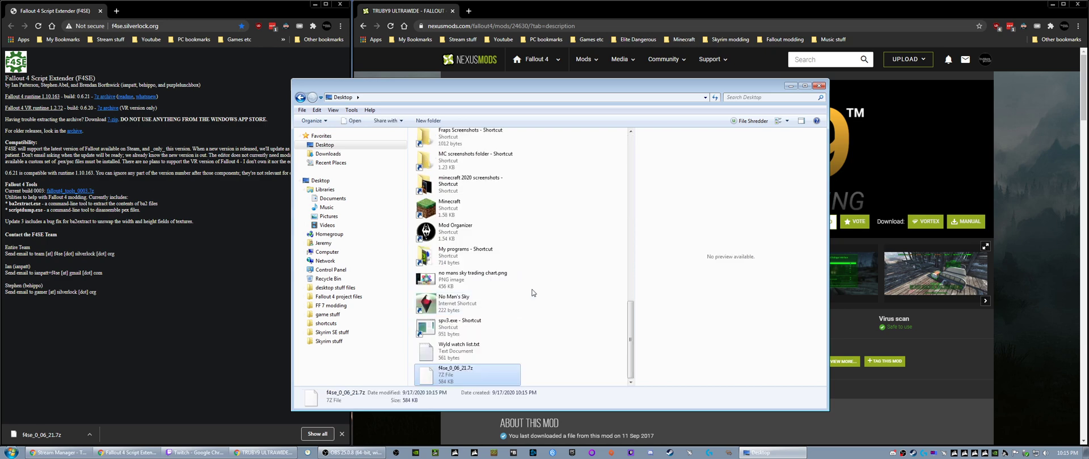
- Open the f4se_0_06_21.7z archive from the Desktop in 7-Zip and arrange its window beside the file explorer window
right_click(465, 373)
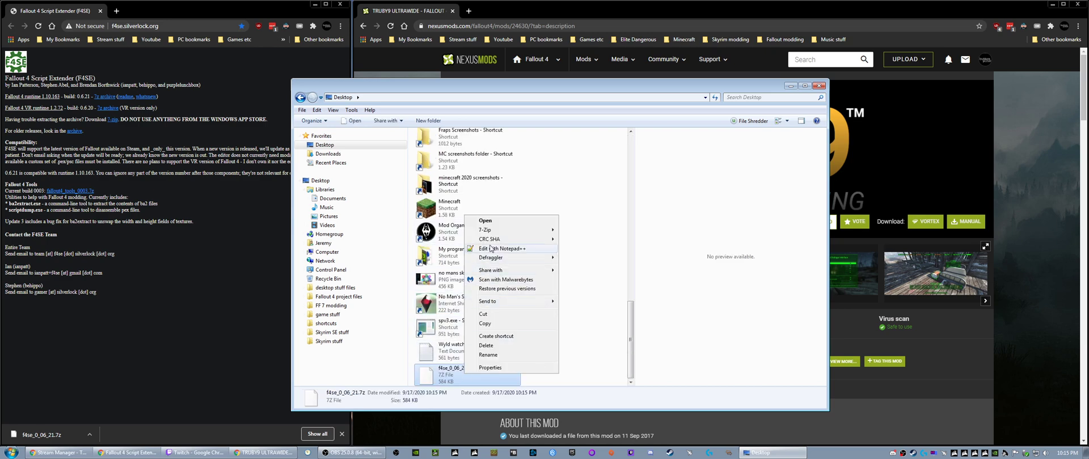
mouse_move(494, 229)
click(593, 229)
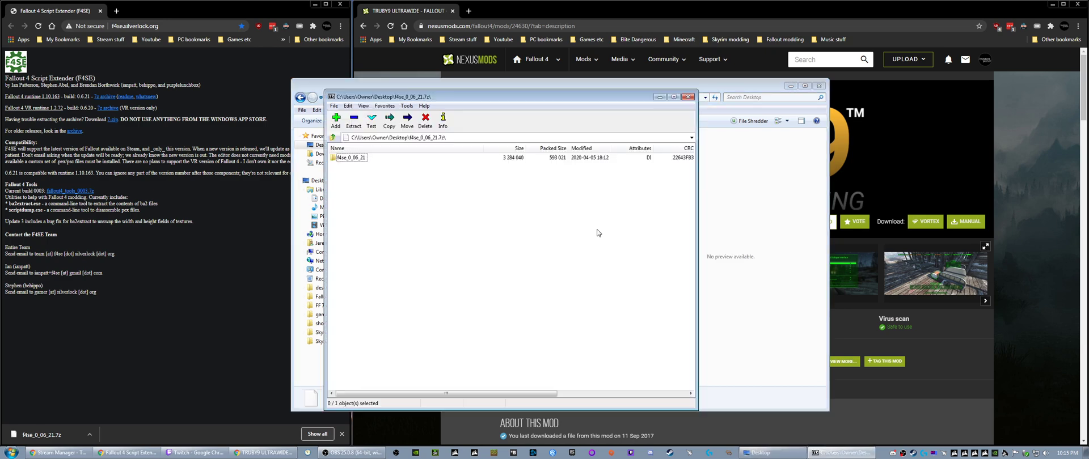
drag(438, 94, 763, 97)
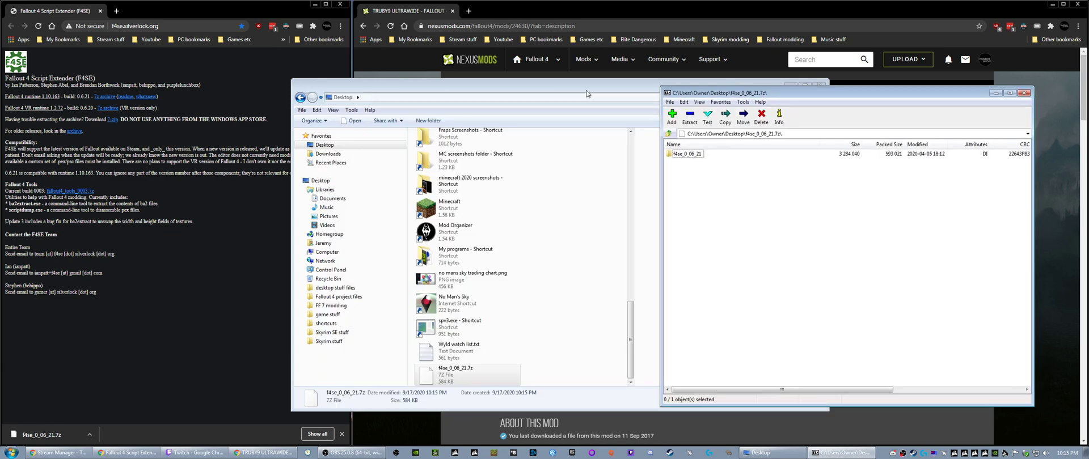
drag(510, 82, 289, 81)
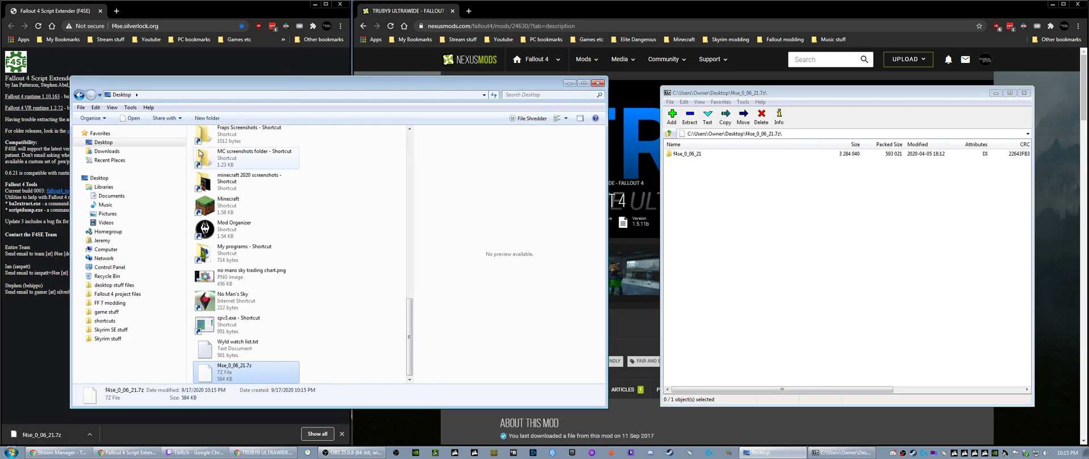
- Navigate the file explorer to C:\Program Files (x86)\Steam\steamapps\common\Fallout 4
click(82, 249)
click(114, 258)
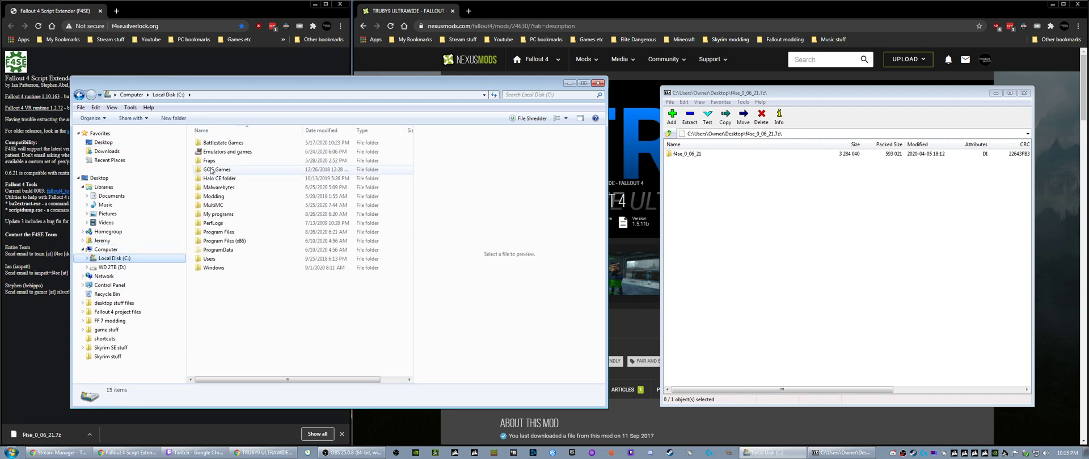
double_click(244, 242)
click(224, 366)
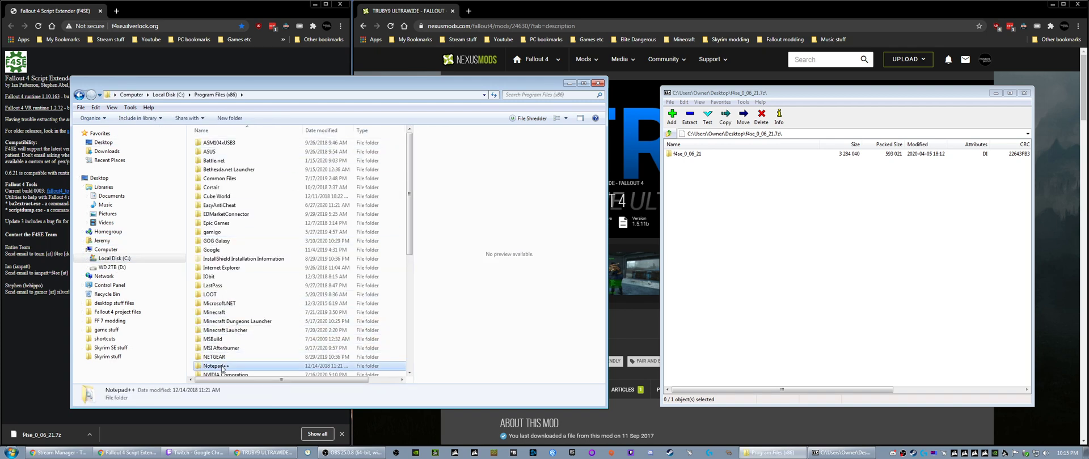
scroll(230, 288, down, 6)
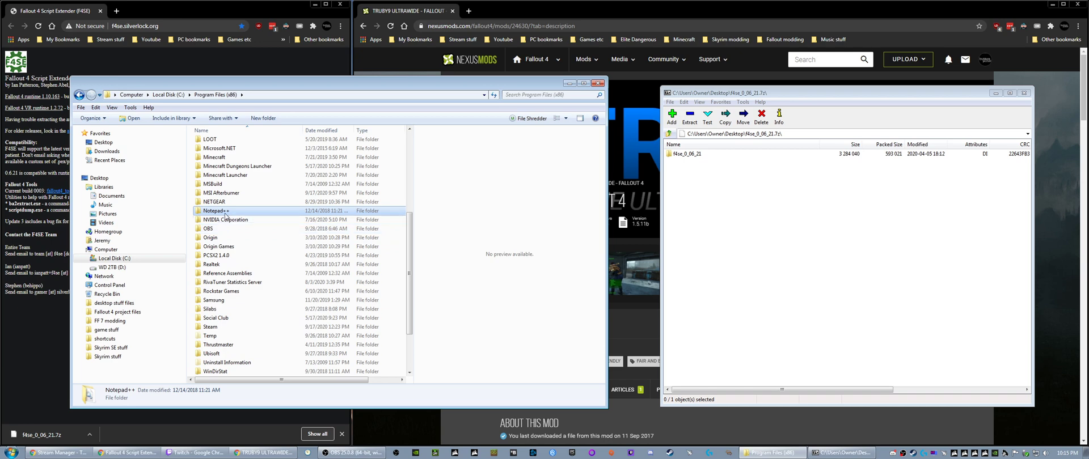
click(229, 327)
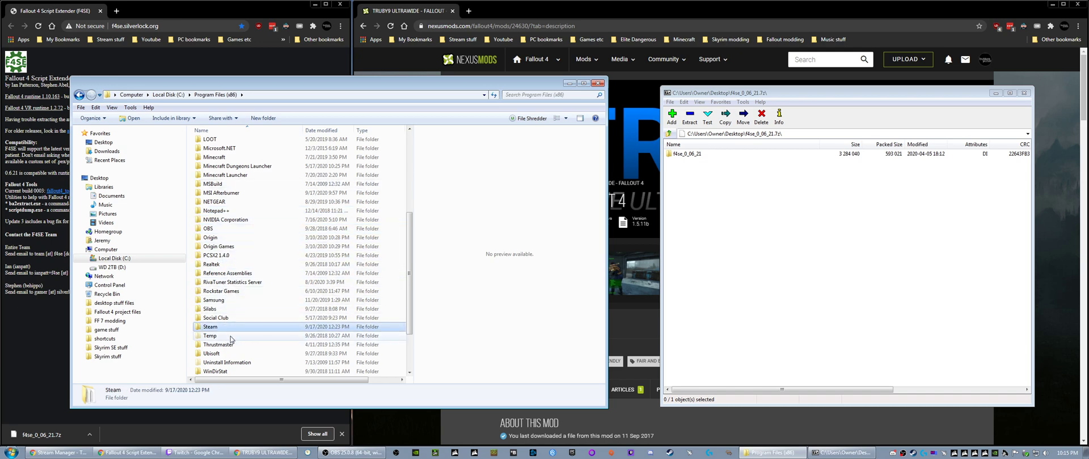
double_click(219, 328)
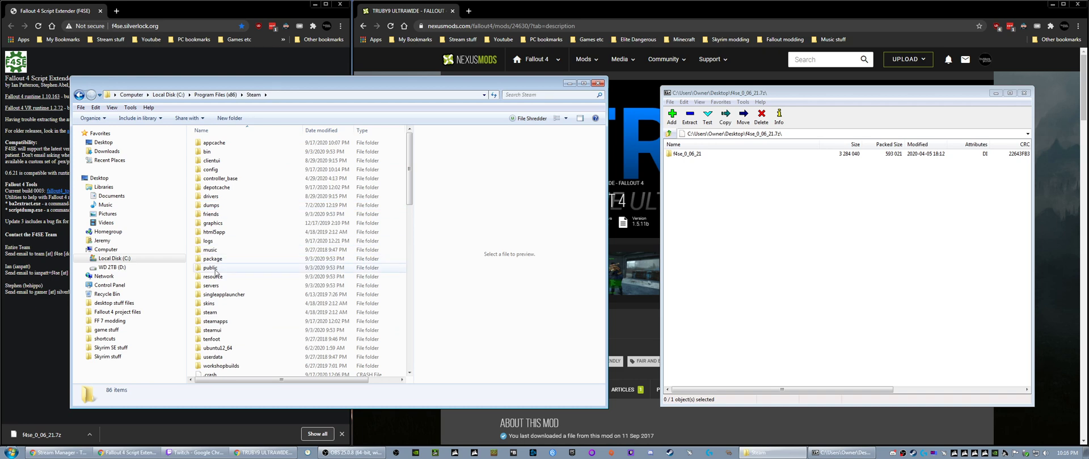
double_click(216, 321)
click(217, 144)
double_click(218, 146)
double_click(217, 144)
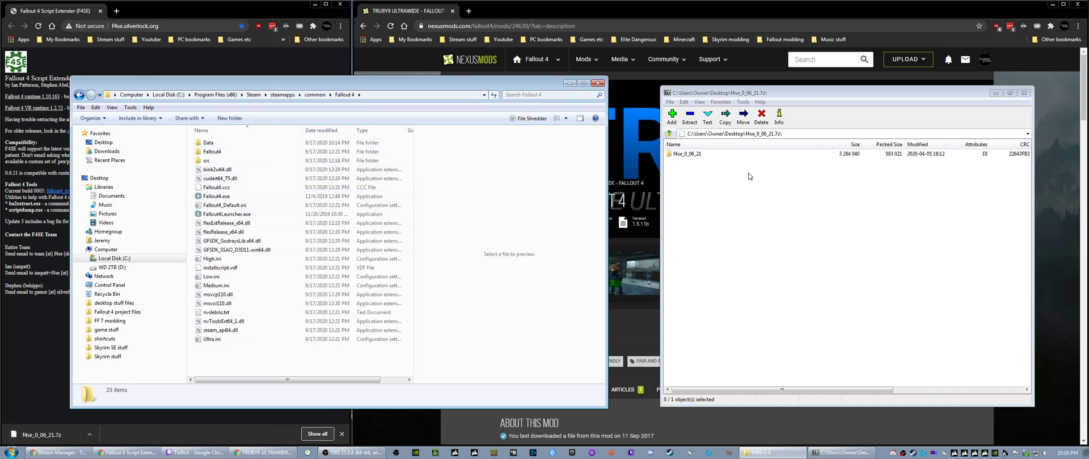
- Copy everything inside the archive's f4se_0_06_21 folder into the Fallout 4 game folder, merging folders and replacing all conflicting files
click(674, 155)
double_click(671, 155)
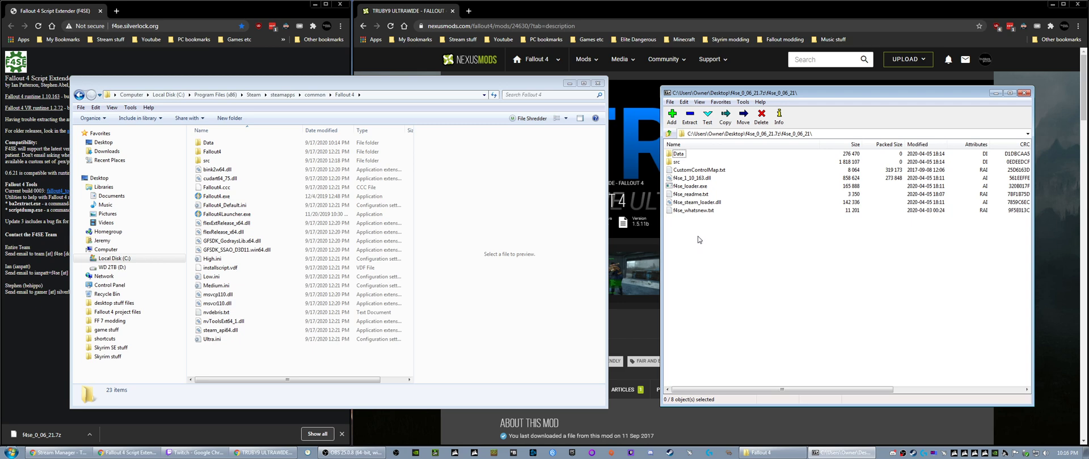
drag(688, 225, 234, 365)
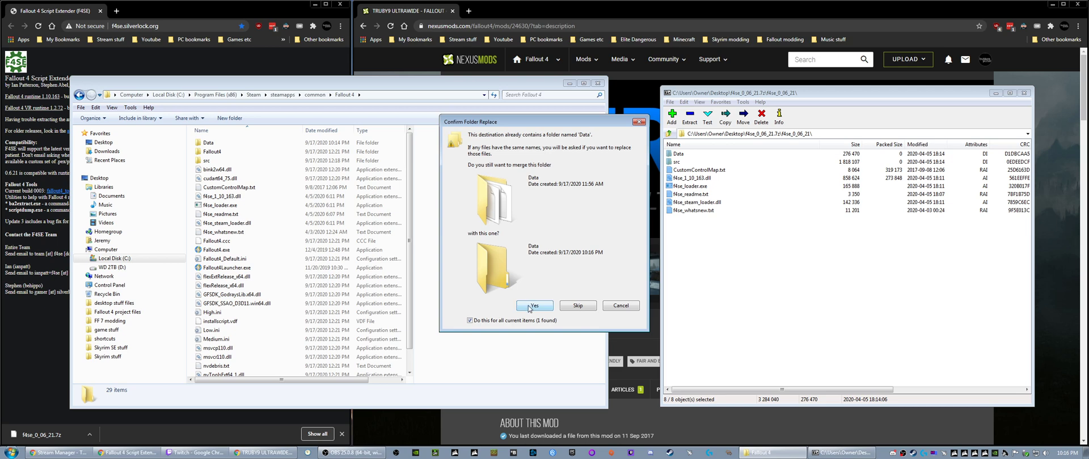
click(491, 321)
click(522, 308)
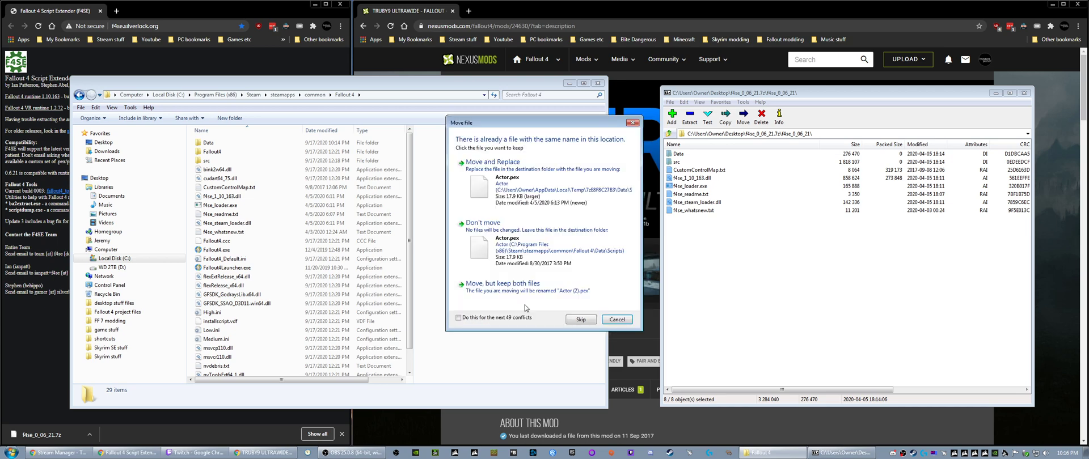
click(478, 318)
click(520, 188)
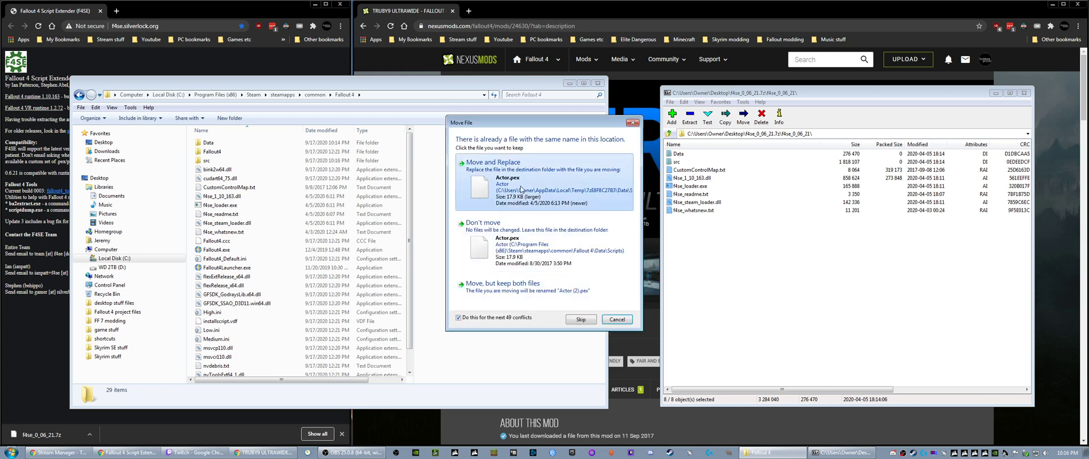
scroll(236, 273, down, 1)
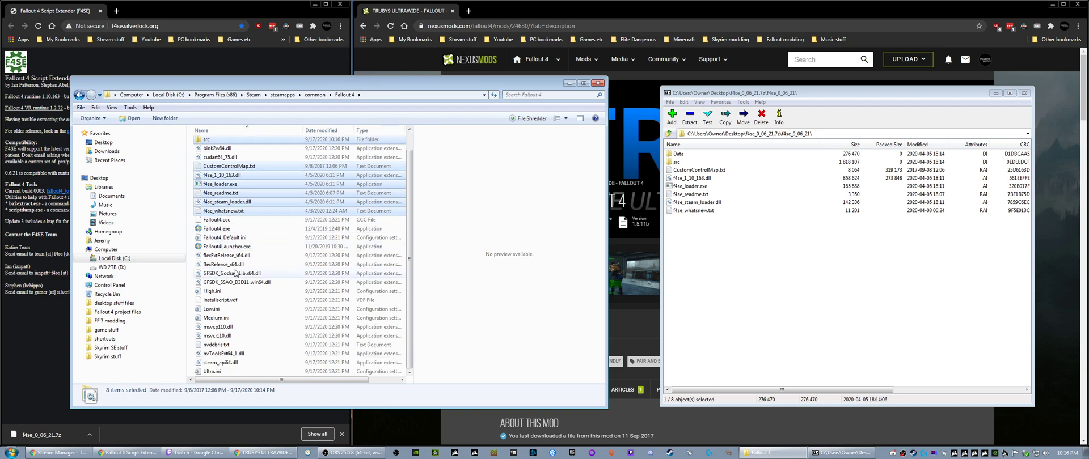
scroll(237, 271, up, 1)
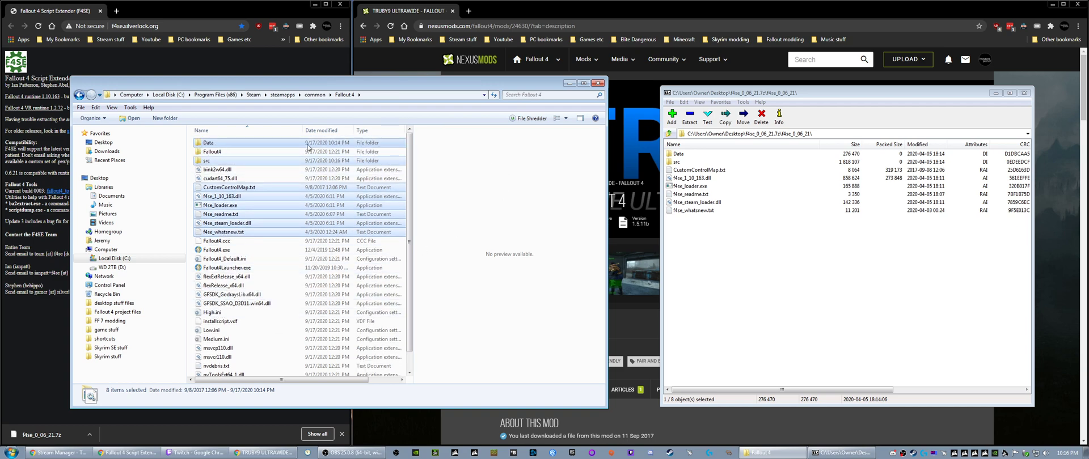
- Close the archive window and the file explorer window
drag(932, 94, 620, 67)
click(683, 66)
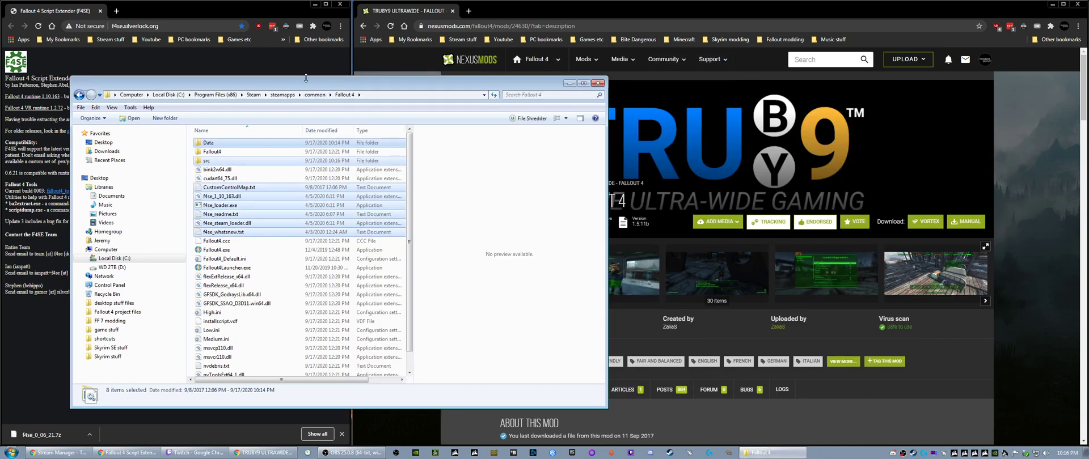
drag(305, 78, 516, 80)
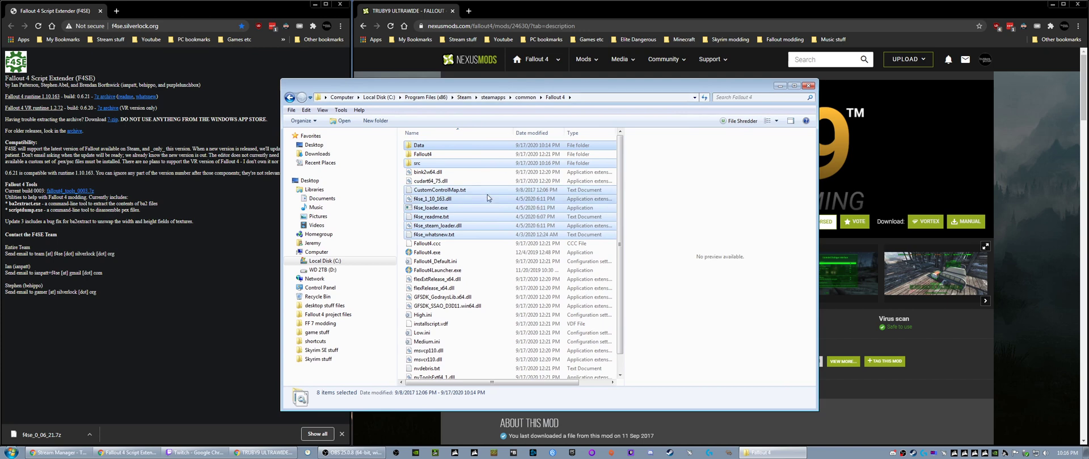
click(525, 97)
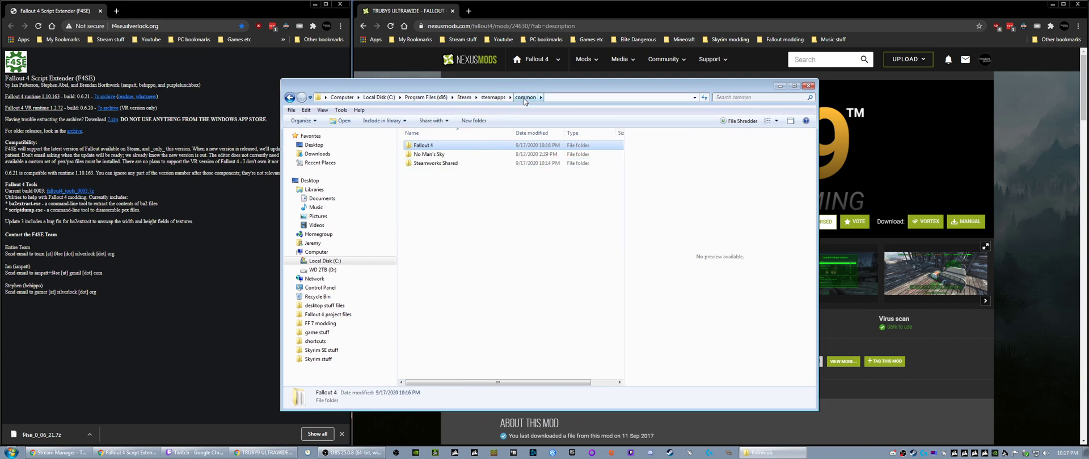
click(808, 85)
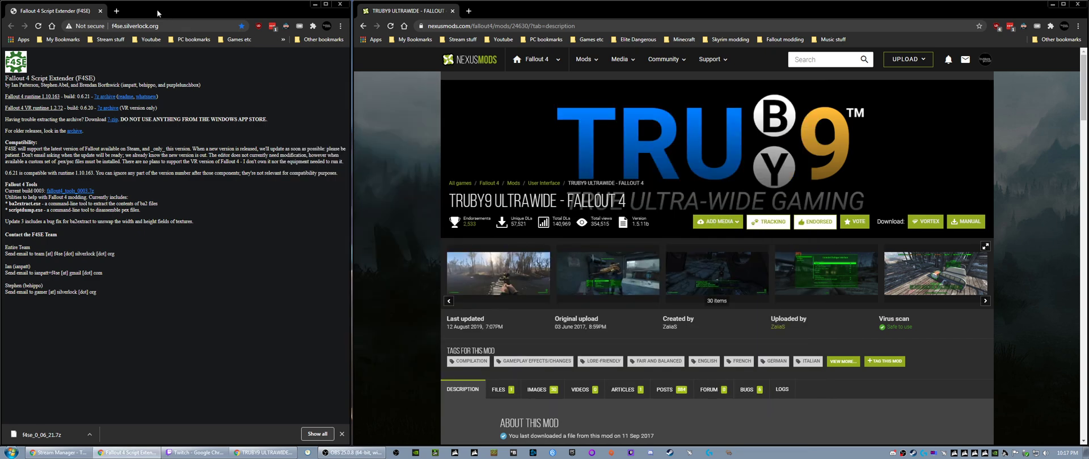
- Merge the F4SE page into the Nexus Mods browser window, place the TruBy9 tab after it, and maximize the window
drag(91, 14, 504, 11)
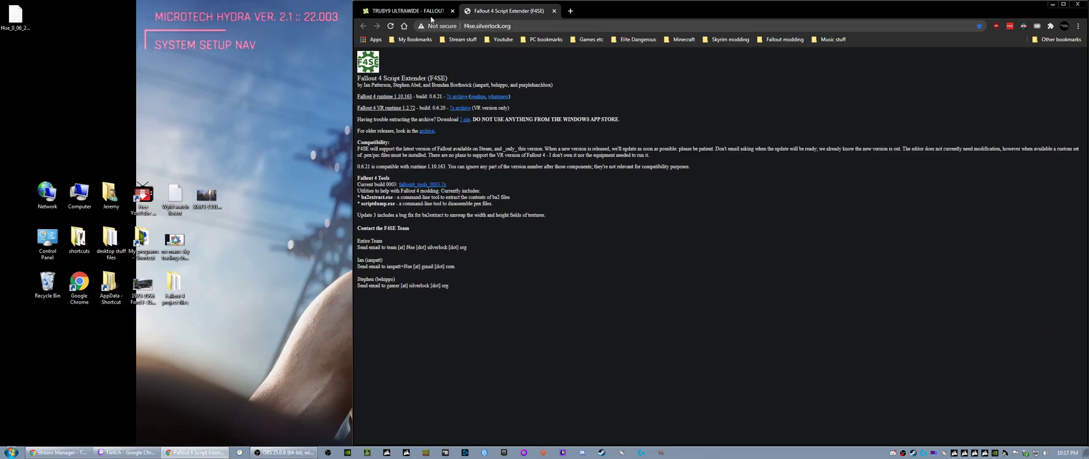
click(410, 11)
drag(410, 11, 510, 11)
double_click(649, 12)
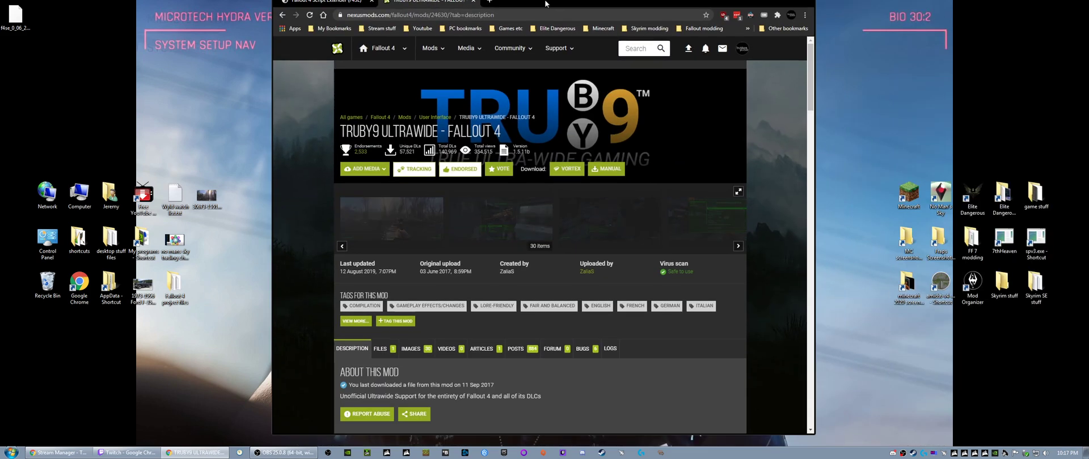
- Read the TruBy9 Ultrawide mod description, covering its purpose, compatibility patches, UI scaling options and installation method
scroll(234, 242, down, 8)
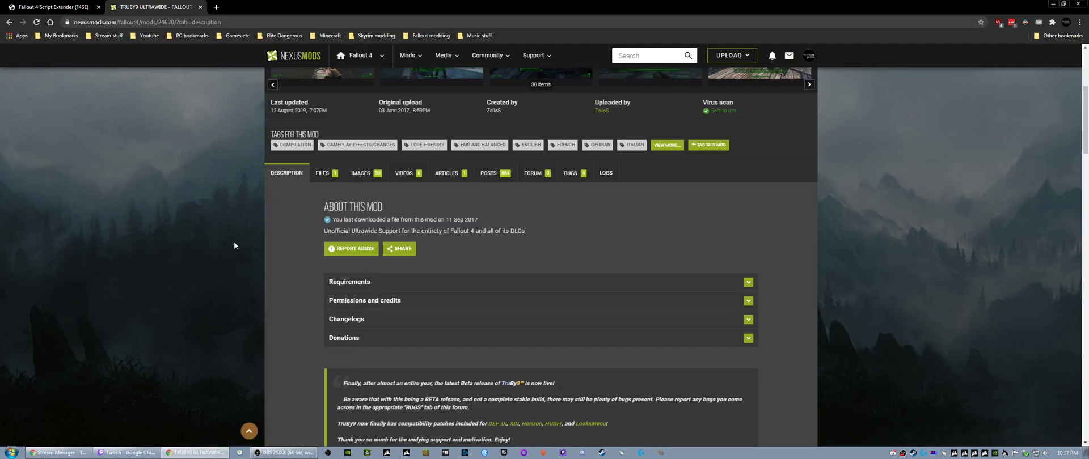
scroll(236, 245, down, 20)
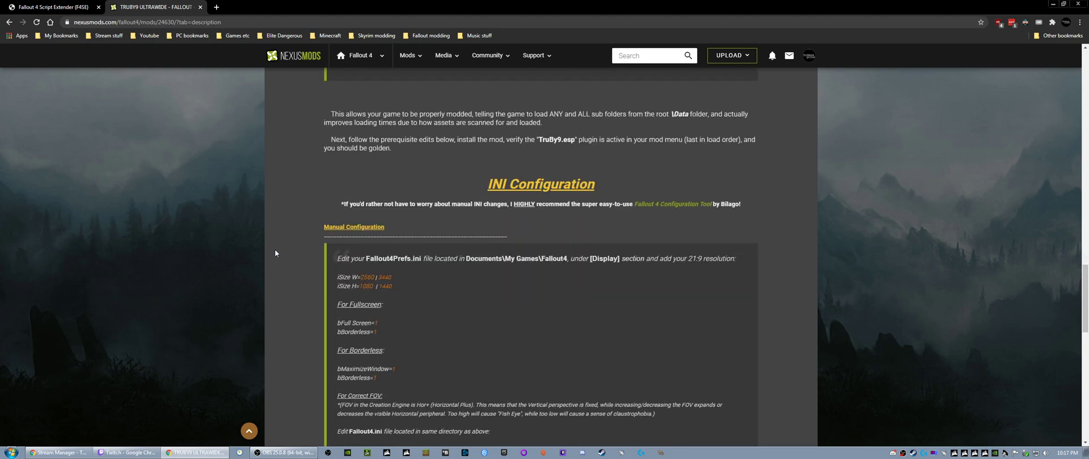
scroll(275, 247, up, 20)
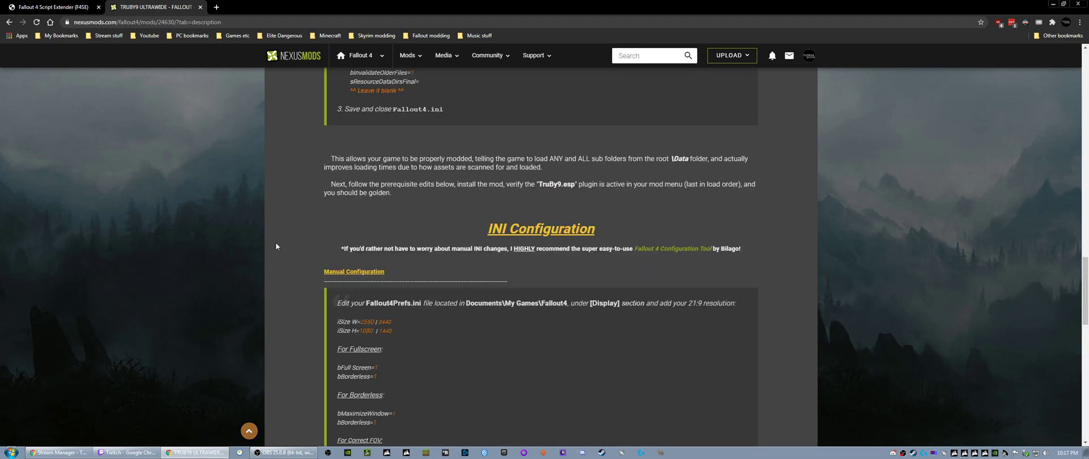
scroll(276, 246, up, 10)
scroll(276, 248, down, 3)
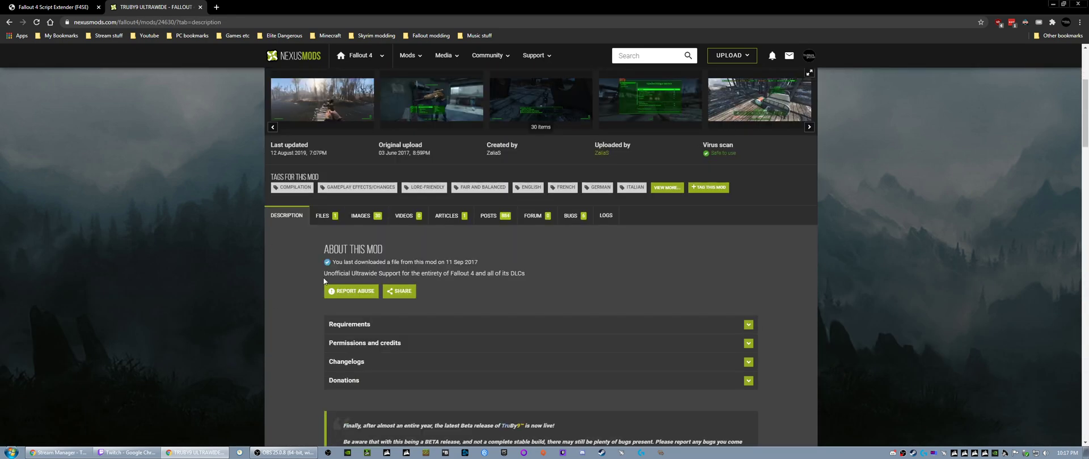
drag(324, 273, 532, 278)
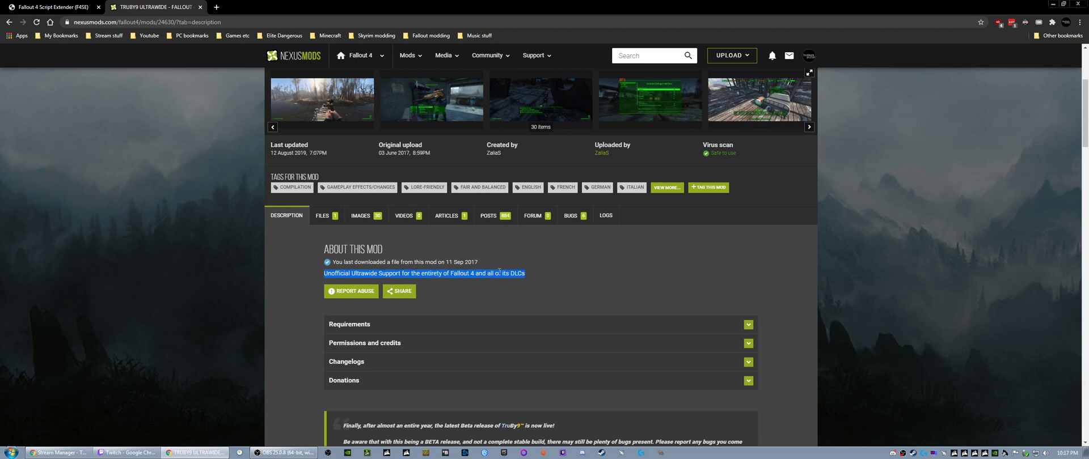
click(532, 273)
scroll(304, 297, down, 4)
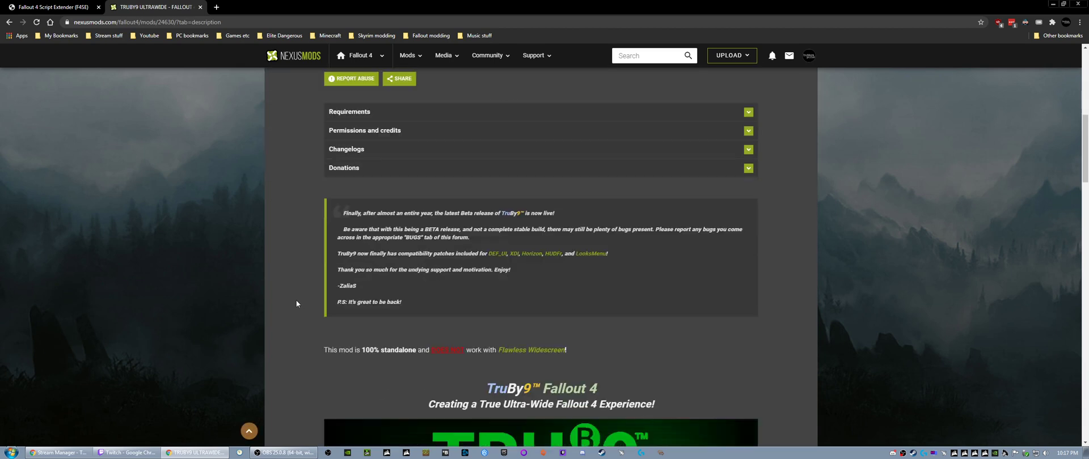
scroll(284, 289, down, 4)
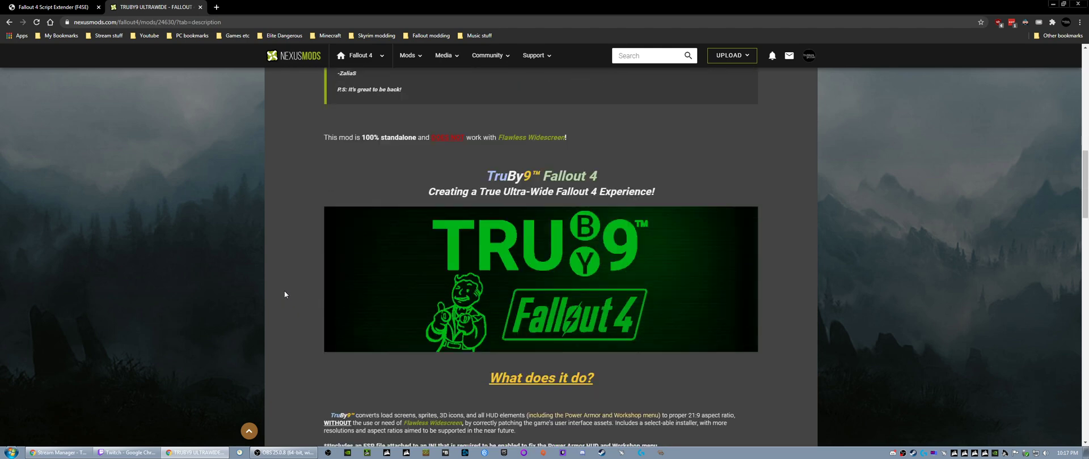
scroll(284, 292, down, 5)
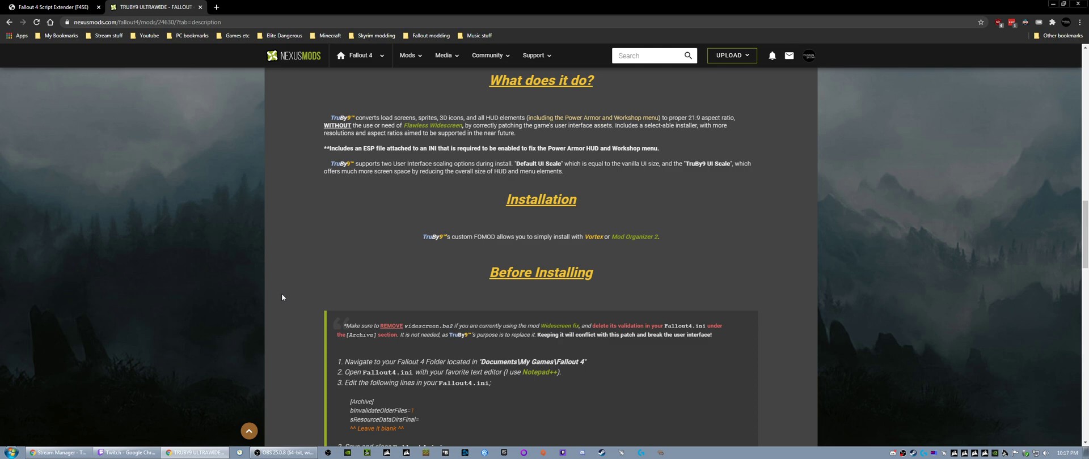
- Examine the mod page's Before Installing and INI Configuration instructions, including the resolution, display mode and FOV settings
scroll(282, 296, down, 2)
scroll(282, 296, up, 2)
scroll(295, 281, down, 3)
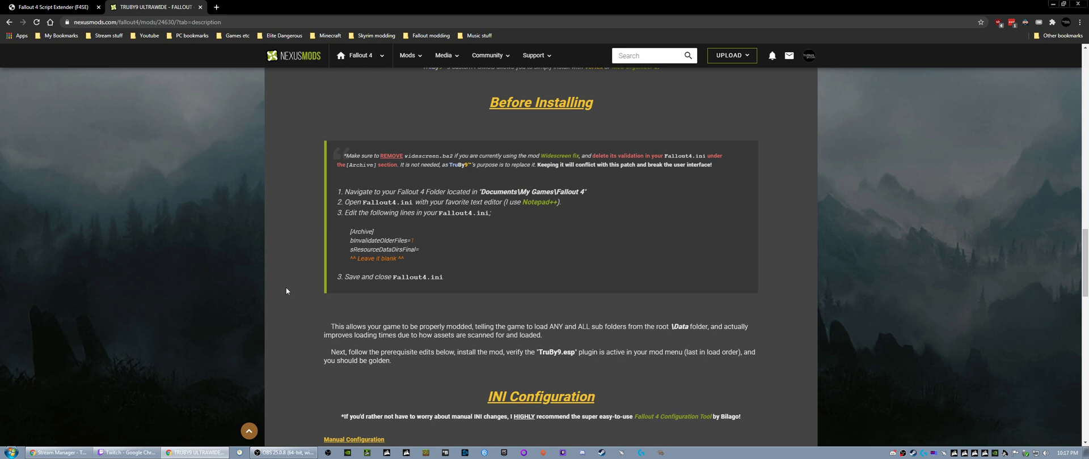
scroll(286, 286, down, 4)
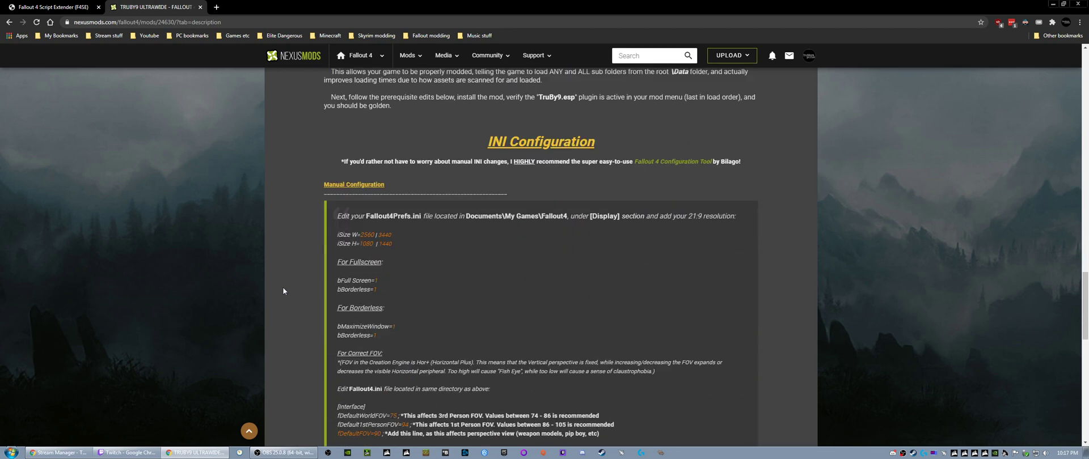
scroll(284, 291, down, 1)
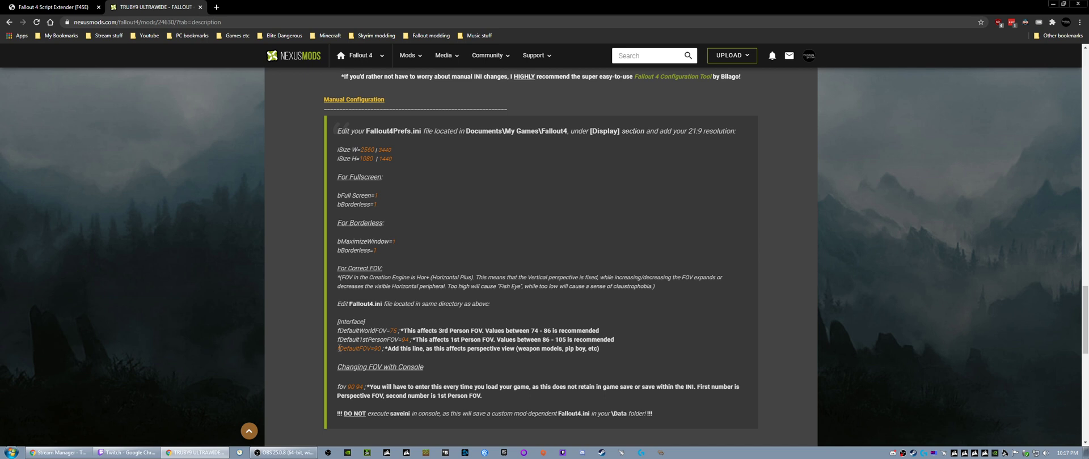
drag(338, 348, 609, 351)
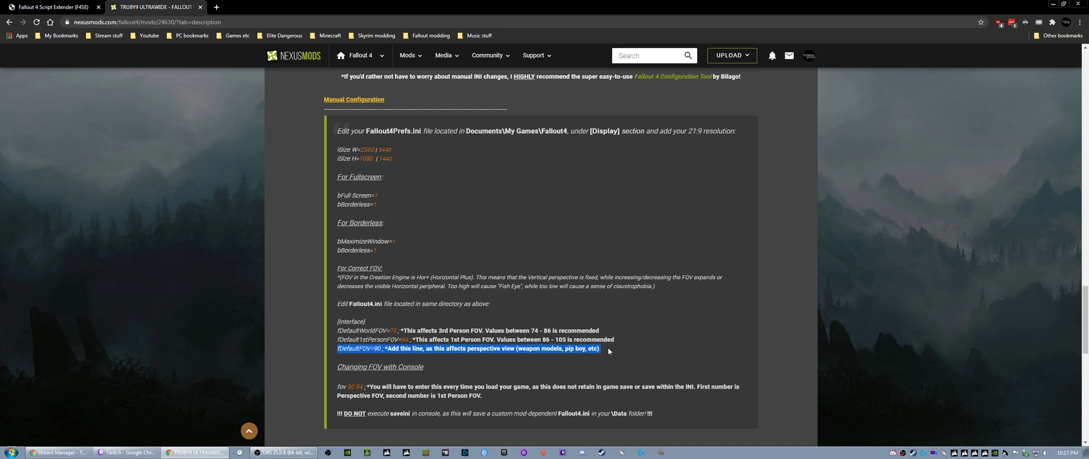
drag(338, 388, 530, 389)
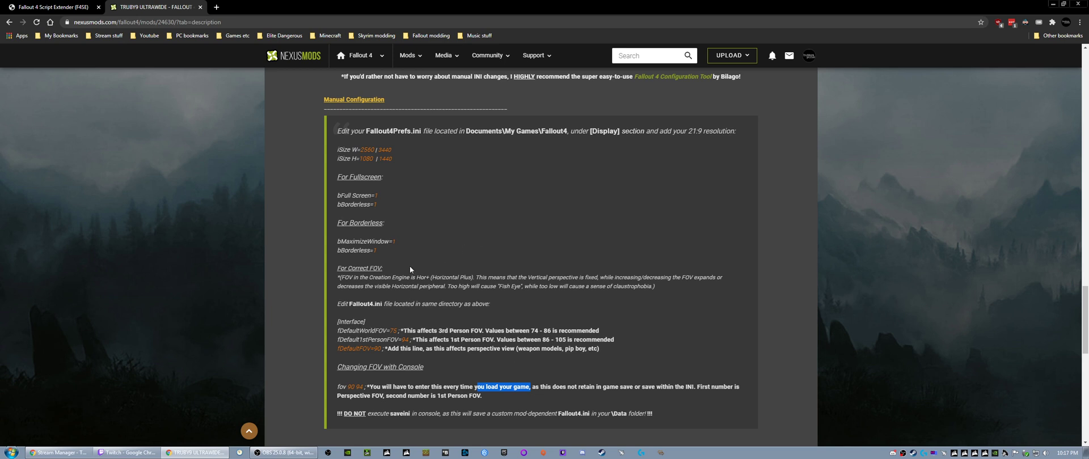
- Read the explanation of correct FOV in the mod page's Manual Configuration section
click(336, 285)
drag(340, 278, 612, 298)
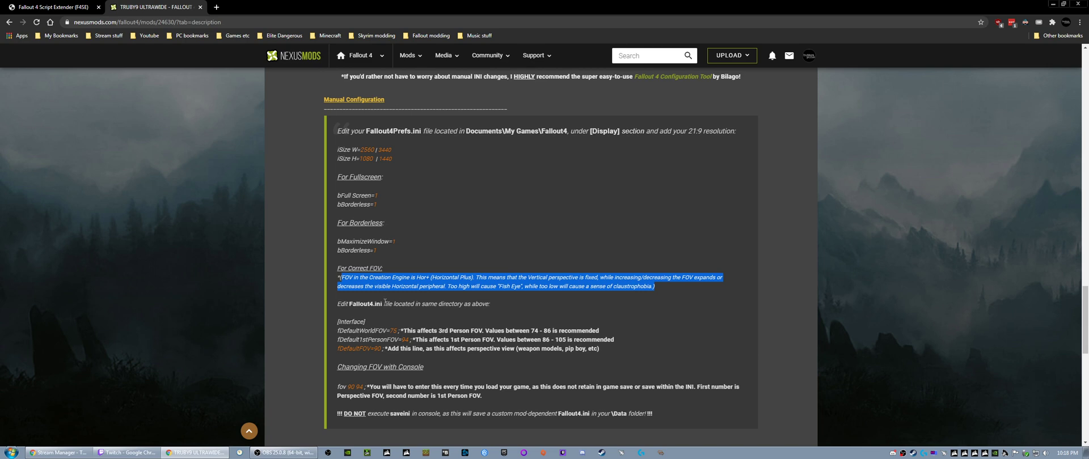
click(408, 273)
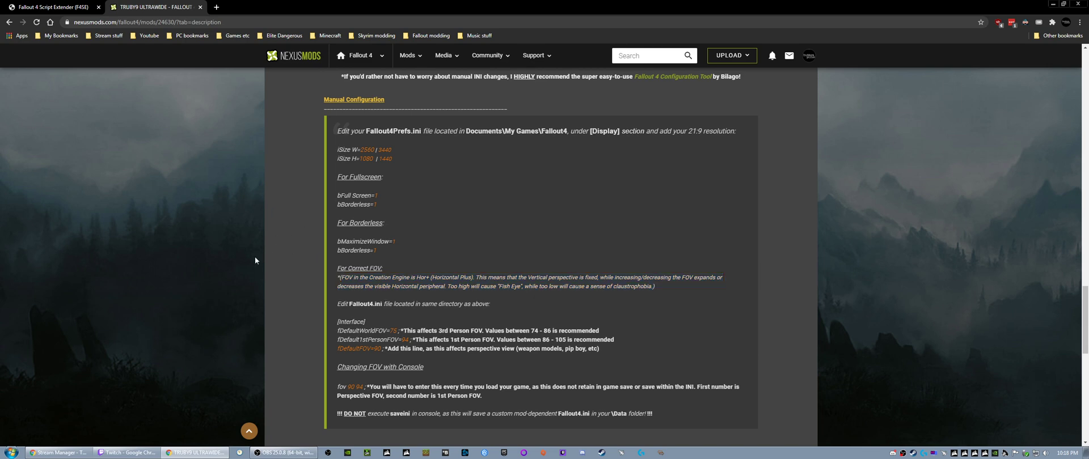
- Manually download the 1.5.11b TruBy9 UltraWide Fallout 4 Public BETA Release main file from the mod's files
scroll(255, 259, up, 20)
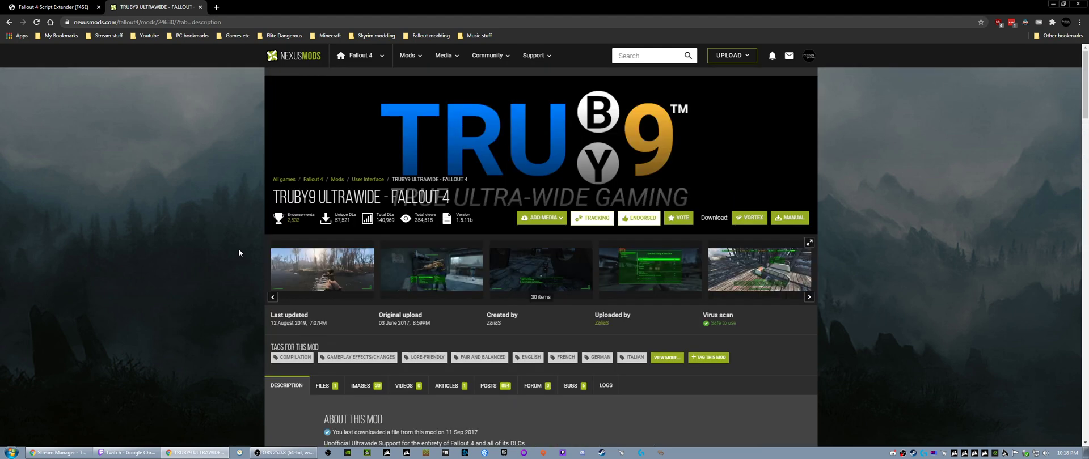
scroll(239, 252, down, 3)
click(328, 219)
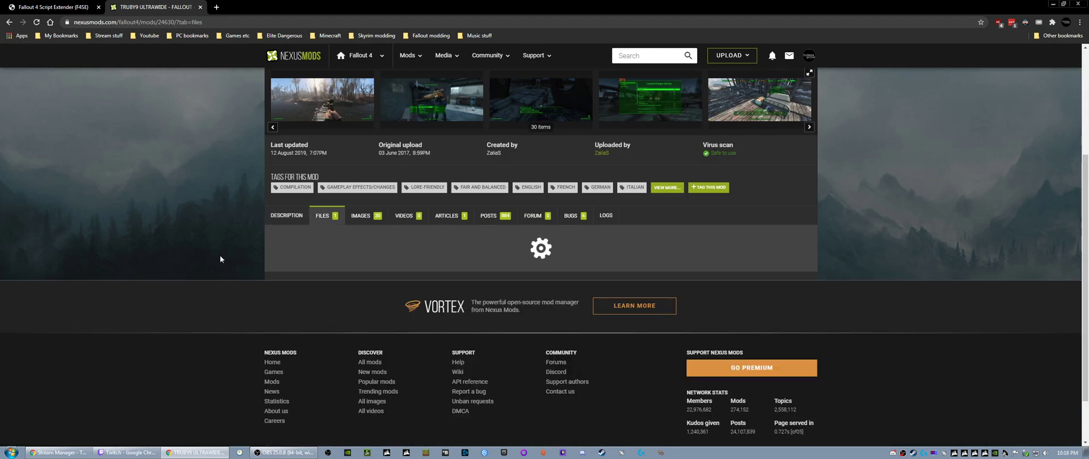
scroll(325, 271, down, 2)
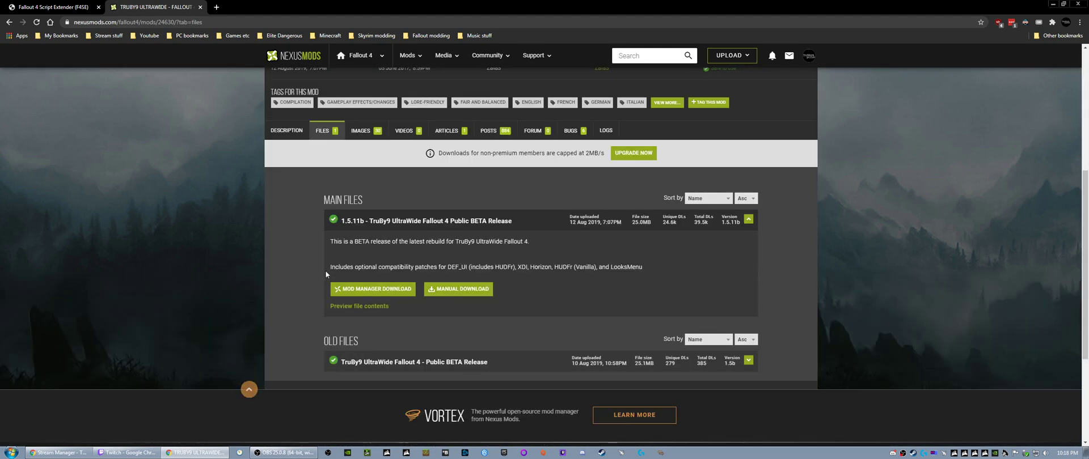
click(462, 291)
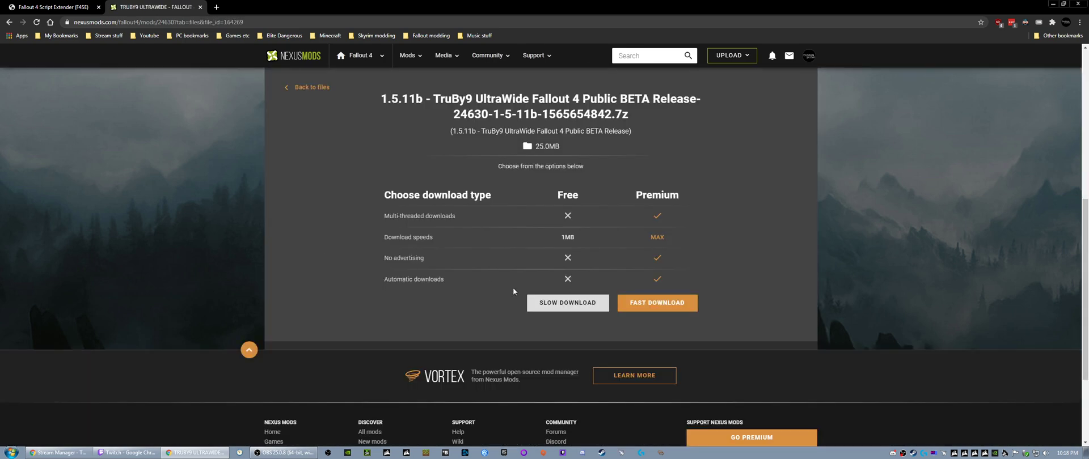
click(544, 302)
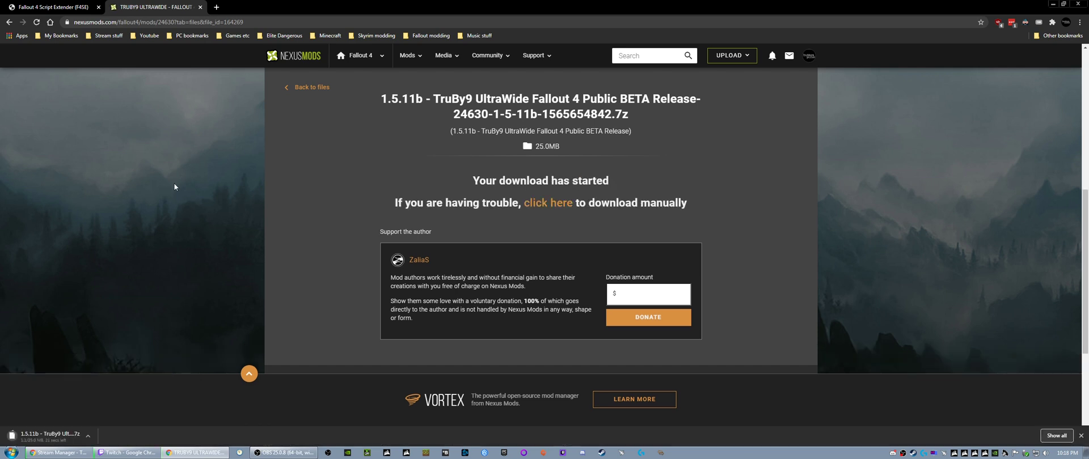
- Minimize the browser and launch Mod Organizer from the desktop
click(30, 8)
click(151, 7)
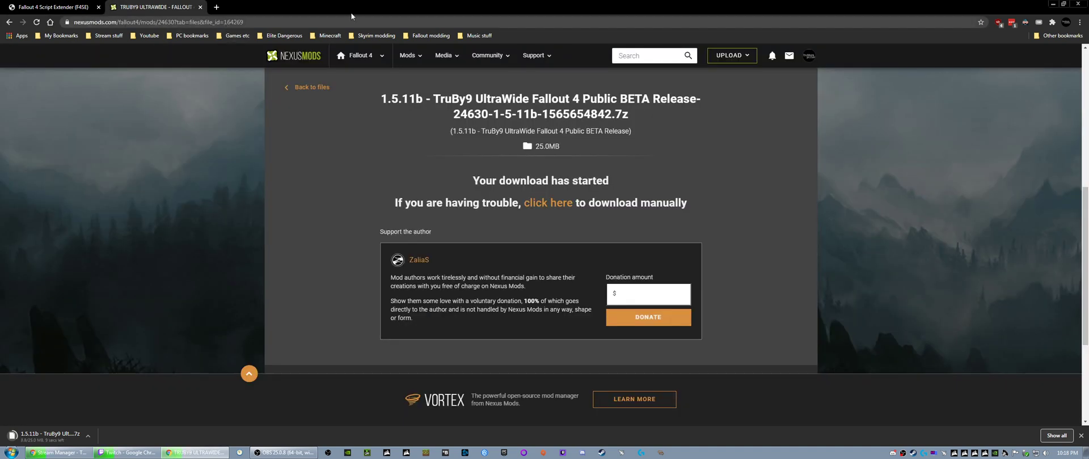
click(1052, 4)
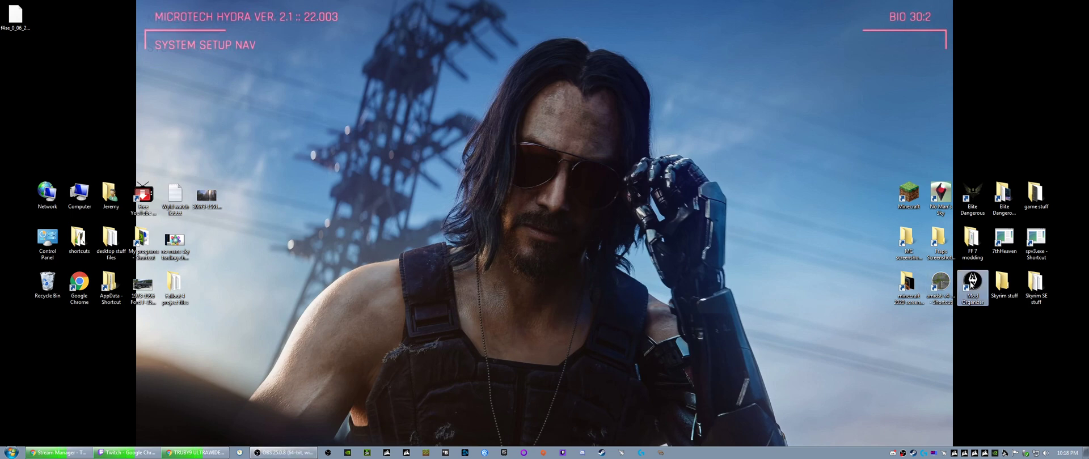
right_click(970, 286)
click(998, 119)
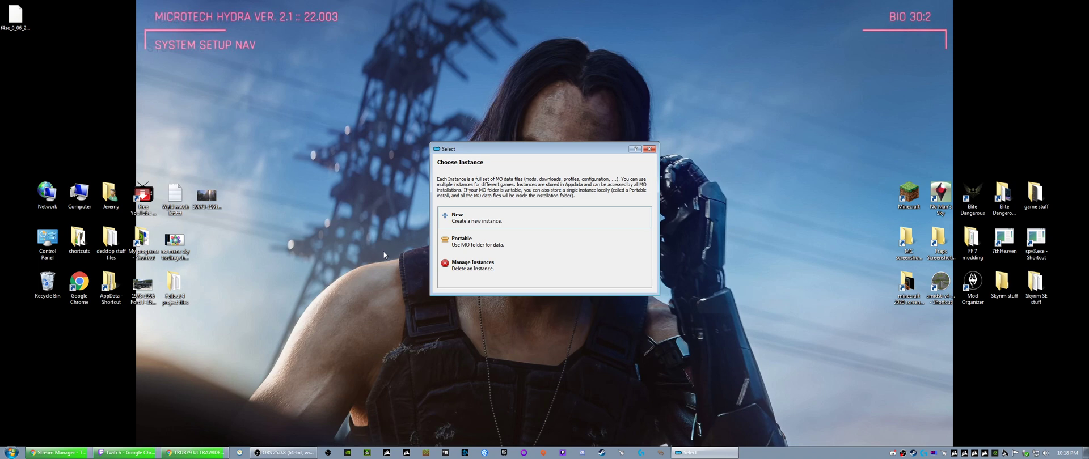
- Create a new Mod Organizer instance named FO4 and acknowledge its data directory
click(465, 222)
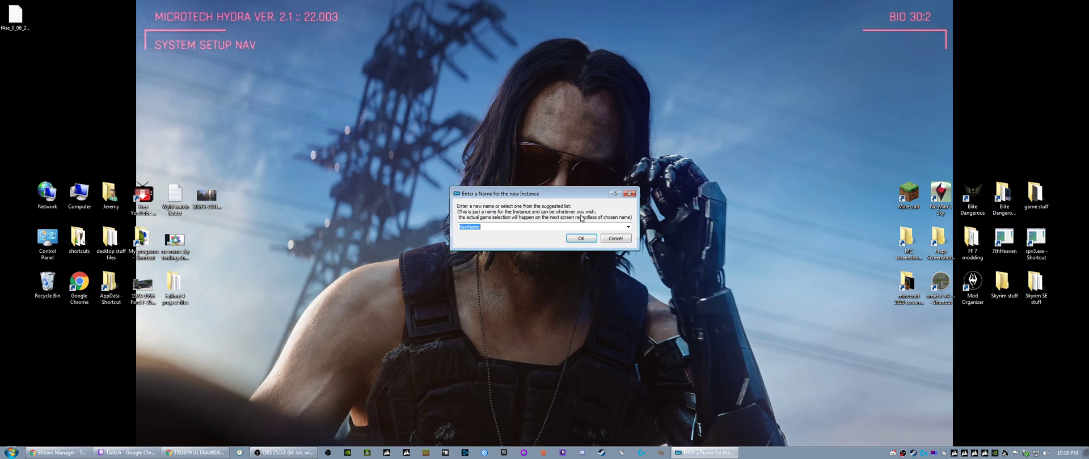
text(FO)
text(4)
key(Delete)
click(576, 239)
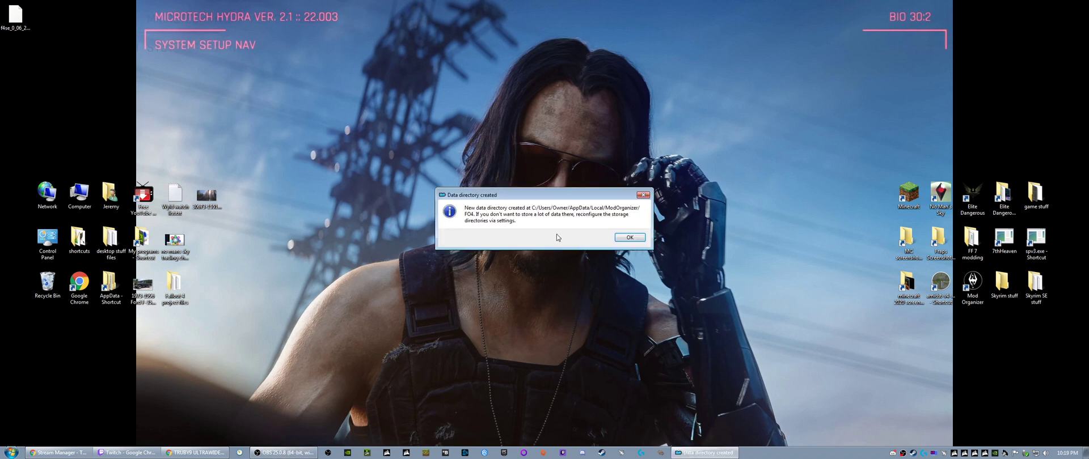
click(622, 239)
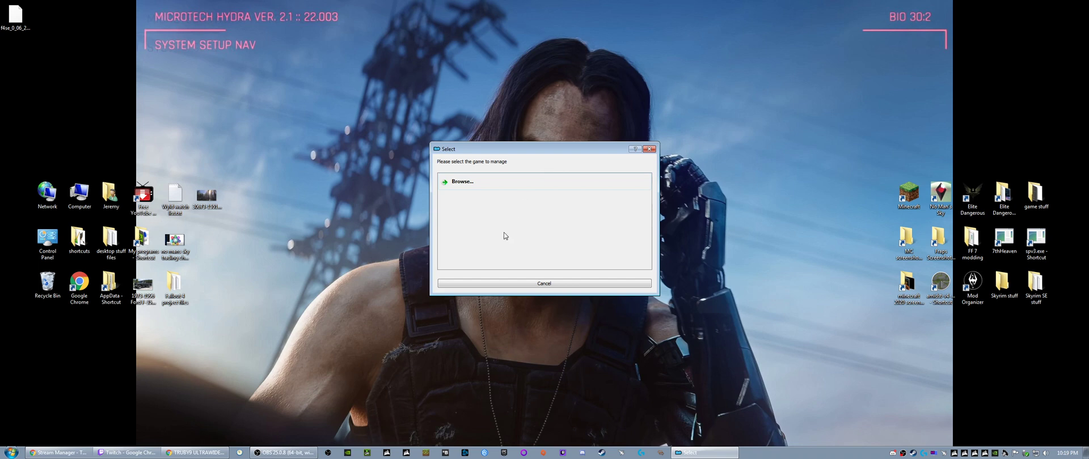
- Set the game to manage to the Fallout 4 folder in C:\Program Files (x86)\Steam\steamapps\common
click(474, 183)
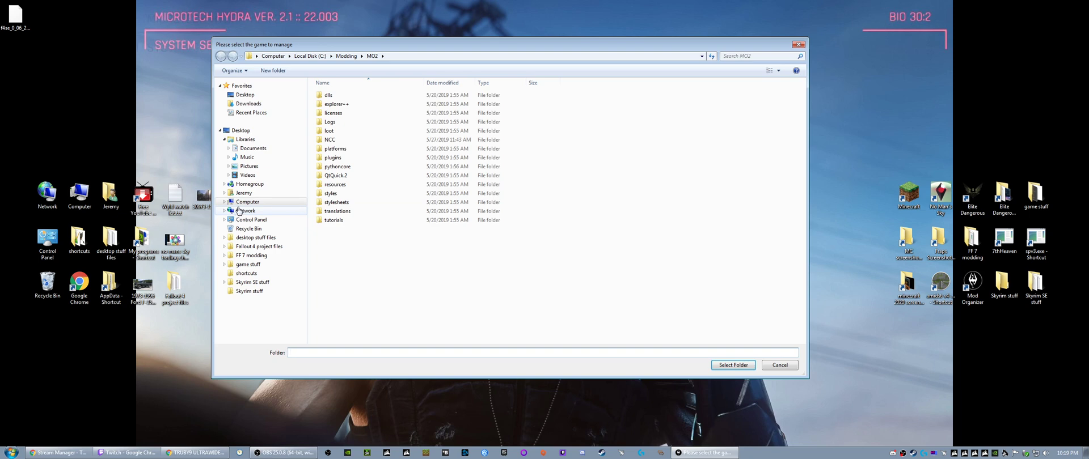
click(244, 202)
double_click(340, 105)
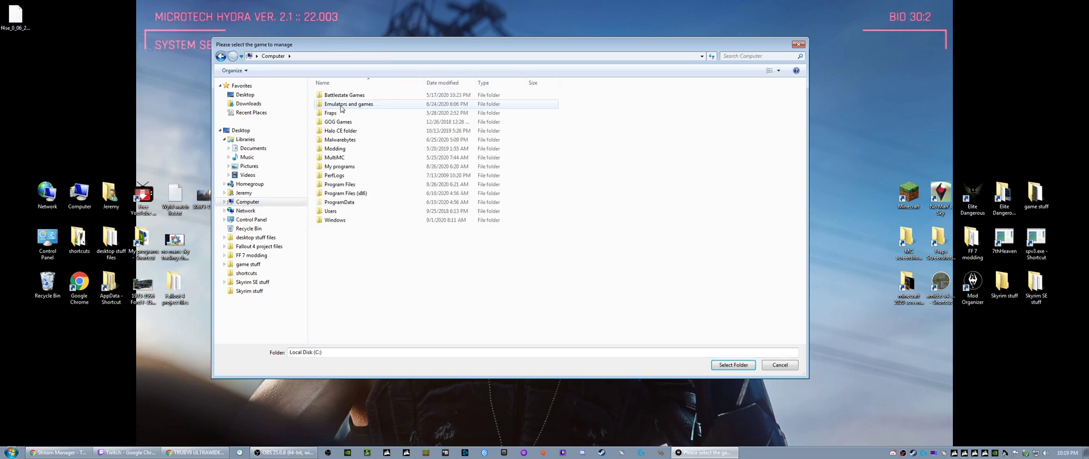
double_click(343, 194)
click(335, 292)
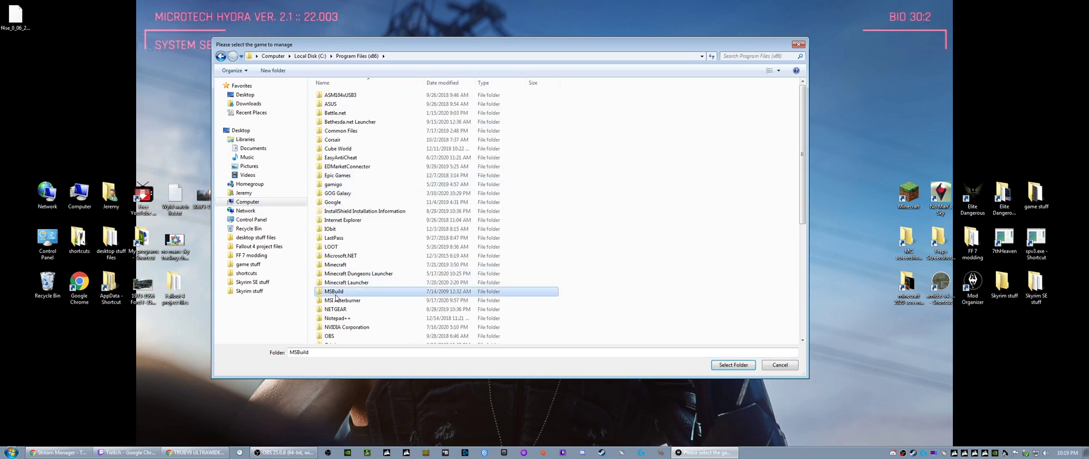
scroll(339, 278, down, 6)
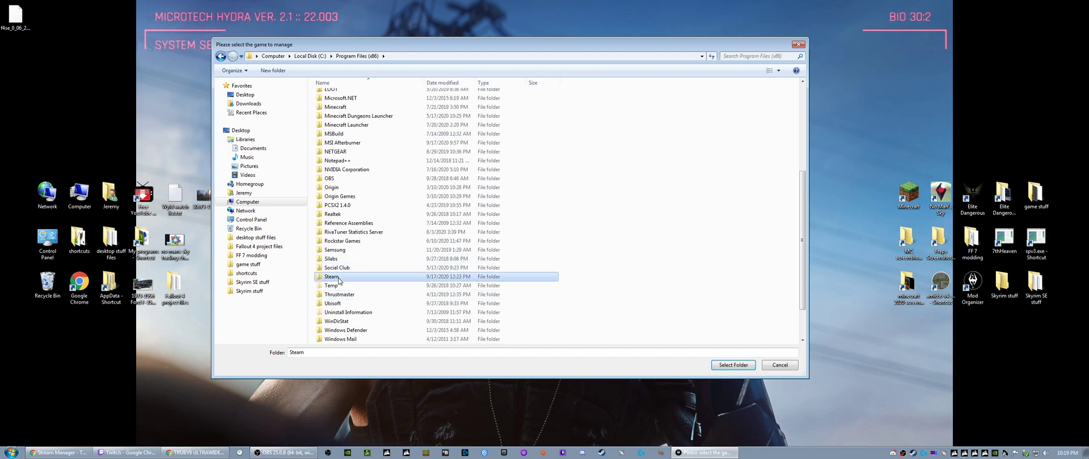
double_click(332, 276)
double_click(340, 275)
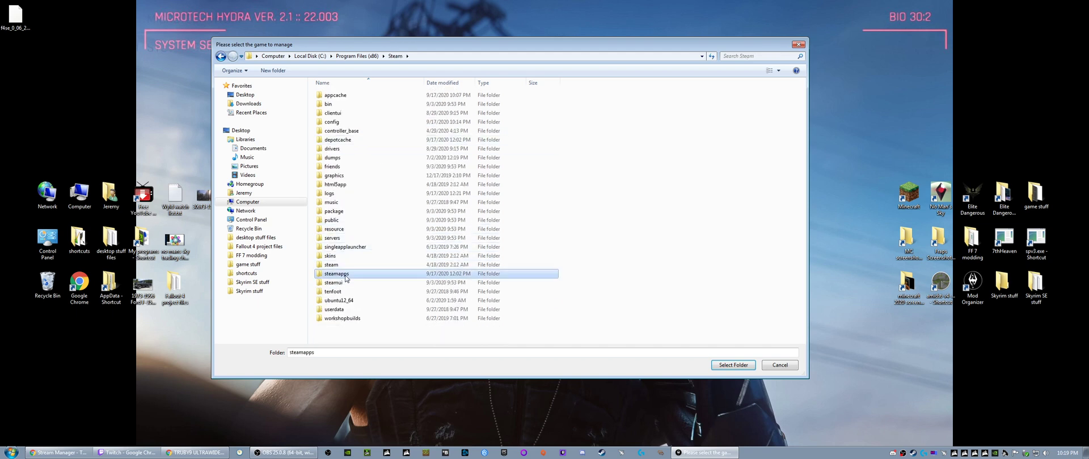
double_click(336, 96)
double_click(338, 98)
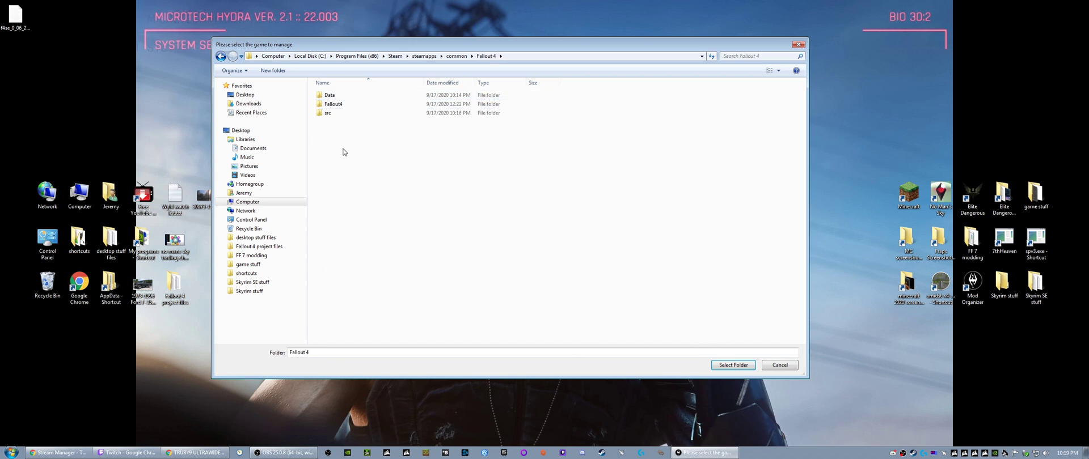
click(727, 367)
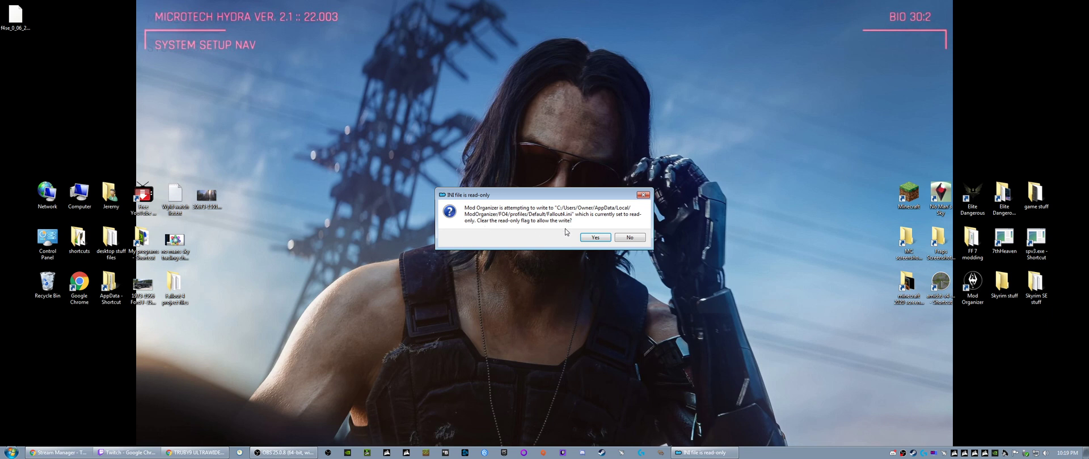
- Answer the first-run prompts: keep Fallout4.ini read-only, skip the tutorial, and associate Mod Organizer with nxm links
click(630, 237)
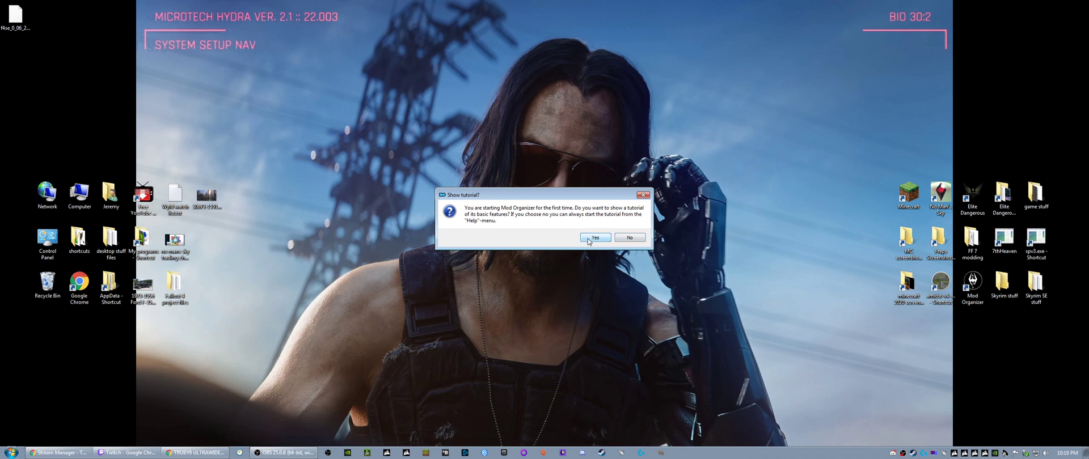
click(624, 239)
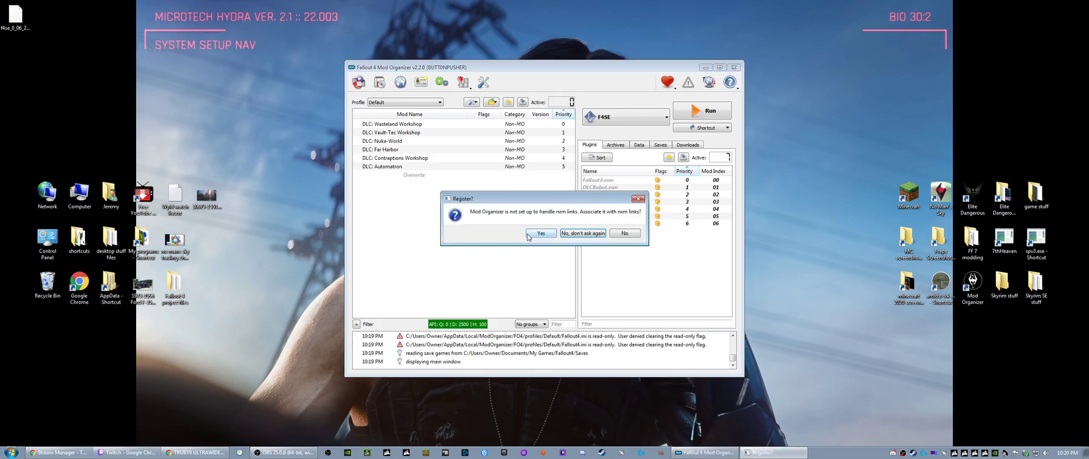
click(532, 234)
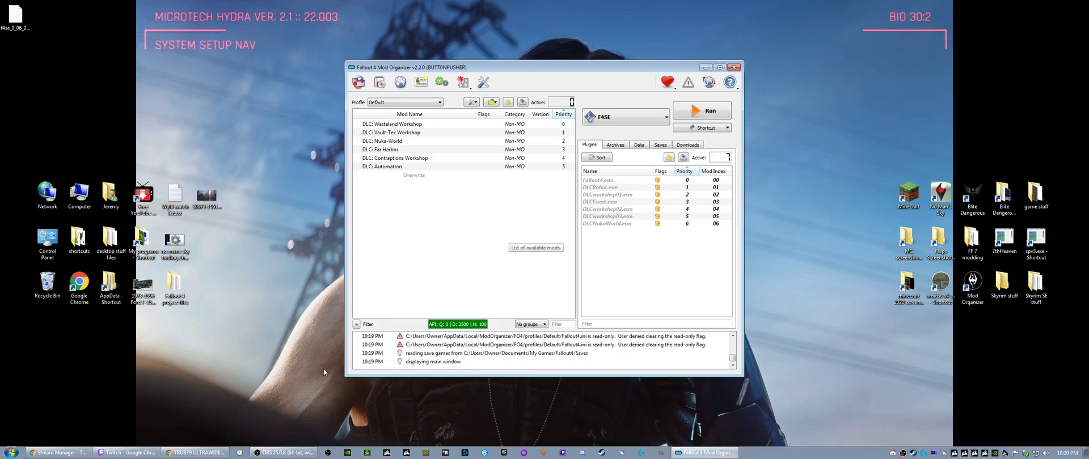
- Enlarge and reposition the Mod Organizer window, and open the Settings dialog over its plugin list
drag(342, 376, 151, 425)
drag(406, 68, 423, 50)
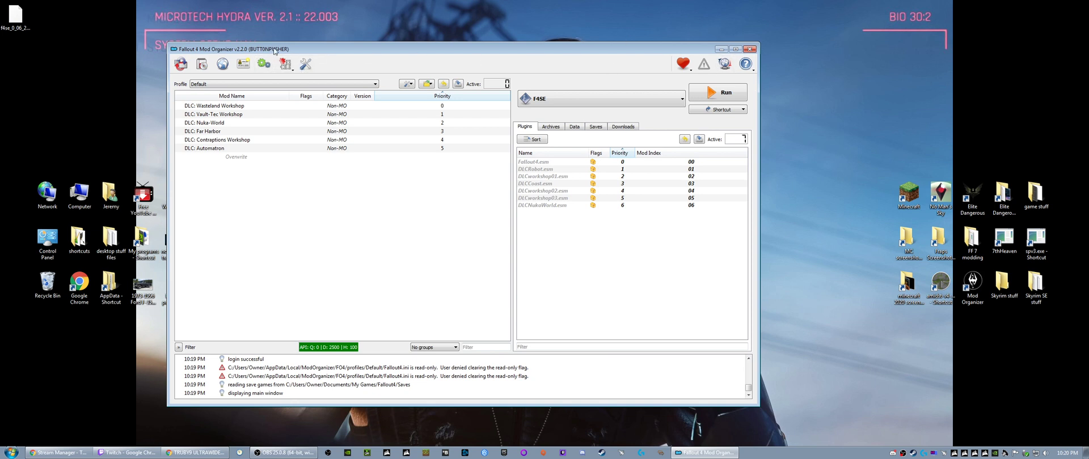
click(306, 65)
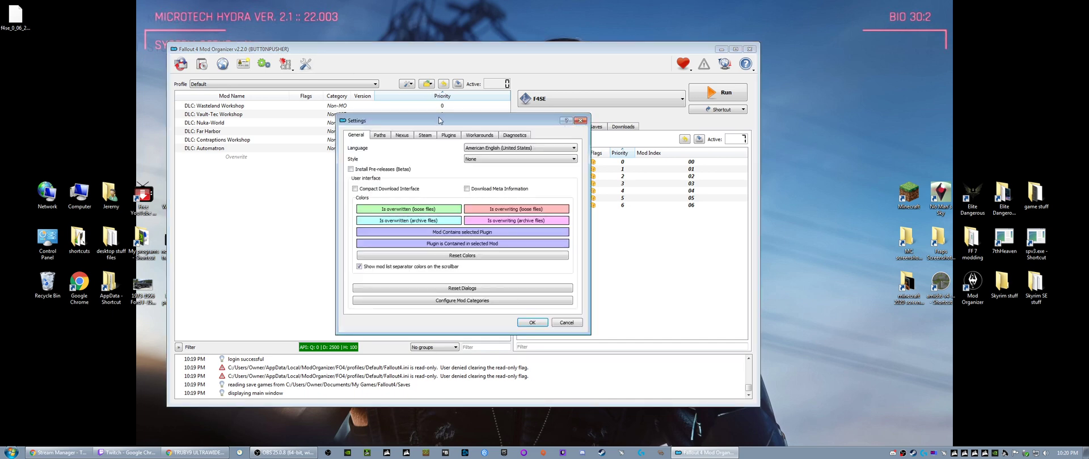
drag(440, 120, 470, 105)
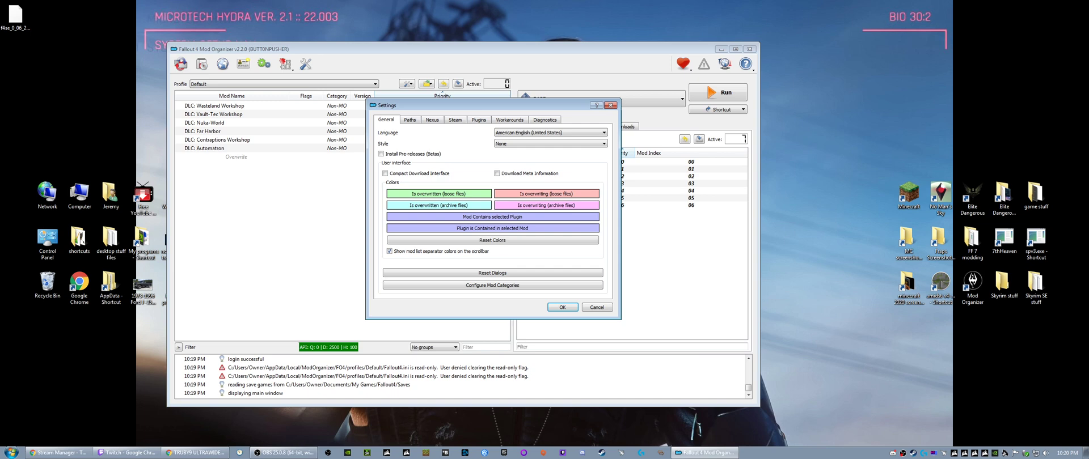
drag(474, 106, 500, 112)
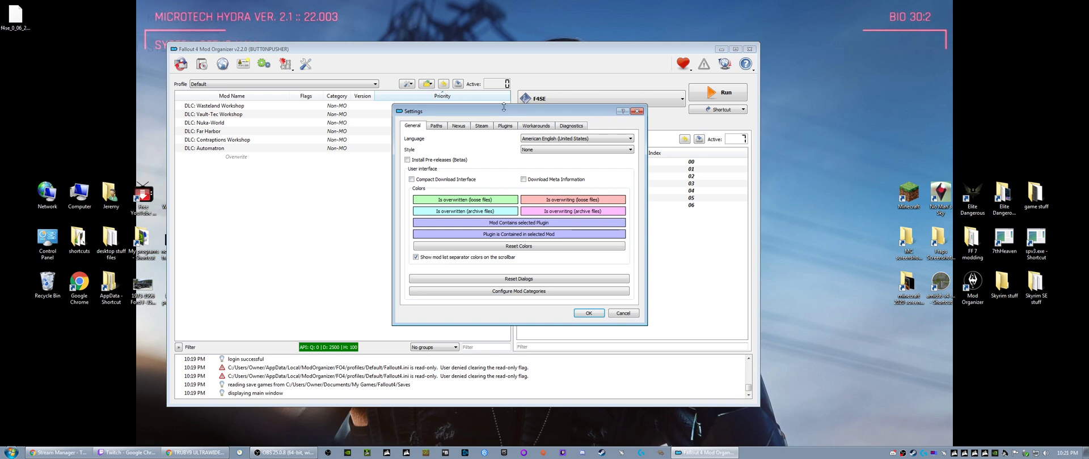
- Examine the Nexus, Steam, Plugins, Workarounds, Diagnostics, Paths and General settings, and cancel the dialog without changes
click(458, 125)
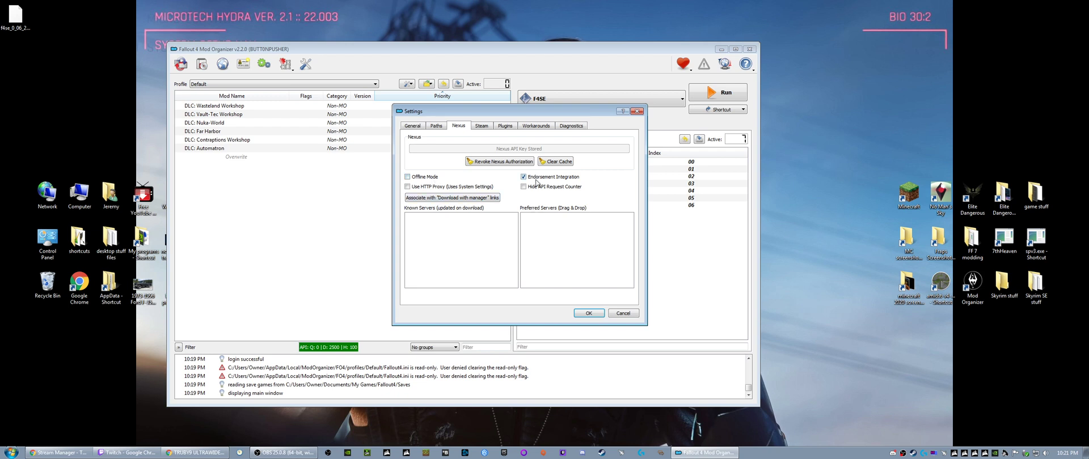
click(481, 125)
click(505, 126)
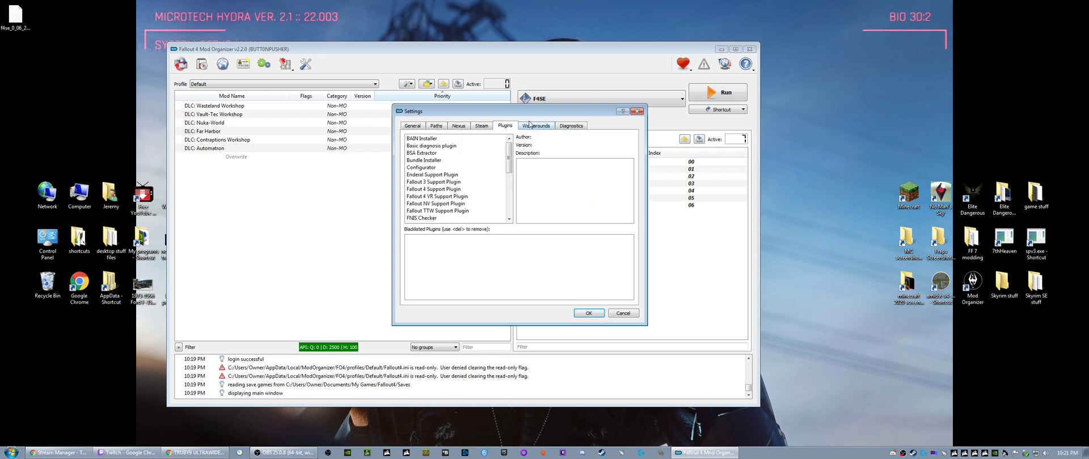
click(544, 127)
click(571, 126)
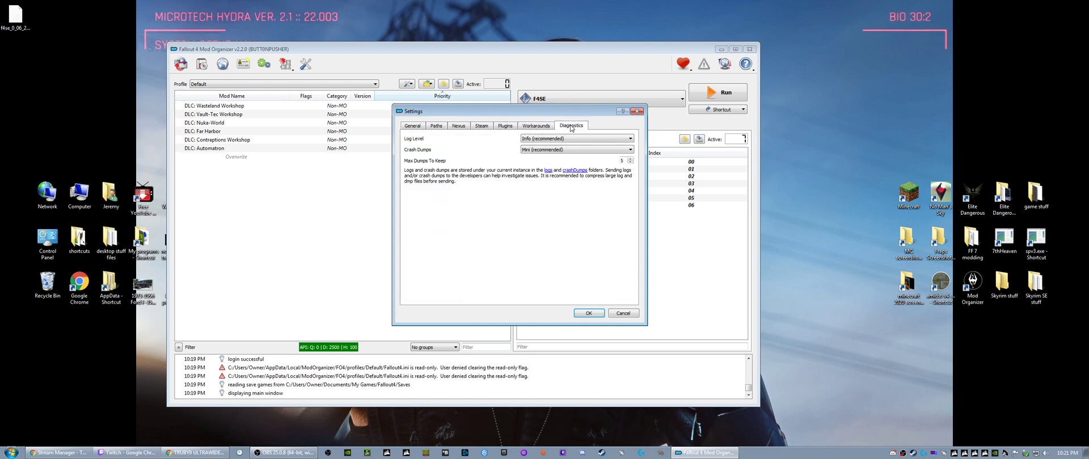
click(474, 126)
click(459, 126)
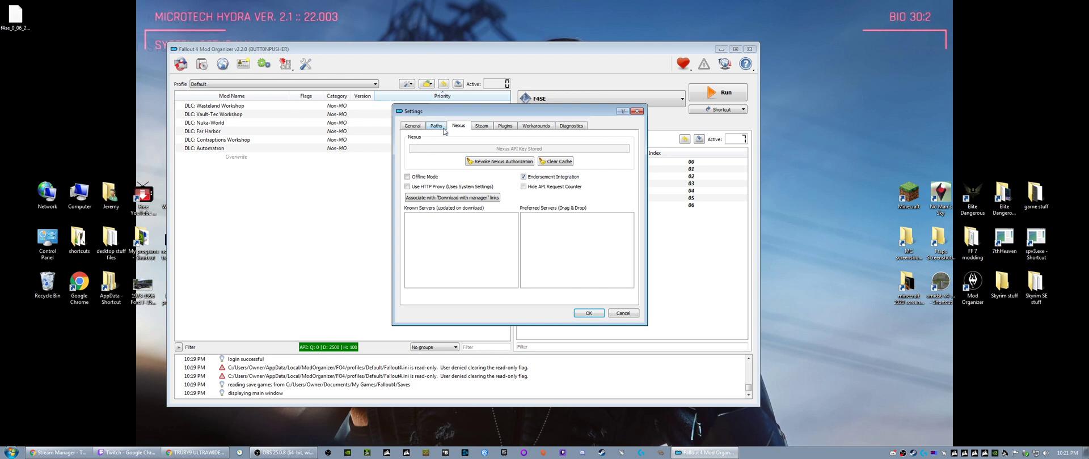
click(436, 126)
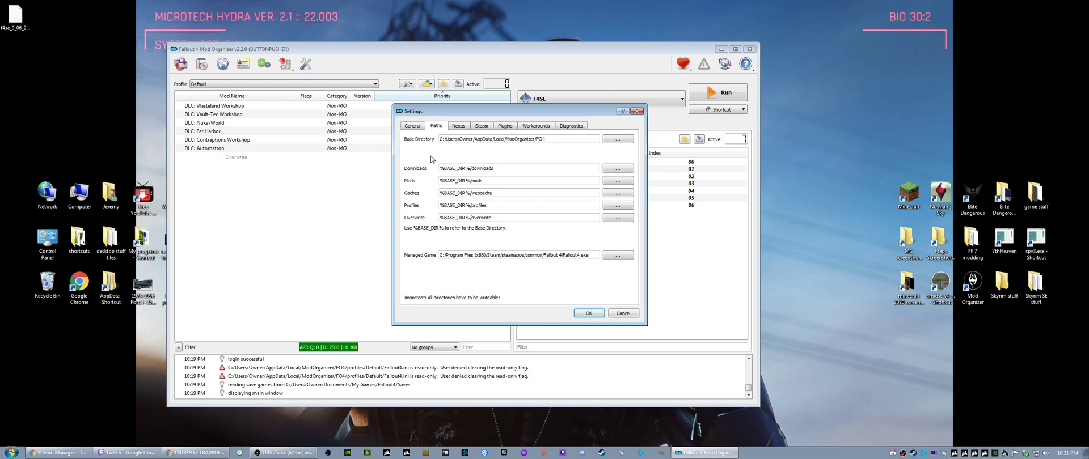
click(411, 126)
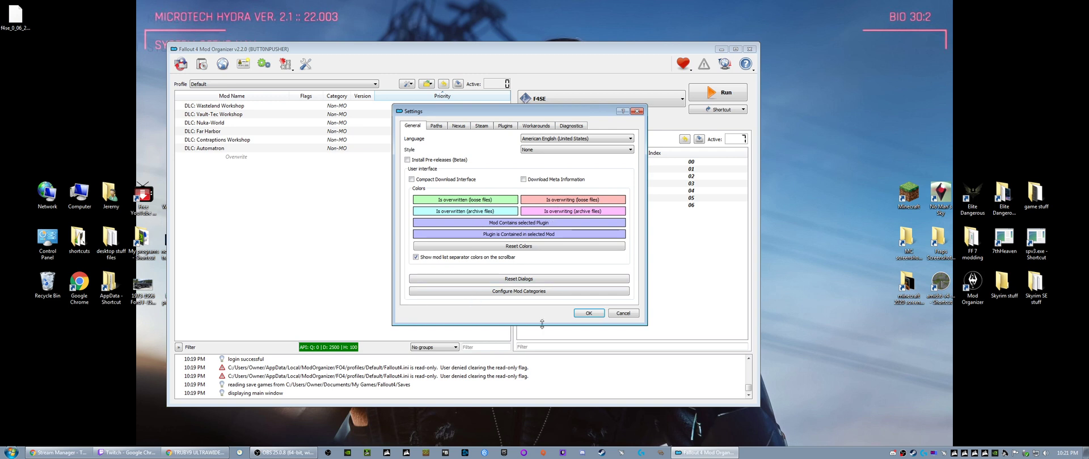
click(622, 313)
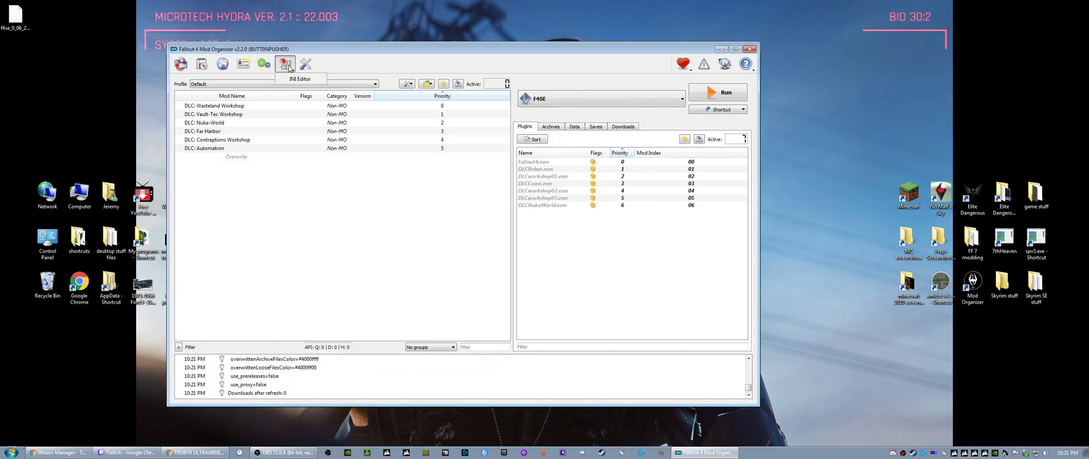
- Check the executables configured in Mod Organizer and close the Modify Executables dialog
click(263, 64)
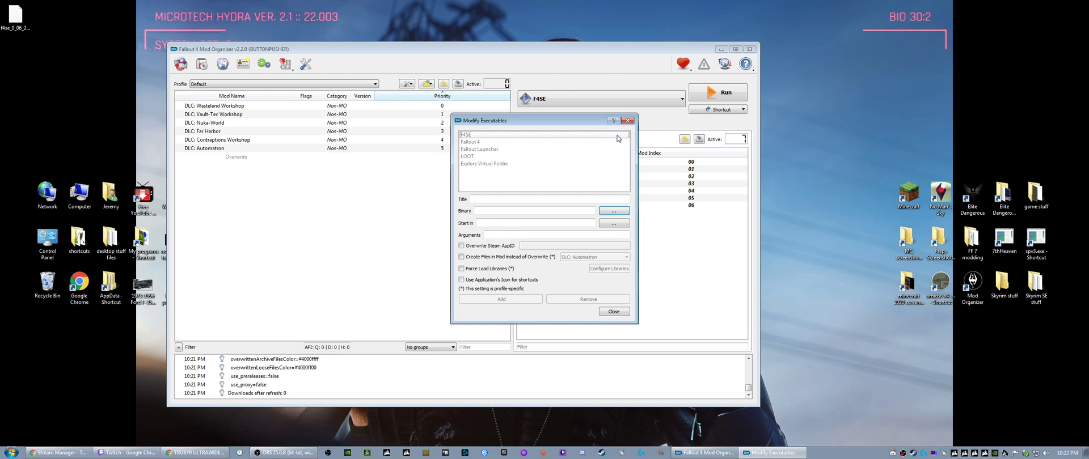
click(627, 120)
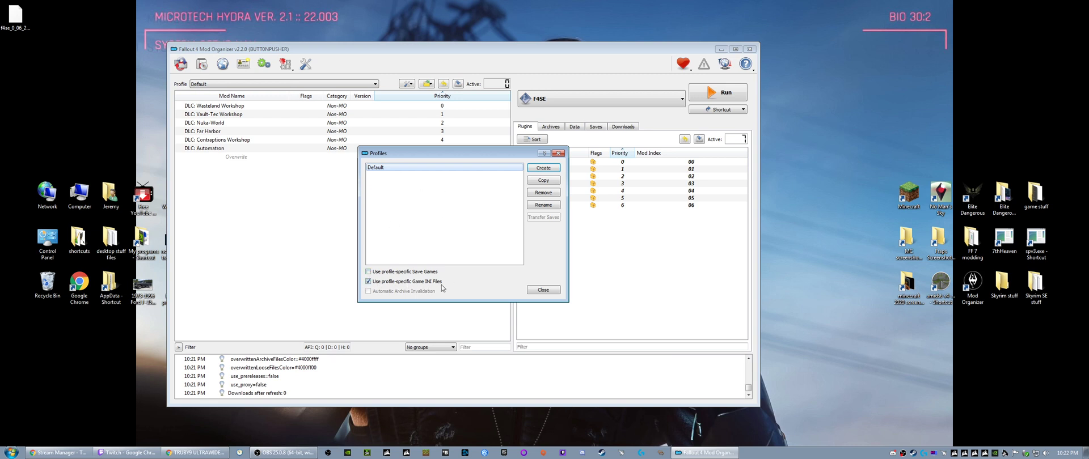
- Close the Profiles dialog, allow clearing Fallout4.ini's read-only flag, and recheck the Default profile's options
click(559, 154)
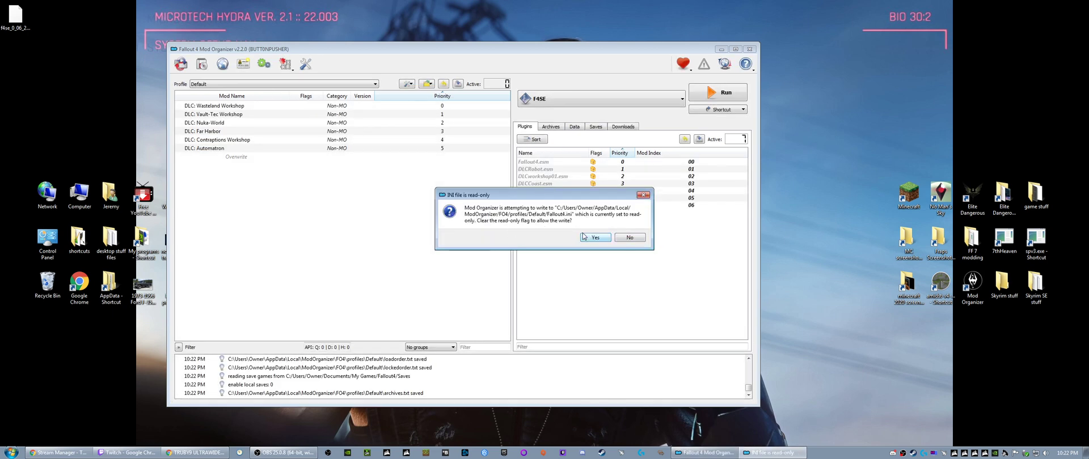
click(589, 238)
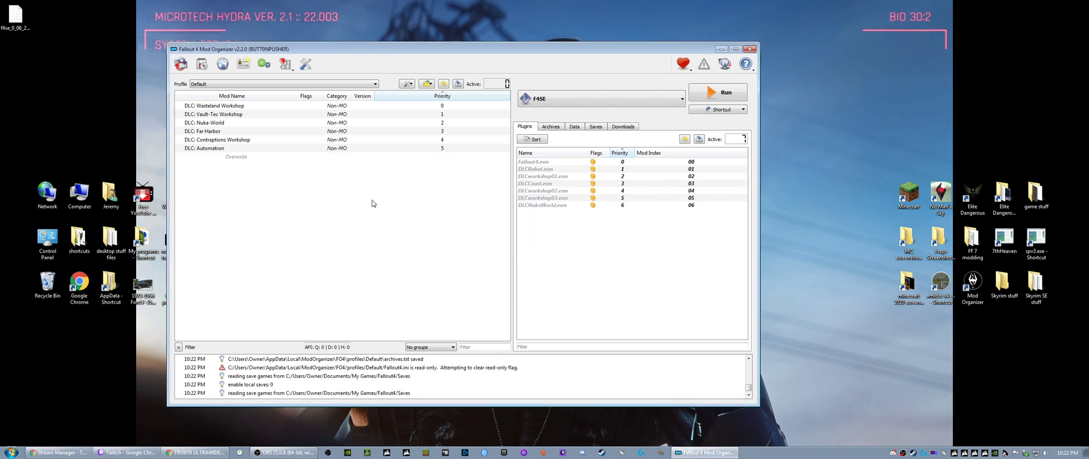
click(202, 64)
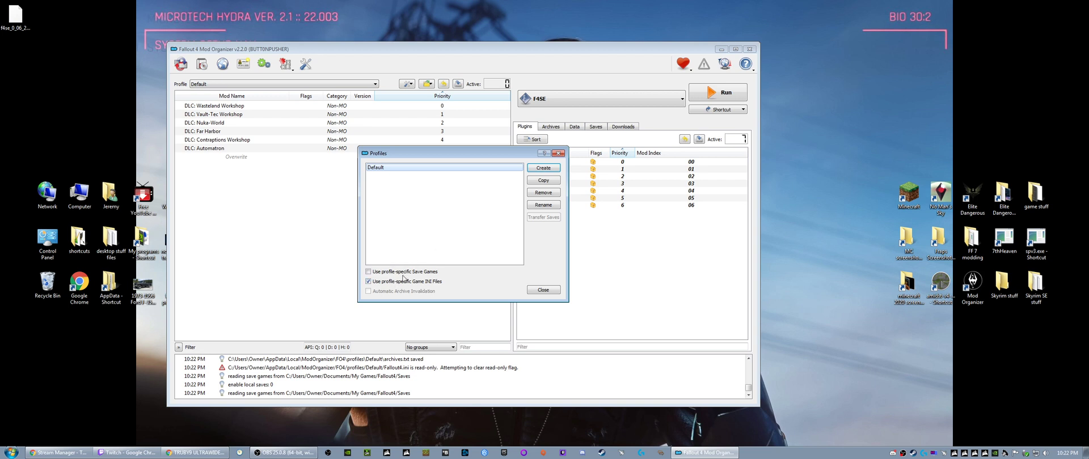
click(542, 289)
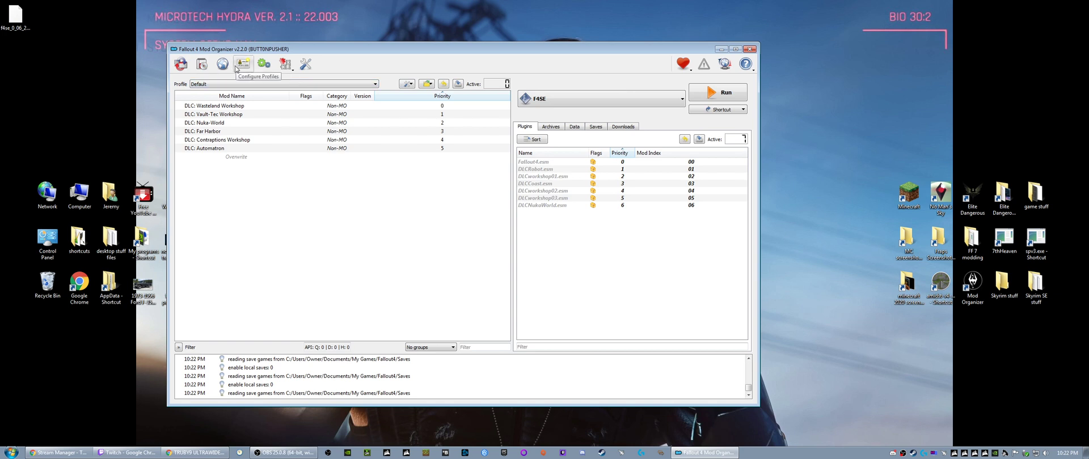
- Look over the list of executables again and close the dialog without editing any entry
click(264, 64)
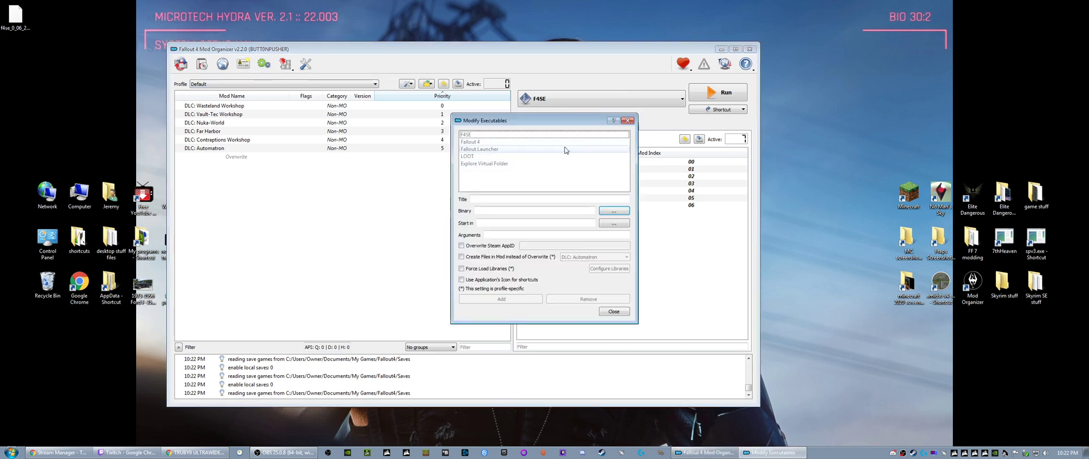
click(628, 120)
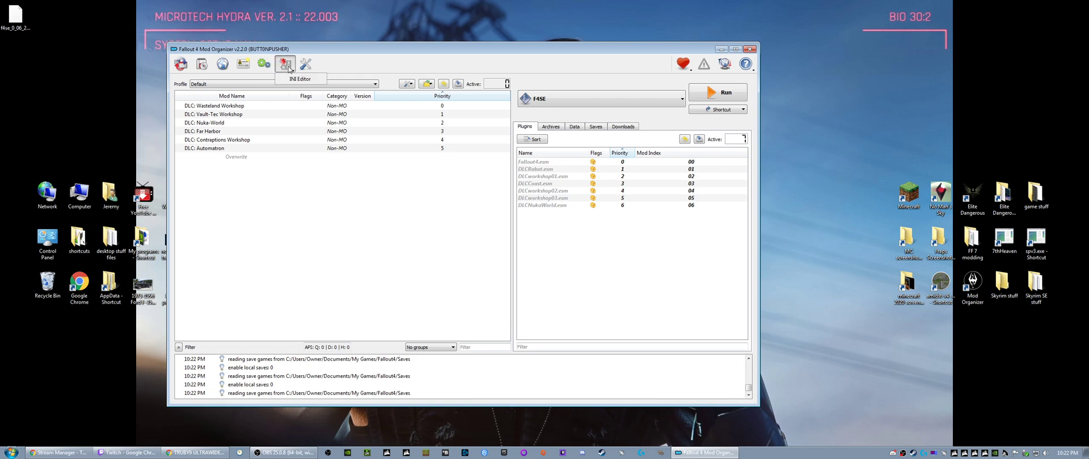
click(264, 65)
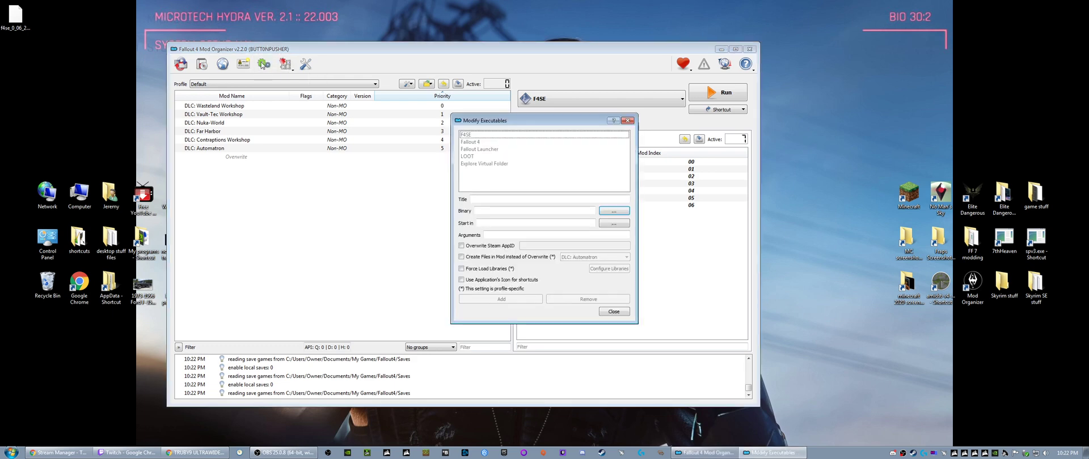
click(627, 121)
- In the Paths settings, open the folder picker for the Mods directory and move its window aside
click(305, 64)
click(437, 127)
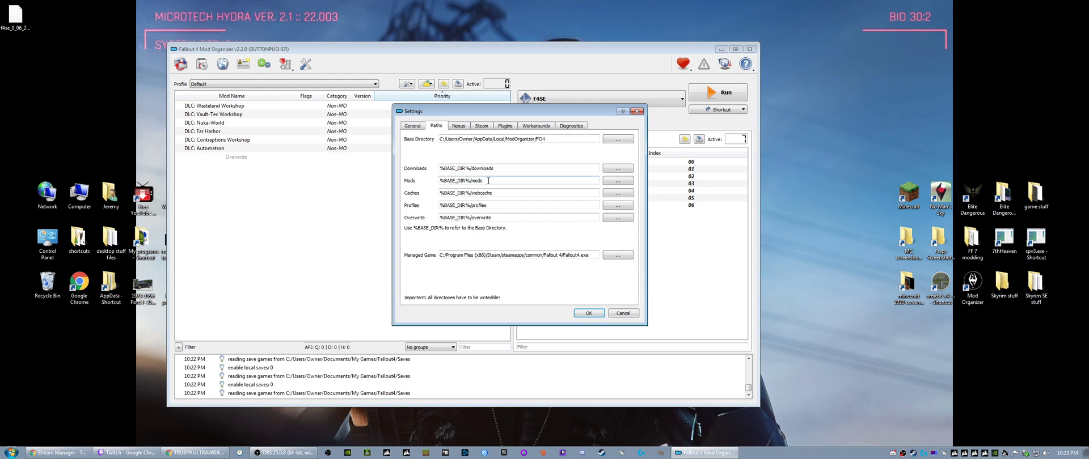
click(606, 182)
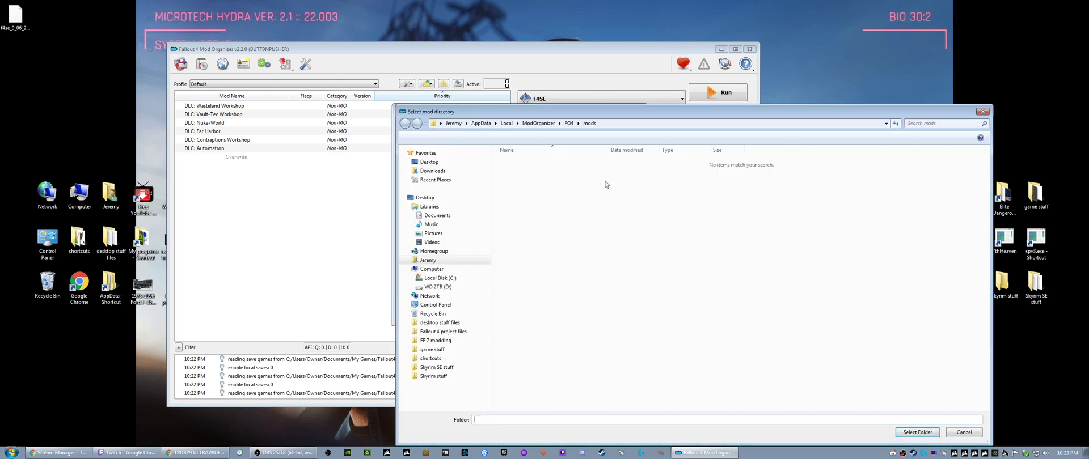
drag(539, 114, 206, 47)
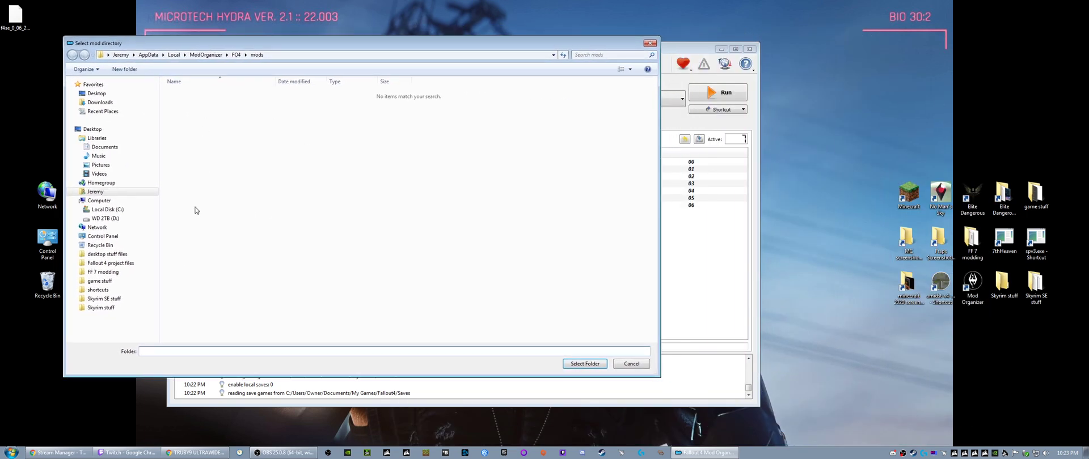
- Cut all files from the Downloads folder, paste them into the FO4 mods folder, and close the folder picker
click(10, 452)
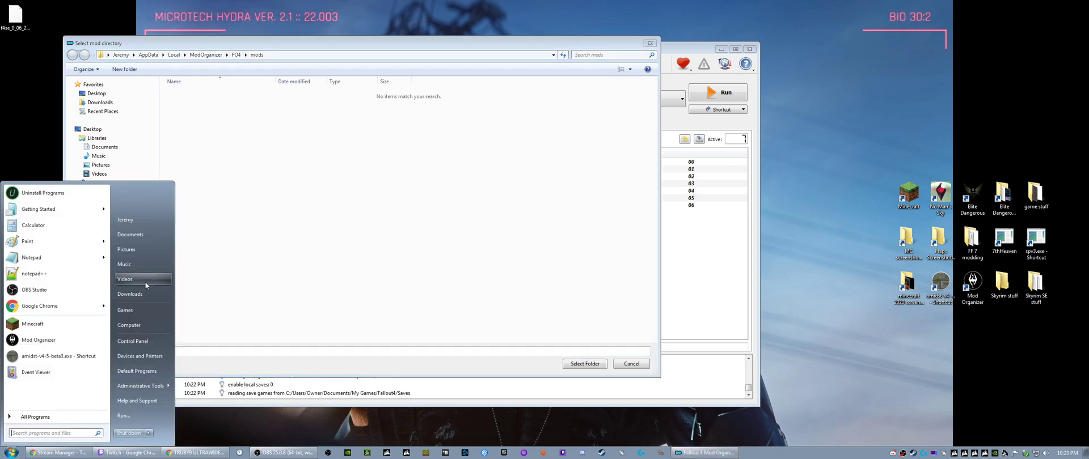
click(144, 293)
drag(434, 88, 619, 36)
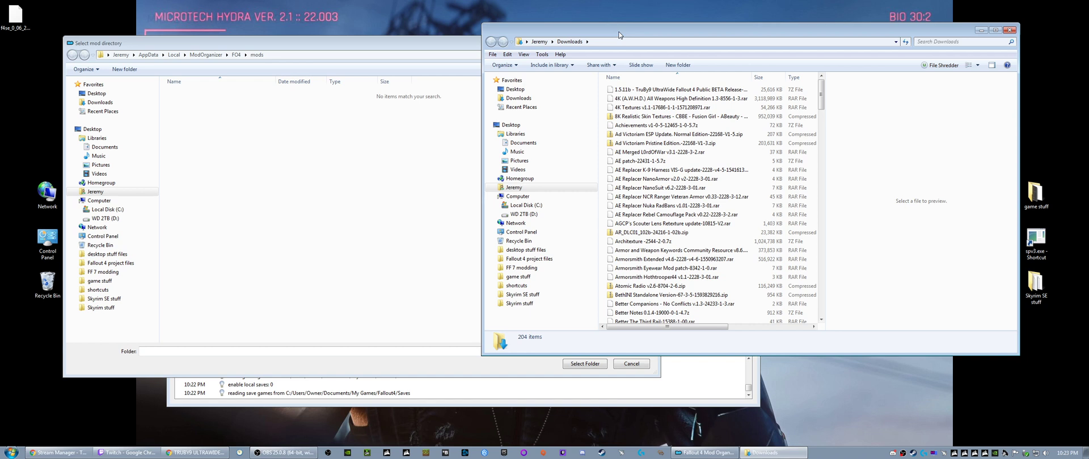
click(645, 157)
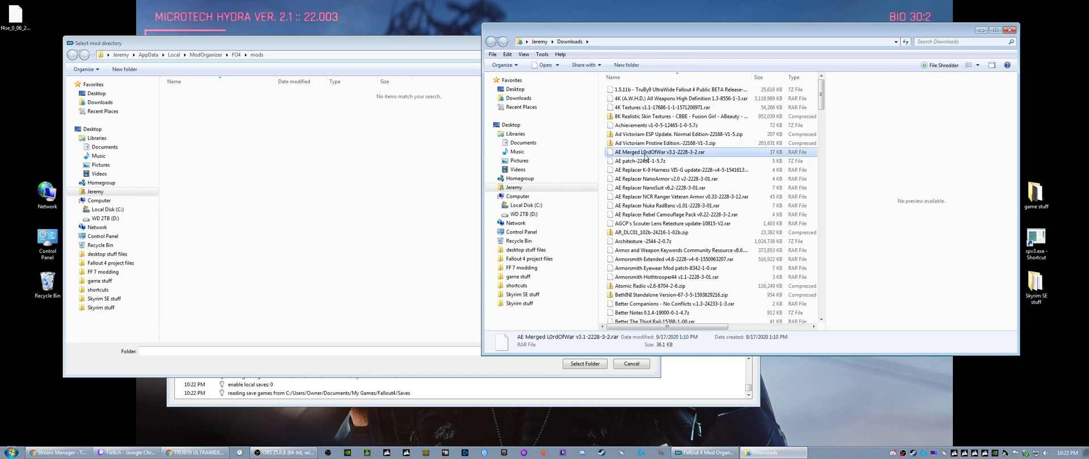
key(ctrl+a)
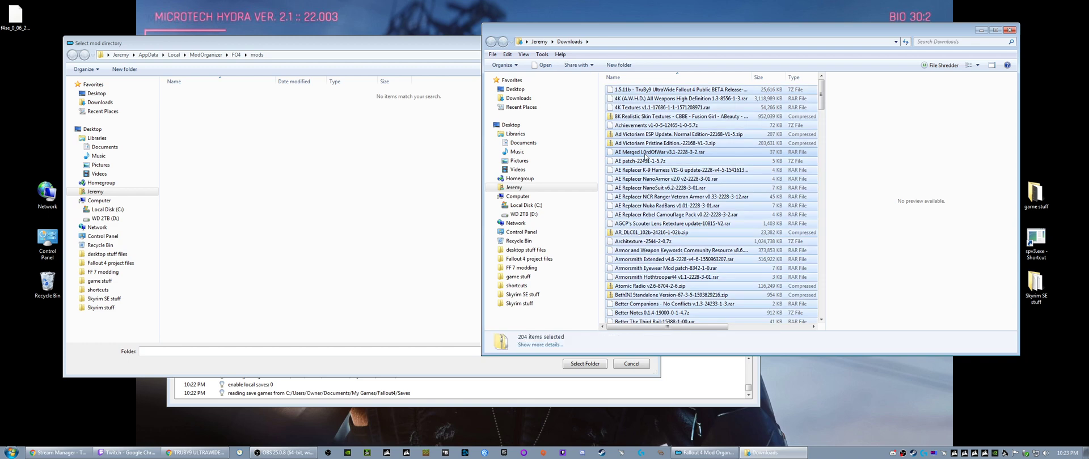
right_click(644, 157)
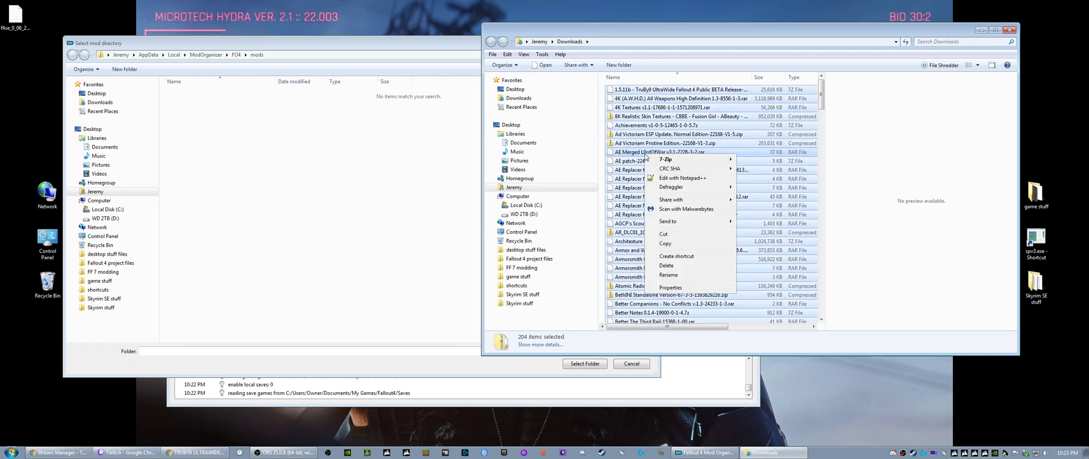
click(341, 186)
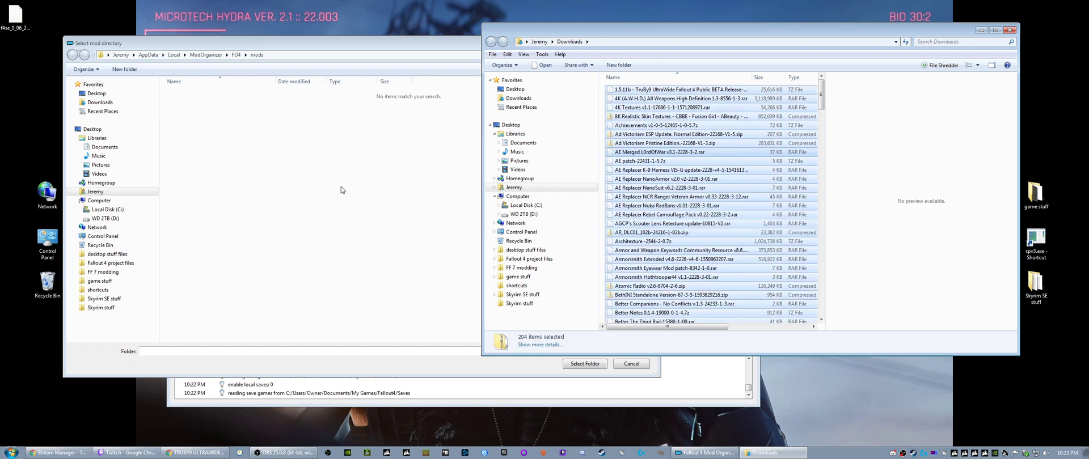
right_click(250, 177)
click(275, 228)
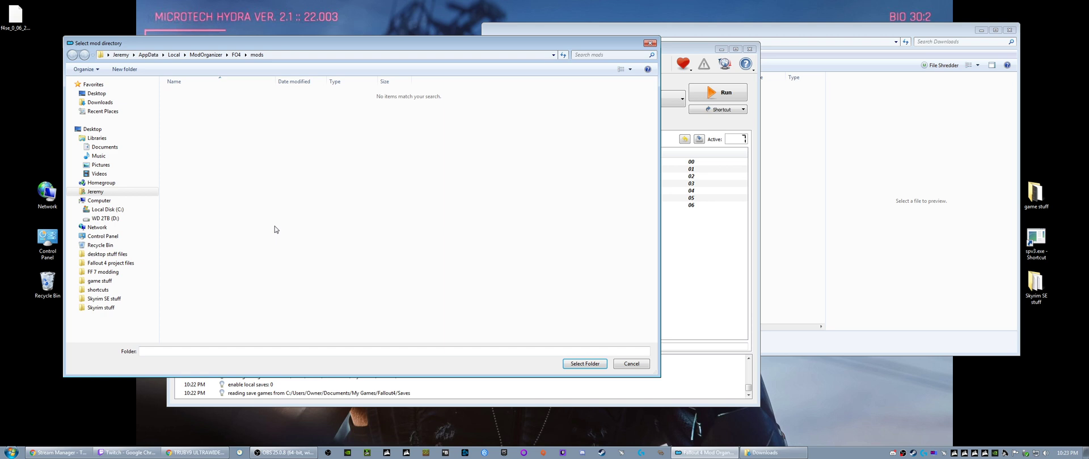
click(648, 44)
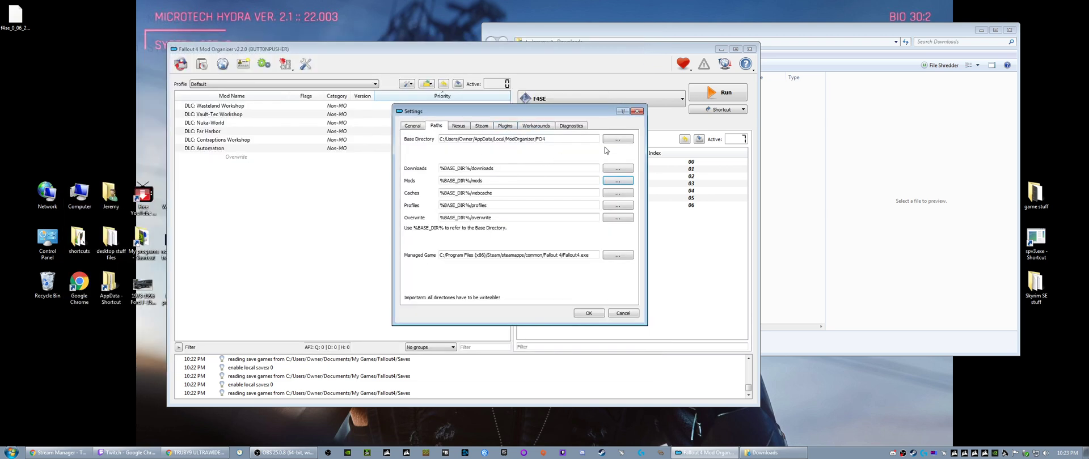
- Recheck the contents of the mods folder and the Downloads folder, and minimize the Downloads window
click(610, 182)
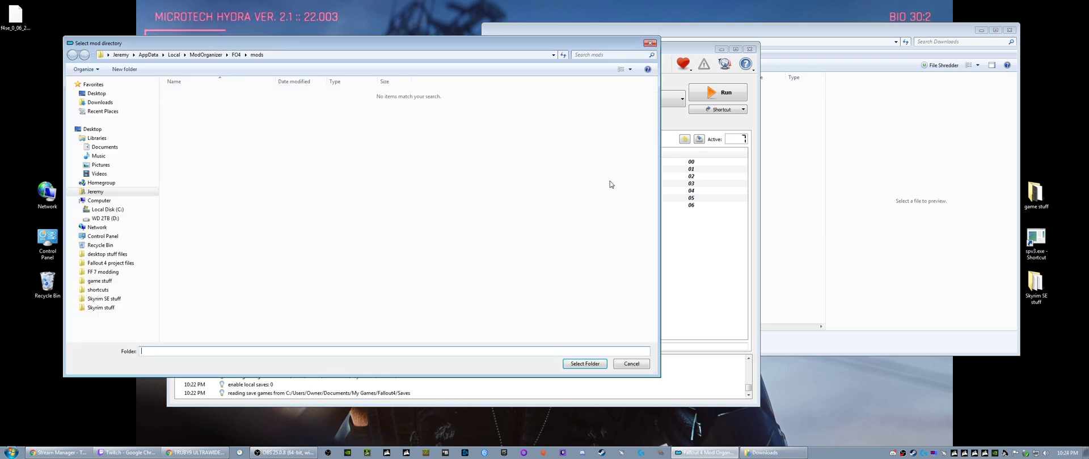
click(649, 43)
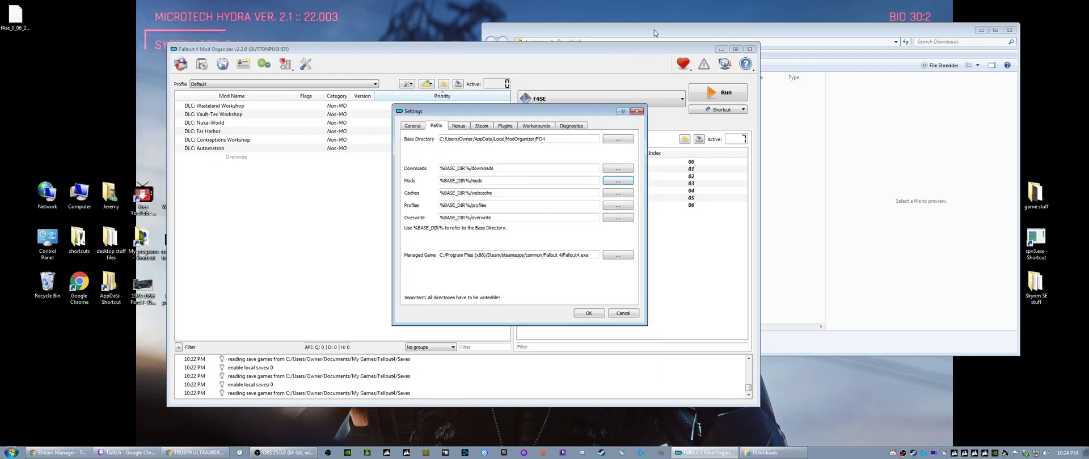
click(653, 31)
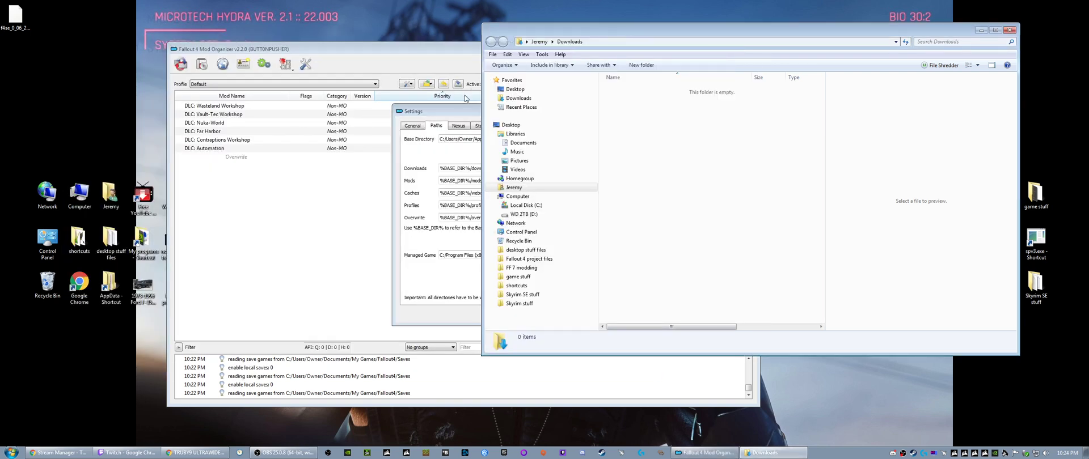
drag(708, 34, 505, 77)
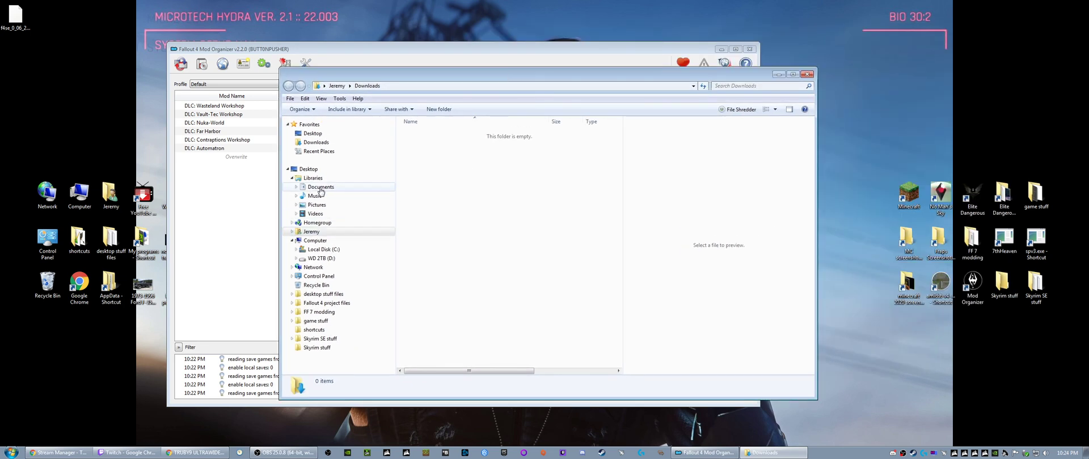
click(326, 142)
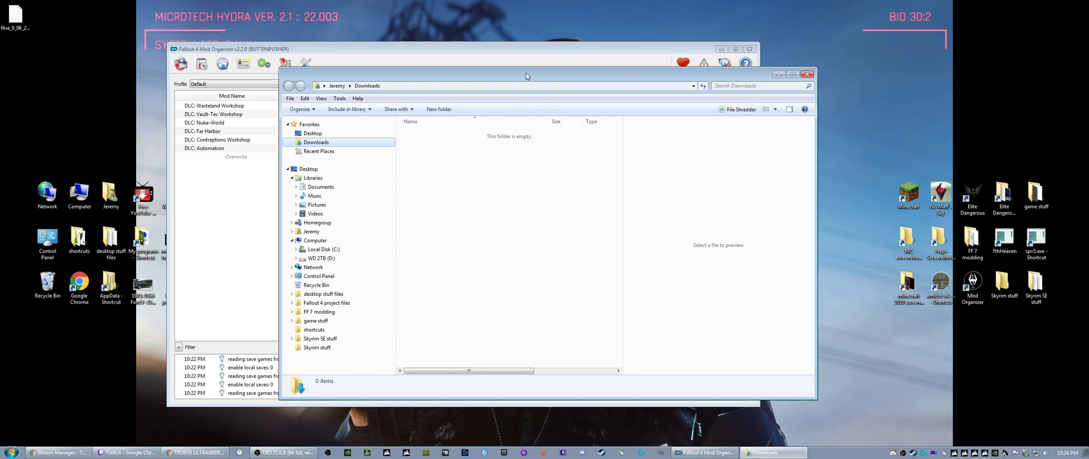
drag(526, 73, 679, 64)
click(931, 66)
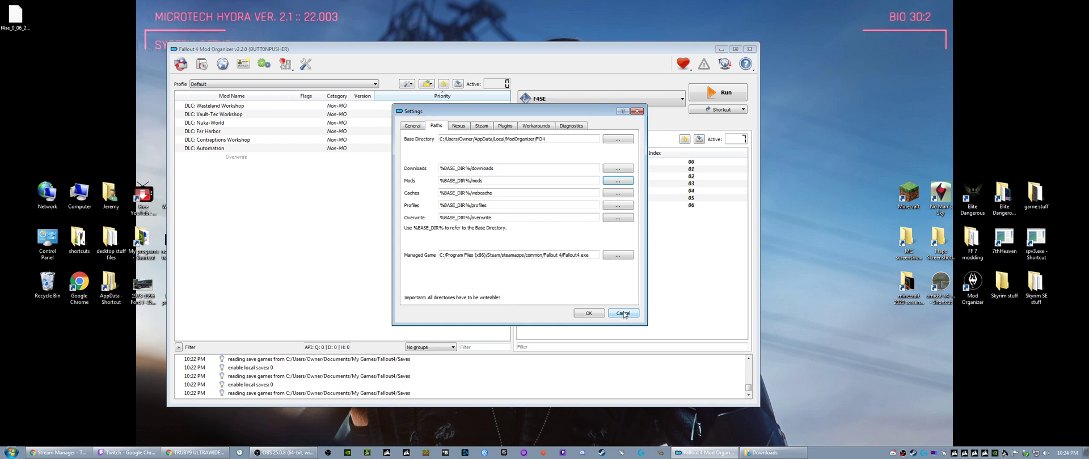
- Accept the Settings dialog, close Mod Organizer, and refresh the desktop
click(589, 314)
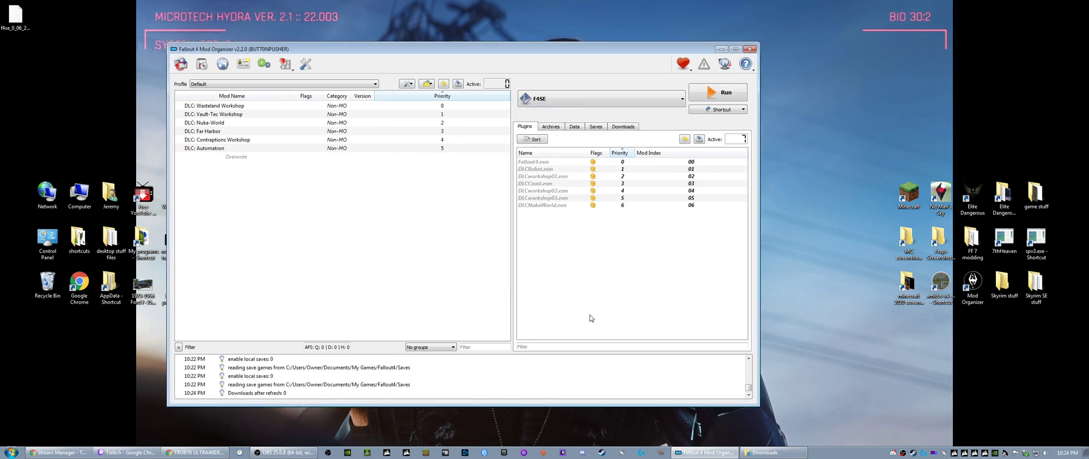
click(749, 50)
right_click(373, 250)
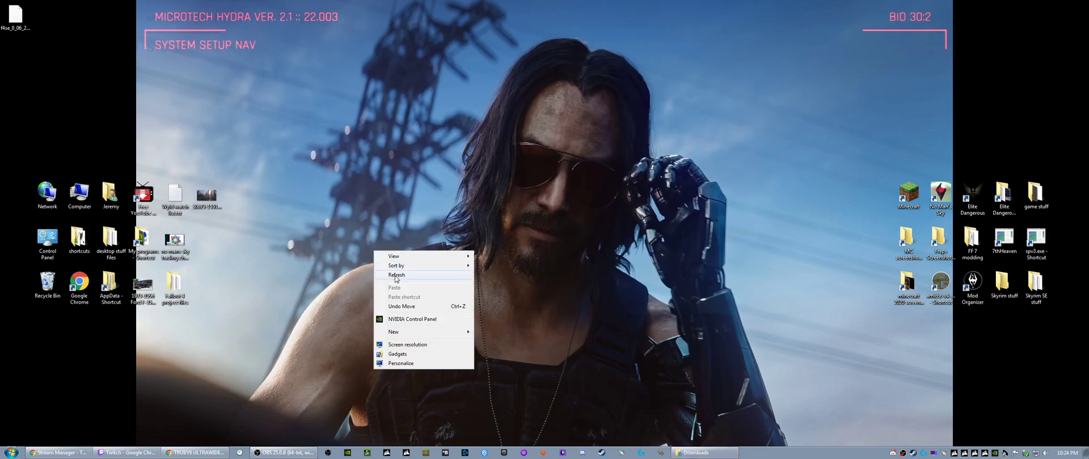
click(395, 276)
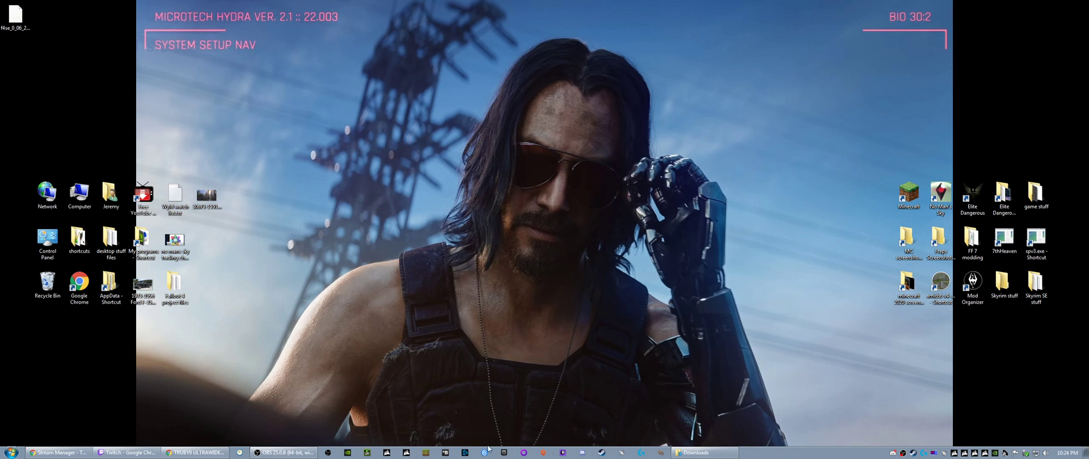
- Relaunch Mod Organizer as administrator and check all mods for updates
right_click(971, 284)
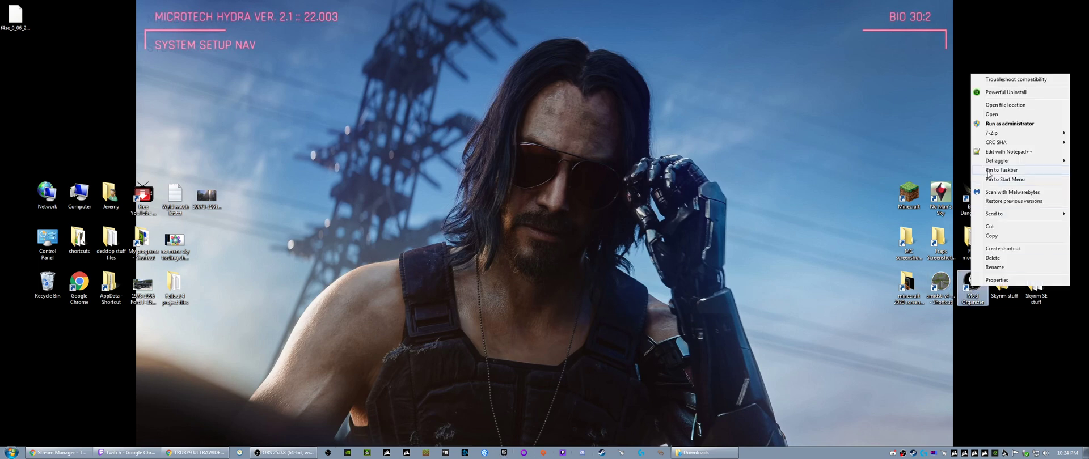
click(994, 125)
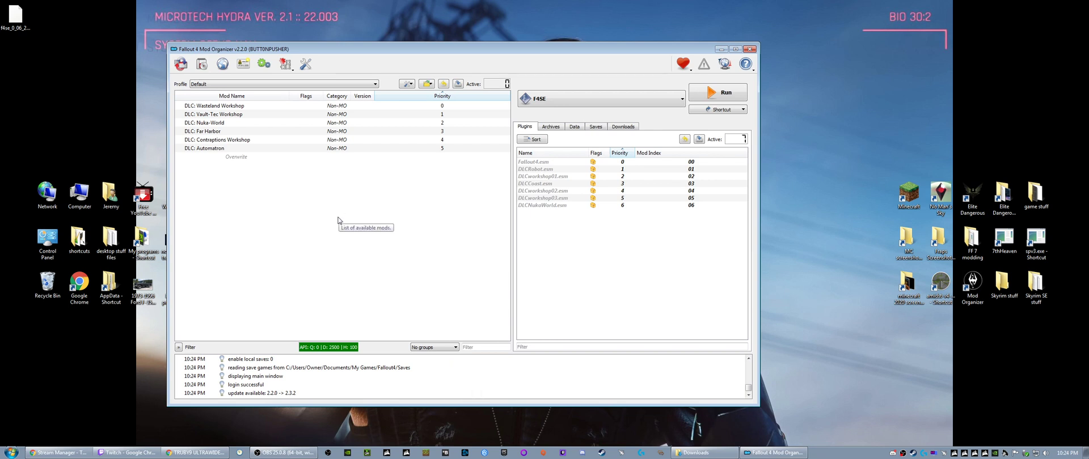
right_click(238, 193)
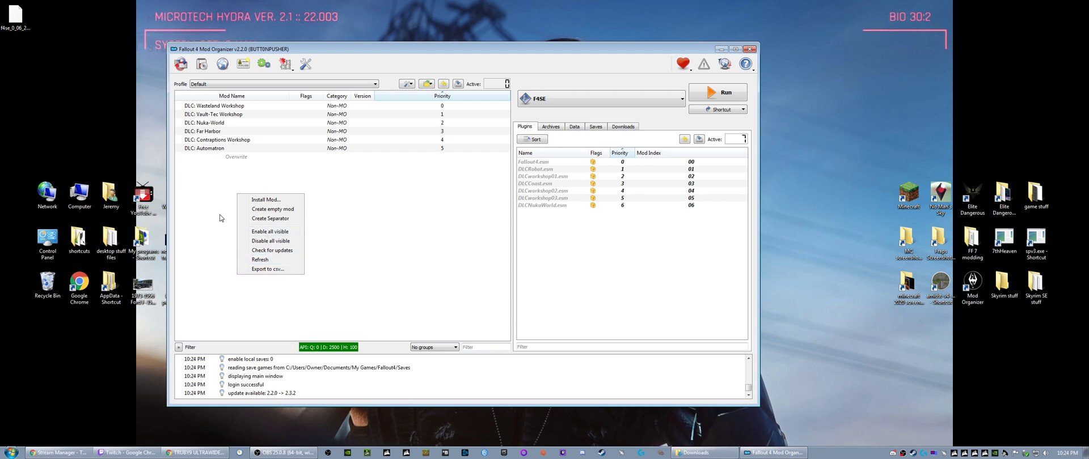
click(260, 250)
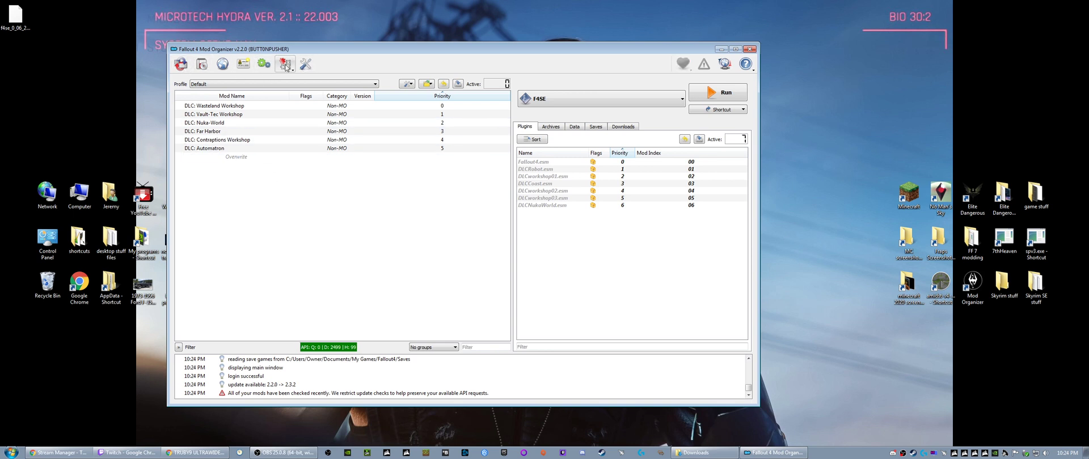
- Inspect the deleted files in the Recycle Bin and close its window
click(44, 286)
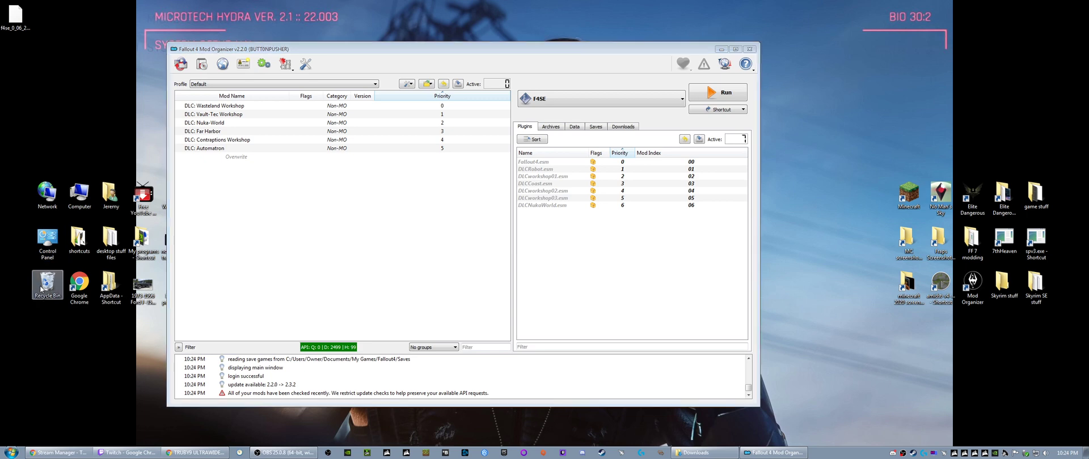
double_click(44, 286)
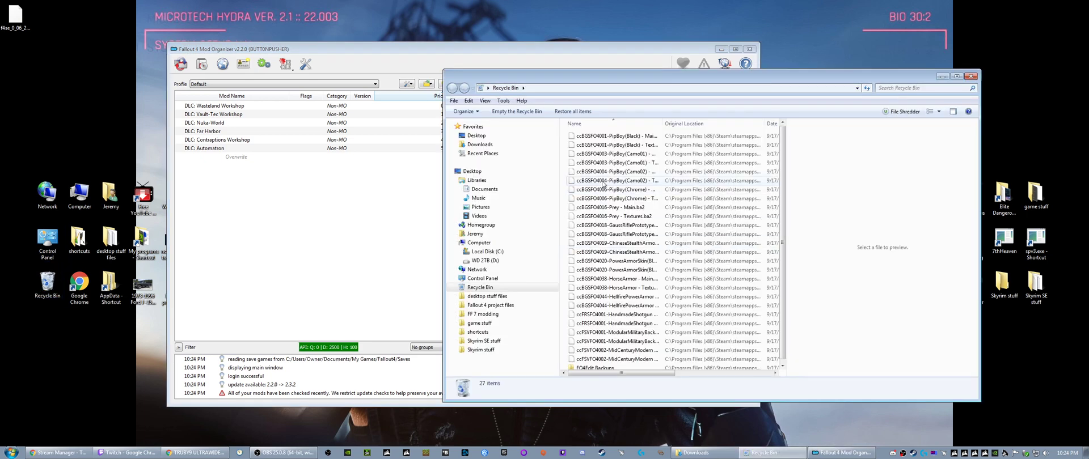
click(603, 182)
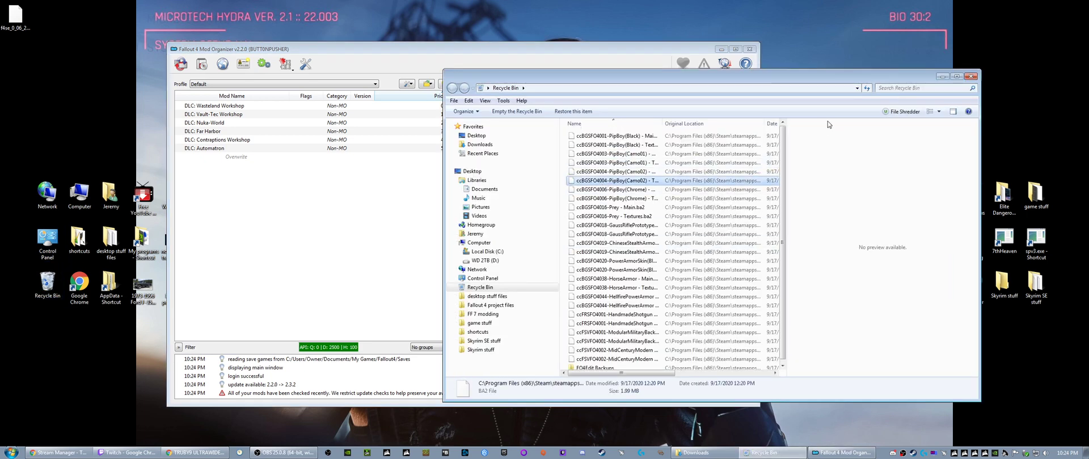
click(971, 76)
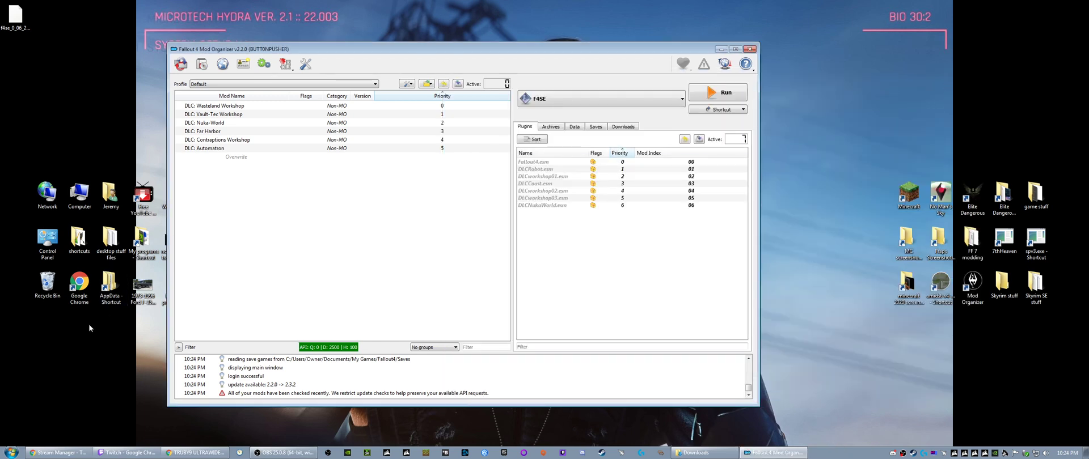
- Recheck the contents of the user's Downloads folder and close its window
click(3, 453)
click(142, 294)
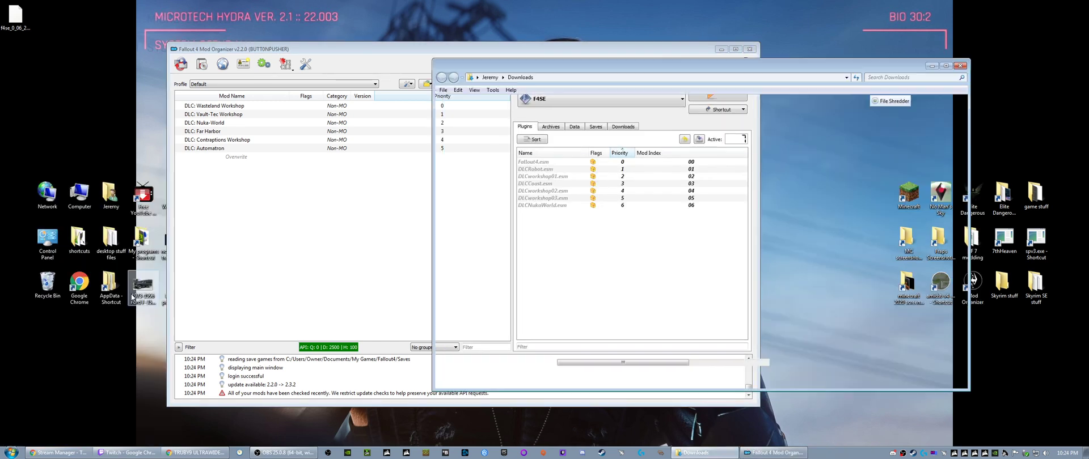
right_click(608, 199)
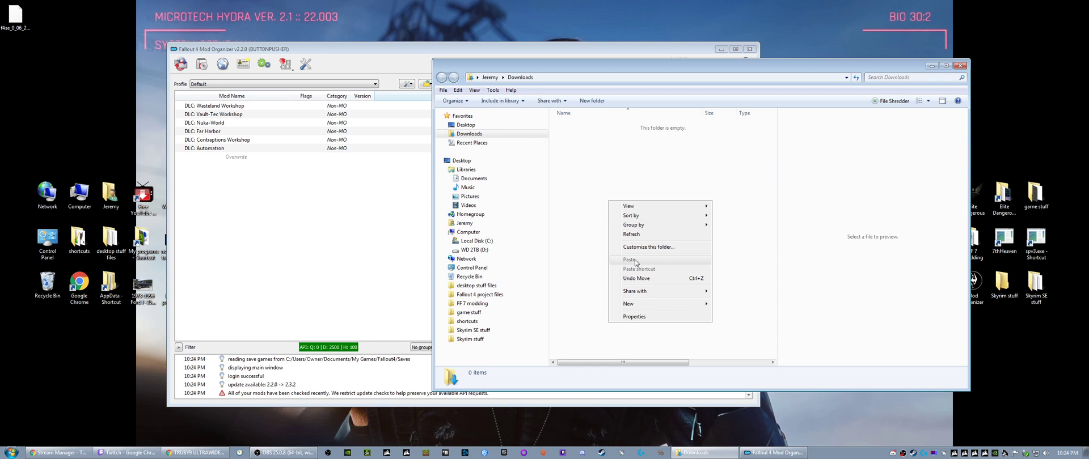
click(595, 172)
click(960, 65)
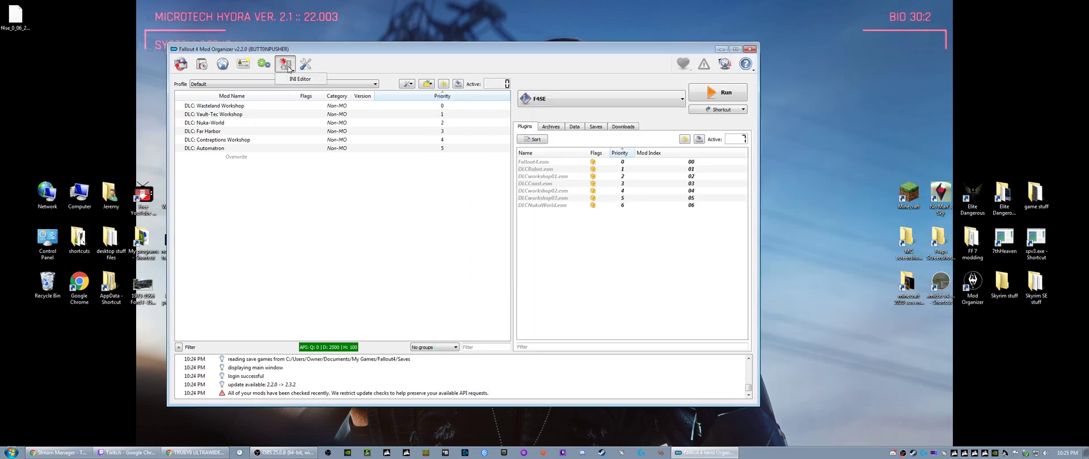
- Review the configured executables and the settings categories, and browse to the Mods directory listed under the path settings
click(264, 67)
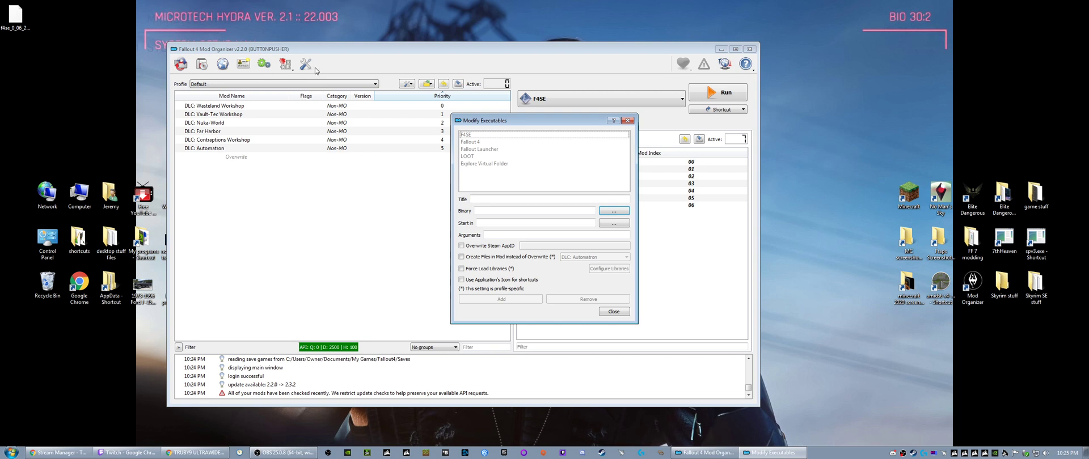
key(Escape)
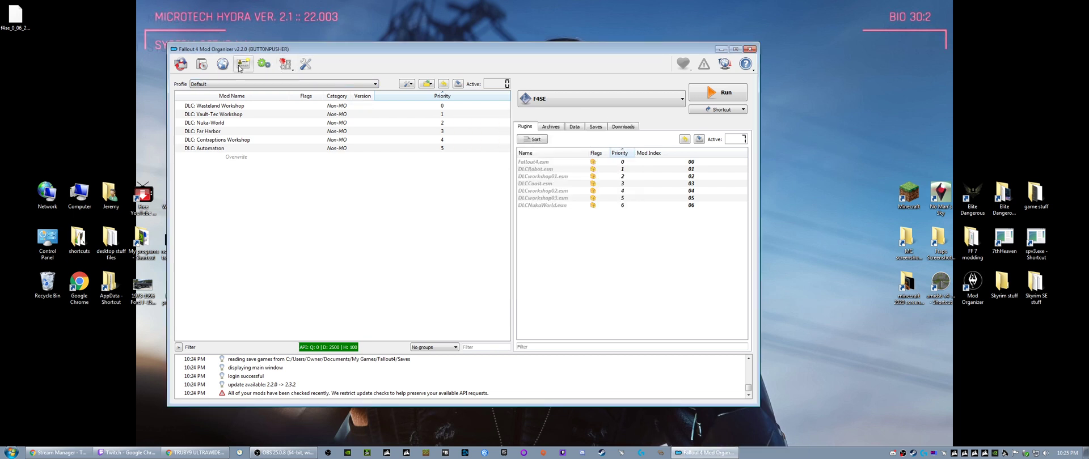
click(313, 66)
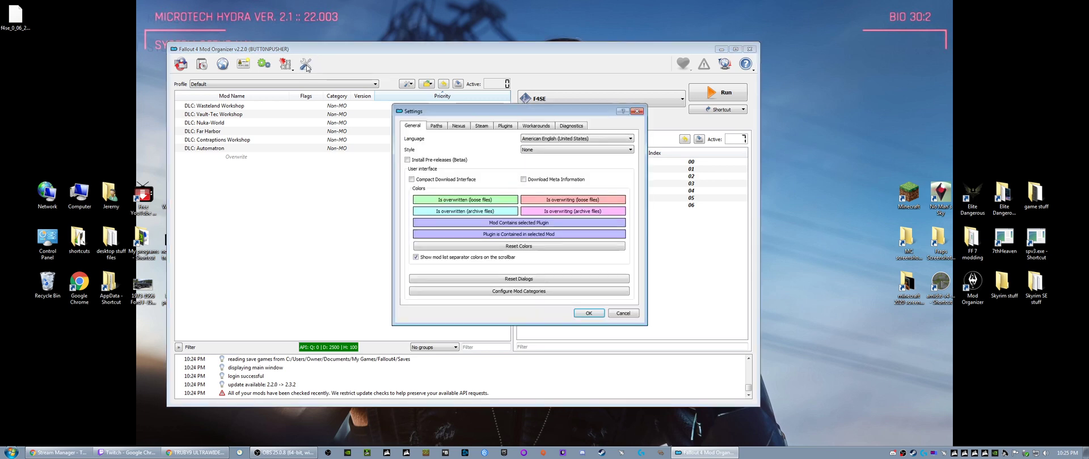
click(485, 128)
click(460, 128)
click(412, 126)
click(436, 125)
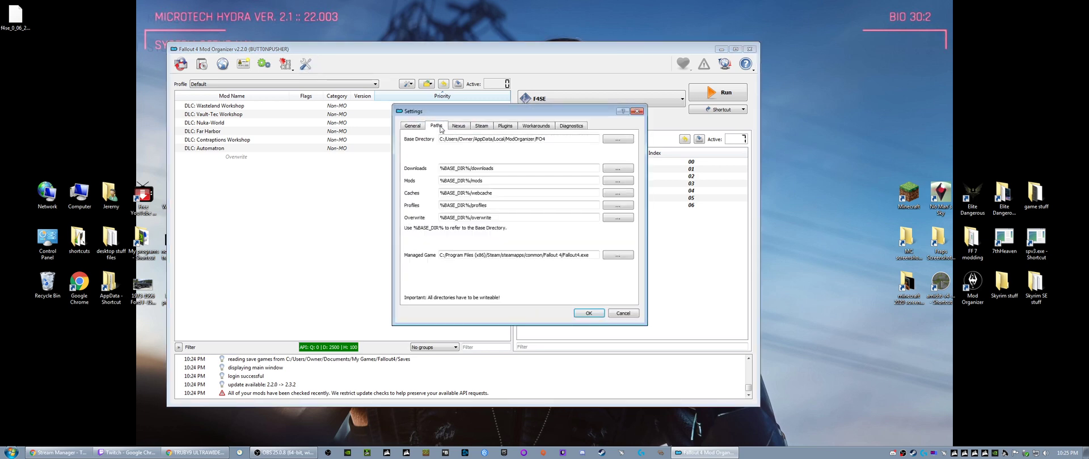
click(618, 180)
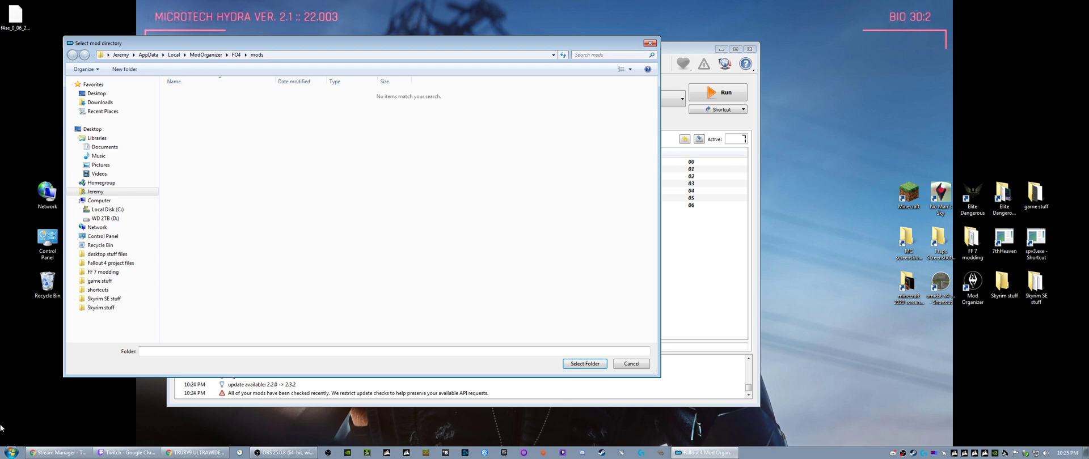
- Open AppData\Local\ModOrganizer\FO4\mods in a separate file explorer window to compare its contents with the directory picker
click(12, 452)
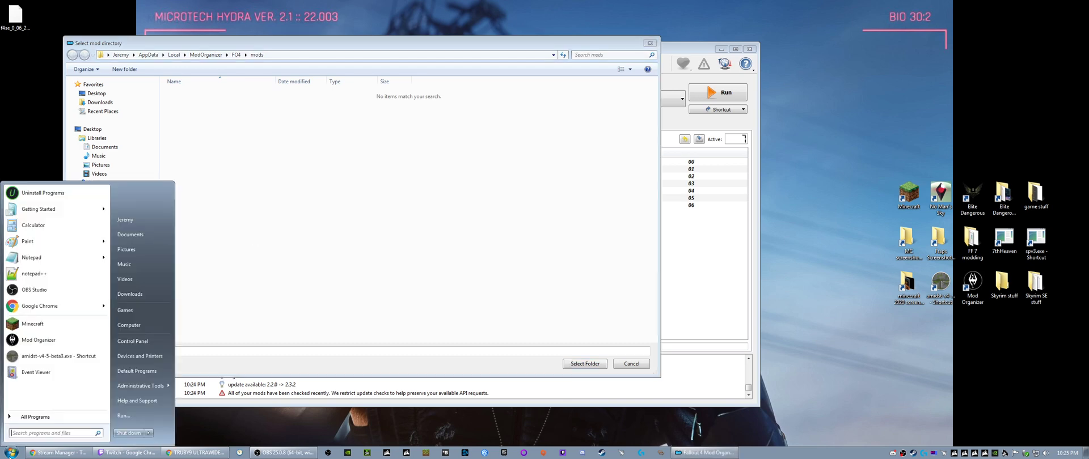
click(135, 325)
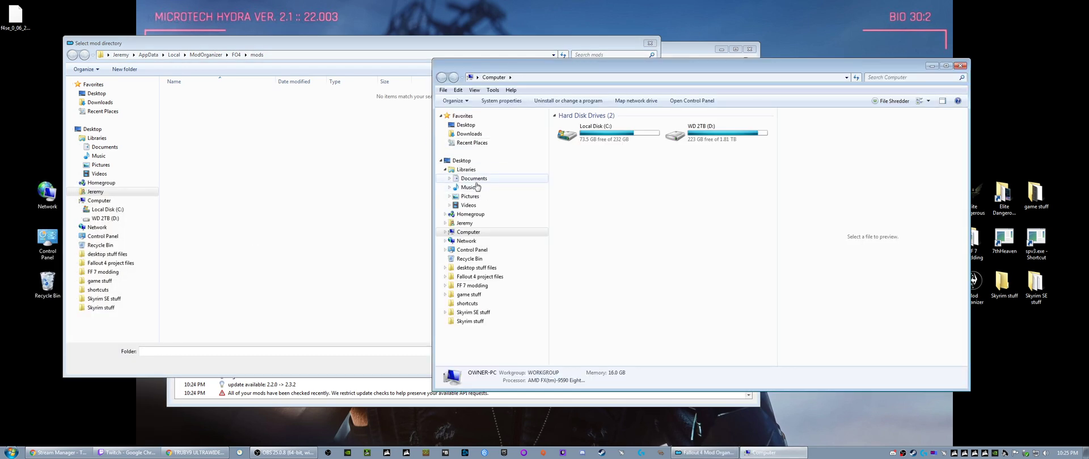
click(464, 223)
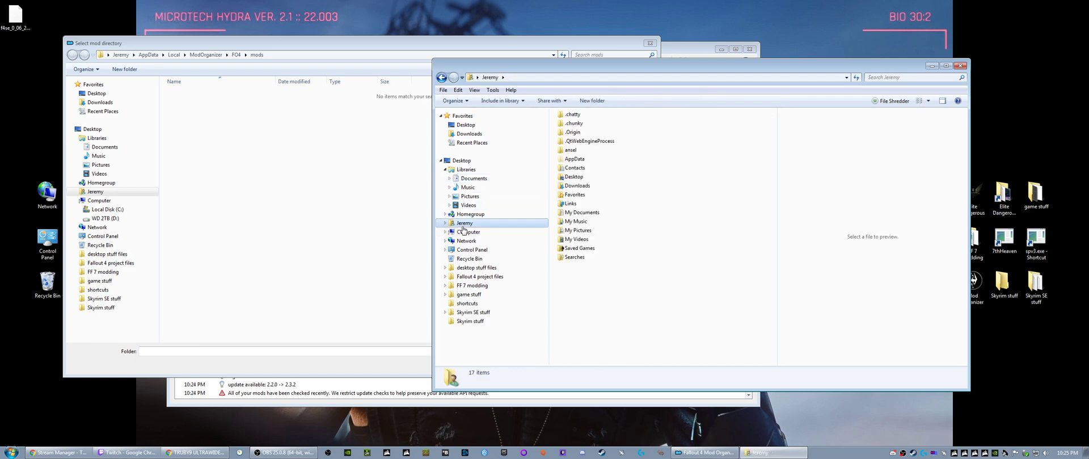
double_click(575, 159)
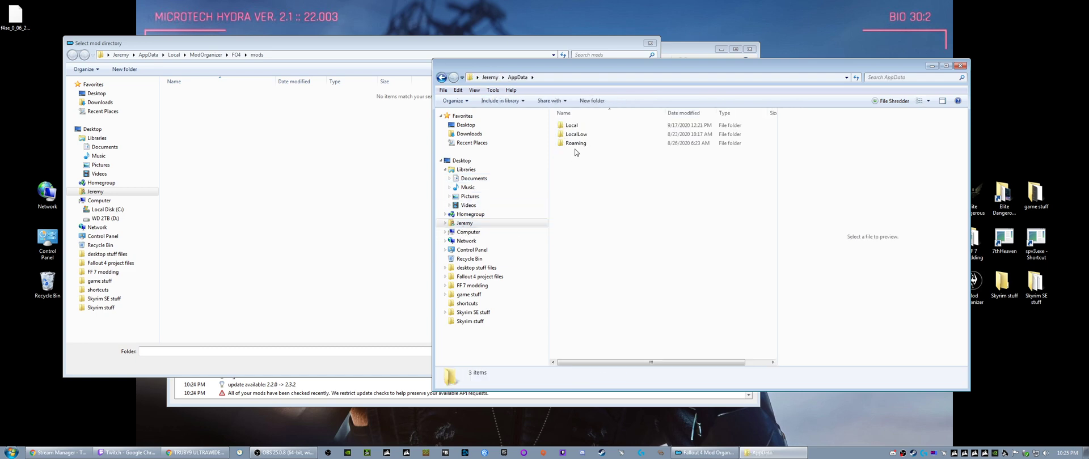
double_click(572, 125)
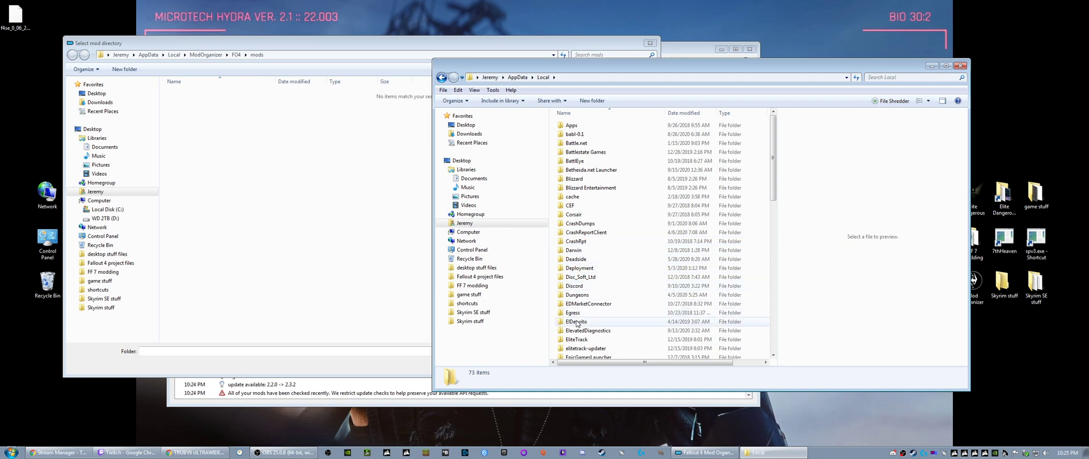
click(577, 323)
key(m)
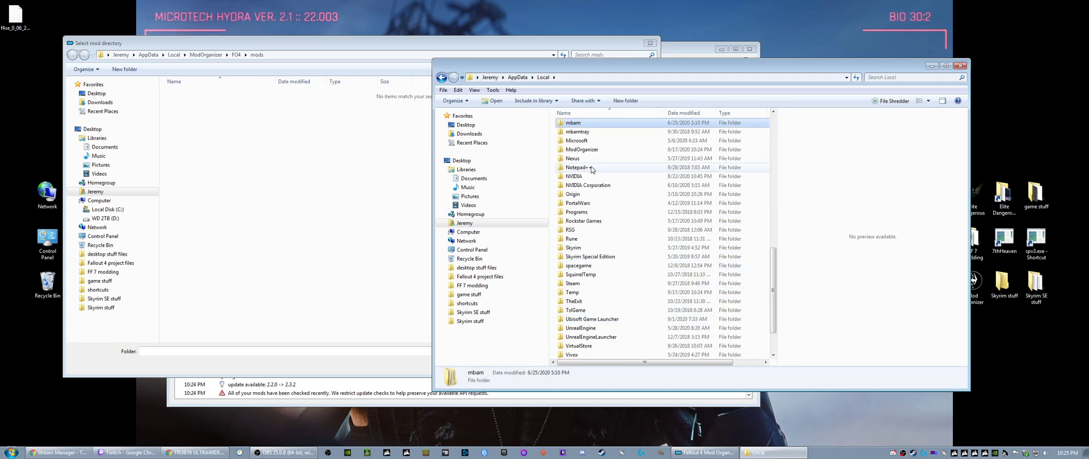
double_click(582, 151)
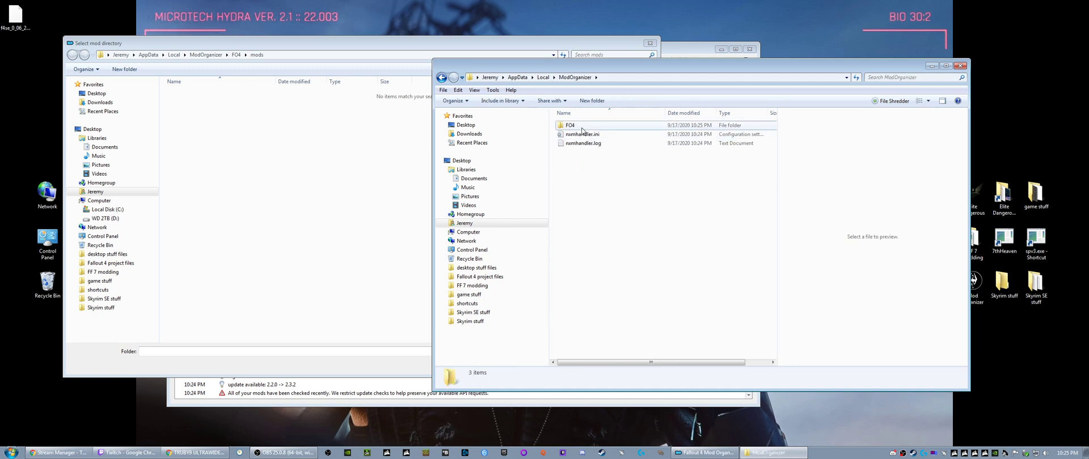
double_click(578, 127)
double_click(572, 152)
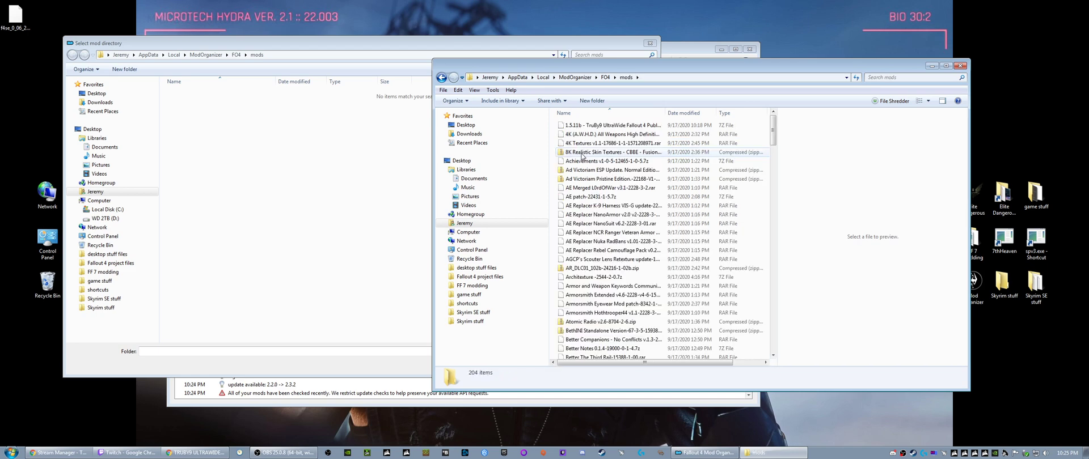
click(582, 154)
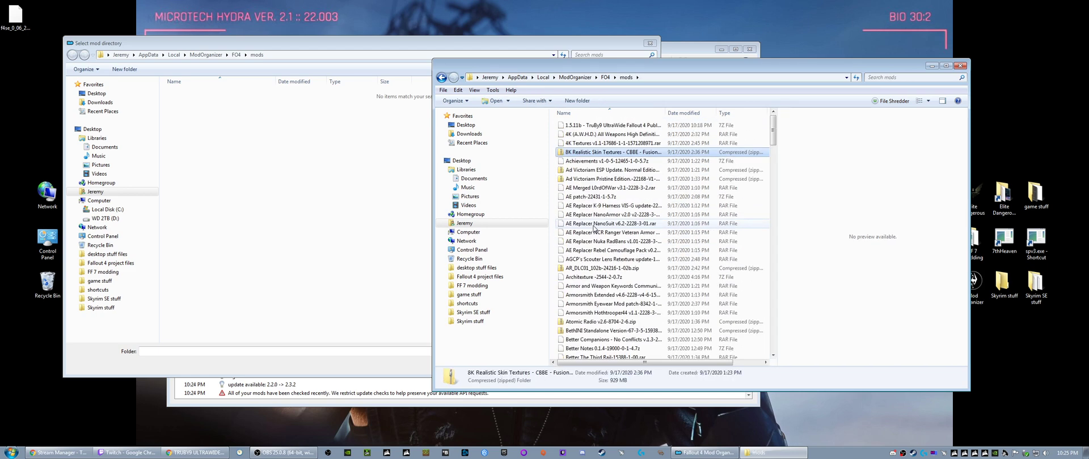
- Close the mod directory picker and the Settings dialog without changing any path
click(291, 183)
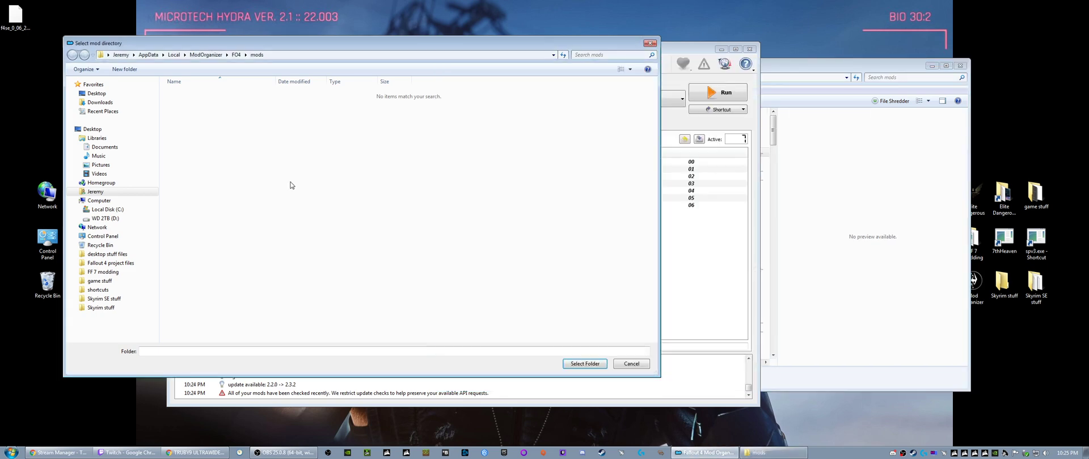
click(650, 43)
click(637, 110)
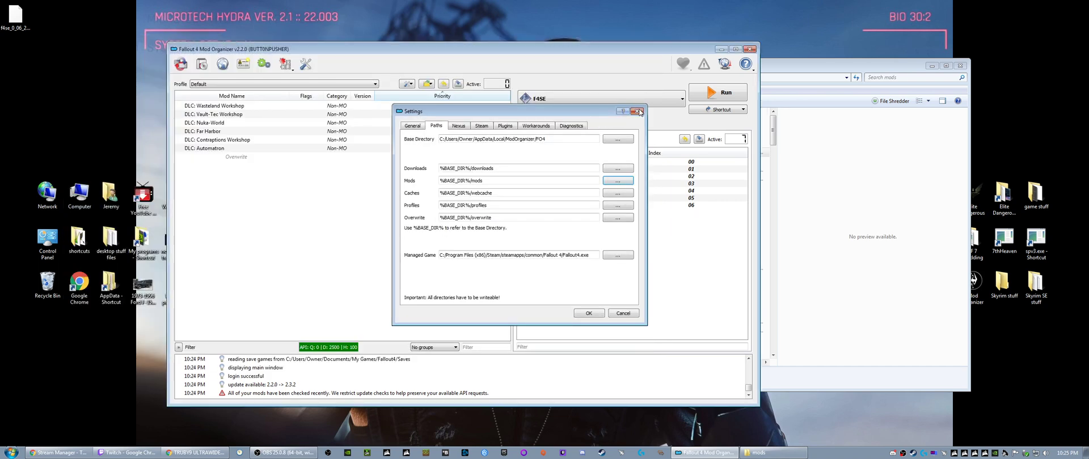
- Check the available profiles, close the Profiles dialog, and refresh the mod list
click(221, 85)
click(245, 97)
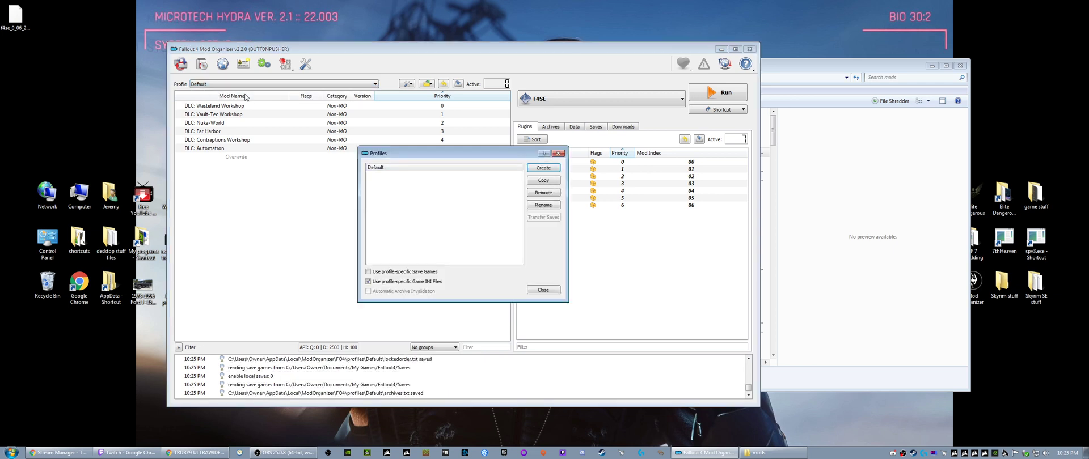
click(558, 153)
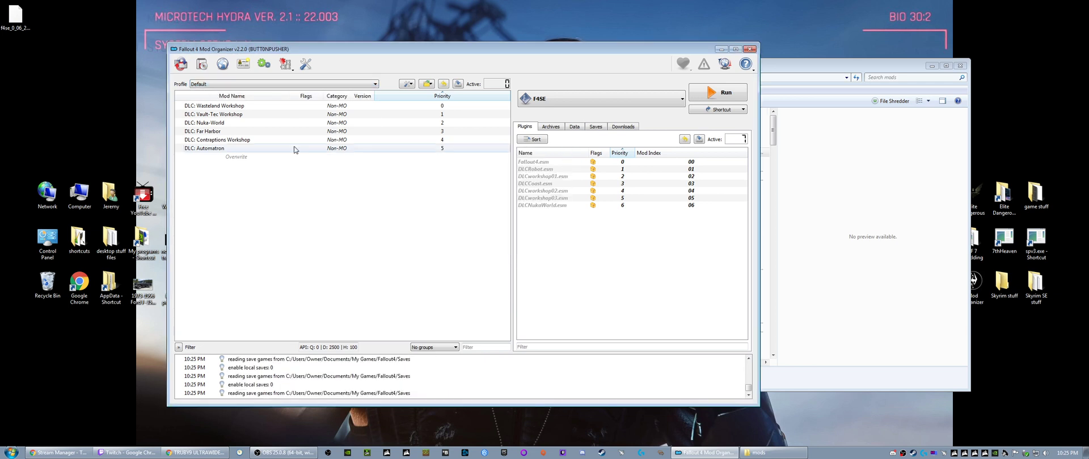
click(409, 84)
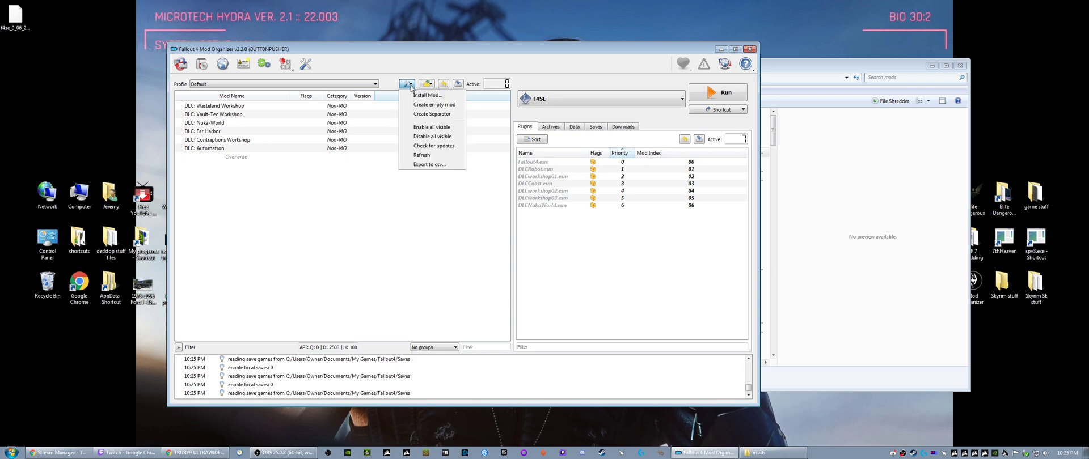
click(434, 155)
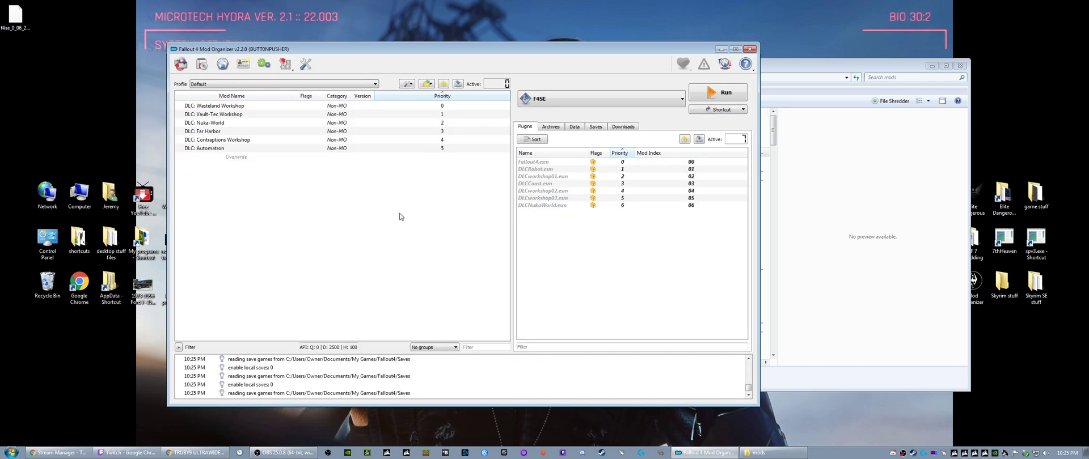
- Open the instance's mods folder from Mod Organizer and reposition its window
click(430, 86)
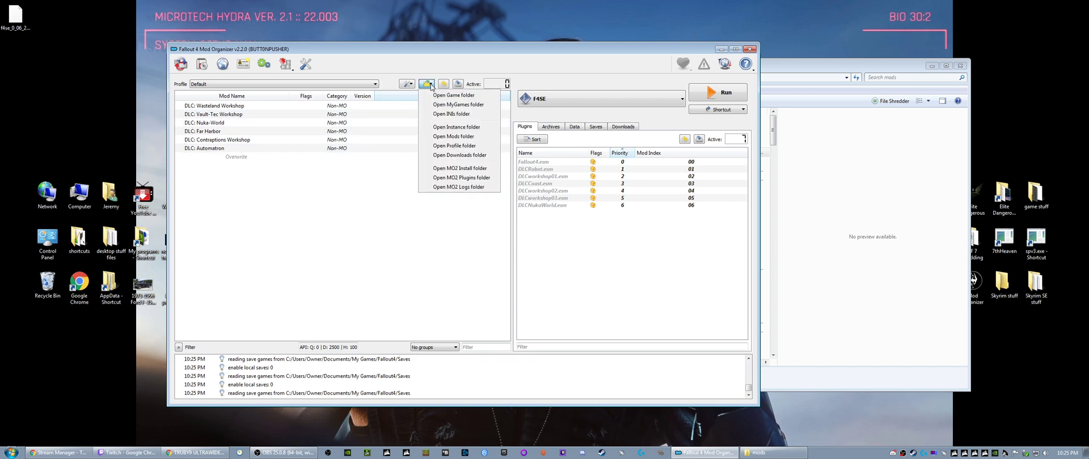
click(453, 136)
drag(575, 66, 679, 80)
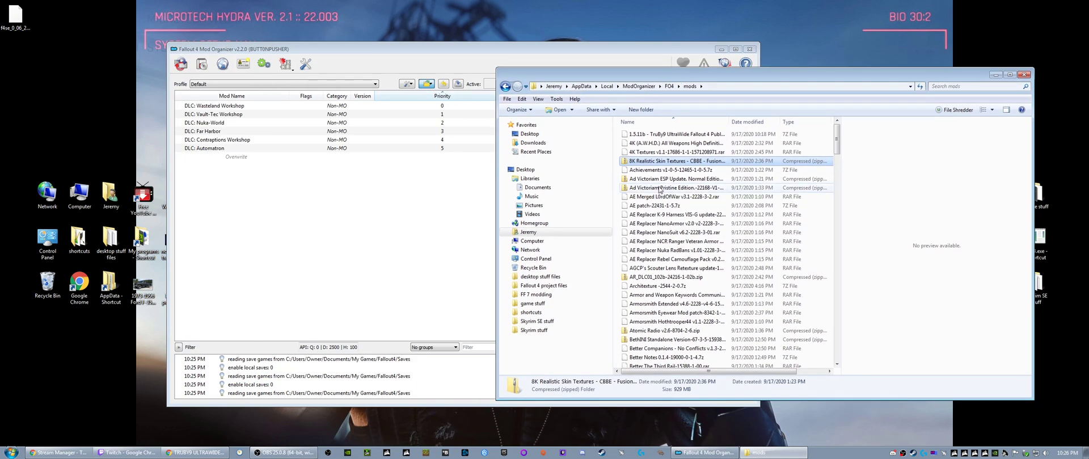
- Open the instance's downloads folder from Mod Organizer and place its window beside the mods folder window
click(427, 84)
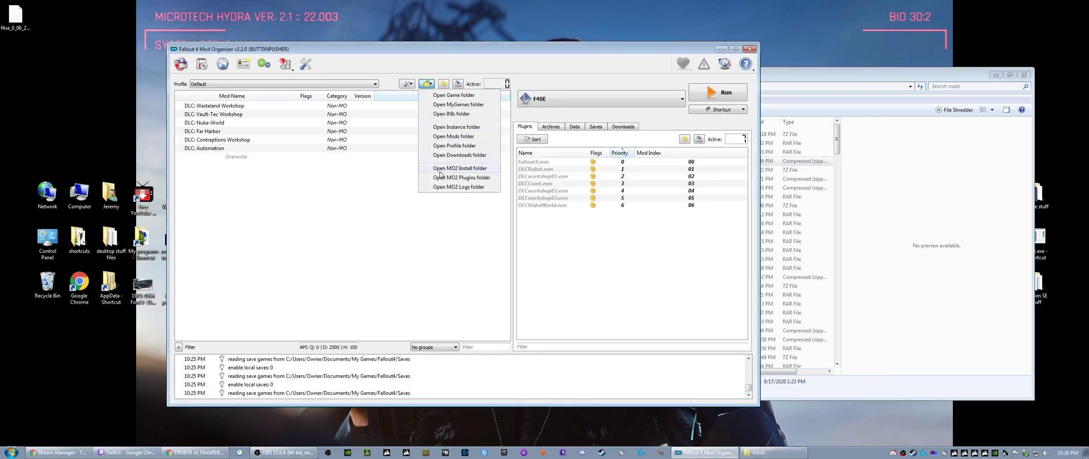
click(448, 155)
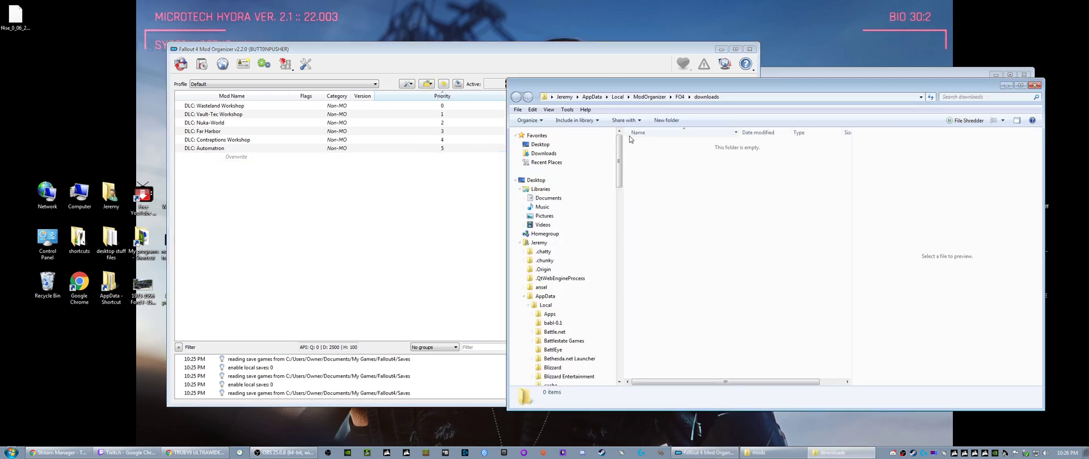
drag(622, 85, 187, 80)
click(784, 111)
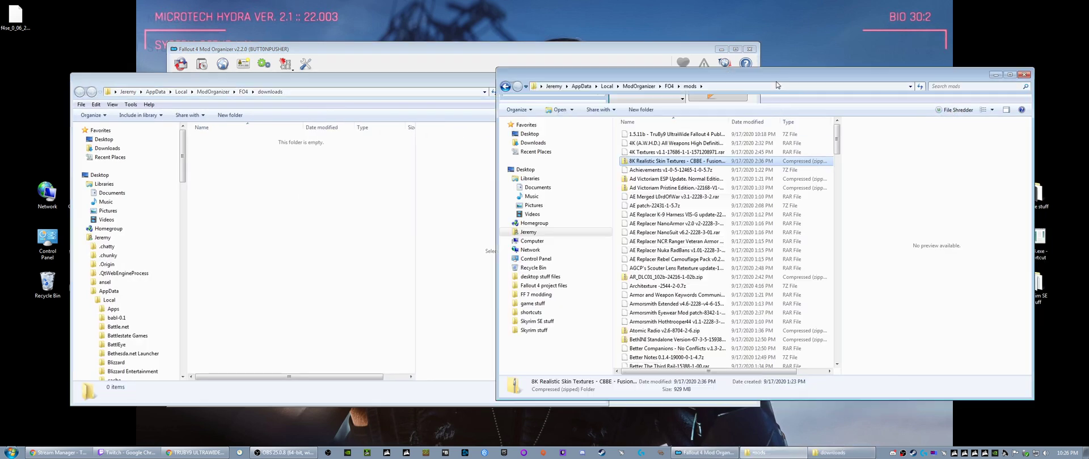
- Copy all mod archives from the FO4 mods folder into the FO4 downloads folder and show the detailed copy progress
click(668, 209)
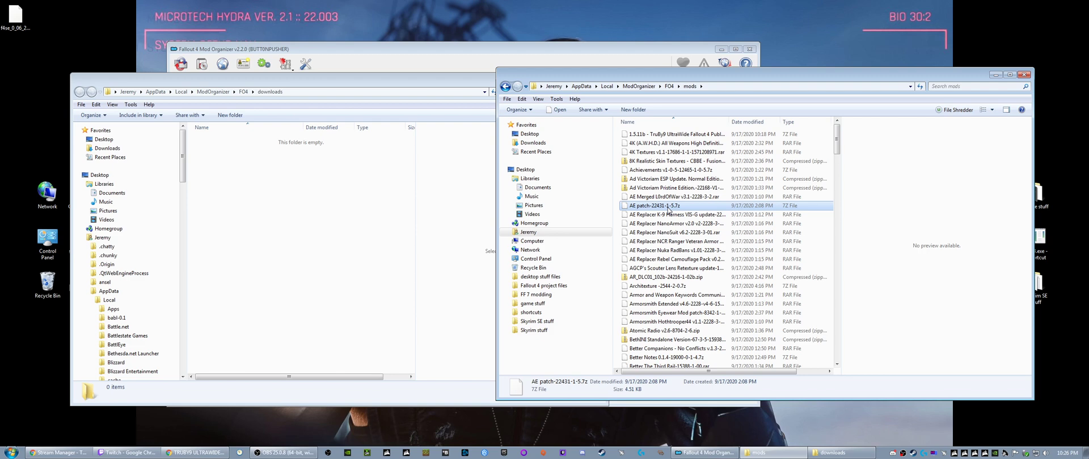
key(ctrl+a)
right_click(661, 196)
click(677, 286)
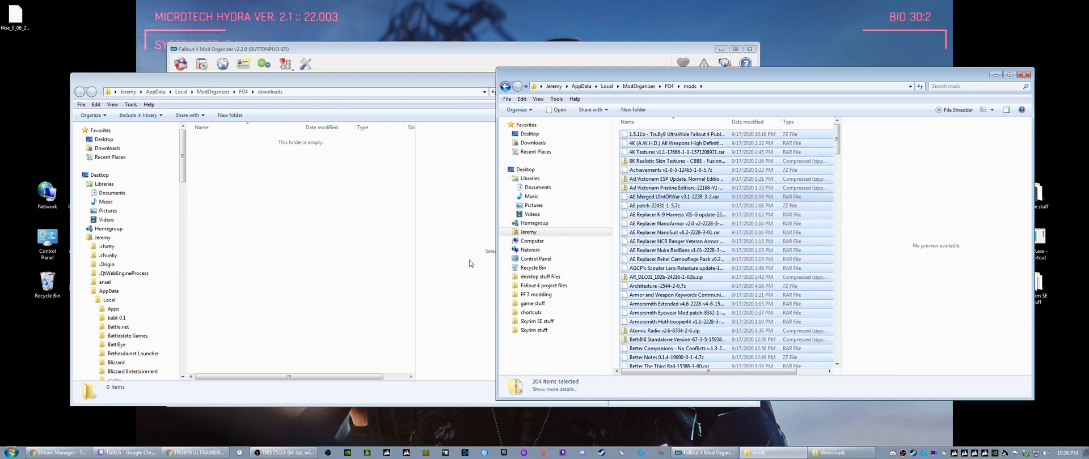
right_click(276, 227)
click(304, 288)
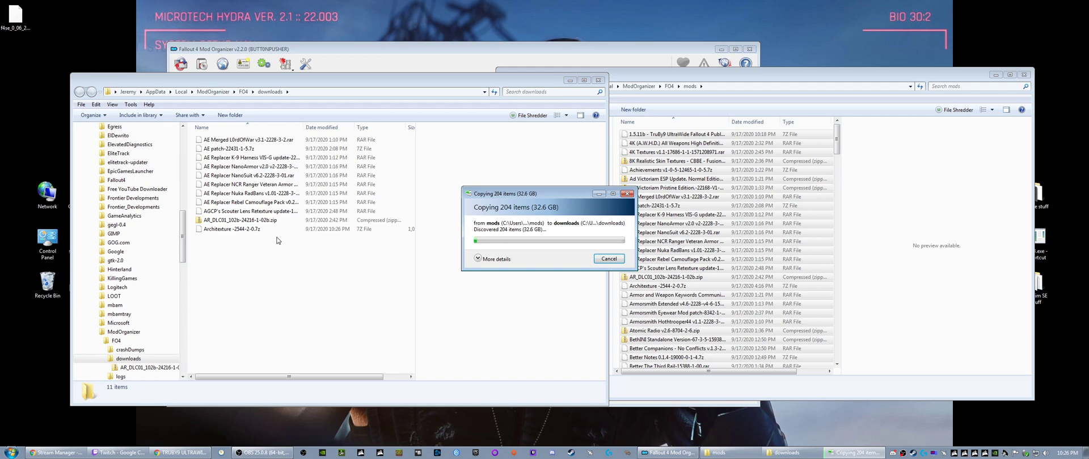
click(477, 259)
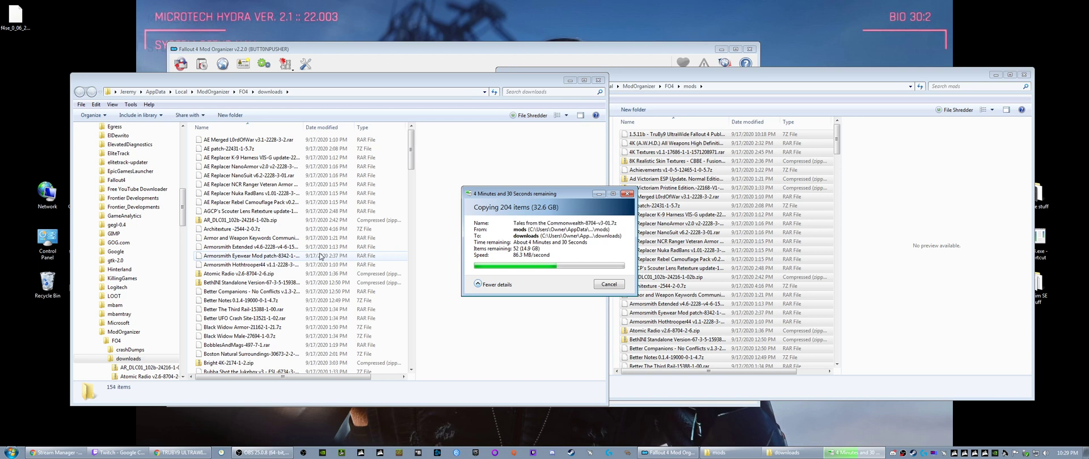
- Switch to Steam and open the local files options in the Fallout 4 properties
click(571, 452)
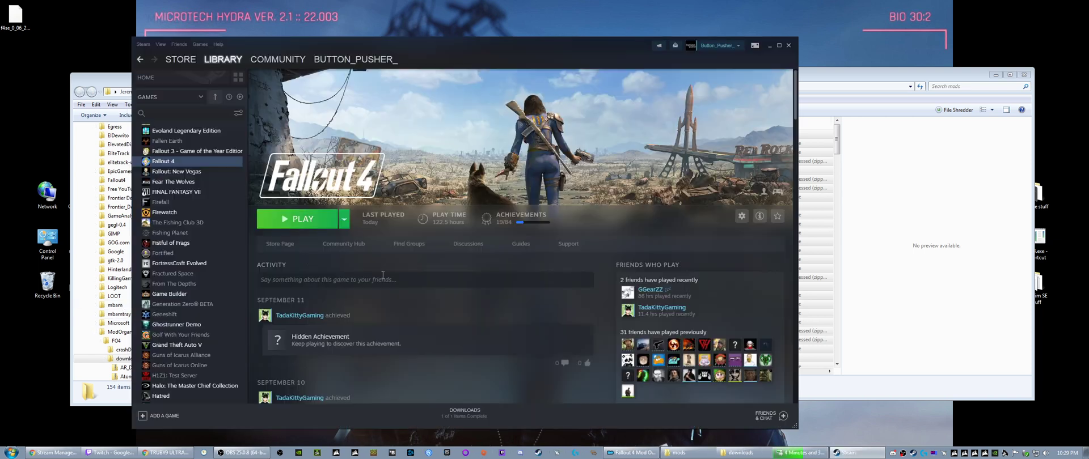
right_click(184, 166)
click(209, 221)
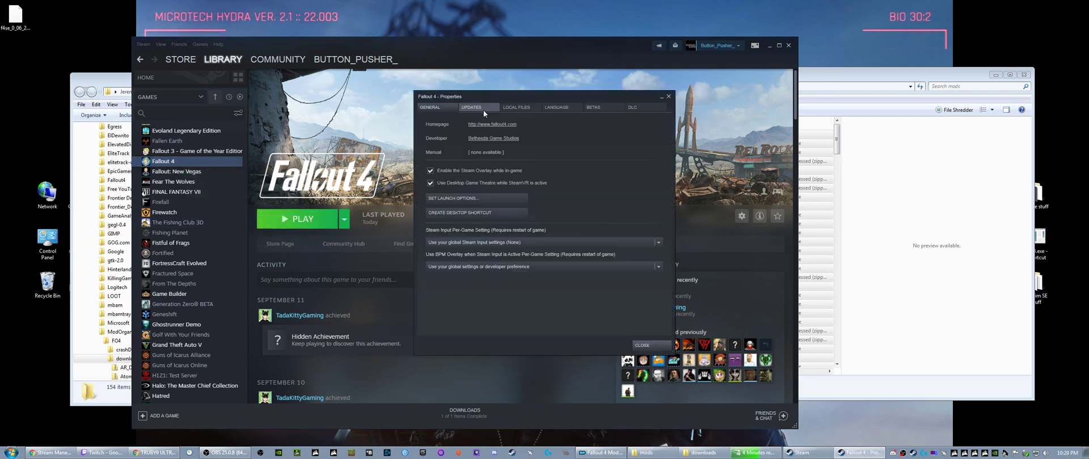
click(518, 108)
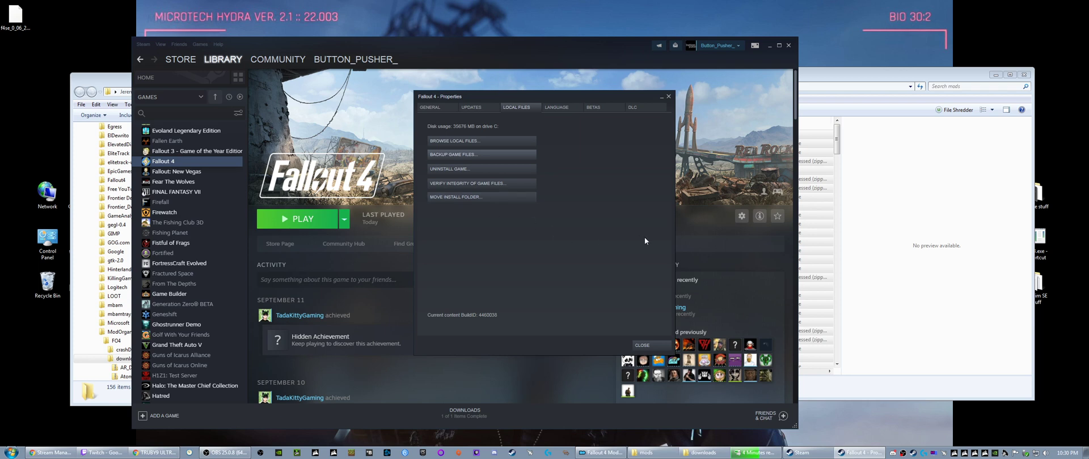
- Close the Fallout 4 properties and minimise the Steam window
click(642, 344)
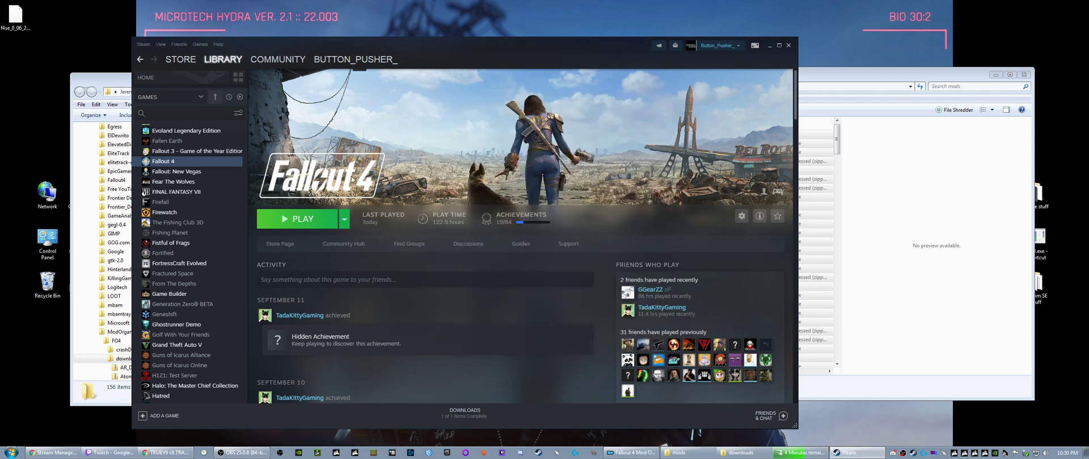
click(768, 47)
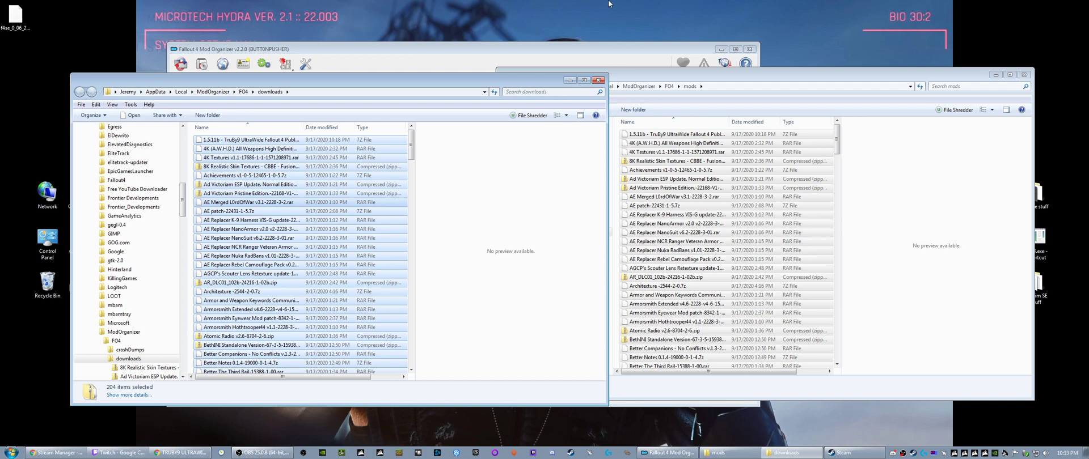
- Reposition the FO4 mods folder window and cut all archives in it
drag(636, 76, 586, 41)
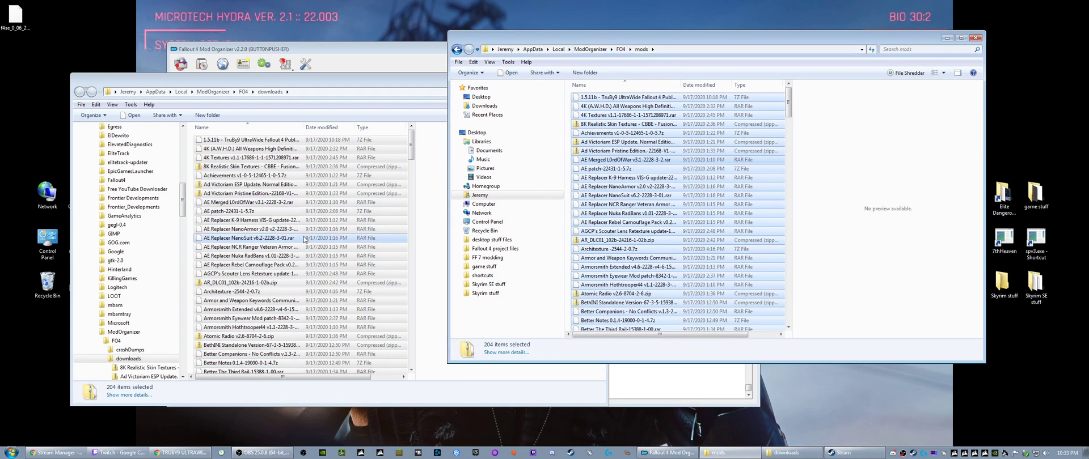
click(329, 168)
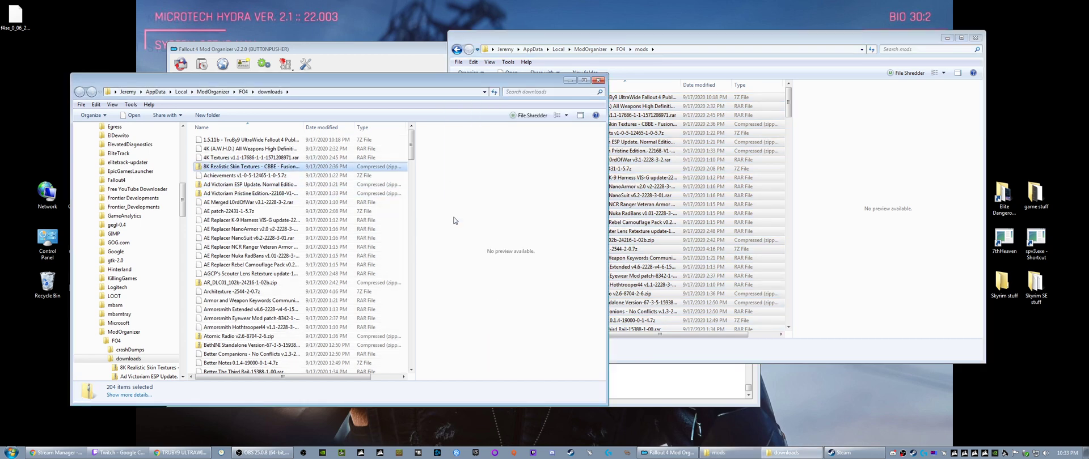
click(645, 143)
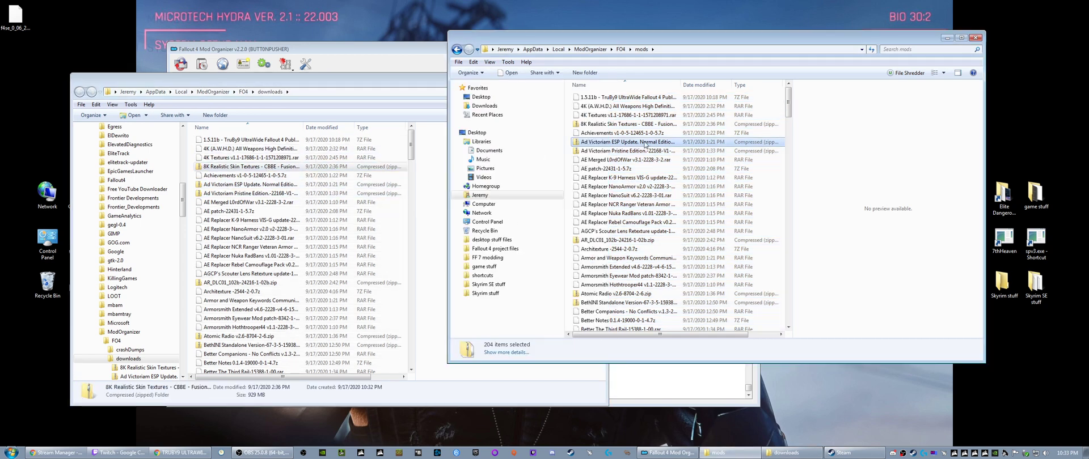
key(ctrl+a)
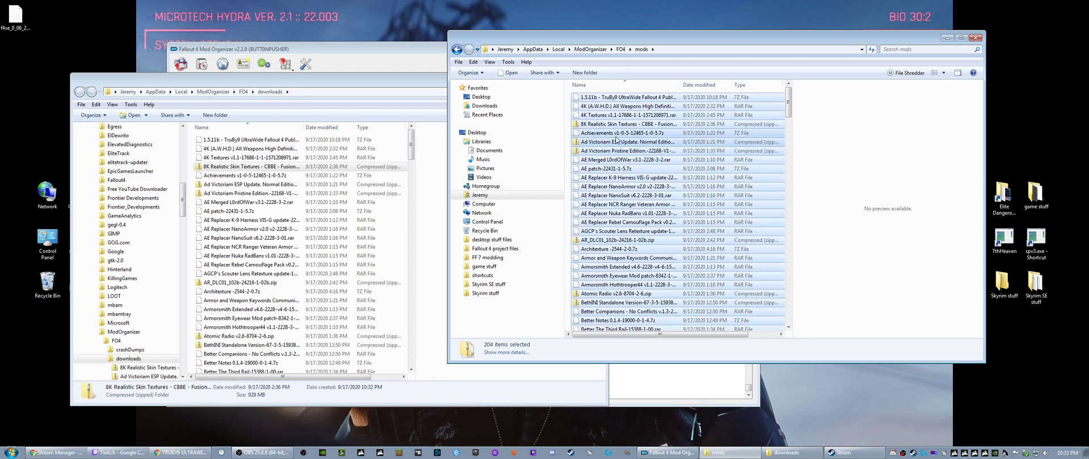
right_click(616, 139)
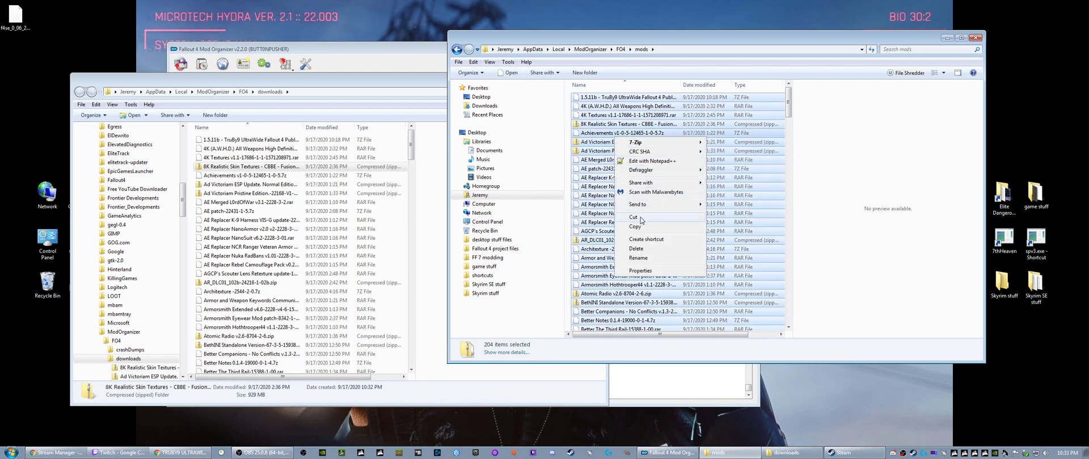
click(632, 217)
- Go to the mods folder inside Fallout 4 backups & mods on the WD 2TB (D:) drive
click(460, 204)
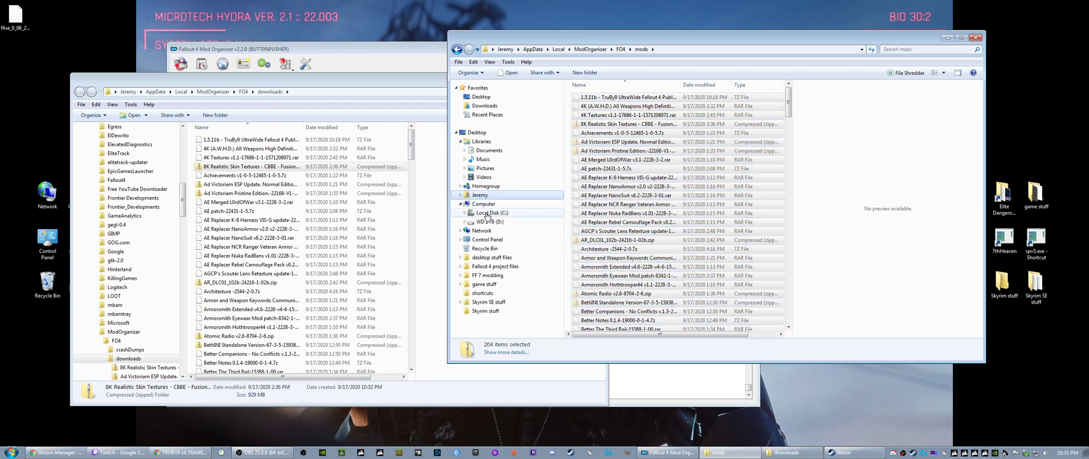
click(487, 222)
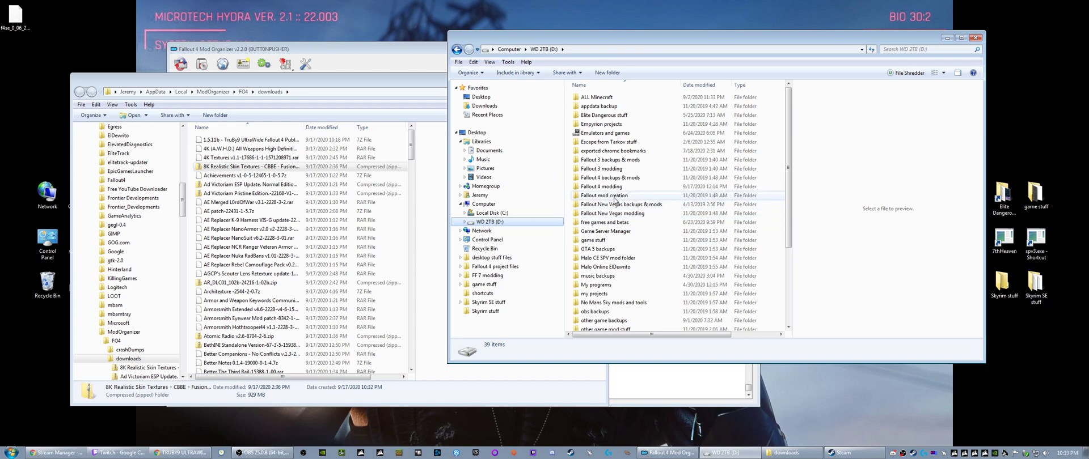
double_click(610, 177)
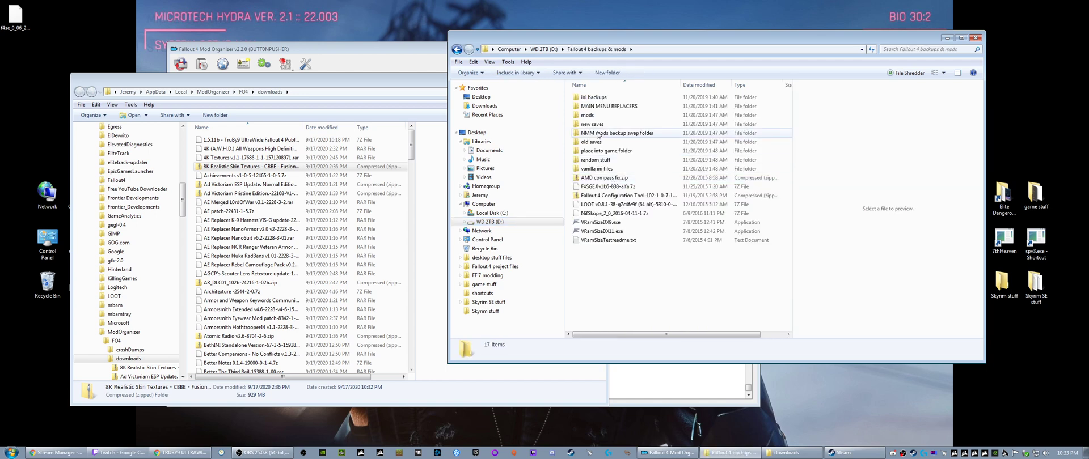
double_click(588, 115)
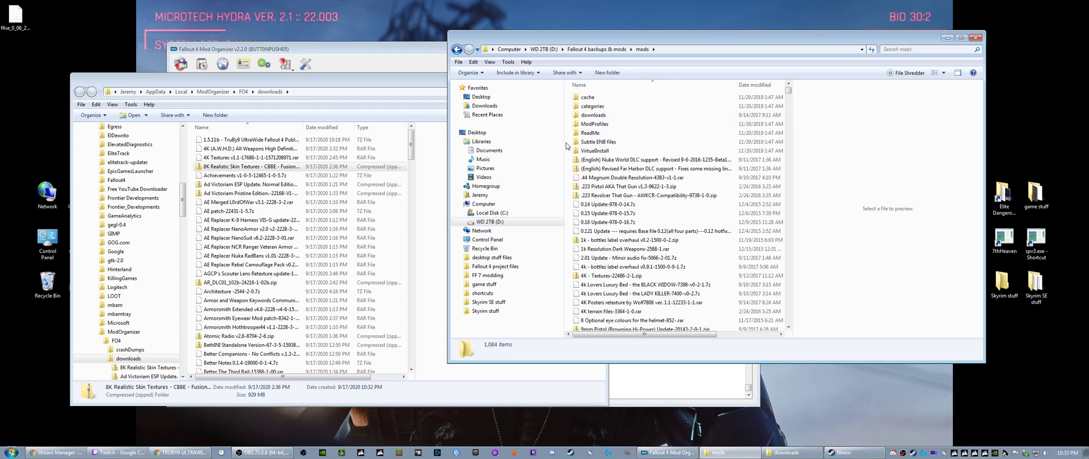
- Check the combined size of everything in the backup mods folder through its properties, and close them
click(609, 170)
key(ctrl+a)
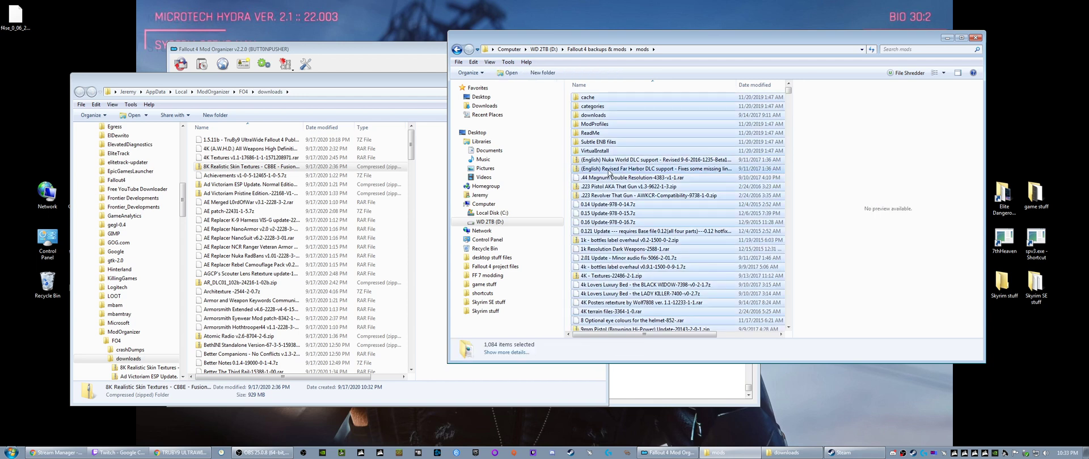
right_click(609, 172)
click(631, 310)
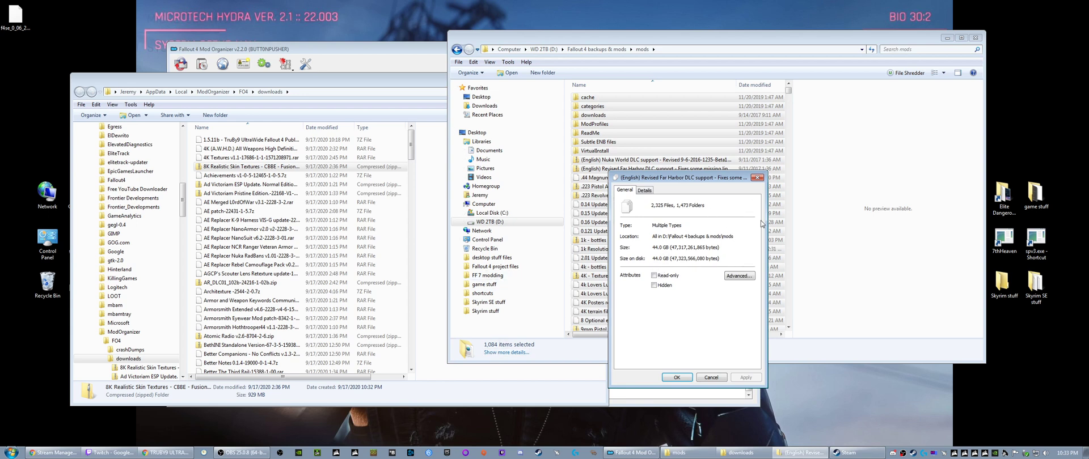
click(757, 178)
- Paste the cut archives into the backup mods folder and show the detailed move progress
right_click(567, 169)
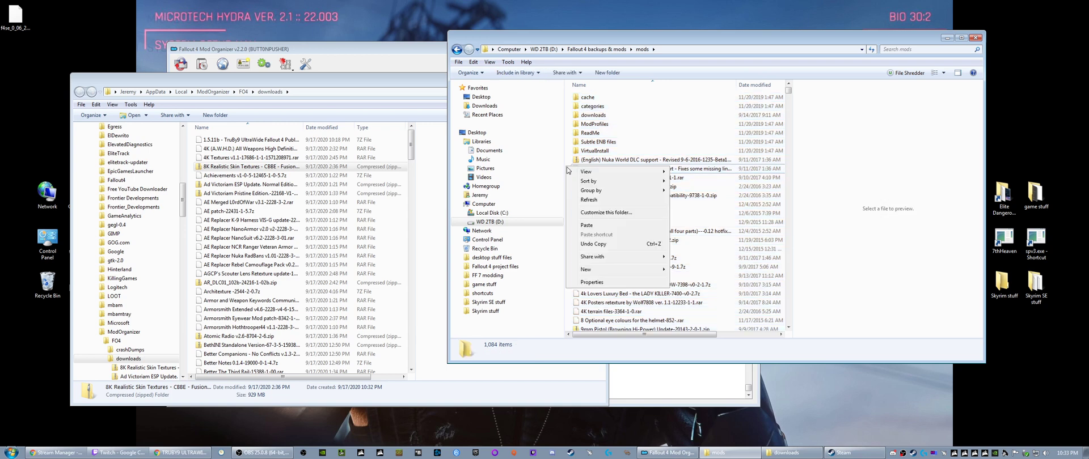
click(586, 225)
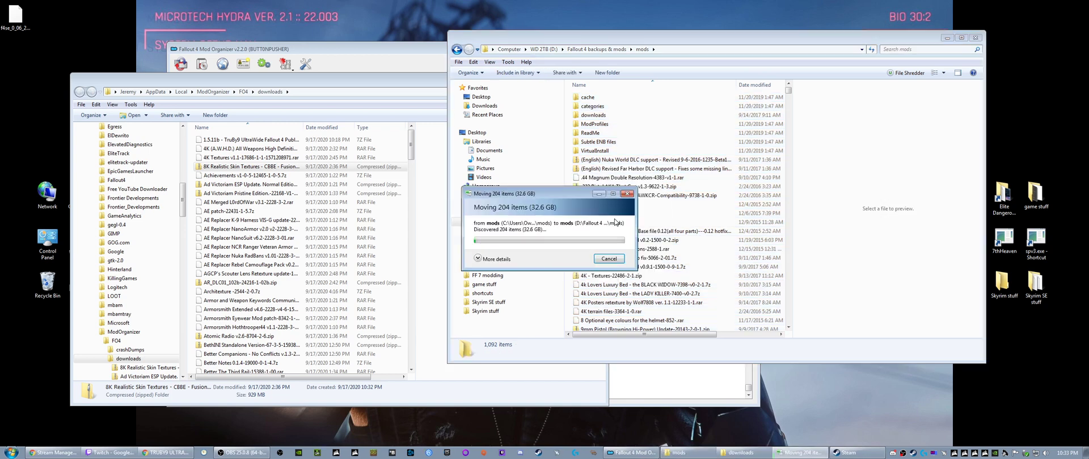
click(479, 259)
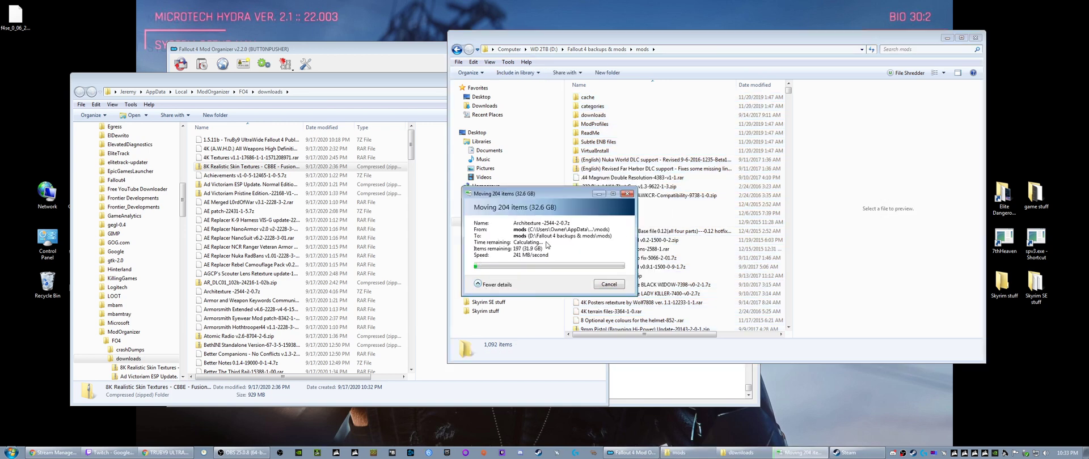
- Close the FO4 downloads folder window and the Fallout 4 Mod Organizer
click(333, 80)
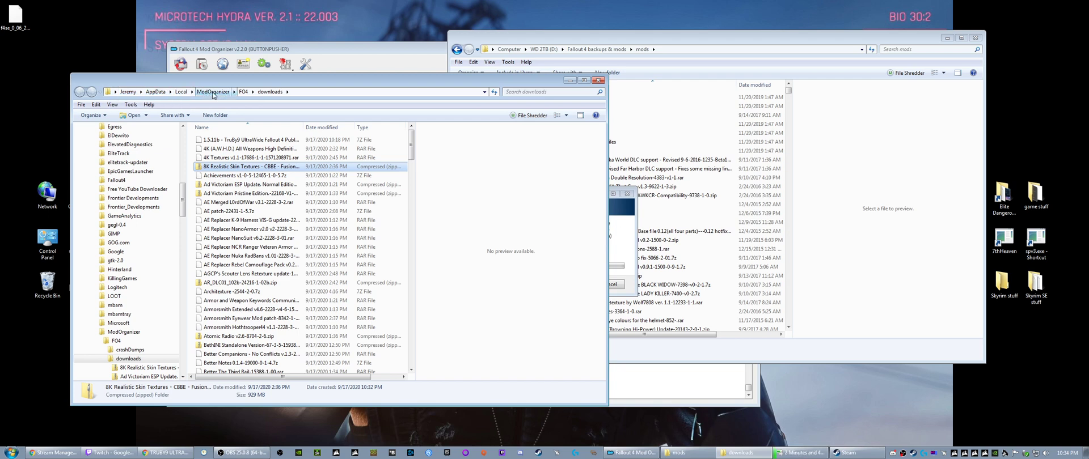
click(253, 176)
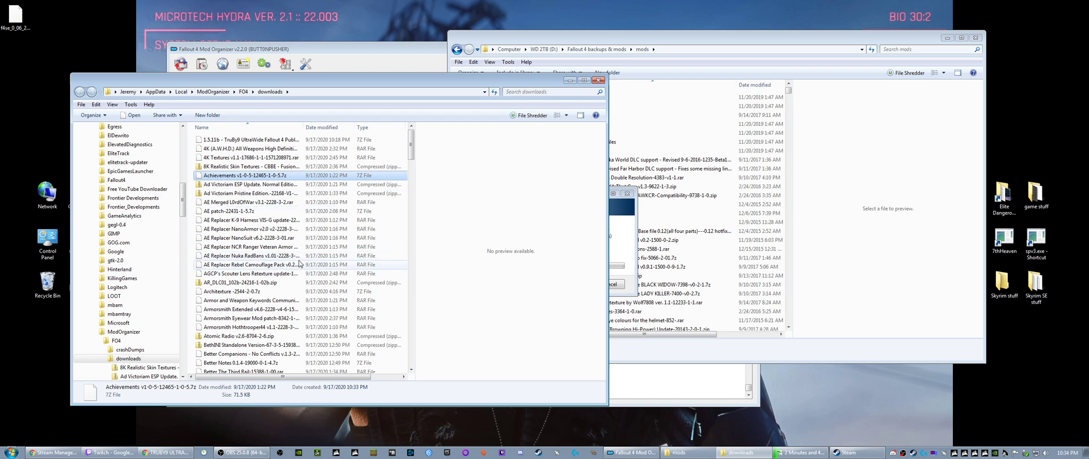
click(599, 80)
click(280, 204)
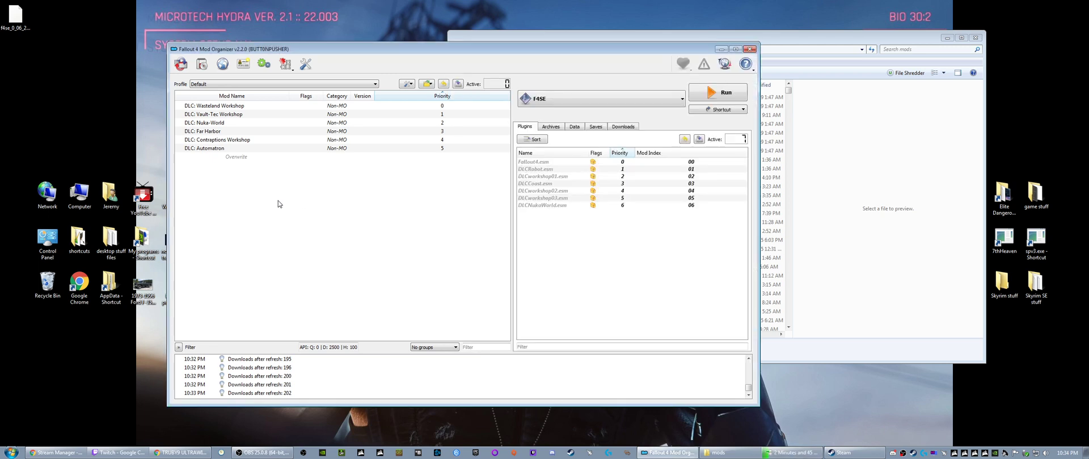
click(749, 50)
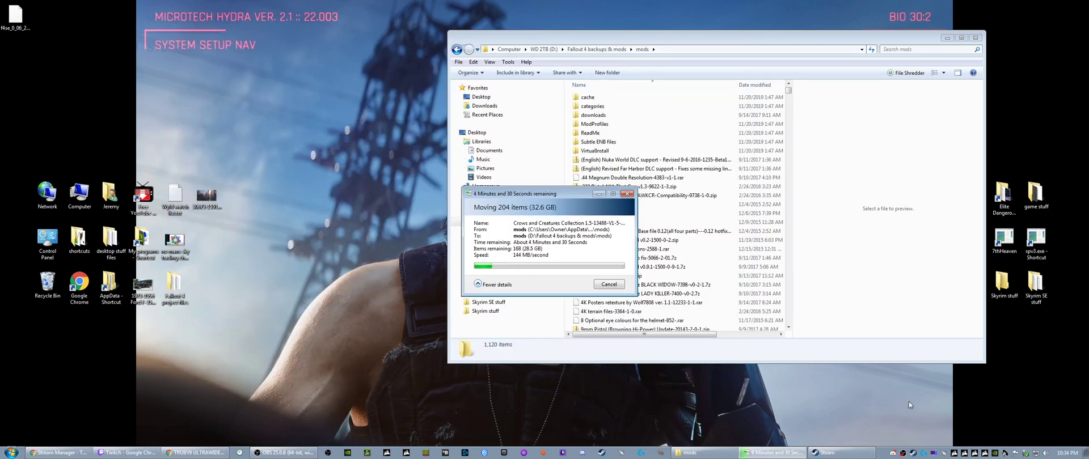
- Minimise the backup mods folder and the move progress, and relaunch Mod Organizer from its desktop shortcut
click(947, 38)
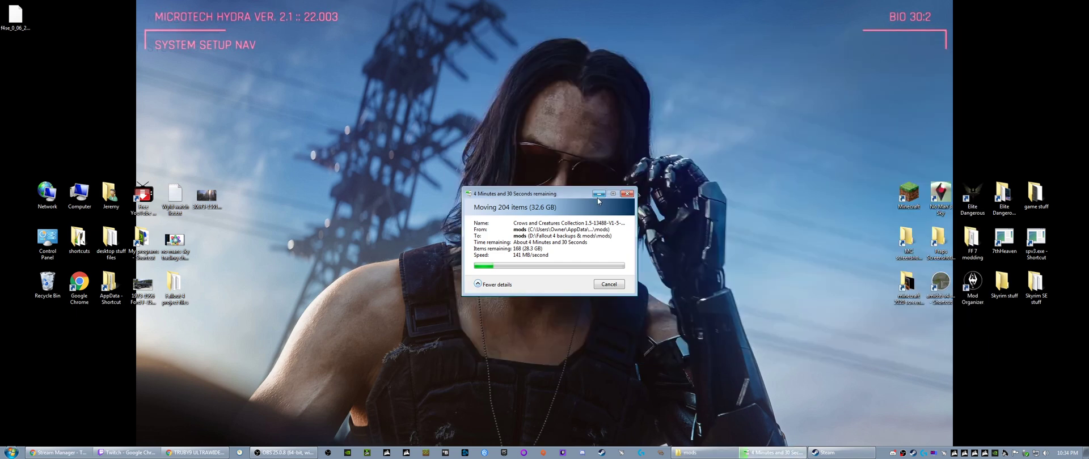
click(598, 194)
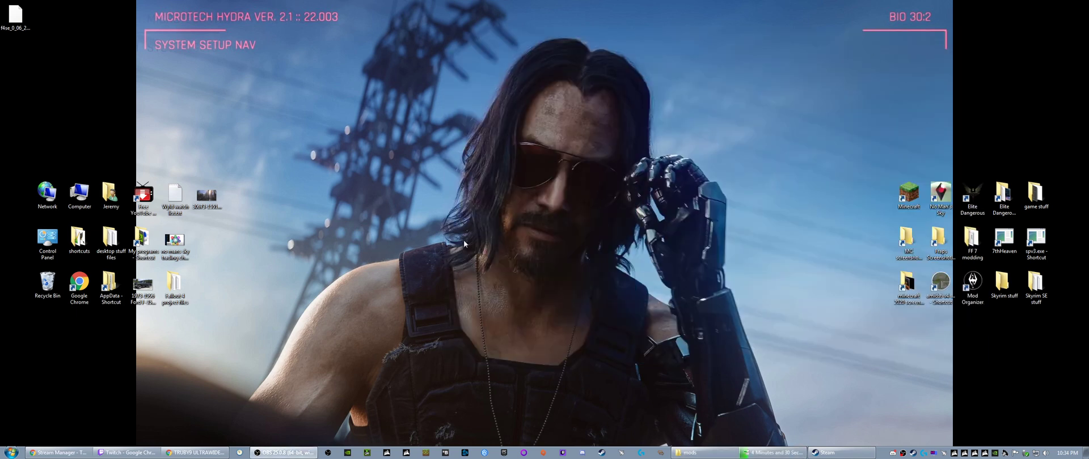
right_click(971, 290)
click(991, 117)
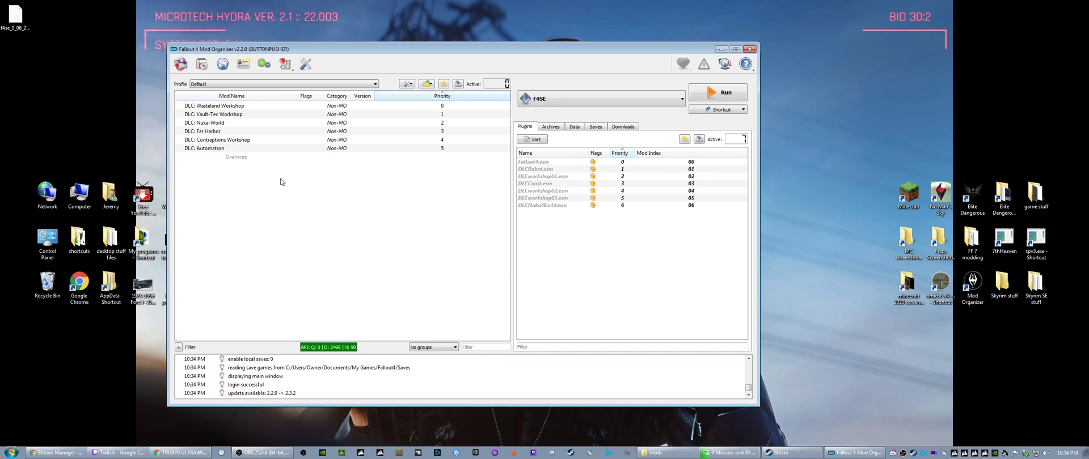
- Open the instance's downloads folder from Mod Organizer to check the archives in it, and close the folder
click(425, 84)
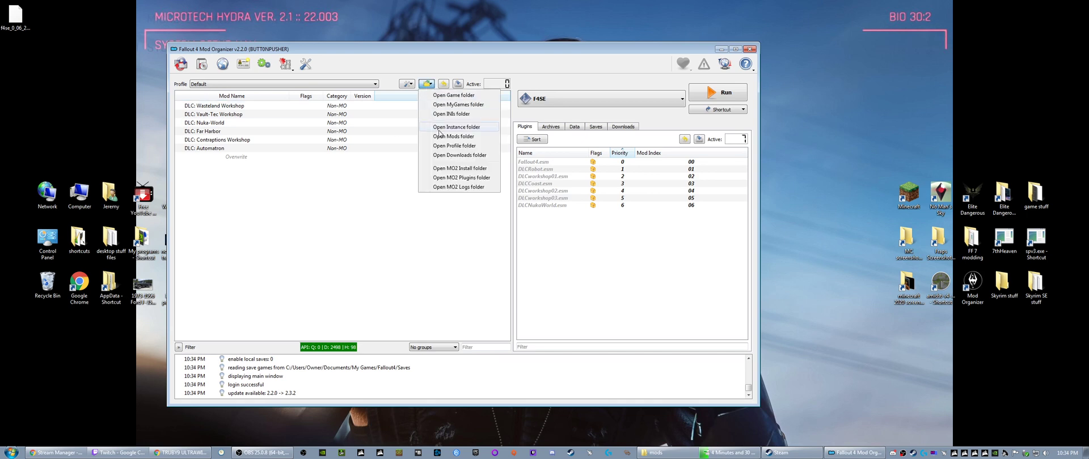
click(443, 155)
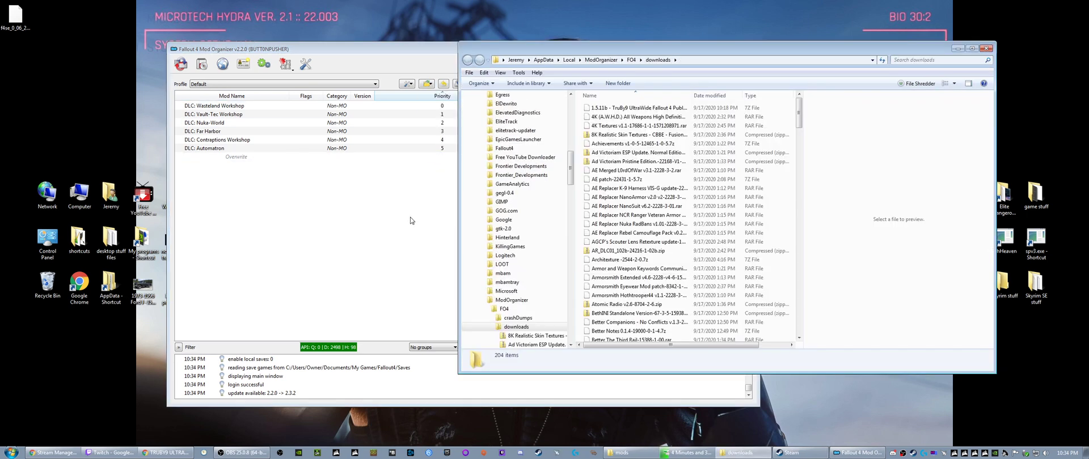
click(985, 50)
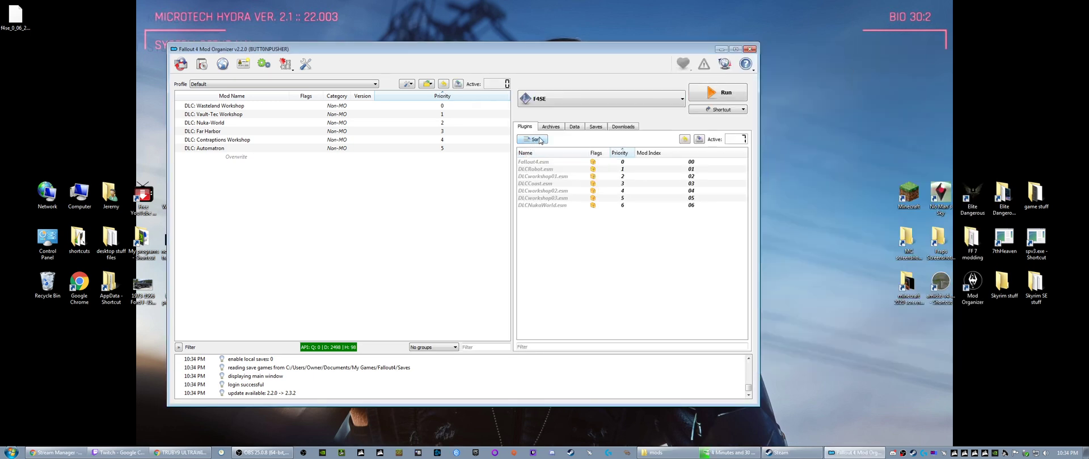
- Show the downloads list in Mod Organizer and look through the archives down to its end and back
click(622, 126)
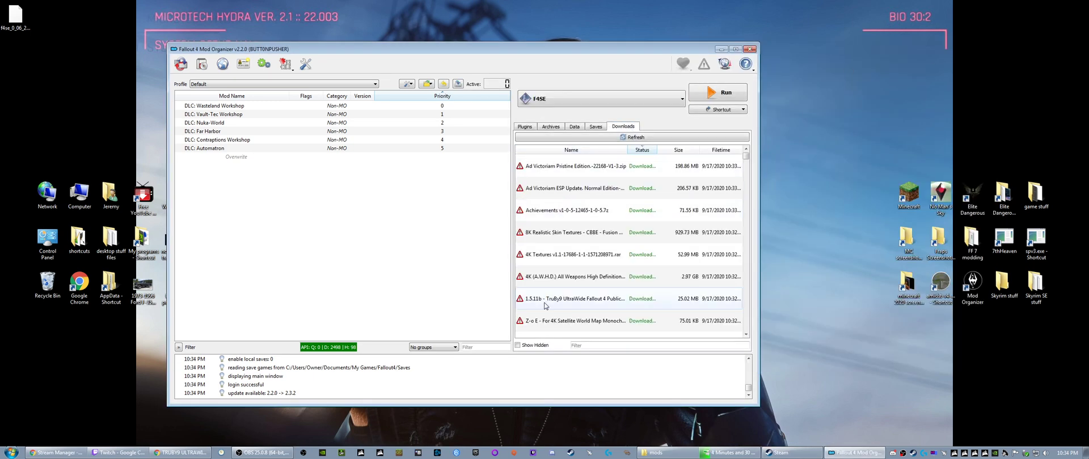
scroll(558, 226, down, 20)
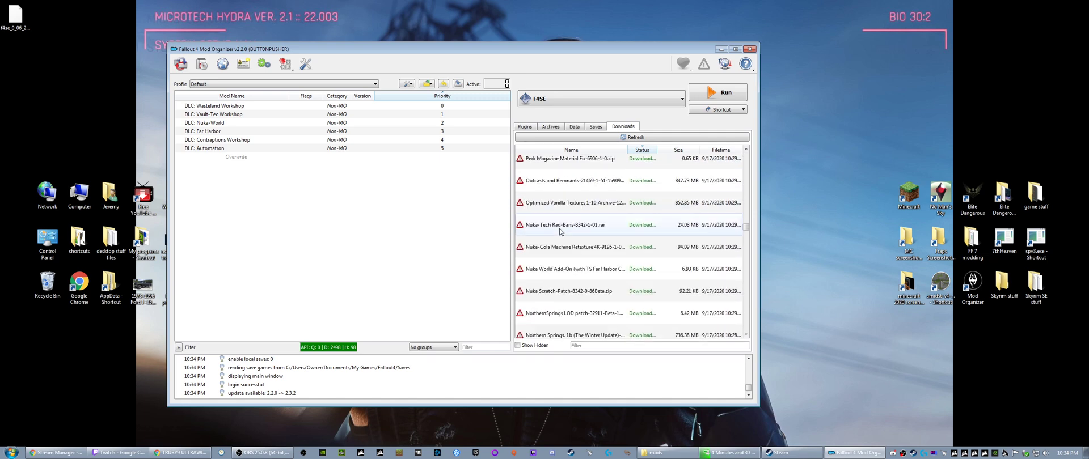
scroll(561, 235, down, 20)
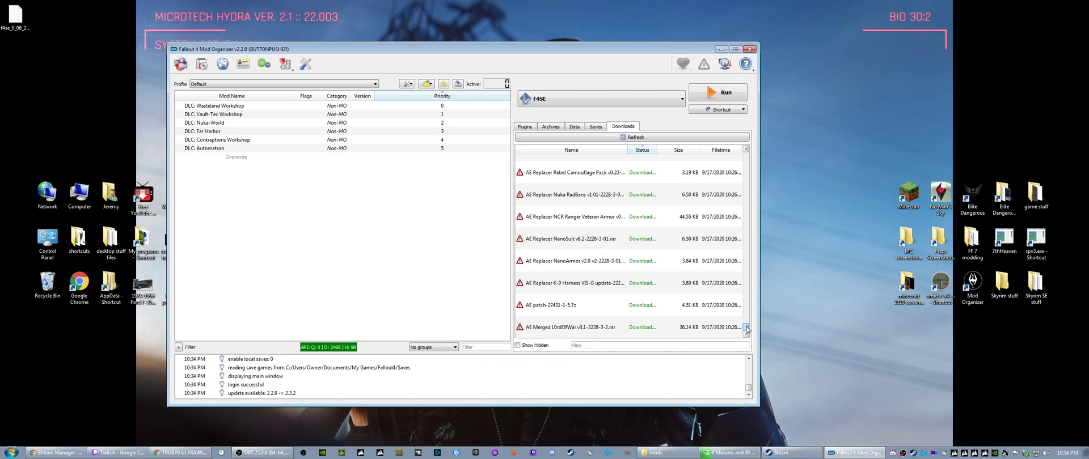
drag(745, 327, 752, 150)
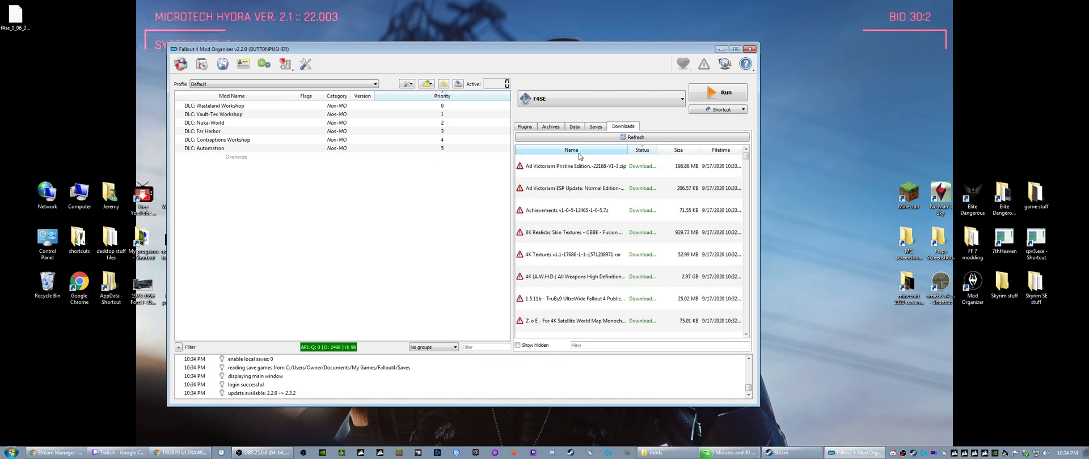
- Enlarge the Mod Organizer window to full height and greater width, and widen the downloads list so the full archive names fit
drag(451, 50, 532, 59)
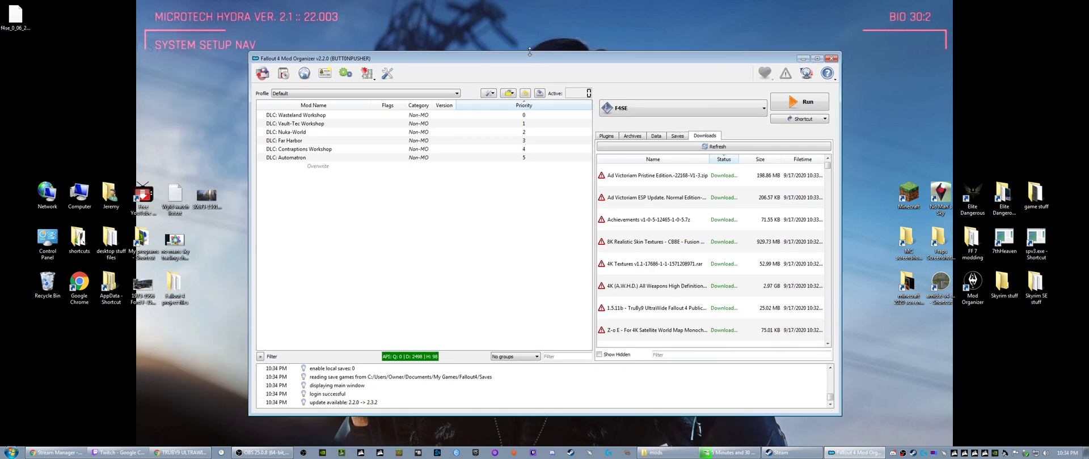
double_click(529, 52)
drag(250, 139, 111, 139)
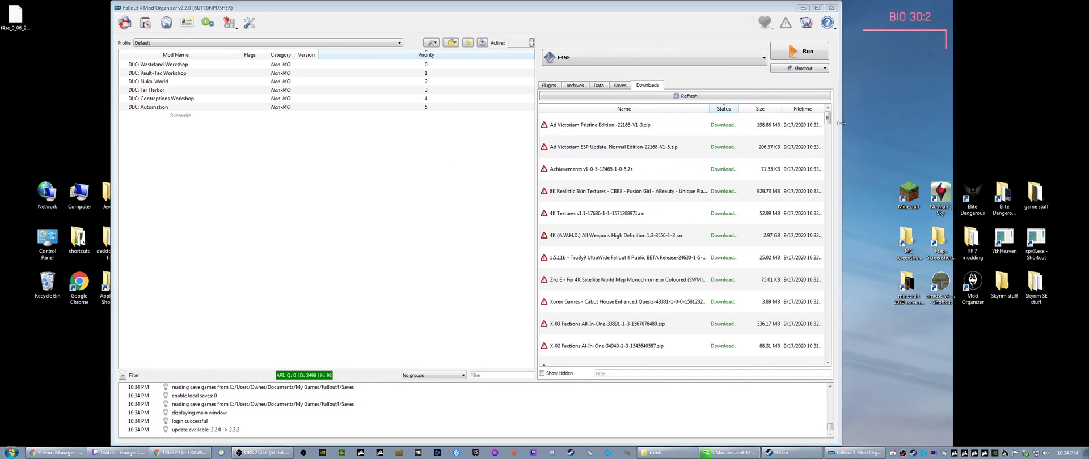
drag(841, 123, 958, 128)
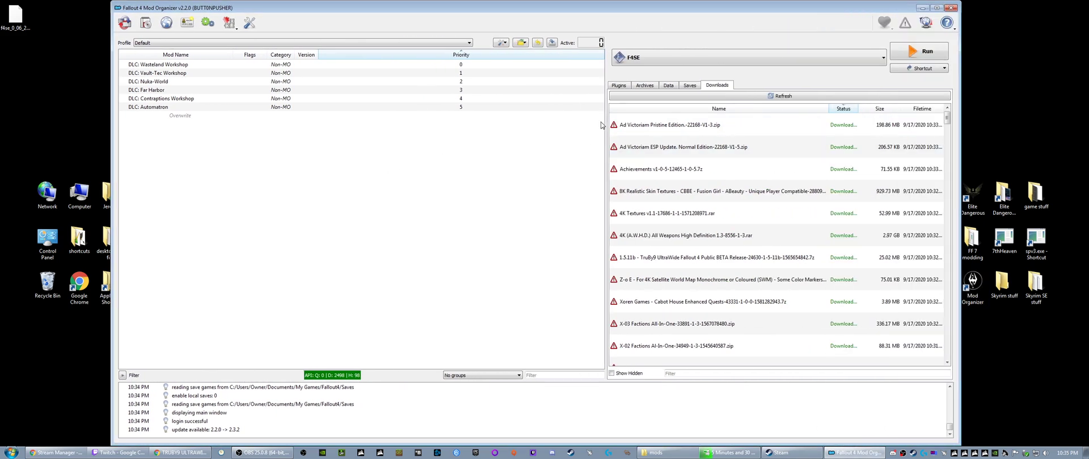
drag(605, 126, 525, 127)
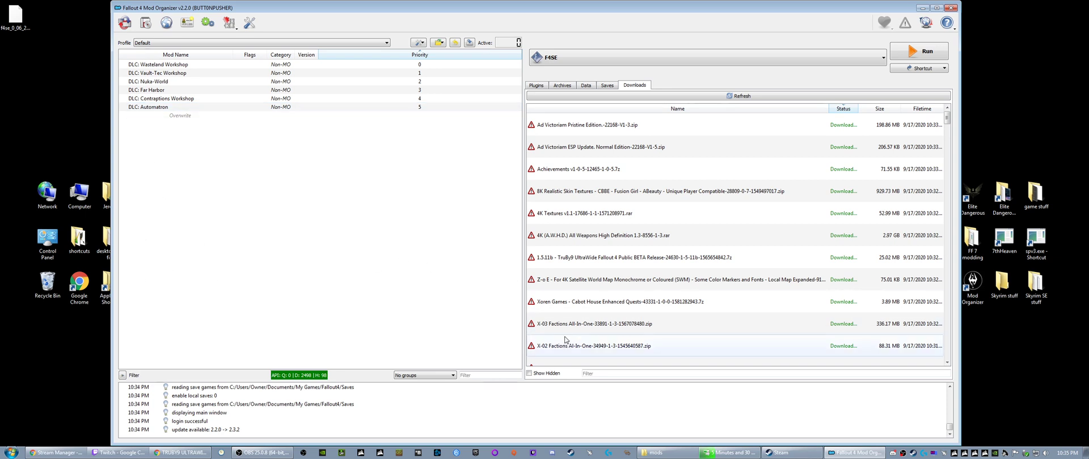
- Check the options for a downloaded archive and look through the Saves, Data, Archives and Plugins lists, returning to the downloads list
right_click(556, 131)
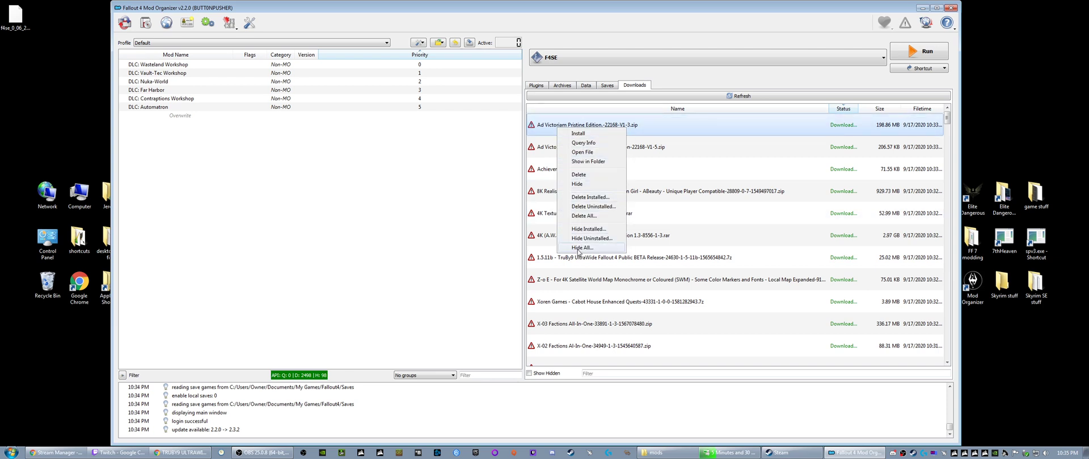
click(437, 209)
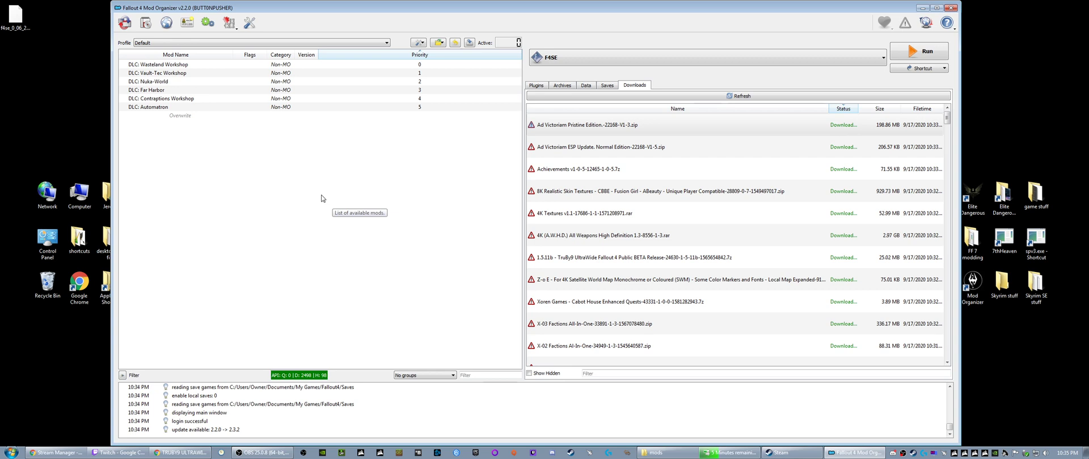
click(606, 87)
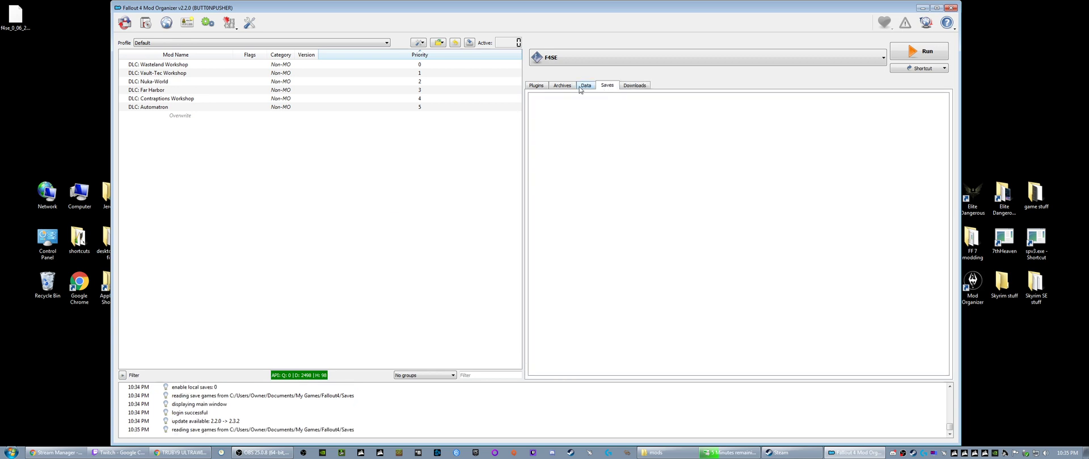
click(579, 88)
click(561, 86)
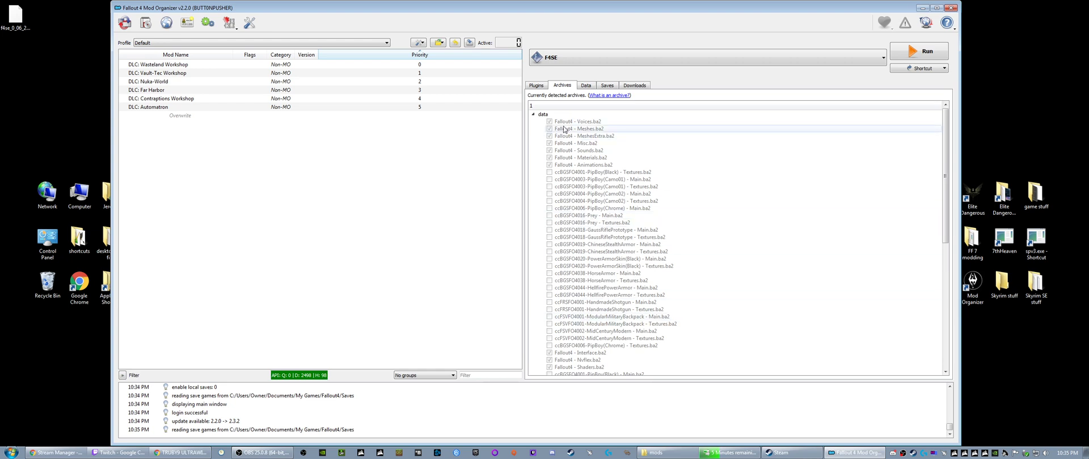
click(540, 86)
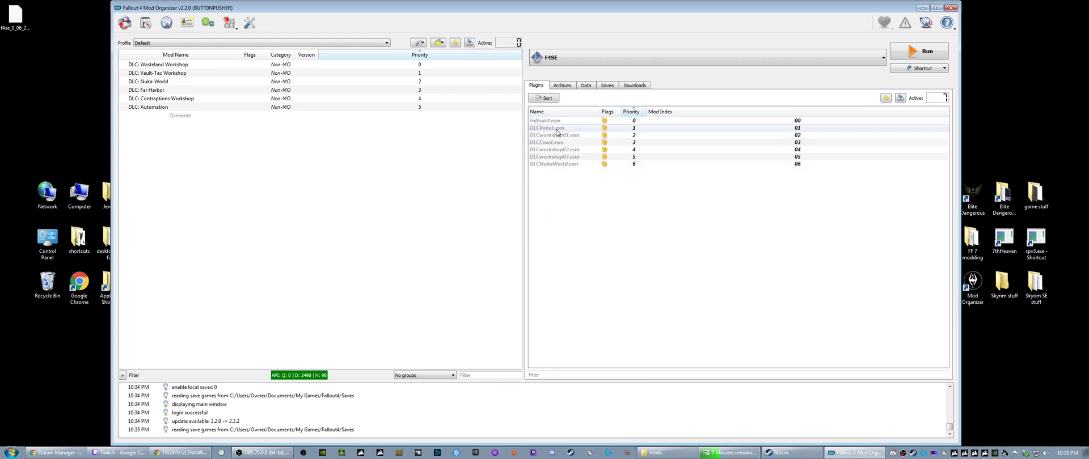
click(635, 86)
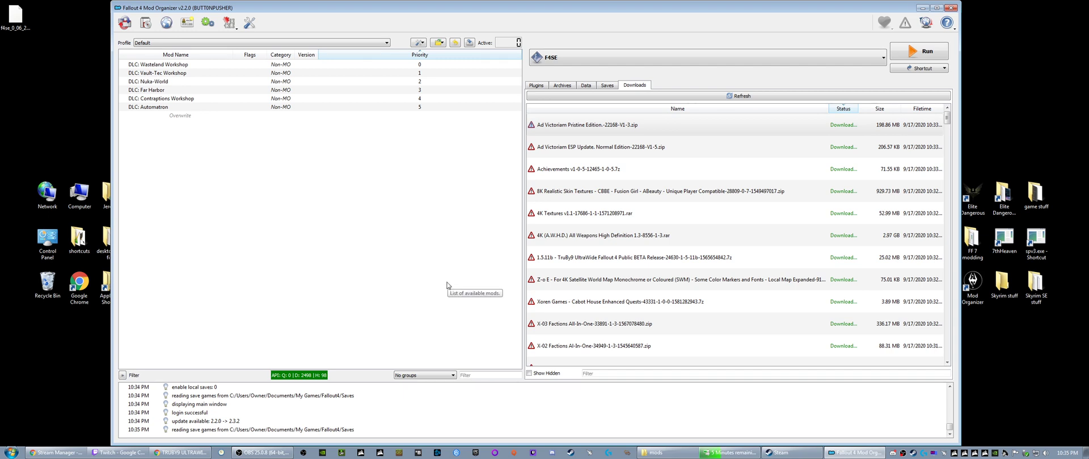
- Close the Steam library window, and open the profile's INI folder from Mod Organizer, moving its window aside
click(791, 453)
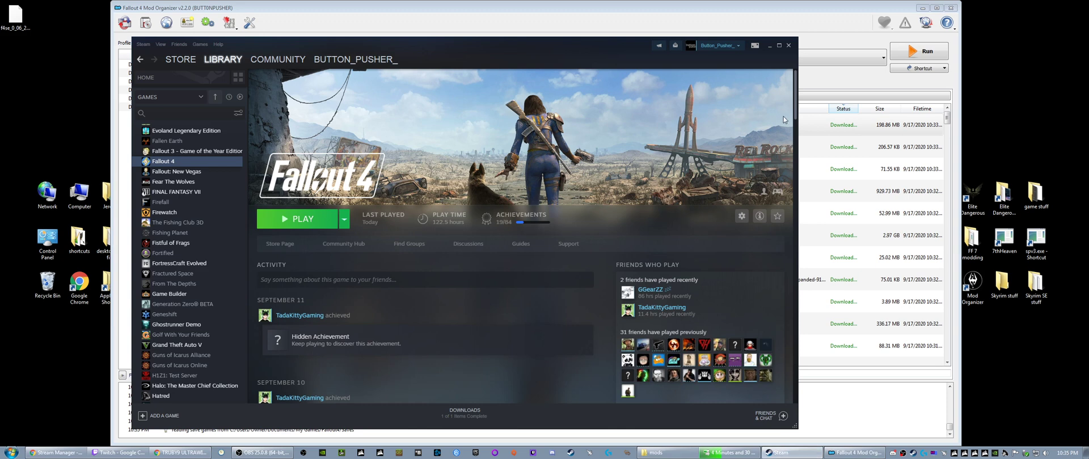
click(788, 46)
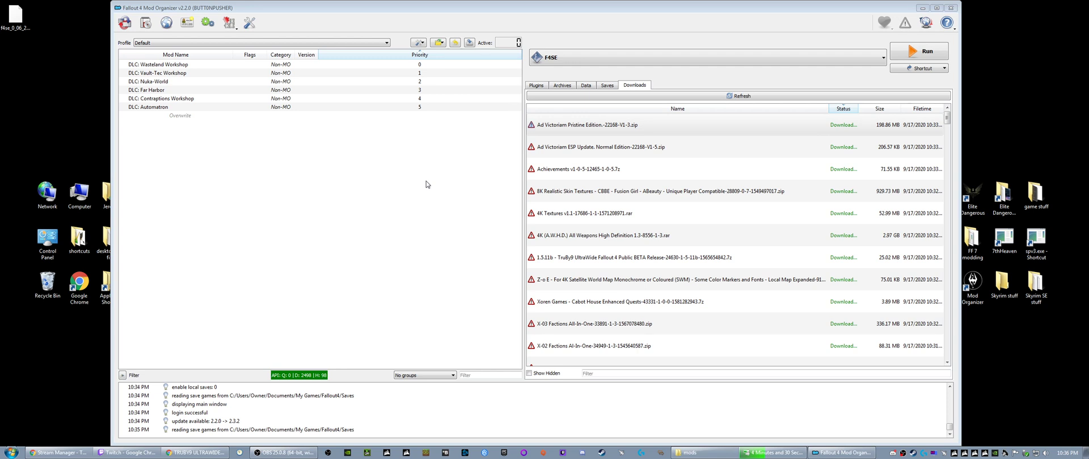
click(438, 43)
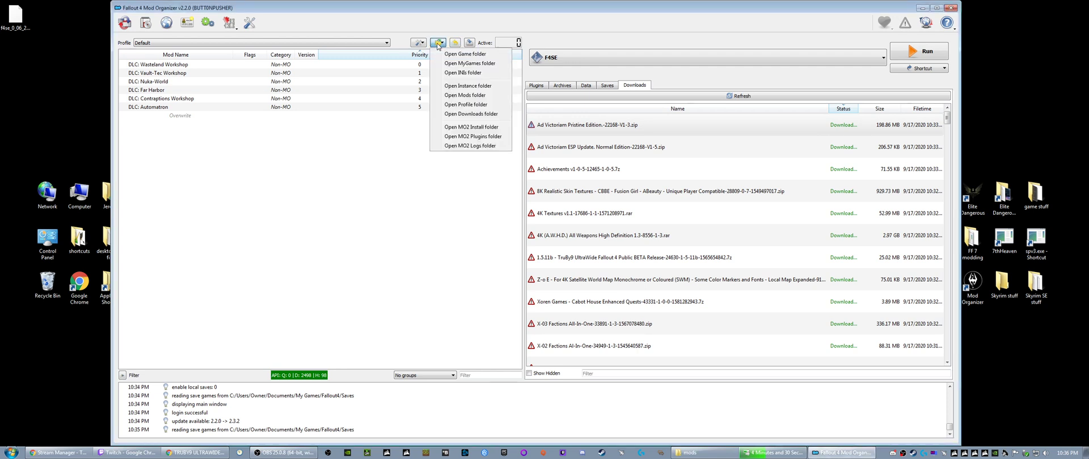
click(453, 77)
click(437, 44)
click(454, 77)
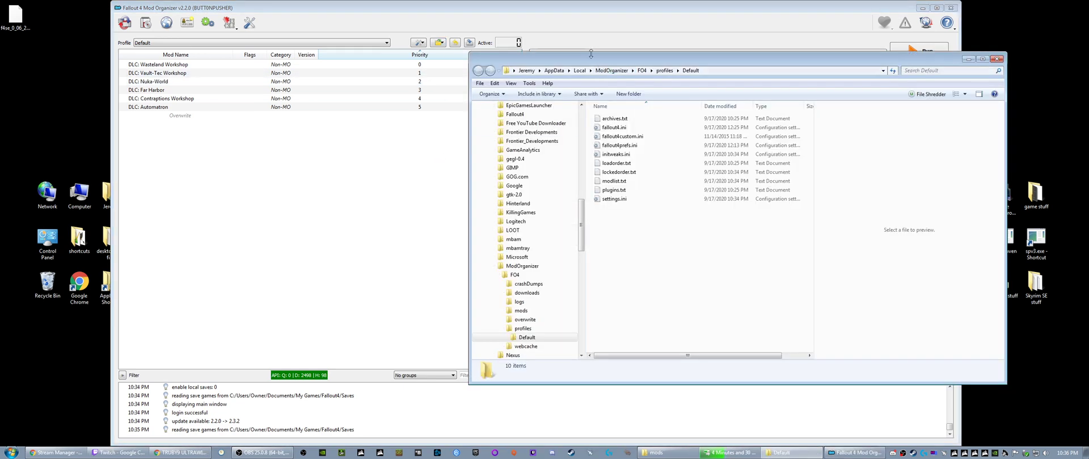
drag(591, 56, 288, 46)
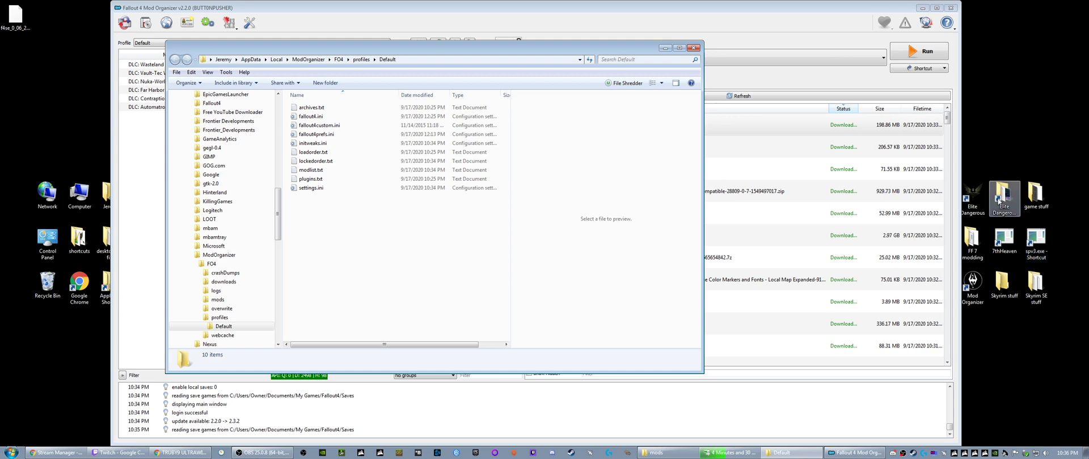
- Open the Fallout4 folder under My Games in Documents and place its window beside the profile folder
click(11, 453)
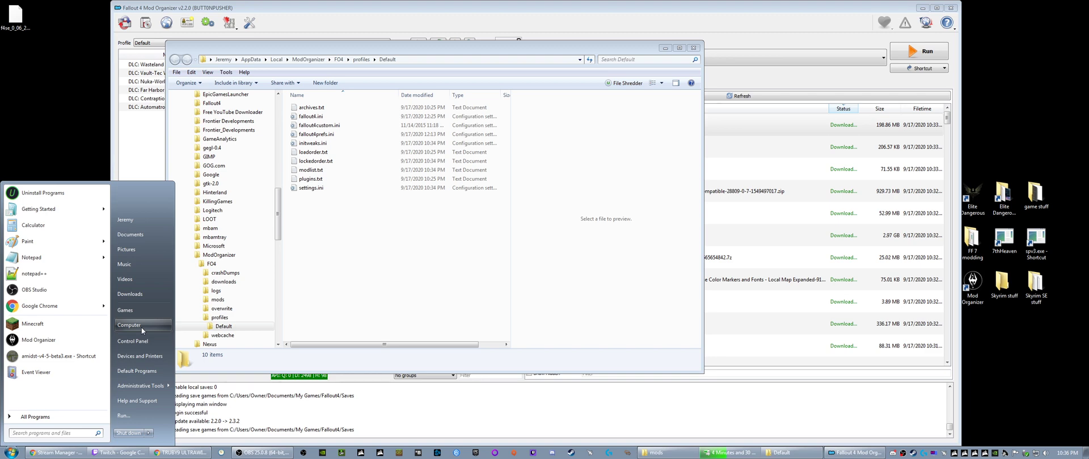
click(157, 234)
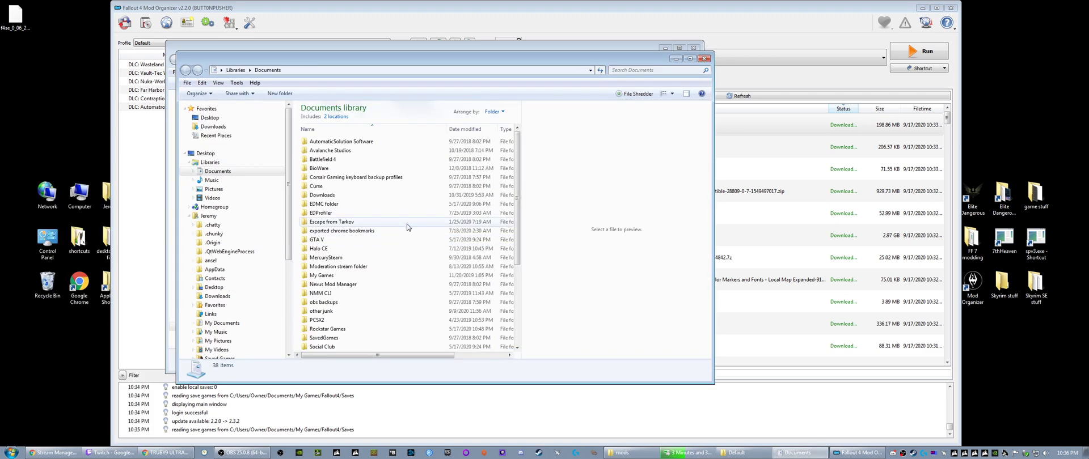
double_click(321, 275)
double_click(327, 159)
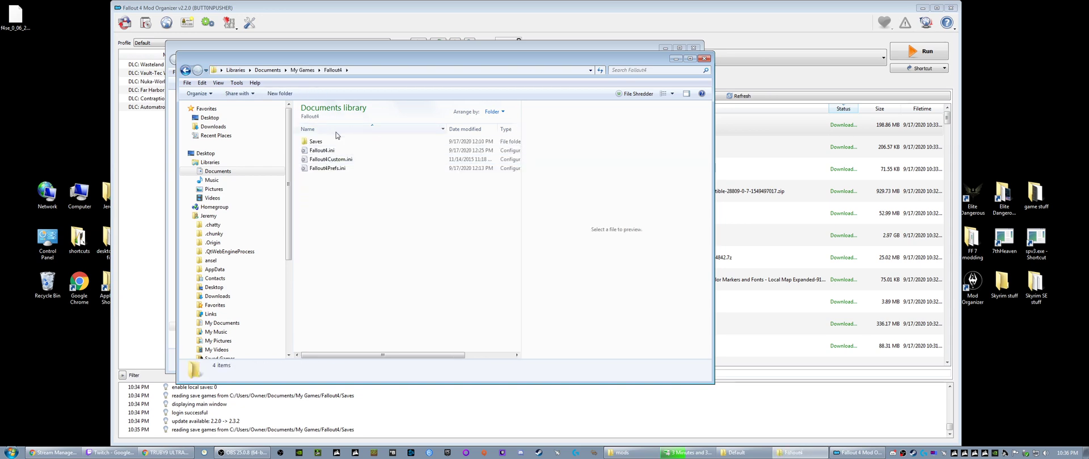
drag(348, 58, 660, 52)
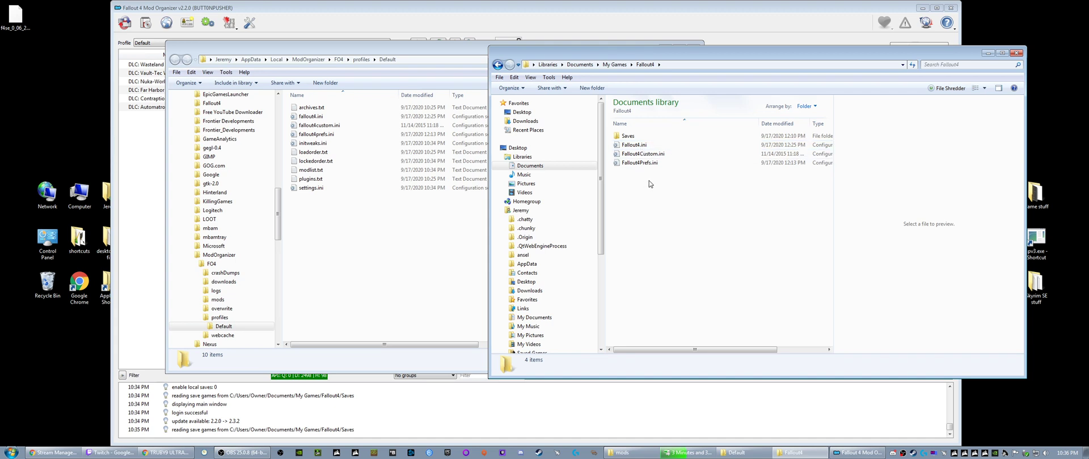
- Try to copy Fallout4Prefs.ini from the My Games Fallout4 folder into the Default profile folder
click(635, 165)
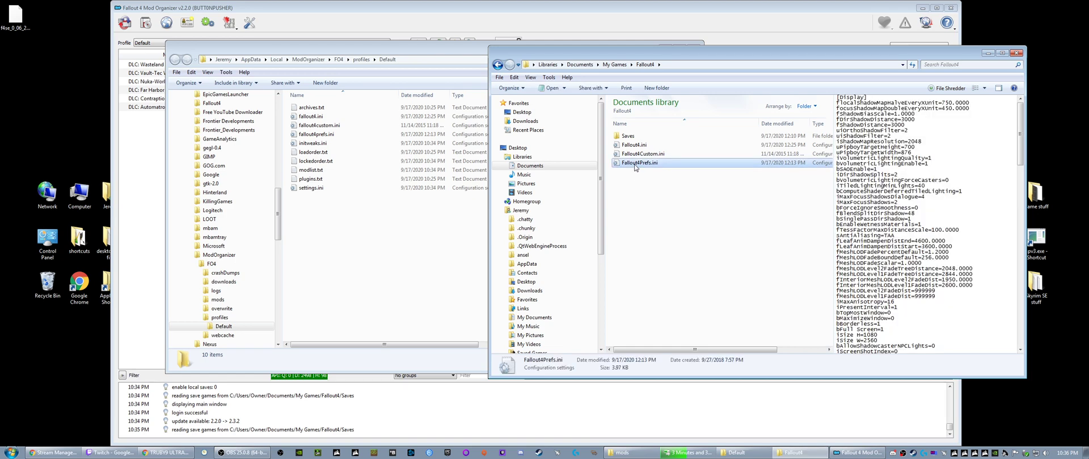
right_click(635, 165)
click(656, 306)
click(327, 254)
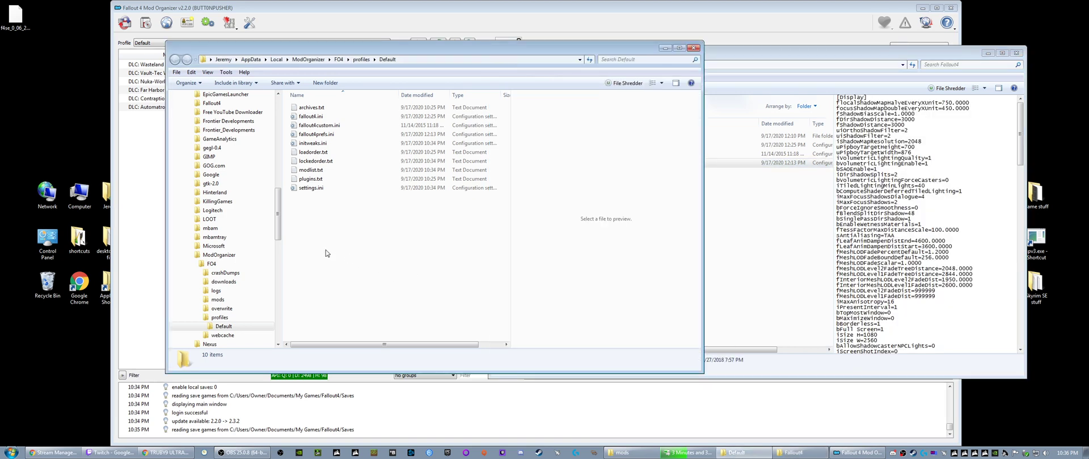
right_click(326, 250)
click(315, 244)
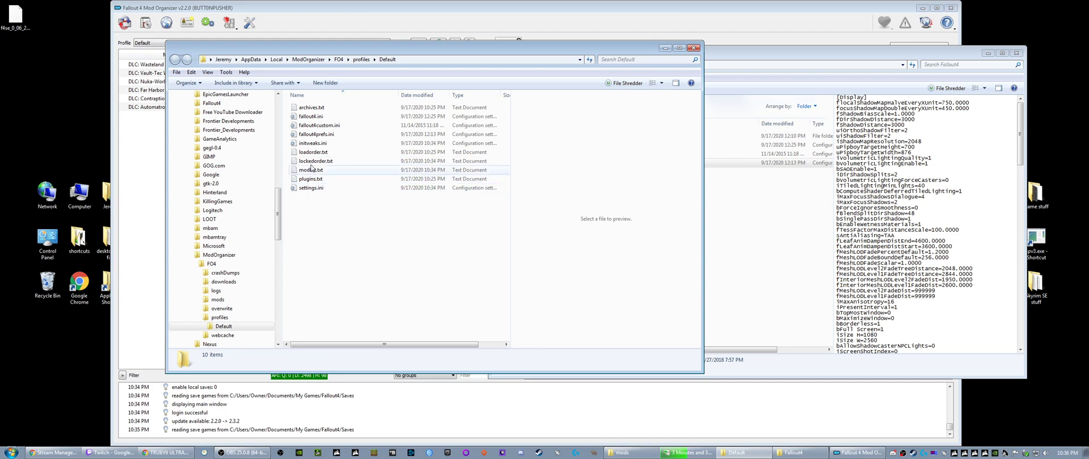
click(310, 117)
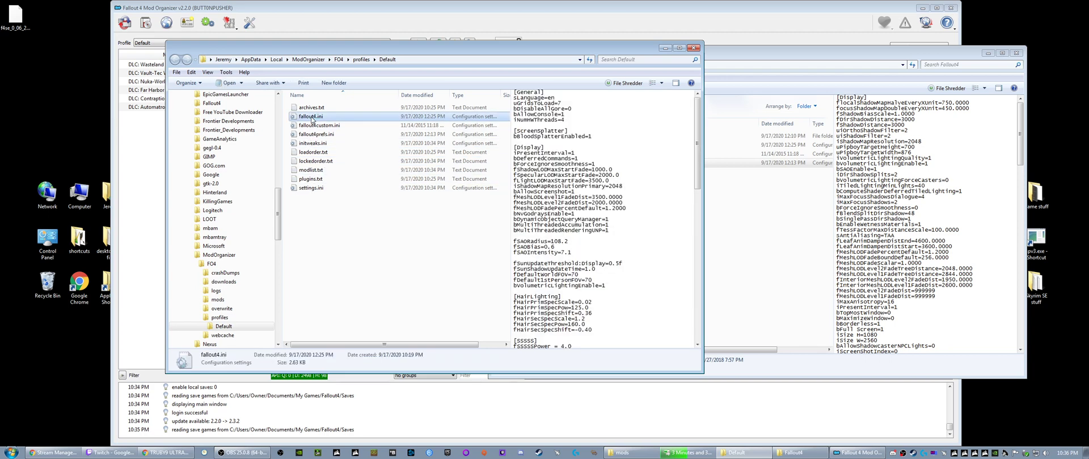
right_click(320, 227)
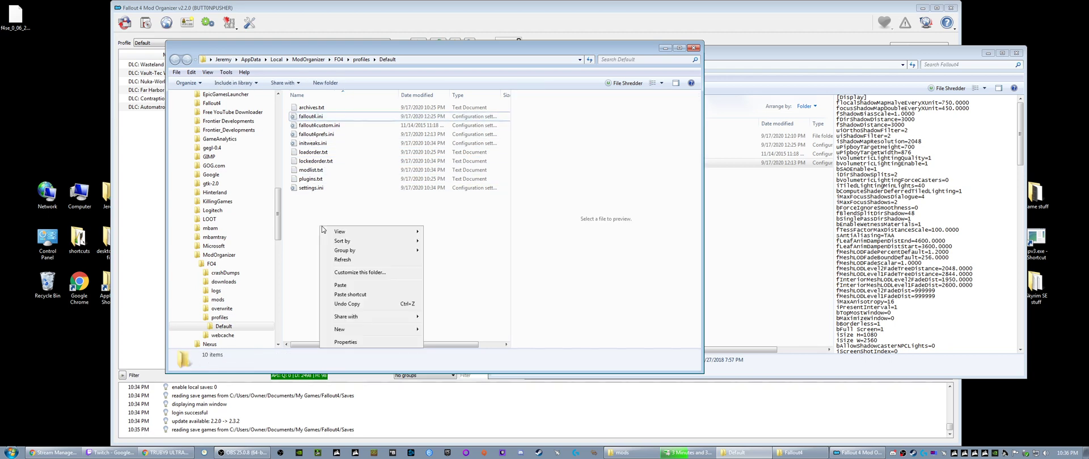
click(340, 285)
click(511, 165)
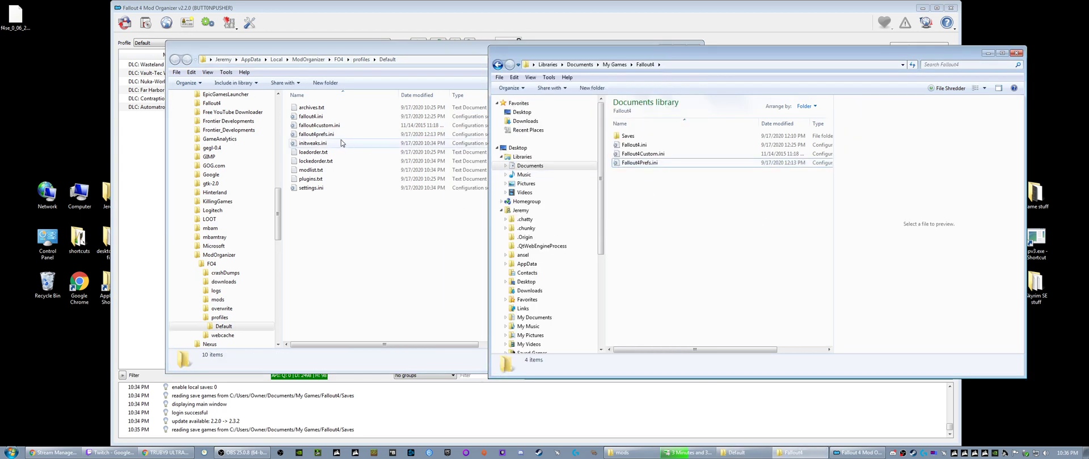
- Clear the Read-only attribute of fallout4prefs.ini in the Default profile folder
click(318, 134)
right_click(318, 134)
click(363, 315)
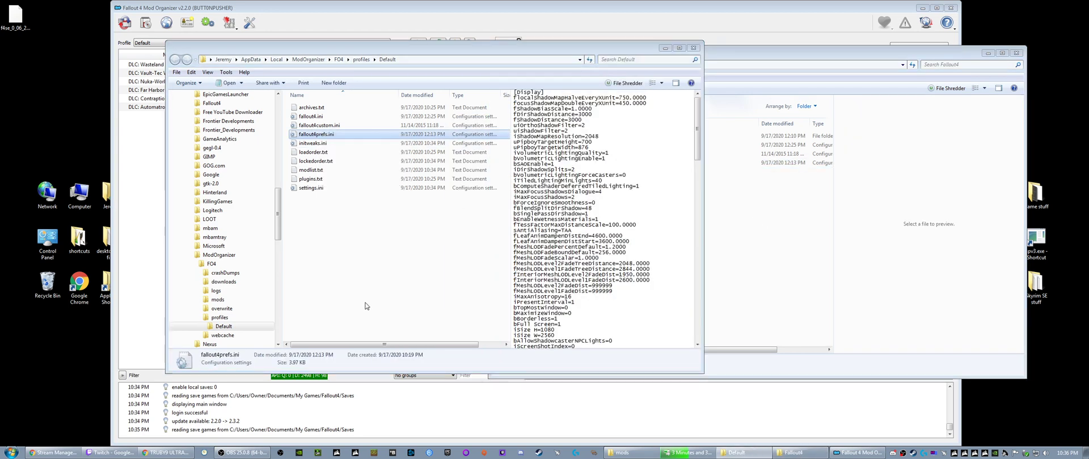
click(362, 294)
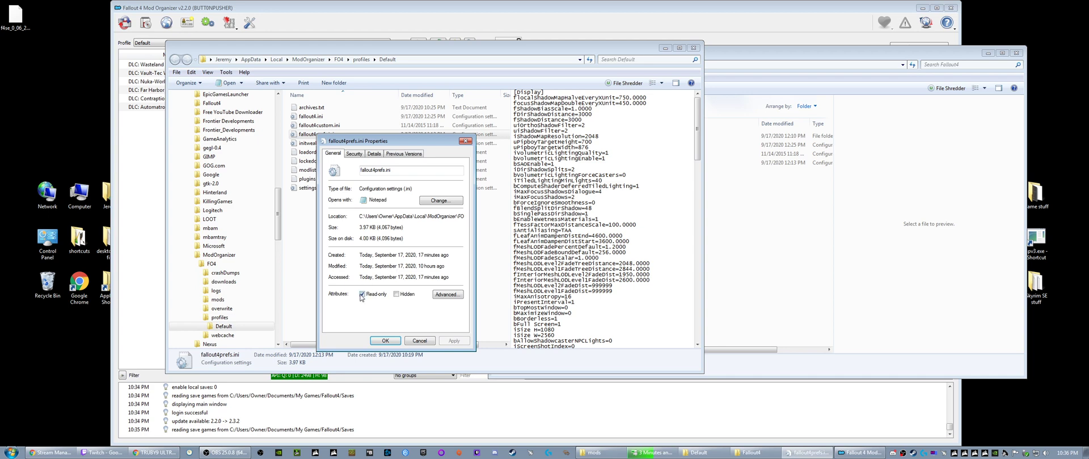
click(385, 341)
- Clear the Read-only attribute of fallout4custom.ini in the Default profile folder
right_click(315, 125)
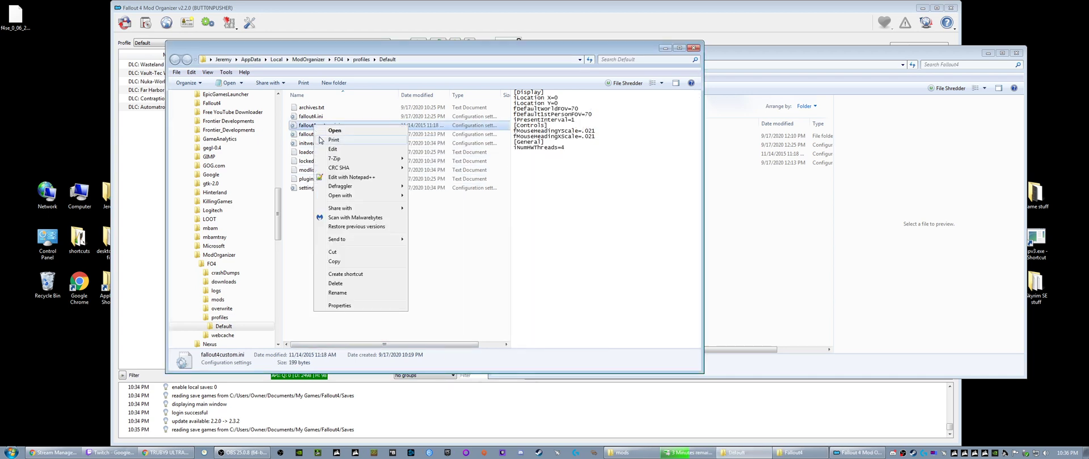
click(341, 313)
click(360, 286)
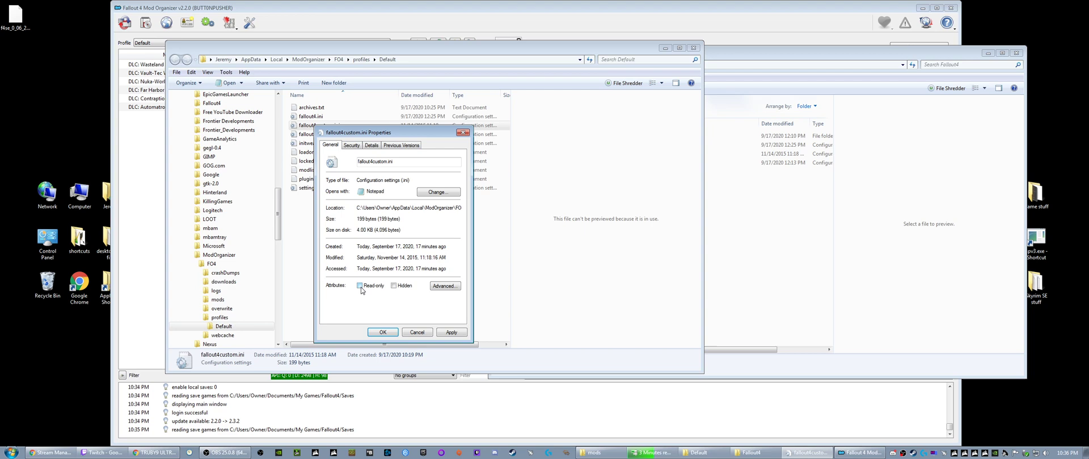
click(451, 333)
click(383, 332)
- Clear the Read-only attribute of fallout4.ini in the Default profile folder
click(313, 117)
right_click(313, 118)
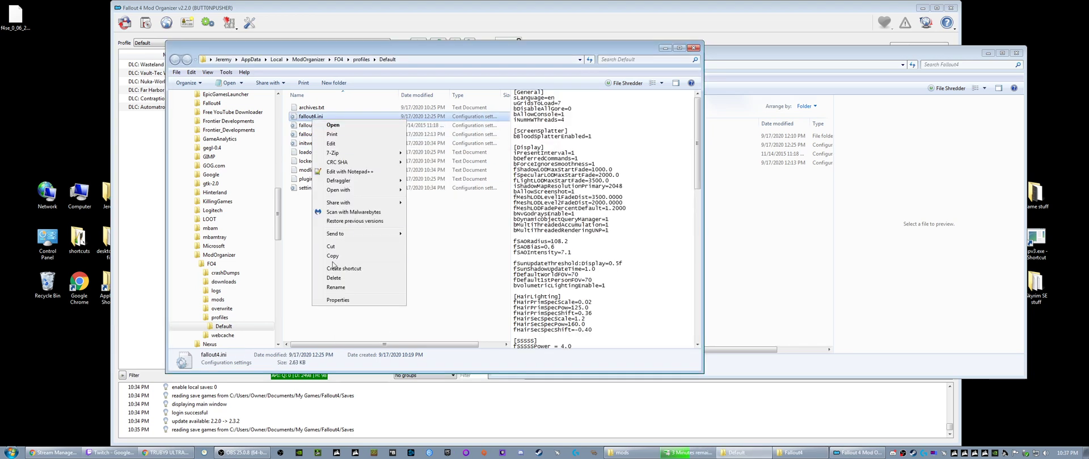
click(338, 300)
click(360, 286)
click(383, 333)
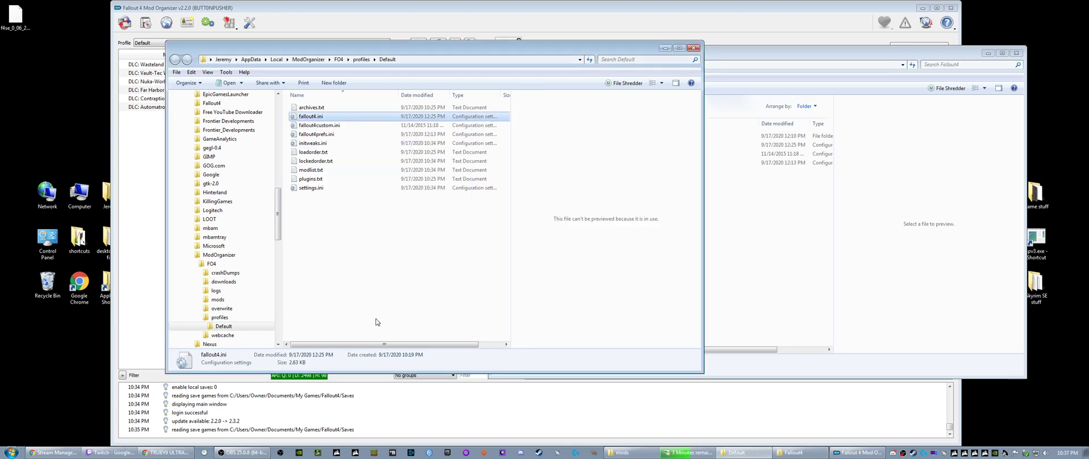
- Check the attributes of Fallout4Prefs.ini in both the Default profile folder and the My Games Fallout4 folder
click(315, 134)
right_click(315, 134)
click(343, 314)
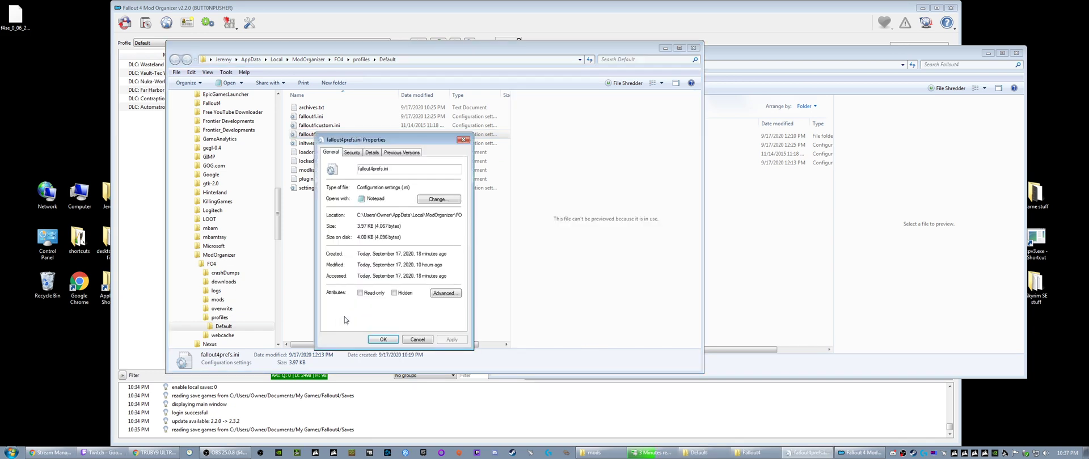
click(462, 140)
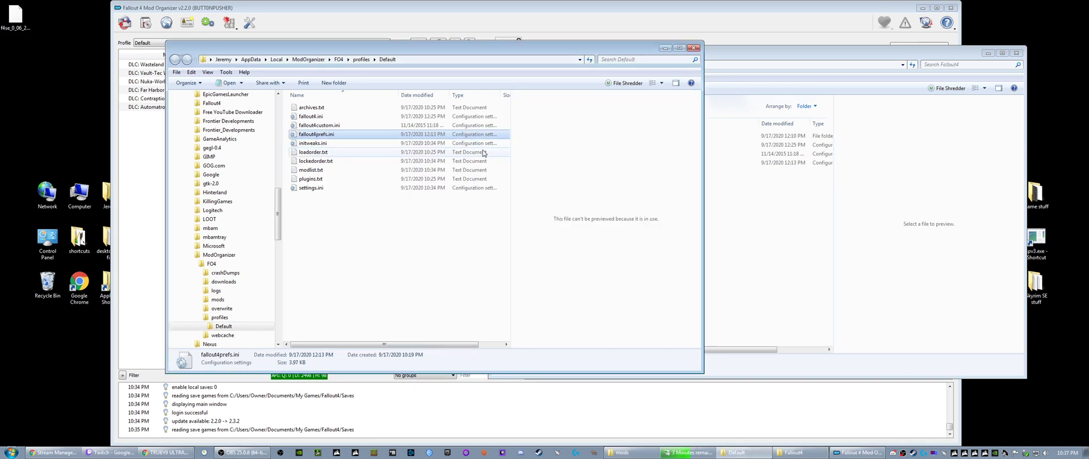
click(729, 187)
click(646, 164)
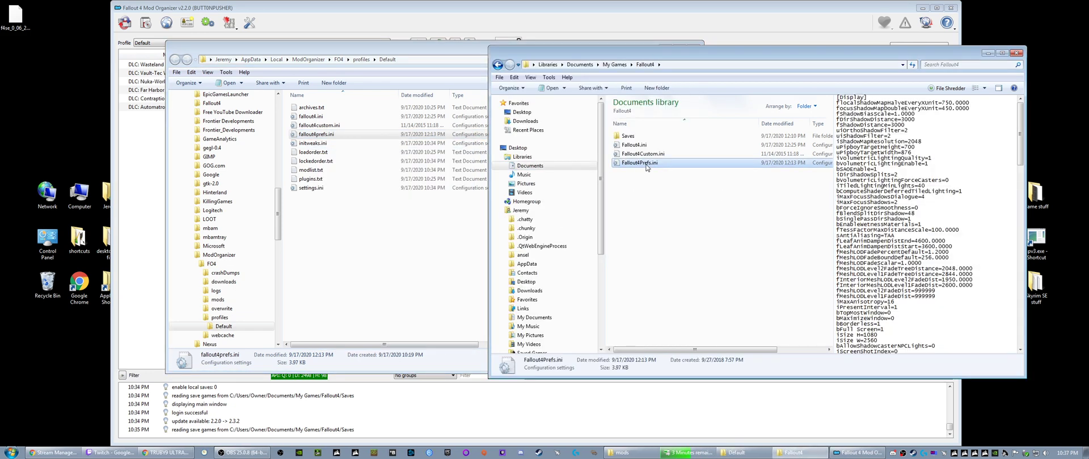
right_click(646, 165)
click(666, 359)
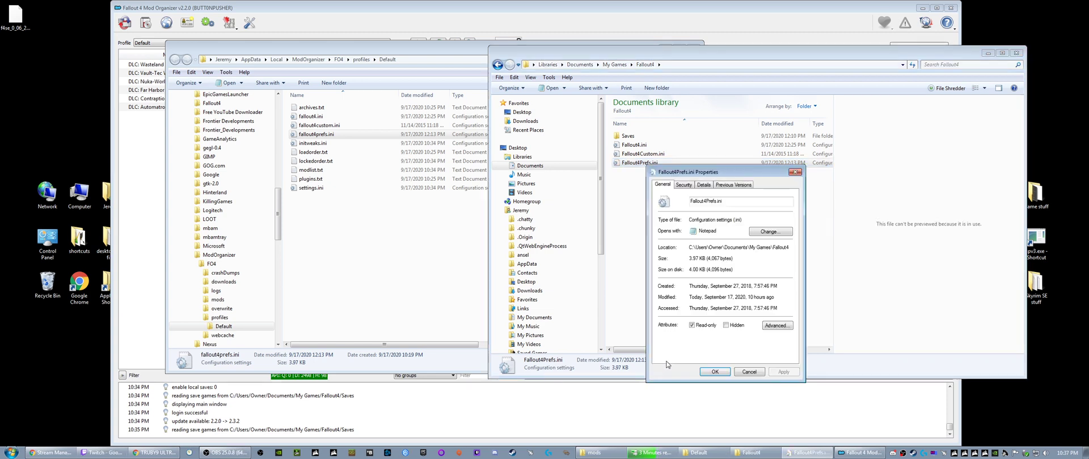
click(794, 172)
- Copy Fallout4.ini, Fallout4Custom.ini and Fallout4Prefs.ini from the My Games Fallout4 folder into the Default profile folder, replacing the existing files
drag(653, 194, 634, 148)
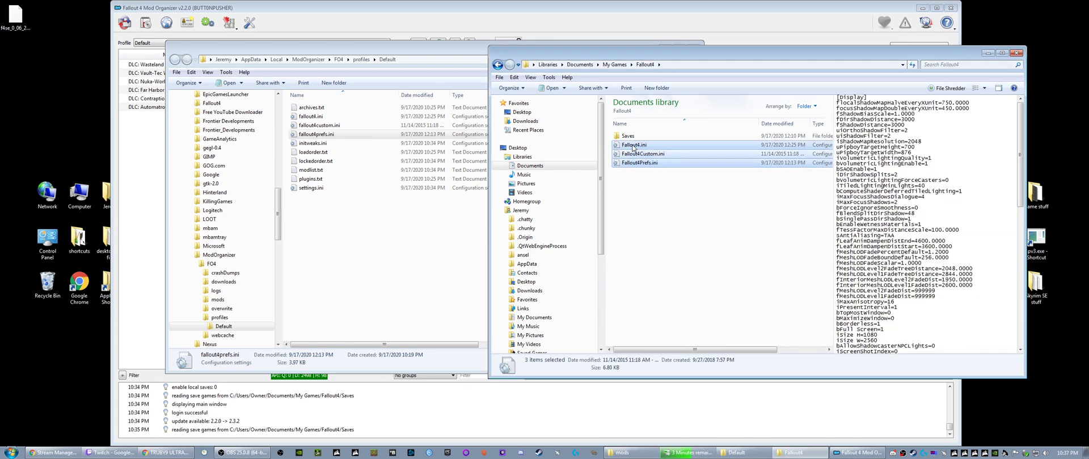
right_click(633, 148)
click(662, 266)
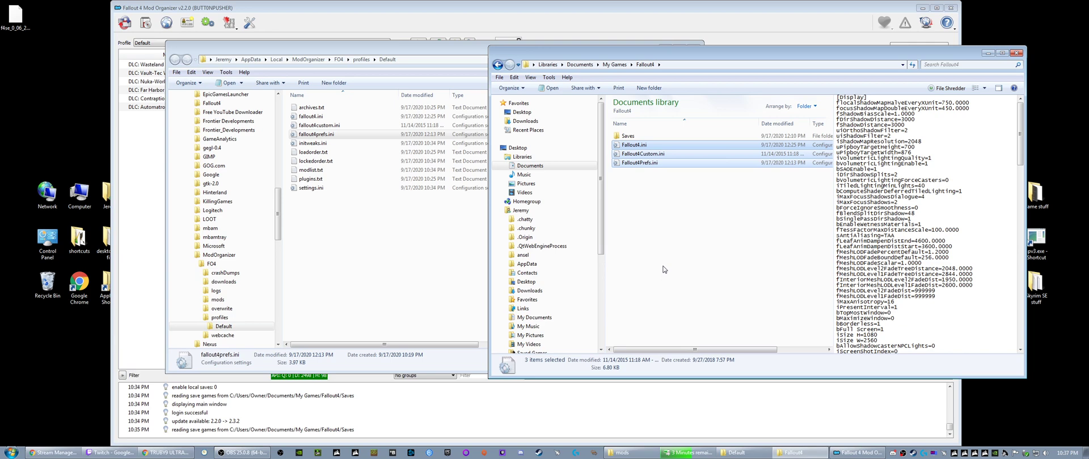
right_click(343, 249)
click(347, 295)
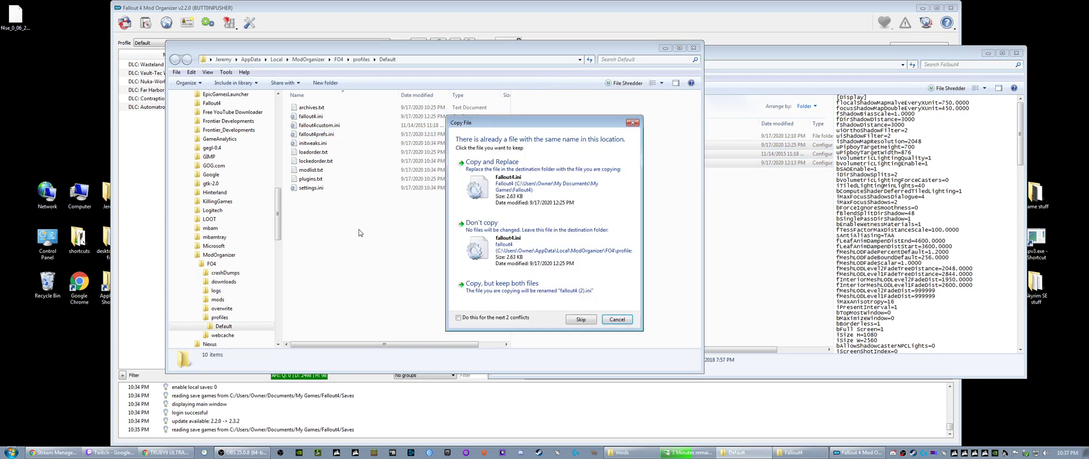
click(508, 190)
click(312, 245)
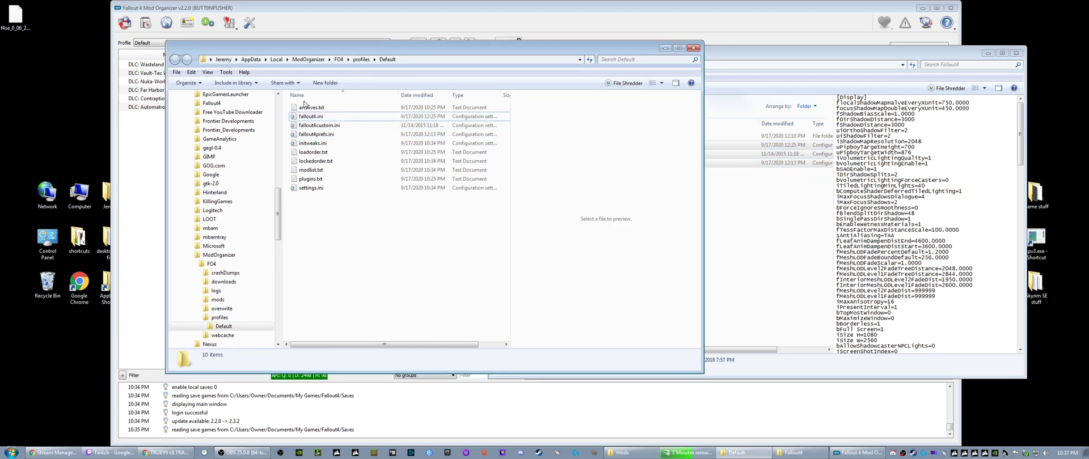
- Check the Read-only attribute of the replaced fallout4prefs.ini in the Default profile folder
right_click(321, 135)
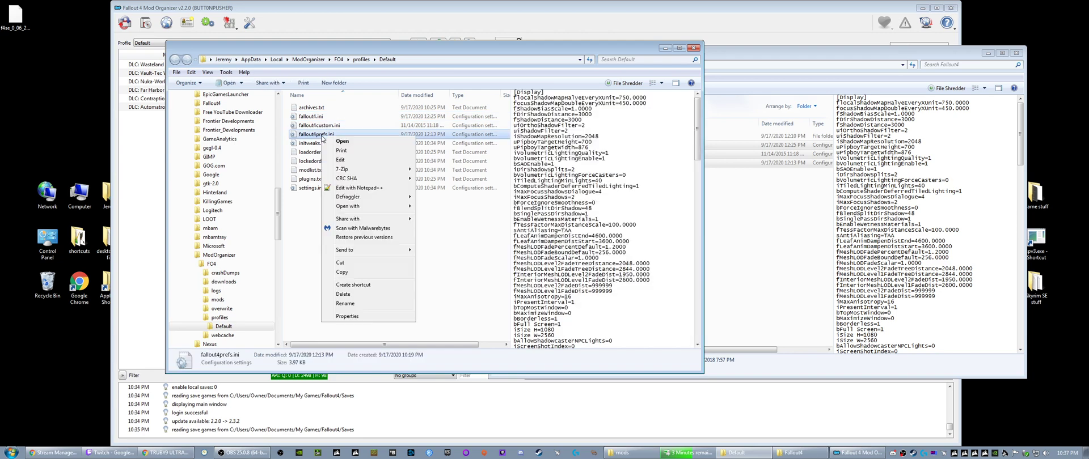
click(347, 316)
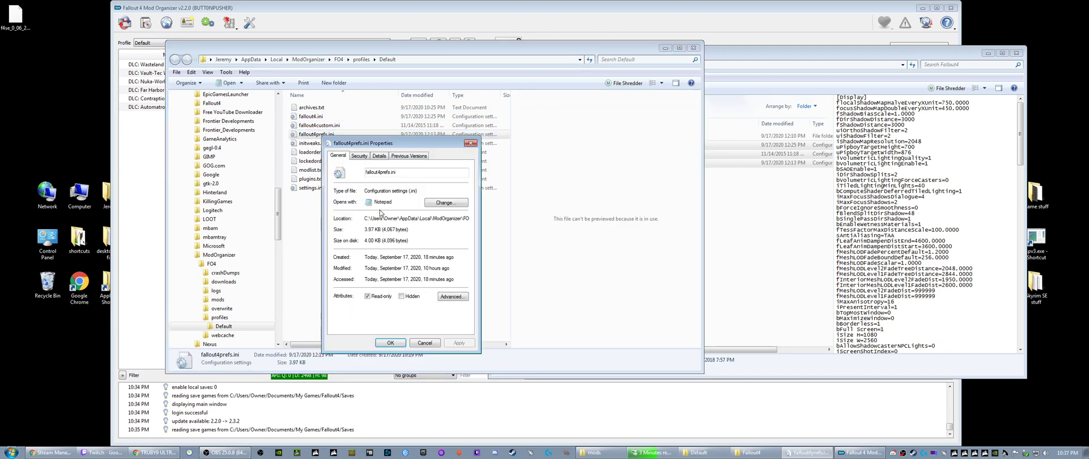
click(470, 142)
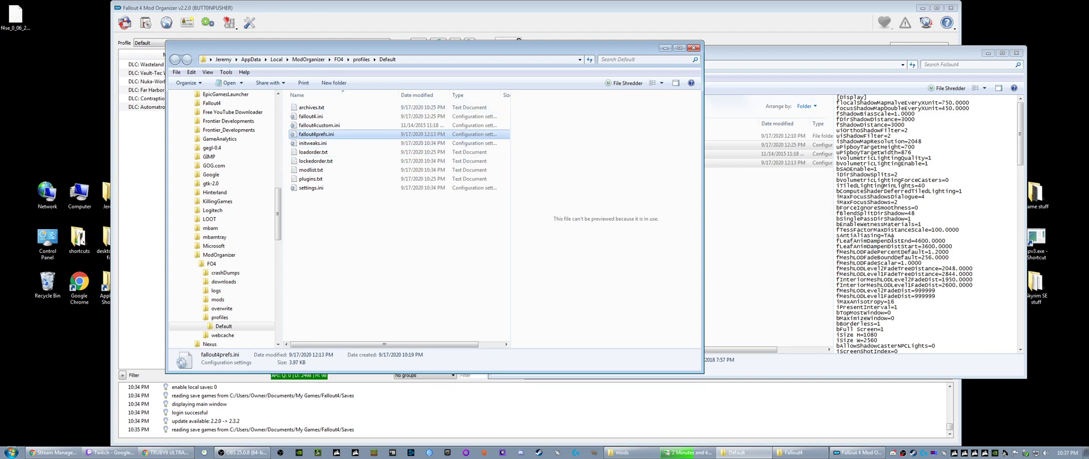
- Examine the iSize H and iSize W resolution lines of Fallout4Prefs.ini in the My Games Fallout4 folder, and close both folder windows
click(731, 255)
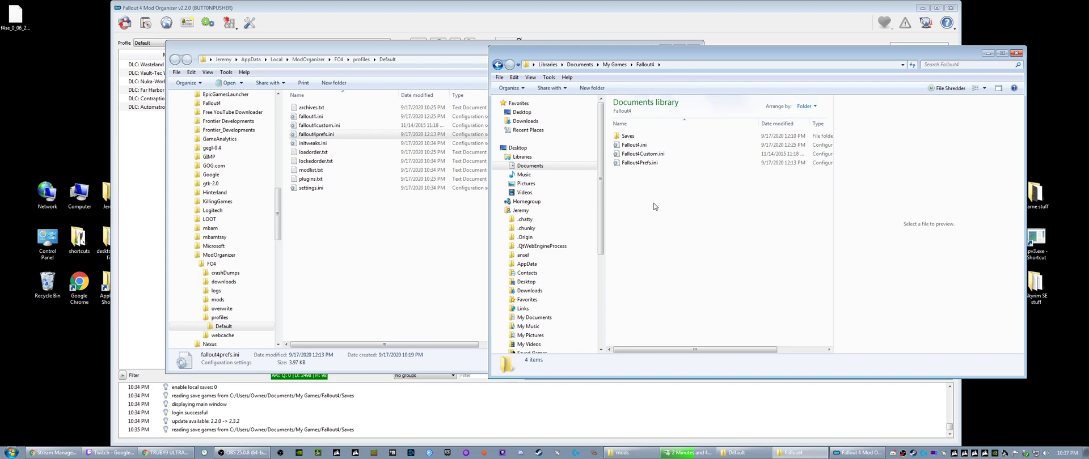
click(646, 163)
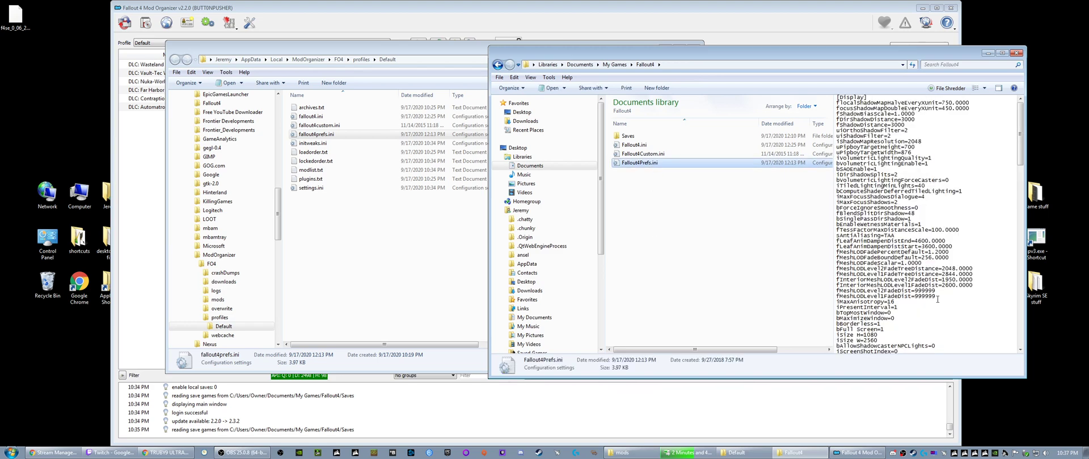
click(892, 299)
scroll(892, 299, down, 4)
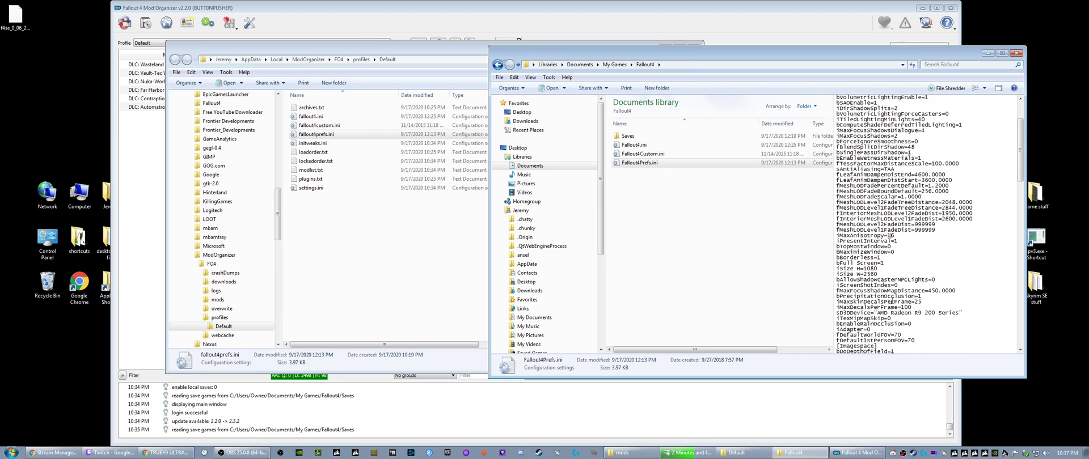
scroll(891, 301, down, 7)
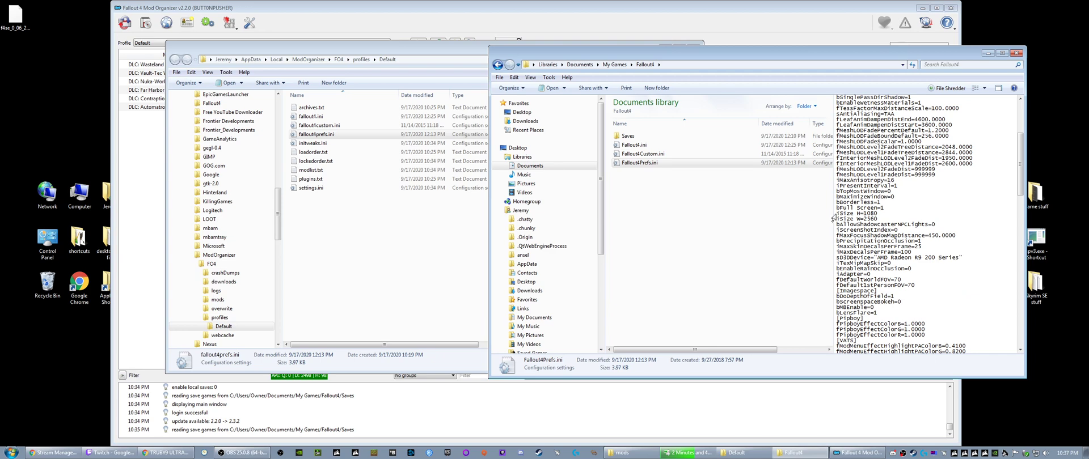
drag(836, 212, 879, 218)
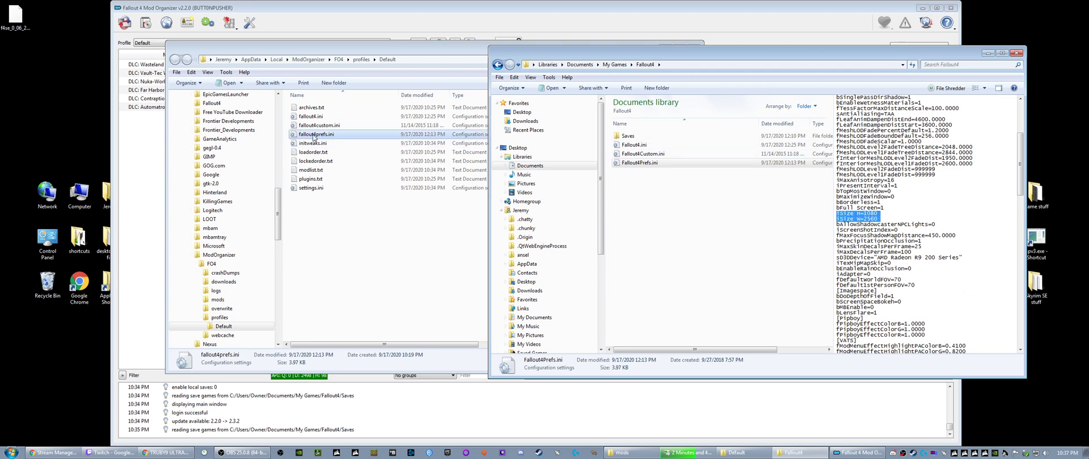
click(880, 220)
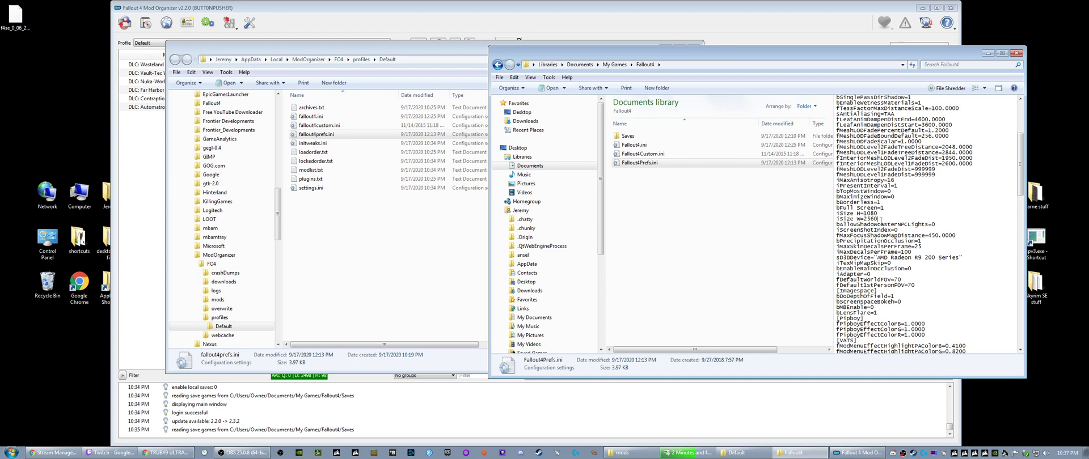
scroll(878, 279, down, 5)
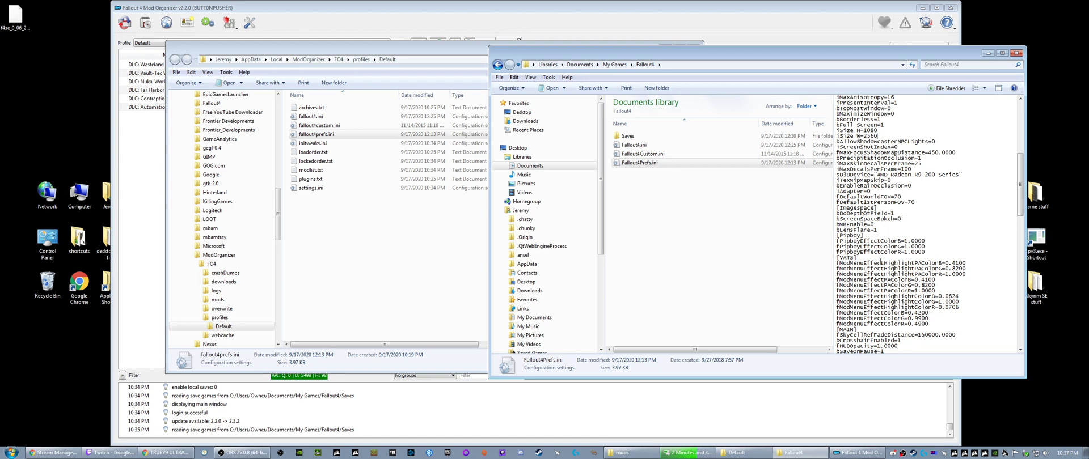
scroll(878, 259, down, 4)
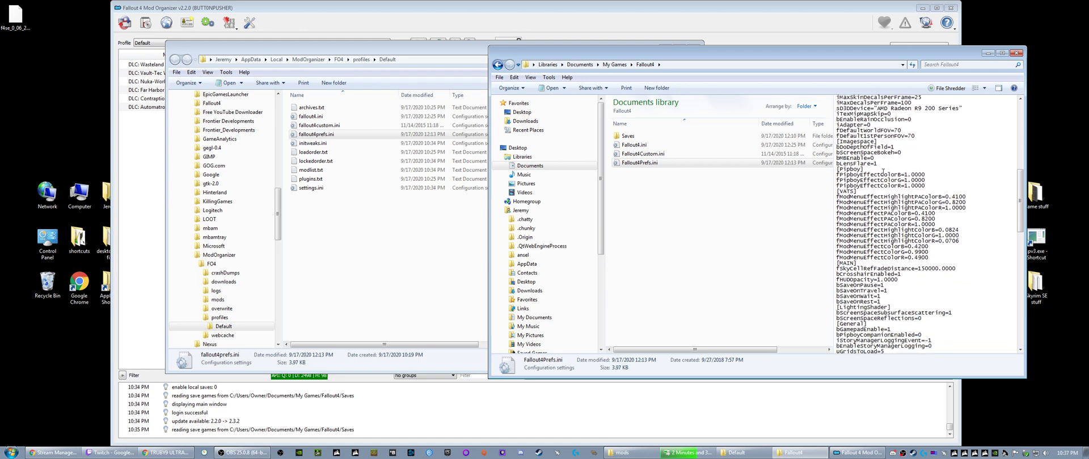
click(1016, 53)
click(694, 48)
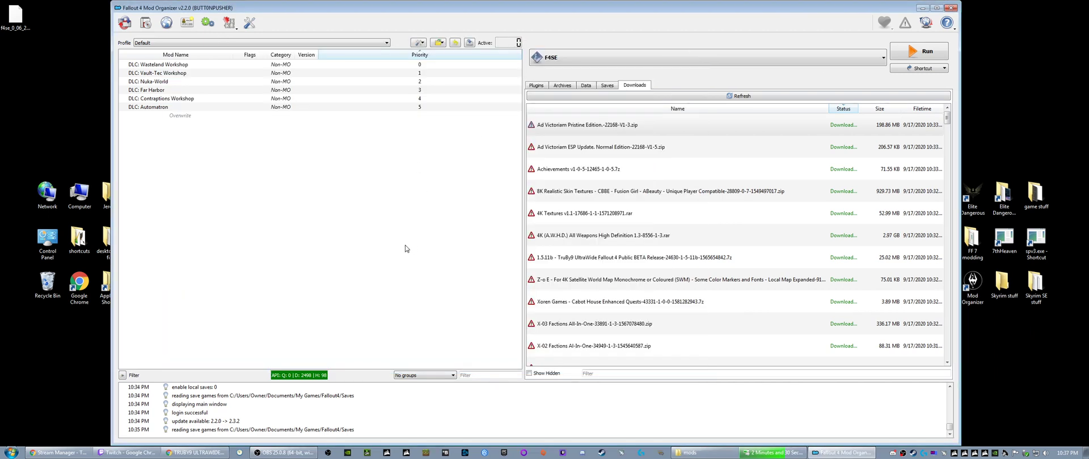
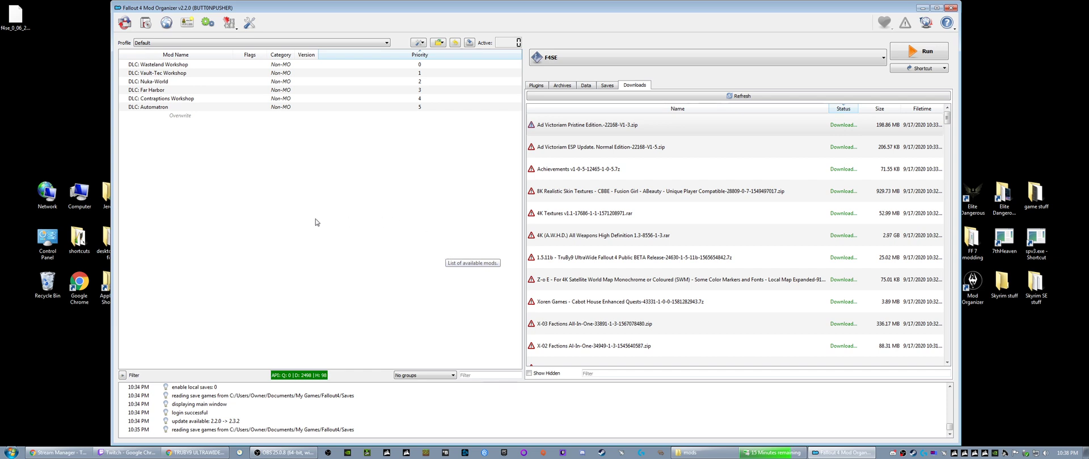
- Check the update entry in the log and look through the General settings, leaving them unchanged
click(204, 423)
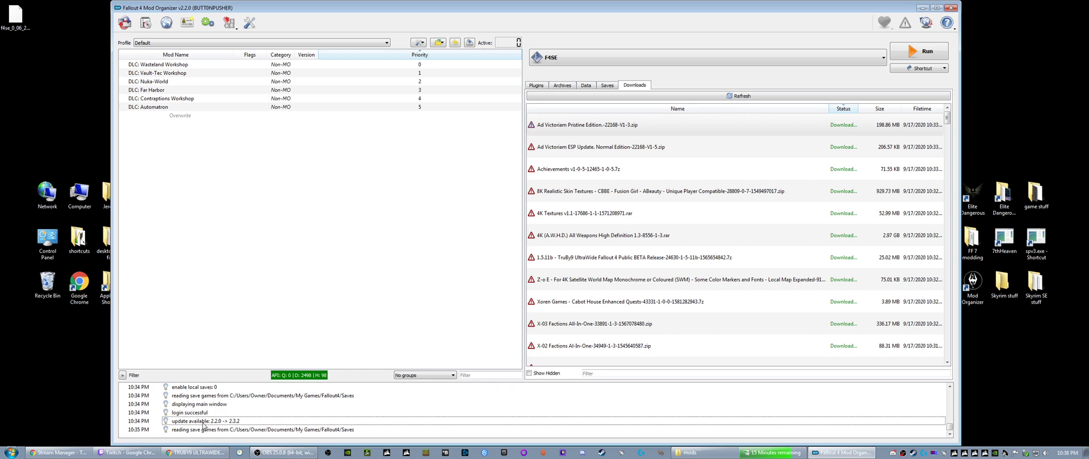
click(268, 231)
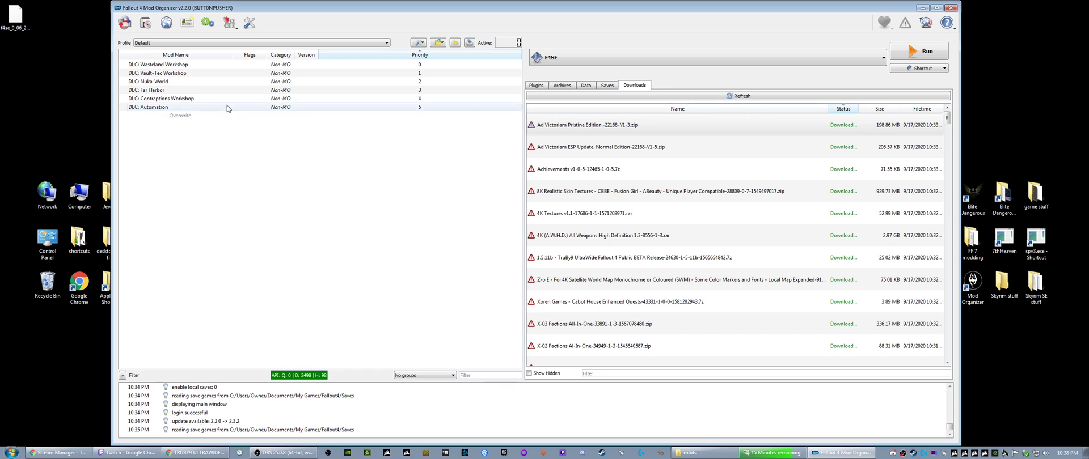
click(249, 23)
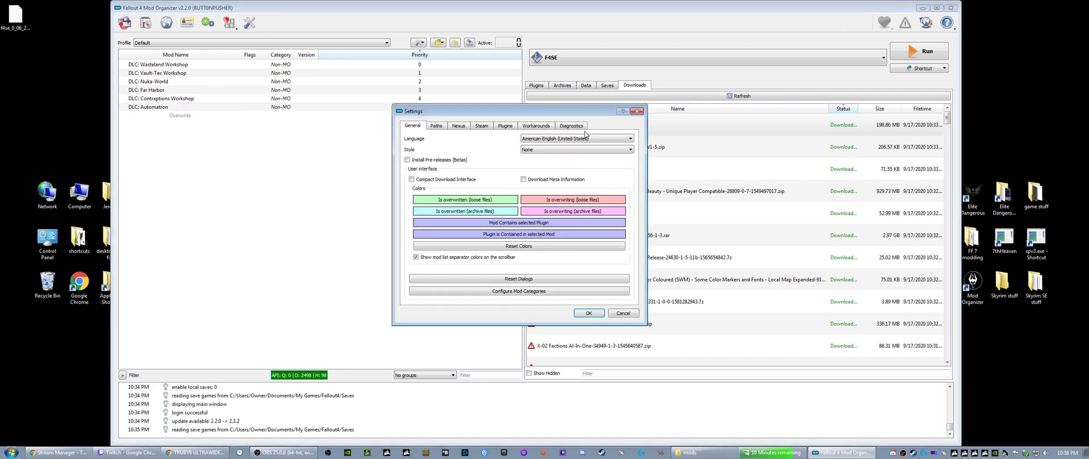
click(637, 111)
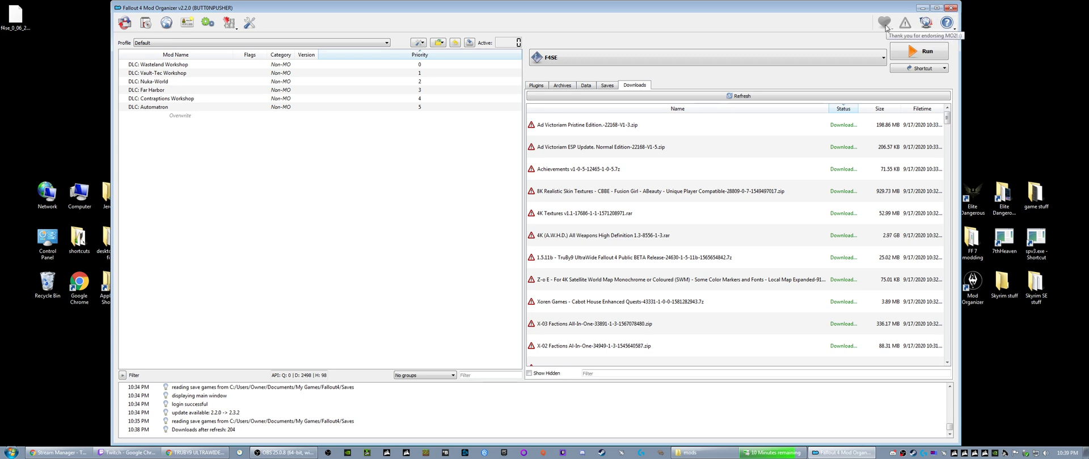
- Start installing the Mod Organizer 2.3.2 update, accept its license agreement and keep C:\Modding\MO2 as the destination
click(926, 23)
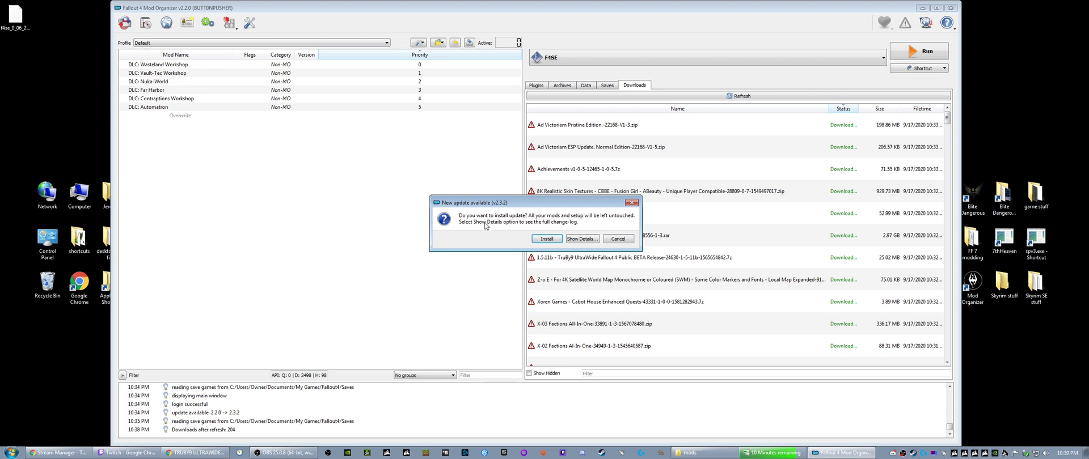
click(544, 239)
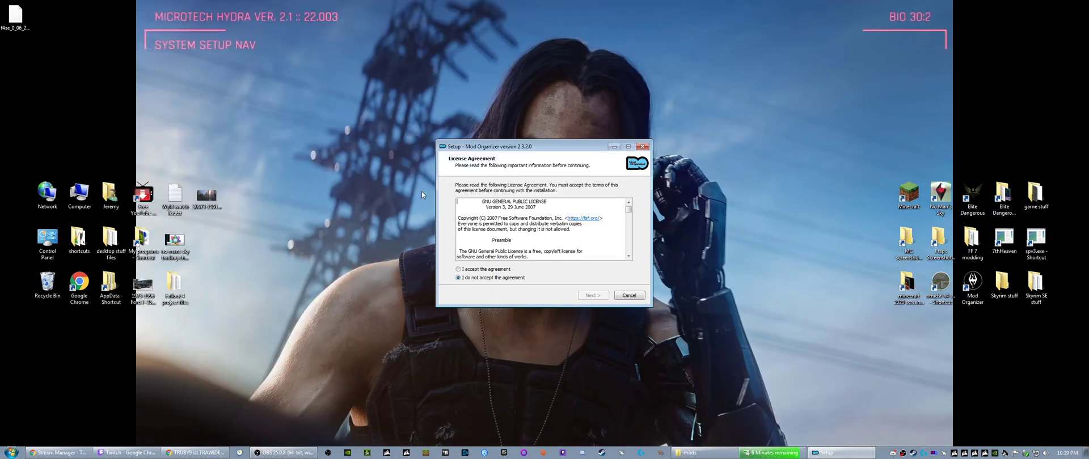
click(458, 269)
click(594, 295)
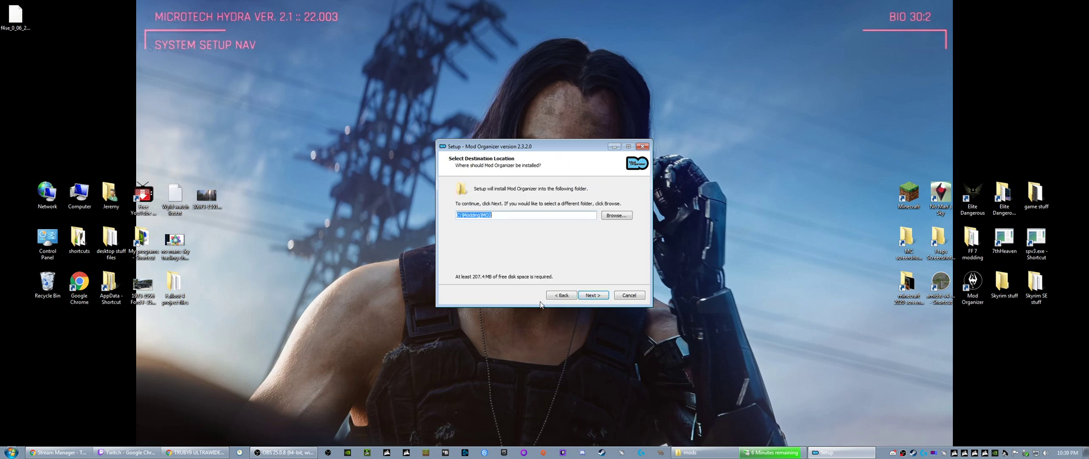
click(595, 298)
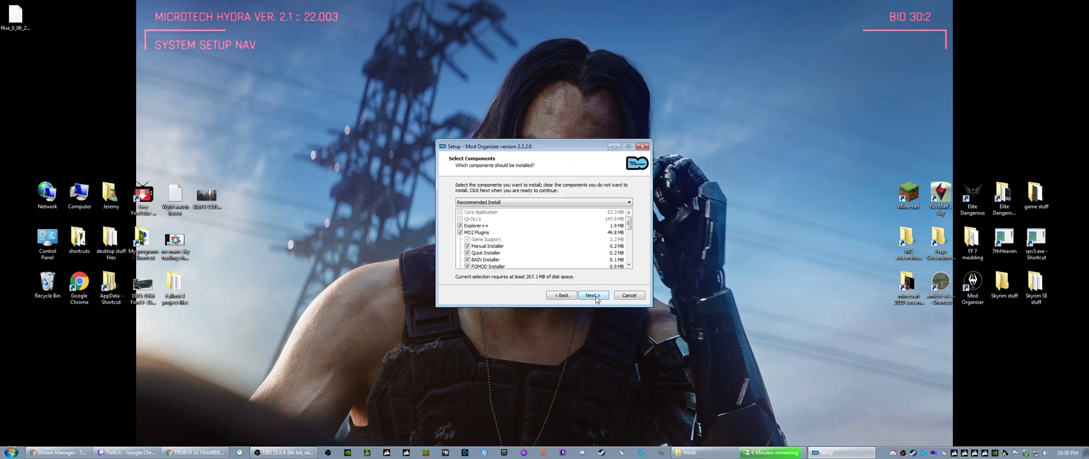
- Install the update with the recommended components, the Mod Organizer Start Menu folder and a desktop shortcut
click(628, 266)
click(628, 266)
click(628, 266)
click(628, 266)
click(628, 266)
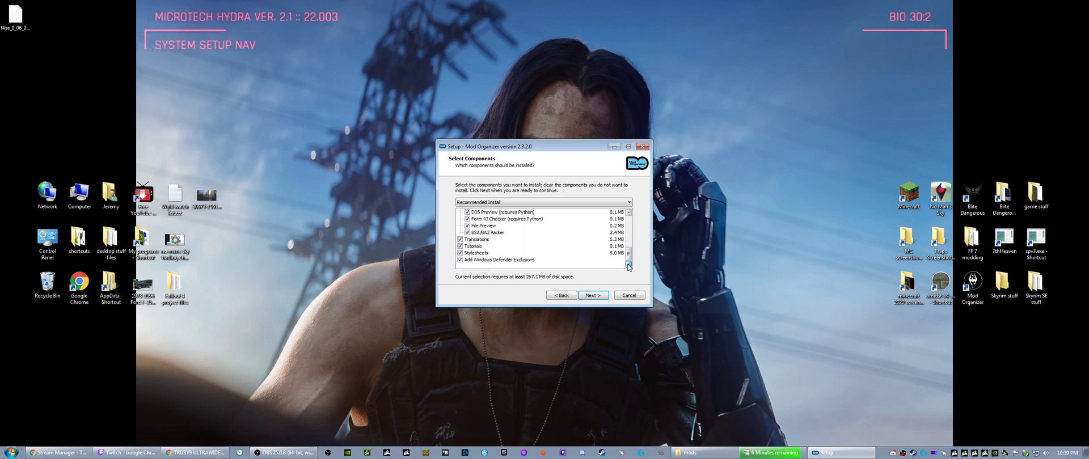
click(593, 296)
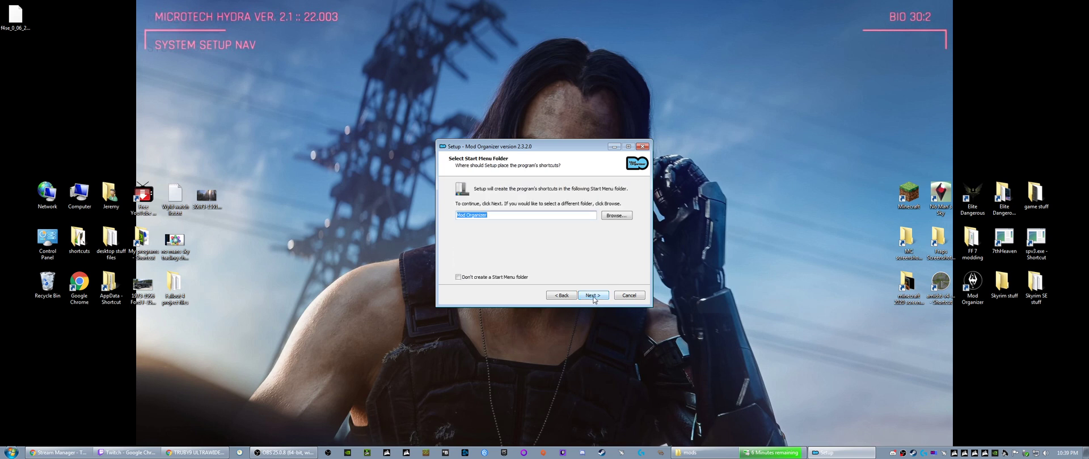
click(593, 298)
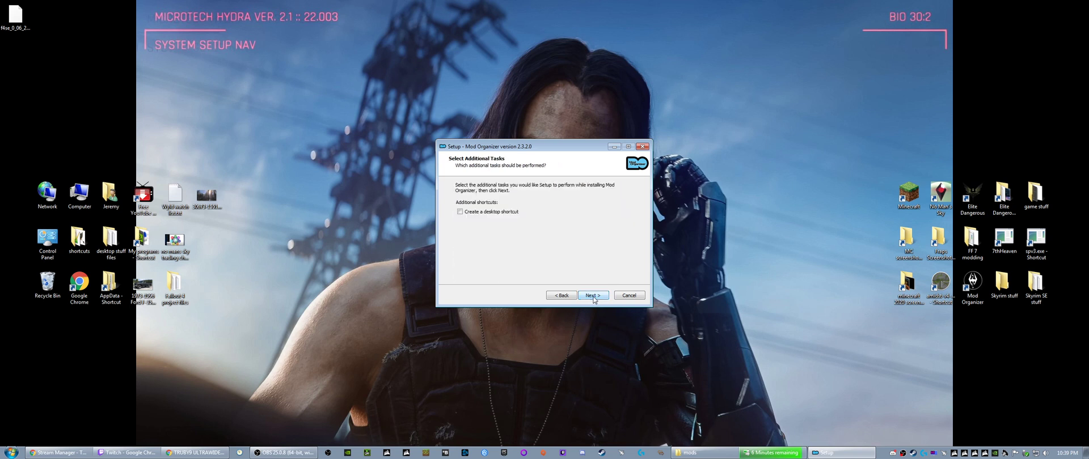
click(593, 296)
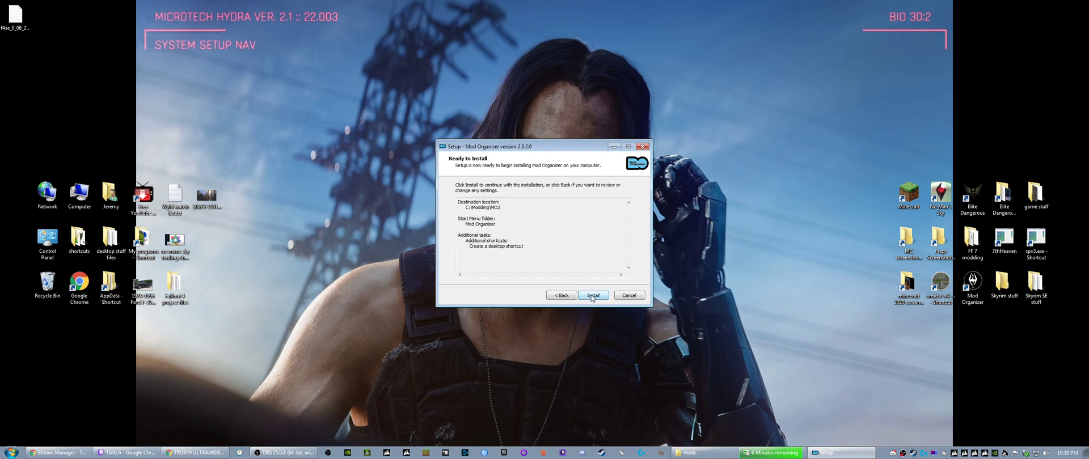
click(591, 296)
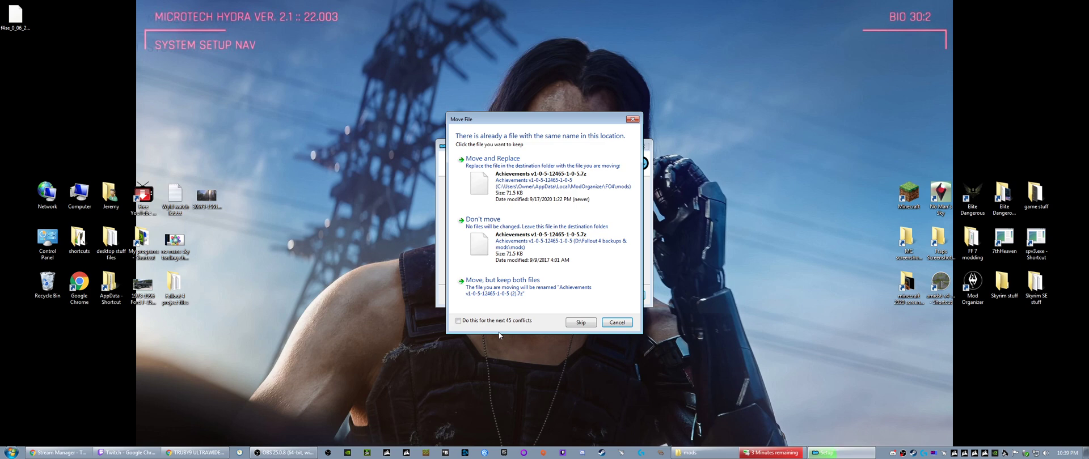
- Resolve the mod archive file conflicts with Move and Replace, applying it to all remaining conflicts
click(512, 191)
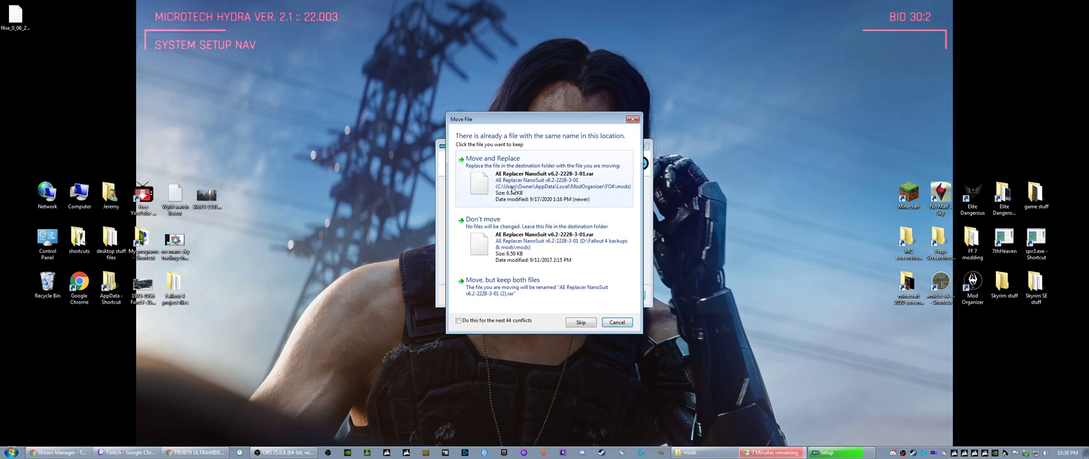
click(512, 192)
click(513, 191)
click(495, 321)
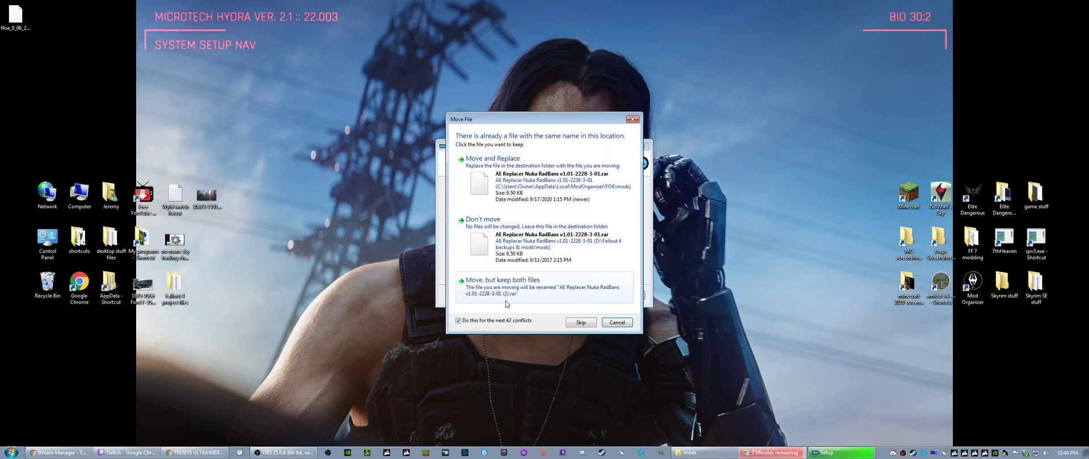
click(514, 181)
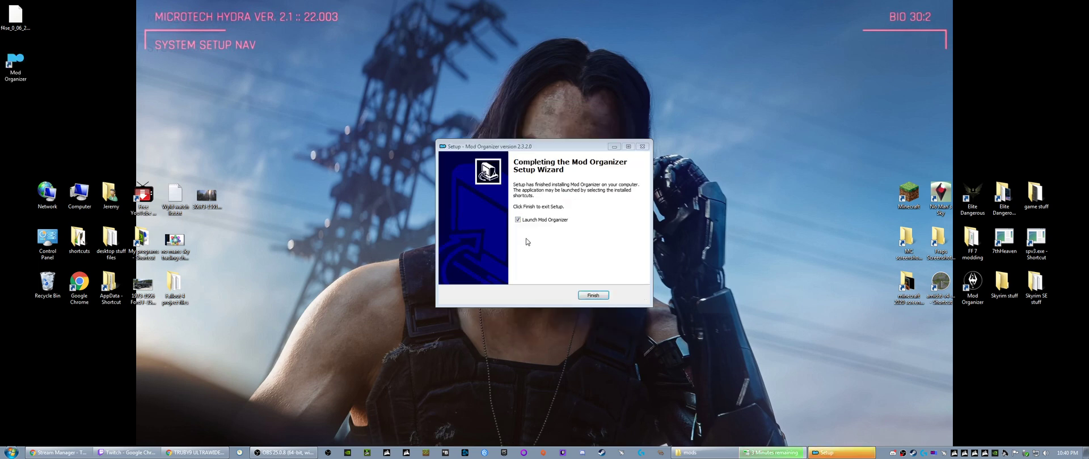
- Finish the setup with Mod Organizer launching, and read the RivaTuner and Program Files warnings in its log
click(592, 295)
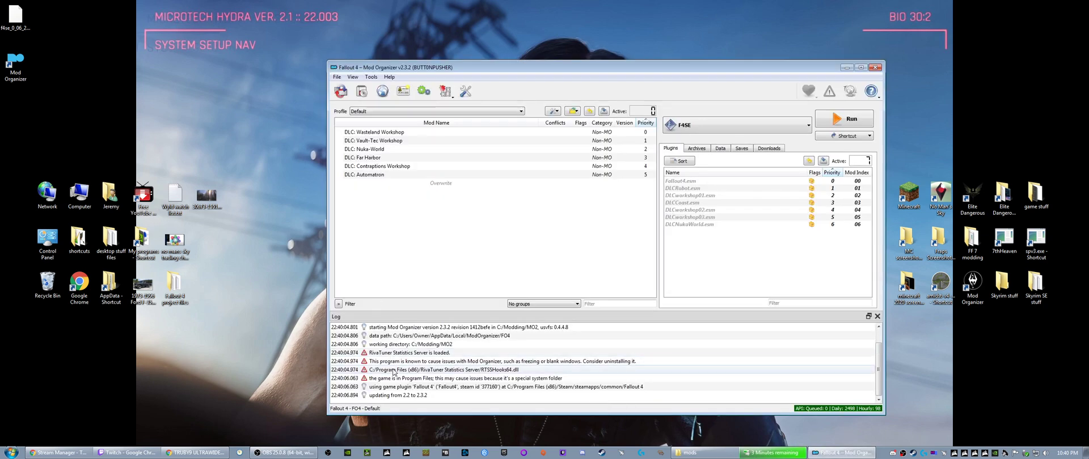
click(407, 371)
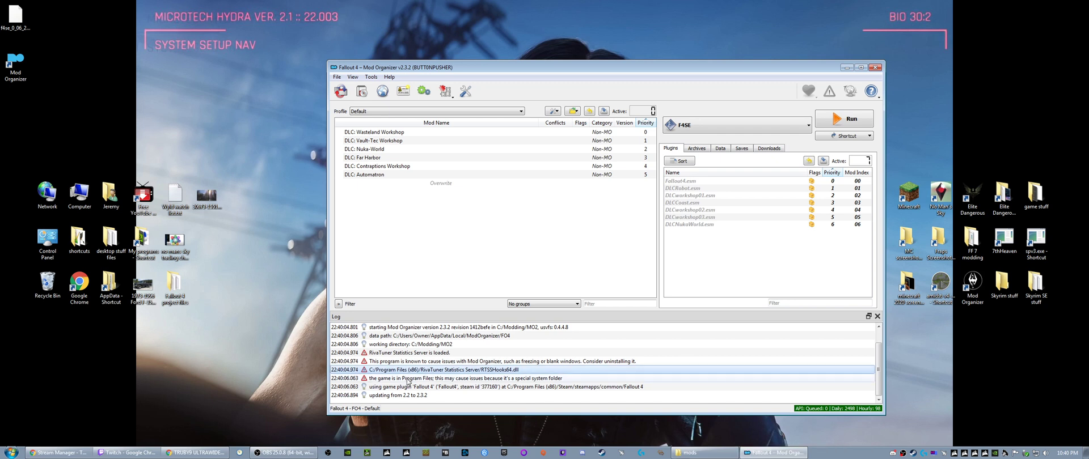
click(408, 379)
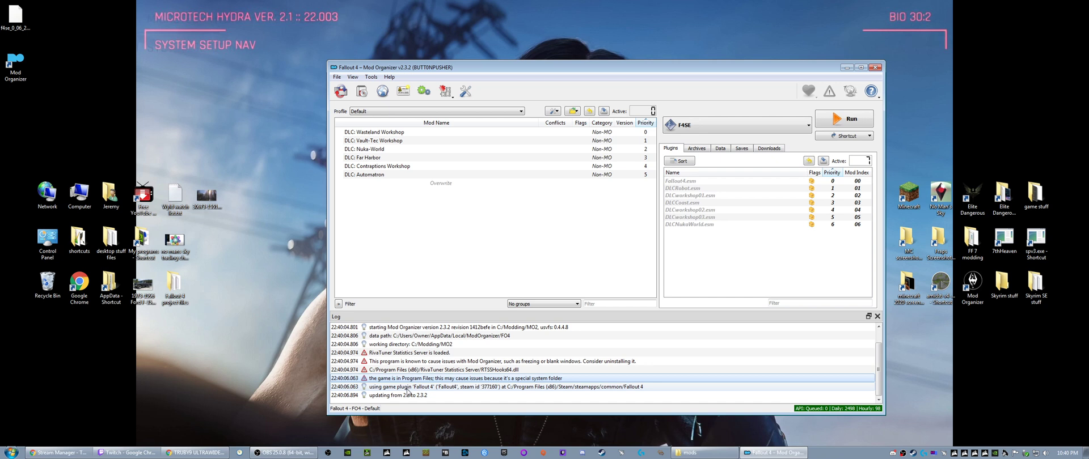
click(408, 355)
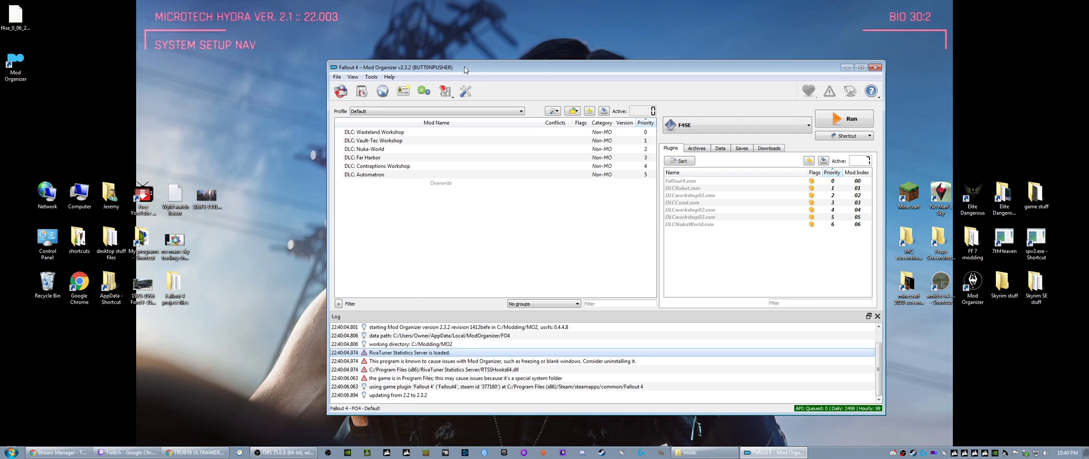
- Show the downloaded mod archives and shrink the log area to give their list more height
drag(464, 69, 371, 62)
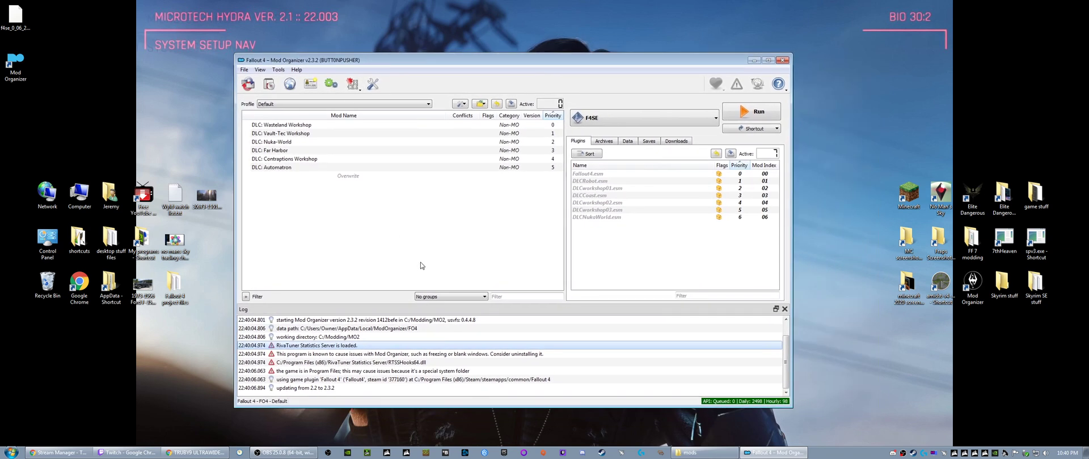
click(676, 141)
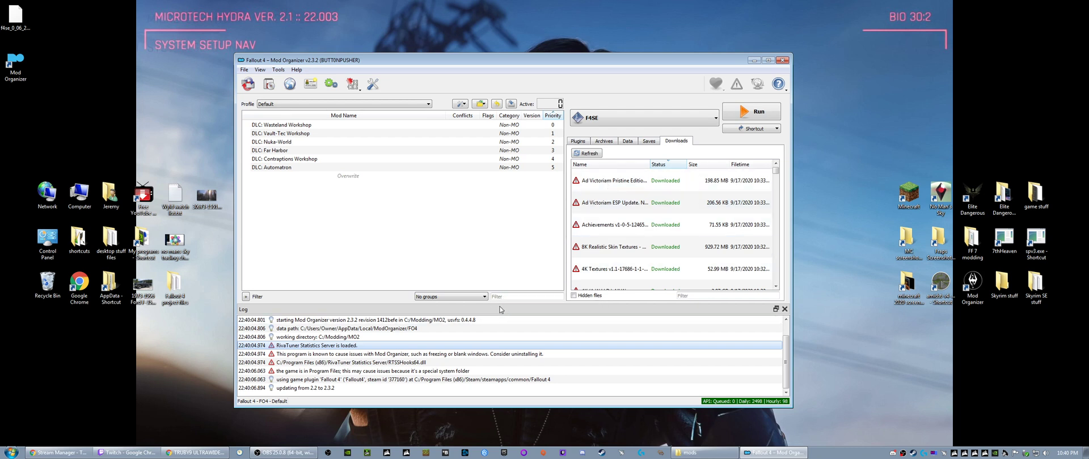
drag(501, 302, 498, 334)
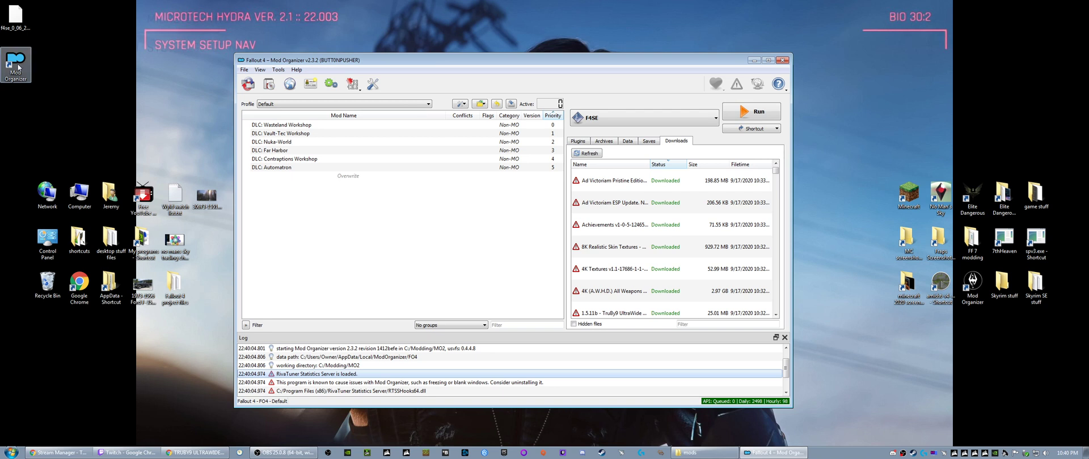
- Move the new Mod Organizer shortcut and the F4SE archive on the desktop below the old Mod Organizer shortcut
double_click(971, 291)
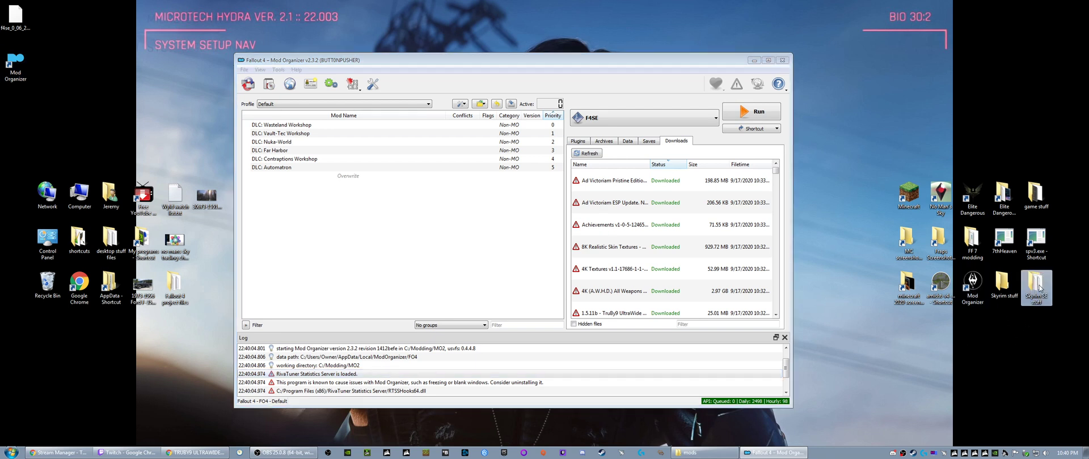
click(974, 287)
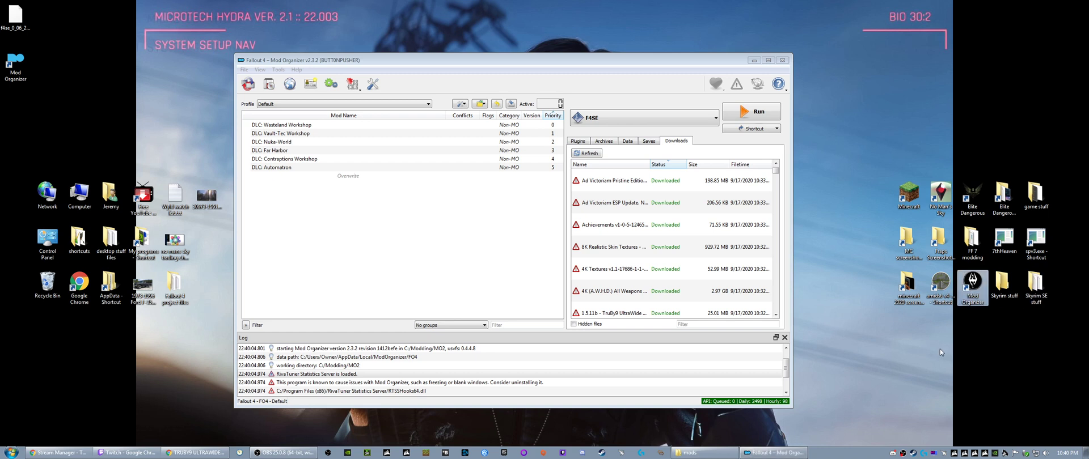
drag(16, 65, 1006, 339)
click(17, 27)
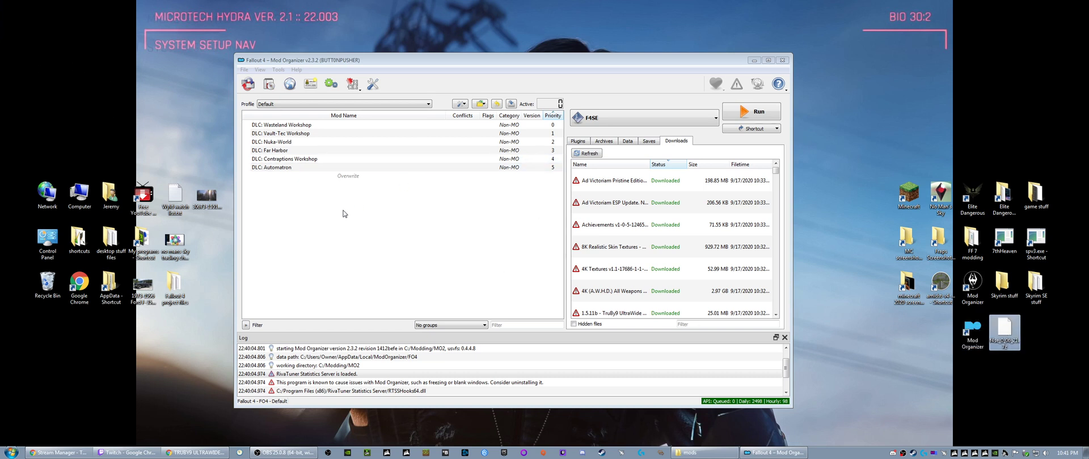
- Maximize the Mod Organizer window and widen the downloads area at the expense of the mod list
click(768, 60)
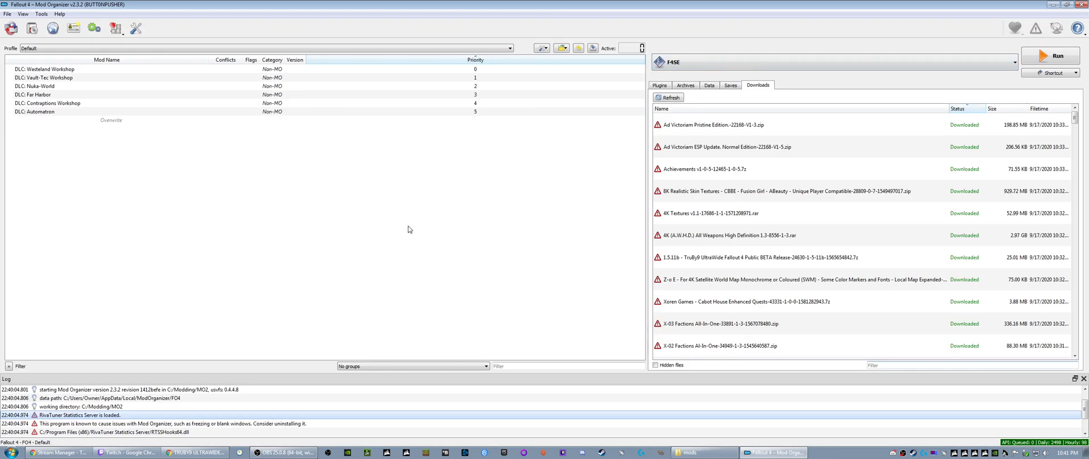
drag(647, 202, 522, 203)
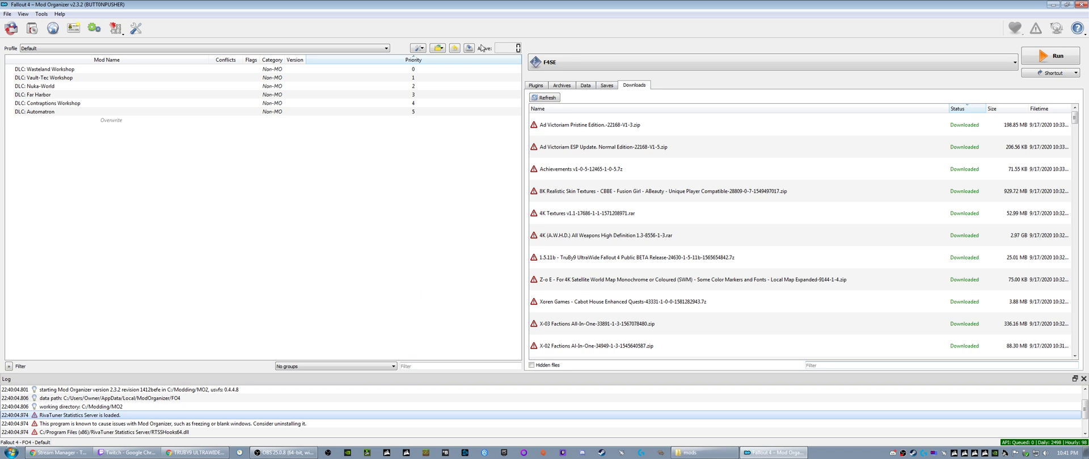
click(392, 210)
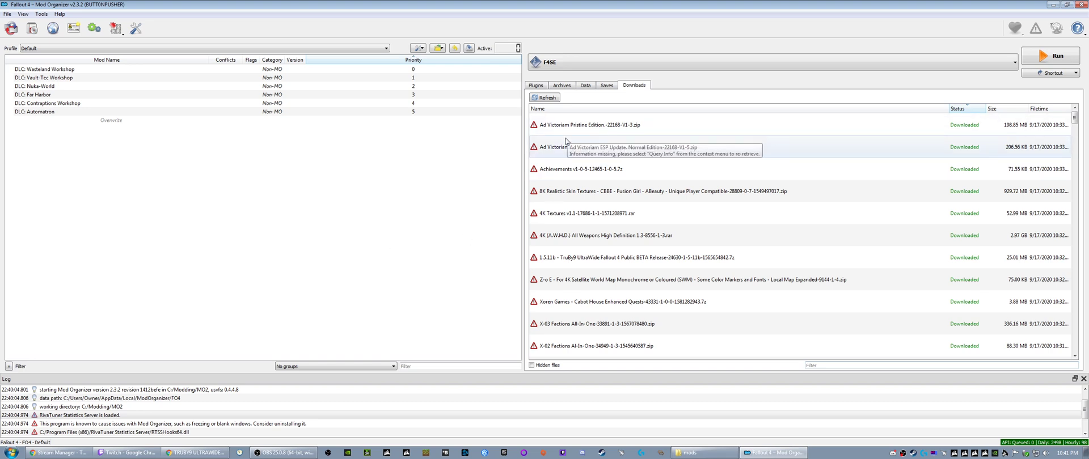
- Check the LOOT entry in the executables configuration and keep F4SE selected as the program to run
click(92, 28)
click(412, 177)
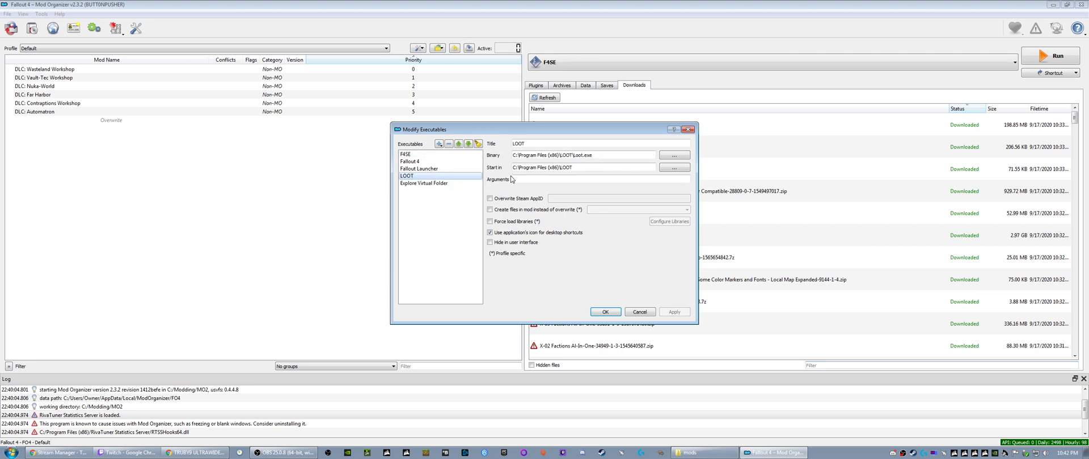
click(689, 130)
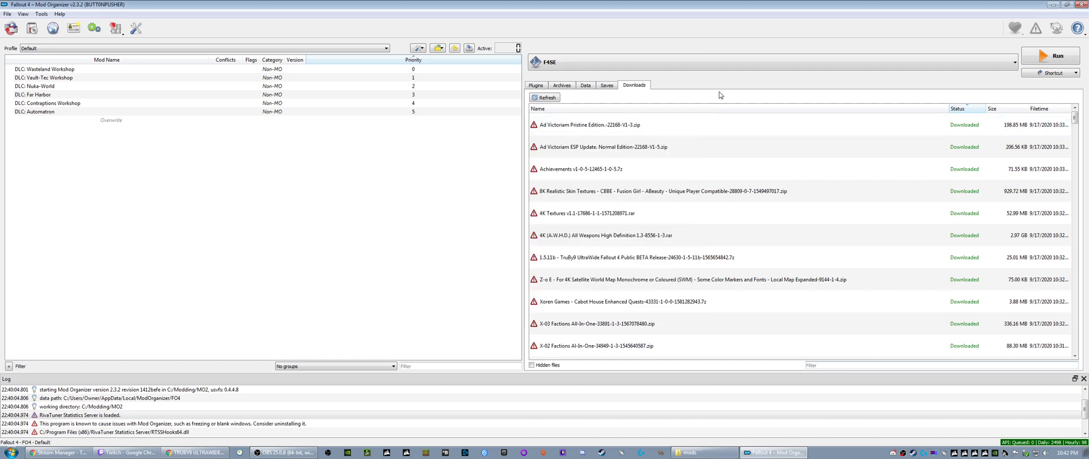
click(999, 70)
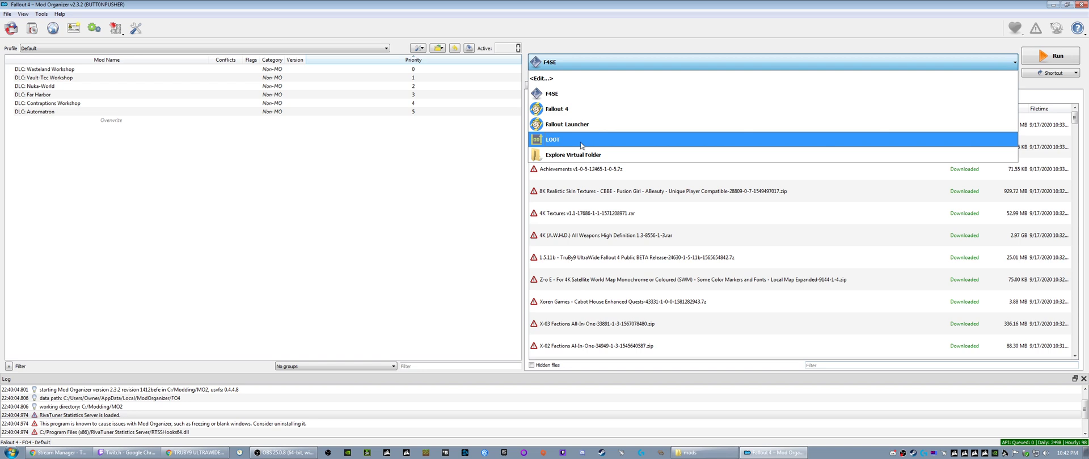
click(572, 95)
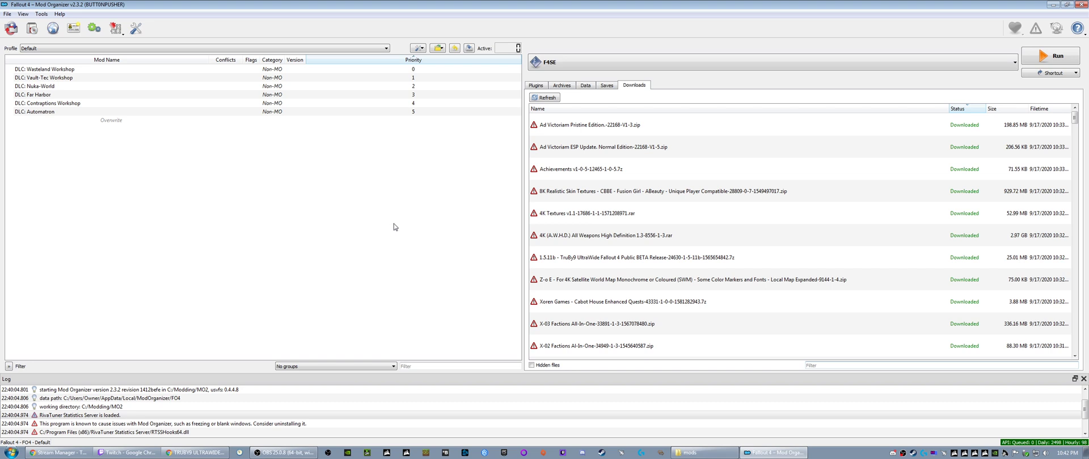
click(579, 129)
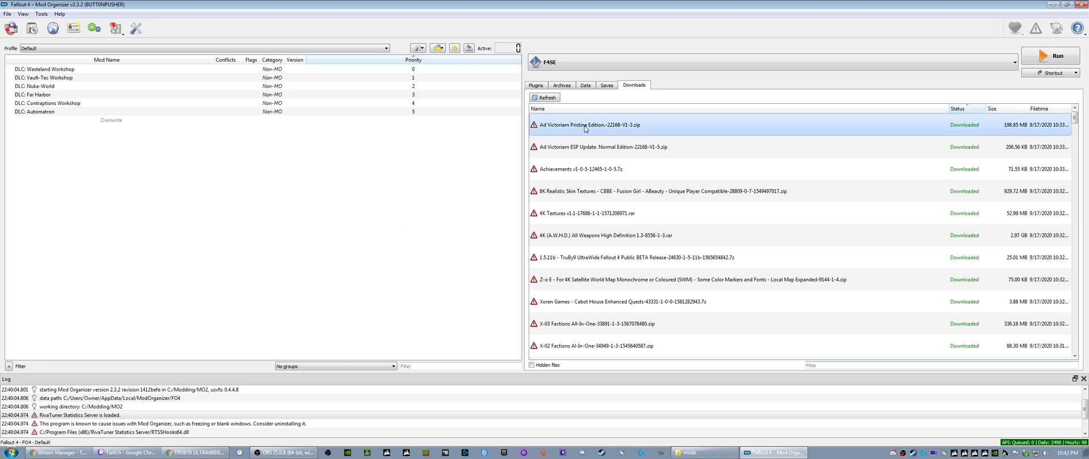
double_click(586, 129)
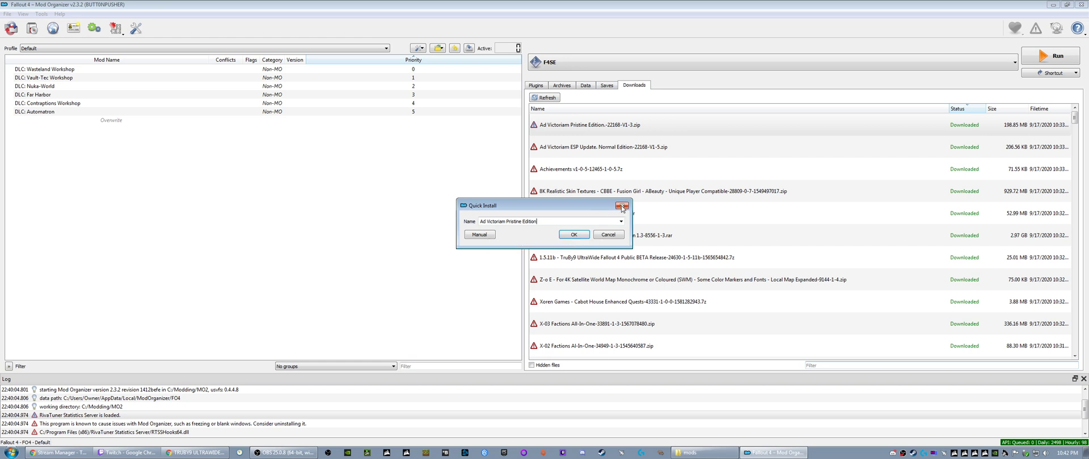
click(622, 207)
- Install the Ad Victoriam Pristine Edition archive and the Ad Victoriam ESP Update. Normal Edition archive under their suggested names
right_click(568, 125)
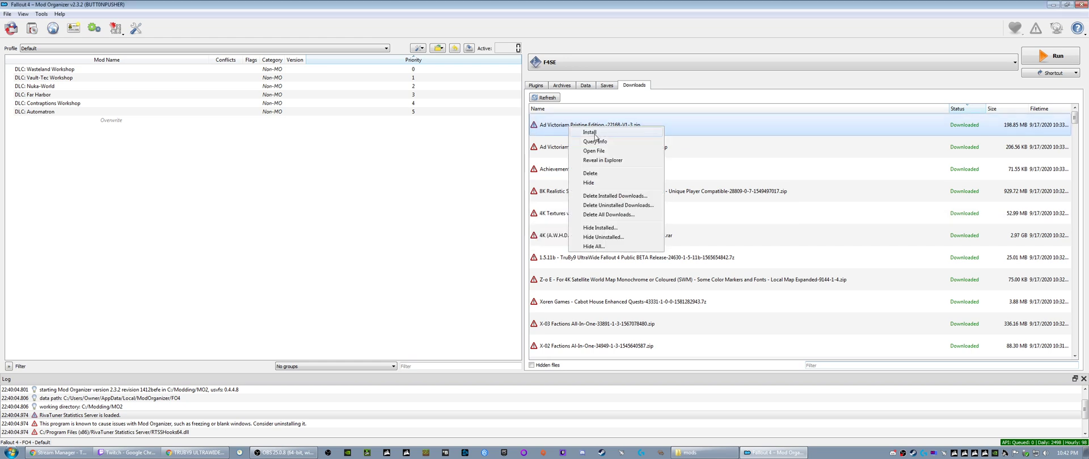
click(594, 135)
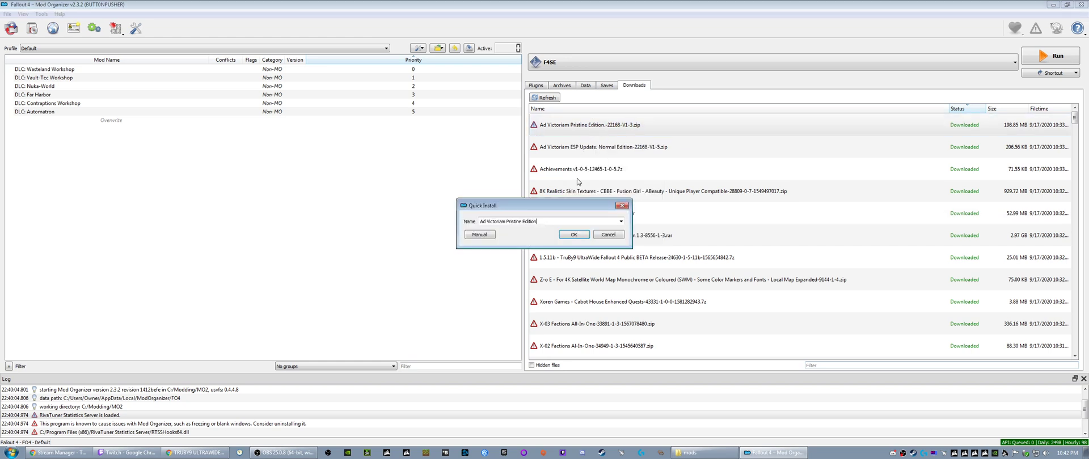
click(570, 236)
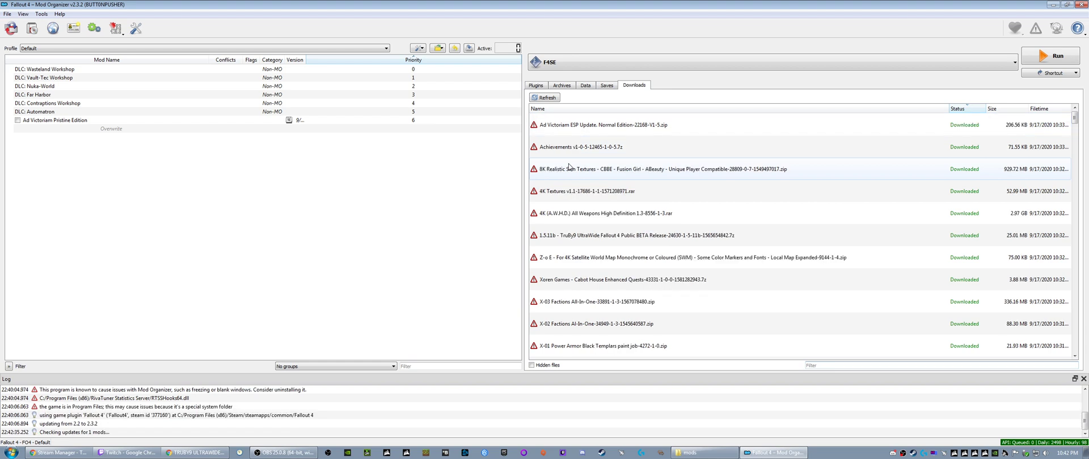
right_click(569, 129)
click(593, 134)
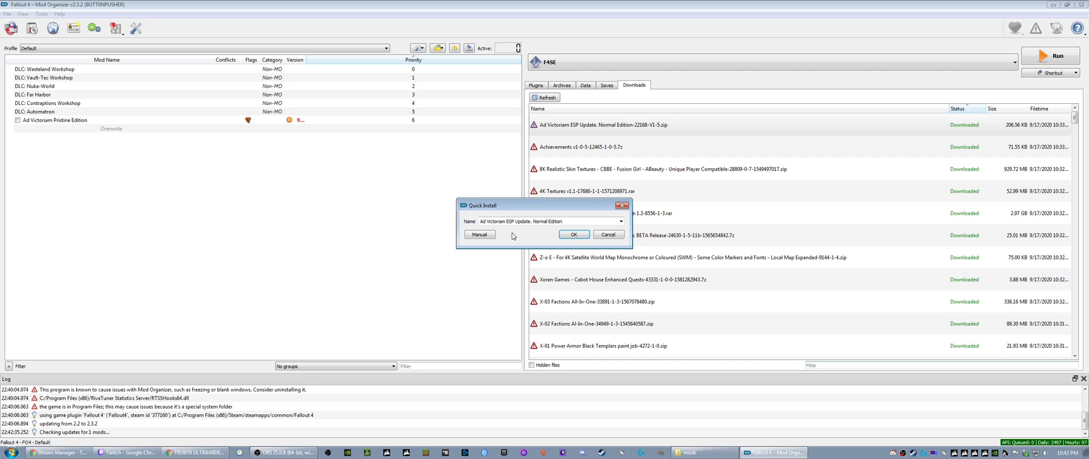
click(567, 235)
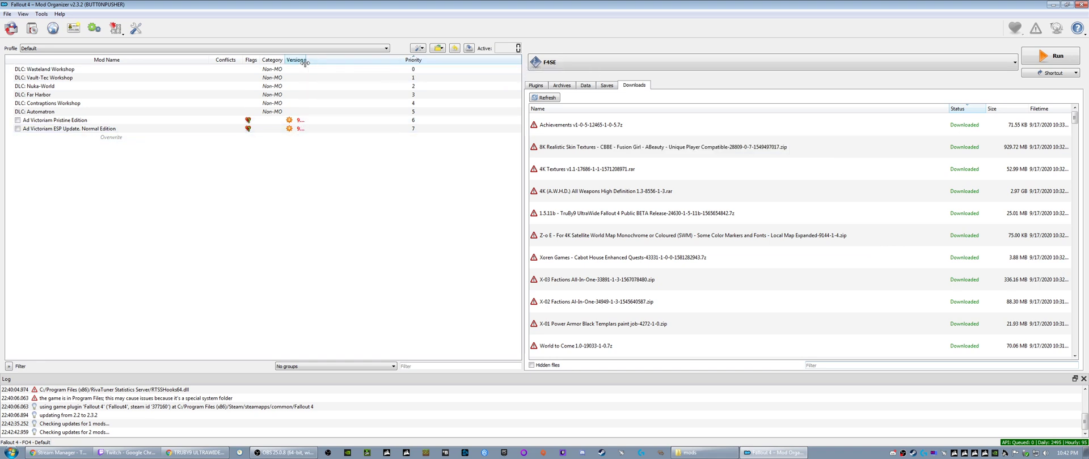
- Widen the mod list's columns so that the mods' full version values fit
drag(307, 60, 250, 62)
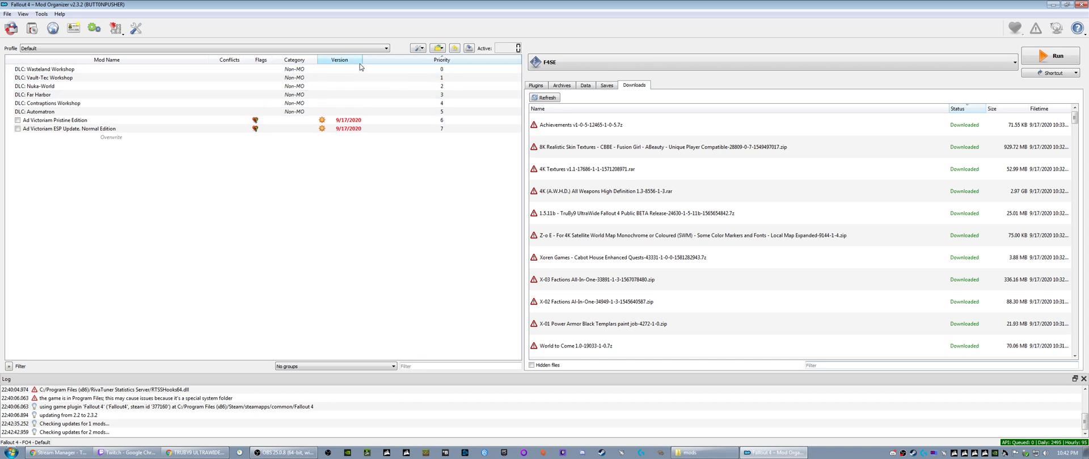
drag(362, 62, 259, 62)
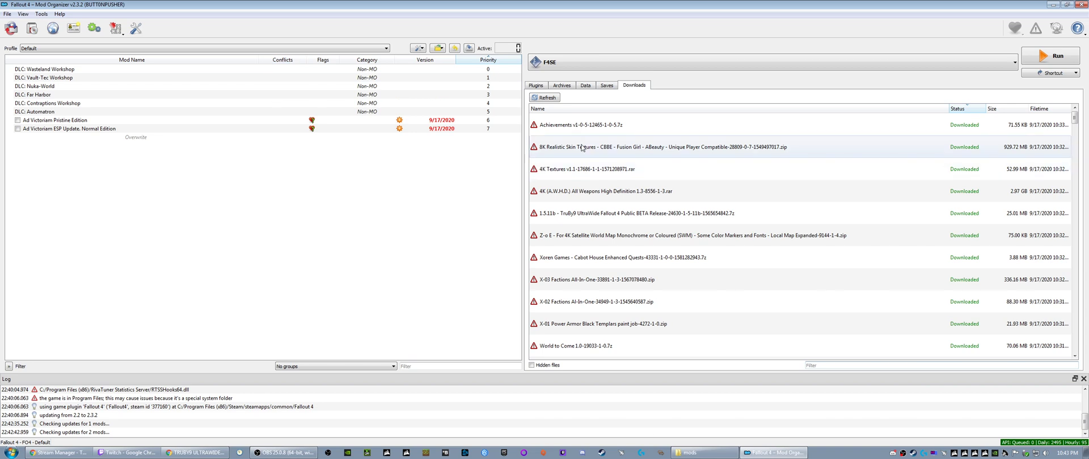
- Install the Achievements v1-0-5 archive under the suggested name Achievements
right_click(567, 126)
click(595, 135)
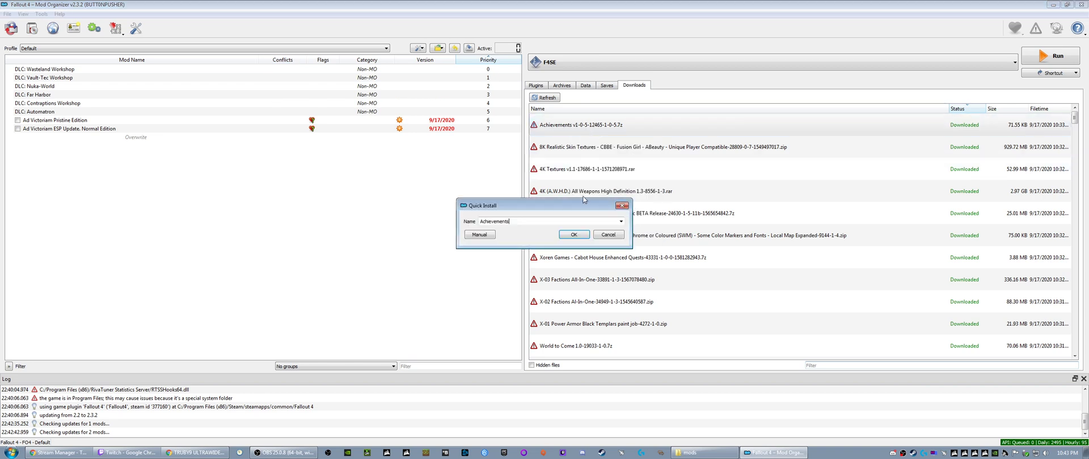
click(576, 234)
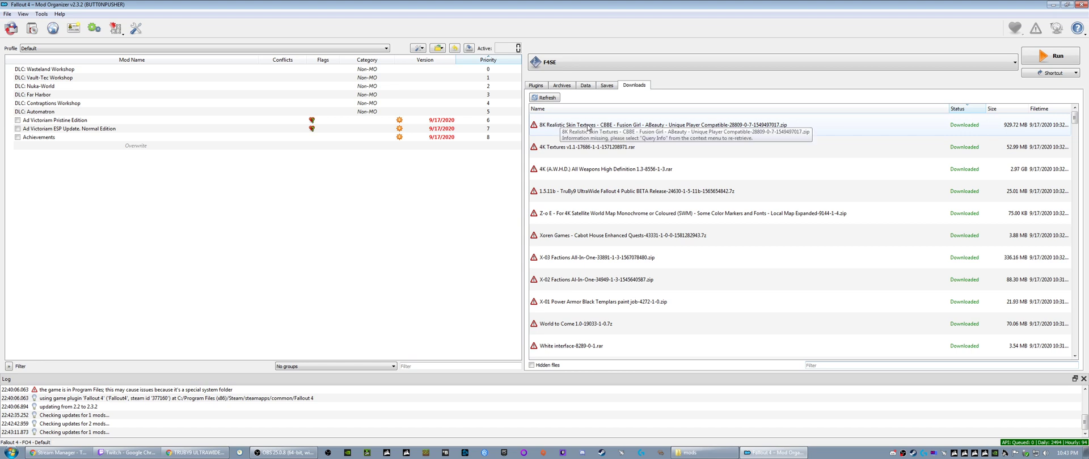
- Install the 8K Realistic Skin Textures archive, keeping the preselected texture variant and the required materials and textures
click(588, 127)
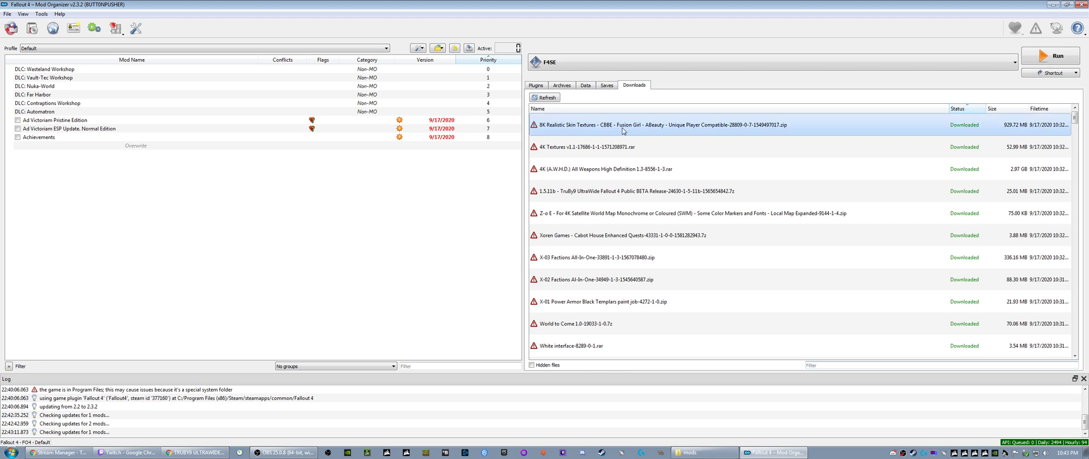
right_click(569, 127)
click(587, 135)
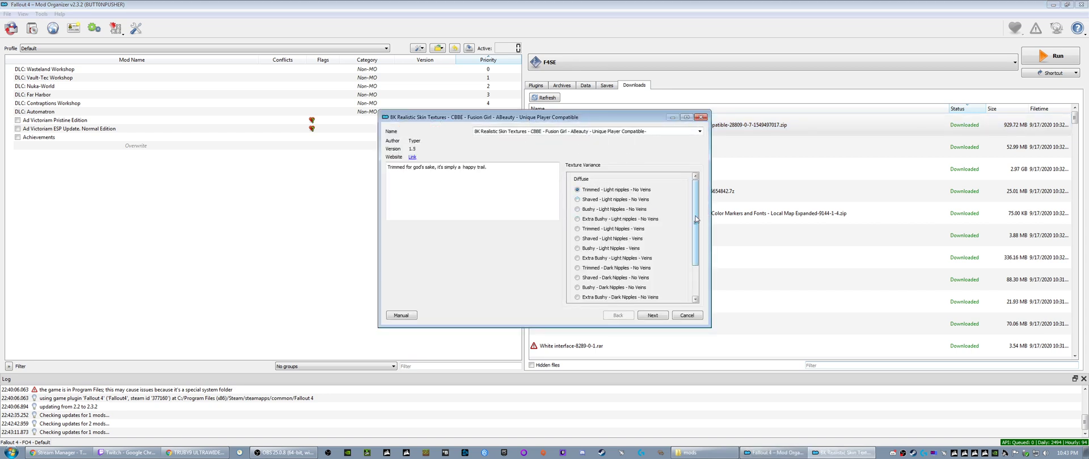
mouse_move(696, 220)
mouse_down()
mouse_move(702, 256)
mouse_move(703, 213)
mouse_up()
click(651, 318)
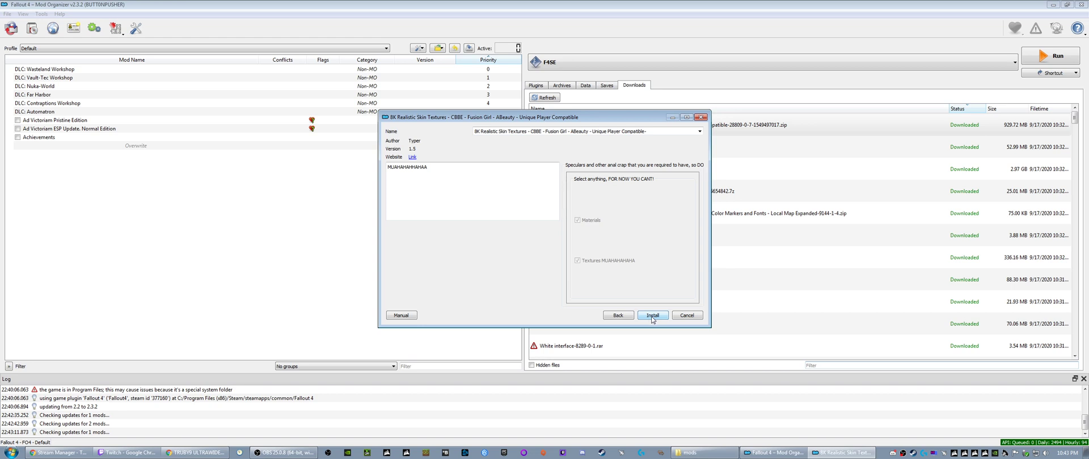
click(652, 316)
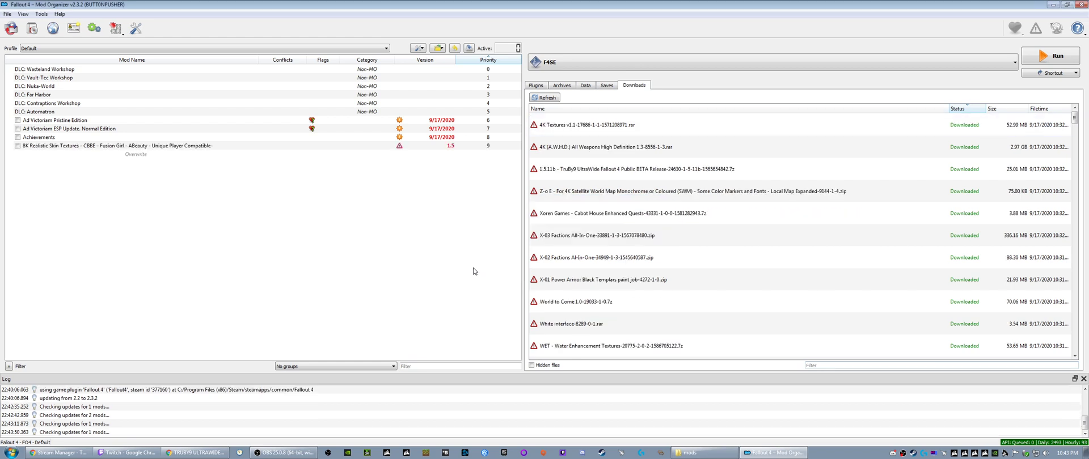
right_click(559, 128)
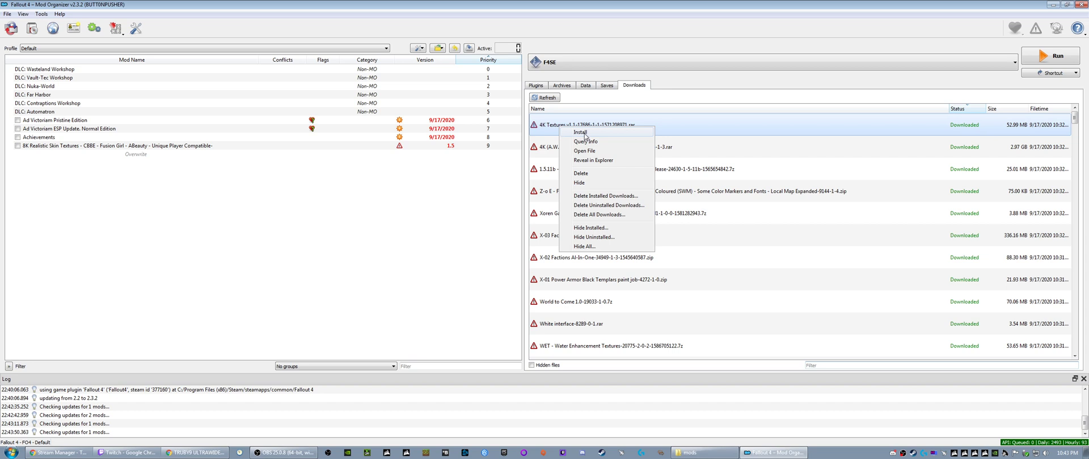
click(584, 133)
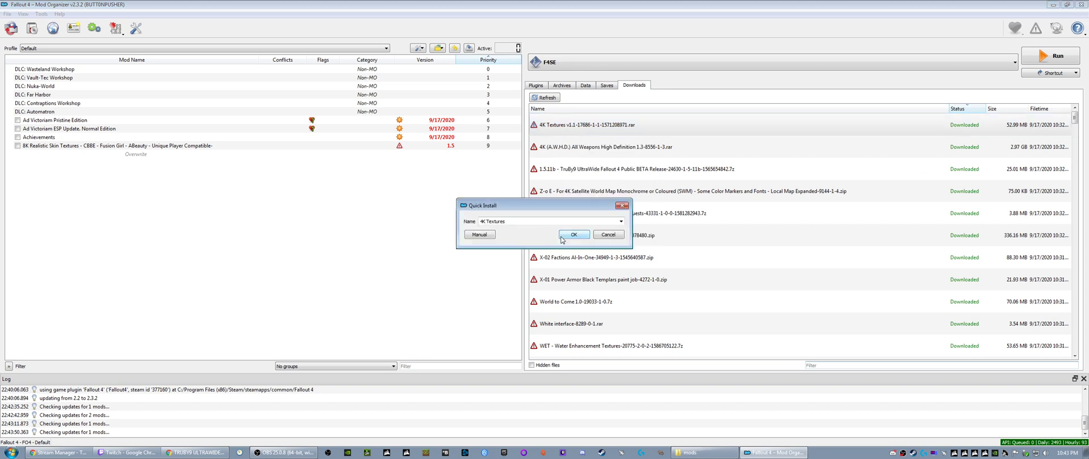
click(620, 221)
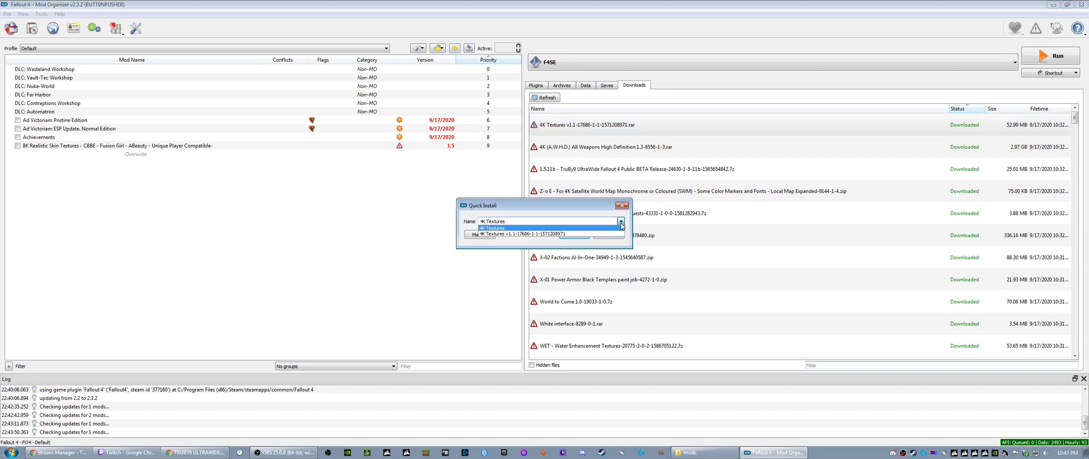
click(543, 228)
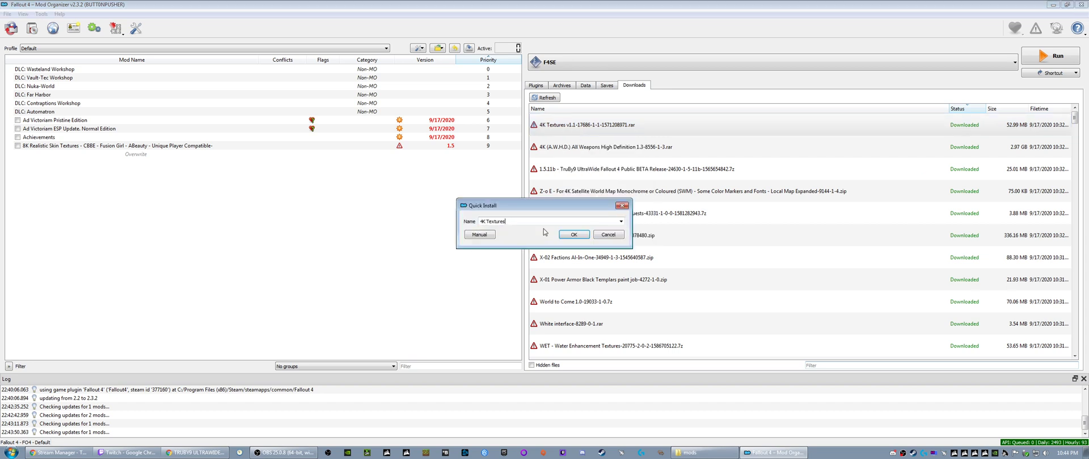
click(622, 205)
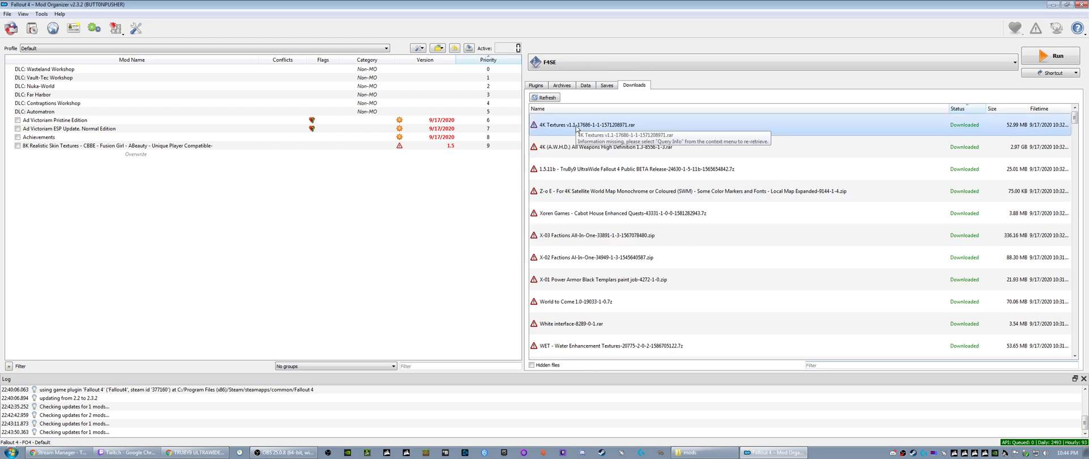
- Try to open the 4K Textures v1.1 archive directly from the downloads list
right_click(576, 128)
click(606, 153)
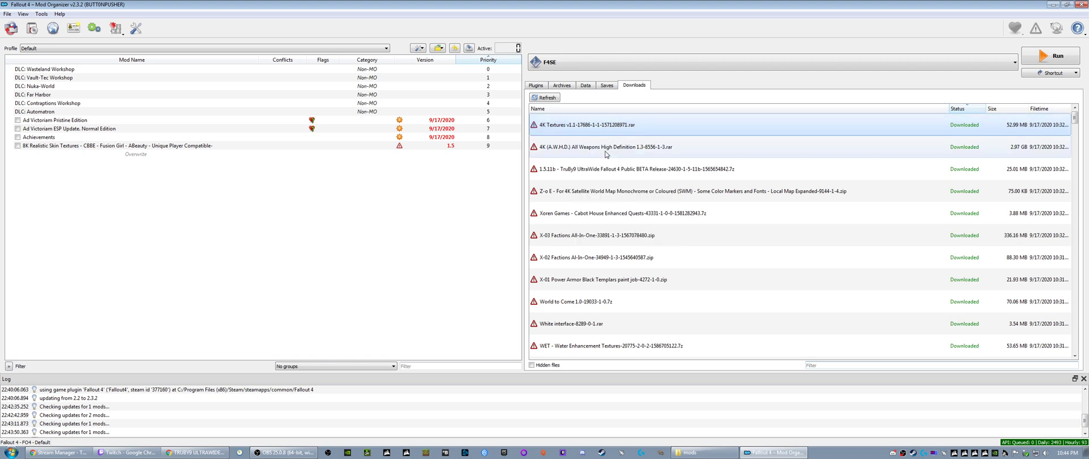
double_click(568, 127)
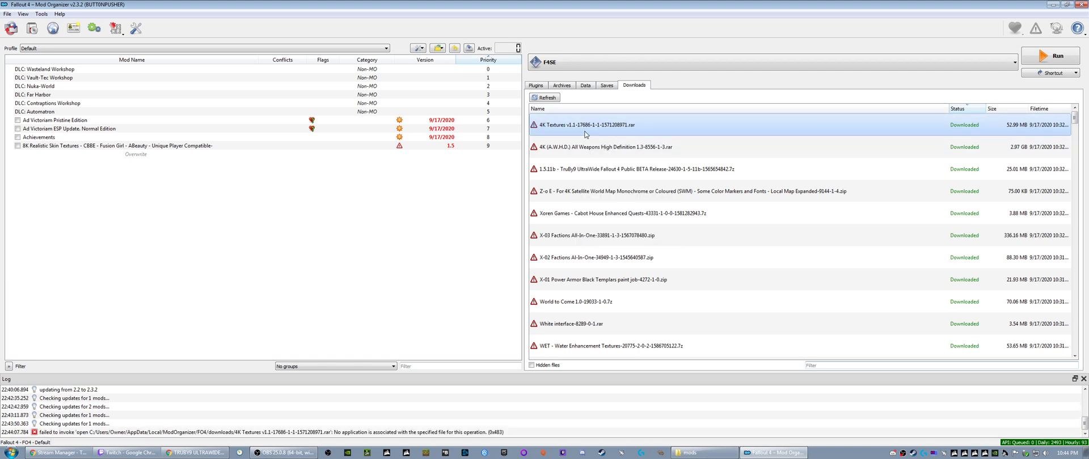
- Reveal the 4K Textures v1.1 archive in Explorer and open it in 7-Zip
right_click(568, 127)
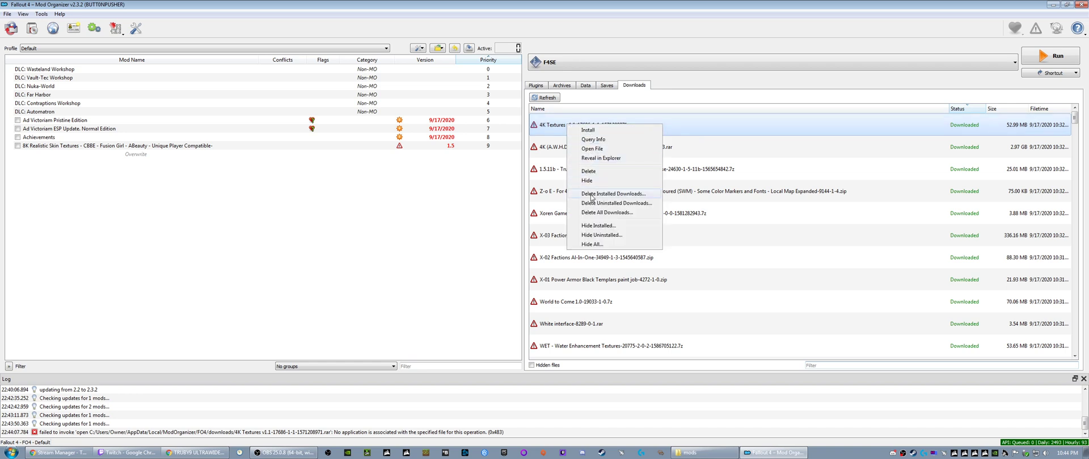
click(596, 159)
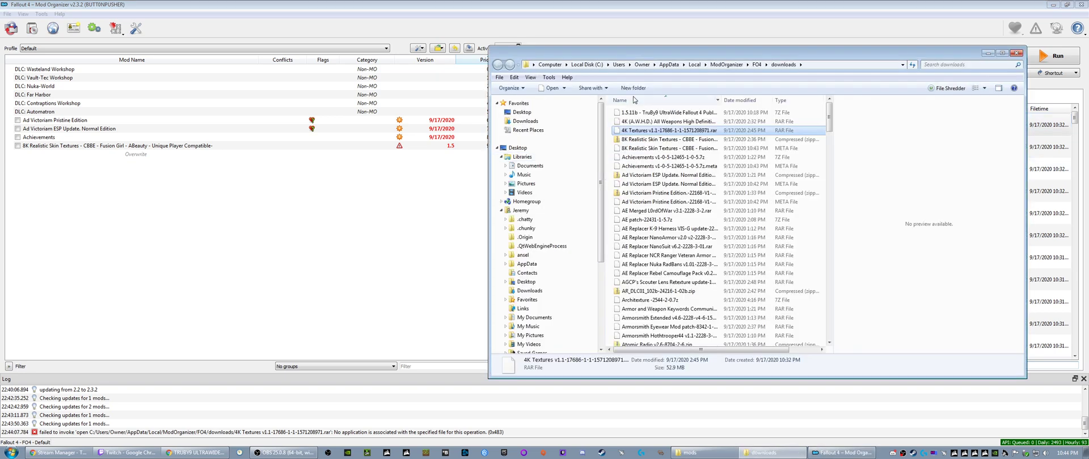
drag(556, 54, 188, 43)
right_click(220, 118)
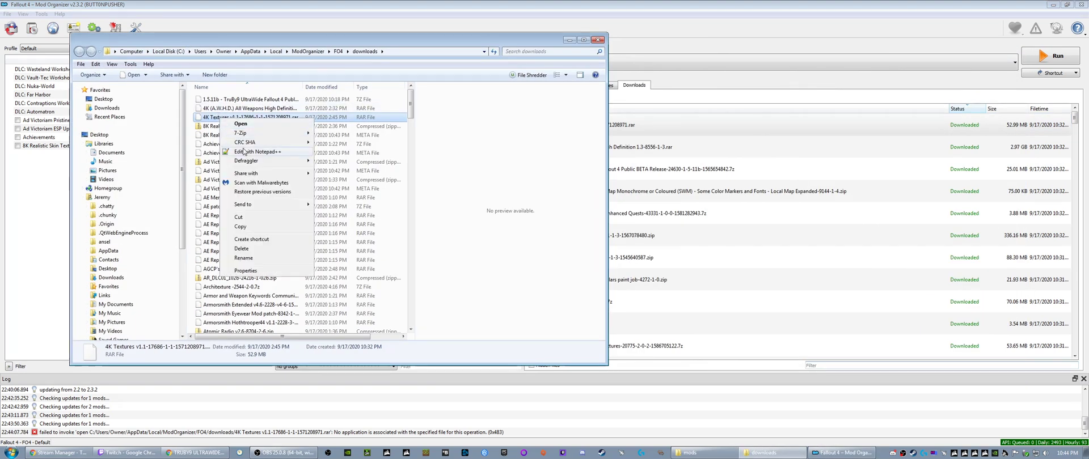
mouse_move(245, 136)
click(341, 132)
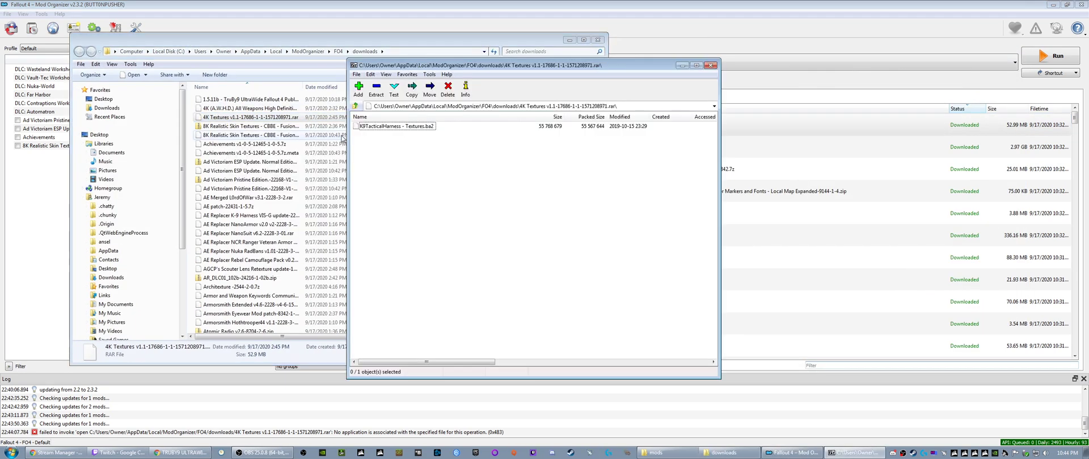
- Examine the file inside the 4K Textures archive, close 7-Zip and minimize the downloads folder window
click(377, 126)
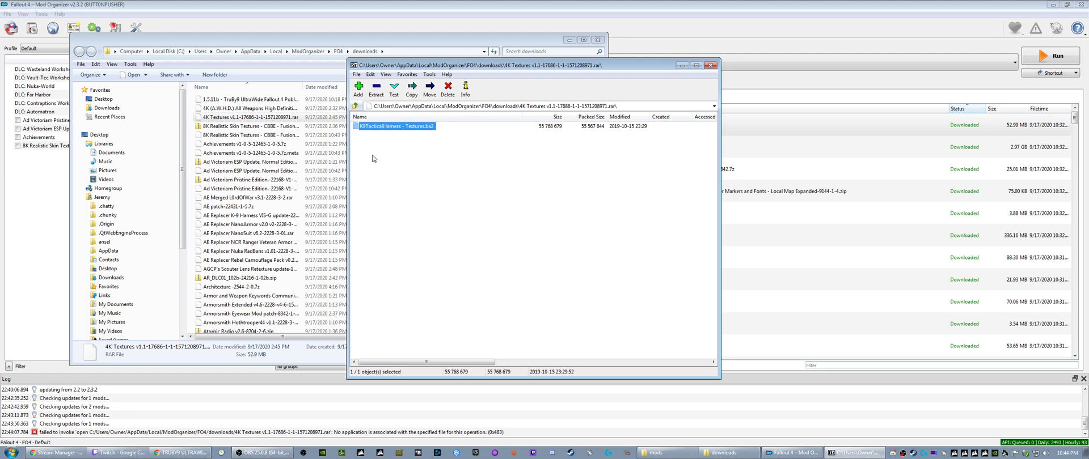
click(408, 149)
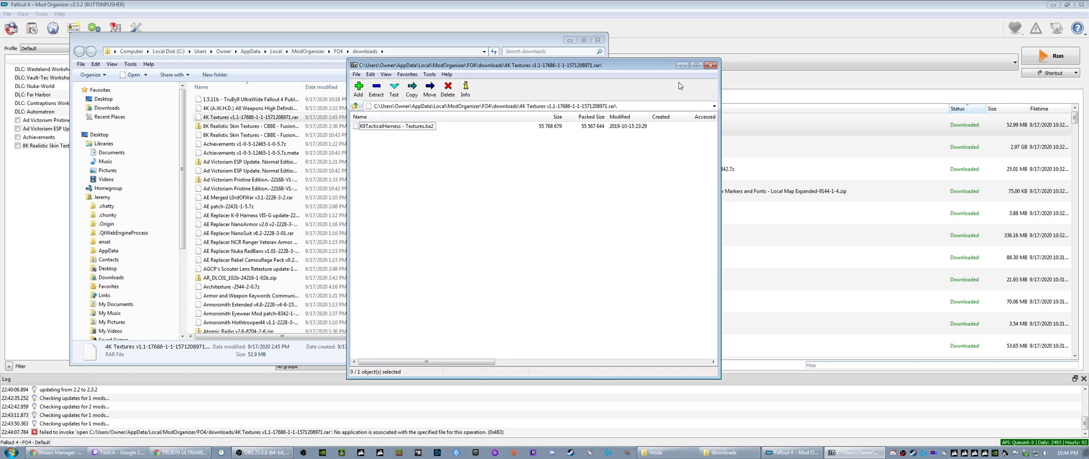
click(711, 66)
click(570, 40)
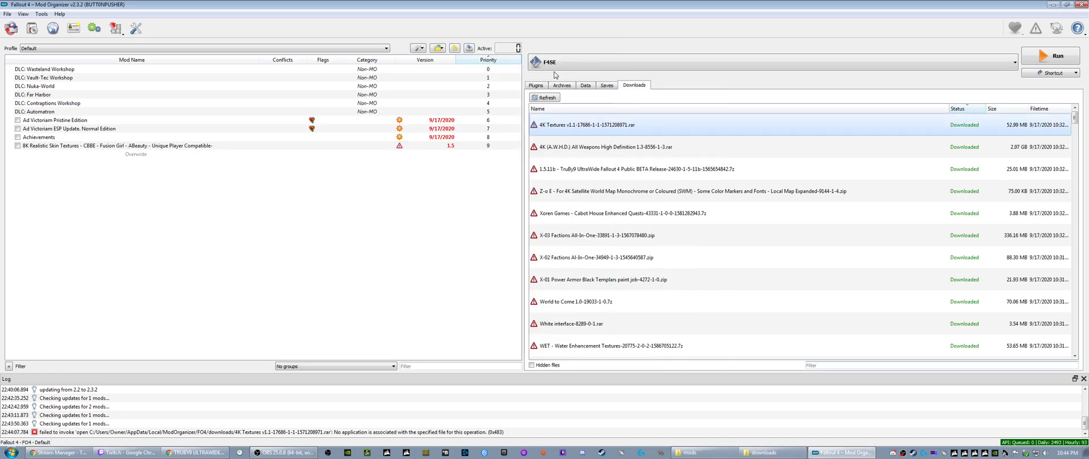
right_click(569, 132)
click(587, 139)
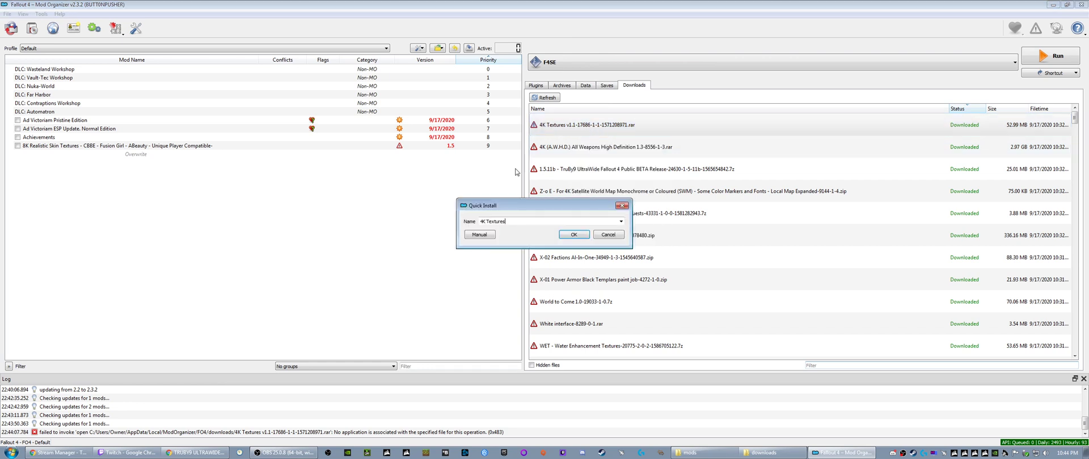
click(622, 206)
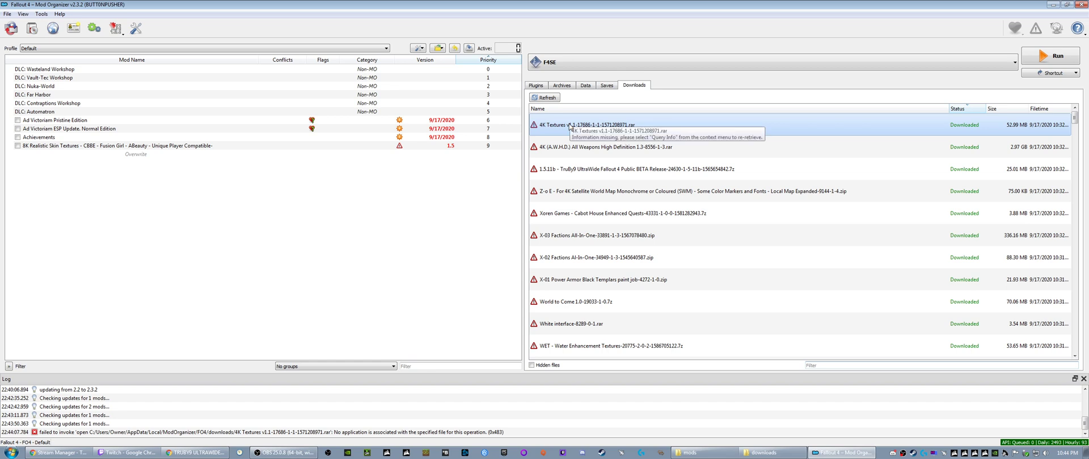
- Bring back the downloads folder in Explorer, view the 4K Textures archive in Notepad++ and close the file
click(767, 452)
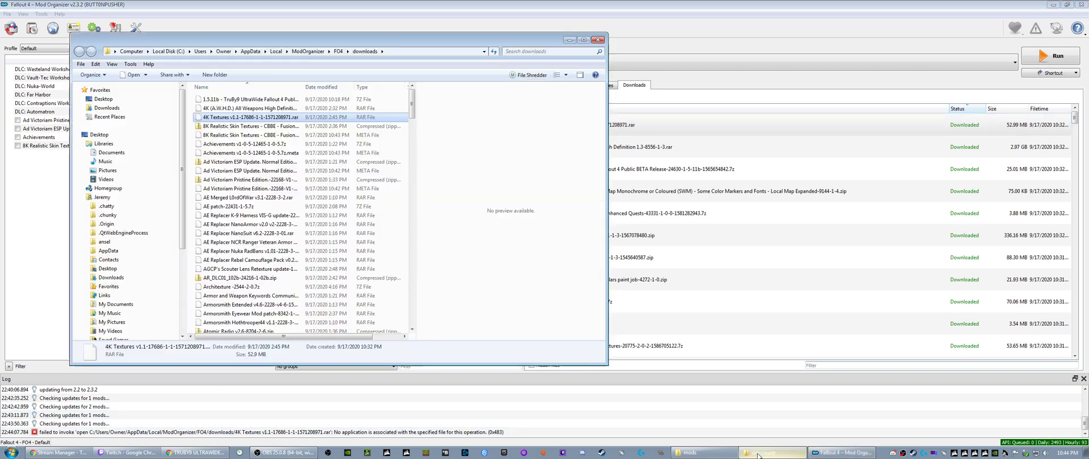
right_click(232, 119)
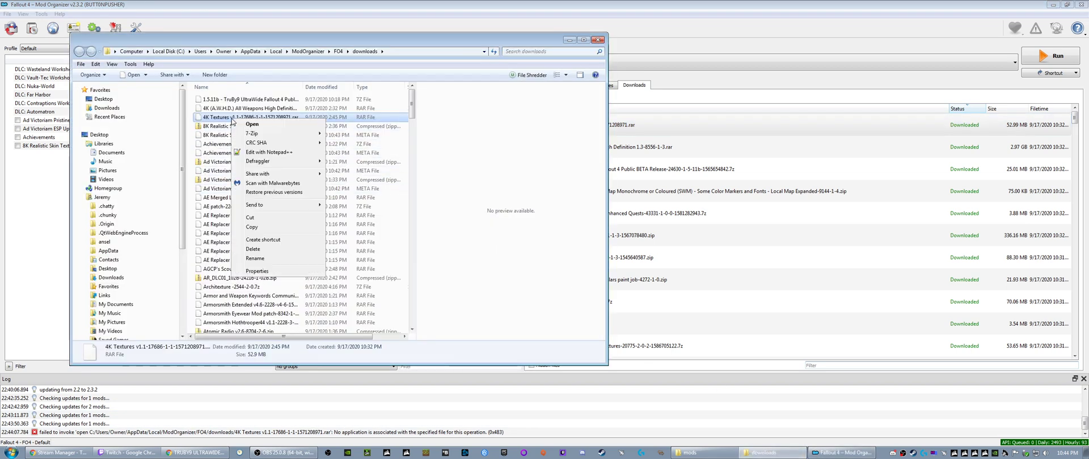
click(263, 153)
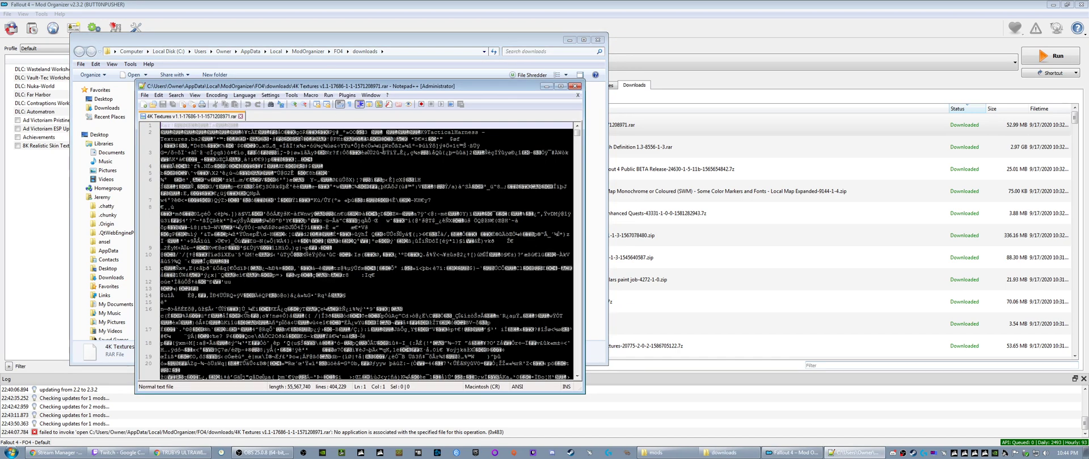
click(241, 116)
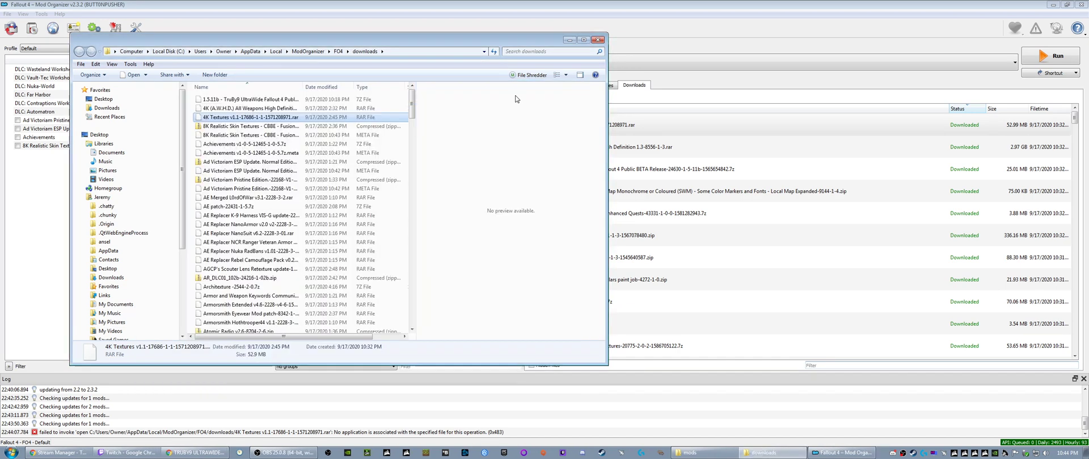
- Examine the contents of the 4K Textures v1.1 archive in 7-Zip, close it and minimize the downloads folder window
right_click(250, 118)
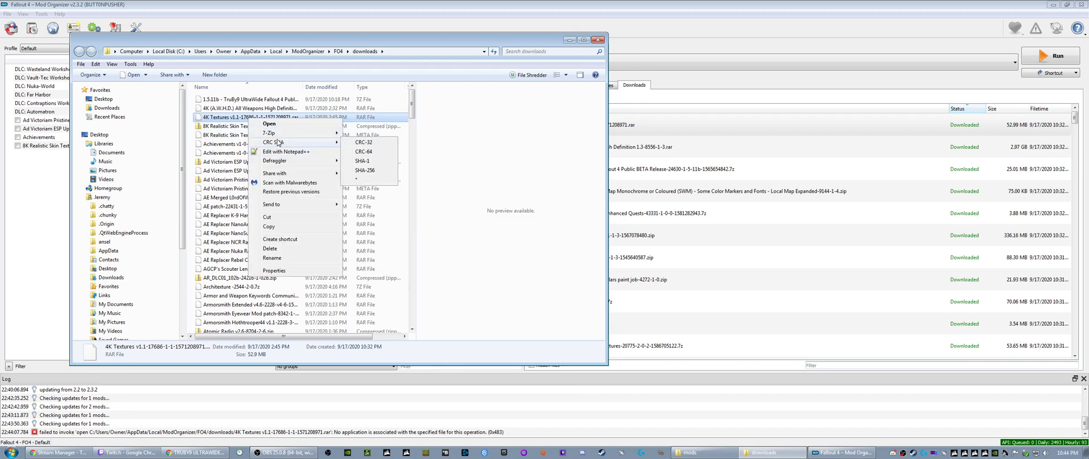
mouse_move(306, 133)
click(363, 133)
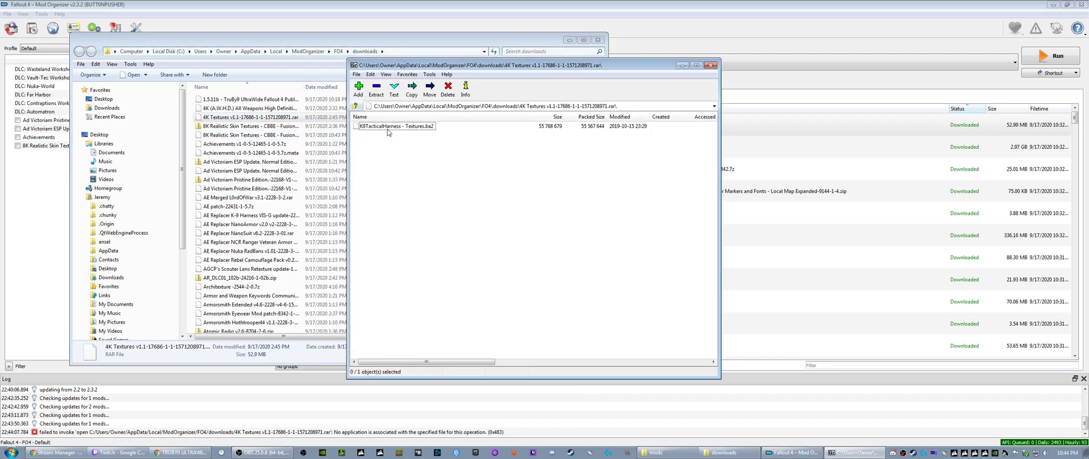
click(711, 65)
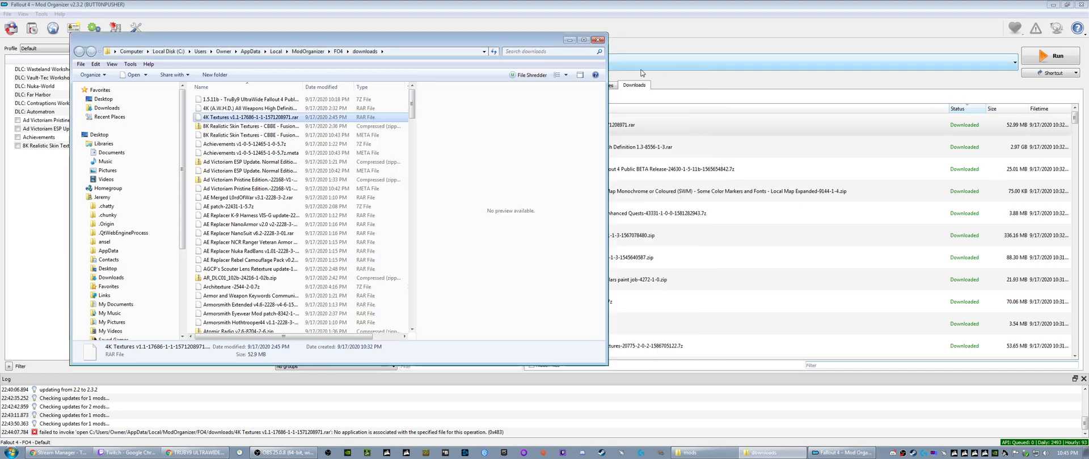
click(569, 40)
- Install the 4K Textures v1.1 archive under the name K9TacticalHarness-4K Textures
right_click(578, 131)
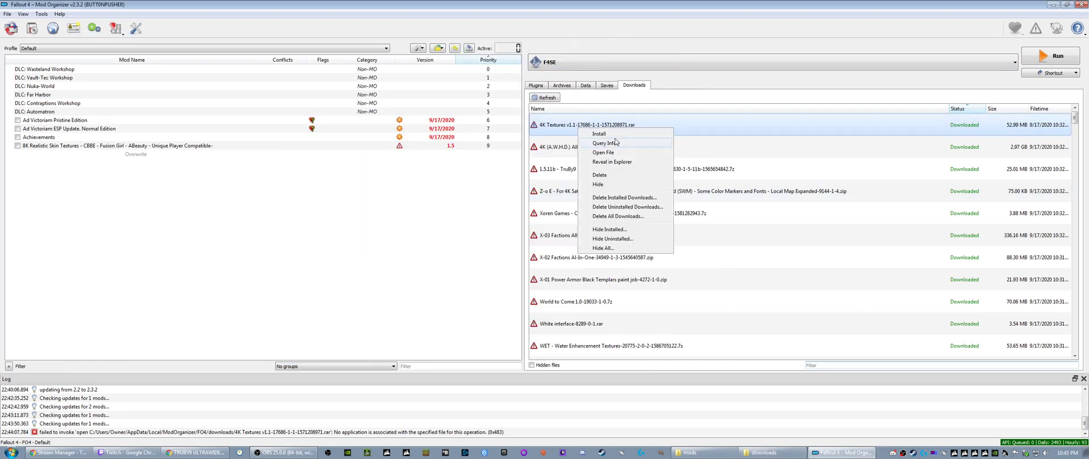
click(601, 142)
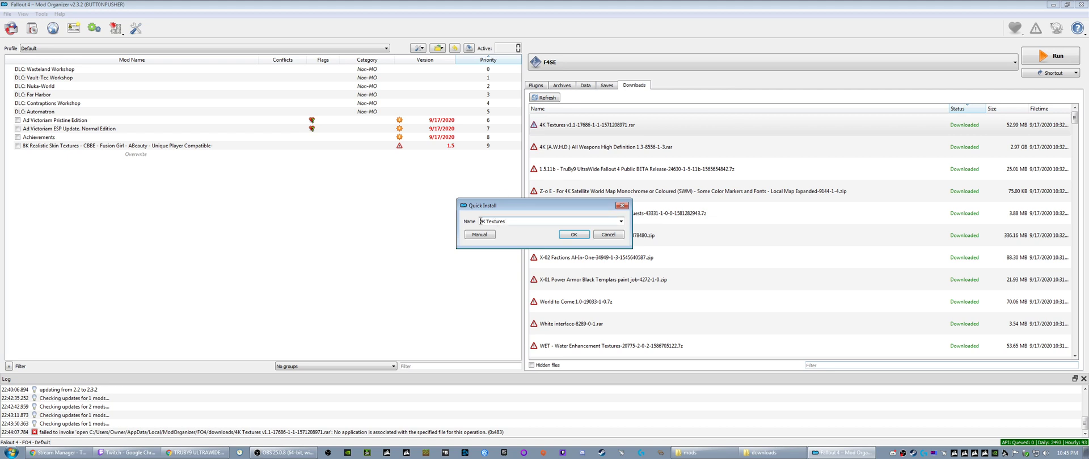
text(K9TacticalHarness-)
click(570, 234)
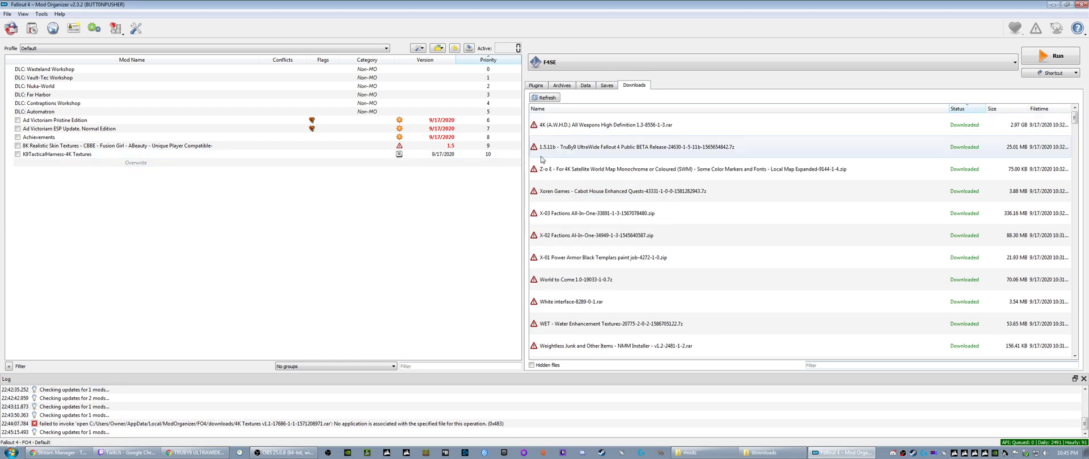
- Install the 4K (A.W.H.D.) All Weapons High Definition 1.3 archive under its suggested name
right_click(569, 133)
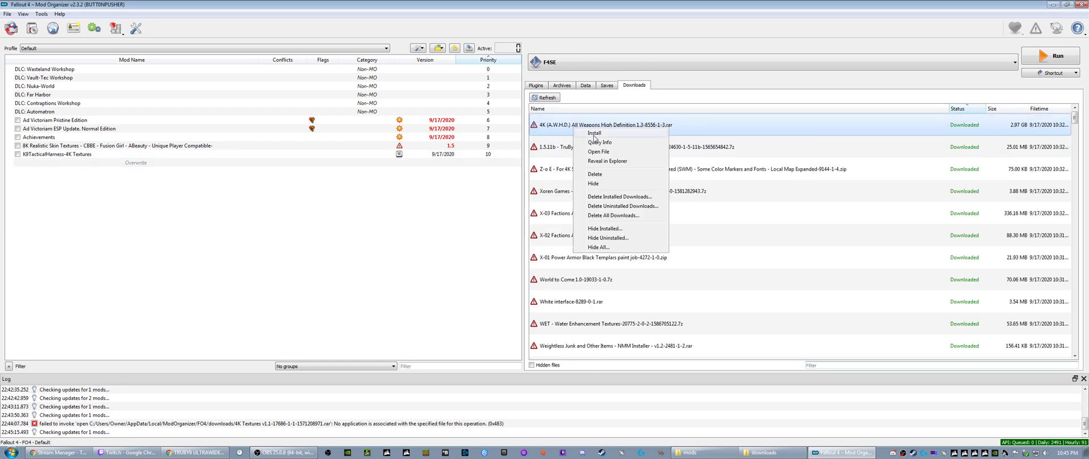
click(594, 135)
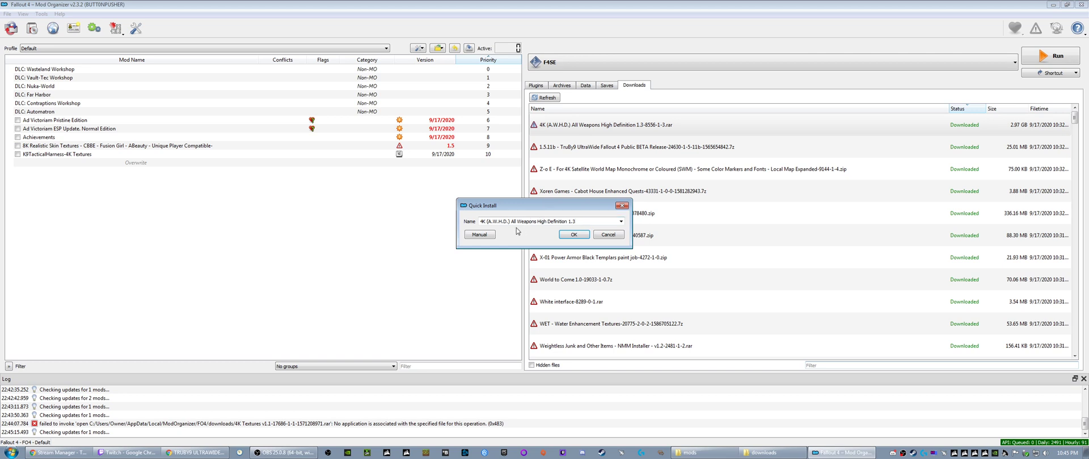
click(484, 221)
click(574, 234)
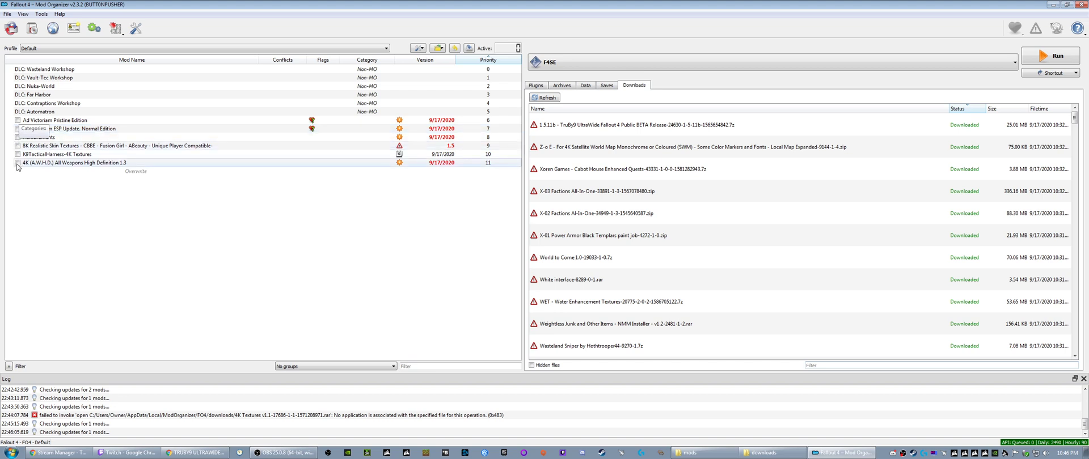
- Start installing the TruBy9 UltraWide Fallout 4 archive, agree to its EULA and continue past the prerequisite check
right_click(570, 127)
click(589, 131)
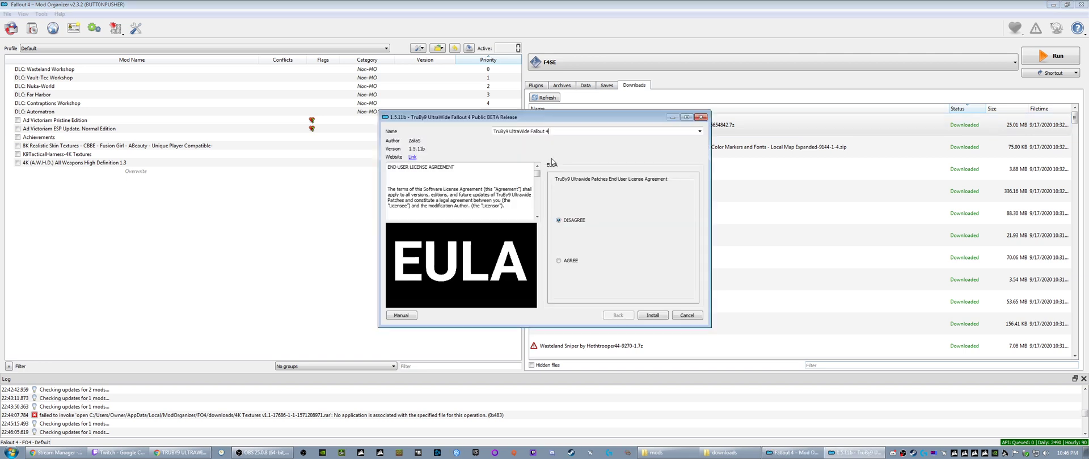
click(558, 261)
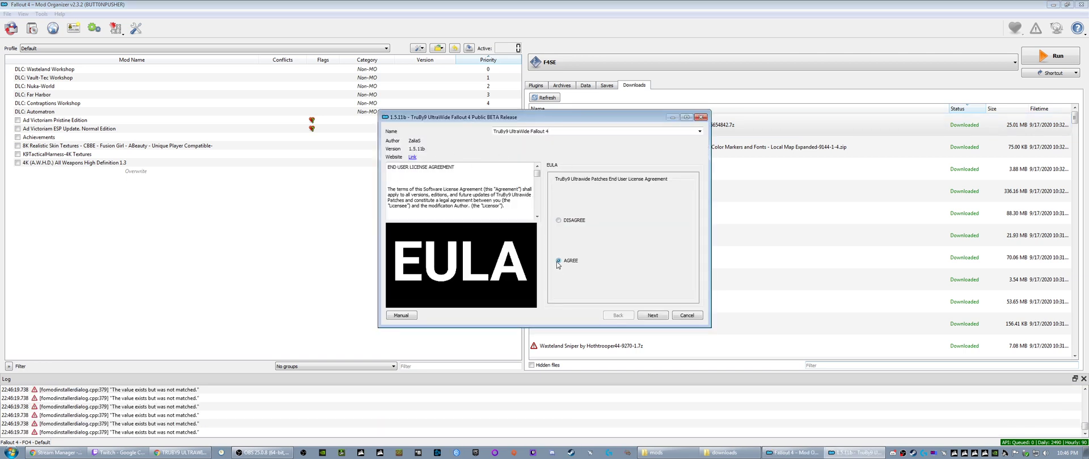
click(653, 316)
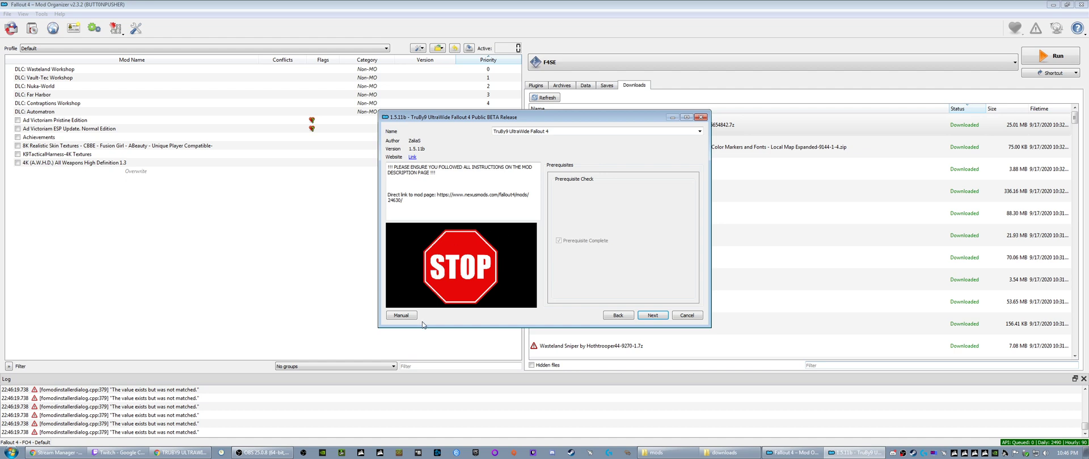
click(653, 316)
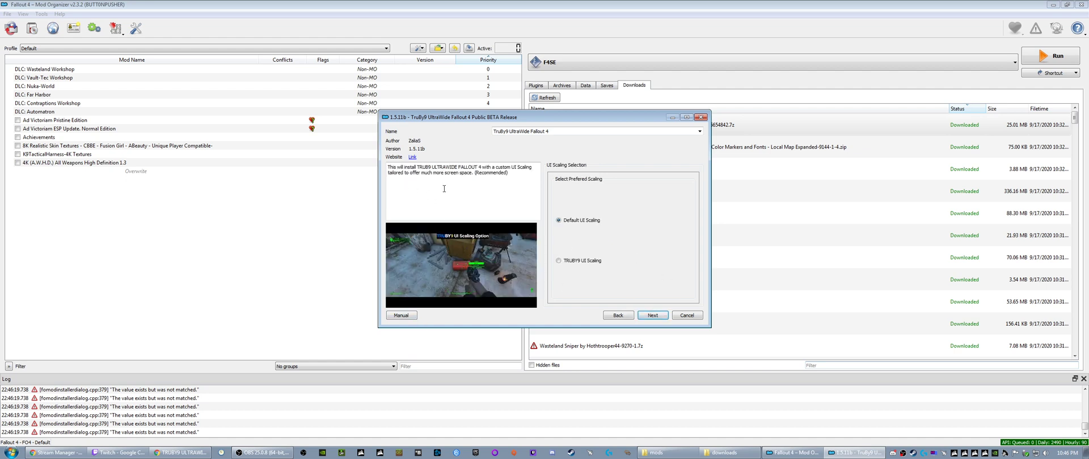
- Choose Default UI Scaling and the optional LooksMenu patch, and install TruBy9 UltraWide Fallout 4
click(558, 262)
click(558, 221)
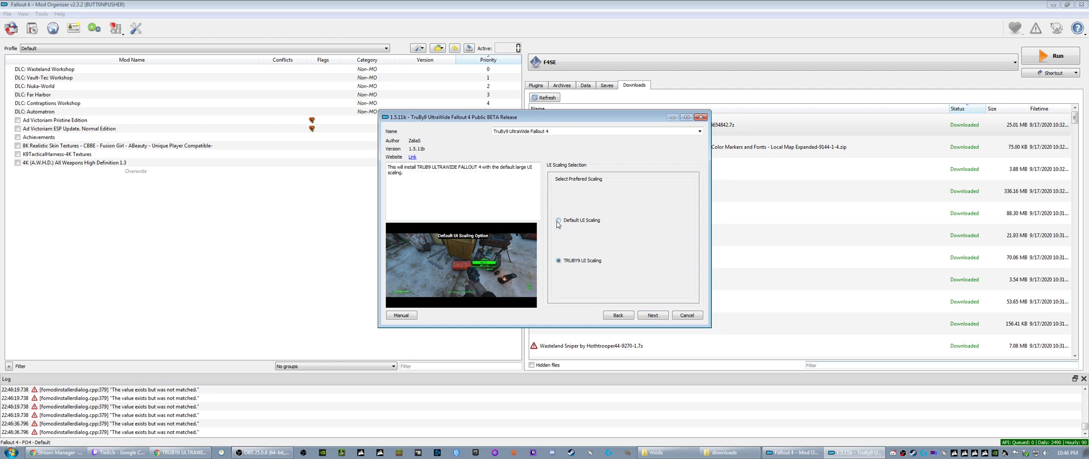
click(651, 316)
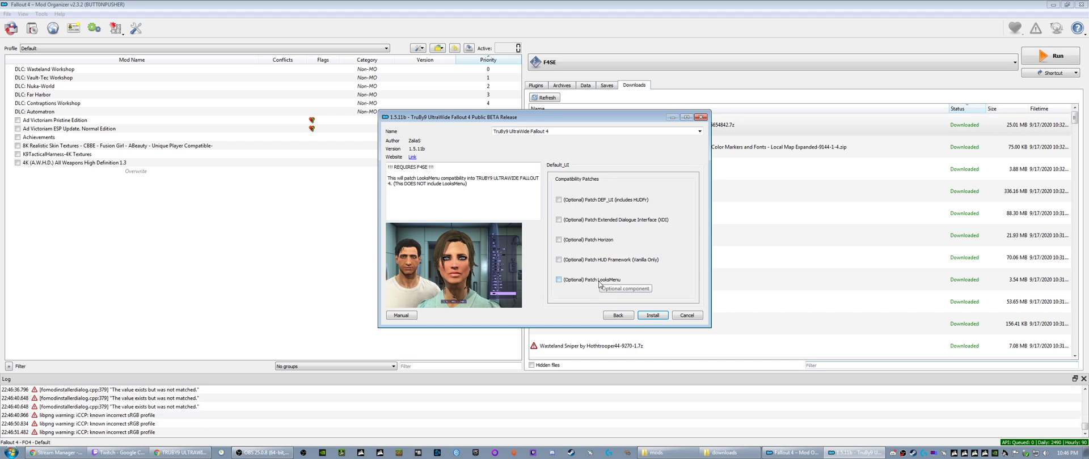
click(558, 280)
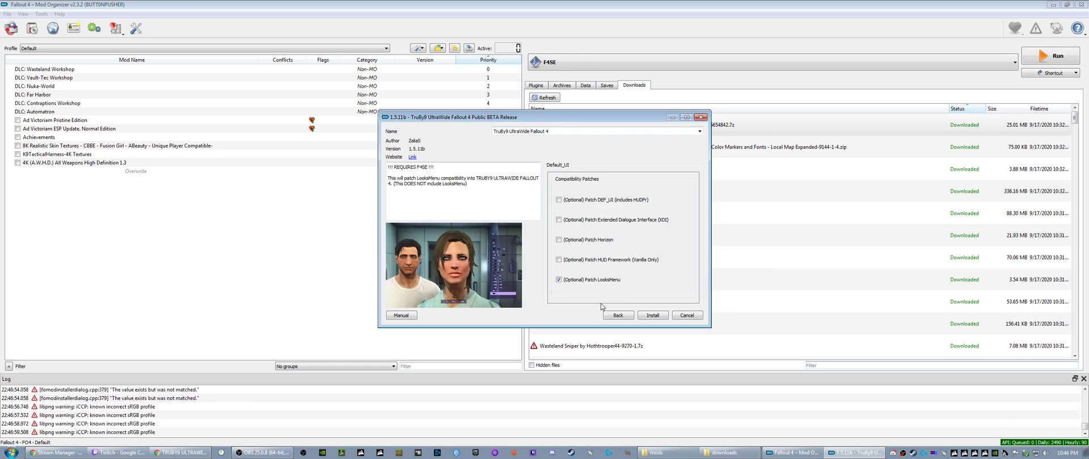
click(651, 316)
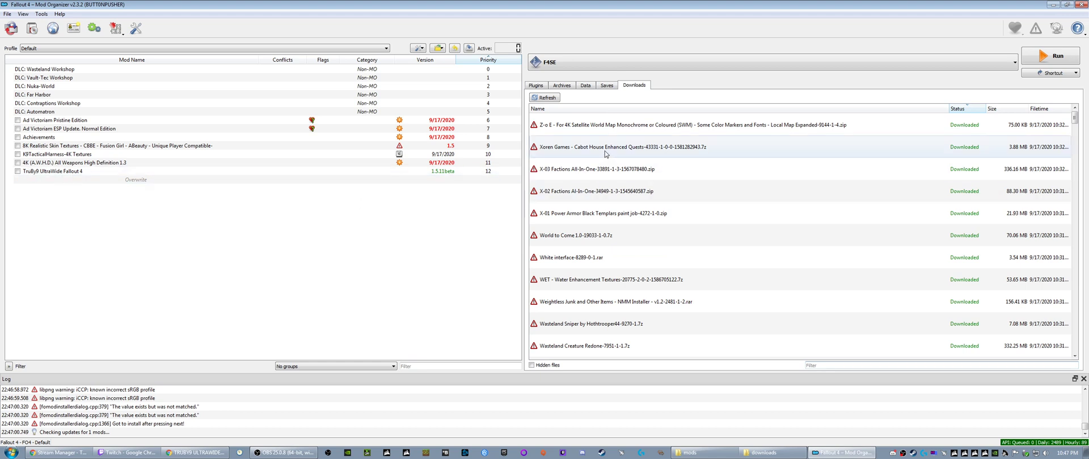
- Install the Z-o E For 4K Satellite World Map archive with Local Map Expanded under its suggested name
click(580, 125)
right_click(580, 125)
click(594, 130)
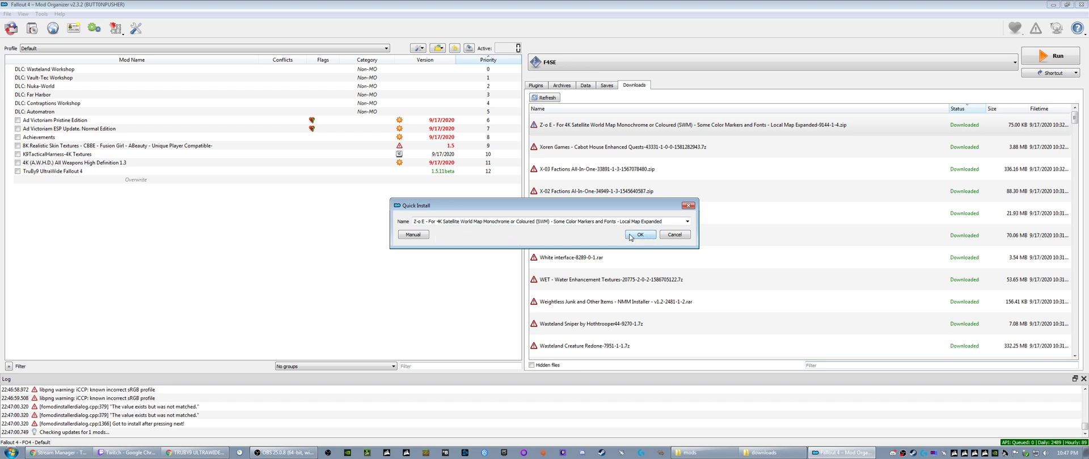
click(630, 235)
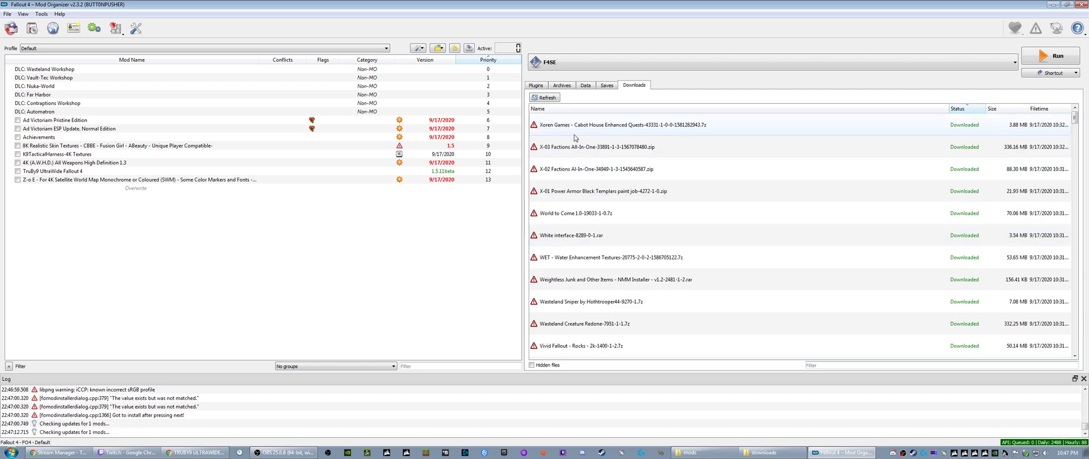
- Install Xoren Games - Cabot House Enhanced Quests with the ESP option "Option 1 - Default"
right_click(569, 129)
click(583, 135)
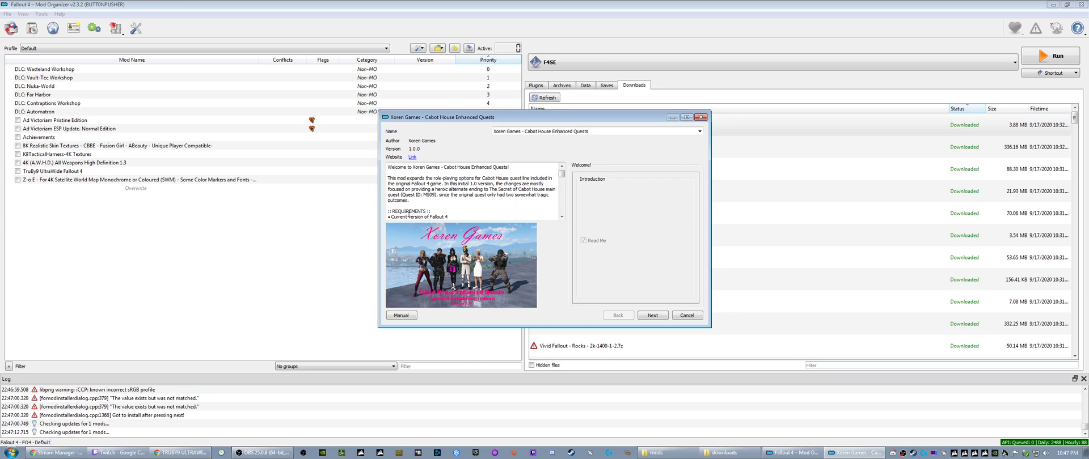
click(652, 315)
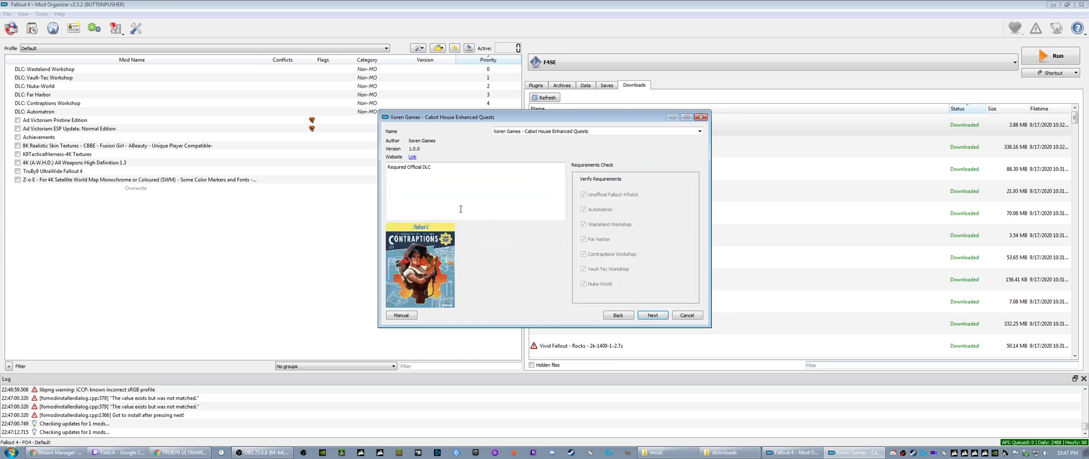
mouse_move(587, 196)
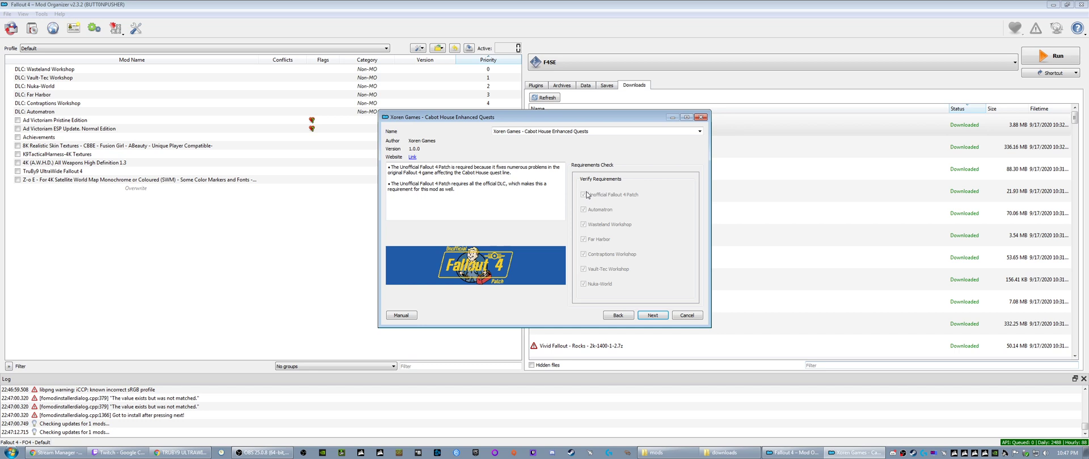
click(651, 315)
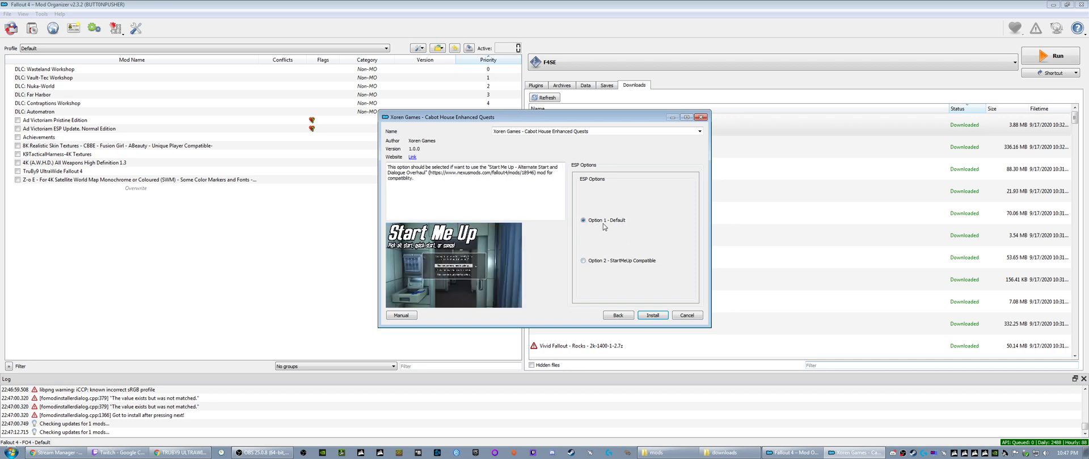
click(654, 314)
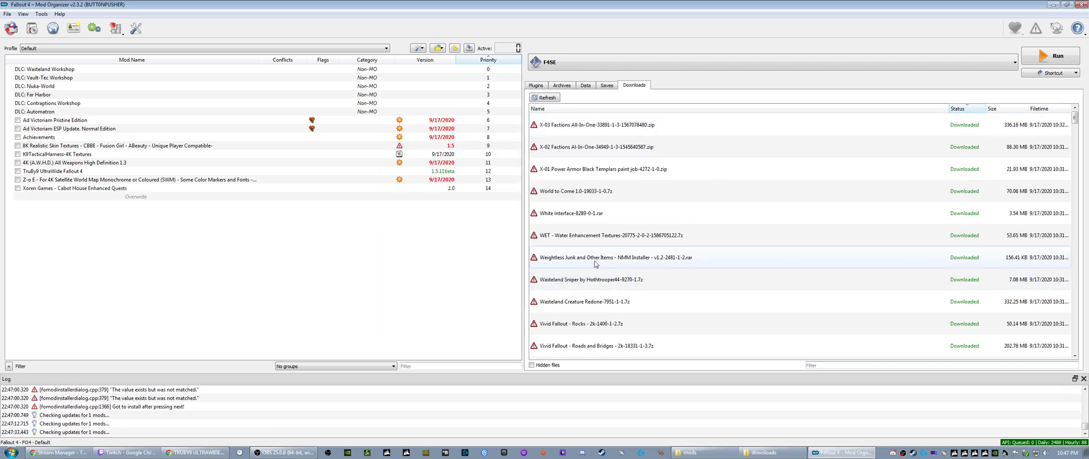
- Install the X-03 Factions All-In-One and X-02 Factions Al-In-One archives under their suggested names
right_click(564, 126)
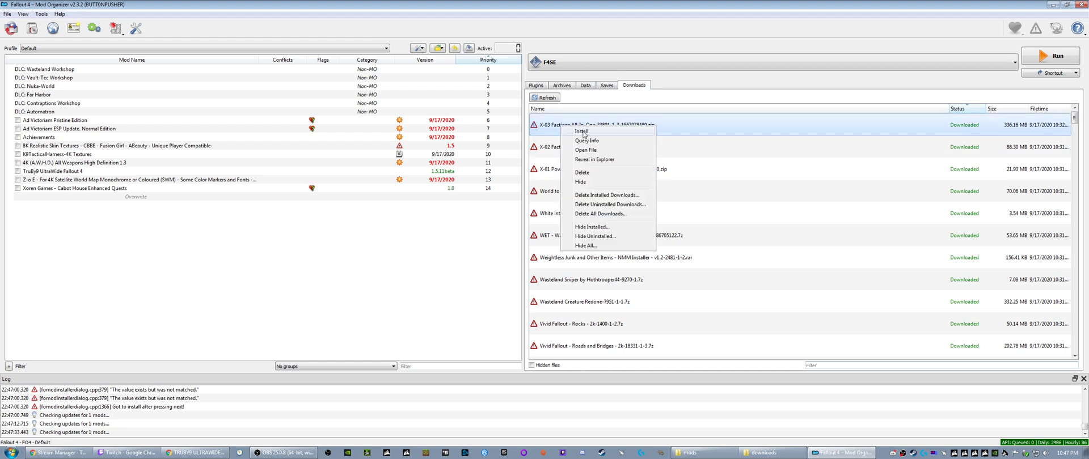
click(584, 135)
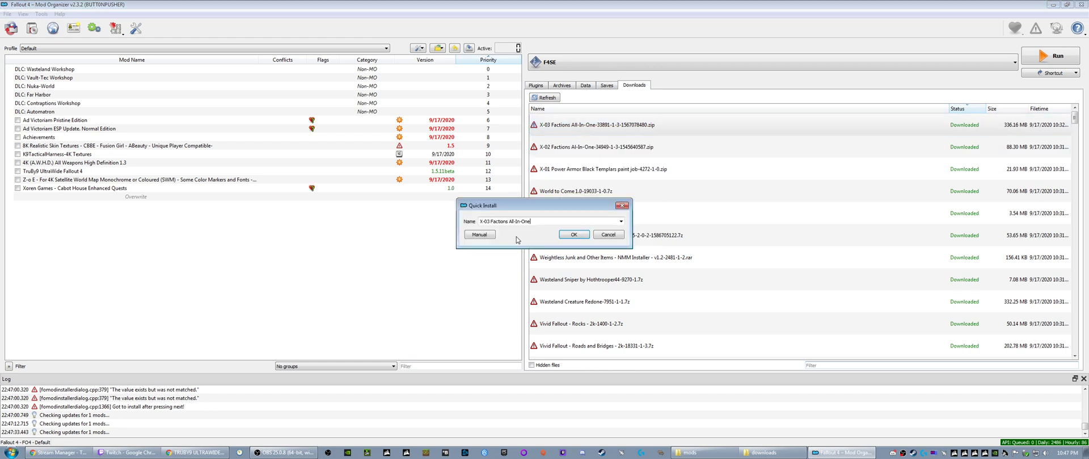
click(567, 237)
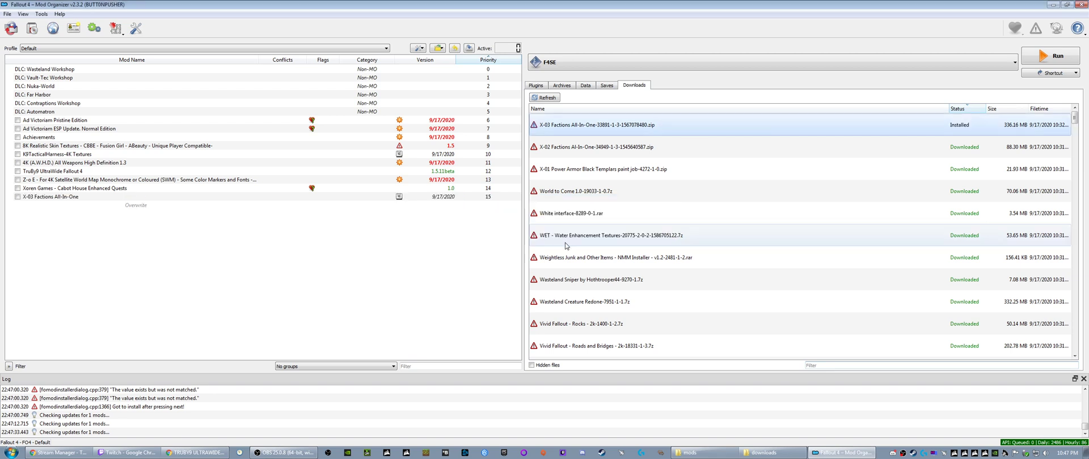
right_click(560, 125)
click(567, 131)
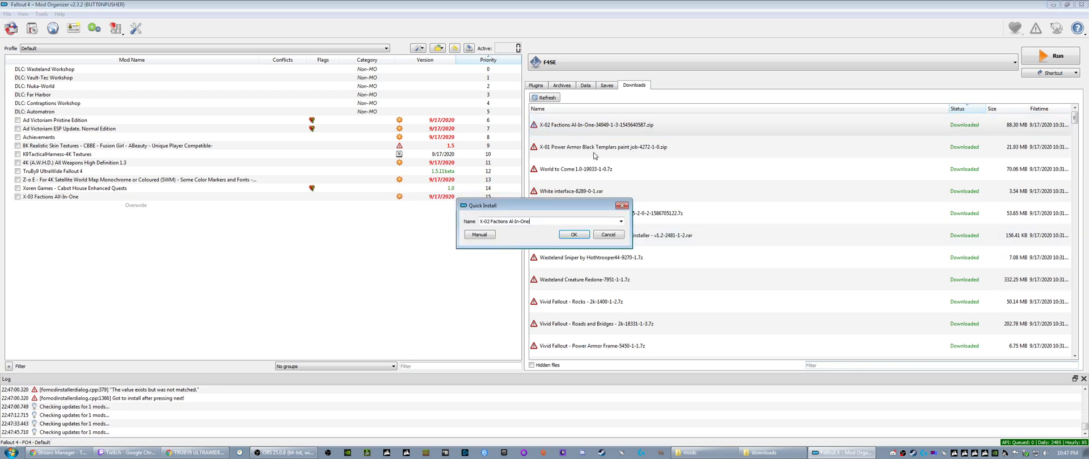
click(570, 235)
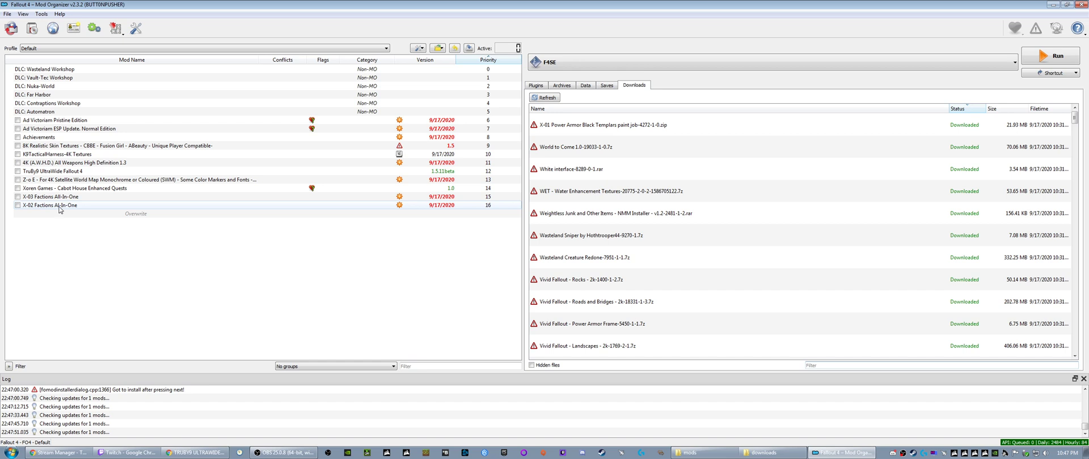
- Install the X-01 Power Armor Black Templars paint job archive under its suggested name
click(577, 129)
right_click(577, 128)
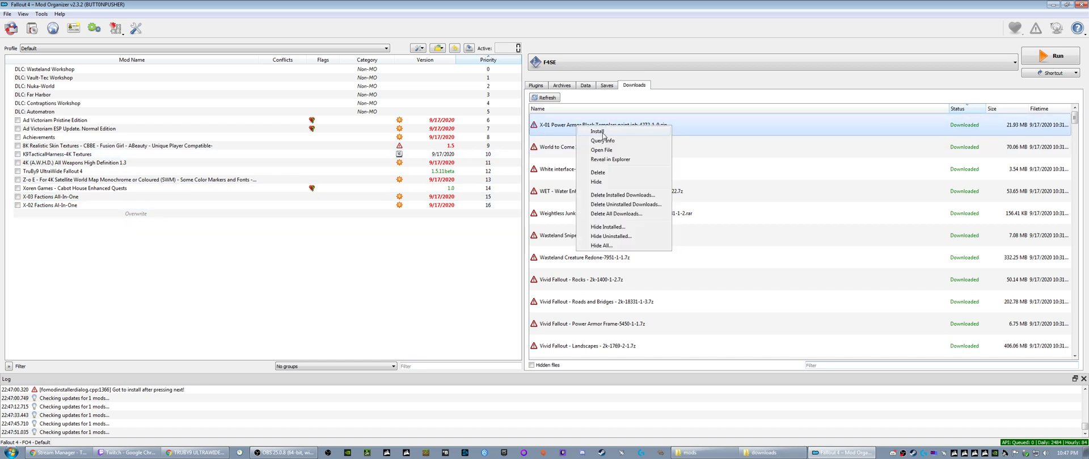
click(602, 134)
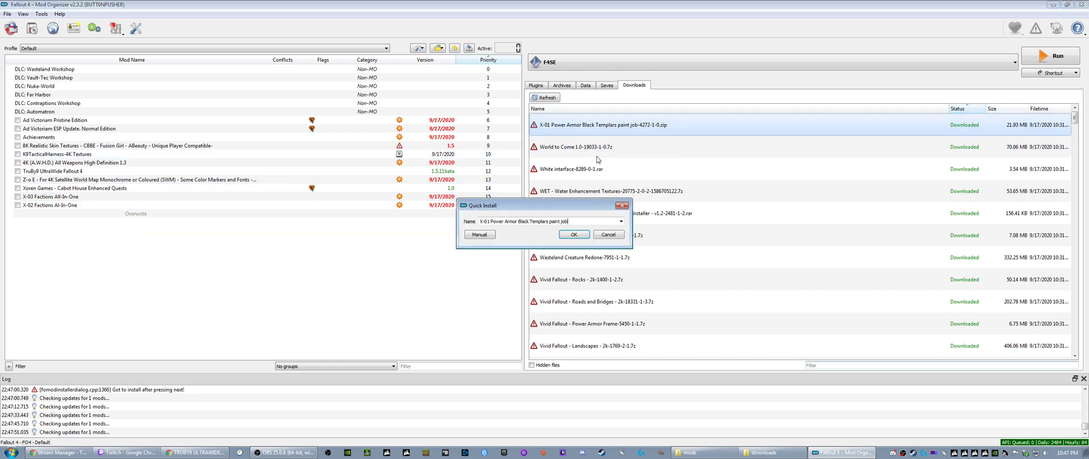
click(573, 235)
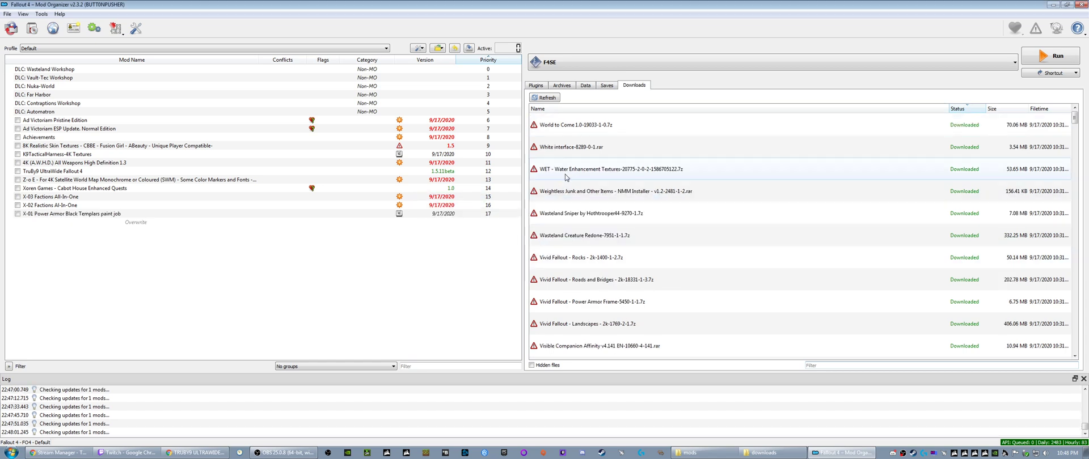
right_click(583, 126)
click(601, 134)
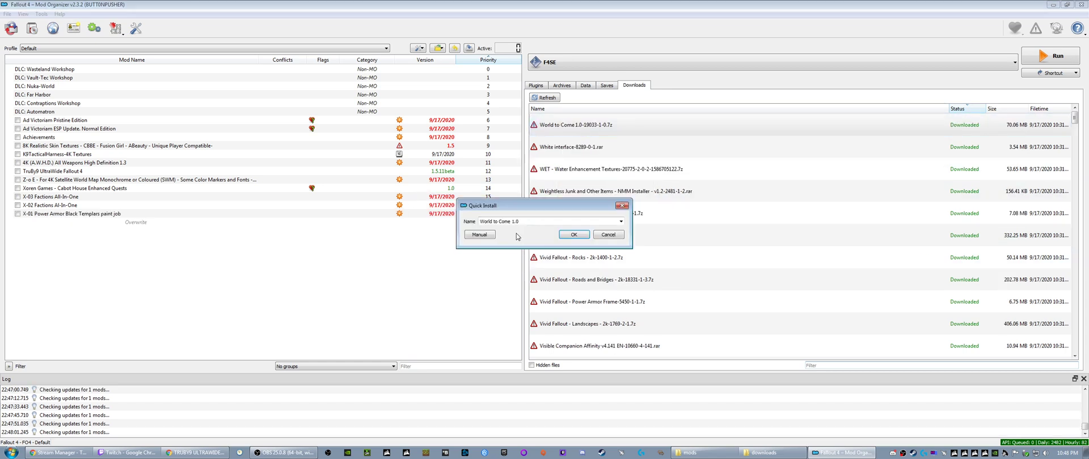
click(604, 235)
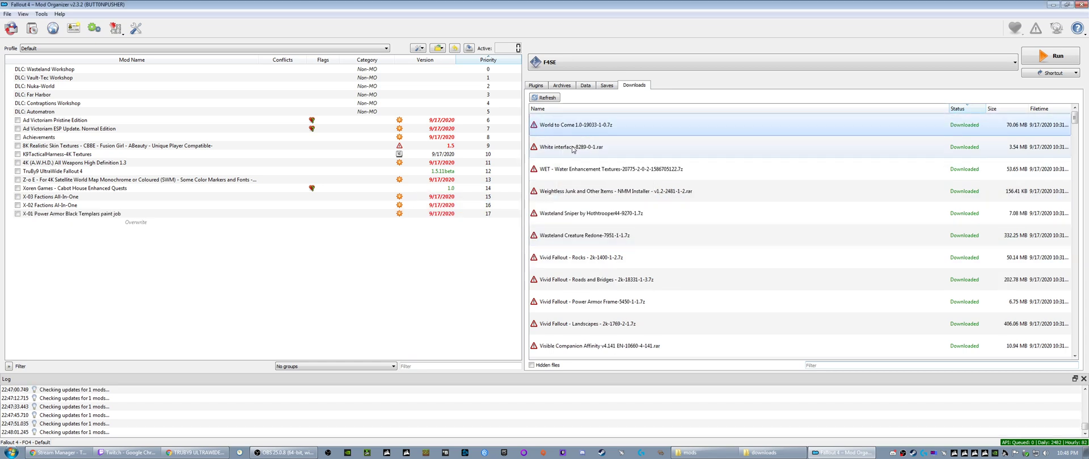
- Examine the Data folder inside the World to Come 1.0 archive with 7-Zip, closing the archive when done
right_click(562, 127)
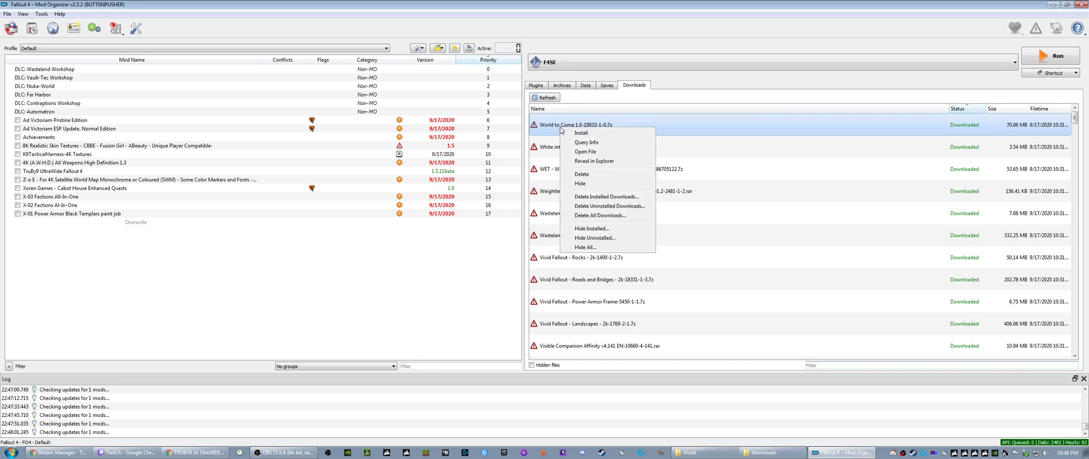
click(590, 161)
scroll(271, 285, down, 3)
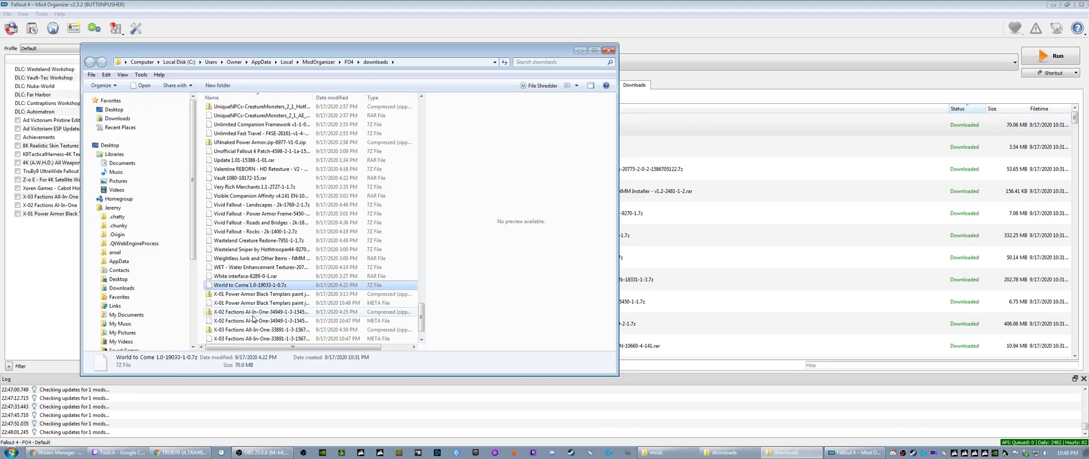
right_click(245, 259)
mouse_move(267, 286)
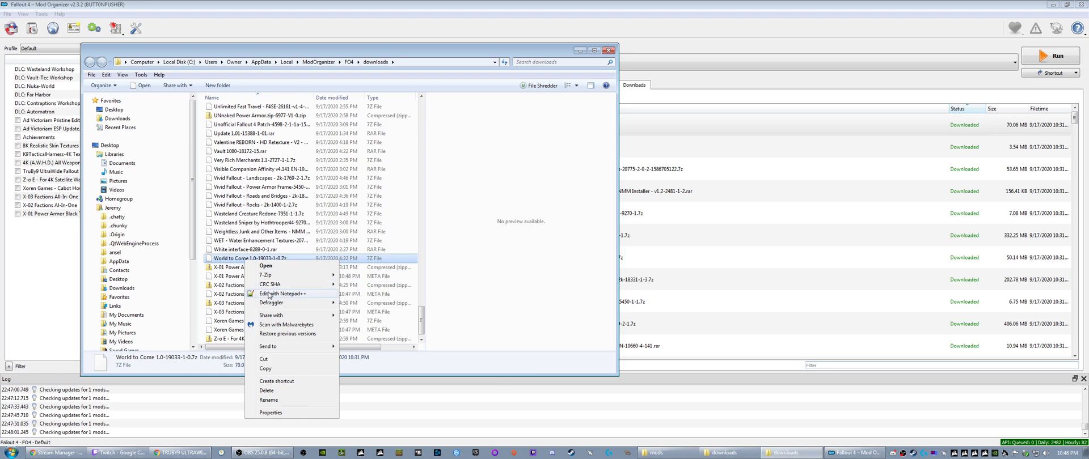
click(368, 277)
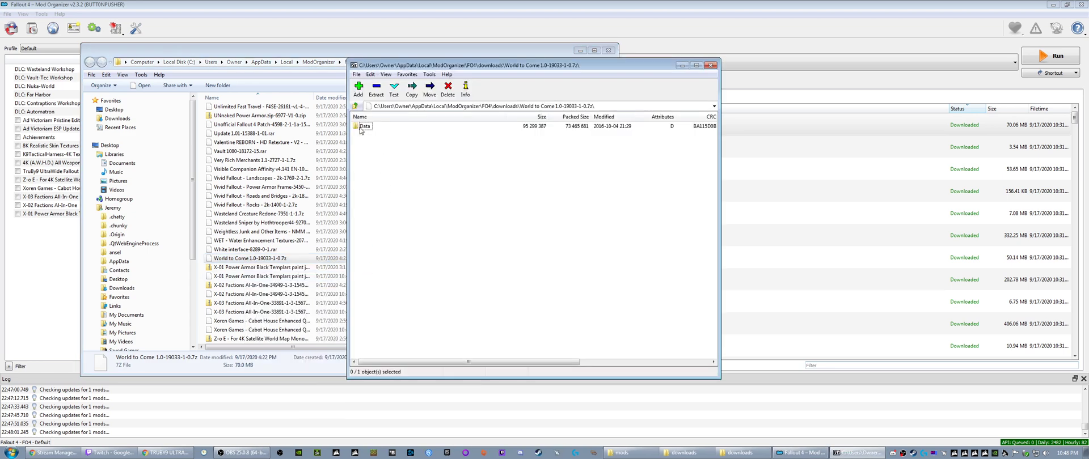
double_click(361, 128)
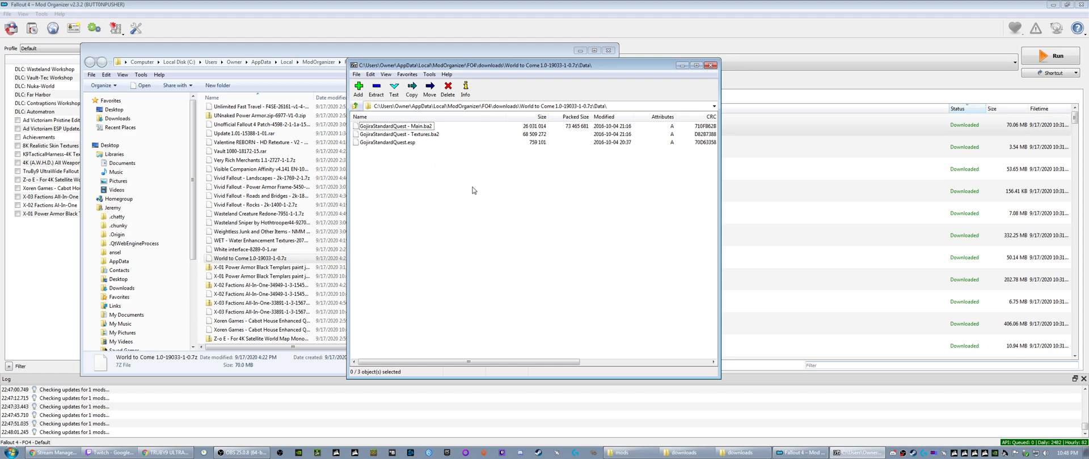
click(711, 65)
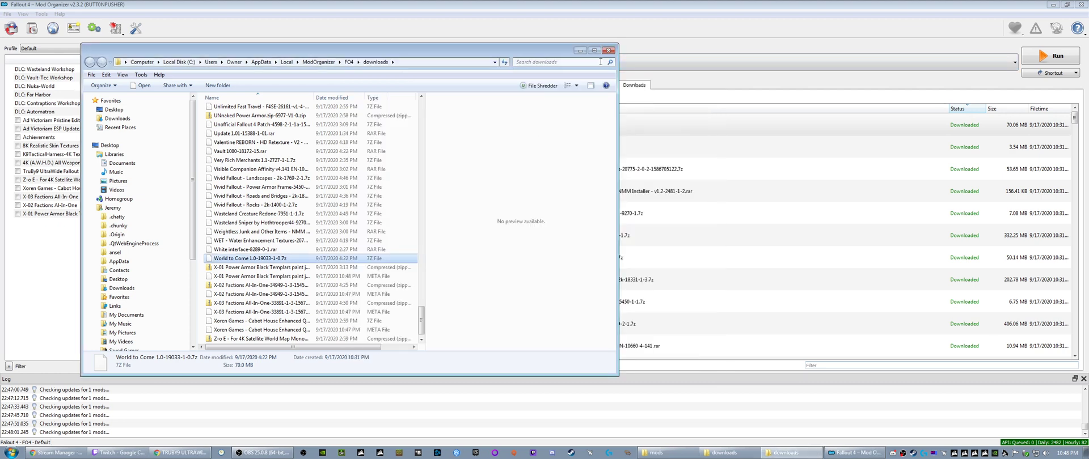
click(579, 51)
- Install the World to Come 1.0 archive under the name "GojiraQuest-World to Come 1.0"
right_click(551, 126)
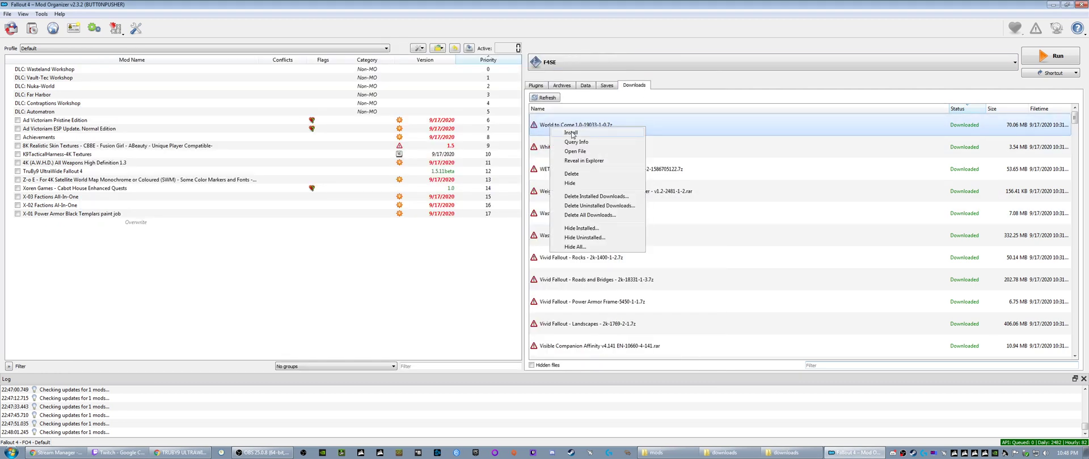
click(571, 134)
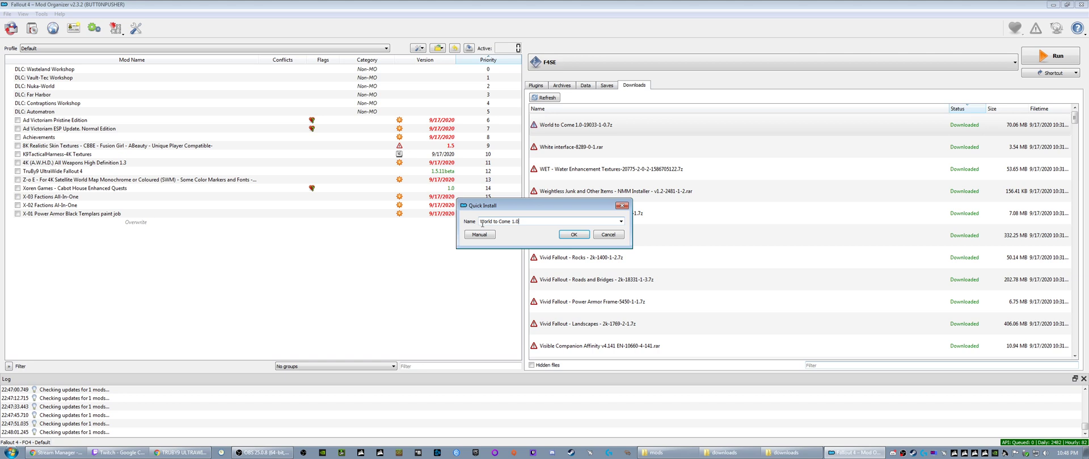
text(C)
text(ojira)
text(Quest-)
click(568, 237)
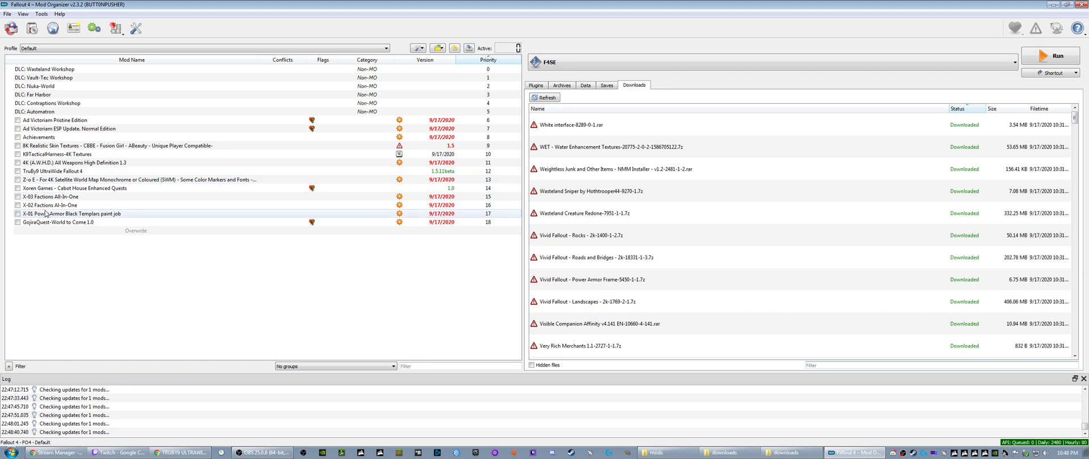
- Examine the White interface archive with 7-Zip down to its Textures\Interface\PA folder
click(561, 129)
right_click(567, 128)
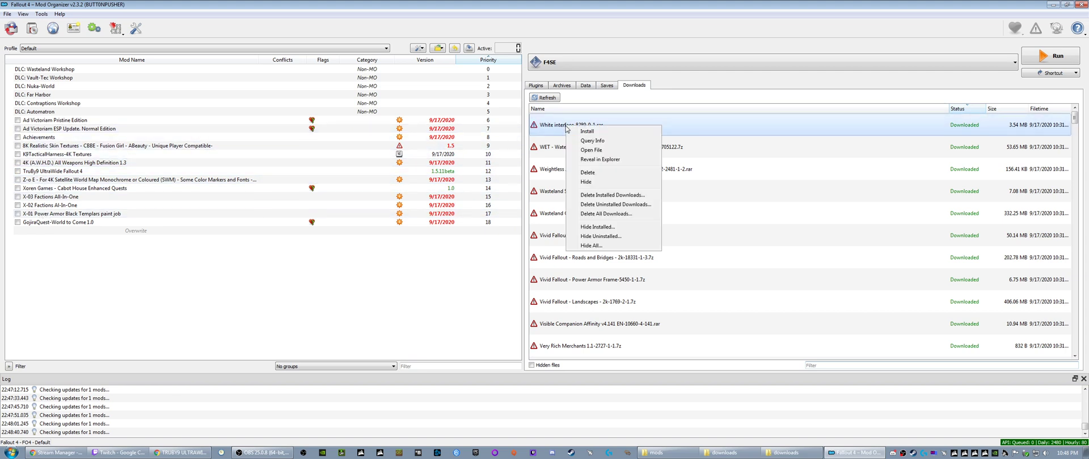
click(592, 159)
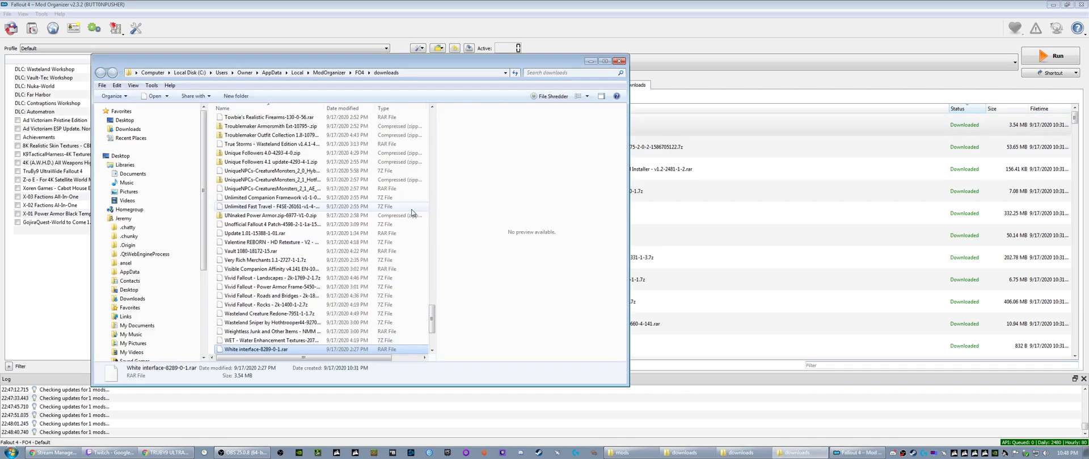
right_click(241, 350)
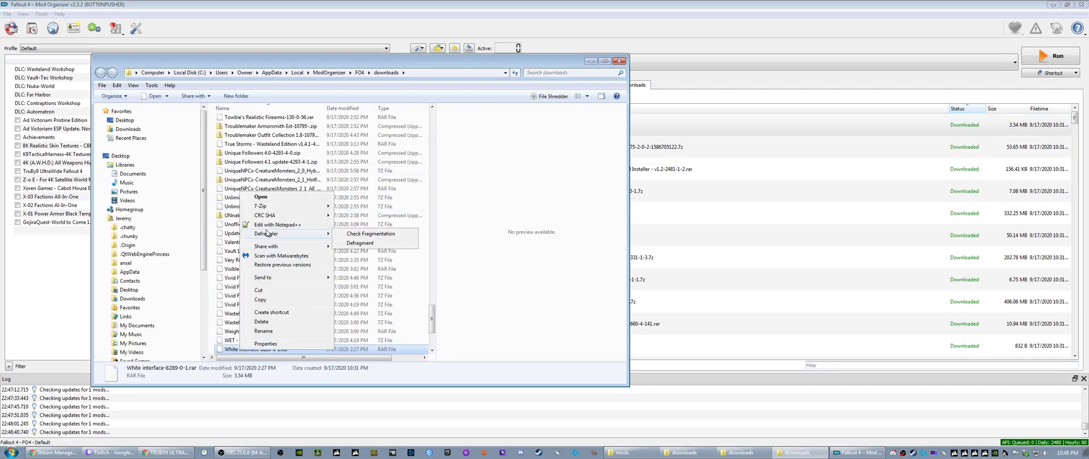
mouse_move(267, 209)
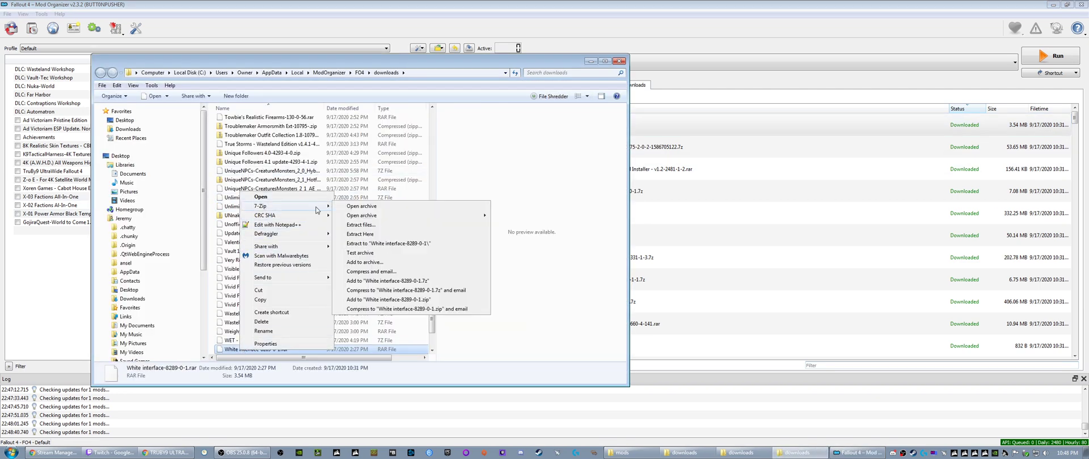
click(361, 206)
double_click(374, 126)
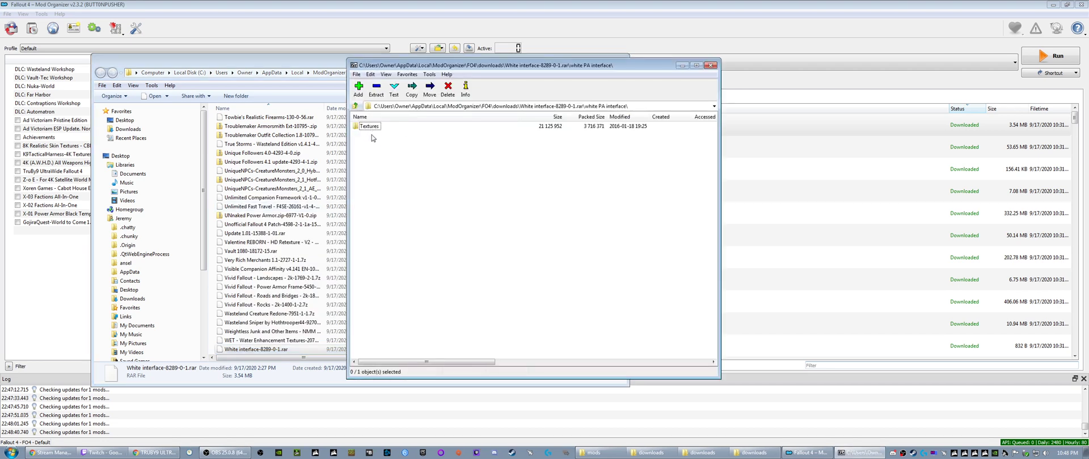
double_click(370, 125)
click(370, 127)
double_click(370, 127)
double_click(369, 127)
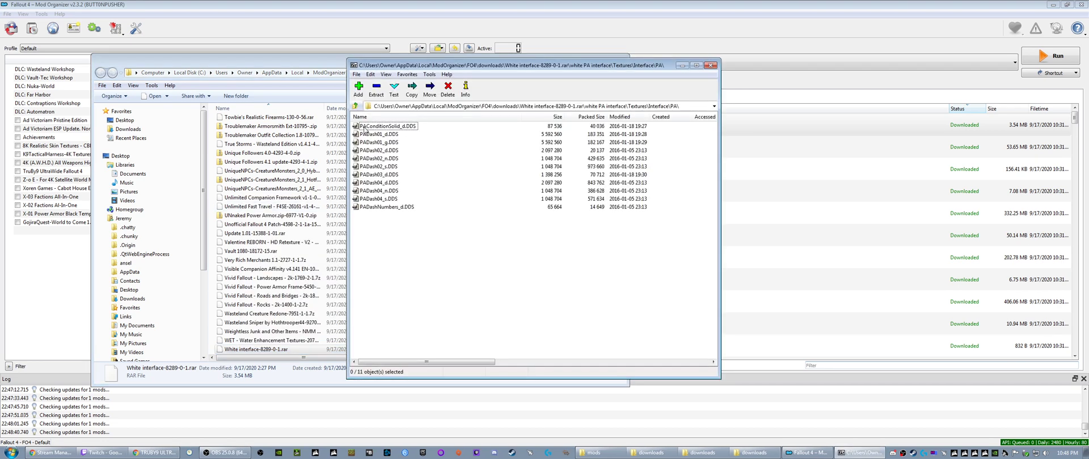
- Check the White interface archive's parent folders up to the top level, closing the archive and putting away the downloads folder
click(354, 106)
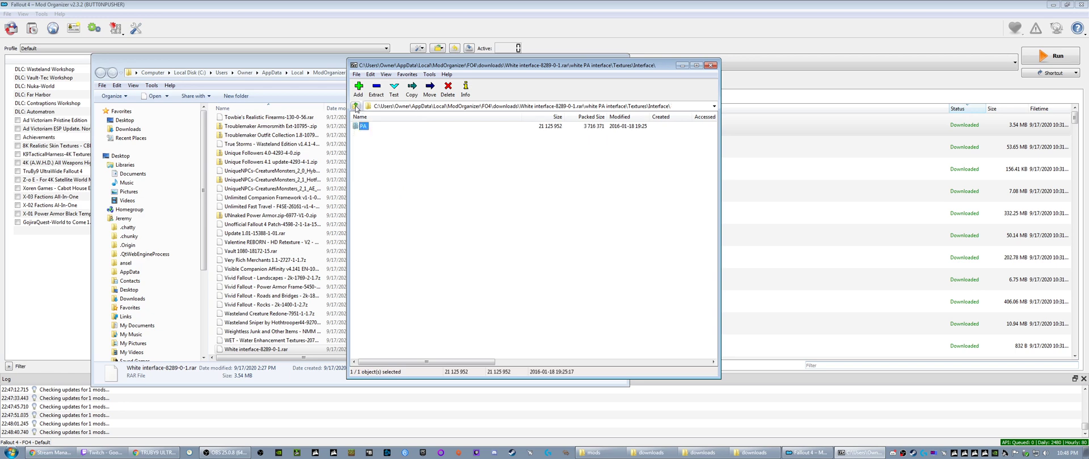
click(355, 106)
click(355, 106)
click(355, 106)
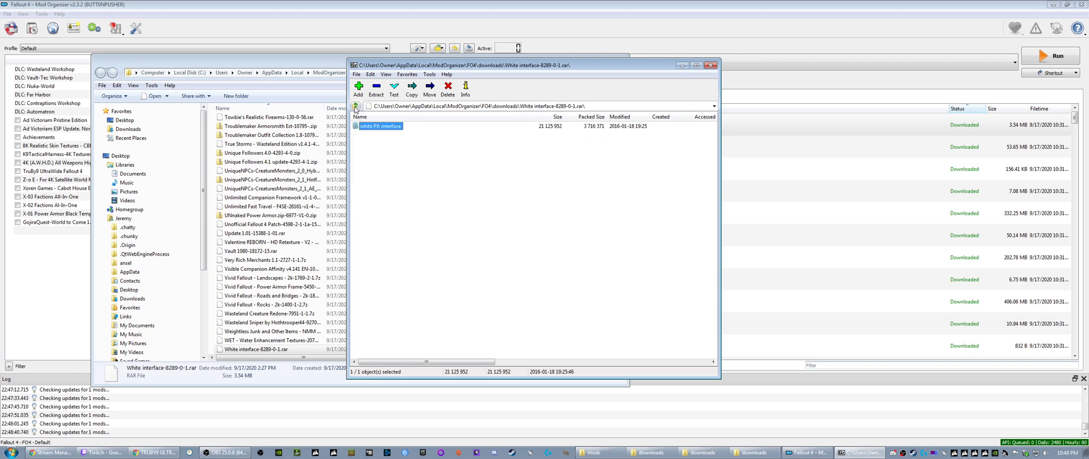
click(355, 106)
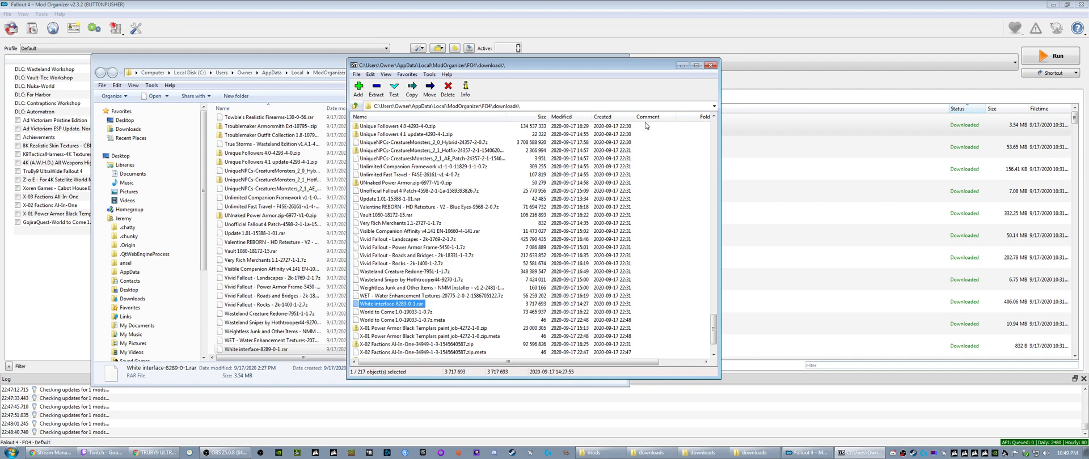
click(710, 65)
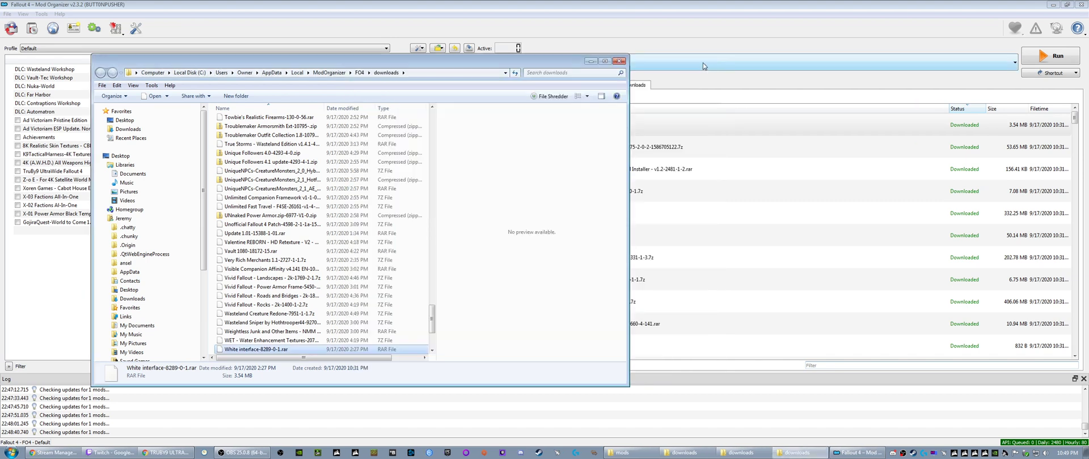
click(591, 61)
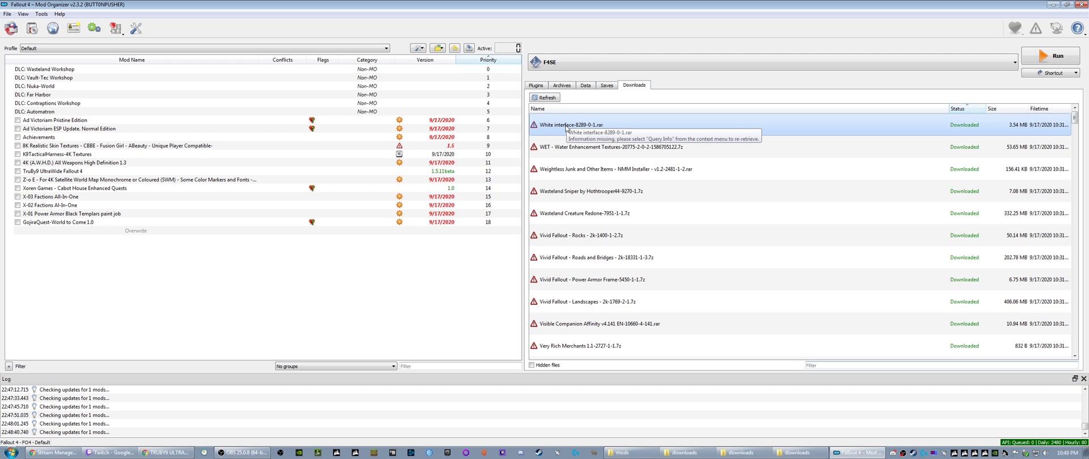
- Install the White interface archive under the name "PA HUD - White interface"
right_click(567, 128)
click(587, 135)
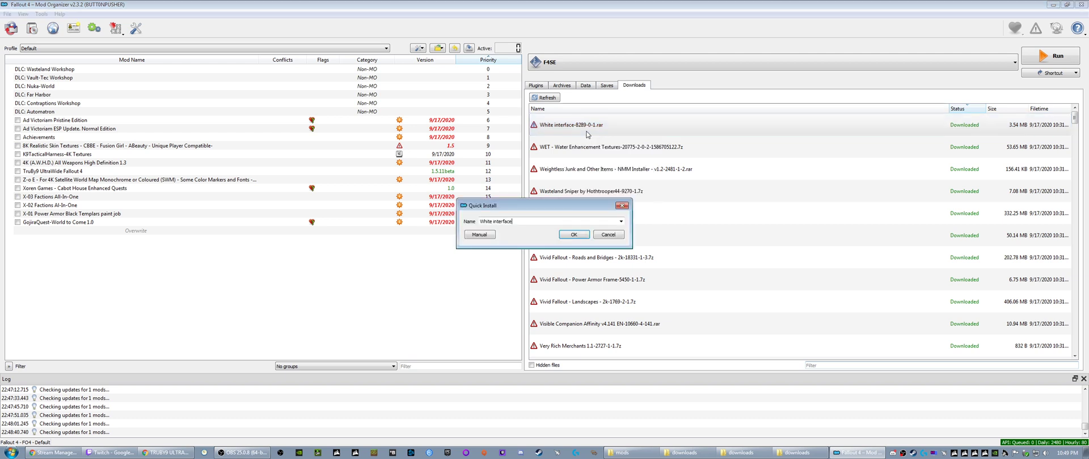
click(481, 221)
text(FA hud)
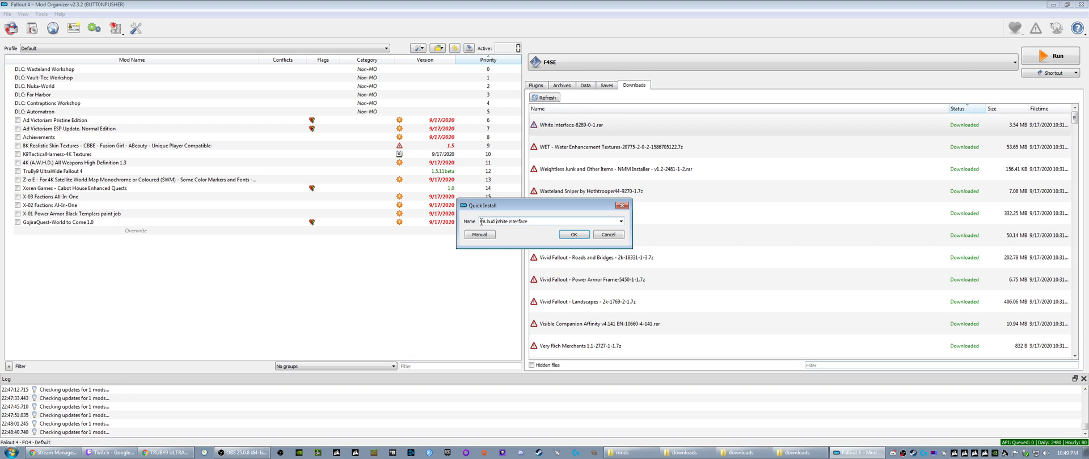
key(BackSpace)
key(BackSpace)
key(BackSpace)
key(BackSpace)
text(HUD -)
click(570, 235)
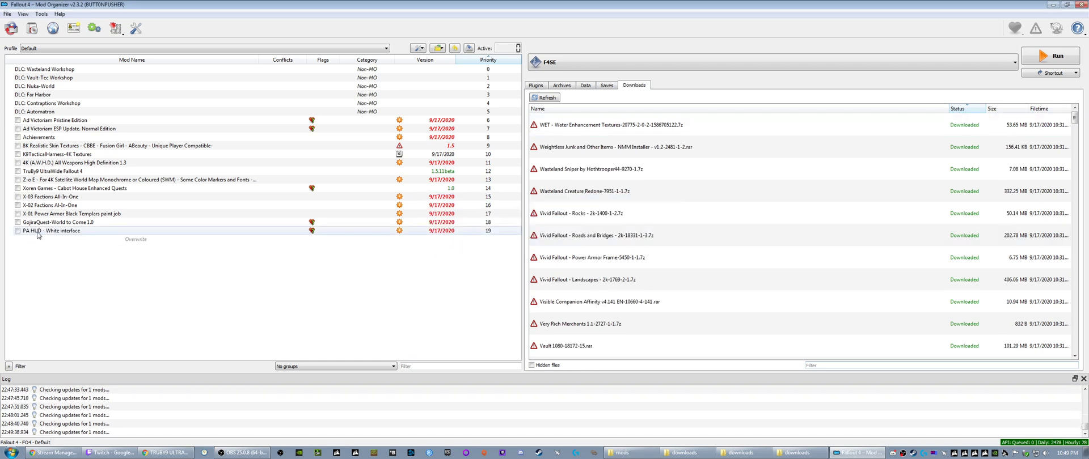
right_click(37, 235)
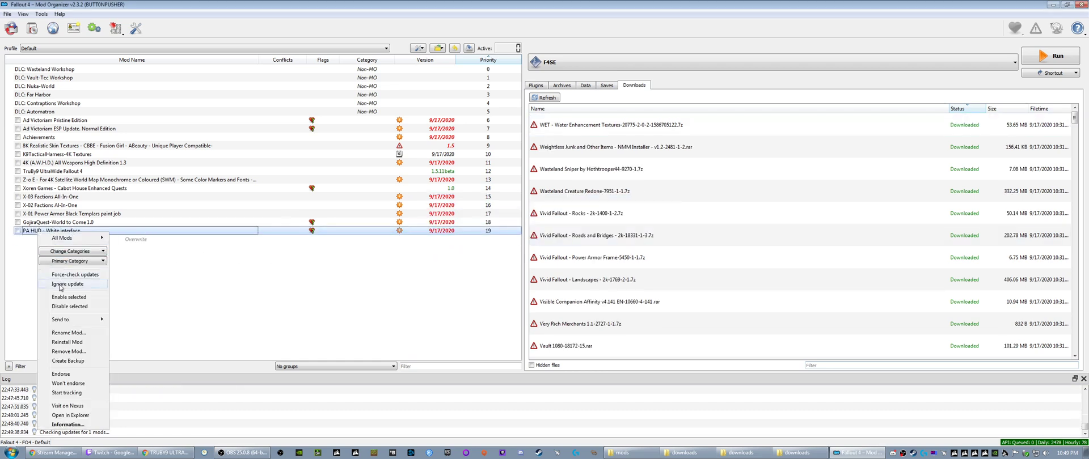
click(69, 333)
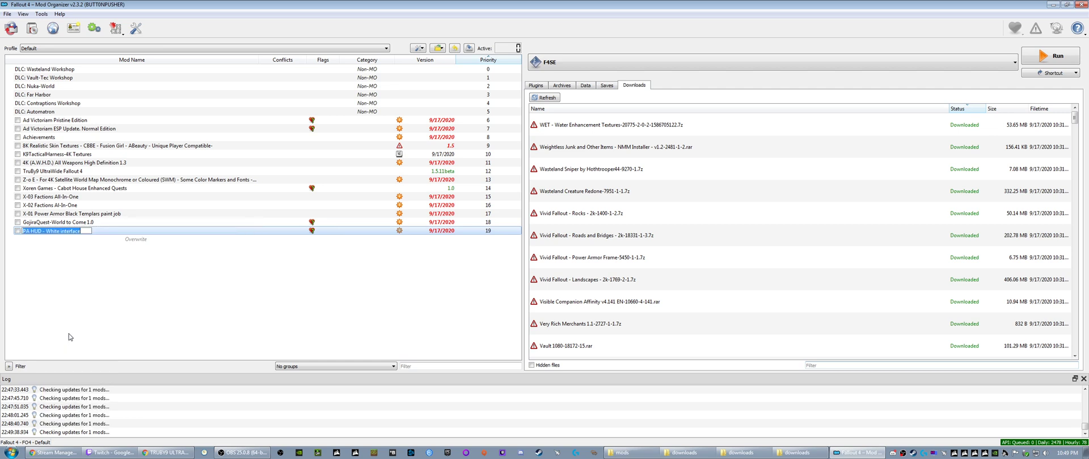
click(97, 278)
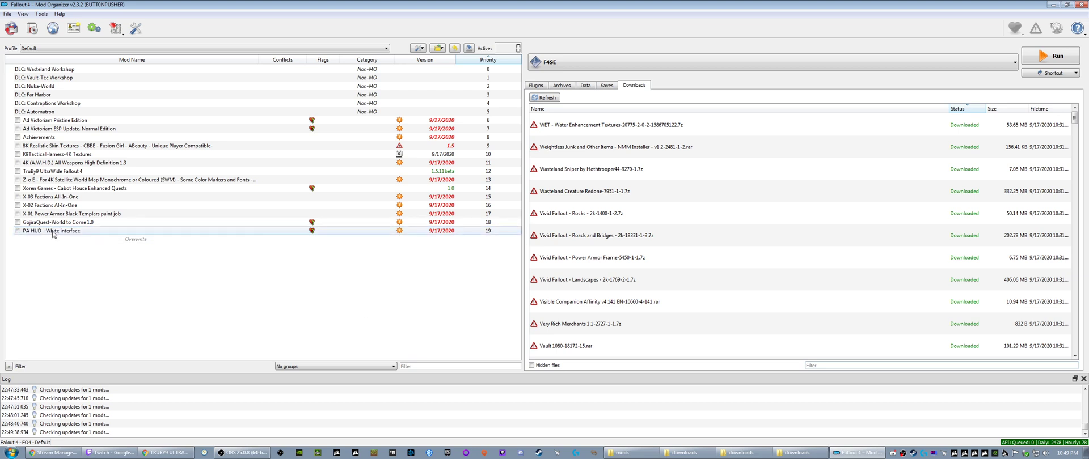
- Close all leftover downloads folder windows and the Fallout 4 mods backup folder window
click(684, 453)
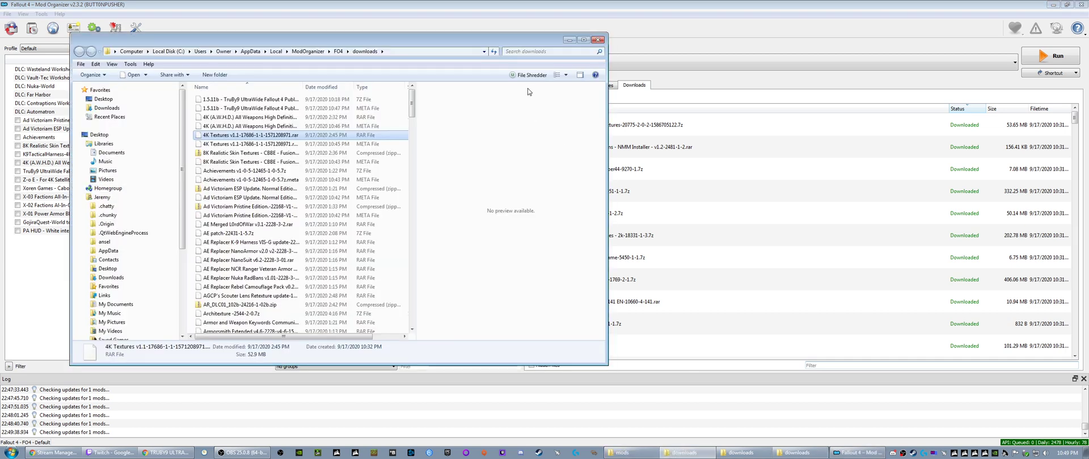
click(597, 39)
click(731, 453)
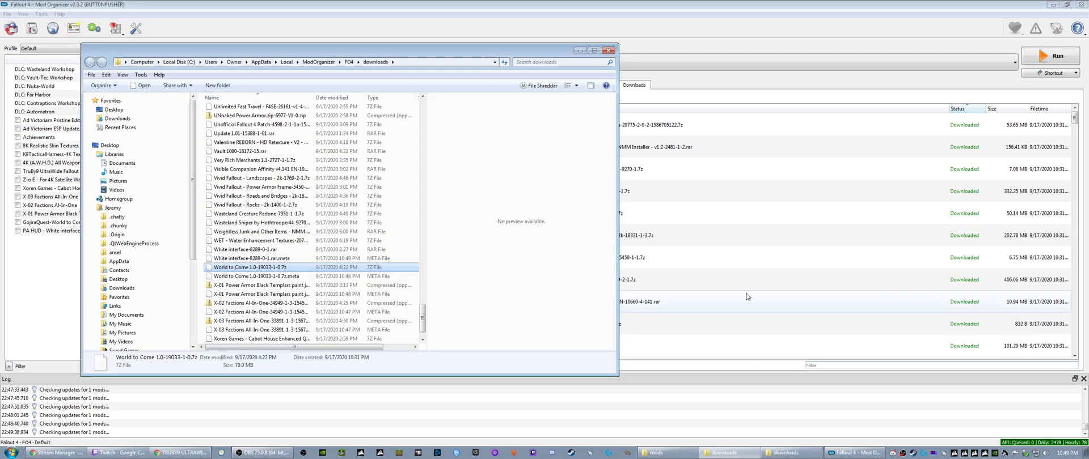
click(607, 50)
click(771, 452)
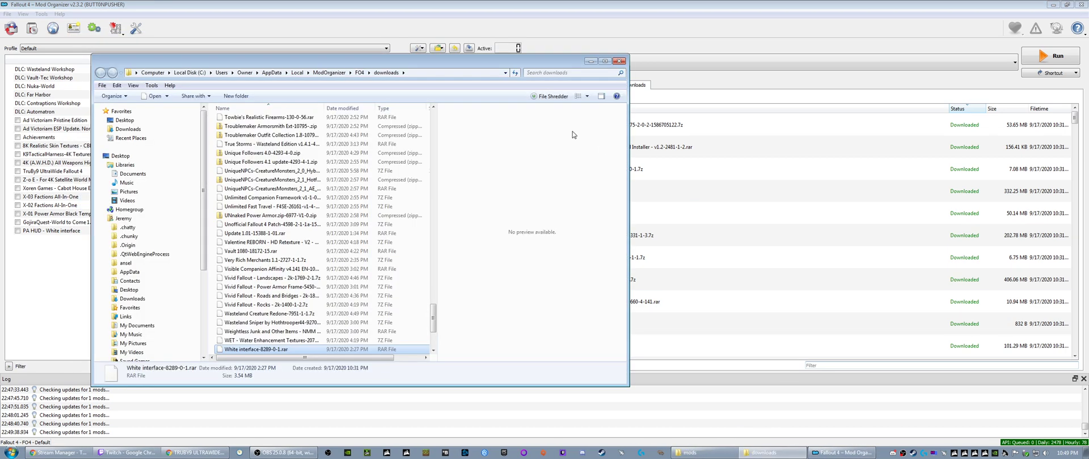
click(619, 60)
click(704, 452)
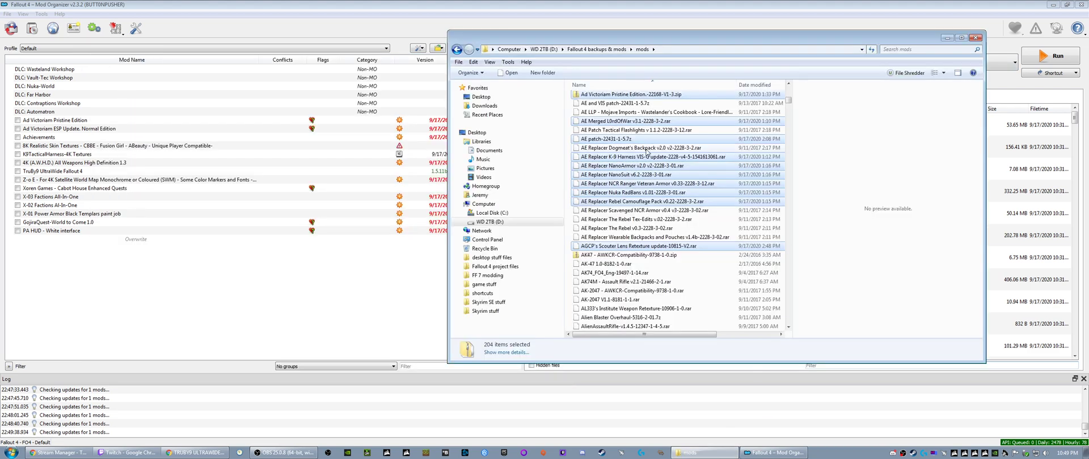
drag(639, 41, 499, 70)
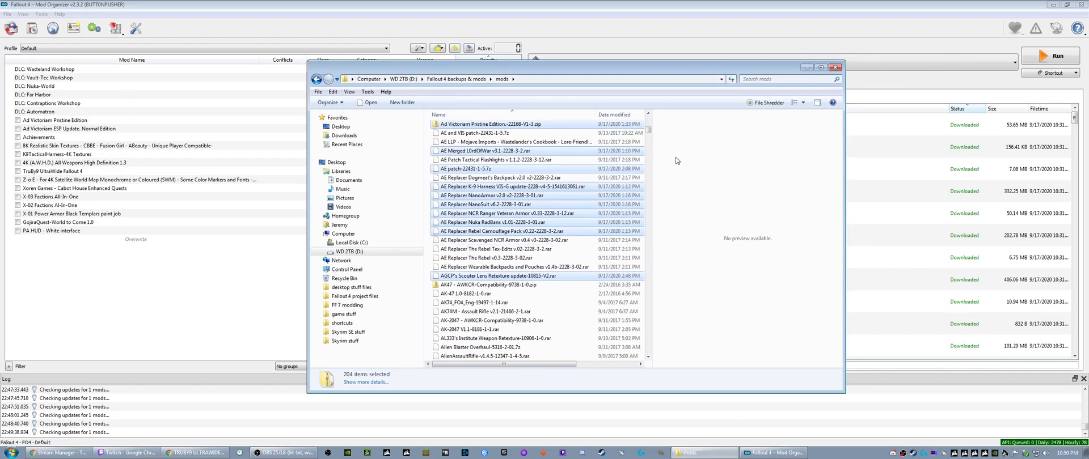
click(835, 67)
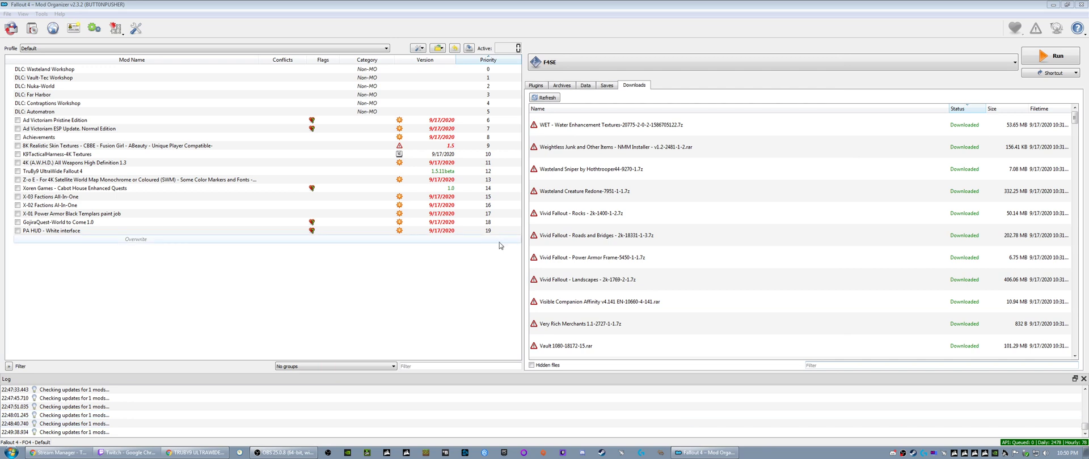
- Install WET - Water Enhancement Textures as "WET" with the WET Assets and WET plugin options
click(565, 125)
right_click(565, 125)
click(581, 131)
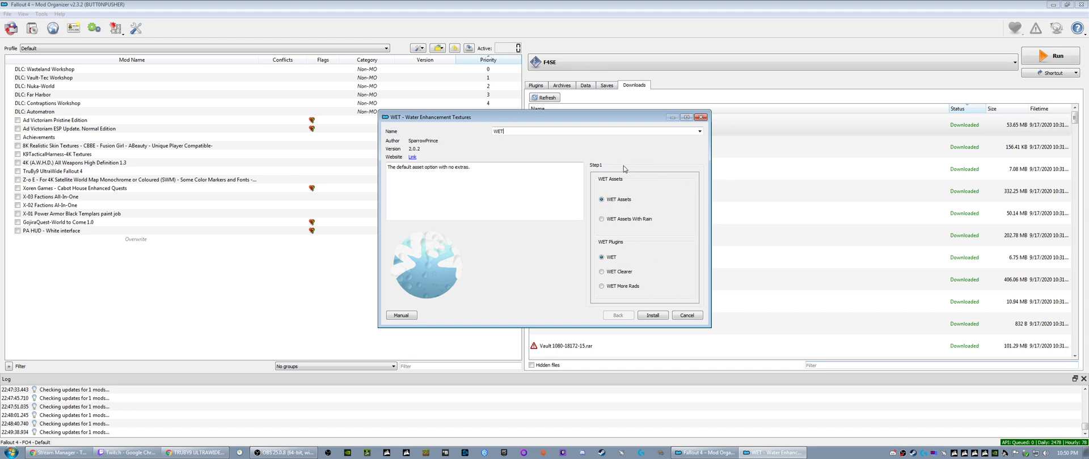
click(652, 317)
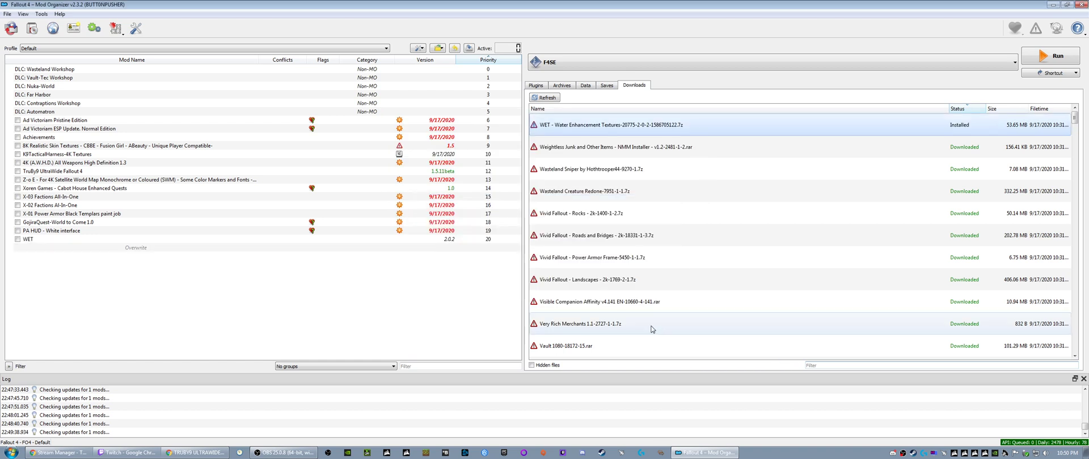
- Install Weightless Junk and Other Items with the weightless junk, aid, throwables and special ammo, and weapon and armor mods options
right_click(560, 127)
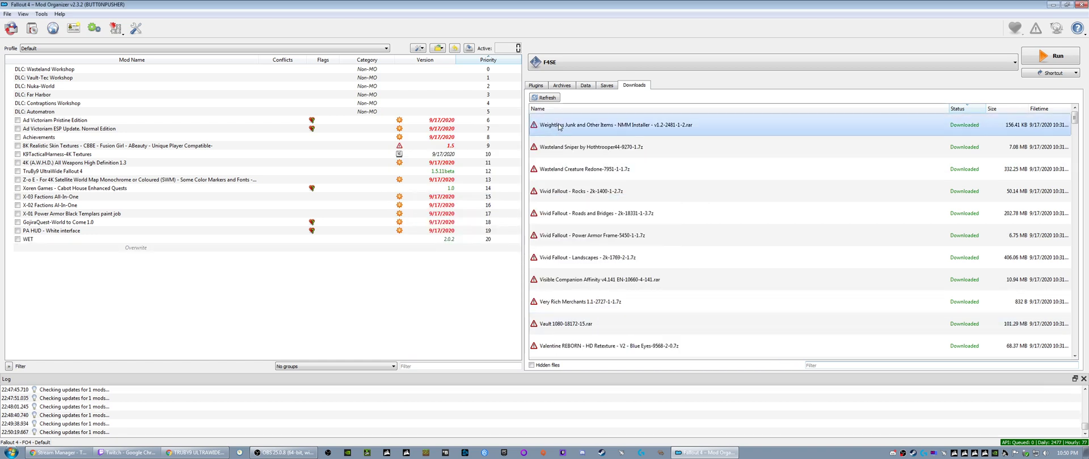
click(584, 132)
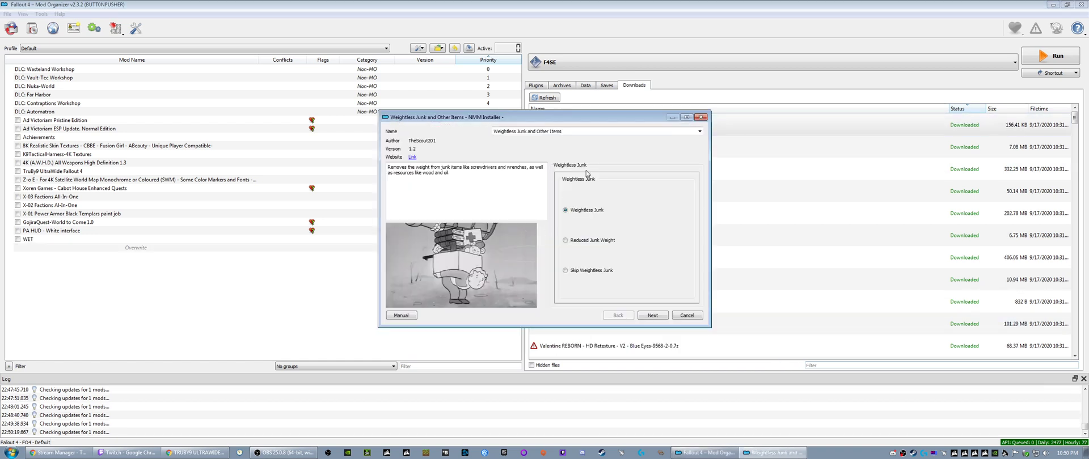
mouse_move(575, 250)
mouse_move(582, 277)
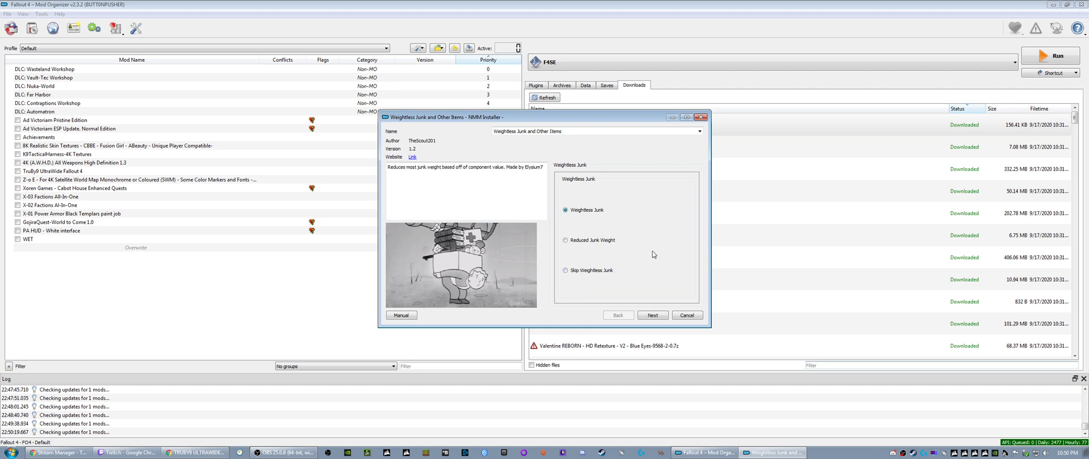
click(660, 312)
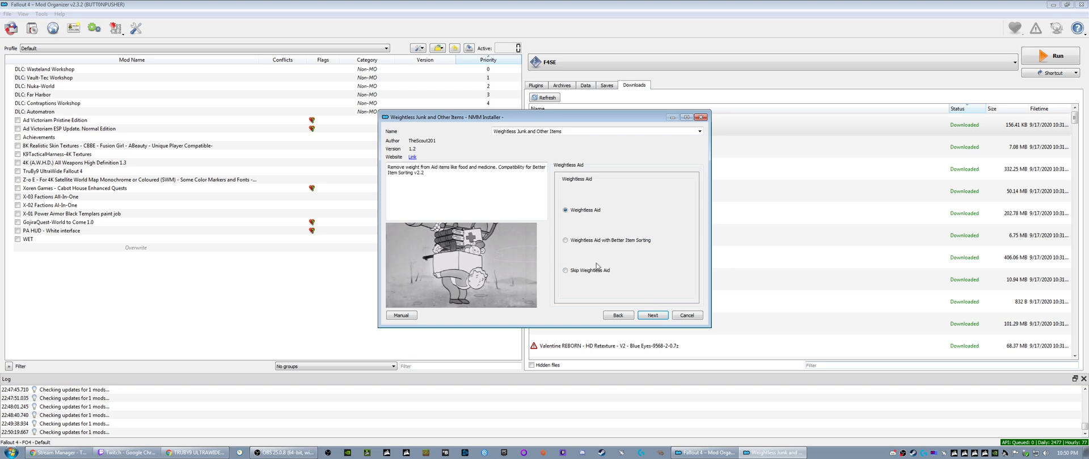
click(652, 315)
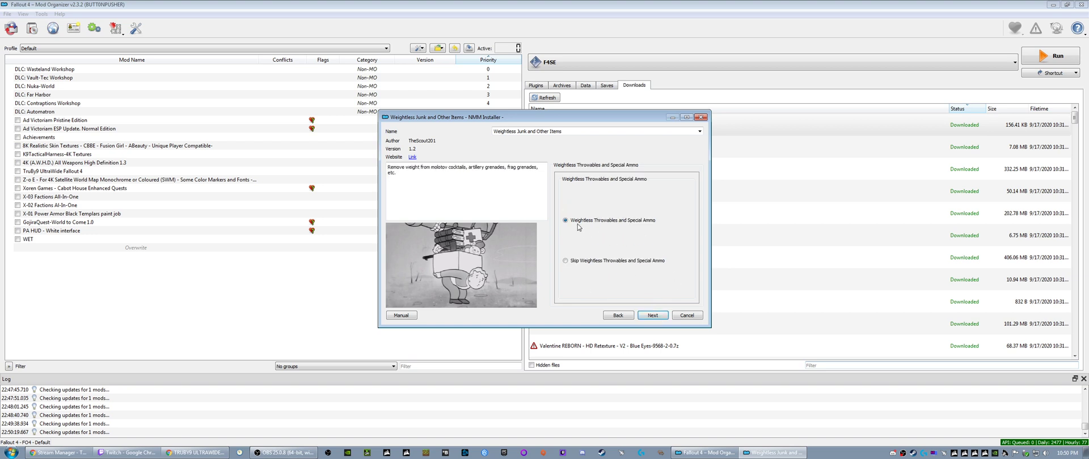
click(650, 314)
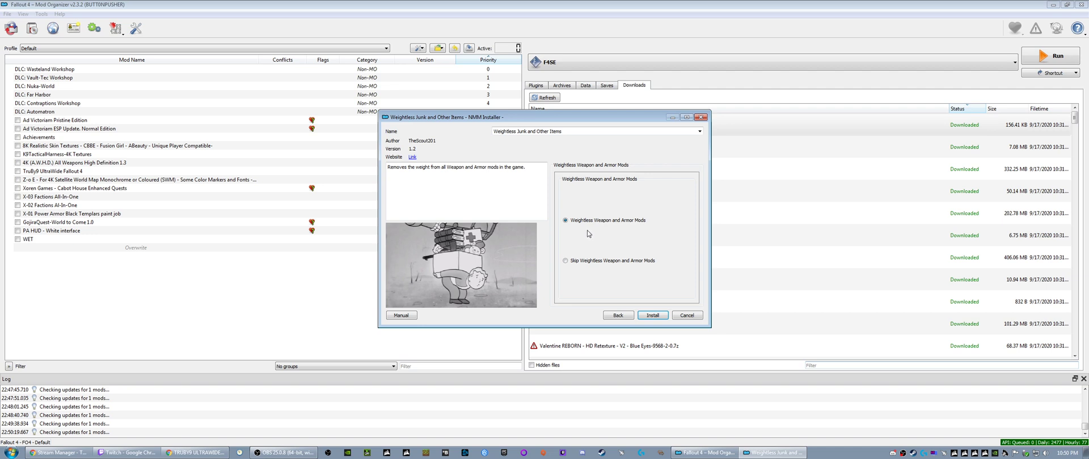
click(653, 317)
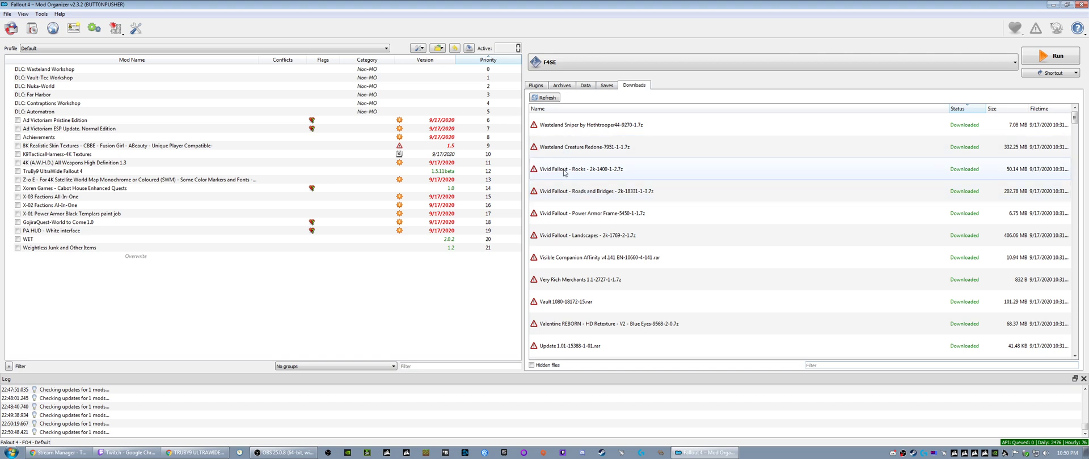
- Install the Wasteland Sniper archive under its suggested name
right_click(554, 126)
click(576, 131)
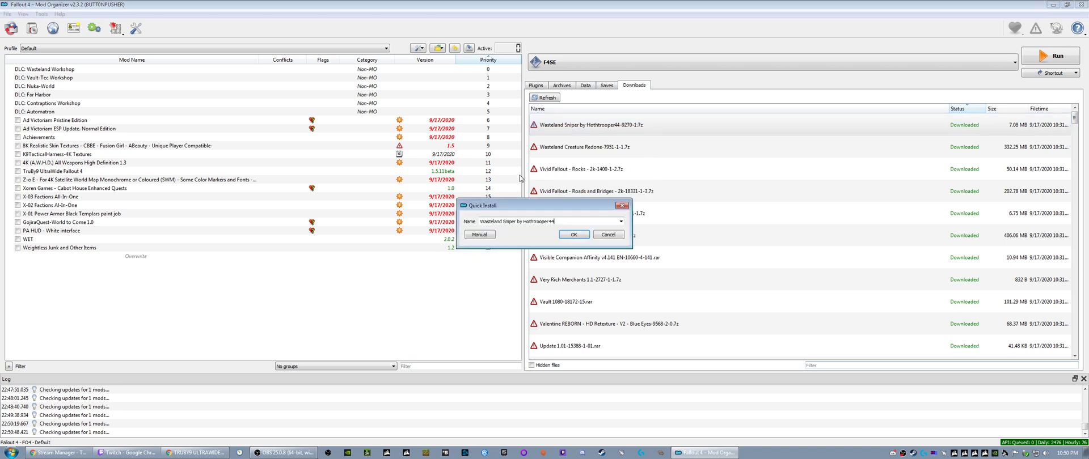
click(563, 236)
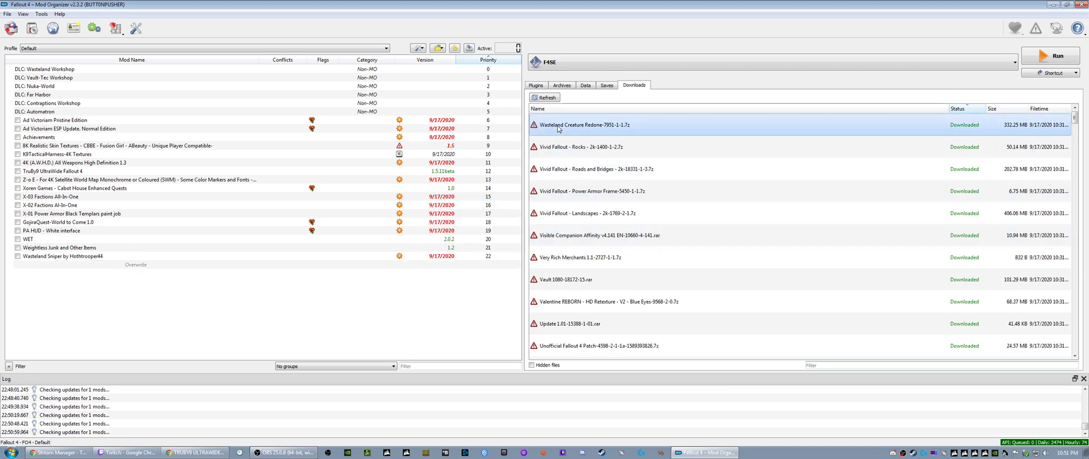
- Start installing Wasteland Creature Redone and select the textures from Bloatflies through Mutant Hounds, leaving out Deathclaws and Feral Ghouls
right_click(558, 129)
click(579, 135)
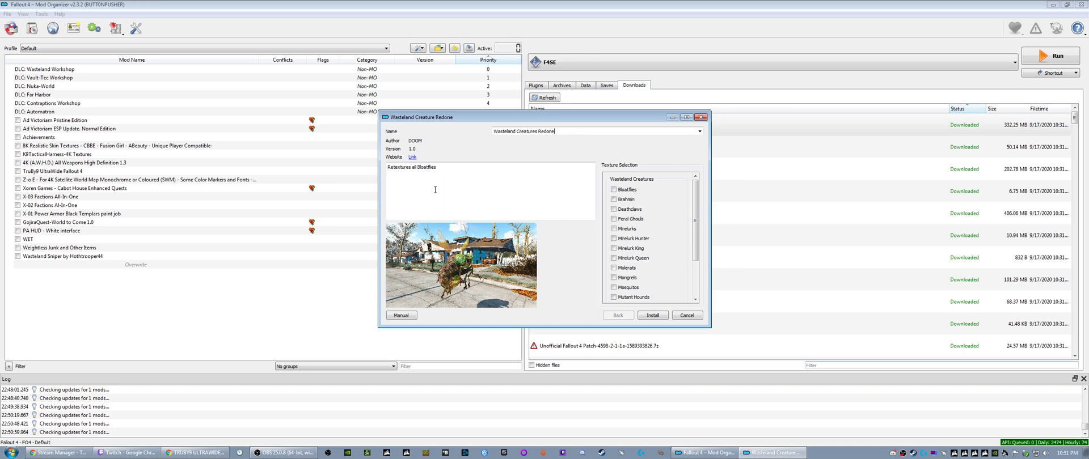
click(614, 200)
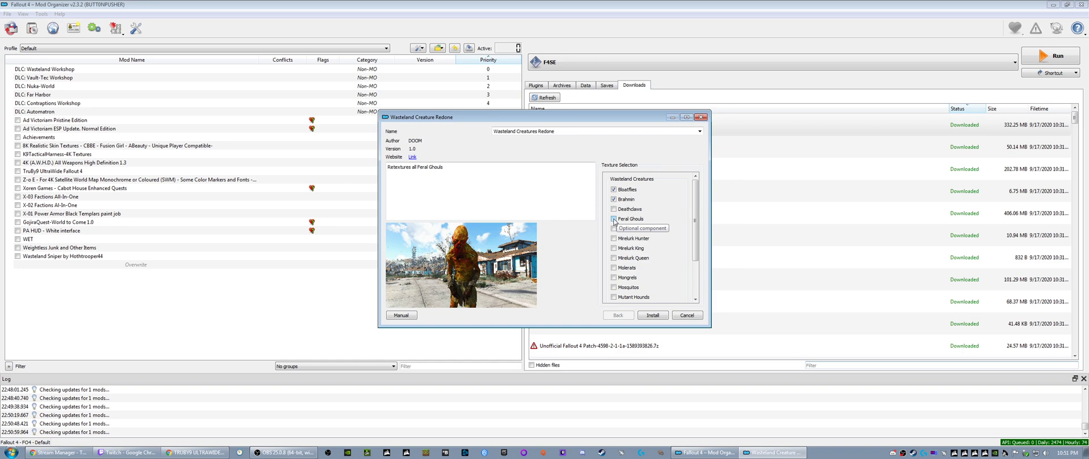
click(614, 228)
click(613, 239)
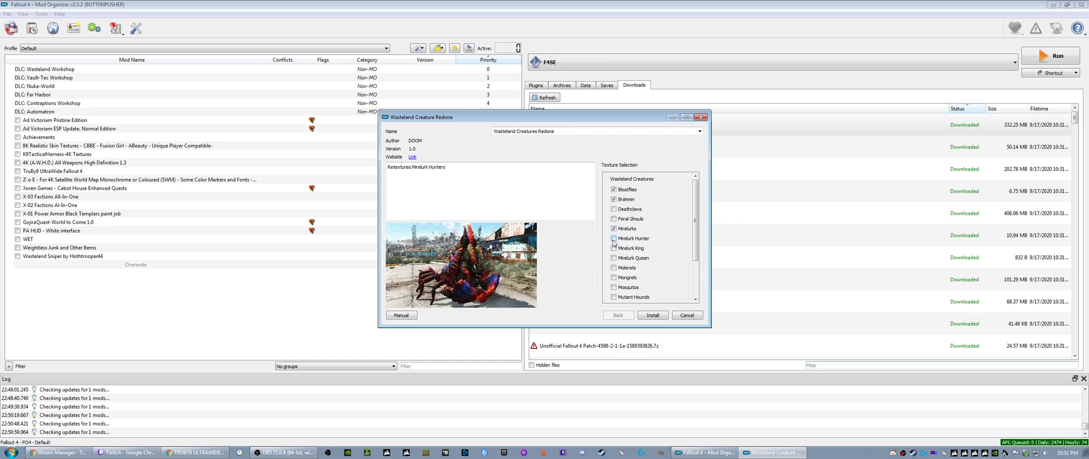
click(614, 248)
click(613, 258)
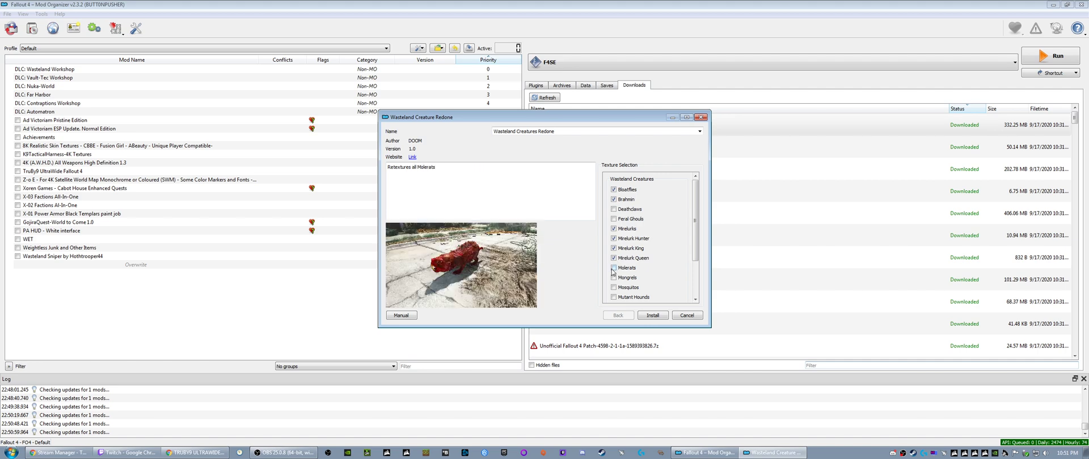
click(614, 268)
click(613, 278)
click(613, 288)
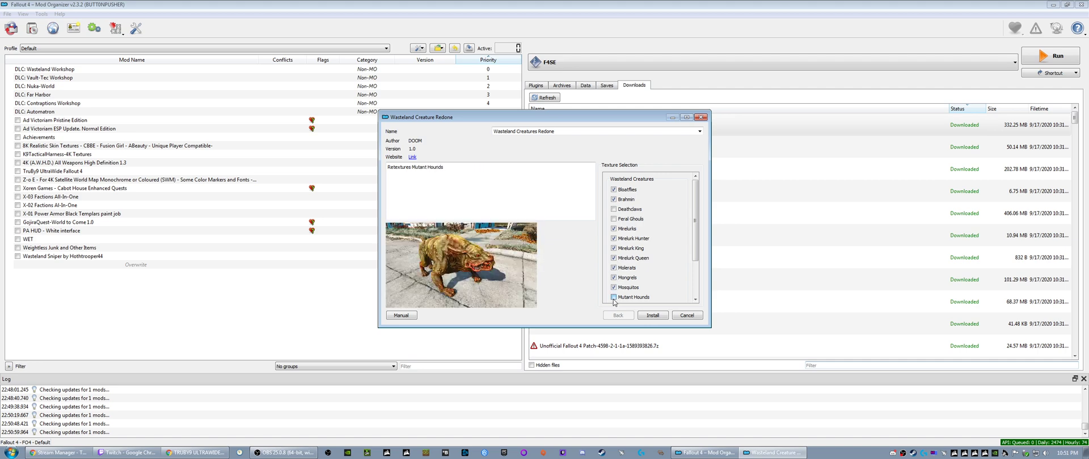
click(614, 297)
- Add the remaining creature textures from Radroaches through Yao Guai and install the mod as "Wasteland Creatures Redone"
scroll(613, 300, down, 2)
click(614, 252)
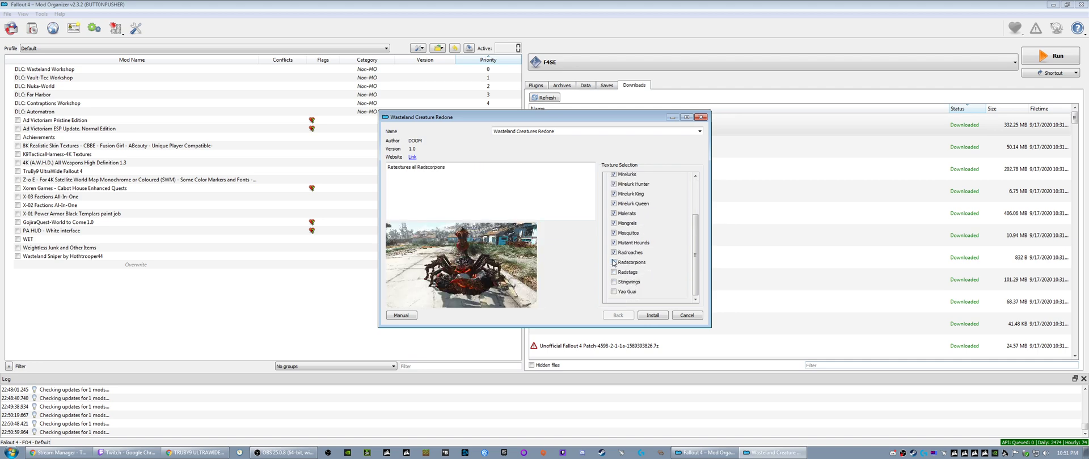
click(613, 272)
click(614, 282)
click(613, 291)
drag(697, 258, 695, 212)
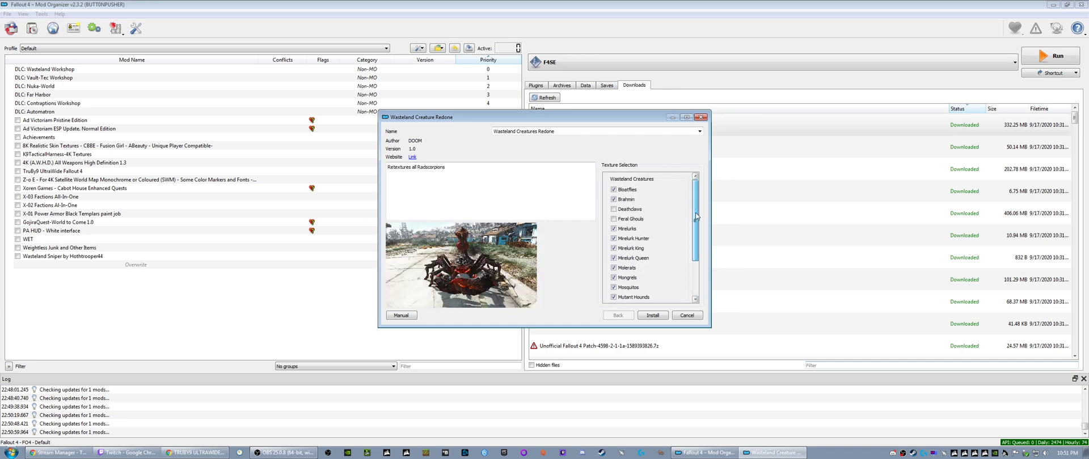
click(651, 315)
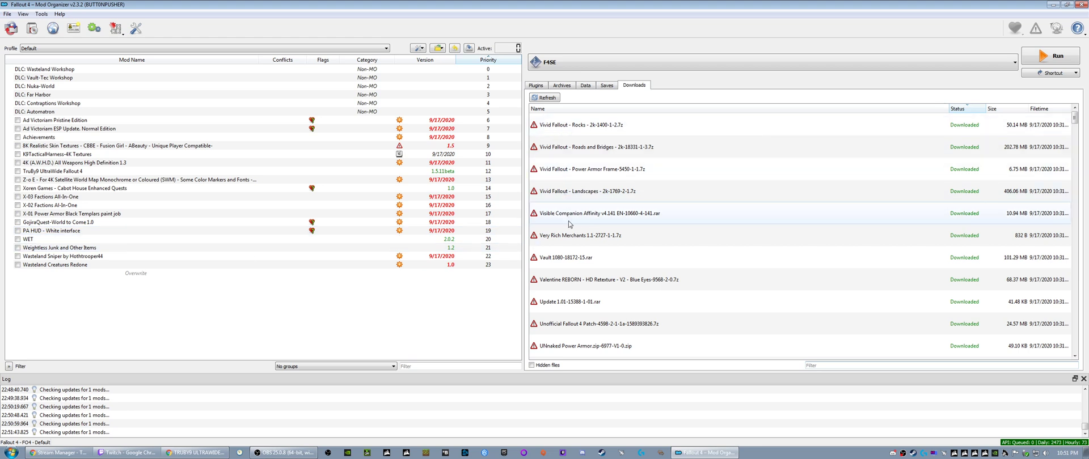
- Install Vivid Fallout - Rocks - 2k and Vivid Fallout - Roads and Bridges - 2k under their suggested names
right_click(553, 127)
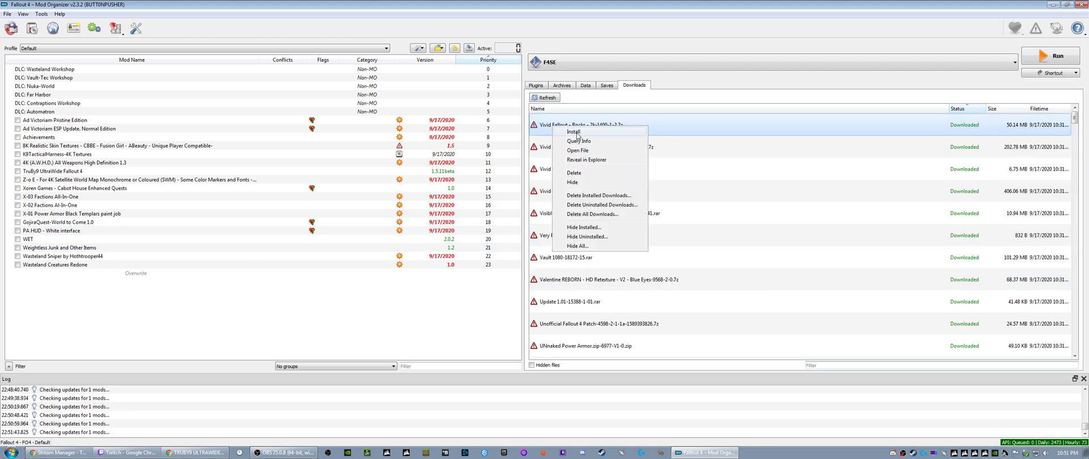
click(574, 132)
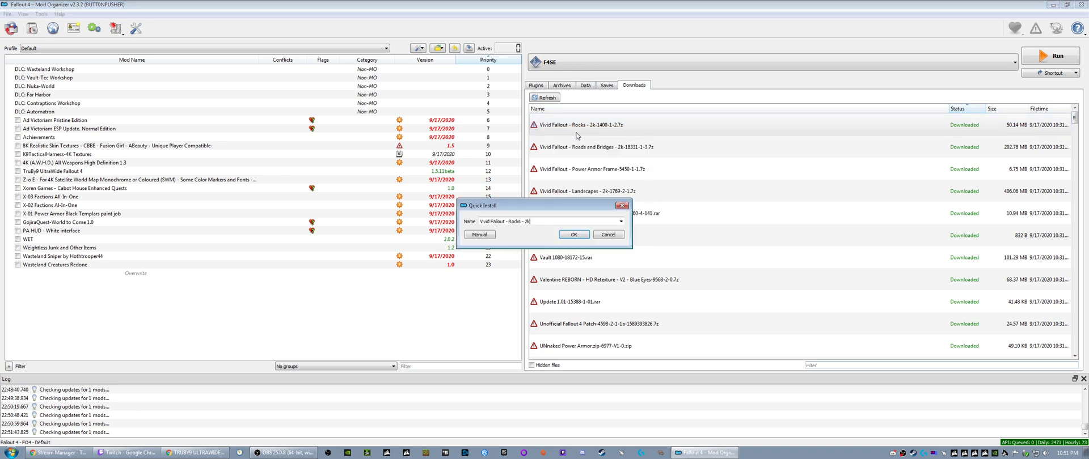
click(573, 235)
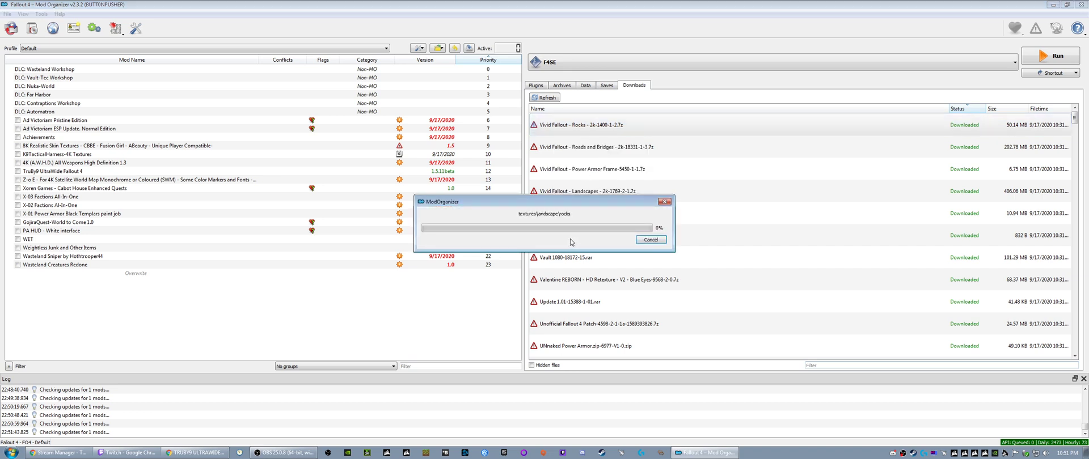
right_click(564, 124)
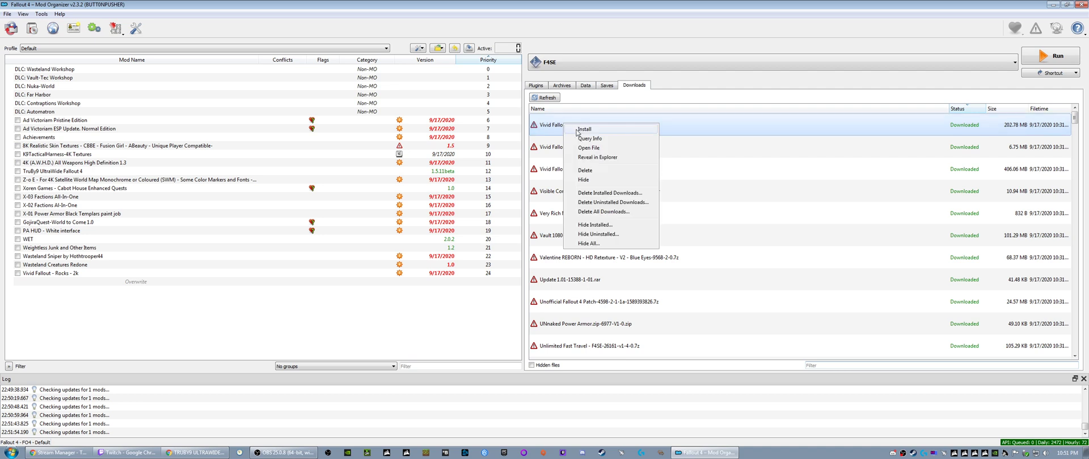
click(577, 131)
click(576, 234)
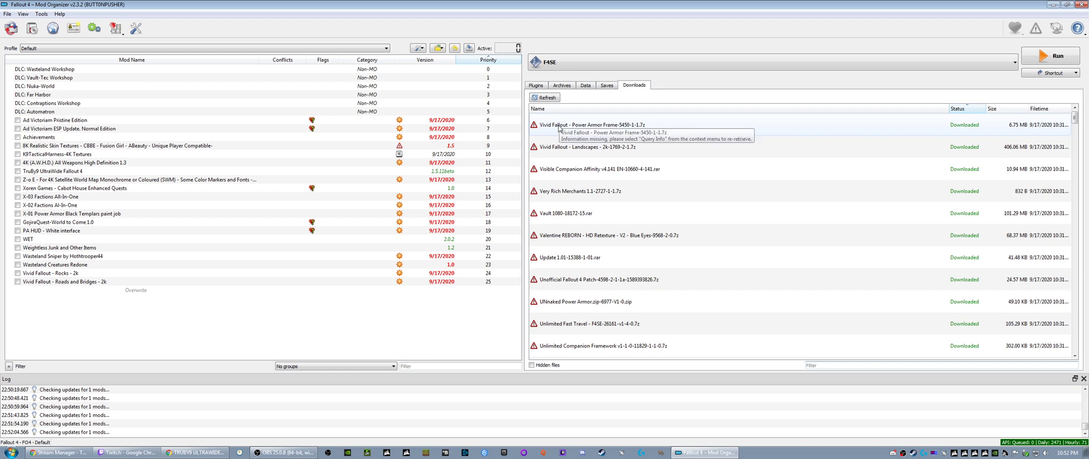
- Install Vivid Fallout - Power Armor Frame and Vivid Fallout - Landscapes - 2k under their suggested names
right_click(559, 128)
click(576, 132)
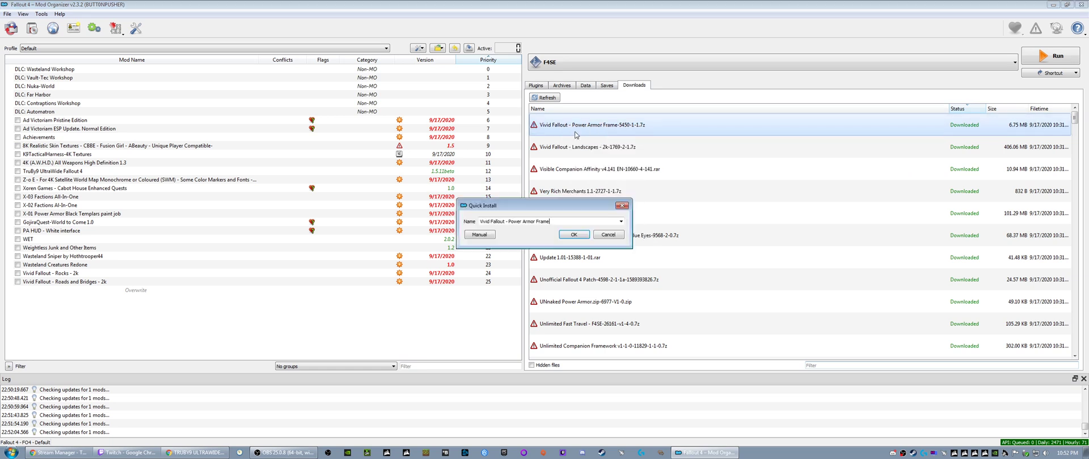
click(574, 234)
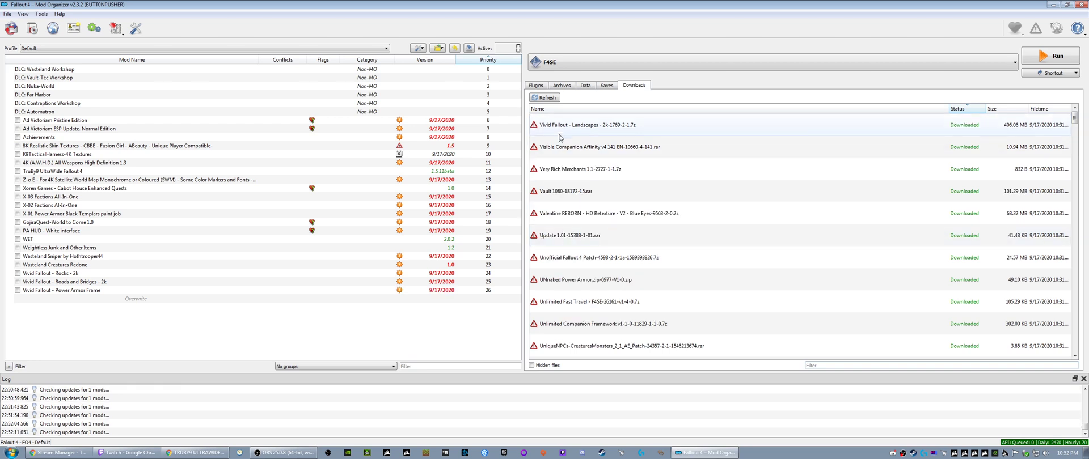
right_click(561, 129)
click(579, 134)
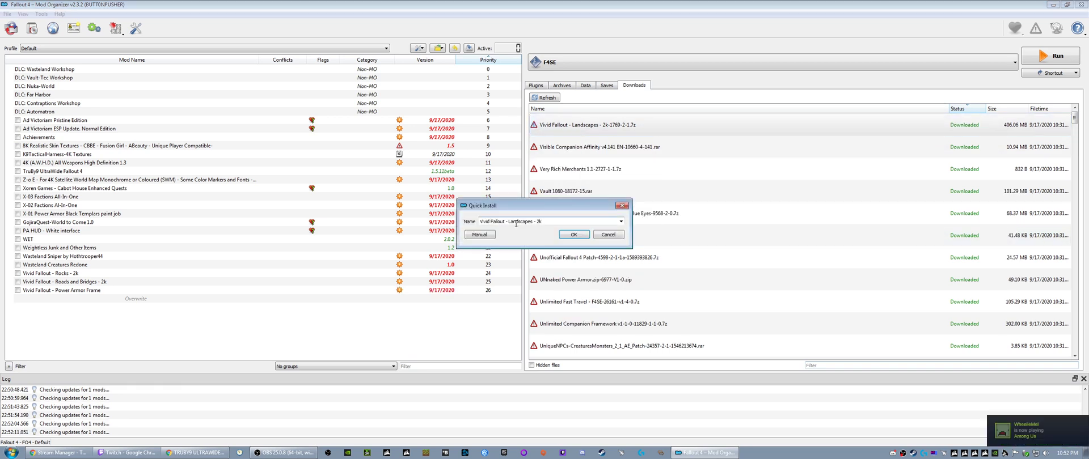
click(568, 236)
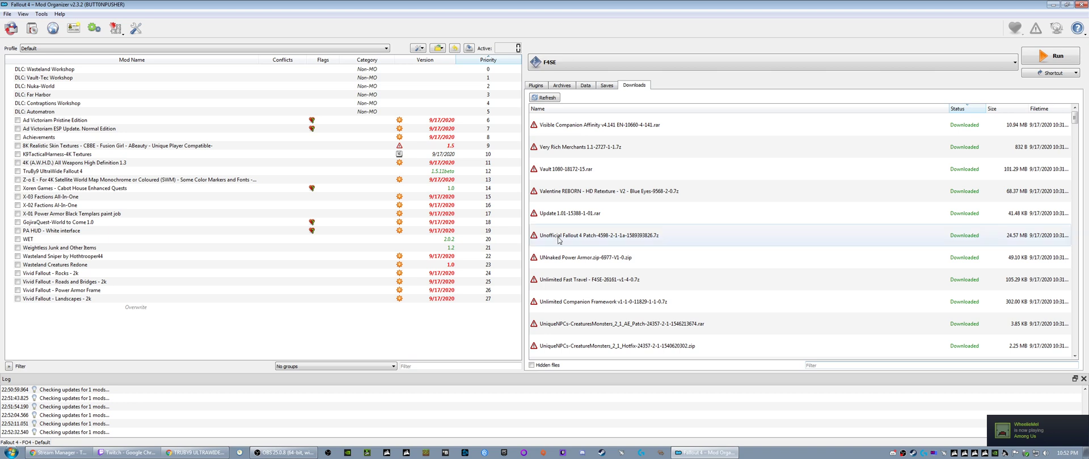
- Install Visible Companion Affinity with the "Support for all DLCs" option
right_click(565, 125)
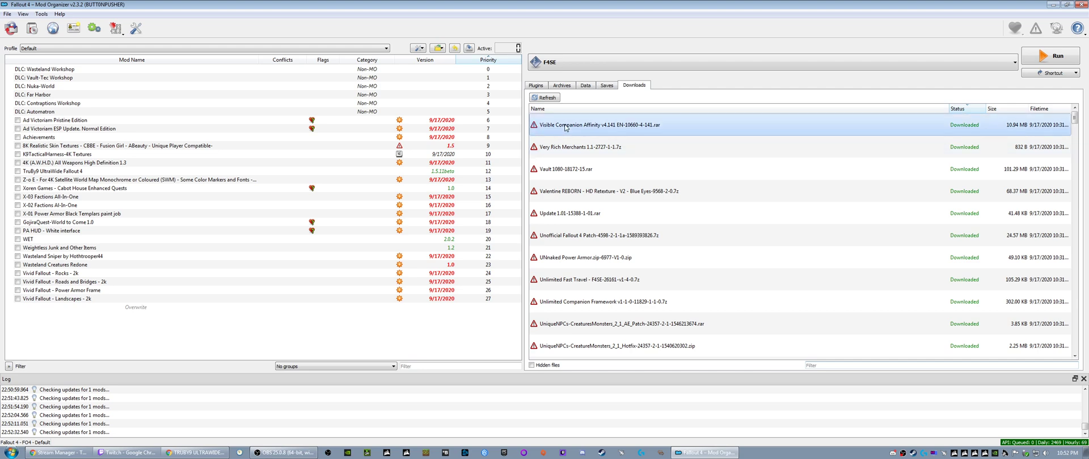
click(577, 130)
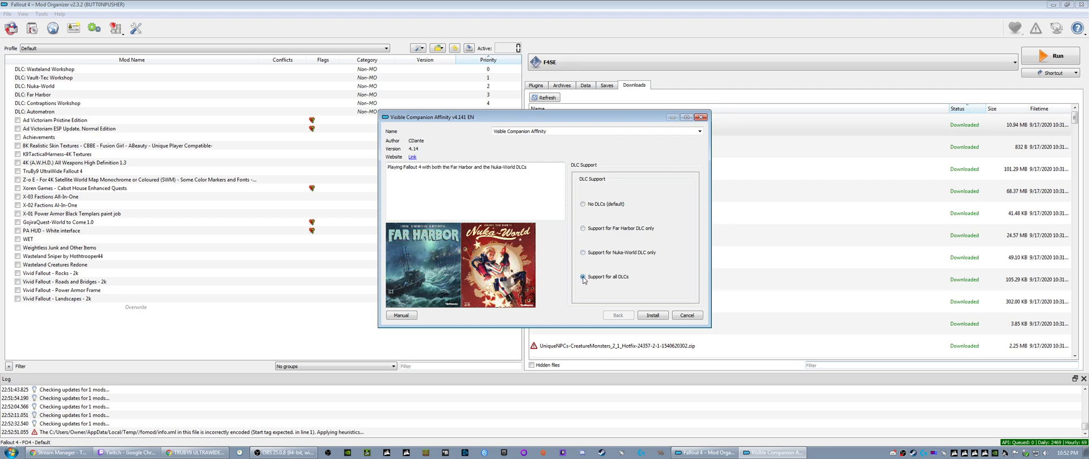
click(652, 316)
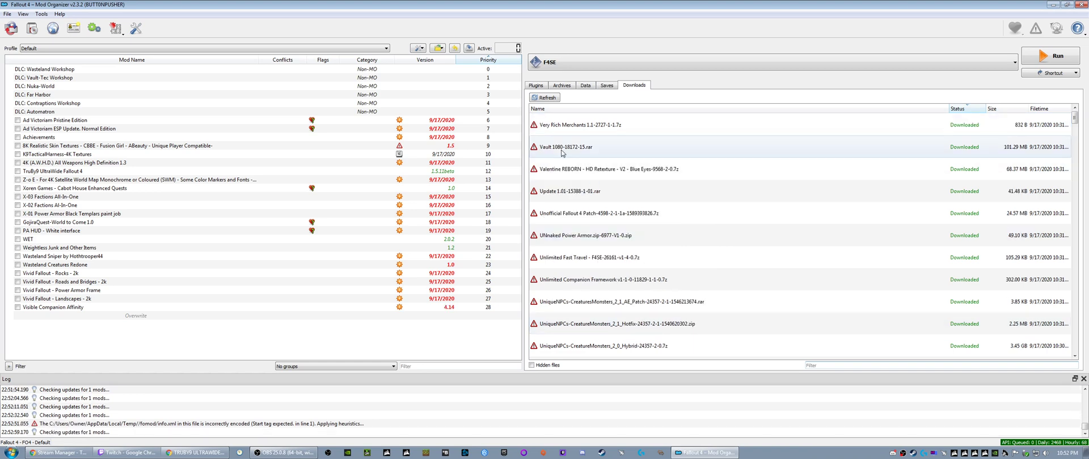
- Install Very Rich Merchants 1.1 and Vault 1080 under their suggested names
click(563, 126)
right_click(563, 126)
click(578, 126)
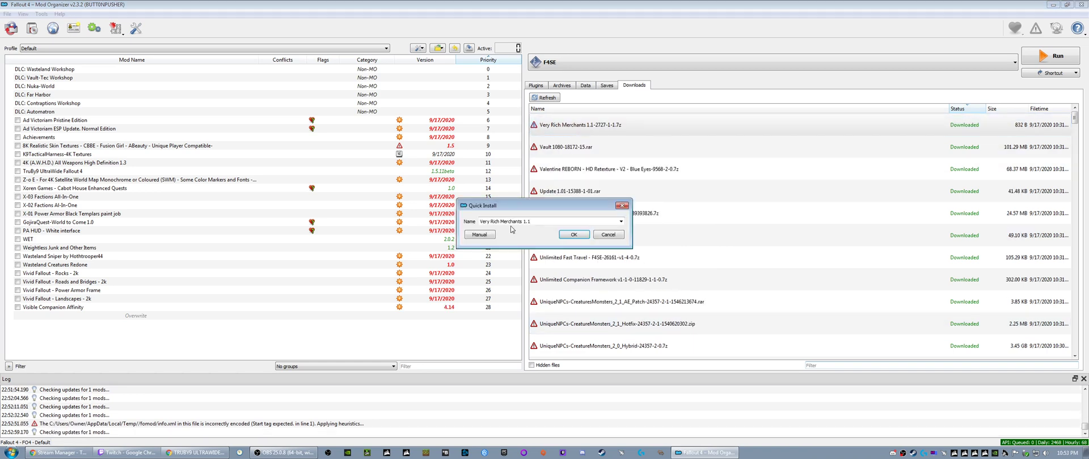
click(573, 235)
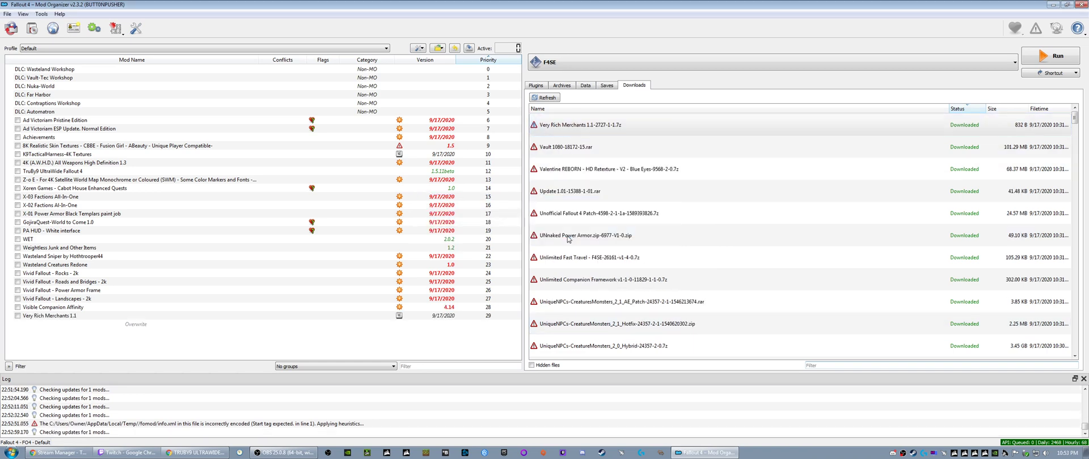
click(562, 128)
right_click(562, 128)
click(571, 134)
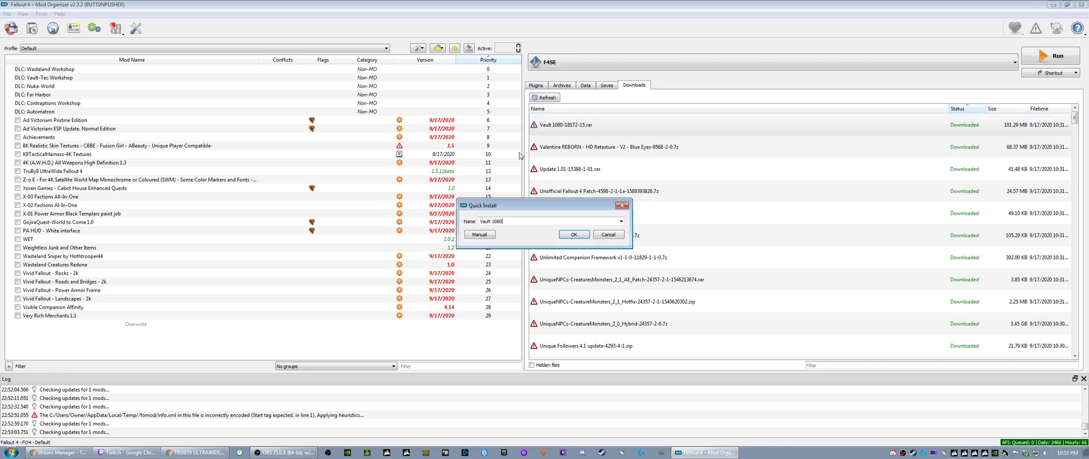
click(572, 235)
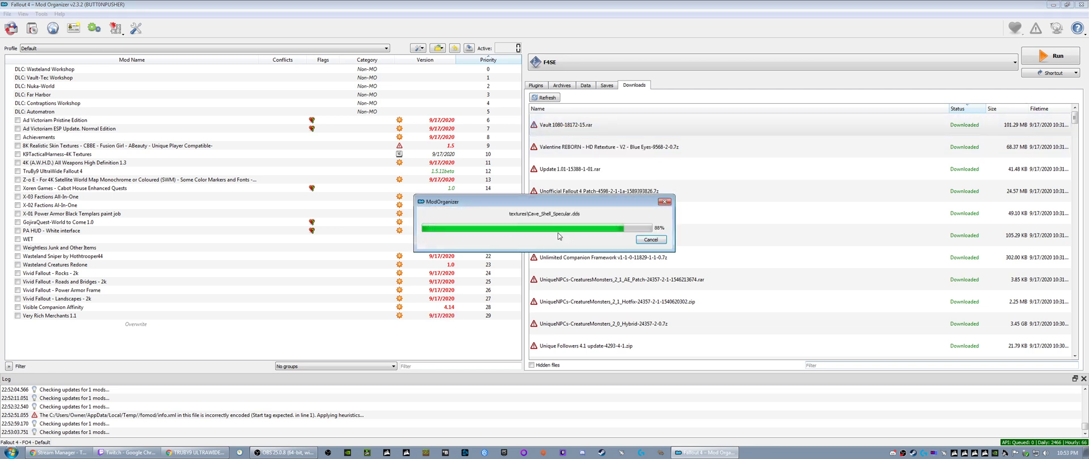
- Install Valentine REBORN - HD Retexture - V2 - Blue Eyes under its suggested name
click(561, 128)
right_click(561, 128)
click(570, 135)
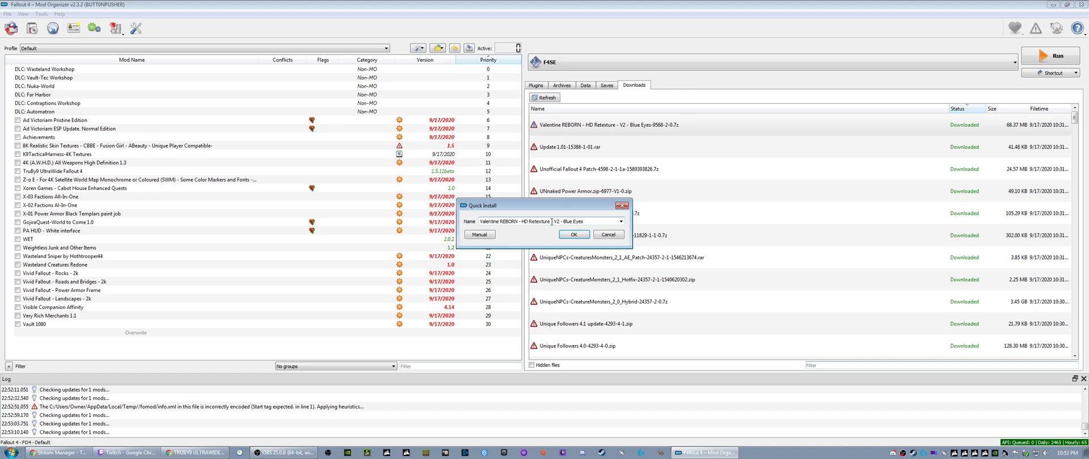
click(573, 235)
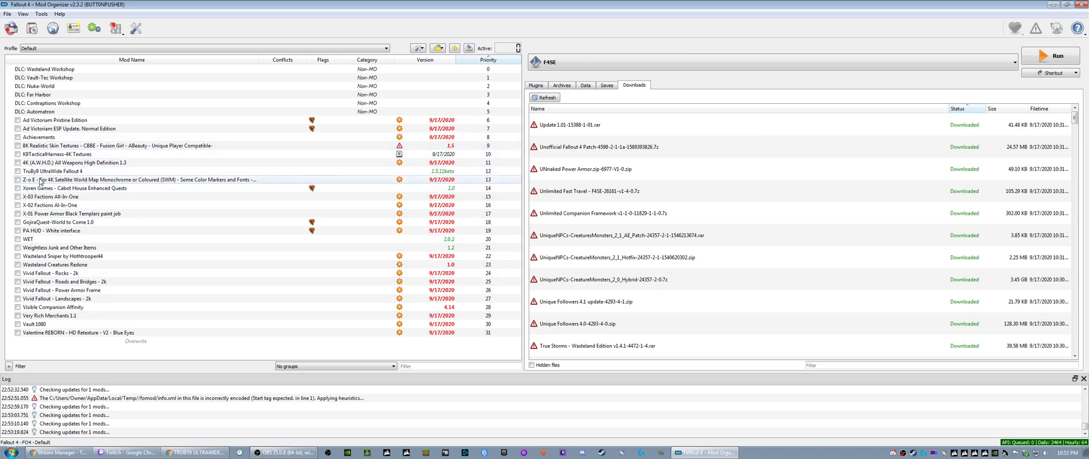
click(48, 231)
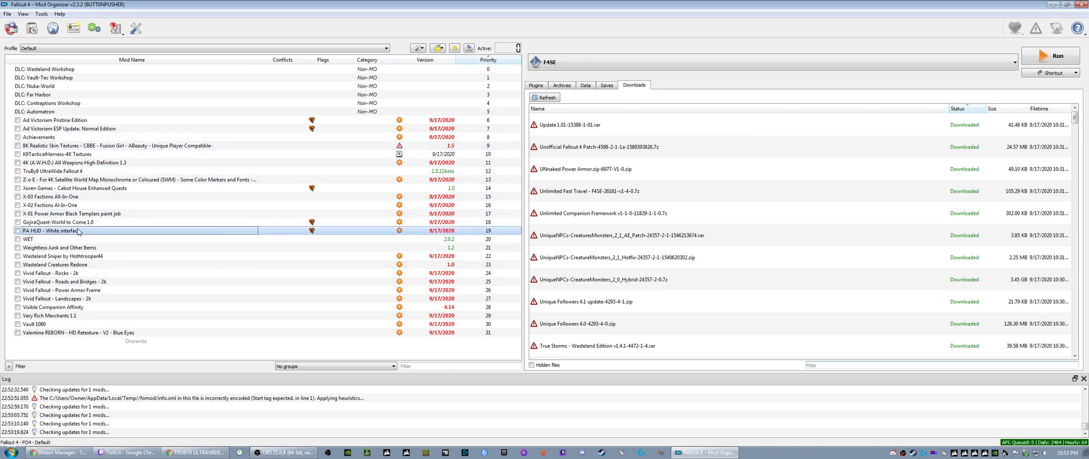
click(557, 126)
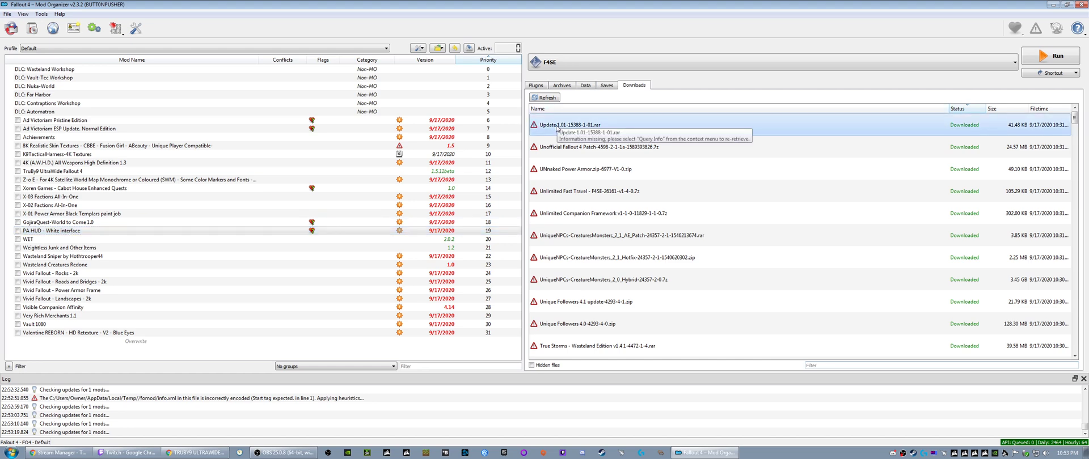
right_click(558, 125)
click(570, 133)
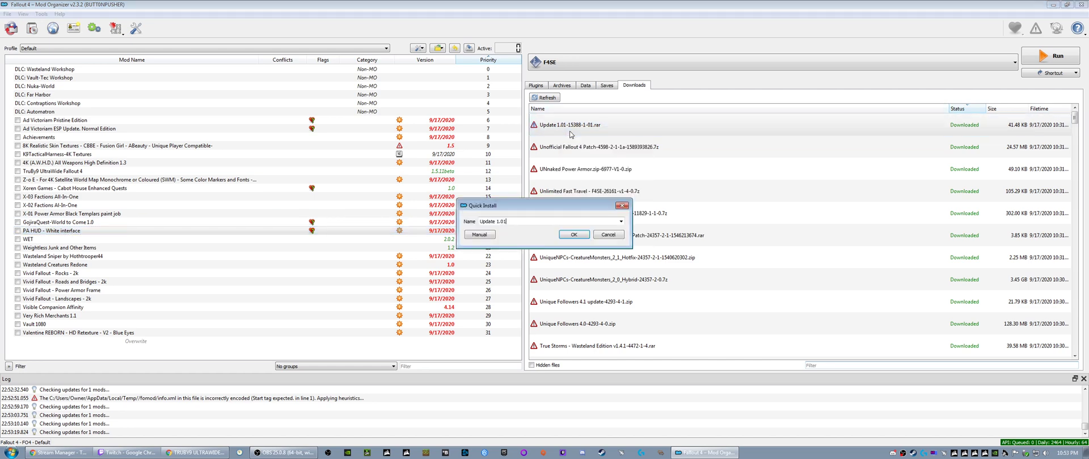
click(606, 235)
- Reveal Update 1.01-15388-1-01.rar in the downloads folder and open the archive in 7-Zip to examine its contents
right_click(570, 126)
click(438, 210)
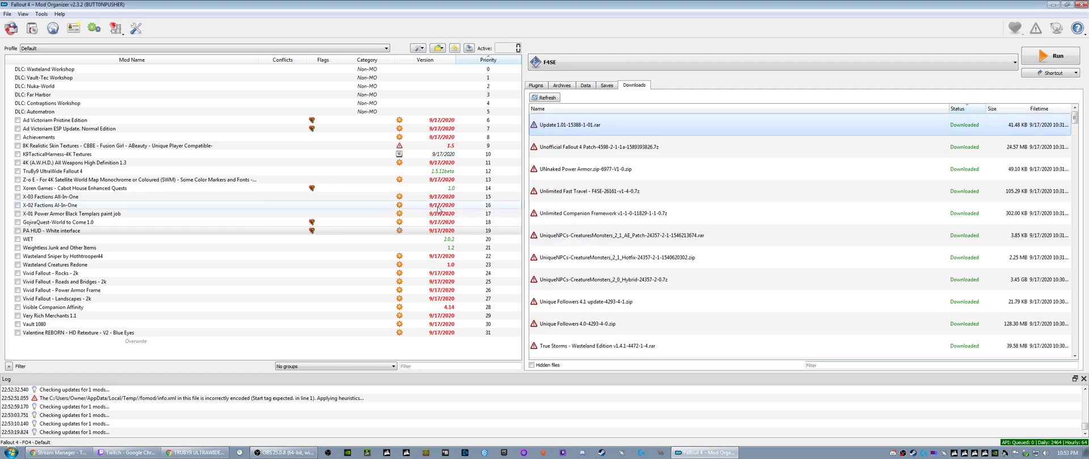
scroll(460, 308, down, 2)
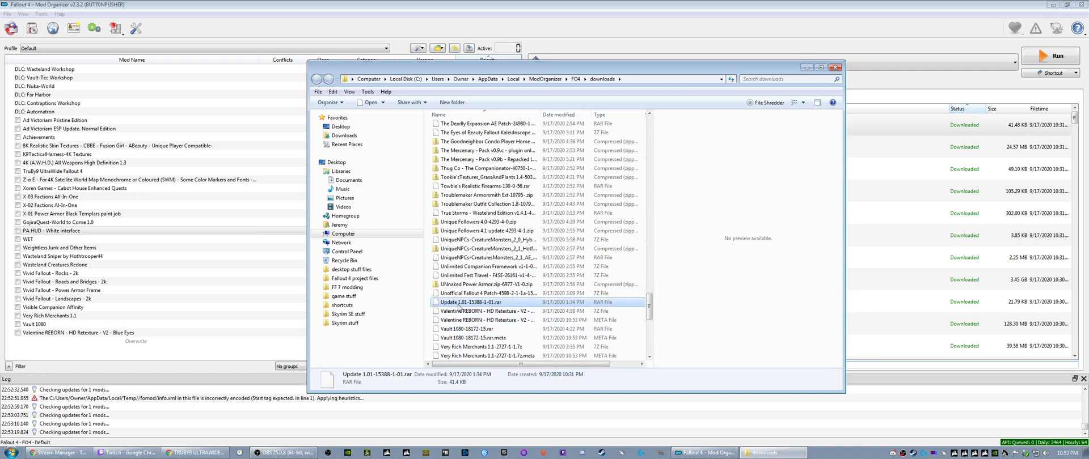
right_click(459, 307)
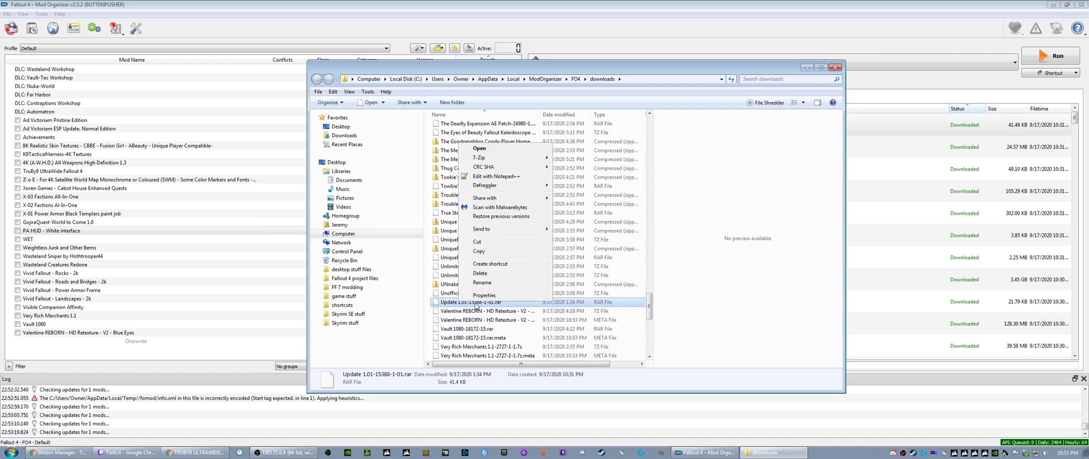
mouse_move(527, 158)
click(584, 160)
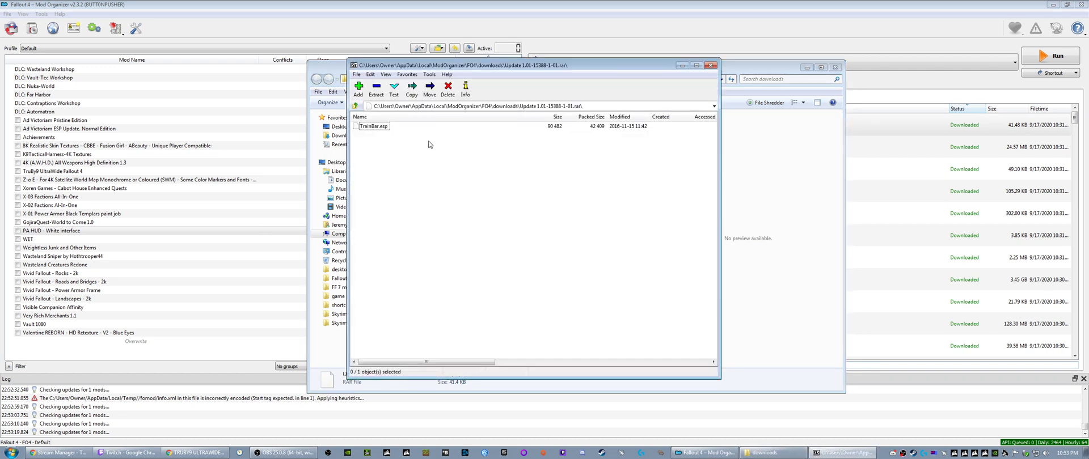
click(374, 129)
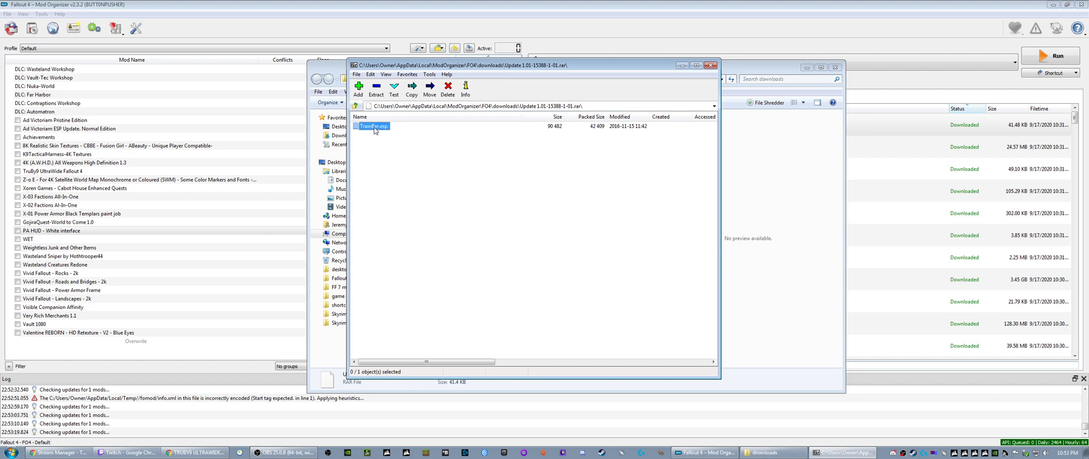
click(393, 171)
click(709, 67)
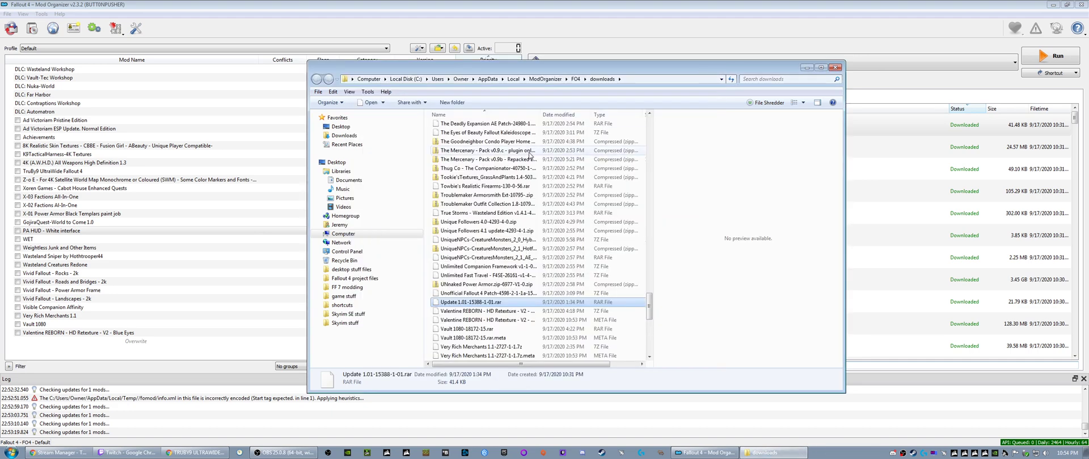
- View the file properties of Update 1.01-15388-1-01.rar and close them
right_click(462, 306)
click(528, 305)
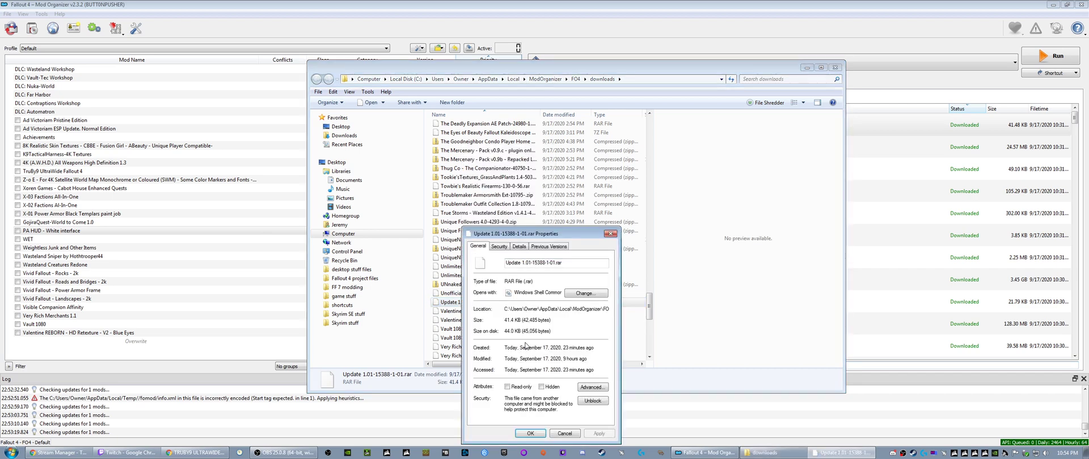
click(610, 233)
- Reopen the Update 1.01 archive in 7-Zip to check its plugin file name, and close the archive and the downloads folder
right_click(465, 307)
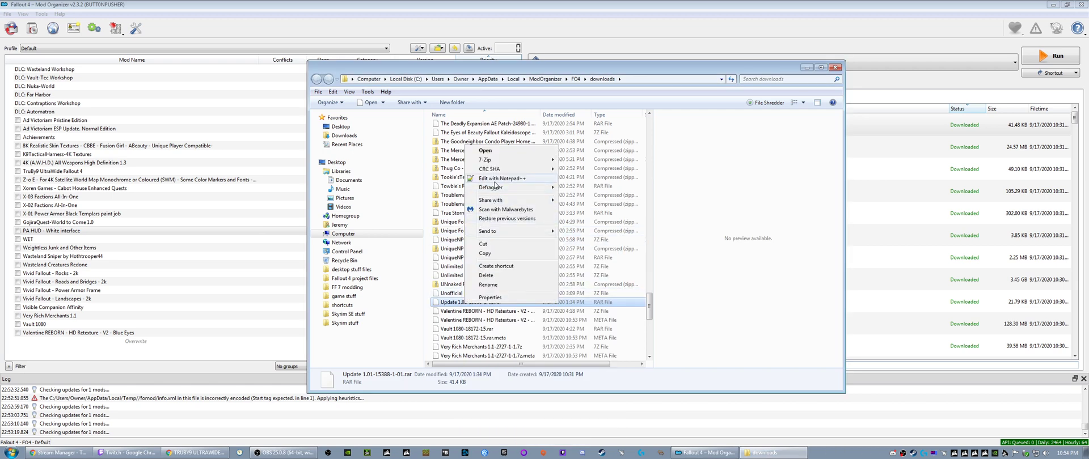
mouse_move(511, 159)
click(586, 161)
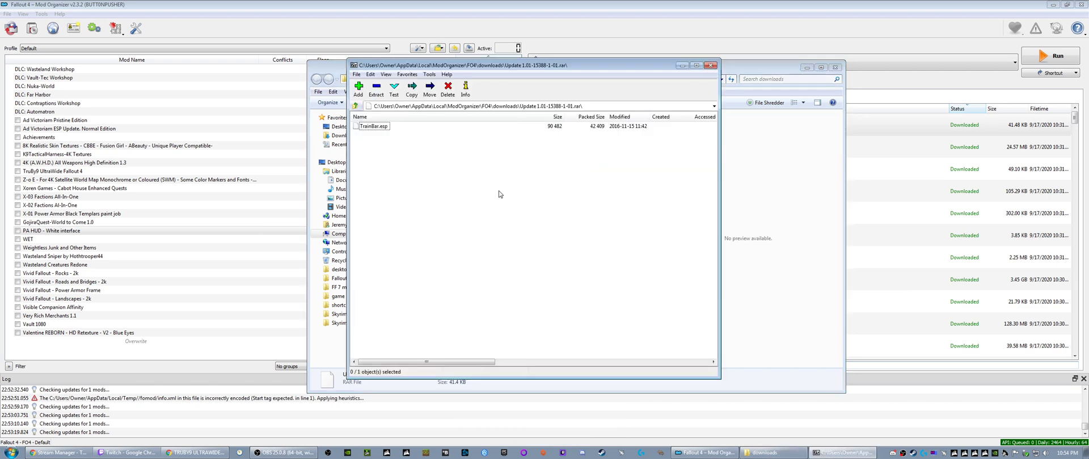
click(376, 127)
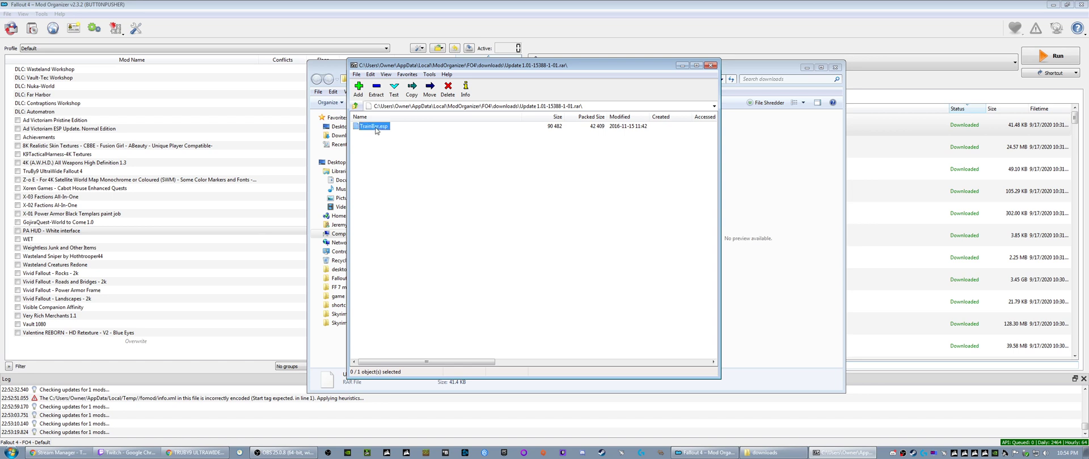
click(380, 155)
click(377, 129)
click(387, 164)
click(711, 66)
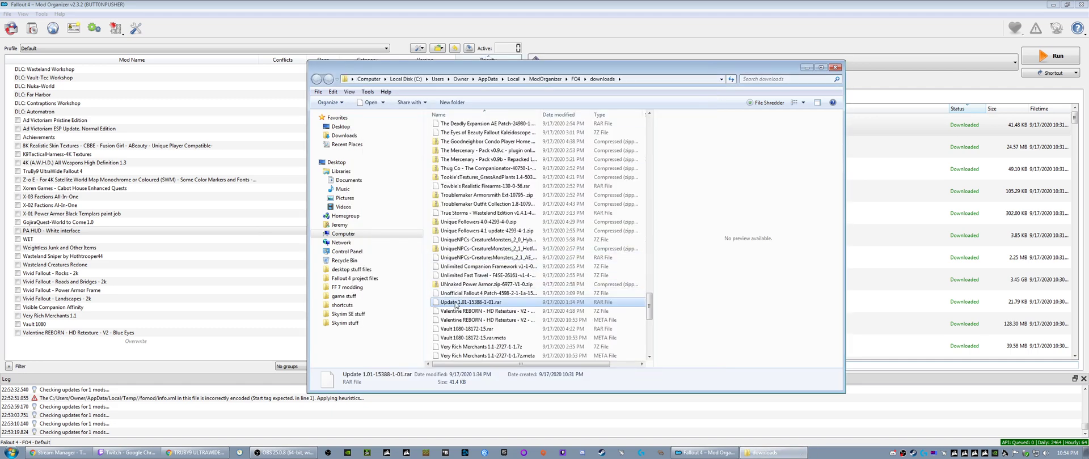
click(835, 66)
- Query the missing mod info for the download Update 1.01-15388-1-01.rar
click(556, 130)
right_click(556, 131)
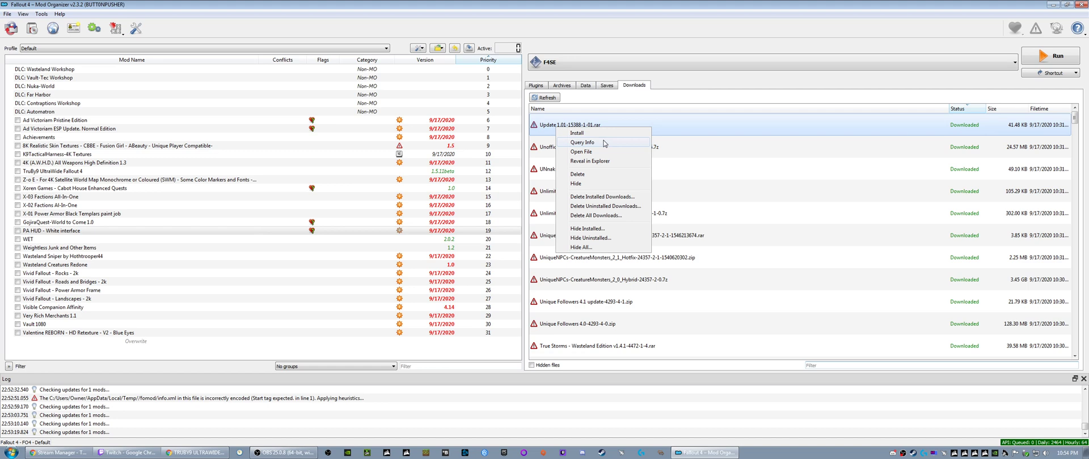
click(586, 144)
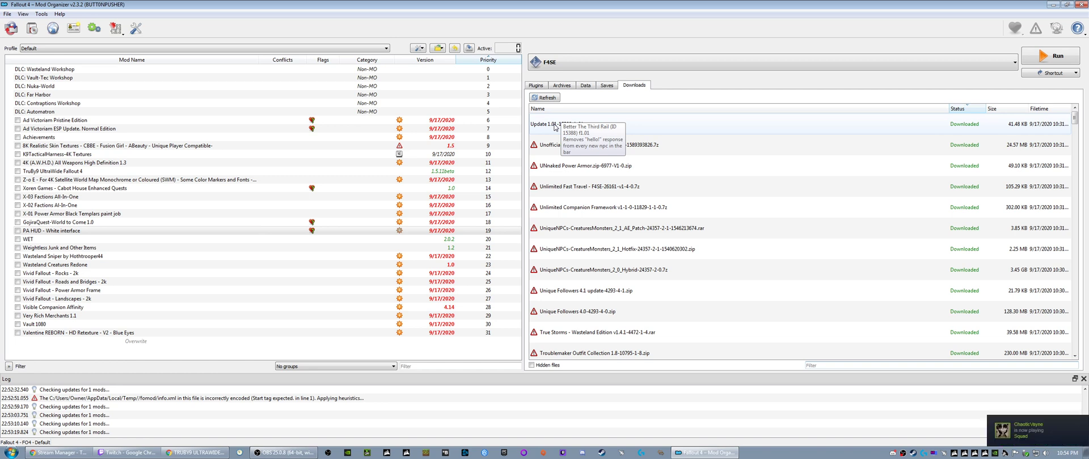
click(549, 149)
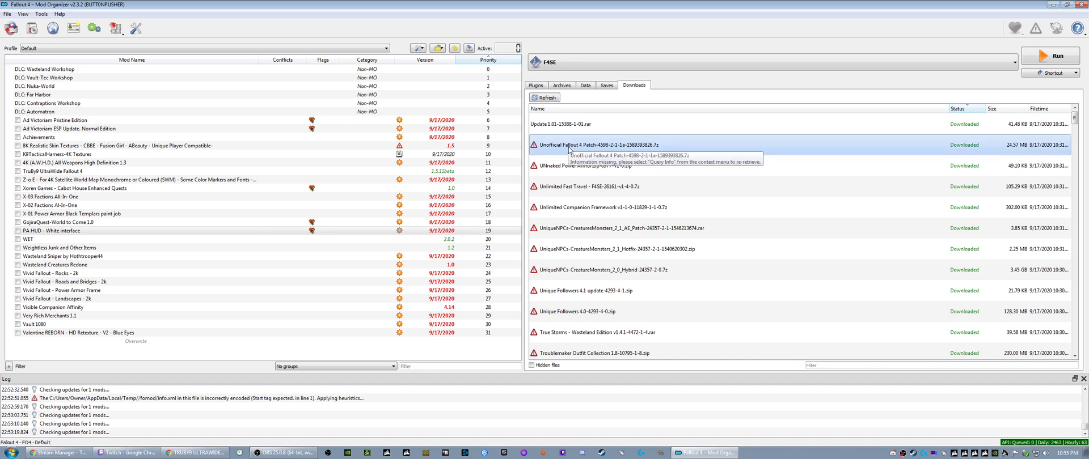
click(568, 127)
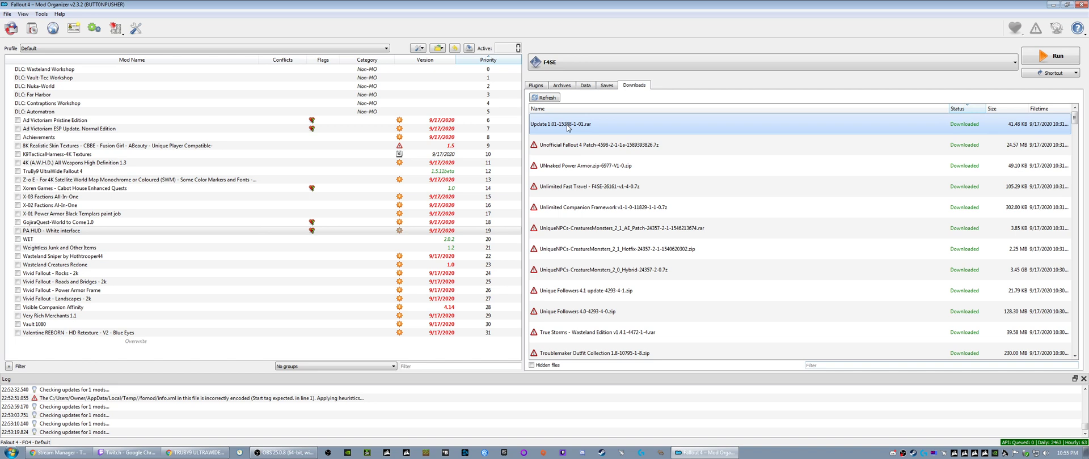
click(569, 148)
click(571, 168)
click(571, 188)
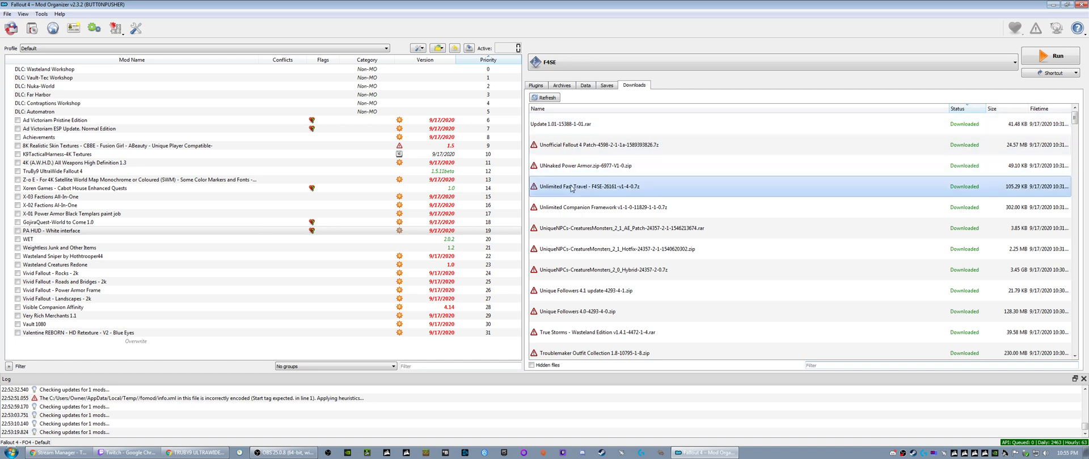
click(572, 230)
click(571, 148)
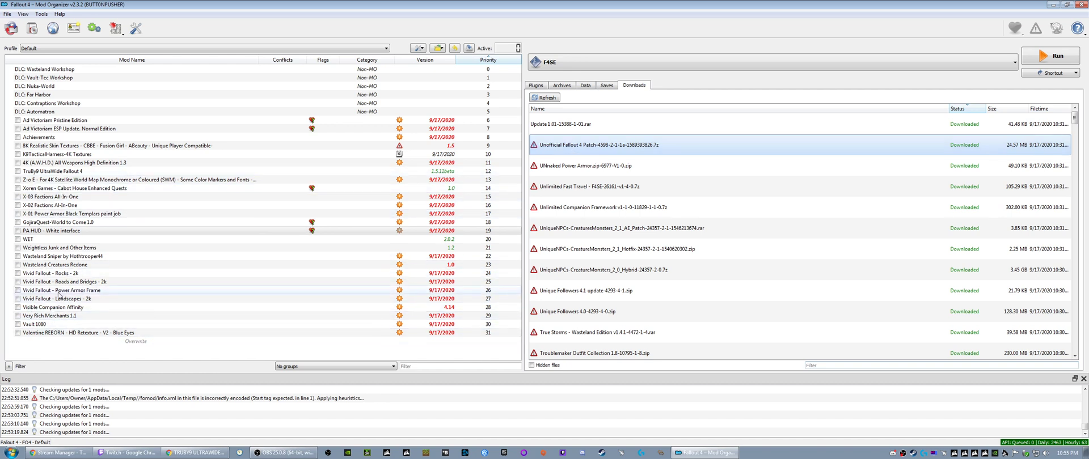
- Open the information for PA HUD - White interface and examine its Nexus details and the files under Textures/Interface/PA
click(64, 231)
right_click(64, 230)
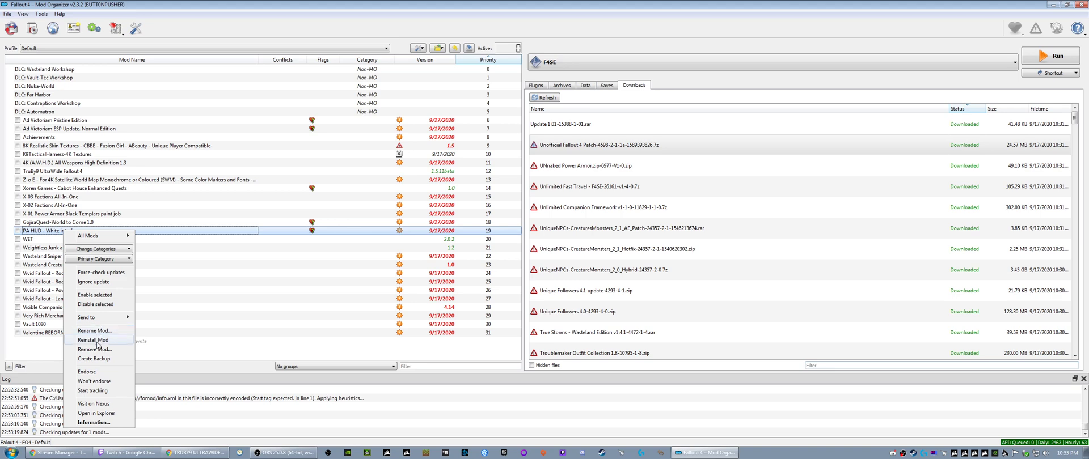
click(94, 423)
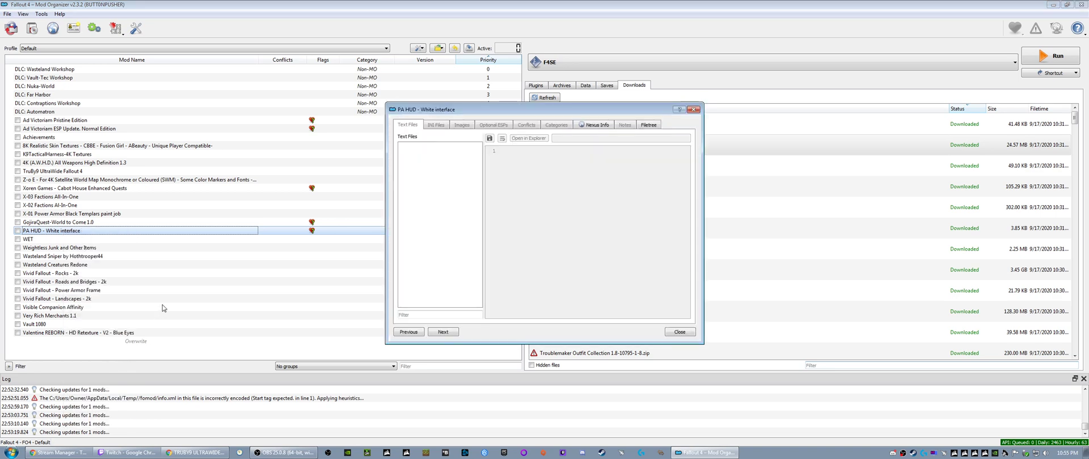
click(595, 124)
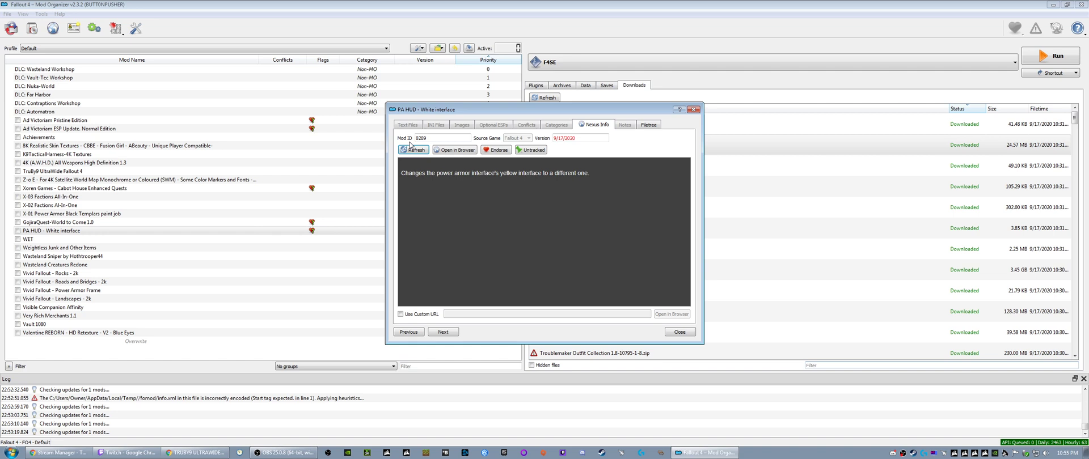
click(648, 125)
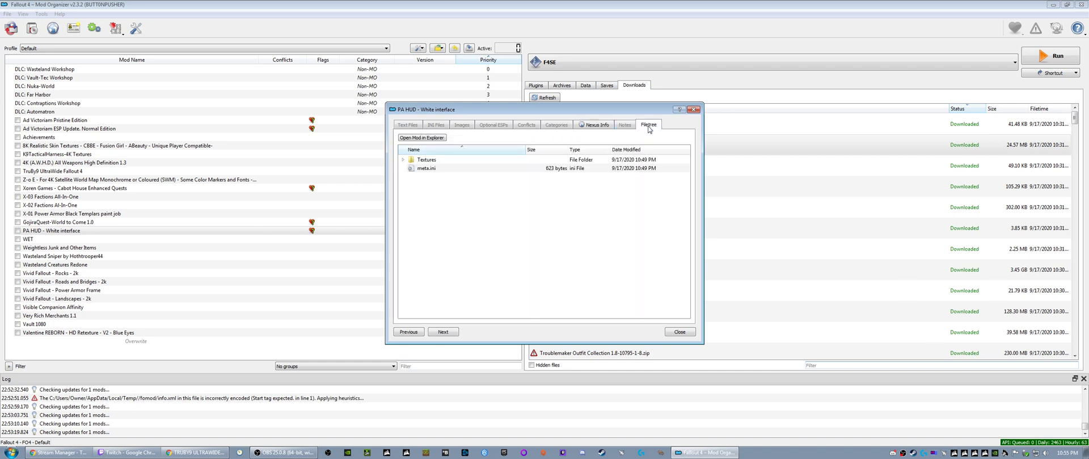
click(402, 161)
click(411, 168)
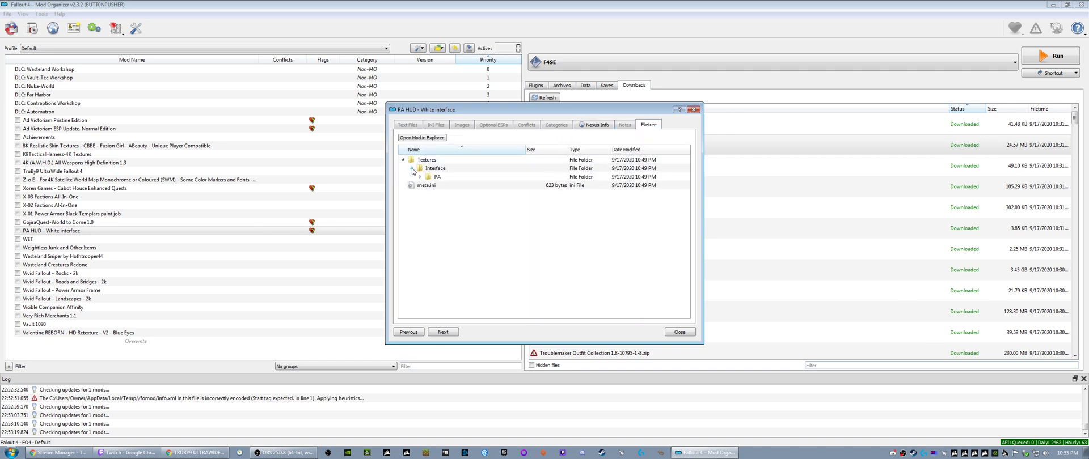
click(420, 176)
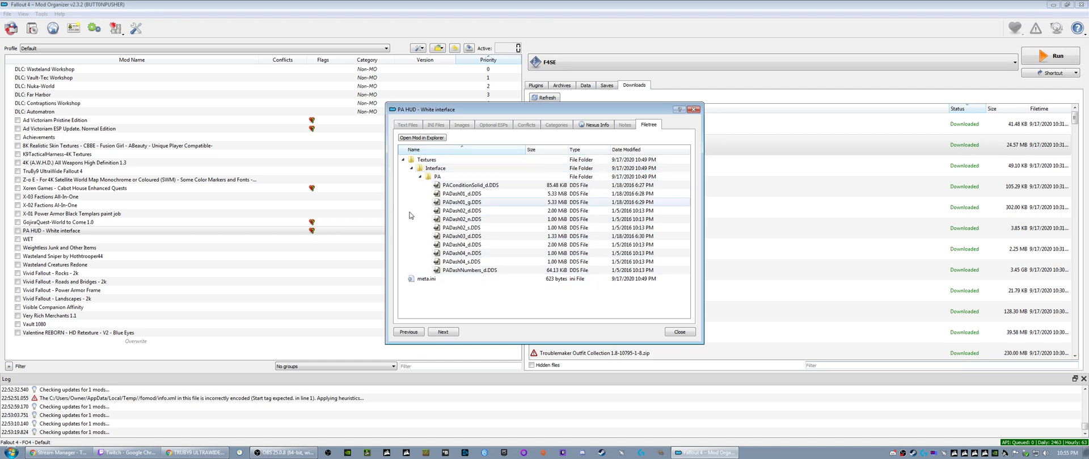
- Enter 8289 as the Nexus mod ID of PA HUD - White interface and close its information window
click(594, 124)
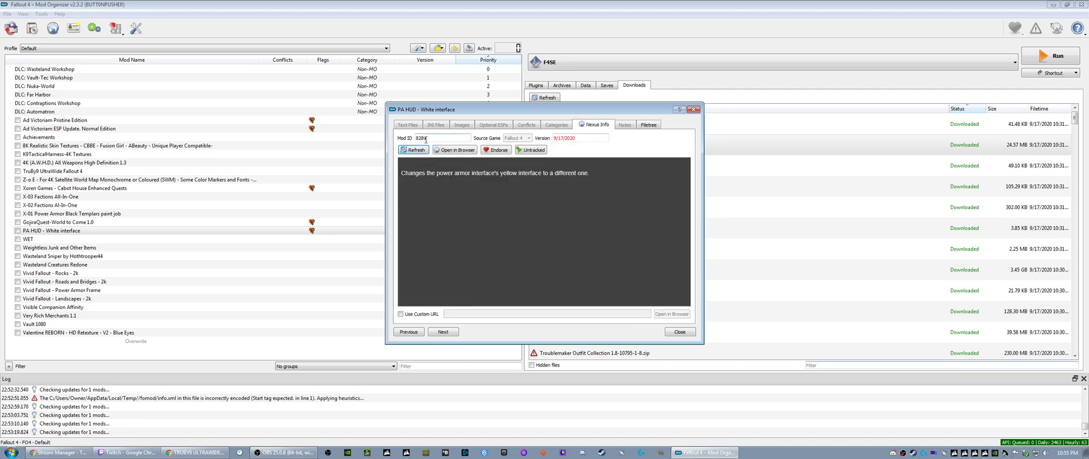
drag(427, 138, 417, 138)
text(8289)
click(694, 109)
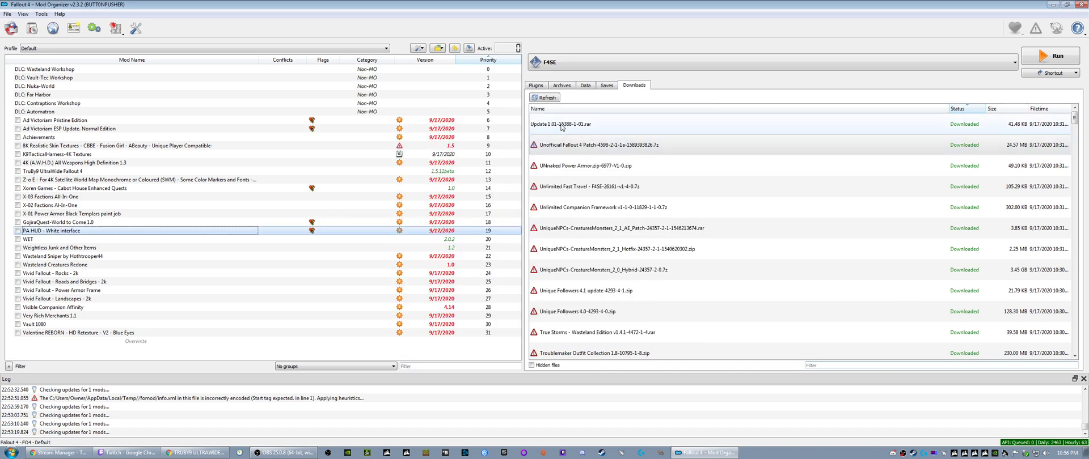
- Show the Update 1.01 download in its folder again and close the folder window
right_click(562, 125)
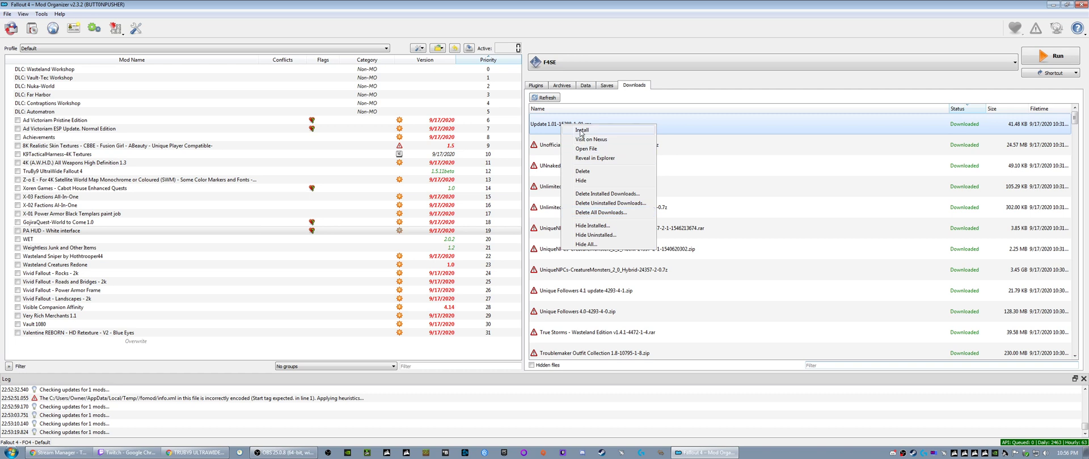
click(593, 157)
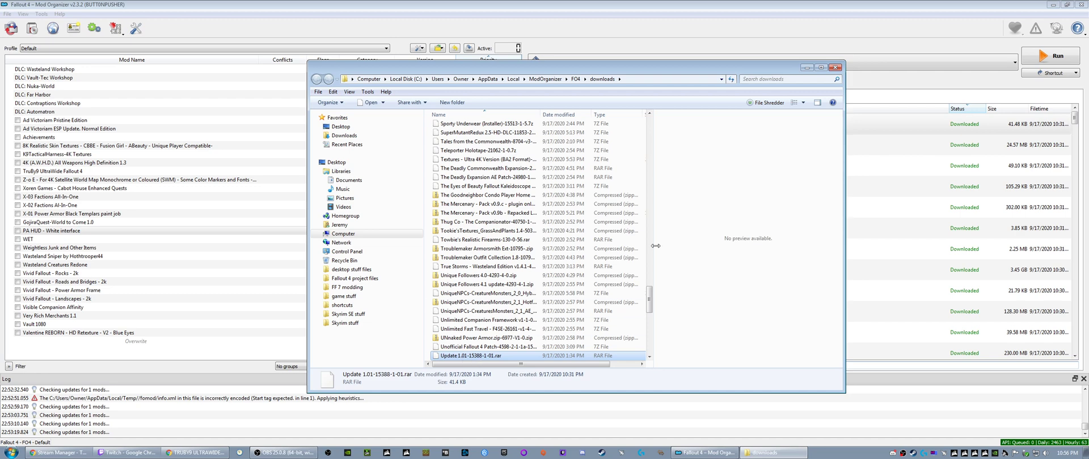
click(835, 68)
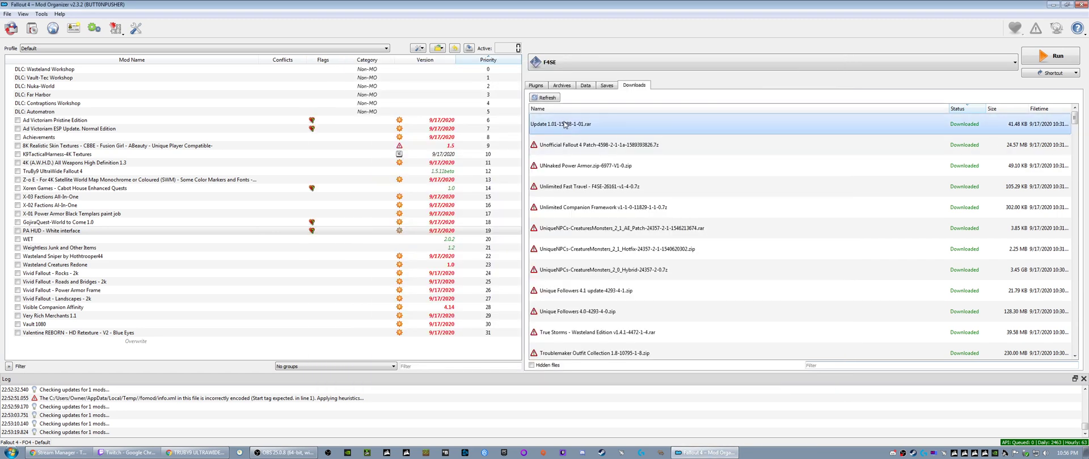
- Install the Update 1.01-15388-1-01.rar download under the mod name "Better The Third Rail - esp update"
mouse_move(554, 129)
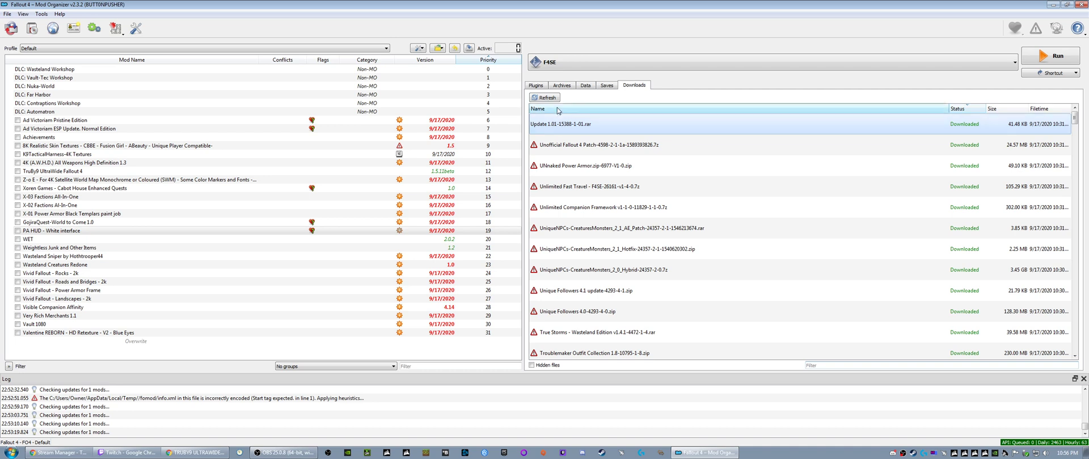
right_click(555, 129)
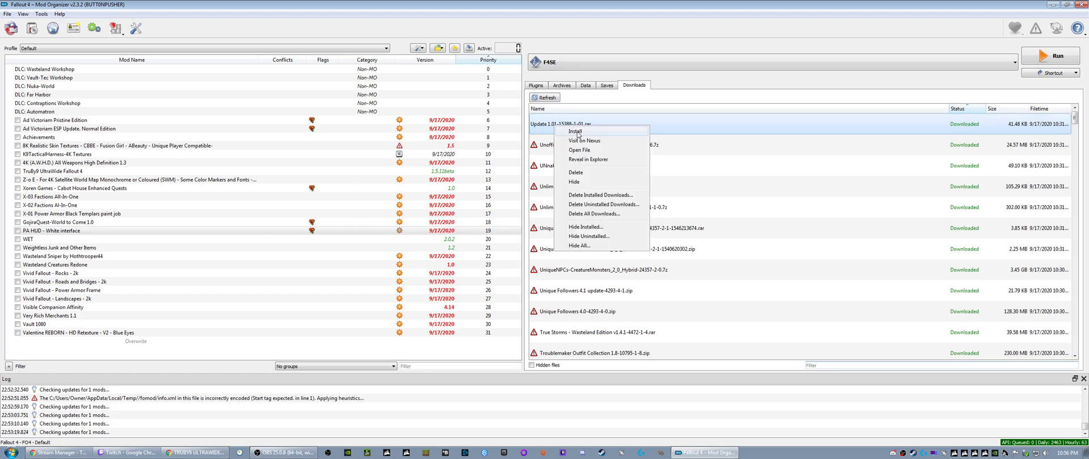
click(576, 132)
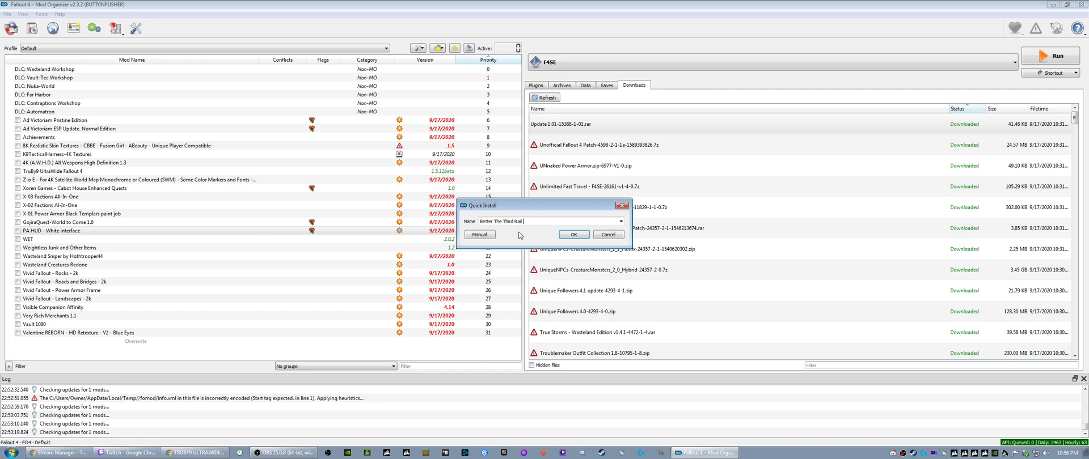
text(- update)
key(BackSpace)
key(BackSpace)
key(BackSpace)
key(BackSpace)
key(BackSpace)
text(esp epdate)
click(567, 235)
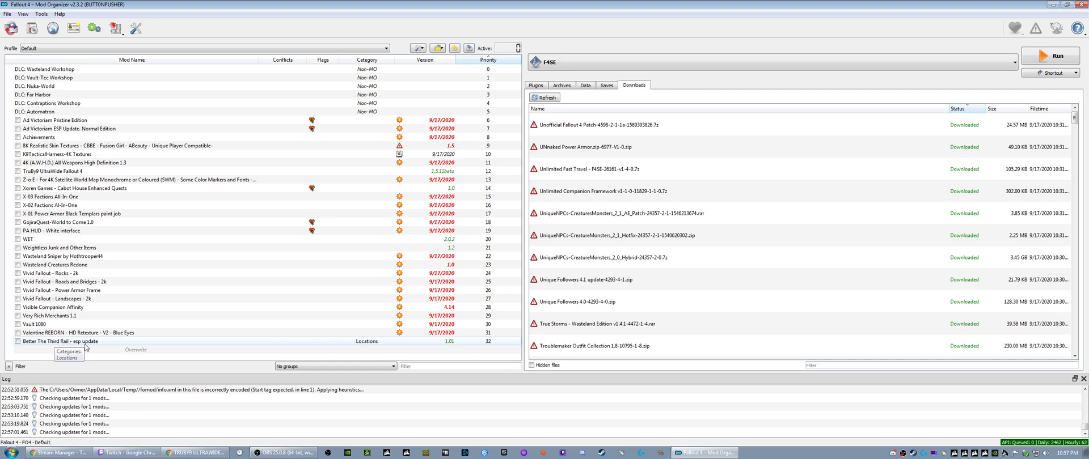
- Install the Unofficial Fallout 4 Patch download under its suggested name
right_click(567, 129)
click(594, 131)
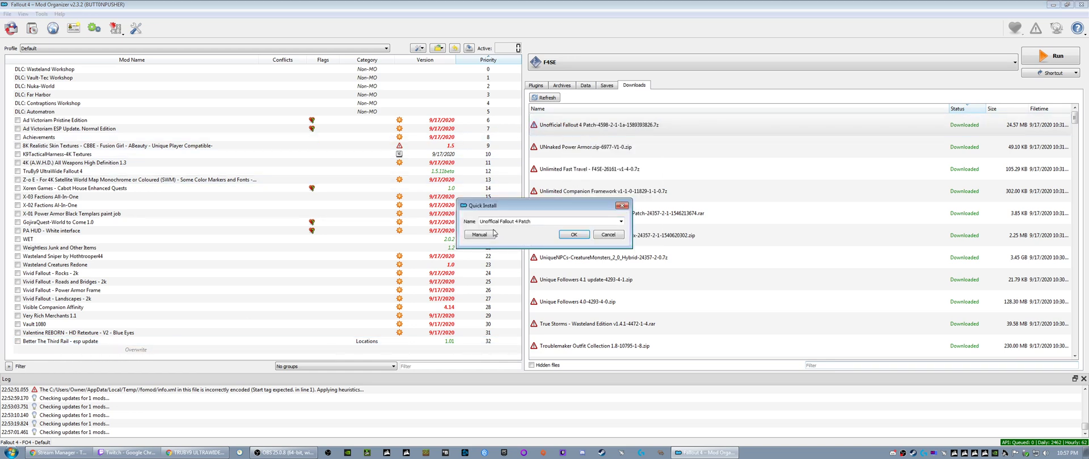
click(568, 235)
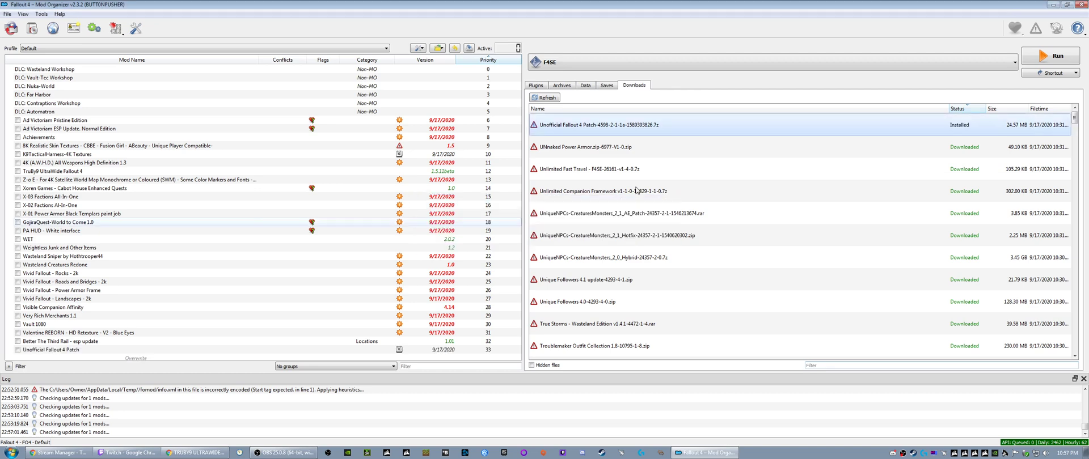
- Install the power armor download 6977-V1-0, removing the .zip ending so the mod is named "UNnaked Power Armor"
right_click(556, 125)
click(574, 131)
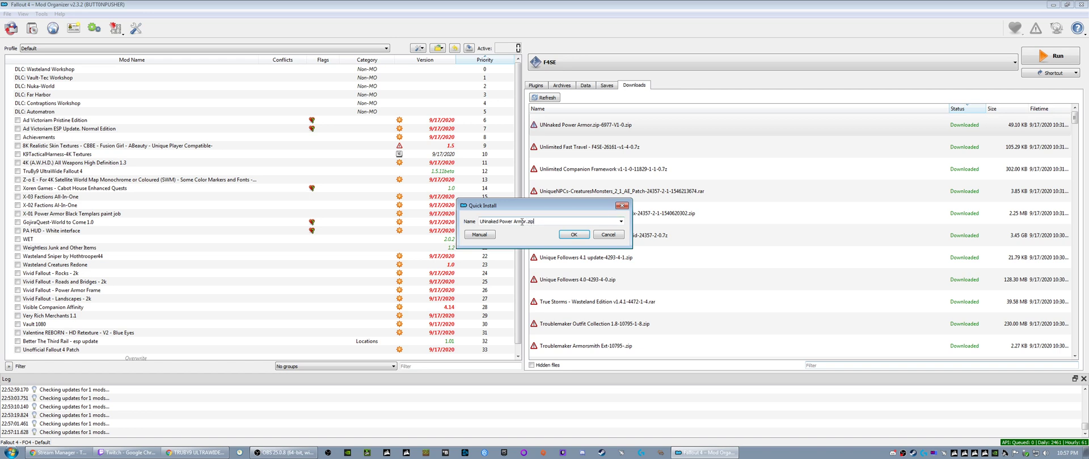
drag(525, 221, 550, 221)
key(BackSpace)
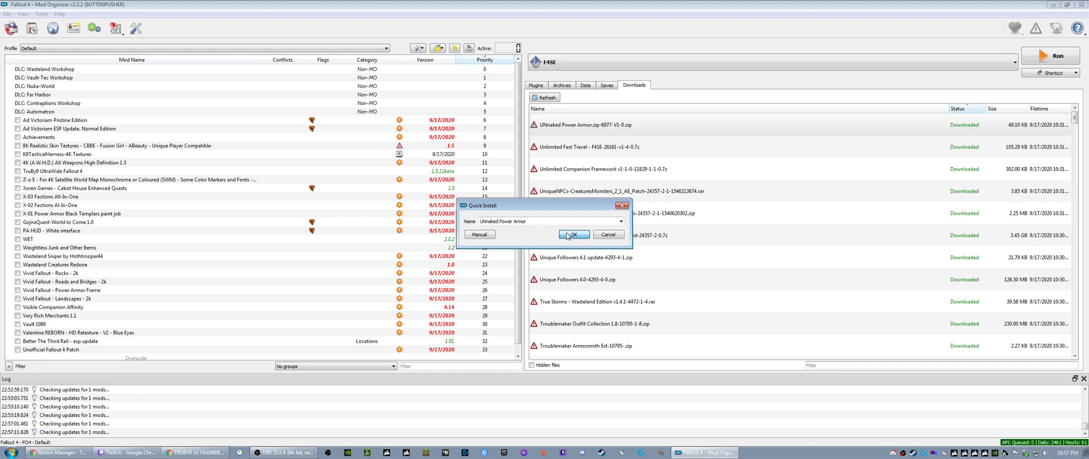
click(568, 236)
- Install the Unlimited Fast Travel download under the name "Unlimited Fast Travel - F4SE"
right_click(548, 128)
click(557, 134)
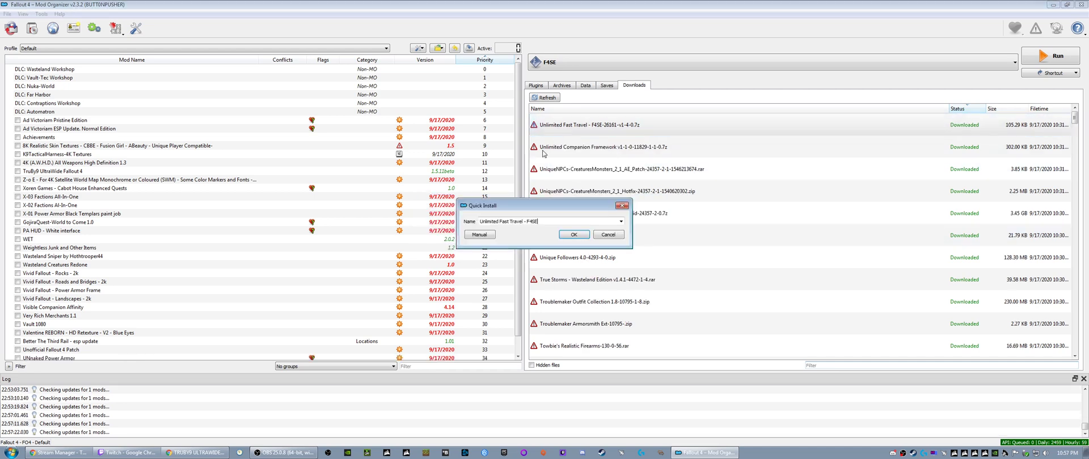
click(572, 235)
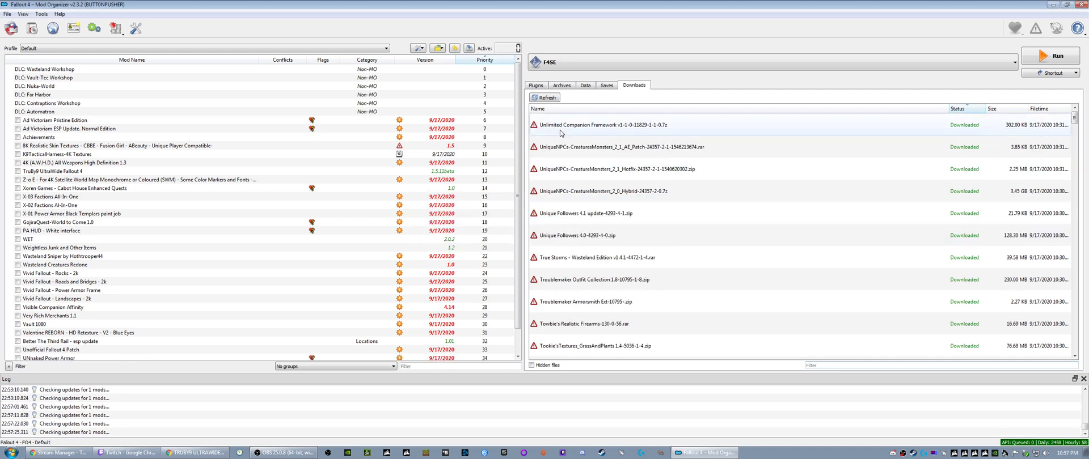
- Install the Unlimited Companion Framework v1-1-0 download, keeping the suggested name "Unlimited Companion Framework"
right_click(549, 126)
click(558, 133)
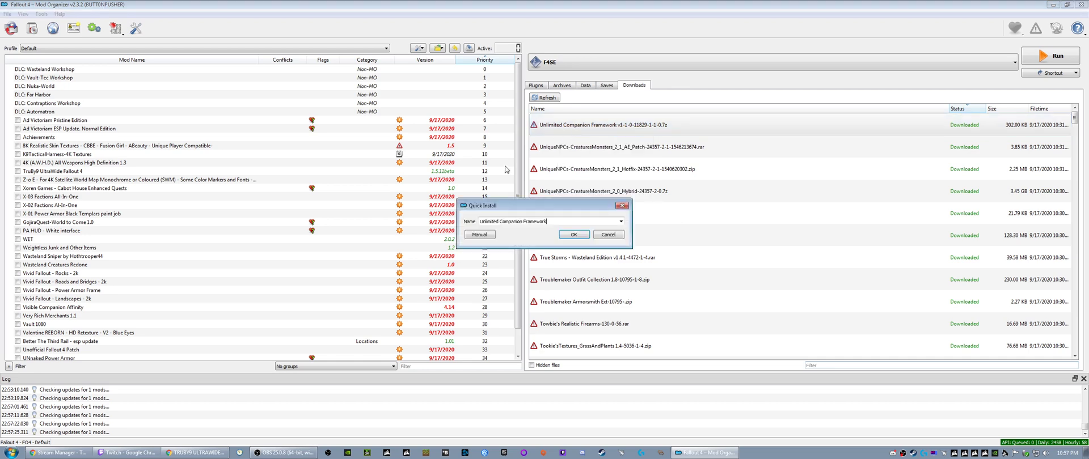
triple_click(553, 222)
click(552, 222)
drag(549, 222, 452, 227)
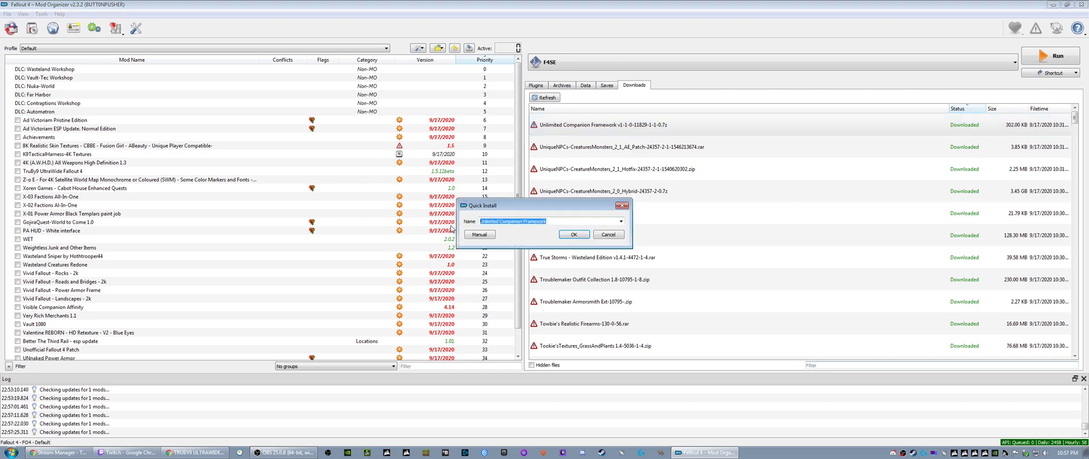
click(549, 222)
drag(541, 221, 472, 222)
click(550, 222)
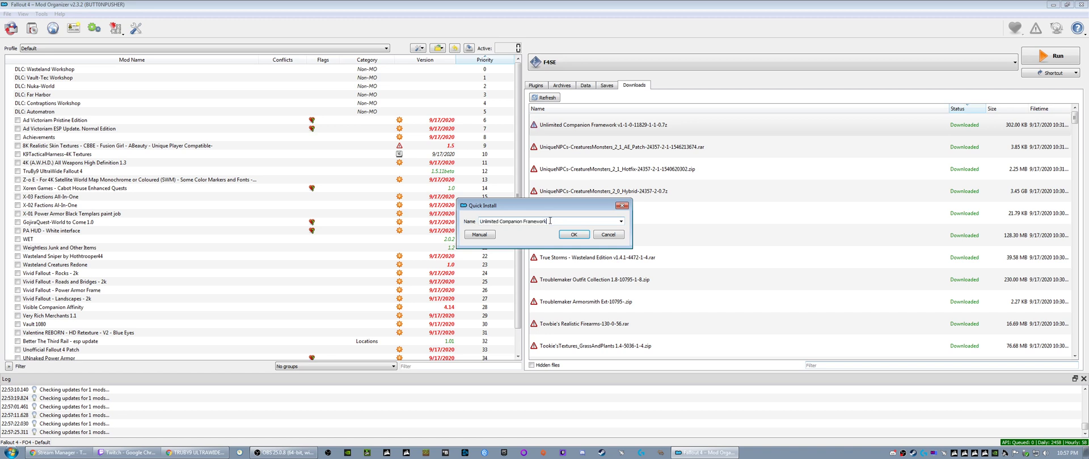
drag(553, 222, 450, 227)
click(553, 222)
click(568, 236)
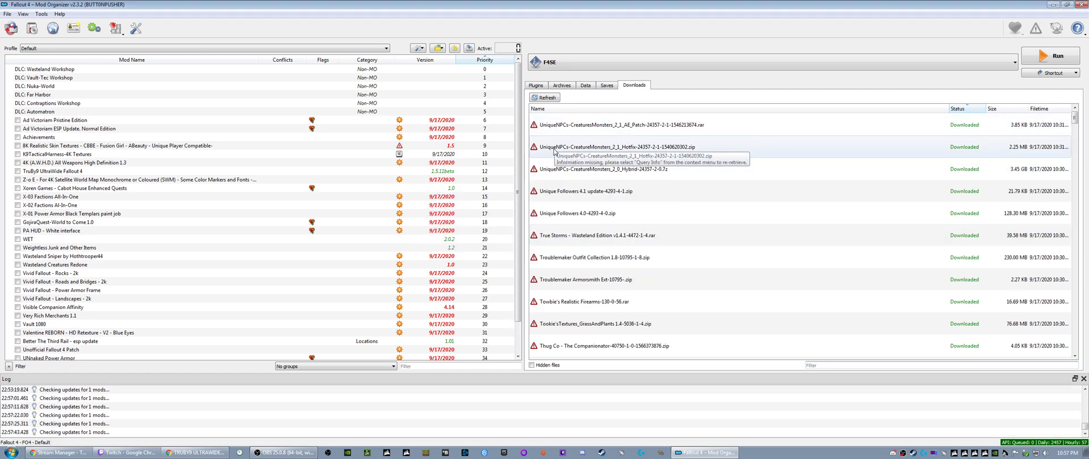
- Start installing UniqueNPCs-CreatureMonsters_2_0_Hybrid, keep the Core plugin, and review all compatibility patch options on the Patches page
right_click(553, 175)
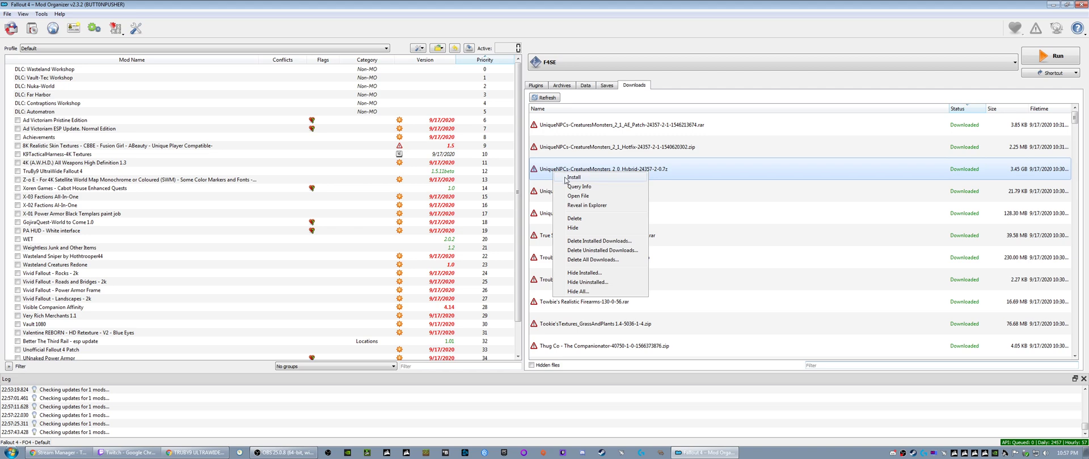
click(567, 180)
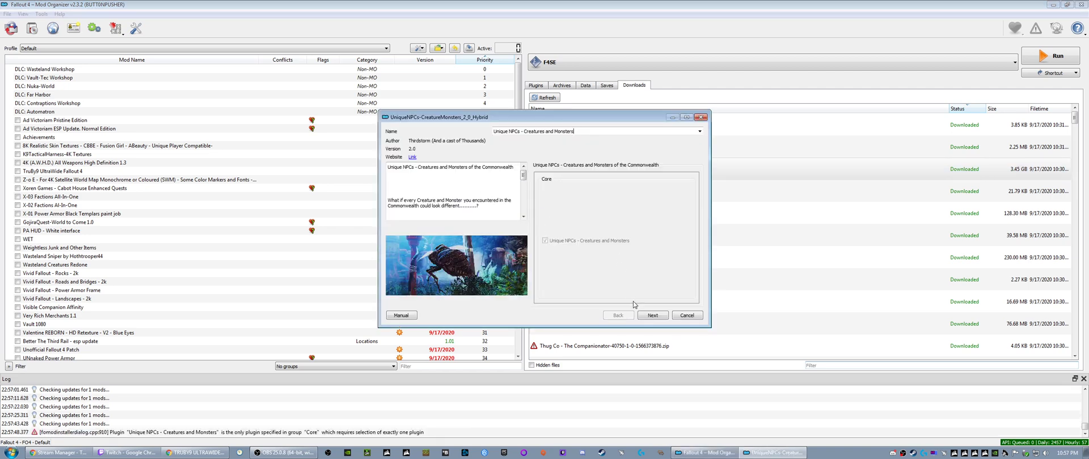
click(652, 315)
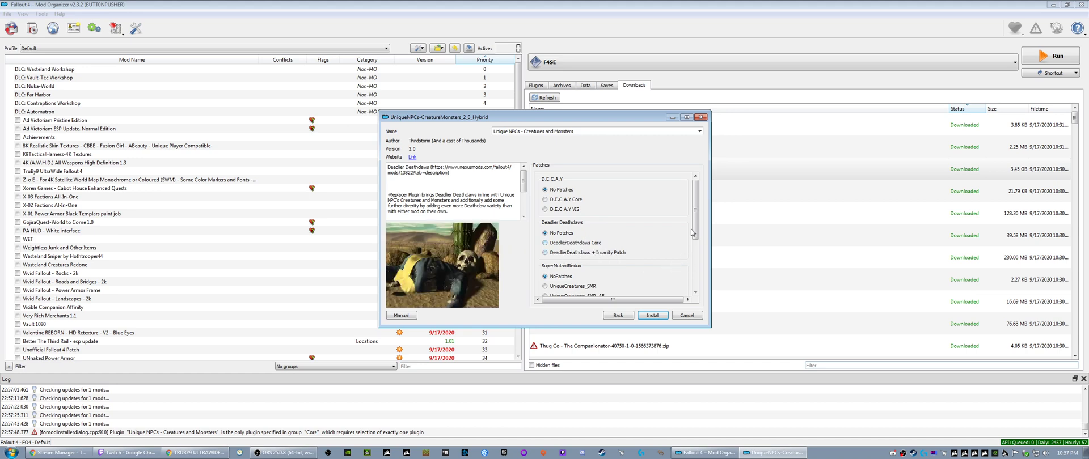
drag(696, 224, 696, 260)
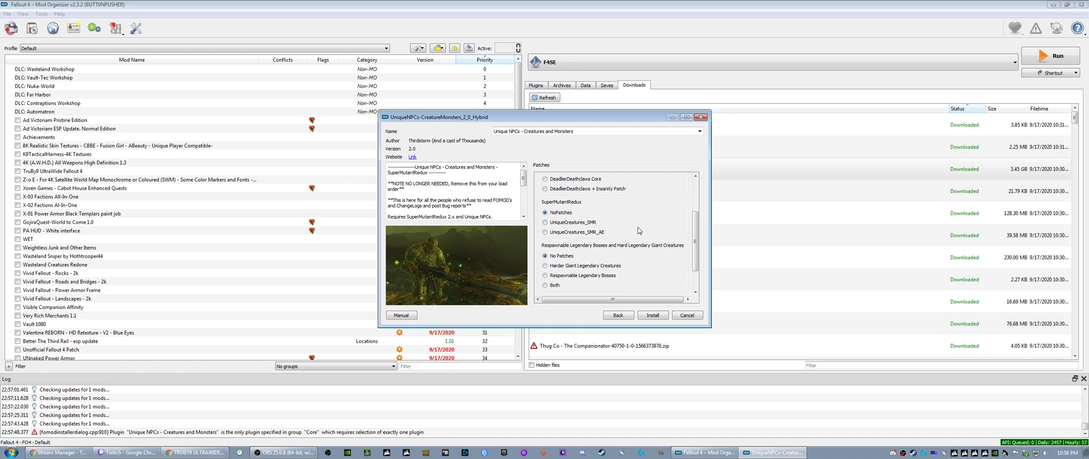
drag(697, 255, 698, 274)
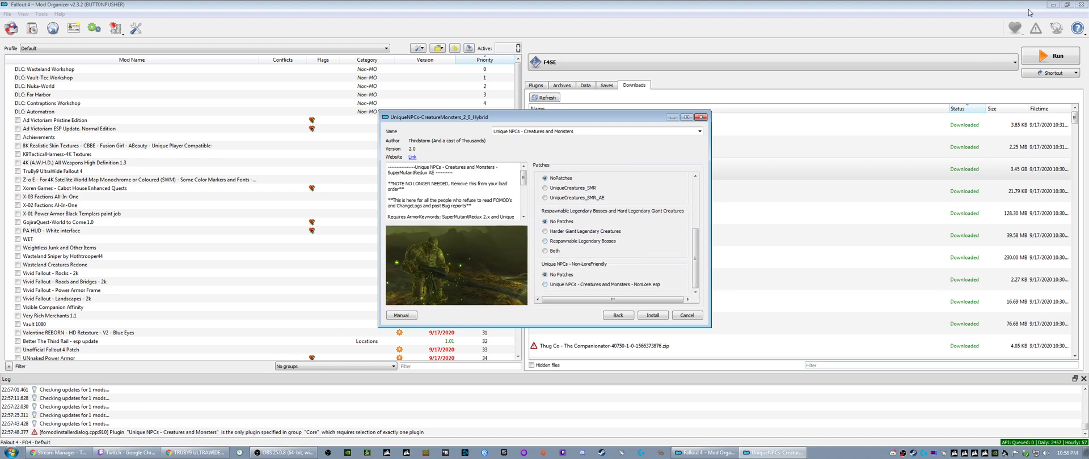
- Open 1.3 mod list.txt from the desktop's Fallout 4 project files folder in Notepad++
click(12, 452)
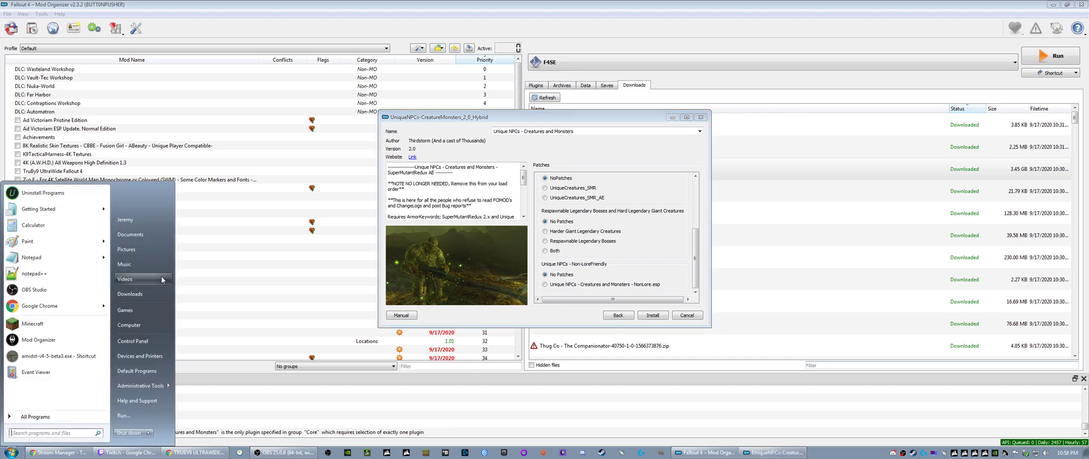
click(136, 236)
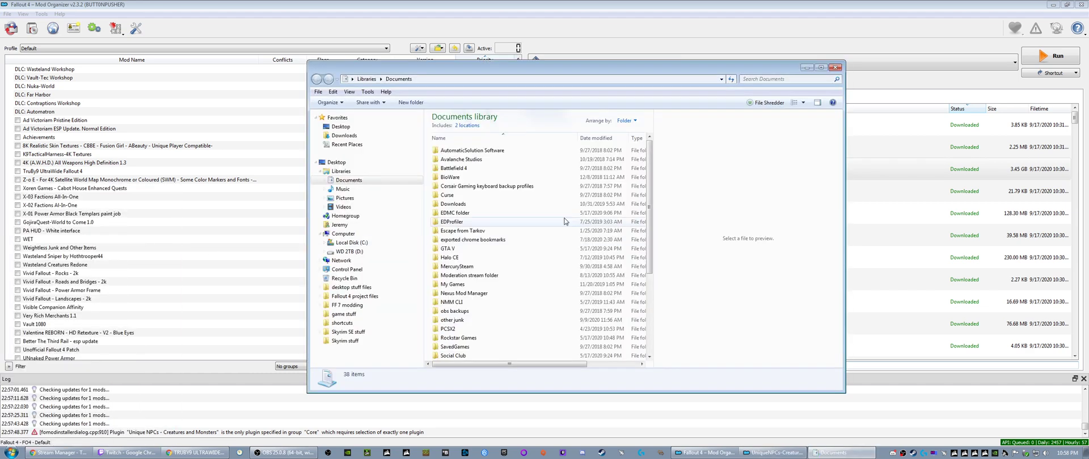
click(341, 127)
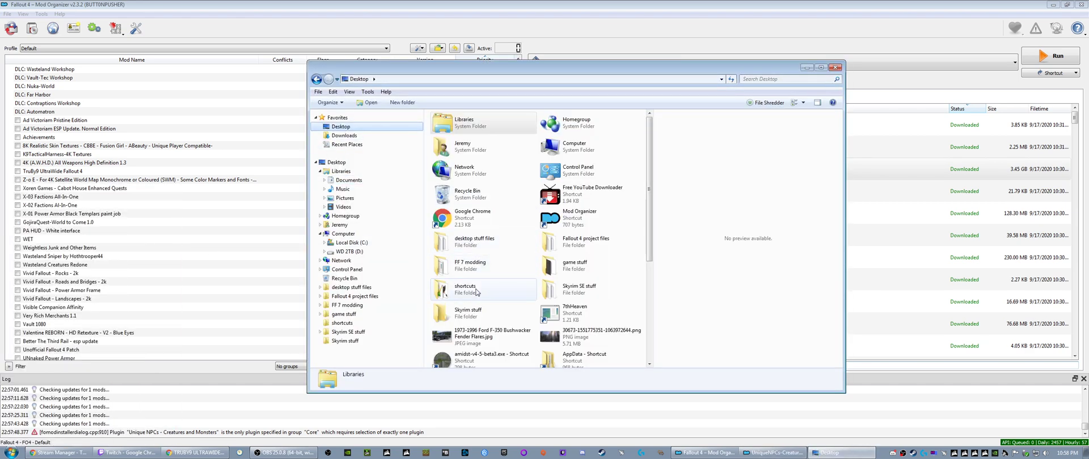
click(577, 240)
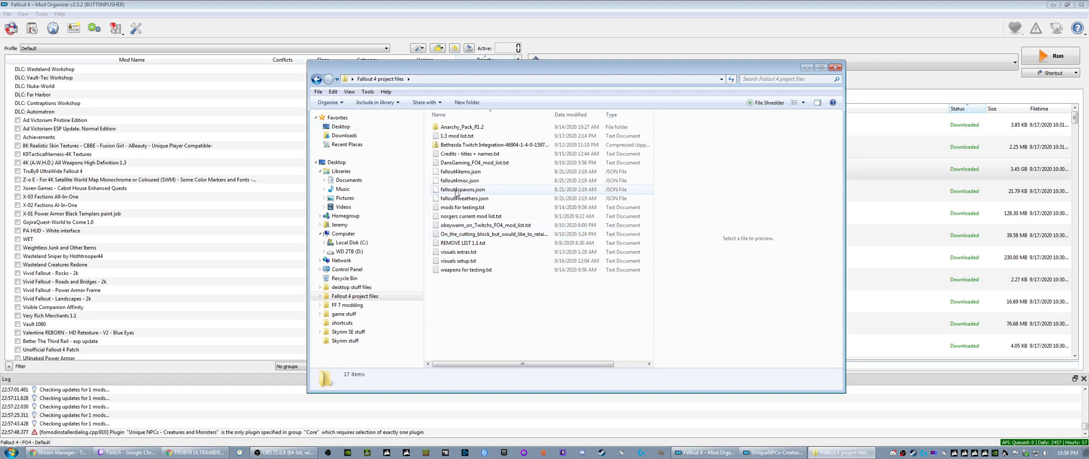
right_click(454, 137)
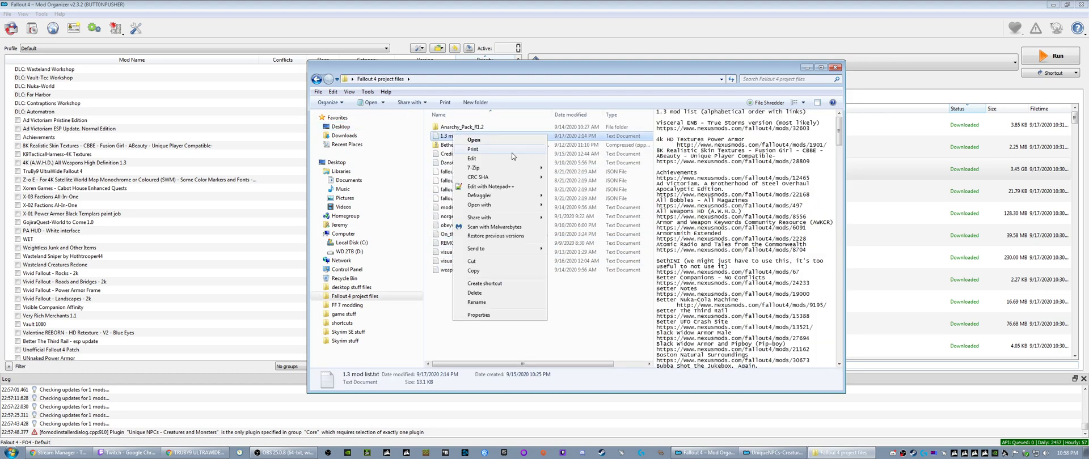
click(481, 189)
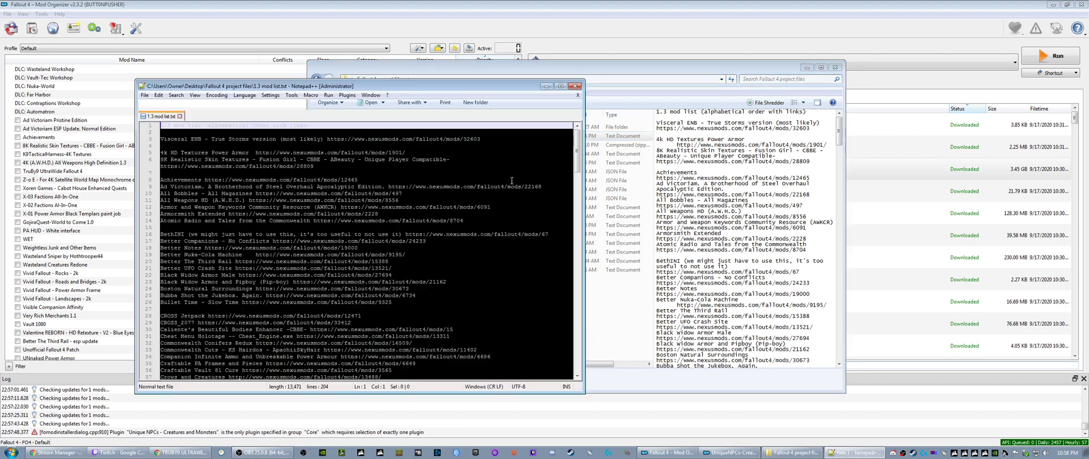
- Delete the duplicate "Unique NPCs - Creatures and Monsters of the Commonwealth" line, save the mod list, minimize the editor and close the folder window
drag(237, 86, 425, 48)
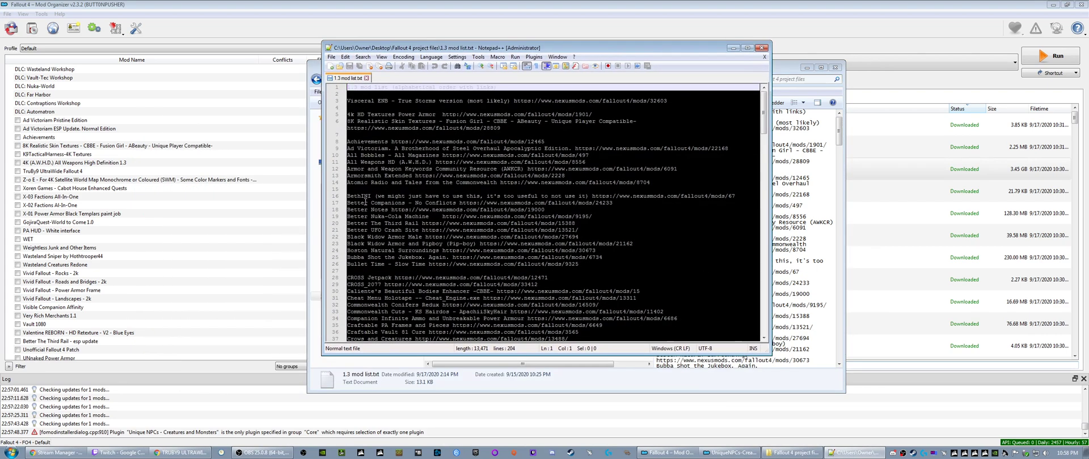
drag(763, 116, 754, 307)
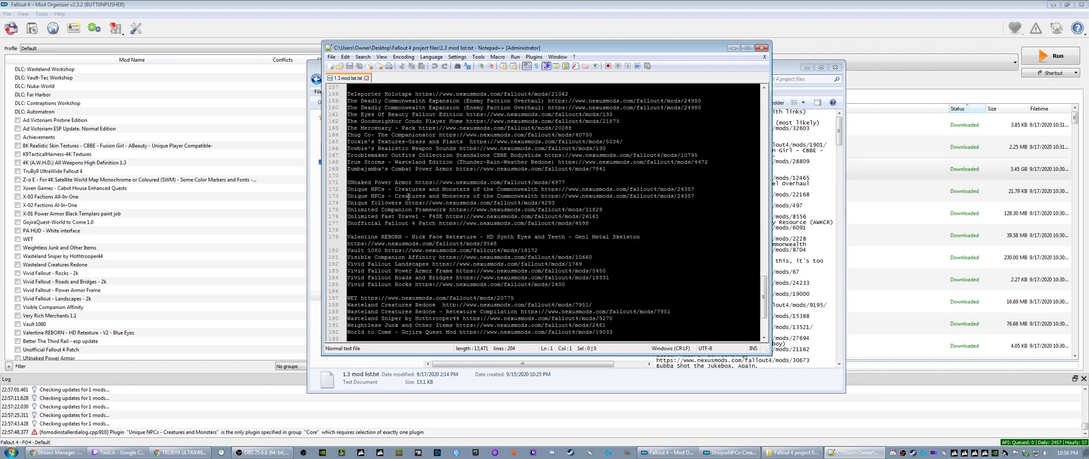
click(538, 196)
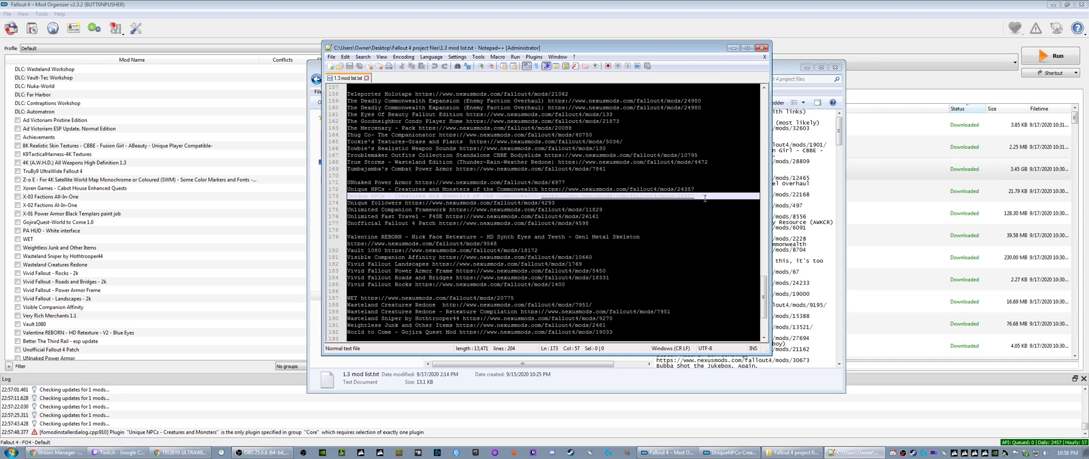
click(370, 192)
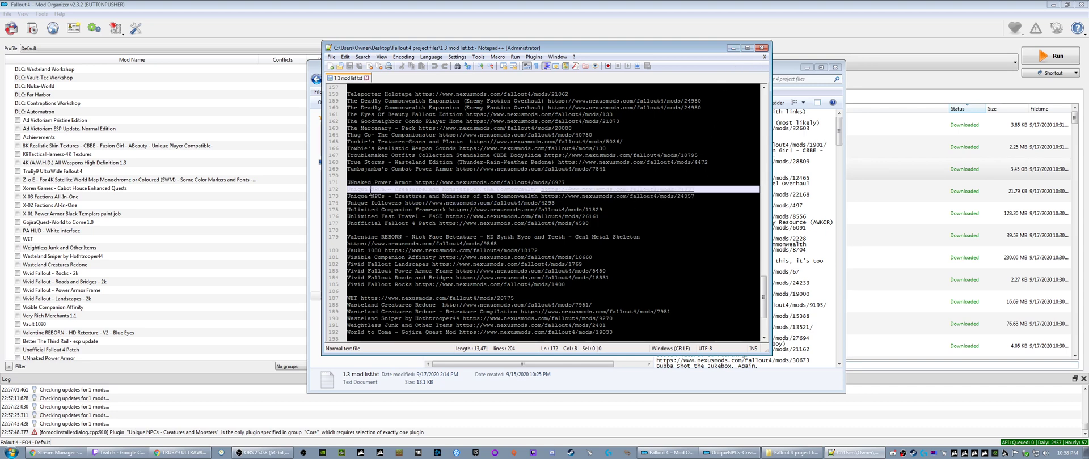
triple_click(376, 191)
key(Delete)
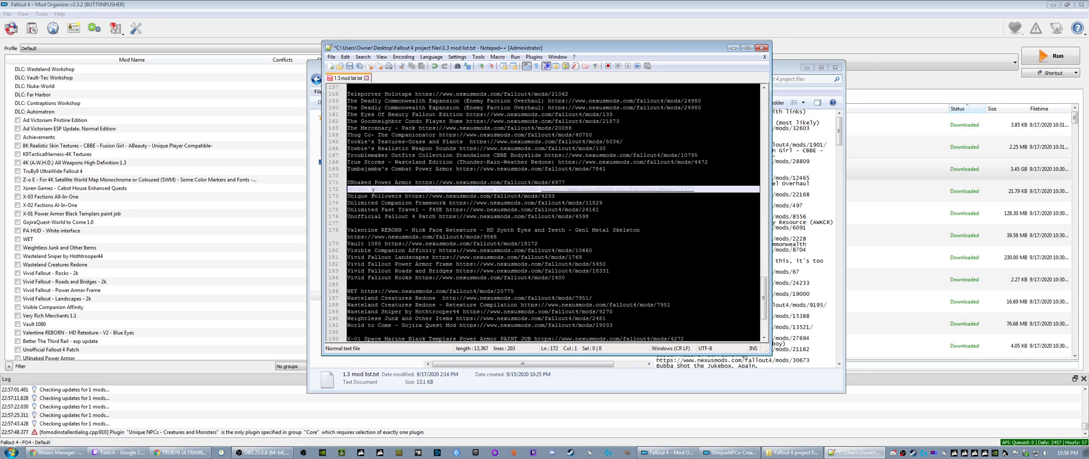
click(349, 66)
click(732, 49)
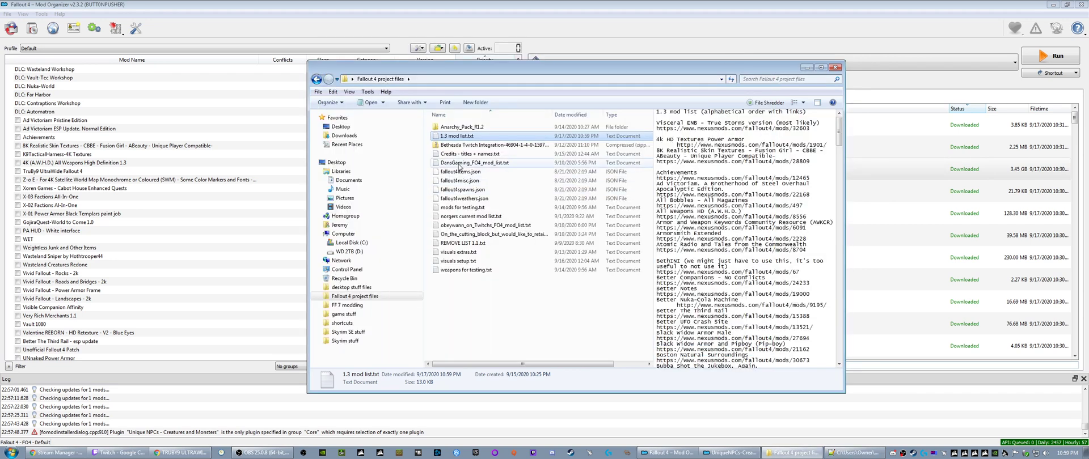
click(834, 68)
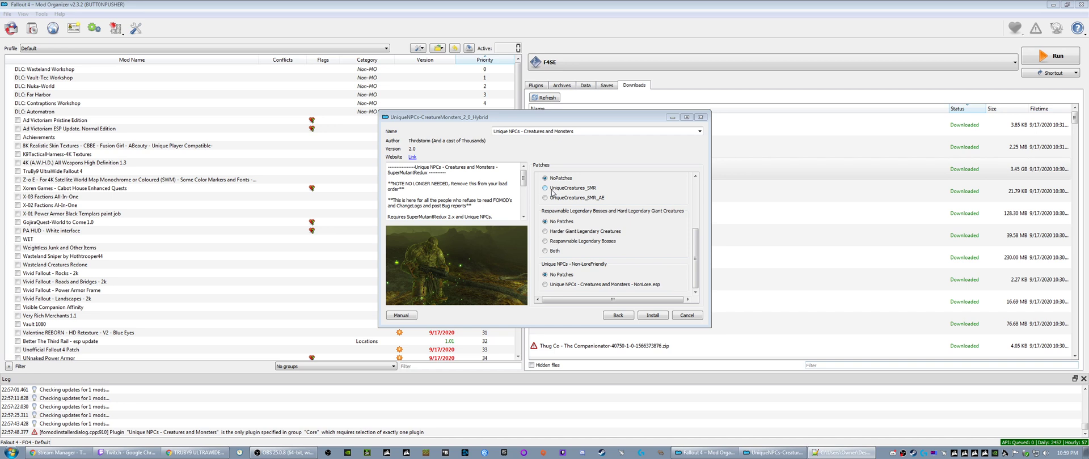
- Read through the UniqueCreatures_SMR patch description in the installer for its requirements and notes
drag(522, 184, 522, 196)
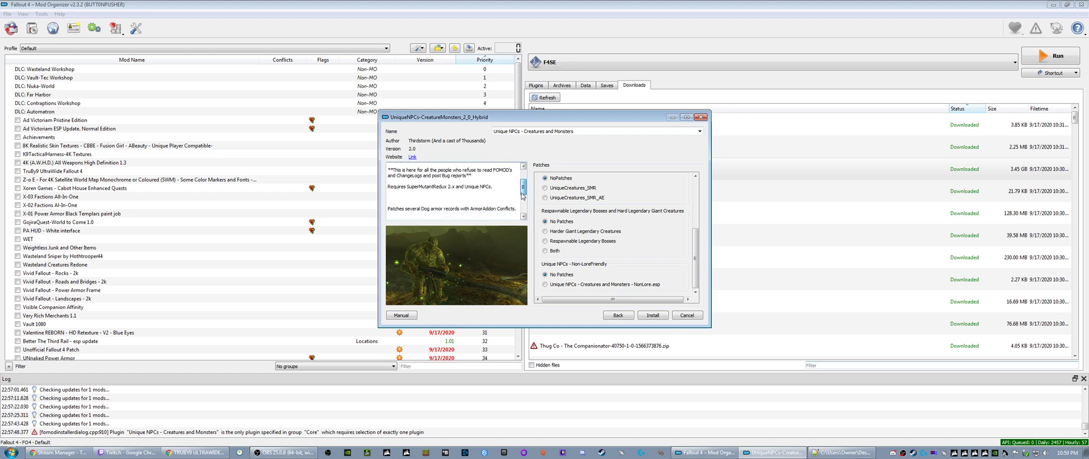
drag(522, 196, 525, 214)
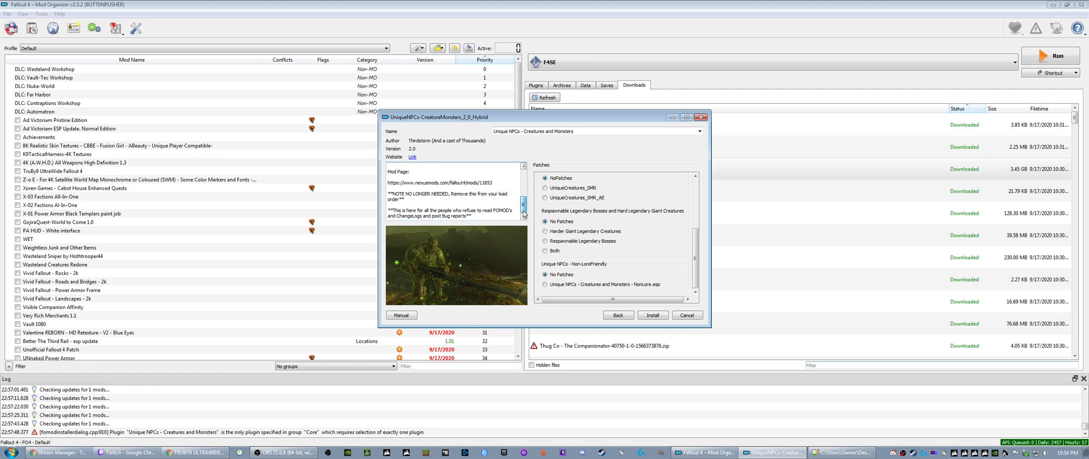
drag(525, 214, 525, 185)
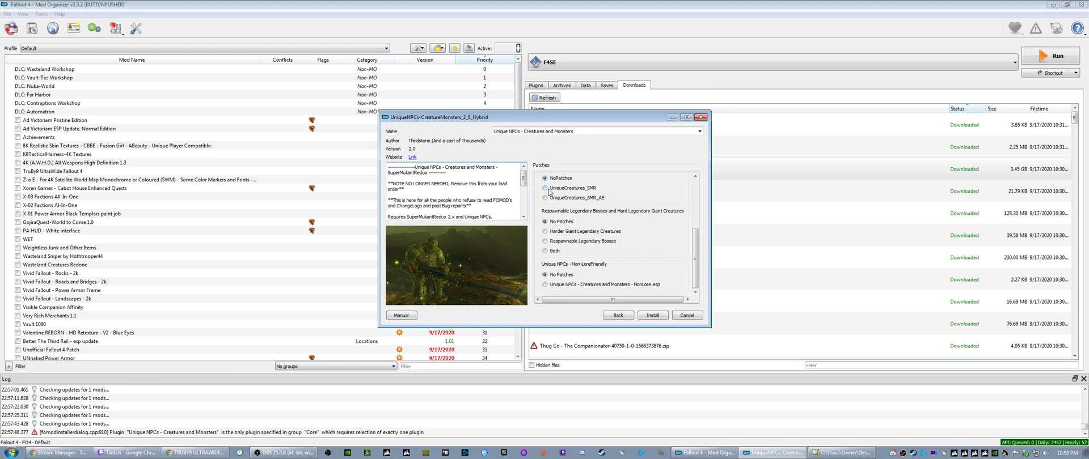
- Select the UniqueCreatures_SMR_AE patch and the Respawnable Legendary Bosses option in the Unique NPCs installer
mouse_move(593, 200)
click(545, 198)
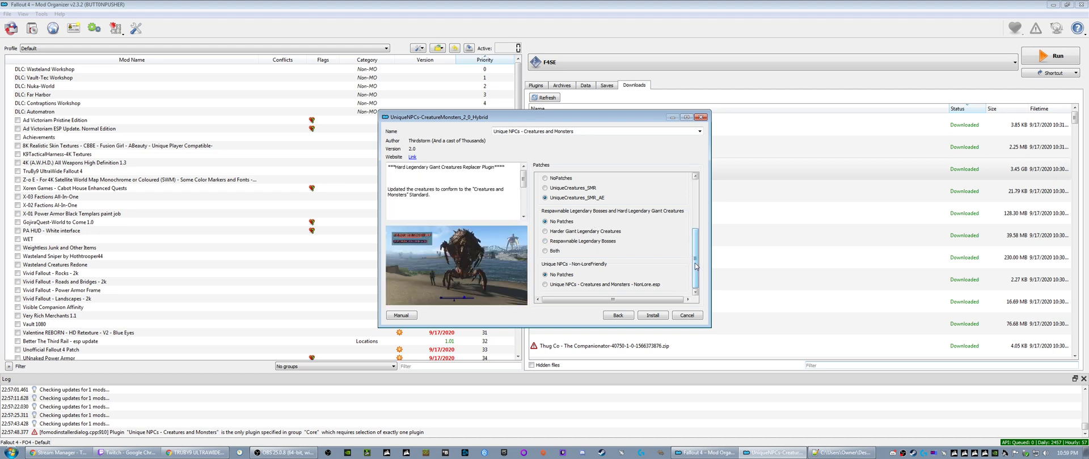
click(546, 242)
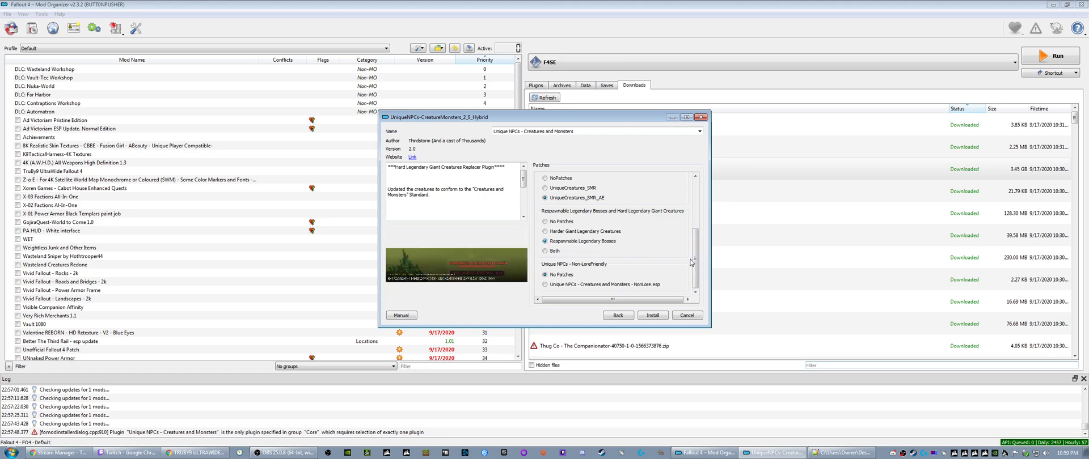
- Look over the entries in 1.3 mod list.txt and set the Respawnable Legendary Bosses patch group to No Patches
click(842, 453)
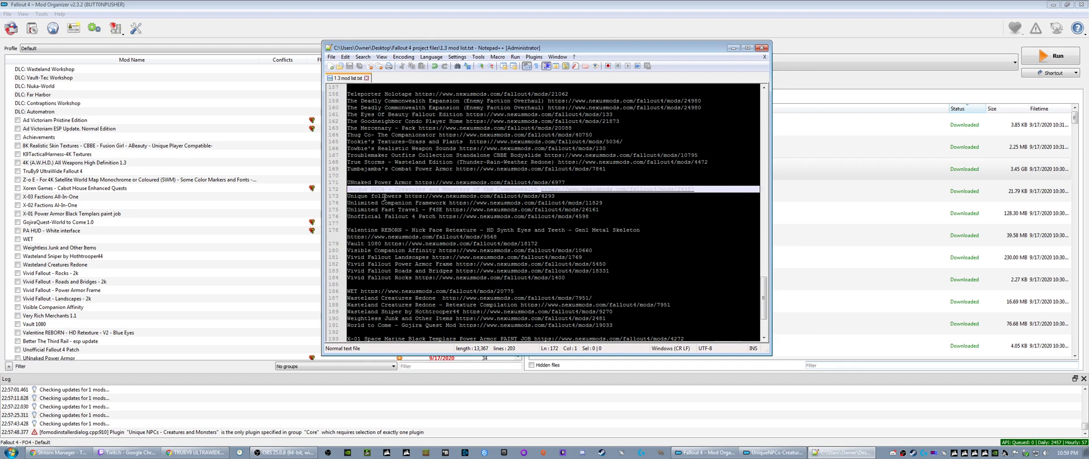
scroll(379, 202, up, 9)
scroll(379, 202, up, 2)
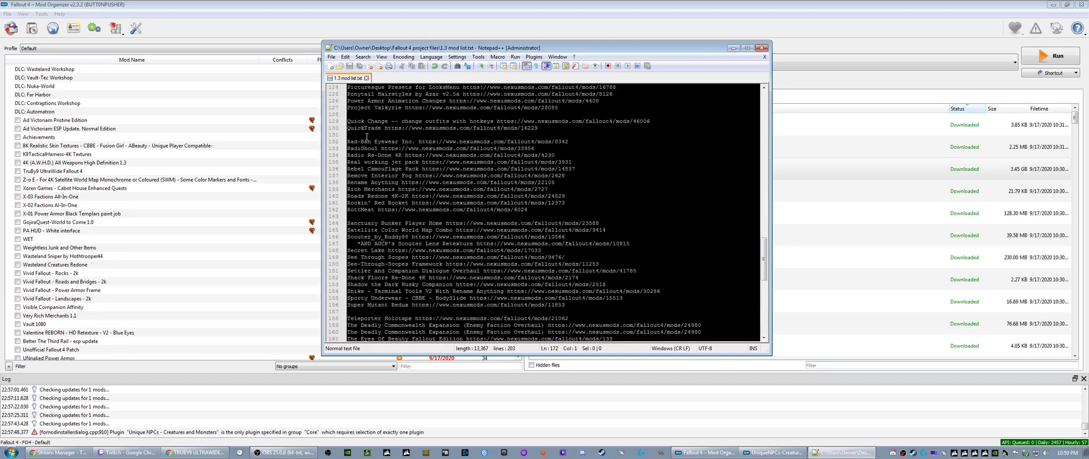
click(733, 48)
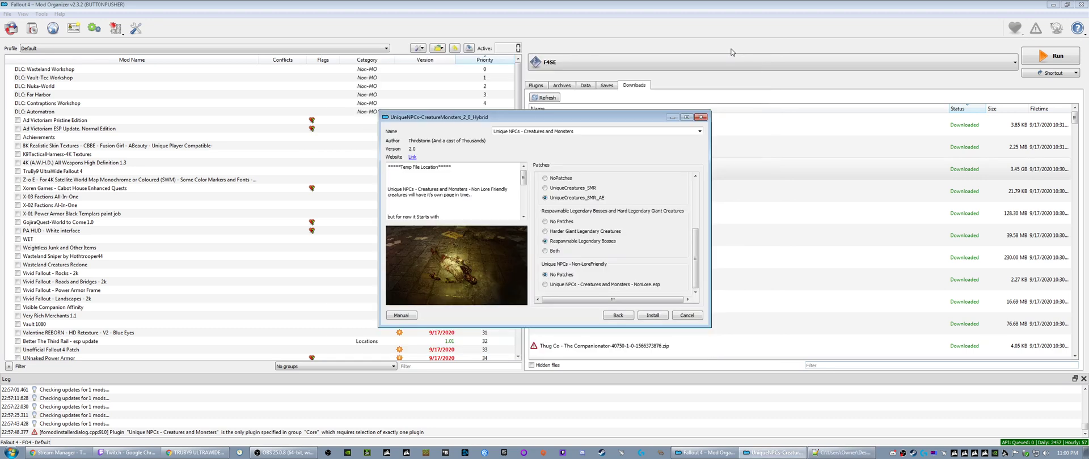
click(544, 221)
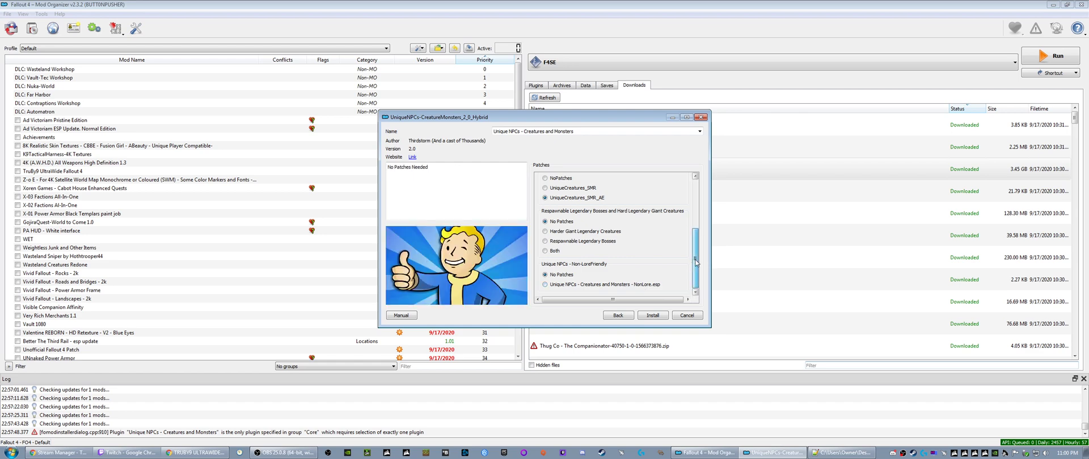
mouse_move(697, 262)
mouse_down()
mouse_move(696, 248)
mouse_move(694, 265)
mouse_up()
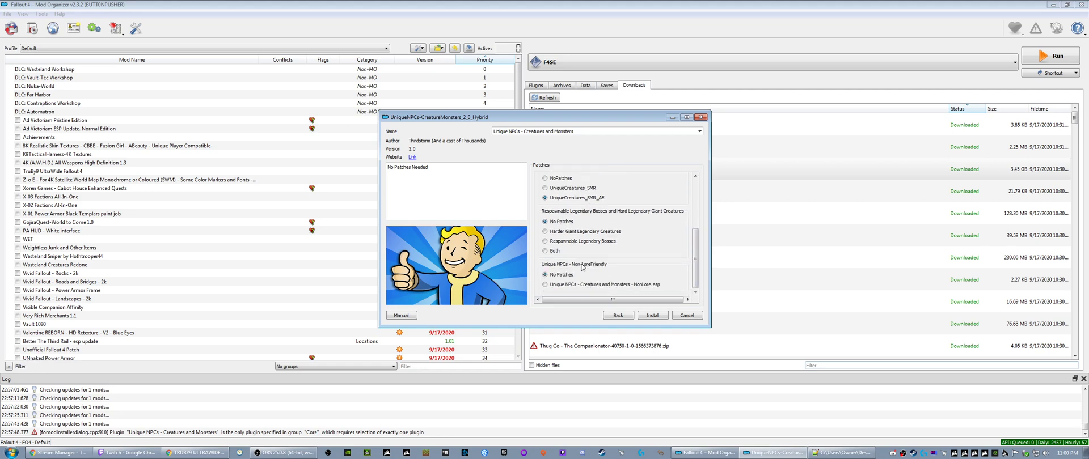
- Open the Unique NPCs - Creatures and Monsters page on Nexus Mods from its link in 1.3 mod list.txt
click(842, 452)
scroll(375, 256, down, 9)
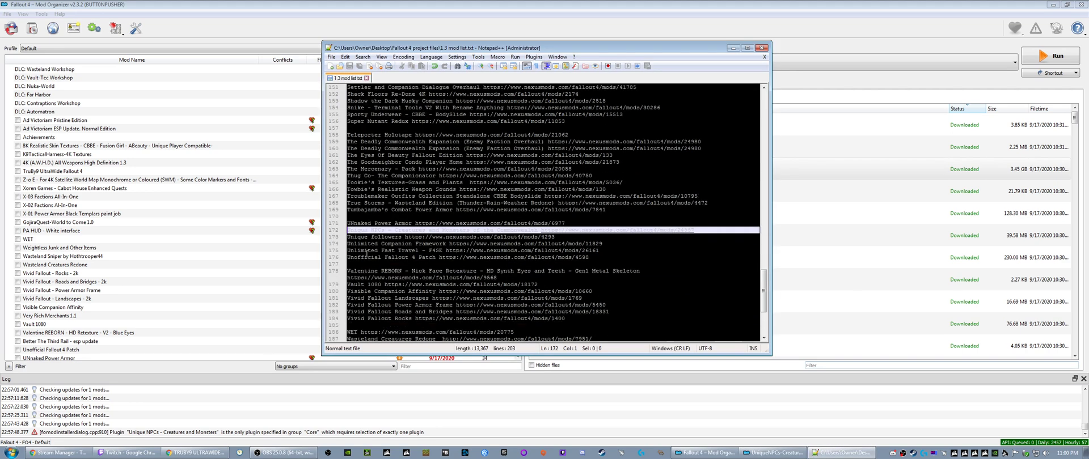
double_click(560, 229)
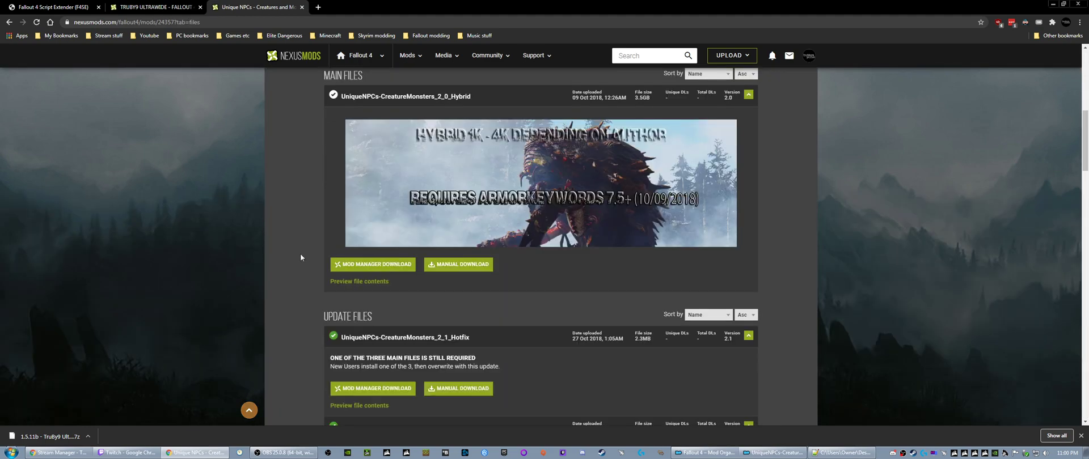
- Look through the main, update, optional, miscellaneous and old files offered on the Unique NPCs - Creatures and Monsters page
scroll(293, 262, down, 2)
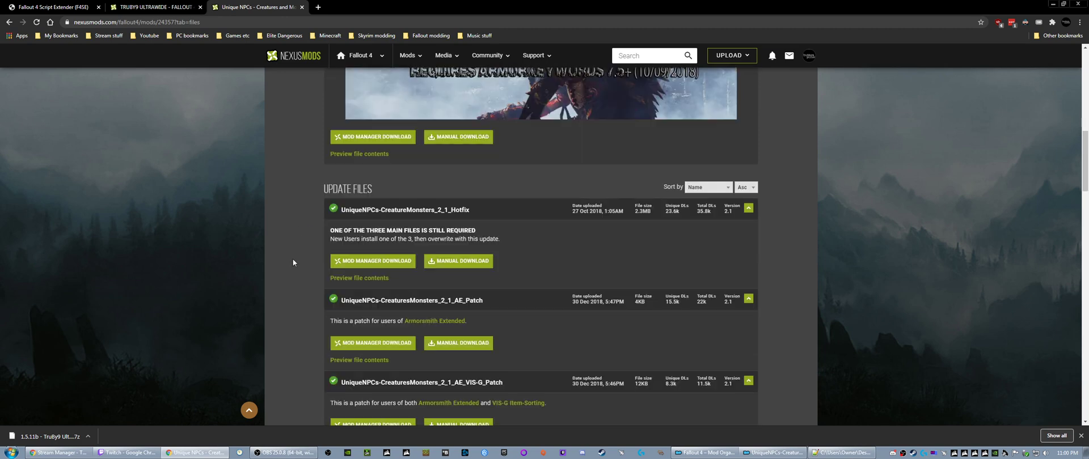
scroll(293, 262, down, 1)
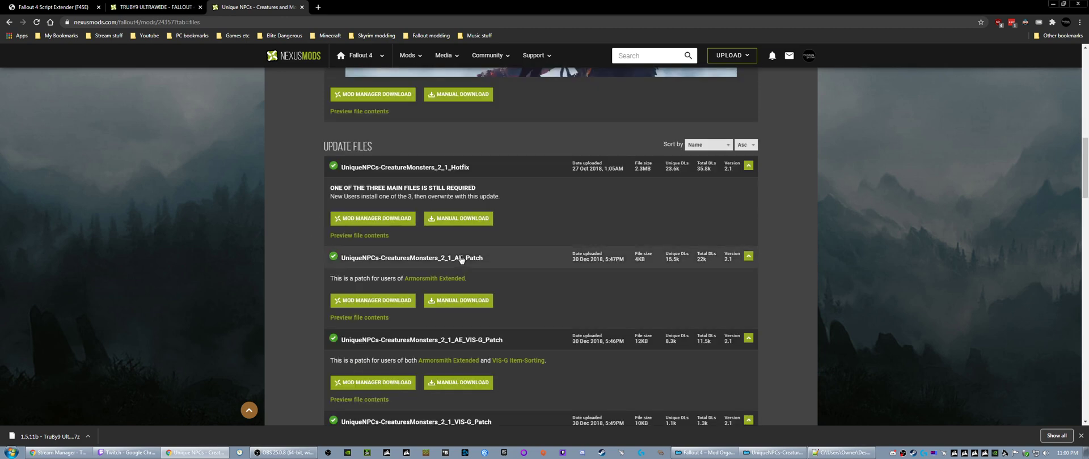
scroll(298, 257, down, 5)
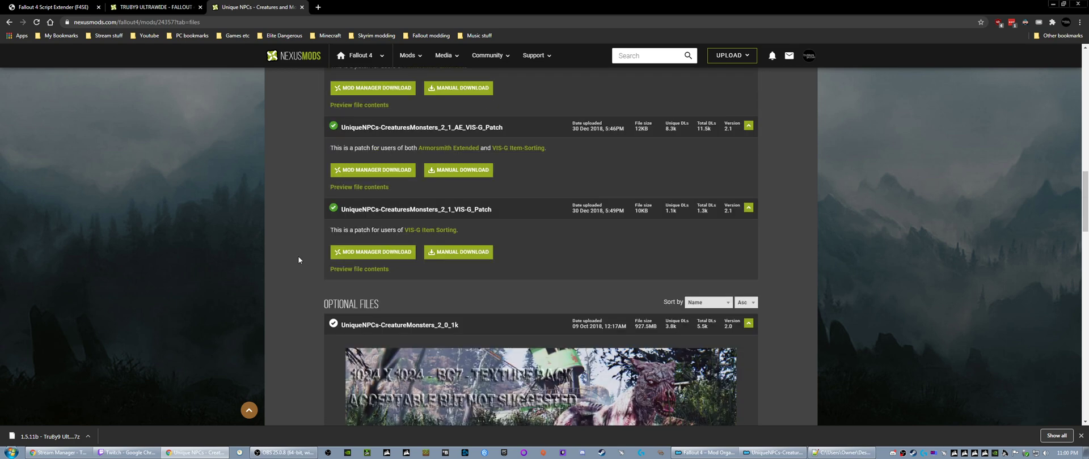
scroll(297, 257, down, 4)
scroll(286, 255, down, 1)
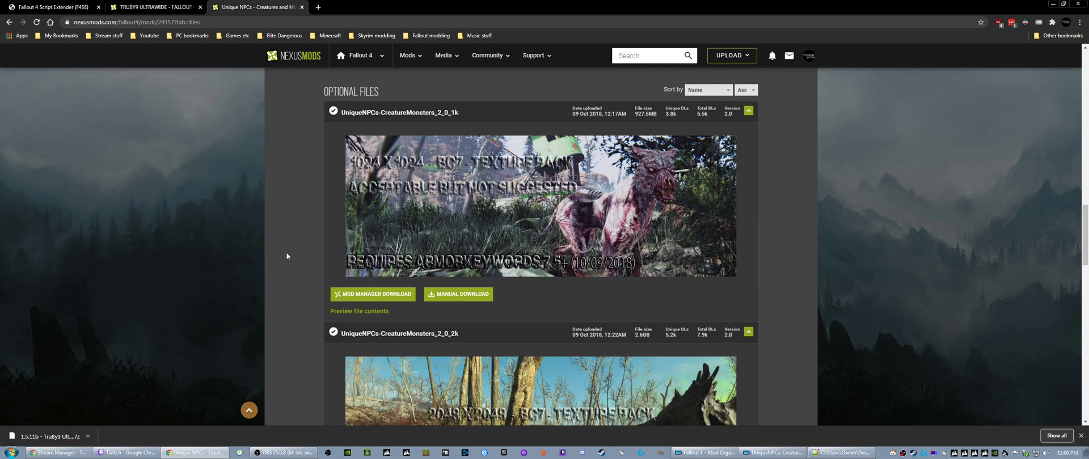
scroll(286, 255, down, 4)
scroll(287, 256, down, 8)
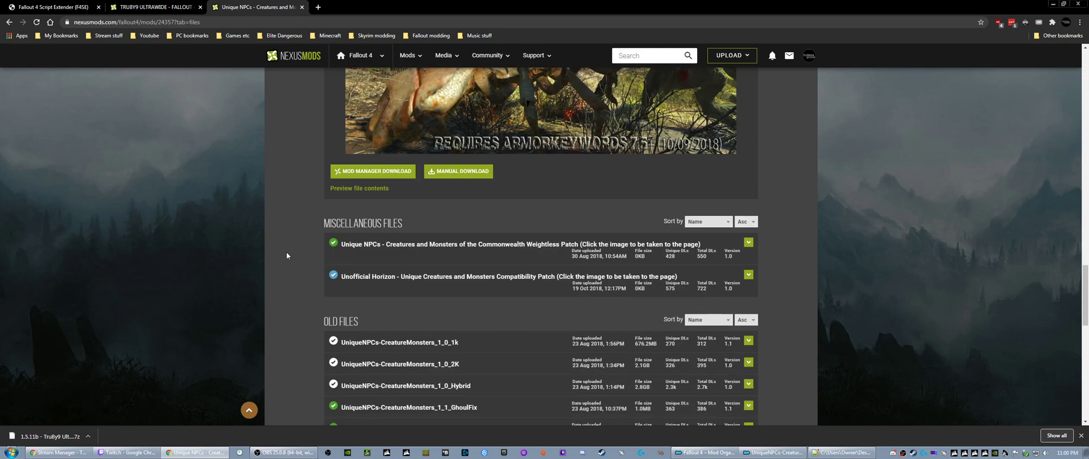
scroll(287, 252, down, 5)
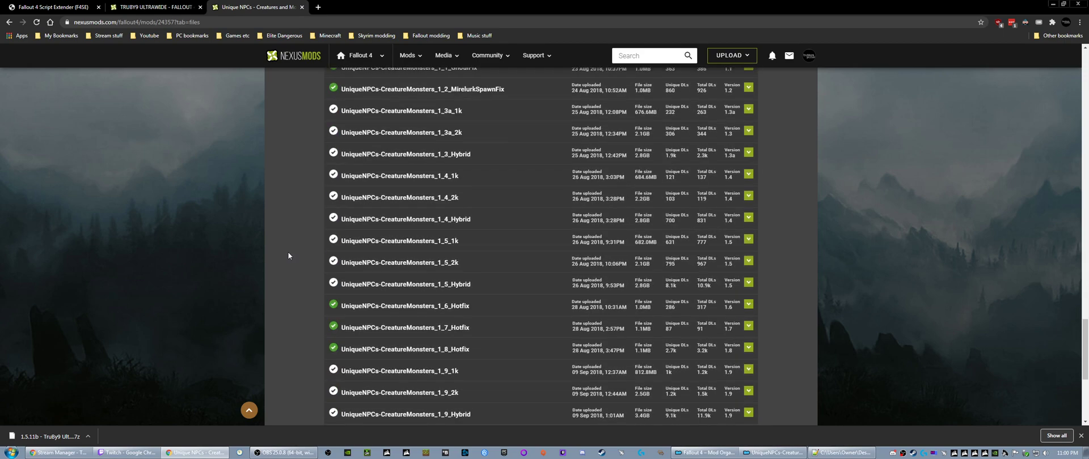
scroll(290, 254, up, 8)
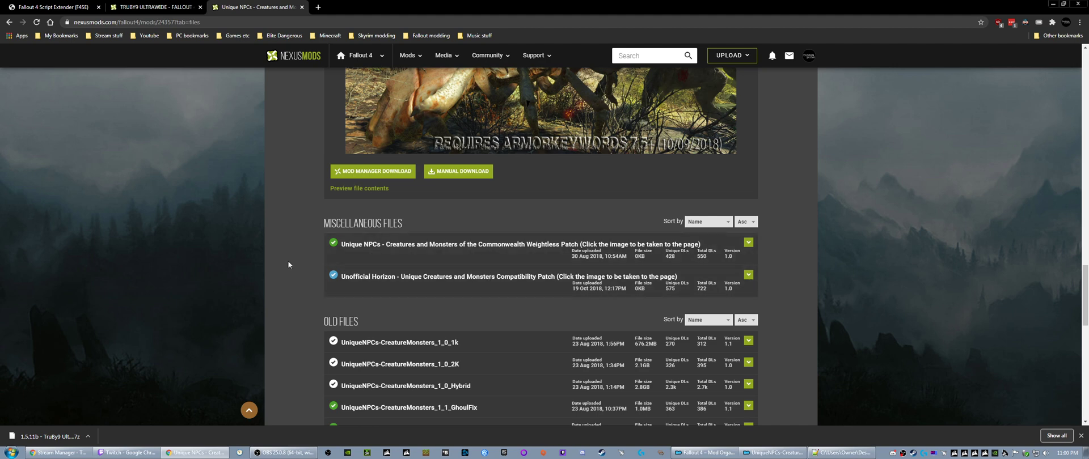
scroll(288, 264, up, 20)
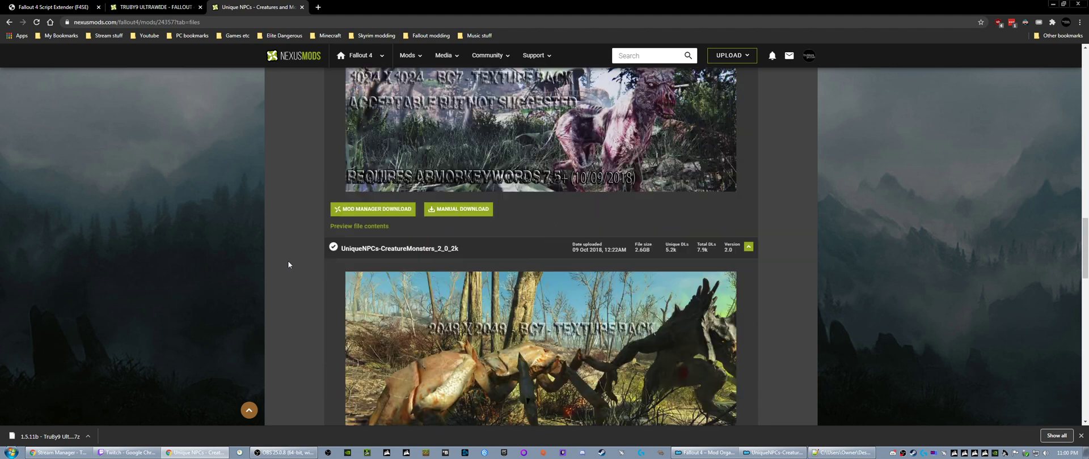
scroll(288, 262, up, 10)
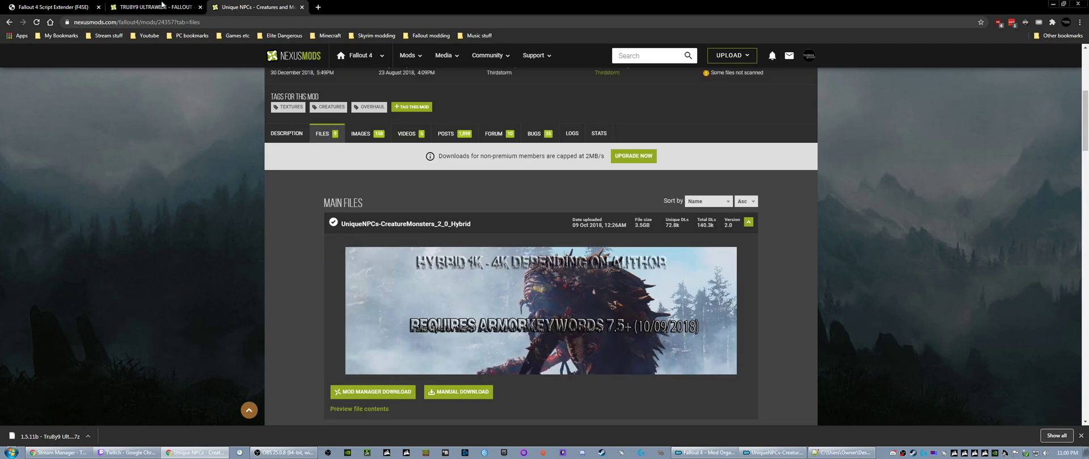
- Return to the mod installer and read the description of the Unique NPCs - Creatures and Monsters - NonLore.esp option
click(772, 452)
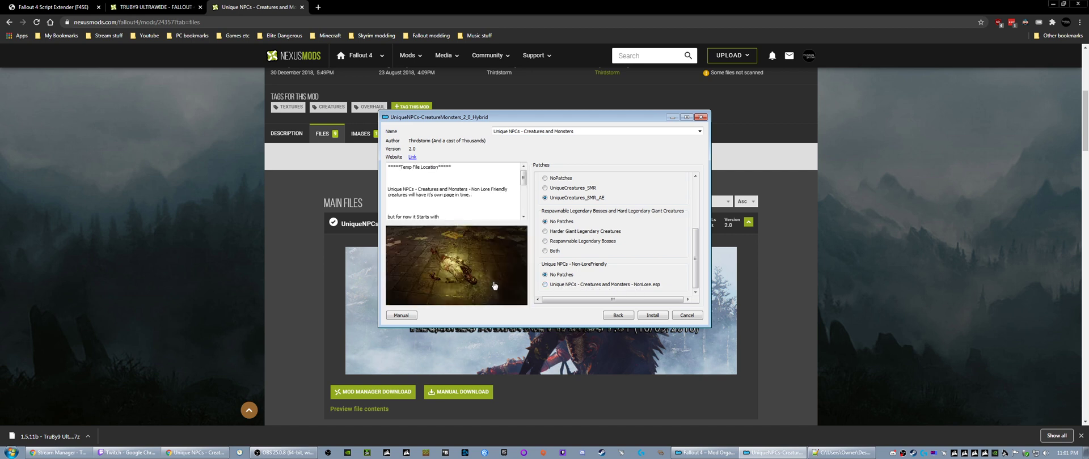
drag(522, 183, 521, 218)
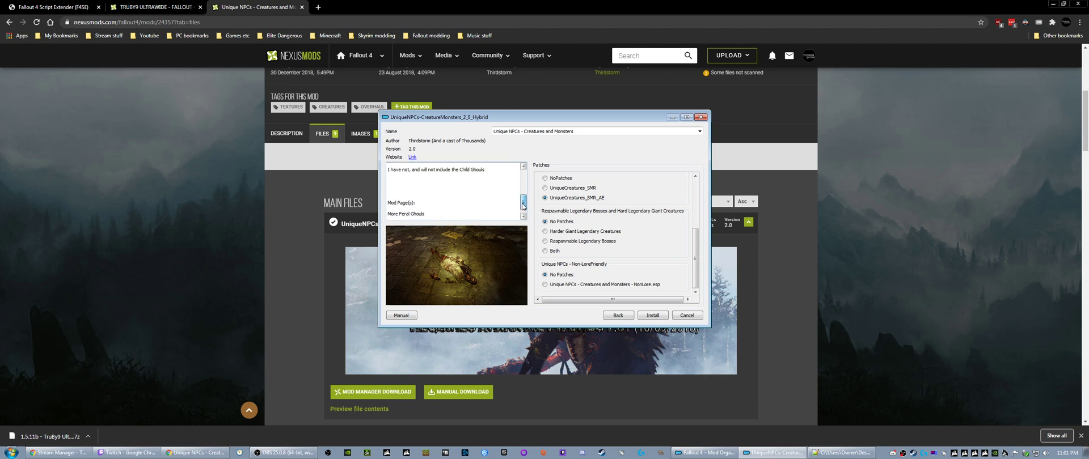
mouse_move(572, 197)
mouse_move(558, 286)
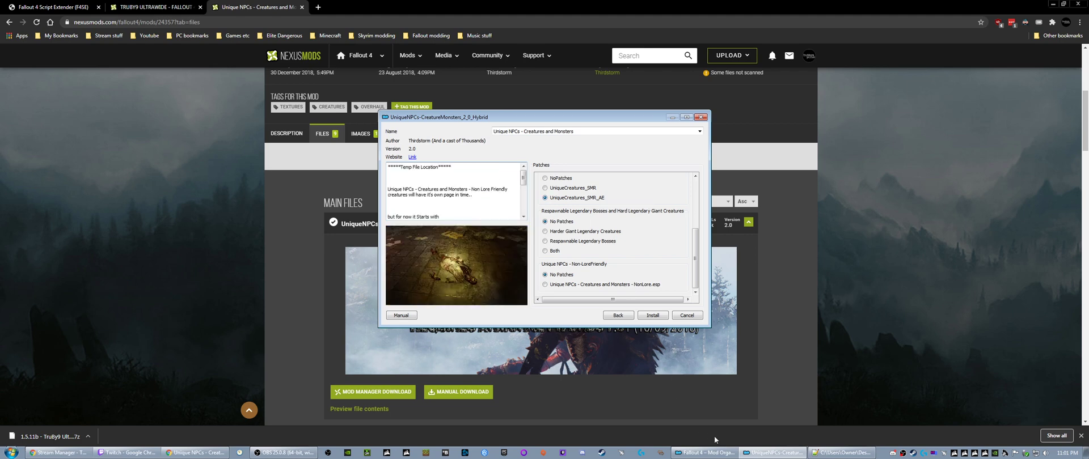
- Check 1.3 mod list.txt in Notepad++ for the Super Mutant Redux entry and minimize the editor
click(842, 452)
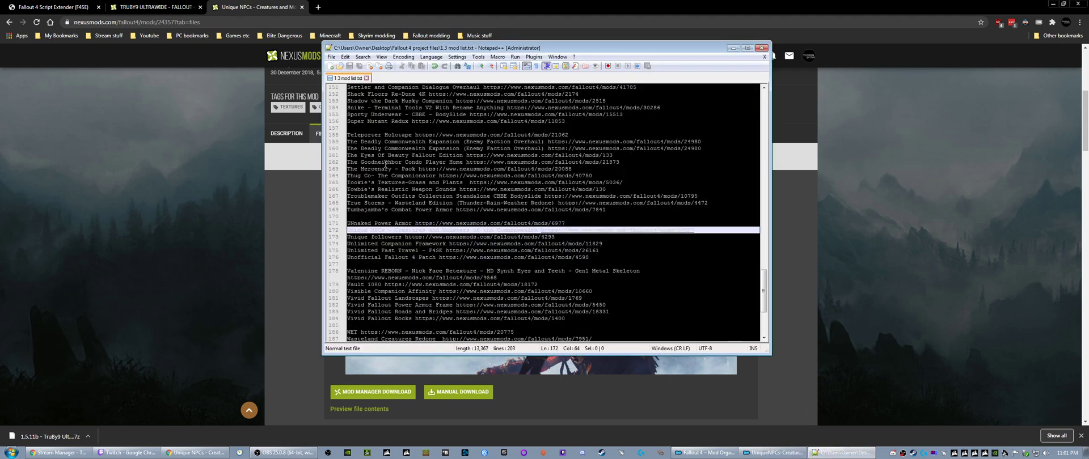
scroll(386, 165, up, 3)
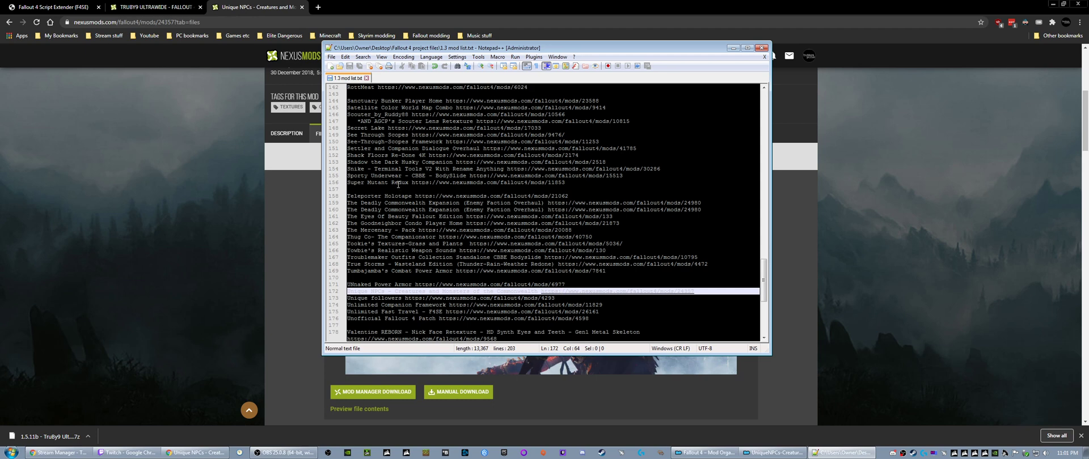
click(398, 184)
click(384, 191)
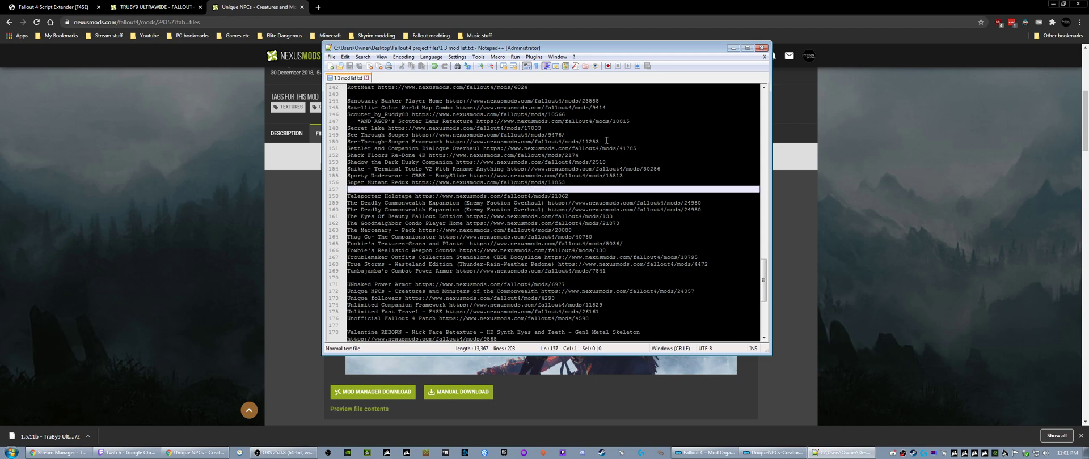
click(732, 49)
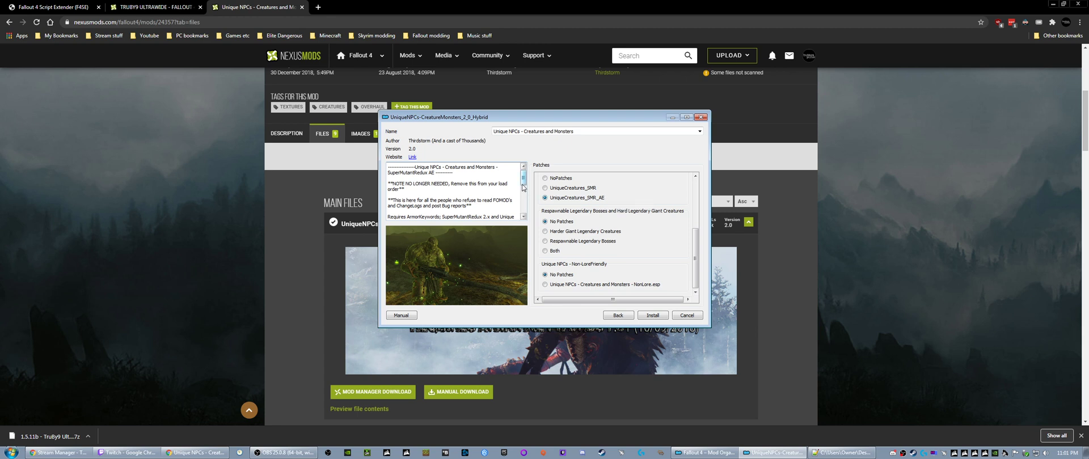
- Review the UniqueCreatures_SMR_AE description and install Unique NPCs - Creatures and Monsters with the selected patch options
mouse_move(523, 183)
mouse_down()
mouse_move(524, 197)
mouse_move(526, 180)
mouse_up()
click(653, 316)
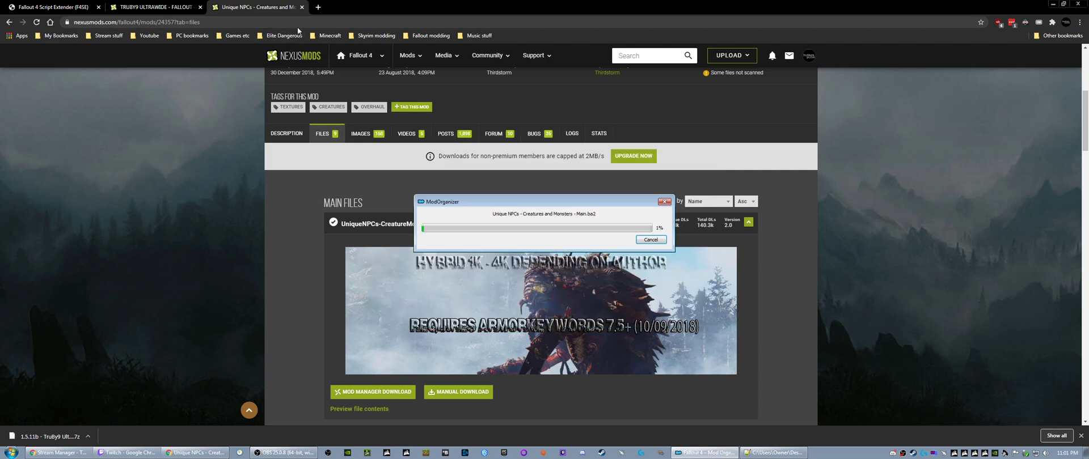
- Close the Unique NPCs, TRU8Y9 ULTRAWIDE and Fallout 4 Script Extender browser tabs while the mod installs
click(301, 7)
click(200, 7)
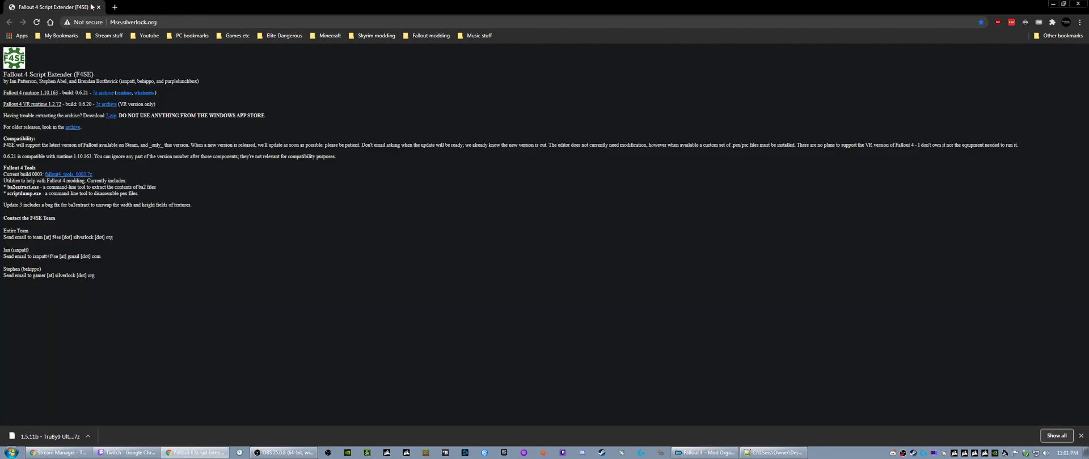
click(98, 7)
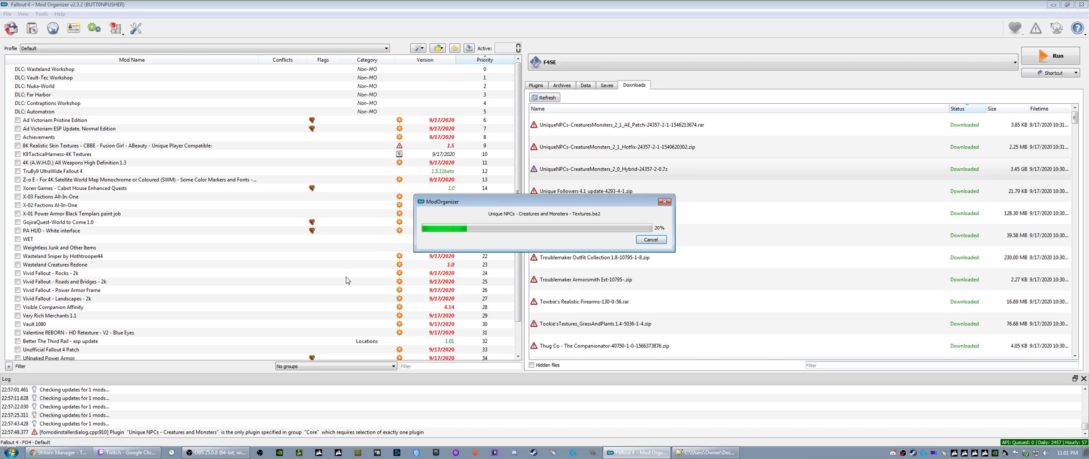
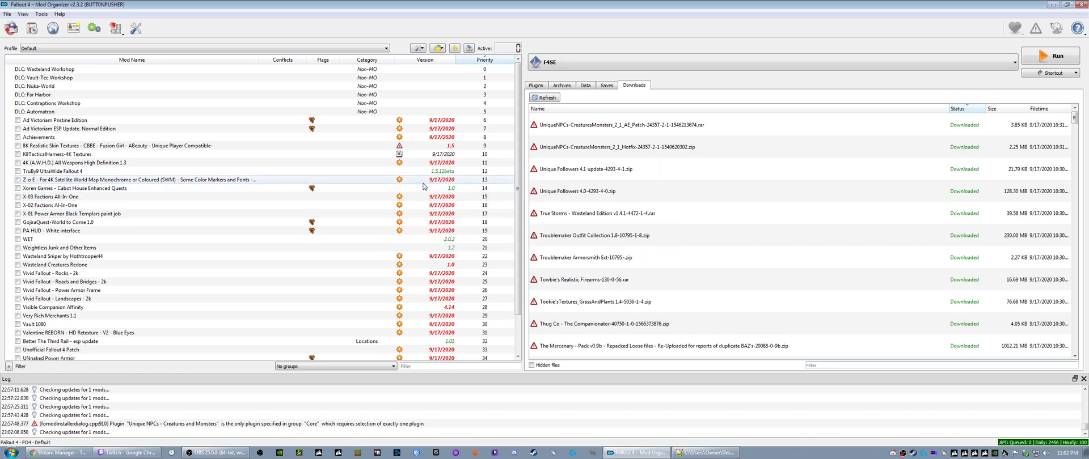
click(565, 127)
right_click(564, 127)
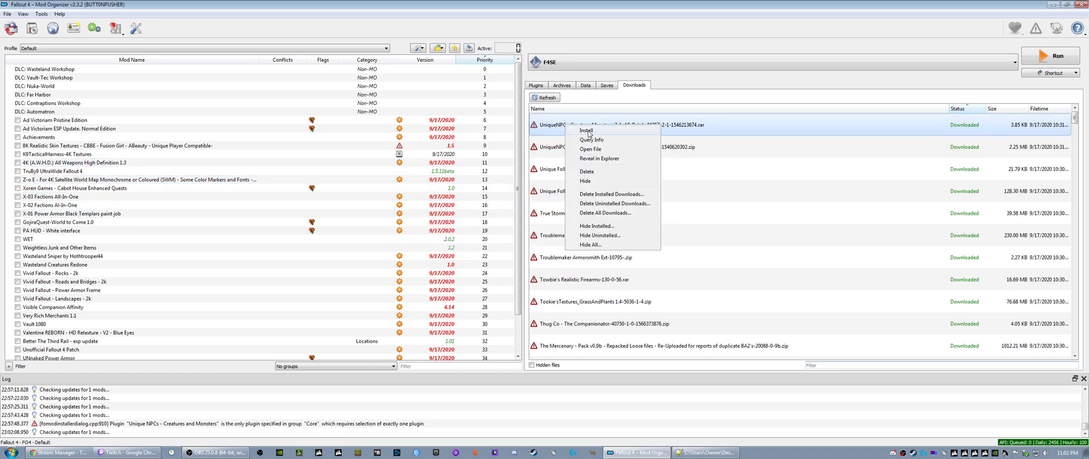
click(588, 132)
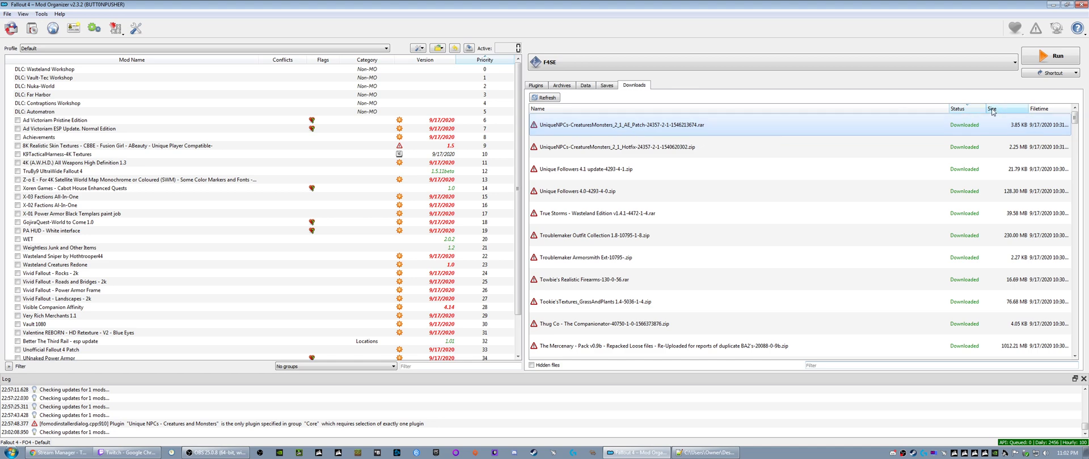
- Switch to Chrome, reopen the Unique NPCs - Creatures and Monsters of the Commonwealth page from history, and review its update files
click(1053, 5)
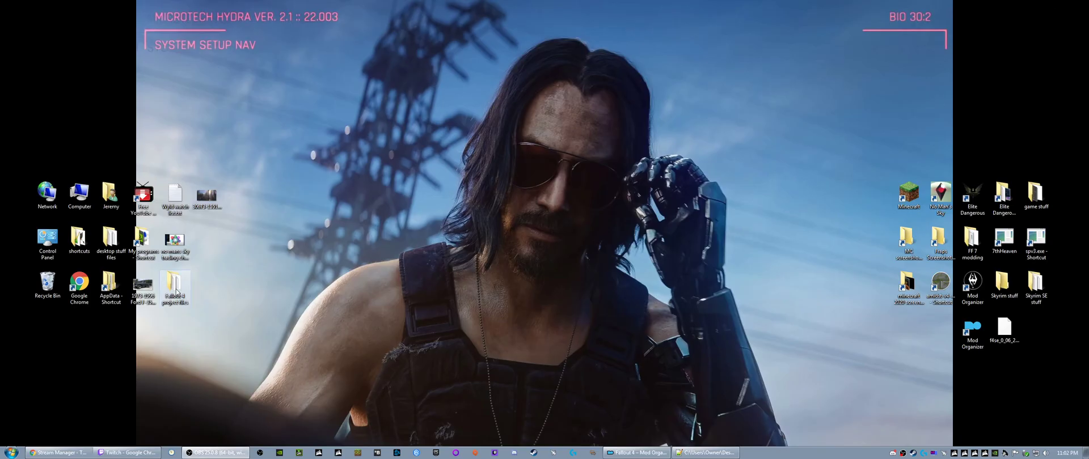
double_click(80, 282)
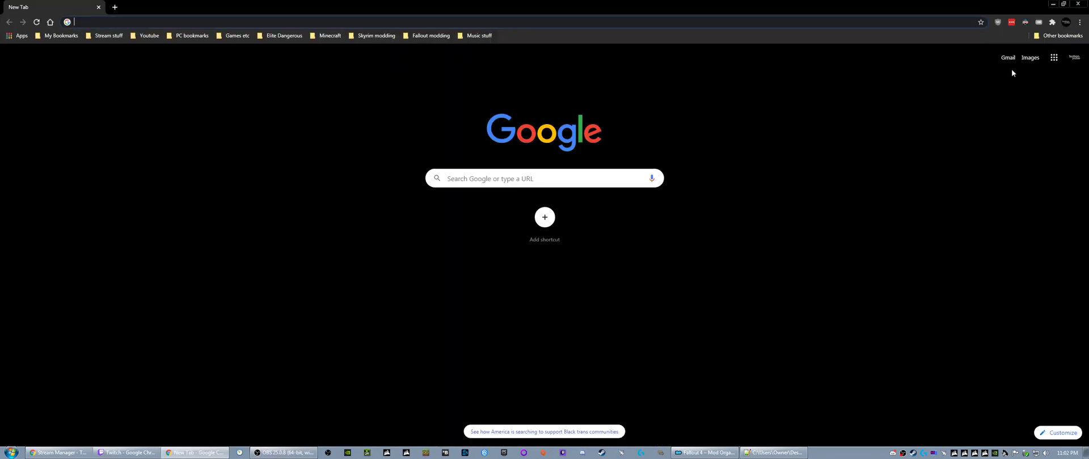
click(1079, 22)
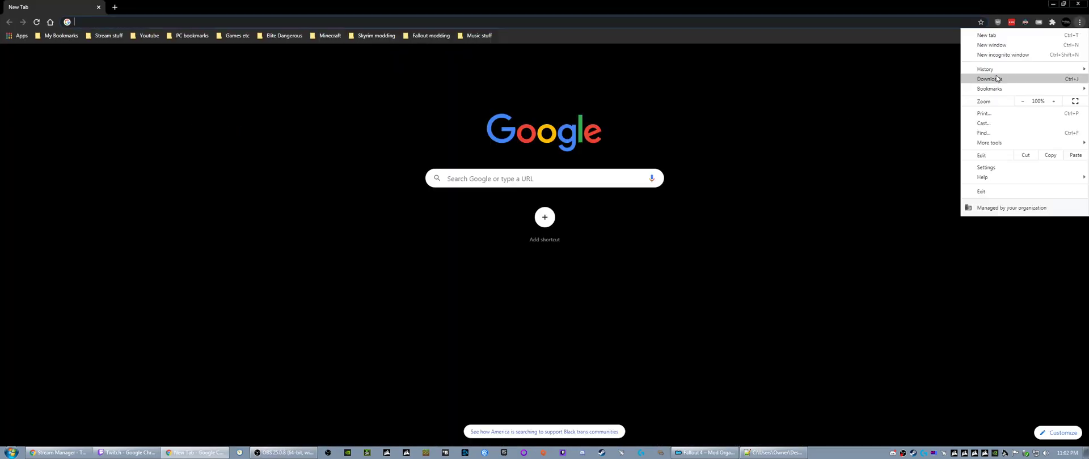
mouse_move(994, 70)
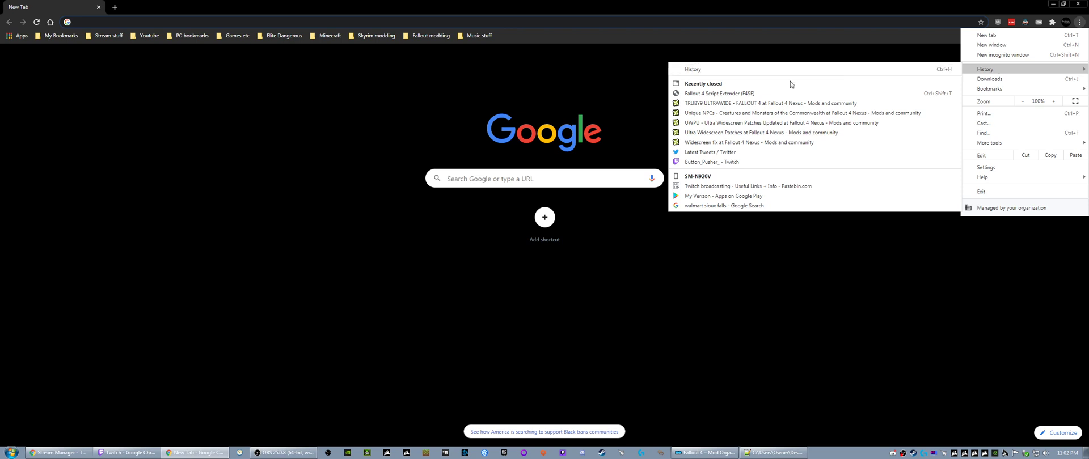
click(698, 113)
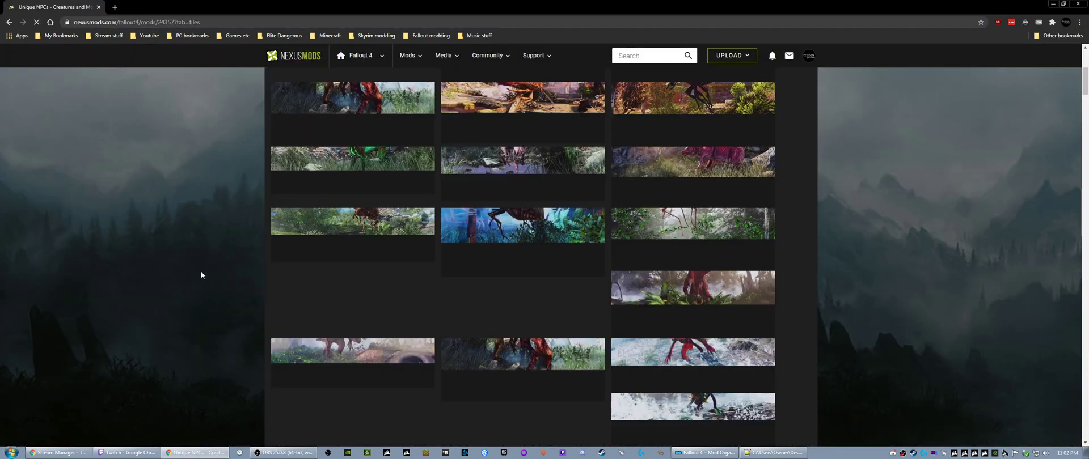
scroll(287, 274, down, 5)
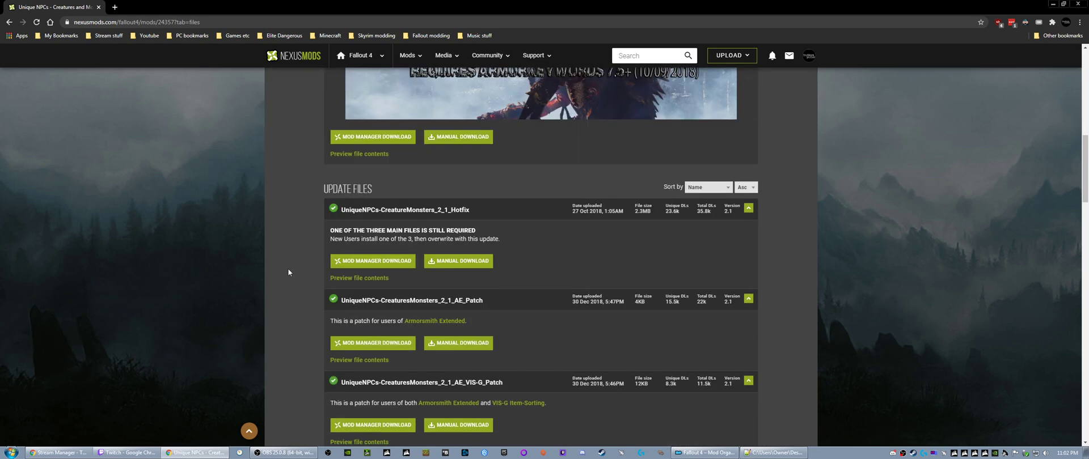
scroll(288, 272, down, 3)
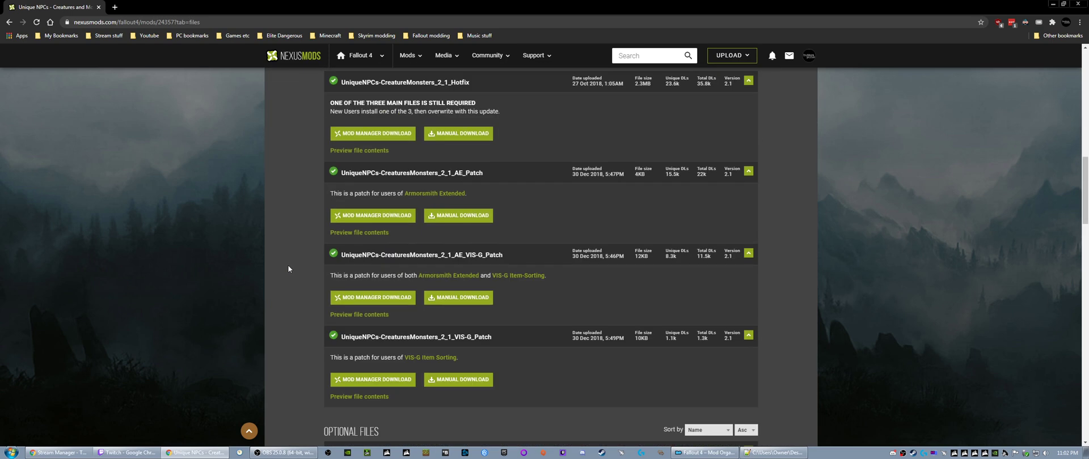
scroll(288, 268, up, 8)
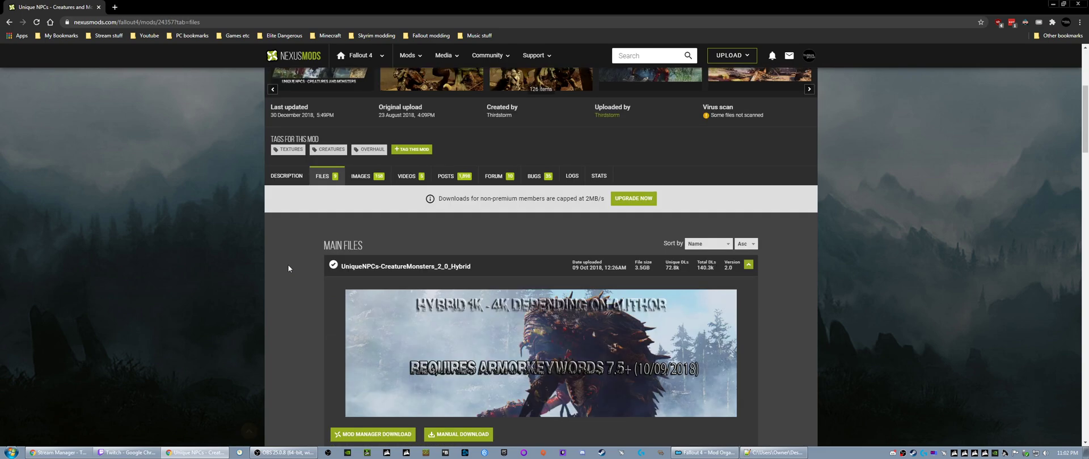
- Open the mod page's description, expand the Patches spoiler, and review the listed patches
click(287, 176)
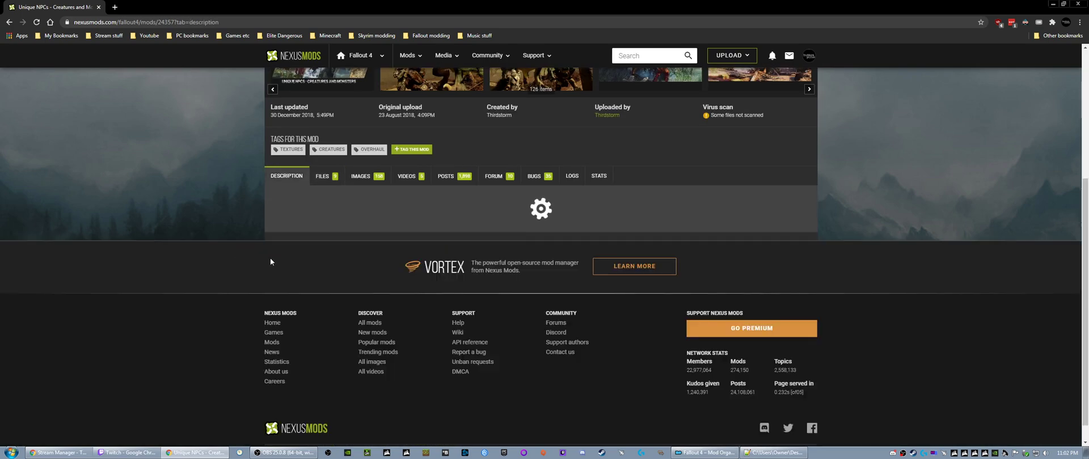
scroll(287, 268, down, 15)
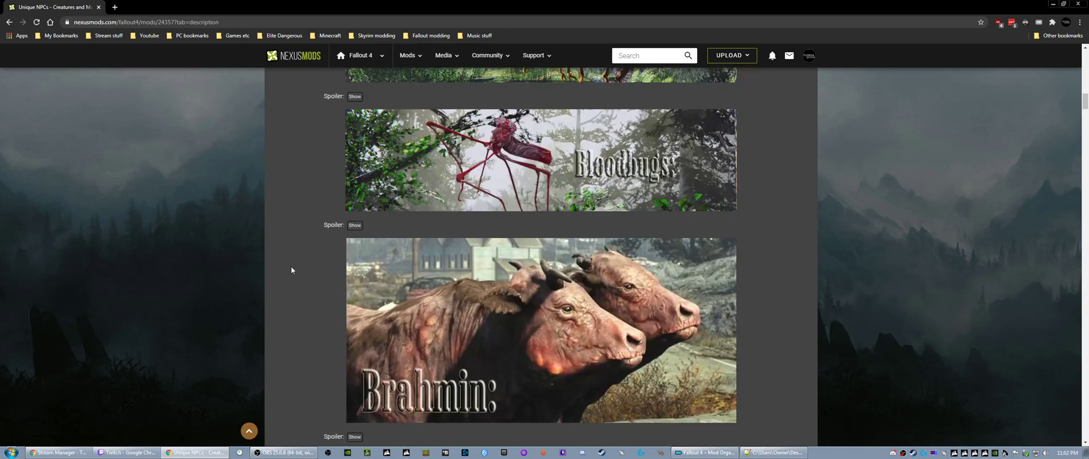
scroll(291, 270, down, 15)
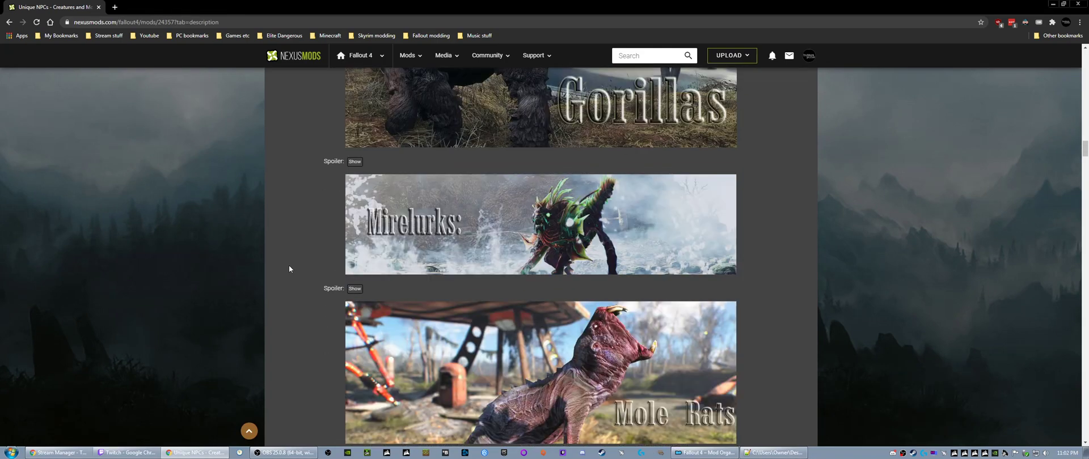
scroll(288, 270, down, 15)
scroll(284, 272, up, 10)
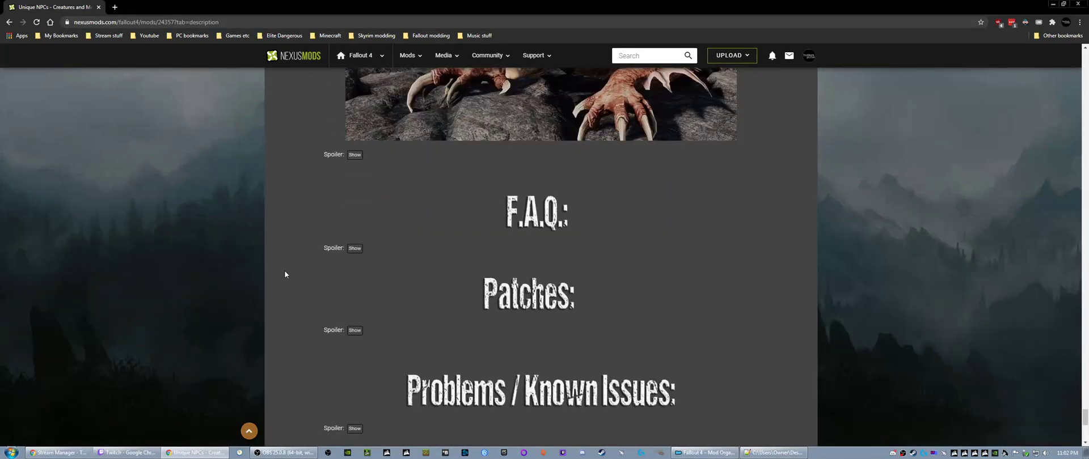
scroll(284, 273, down, 2)
click(355, 246)
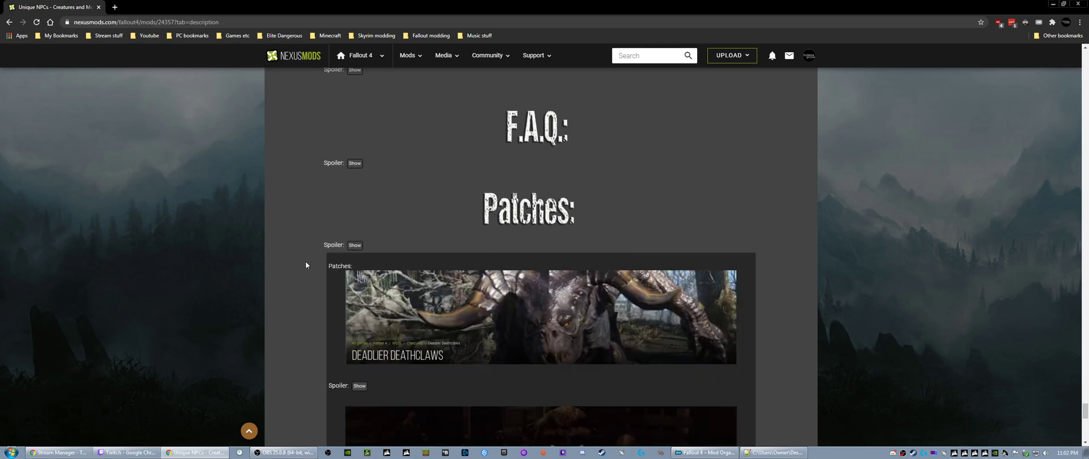
scroll(291, 269, down, 2)
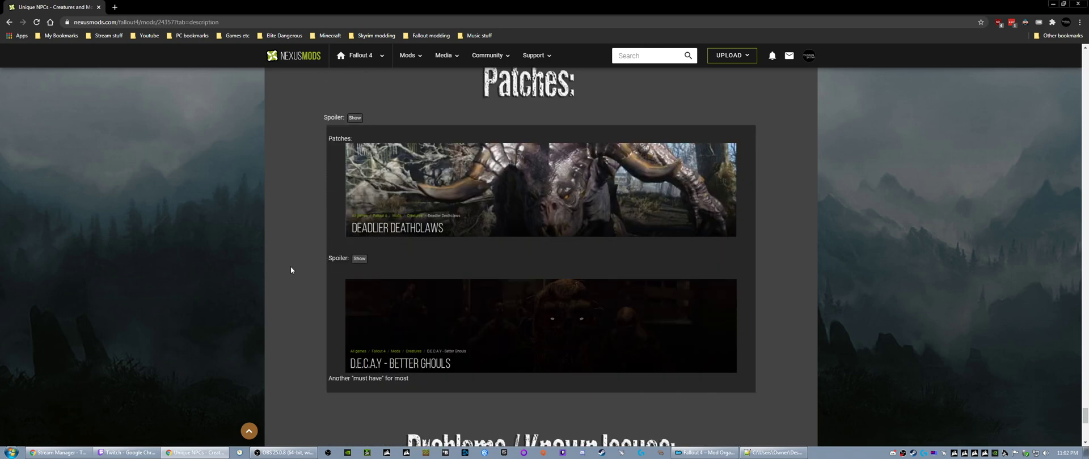
scroll(291, 270, down, 3)
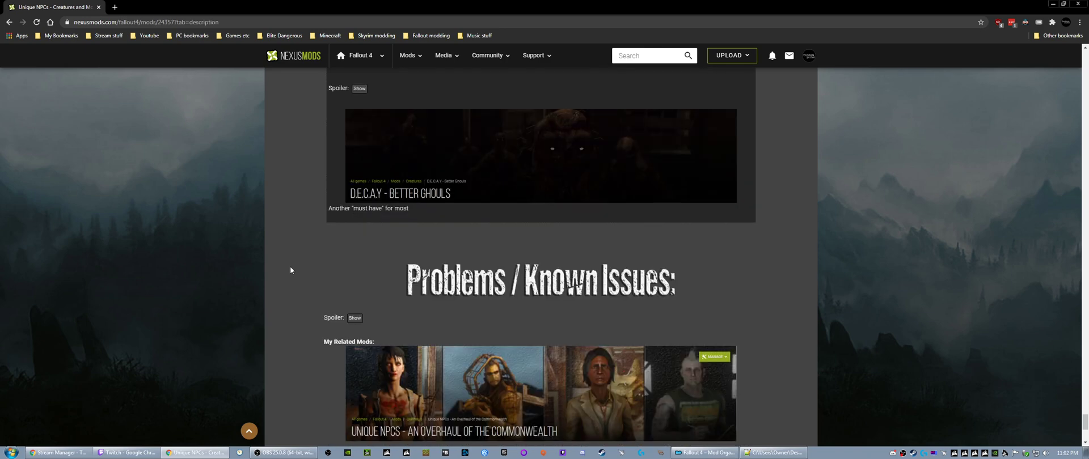
- Expand the F.A.Q. spoiler and read the answers on load order, patches for other mods, and included mods
scroll(291, 270, up, 7)
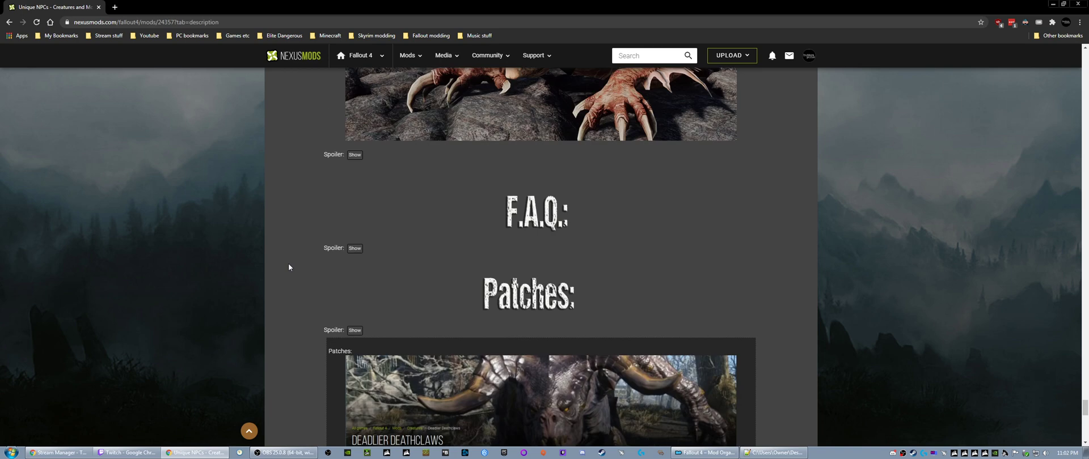
click(354, 248)
scroll(281, 286, down, 3)
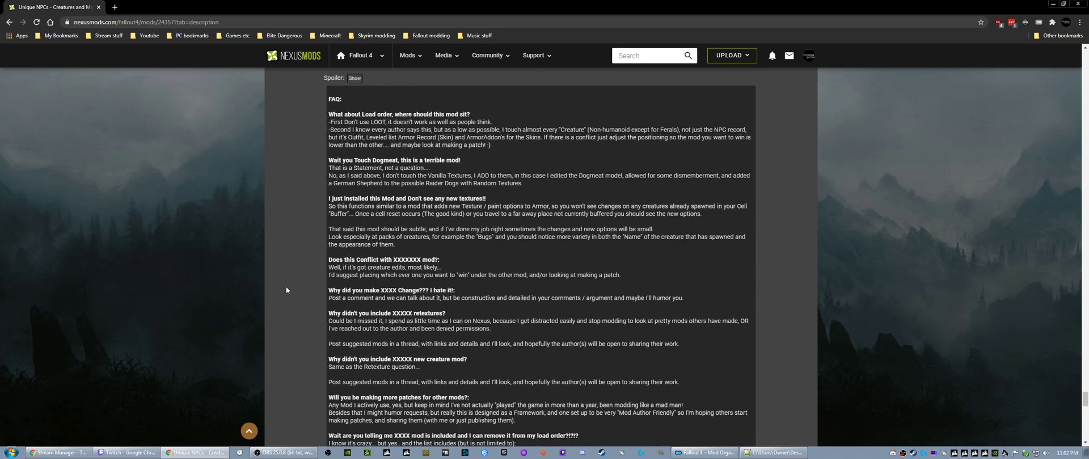
scroll(287, 290, down, 2)
scroll(287, 289, down, 2)
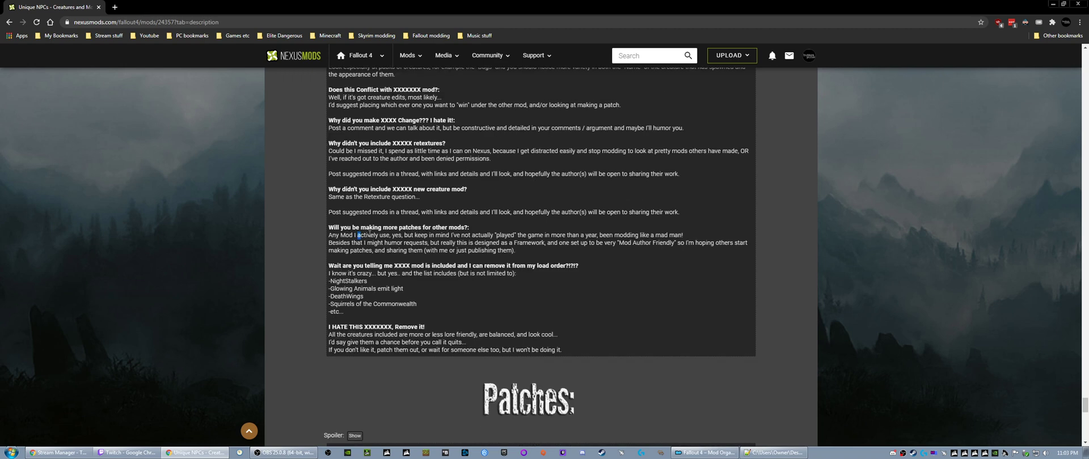
drag(369, 232, 554, 260)
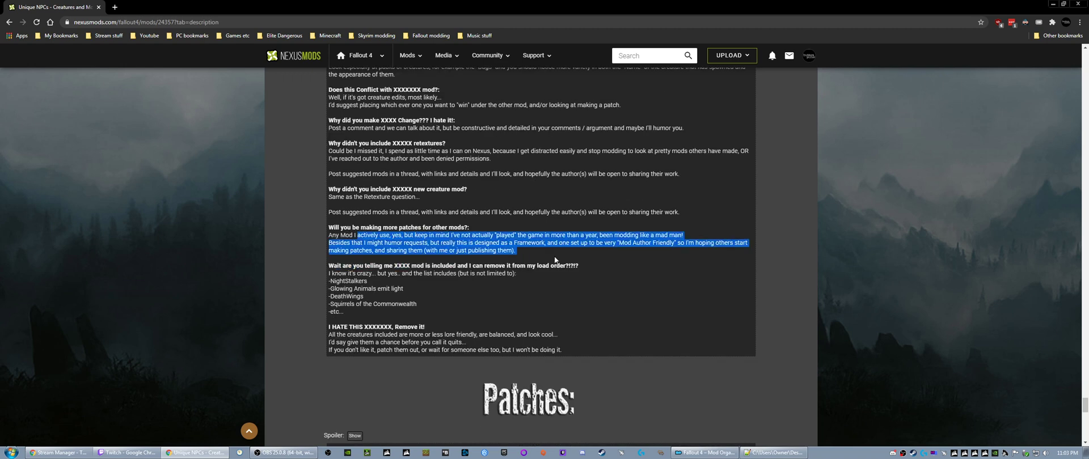
drag(342, 266, 485, 310)
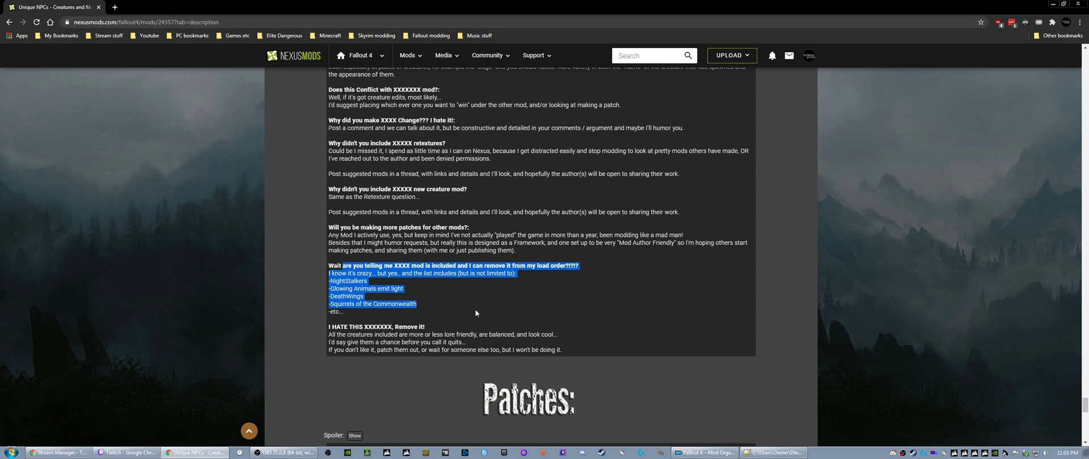
drag(370, 335, 482, 354)
click(402, 300)
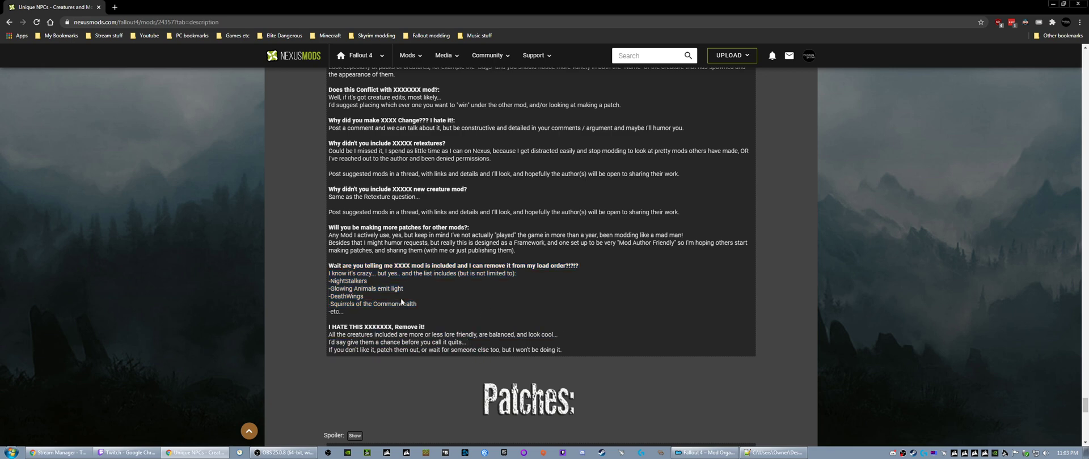
- Close the Unique NPCs mod page and switch back to Mod Organizer
scroll(303, 291, up, 20)
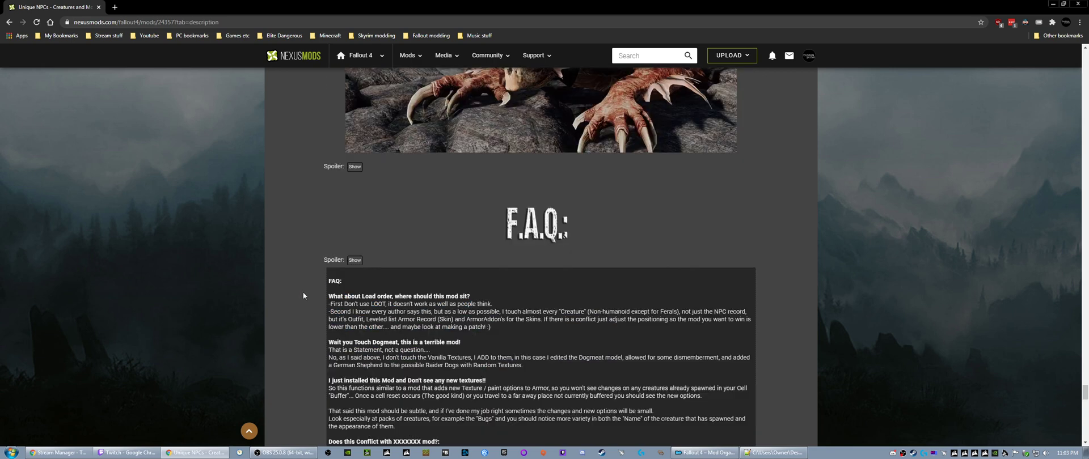
scroll(303, 295, up, 20)
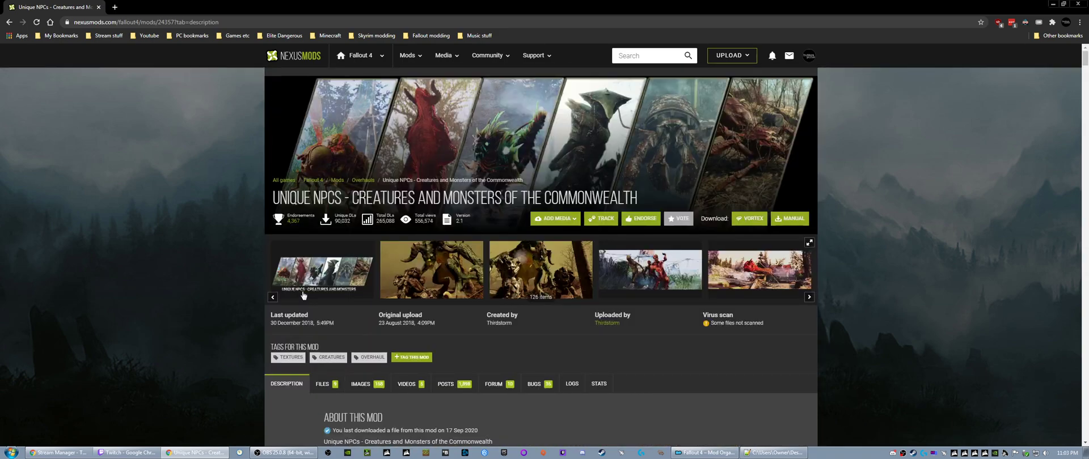
click(98, 7)
click(636, 453)
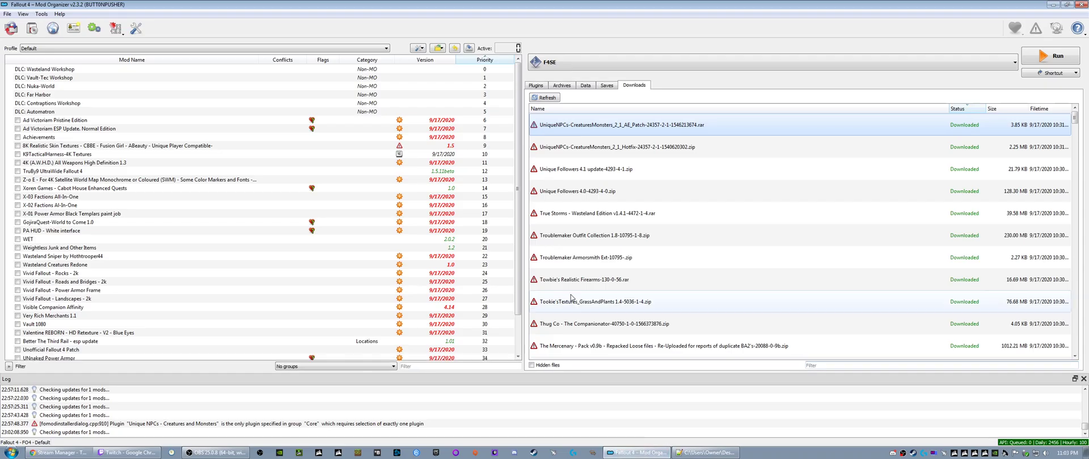
- Install the UniqueNPCs-CreatureMonsters_2_1_Hotfix download, followed by UniqueNPCs-CreaturesMonsters_2_1_AE_Patch, keeping the suggested name for the AE patch
click(577, 148)
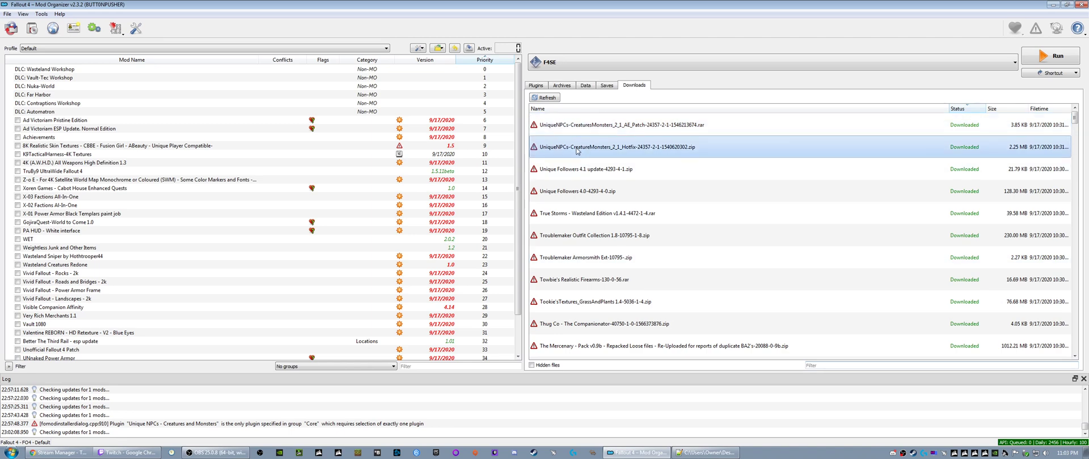
right_click(577, 149)
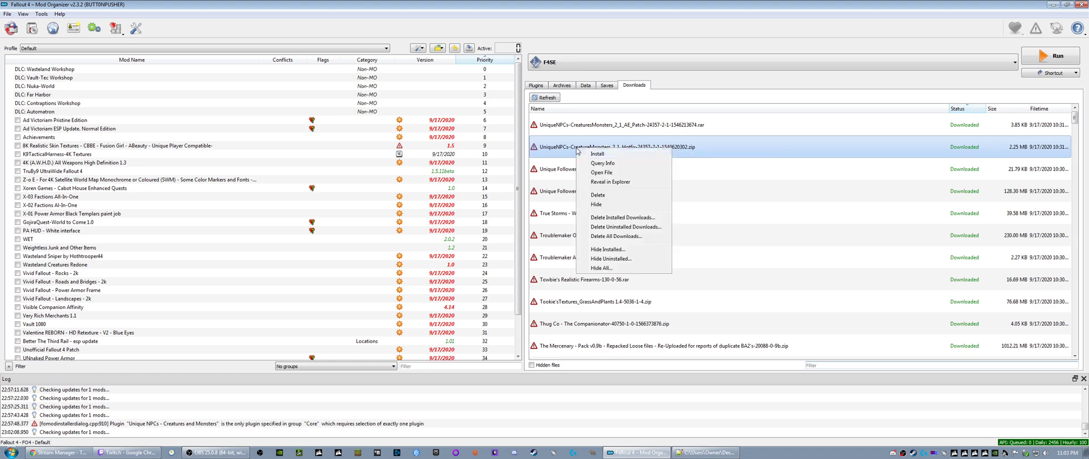
click(592, 153)
click(567, 235)
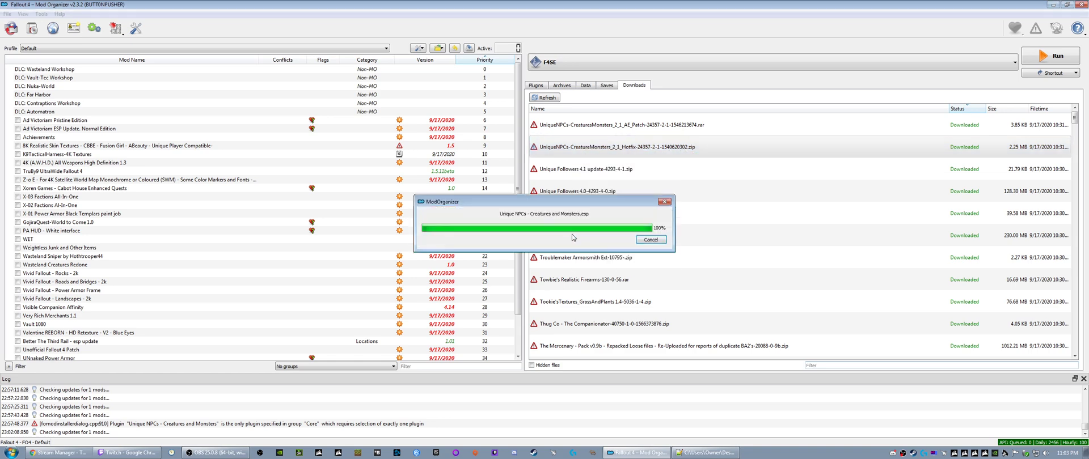
right_click(576, 129)
click(594, 135)
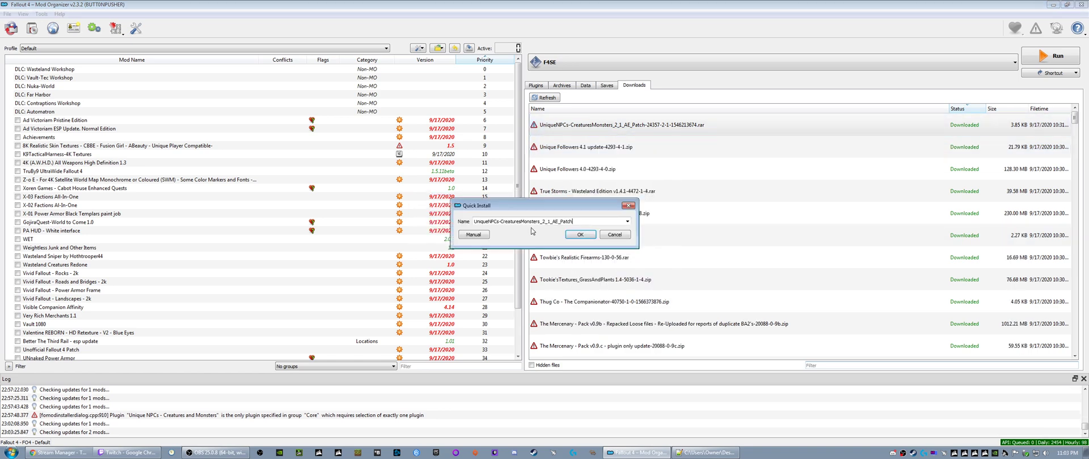
click(568, 234)
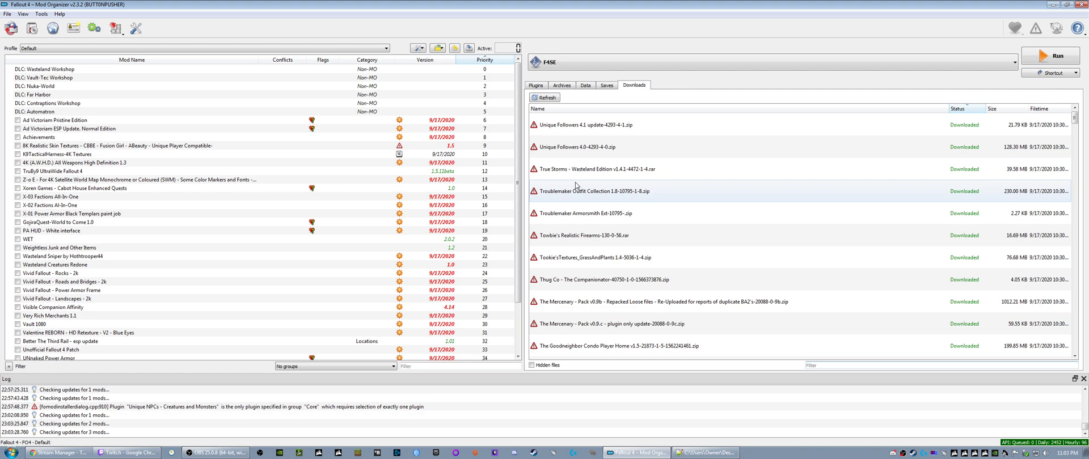
- Install the Unique Followers 4.0 download and the Unique Followers 4.1 update as separate mods with their suggested names
right_click(561, 152)
click(570, 158)
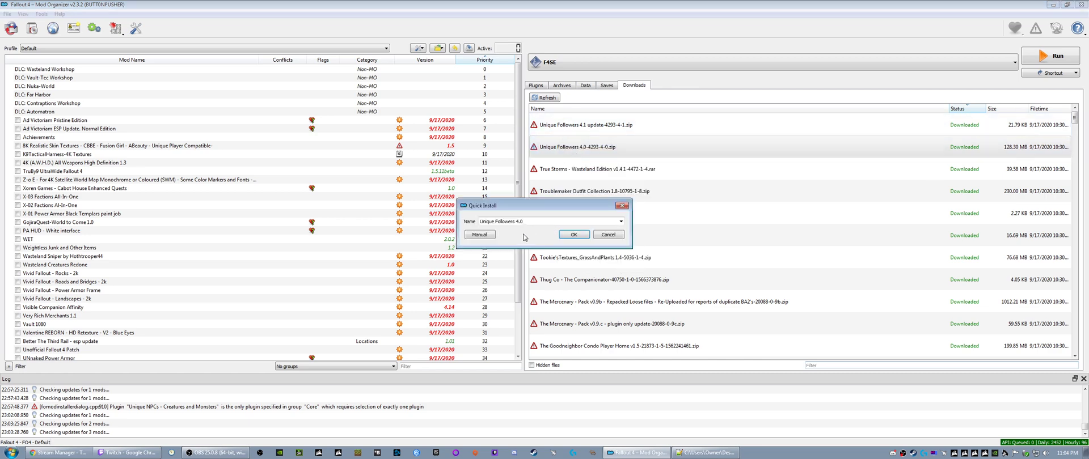
click(573, 235)
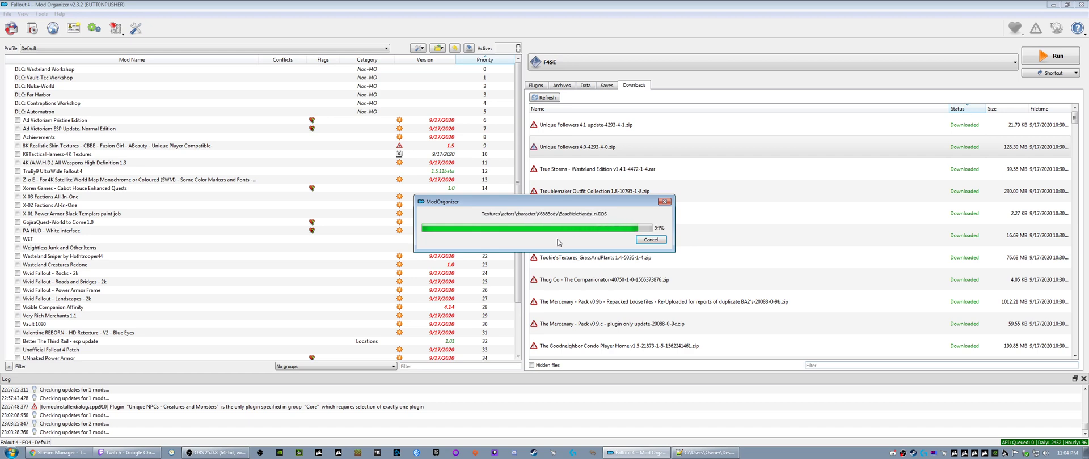
right_click(562, 127)
click(577, 132)
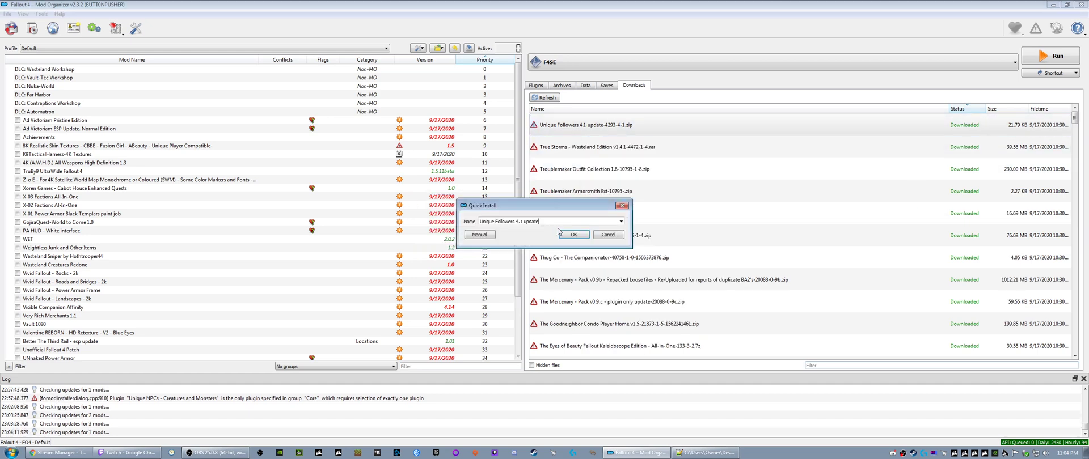
click(572, 234)
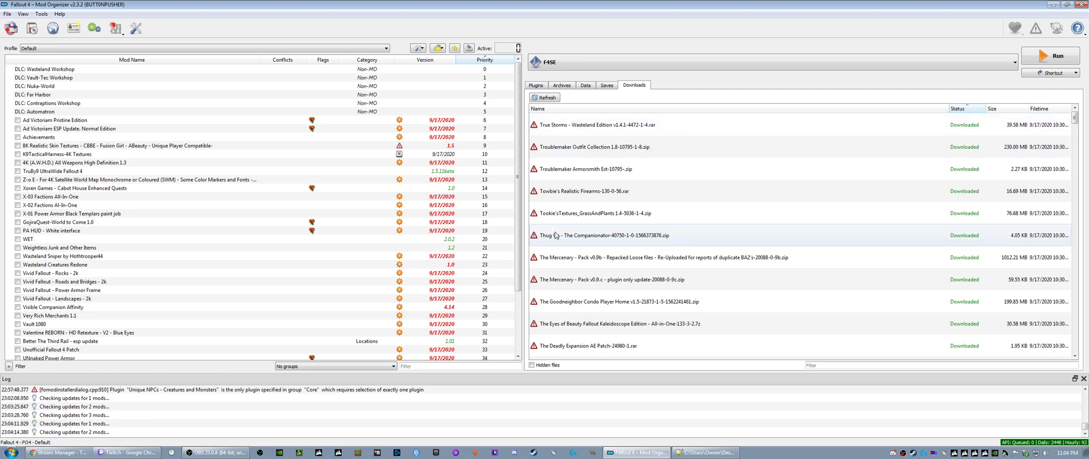
- Start installing True Storms - Wasteland Edition with the Far Harbor DLC option, leaving Glowing Sea and Far Harbor damage at No change
right_click(553, 128)
click(572, 132)
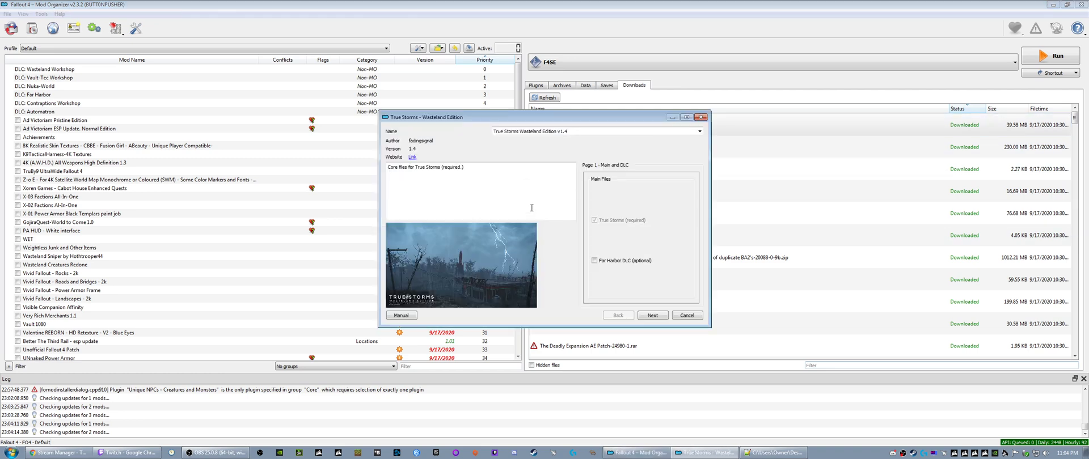
click(607, 263)
click(652, 315)
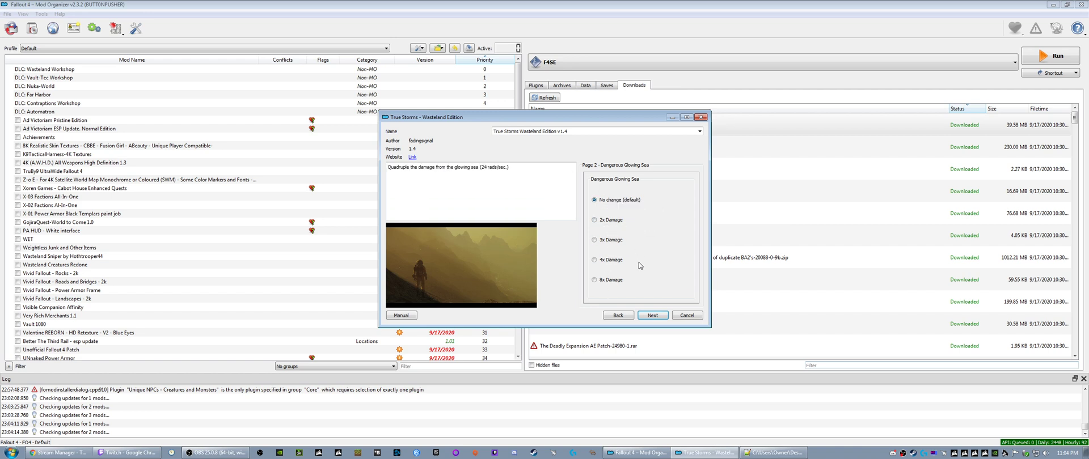
click(653, 315)
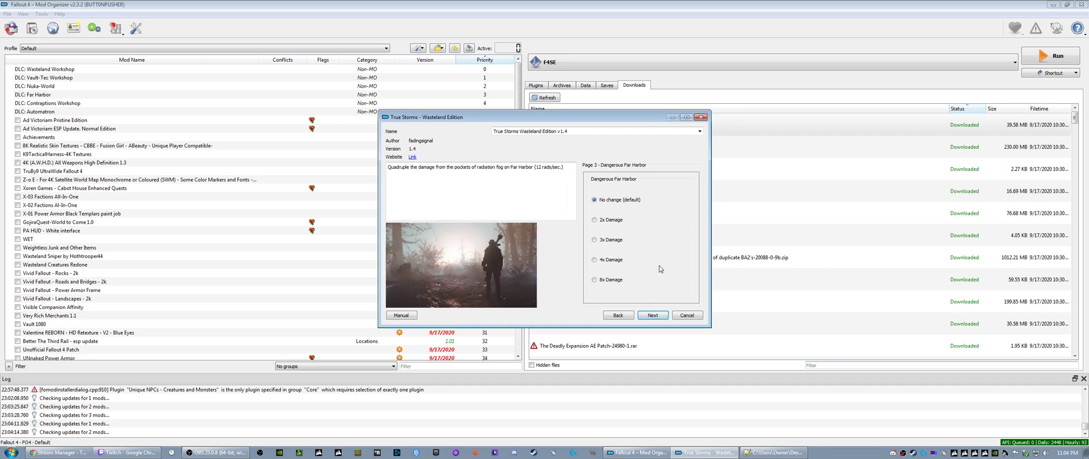
click(652, 316)
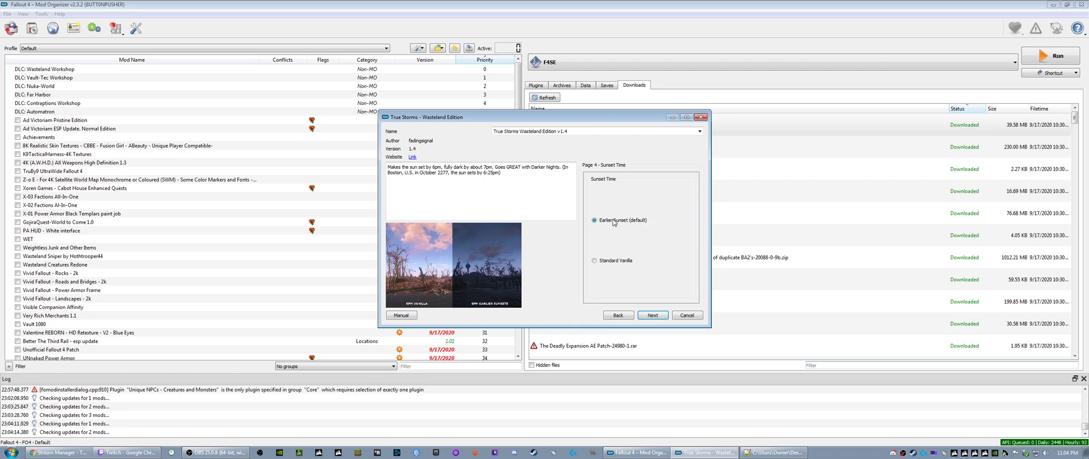
- Choose the Standard Vanilla sunset time and No Heavy Fogs, and complete the True Storms installation
click(597, 262)
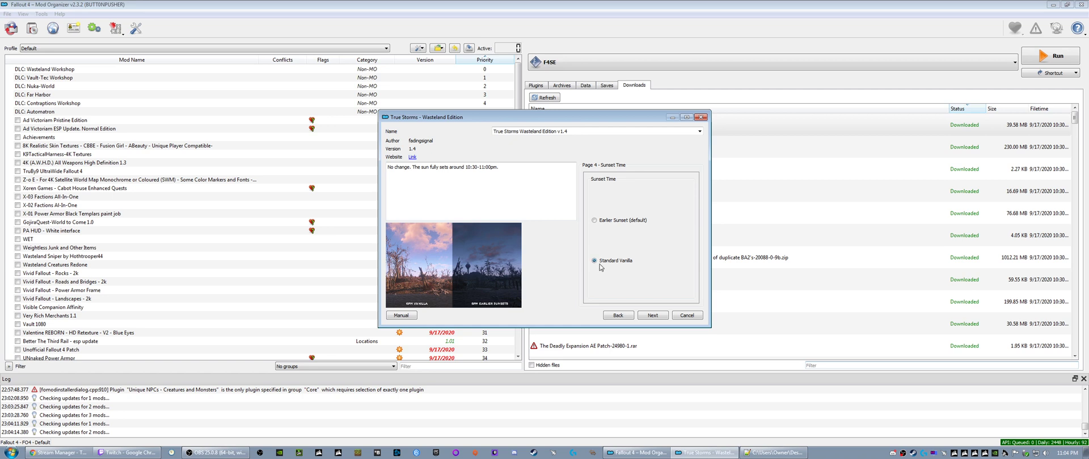
click(651, 316)
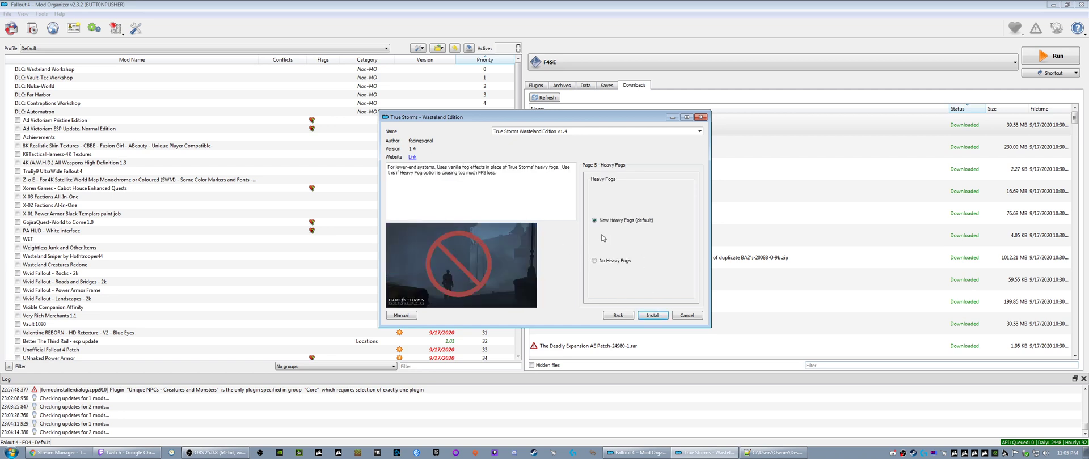
click(594, 260)
click(651, 318)
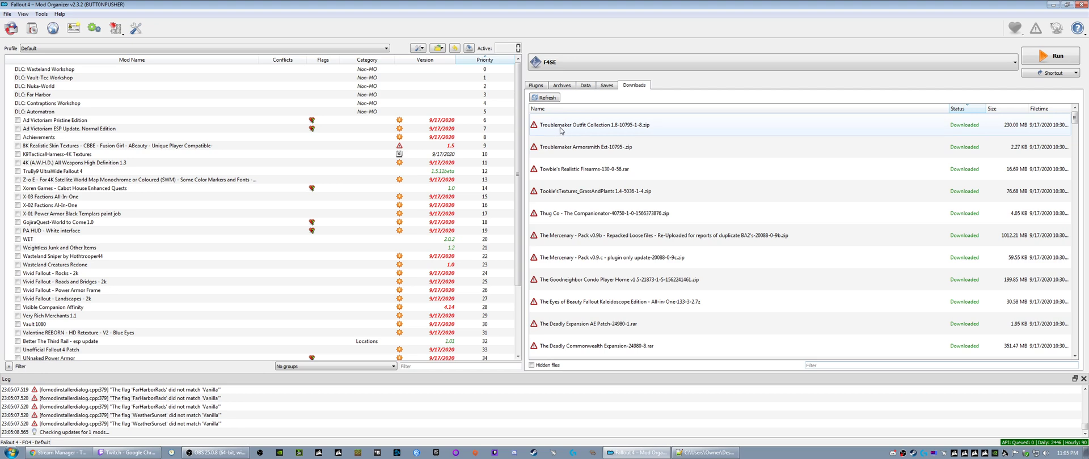
- Install Troublemaker Outfit Collection 1.8 under its suggested name, and the Troublemaker Armorsmith Ext download with "patch" added to its name
right_click(560, 130)
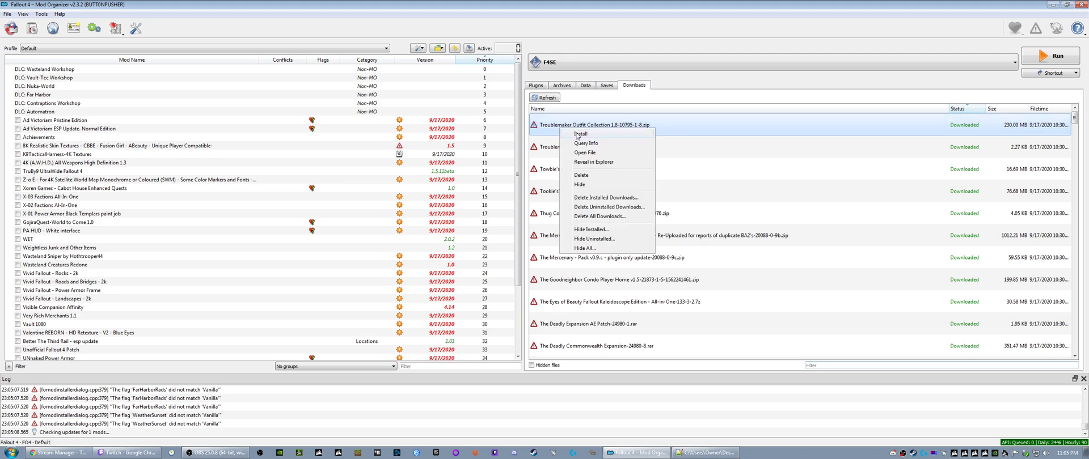
click(577, 134)
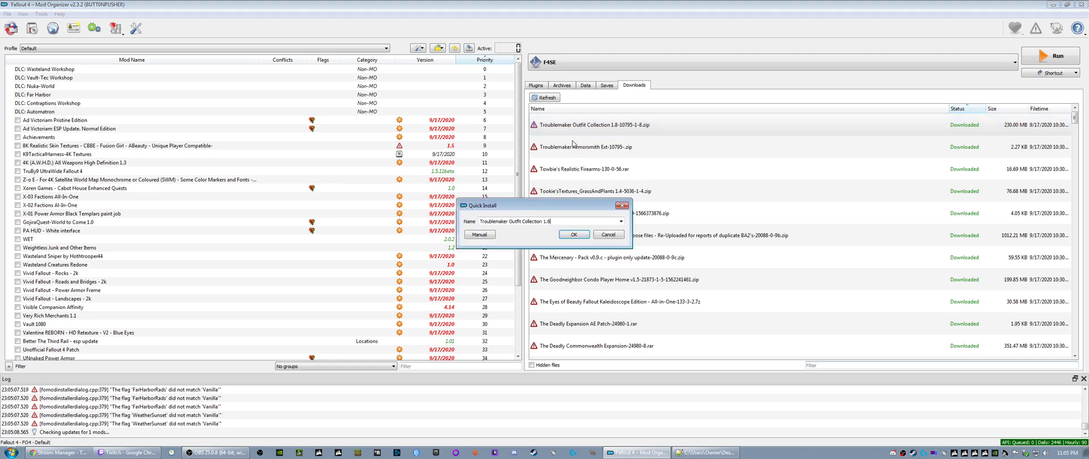
click(573, 235)
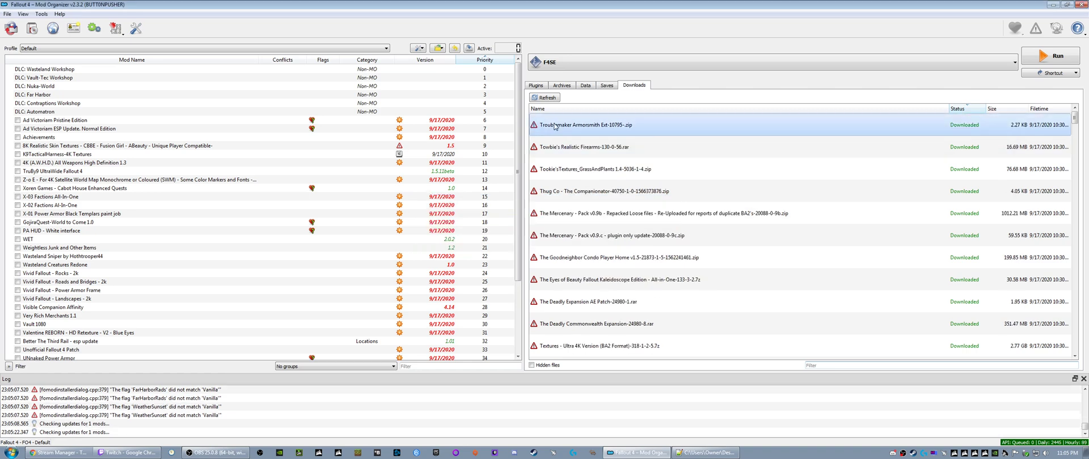
right_click(562, 130)
click(564, 130)
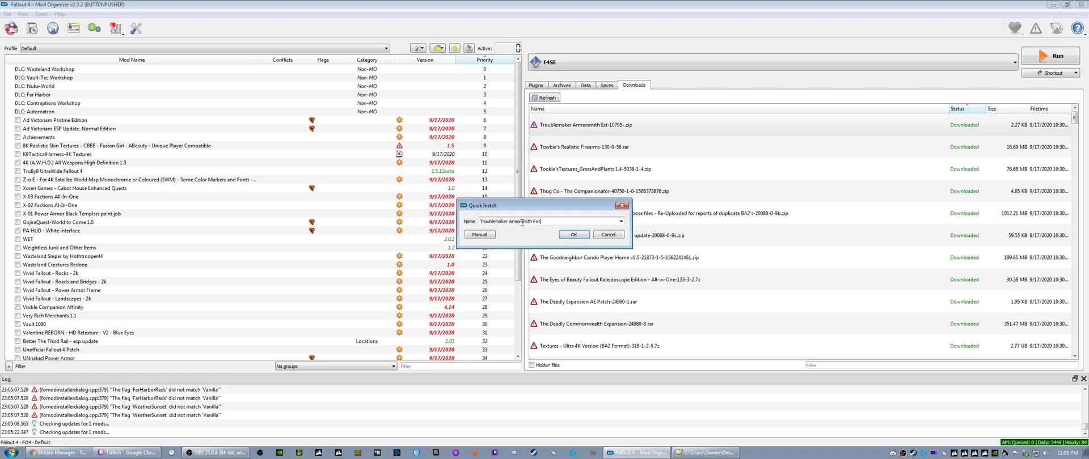
text(patch)
click(572, 235)
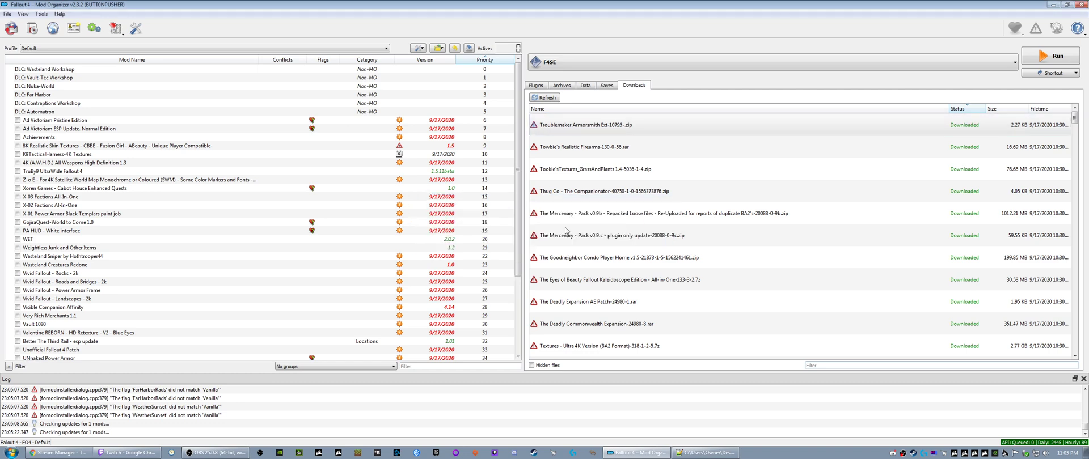
- Install the Towbie's Realistic Firearms download under the name Towbie's Realistic Firearms
right_click(559, 127)
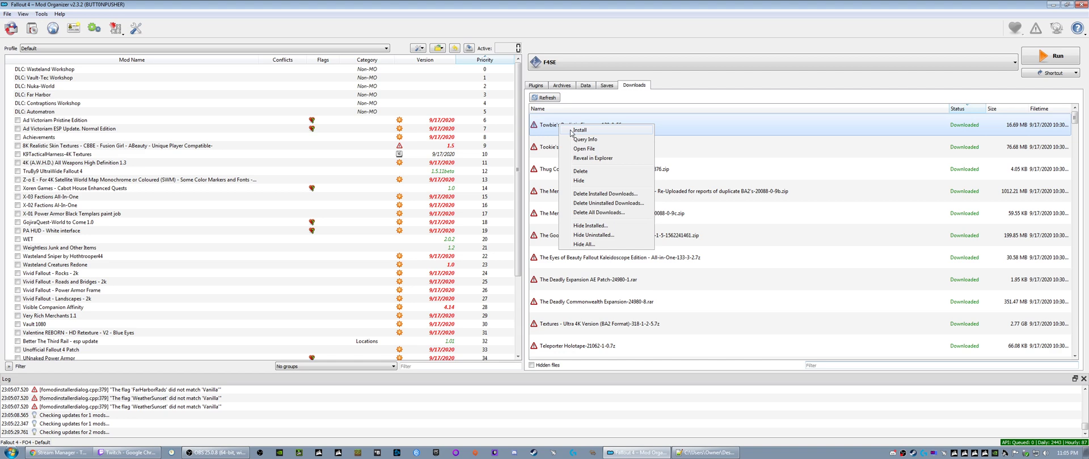
click(570, 134)
click(539, 222)
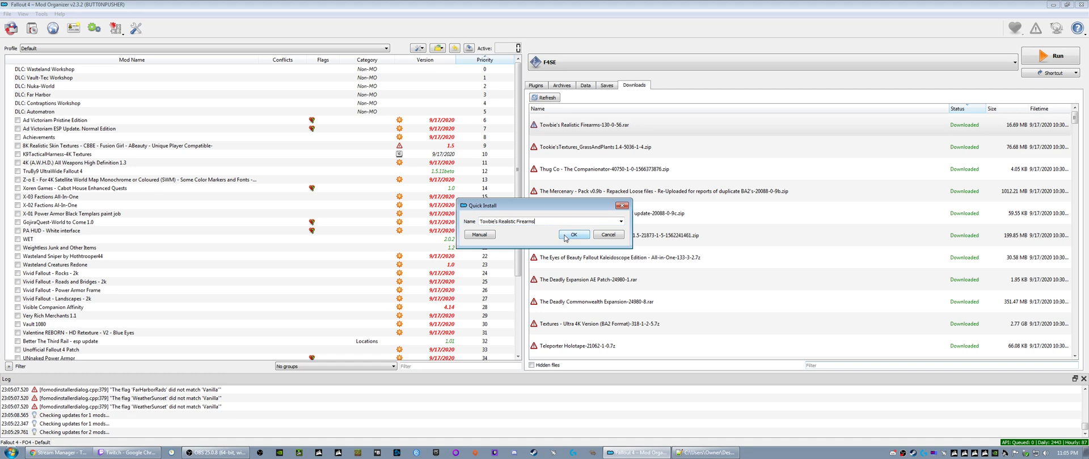
click(572, 235)
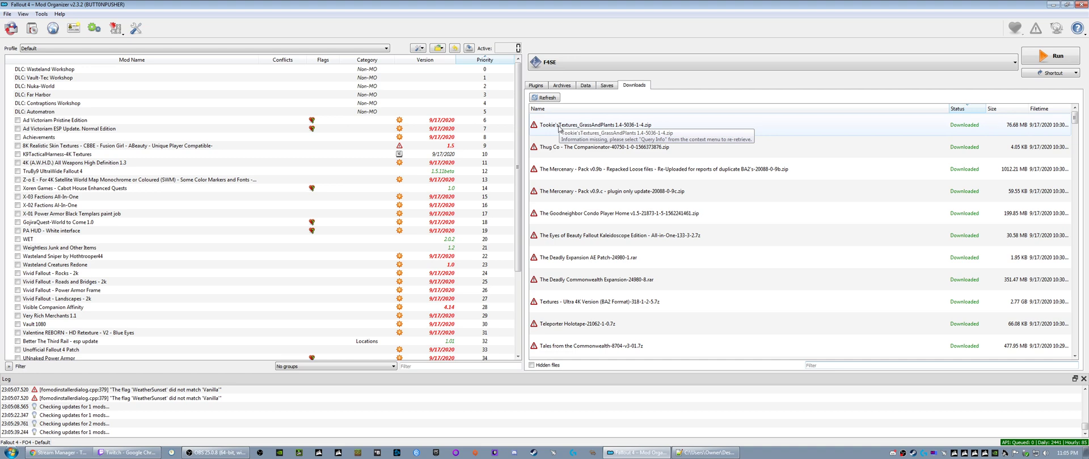
- Reveal the Tookie'sTextures_GrassAndPlants 1.4 archive in Windows Explorer and open it with 7-Zip
right_click(559, 127)
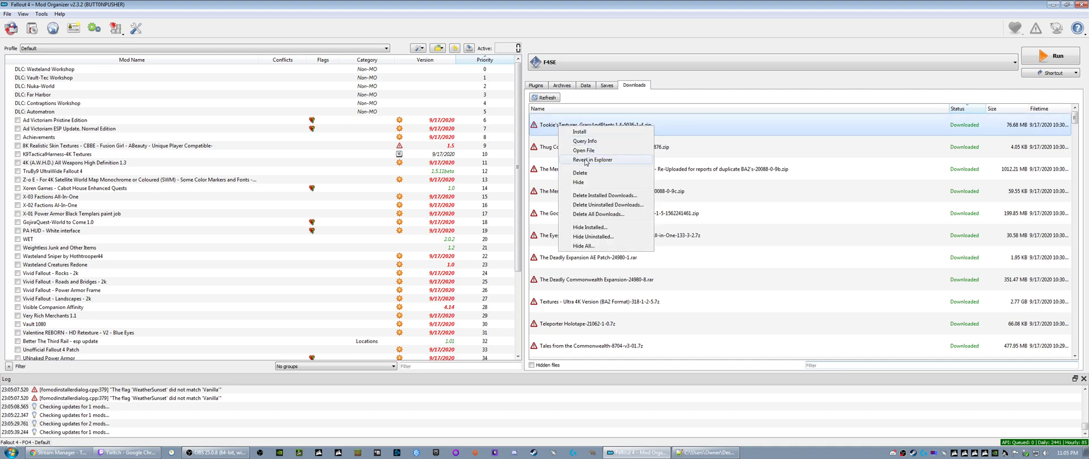
click(585, 161)
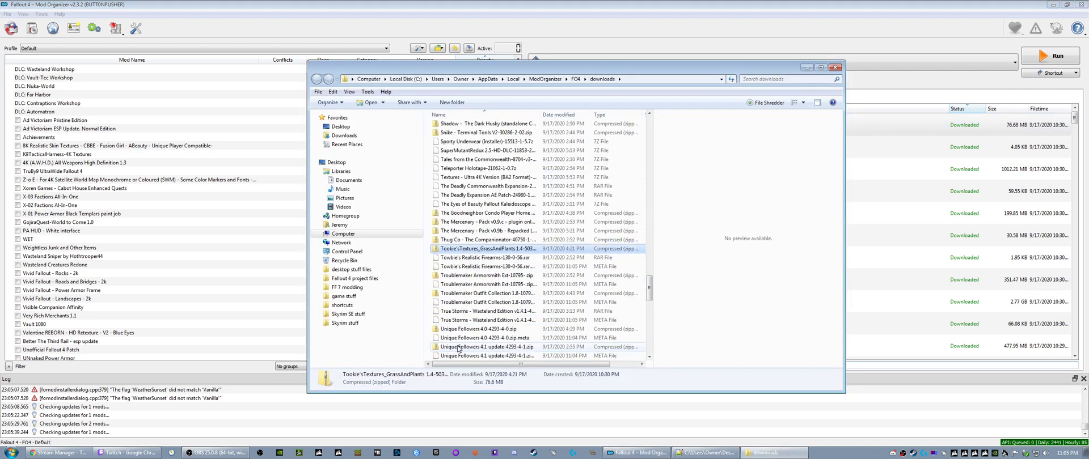
right_click(455, 248)
mouse_move(479, 284)
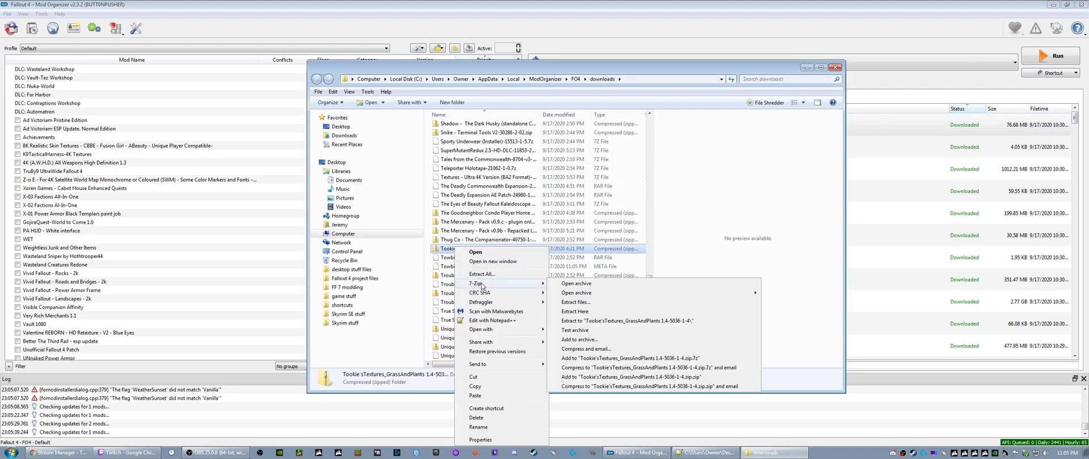
click(576, 283)
- Examine the grass files in the Materials and Meshes folders inside the archive's Data folder
double_click(362, 129)
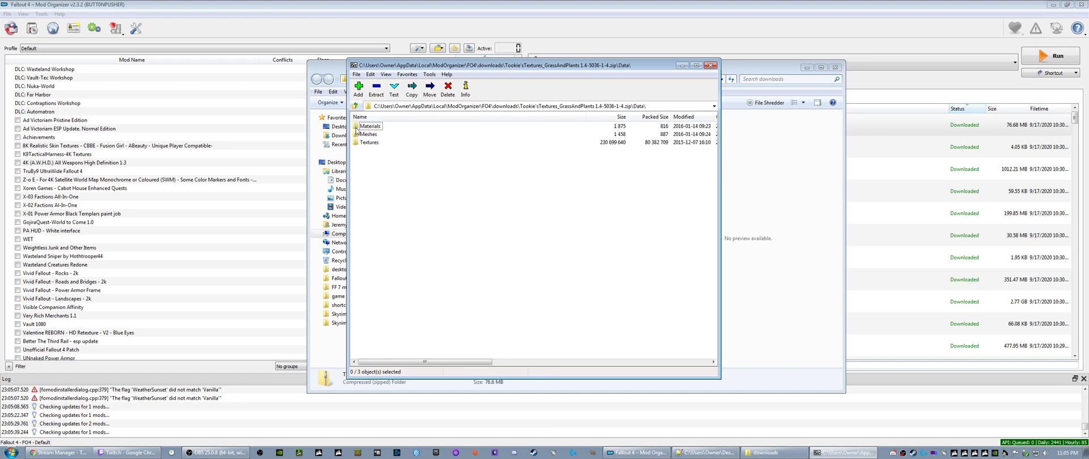
double_click(358, 128)
double_click(356, 128)
double_click(357, 126)
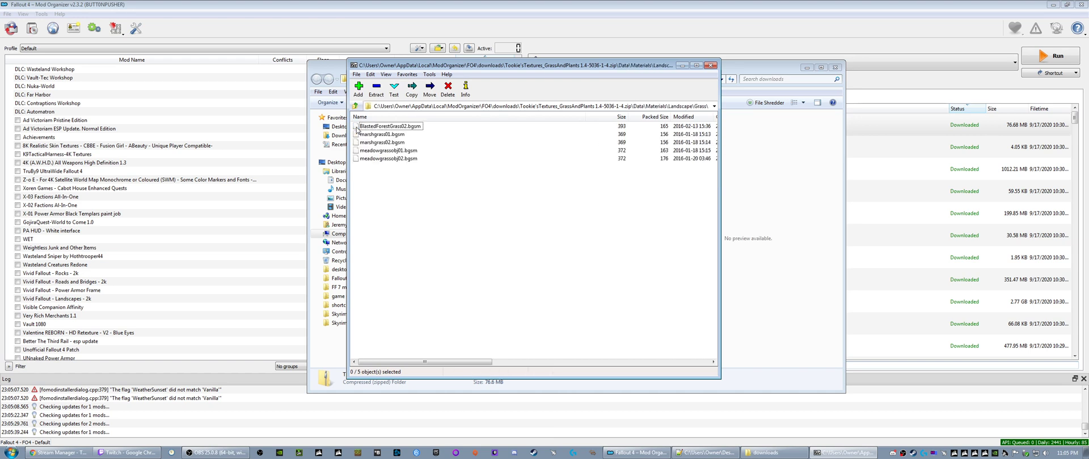
click(355, 107)
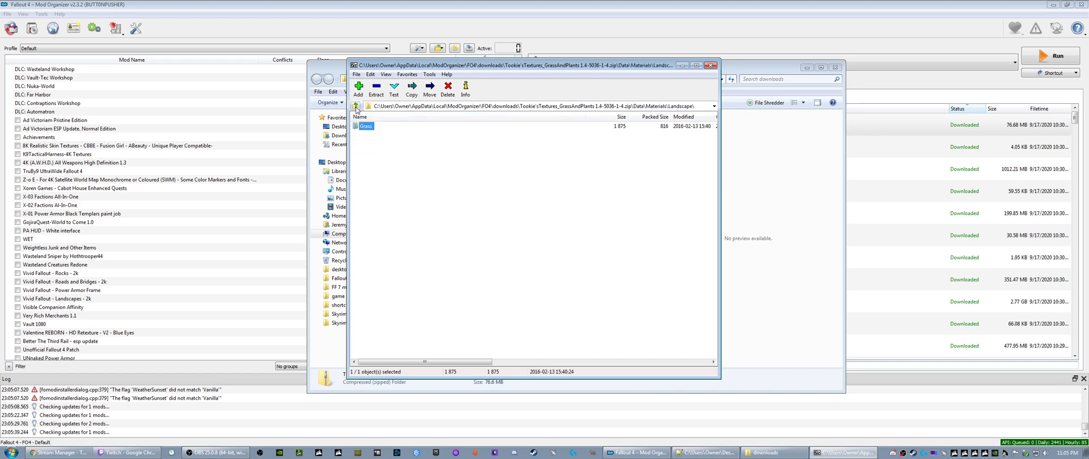
click(355, 106)
click(355, 107)
double_click(358, 134)
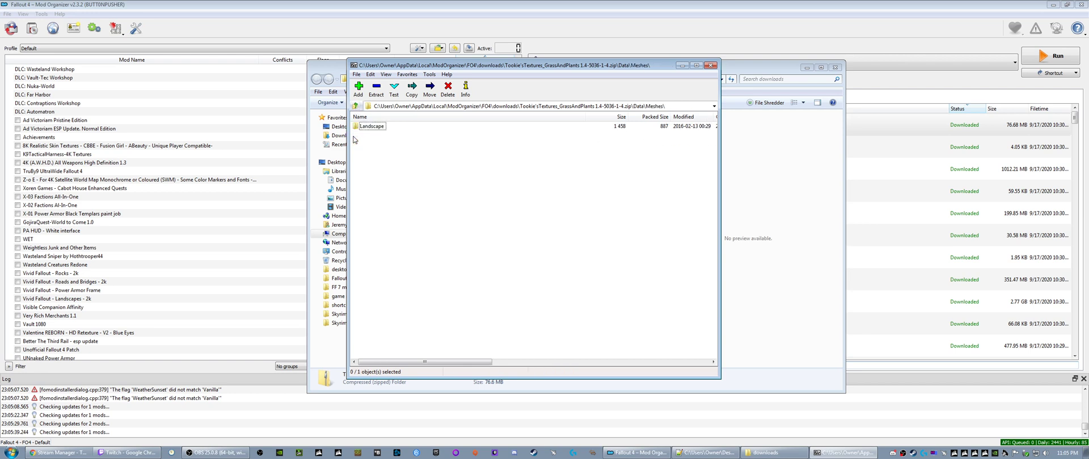
double_click(356, 129)
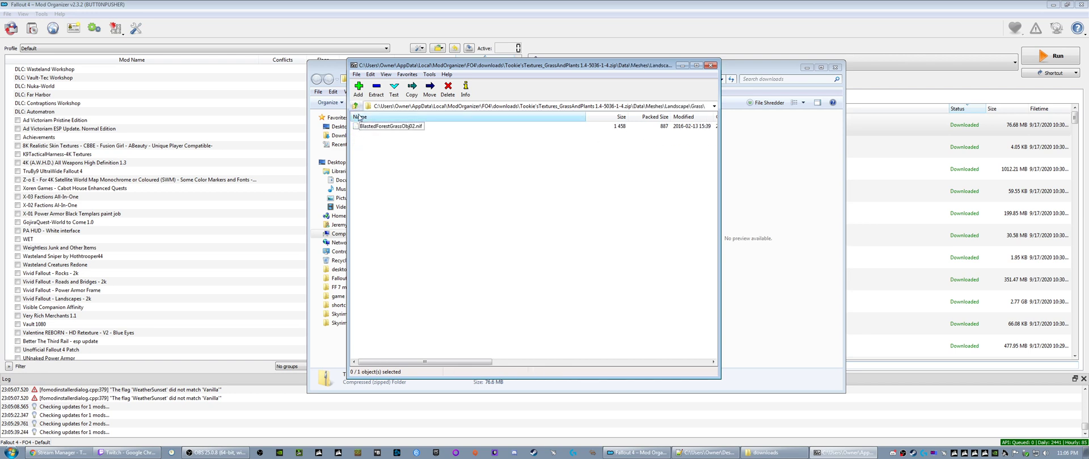
click(356, 107)
click(356, 107)
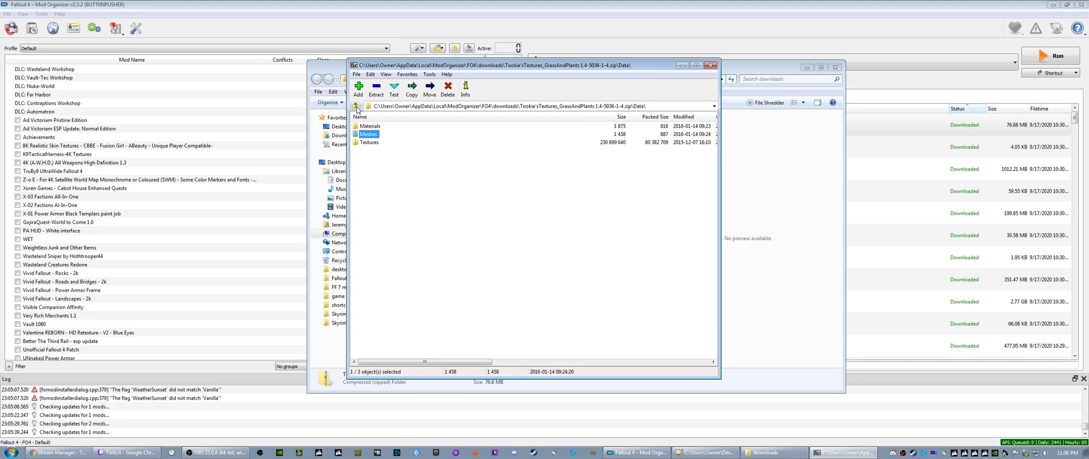
- Examine the dirt cliff and grass textures in the Textures landscape folder, enlarging the 7-Zip window to show more of the list
double_click(358, 142)
double_click(357, 126)
double_click(357, 126)
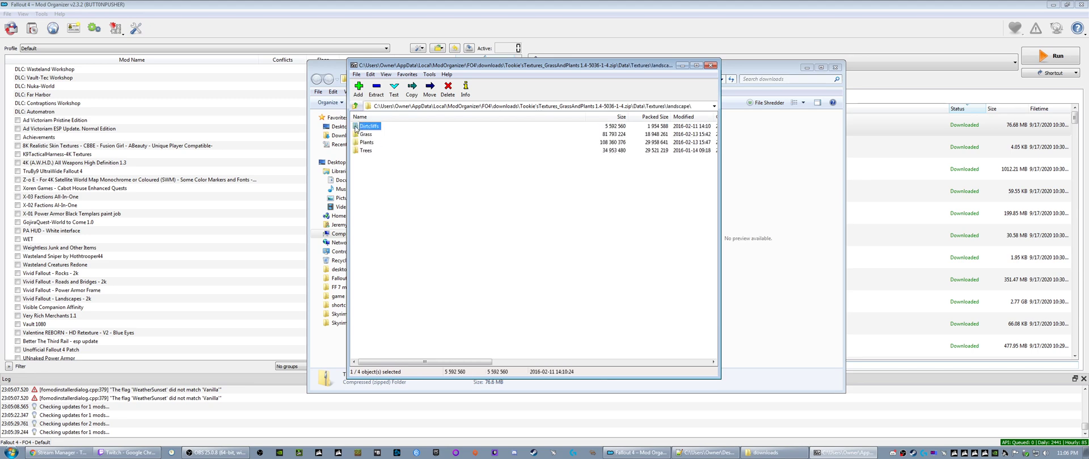
click(356, 106)
double_click(359, 133)
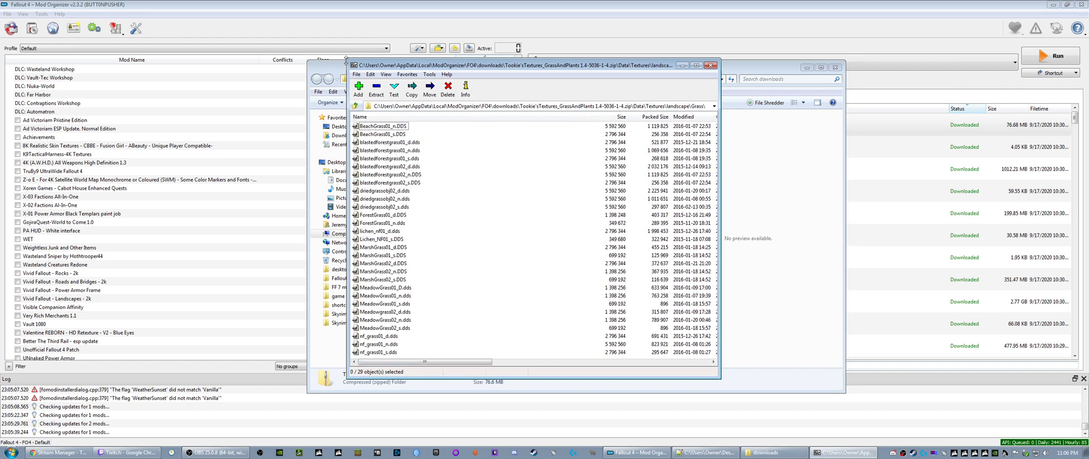
drag(348, 60, 242, 15)
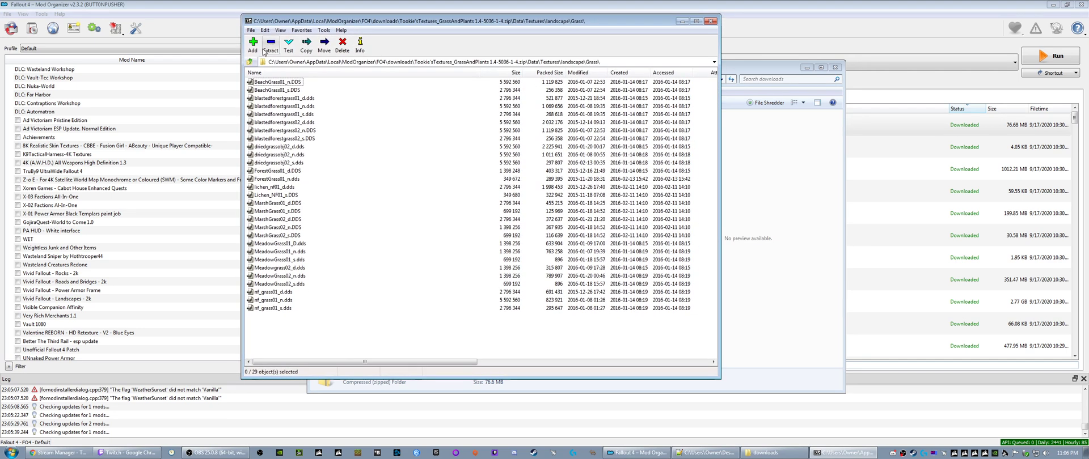
- Look through the Plants and Trees texture folders, and close the archive and the downloads folder to return to Mod Organizer
click(250, 61)
double_click(264, 98)
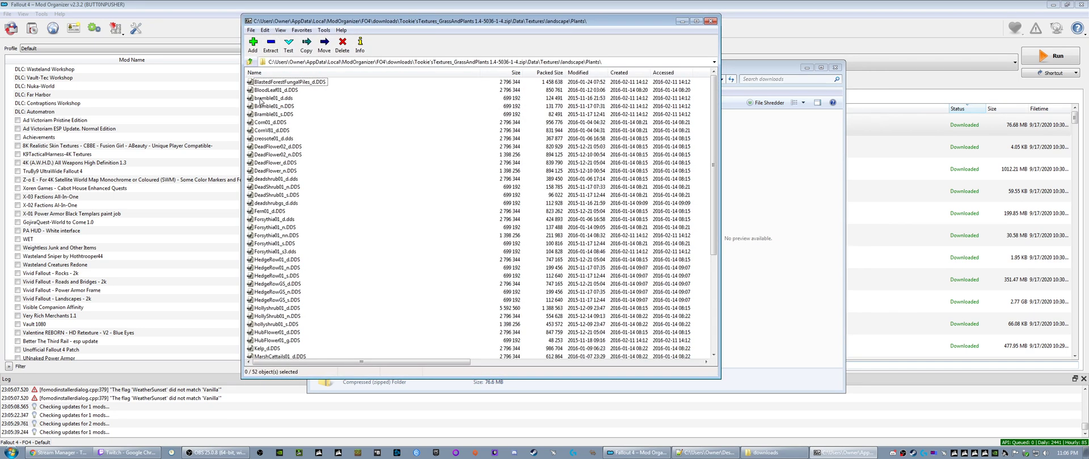
scroll(269, 173, down, 6)
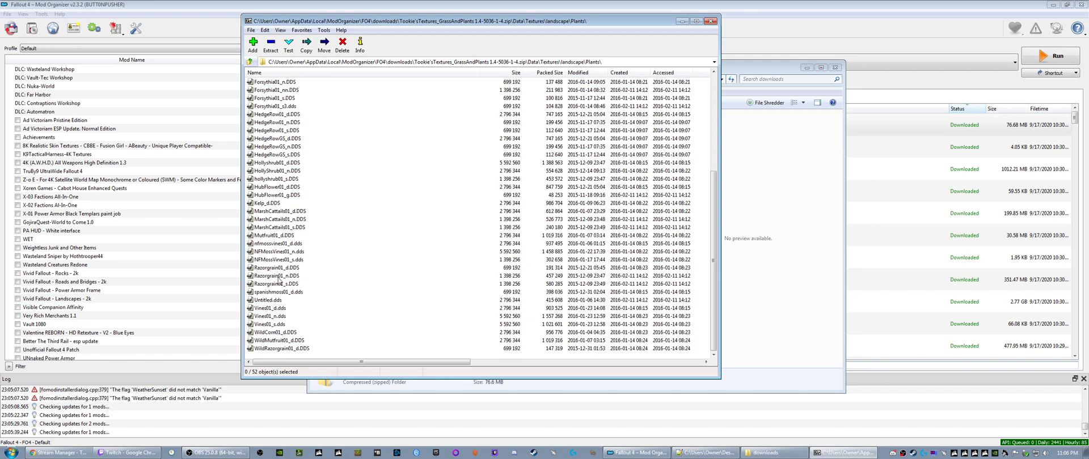
click(270, 301)
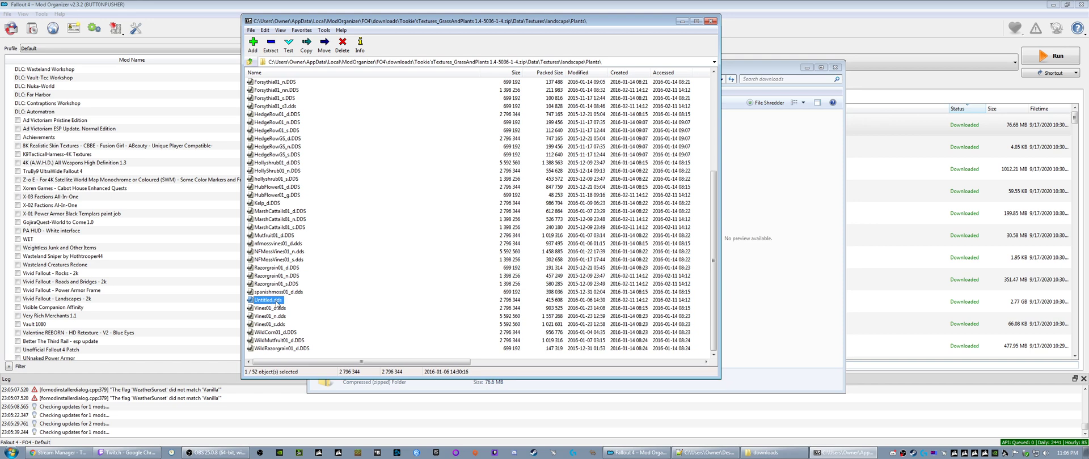
scroll(281, 286, up, 6)
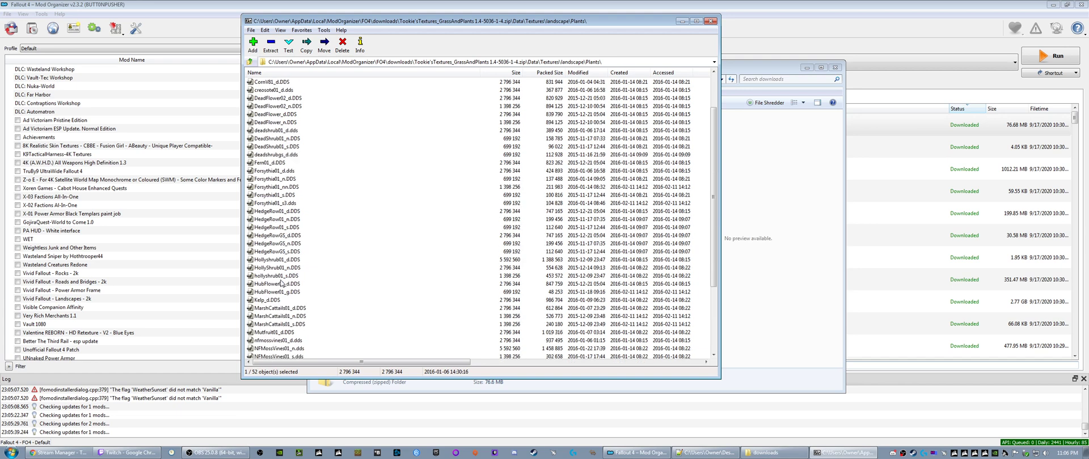
click(248, 62)
double_click(260, 111)
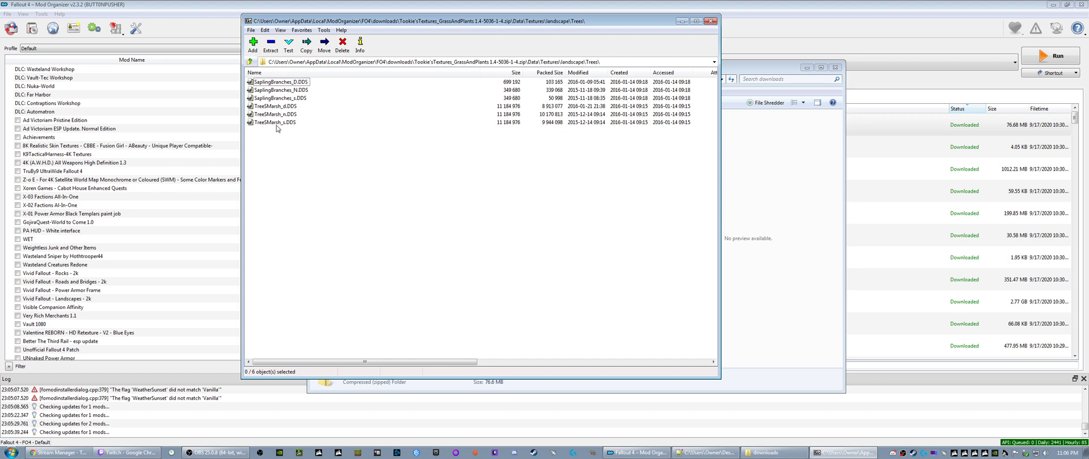
click(710, 21)
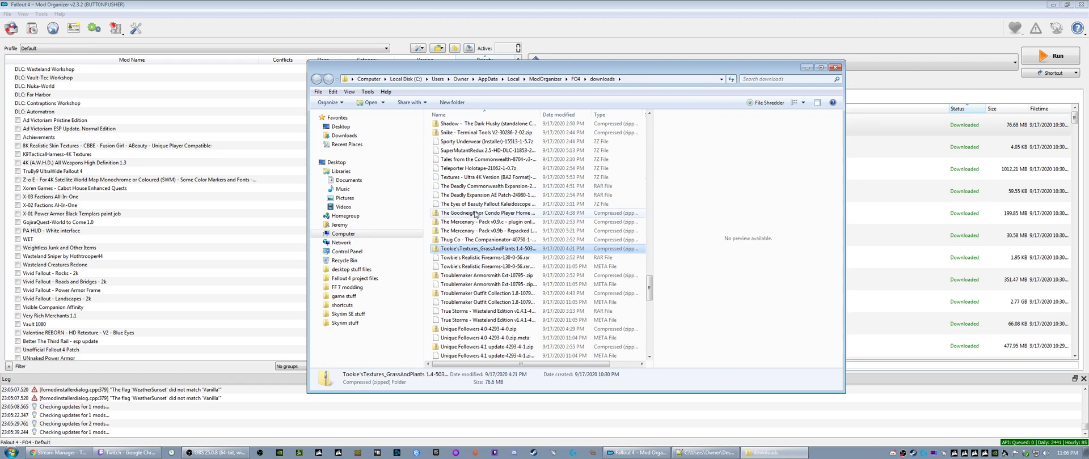
click(835, 67)
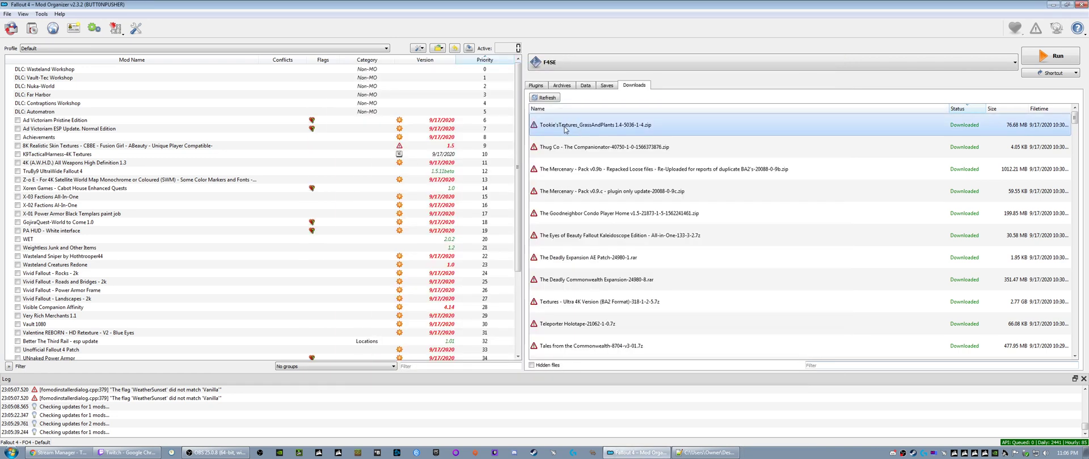
- Install the Tookie'sTextures_GrassAndPlants 1.4 and Thug Co - The Companionator downloads under their suggested names
right_click(568, 128)
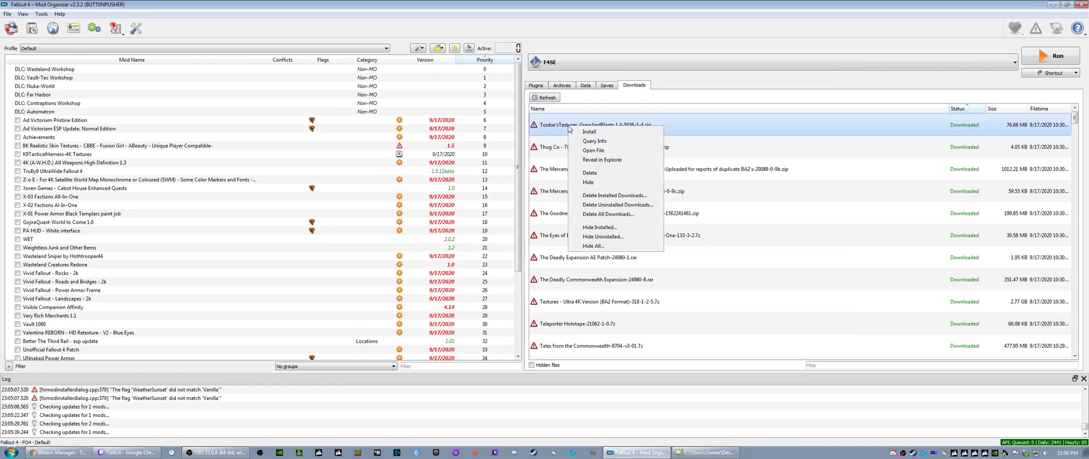
click(582, 134)
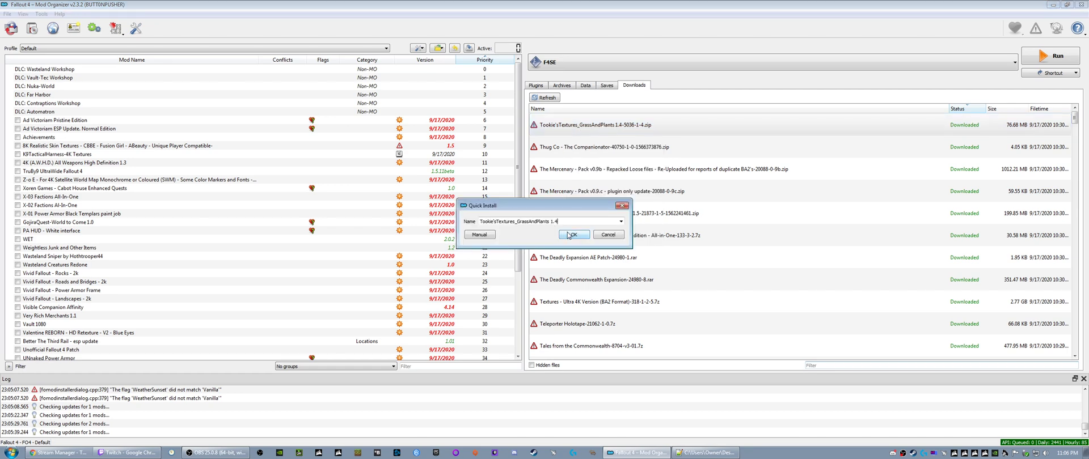
click(567, 233)
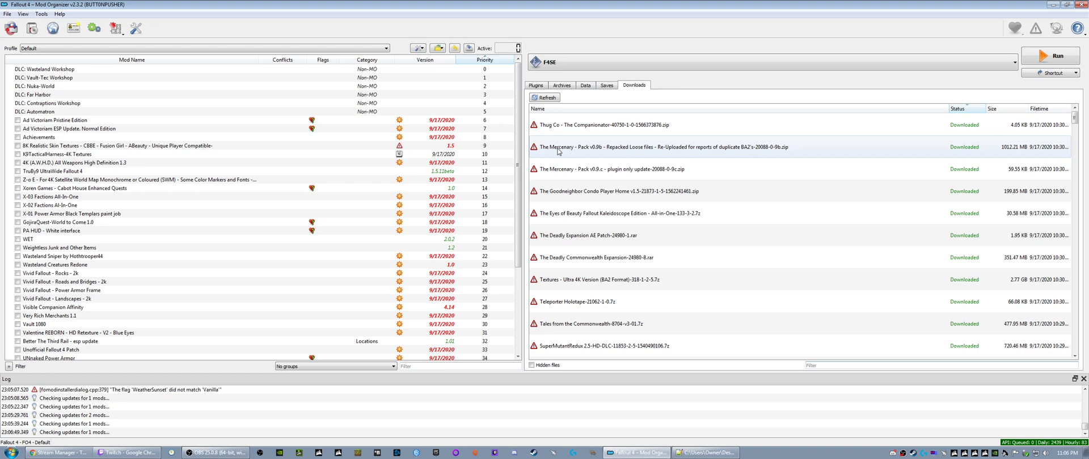
right_click(549, 124)
click(564, 128)
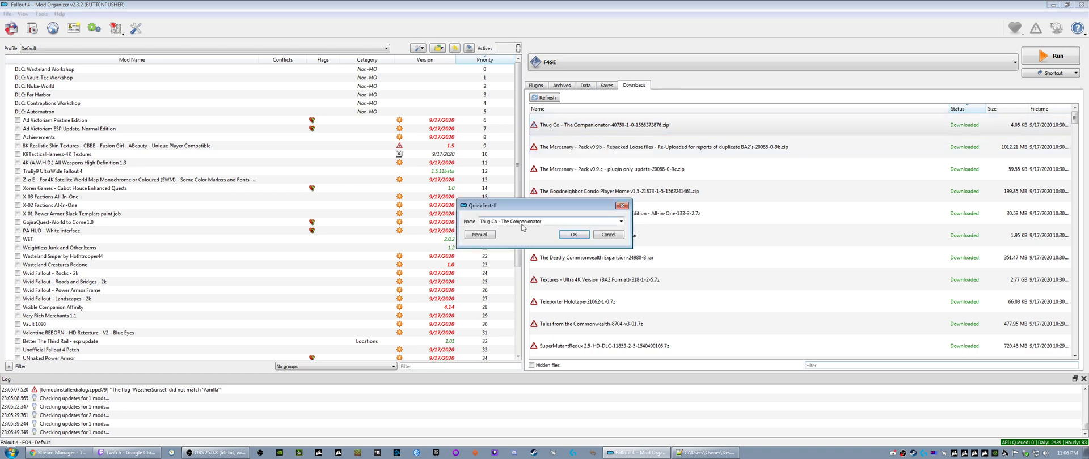
click(573, 234)
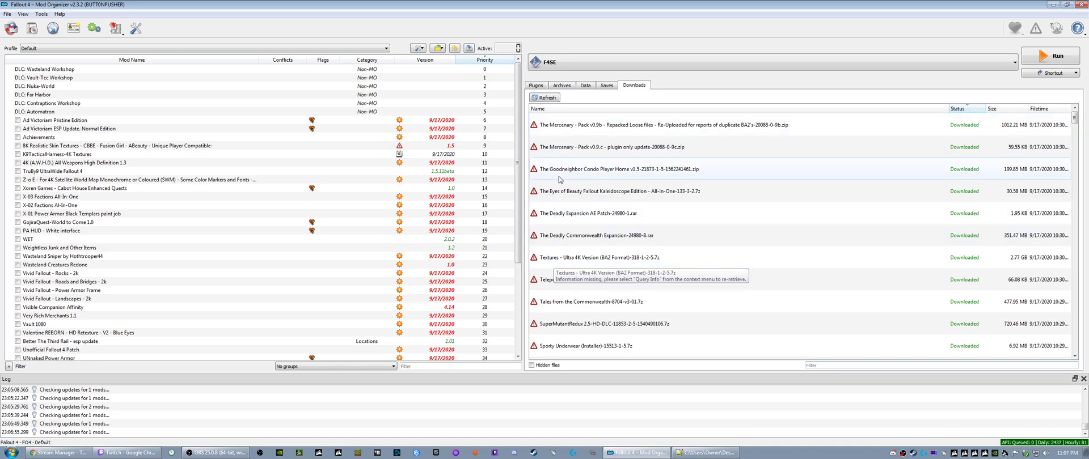
- Install The Mercenary - Pack v0.9b download, shortening its name to "The Mercenary - Pack v0.9b - Repacked Loose files"
right_click(559, 128)
click(573, 135)
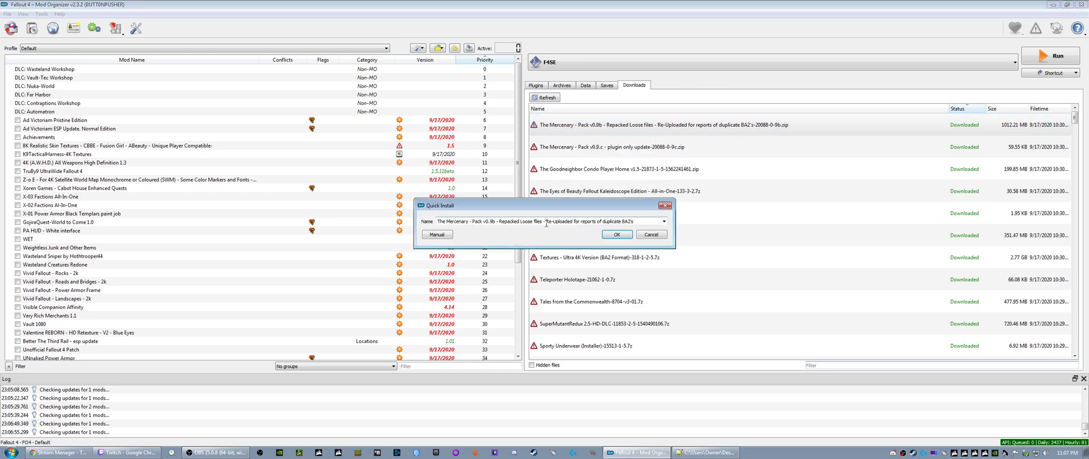
drag(544, 222, 641, 222)
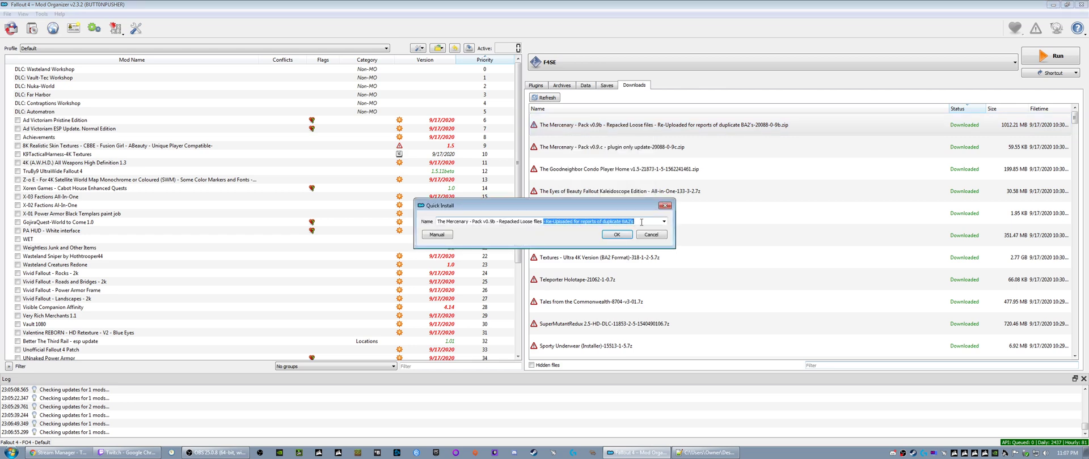
key(BackSpace)
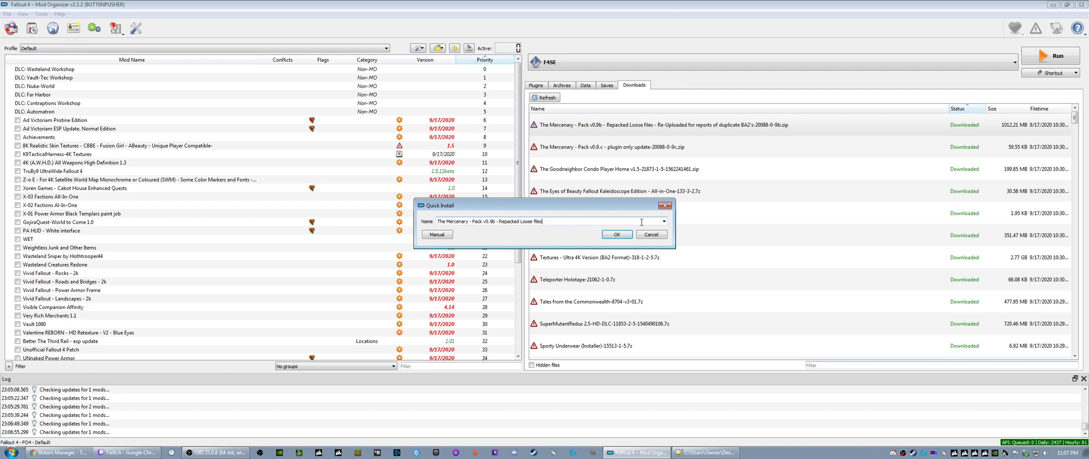
click(616, 234)
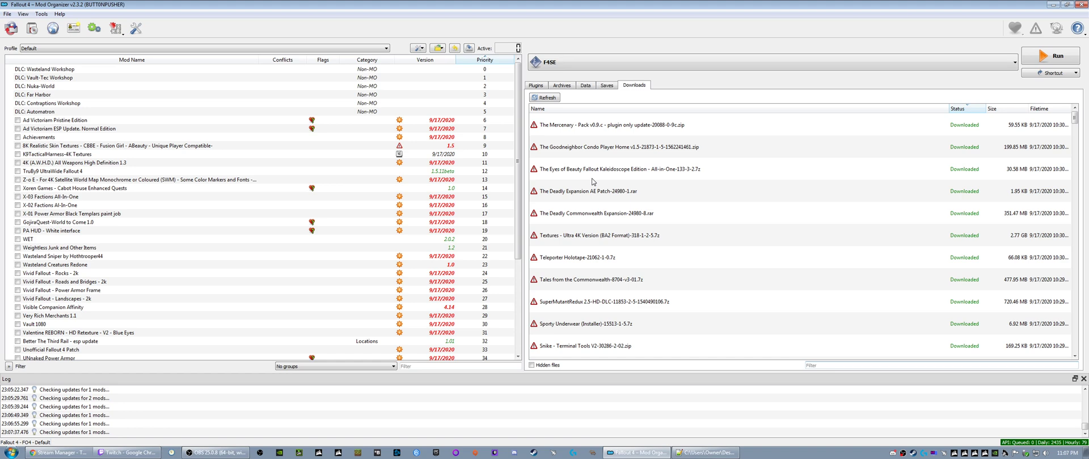
- Install The Mercenary - Pack v0.9.c plugin only update and The Goodneighbor Condo Player Home under their suggested names
click(579, 126)
right_click(577, 127)
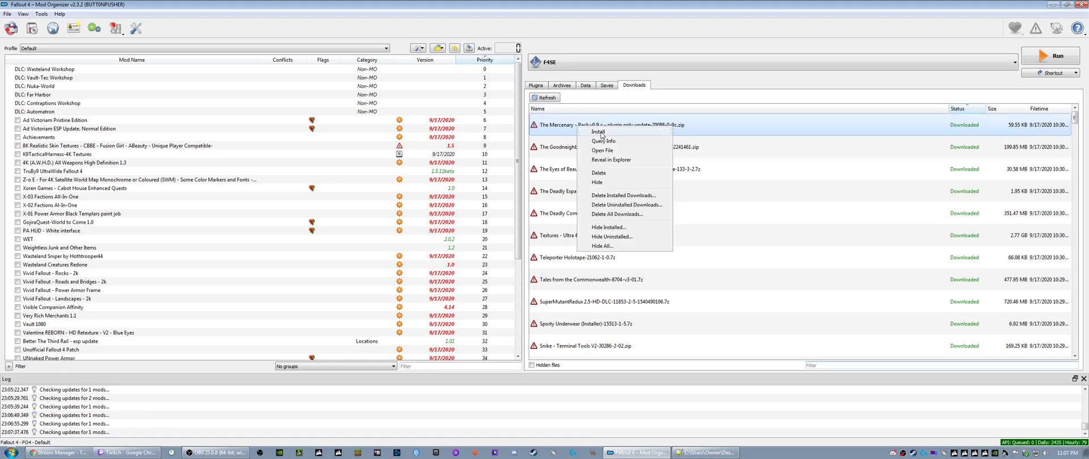
click(600, 133)
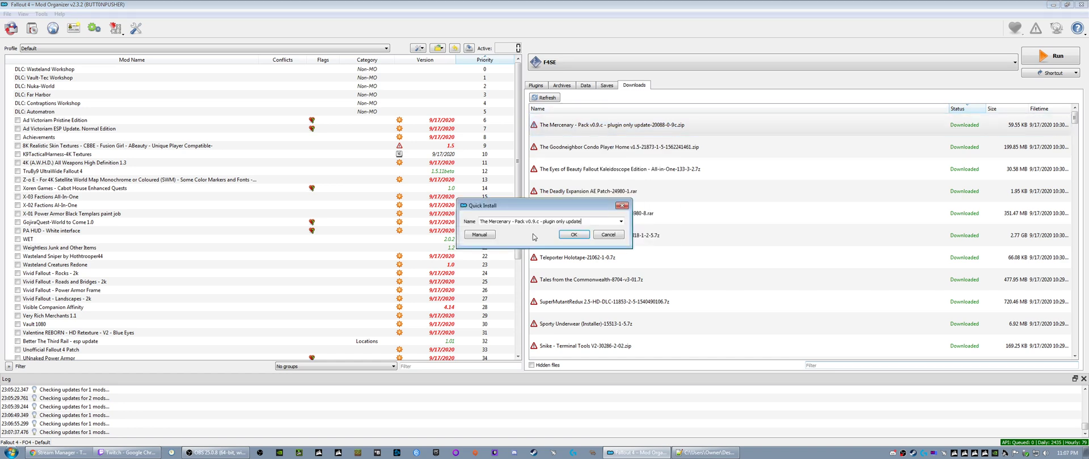
click(570, 235)
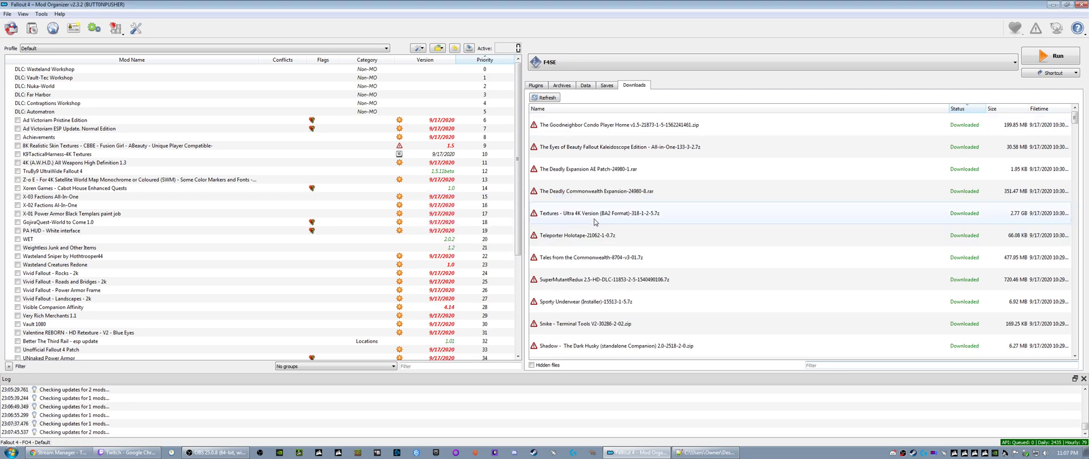
right_click(569, 131)
click(583, 135)
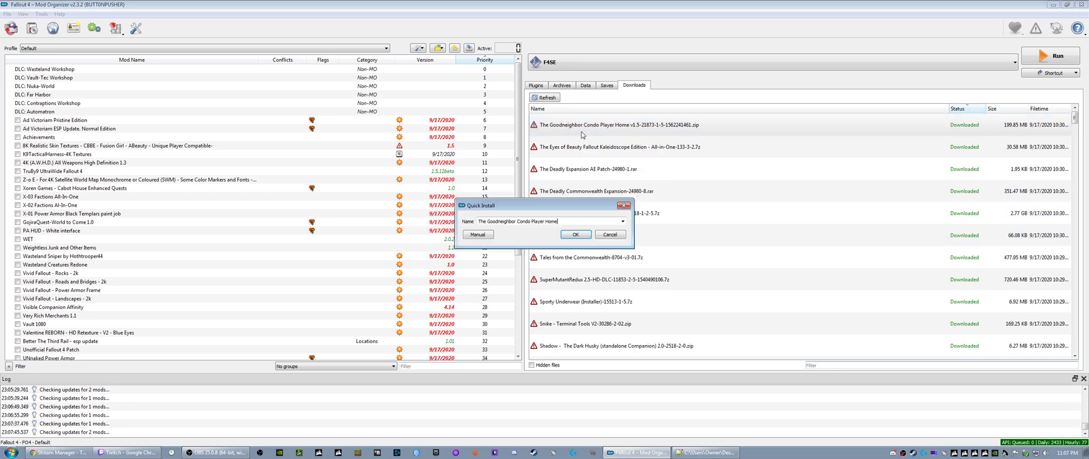
click(574, 237)
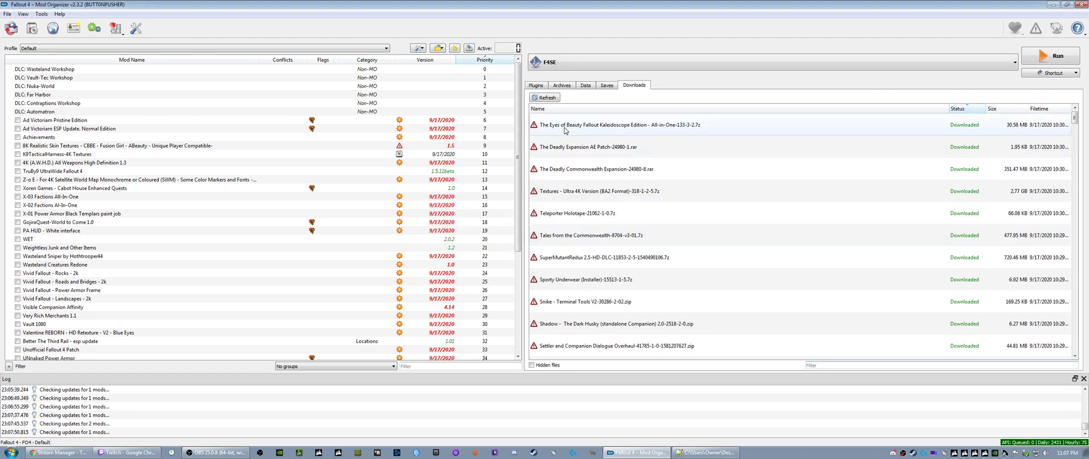
- Start installing The Eyes of Beauty Fallout Kaleidoscope Edition - All-in-One with the Standalone Plugin and the All-In-One Compatibility Plugin
right_click(564, 130)
click(578, 136)
click(574, 237)
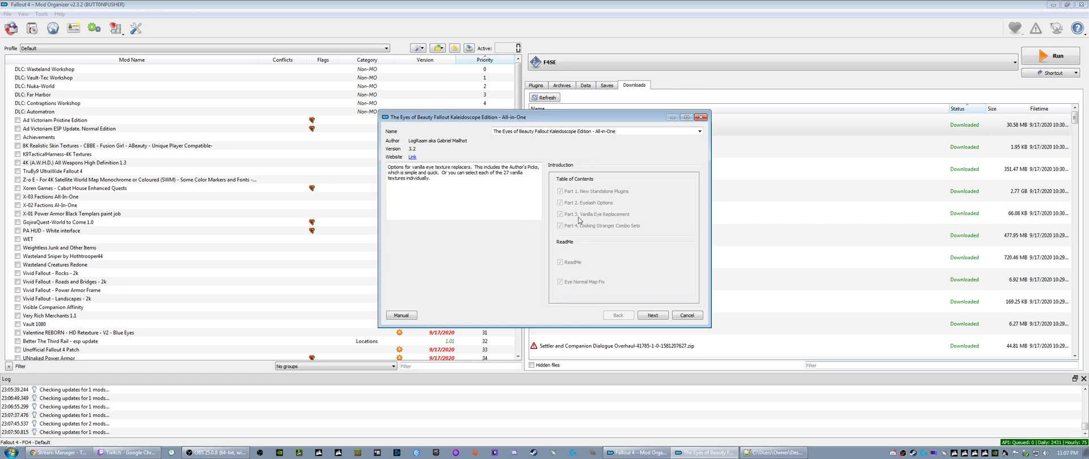
mouse_move(583, 289)
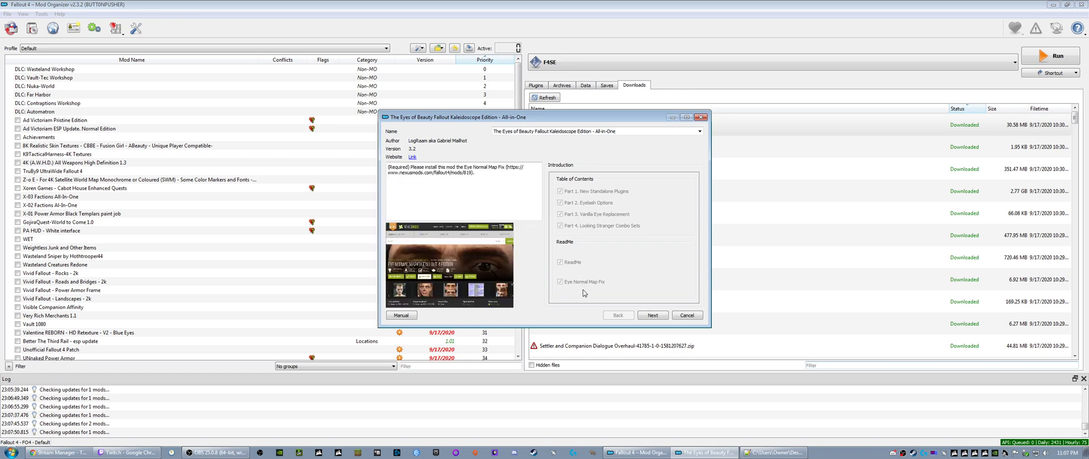
click(652, 315)
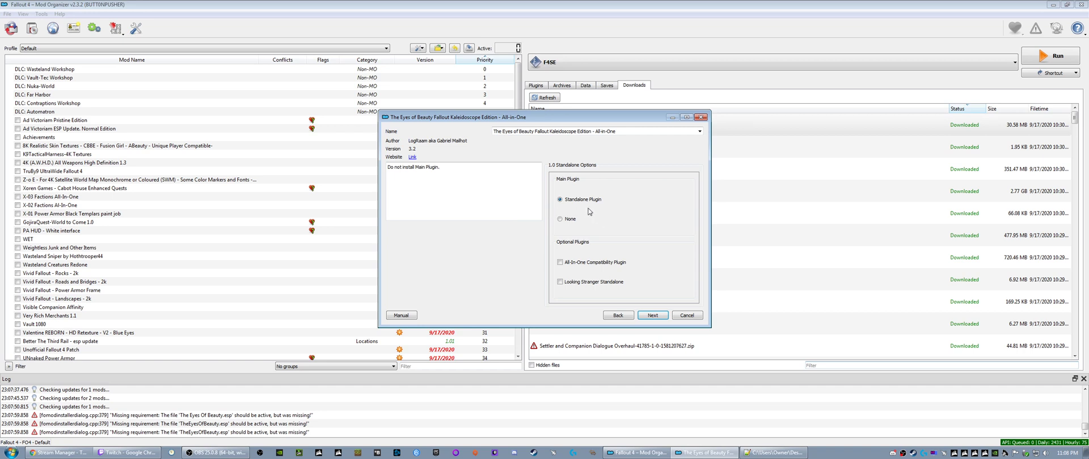
mouse_move(578, 206)
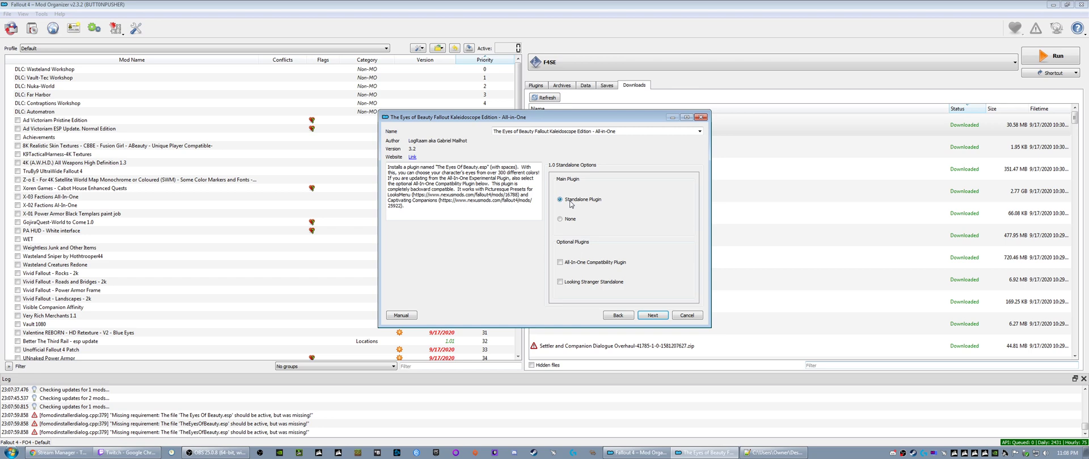
click(559, 263)
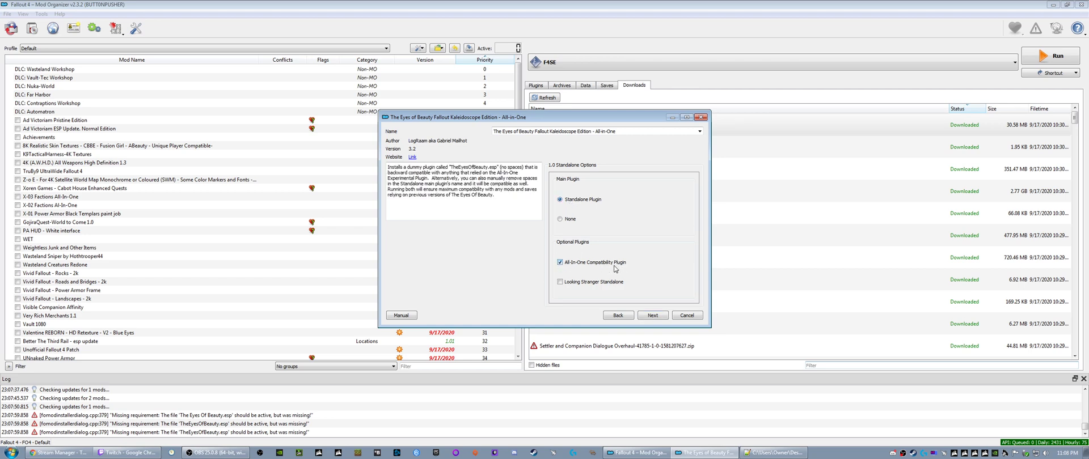
click(652, 316)
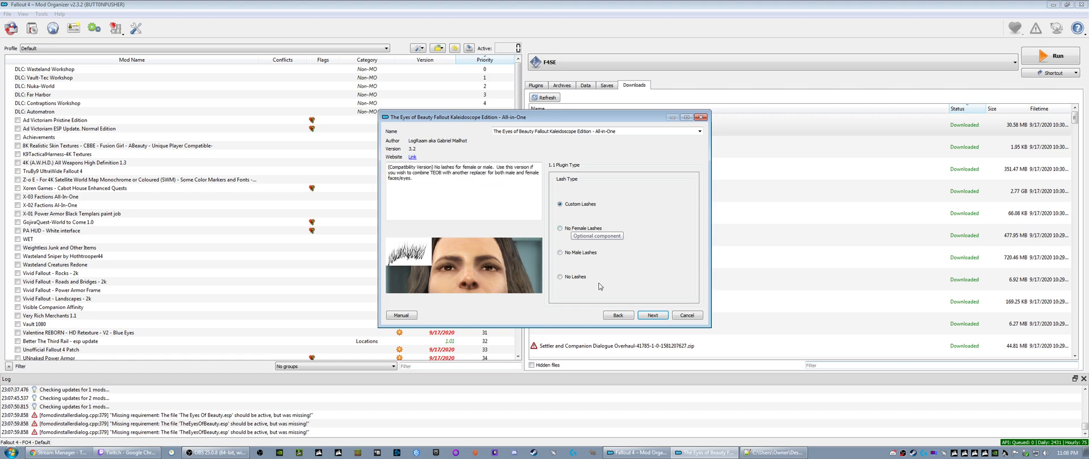
click(618, 315)
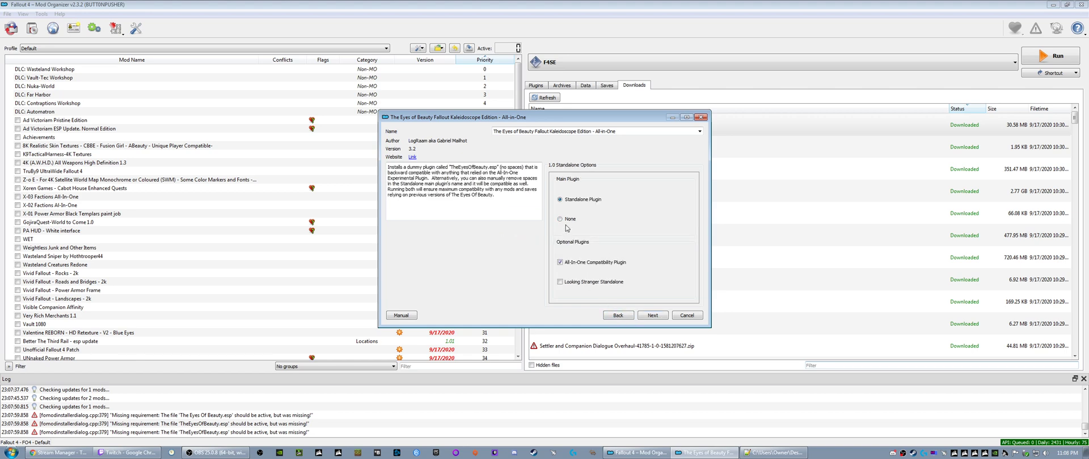
mouse_move(562, 225)
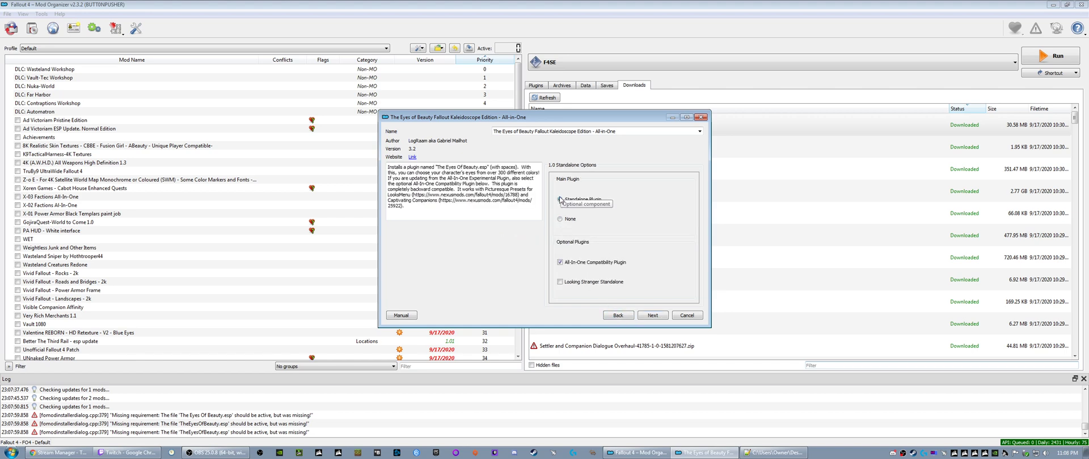
click(652, 315)
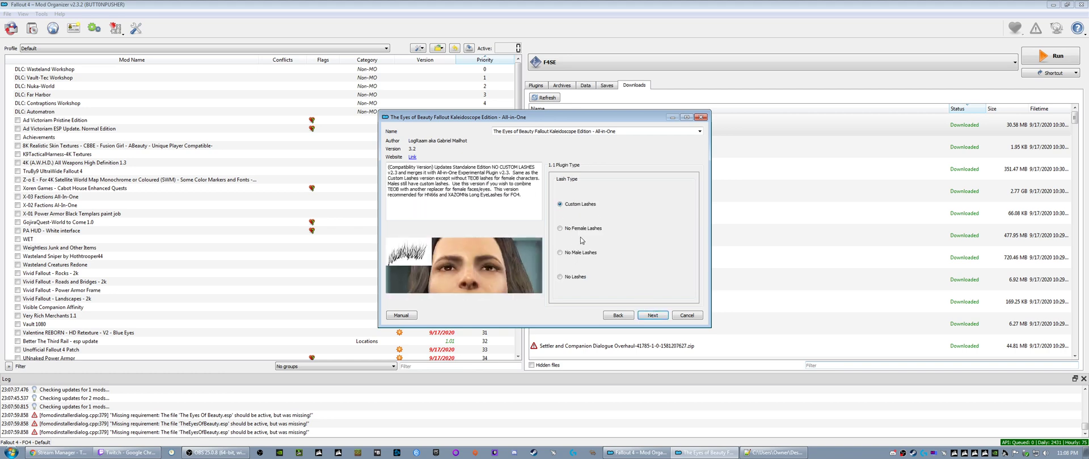
- Try the alternative lash types in the Eyes of Beauty installer and settle on Custom Lashes
click(559, 229)
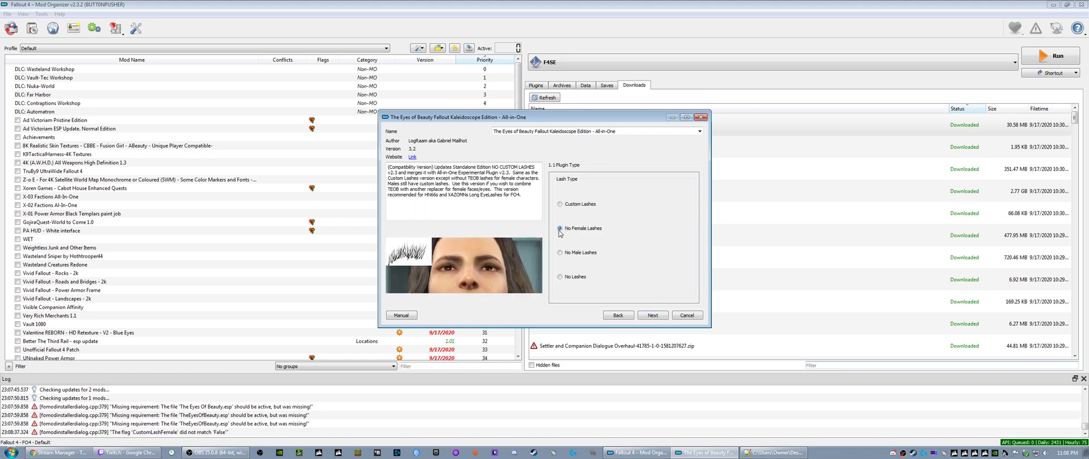
click(560, 252)
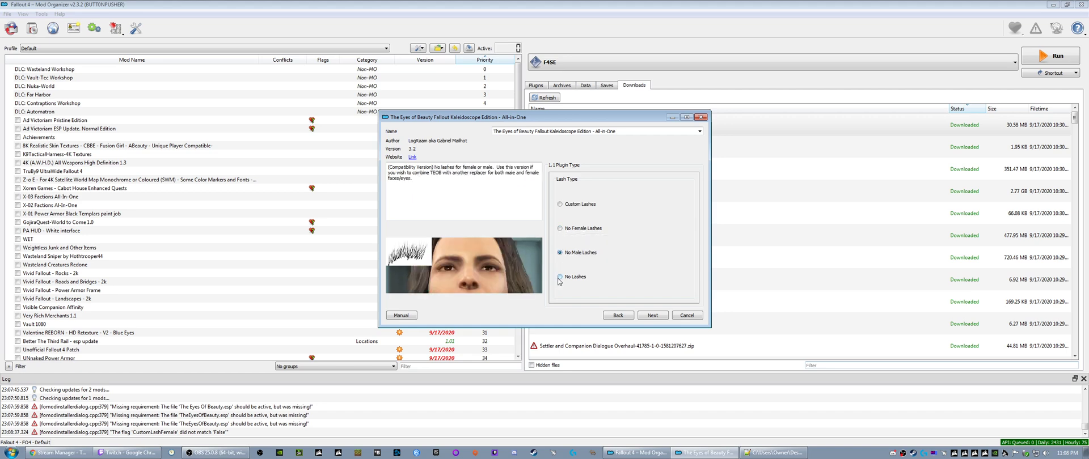
click(559, 278)
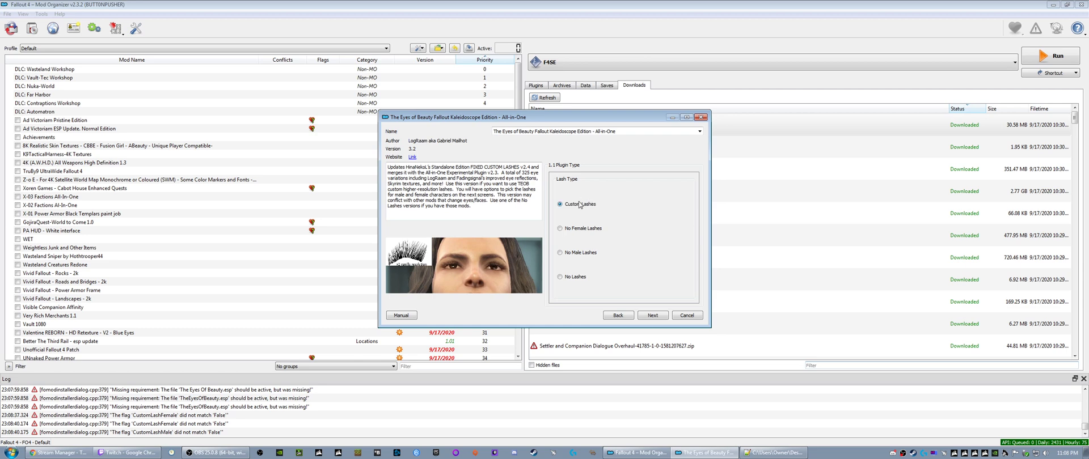
click(663, 316)
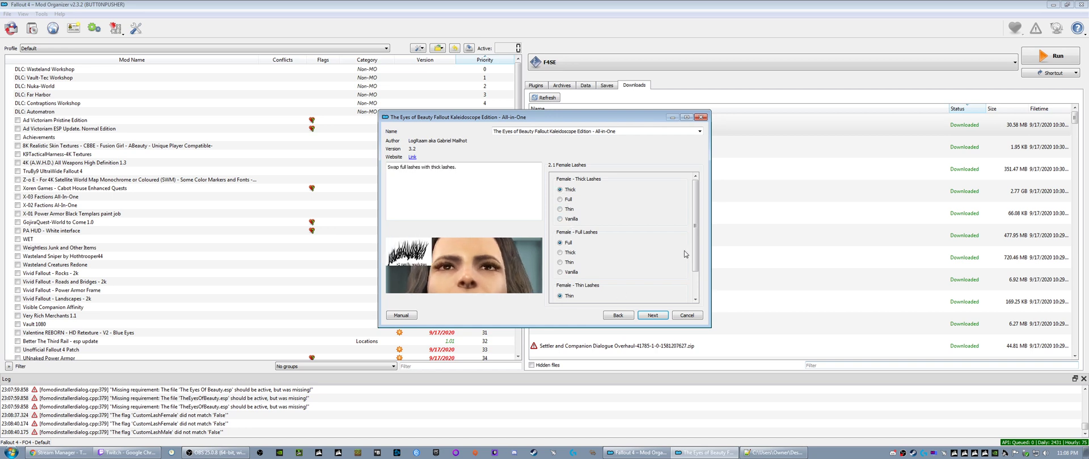
- Examine the thick, full and thin female lash options in the Eyes of Beauty installer
drag(696, 254, 695, 284)
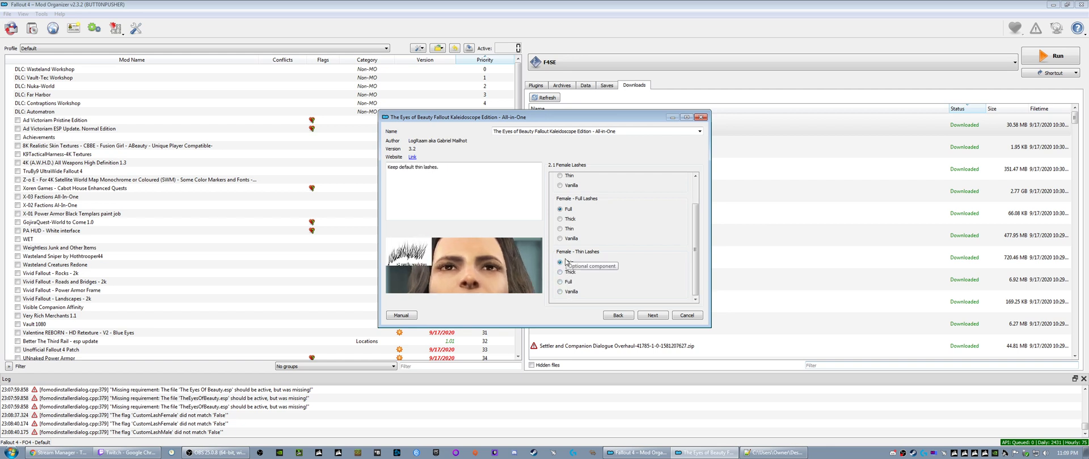
scroll(698, 216, up, 2)
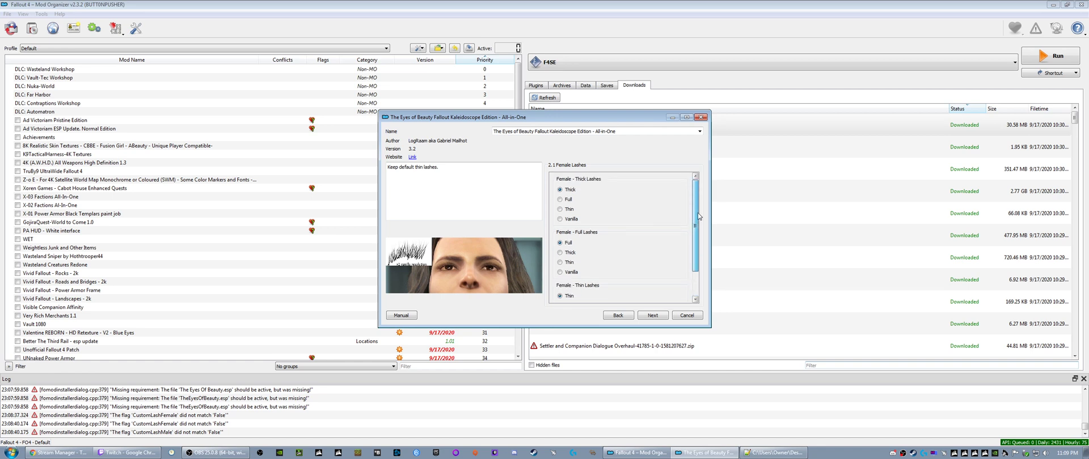
scroll(696, 238, down, 2)
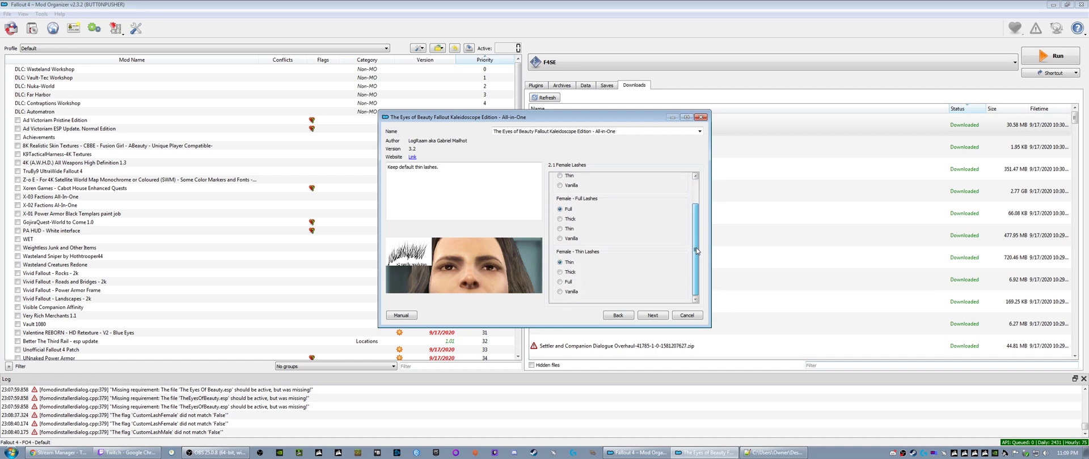
scroll(696, 247, up, 2)
scroll(695, 217, down, 2)
scroll(694, 217, up, 2)
drag(695, 217, 692, 252)
scroll(692, 249, up, 3)
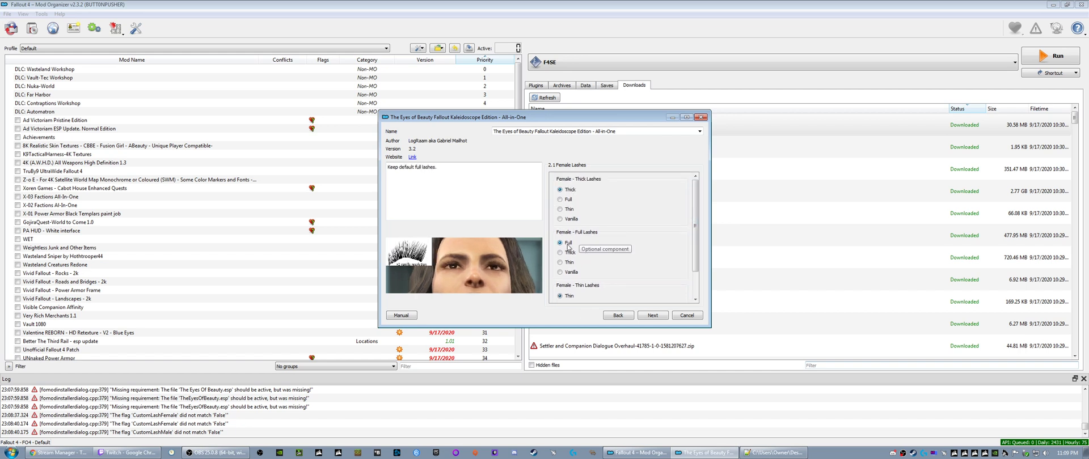
- Accept the default female and male lashes, keep Author's Picks for the vanilla eyes, and install The Eyes of Beauty
click(648, 314)
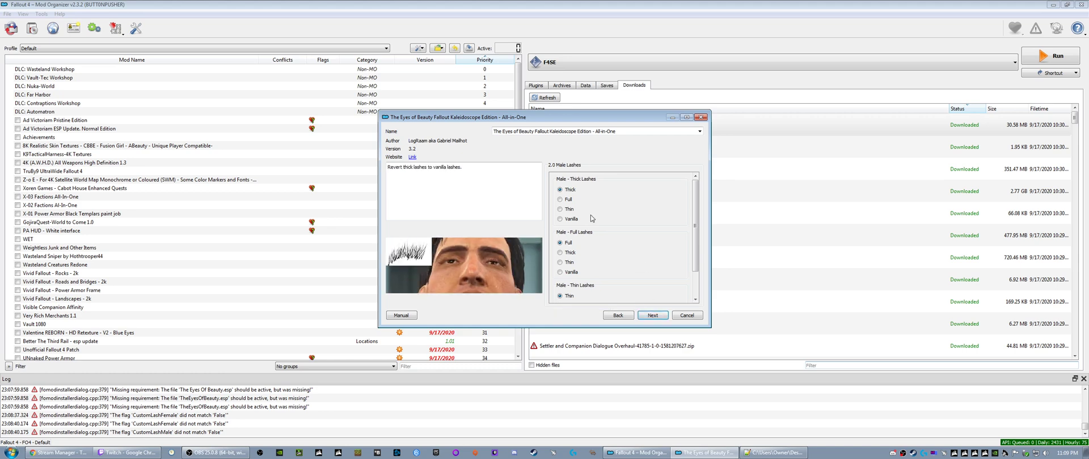
click(652, 315)
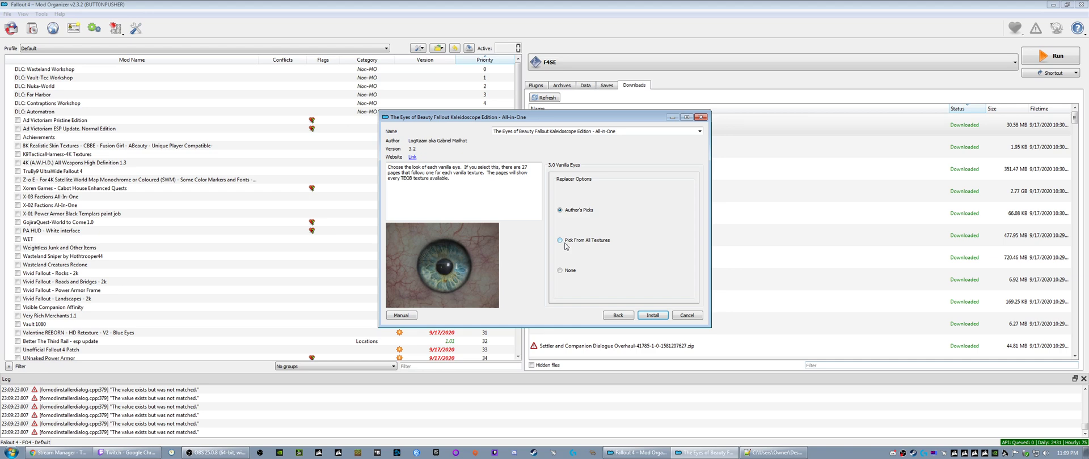
click(653, 316)
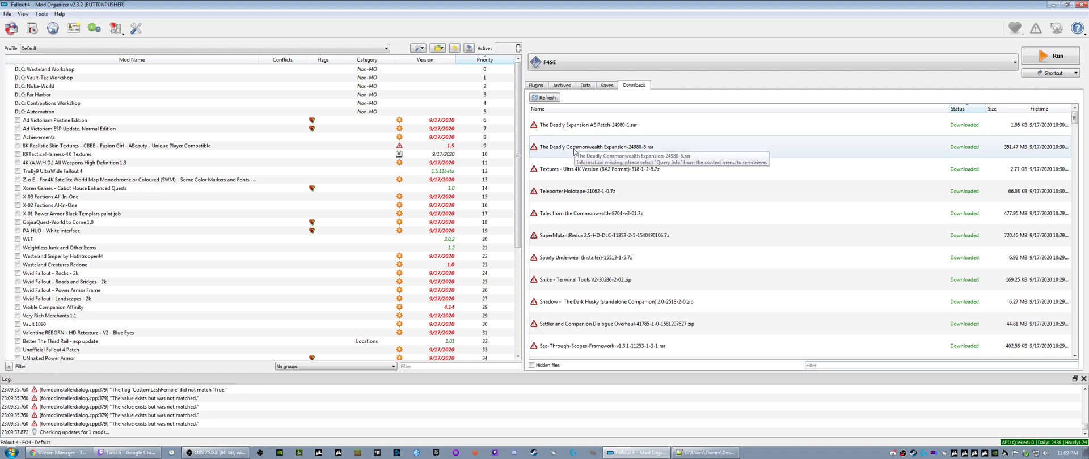
- Install The Deadly Commonwealth Expansion and The Deadly Expansion AE Patch under their suggested names
right_click(616, 146)
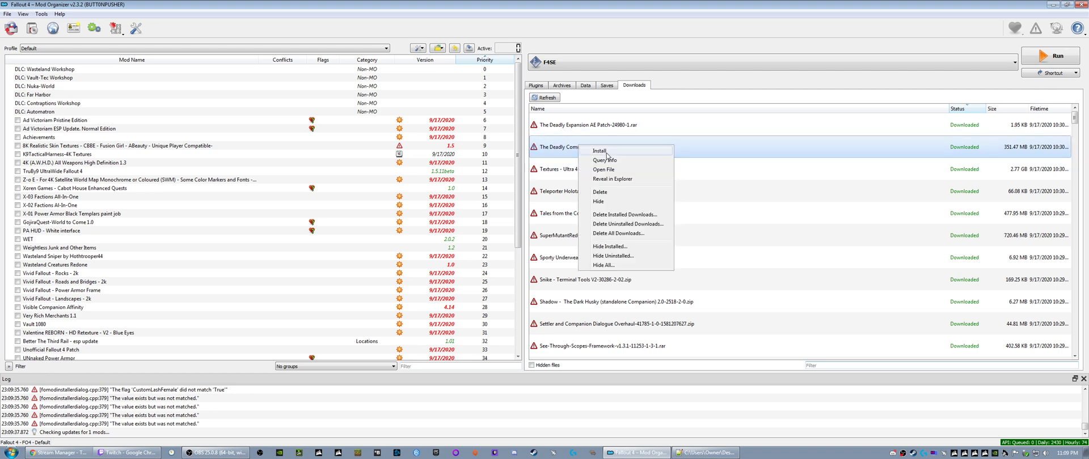
click(630, 152)
click(573, 234)
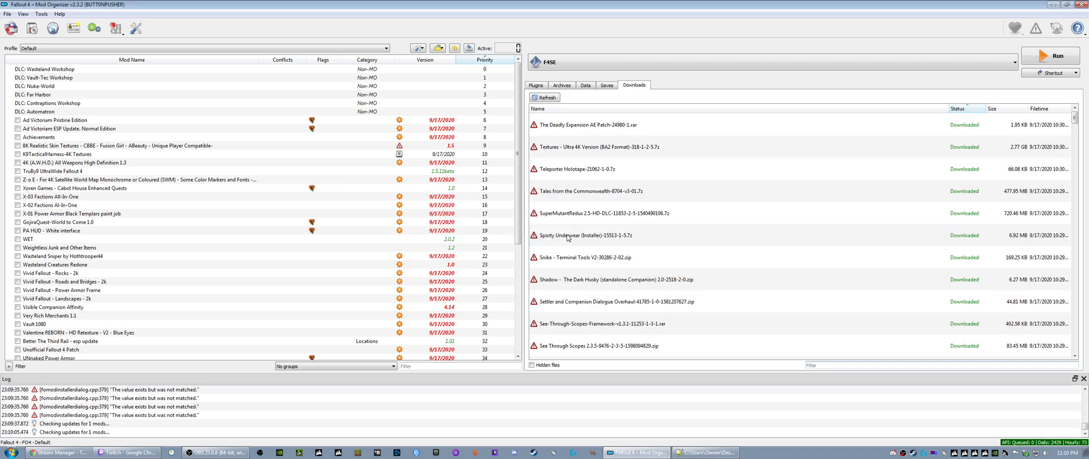
right_click(804, 121)
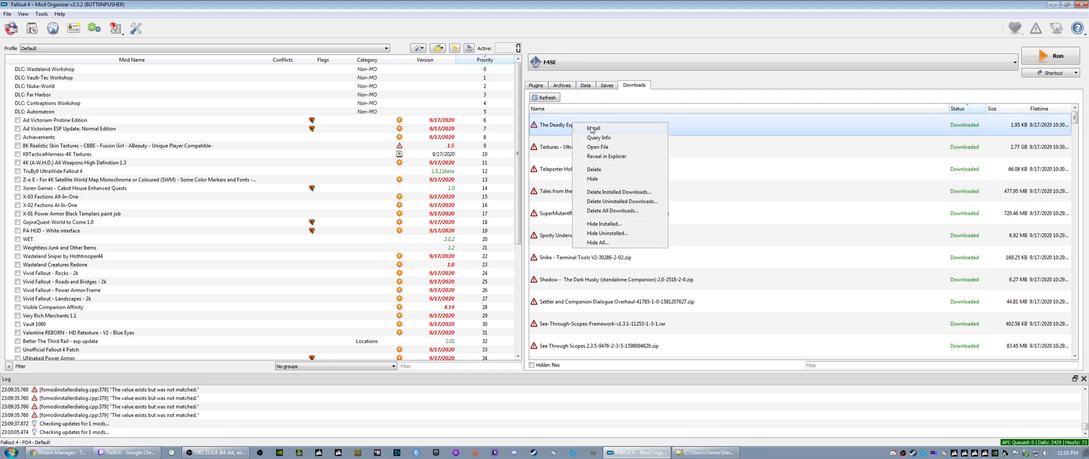
click(816, 125)
click(573, 234)
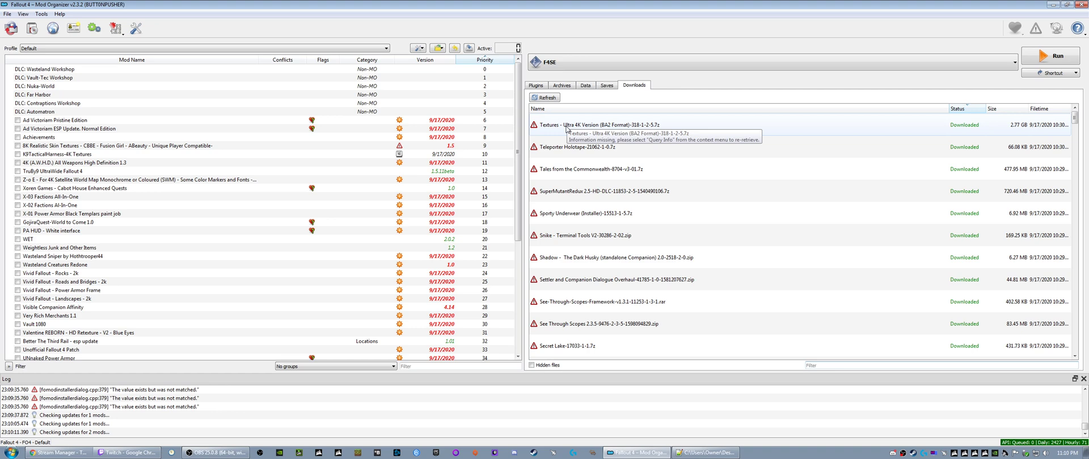
- Inspect the contents of the data folder inside the downloaded Textures - Ultra 4K Version (BA2 Format) archive
right_click(567, 128)
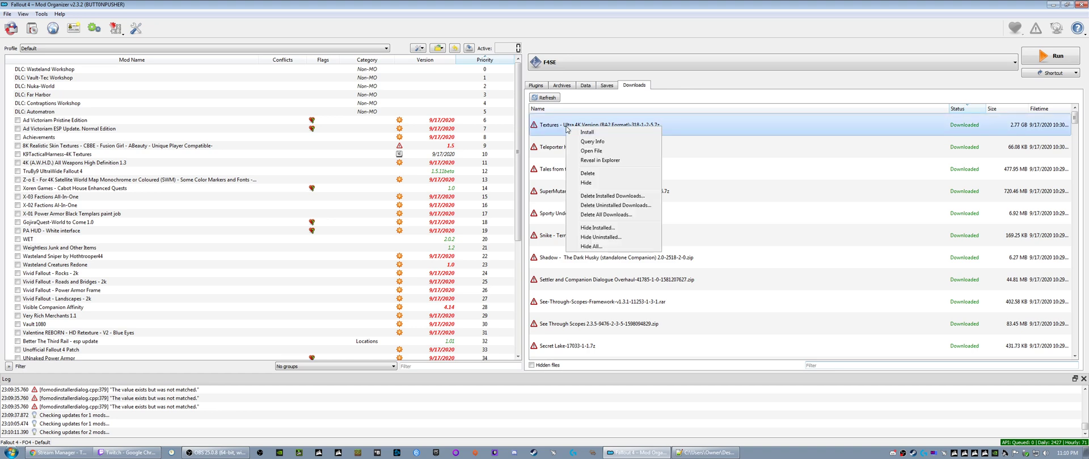
click(596, 161)
scroll(454, 279, down, 3)
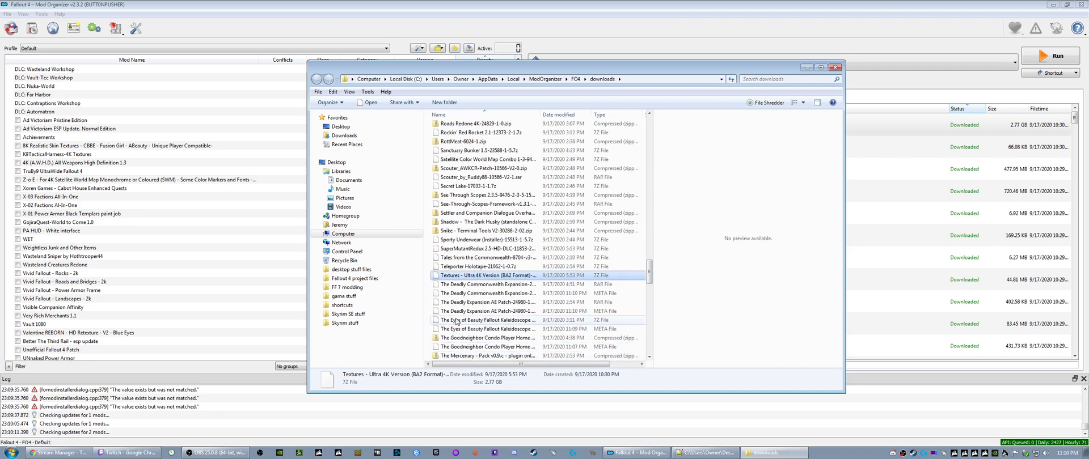
right_click(455, 278)
mouse_move(486, 301)
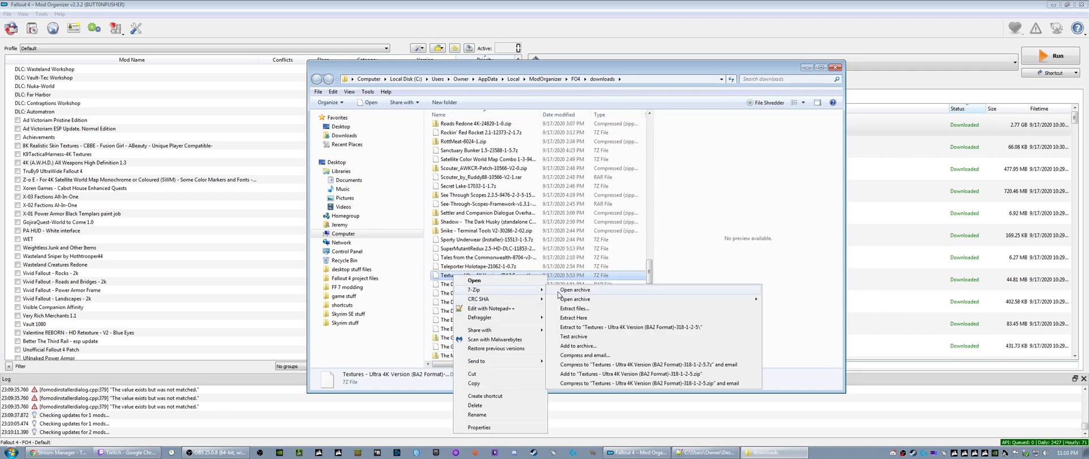
click(575, 293)
double_click(267, 83)
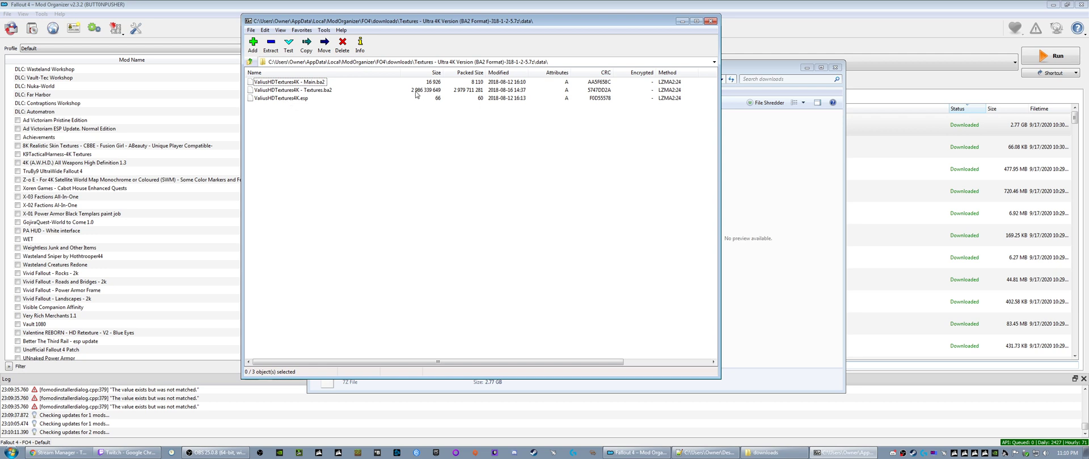
click(708, 24)
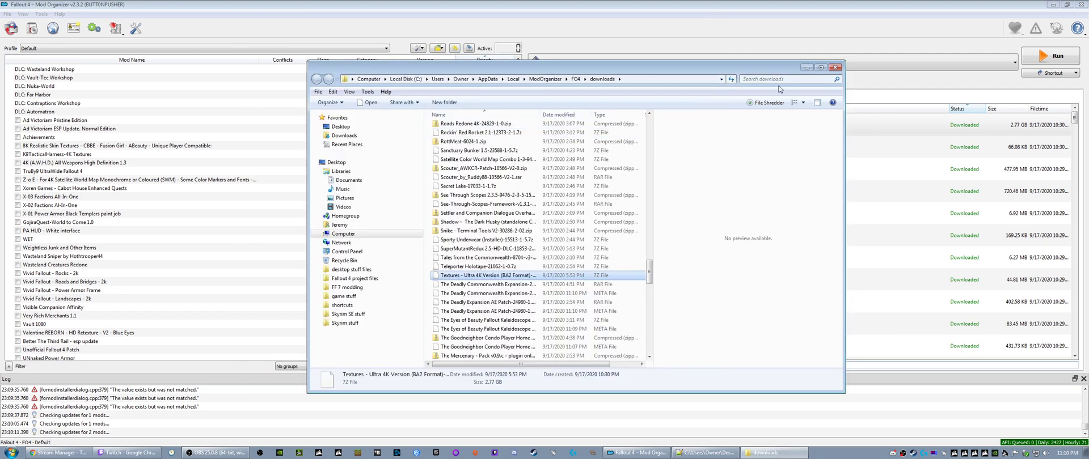
click(834, 67)
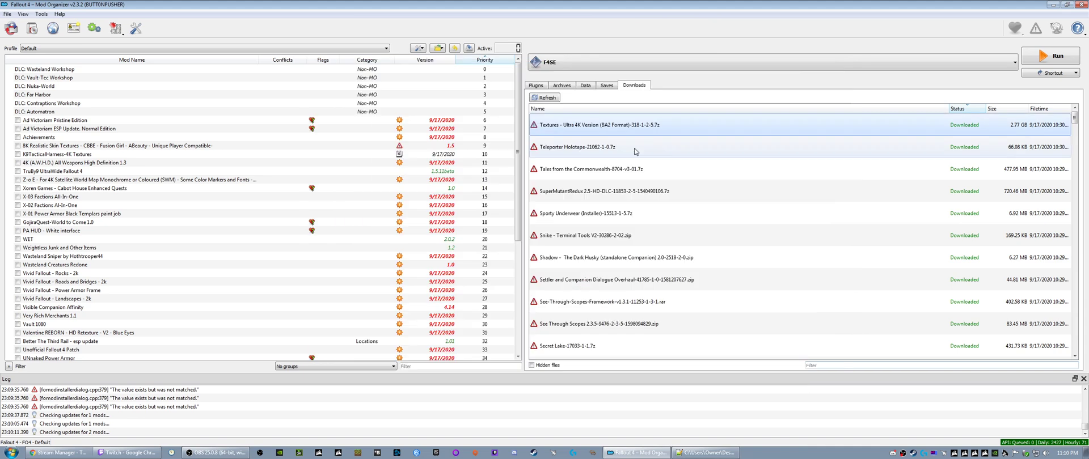
- Query the missing info for Textures - Ultra 4K Version and install it as High Resolution Texture Pack 2K and 4K - Valius
right_click(570, 129)
click(593, 142)
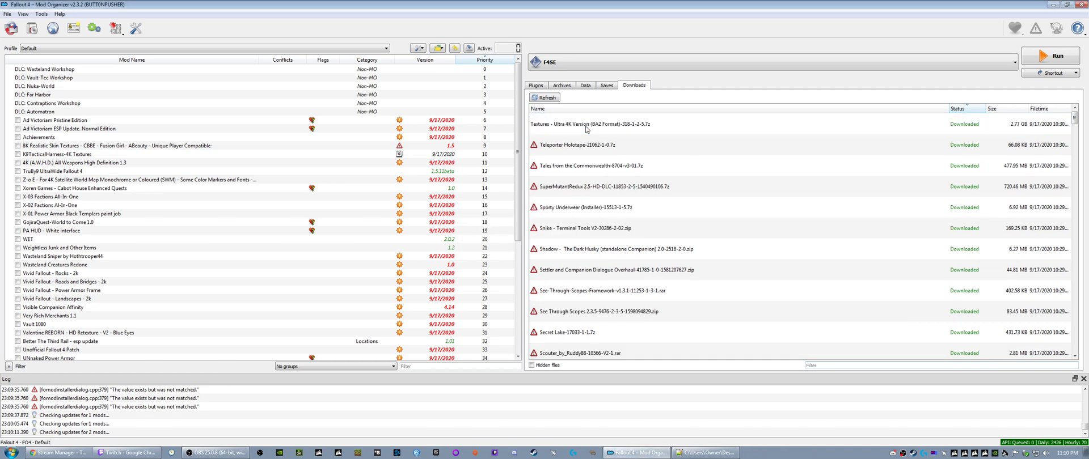
right_click(587, 128)
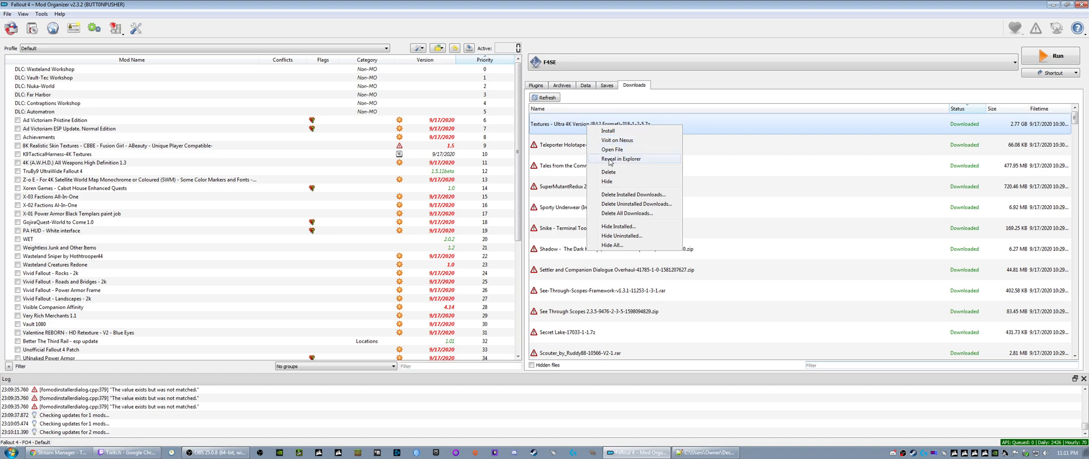
click(608, 130)
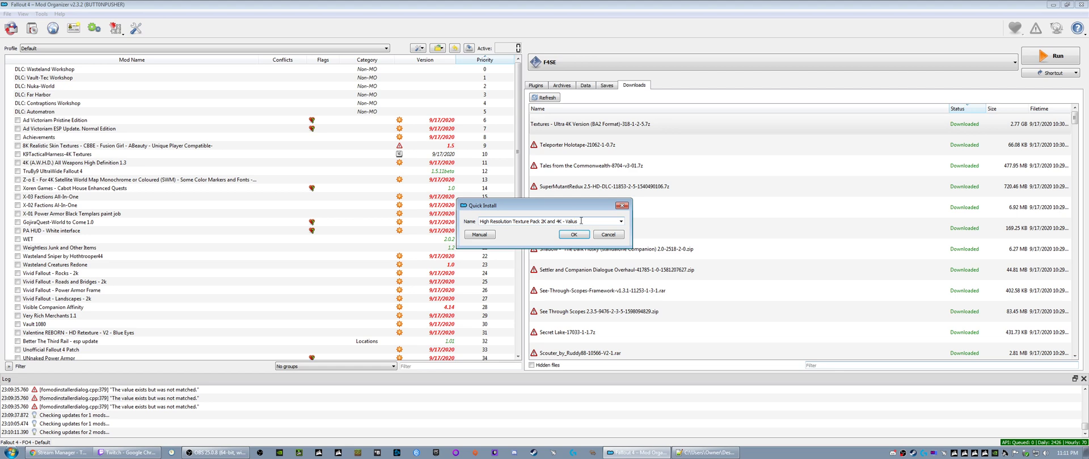
click(565, 234)
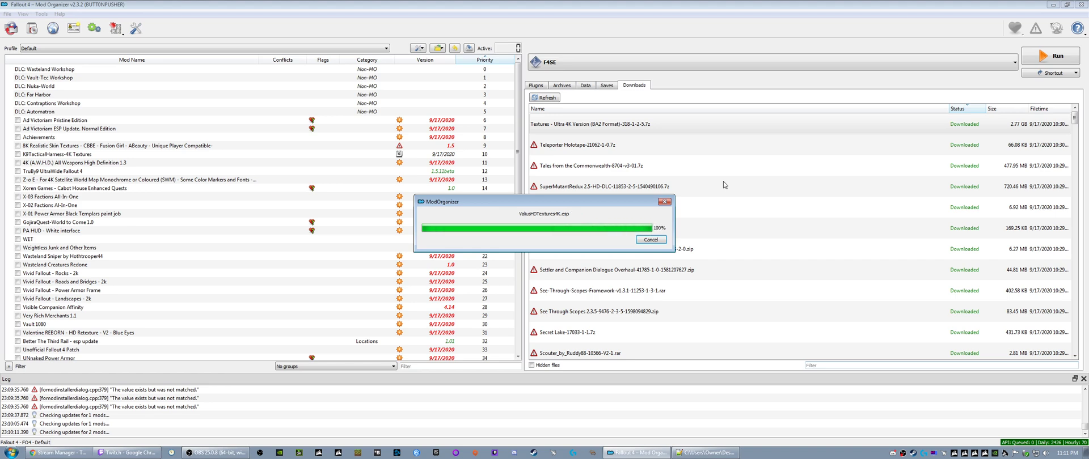
- Rename the installed Valius texture mod to High Resolution Texture Pack 4K - Valius
scroll(68, 311, down, 7)
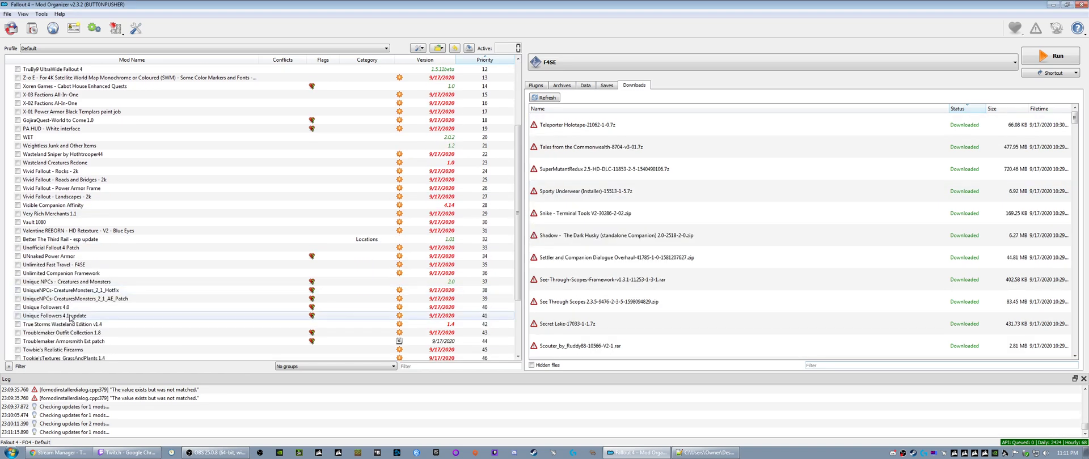
scroll(68, 311, down, 1)
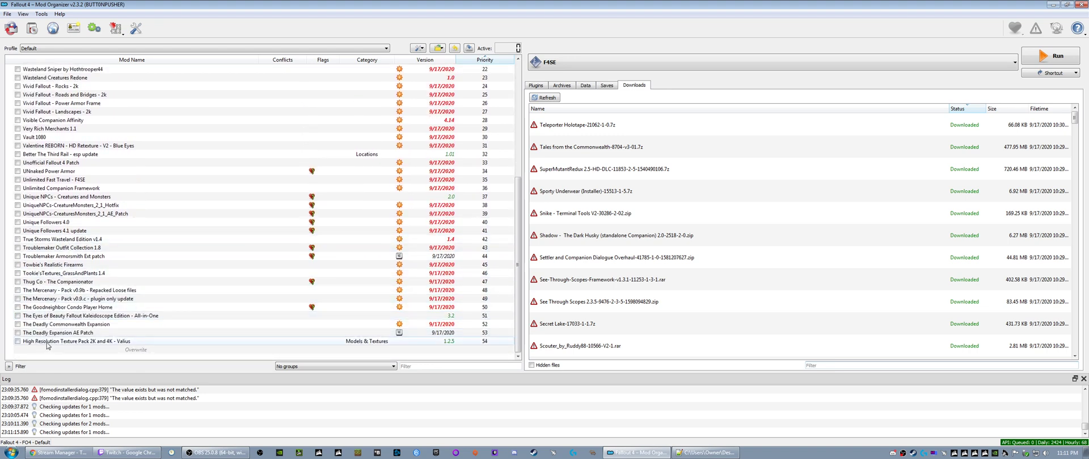
click(114, 343)
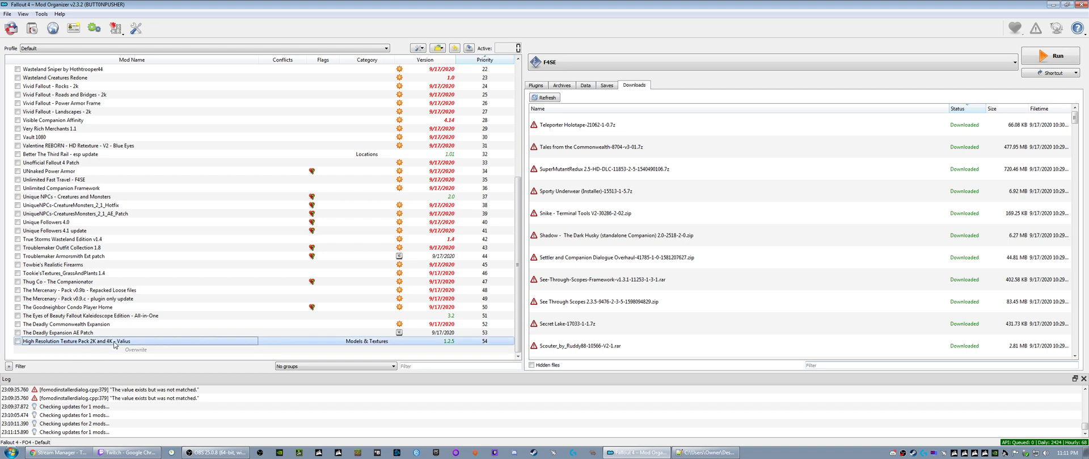
right_click(114, 343)
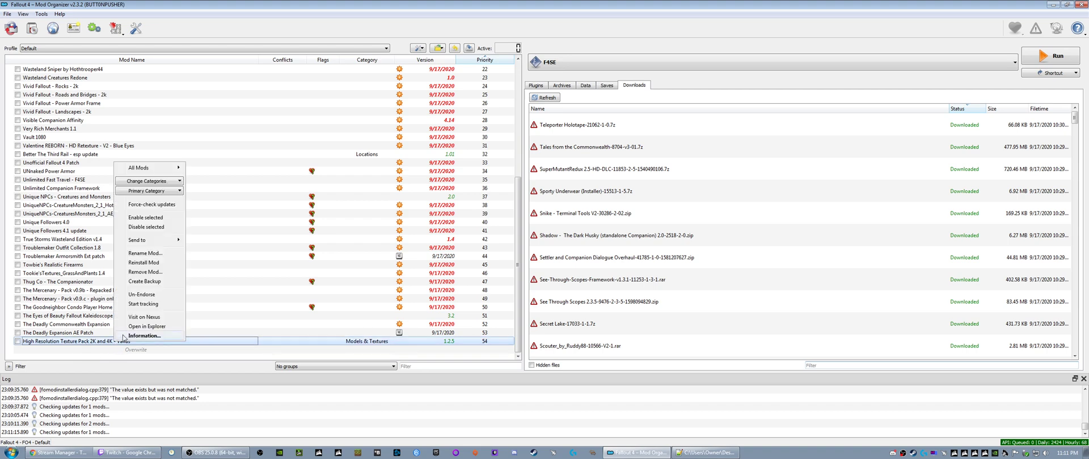
click(137, 254)
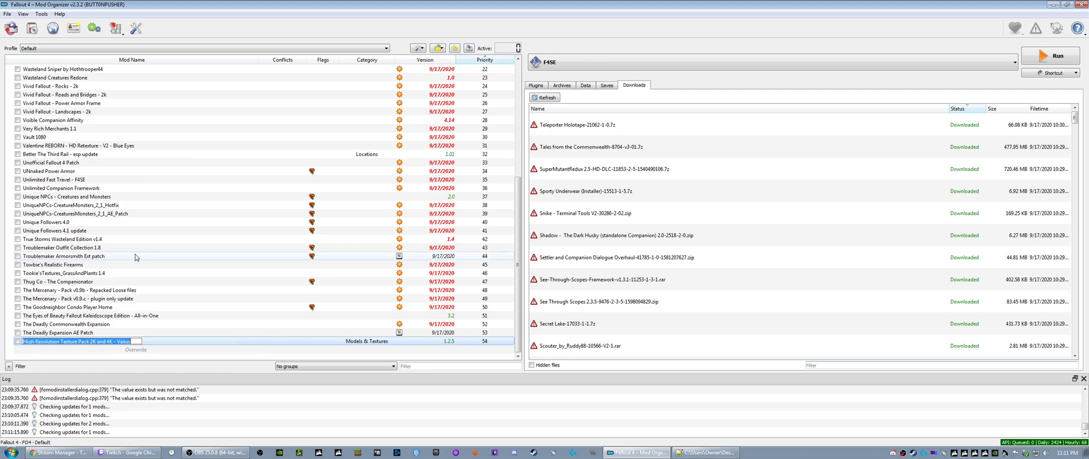
drag(108, 342, 92, 343)
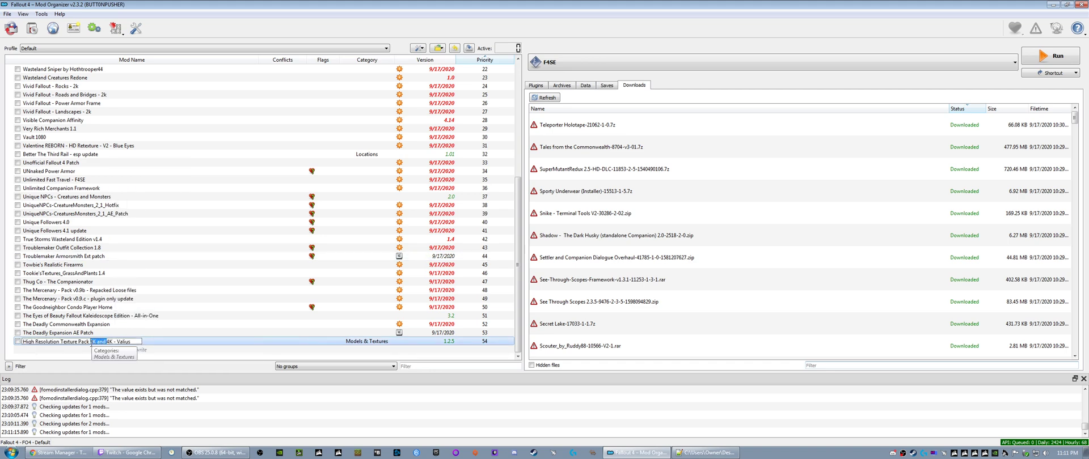
key(BackSpace)
key(Return)
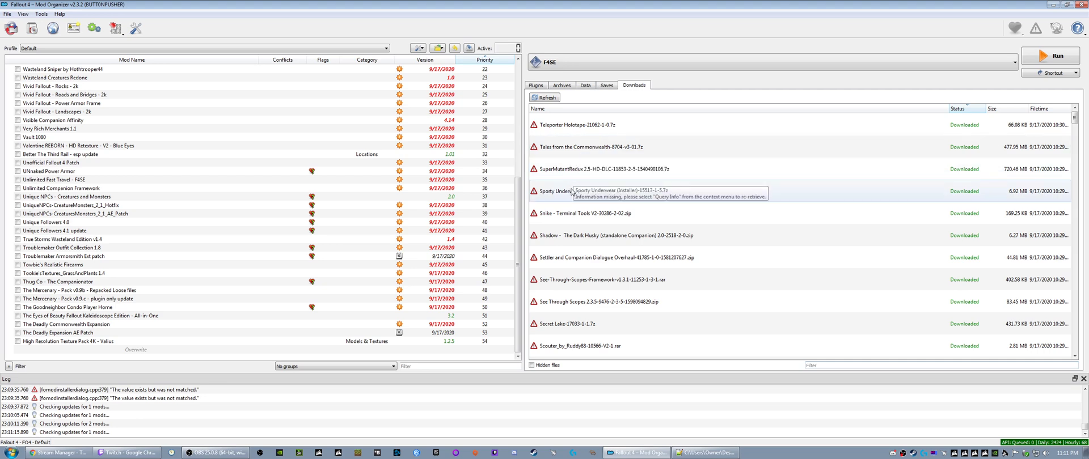
- Check the files in the High Resolution Texture Pack 4K - Valius mod folder
right_click(120, 344)
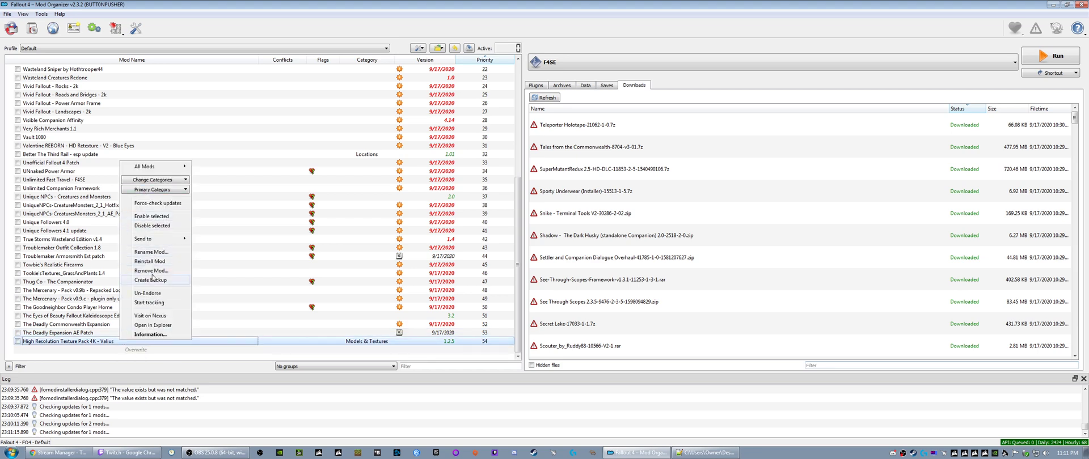
click(151, 326)
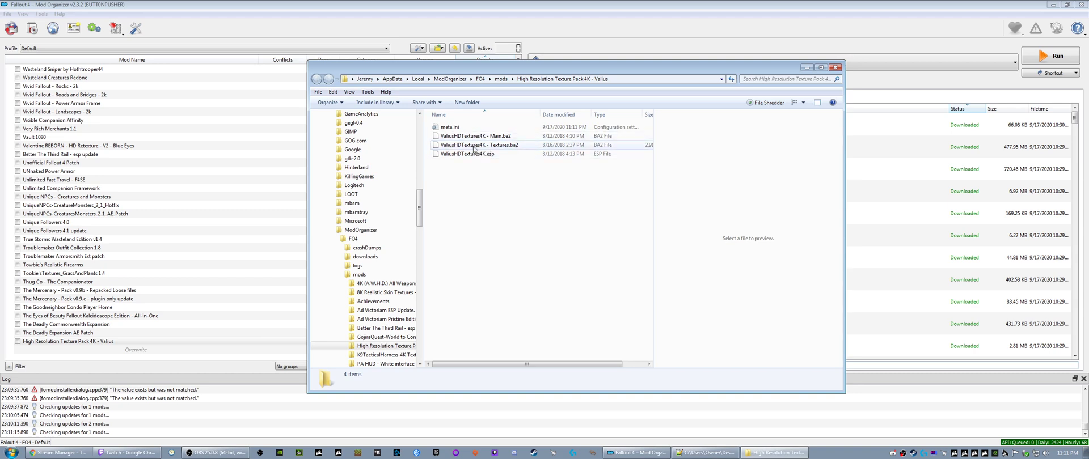
click(835, 67)
- Install Teleporter Holotape in English with Yes for the Automatron, Far Harbor and Nuka-World DLCs
click(566, 126)
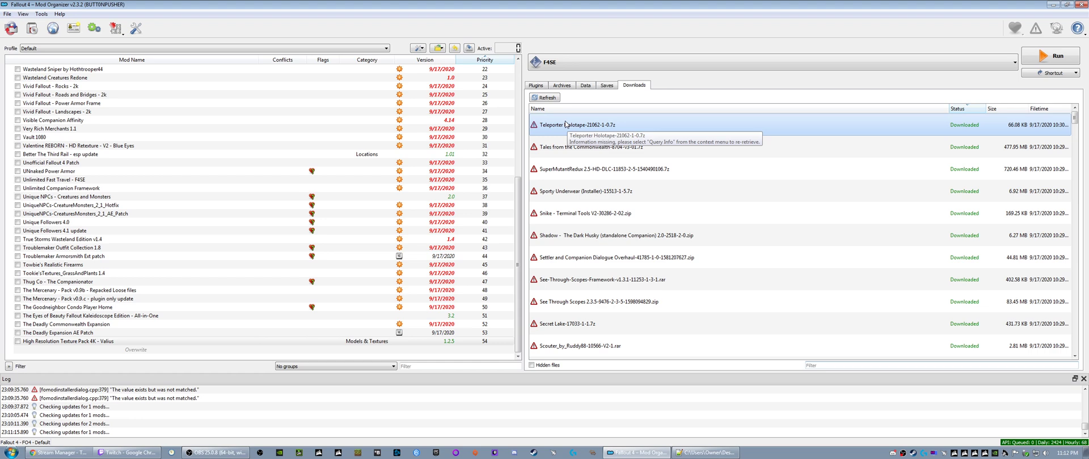
right_click(566, 126)
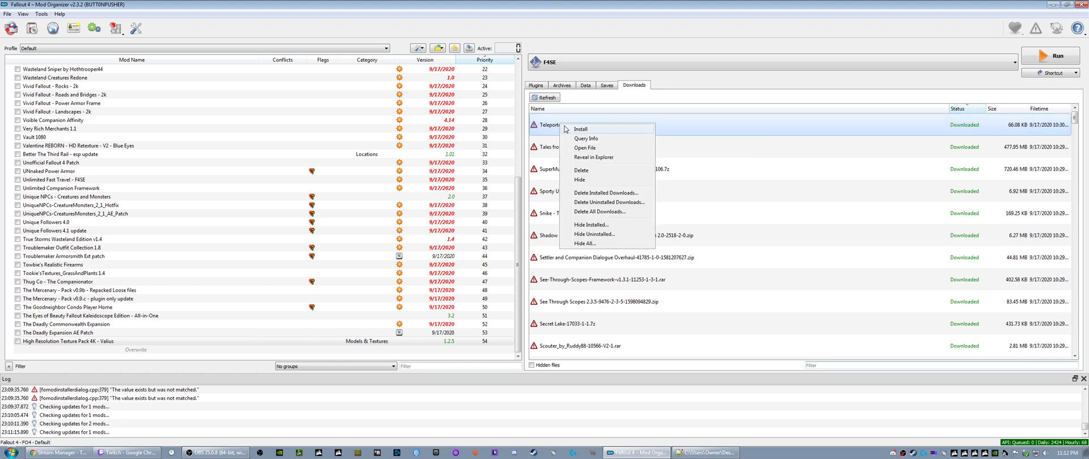
click(564, 135)
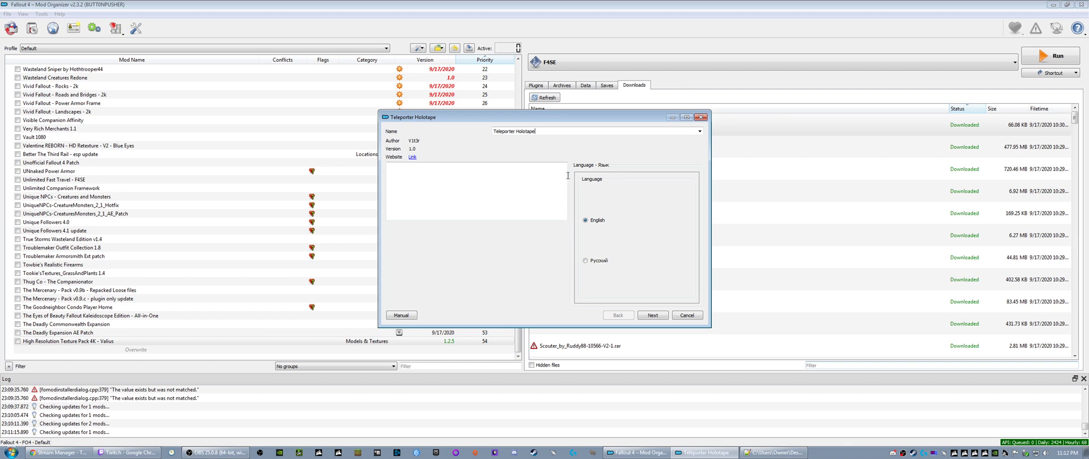
click(653, 316)
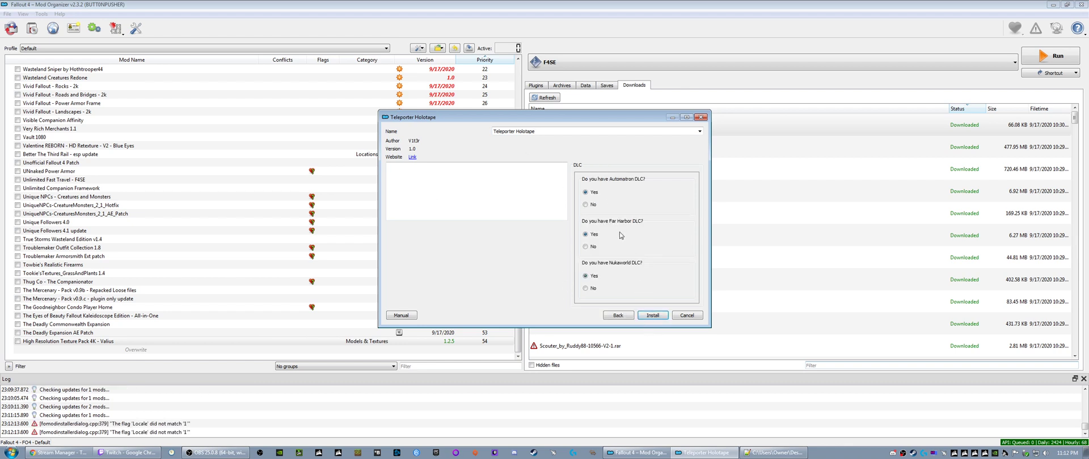
click(653, 315)
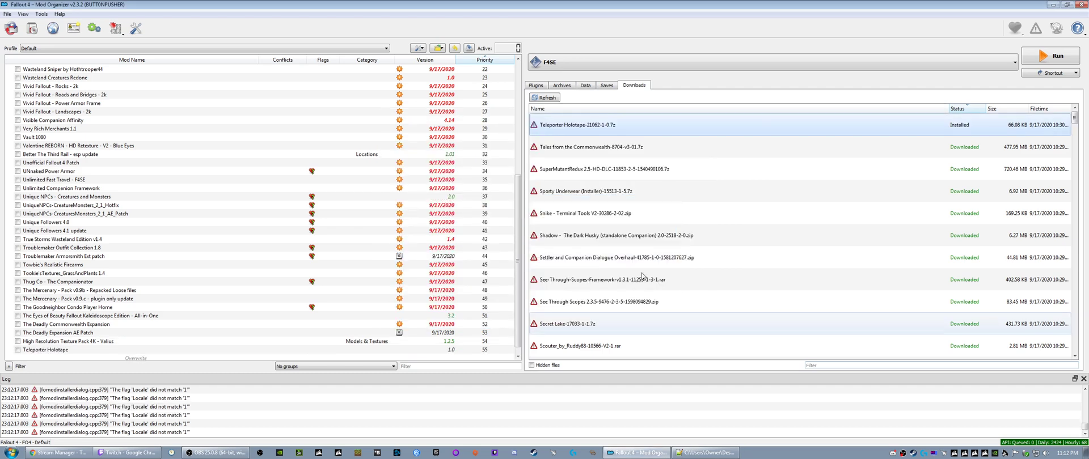
- Install Tales from the Commonwealth under its suggested name
right_click(564, 126)
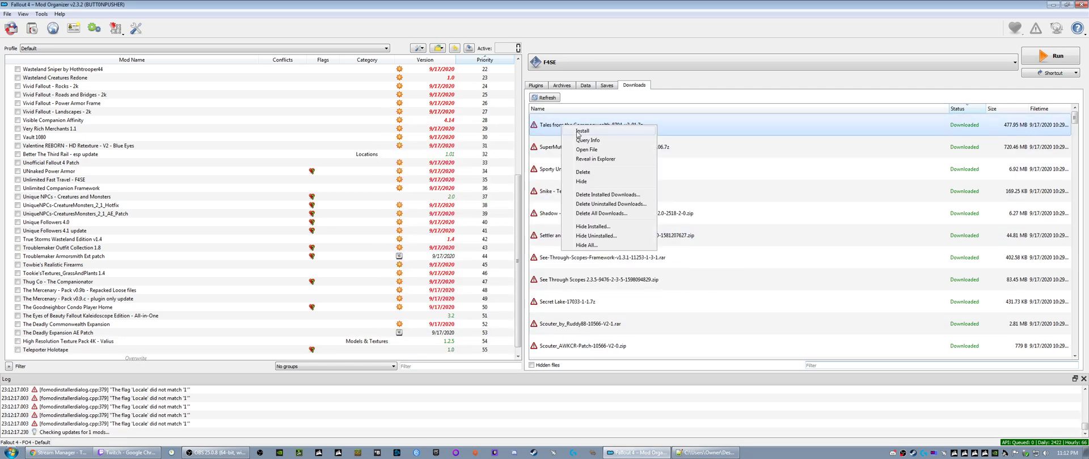
click(579, 131)
click(571, 237)
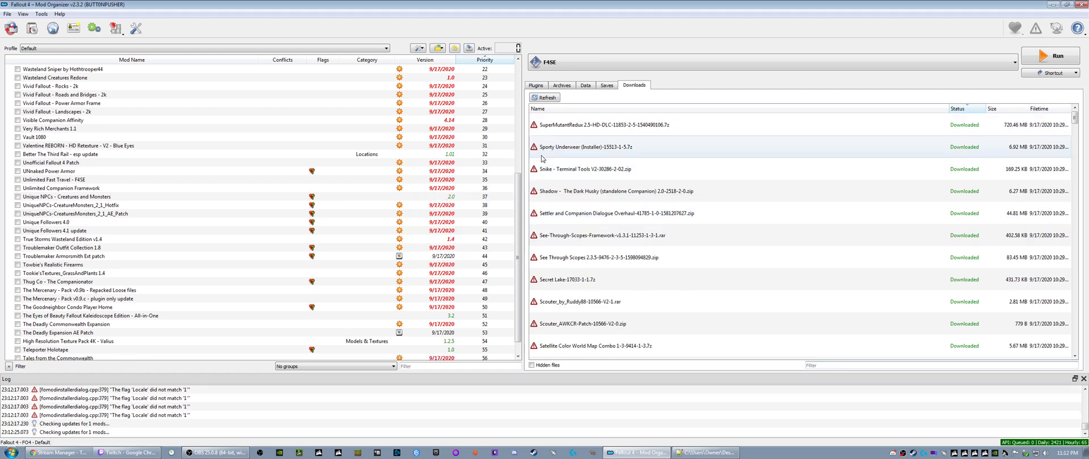
- Start installing SuperMutantRedux 2.5-HD-DLC, read its HD-DLC note and continue to the optional patches
right_click(566, 126)
click(584, 130)
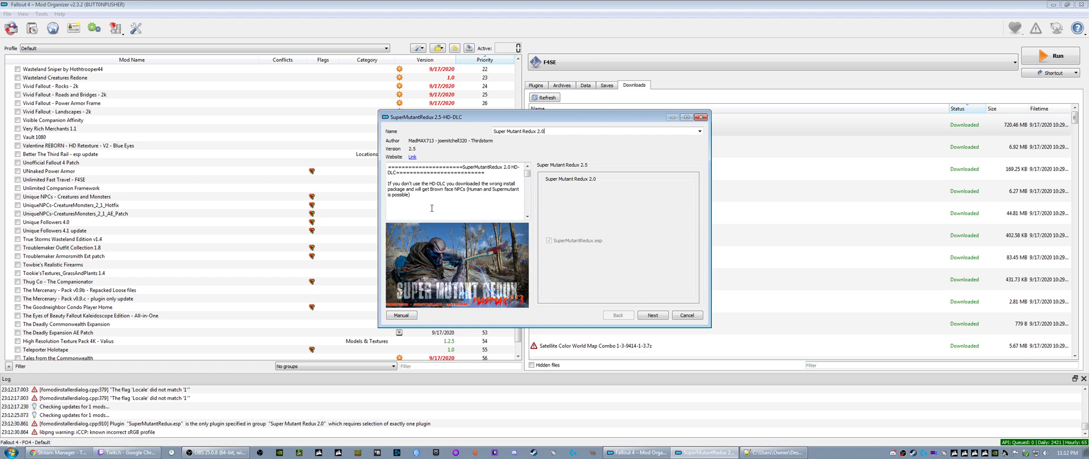
drag(415, 184, 508, 185)
drag(402, 190, 462, 190)
click(487, 191)
click(652, 315)
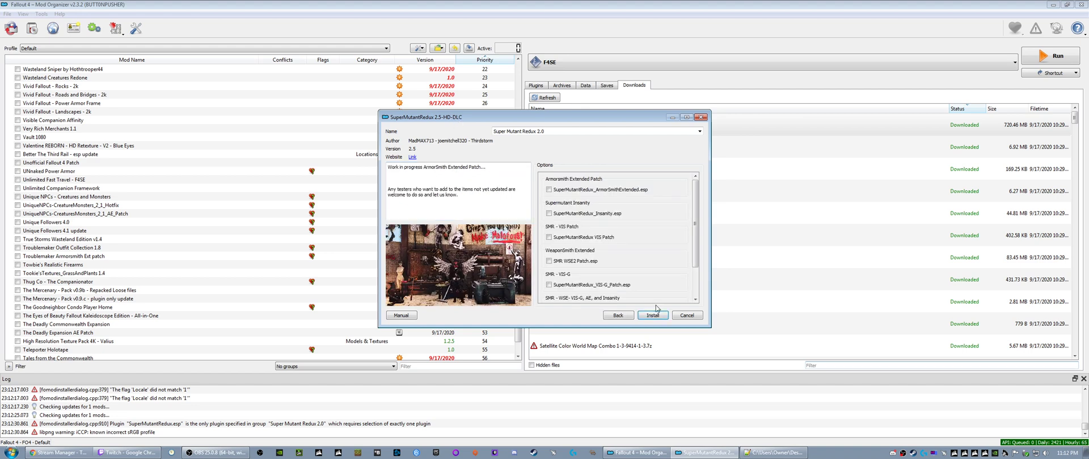
- Review the optional Super Mutant Redux patches, select only SuperMutantRedux_ArmorSmithExtended.esp and install the mod
click(549, 190)
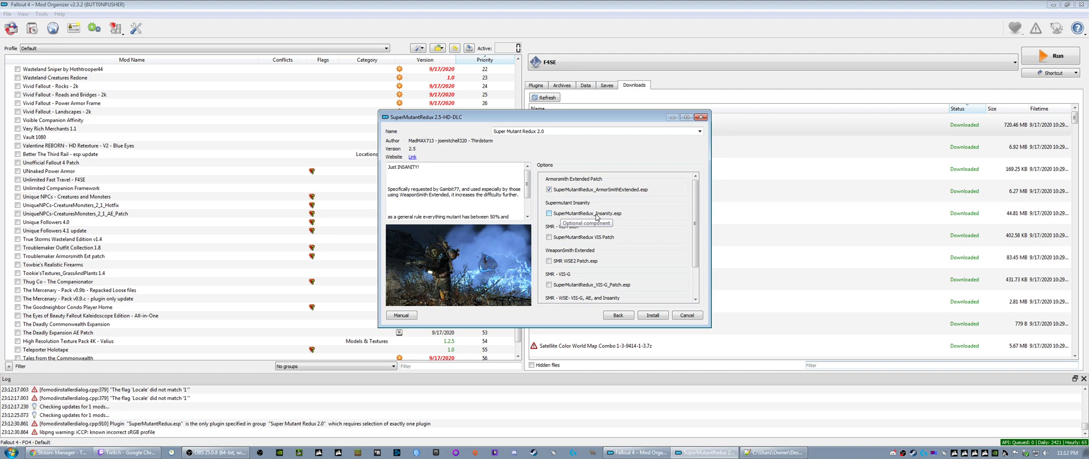
scroll(468, 204, down, 2)
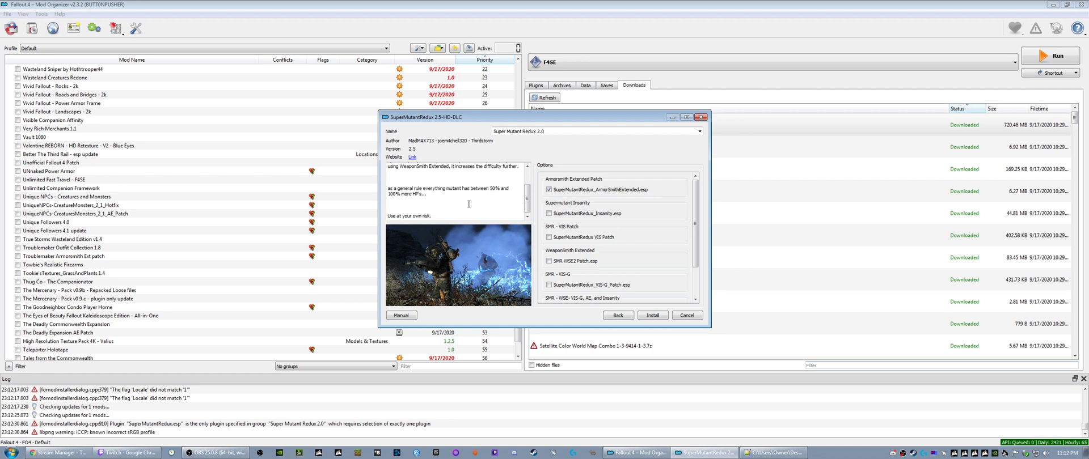
scroll(469, 204, up, 1)
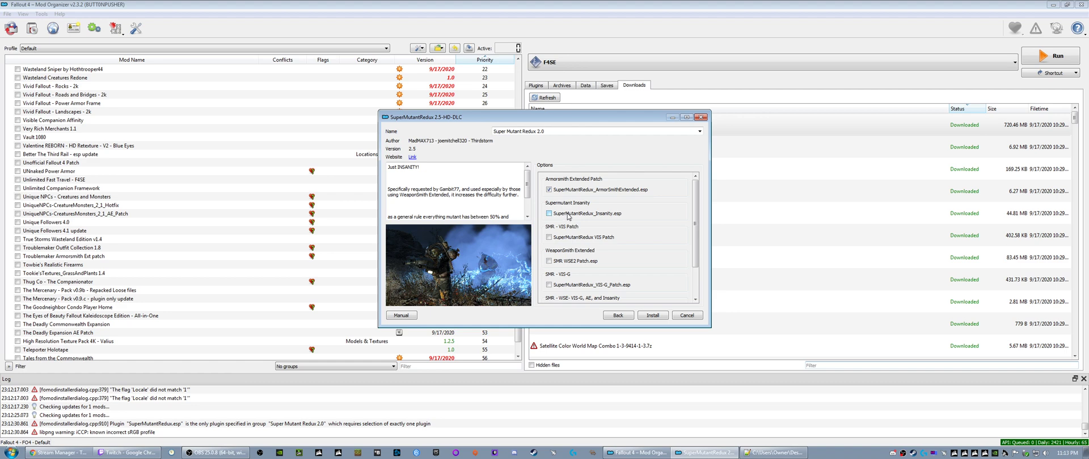
mouse_move(579, 255)
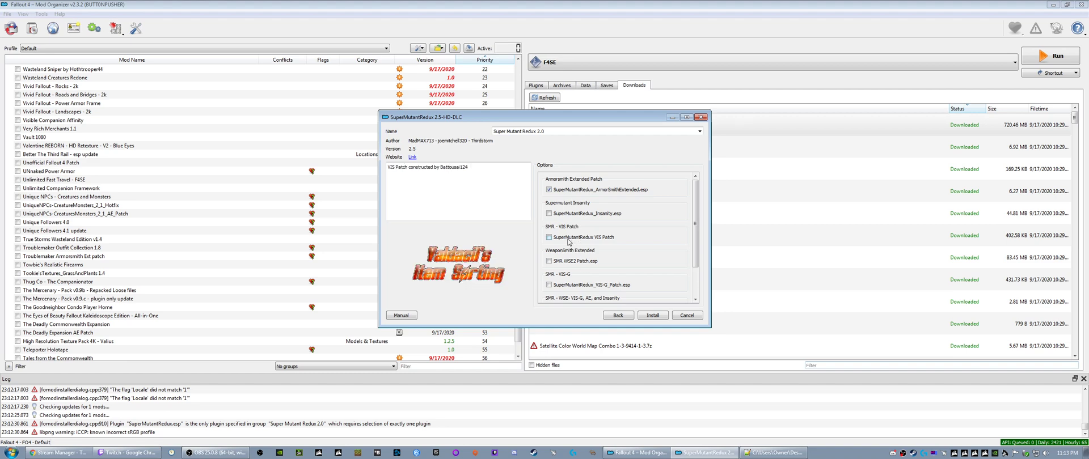
scroll(572, 265, down, 1)
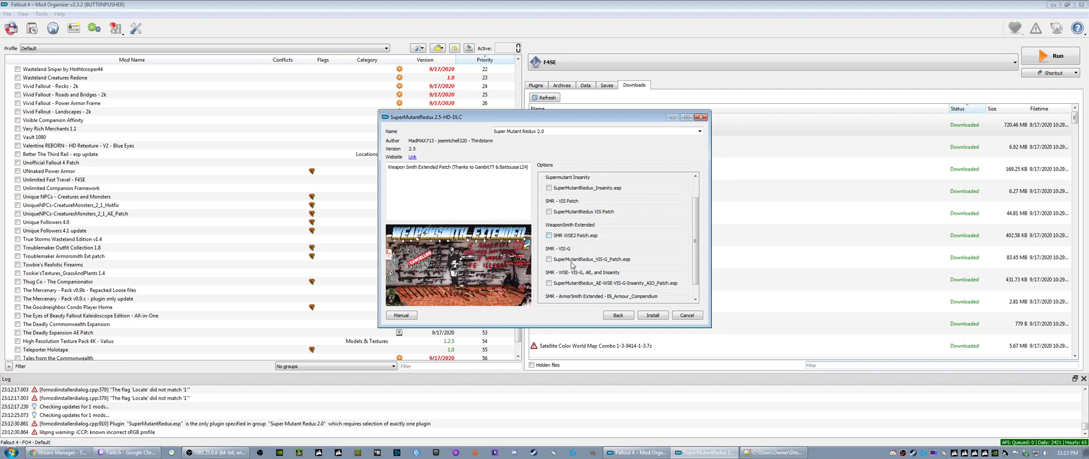
scroll(570, 238, down, 1)
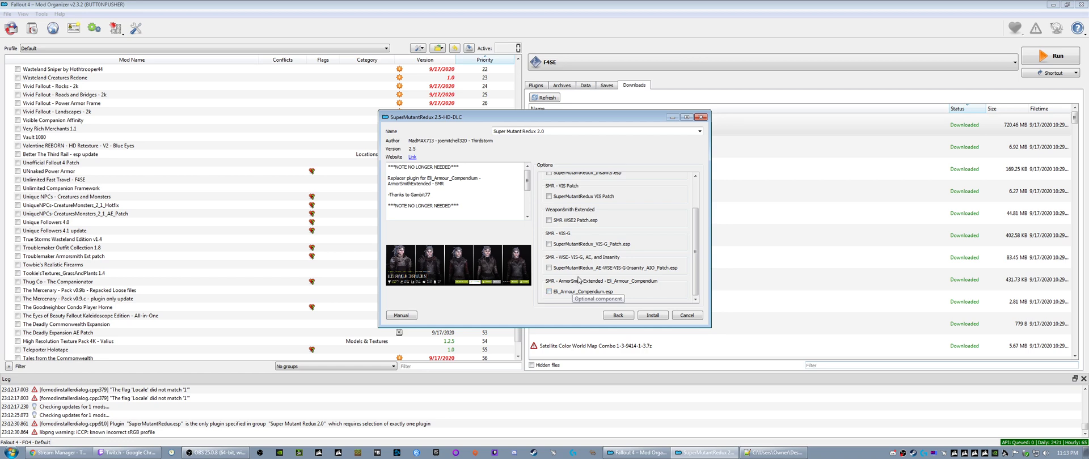
scroll(573, 295, up, 2)
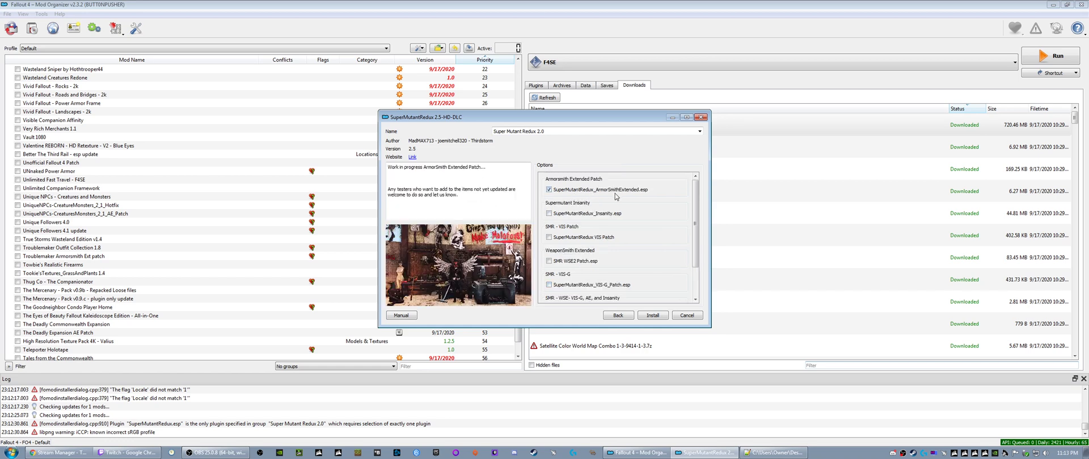
click(652, 316)
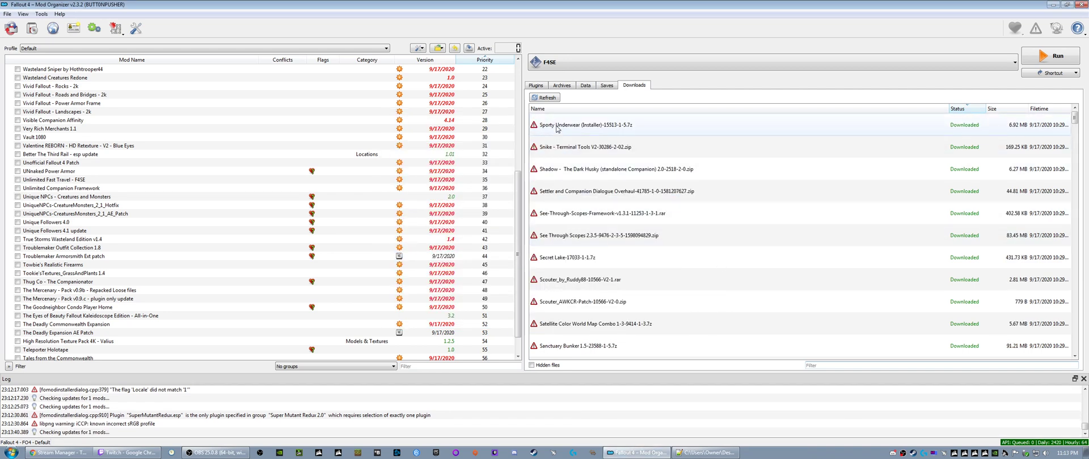
- Install Sporty Underwear with the Regular Plugin and the Nude Replacer - White option
click(556, 128)
right_click(556, 128)
click(570, 134)
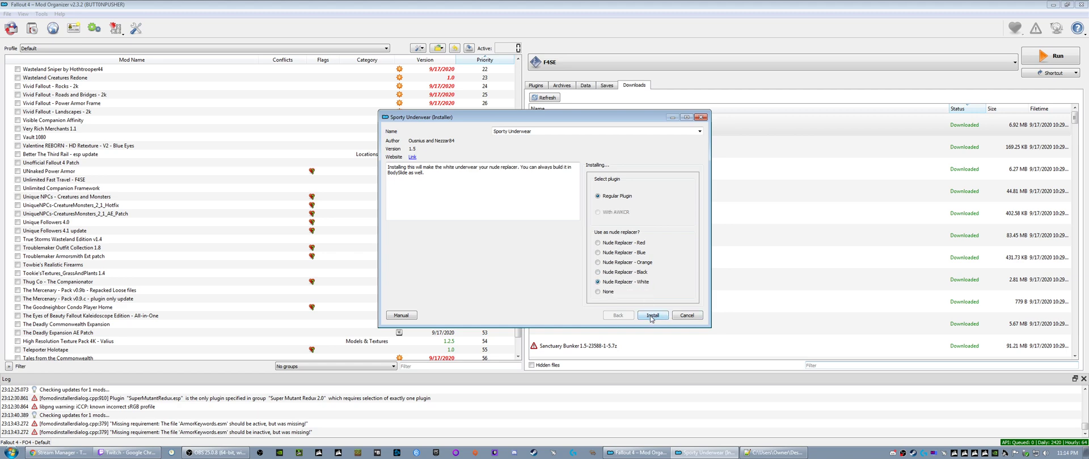
click(651, 316)
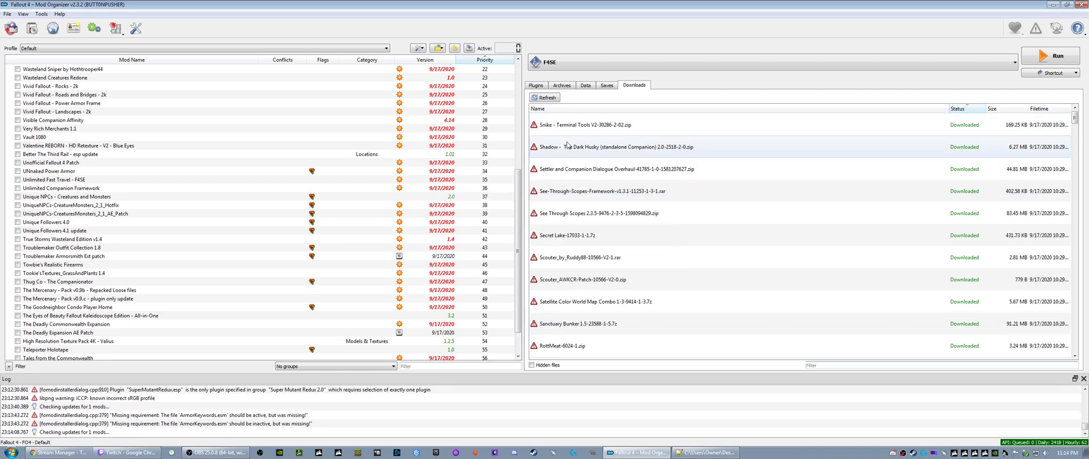
- Install Snike - Terminal Tools and Shadow - The Dark Husky (standalone Companion) 2.0 under their suggested names
right_click(561, 125)
click(574, 128)
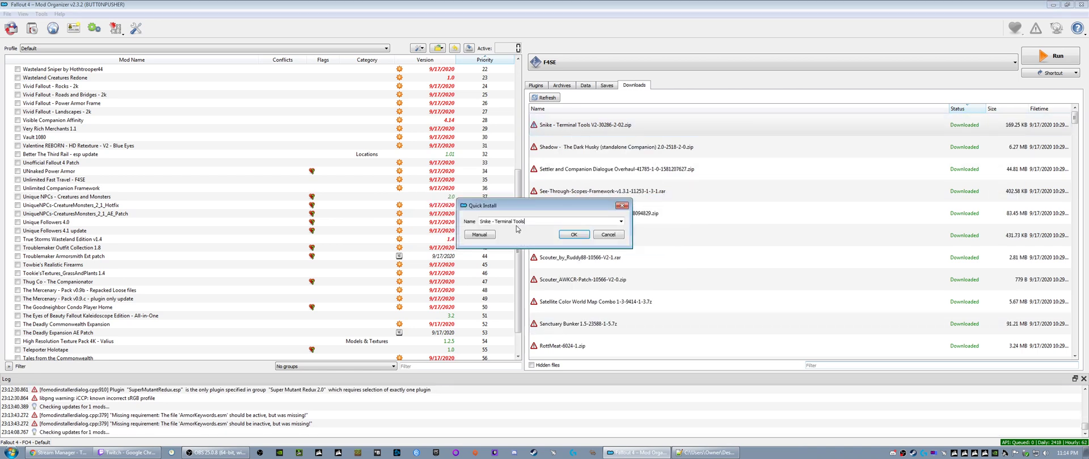
click(572, 235)
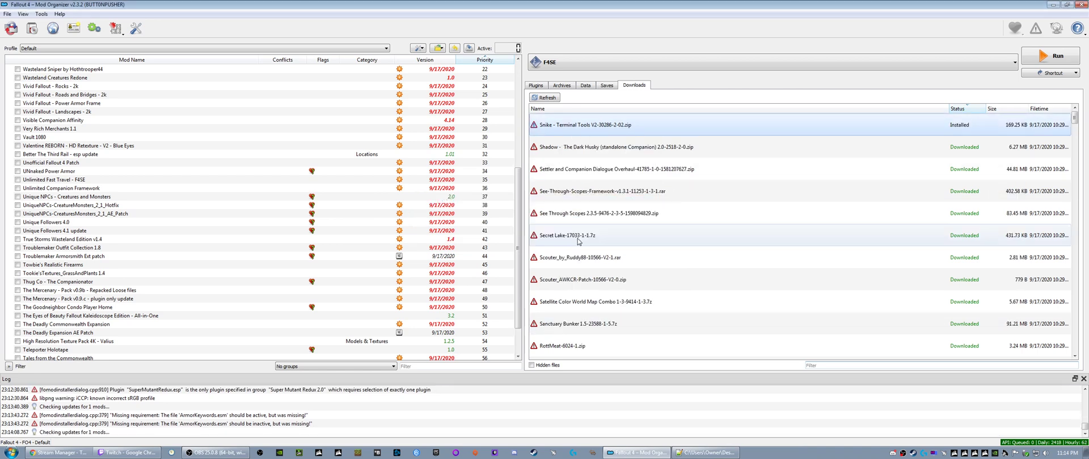
right_click(565, 126)
click(578, 131)
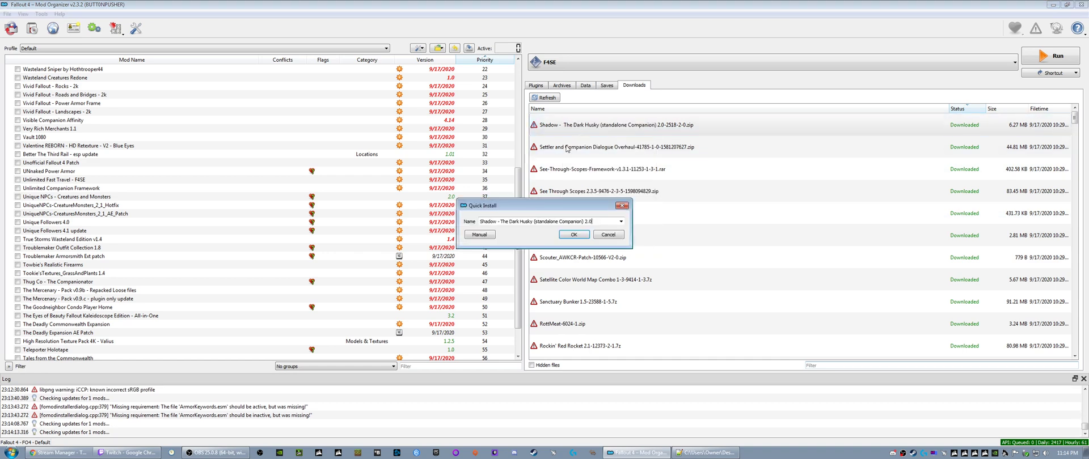
click(568, 235)
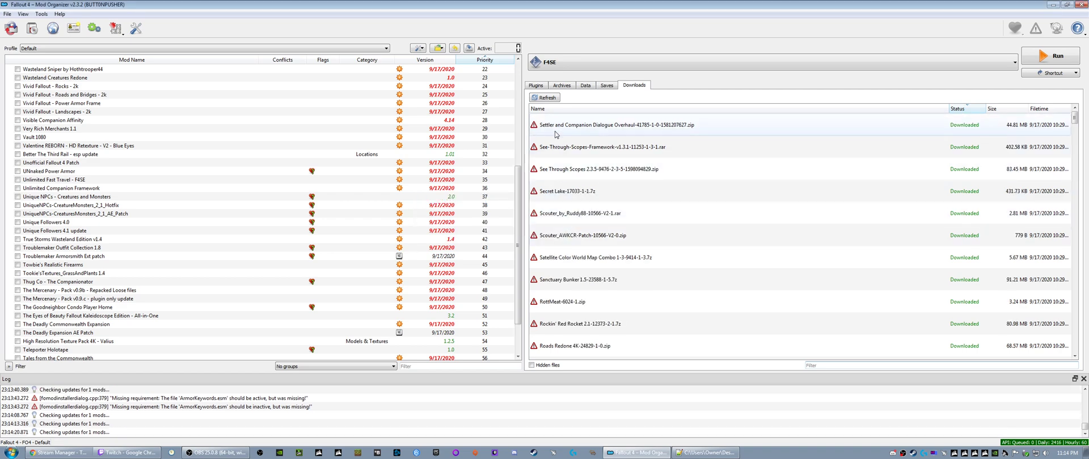
- Install Settler and Companion Dialogue Overhaul under its suggested name
right_click(557, 127)
click(584, 137)
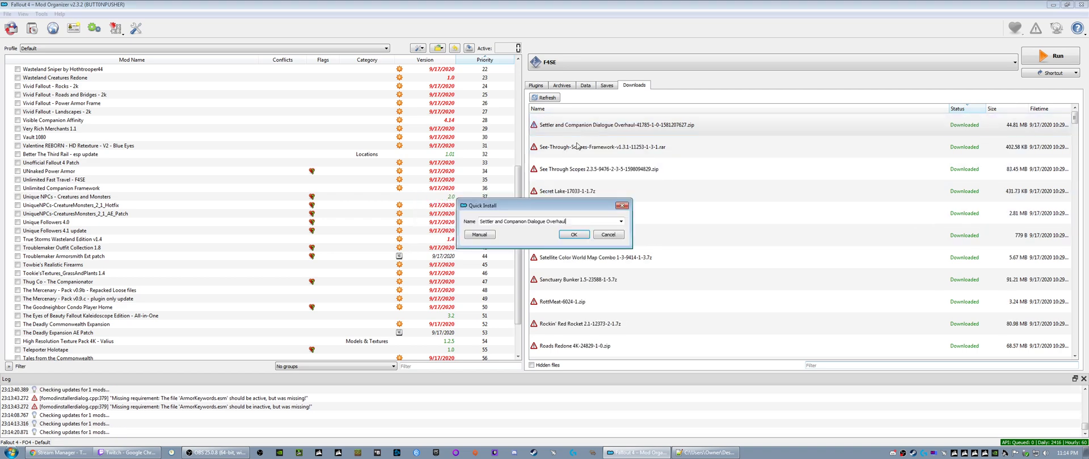
click(572, 235)
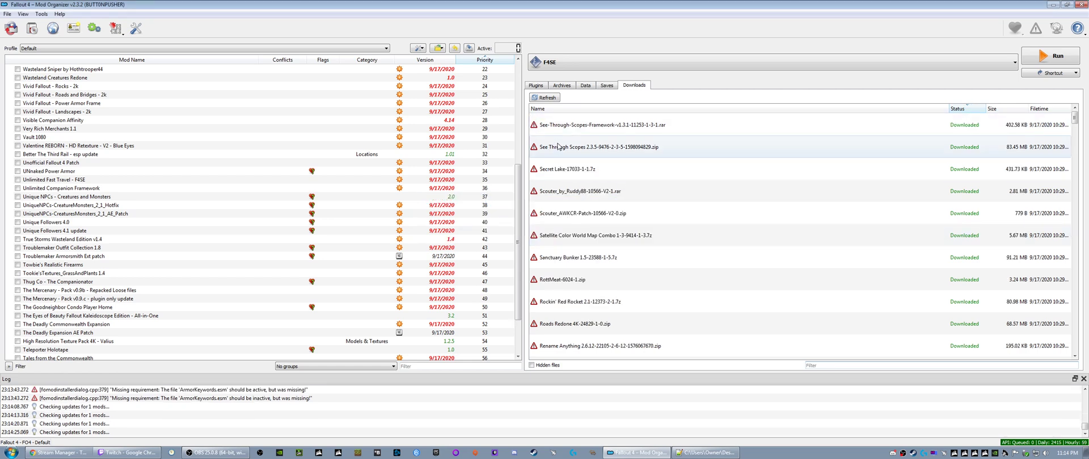
- Read the option notes for See-Through-Scopes Framework and install it with default reticles and without the old scripts
right_click(560, 127)
click(579, 135)
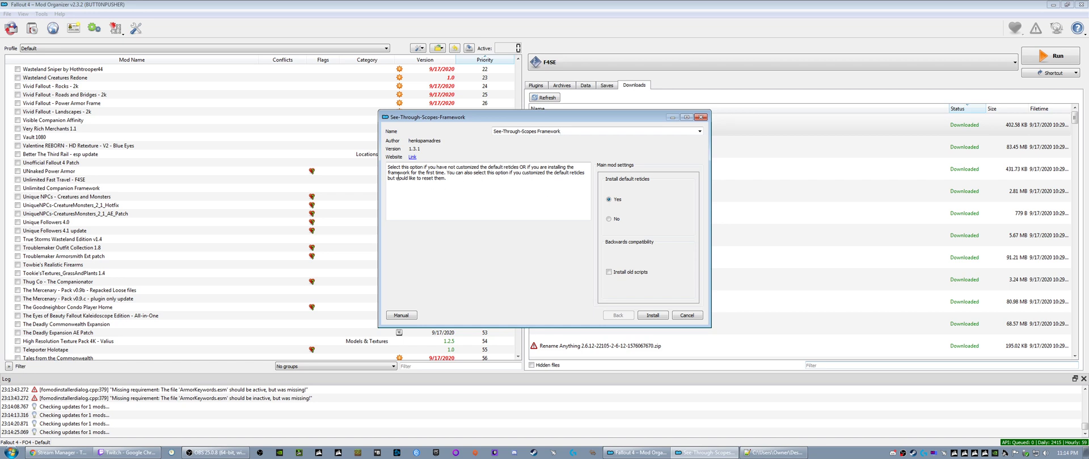
drag(398, 174, 578, 175)
click(462, 182)
mouse_move(614, 280)
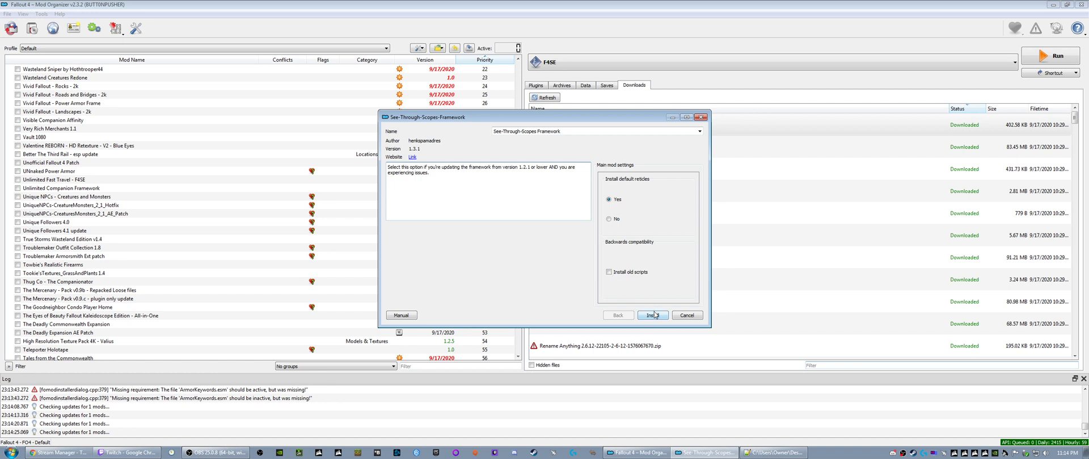
click(652, 317)
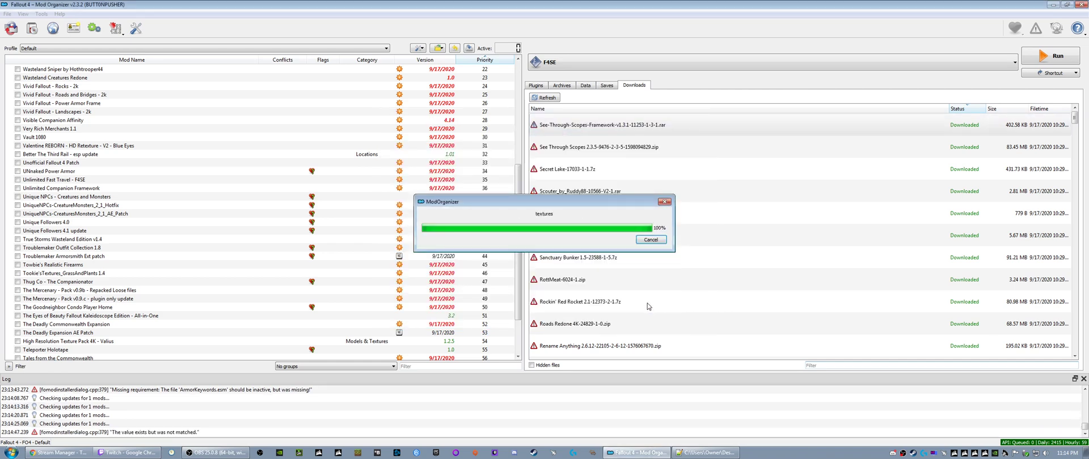
- Try setting up See Through Scopes 2.3.5 with REPLACE, add-on patches, add-on auto-detection, files packed into an archive and lens reflection removed
right_click(565, 130)
click(581, 136)
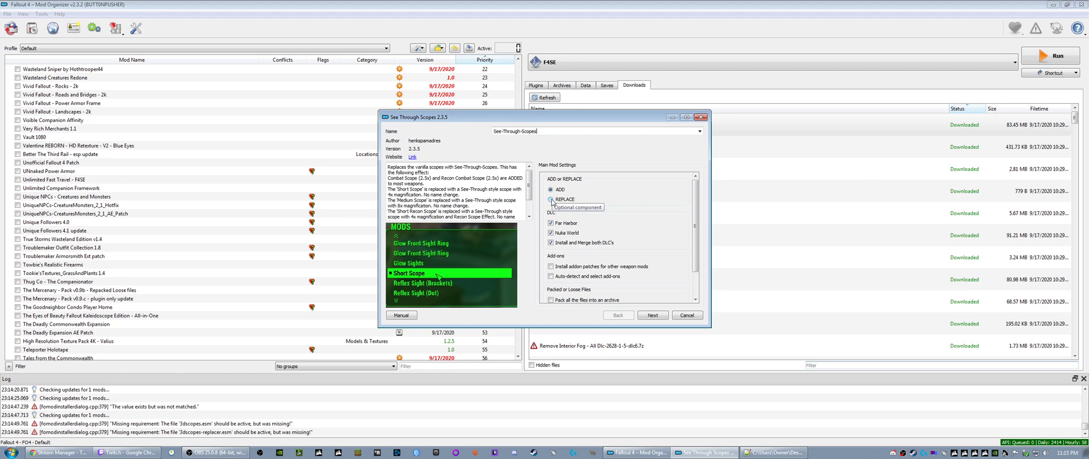
scroll(528, 210, down, 2)
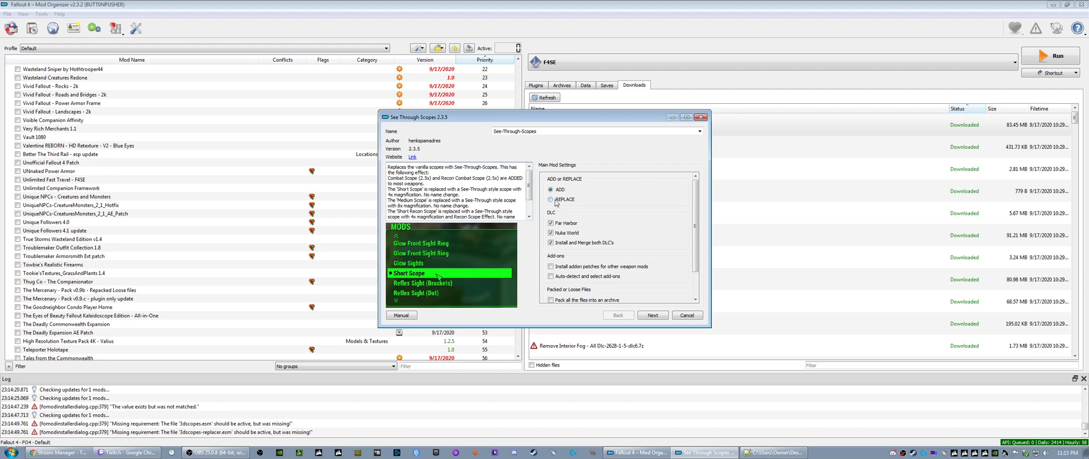
click(550, 200)
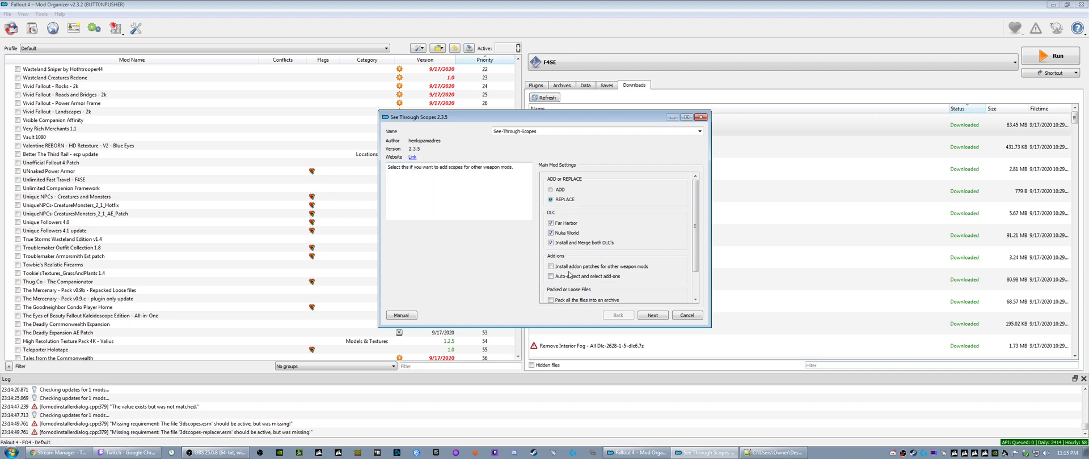
scroll(571, 250, down, 2)
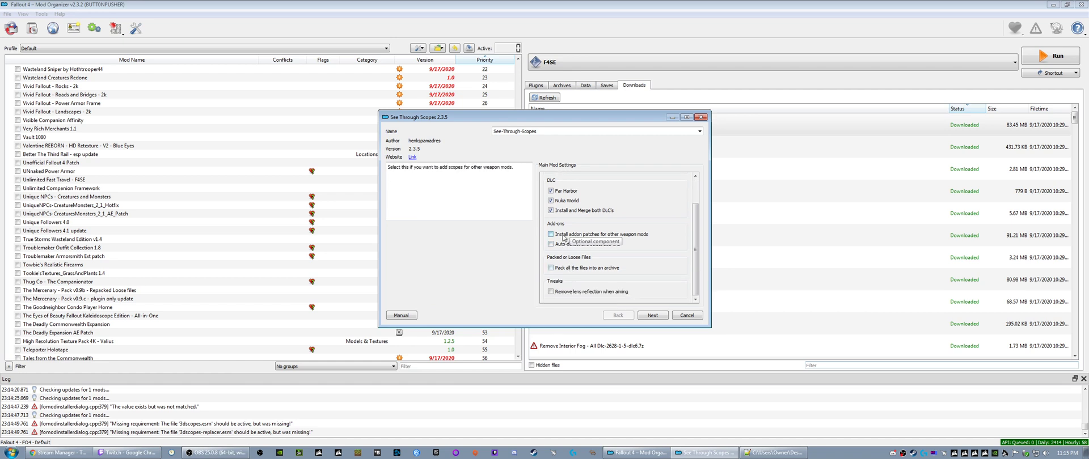
click(550, 234)
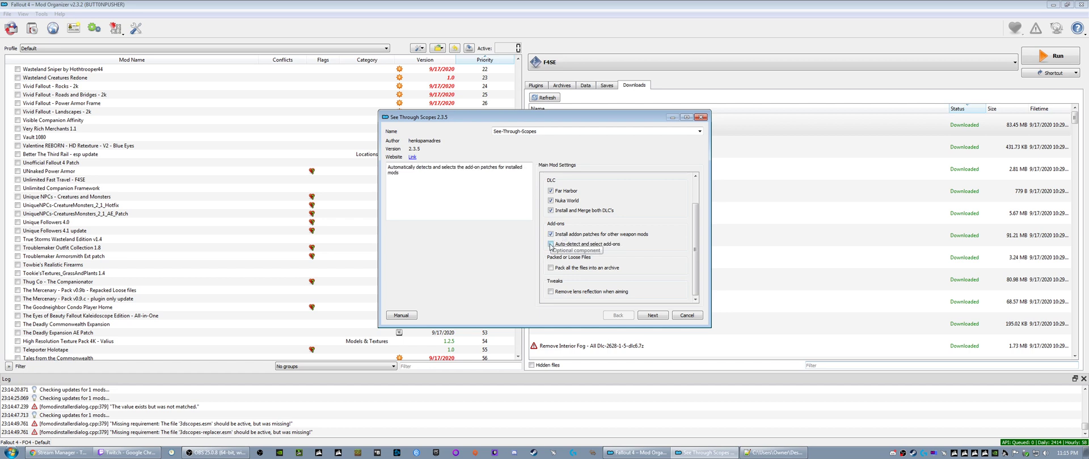
click(550, 244)
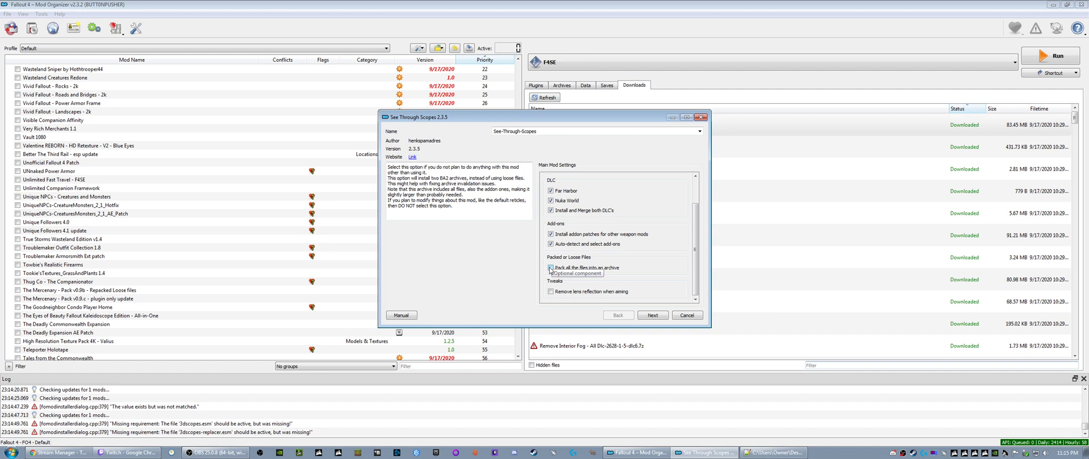
click(549, 268)
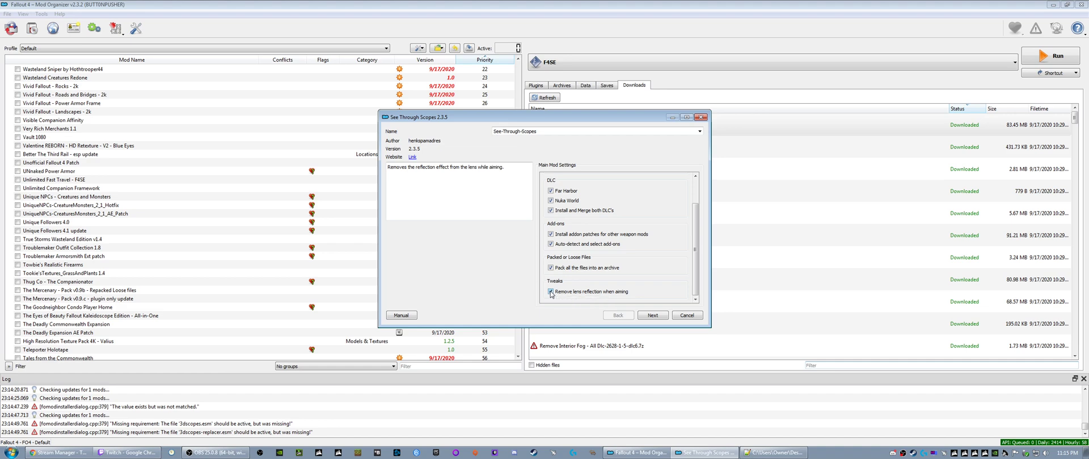
scroll(603, 267, up, 1)
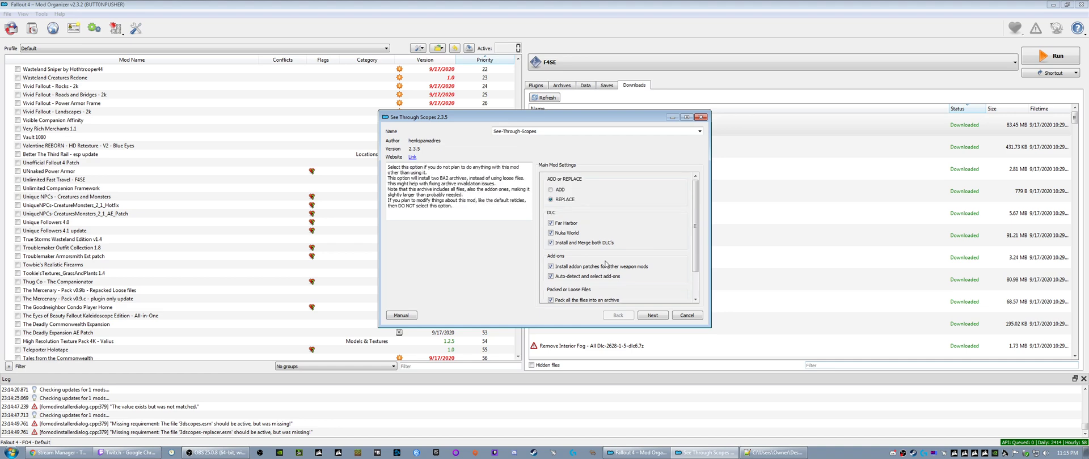
scroll(605, 264, down, 1)
click(654, 314)
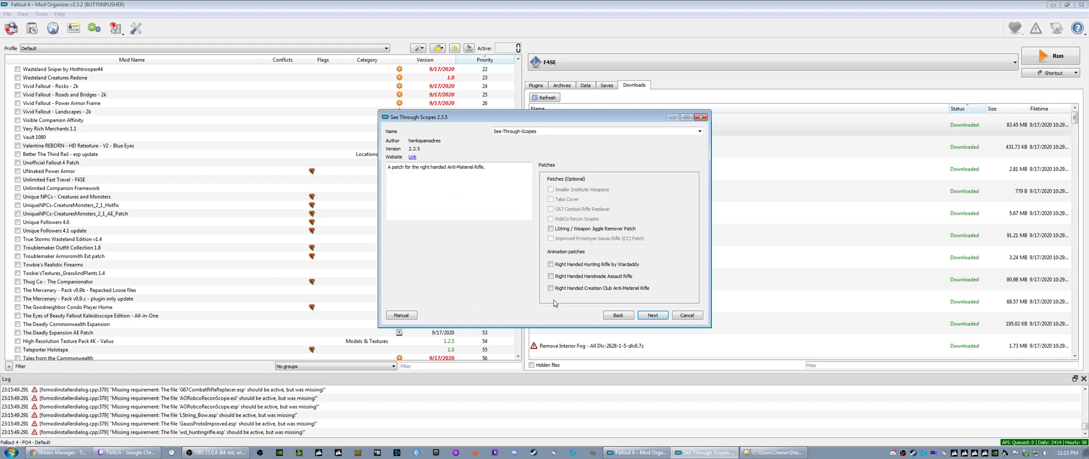
- Skip the optional patches, look through the weapon add-on groups for See Through Scopes and cancel the installation
click(637, 315)
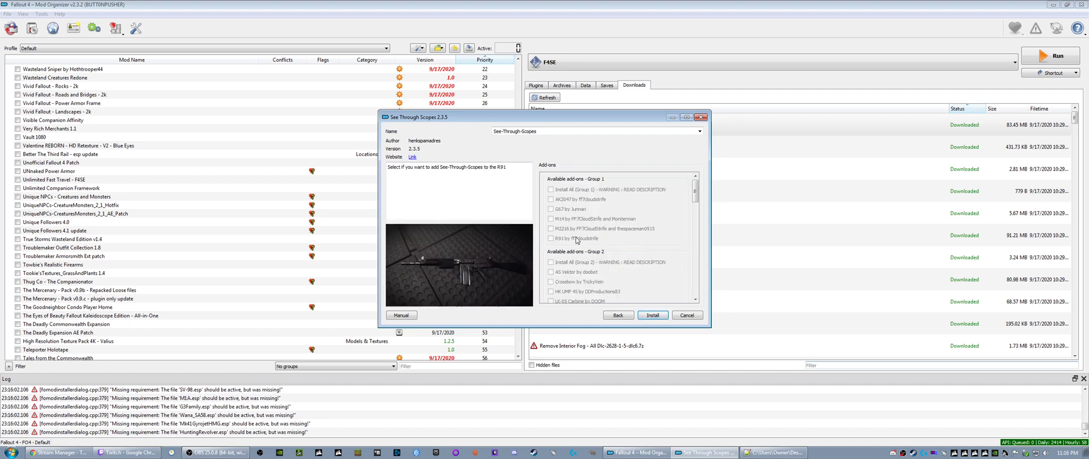
scroll(570, 227, down, 4)
scroll(576, 241, down, 1)
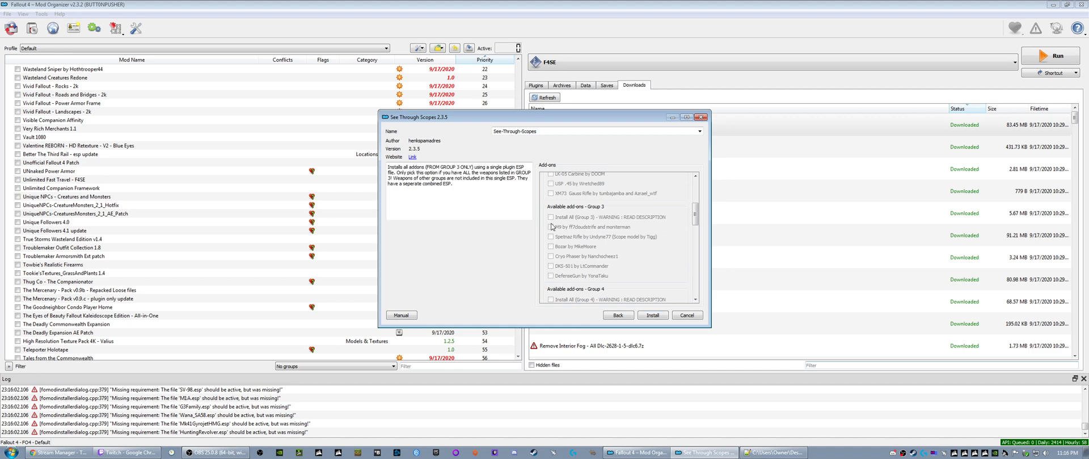
scroll(567, 238, down, 6)
scroll(571, 247, down, 9)
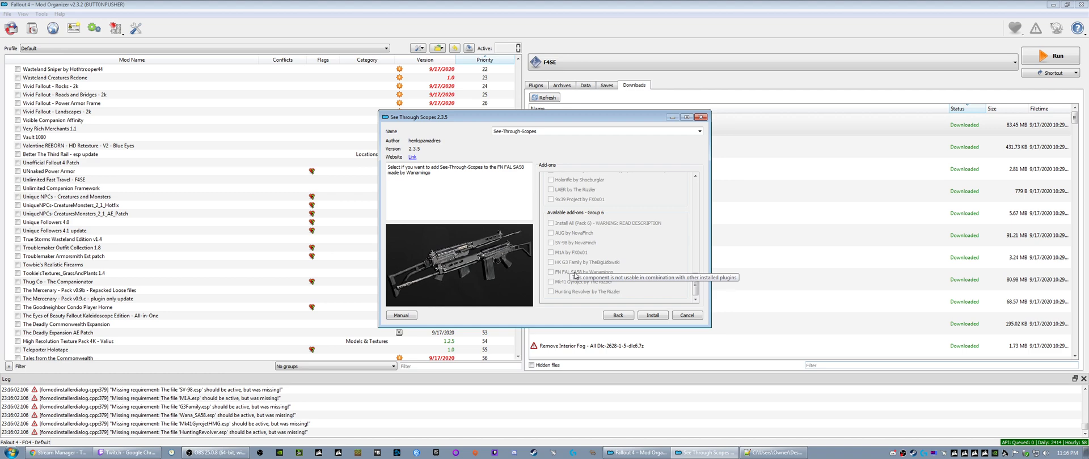
scroll(574, 275, up, 15)
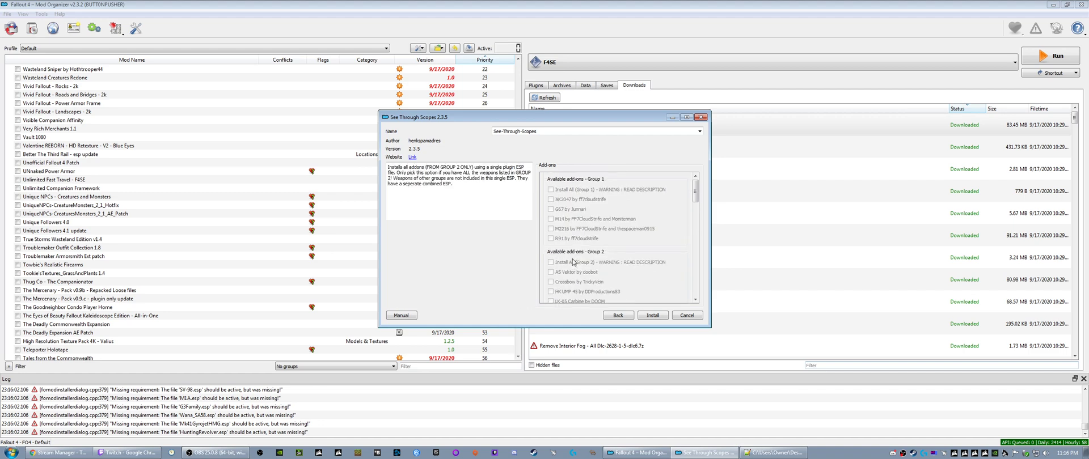
mouse_move(574, 266)
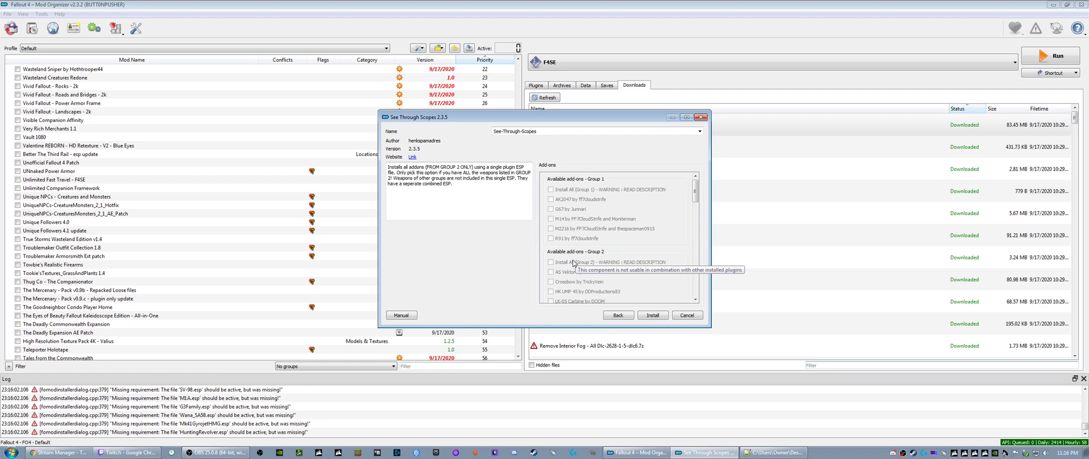
mouse_move(579, 238)
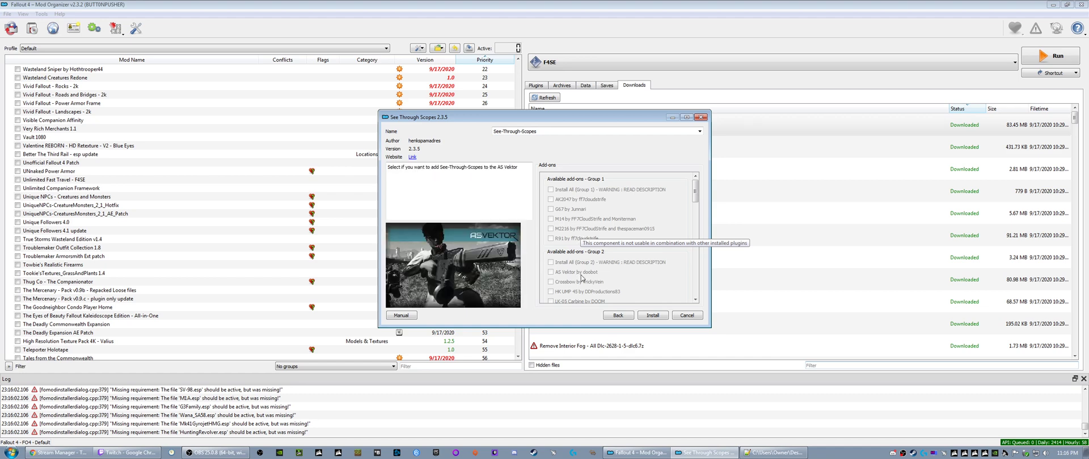
click(687, 315)
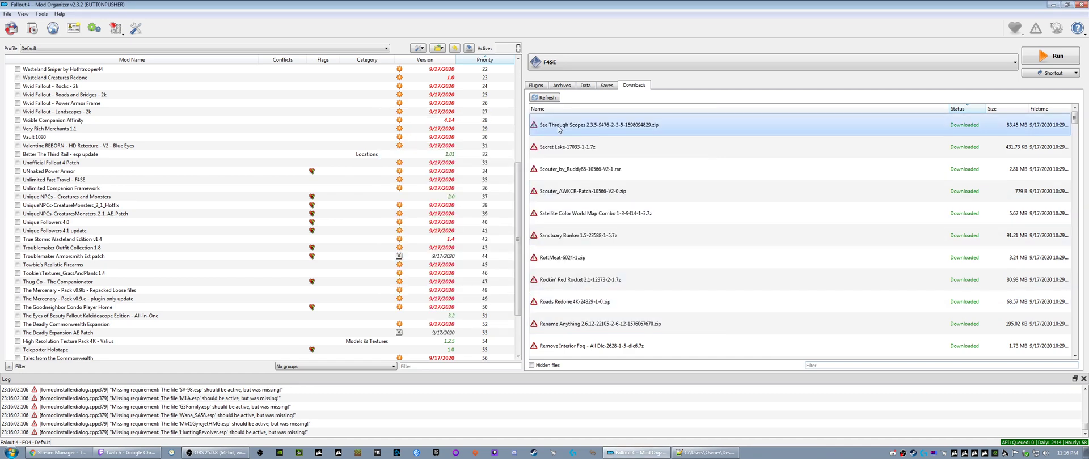
- Find See-Through-Scopes Framework at the end of the mod list and look through the actions available for it
scroll(92, 326, down, 3)
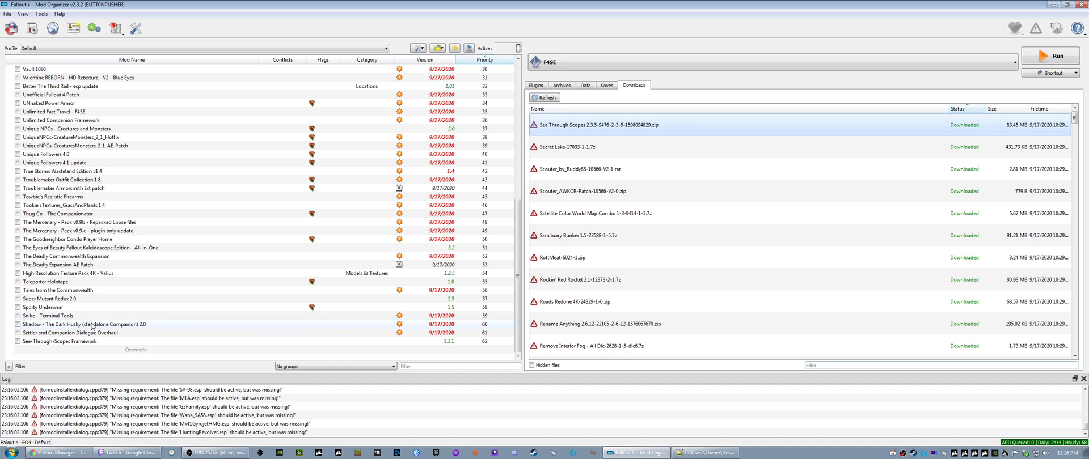
right_click(68, 342)
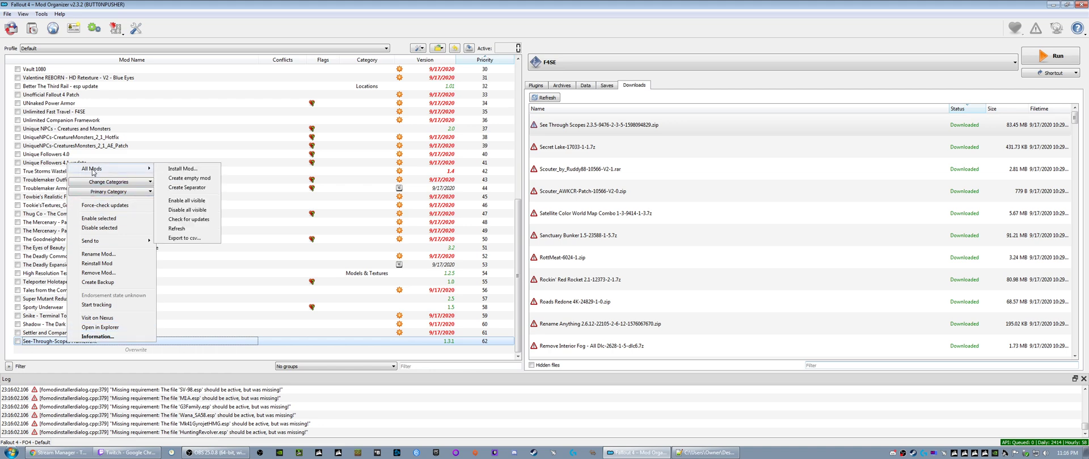
mouse_move(100, 244)
click(48, 342)
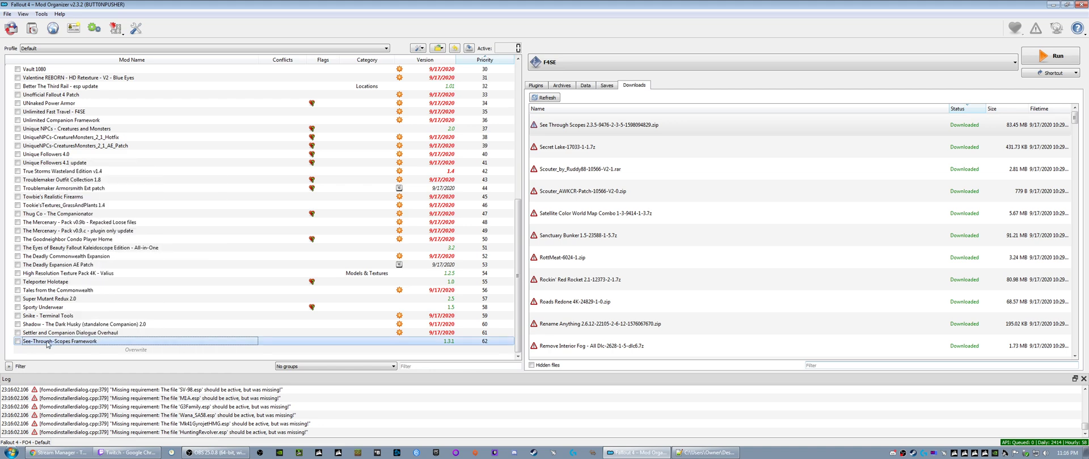
click(65, 343)
click(62, 351)
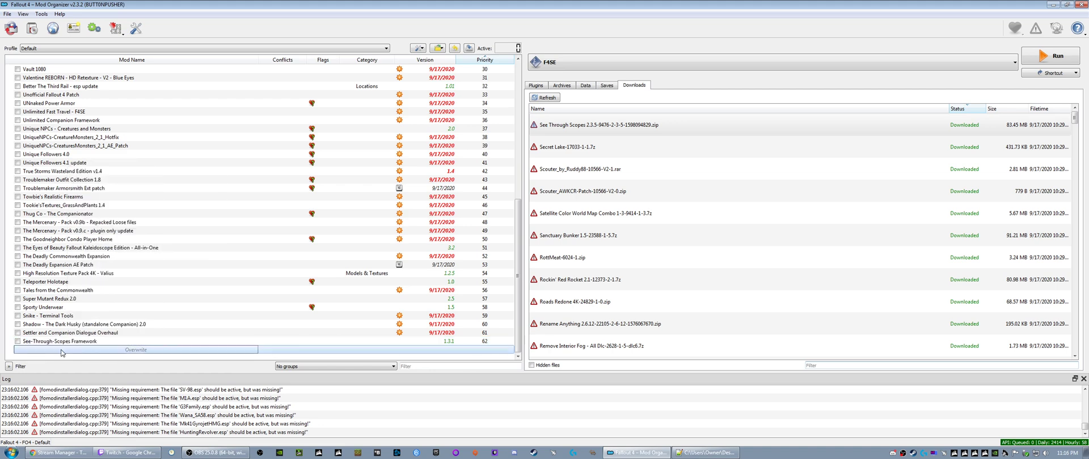
click(61, 345)
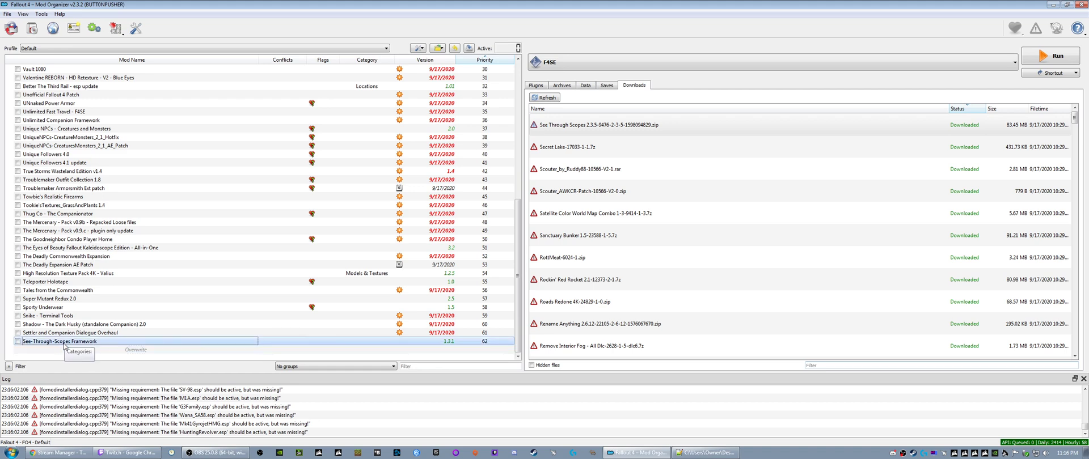
right_click(64, 343)
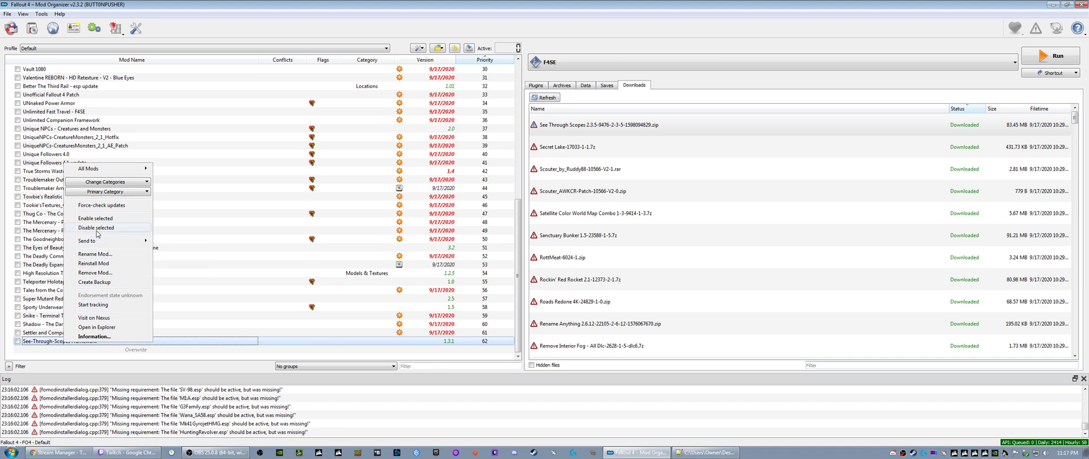
mouse_move(93, 170)
- Enable See-Through-Scopes Framework, check its available actions and disable it again
click(18, 342)
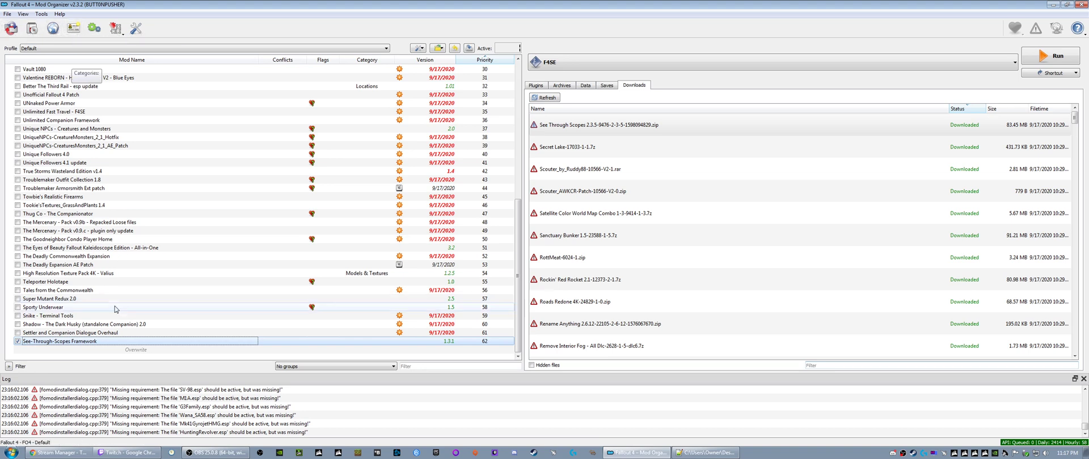
right_click(89, 343)
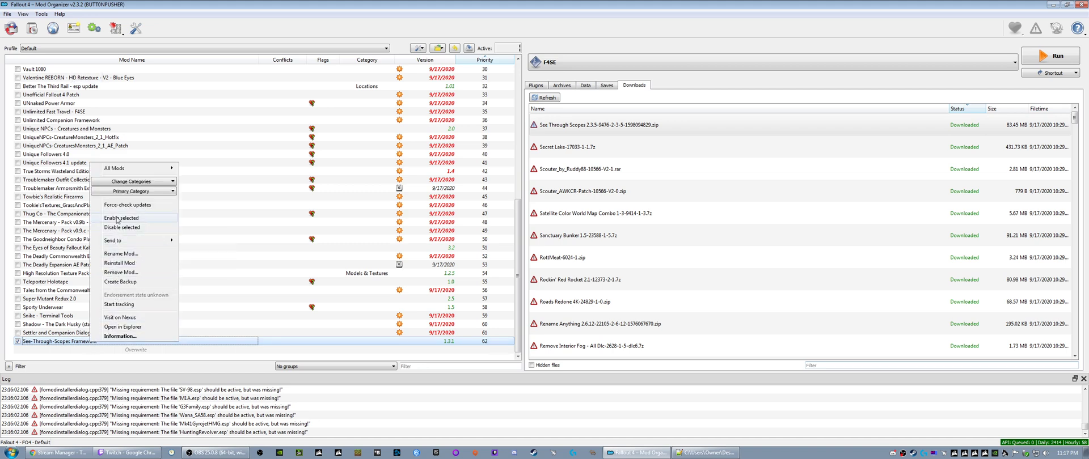
mouse_move(120, 172)
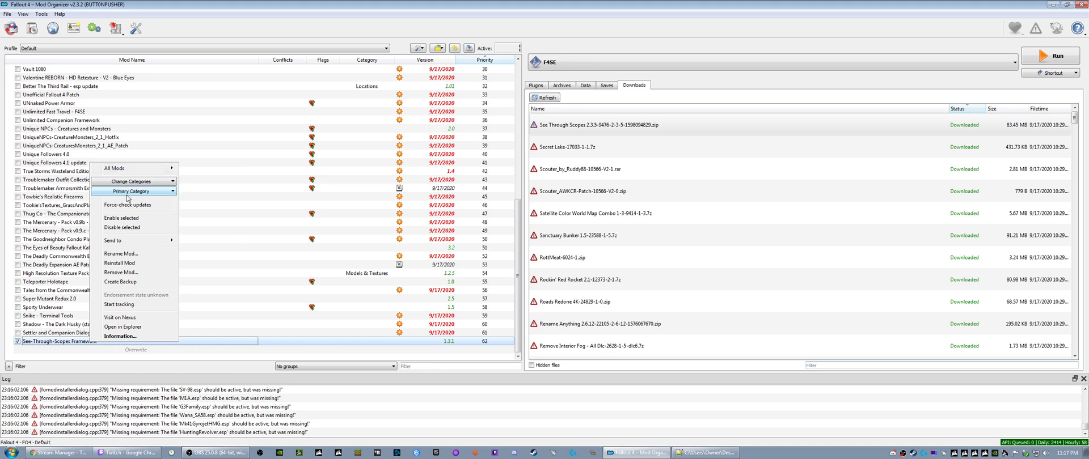
mouse_move(128, 242)
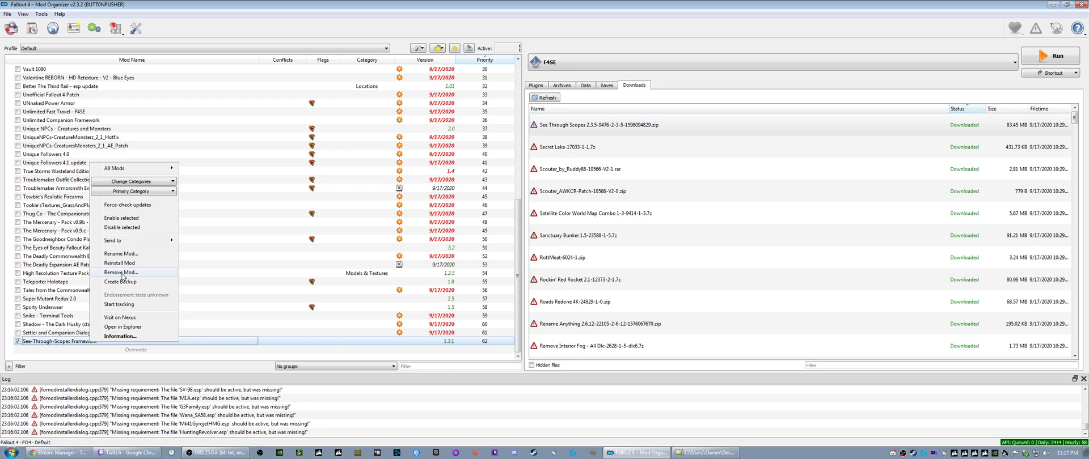
click(18, 341)
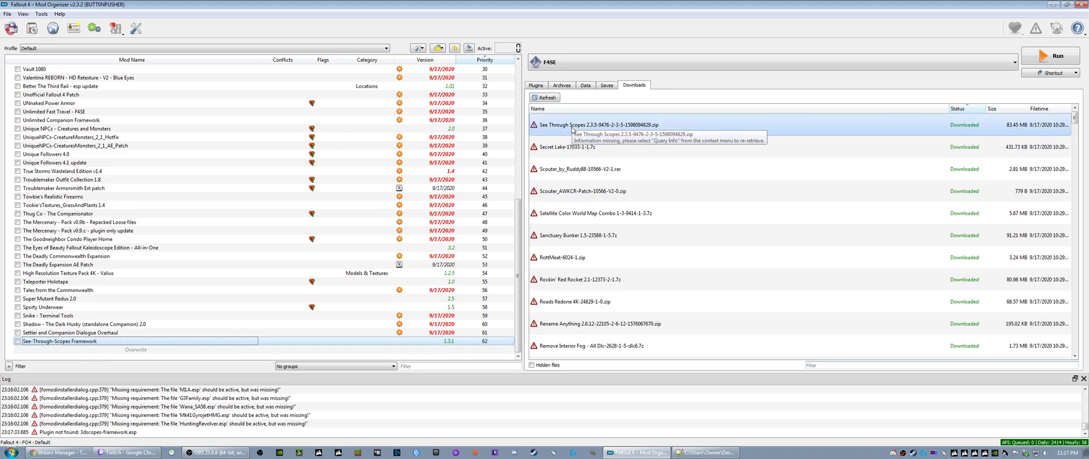
- Install the Secret Lake download under its suggested name
right_click(572, 151)
click(592, 156)
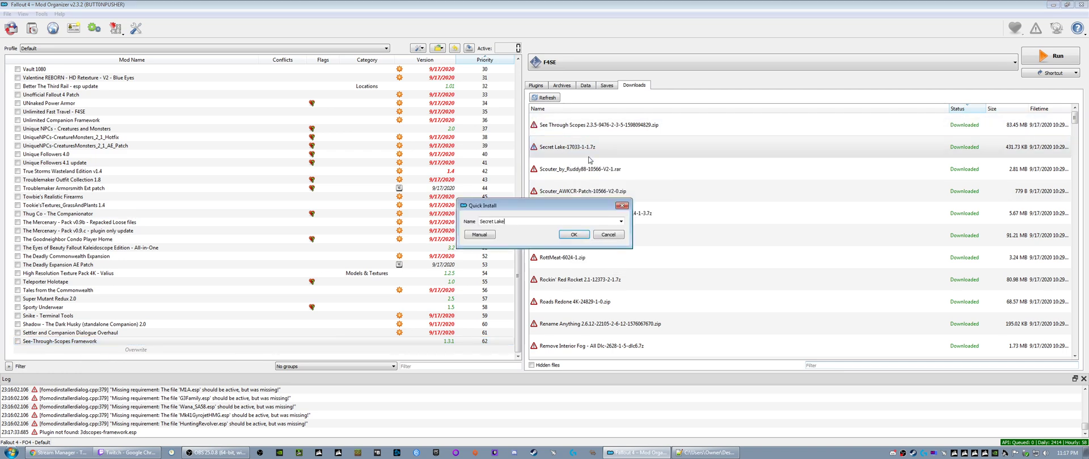
click(564, 236)
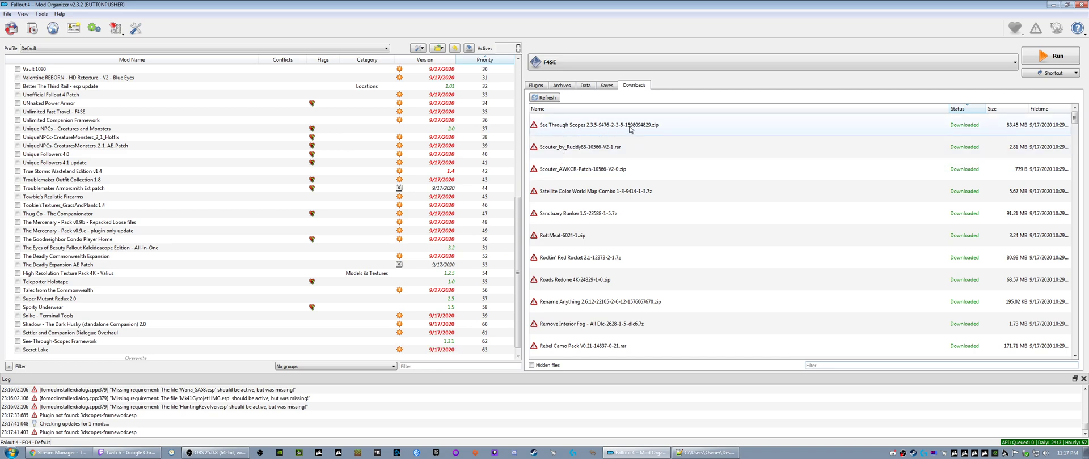
- Install Scouter_by_Ruddy88 and its Scouter AWKCR patch, keeping the suggested names
click(564, 152)
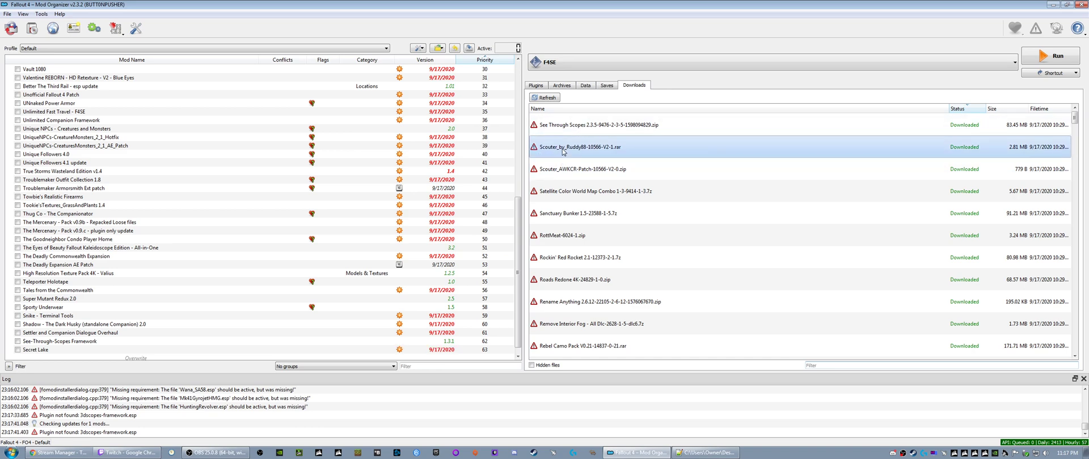
right_click(564, 152)
click(575, 158)
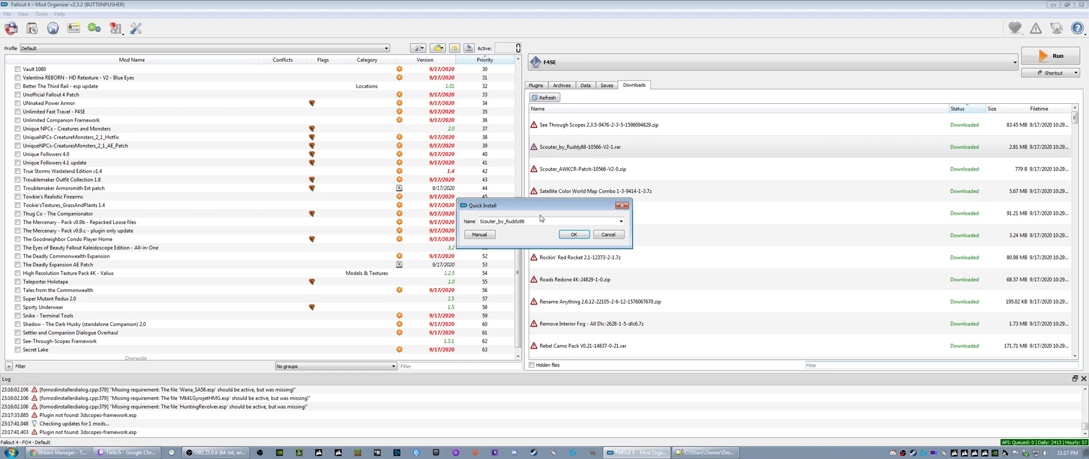
click(567, 235)
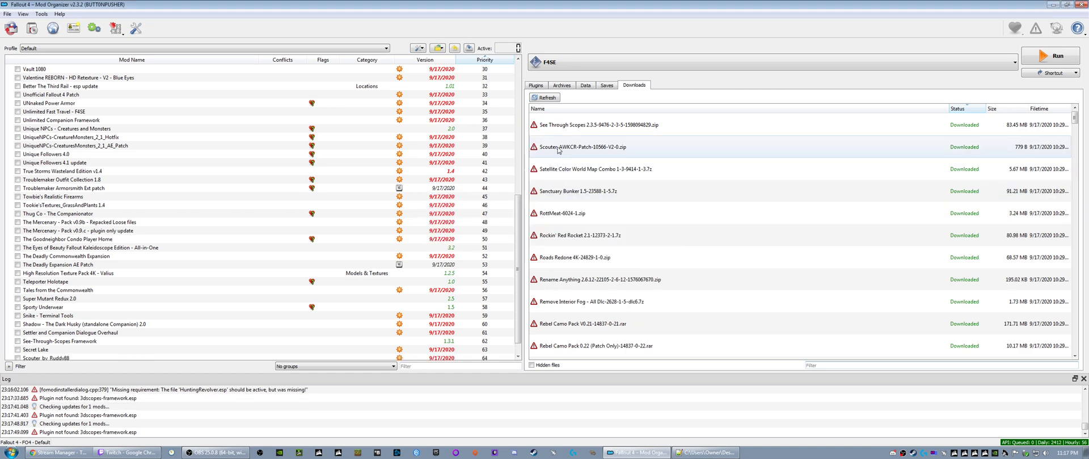
right_click(574, 152)
click(574, 153)
click(577, 235)
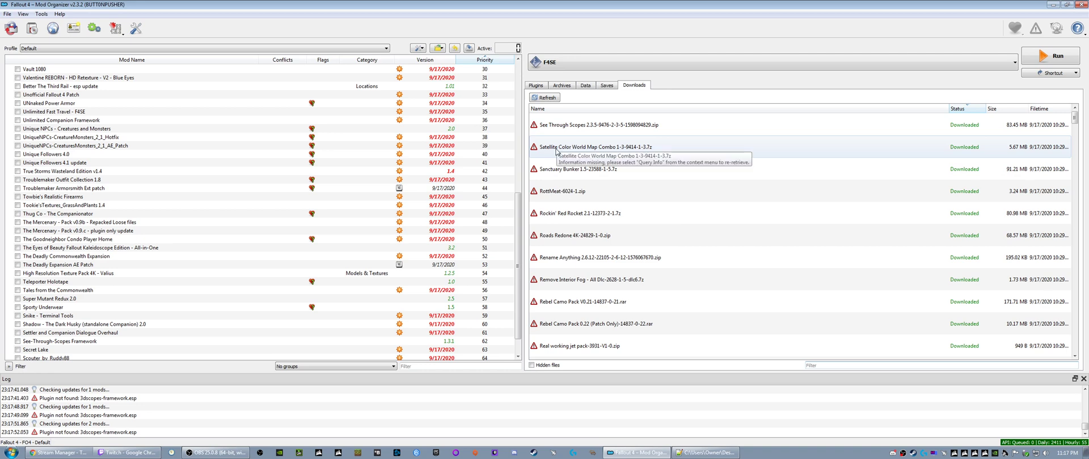
- Install Satellite Color World Map Combo with the Vault Boy + All Options map
right_click(556, 151)
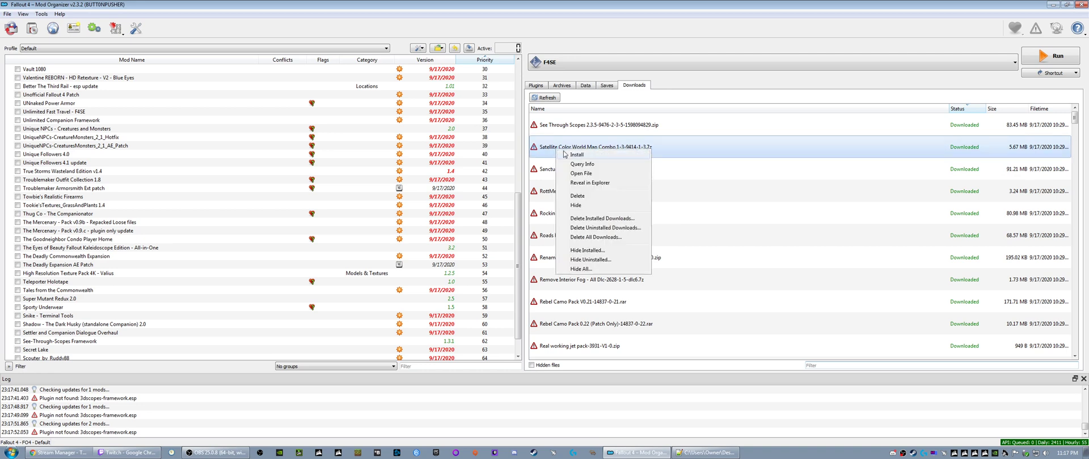
click(567, 154)
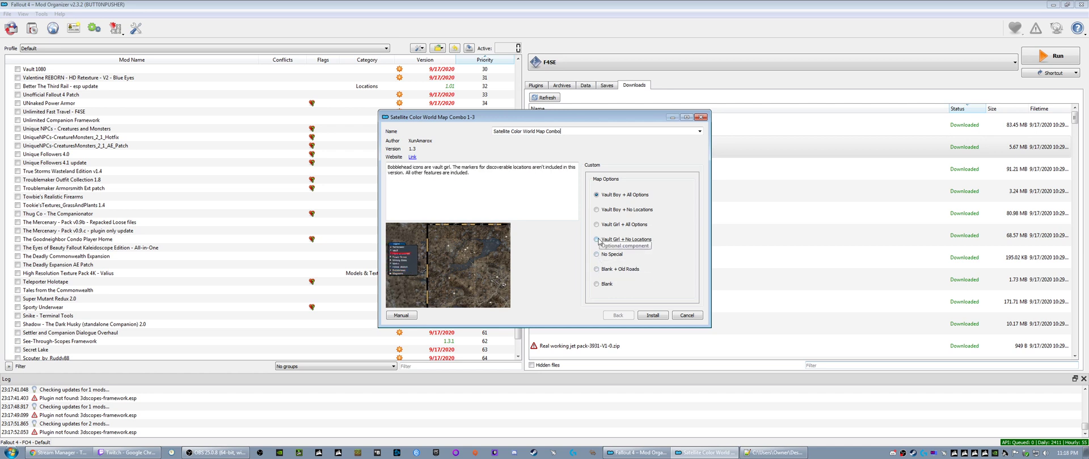
click(651, 316)
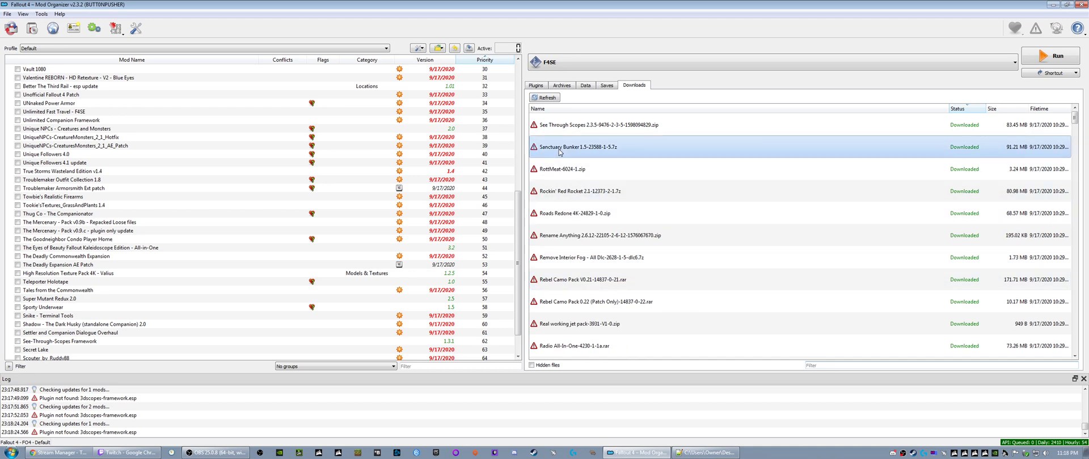
- Install Sanctuary Bunker 1.5 and RottMeat under their suggested names
right_click(559, 150)
click(572, 156)
click(568, 236)
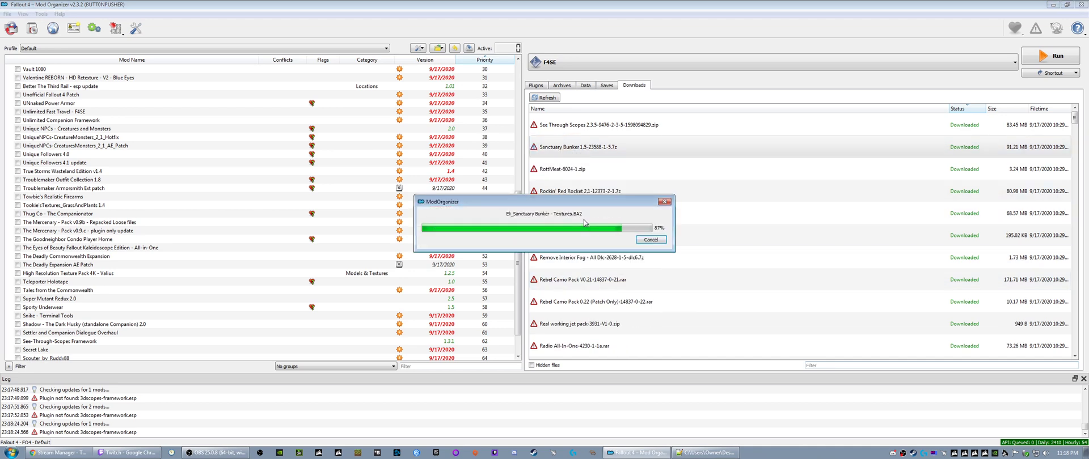
right_click(557, 147)
click(573, 157)
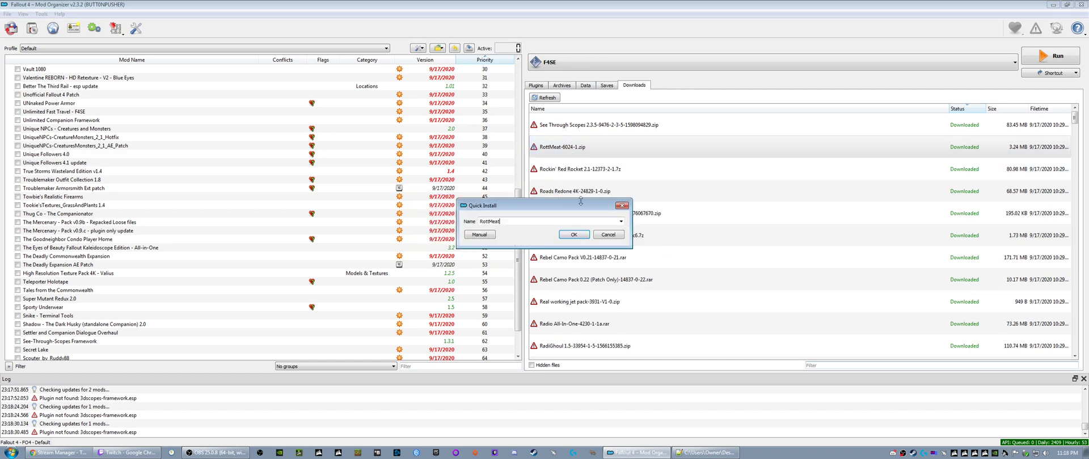
click(573, 235)
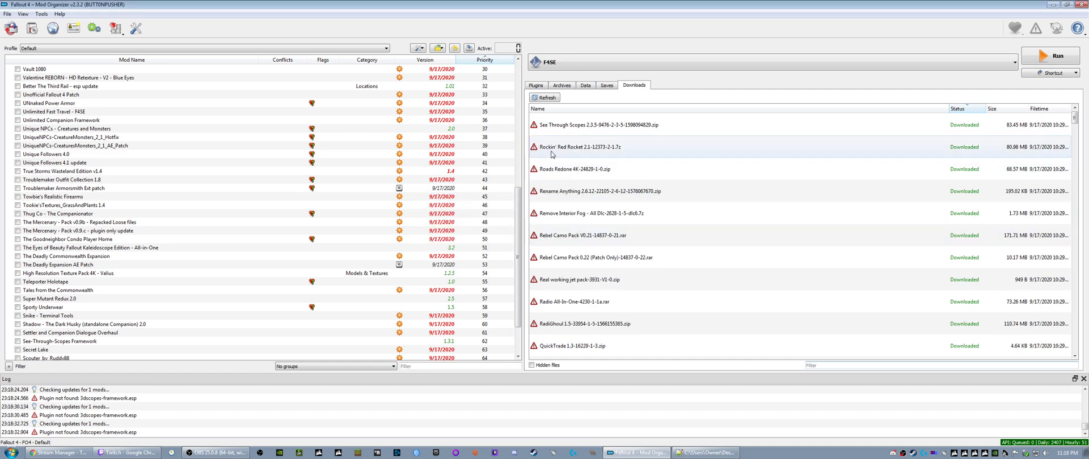
- Install Rockin' Red Rocket 2.1 and Roads Redone 4K, accepting the suggested names
right_click(552, 152)
click(571, 157)
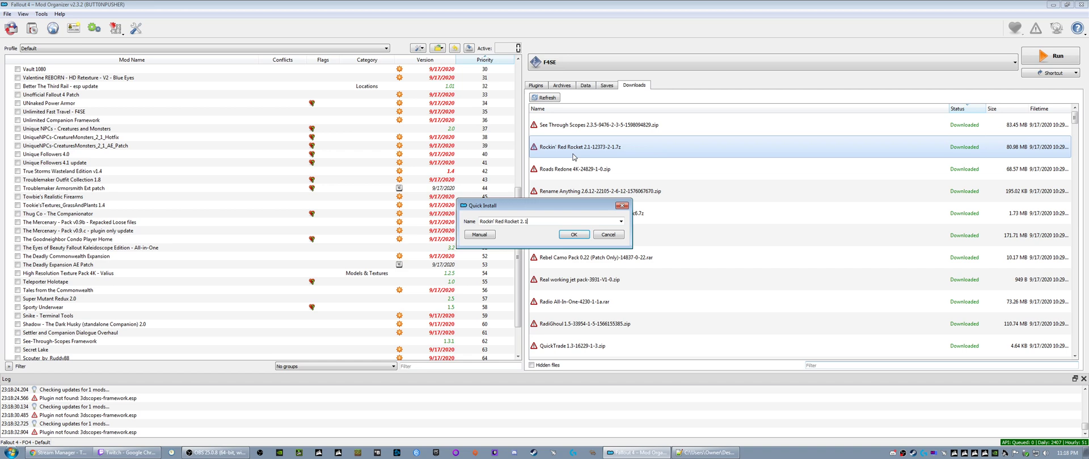
click(573, 235)
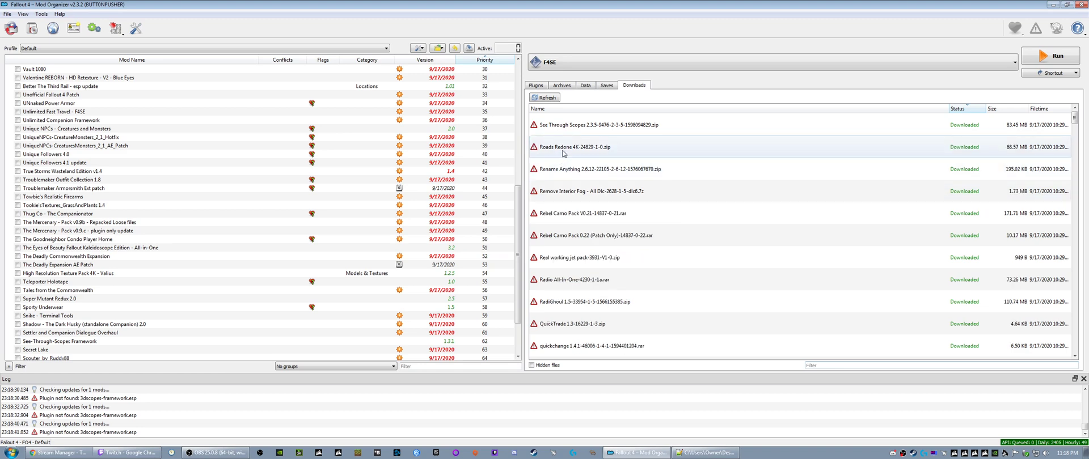
right_click(610, 149)
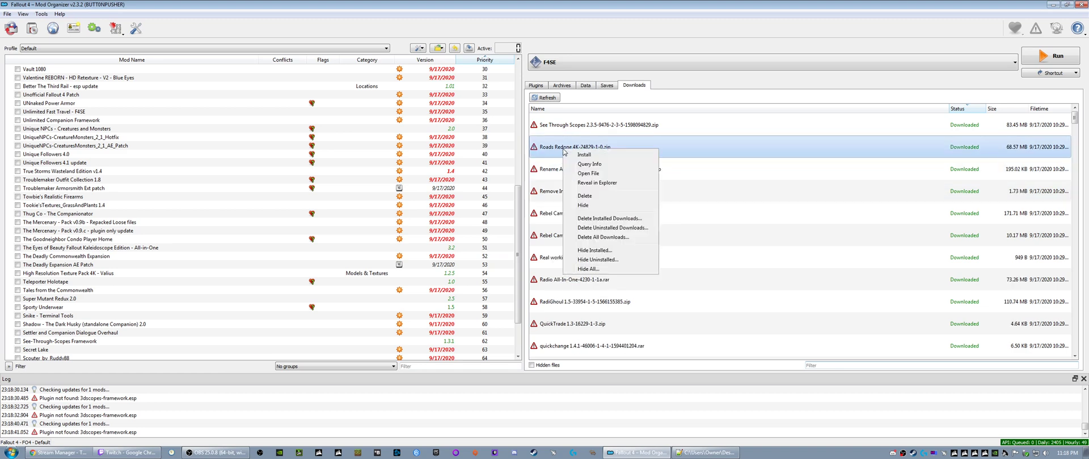
click(623, 155)
click(573, 235)
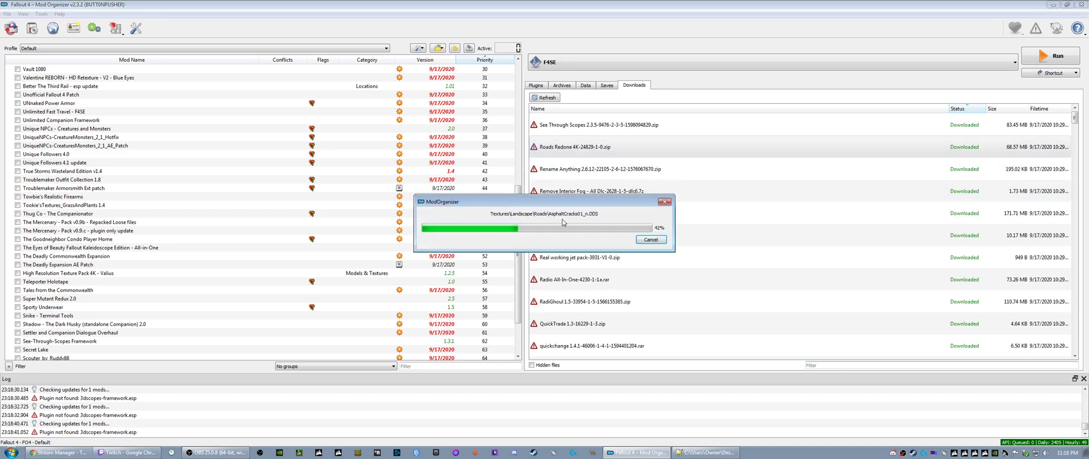
- Install Rename Anything 2.6.12 and Remove Interior Fog - All Dlc under their suggested names
double_click(560, 152)
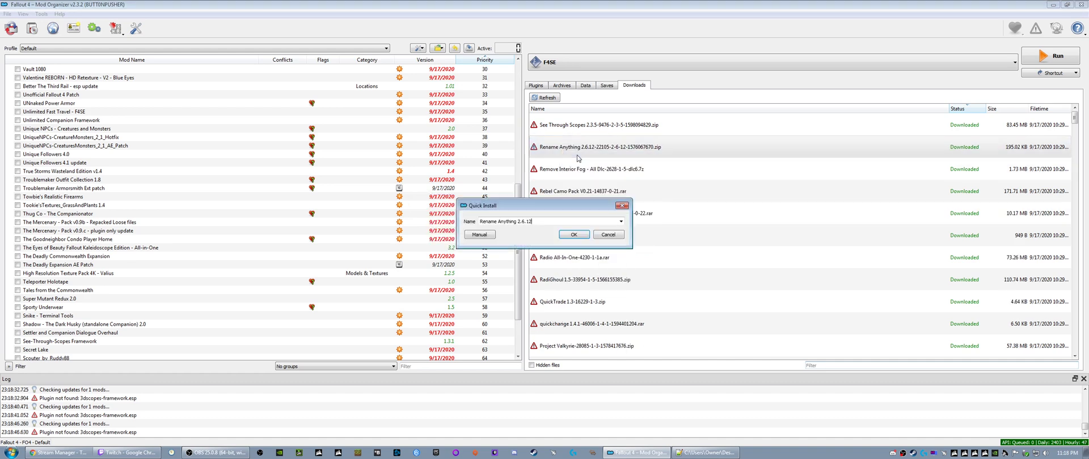
click(569, 232)
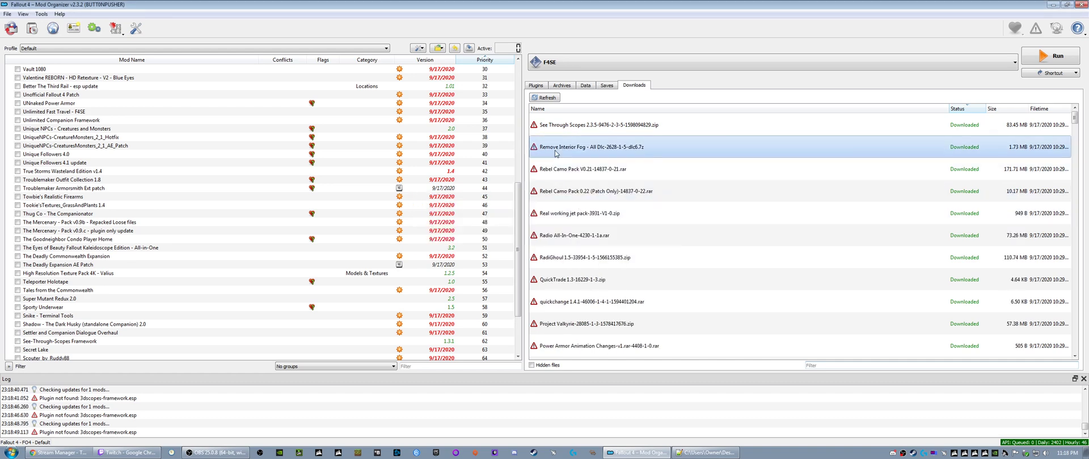
right_click(556, 150)
click(575, 157)
click(573, 234)
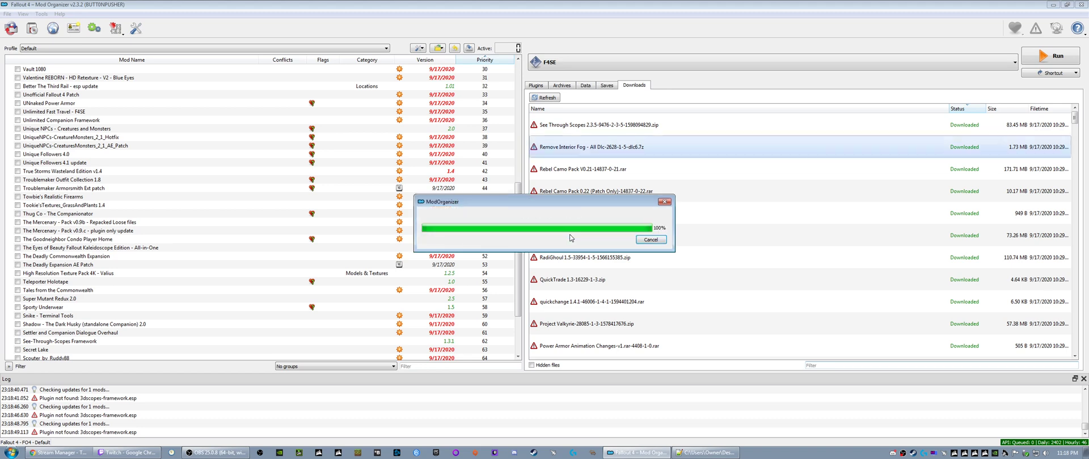
- Install Rebel Camo Pack V0.21 as Rebel Camo Pack and its update as Rebel Camo Pack 0.22 (Patch Only)
right_click(565, 149)
click(573, 156)
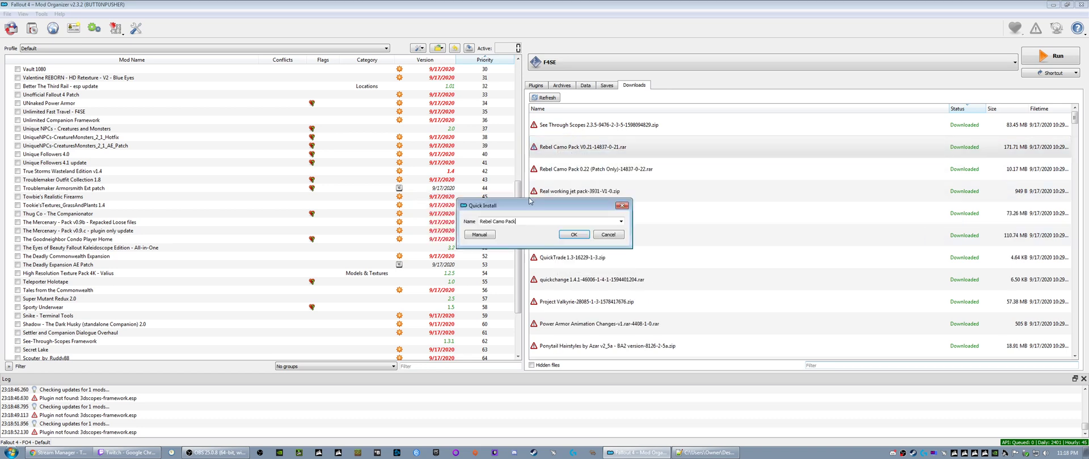
click(570, 234)
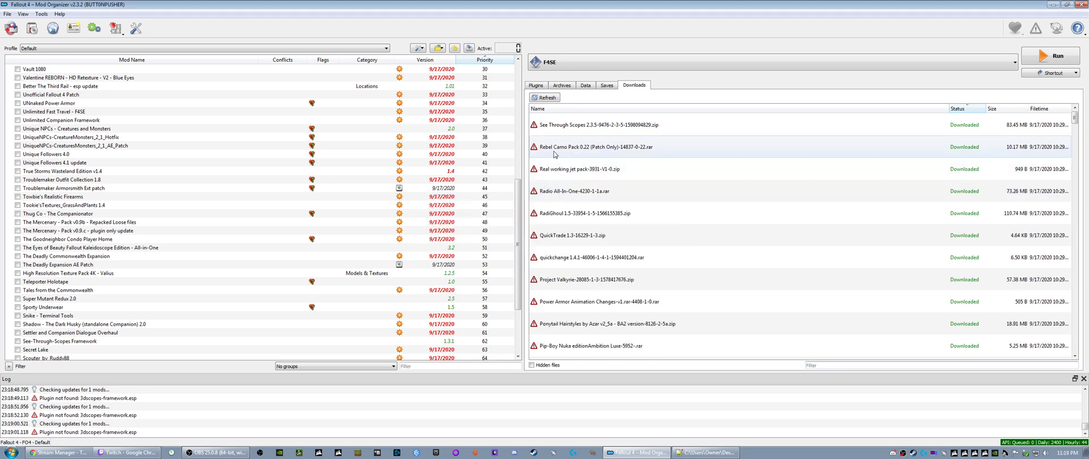
right_click(565, 152)
click(575, 157)
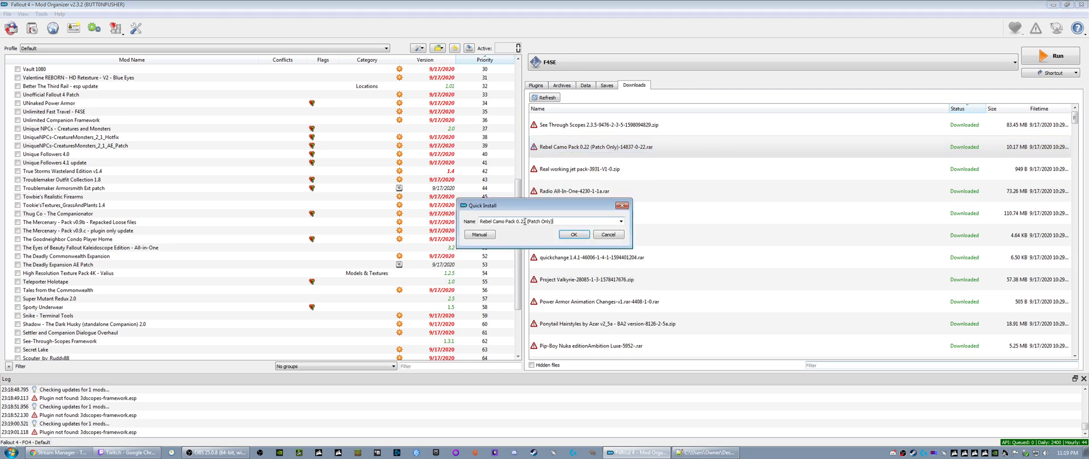
click(572, 235)
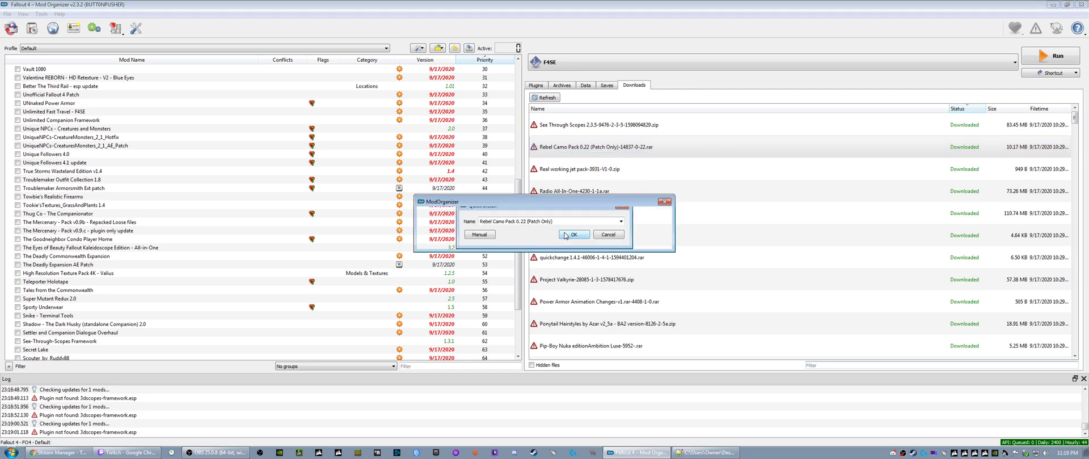
- Install the Real working jet pack download under its suggested name
right_click(565, 153)
click(573, 159)
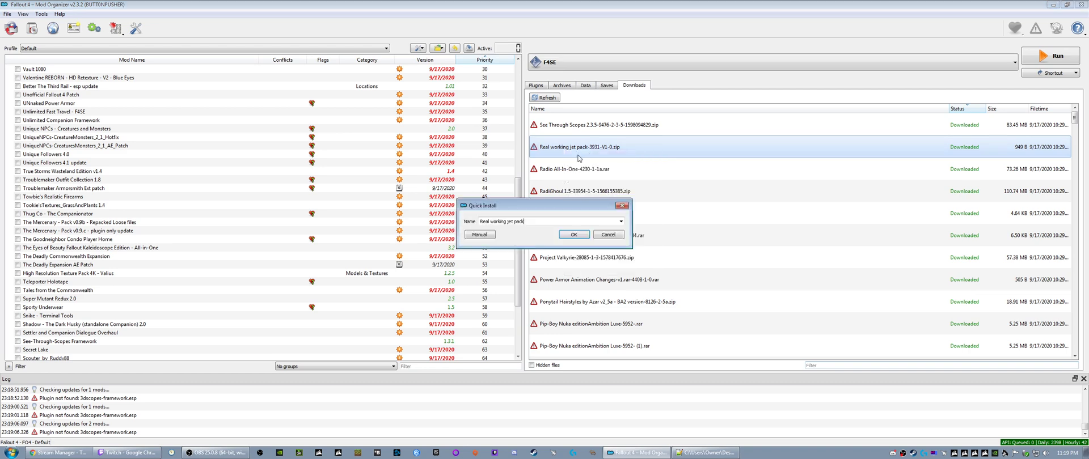
click(561, 236)
- Install the Radio All-In-One download as Radio Re-Done 4K, choosing the Cherry radio color and the 4K Cherry Radio option
right_click(556, 147)
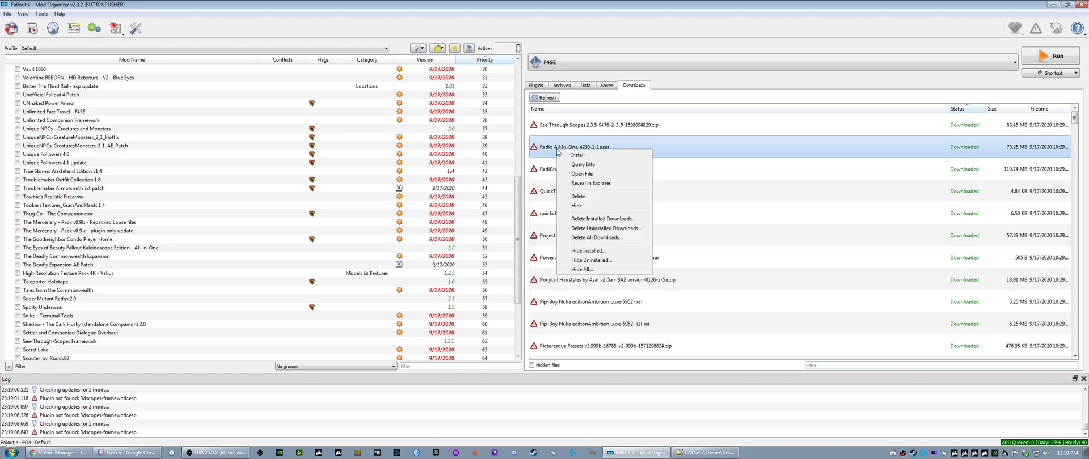
click(565, 152)
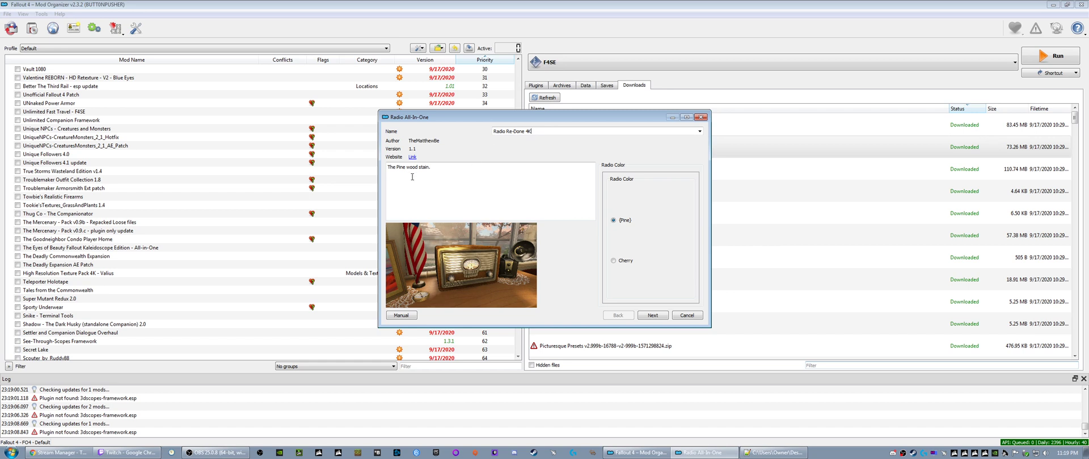
click(613, 262)
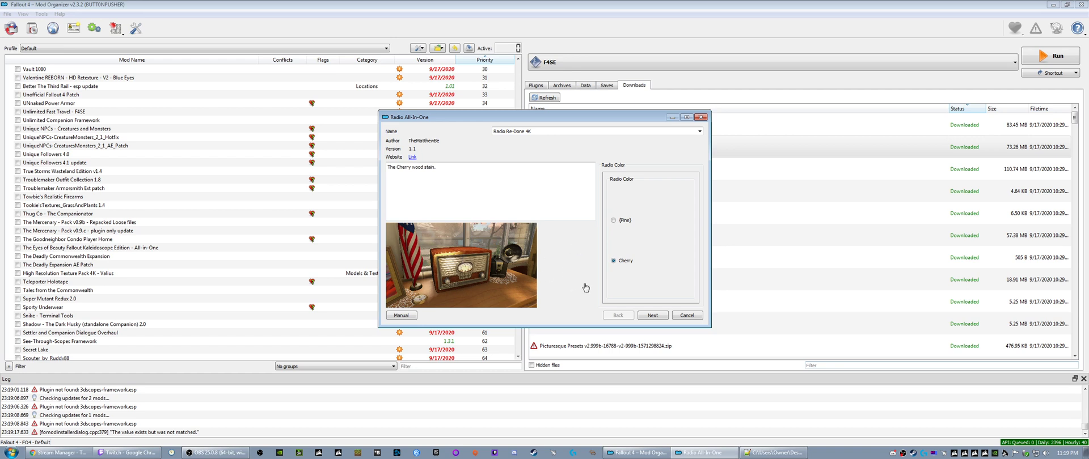
click(649, 315)
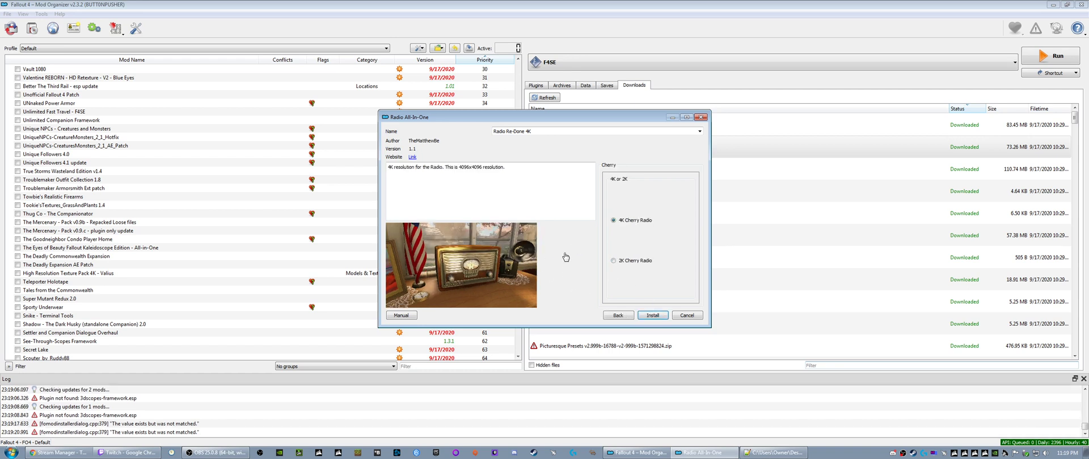
click(652, 315)
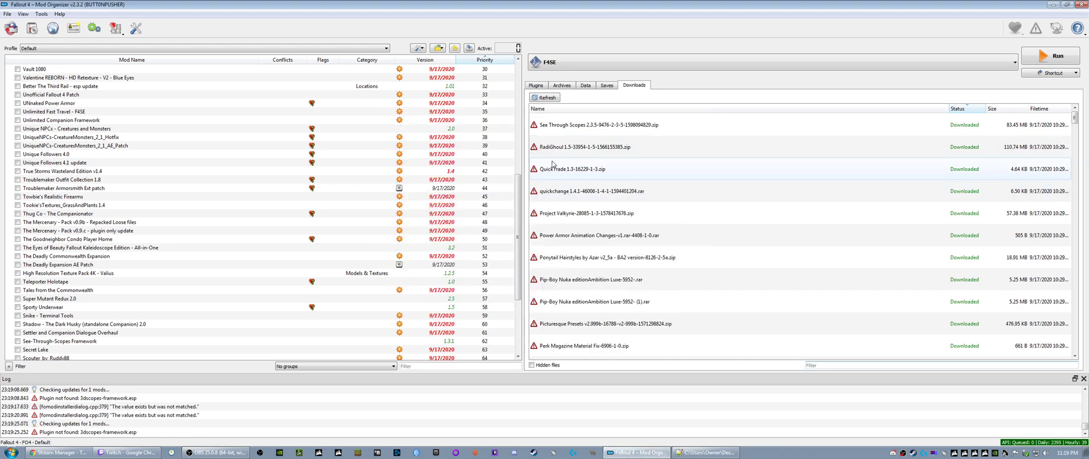
- Install RadiGhoul 1.5 and QuickTrade 1.3 under their suggested names
right_click(564, 158)
click(568, 162)
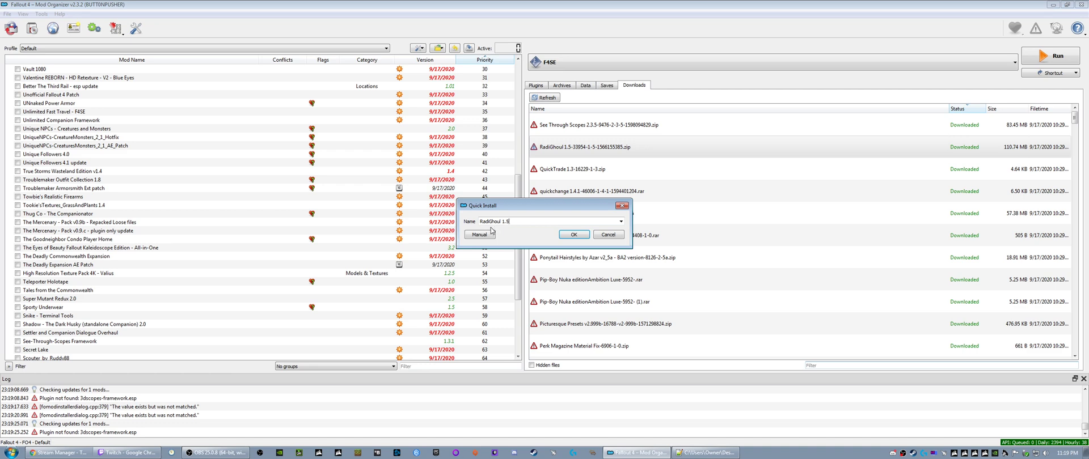
click(574, 235)
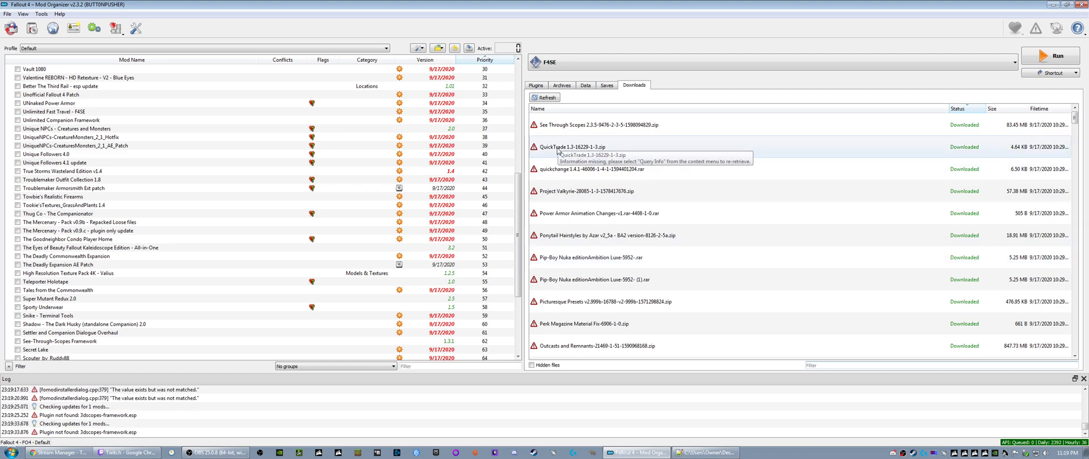
right_click(558, 150)
click(577, 158)
click(572, 234)
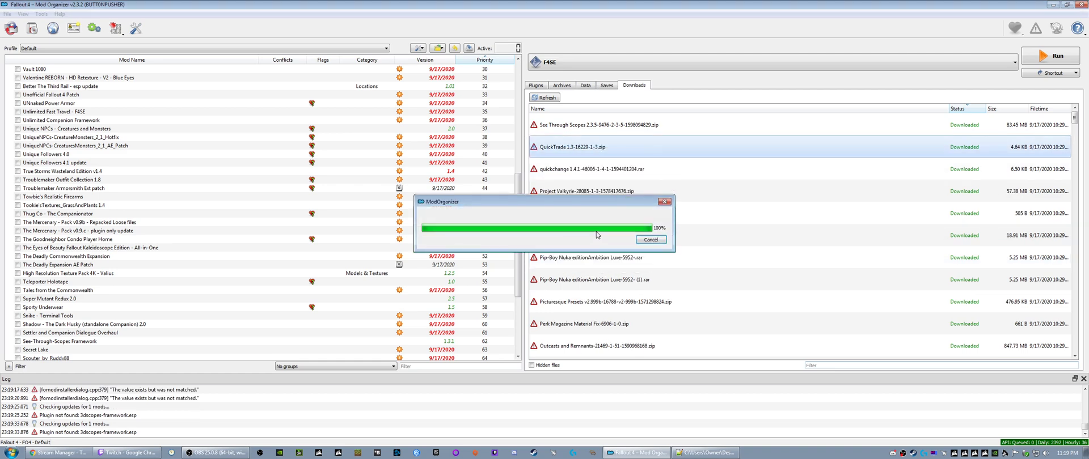
- Install quickchange 1.4.1 and Project Valkyrie, accepting the suggested names
right_click(568, 149)
click(572, 154)
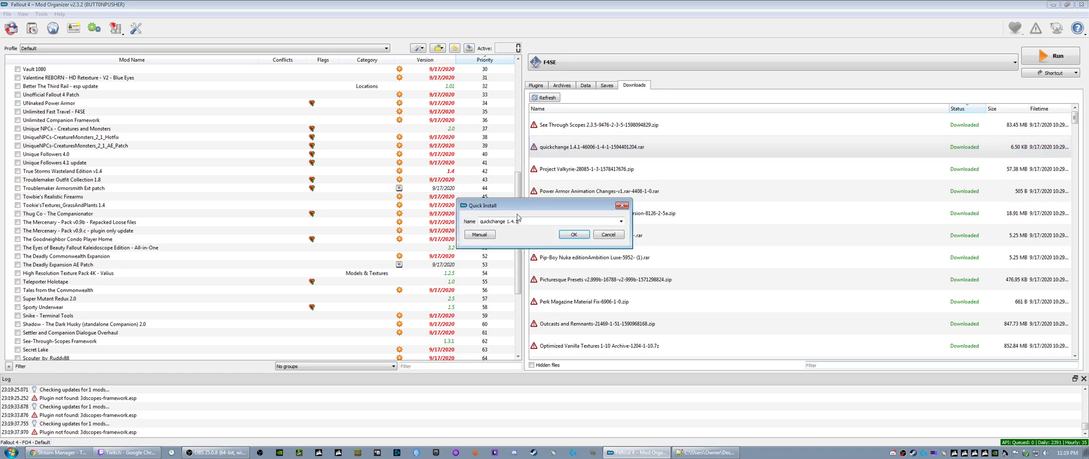
click(572, 237)
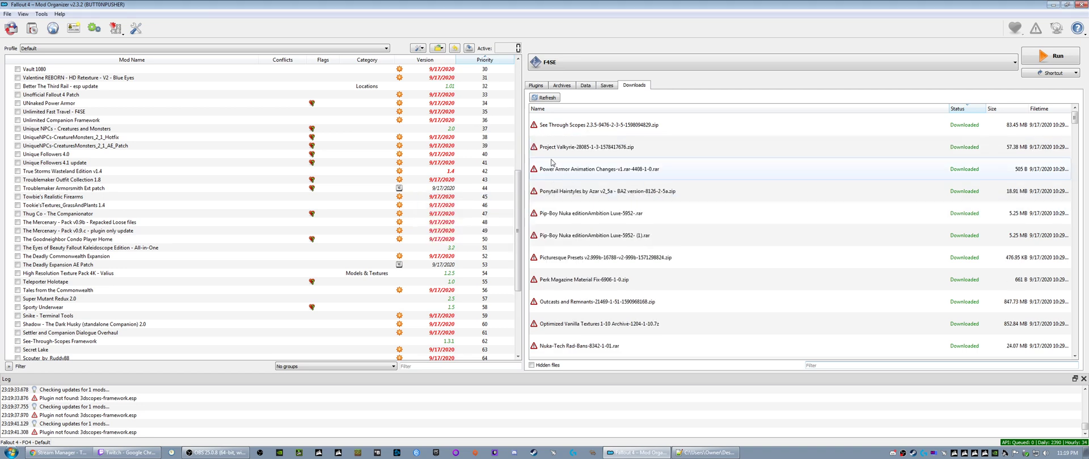
right_click(573, 149)
click(586, 155)
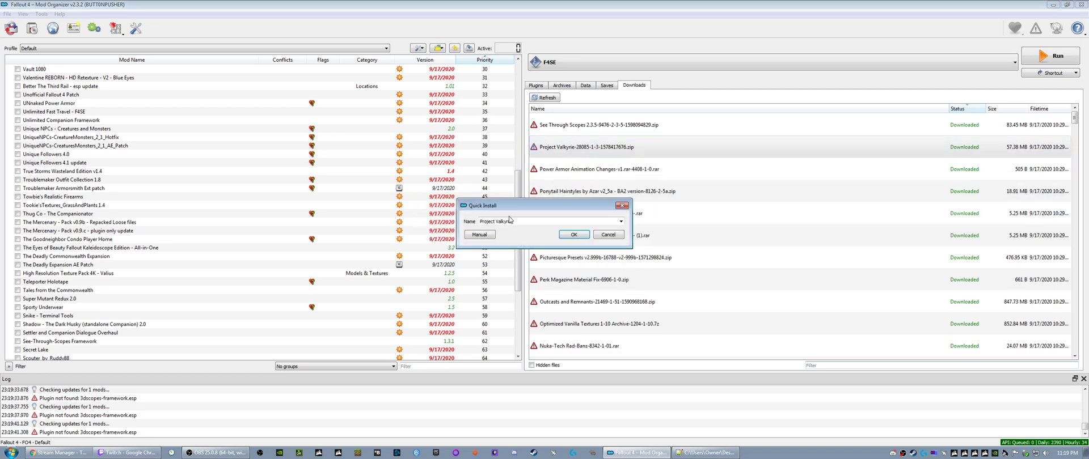
click(573, 235)
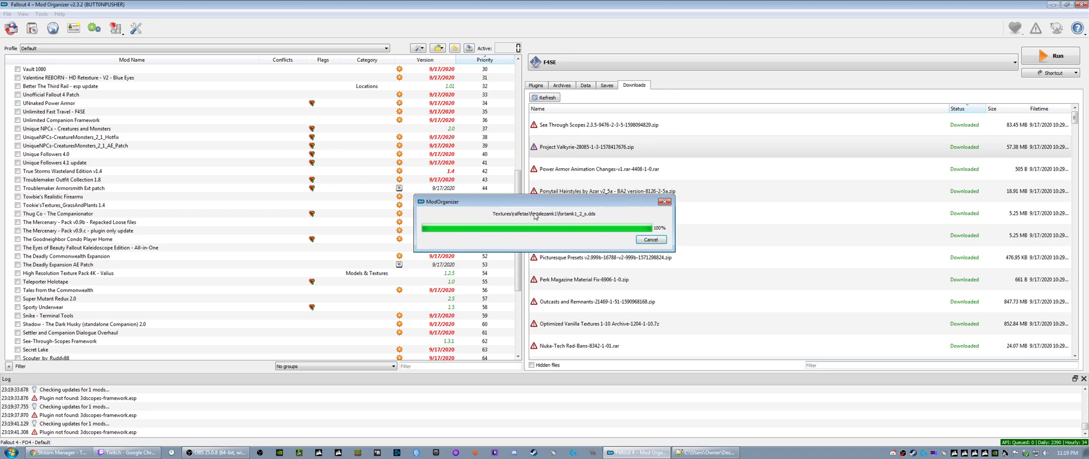
- Install the Power Armor Animation Changes download and rename the installed mod to Power Armor Animation Changes-v1
right_click(554, 151)
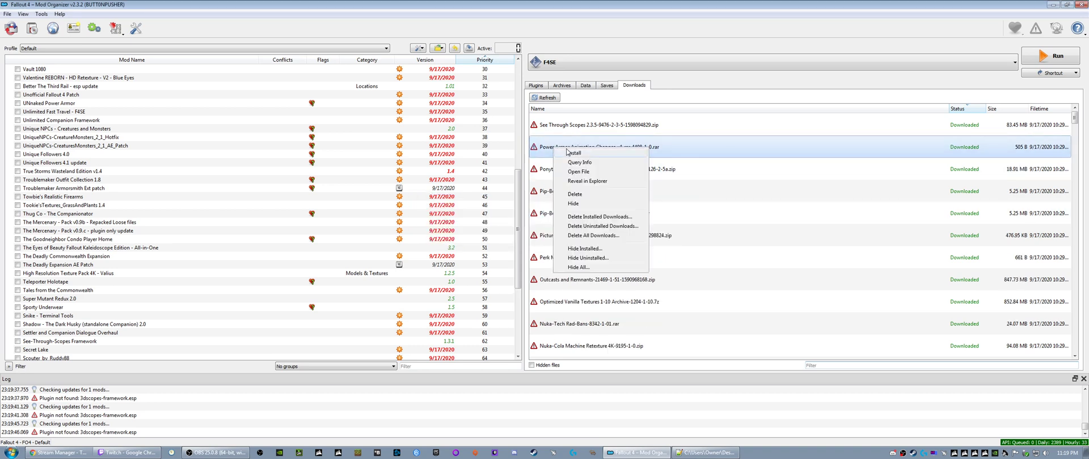
click(567, 156)
click(573, 235)
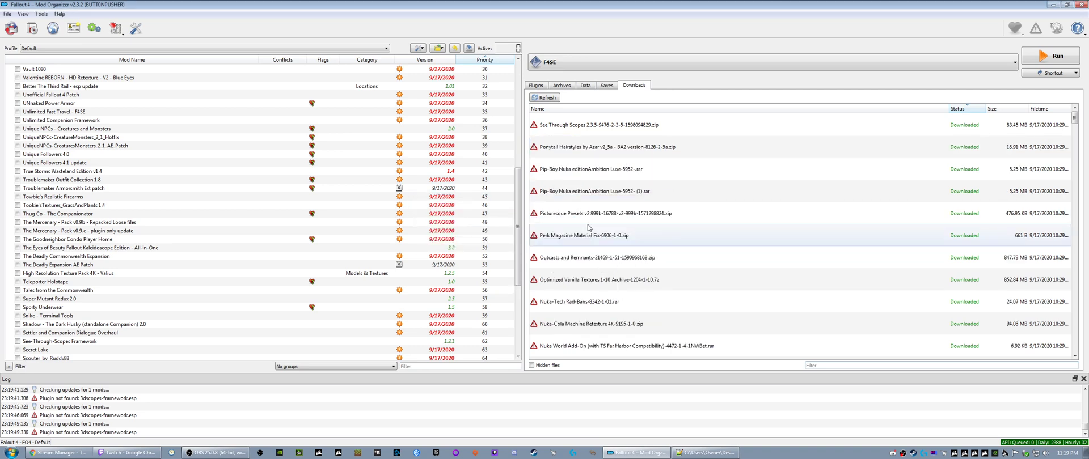
scroll(105, 340, down, 6)
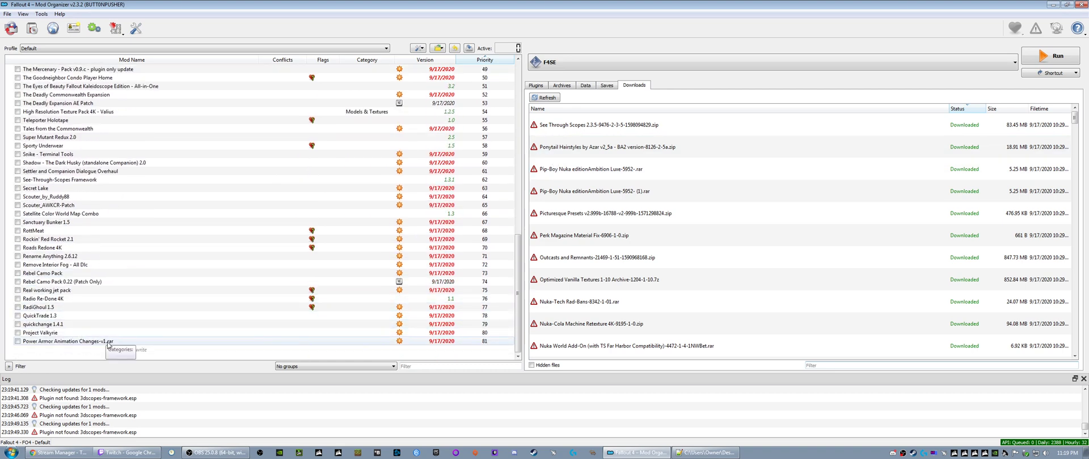
right_click(106, 342)
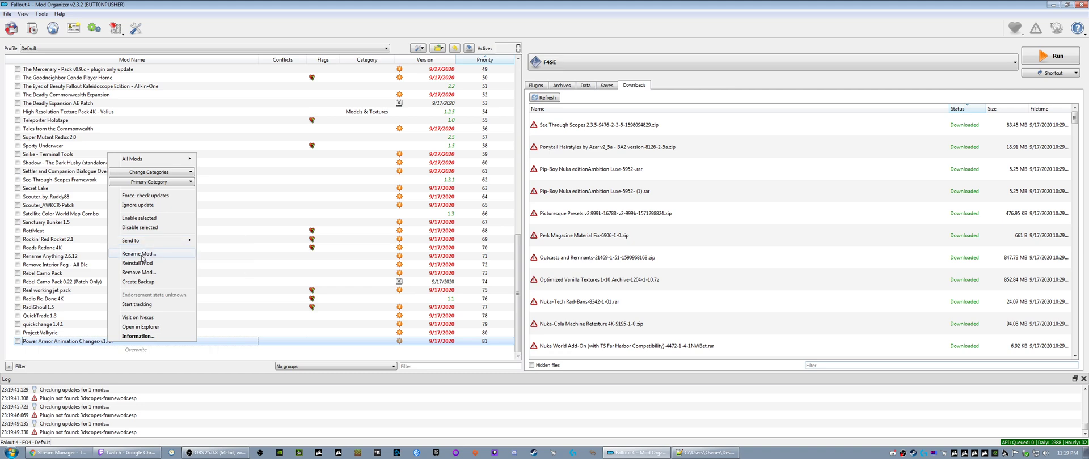
click(139, 253)
click(117, 341)
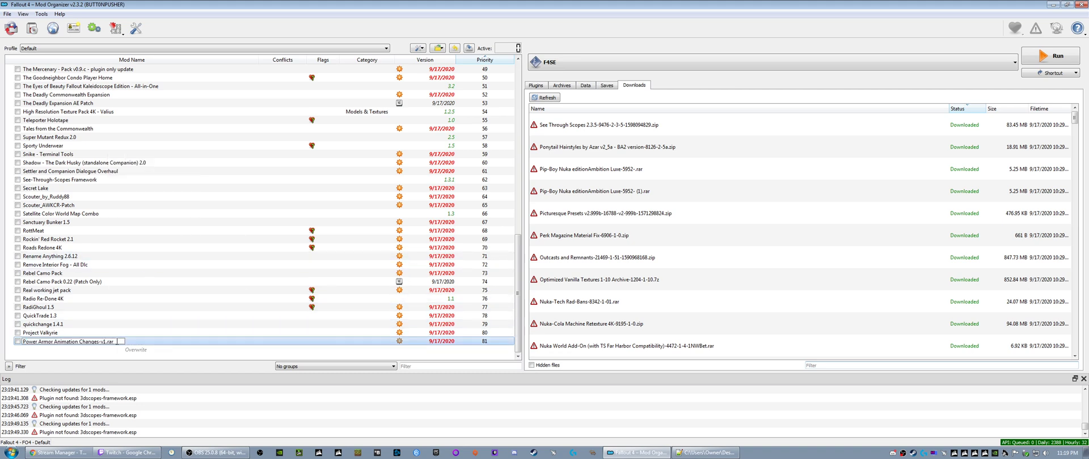
key(BackSpace)
key(Return)
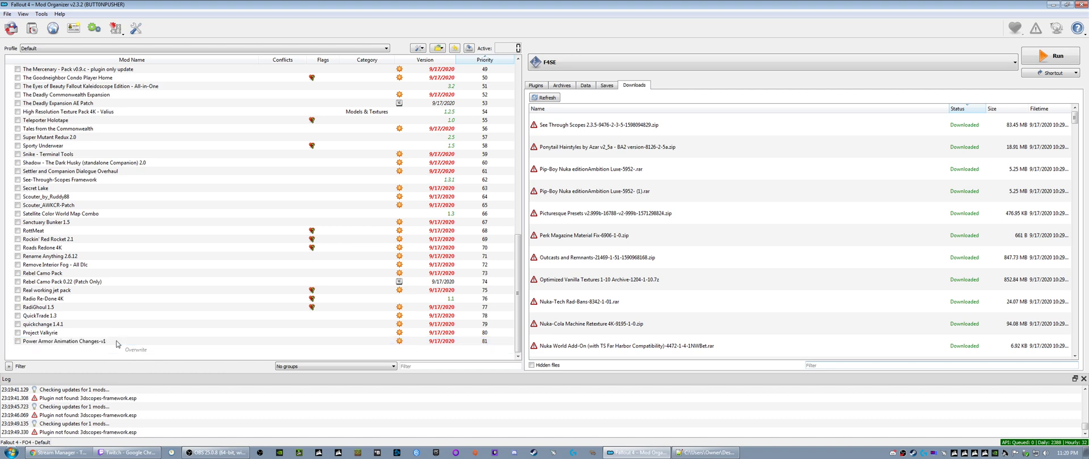
- Install the BA2 version of the Ponytail Hairstyles v2_5a download under its suggested name
right_click(560, 148)
click(579, 155)
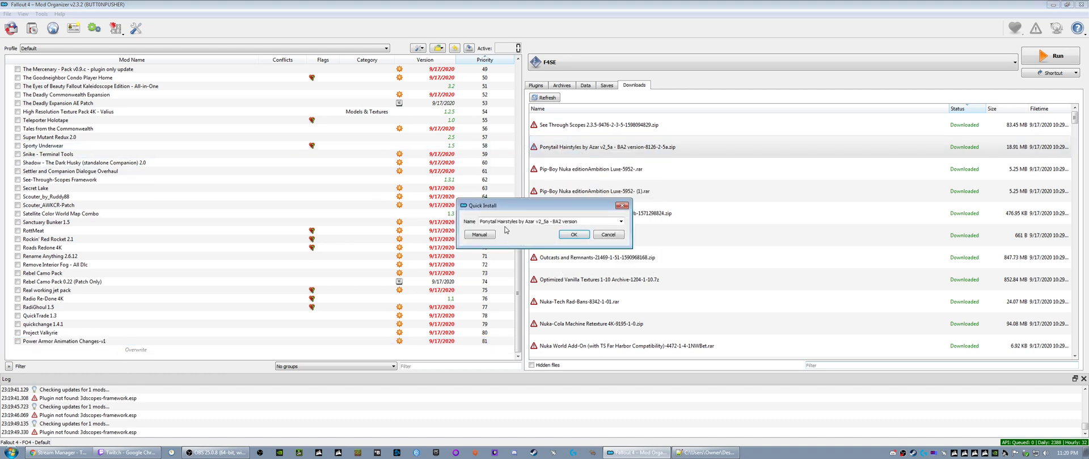
click(574, 234)
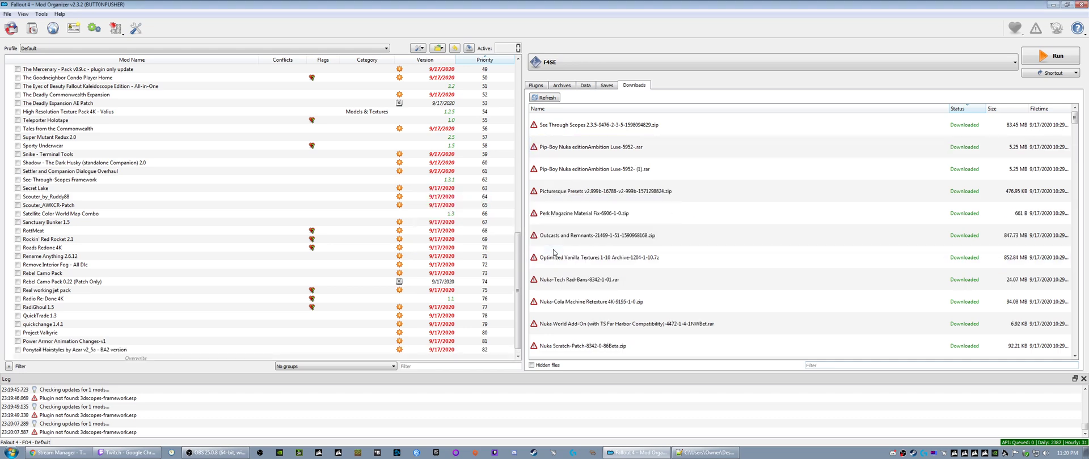
- Permanently delete the duplicate Pip-Boy Nuka editionAmbition Luxe download marked (1)
right_click(574, 173)
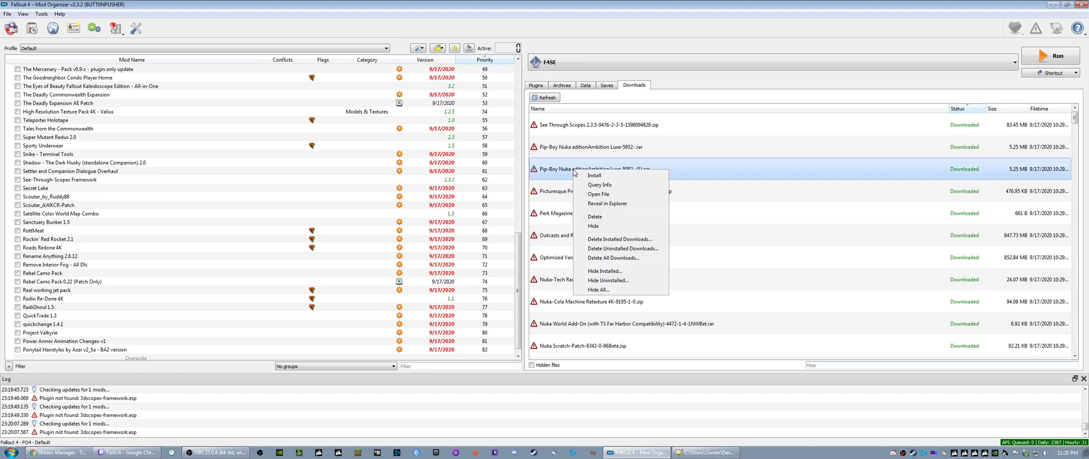
click(599, 220)
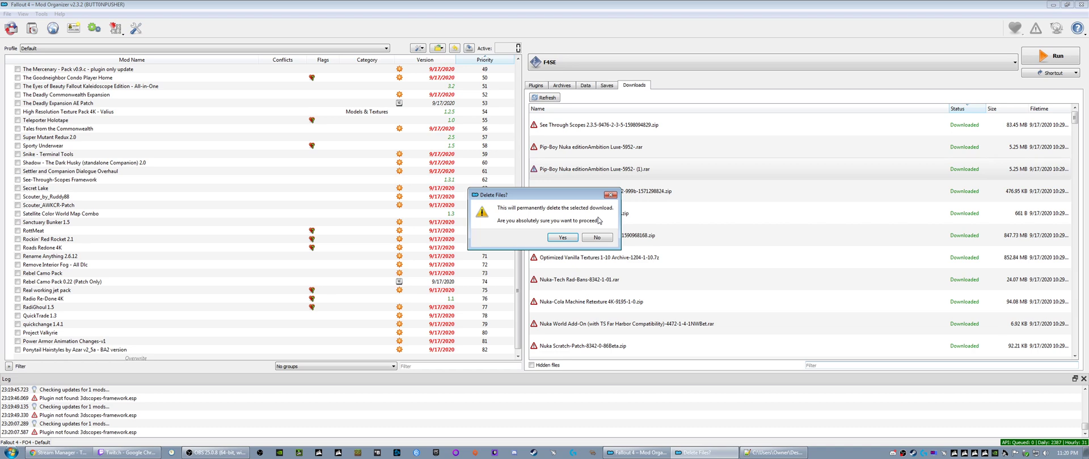
click(561, 237)
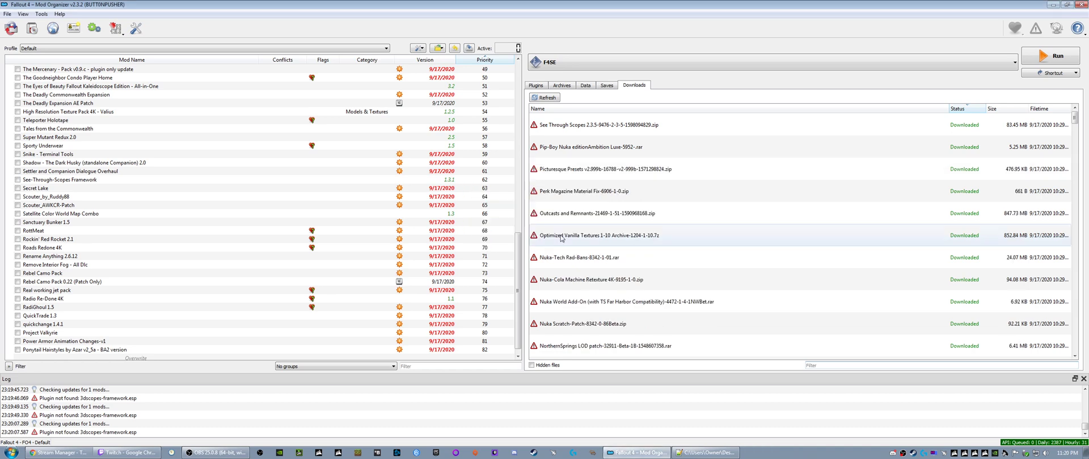
- Install the remaining Pip-Boy Nuka edition download as Pip-Boy Nuka editionAmbition Luxe and select it in the mod list
right_click(570, 152)
click(584, 159)
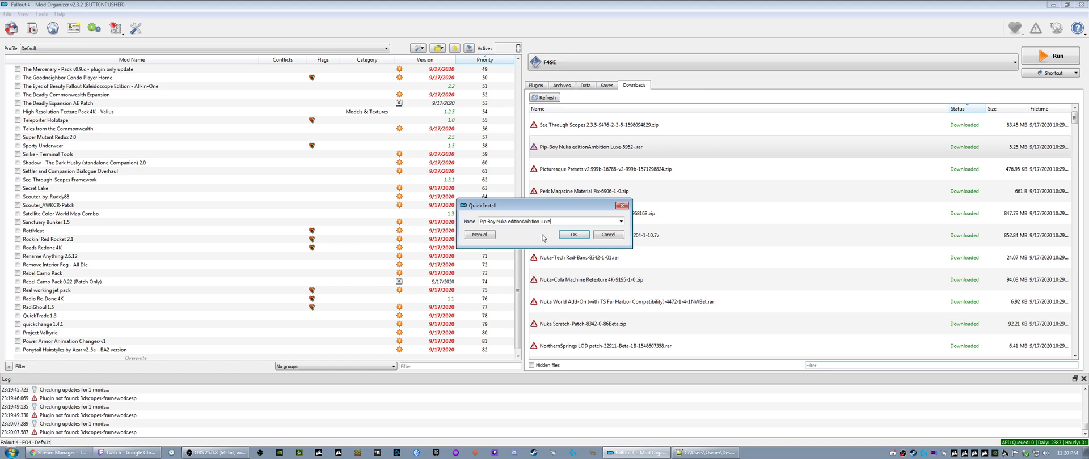
click(574, 234)
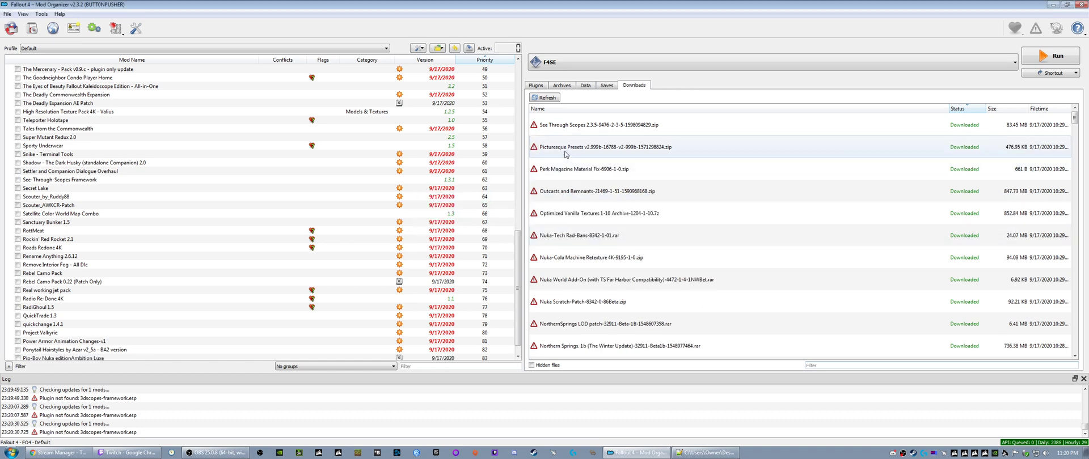
scroll(83, 340, down, 1)
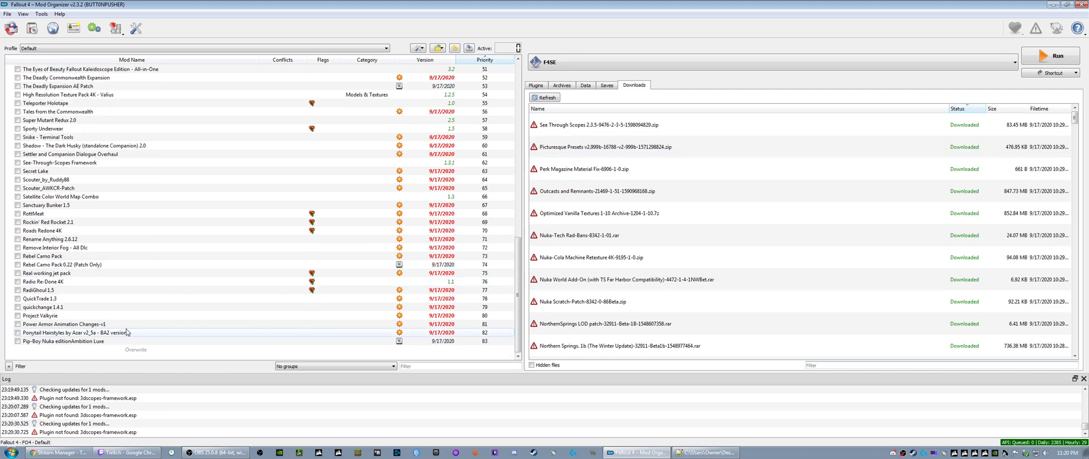
click(83, 342)
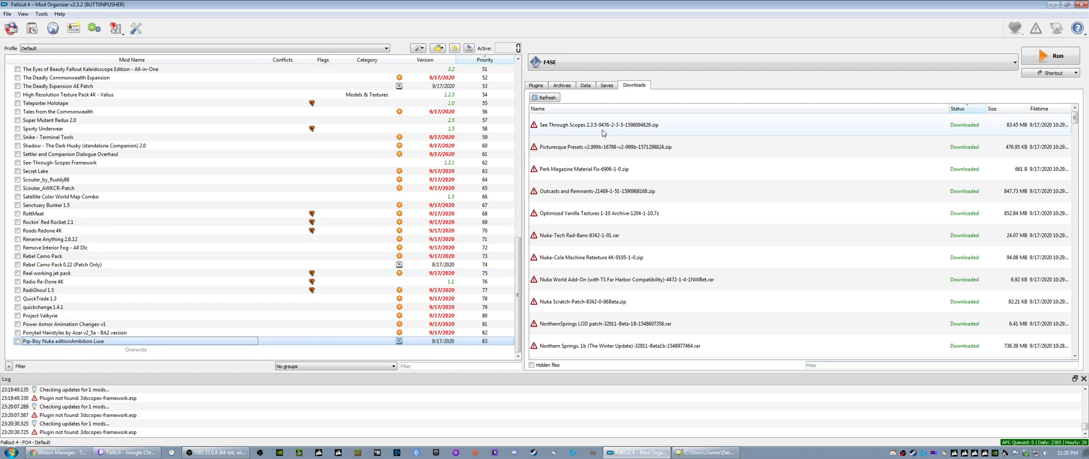
- Install the downloads Picturesque Presets and Perk Magazine Material Fix under their suggested names
right_click(567, 150)
click(584, 155)
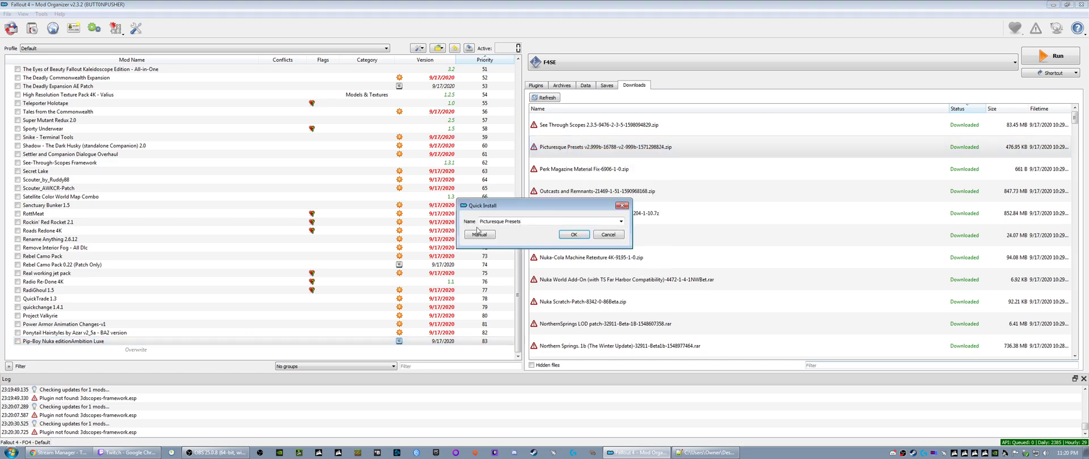
click(573, 234)
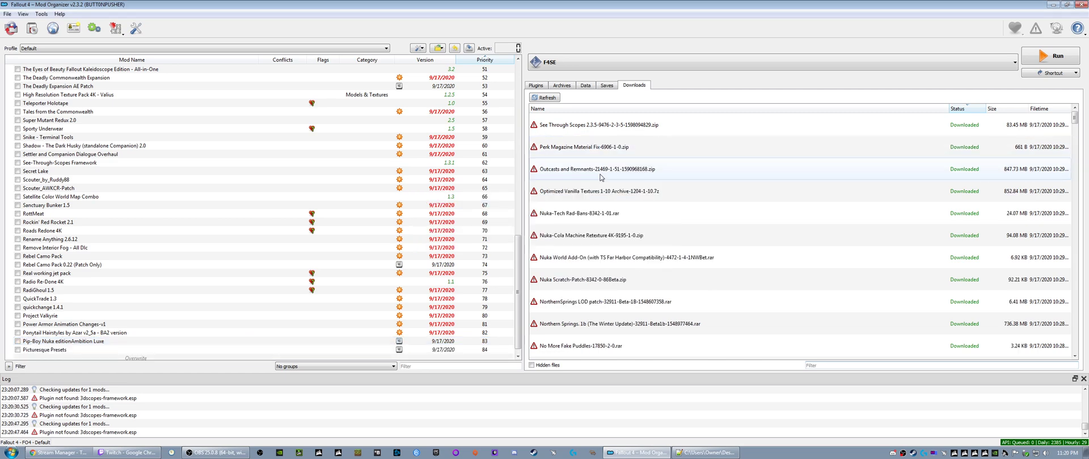
right_click(558, 148)
click(563, 153)
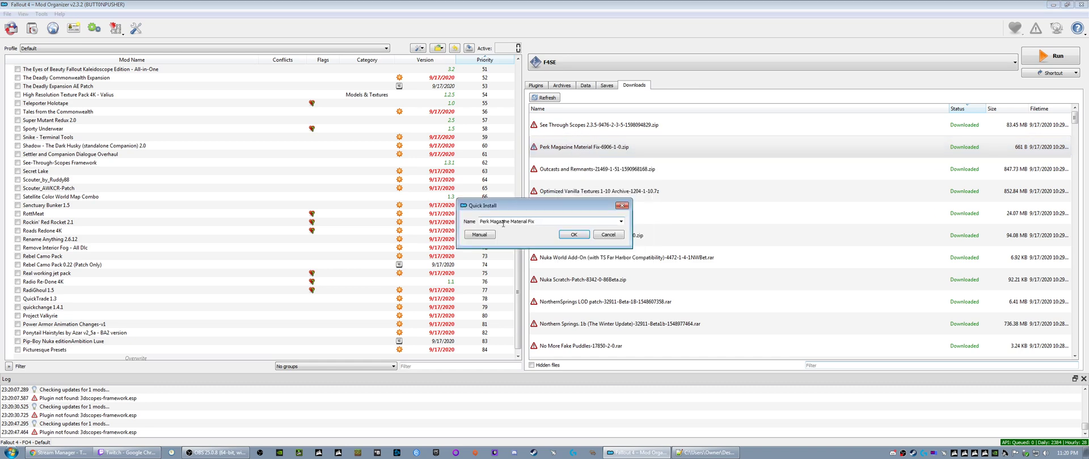
click(568, 235)
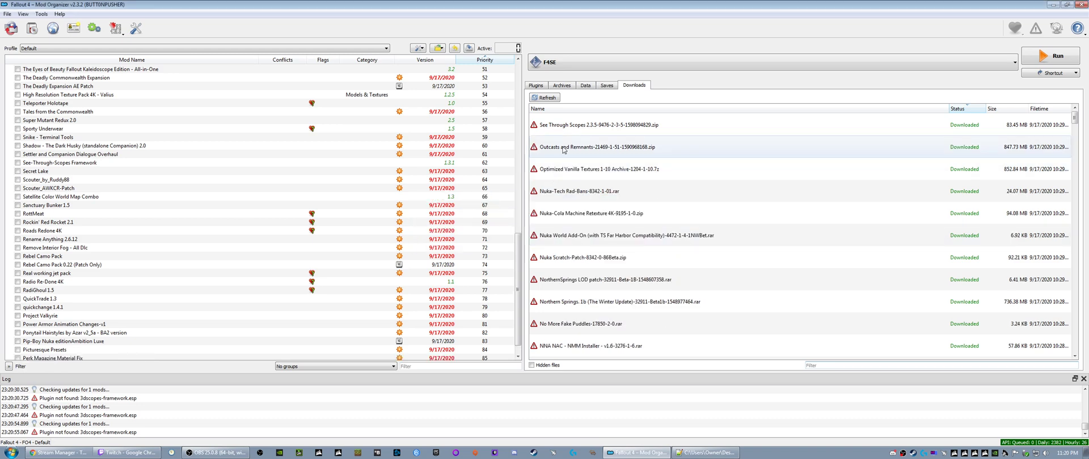
- Install Outcasts and Remnants and Optimized Vanilla Textures 1-10 Archive, accepting the suggested names
right_click(563, 149)
click(583, 152)
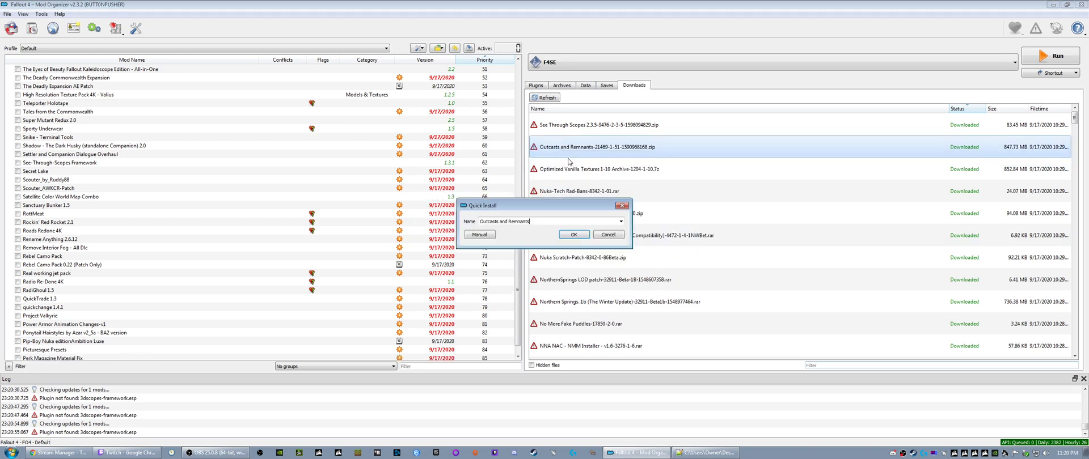
click(571, 236)
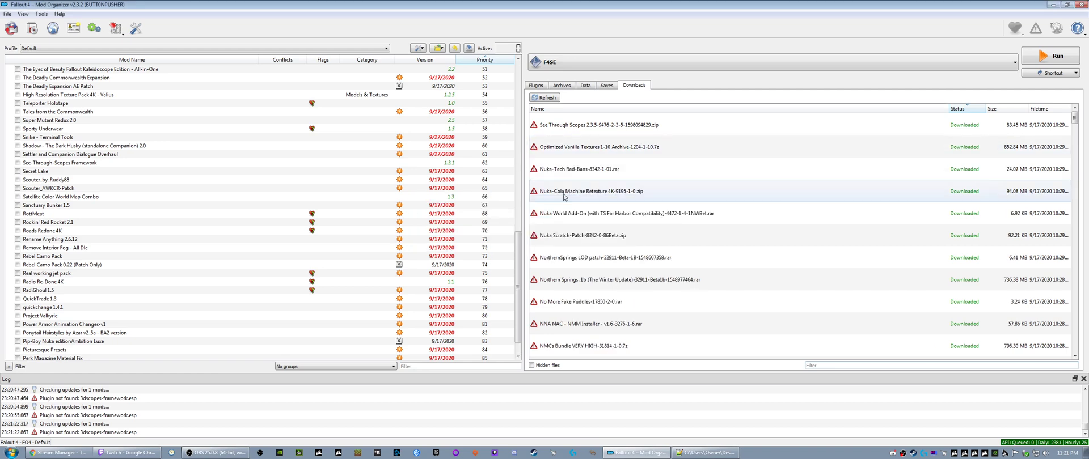
right_click(589, 151)
click(602, 155)
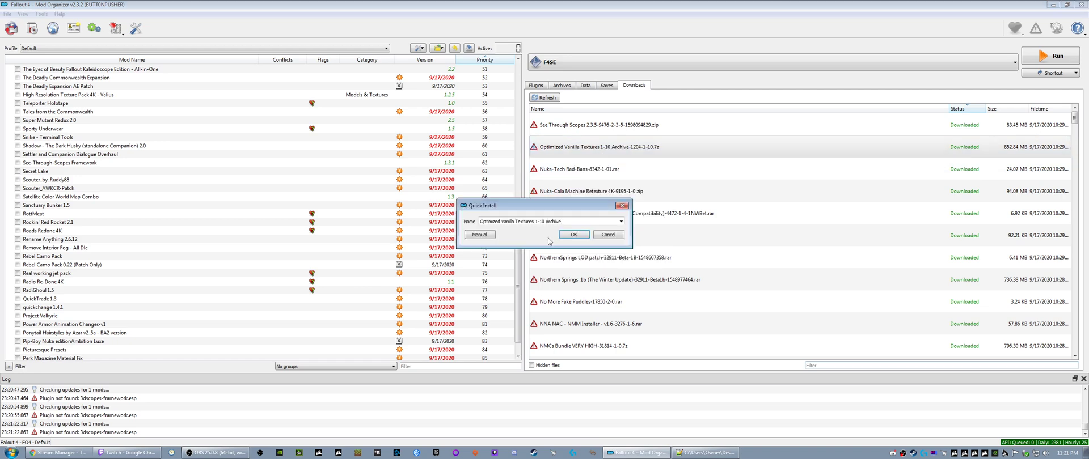
click(574, 234)
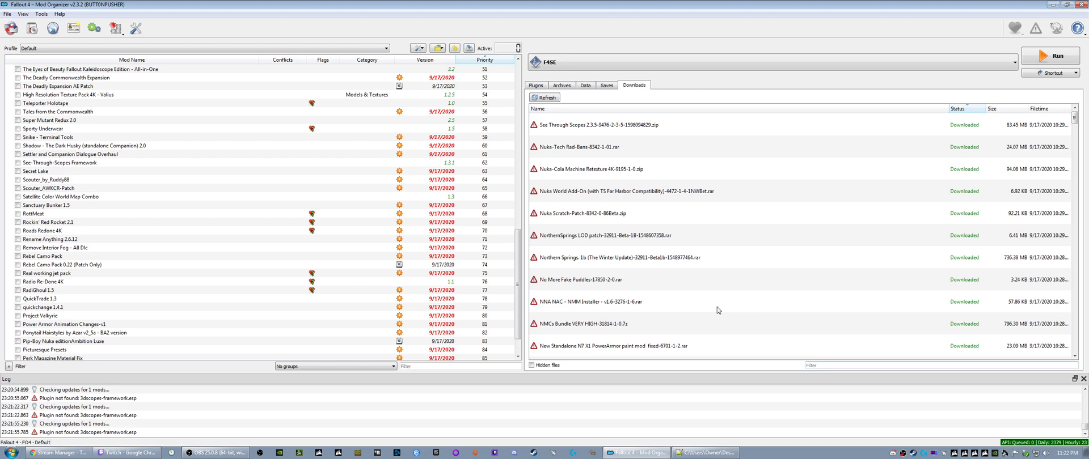
scroll(165, 278, down, 2)
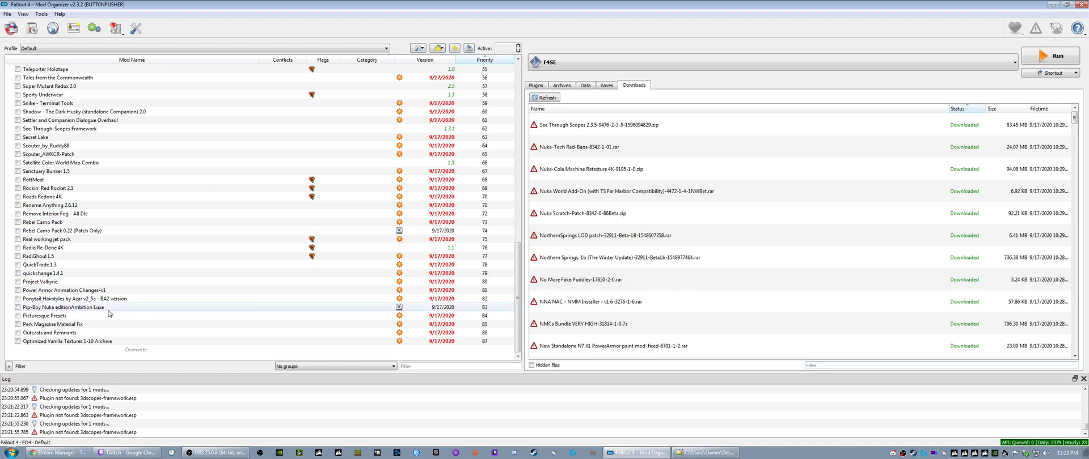
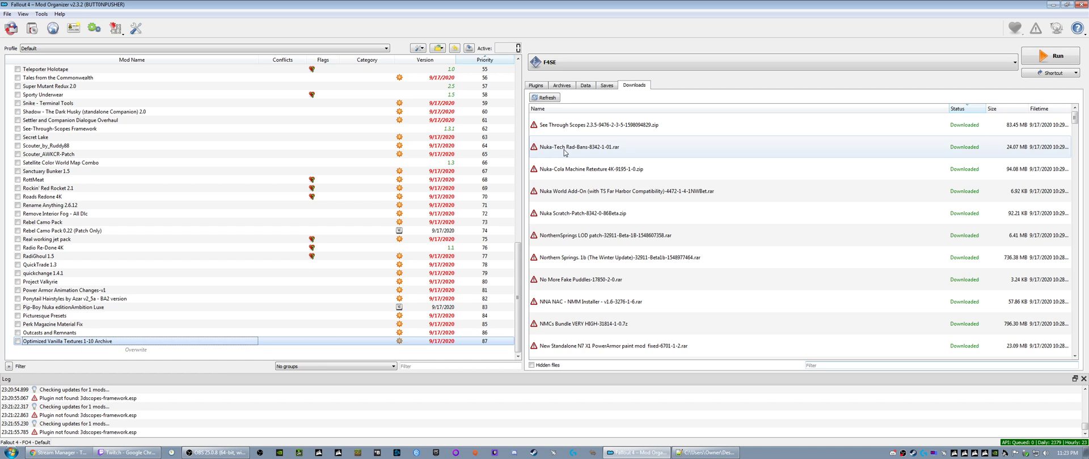
- Install the downloads Nuka-Tech Rad-Bans and Nuka-Cola Machine Retexture 4K, accepting their suggested names
click(576, 128)
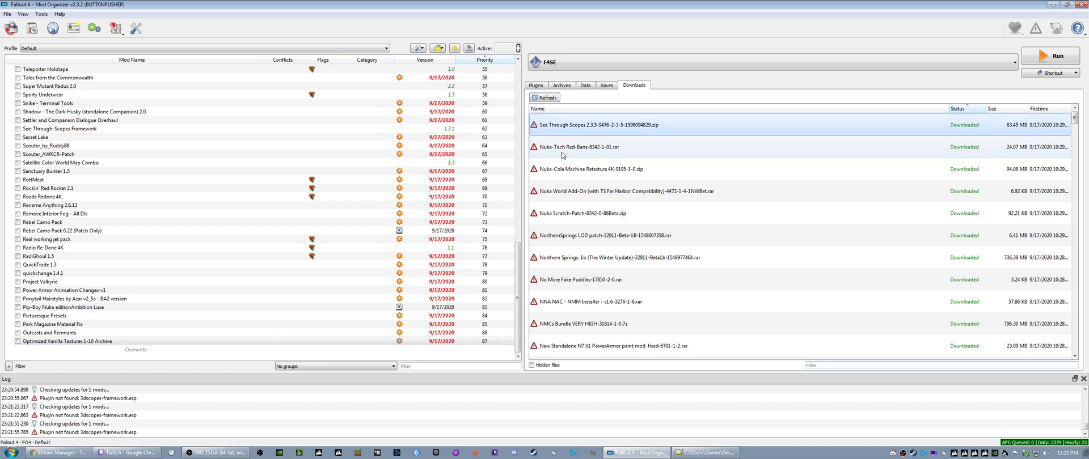
click(564, 152)
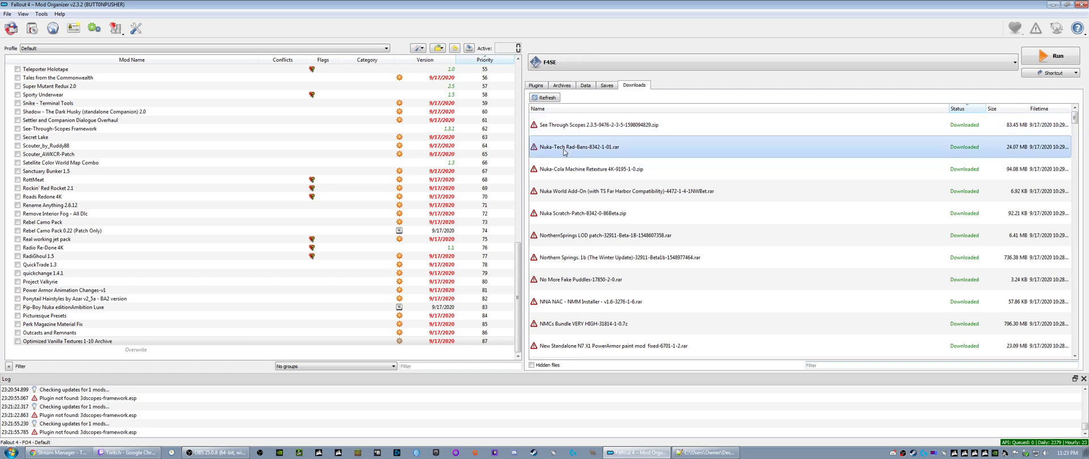
right_click(564, 152)
click(584, 157)
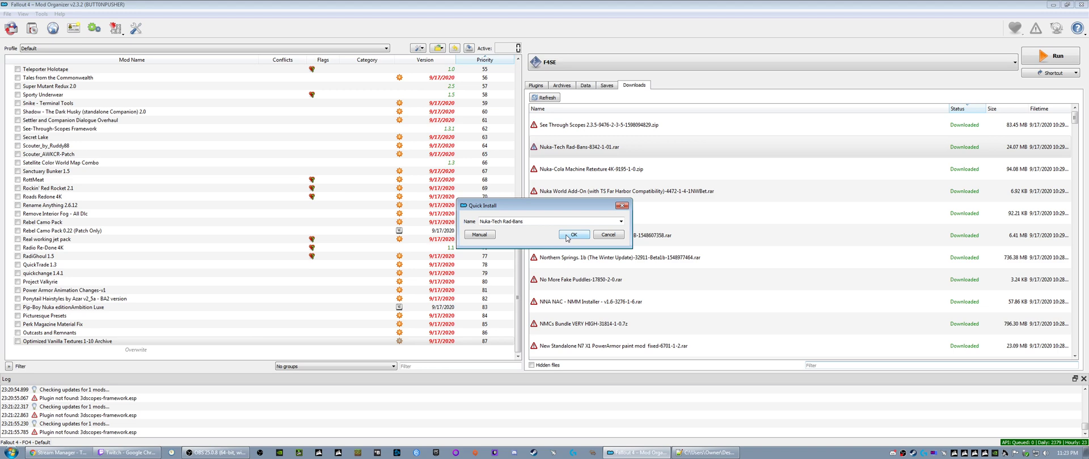
click(571, 235)
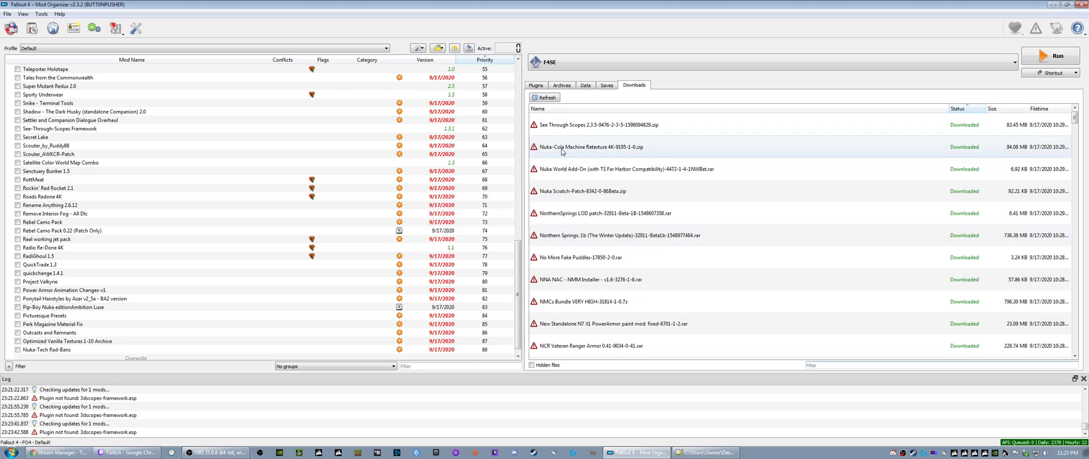
right_click(562, 152)
click(584, 159)
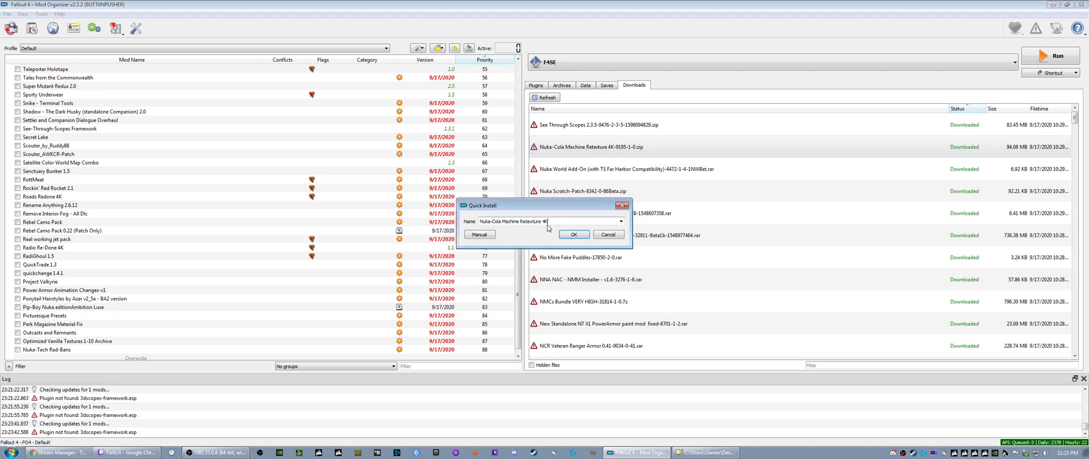
click(564, 236)
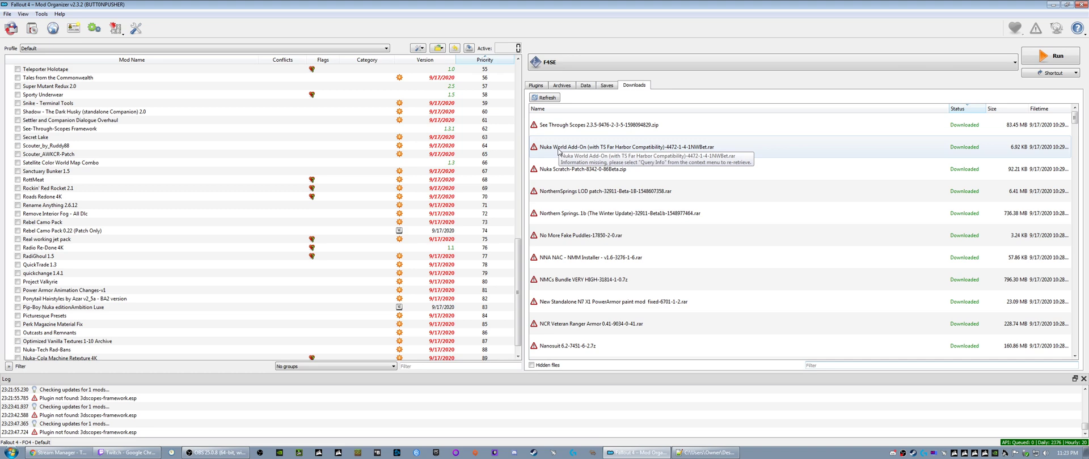
- Query the info of the Nuka World Add-On download and install it as True Storms Wasteland Edition v1.4 - DLC Patch
right_click(559, 151)
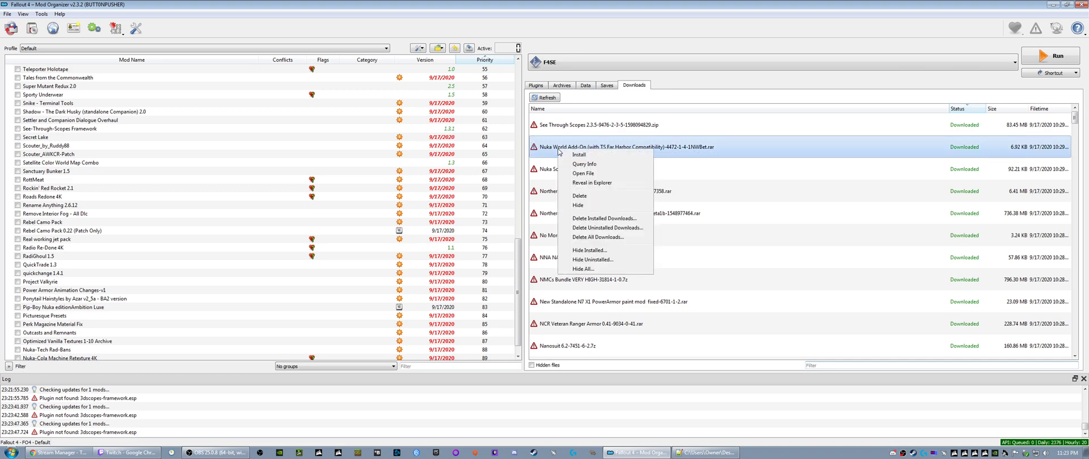
click(585, 163)
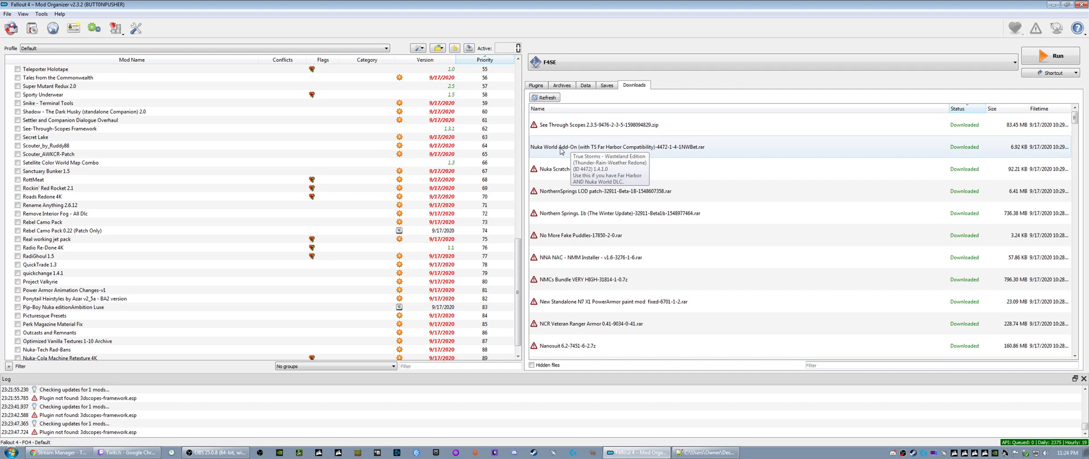
right_click(560, 150)
click(577, 157)
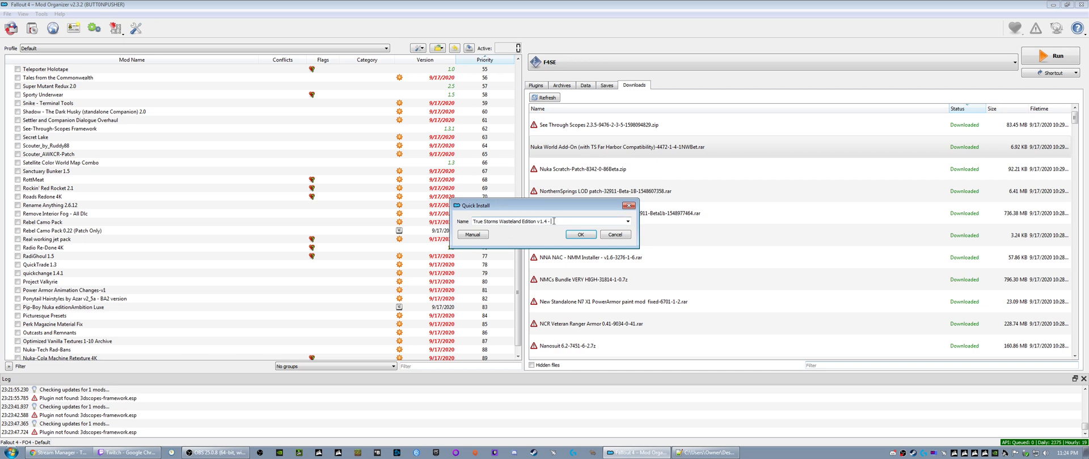
text(- DLC Patch)
key(Return)
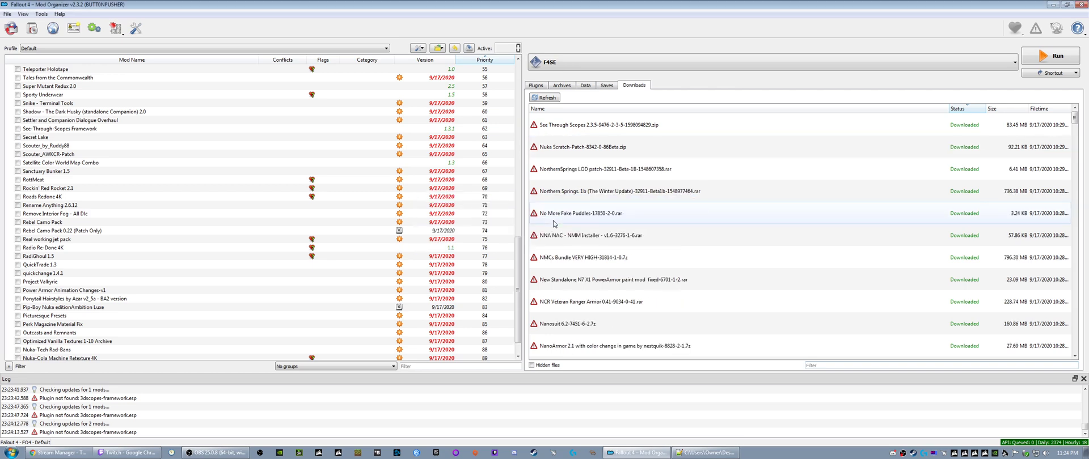
right_click(554, 147)
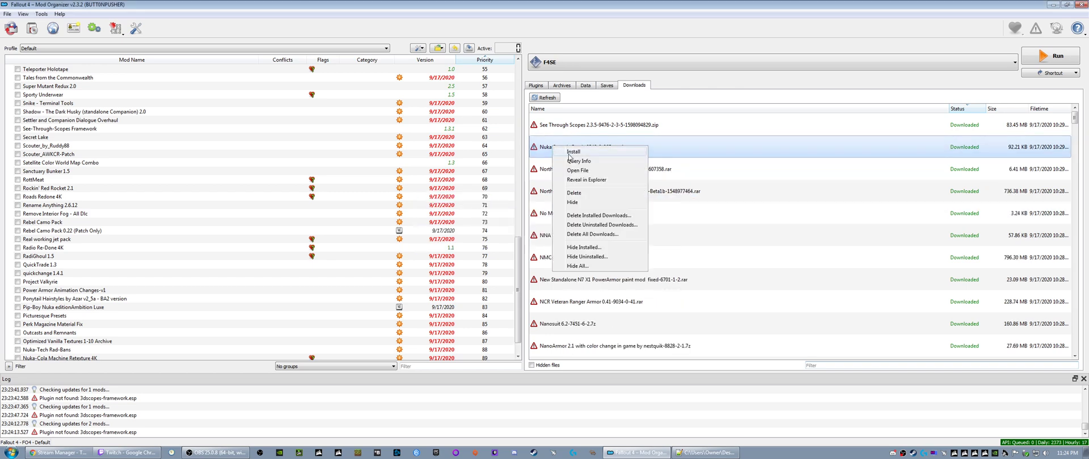
click(569, 153)
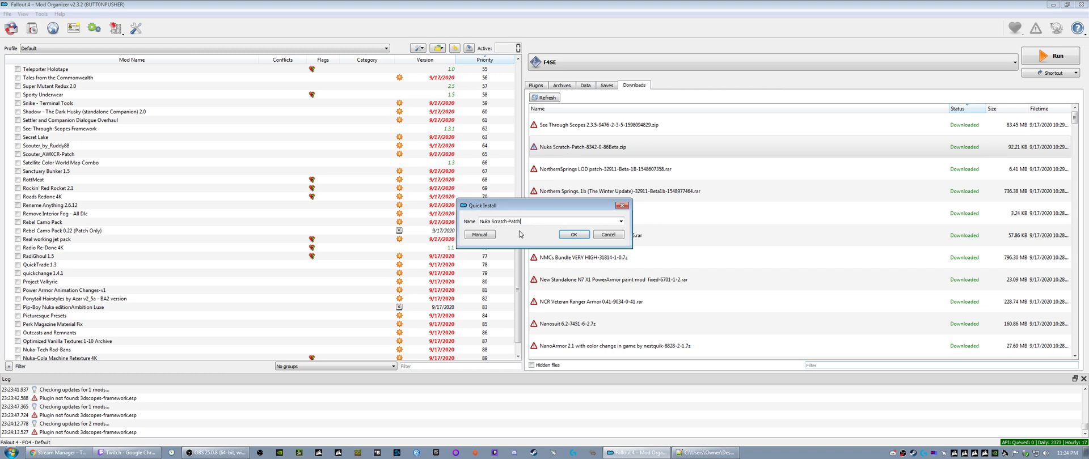
click(621, 205)
- Query the info of the Nuka Scratch-Patch download, read its description, and install it as Nuka Scratch Patch
right_click(561, 151)
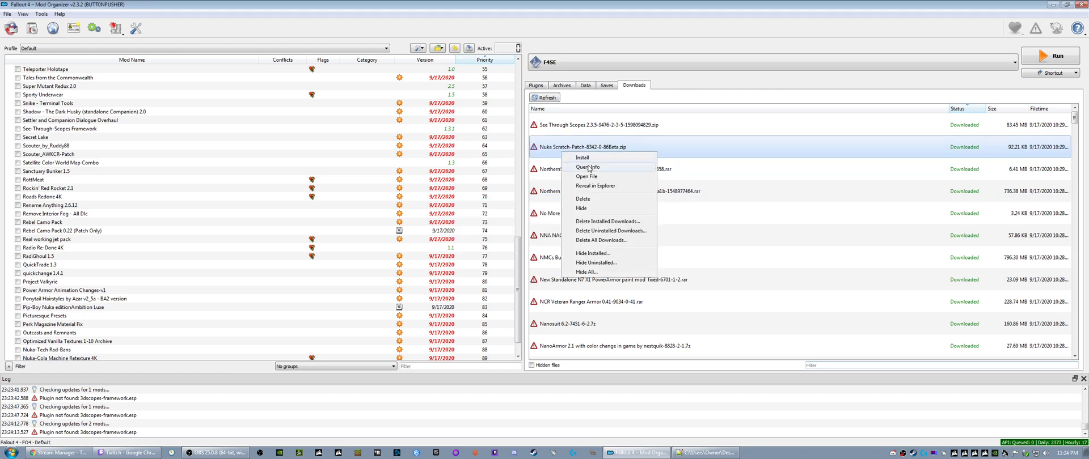
click(588, 167)
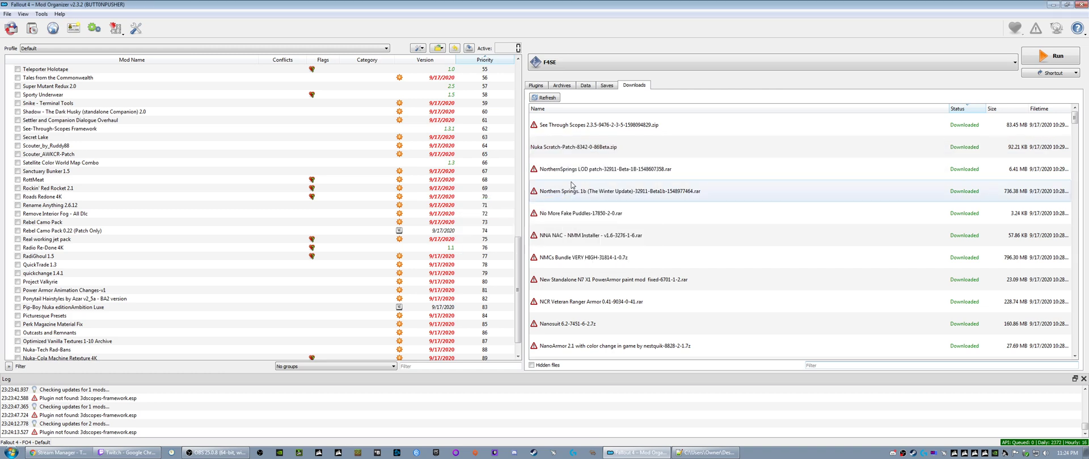
mouse_move(565, 151)
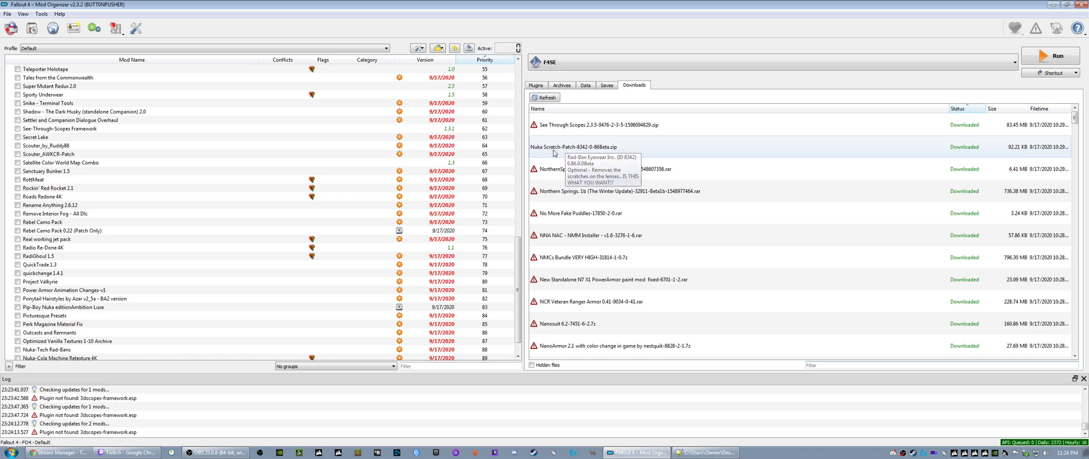
right_click(554, 146)
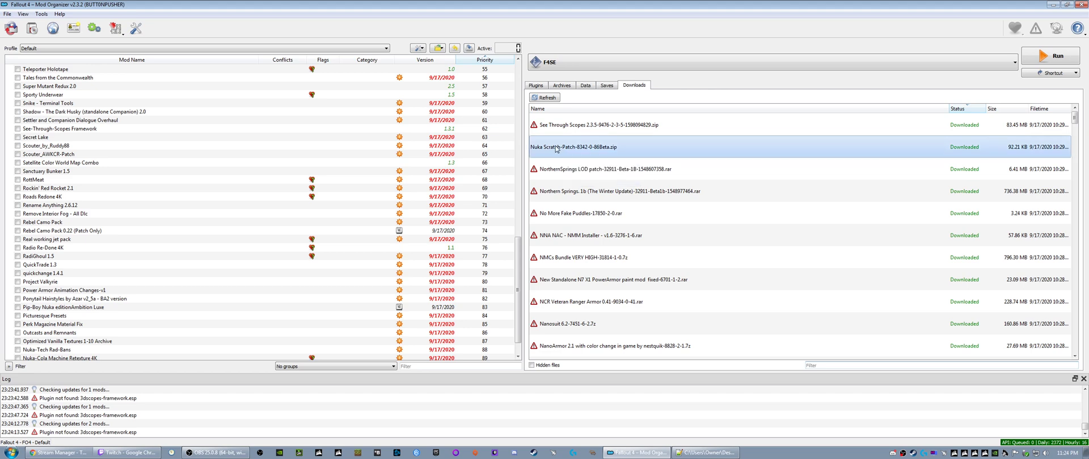
click(570, 150)
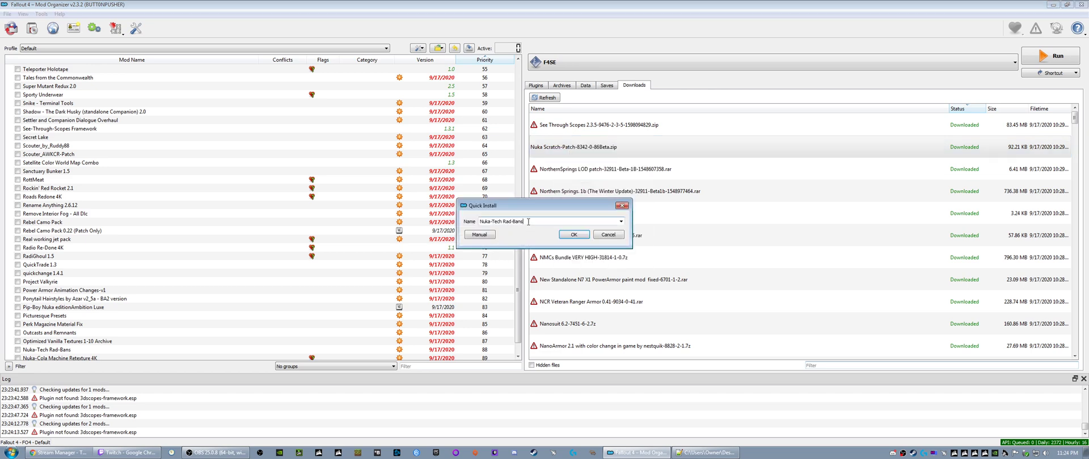
text(Nuka Scratch Patch)
key(Return)
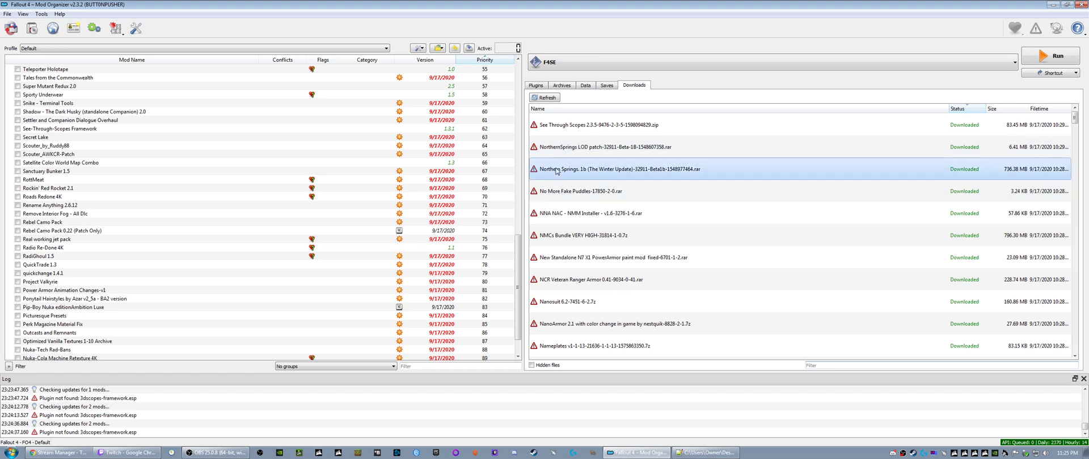
- Install Northern Springs. 1b (The Winter Update) and the NorthernSprings LOD patch under their suggested names
right_click(566, 169)
click(570, 175)
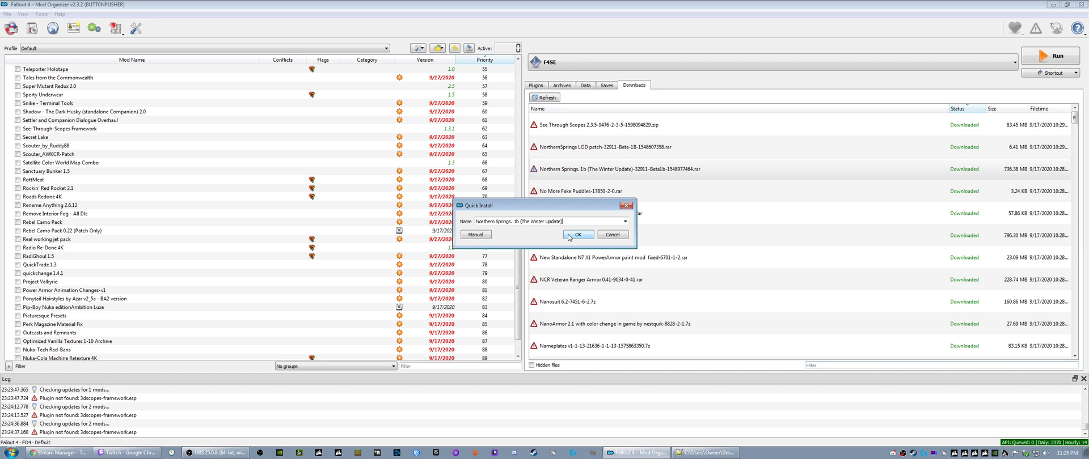
click(576, 234)
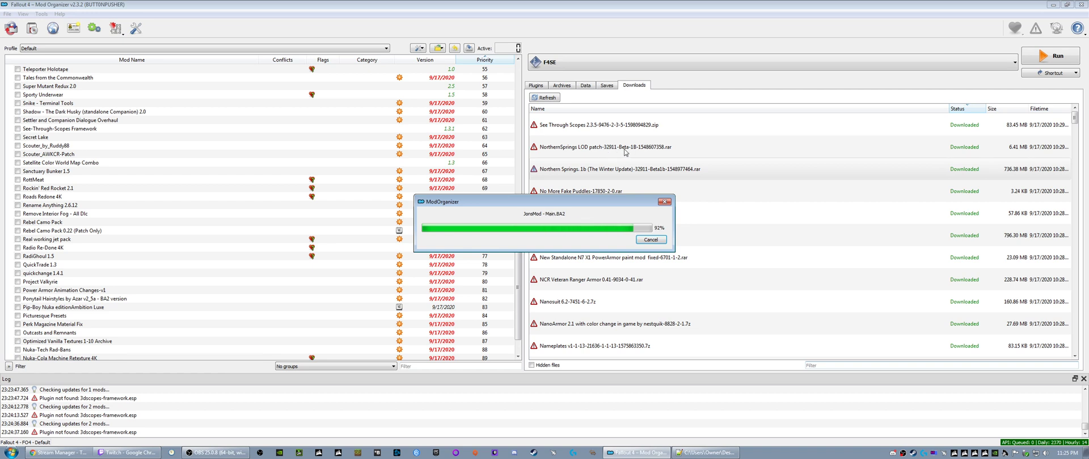
right_click(568, 151)
click(580, 157)
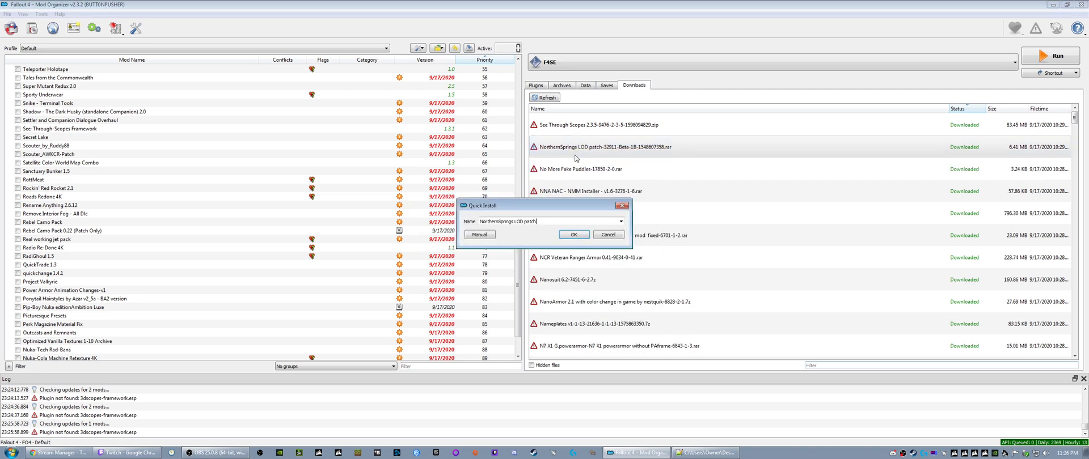
click(540, 220)
click(573, 234)
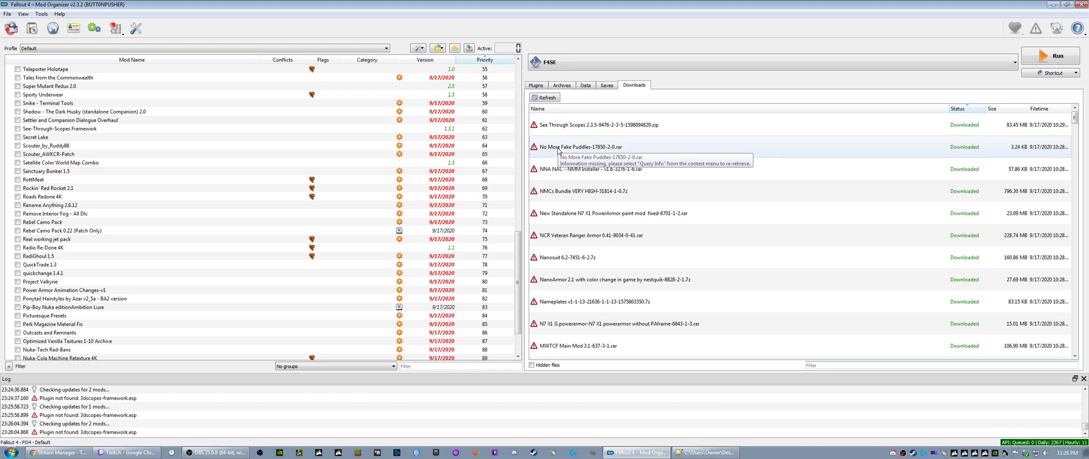
- Install the No More Fake Puddles download with the suggested name
right_click(558, 150)
click(573, 154)
click(573, 235)
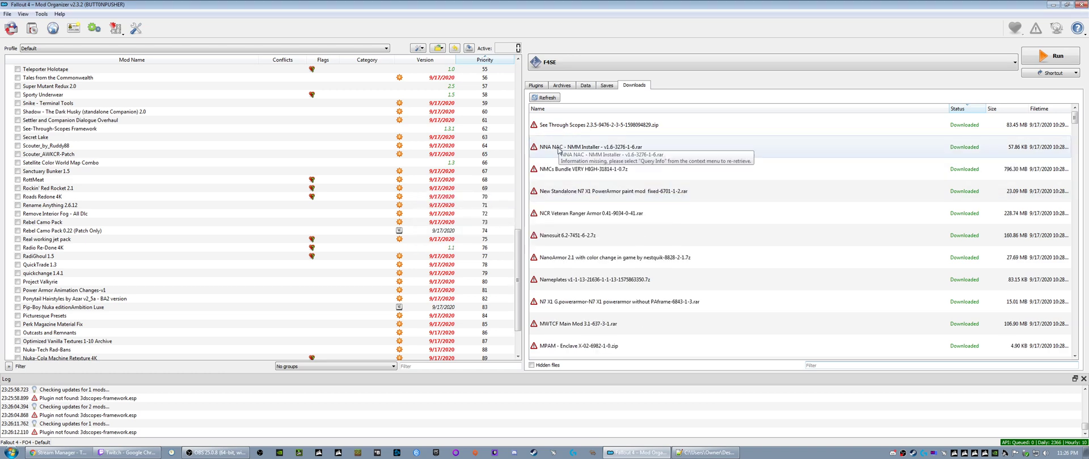
- Query the info of the NNA NAC download and install it with the No Negative Affinity and No Affinity Cooldown options
right_click(559, 151)
click(572, 166)
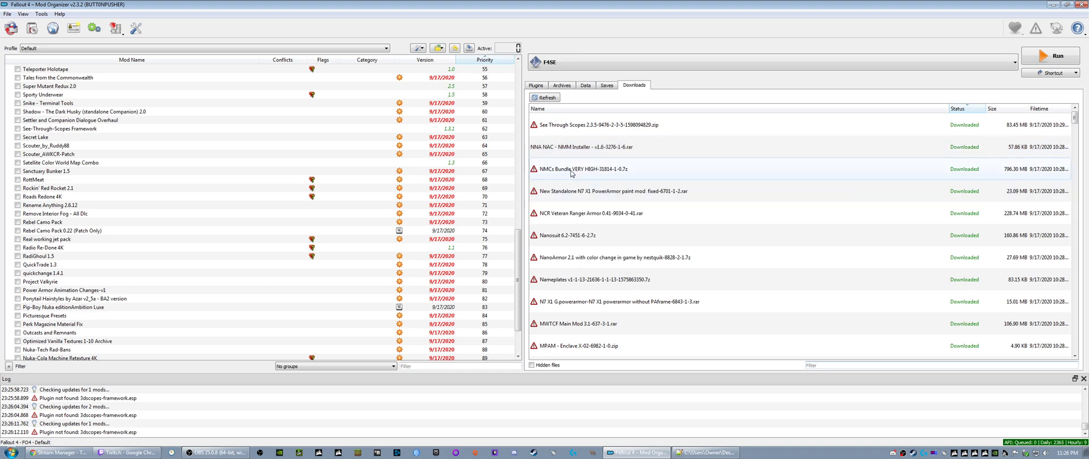
mouse_move(563, 149)
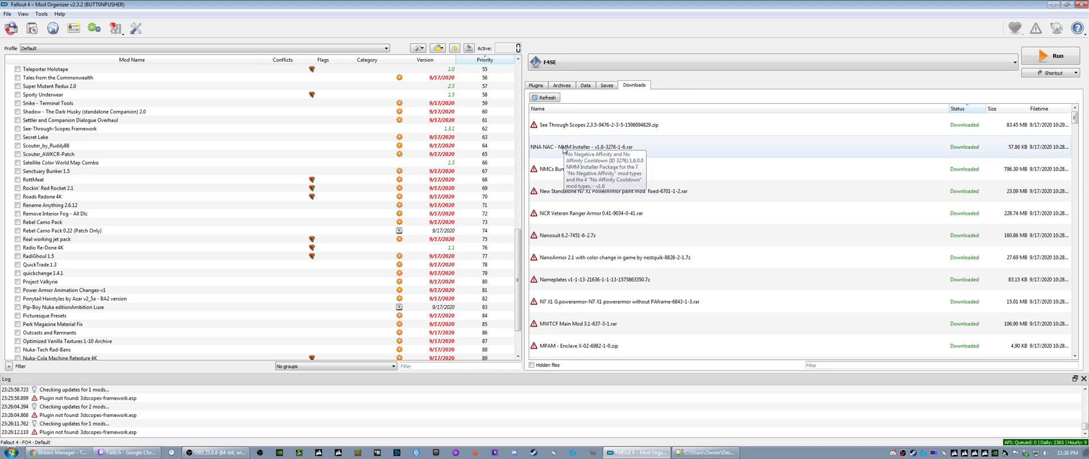
right_click(559, 151)
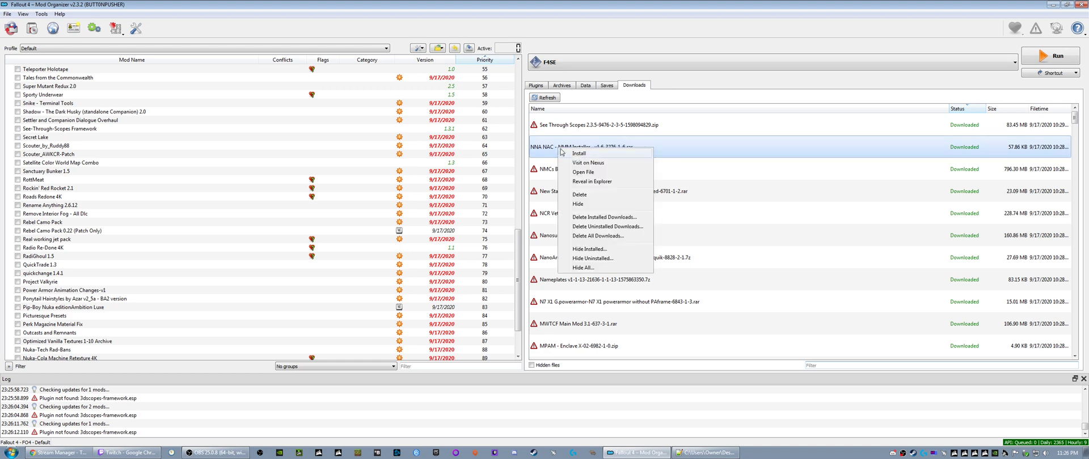
click(567, 155)
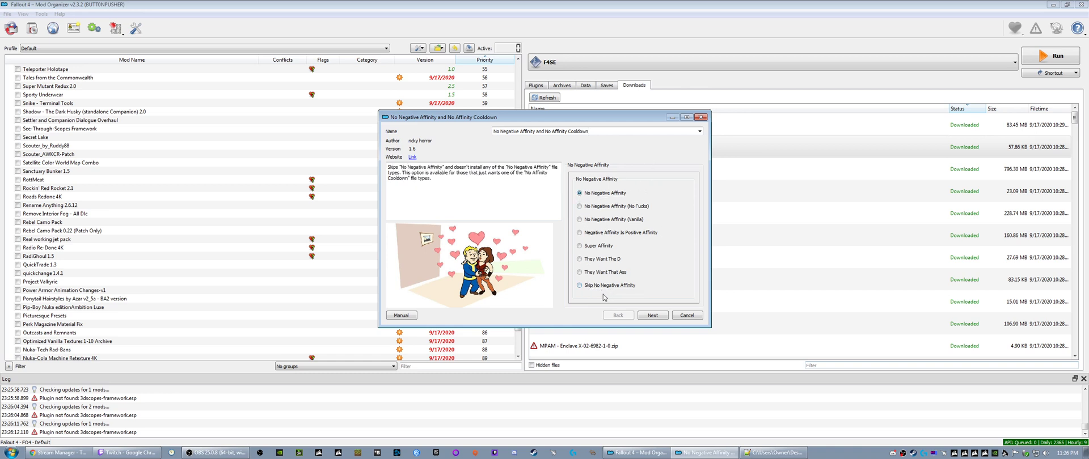
click(653, 316)
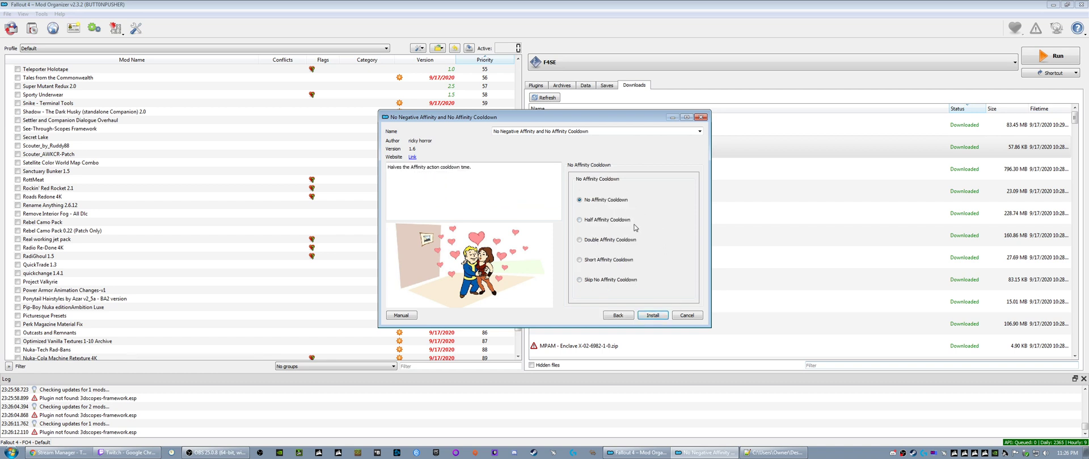
click(652, 316)
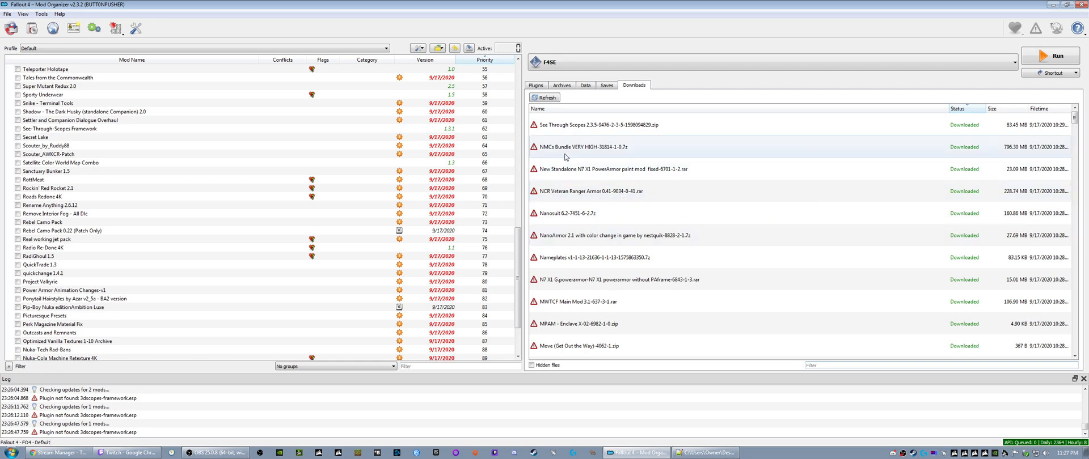
- Install NMCs Bundle VERY HIGH and New Standalone N7 X1 PowerArmor paint mod fixed, keeping the suggested names
right_click(561, 149)
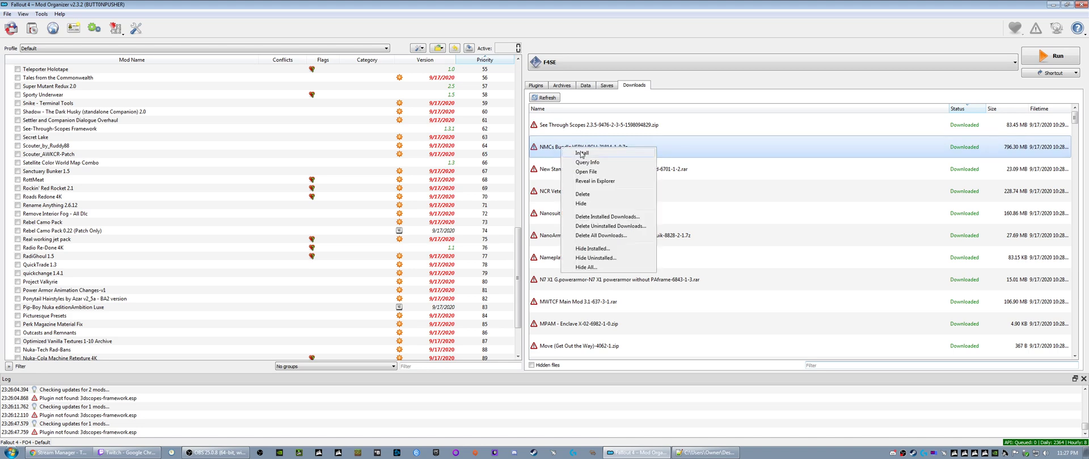
click(581, 152)
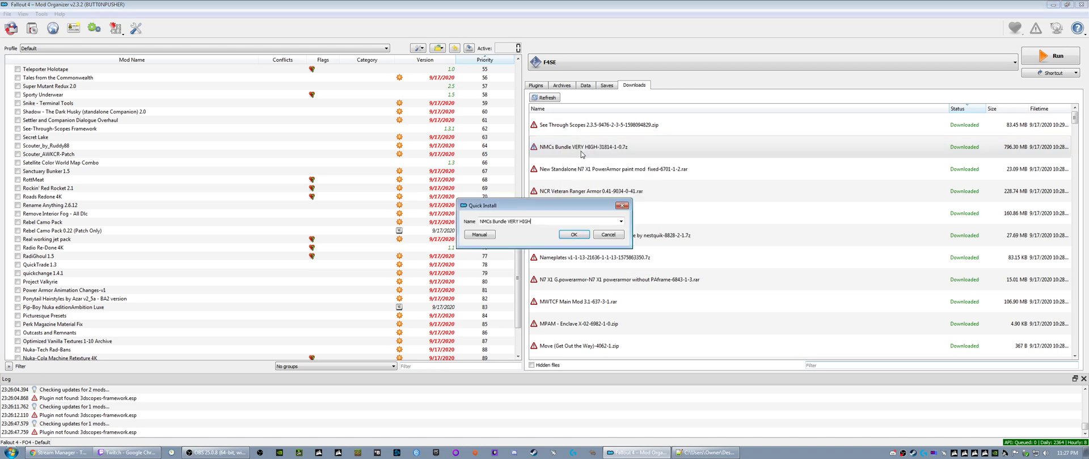
click(571, 235)
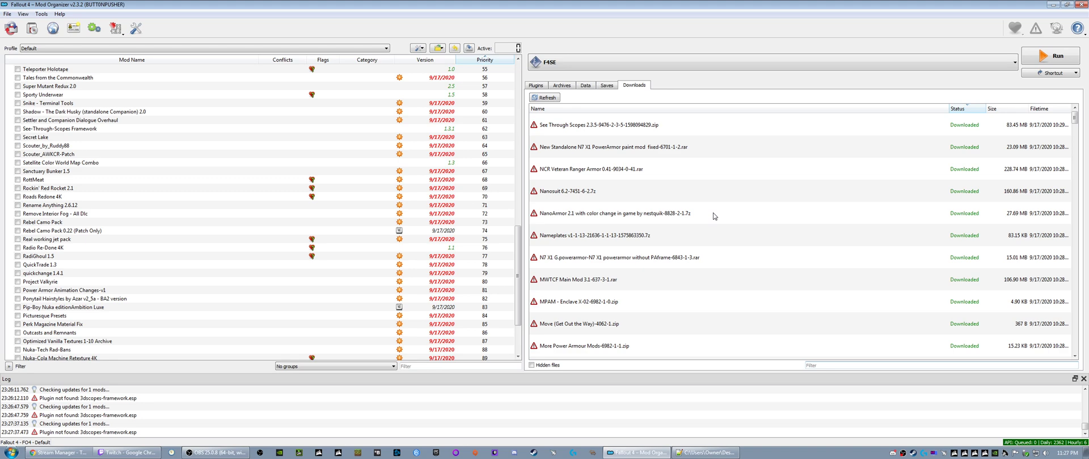
right_click(569, 149)
click(584, 154)
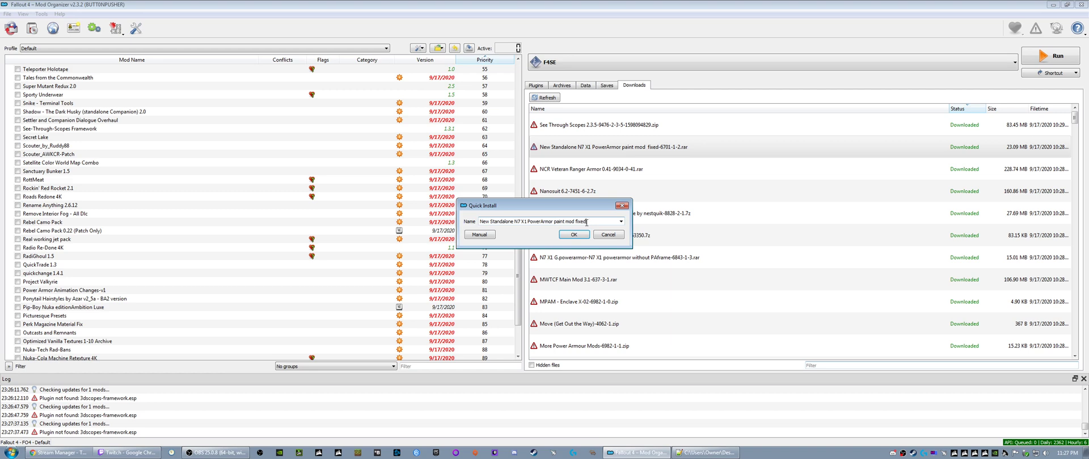
click(573, 235)
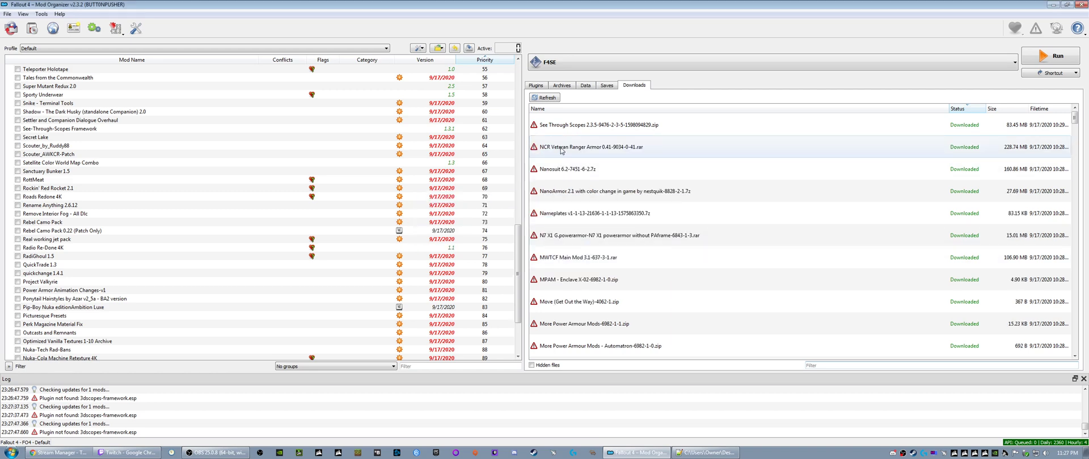
- Install the NCR Veteran Ranger Armor 0.41 download under its suggested name
right_click(560, 150)
click(572, 154)
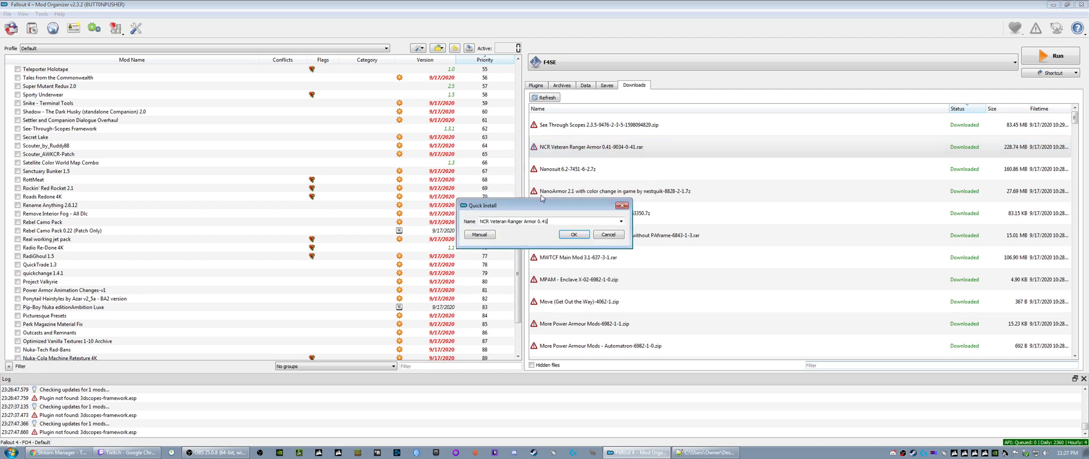
click(569, 236)
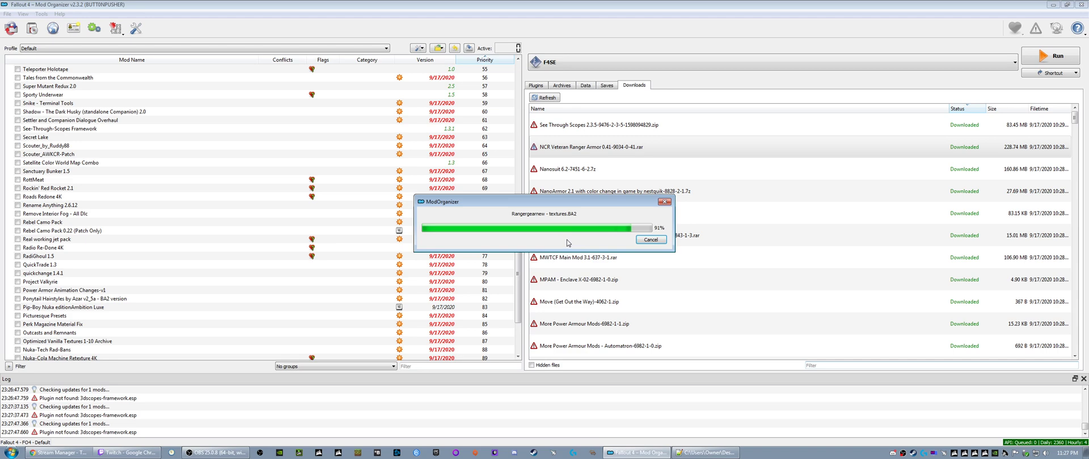
- Install the Nanosuit 6.2 download as NanoSuit with the White glow color
right_click(563, 148)
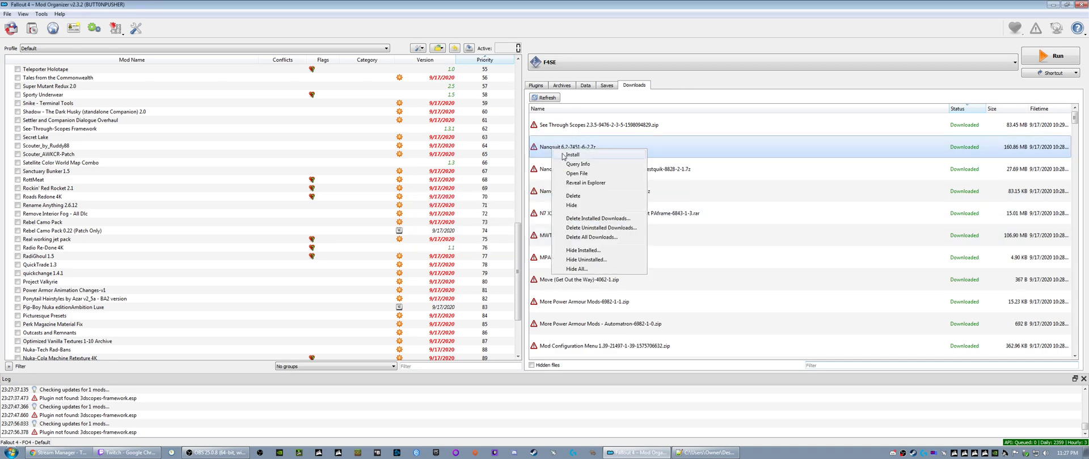
click(567, 157)
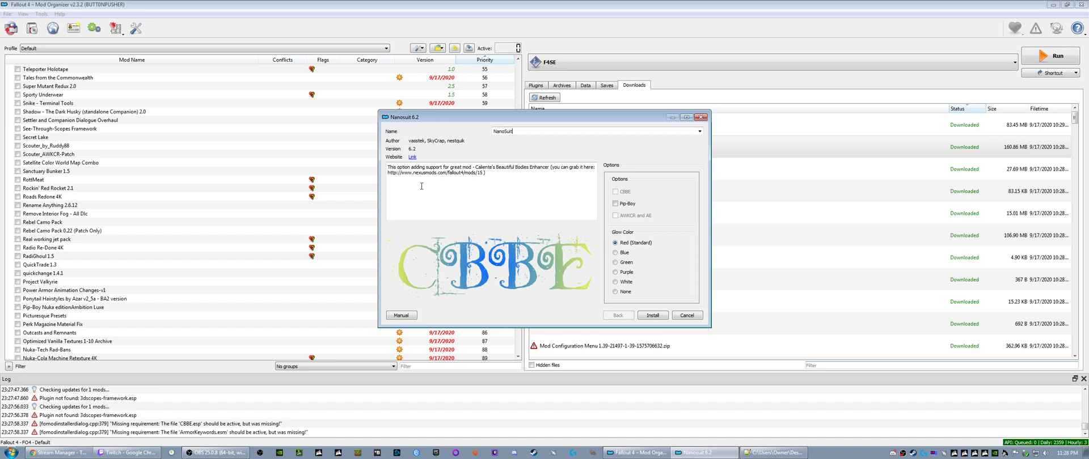
click(616, 282)
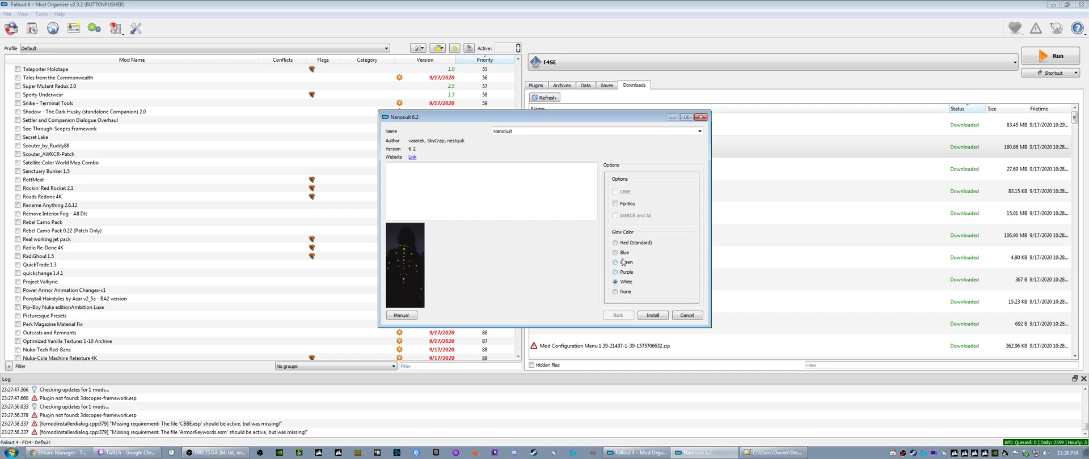
click(615, 203)
click(615, 205)
click(652, 316)
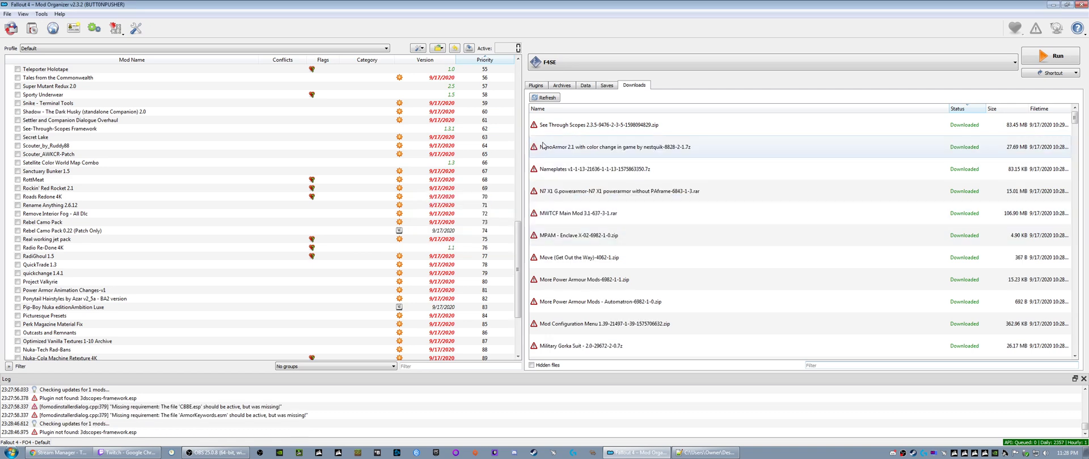
- Install the NanoArmor 2.1 download as NanoArmor with the CBBE and AWKCR and AE options
right_click(563, 152)
click(580, 154)
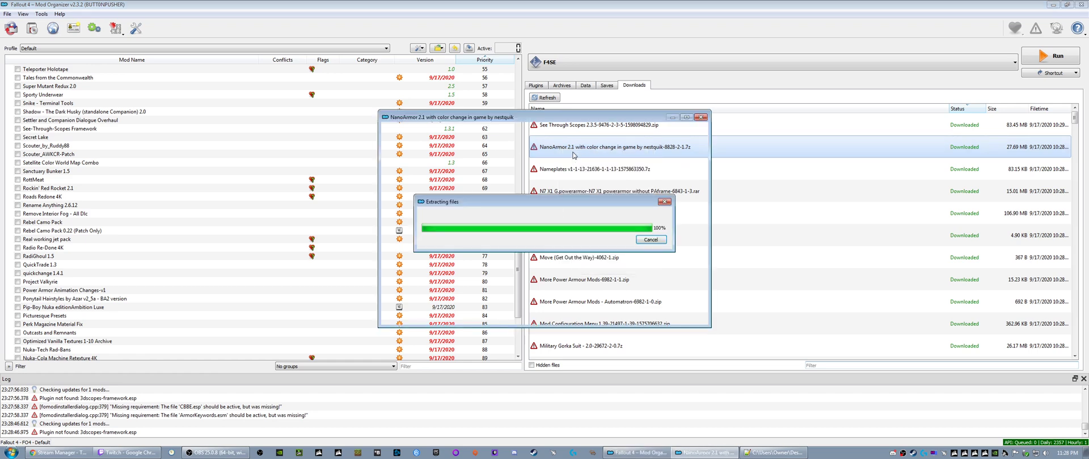
click(614, 220)
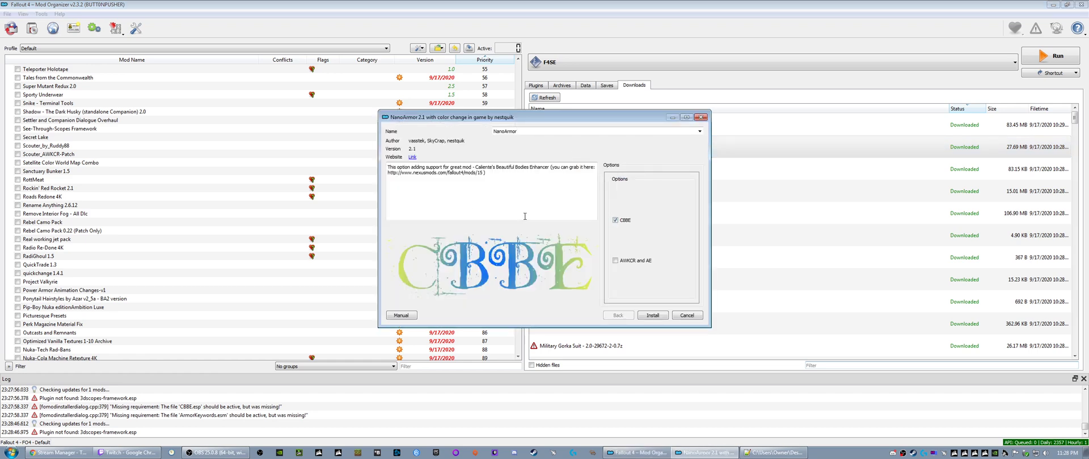
click(615, 260)
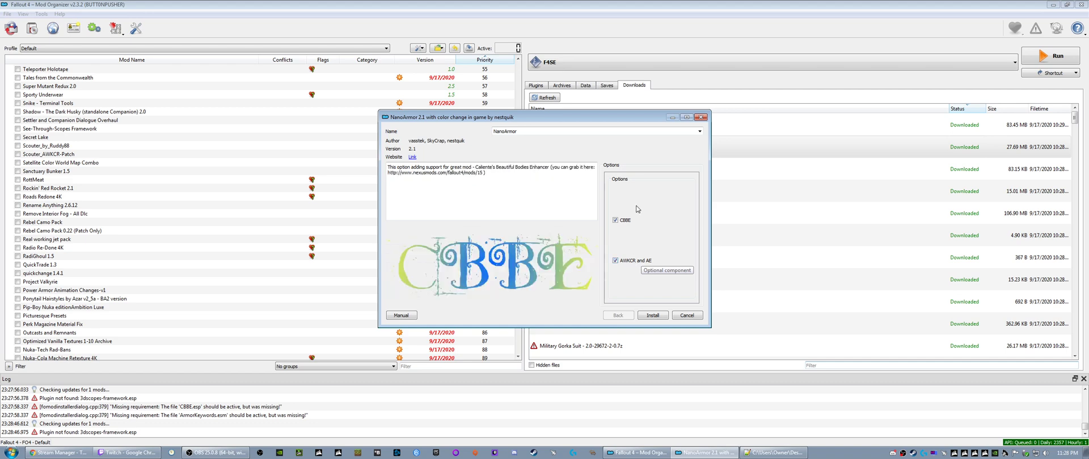
click(653, 315)
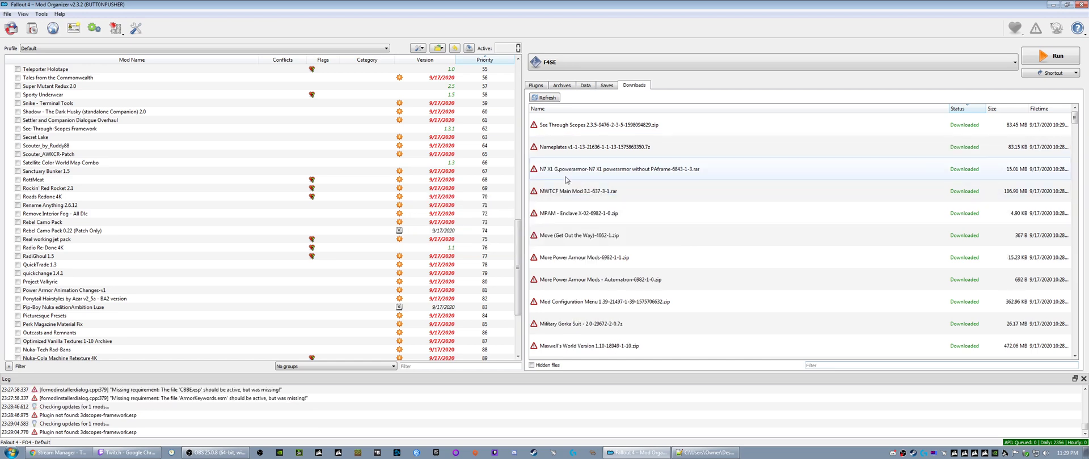
right_click(563, 149)
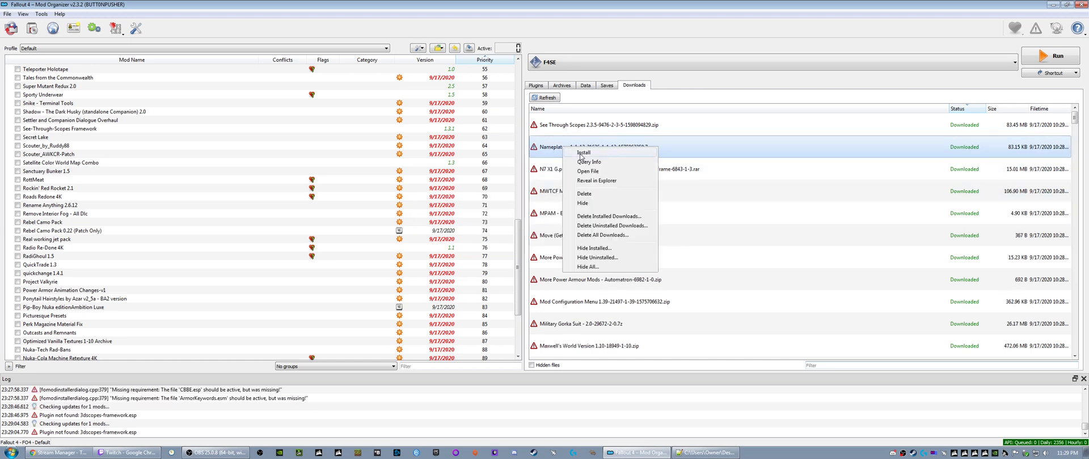
click(581, 153)
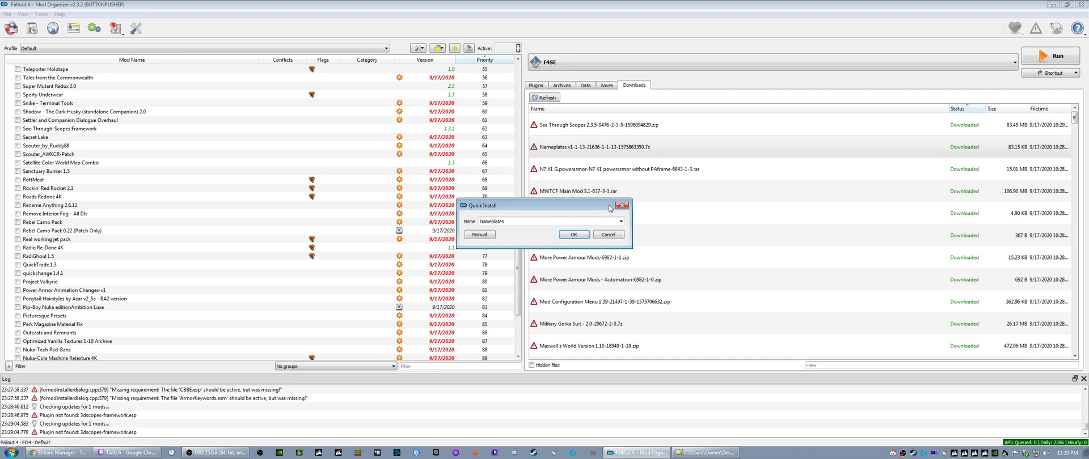
click(622, 207)
- Query the info of the Nameplates v1-1-13 download and install it as Nameplates - Floating Healthbars
right_click(563, 148)
click(590, 166)
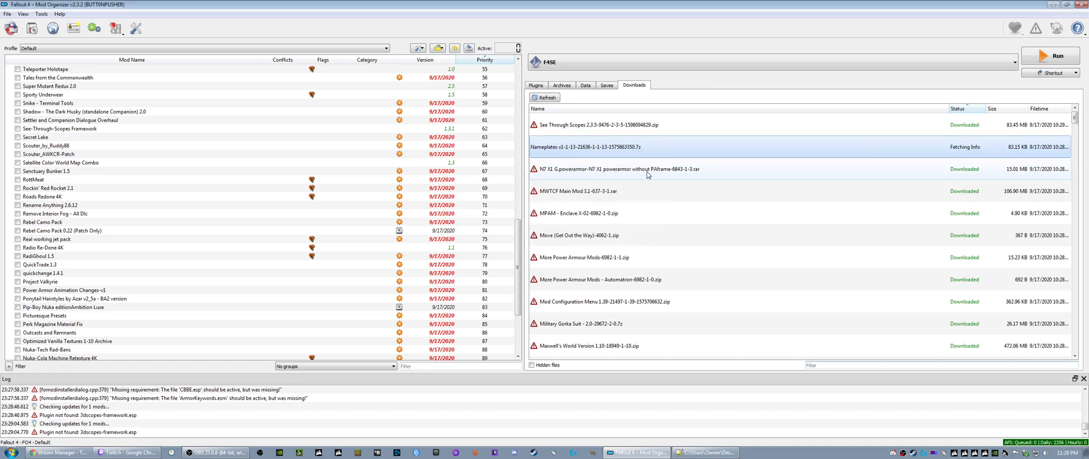
right_click(563, 150)
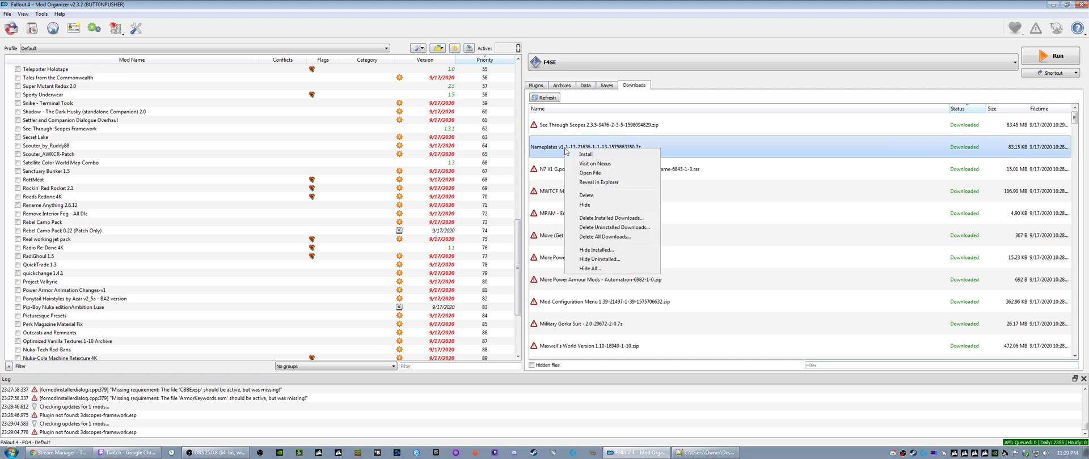
click(616, 22)
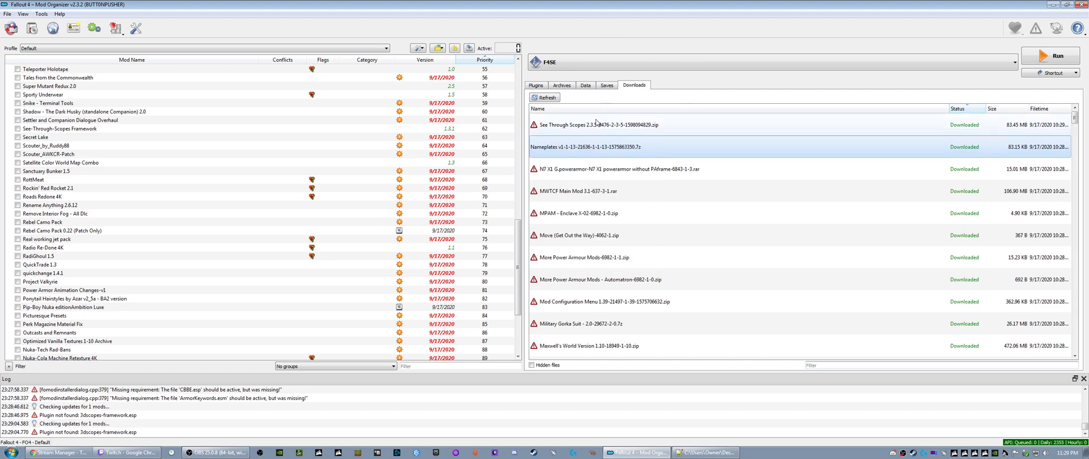
right_click(550, 151)
click(567, 154)
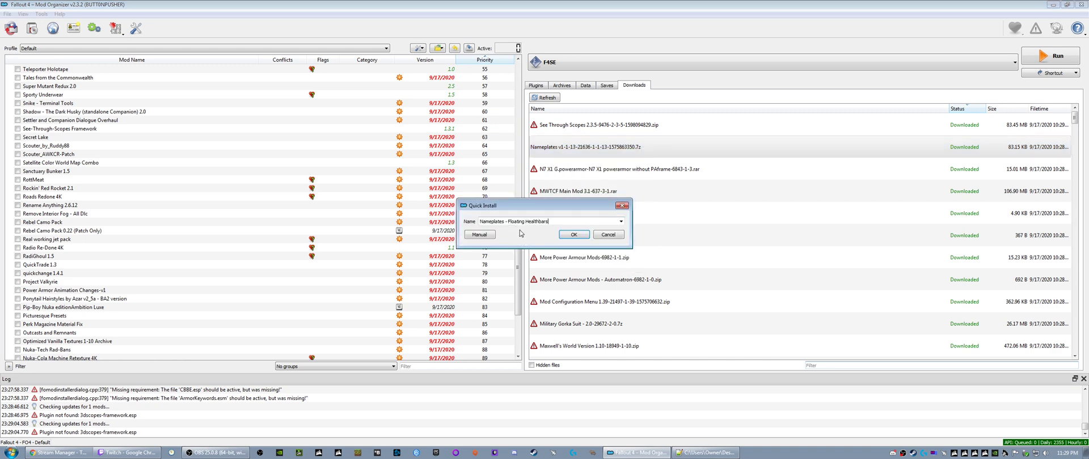
click(573, 235)
- Query the info of the N7 X1 G.powerarmor, MWTCF Main Mod 3.1 and MPAM - Enclave X-02 downloads
right_click(559, 149)
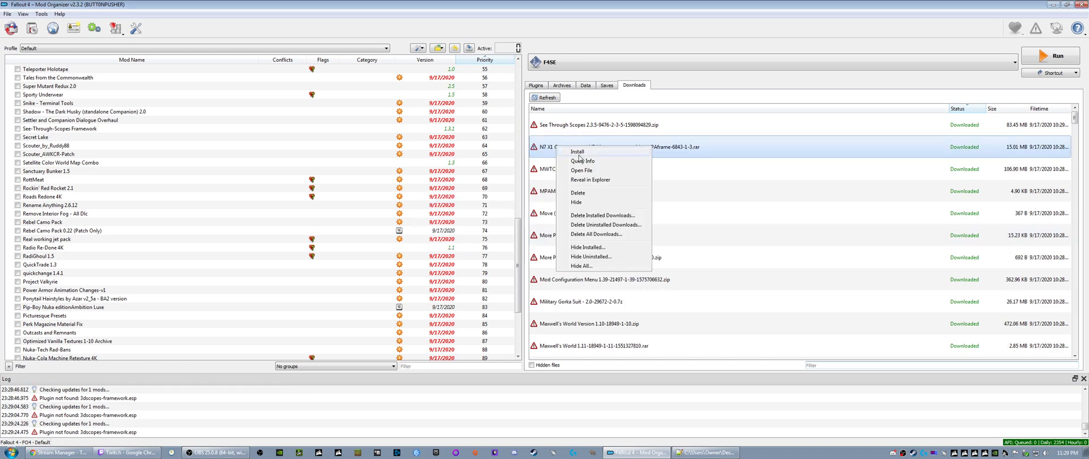
click(570, 164)
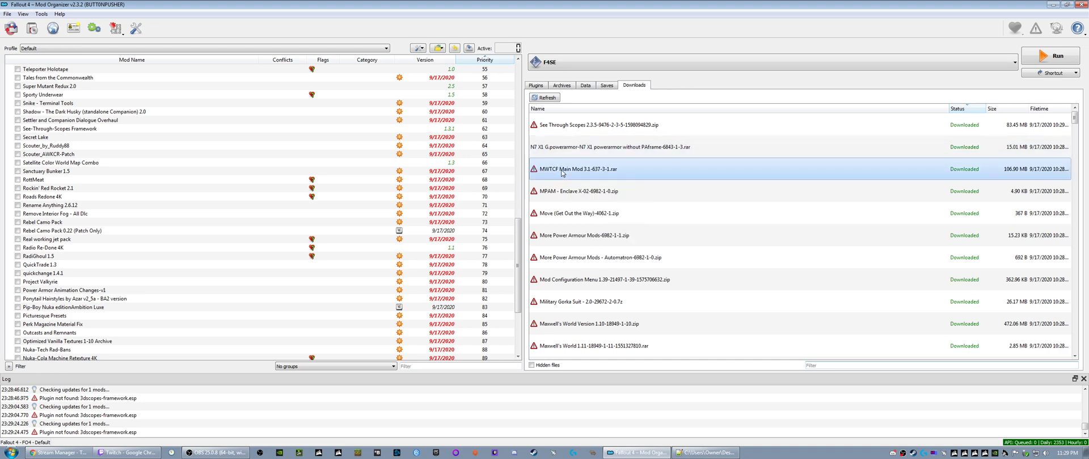
right_click(569, 171)
click(556, 194)
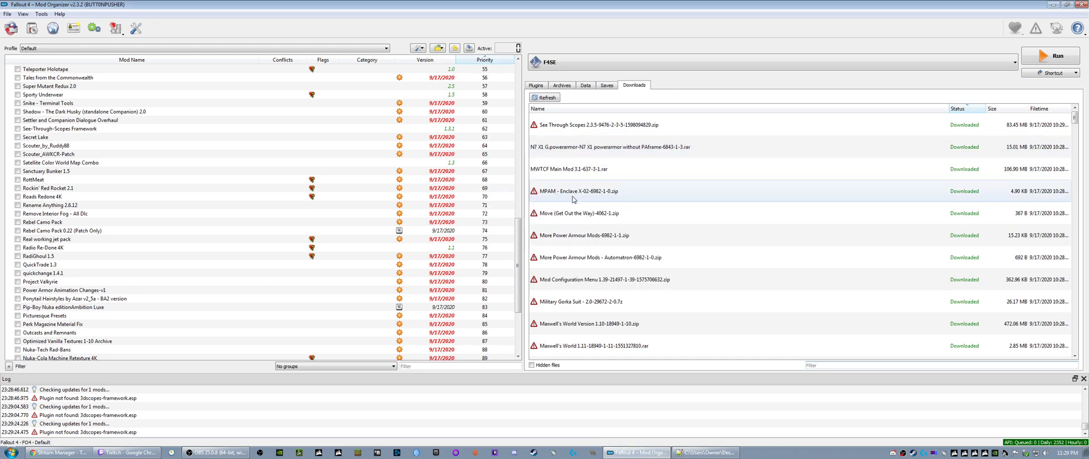
right_click(573, 195)
click(590, 212)
- Query the info of the Move (Get Out the Way), More Power Armour Mods, More Power Armour Mods - Automatron and Mod Configuration Menu 1.39 downloads
right_click(567, 216)
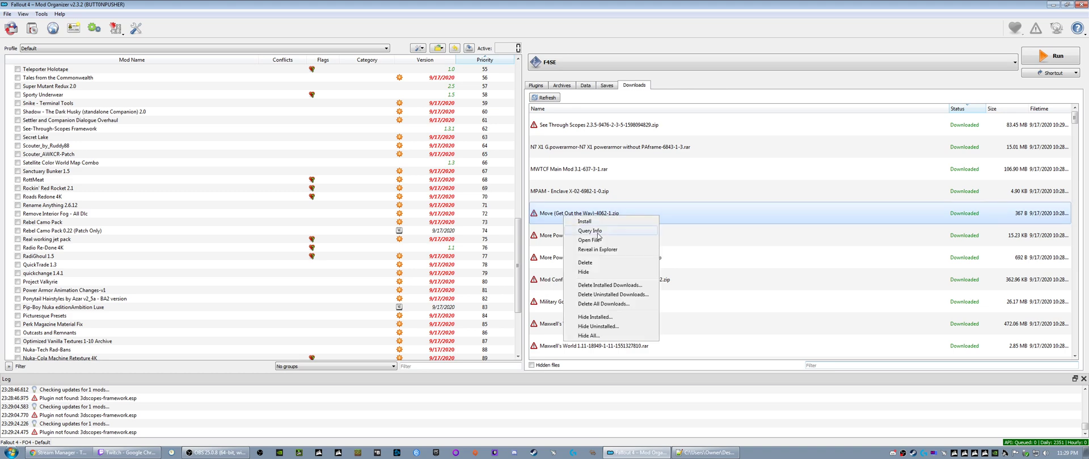
click(596, 233)
click(564, 238)
right_click(565, 239)
click(570, 256)
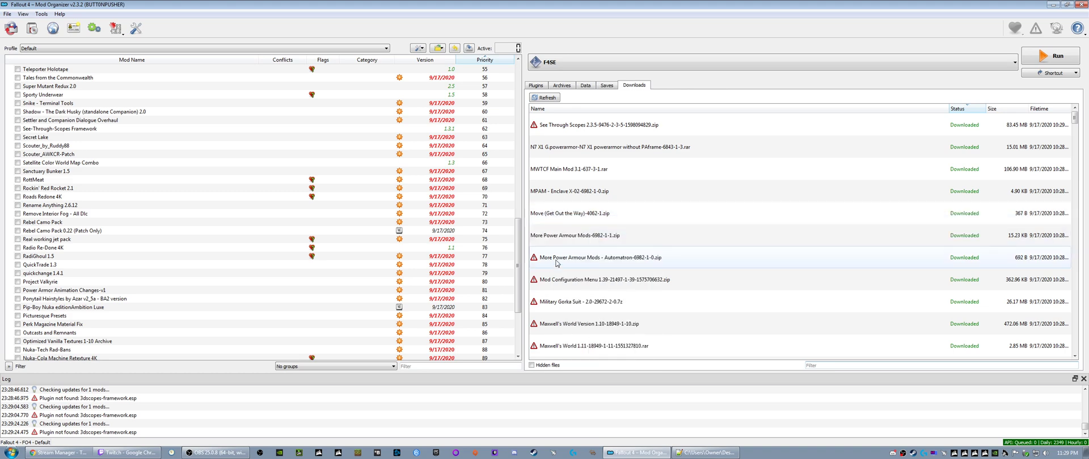
right_click(557, 262)
click(562, 280)
right_click(561, 280)
click(565, 298)
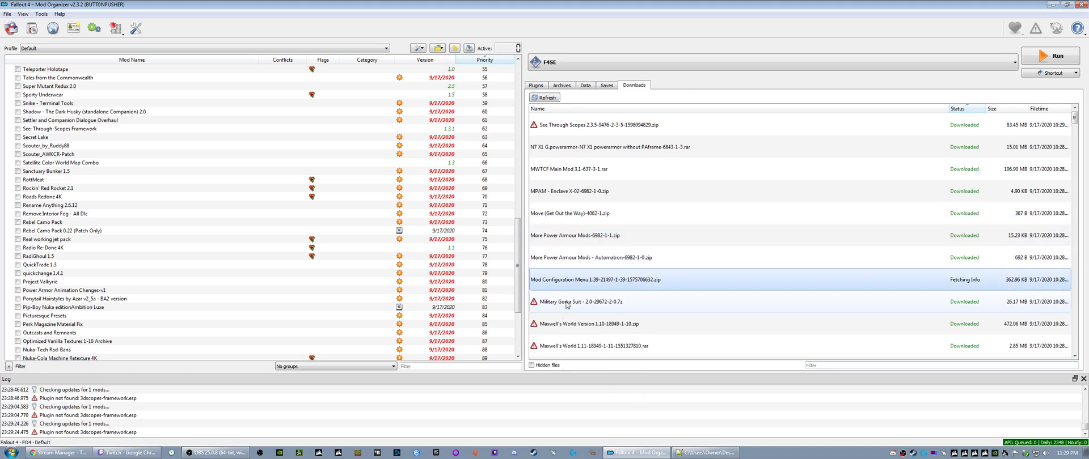
- Query the info of the Military Gorka Suit 2.0, Maxwell's World 1.10 and 1.11, and See Through Scopes 2.3.5 downloads
right_click(565, 302)
click(563, 322)
right_click(563, 324)
click(570, 343)
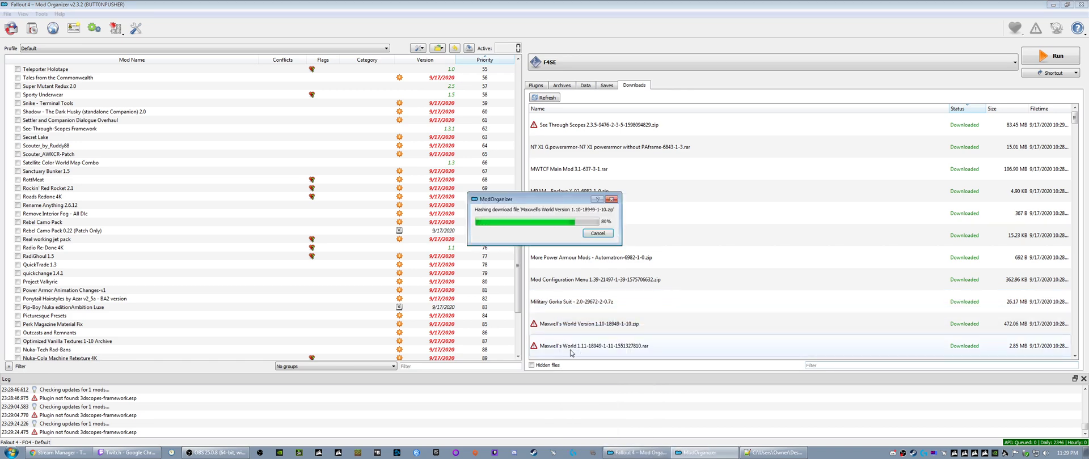
right_click(575, 351)
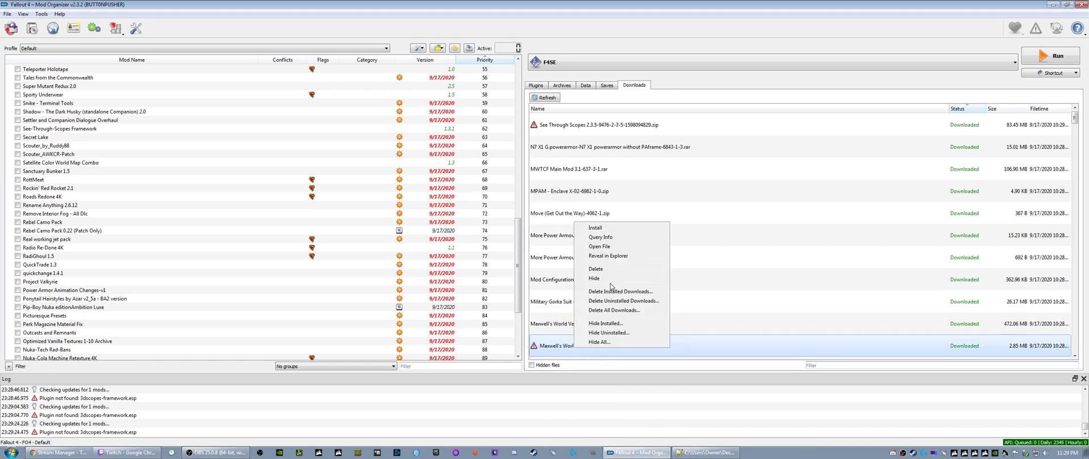
click(602, 244)
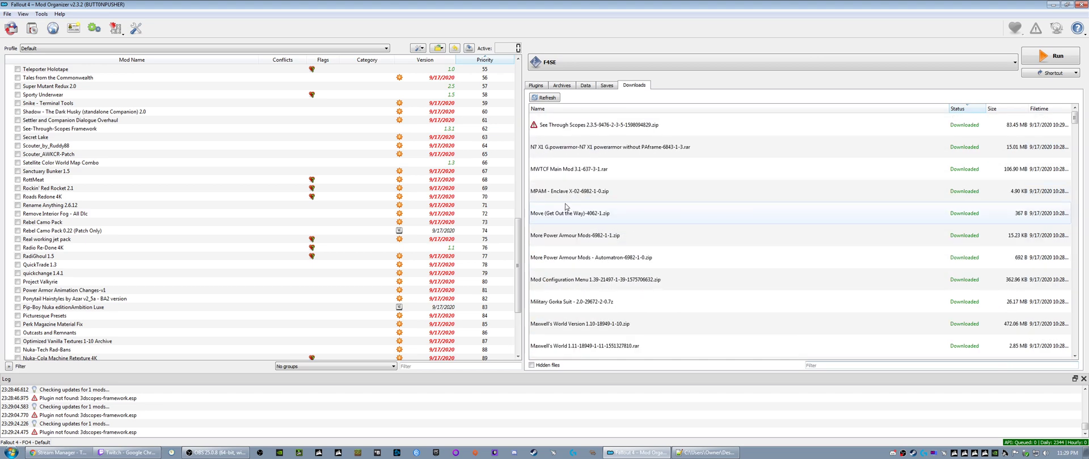
right_click(564, 127)
click(578, 141)
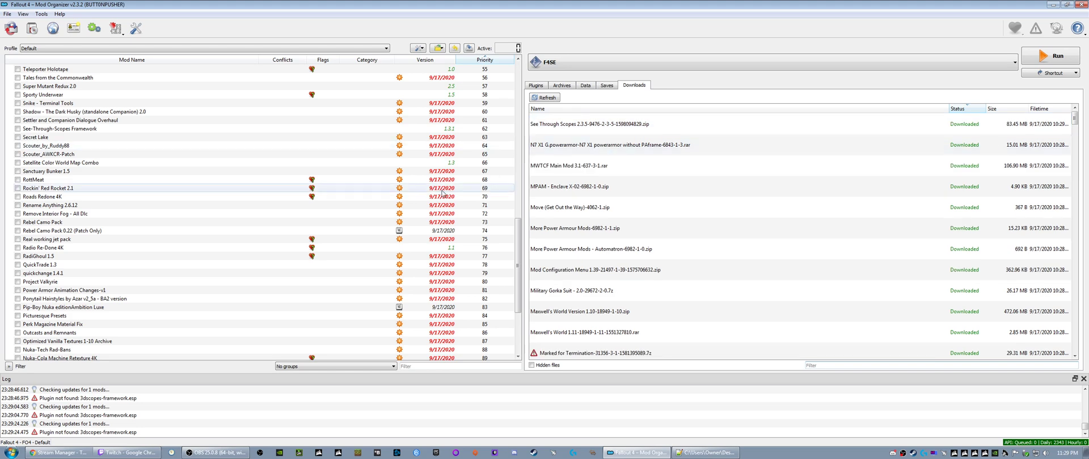
- Refresh the Nexus info of the installed Nameplates - Floating Healthbars mod and close its information window
scroll(87, 331, down, 2)
scroll(86, 331, down, 3)
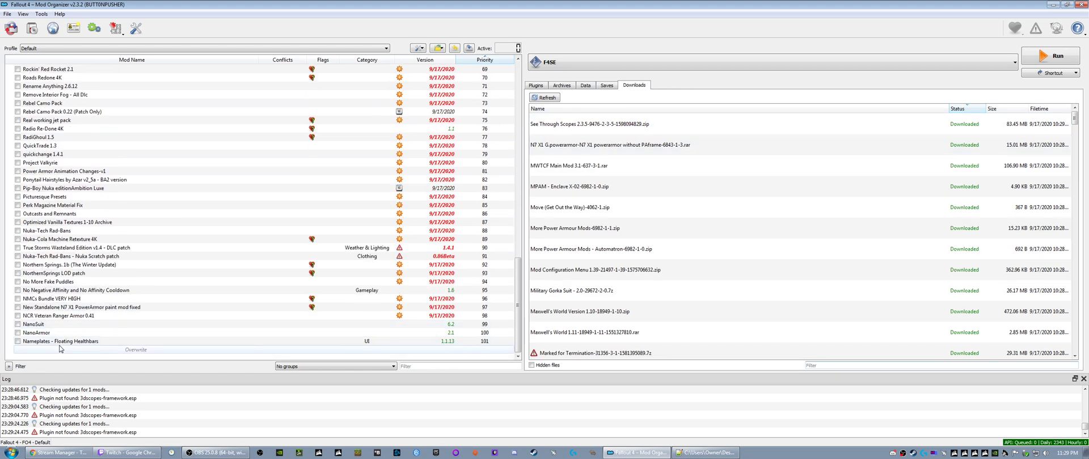
click(59, 342)
right_click(59, 343)
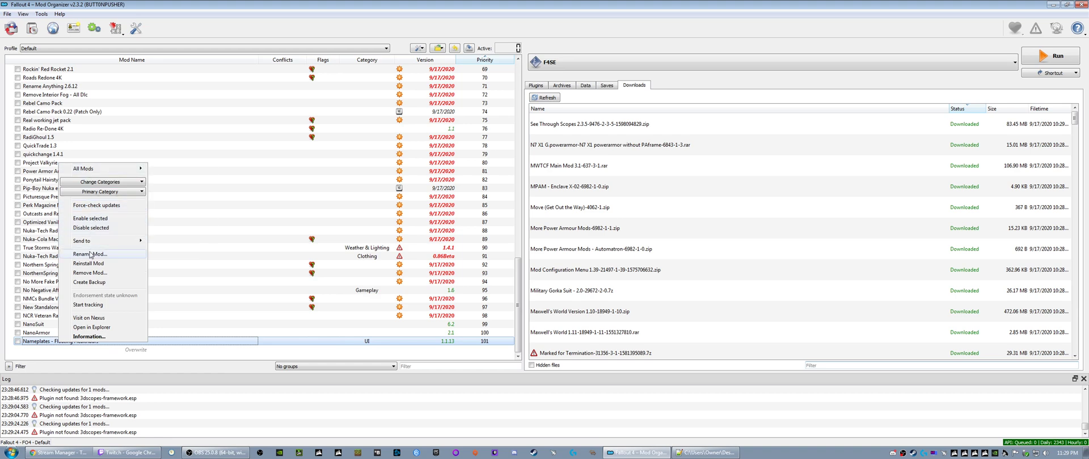
click(88, 337)
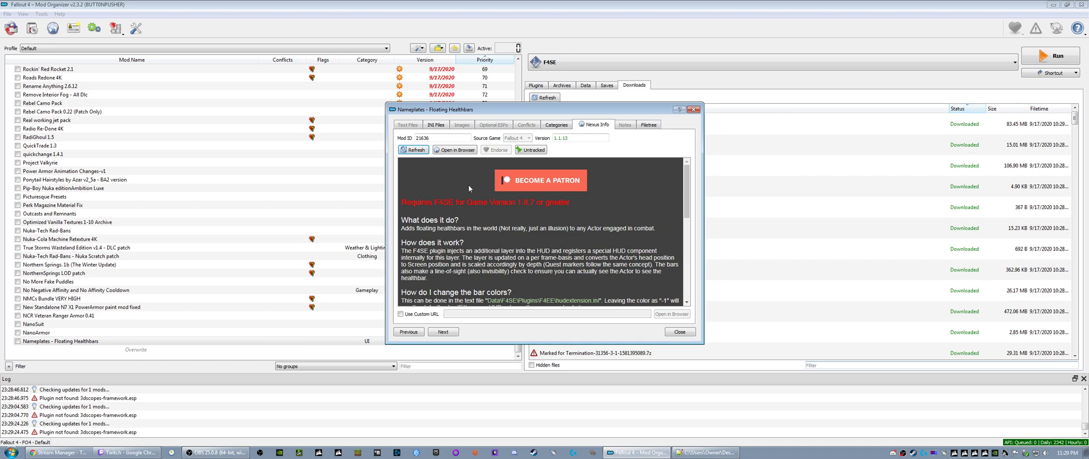
click(412, 150)
click(693, 109)
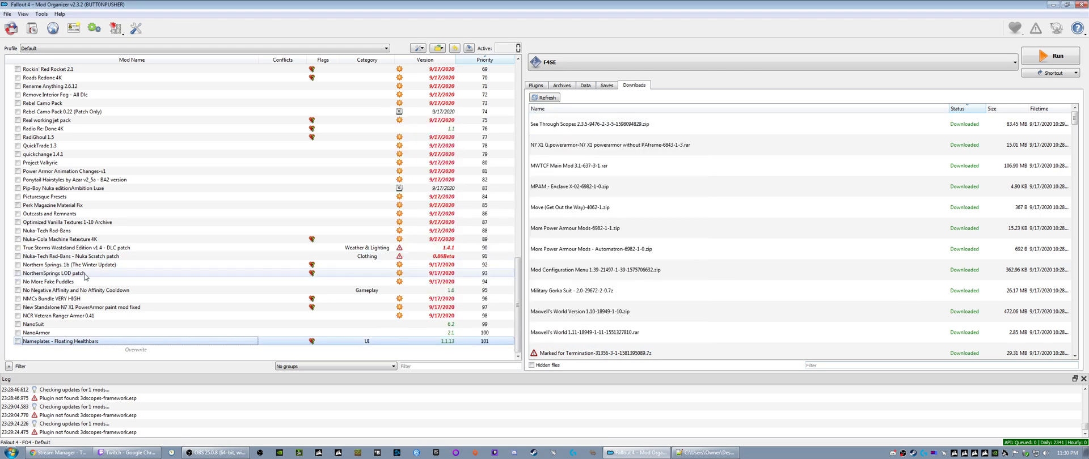
- Review the Nexus info of the installed No More Fake Puddles mod, including its mod ID and description
click(43, 282)
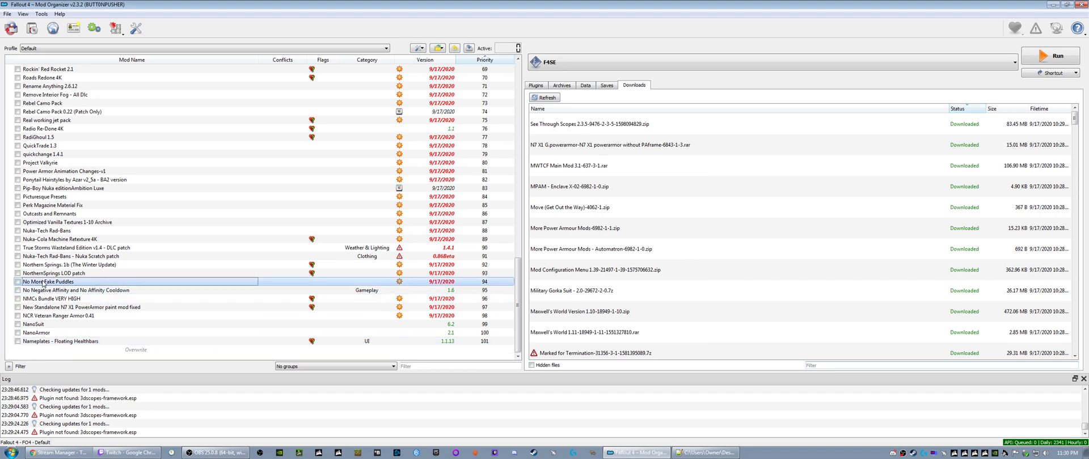
right_click(43, 283)
click(71, 275)
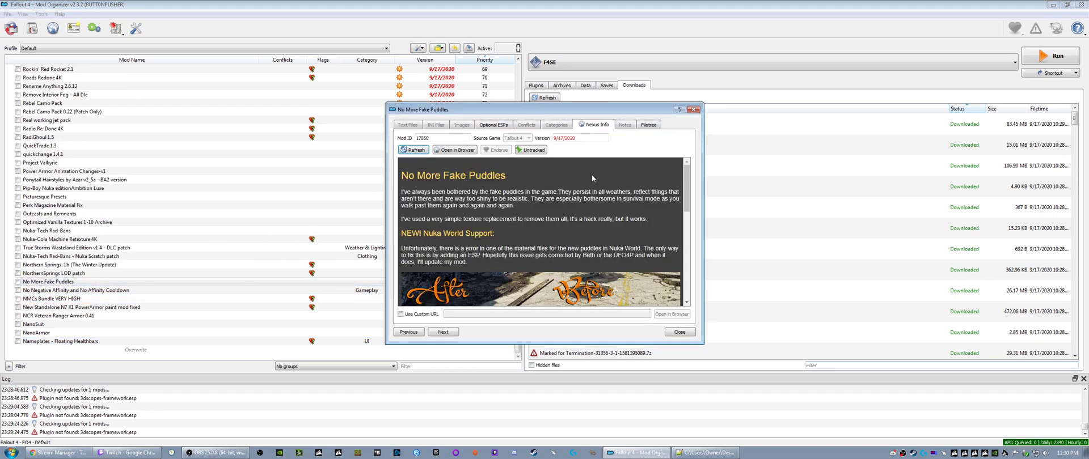
click(693, 109)
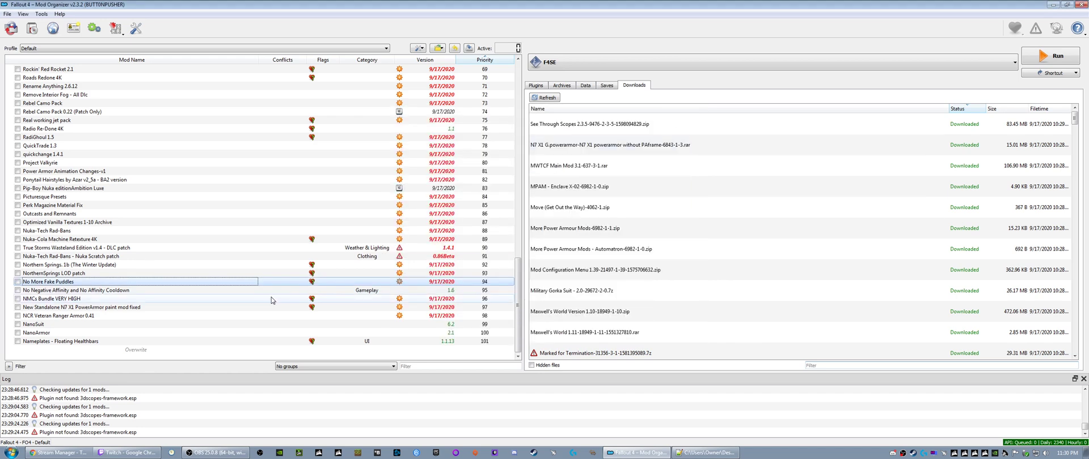
- Review the Nexus mod ID and description of the installed No Negative Affinity and No Affinity Cooldown mod
right_click(82, 290)
click(111, 286)
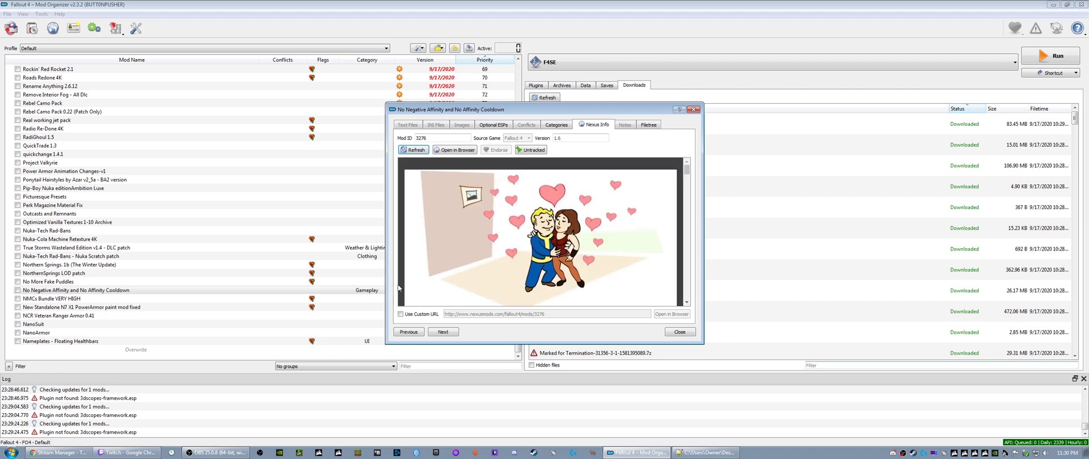
click(428, 139)
scroll(617, 252, down, 2)
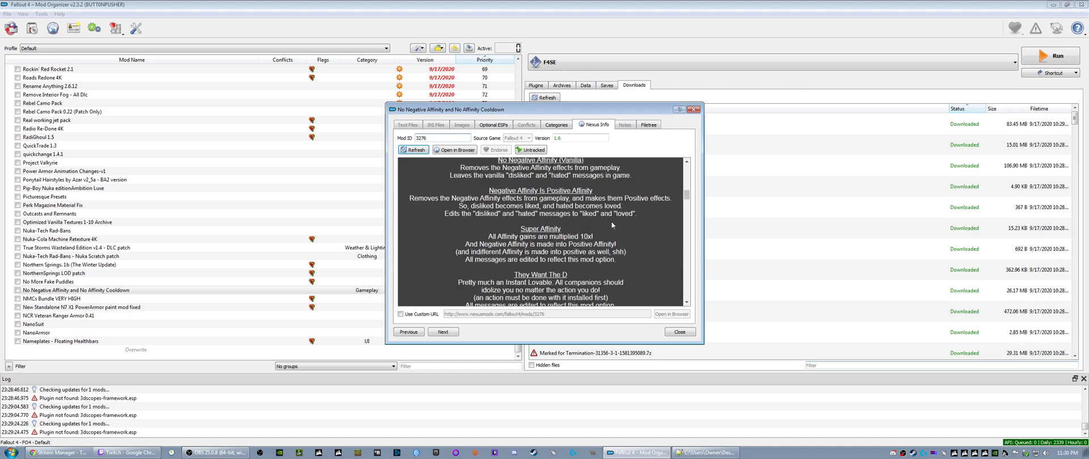
- Install the N7 X1 G.powerarmor 1-3 download under the name "N7 X1 G.powerarmor- withoutPAframe"
click(693, 109)
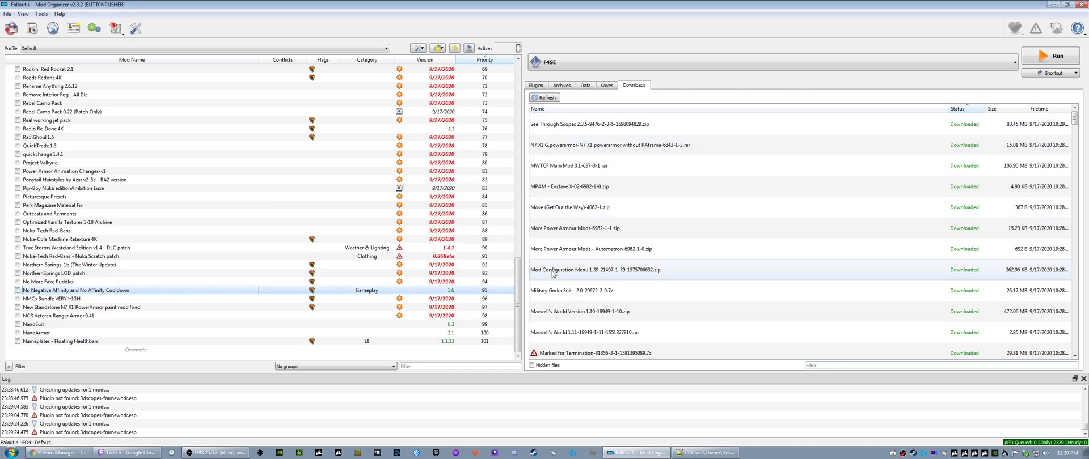
right_click(573, 145)
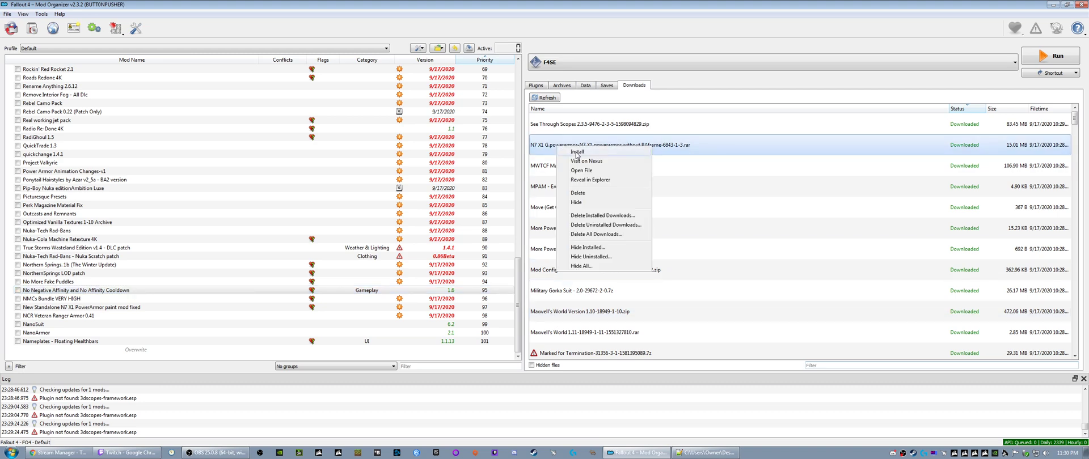
click(590, 151)
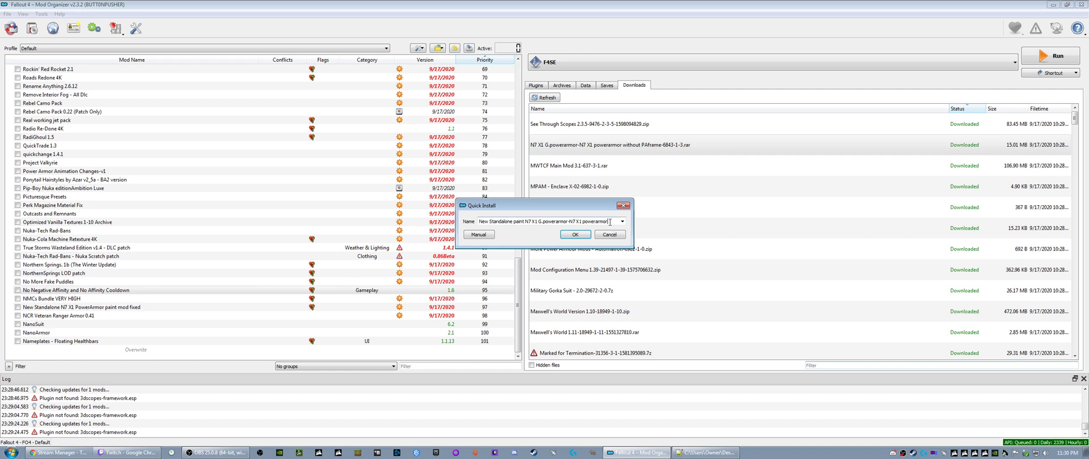
drag(609, 222, 456, 220)
click(528, 223)
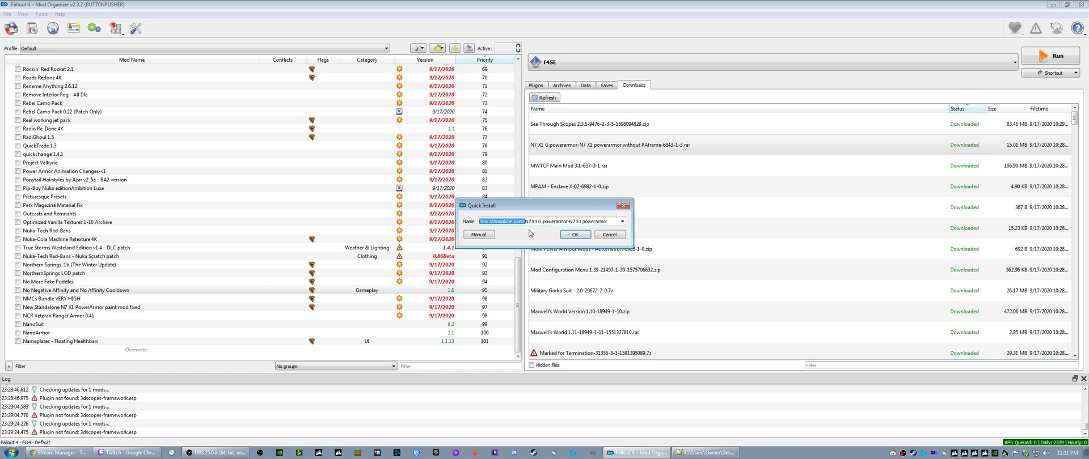
key(Delete)
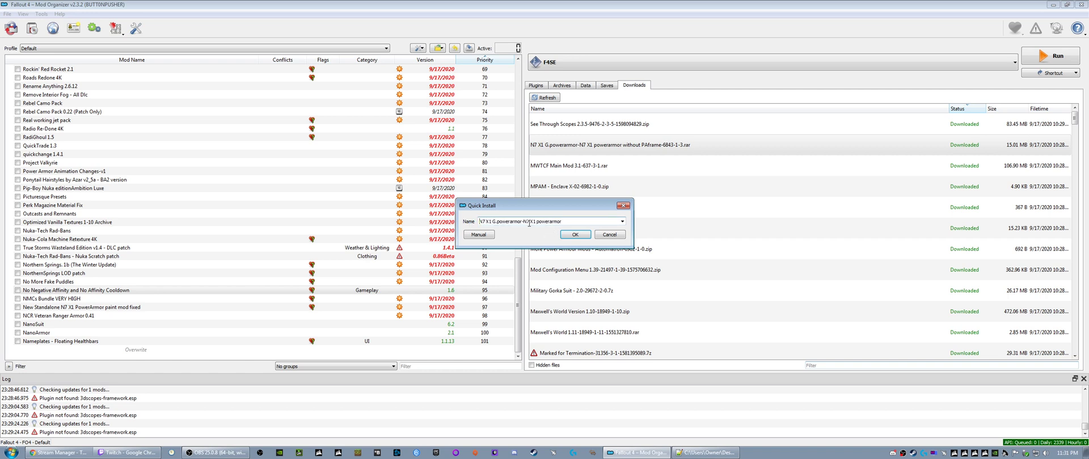
drag(524, 222, 567, 220)
key(Delete)
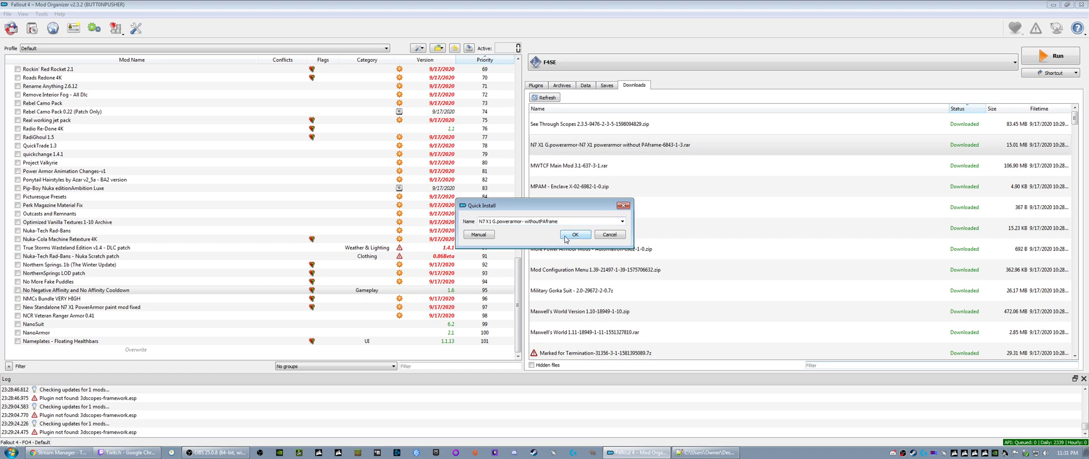
click(574, 234)
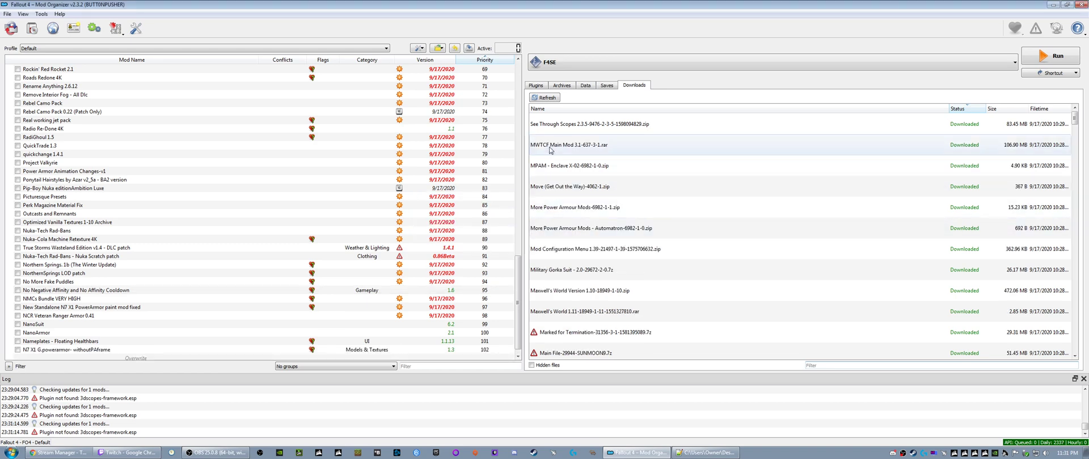
- Install the MWTCF Main Mod 3.1 download as "More Where That Came From - Diamond City Radio Edition"
right_click(550, 150)
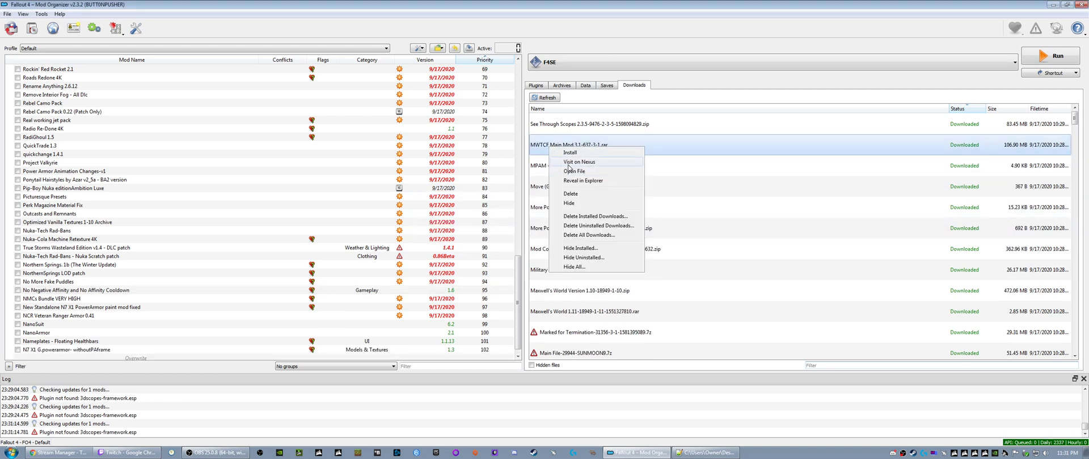
click(569, 153)
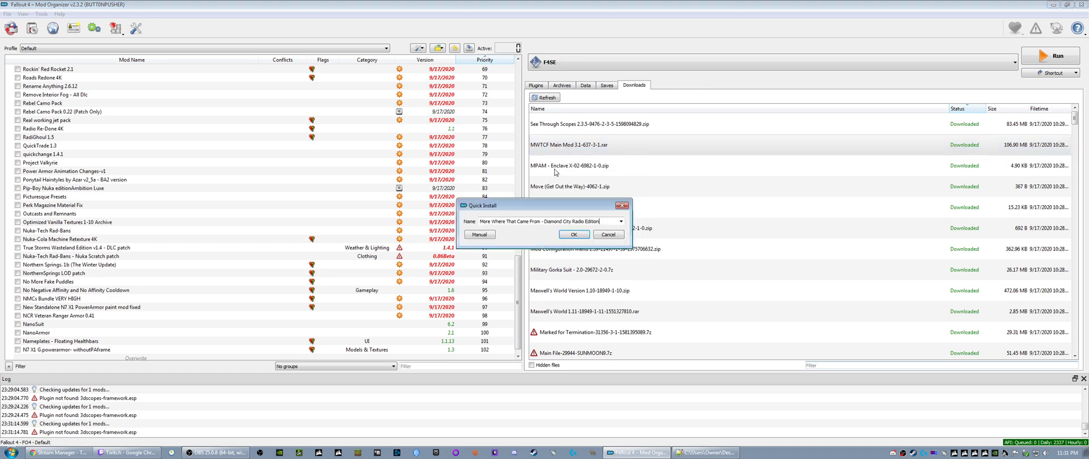
click(572, 233)
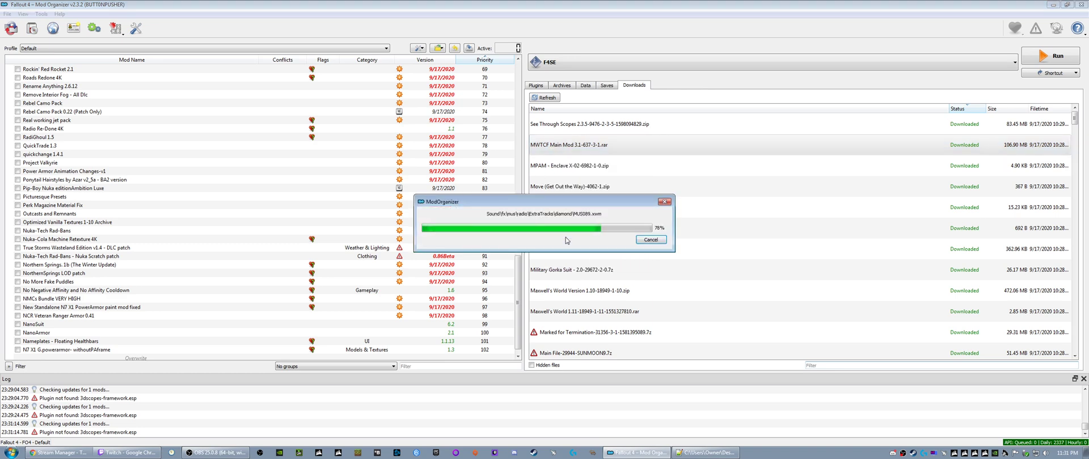
- Install the MPAM - Enclave X-02 and Move (Get Out the Way) downloads, keeping their suggested names
right_click(555, 146)
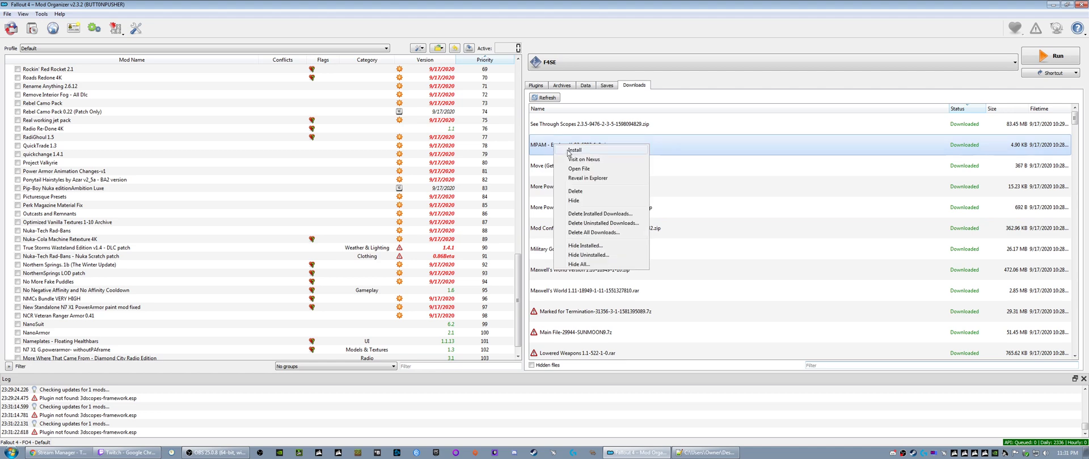
click(574, 150)
click(572, 235)
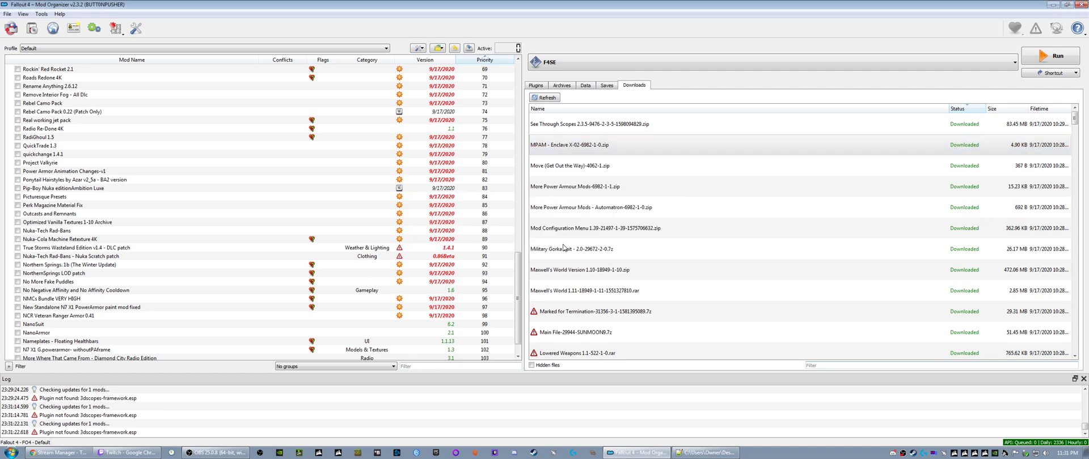
right_click(555, 146)
click(574, 151)
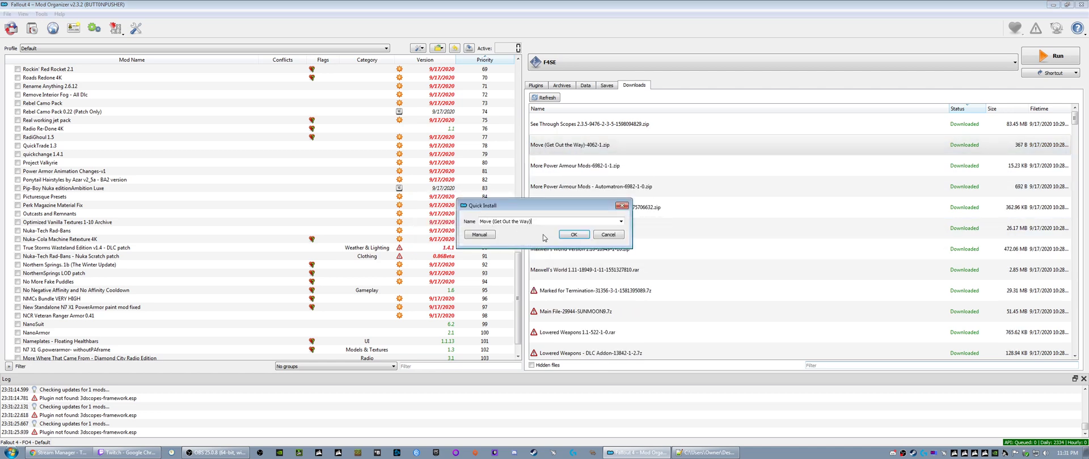
click(573, 235)
right_click(560, 145)
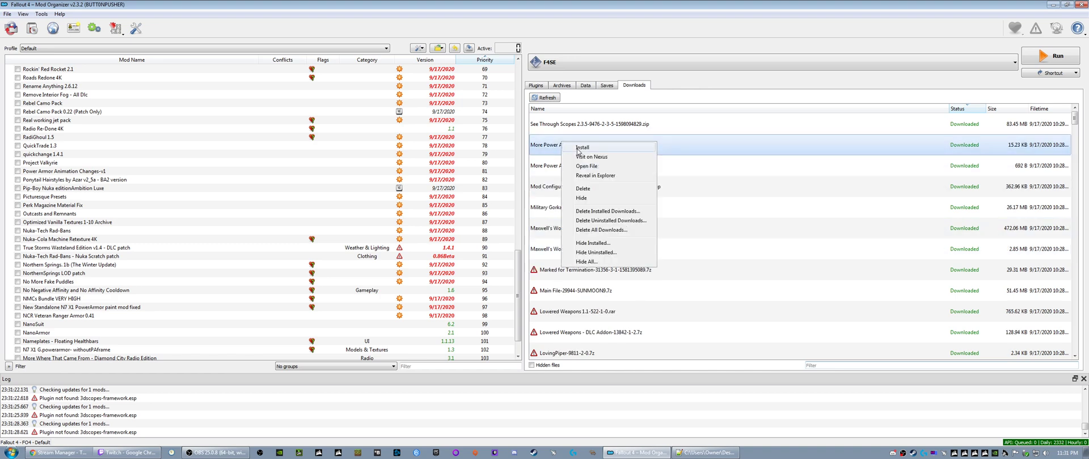
click(548, 167)
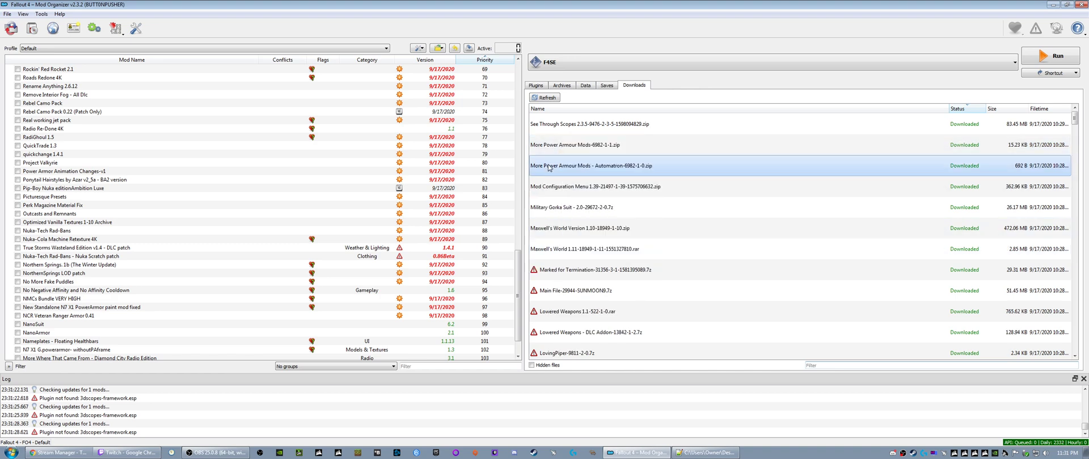
right_click(572, 151)
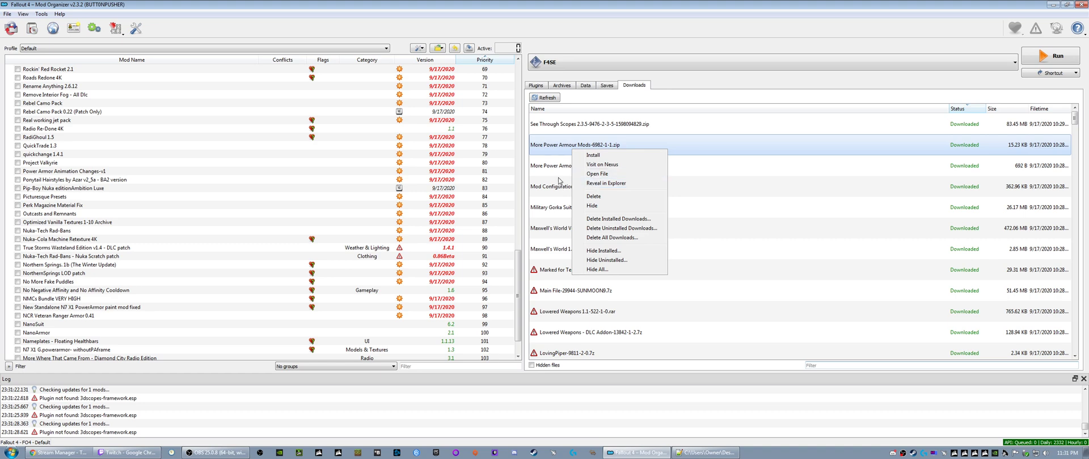
click(592, 155)
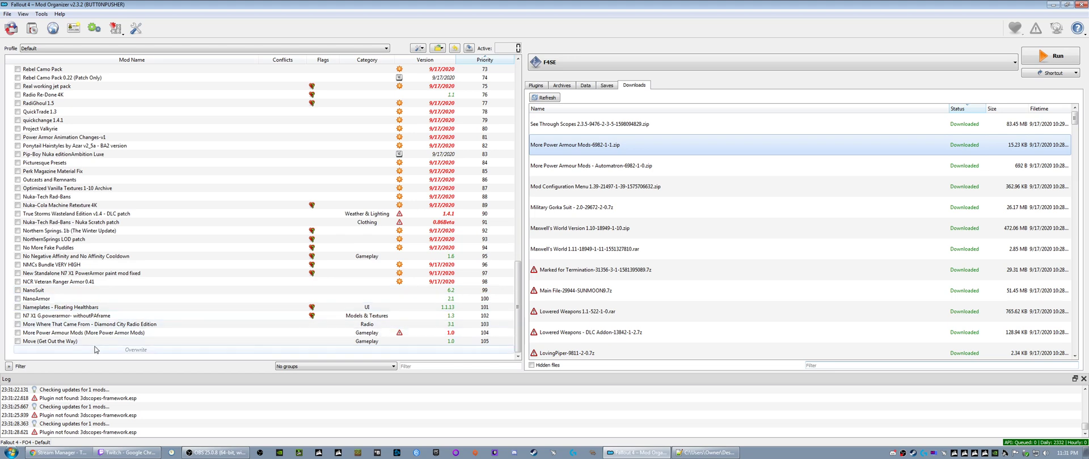
- Review the Nexus info of the installed More Power Armour Mods entry and close its information window
click(85, 335)
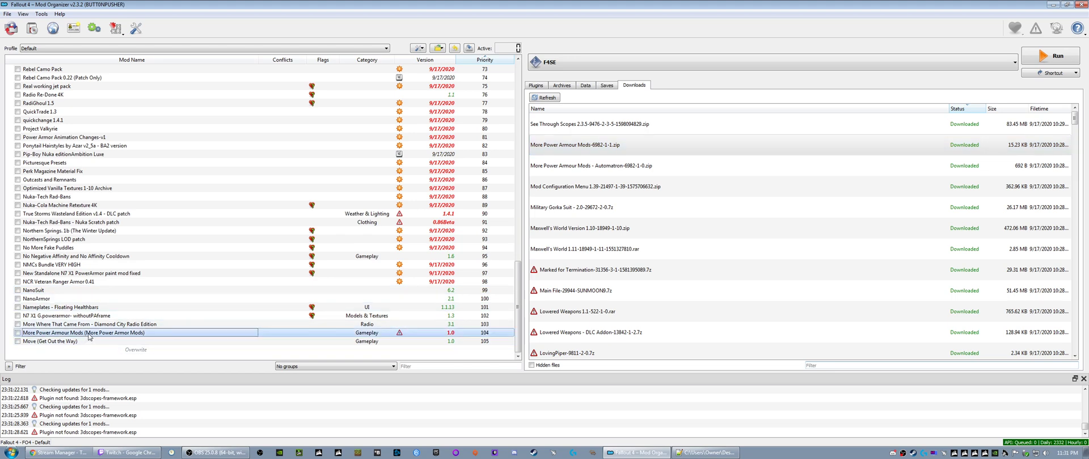
right_click(89, 337)
click(105, 328)
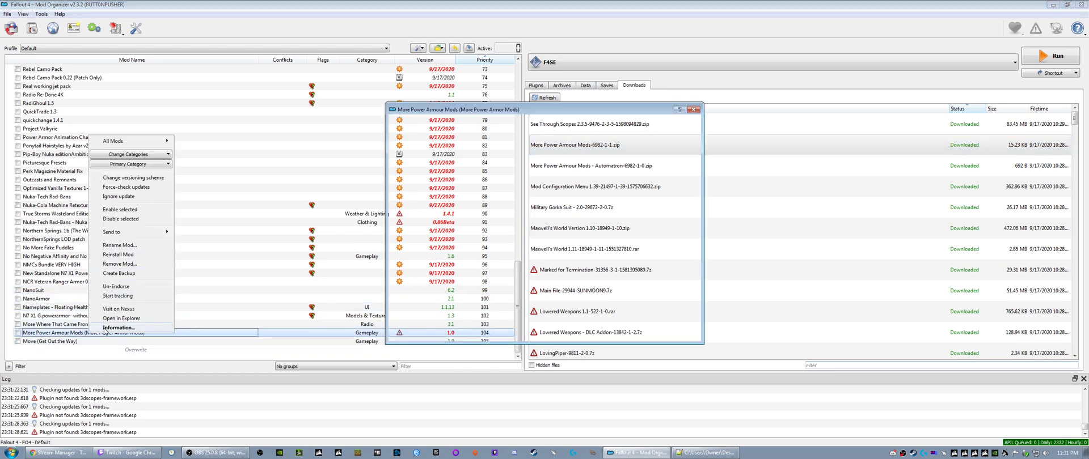
drag(490, 112, 269, 101)
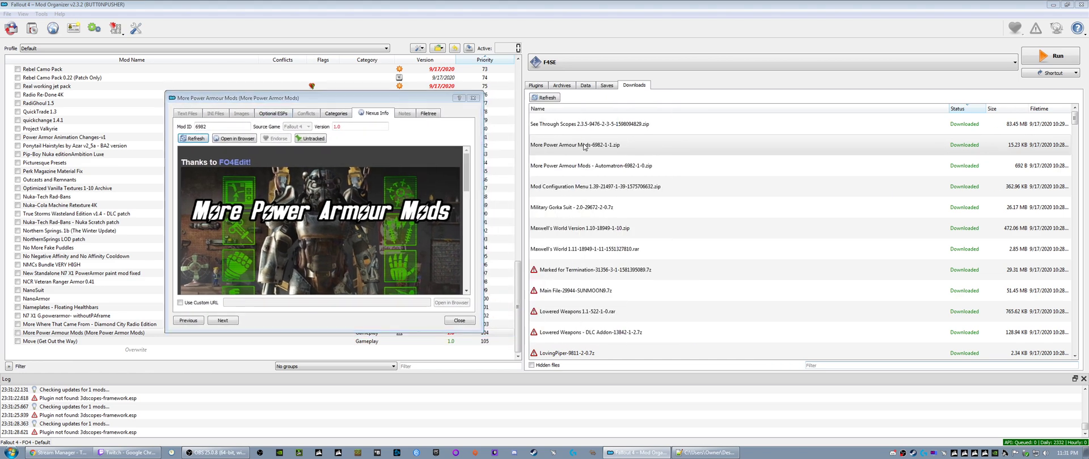
click(472, 99)
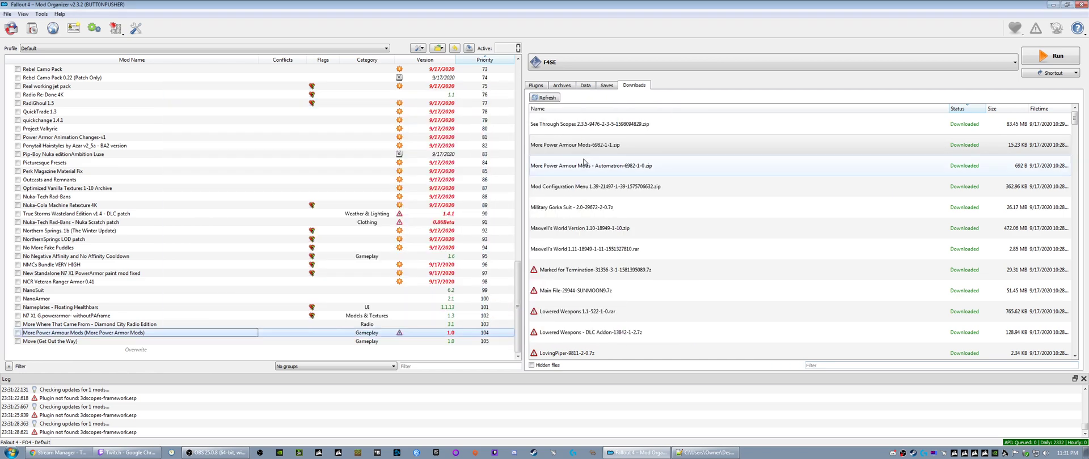
- Reveal More Power Armour Mods-6982-1-1.zip in Explorer and widen the view so full file names are readable
right_click(580, 144)
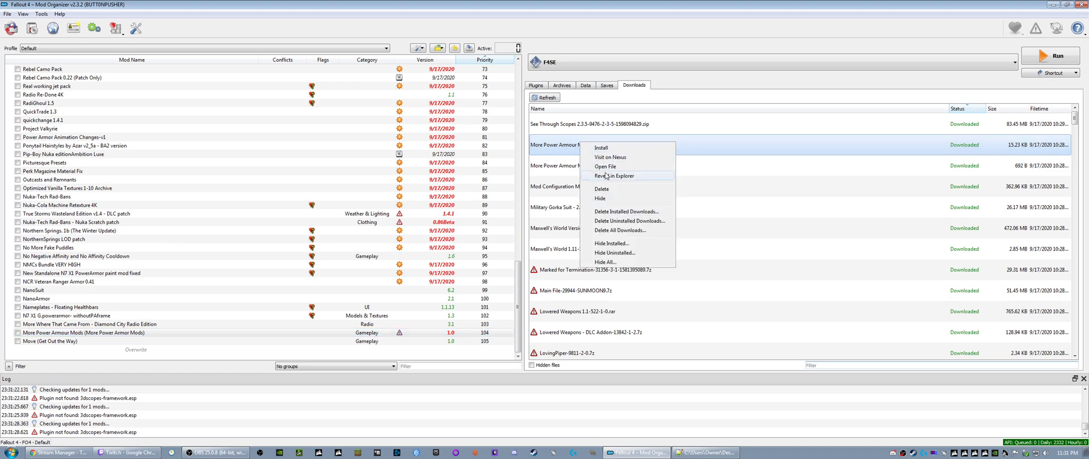
click(609, 176)
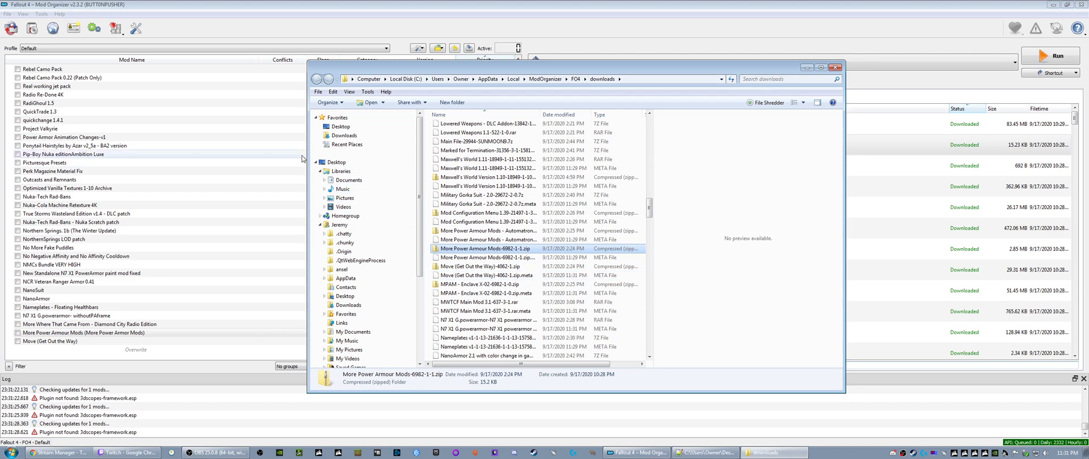
drag(305, 63, 187, 16)
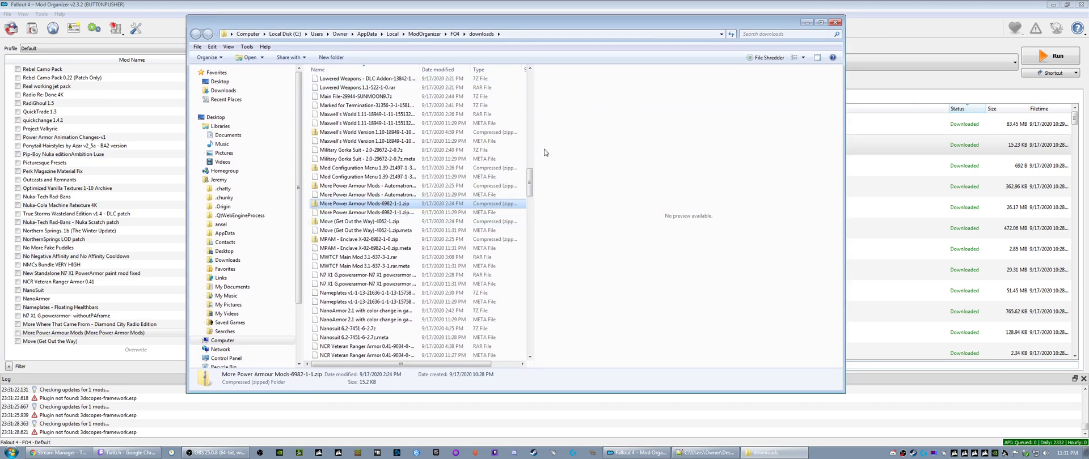
drag(534, 155, 638, 154)
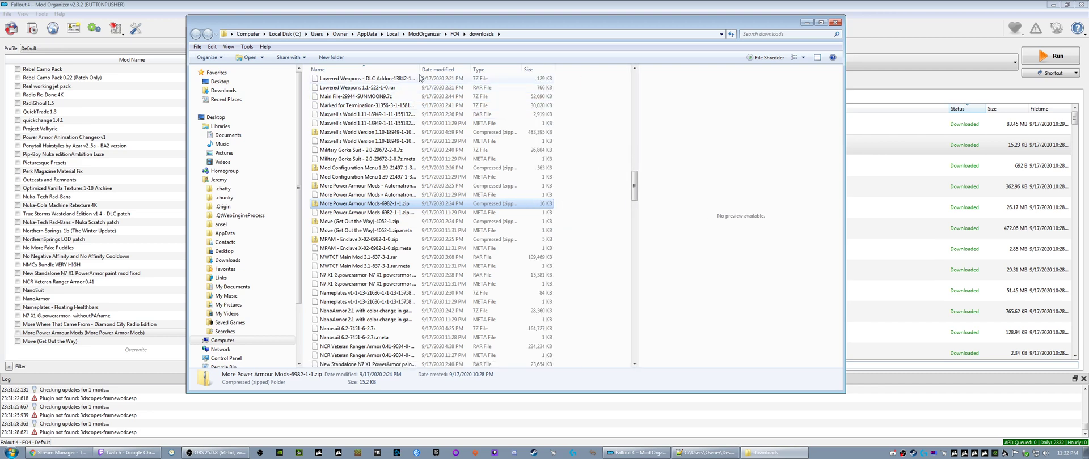
drag(420, 71, 471, 80)
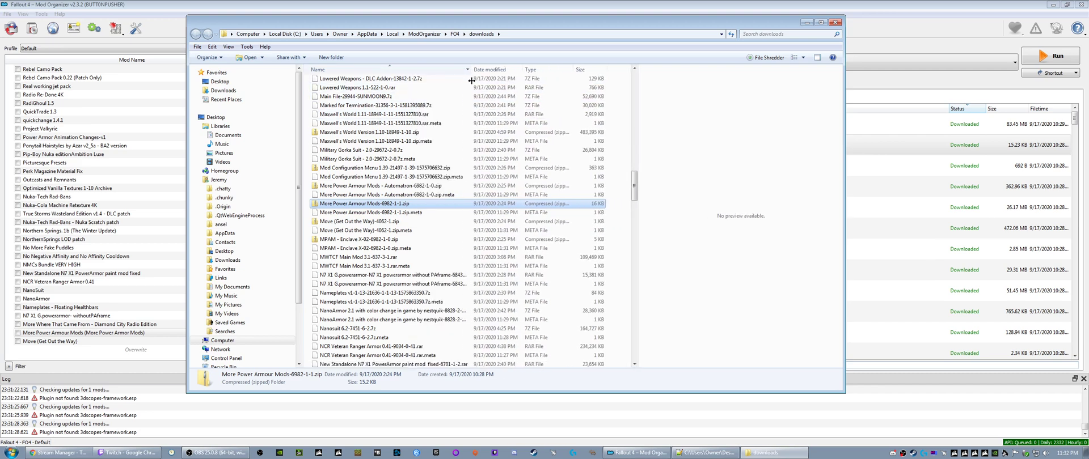
- Inspect the contents of More Power Armour Mods-6982-1-1.zip in 7-Zip and close the archive
right_click(373, 205)
mouse_move(402, 239)
click(491, 245)
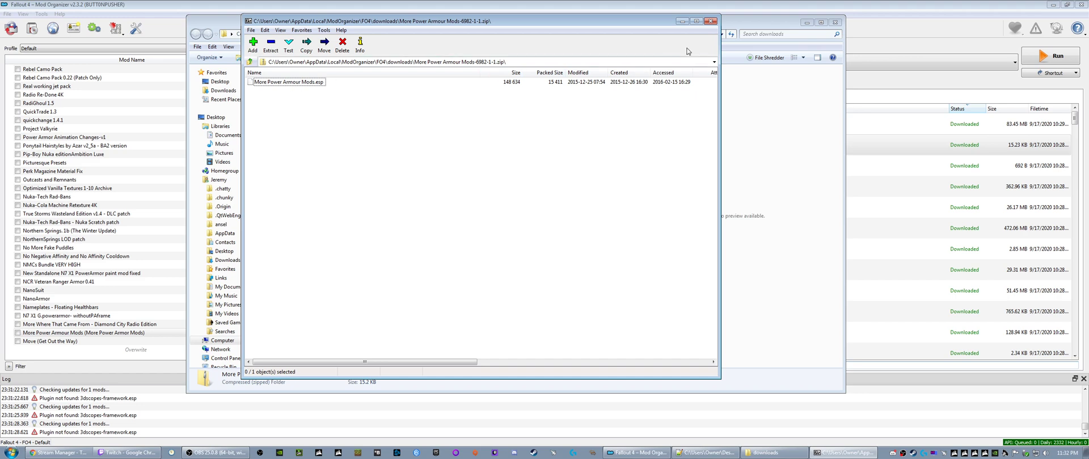
click(710, 21)
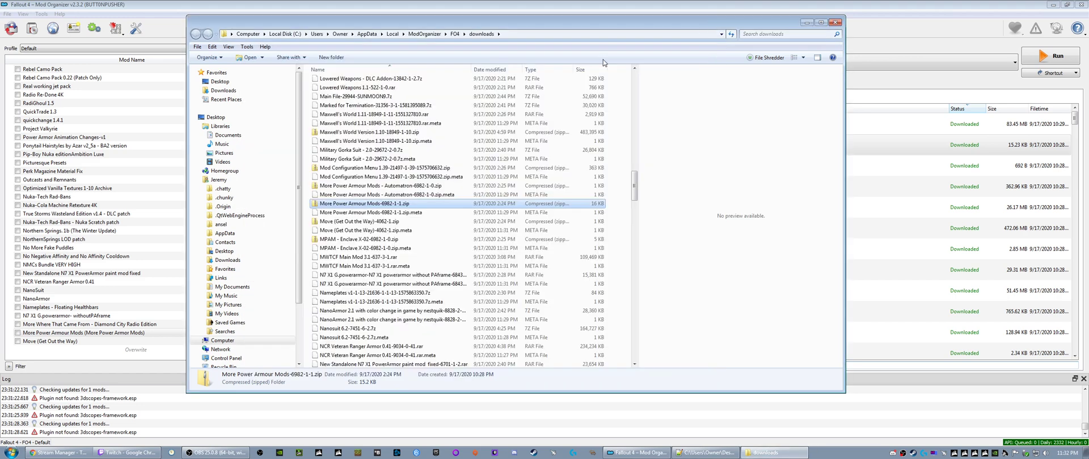
- Inspect the contents of More Power Armour Mods - Automatron-6982-1-0.zip in 7-Zip, closing the archive and the downloads folder
click(371, 189)
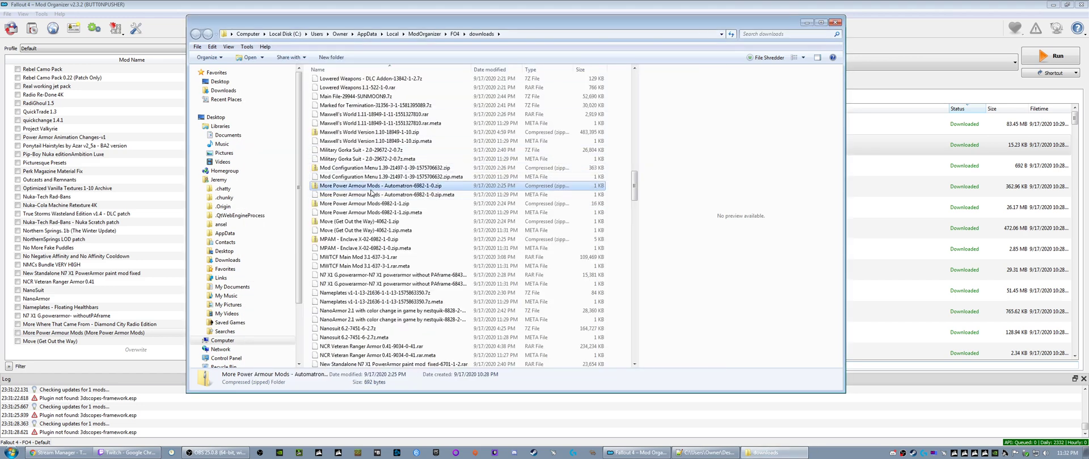
right_click(373, 188)
mouse_move(420, 223)
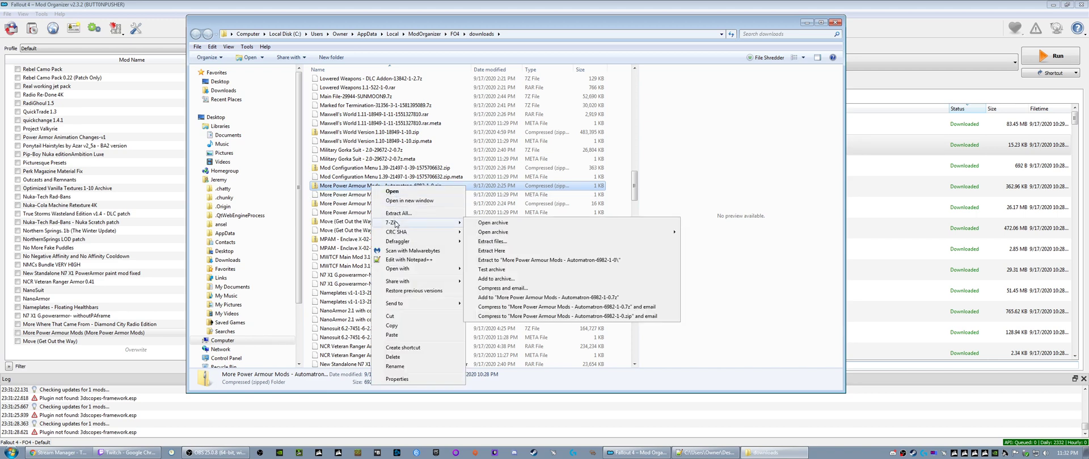
click(488, 224)
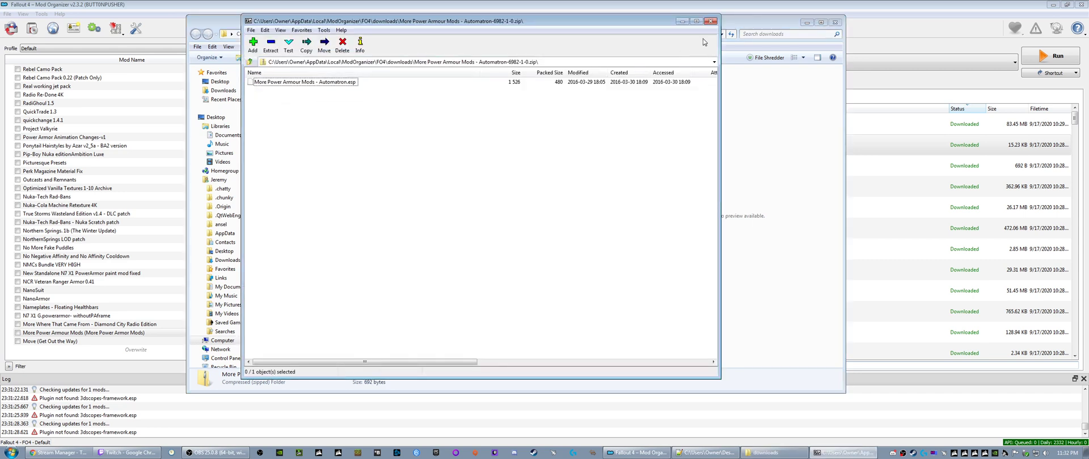
click(710, 21)
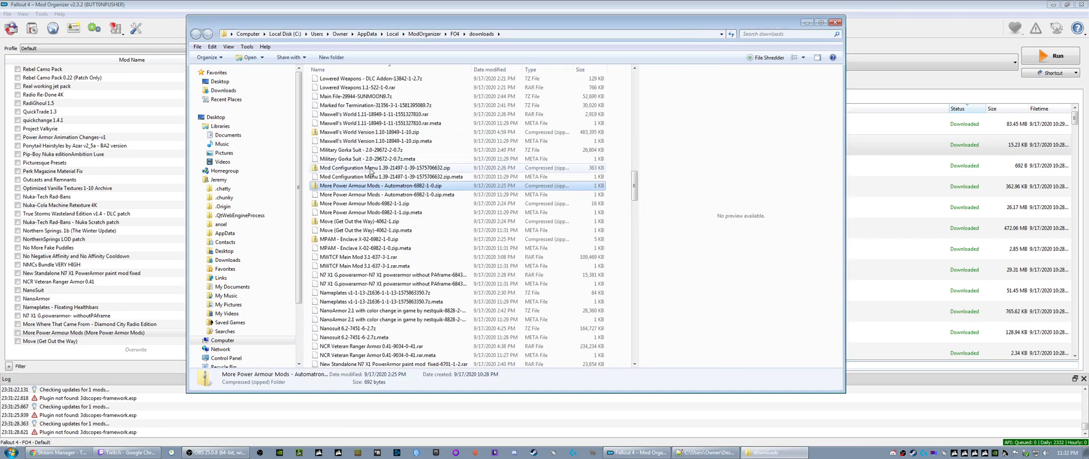
click(835, 22)
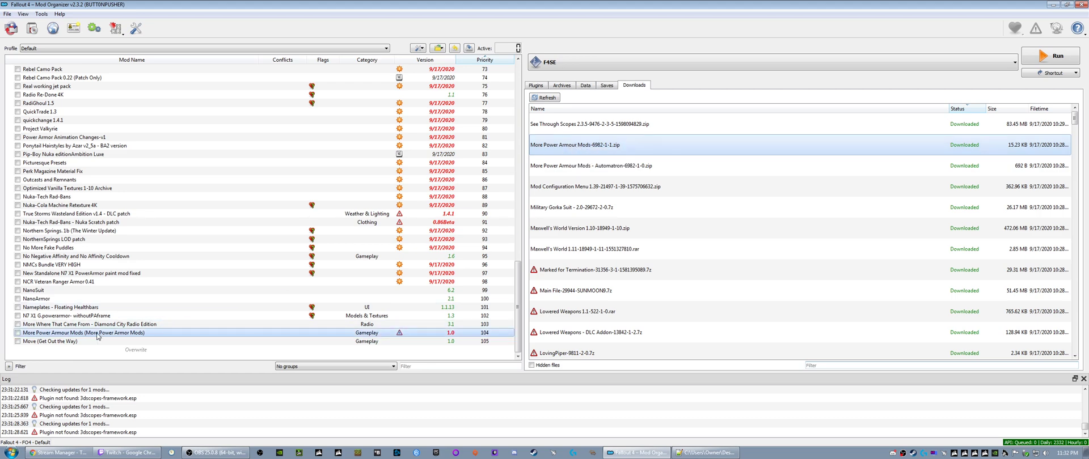
- Open the installed More Power Armour Mods folder in Explorer to examine its plugin files
right_click(98, 336)
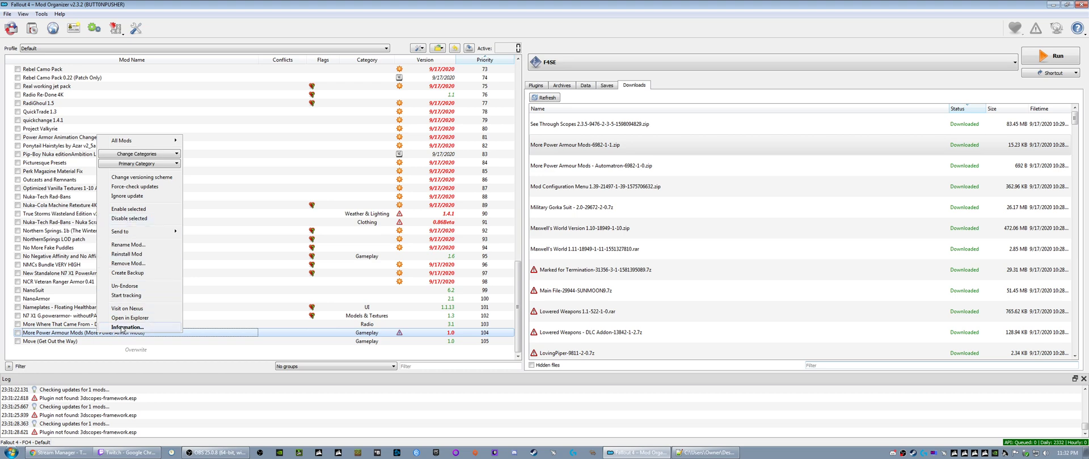
click(127, 318)
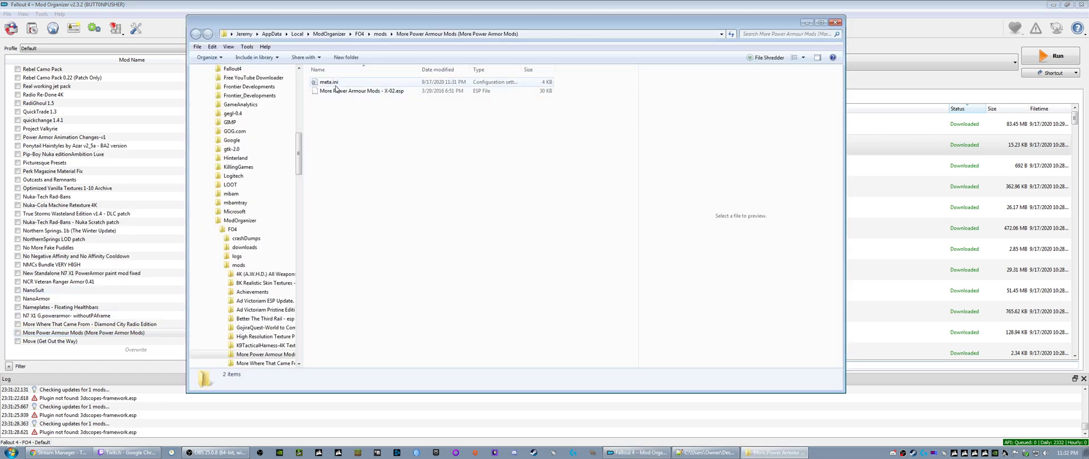
- Copy the name of the More Power Armour Mods - X-02.esp plugin without its extension and close the mod folder
click(397, 93)
click(372, 93)
right_click(370, 93)
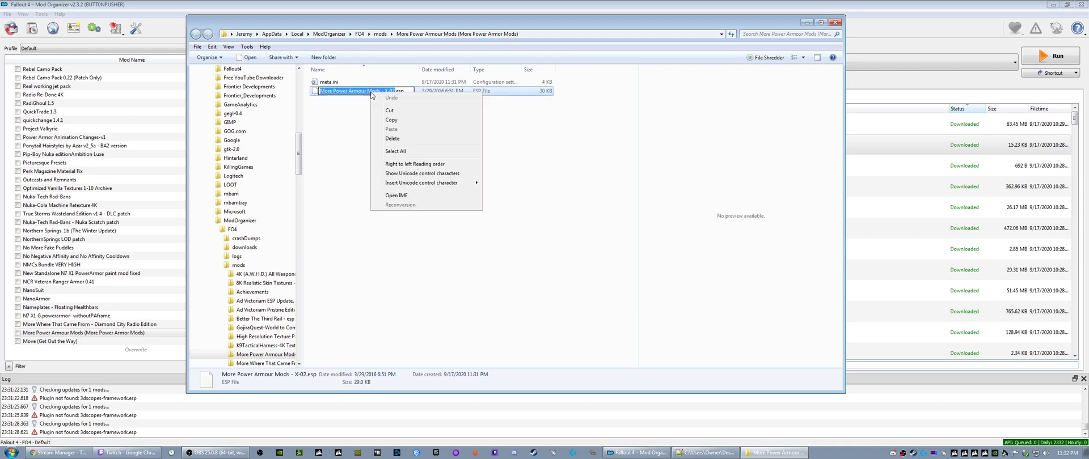
click(390, 122)
click(371, 123)
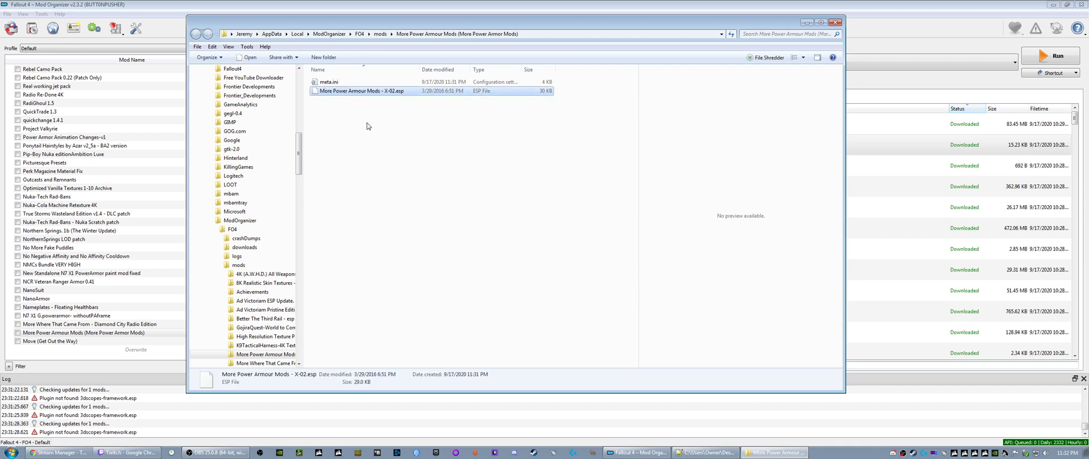
click(835, 22)
- Rename the installed More Power Armour Mods (More Power Armor Mods) entry to "More Power Armour Mods - X-02"
right_click(134, 330)
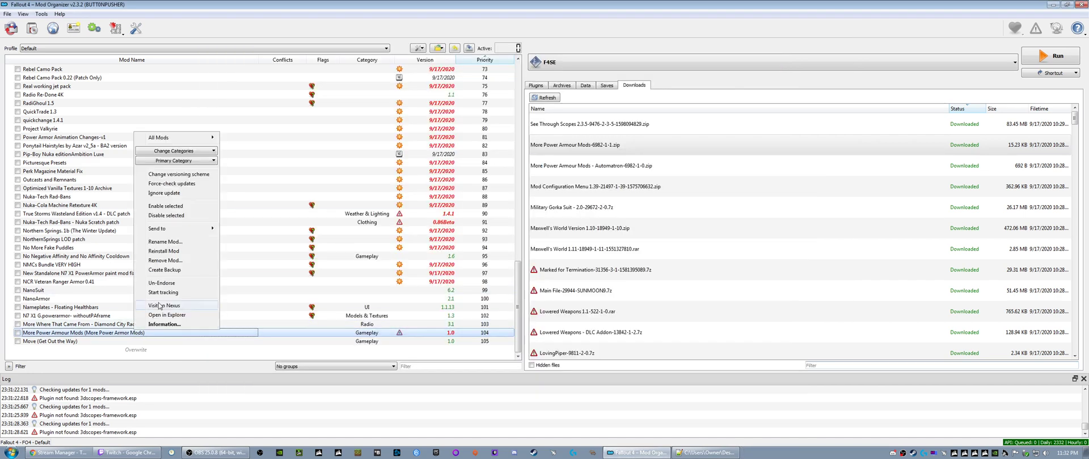
click(161, 242)
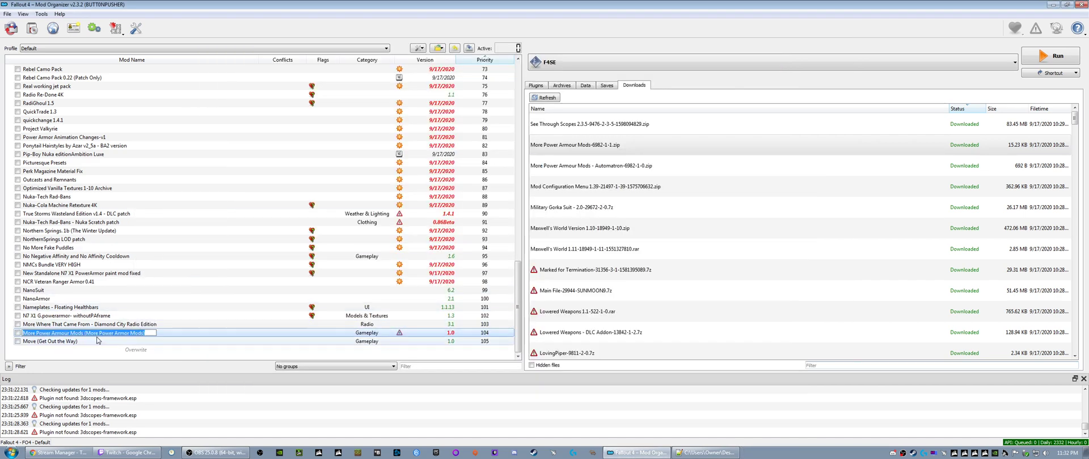
key(Escape)
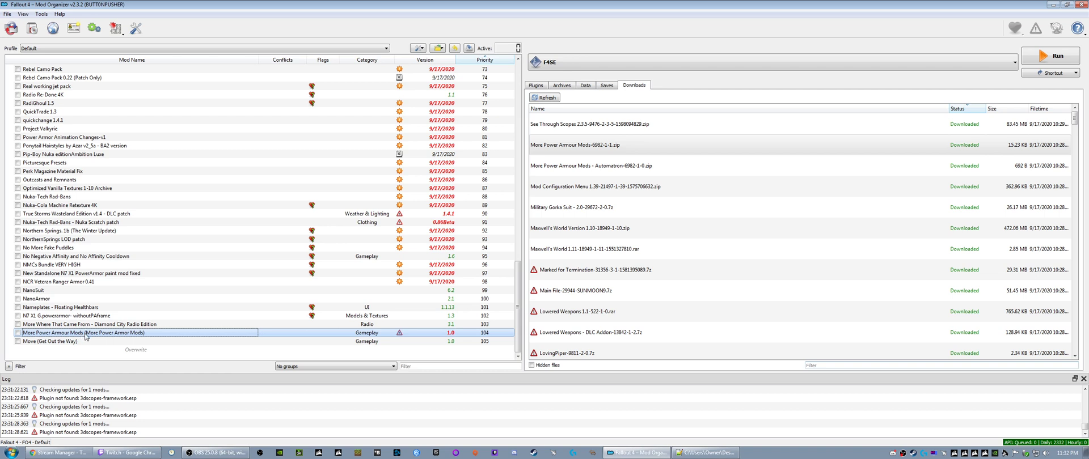
click(85, 335)
drag(84, 333, 145, 332)
key(ctrl+v)
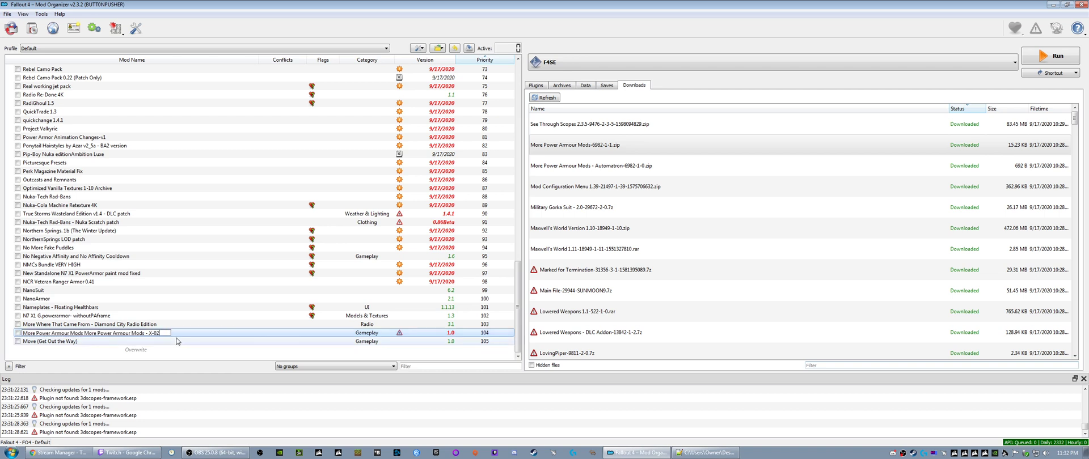
key(ctrl+shift+Left)
key(ctrl+shift+Left)
key(ctrl+shift+Left)
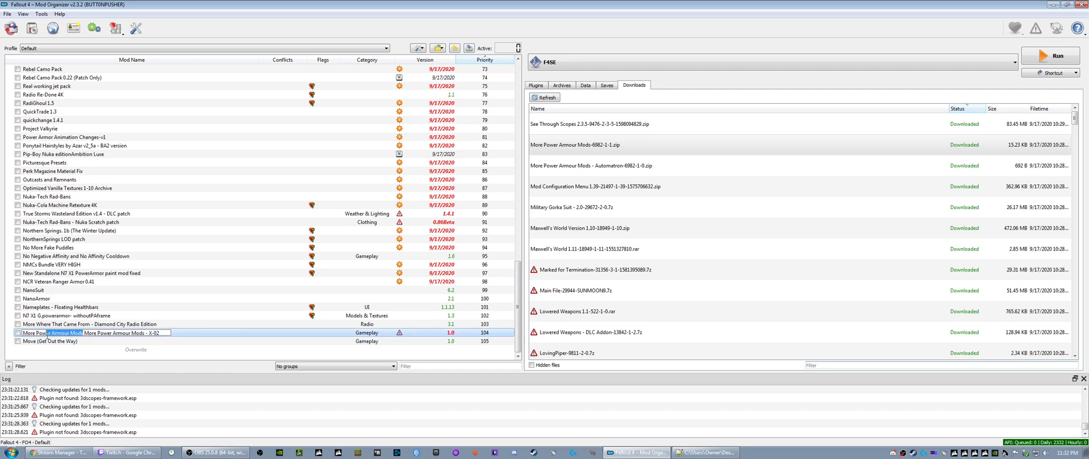
key(BackSpace)
key(BackSpace)
key(BackSpace)
key(BackSpace)
key(BackSpace)
key(BackSpace)
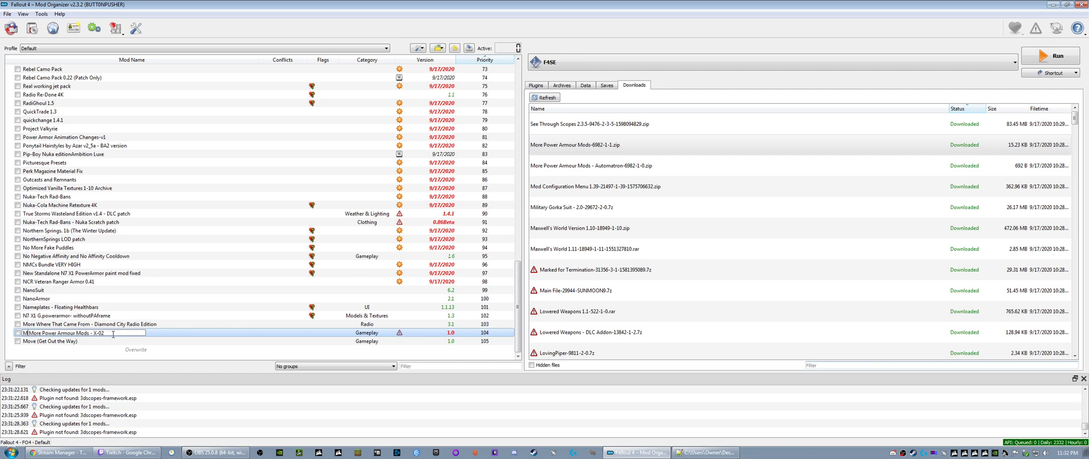
key(Return)
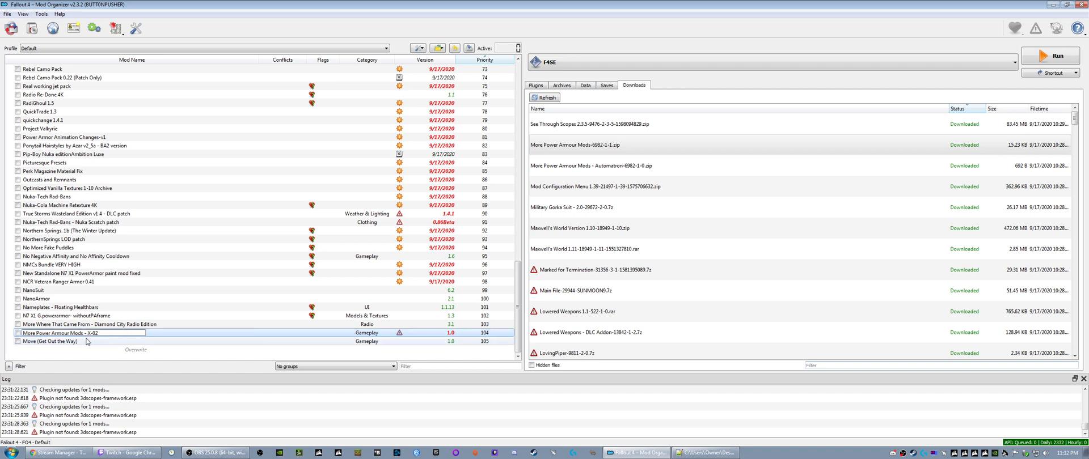
click(103, 326)
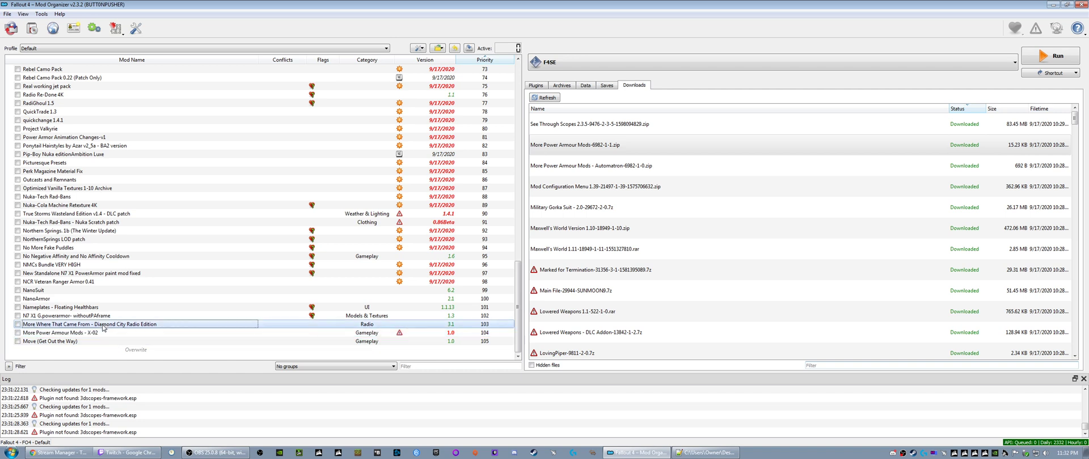
click(577, 146)
right_click(577, 147)
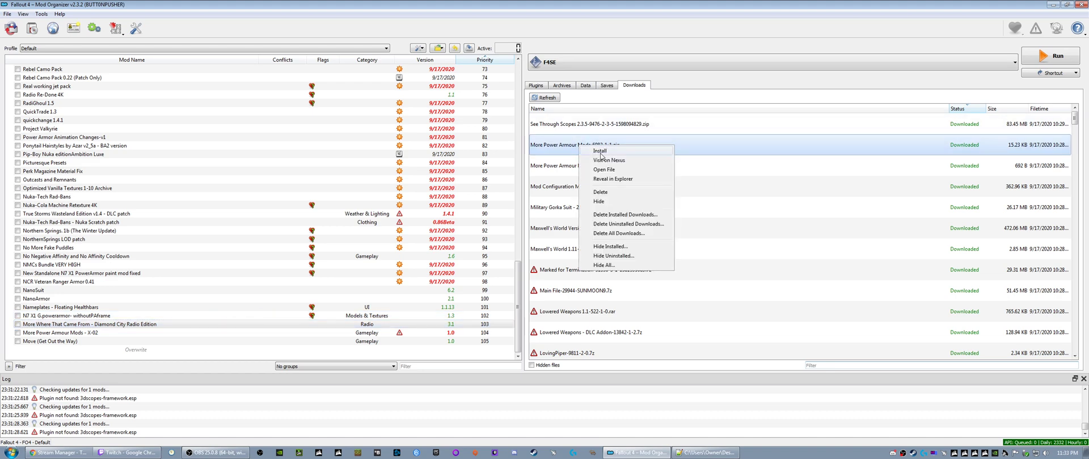
click(601, 153)
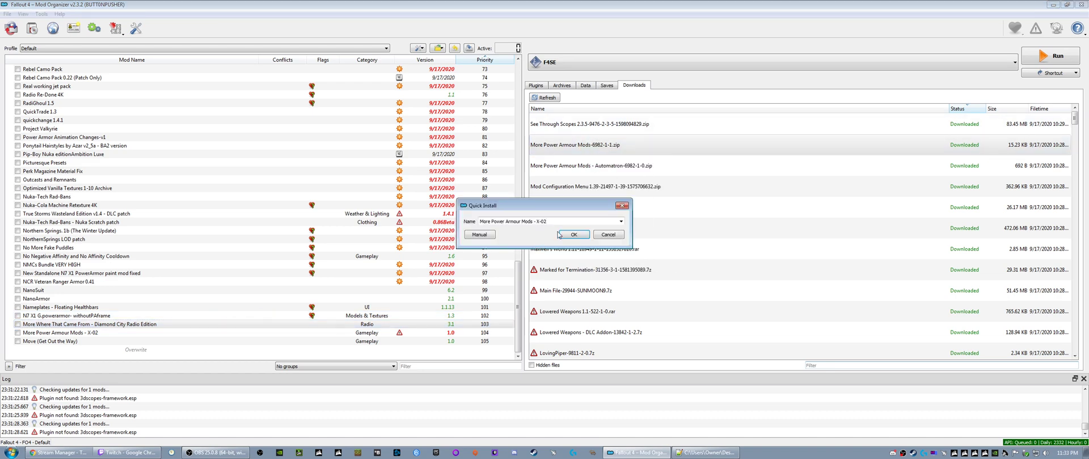
click(622, 206)
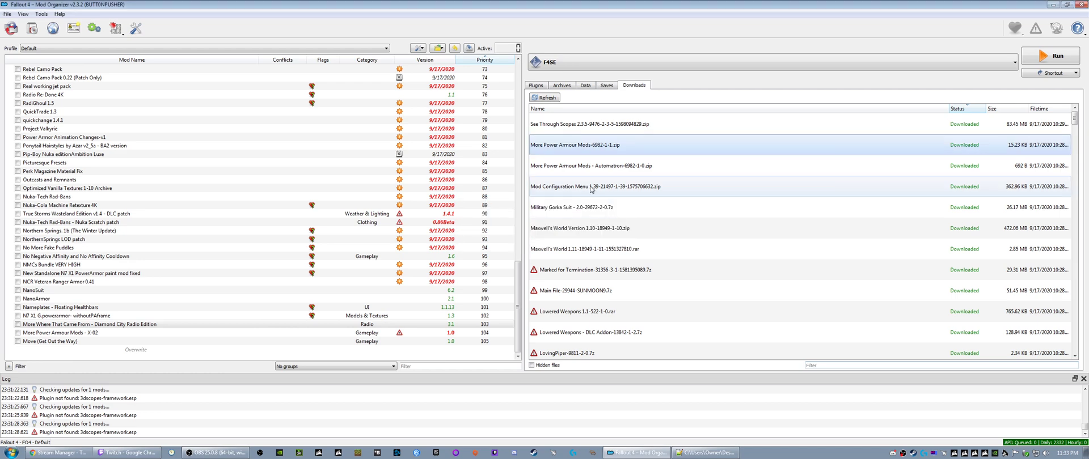
- Reveal More Power Armour Mods-6982-1-1.zip in Explorer, inspect its contents in 7-Zip, and close the archive
right_click(572, 142)
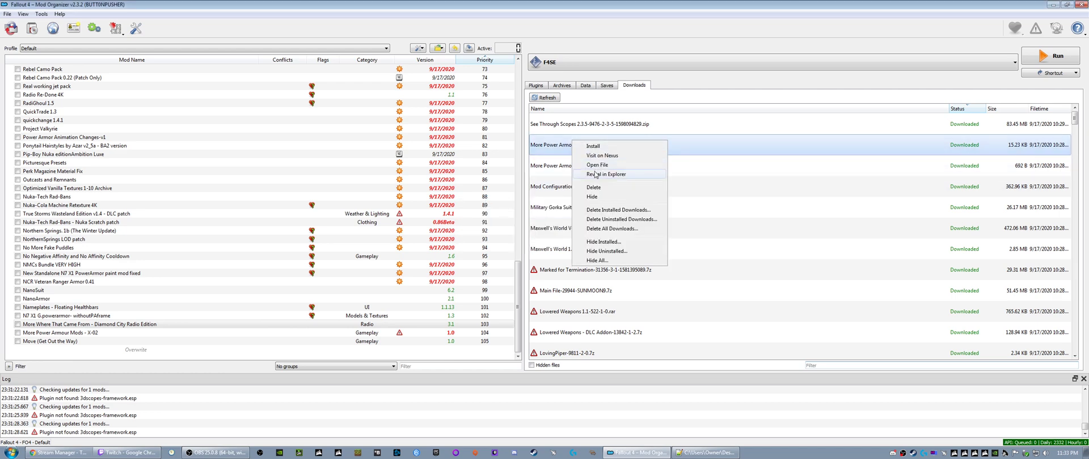
click(596, 174)
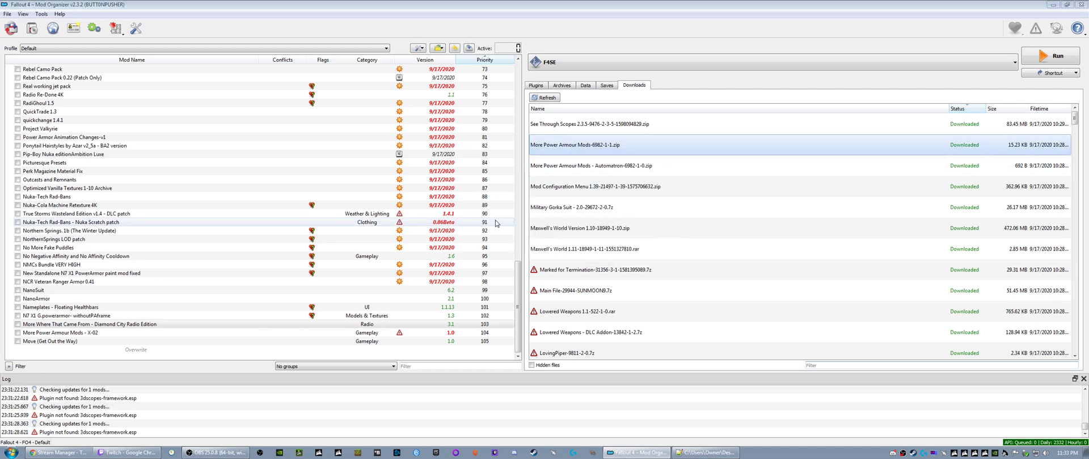
right_click(358, 361)
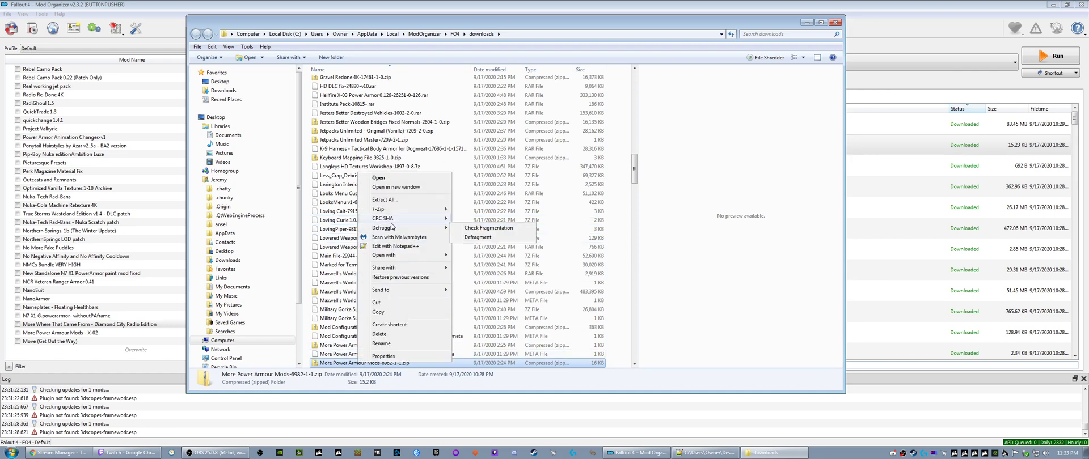
mouse_move(391, 209)
click(471, 211)
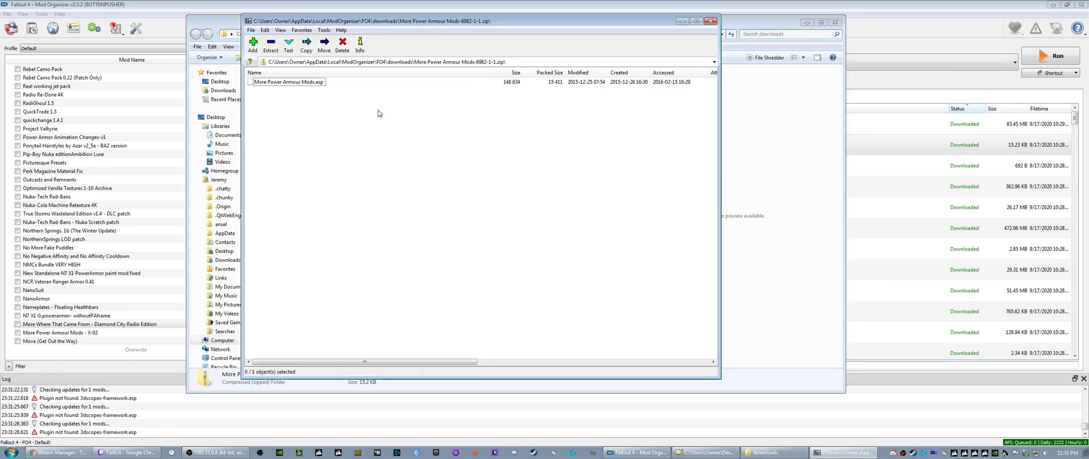
click(274, 84)
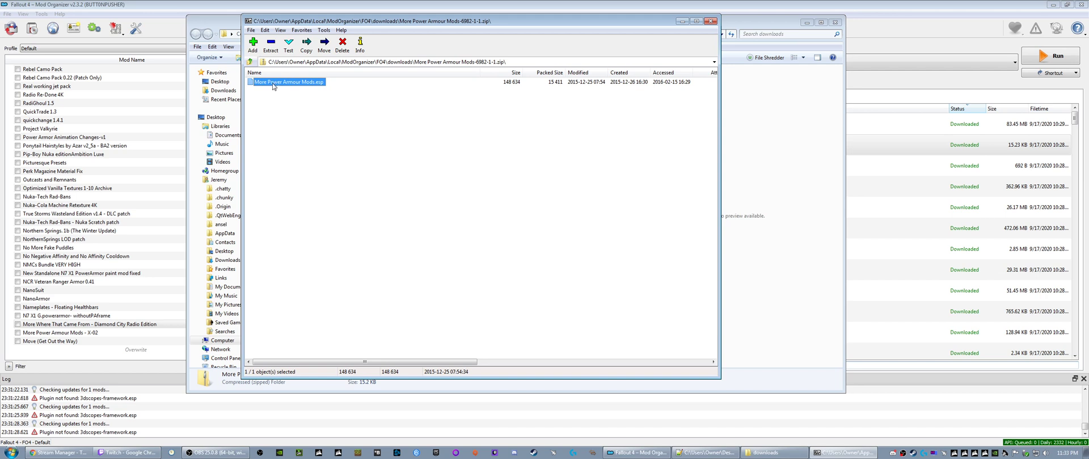
click(709, 22)
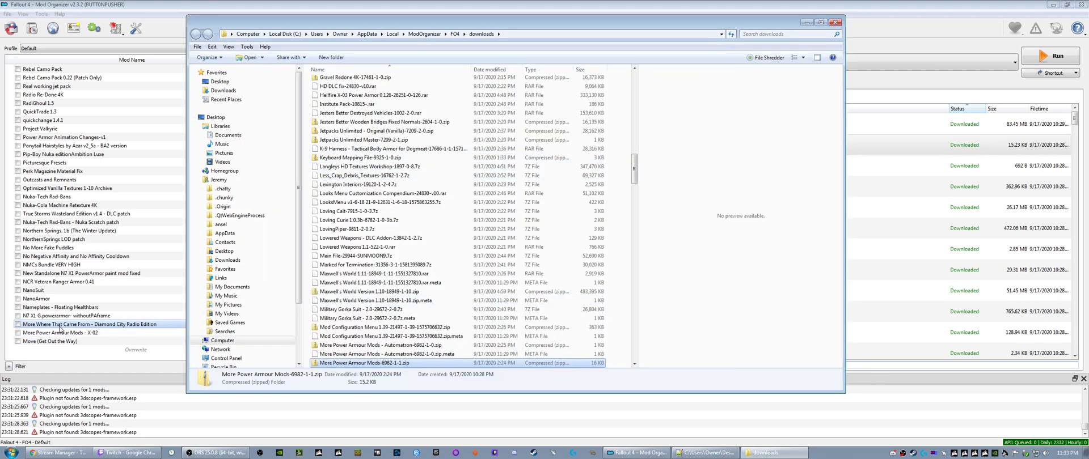
- View the Nexus page of More Where That Came From - Diamond City Radio Edition in Chrome, then return to Mod Organizer
right_click(60, 328)
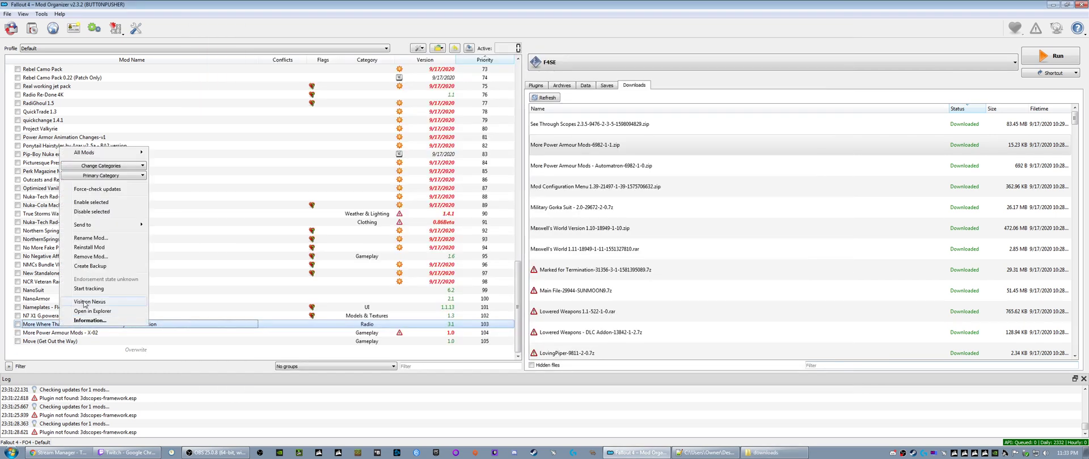
click(79, 321)
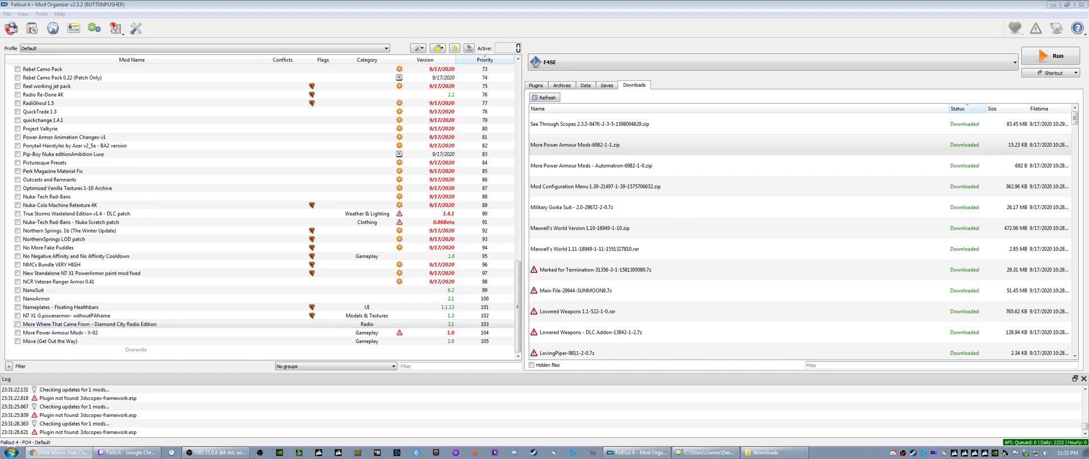
scroll(216, 242, down, 4)
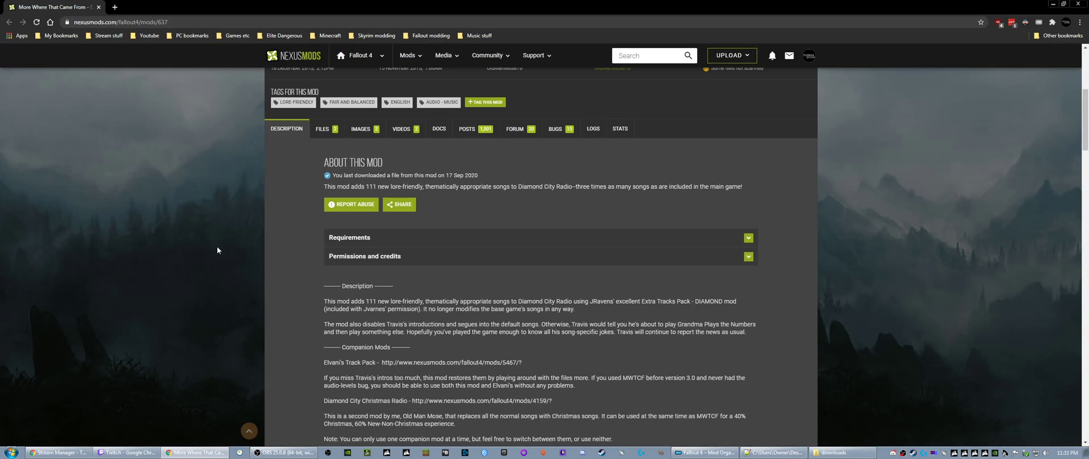
scroll(217, 250, up, 4)
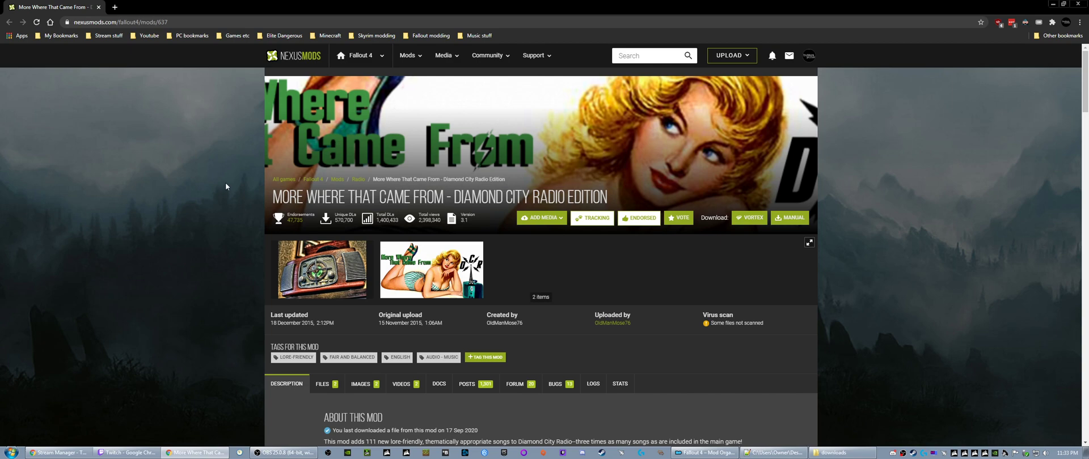
click(1052, 4)
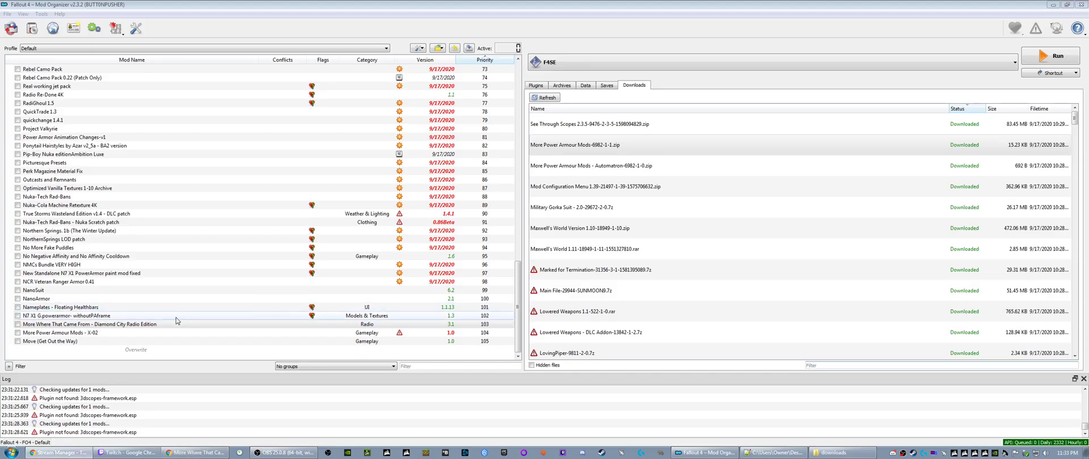
- Open the Nexus page of More Power Armour Mods - X-02 in Chrome and examine its main and optional files
right_click(73, 338)
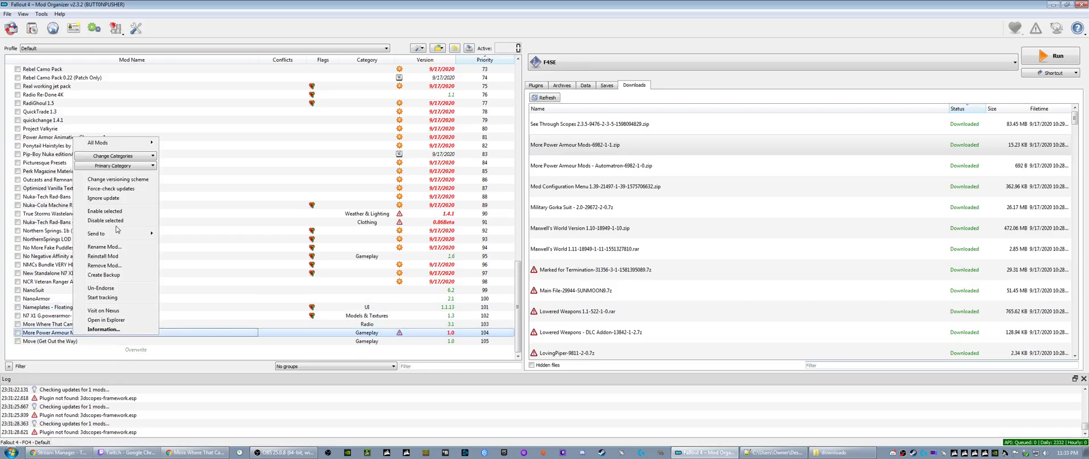
click(92, 313)
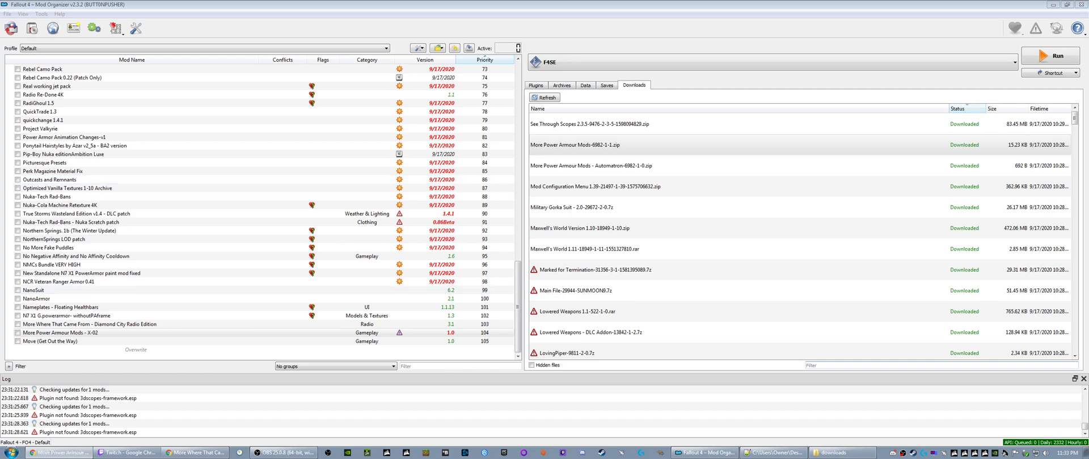
drag(371, 0, 369, 0)
scroll(218, 253, down, 3)
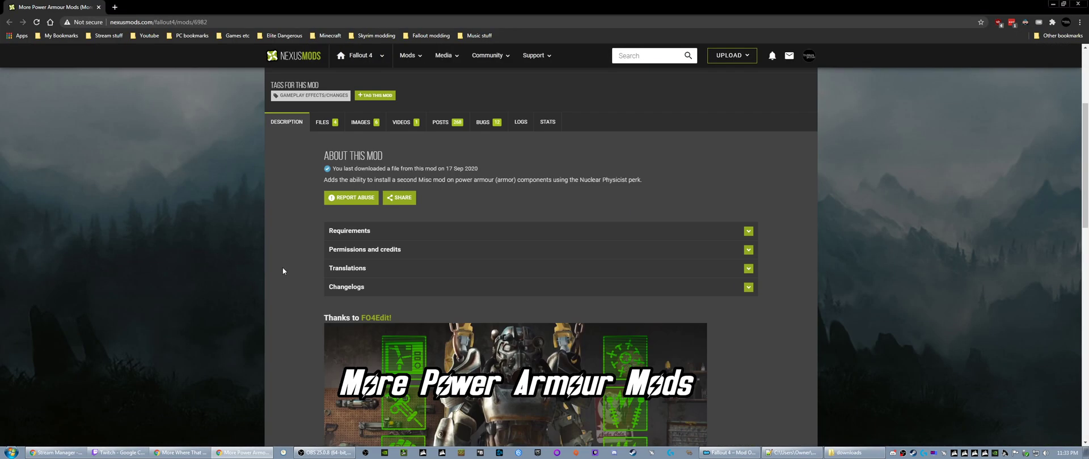
scroll(283, 271, up, 2)
click(326, 207)
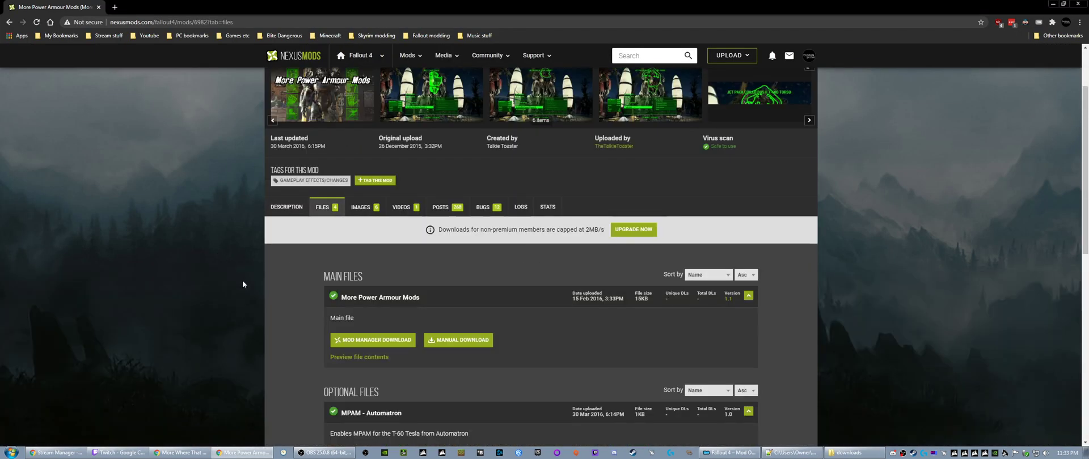
scroll(311, 293, down, 4)
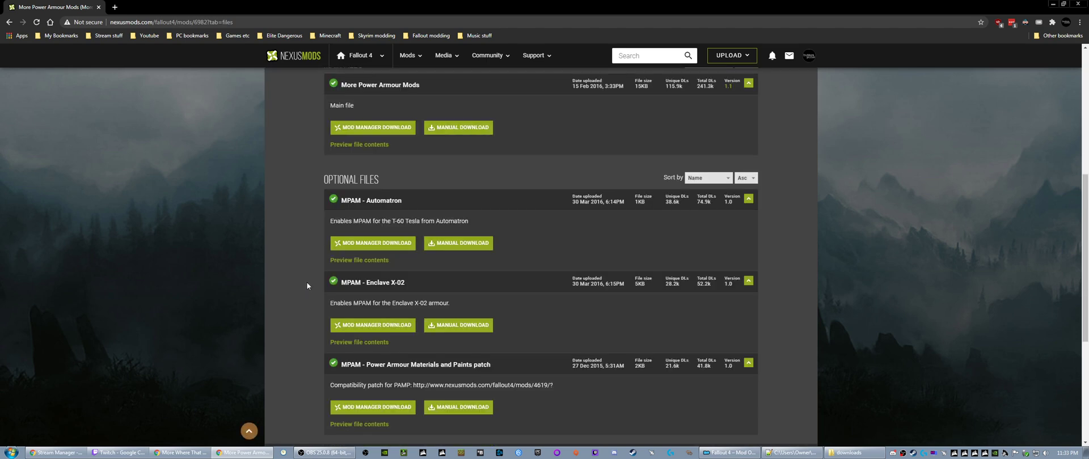
scroll(307, 285, up, 1)
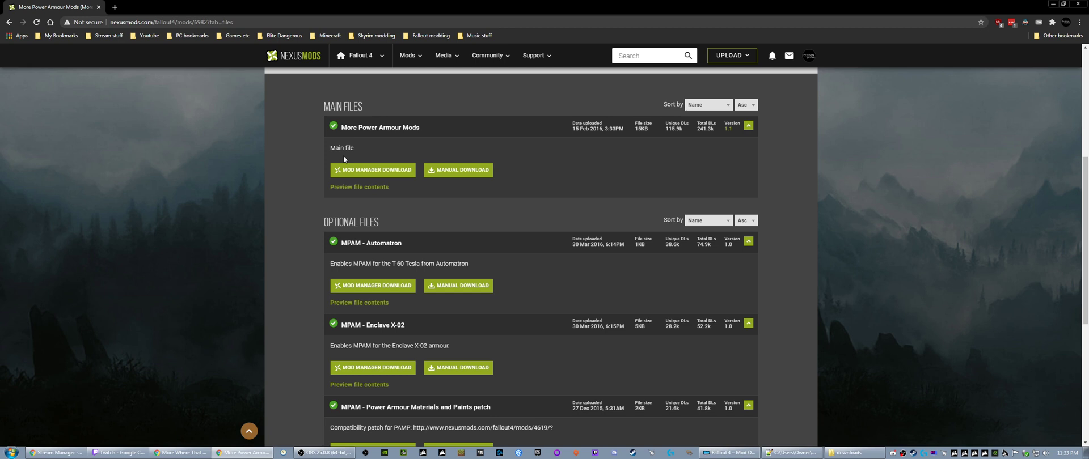
- Preview the file contents of the More Power Armour Mods main file and the optional MPAM - Automatron and MPAM - Enclave X-02 files
click(357, 187)
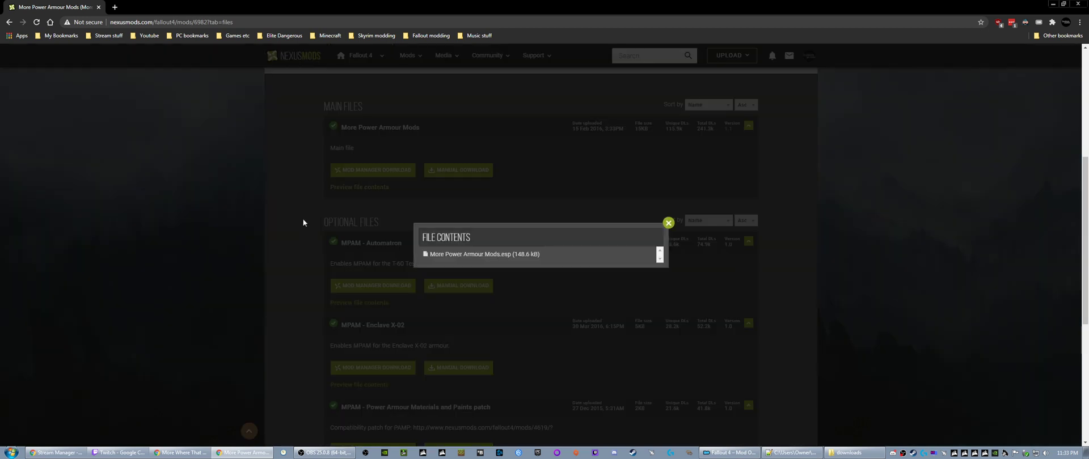
scroll(301, 222, down, 2)
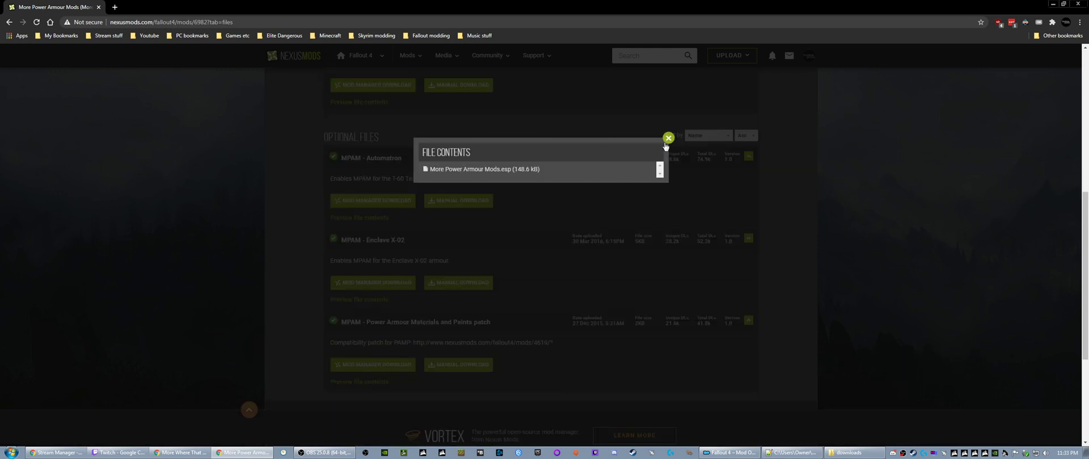
click(667, 142)
click(357, 218)
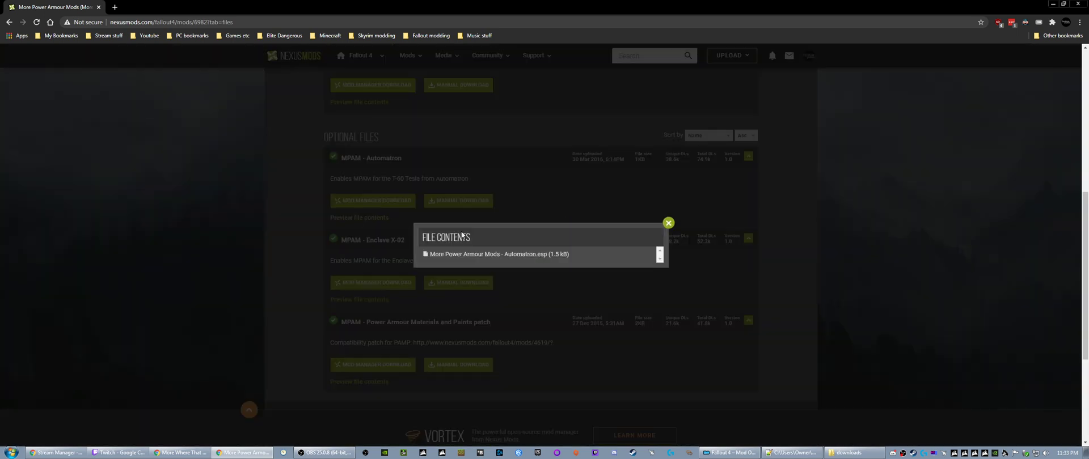
click(668, 223)
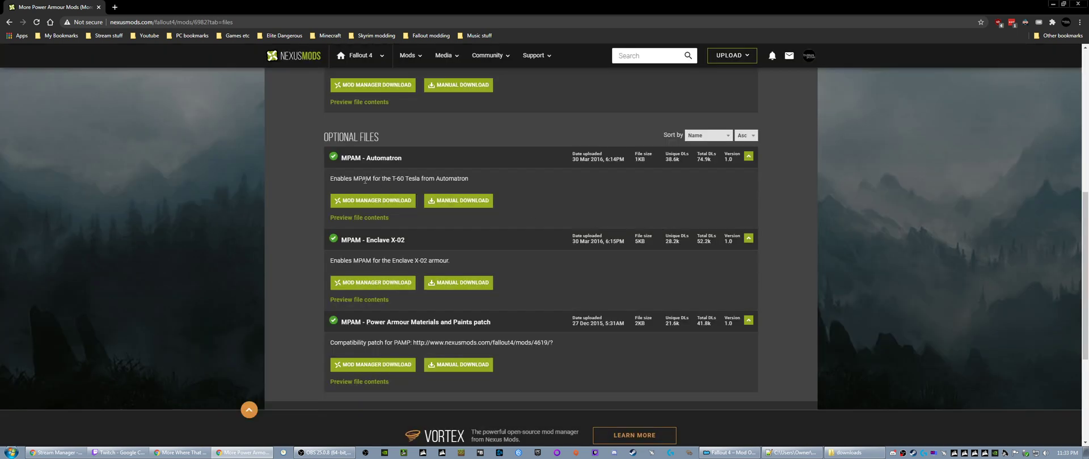
click(357, 300)
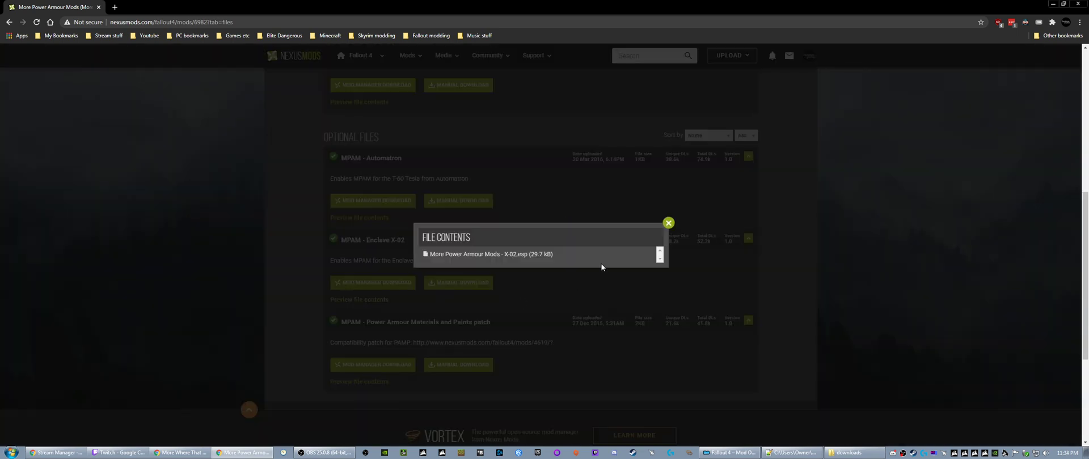
- Close the MPAM - Enclave X-02 file preview and return to Mod Organizer
click(669, 223)
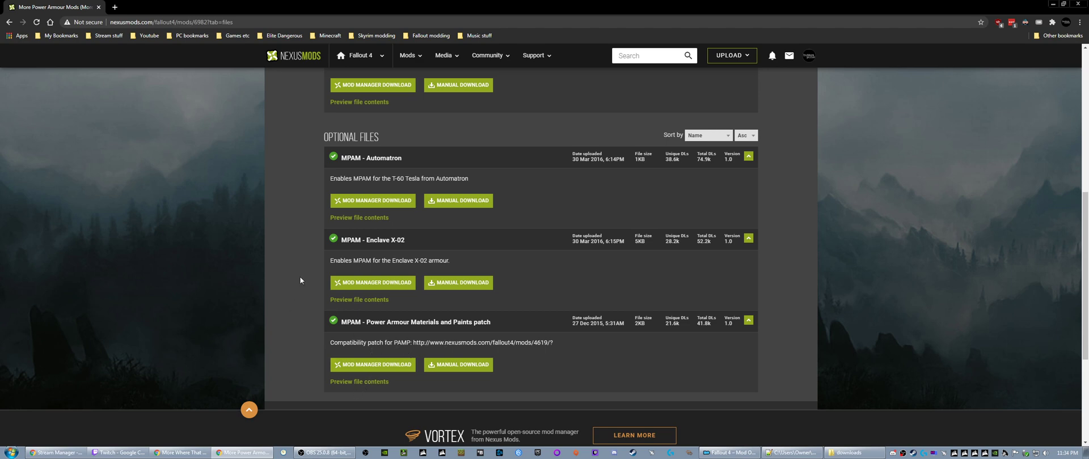
scroll(299, 278, up, 1)
scroll(299, 281, down, 1)
click(754, 453)
click(753, 453)
click(754, 453)
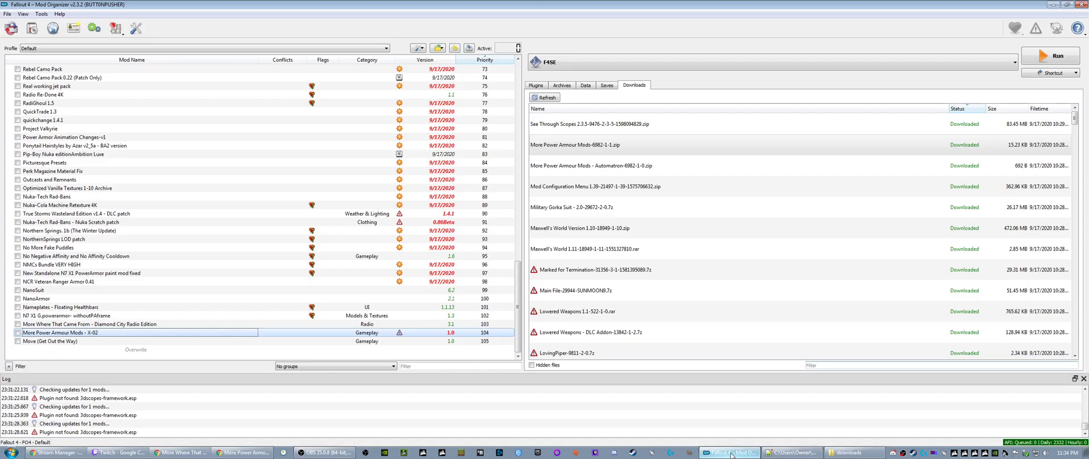
- View the installed More Power Armour Mods - X-02 mod's folder in Explorer and close it
right_click(87, 335)
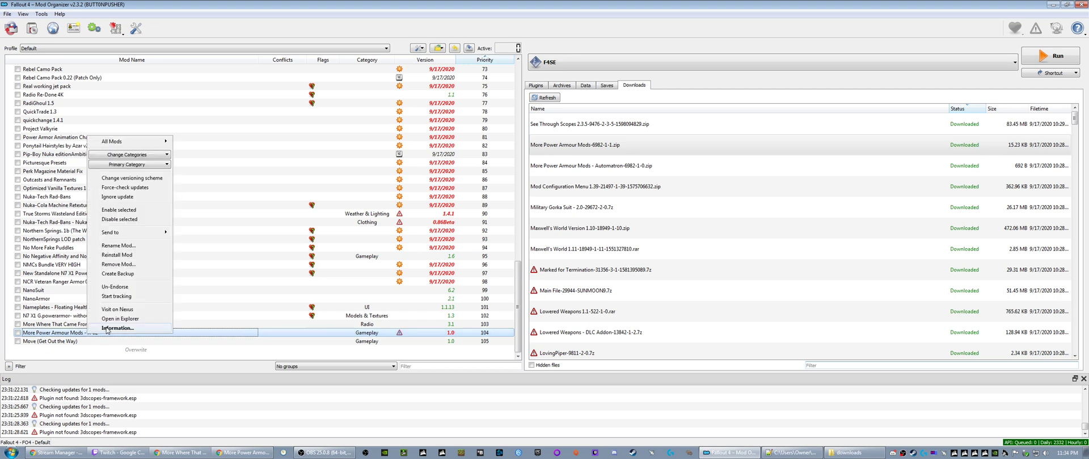
click(109, 319)
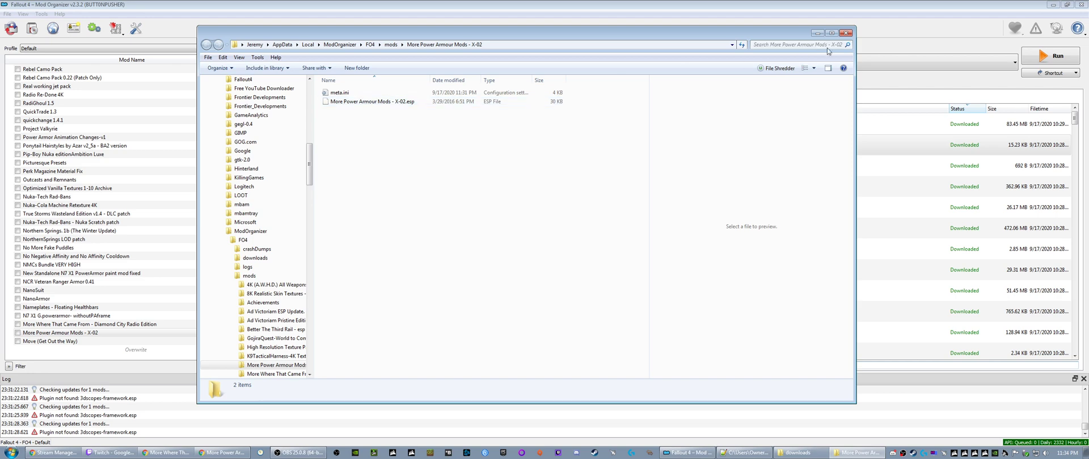
click(845, 33)
- Reveal the downloaded More Power Armour Mods-6982-1-1.zip in Explorer, check its contents in 7-Zip, and close both windows
right_click(584, 150)
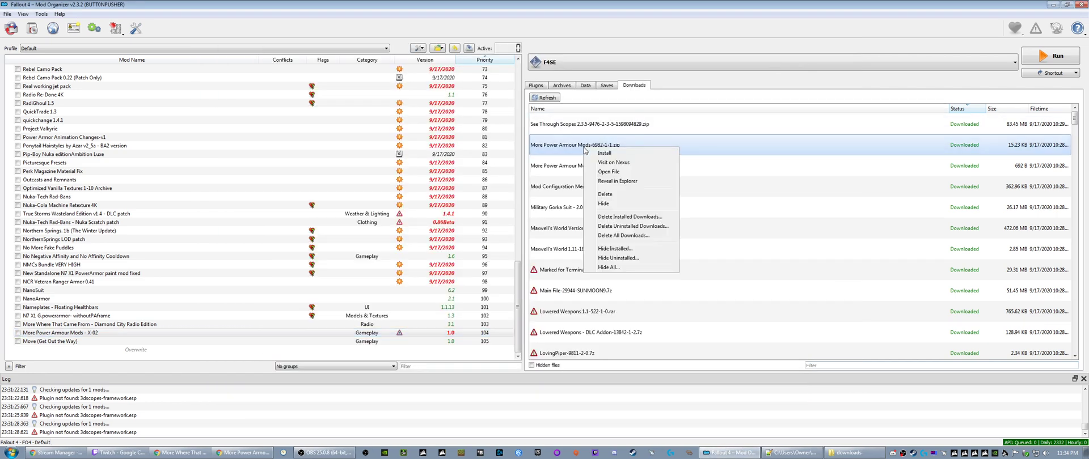
click(607, 182)
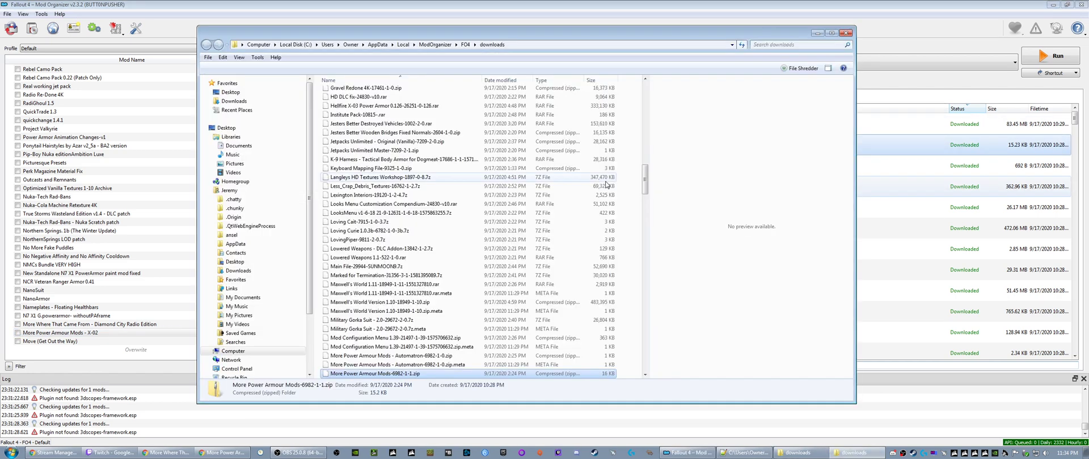
right_click(356, 374)
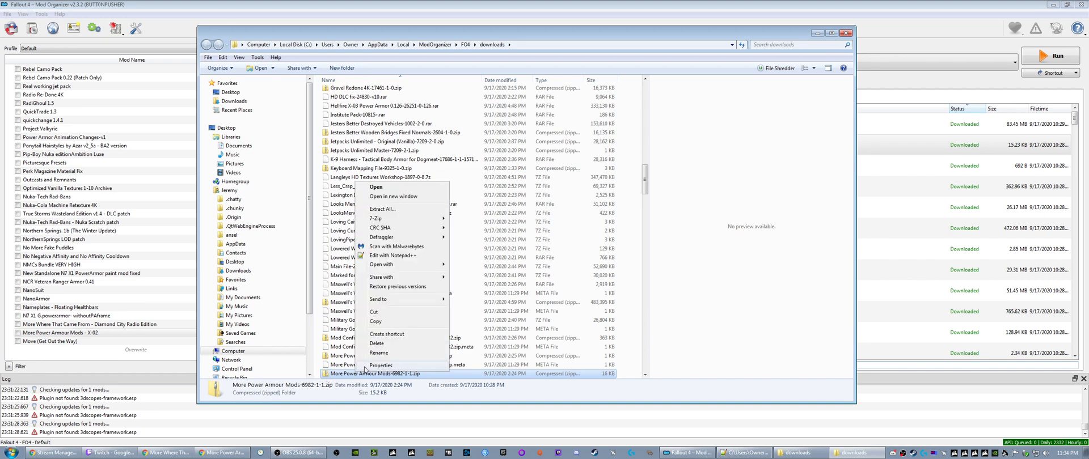
mouse_move(385, 224)
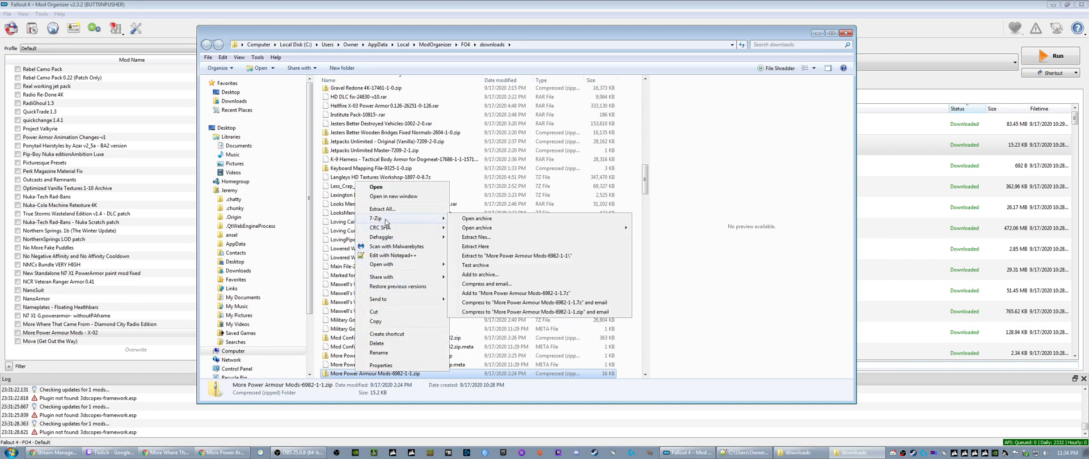
click(475, 219)
click(710, 21)
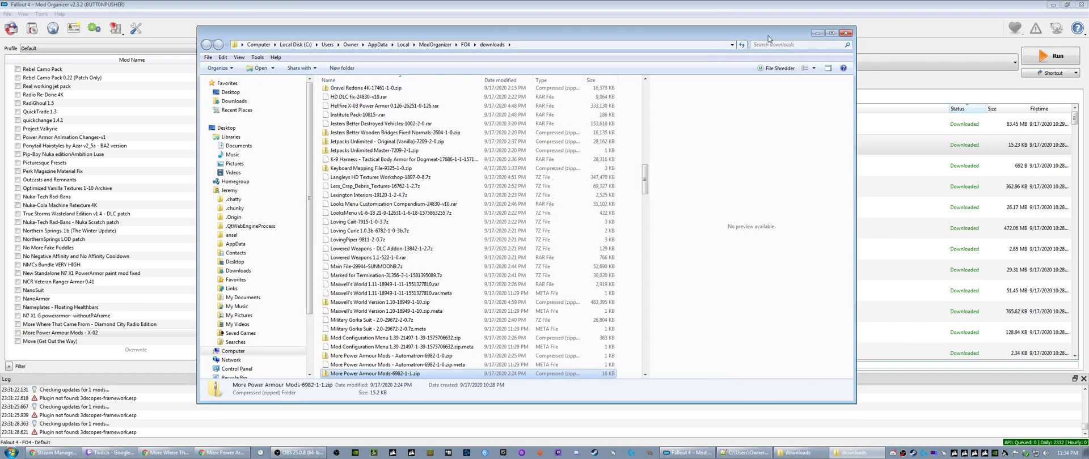
click(845, 32)
- Install More Power Armour Mods-6982-1-1.zip under the name "More Power Armour Mods - Main"
right_click(574, 150)
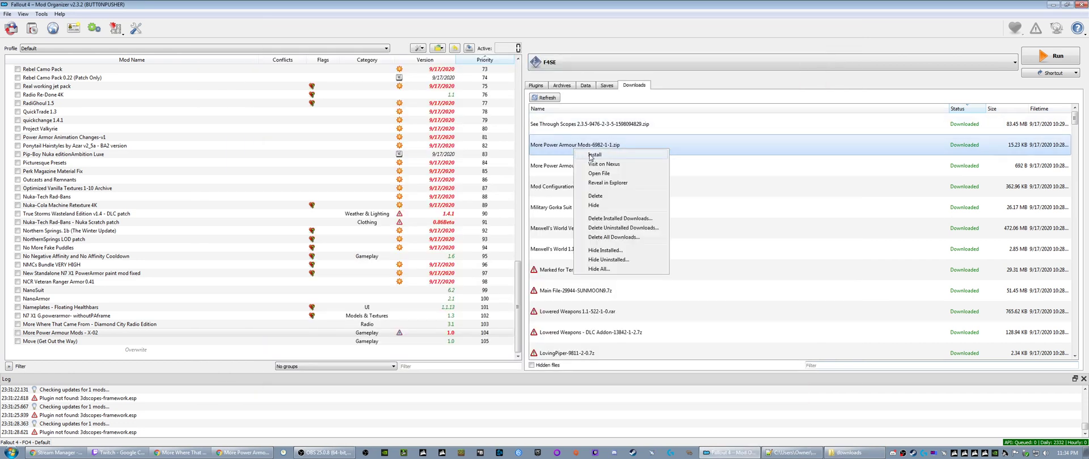
click(593, 154)
drag(535, 222, 575, 223)
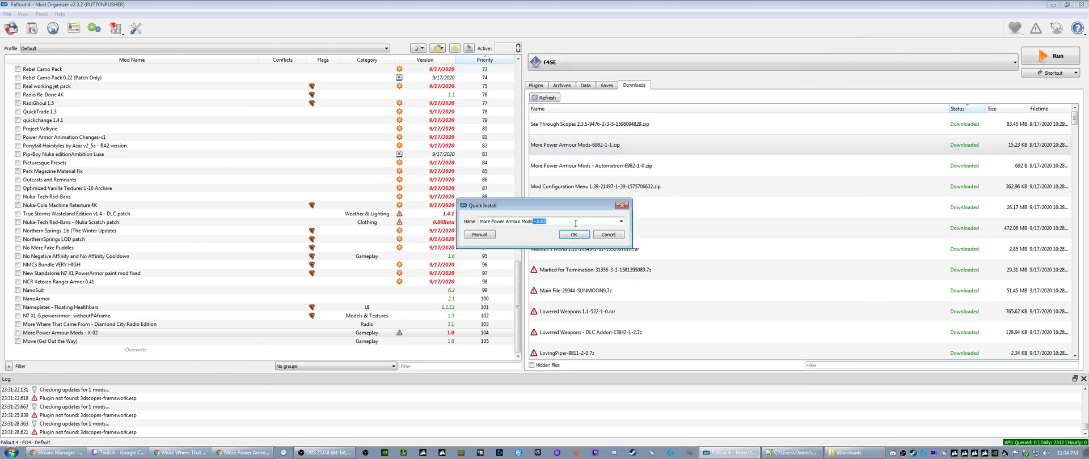
key(BackSpace)
key(ctrl+z)
text(n)
click(573, 234)
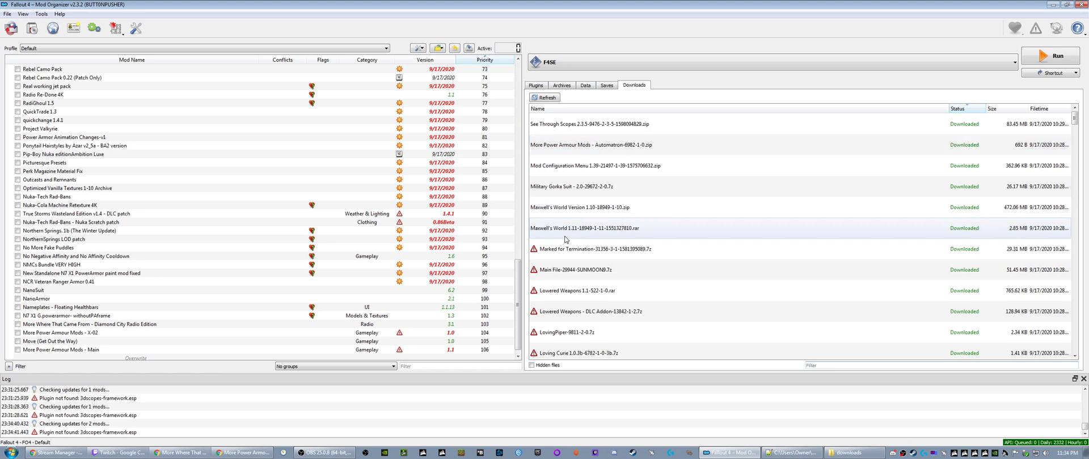
- Reveal More Power Armour Mods - Automatron-6982-1-0.zip in Explorer, check its contents in 7-Zip, and close both windows
right_click(561, 145)
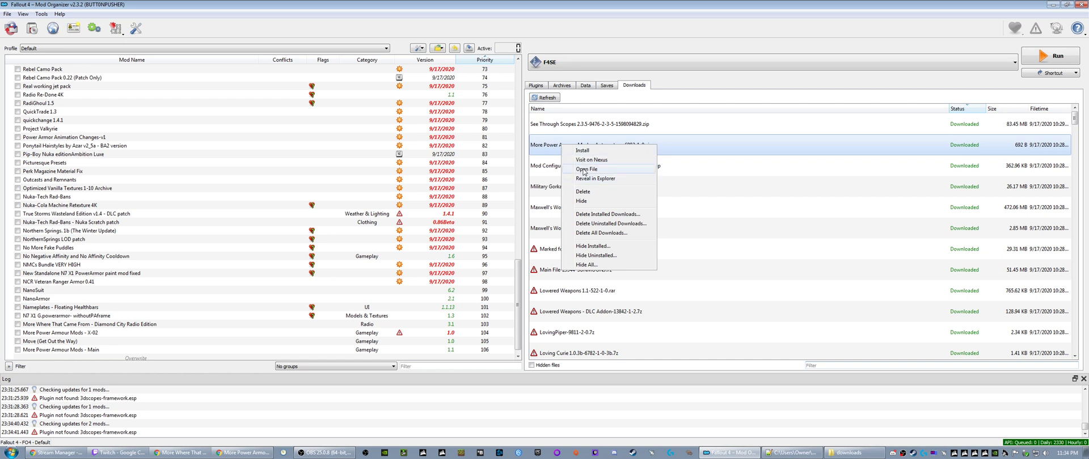
click(587, 180)
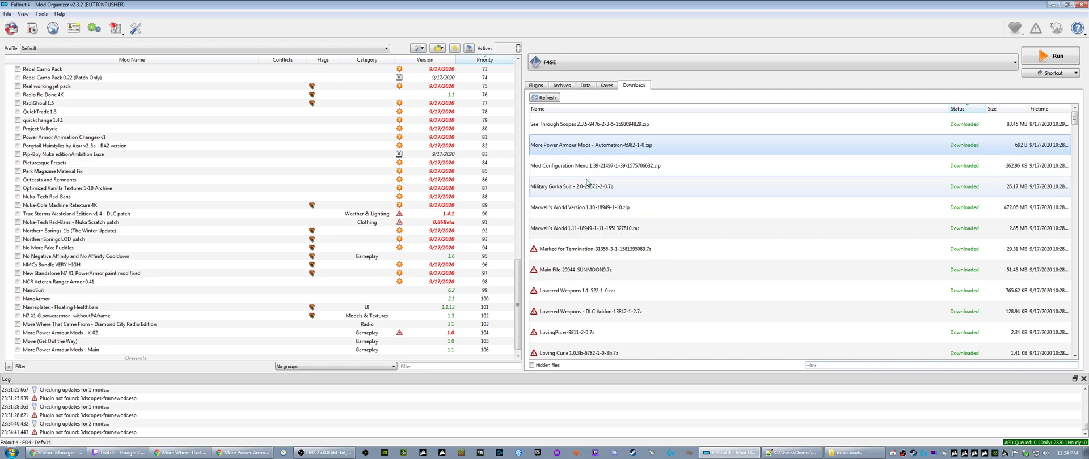
right_click(359, 375)
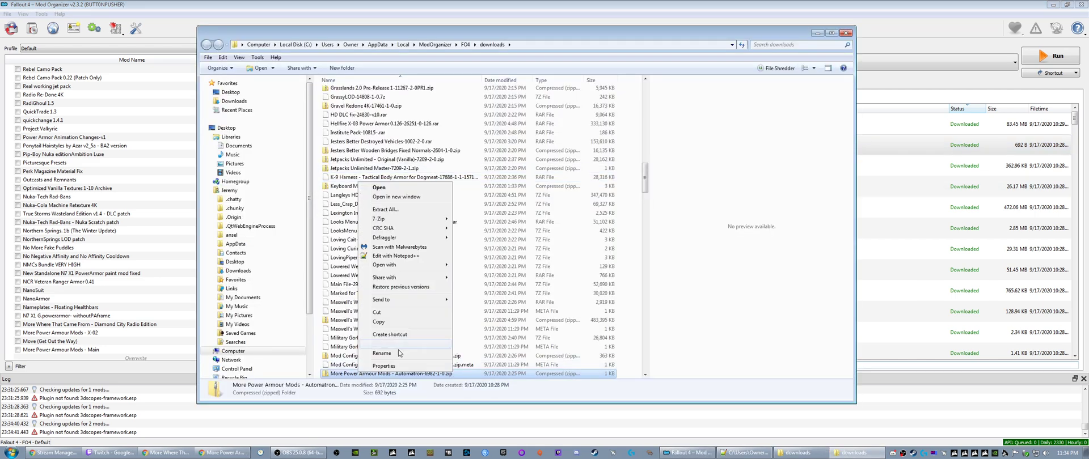
mouse_move(392, 239)
mouse_move(397, 219)
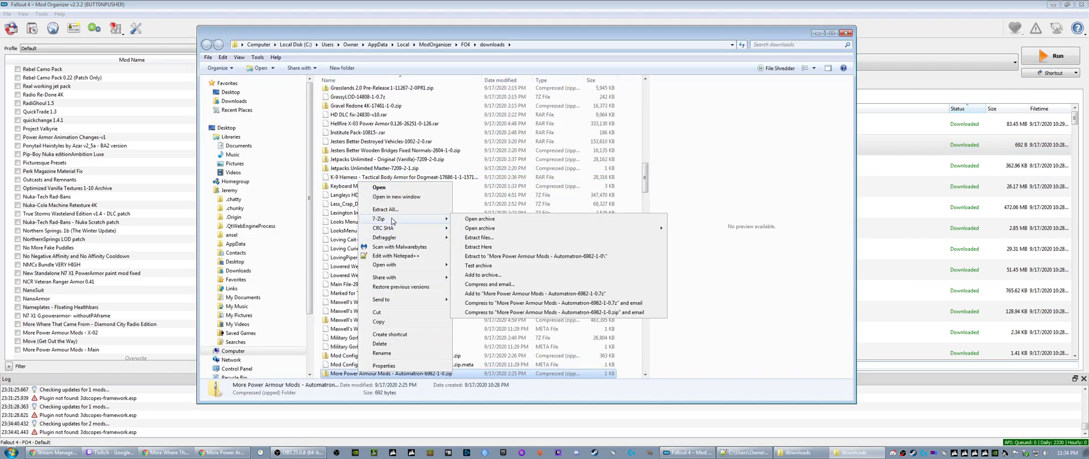
click(479, 219)
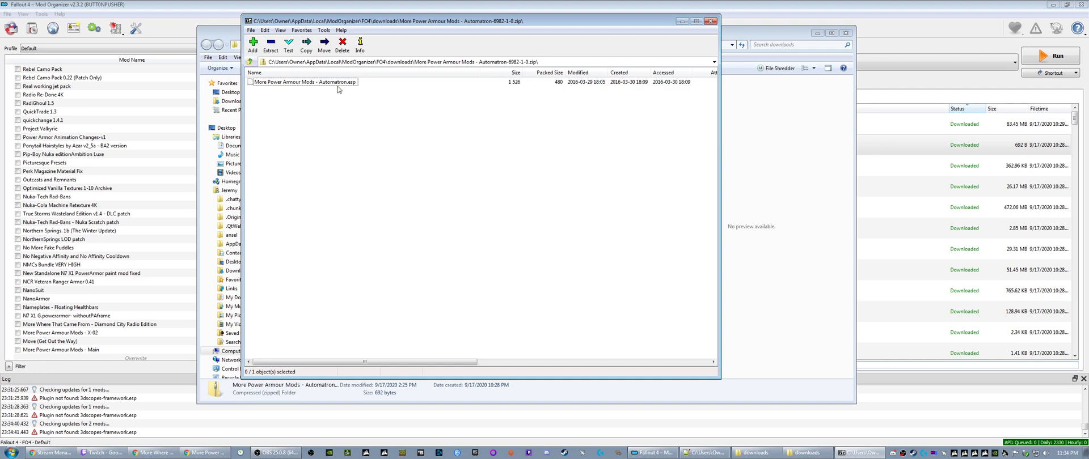
click(711, 21)
click(846, 33)
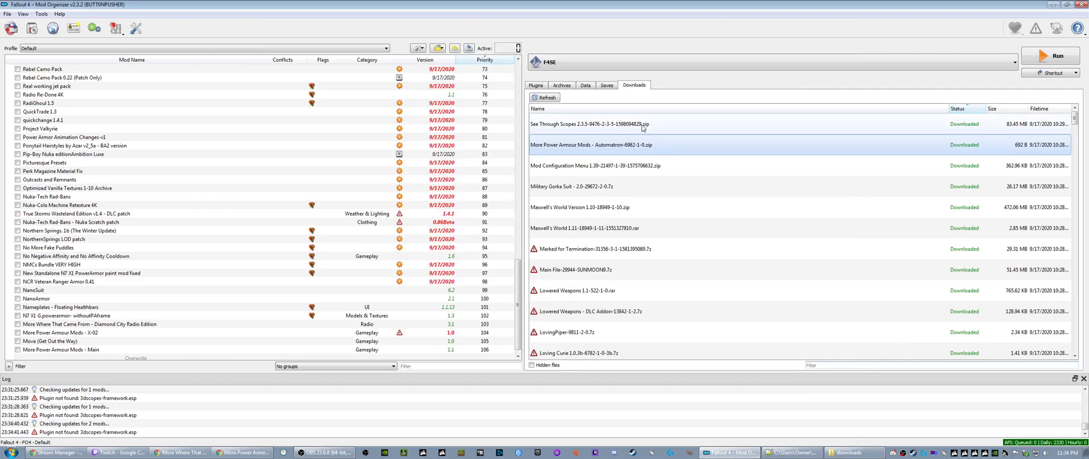
- Install the More Power Armour Mods Automatron download under the name "More Power Armour Mods - Automatron"
right_click(567, 150)
click(573, 154)
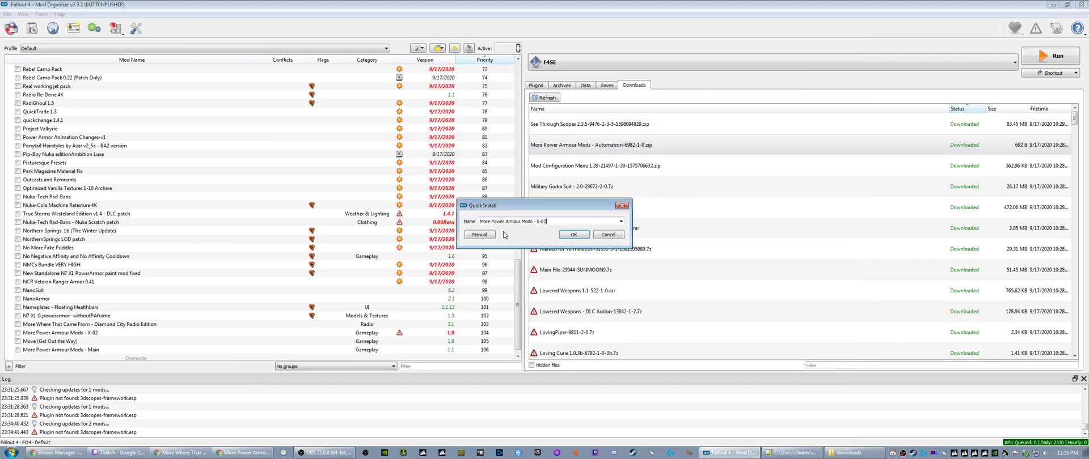
drag(536, 223, 586, 227)
key(Return)
- Install the Mod Configuration Menu 1.39 and Military Gorka Suit 2.0 downloads under their suggested names
right_click(555, 145)
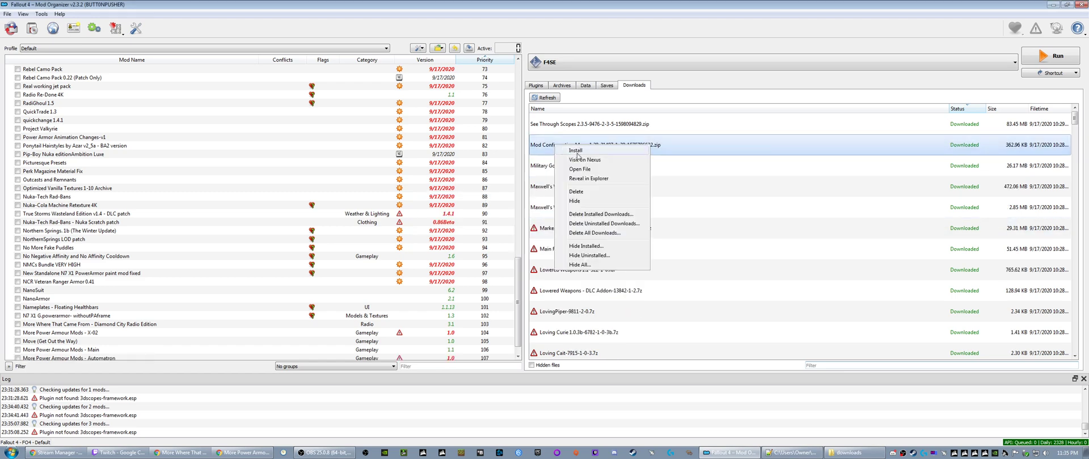
click(577, 154)
click(574, 237)
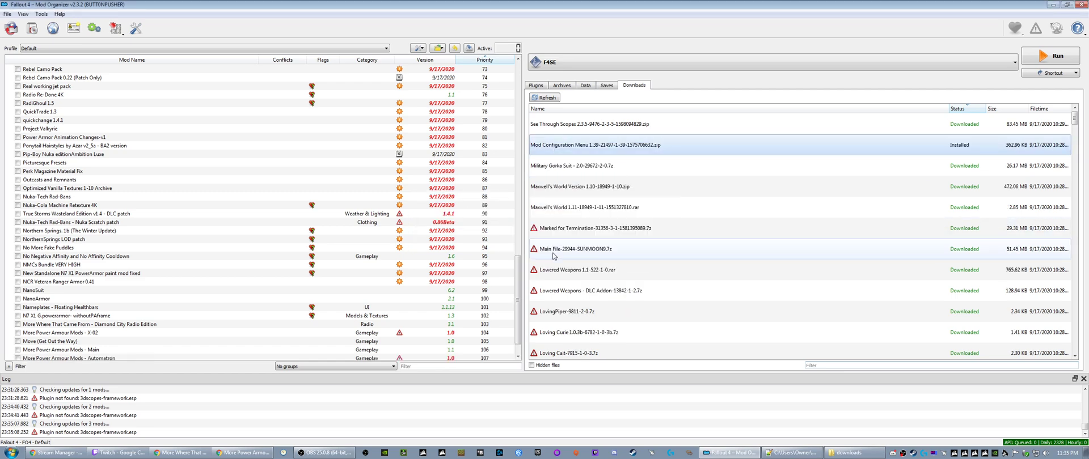
right_click(554, 146)
click(562, 155)
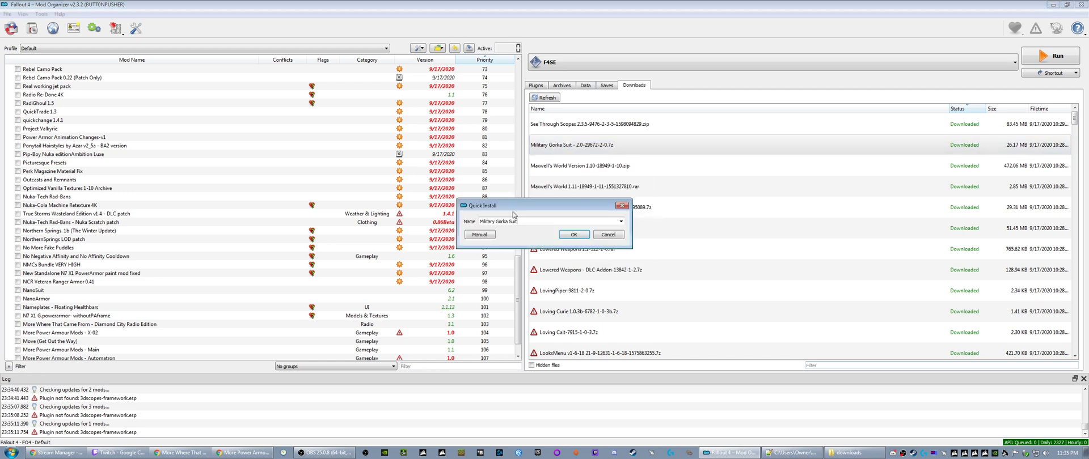
click(574, 234)
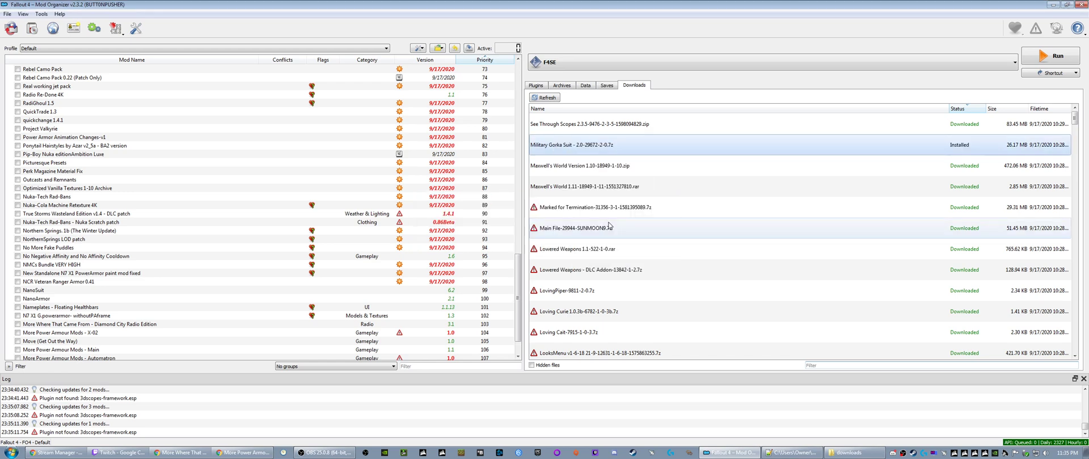
- Install the Maxwell's World Version 1.10 download, cleaning up its name to "Maxwells World"
right_click(561, 146)
click(549, 168)
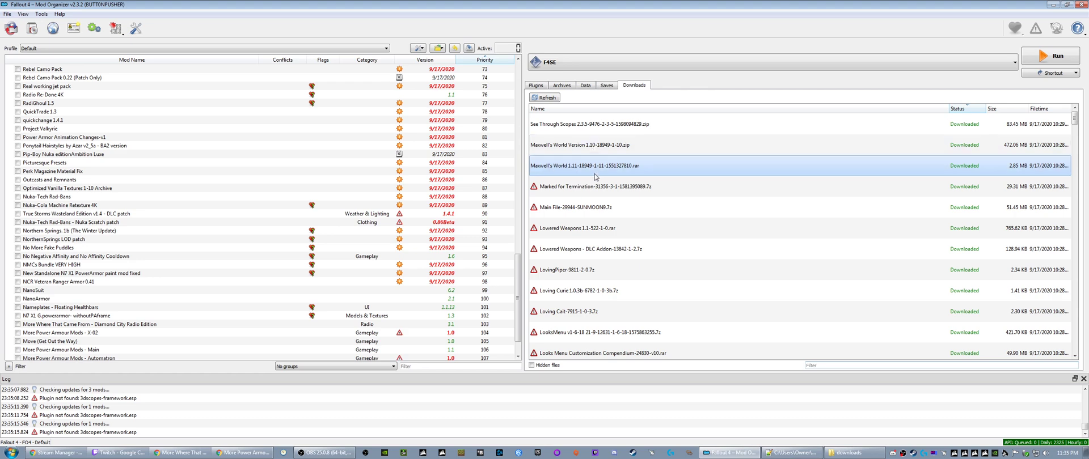
right_click(577, 148)
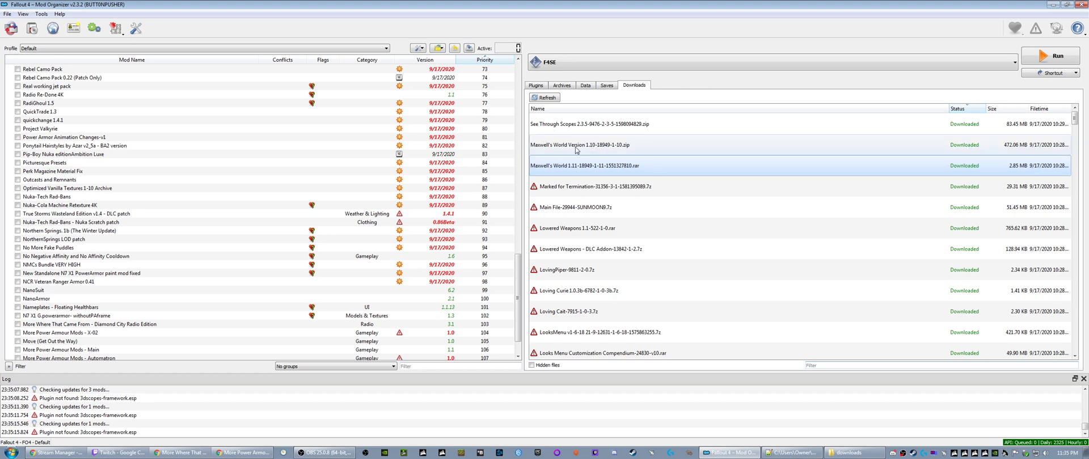
click(586, 153)
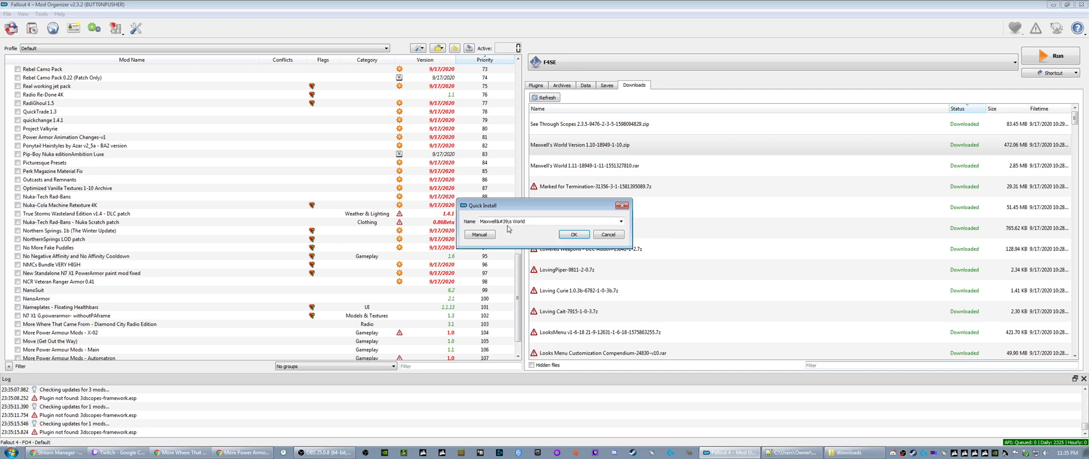
drag(497, 221, 506, 223)
key(BackSpace)
click(569, 236)
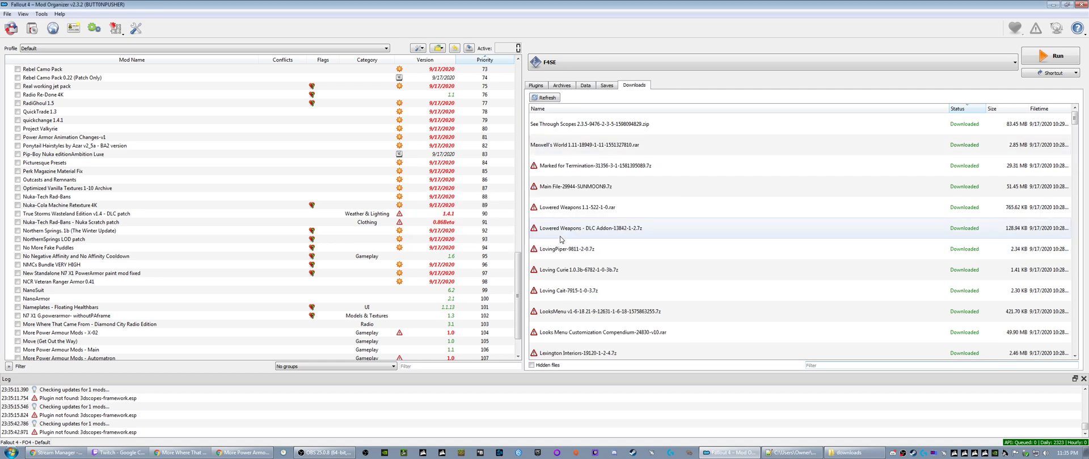
- Install Maxwell's World 1.11-18949-1-11-1551327810.rar as a separate mod named "Maxwells World - update patch"
right_click(561, 145)
click(583, 150)
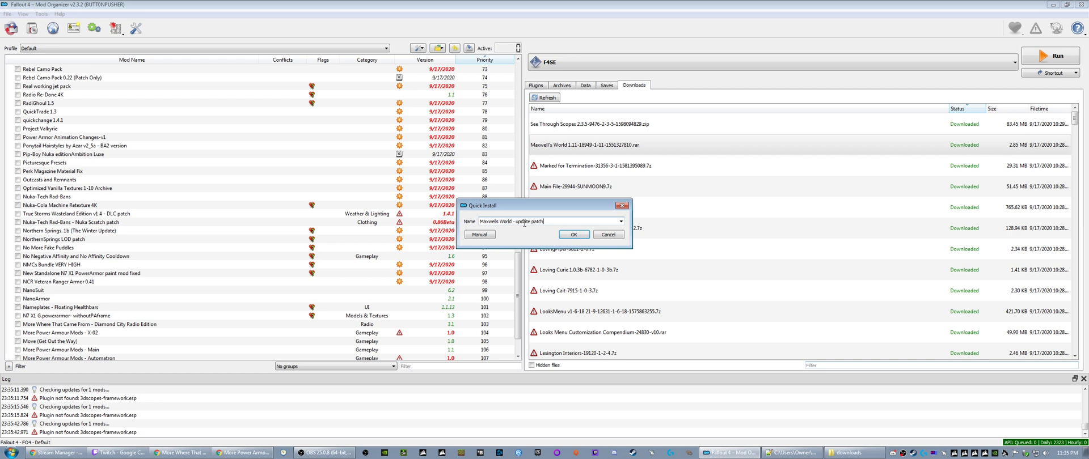
click(568, 235)
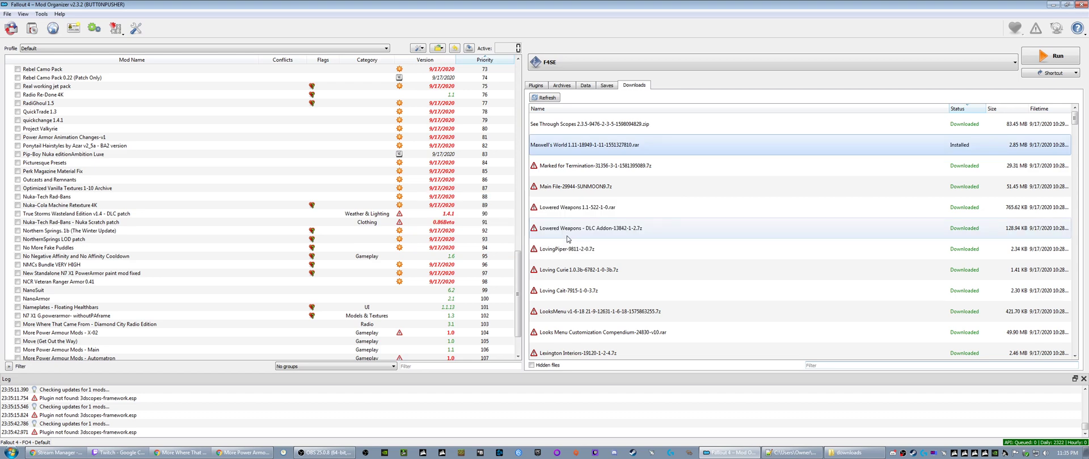
- Open the Maxwells World - update patch and Maxwells World mod folders in Explorer and compare their MaxwellsWorl.esp files
click(113, 341)
scroll(114, 337, down, 2)
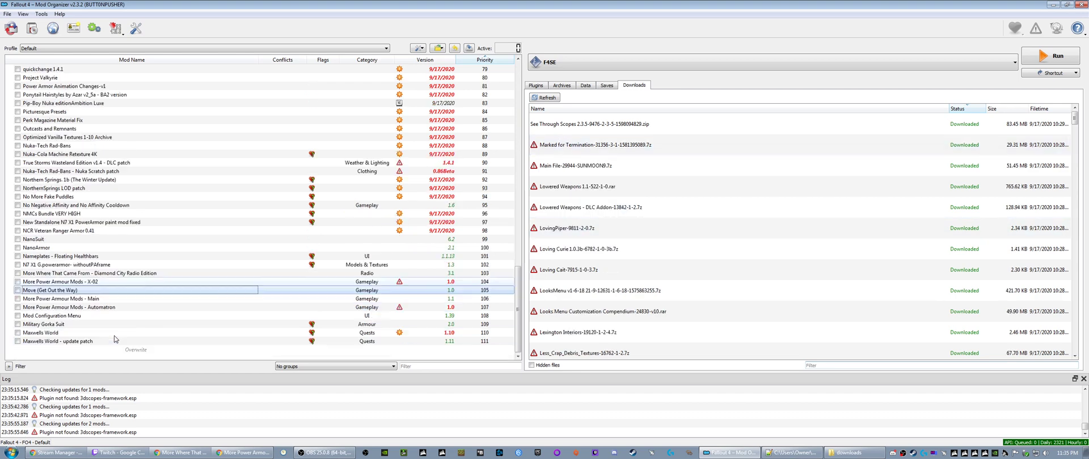
right_click(78, 342)
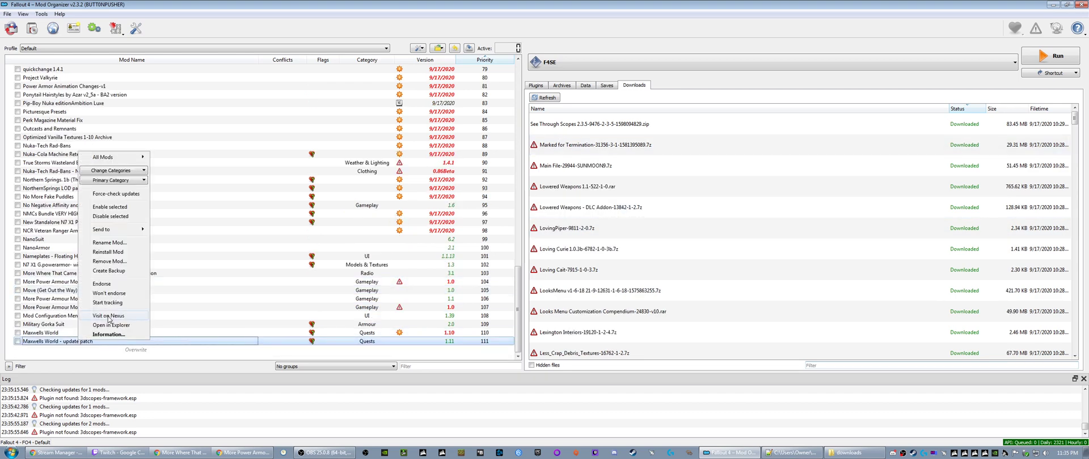
click(111, 325)
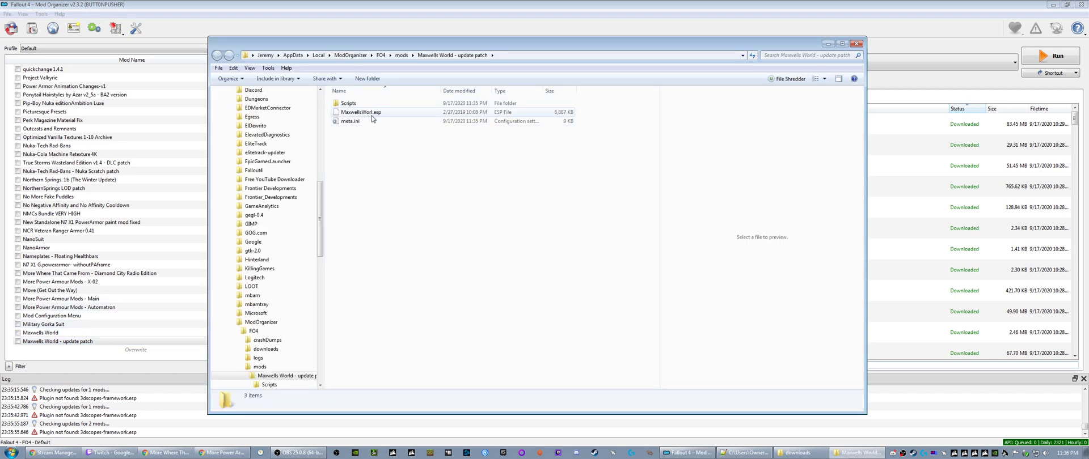
right_click(62, 333)
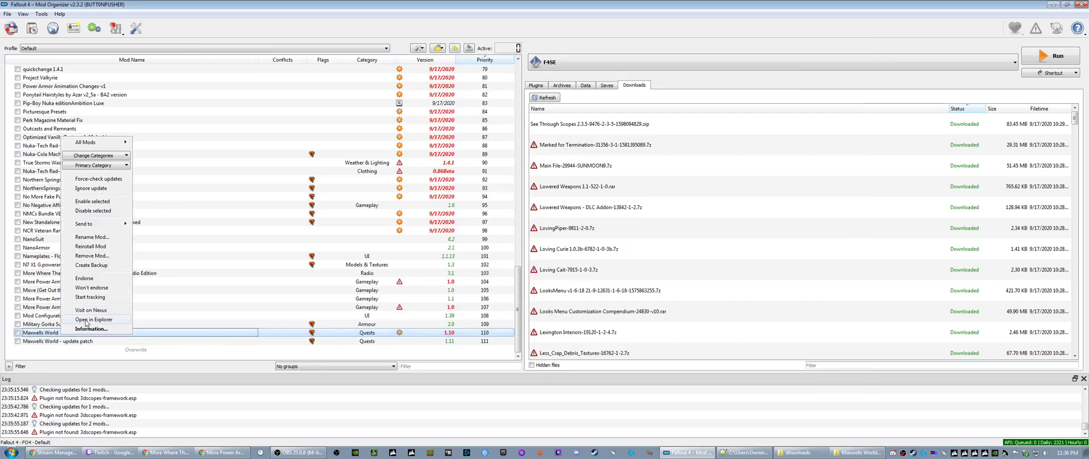
click(91, 320)
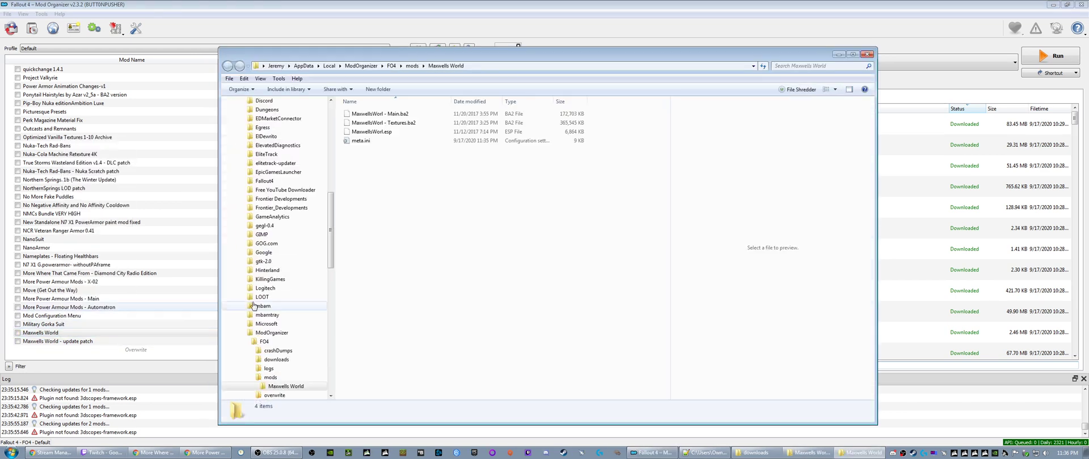
click(386, 136)
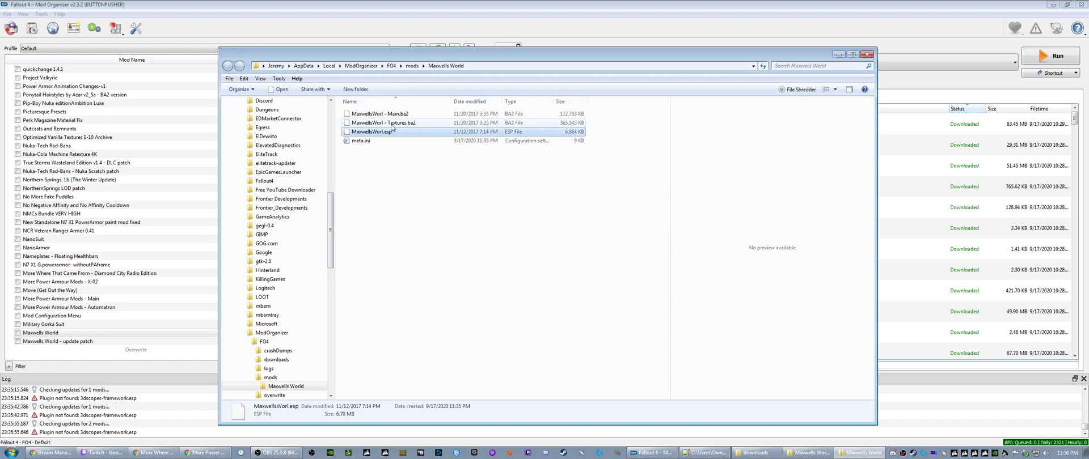
- Check the dates and sizes of the MaxwellsWorl.esp, Main.ba2 and Textures.ba2 files in the Maxwells World mod folder
click(391, 124)
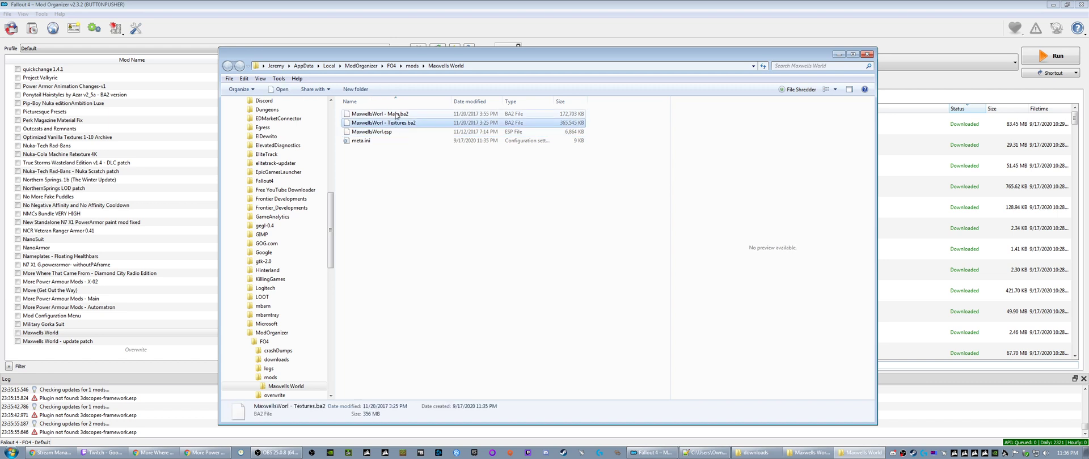
click(394, 115)
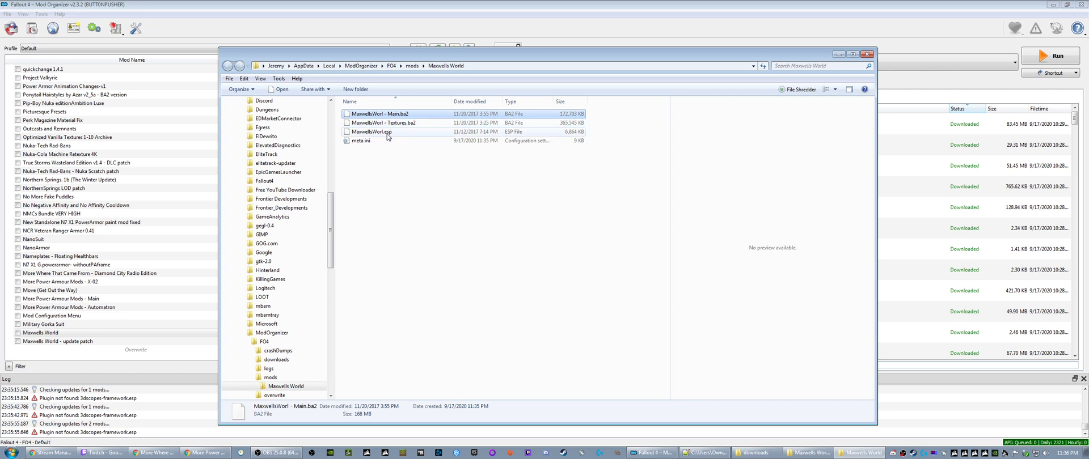
click(390, 134)
click(398, 122)
click(400, 116)
click(391, 135)
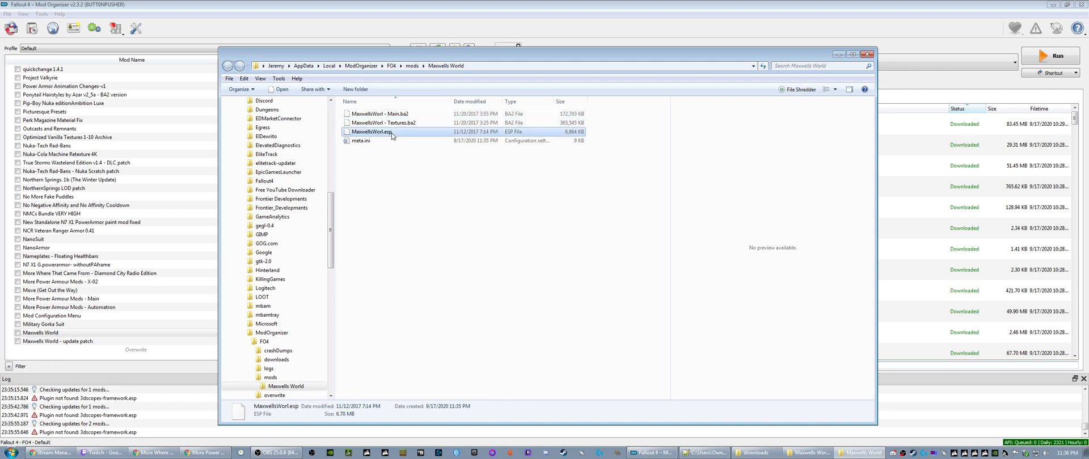
- Inspect the update patch's MaxwellsWorl.esp and its Scripts subfolders Quests and Scenes, and close both mod folder windows
click(809, 453)
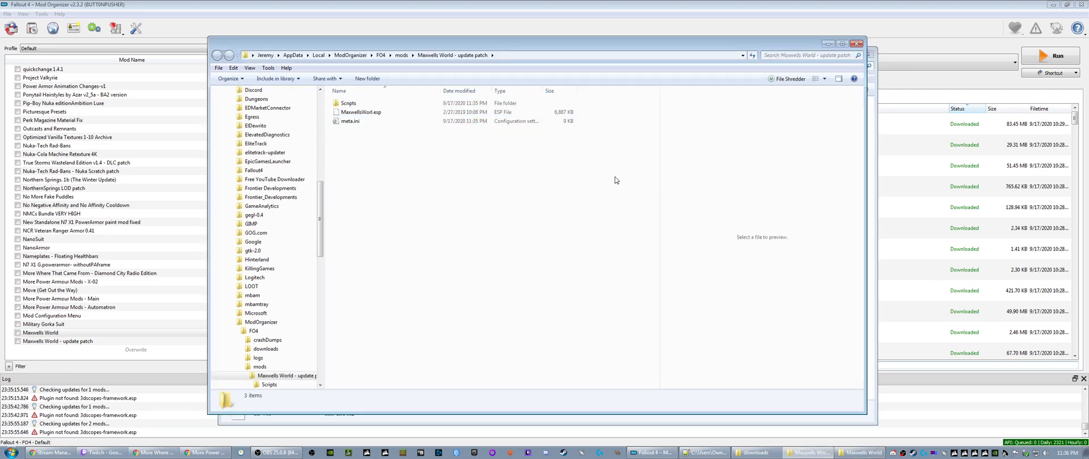
drag(478, 43, 569, 29)
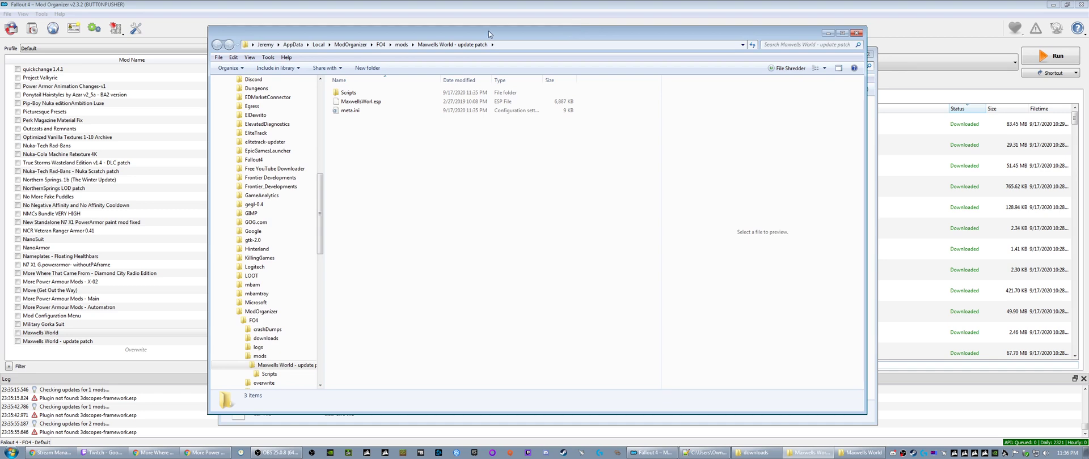
drag(488, 30, 647, 34)
click(512, 105)
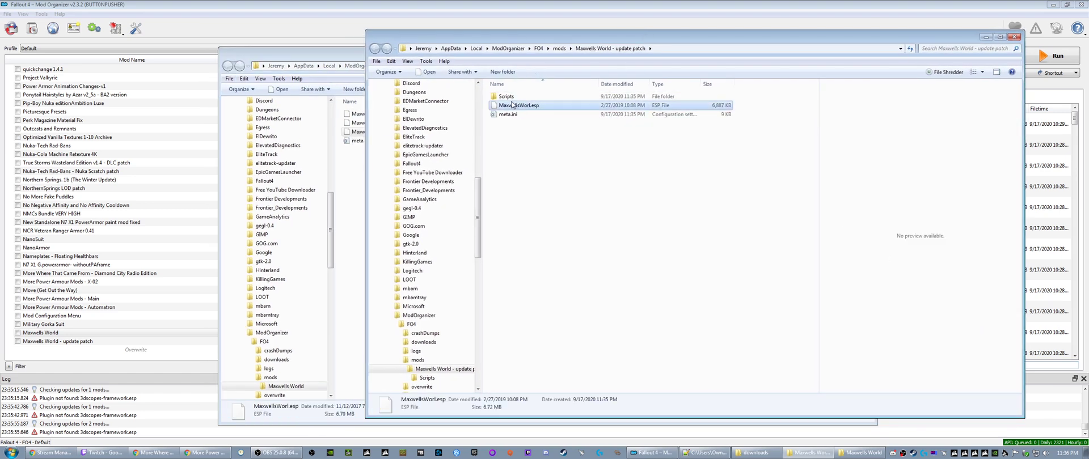
double_click(512, 98)
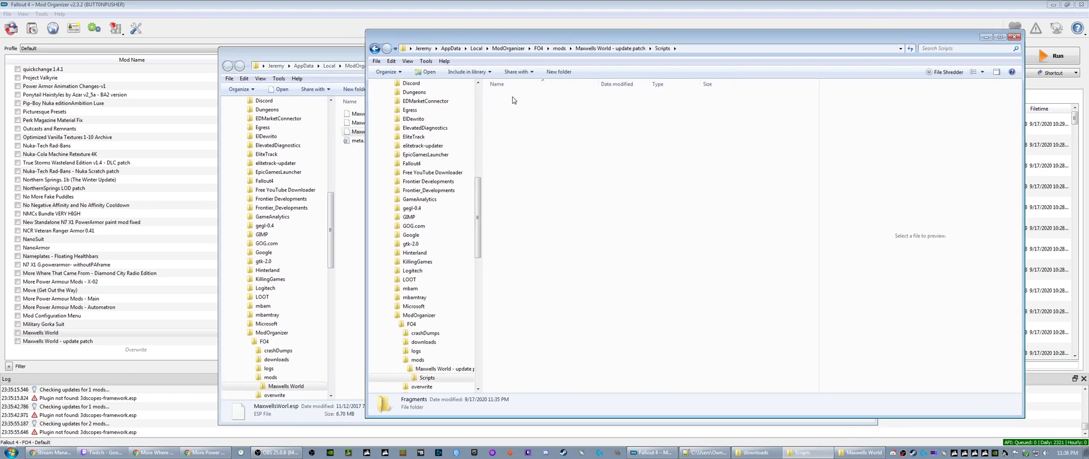
double_click(513, 97)
double_click(513, 98)
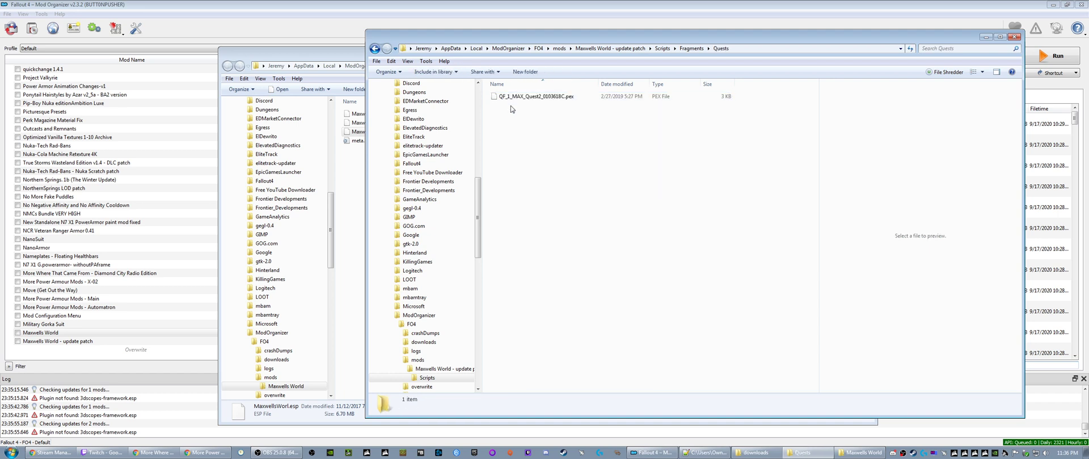
key(BackSpace)
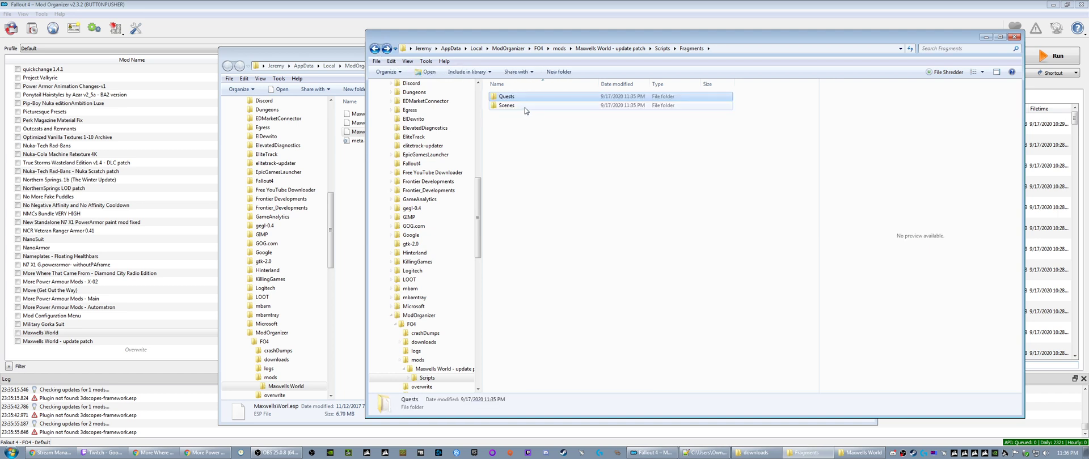
double_click(525, 106)
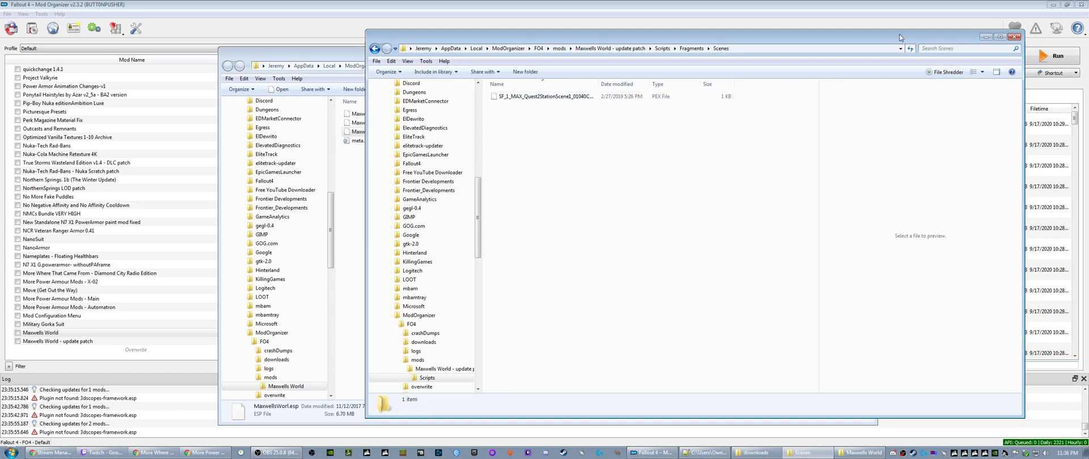
drag(844, 38, 700, 34)
click(868, 34)
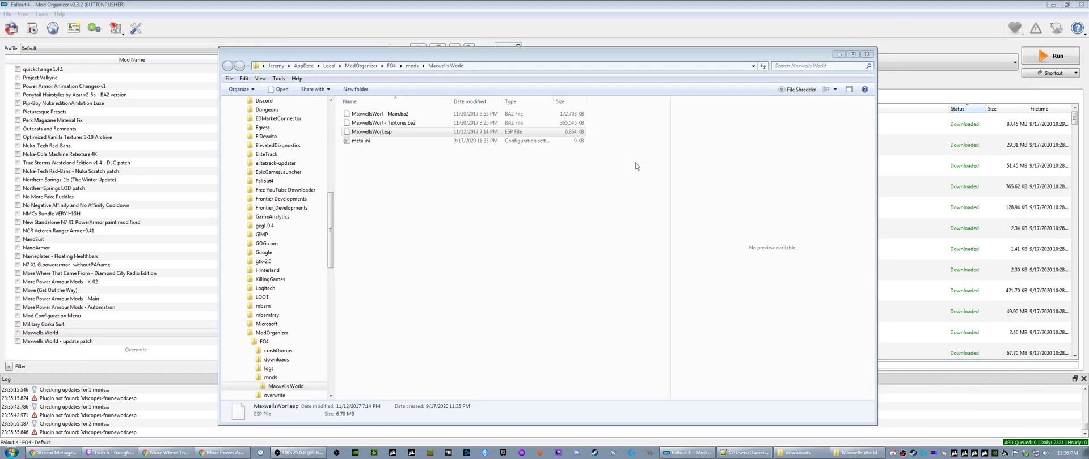
click(866, 54)
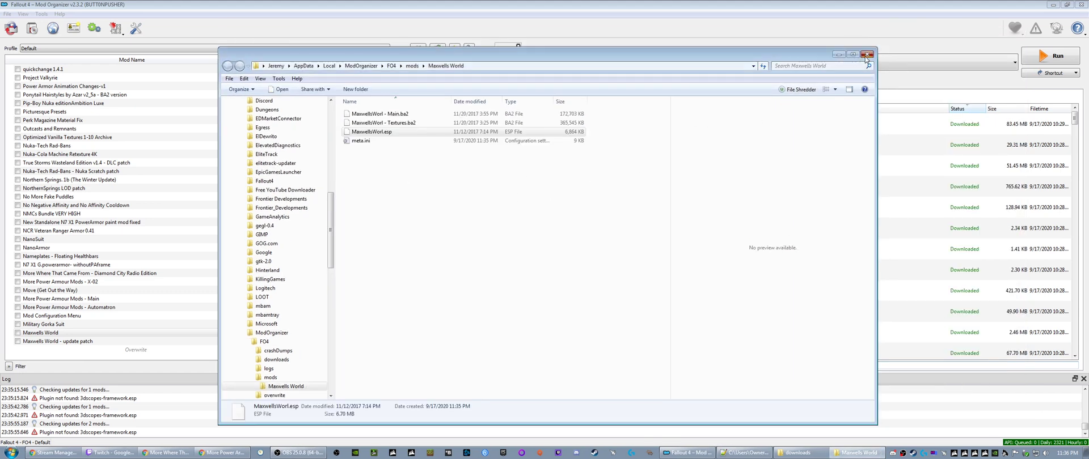
- Visit the Maxwell's World page on Nexus from the update patch, read its main and update file descriptions, and close the browser tabs
right_click(64, 342)
click(93, 318)
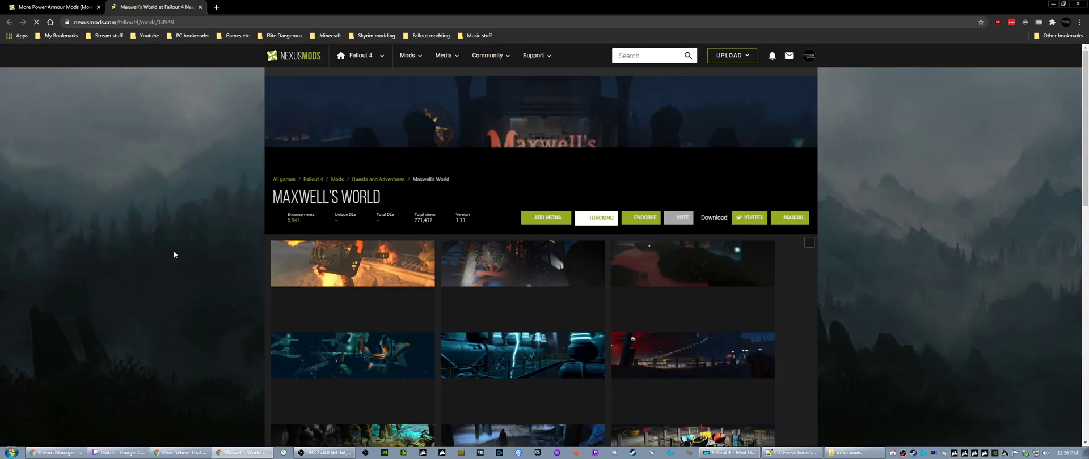
scroll(250, 247, down, 3)
click(326, 216)
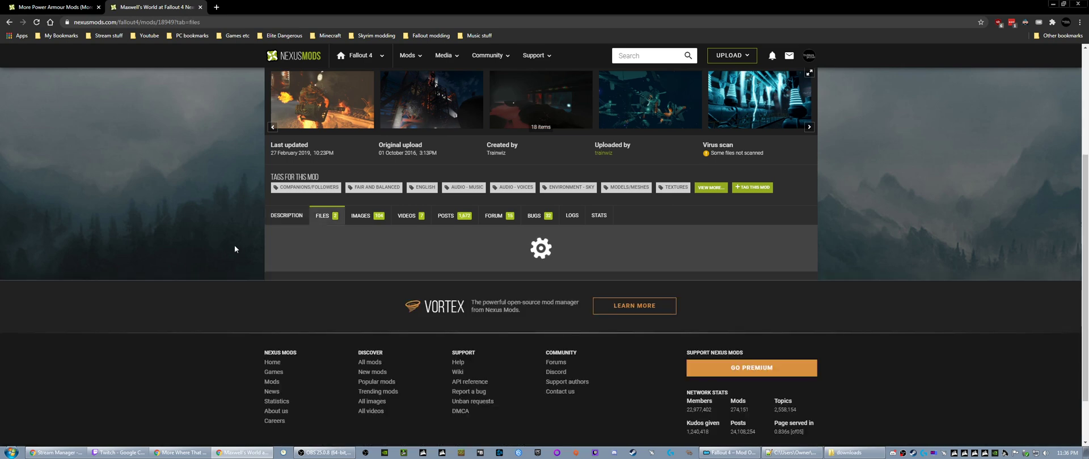
scroll(240, 243, down, 3)
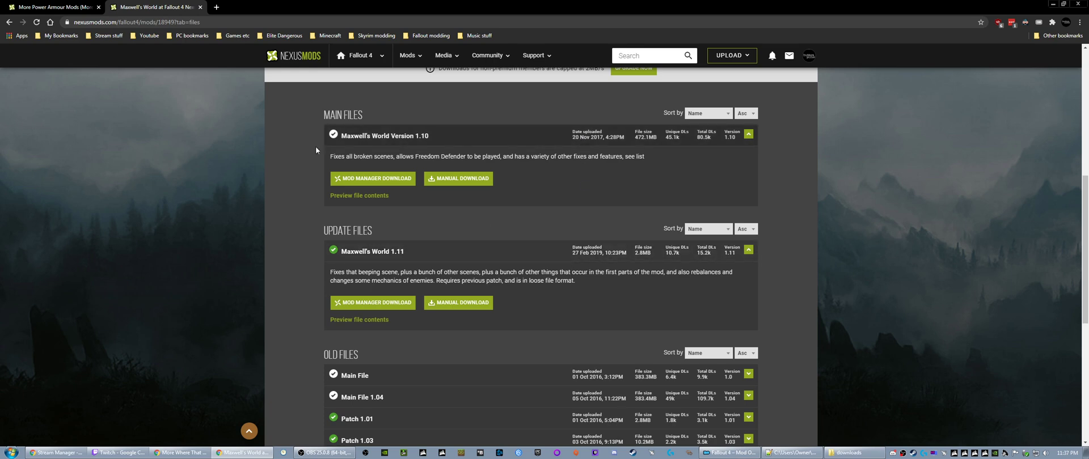
click(199, 7)
click(98, 7)
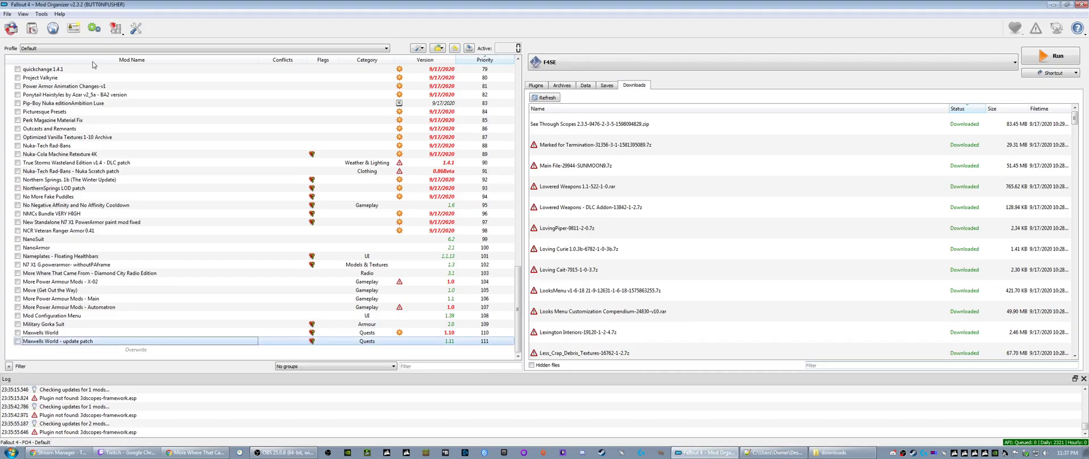
right_click(560, 145)
click(573, 152)
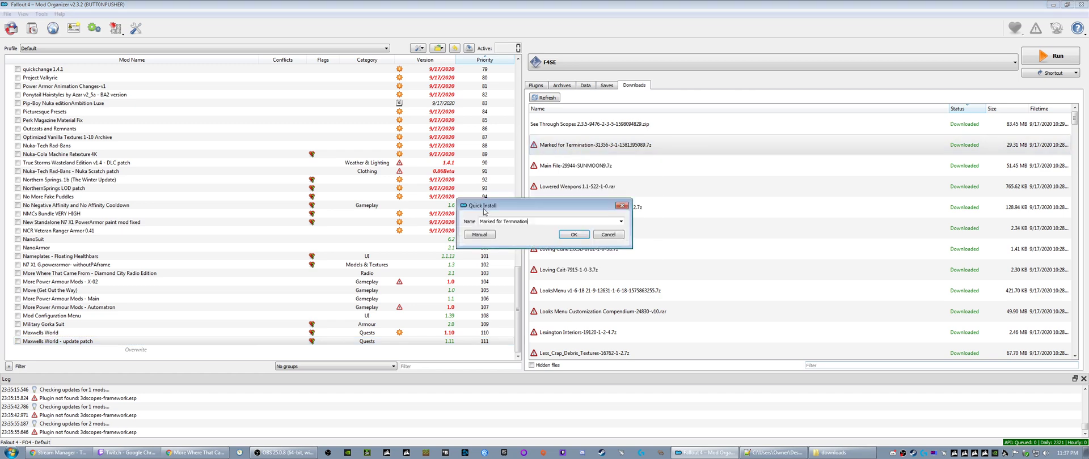
click(595, 231)
- Query the Nexus info for every download in the list from Marked for Termination through Lexington Interiors
right_click(549, 146)
click(581, 161)
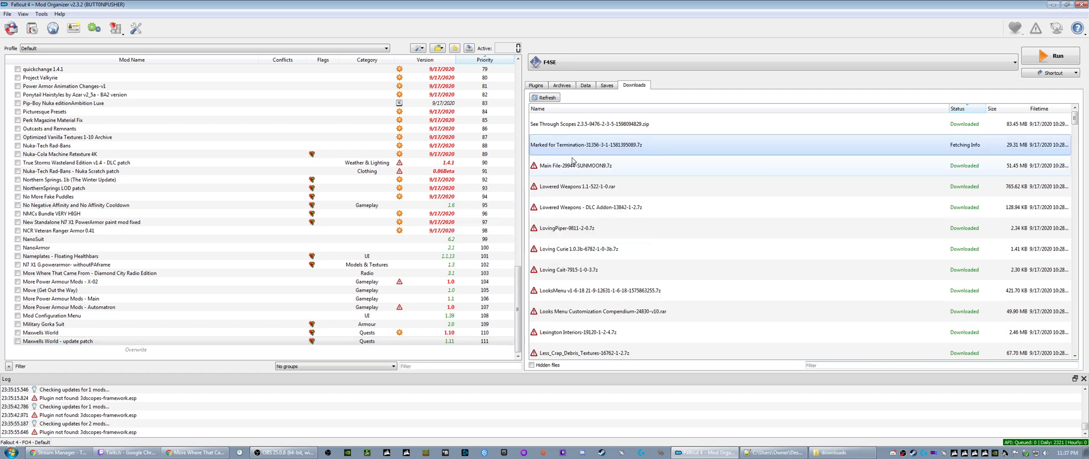
right_click(556, 169)
click(579, 183)
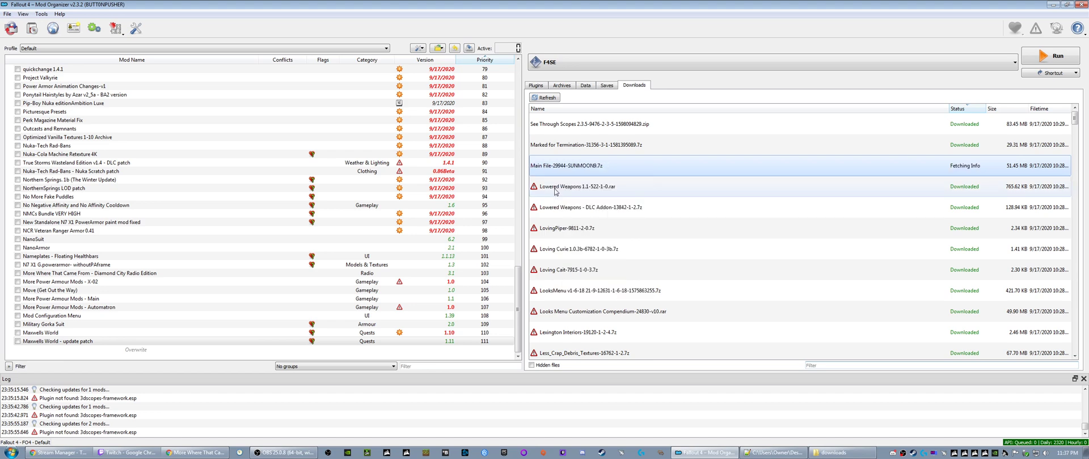
right_click(556, 189)
click(578, 204)
right_click(557, 208)
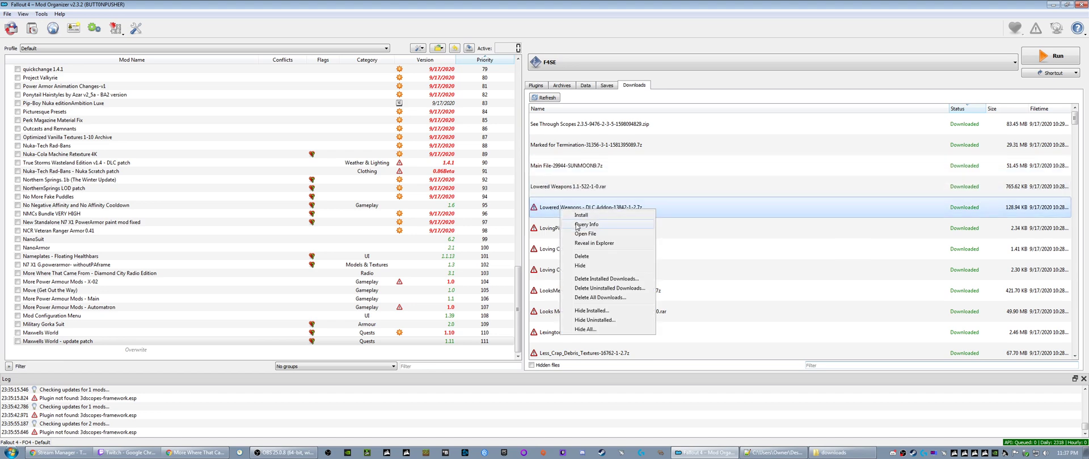
click(574, 221)
right_click(554, 229)
click(572, 243)
right_click(556, 250)
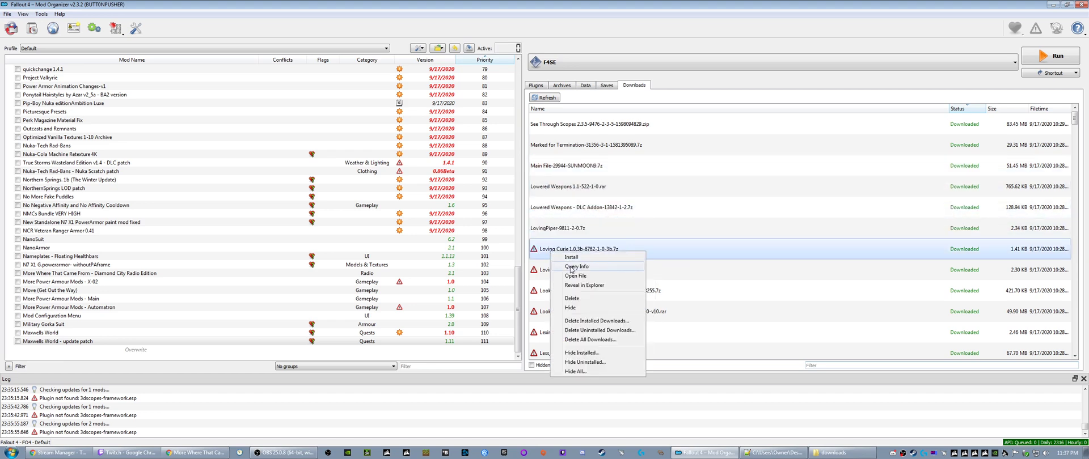
click(574, 264)
right_click(555, 270)
click(573, 285)
right_click(556, 292)
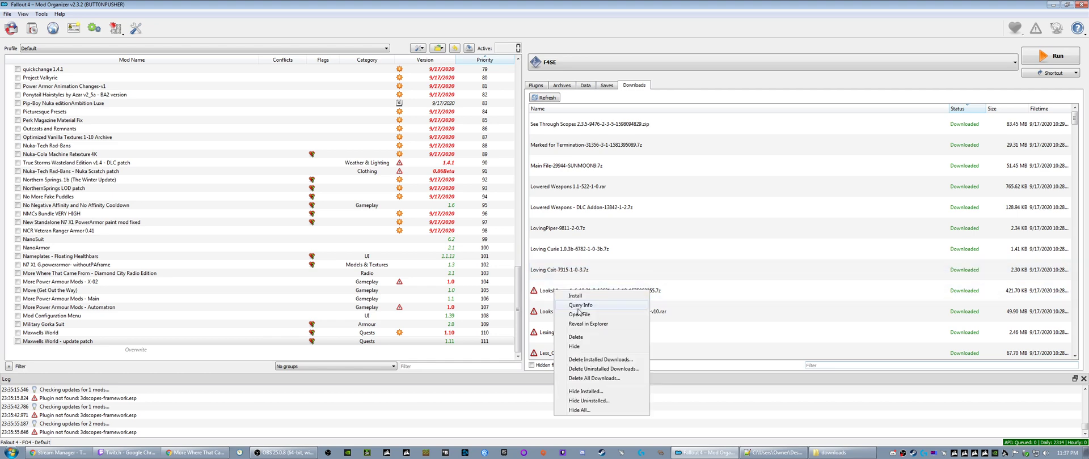
click(574, 306)
right_click(556, 313)
click(576, 327)
right_click(556, 333)
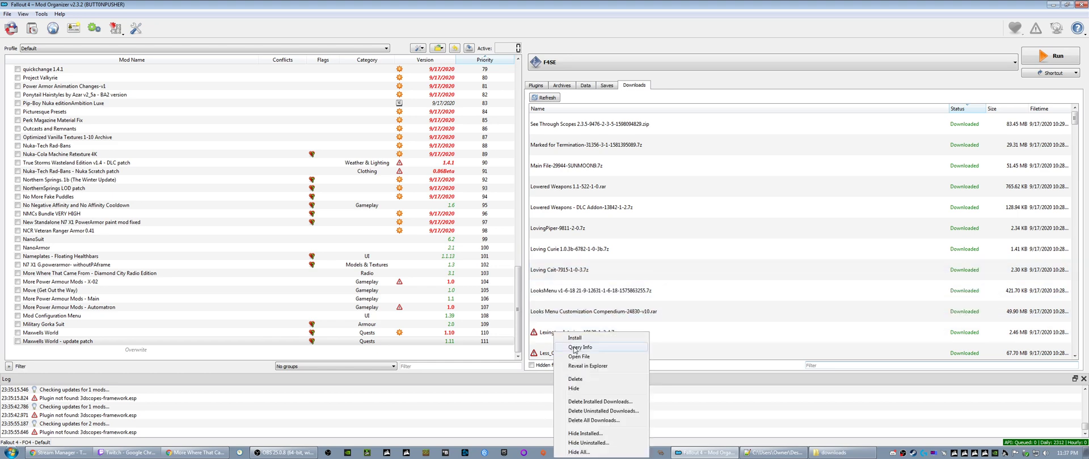
click(574, 348)
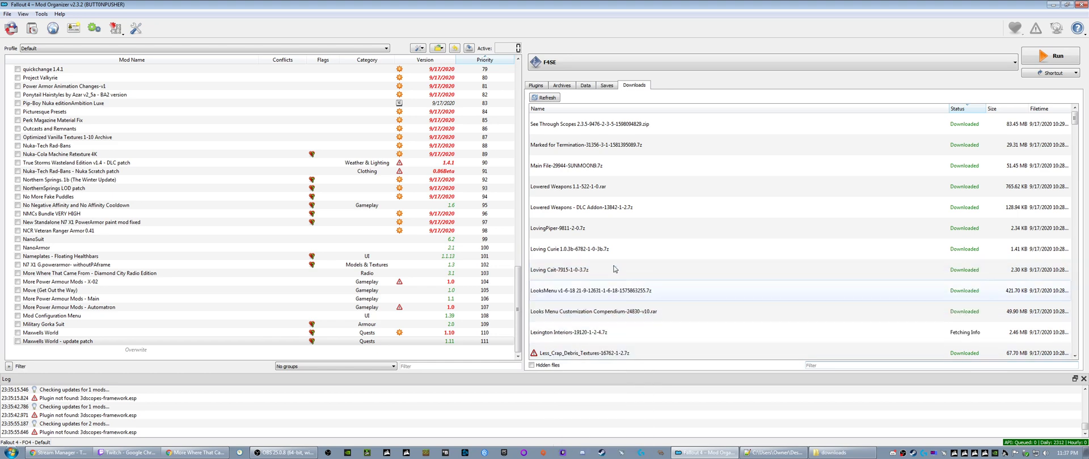
- Install the Marked for Termination download as "Marked for Termination - A Terminator-Inspired Manhunt in the Commonwealth"
right_click(558, 146)
click(578, 151)
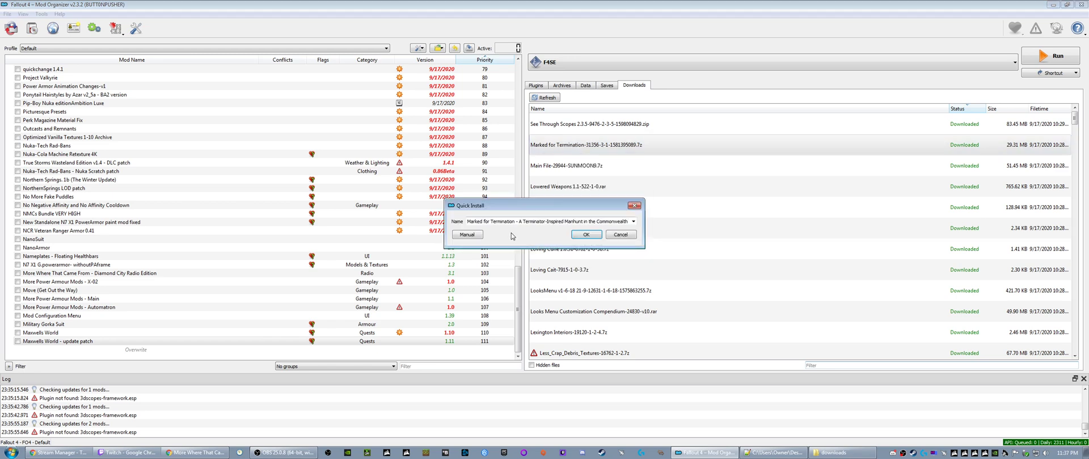
click(586, 235)
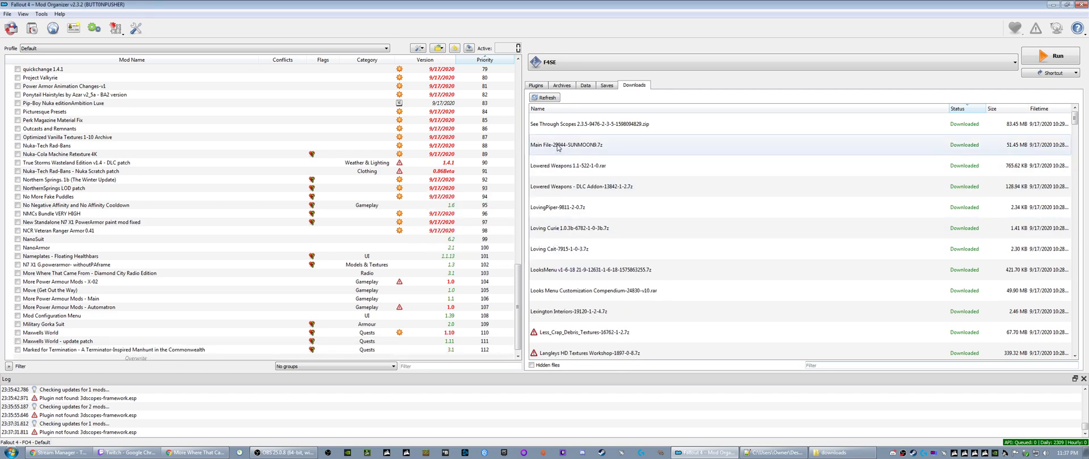
- Open the Main File-29944-SUNMOON9.7z archive in 7-Zip, examine its Data folder, and close the archive and downloads windows
click(558, 146)
right_click(558, 148)
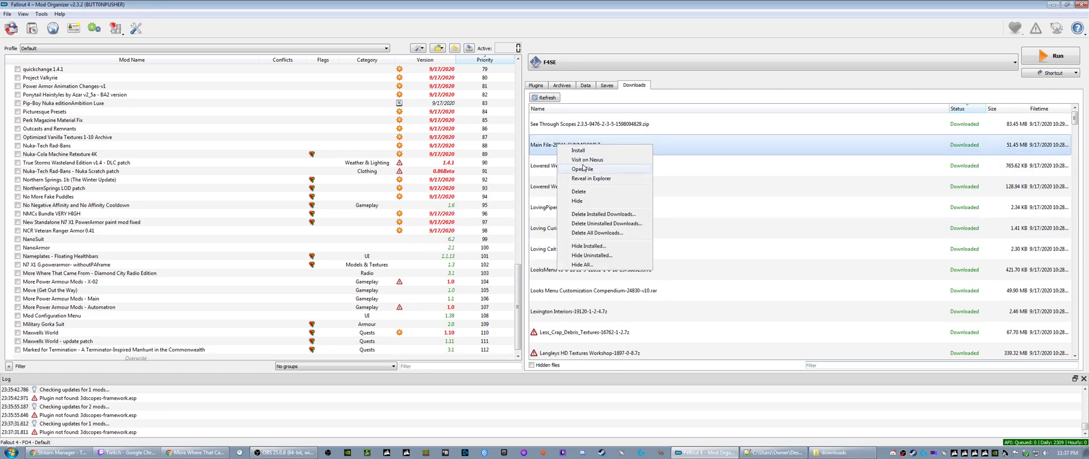
click(582, 170)
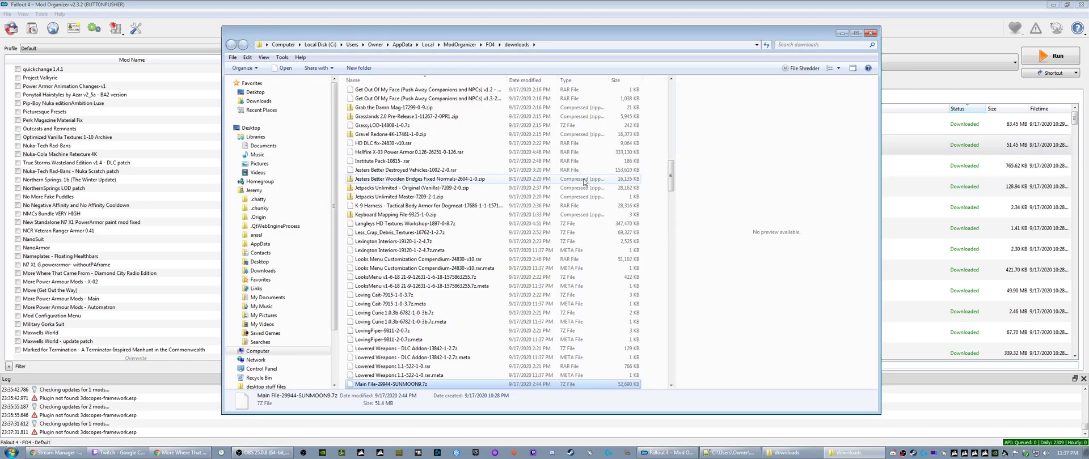
right_click(392, 305)
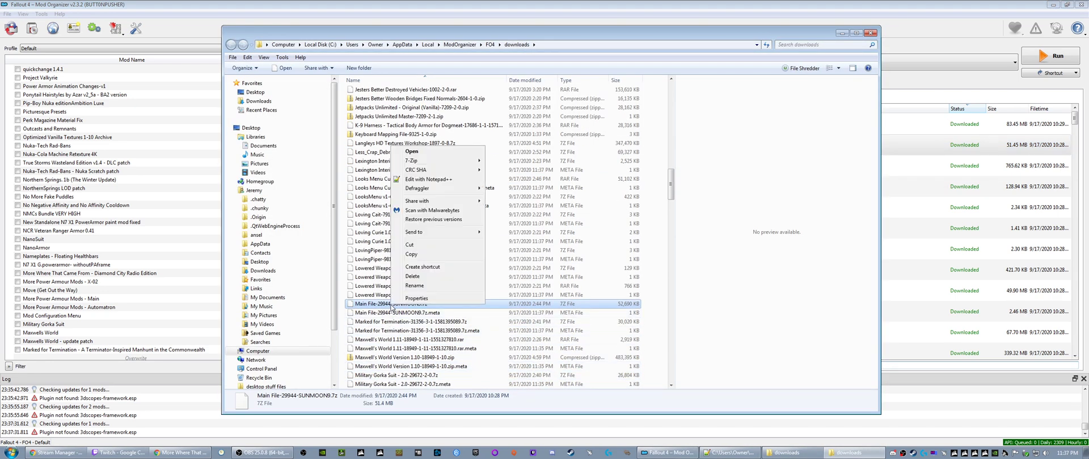
mouse_move(425, 172)
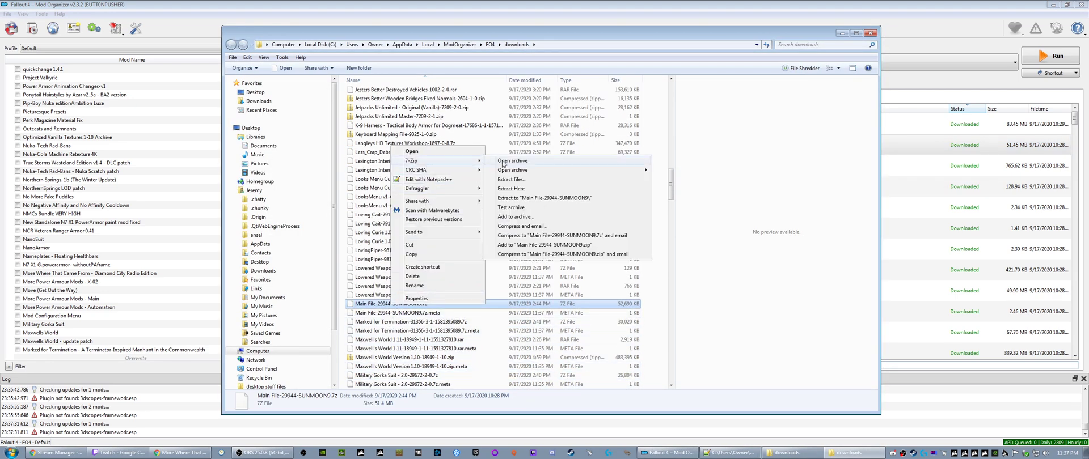
click(502, 161)
double_click(254, 83)
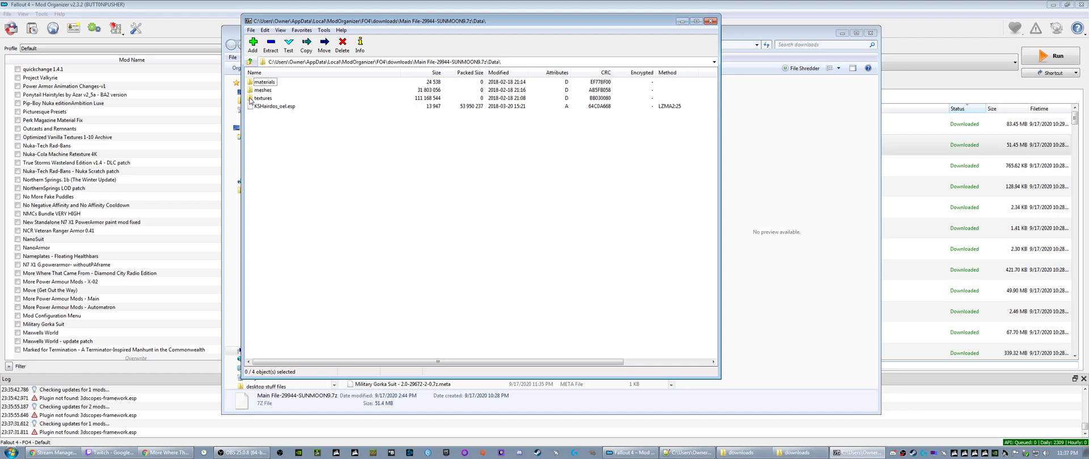
click(709, 22)
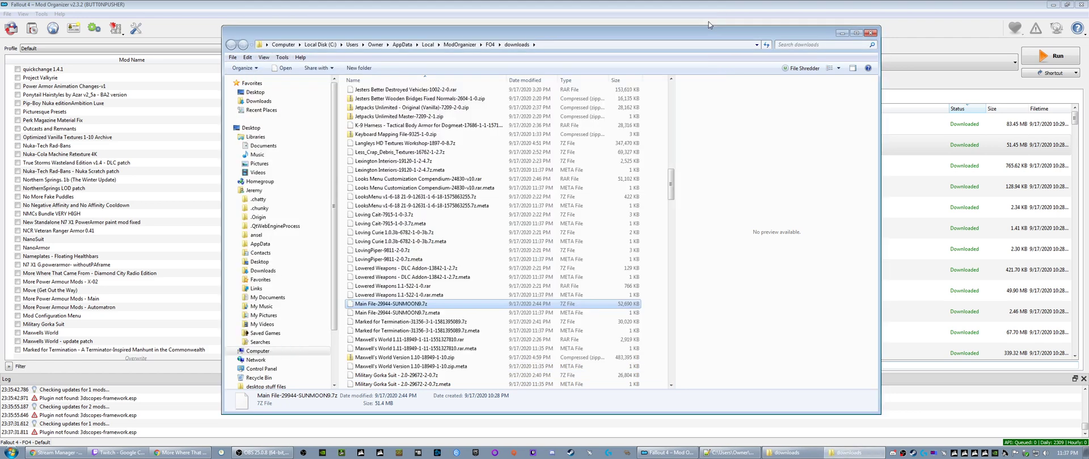
click(871, 32)
- Install Main File-29944-SUNMOON9.7z under the name "KS Hairdos - Addon(s) with Physics"
click(598, 152)
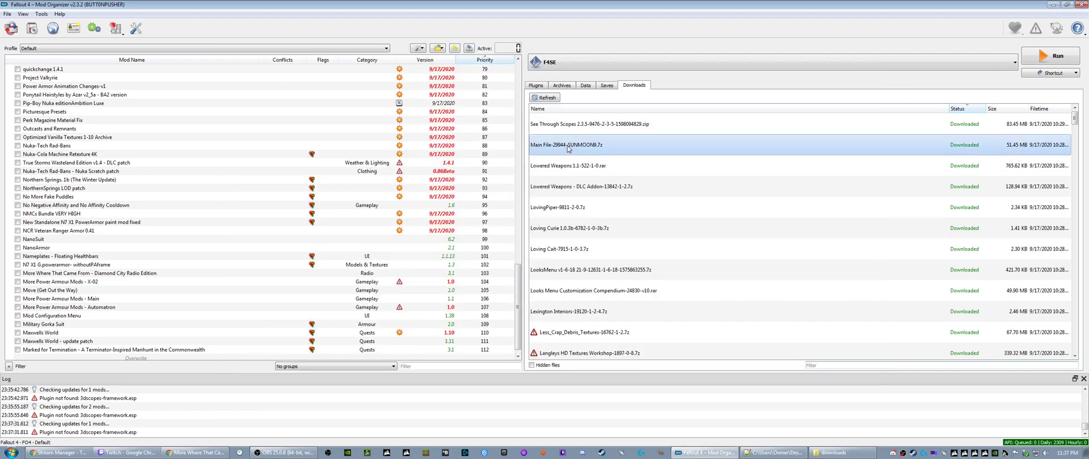
right_click(569, 148)
click(579, 157)
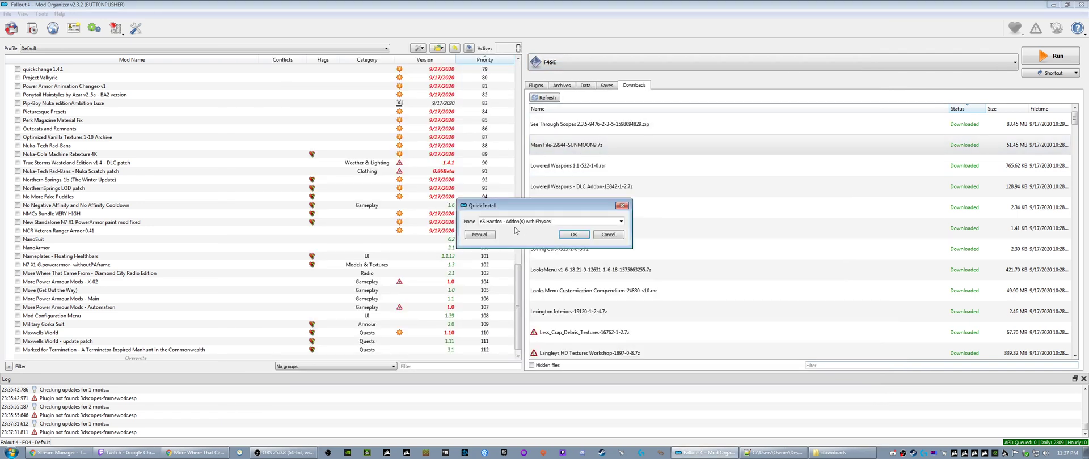
click(574, 235)
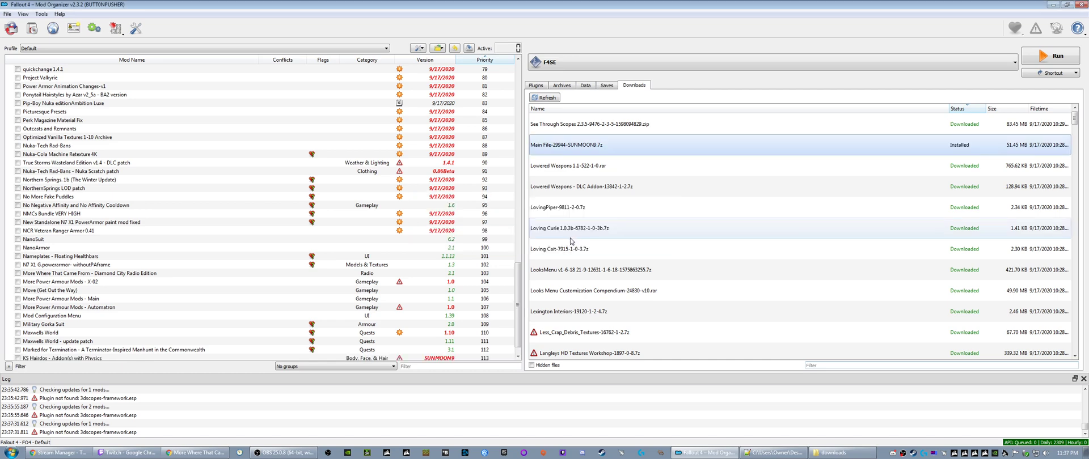
- Install the Lowered Weapons and Lowered Weapons - DLC Addon downloads under their suggested names and select the DLC addon in the mod list
right_click(550, 147)
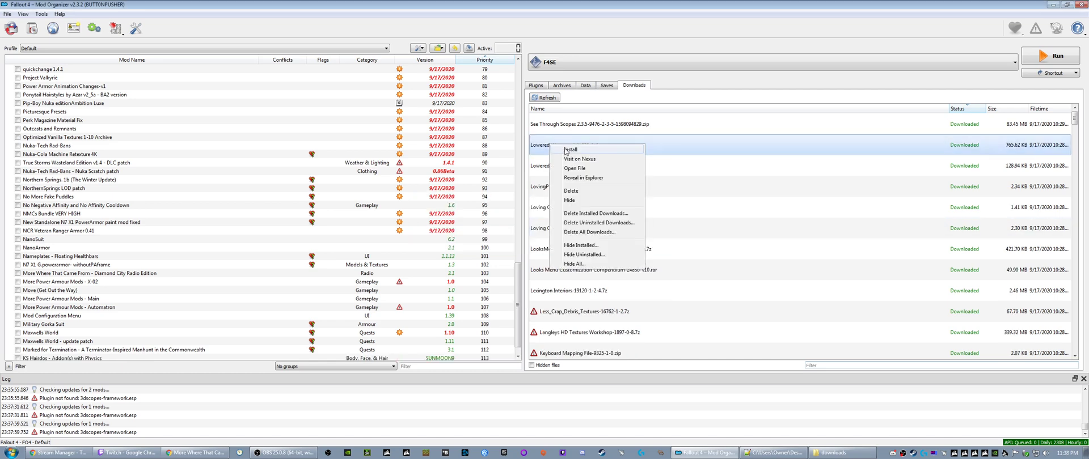
click(562, 154)
click(569, 235)
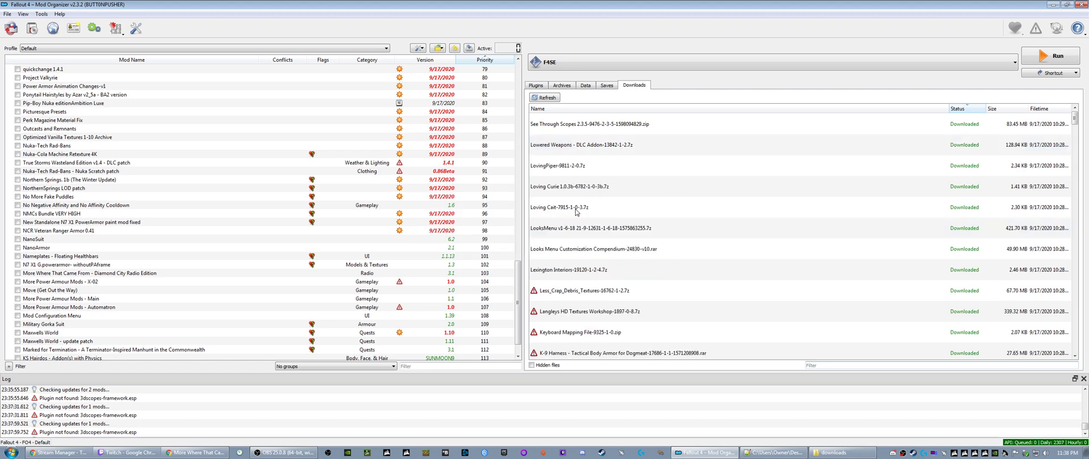
right_click(576, 147)
click(590, 155)
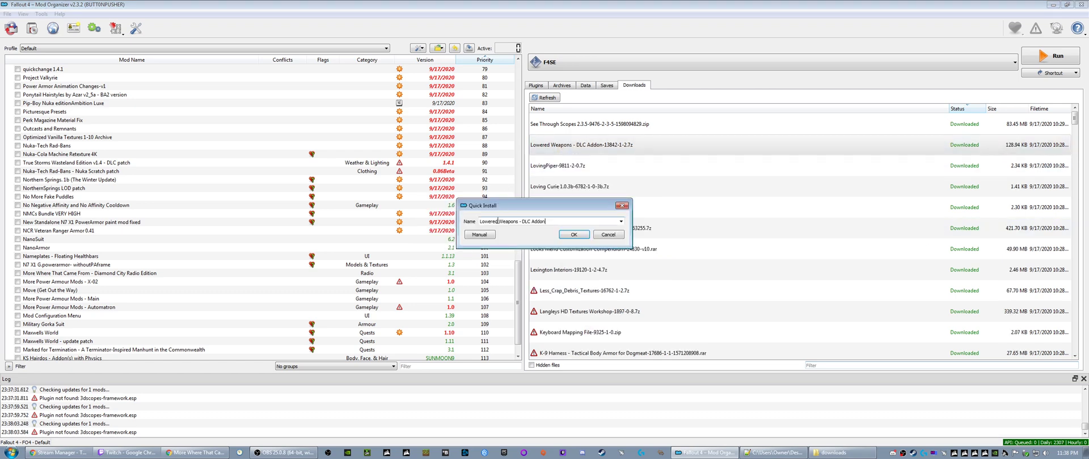
click(569, 234)
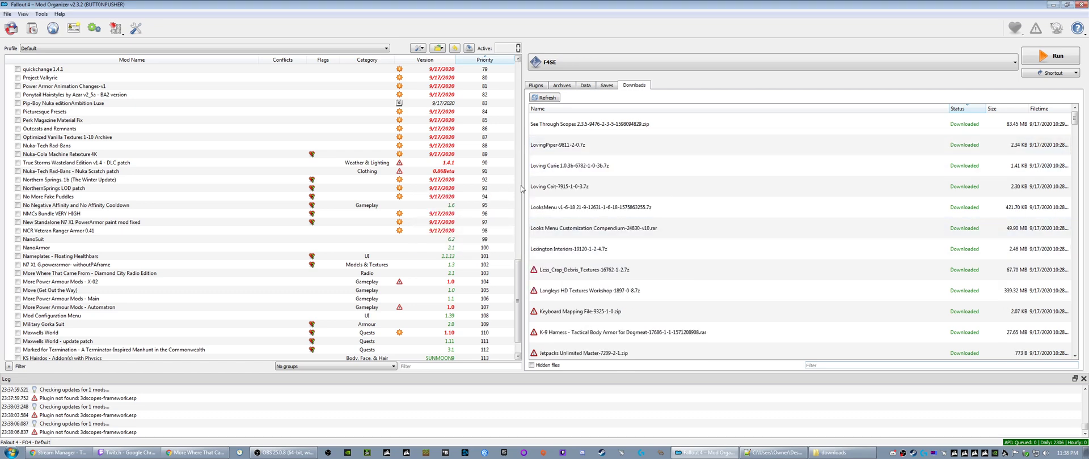
scroll(85, 340, down, 2)
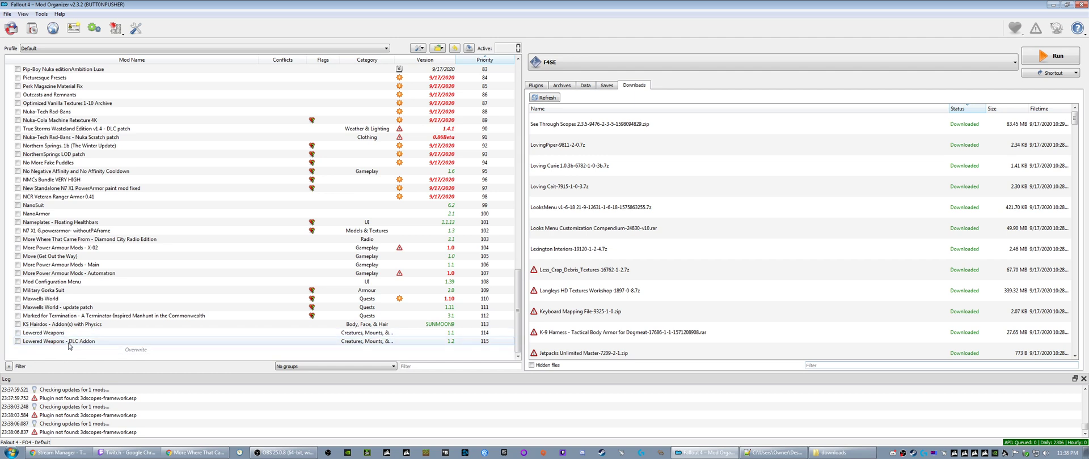
click(69, 342)
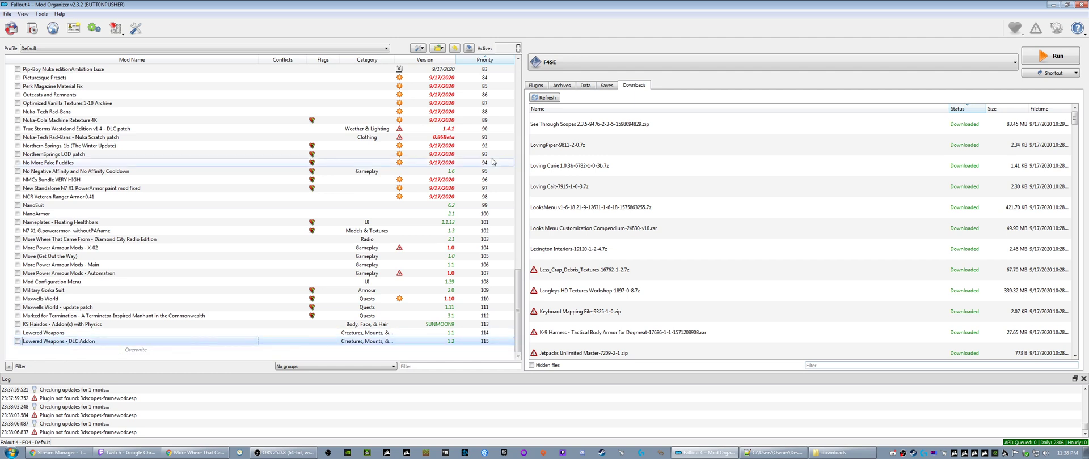
- Install the LovingPiper-9811-2-0.7z download as "Loving Piper"
click(554, 147)
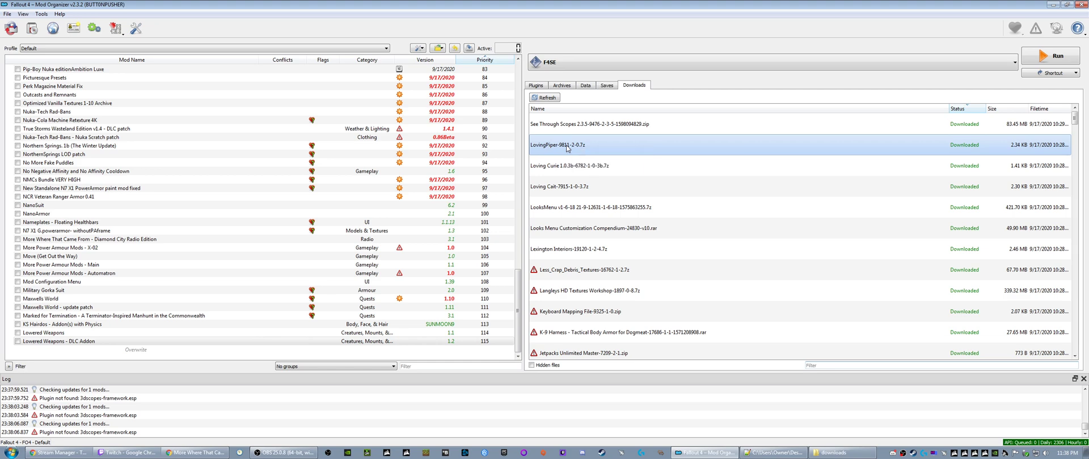
right_click(567, 148)
click(573, 152)
click(573, 235)
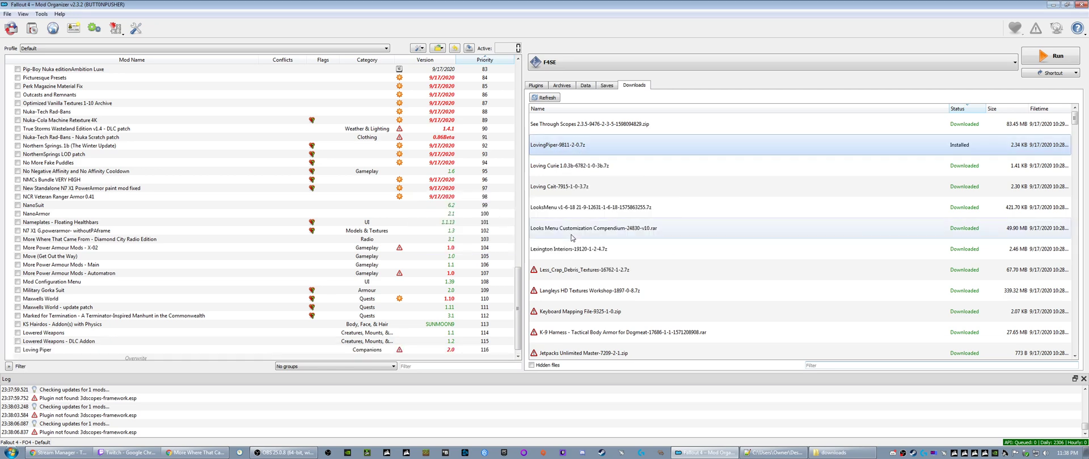
- Install the Loving Curie and Loving Cait downloads under the names "Loving Curie" and "Loving Cait"
right_click(575, 146)
click(585, 152)
click(574, 235)
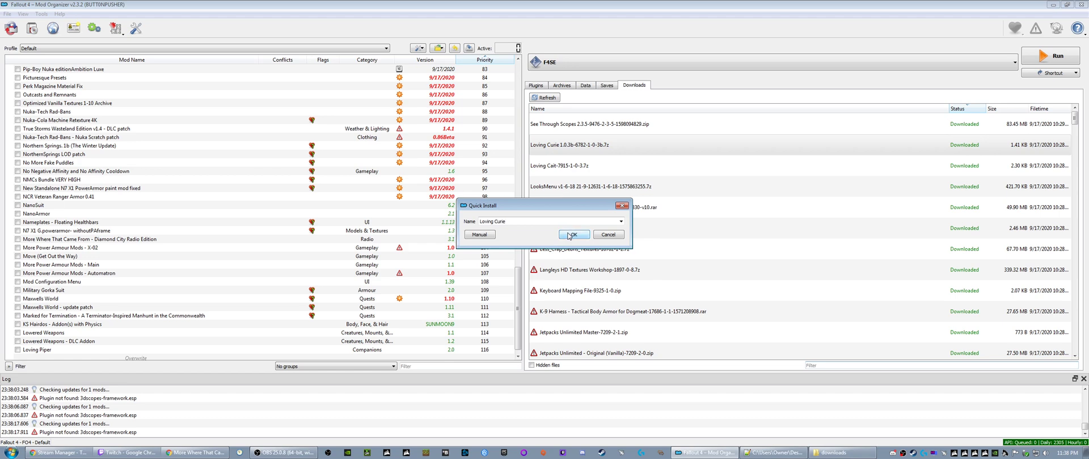
right_click(588, 146)
click(590, 153)
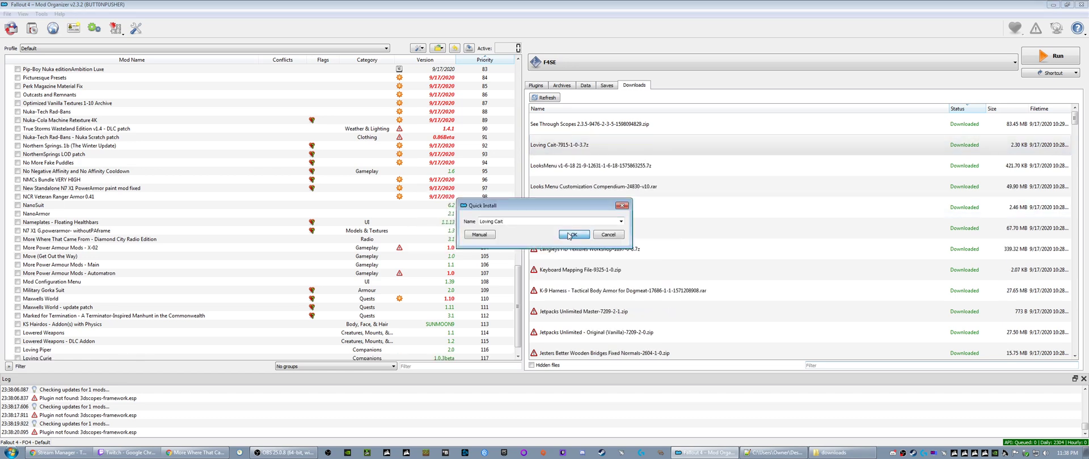
click(573, 235)
- Install the LooksMenu v1-6-18 and Looks Menu Customization Compendium downloads, keeping their suggested names
right_click(565, 148)
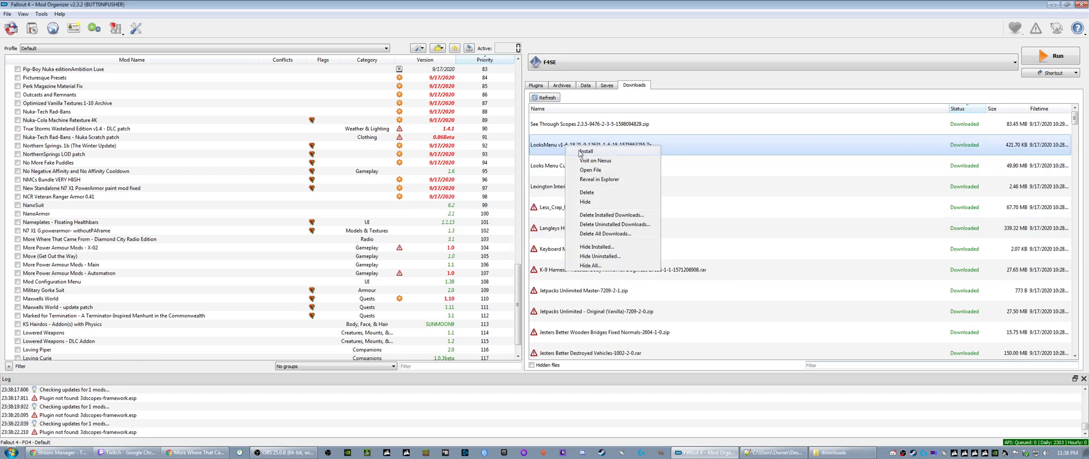
click(574, 152)
click(566, 235)
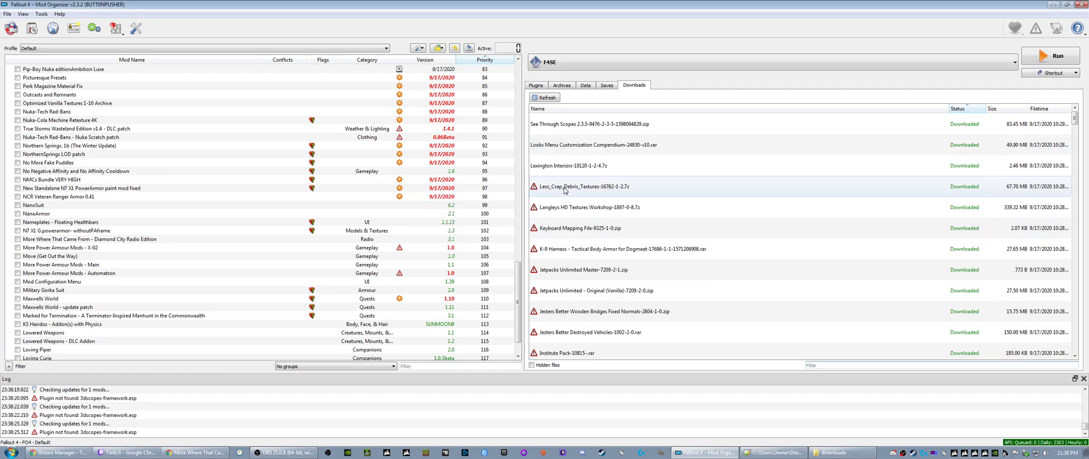
right_click(570, 149)
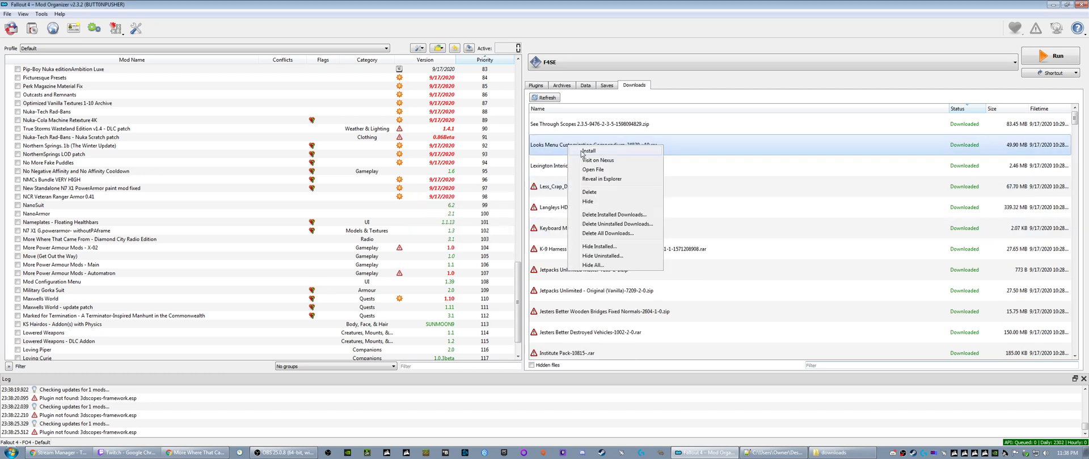
click(588, 151)
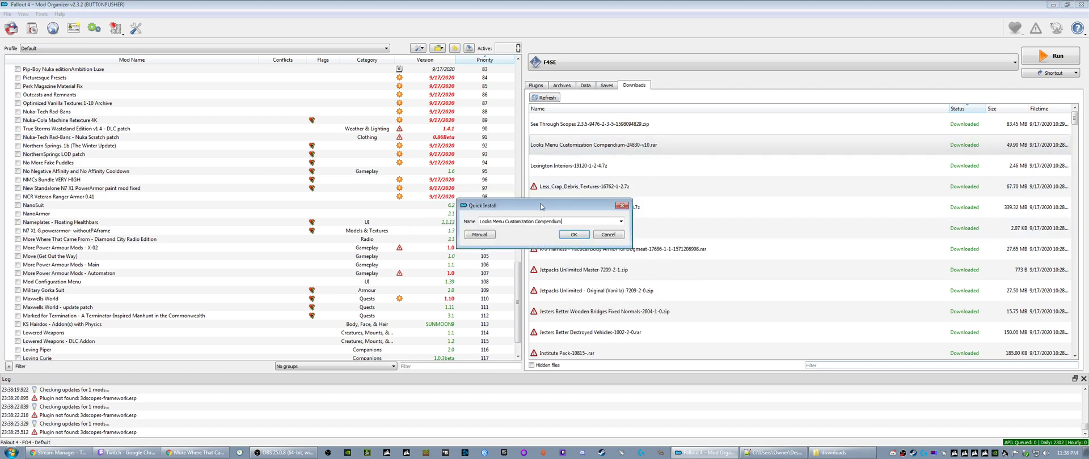
click(571, 235)
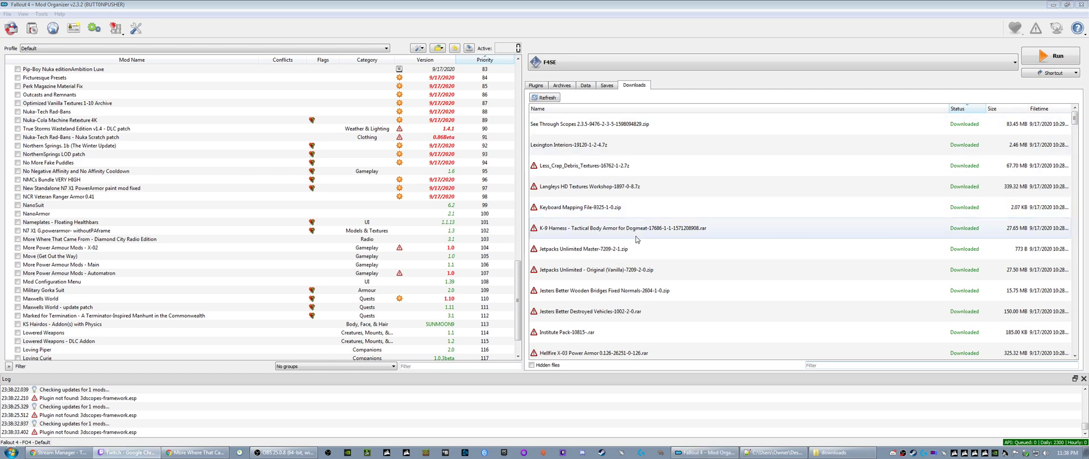
- Select the Less_Crap_Debris_Textures-16762-1-2.7z download
click(572, 169)
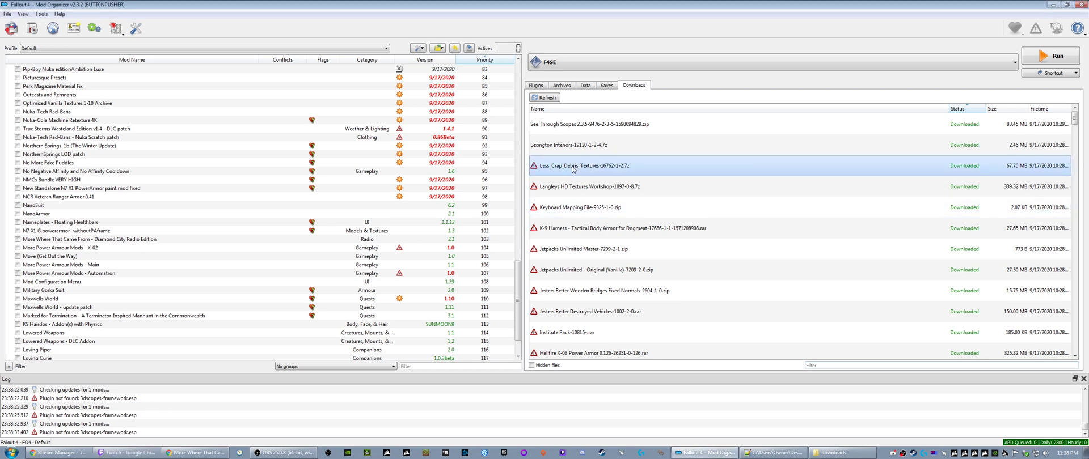
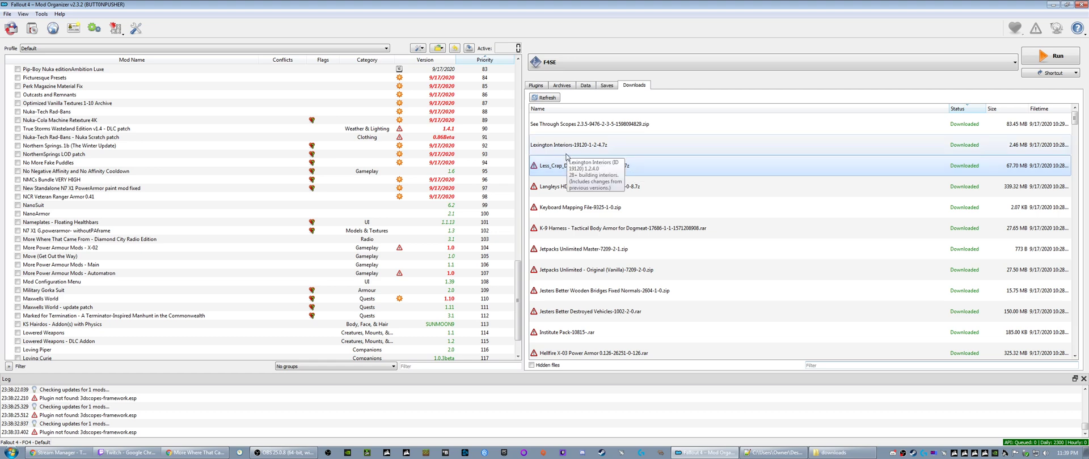
- Query the mod info for the Less_Crap_Debris_Textures, Langleys HD Textures Workshop and Keyboard Mapping File downloads
right_click(560, 166)
click(576, 185)
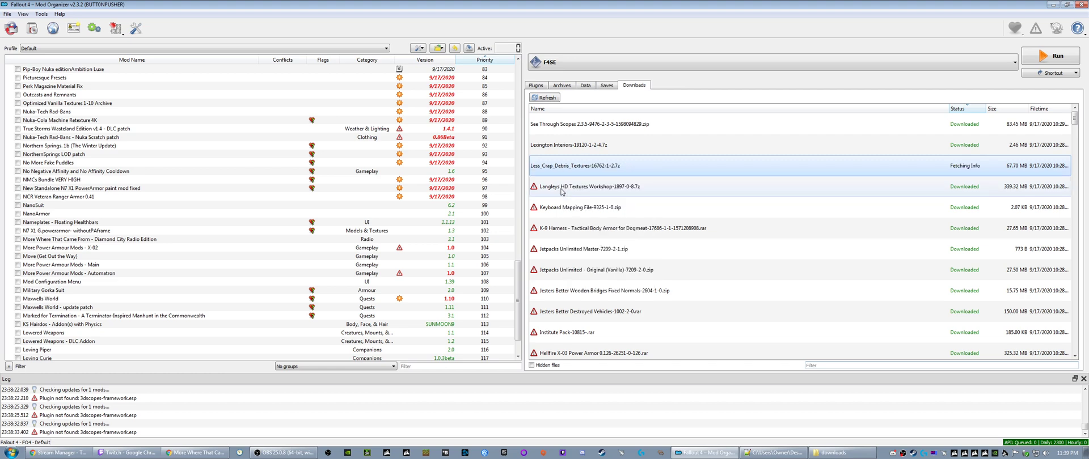
right_click(559, 191)
click(575, 206)
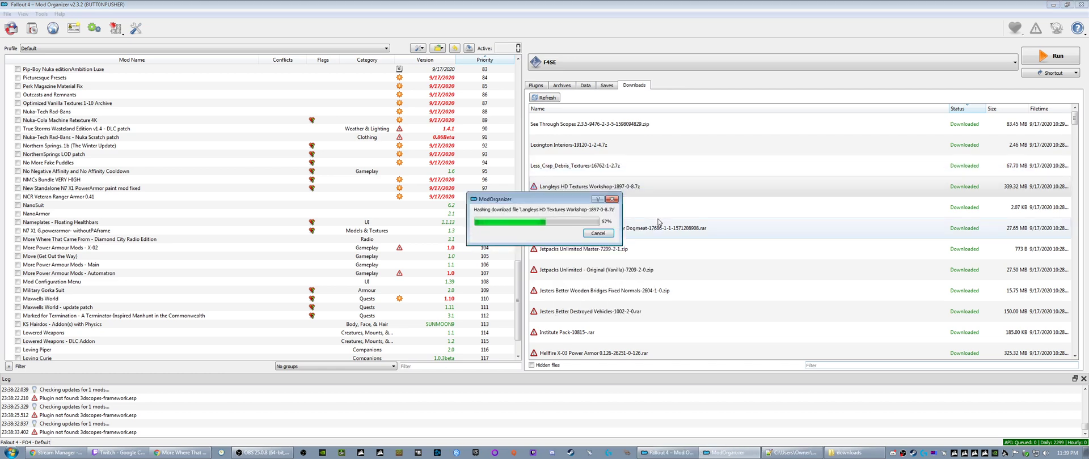
right_click(572, 210)
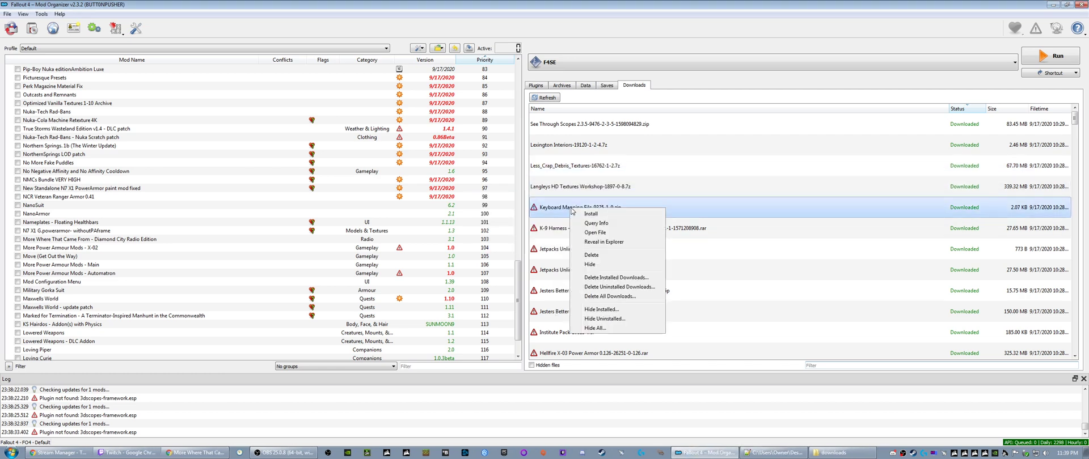
click(597, 223)
- Query the mod info for the K-9 Harness, Jetpacks Unlimited Master and Jetpacks Unlimited - Original (Vanilla) downloads
right_click(593, 229)
click(603, 243)
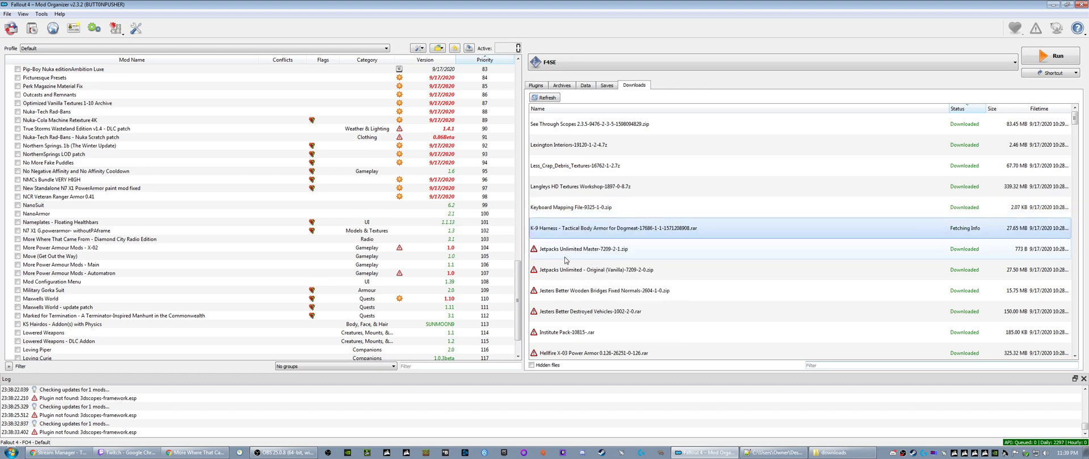
right_click(567, 254)
click(593, 267)
right_click(561, 276)
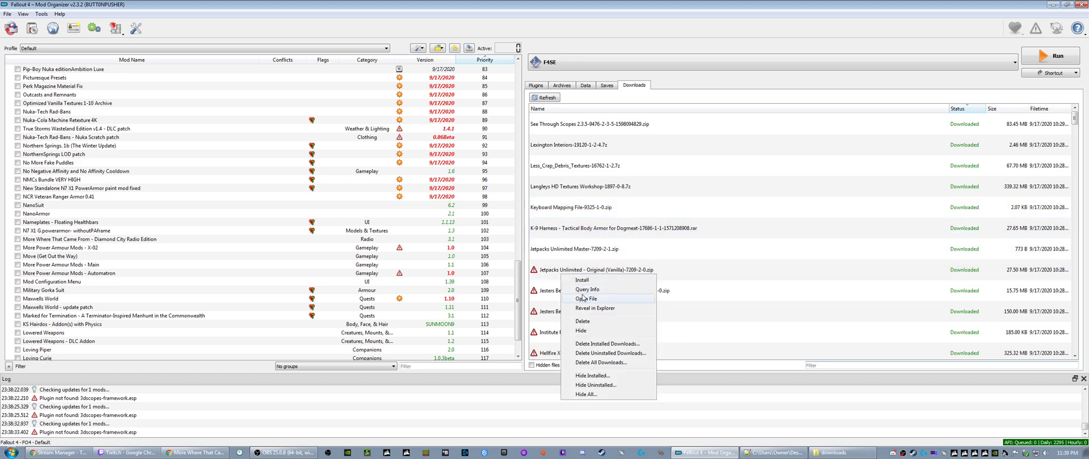
click(585, 292)
- Query the mod info for the Jesters Better Wooden Bridges, Jesters Better Destroyed Vehicles and Institute Pack downloads
right_click(562, 292)
click(585, 307)
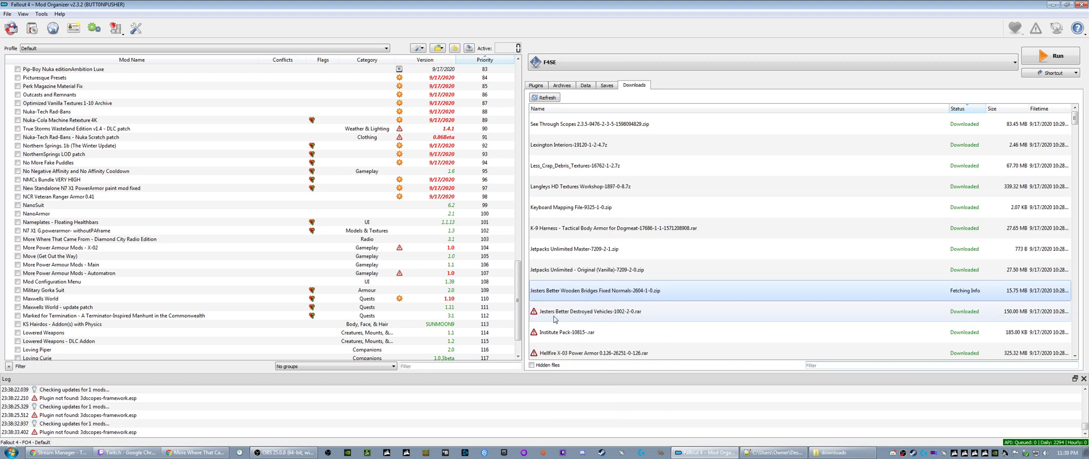
right_click(561, 312)
click(586, 328)
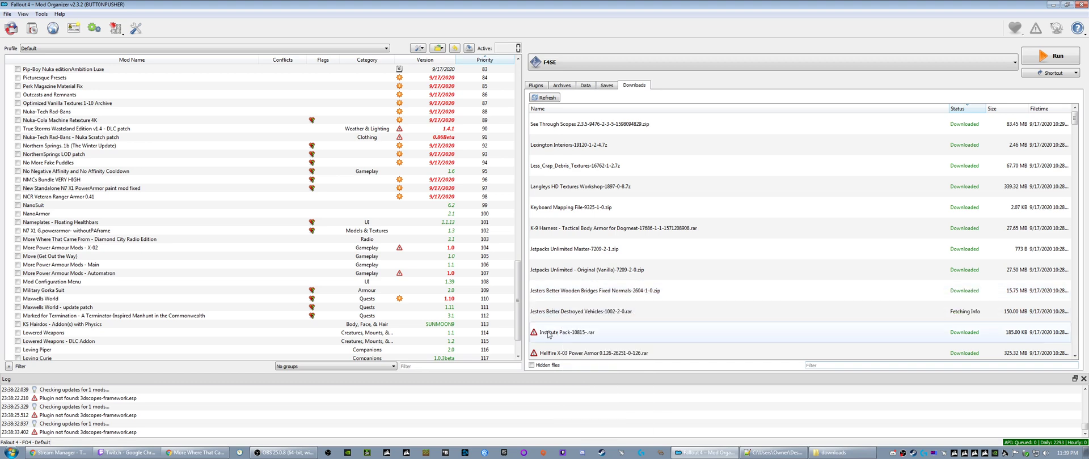
right_click(567, 333)
click(592, 224)
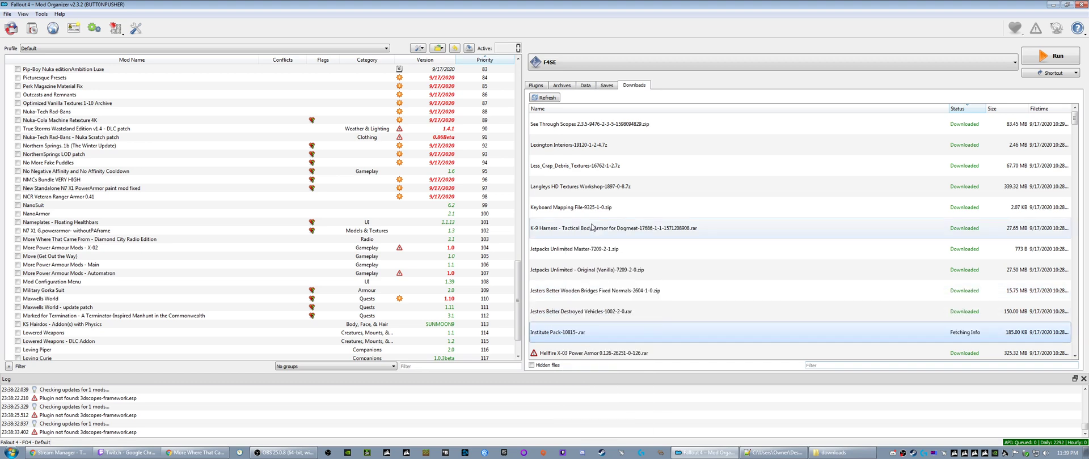
- Query the mod info for the HD DLC fix, Gravel Redone 4K and GrassyLOD downloads
scroll(565, 148, down, 4)
right_click(553, 128)
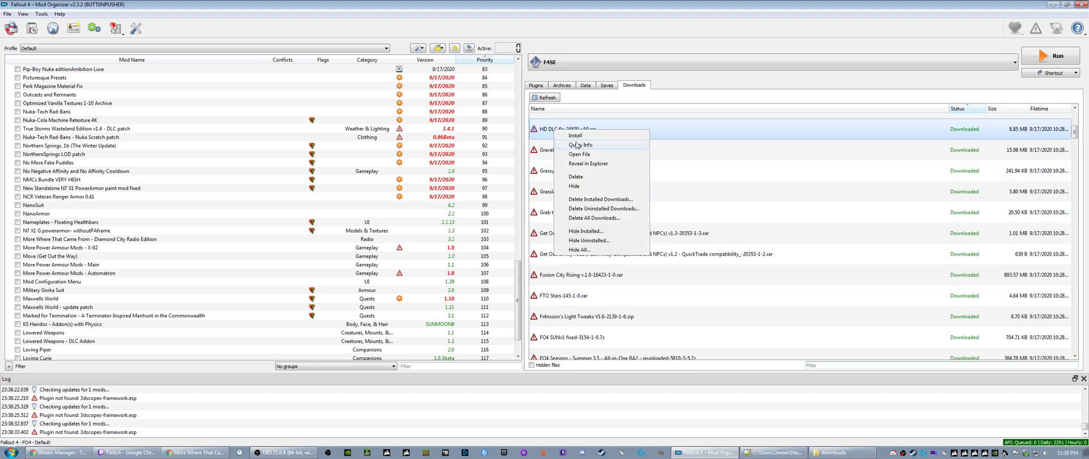
click(577, 145)
right_click(550, 152)
click(569, 169)
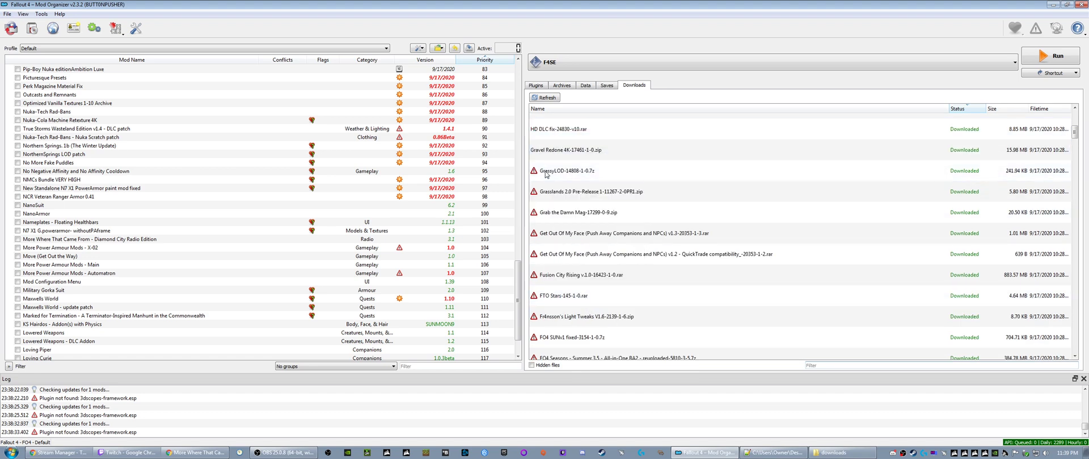
right_click(550, 171)
click(571, 187)
- Query the mod info for the Grasslands 2.0, Grab the Damn Mag and Get Out Of My Face v1.3 downloads
right_click(553, 193)
click(579, 210)
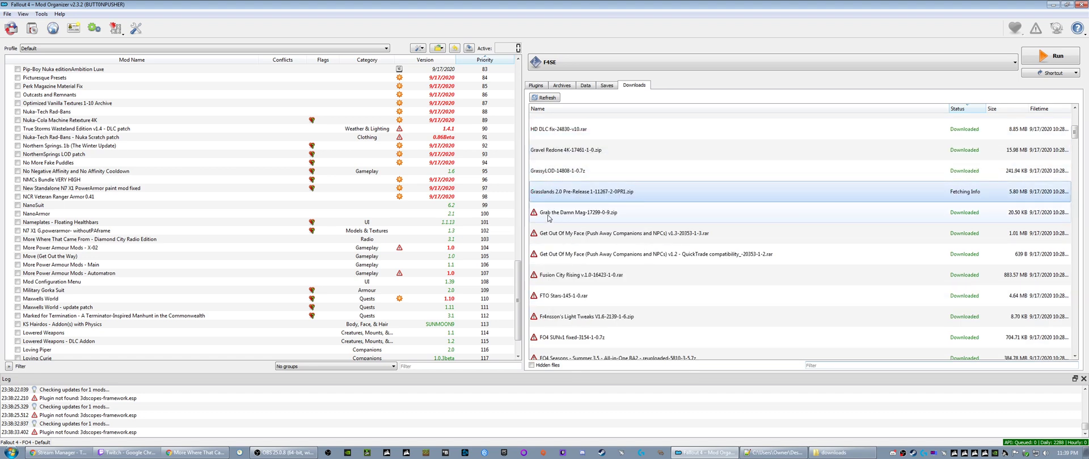
right_click(548, 215)
click(573, 230)
right_click(560, 230)
click(581, 247)
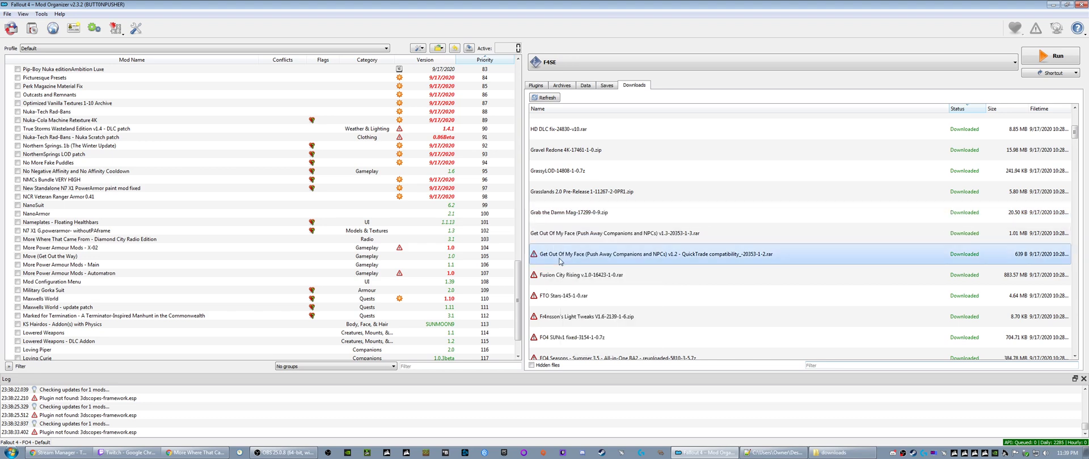
- Query the mod info for the Get Out Of My Face QuickTrade compatibility and Fusion City Rising downloads
right_click(561, 255)
click(578, 271)
right_click(556, 281)
click(575, 297)
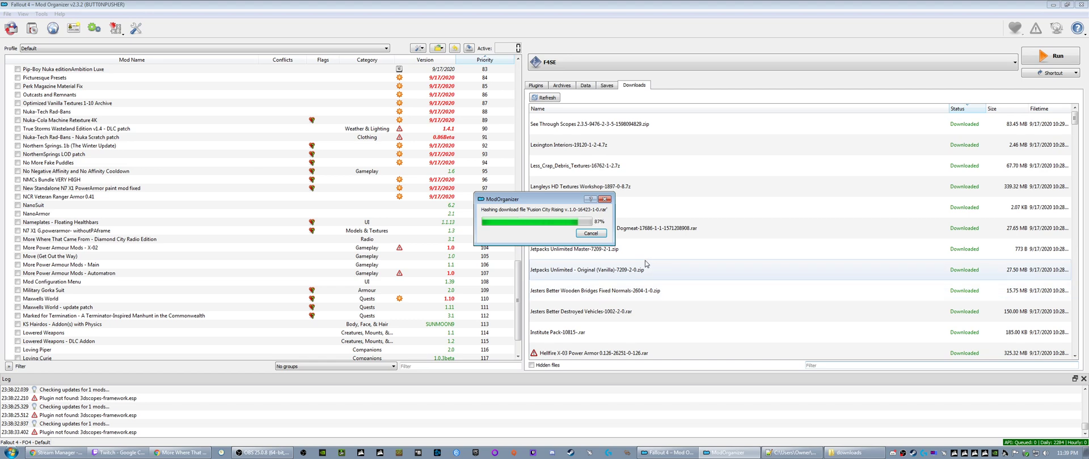
- Install the Lexington Interiors download, accepting the suggested mod name
right_click(551, 153)
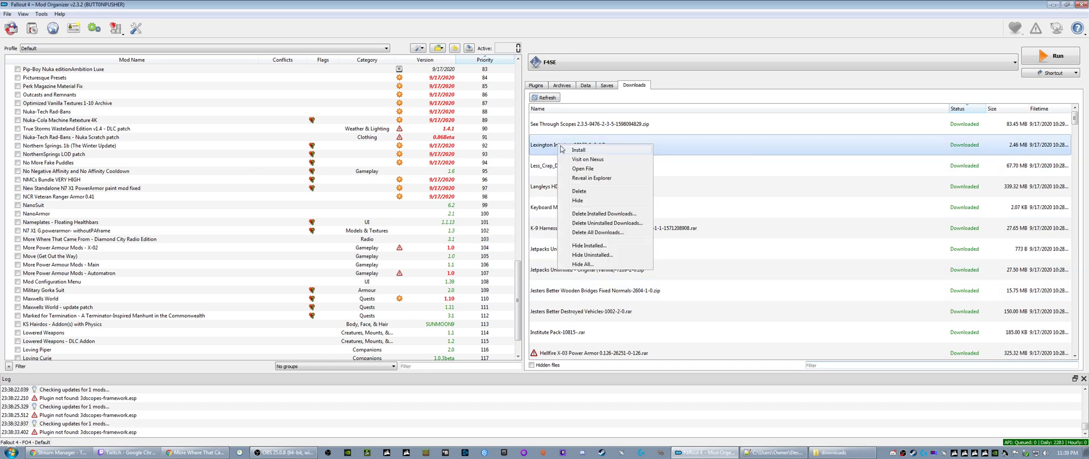
click(573, 160)
click(566, 236)
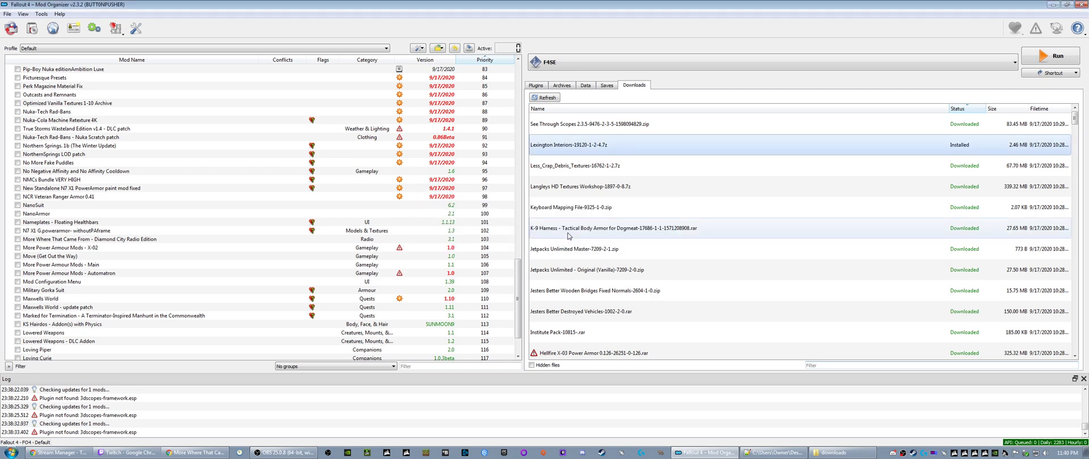
- Install the Less_Crap_Debris_Textures download under the name Less Crap Debris Textures
right_click(554, 150)
click(571, 151)
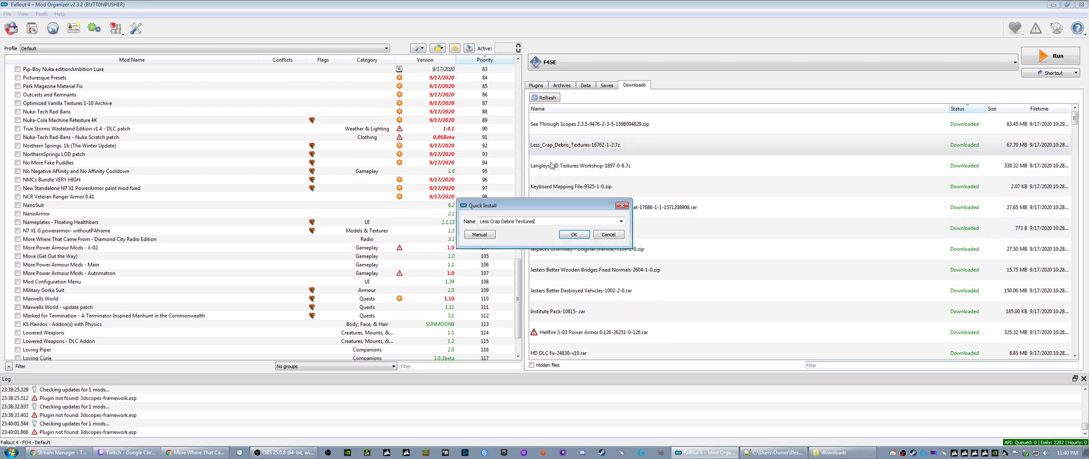
click(566, 236)
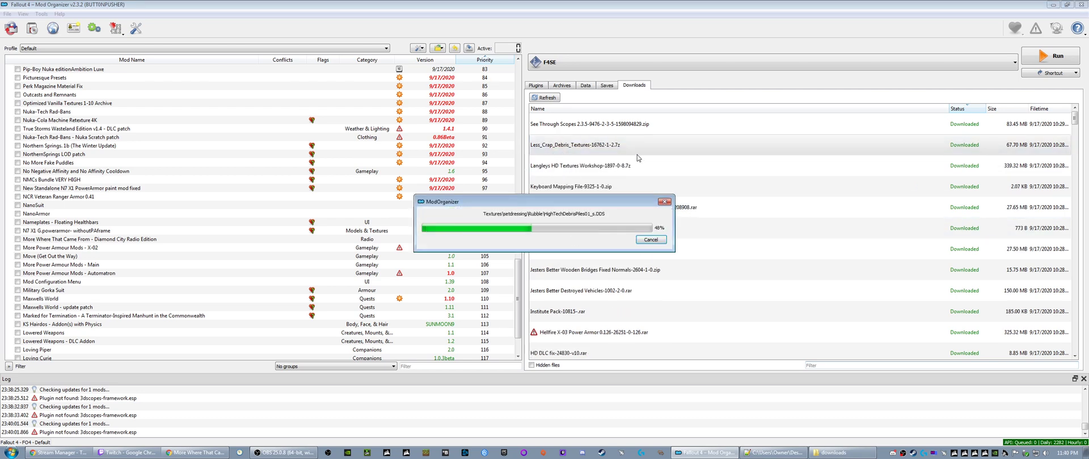
- Install the Langleys HD Textures Workshop download, keeping the suggested name
right_click(566, 148)
click(599, 153)
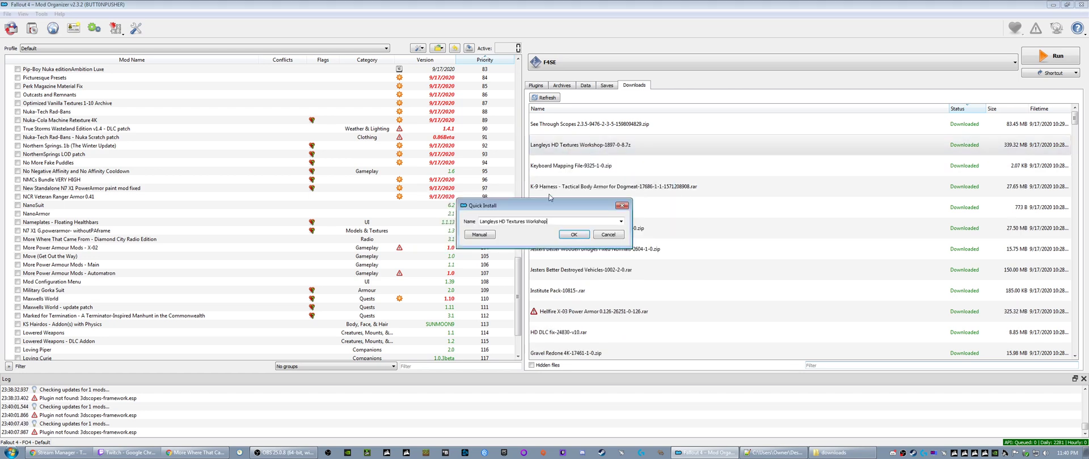
click(558, 234)
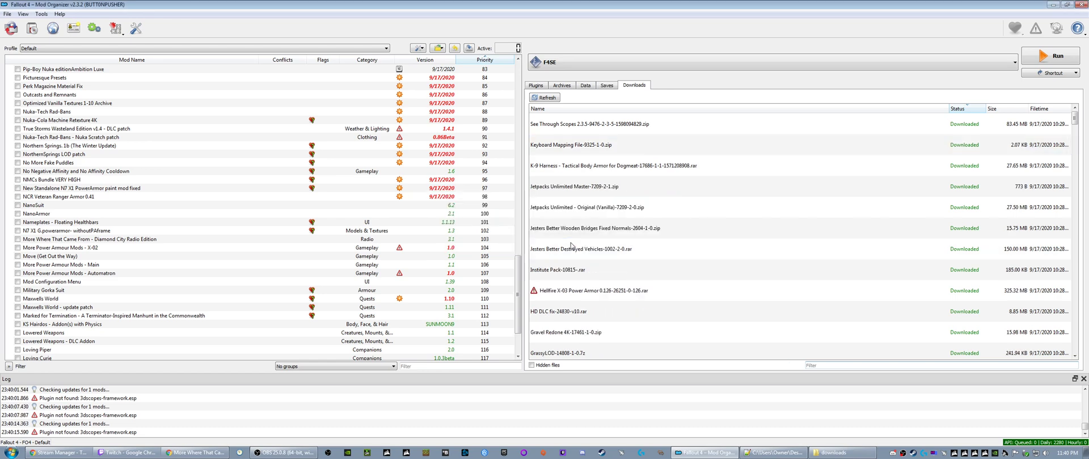
- Locate Keyboard Mapping File-9325-1-0.zip in the downloads folder and open the archive in 7-Zip
right_click(559, 147)
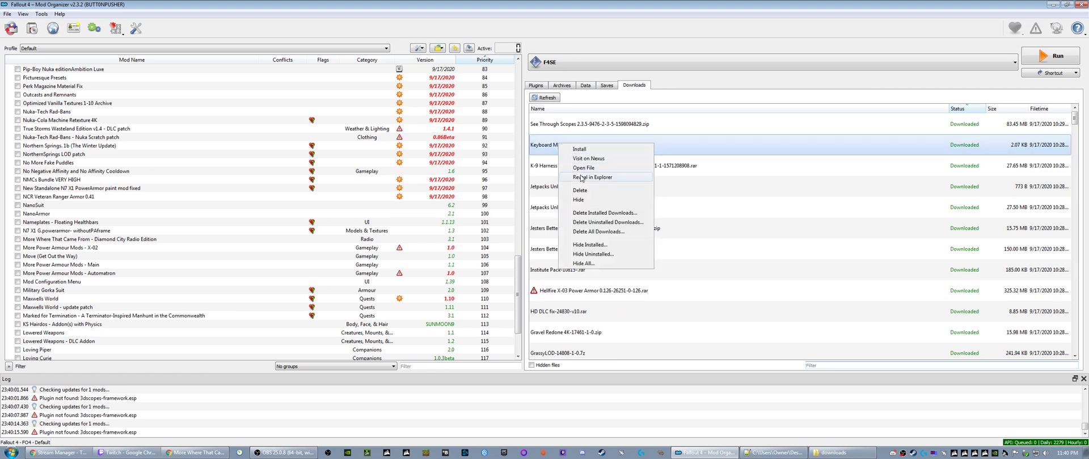
click(583, 177)
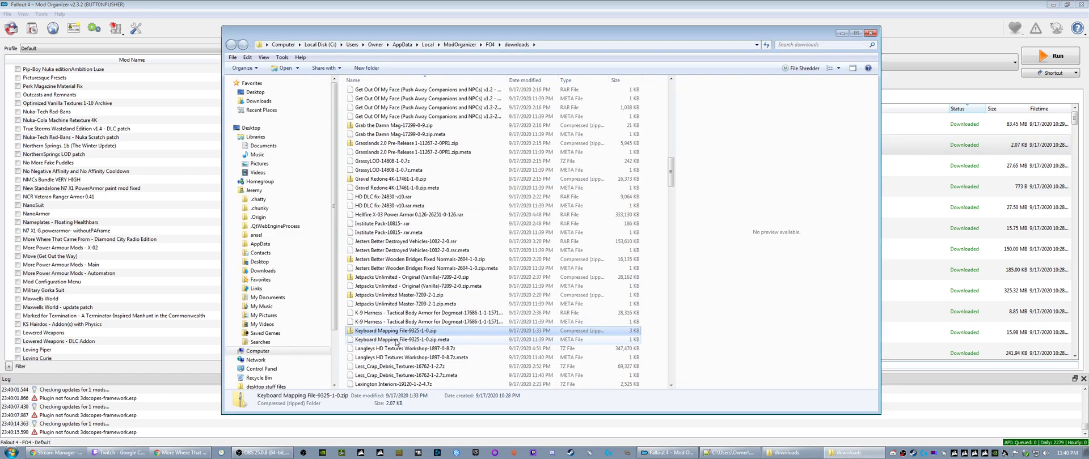
scroll(494, 254, down, 2)
right_click(389, 330)
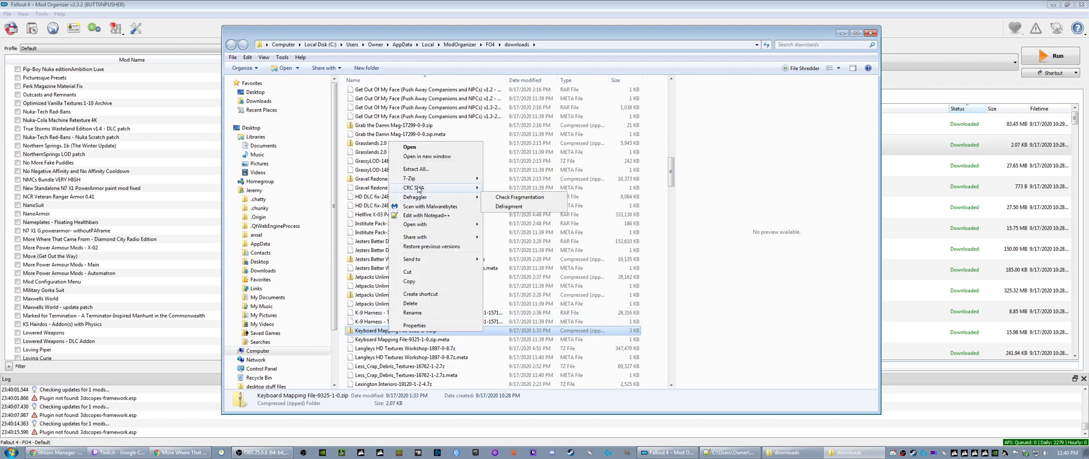
mouse_move(419, 179)
click(506, 180)
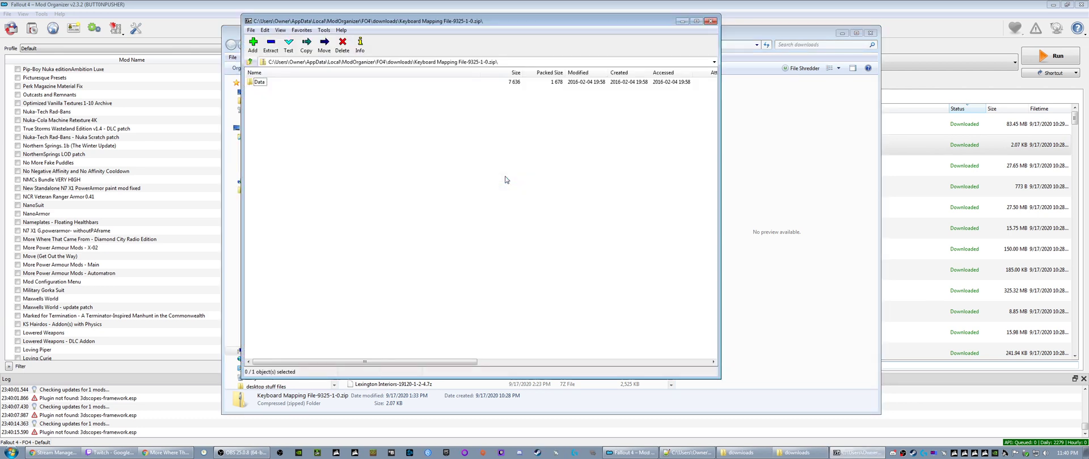
- Go into the archive's Data\F4SE folder and view CustomControlMap.txt
double_click(260, 83)
double_click(261, 83)
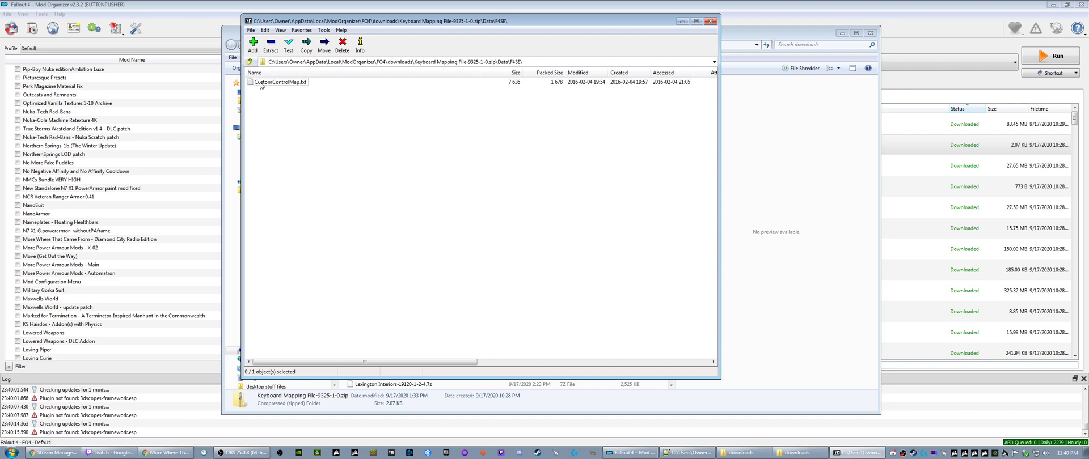
click(260, 84)
right_click(261, 84)
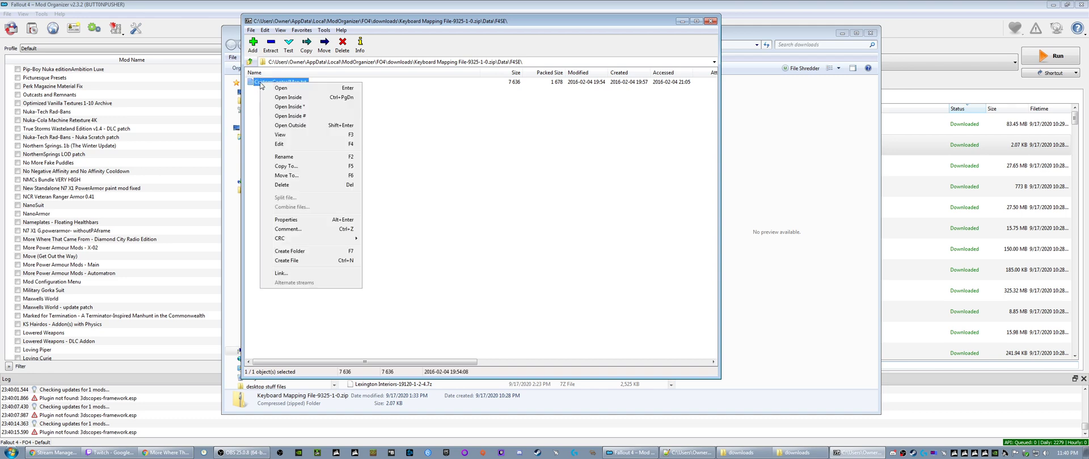
click(280, 135)
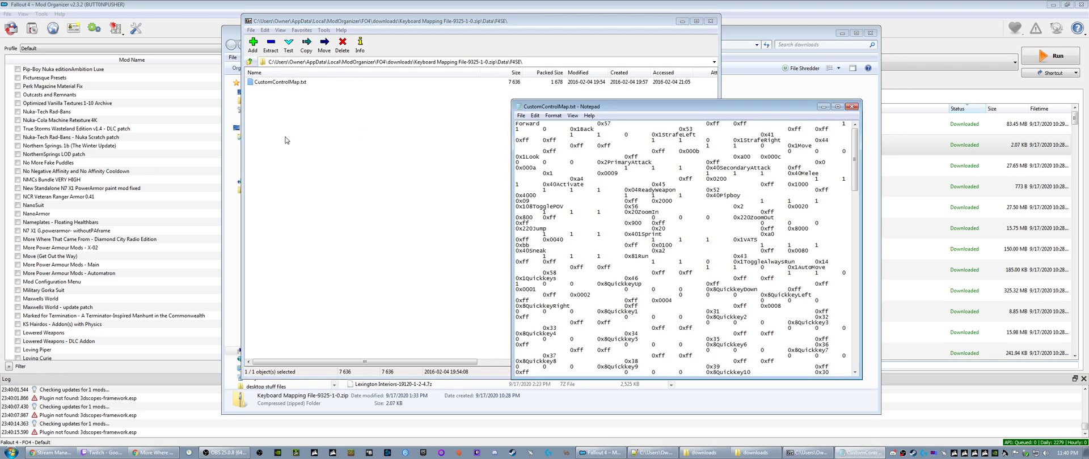
- Examine the key mappings down to the QuickContainer entries in CustomControlMap.txt, then close the file, archive and downloads folder
scroll(556, 213, down, 20)
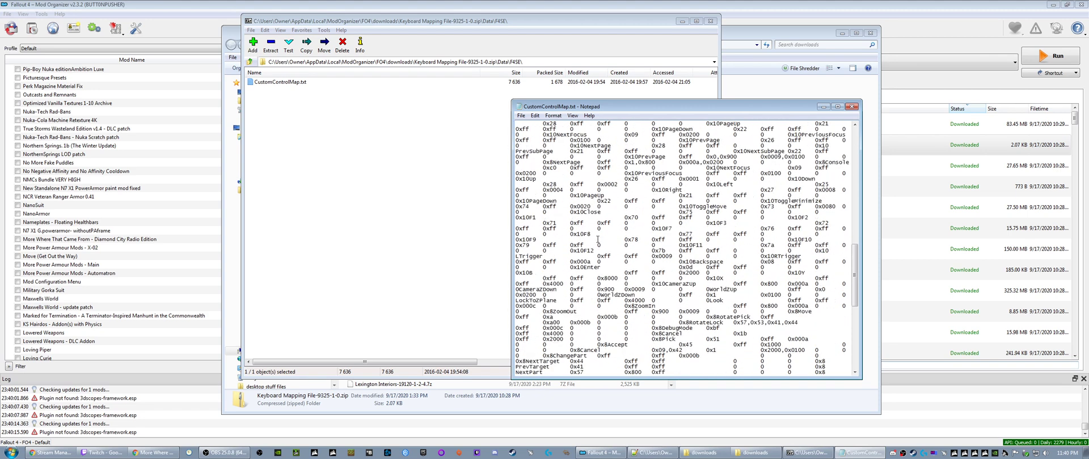
scroll(599, 240, down, 9)
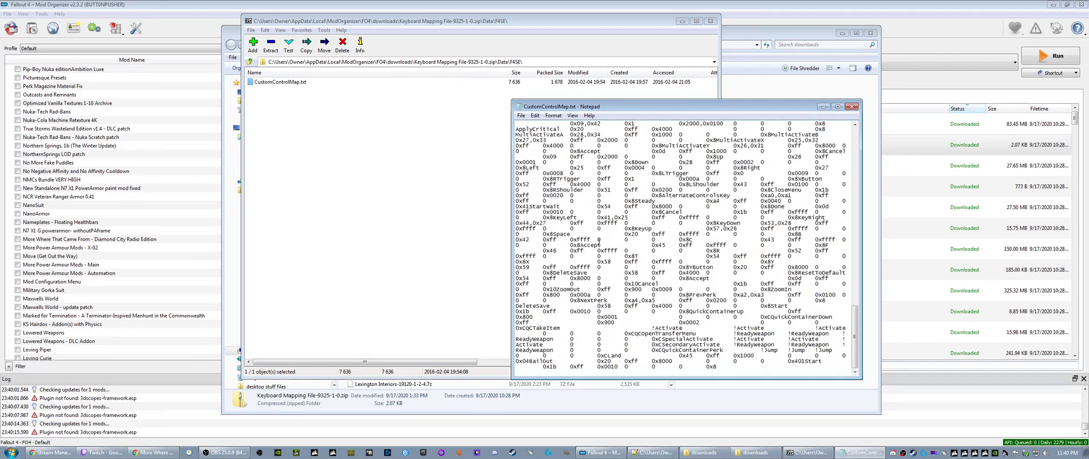
drag(637, 335, 707, 335)
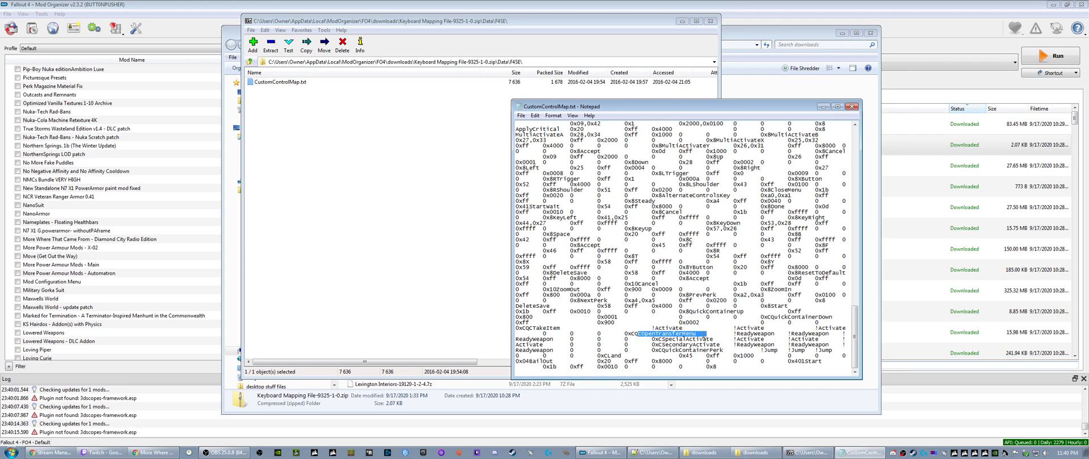
click(851, 107)
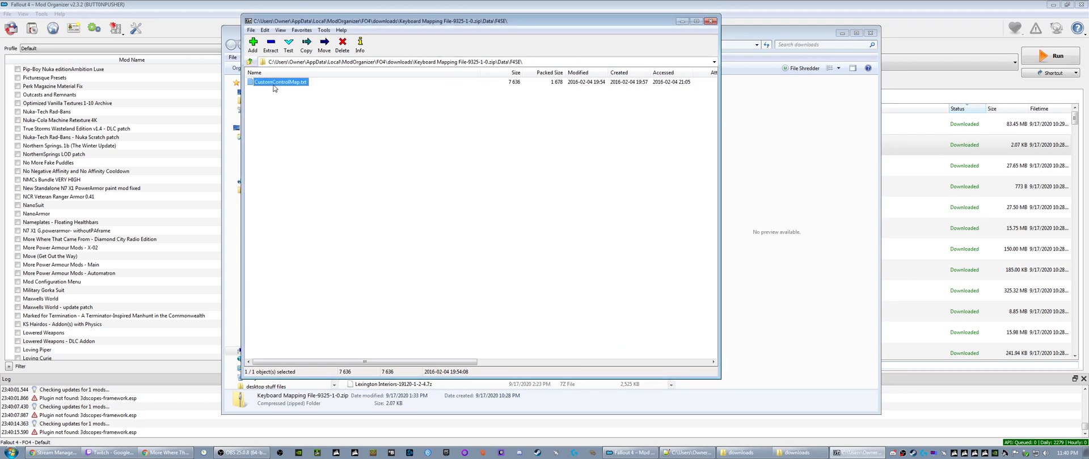
click(710, 21)
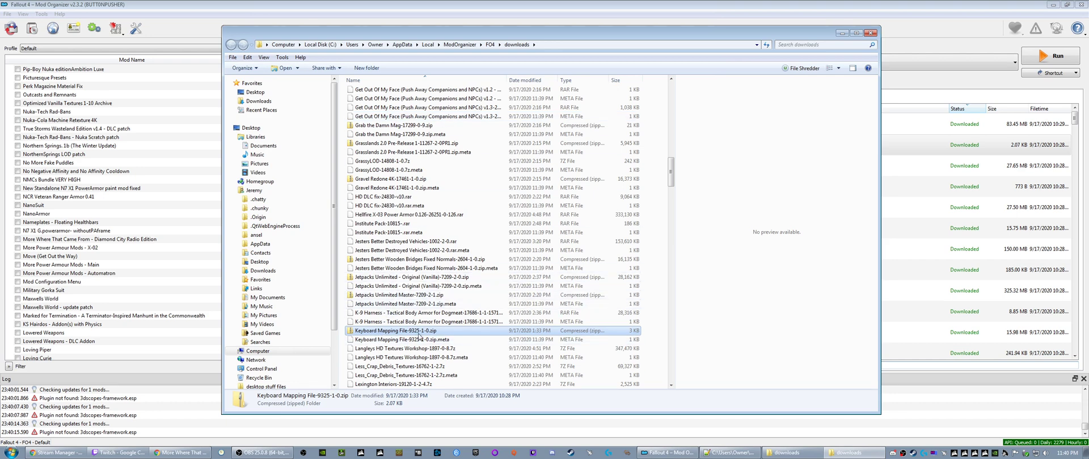
click(871, 33)
- Visit the Keyboard Mapping File's Nexus page in the browser and examine the descriptions of its optional files
right_click(574, 148)
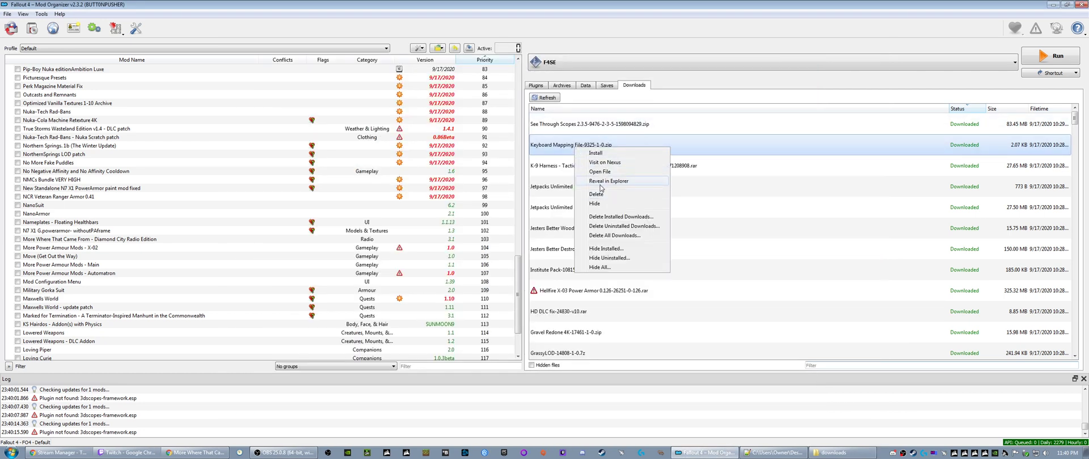
click(600, 163)
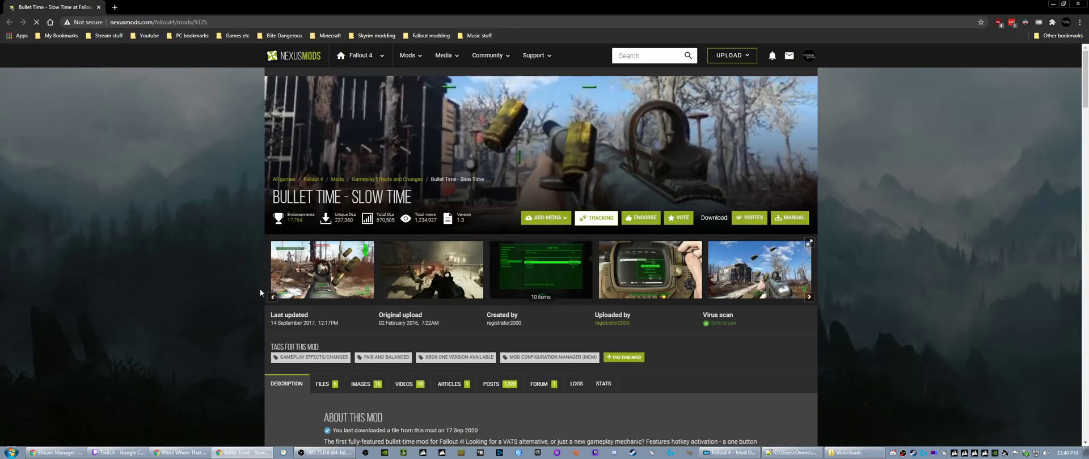
scroll(241, 287, down, 4)
click(323, 171)
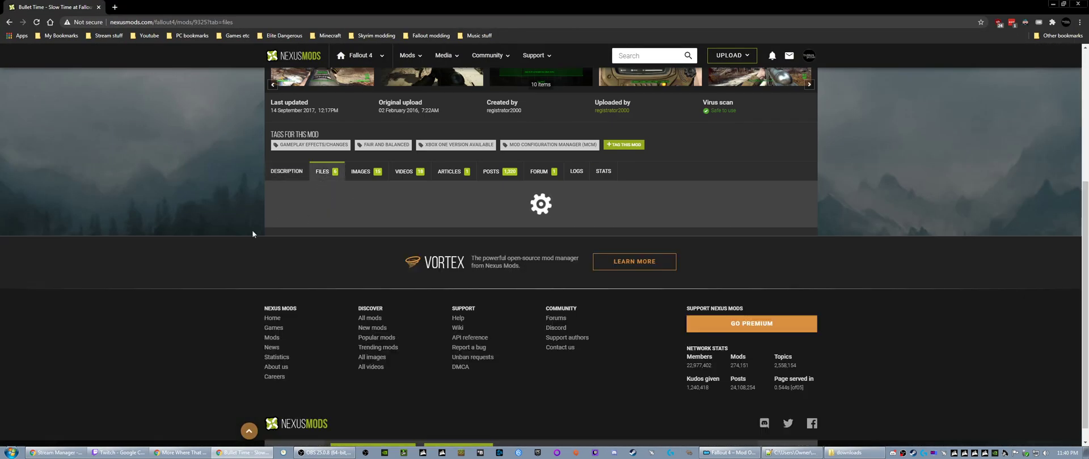
scroll(268, 233, down, 3)
scroll(305, 245, down, 3)
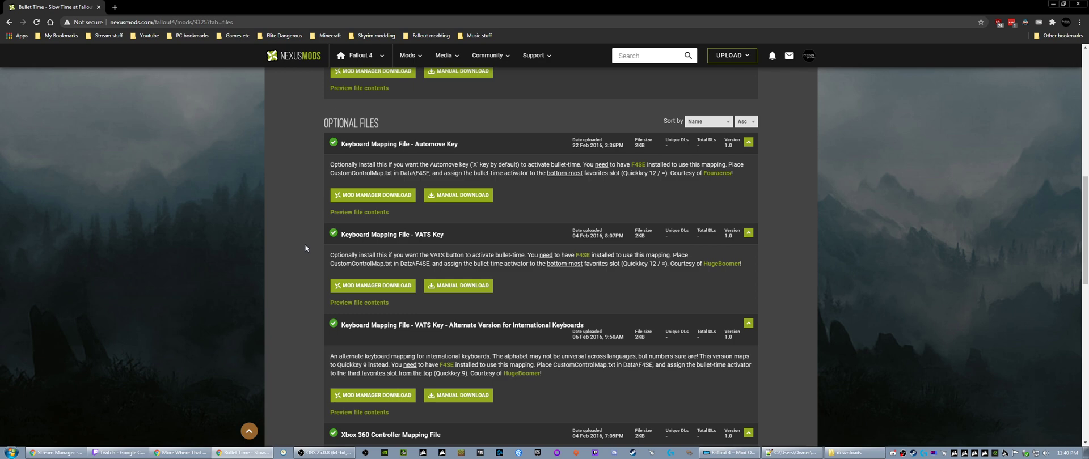
- Examine the remaining optional keyboard and controller mapping files on the Bullet Time page, then return to Mod Organizer
scroll(305, 248, down, 1)
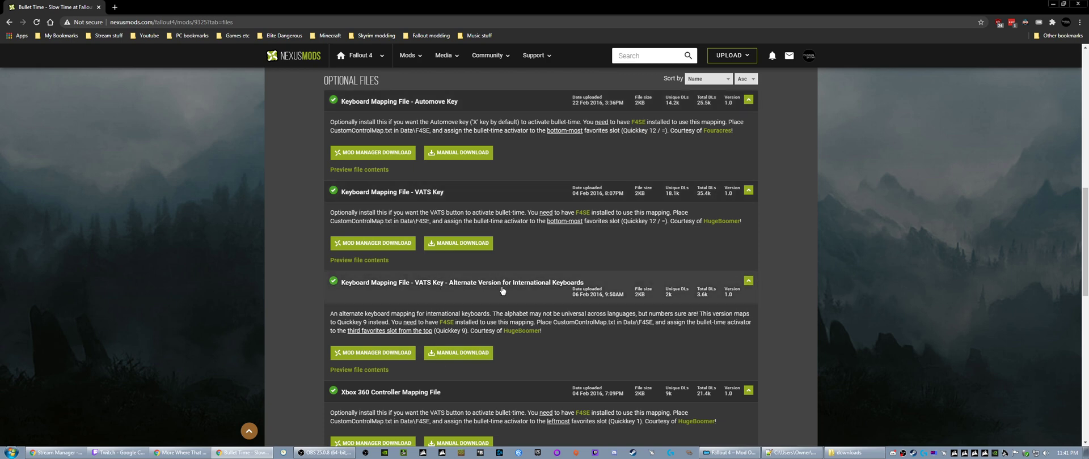
scroll(502, 290, down, 1)
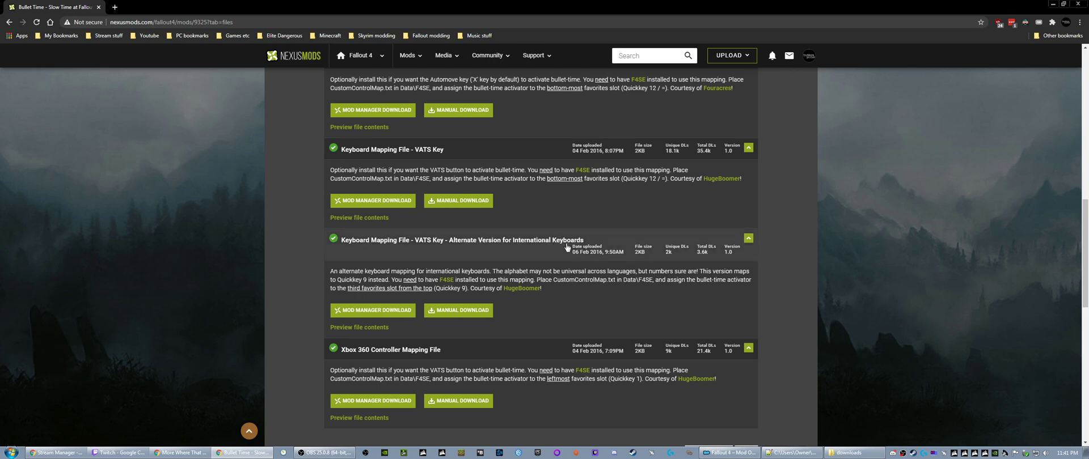
key(Home)
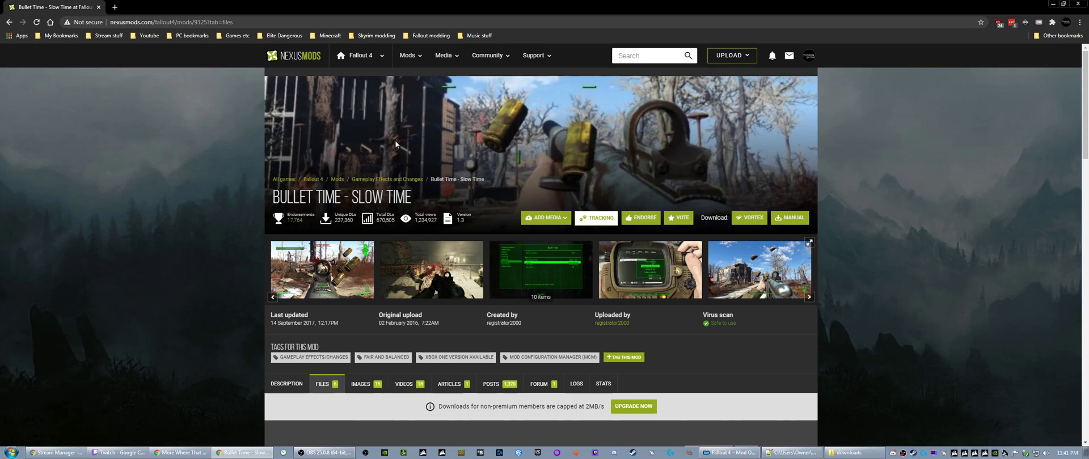
click(98, 8)
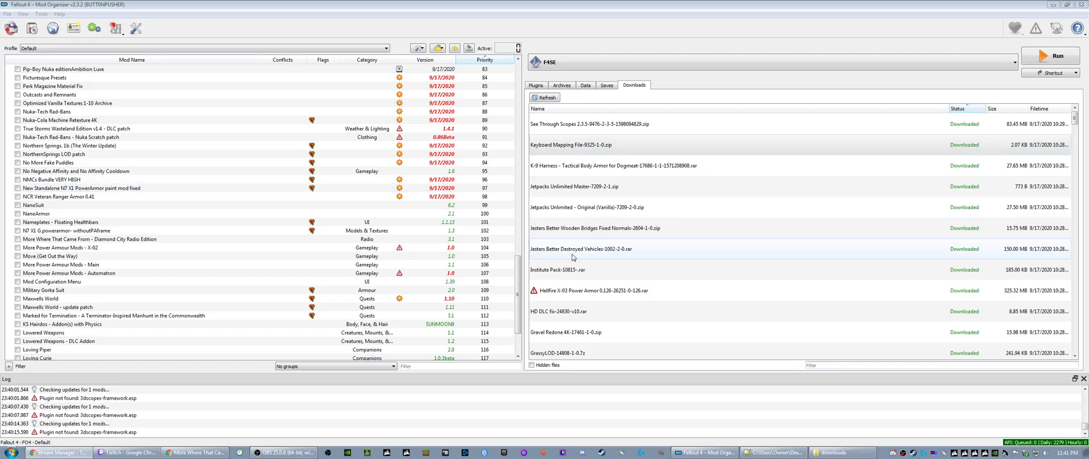
- Query info for the Hellfire X-03 Power Armor and Bullet Time - Slow Time v1.3 downloads
right_click(569, 294)
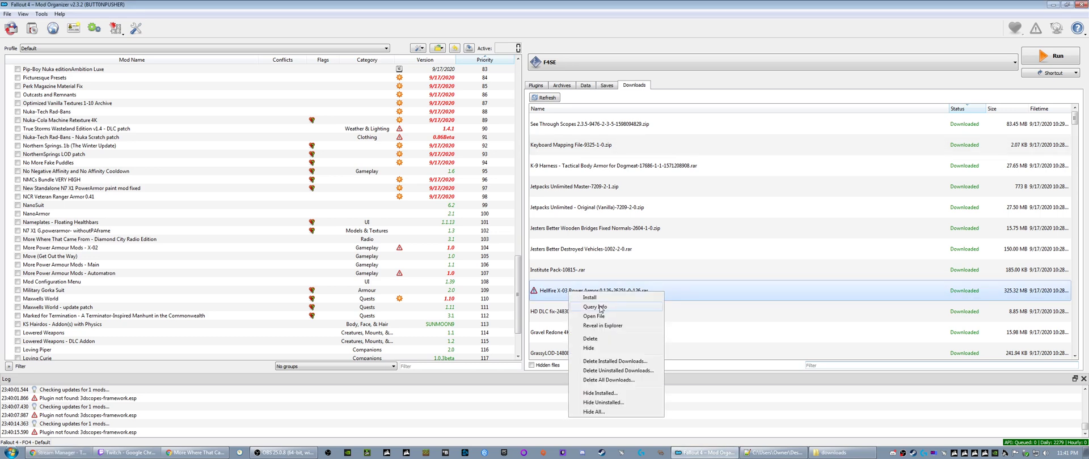
click(602, 308)
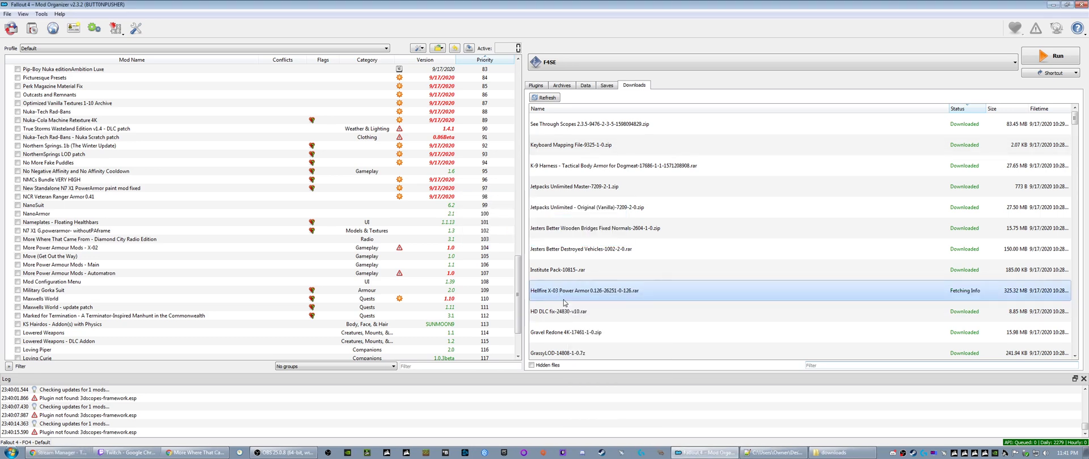
scroll(567, 306, down, 5)
scroll(569, 306, down, 10)
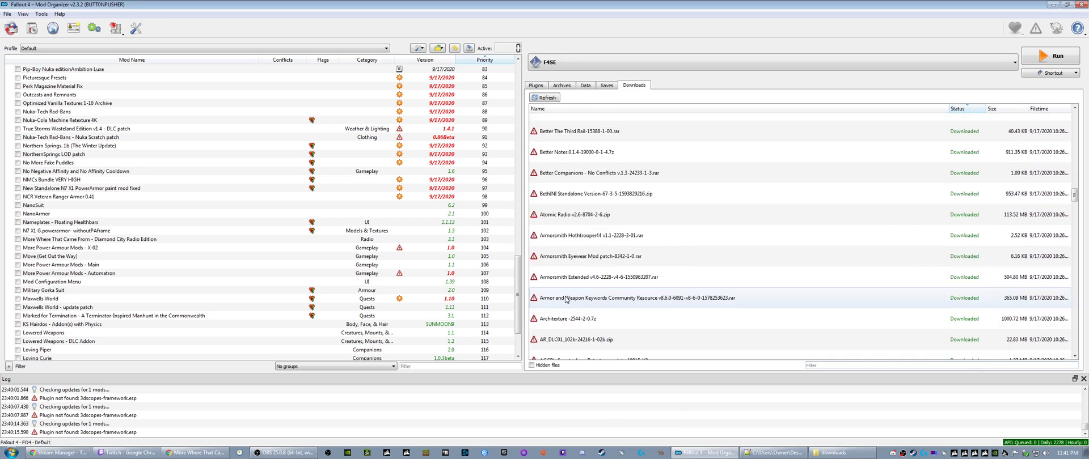
right_click(568, 272)
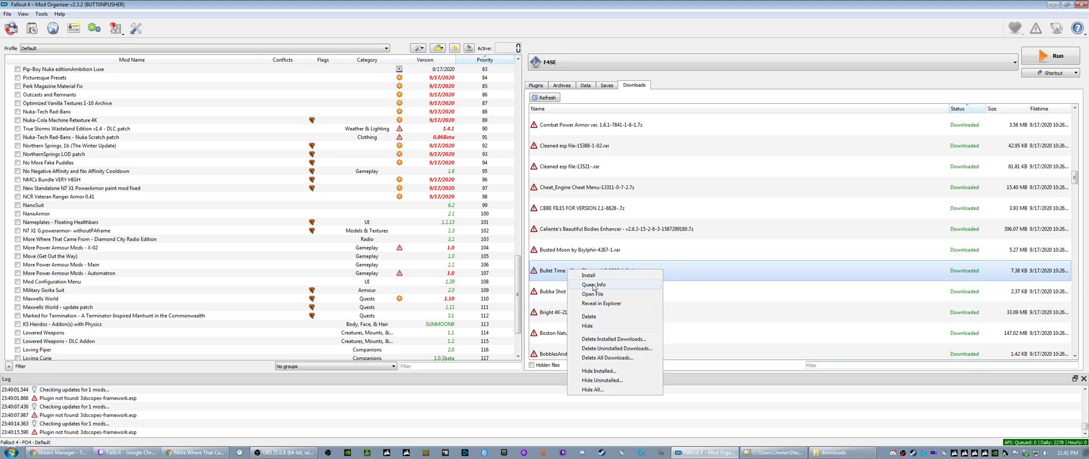
click(593, 286)
- Install the Bullet Time - Slow Time v1.3 download
right_click(560, 270)
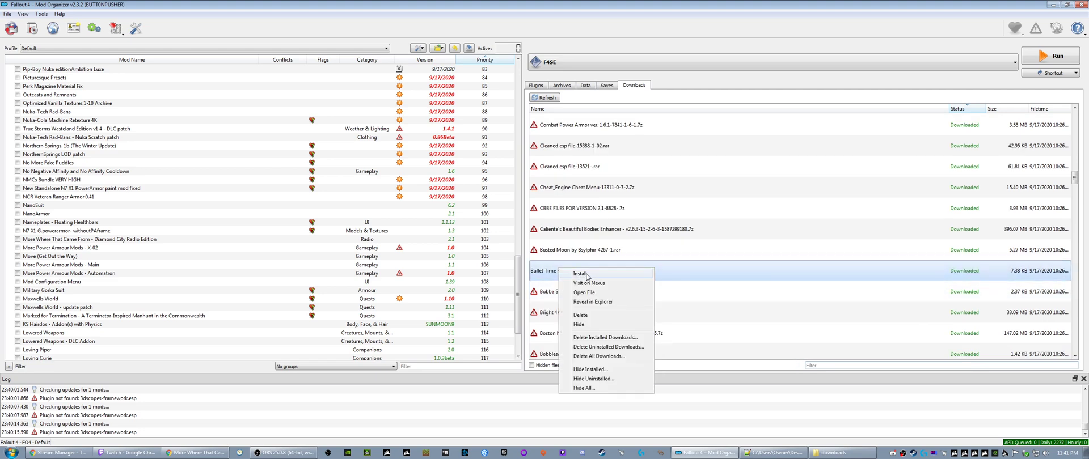
click(585, 274)
click(573, 234)
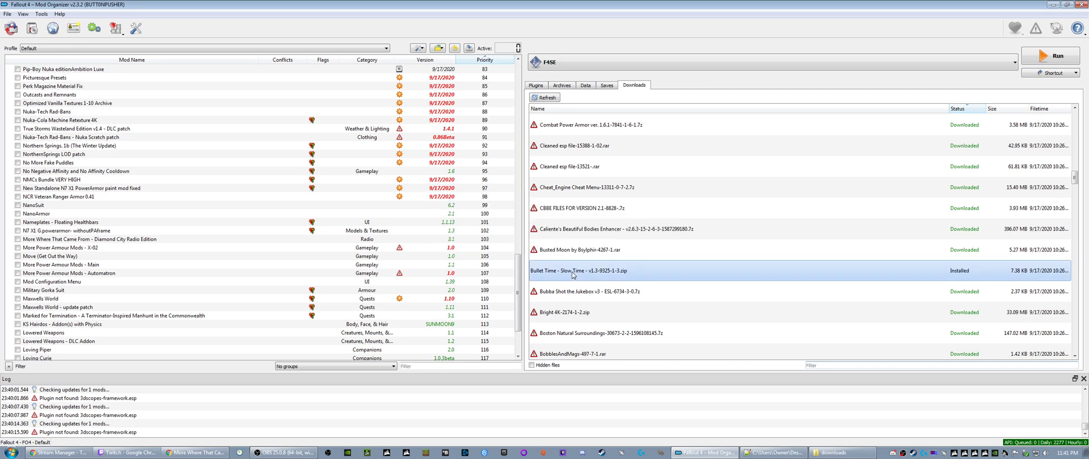
- Install Keyboard Mapping File-9325-1-0.zip under the name "Bullet Time - Slow Time - VATS keymapping"
scroll(578, 264, up, 10)
scroll(578, 264, up, 8)
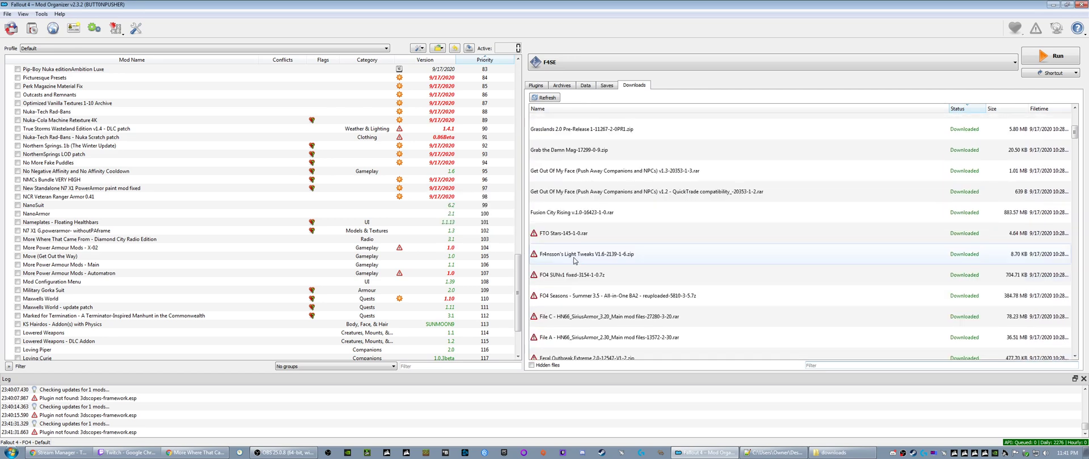
scroll(569, 260, up, 4)
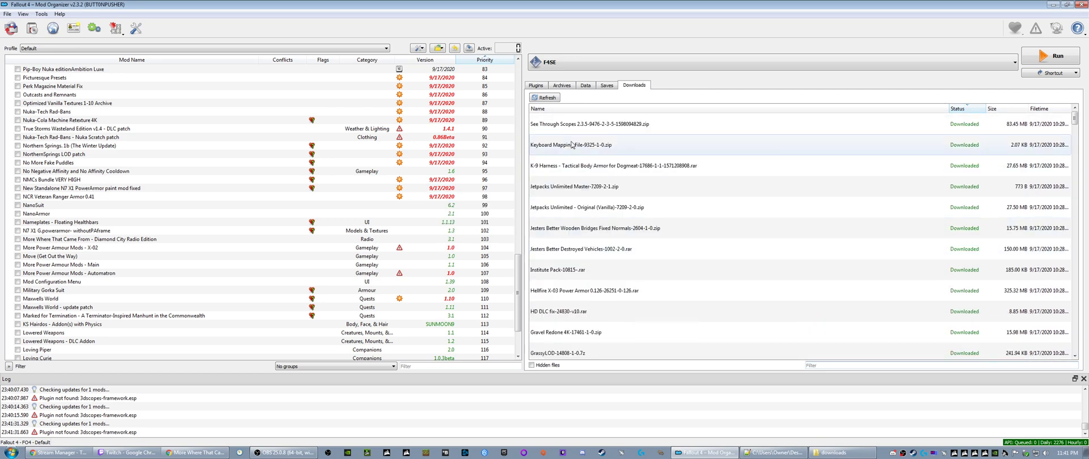
right_click(575, 145)
click(592, 148)
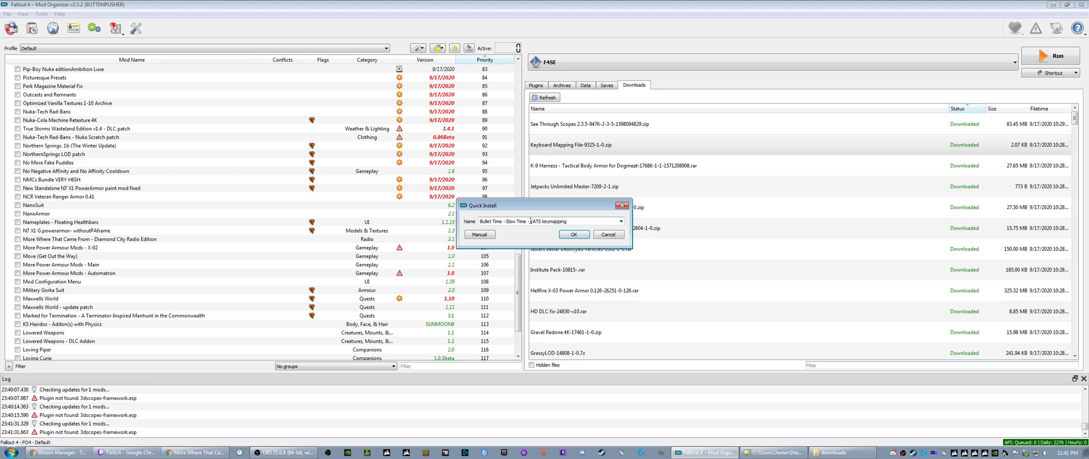
click(567, 234)
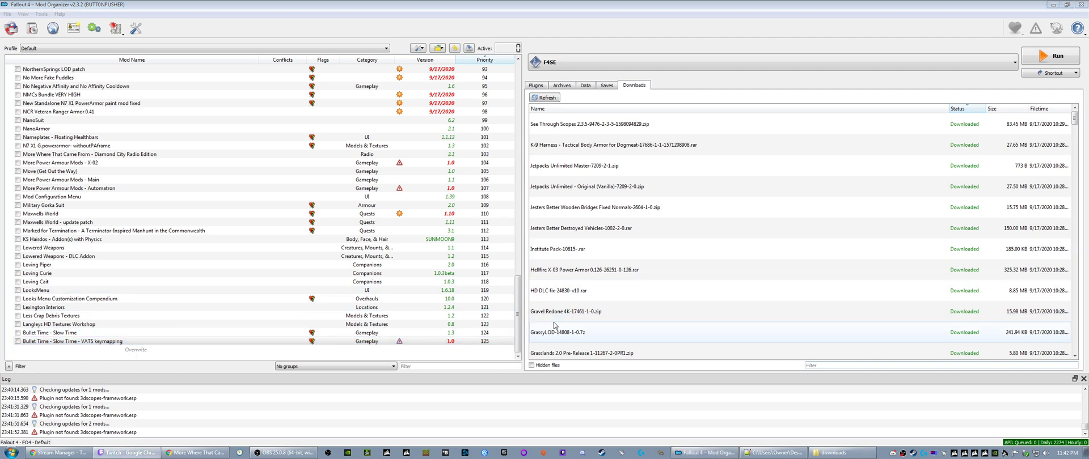
- Open the information for the installed K9TacticalHarness-4K Textures mod and examine its Nexus description
click(101, 342)
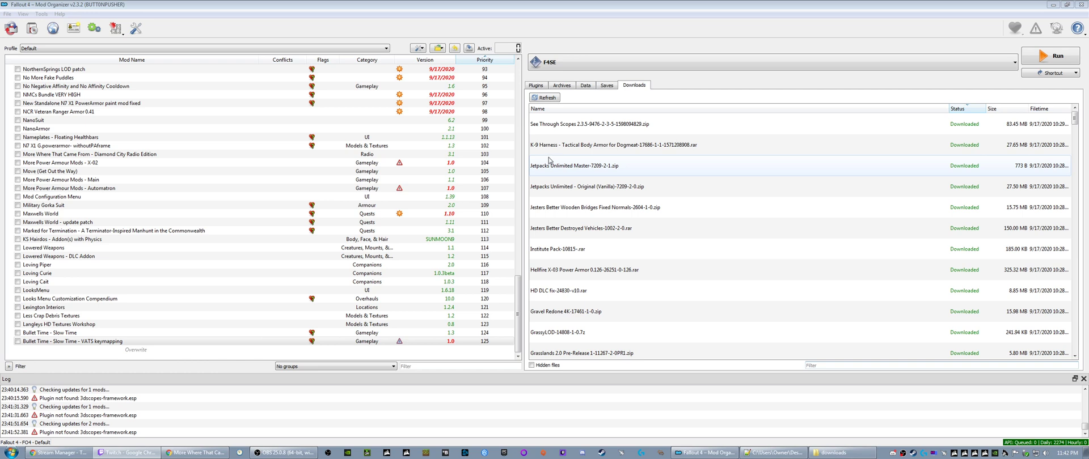
click(570, 152)
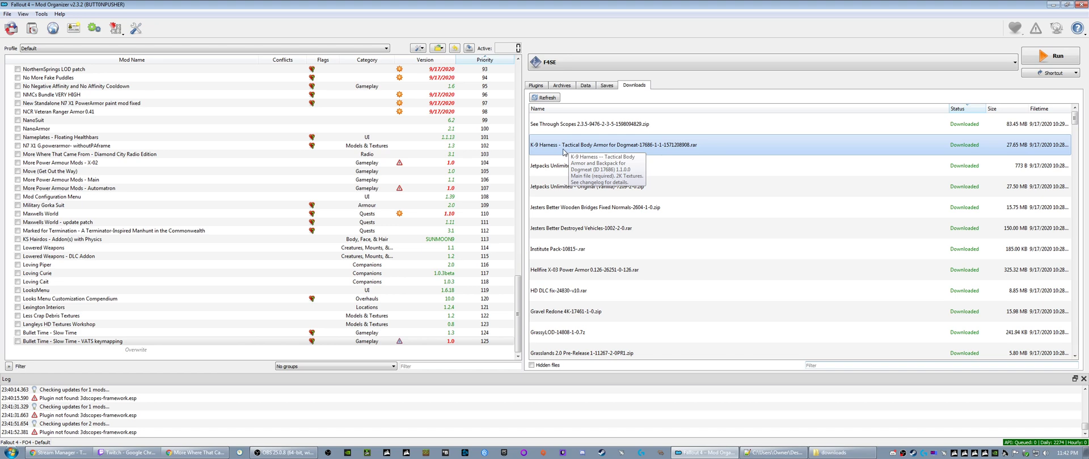
scroll(517, 274, up, 2)
drag(517, 275, 516, 97)
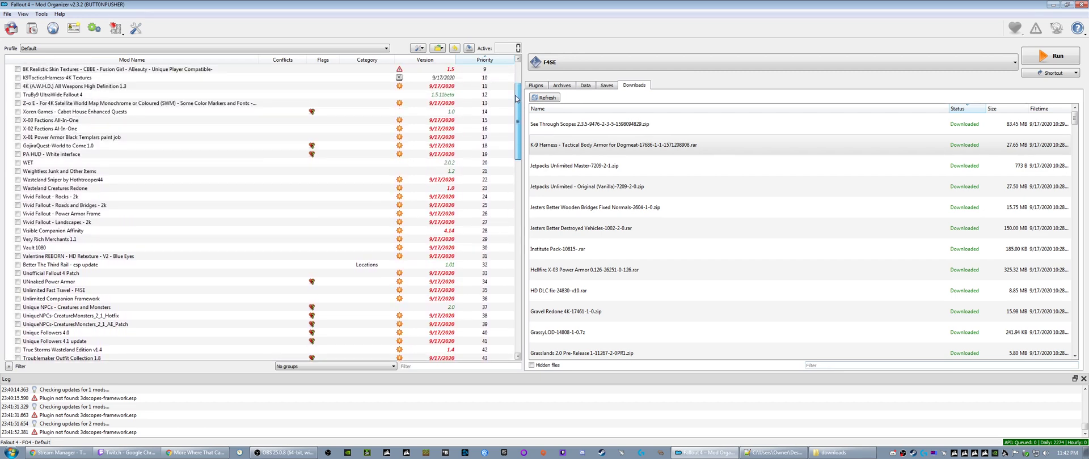
click(50, 79)
right_click(50, 80)
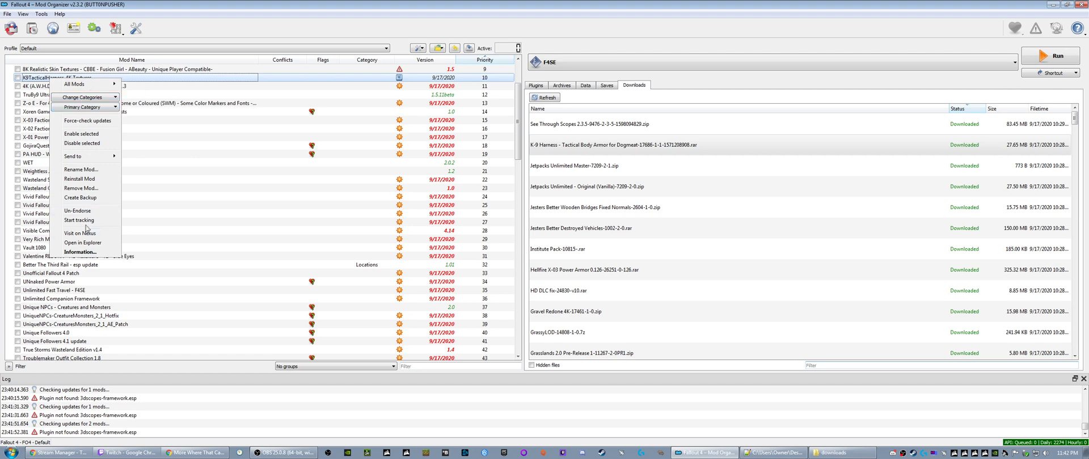
click(79, 252)
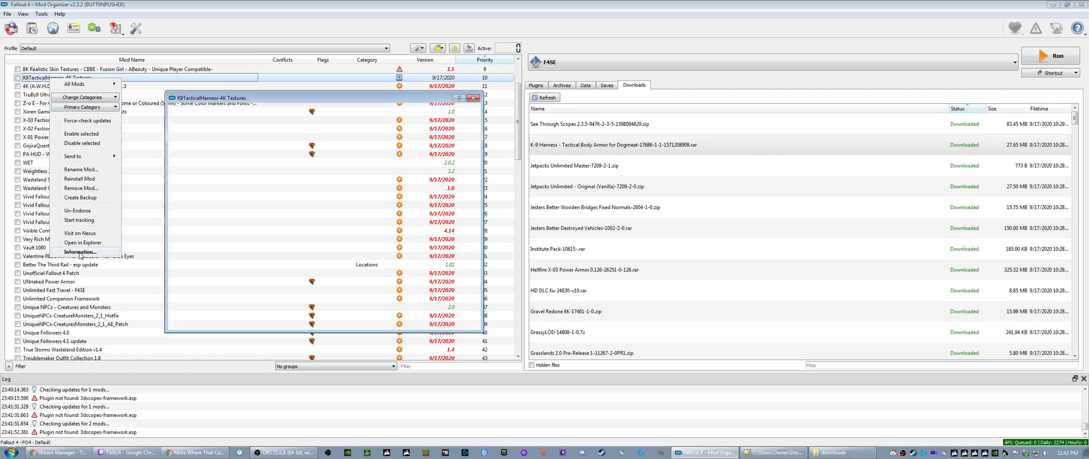
scroll(220, 181, down, 6)
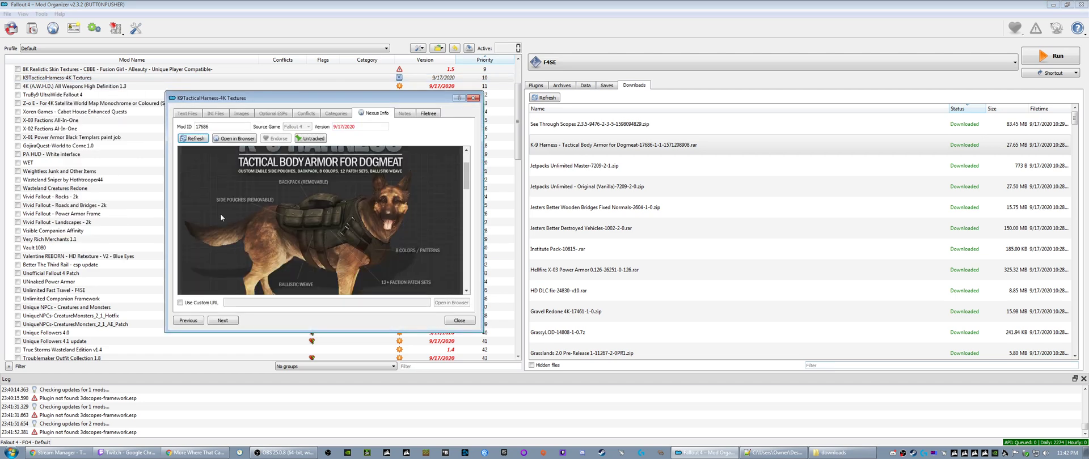
scroll(219, 213, down, 3)
scroll(219, 210, up, 10)
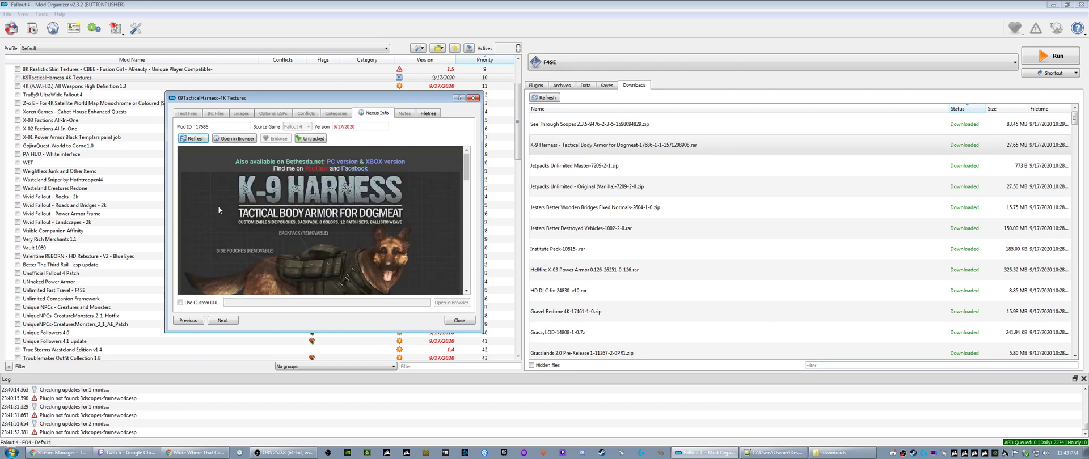
- Visit the K-9 Harness page in the browser, read its main and optional file descriptions, then close the mod's information window
click(233, 138)
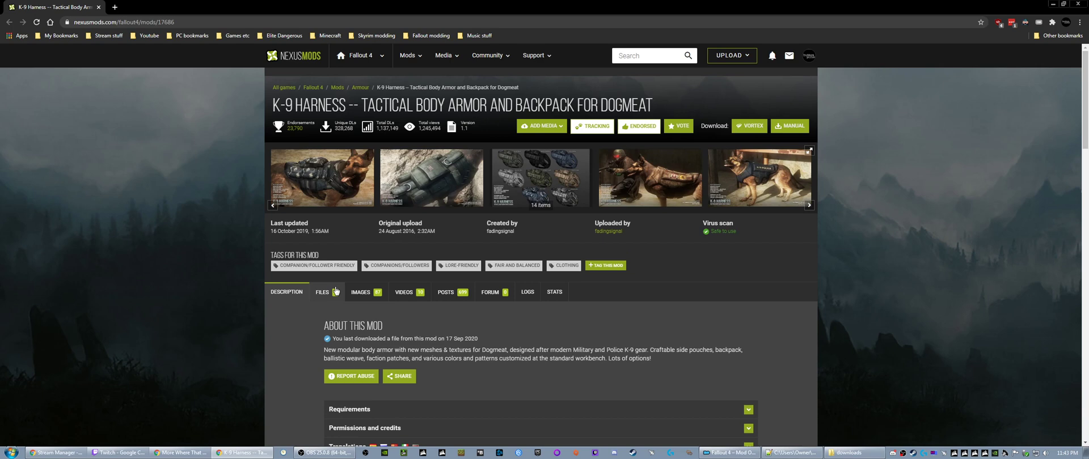
click(335, 291)
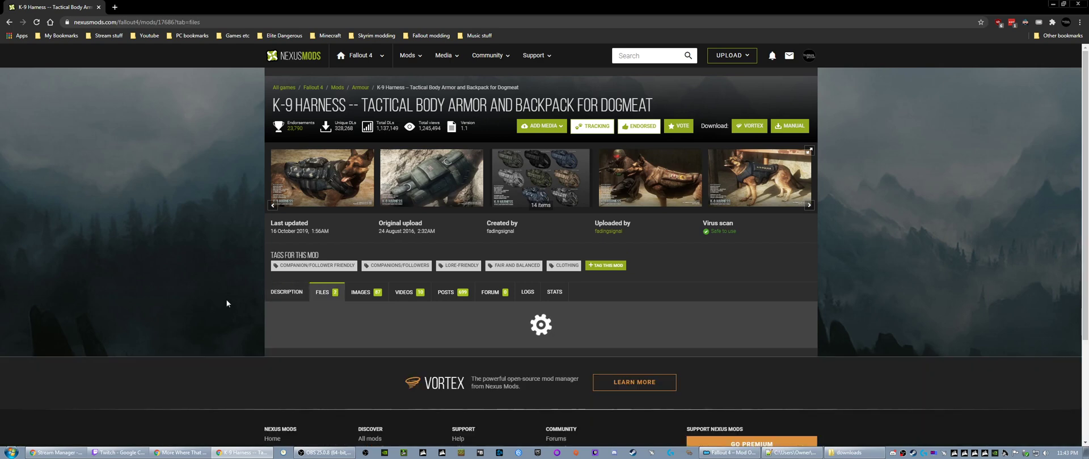
scroll(230, 297, down, 4)
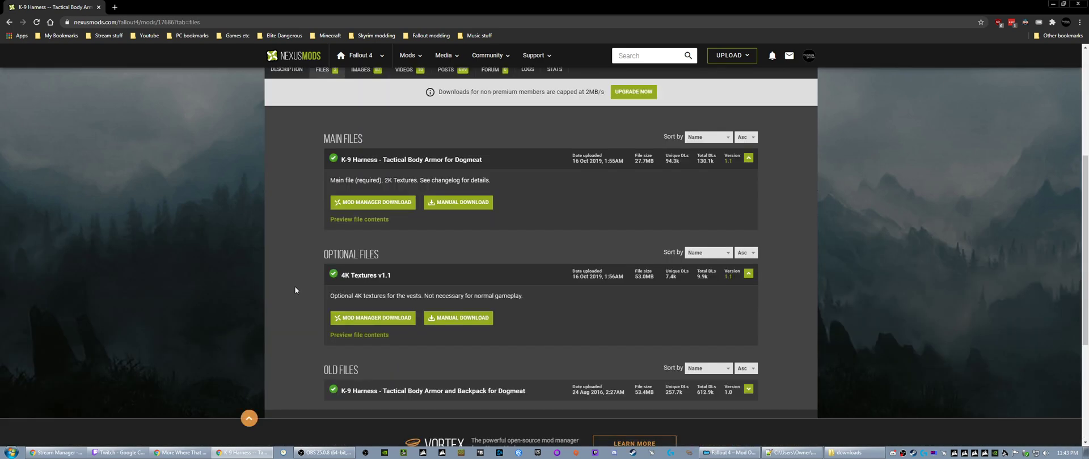
drag(337, 295, 531, 296)
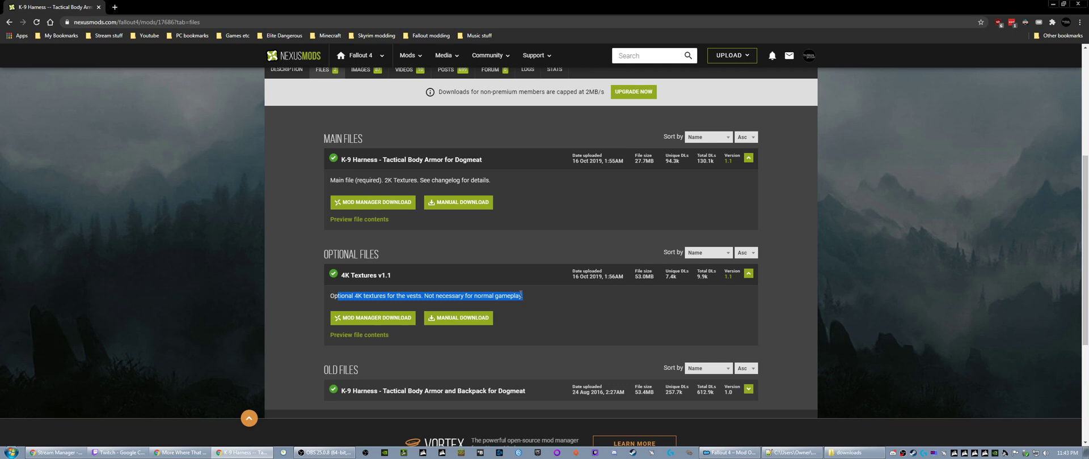
click(513, 295)
scroll(300, 282, up, 1)
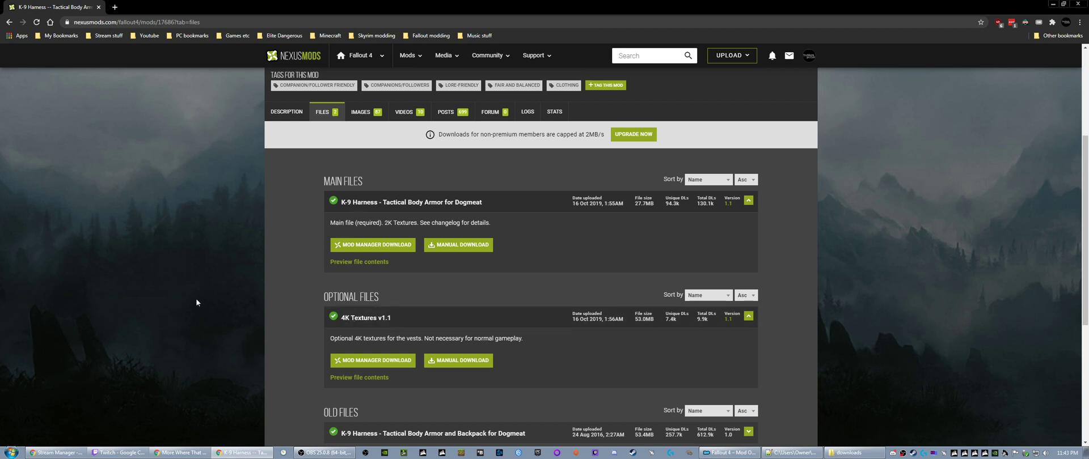
click(1052, 4)
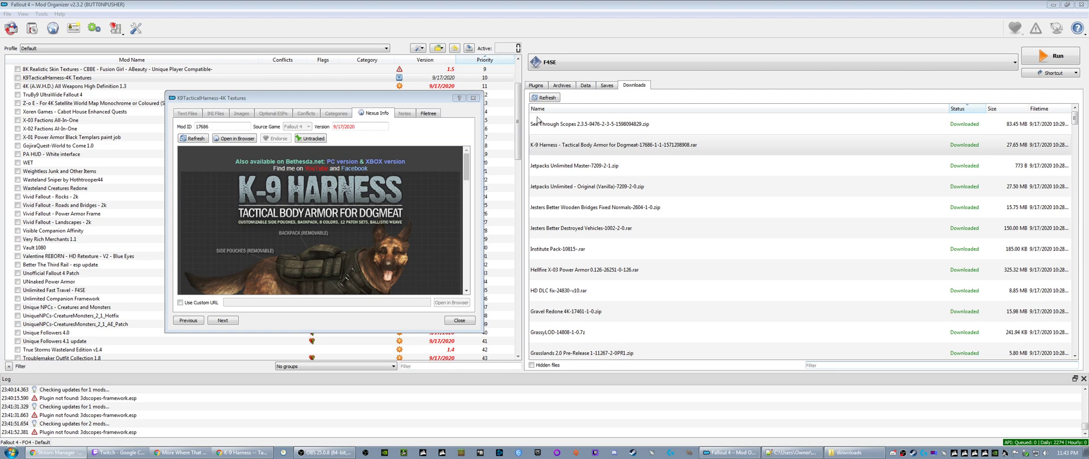
click(473, 98)
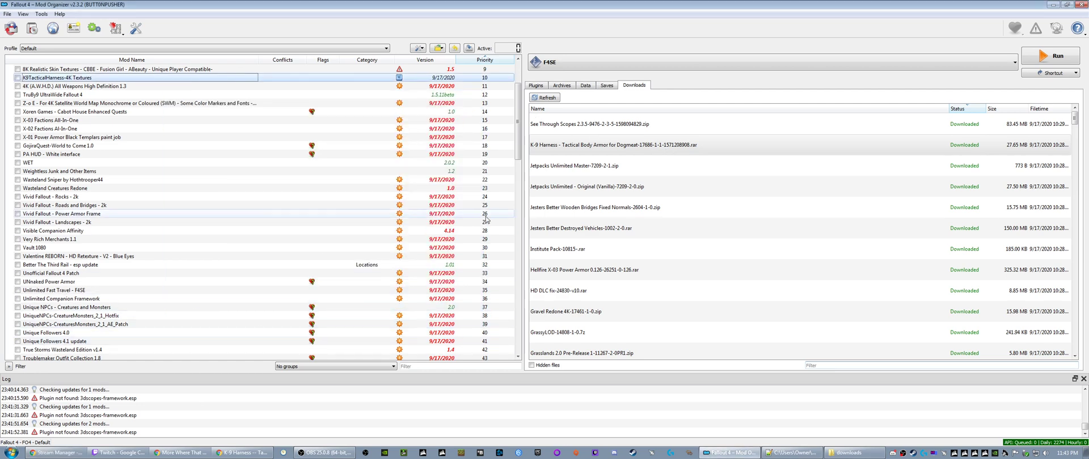
- Reveal the K-9 Harness download in Explorer, inspect the archive's contents in 7-Zip, then close the archive and folder
right_click(582, 148)
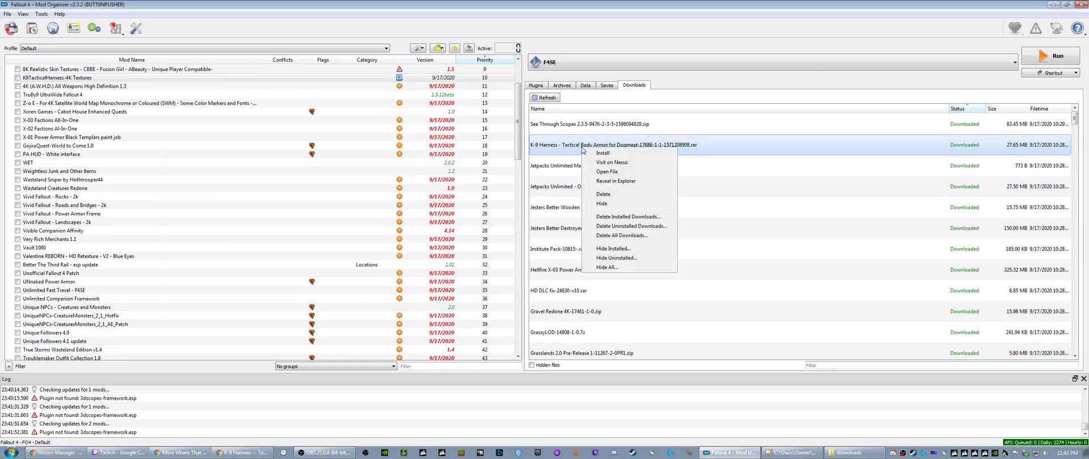
click(608, 182)
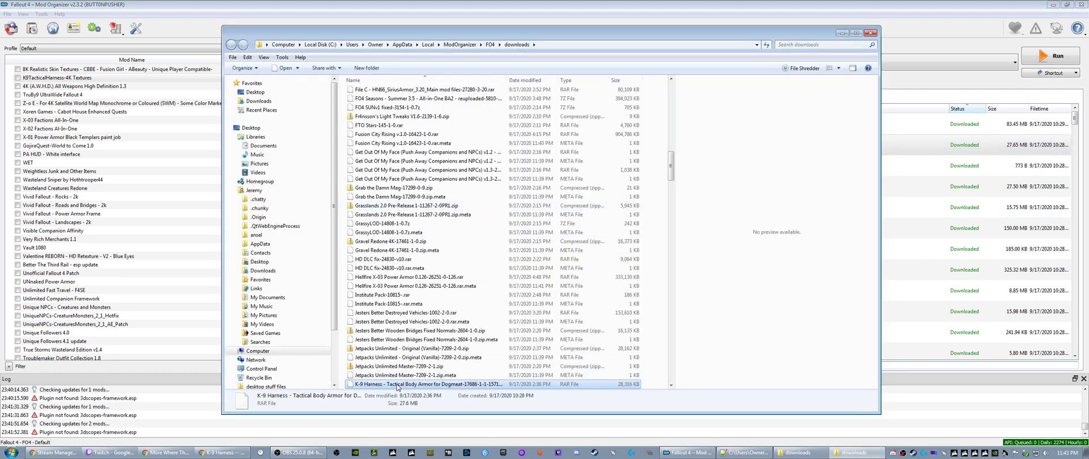
scroll(414, 378, down, 4)
right_click(392, 280)
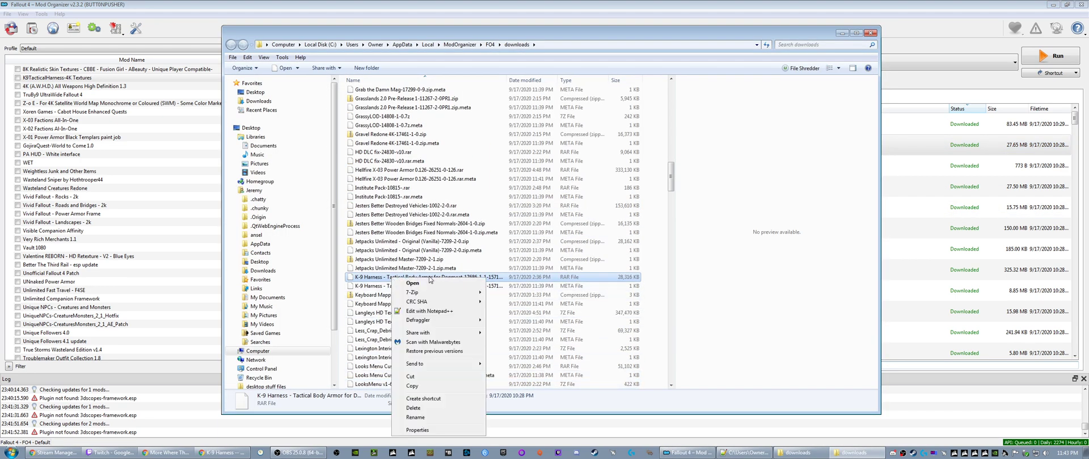
mouse_move(430, 289)
click(518, 291)
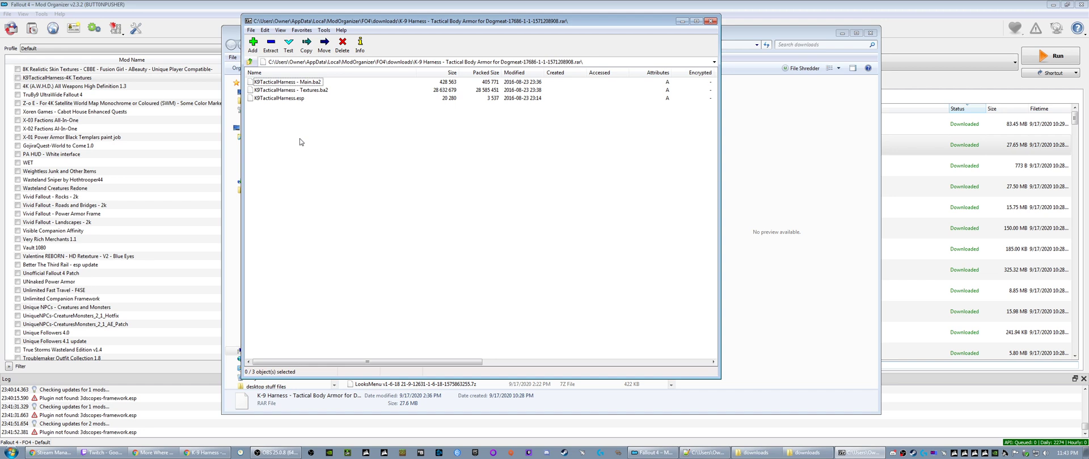
click(711, 21)
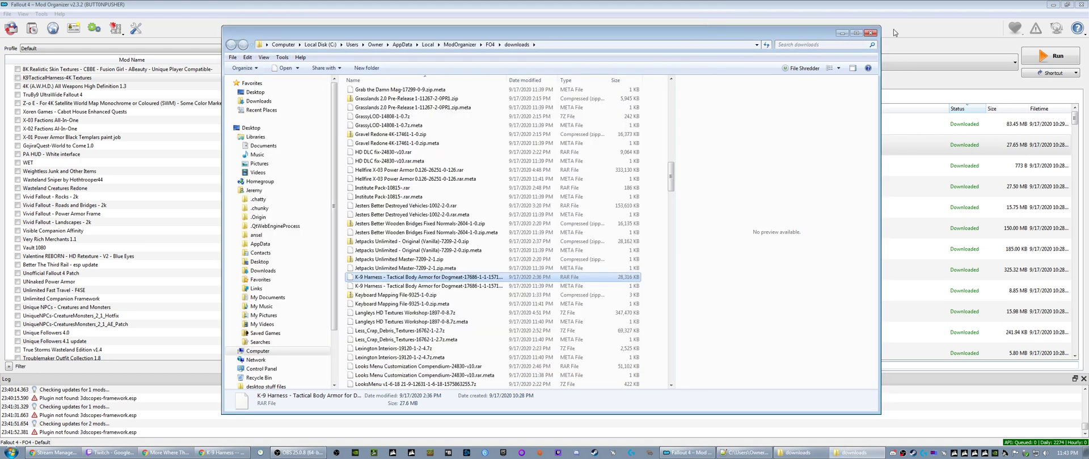
click(870, 33)
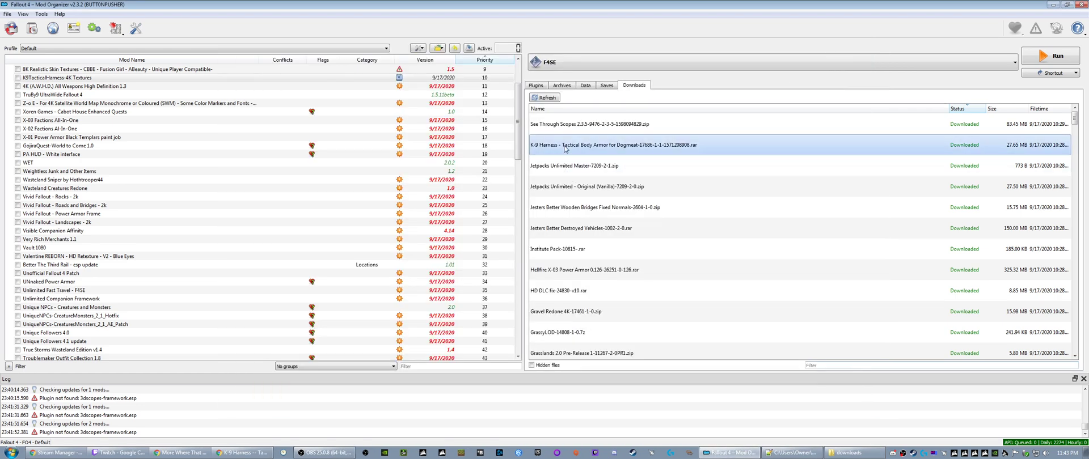
- Open the installed K9TacticalHarness-4K Textures mod's folder in Explorer and inspect its texture archive, then return to Mod Organizer
drag(518, 149, 518, 125)
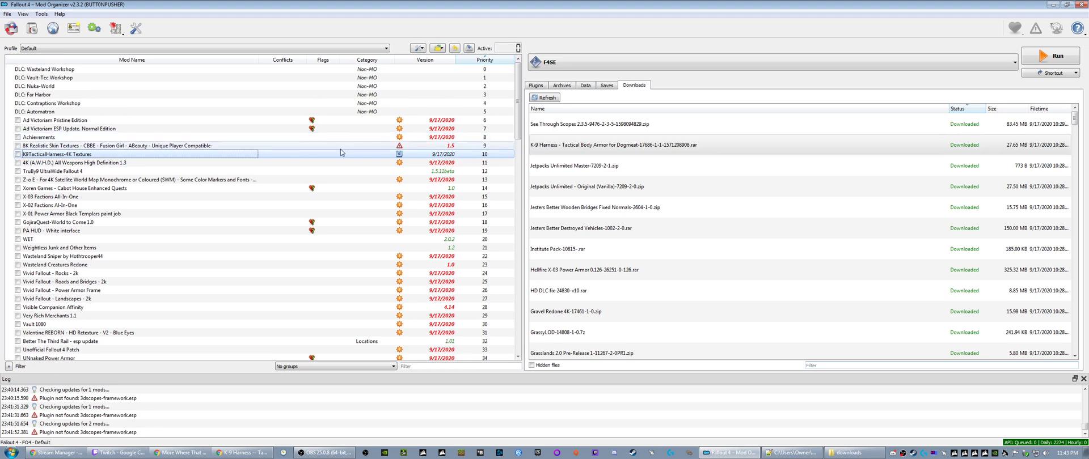
right_click(73, 158)
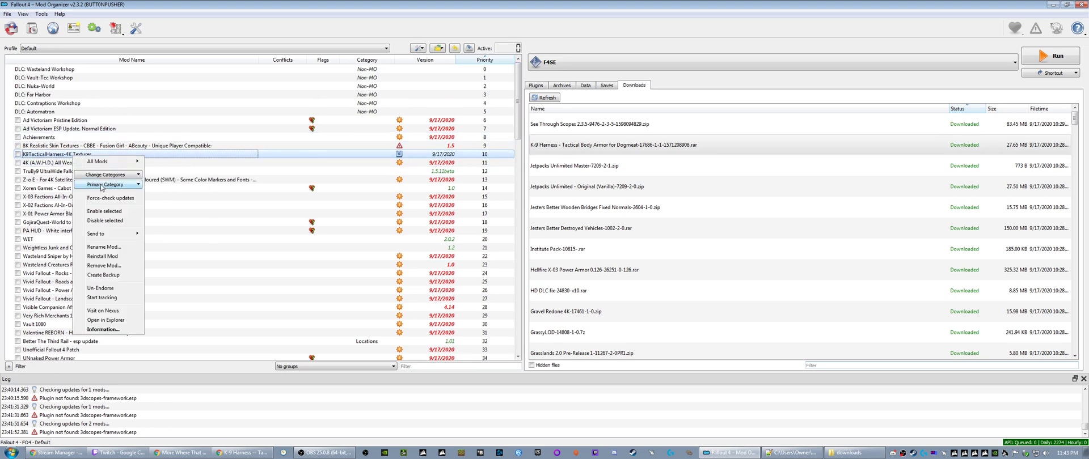
click(106, 321)
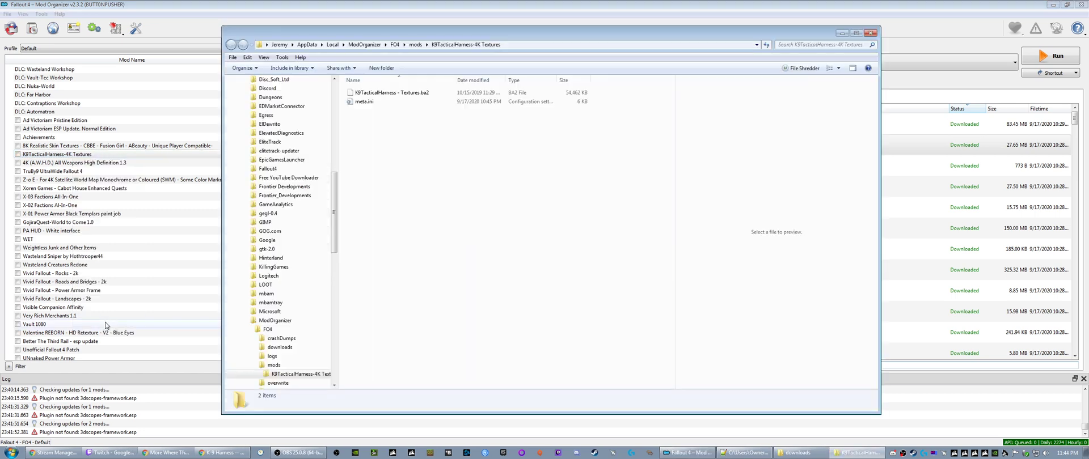
click(388, 95)
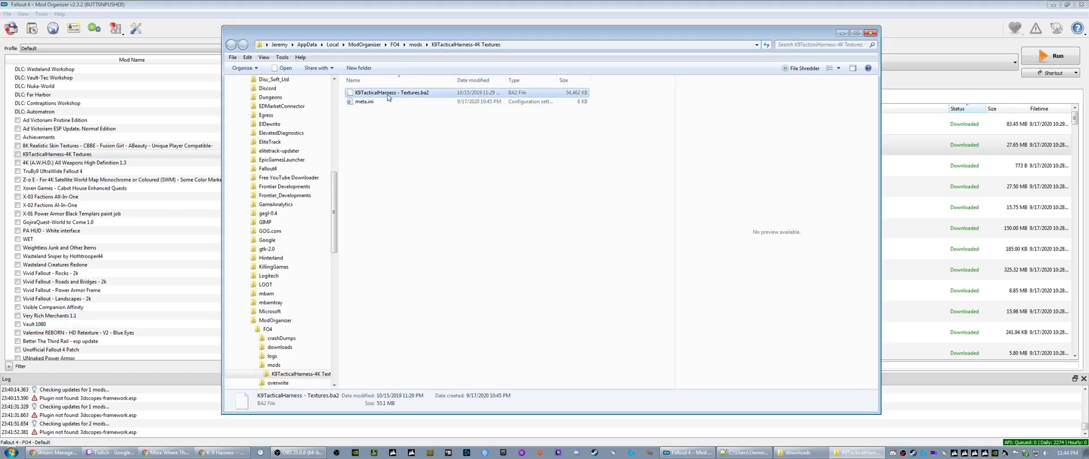
click(388, 102)
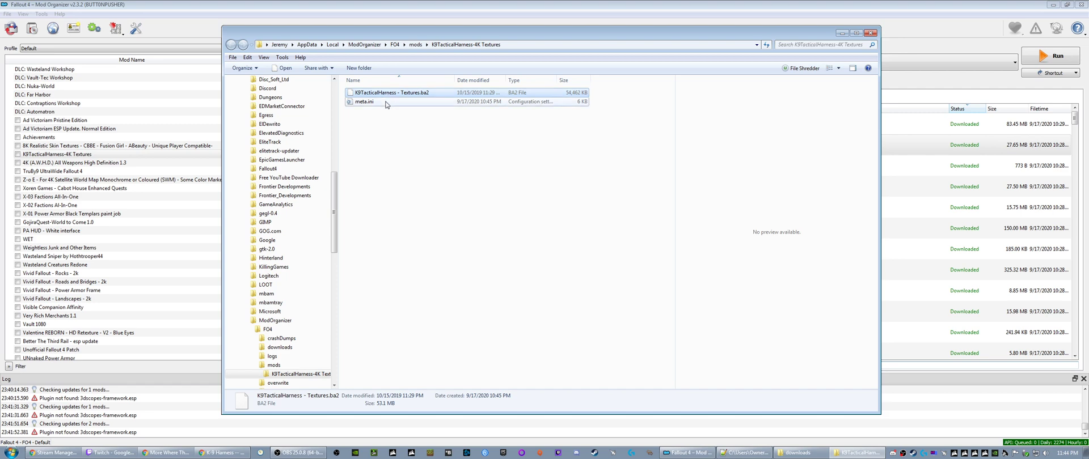
click(394, 139)
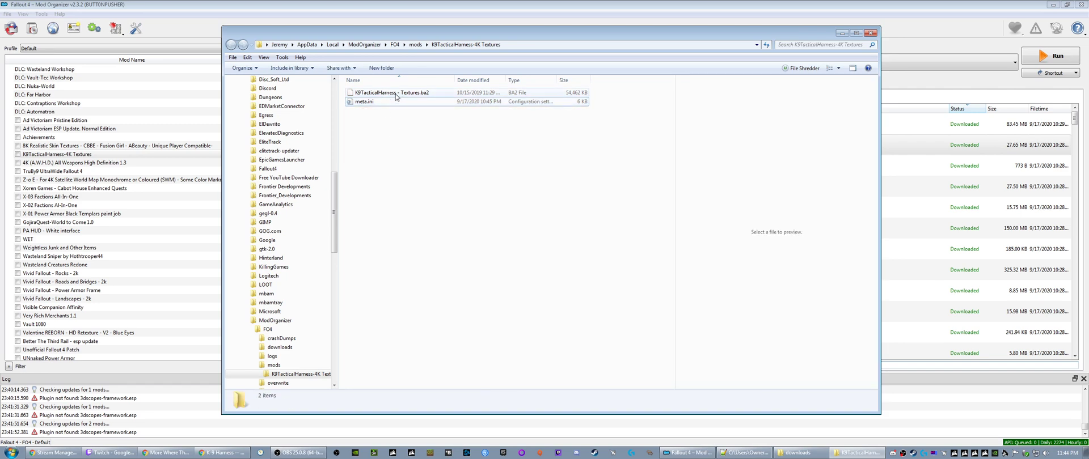
click(396, 95)
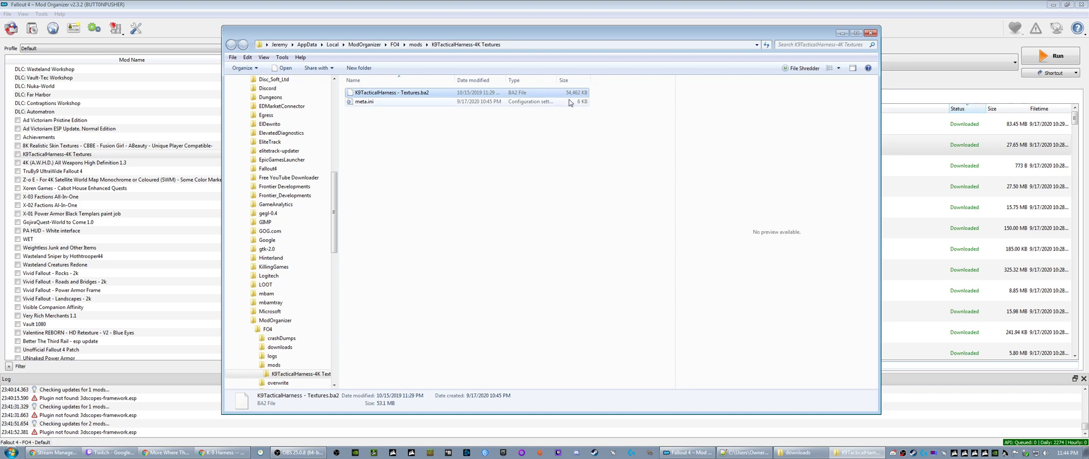
drag(537, 33, 373, 27)
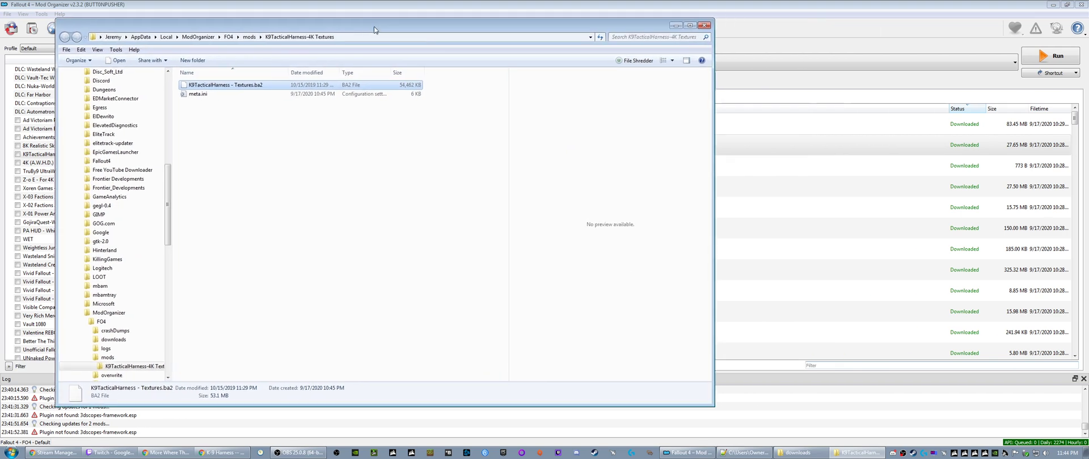
click(781, 4)
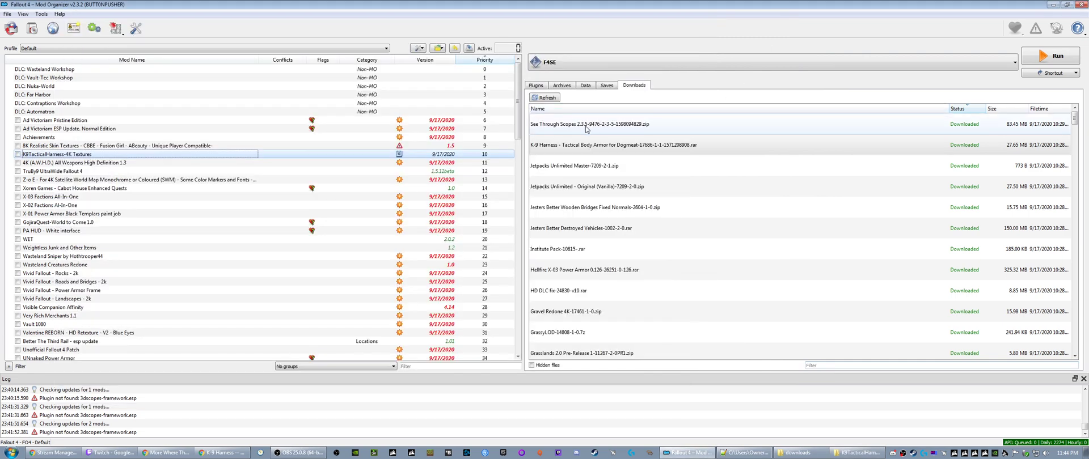
- Reveal the K-9 Harness download in Explorer, open the archive in 7-Zip, and move its window clear of the folder
right_click(576, 147)
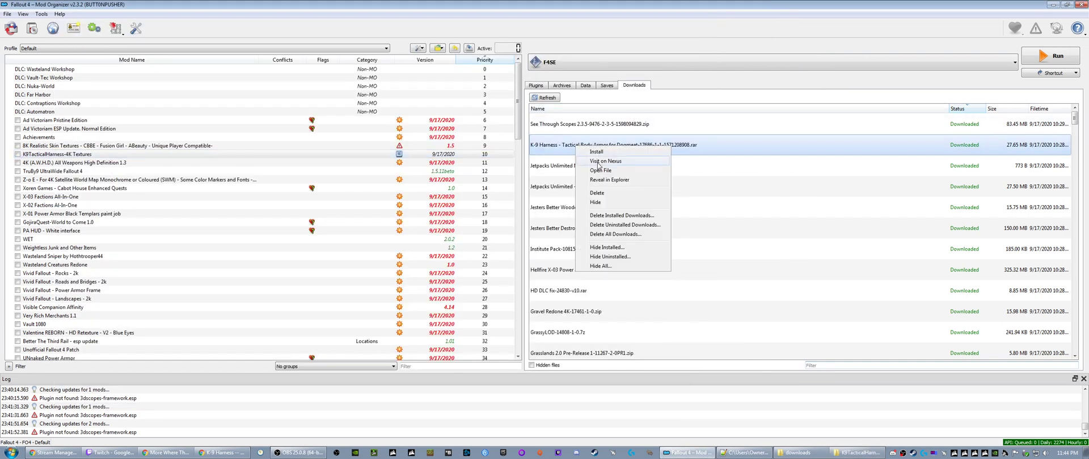
click(600, 179)
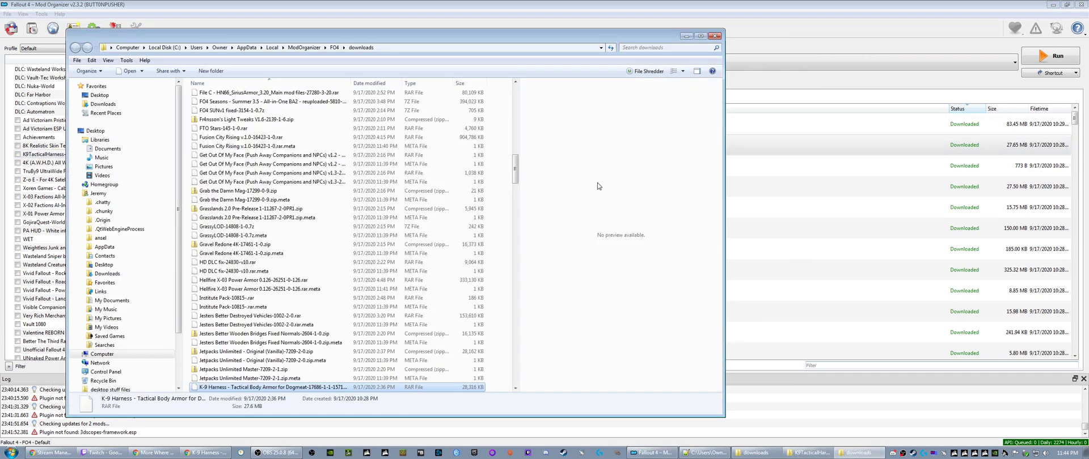
right_click(218, 386)
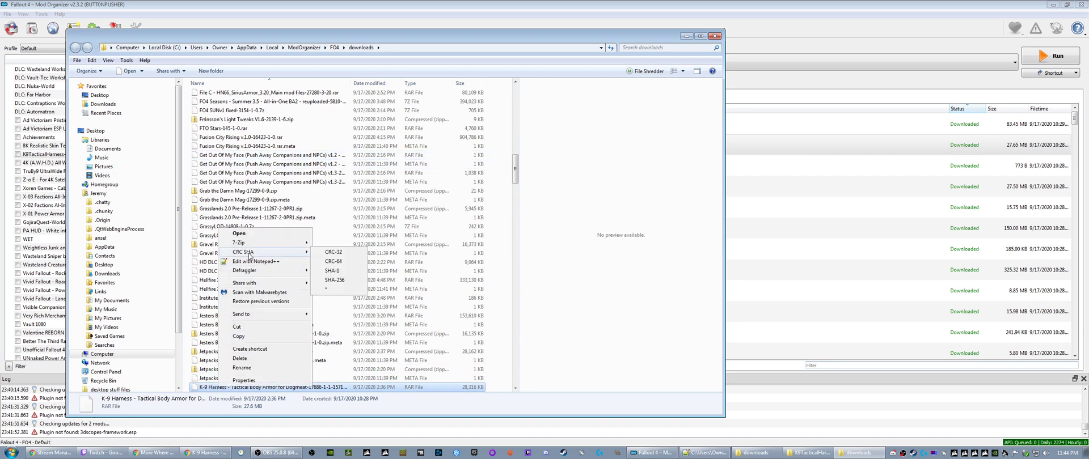
mouse_move(251, 246)
click(335, 245)
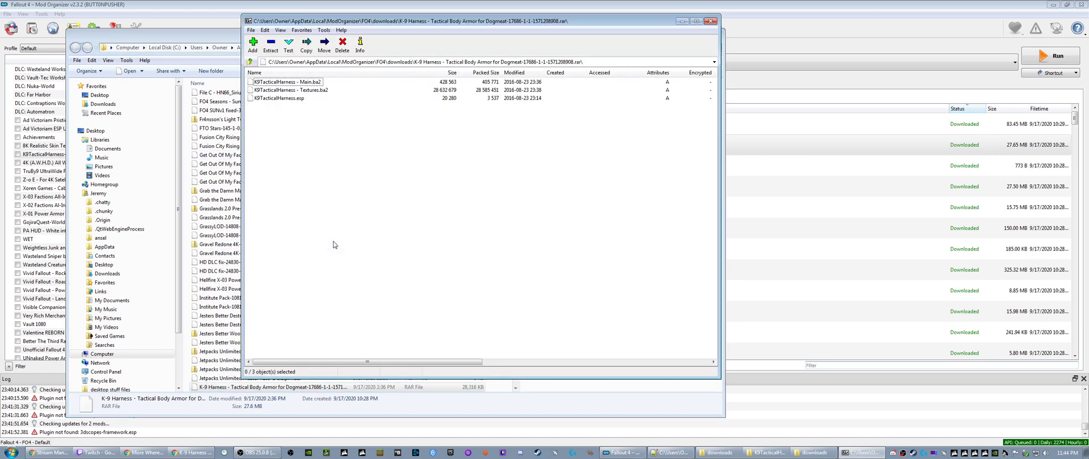
drag(427, 23, 719, 47)
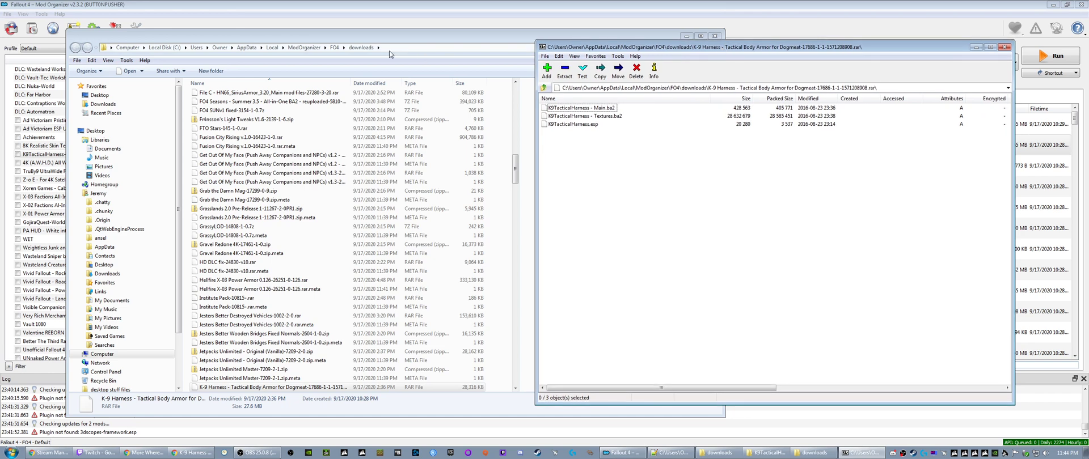
- Compare K9TacticalHarness - Textures.ba2 in the installed mod's folder with the files inside the downloaded K-9 Harness archive
click(301, 37)
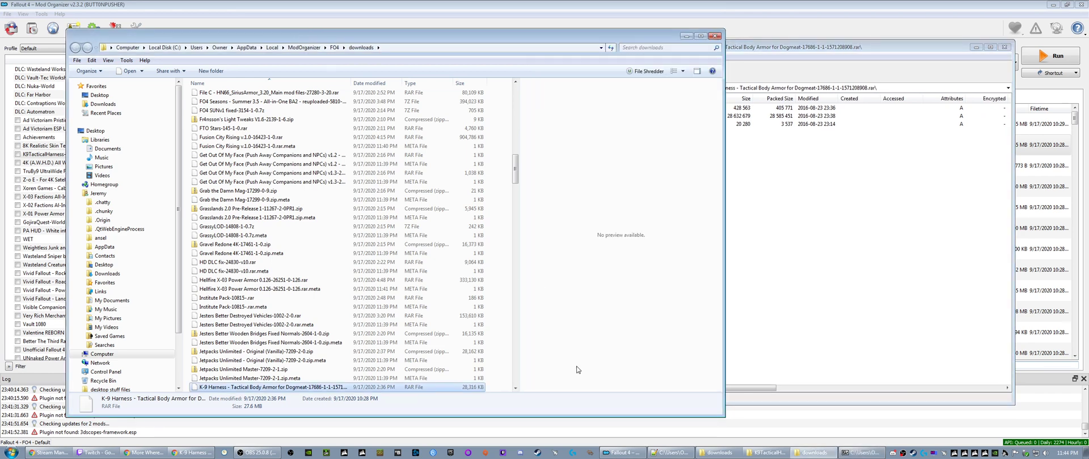
click(767, 452)
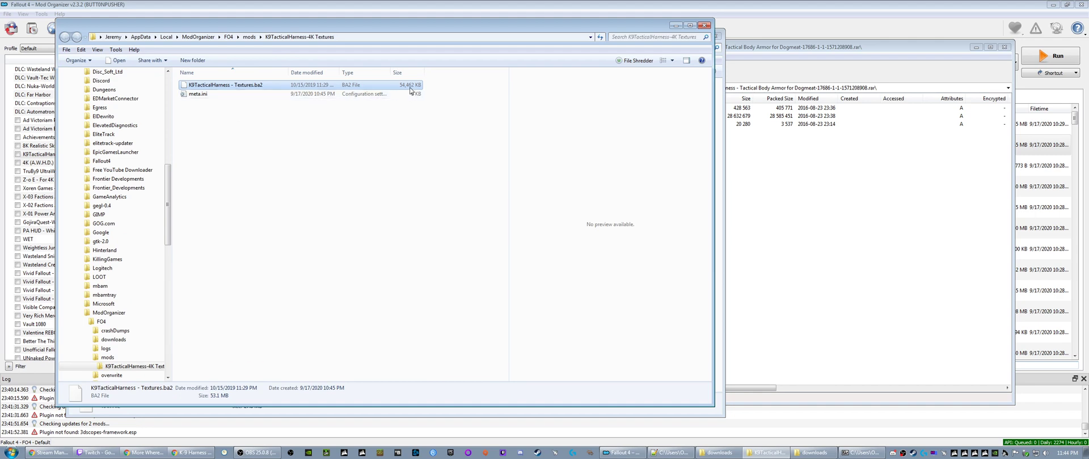
click(759, 63)
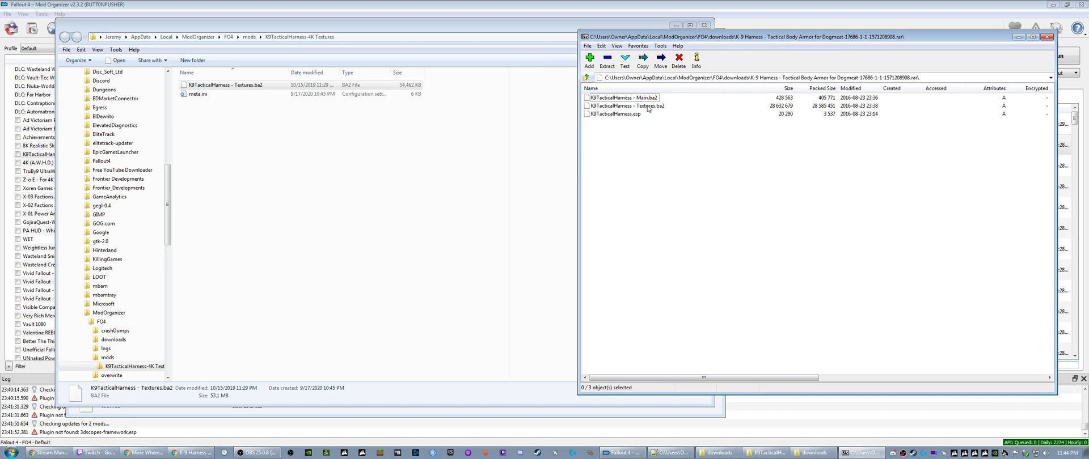
click(648, 108)
click(639, 115)
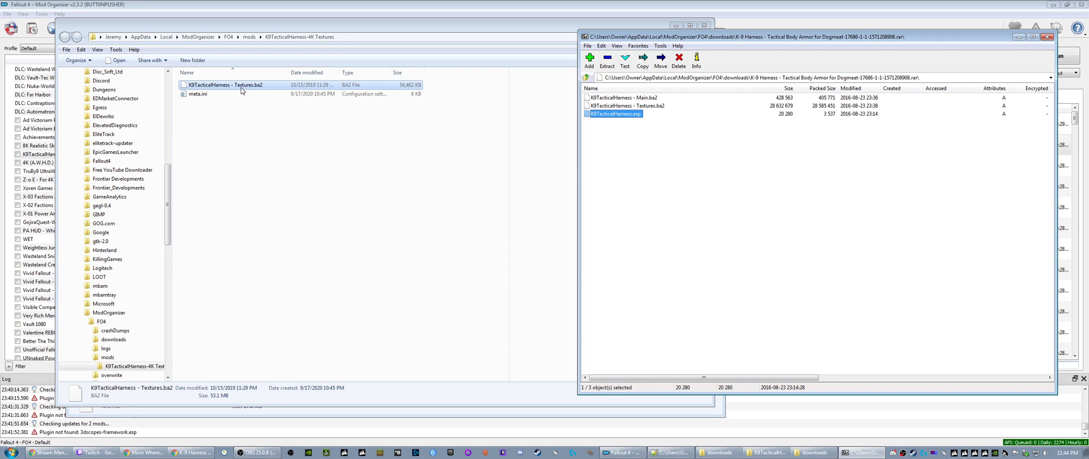
- Go up to the mods folder to check the K9TacticalHarness-4K Textures folder, then close the archive and folder windows
click(248, 37)
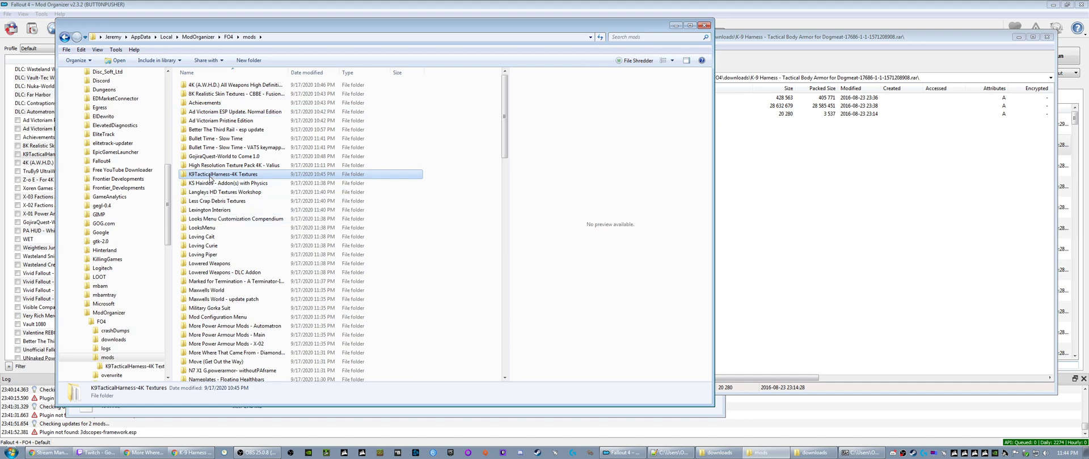
click(766, 186)
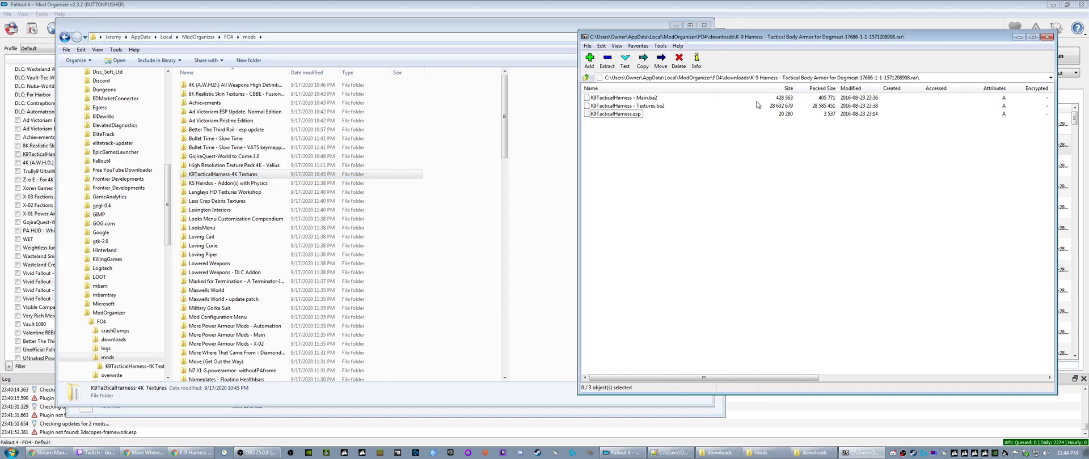
click(1046, 38)
click(703, 25)
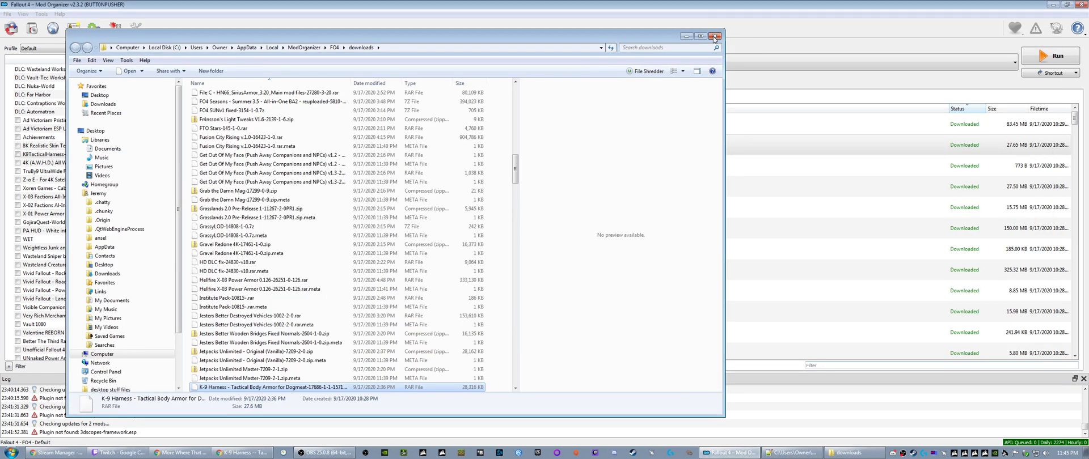
click(714, 36)
- Reveal the K-9 Harness download in Explorer again, widen the Name column to read its full file name, and close the folder
right_click(581, 147)
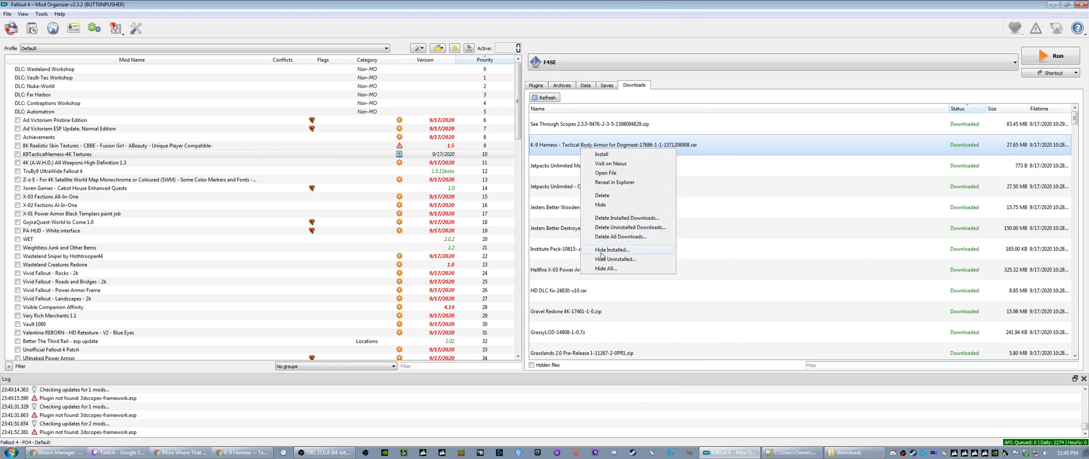
click(602, 185)
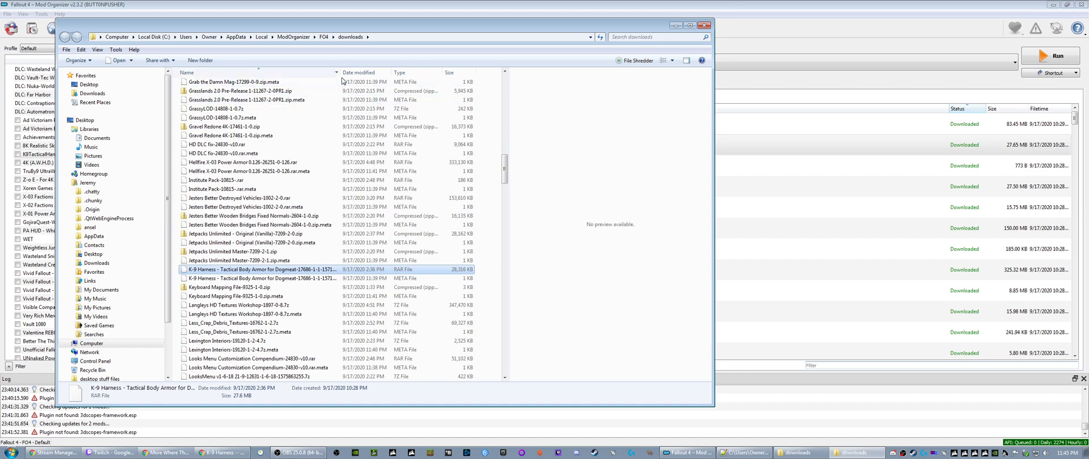
drag(340, 73, 362, 76)
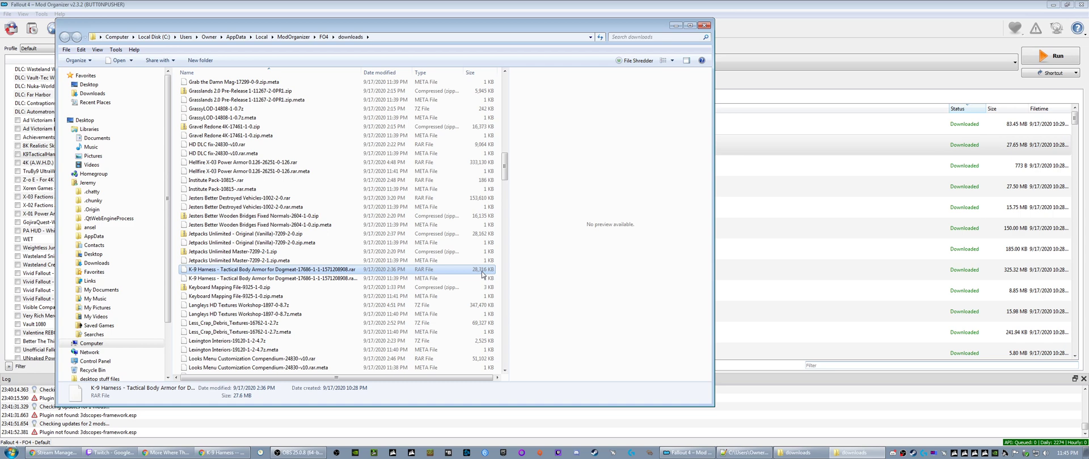
click(704, 25)
- Install the K-9 Harness - Tactical Body Armor for Dogmeat download under the name "K9TacticalHarness"
right_click(566, 148)
click(572, 155)
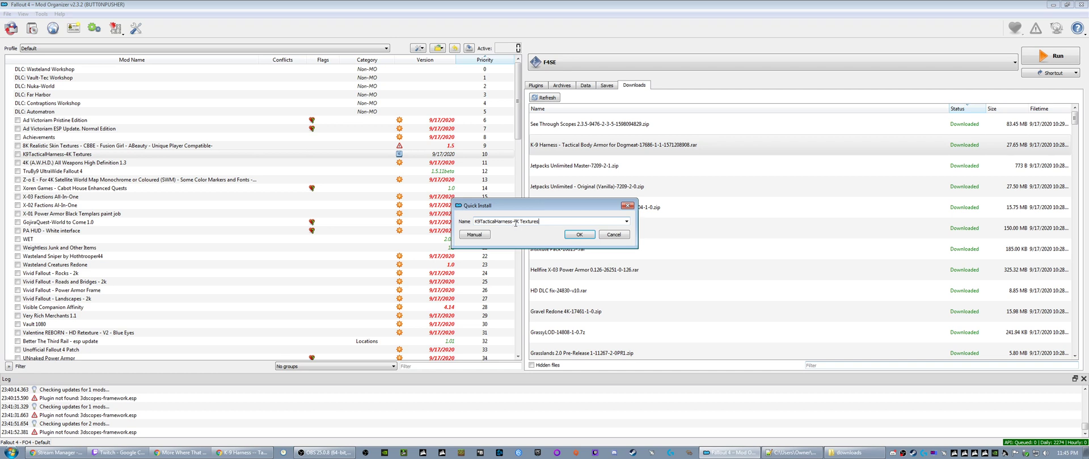
drag(513, 223, 548, 223)
key(BackSpace)
click(579, 235)
- Sort the installed mods by name and locate the K9TacticalHarness entries
scroll(95, 317, down, 4)
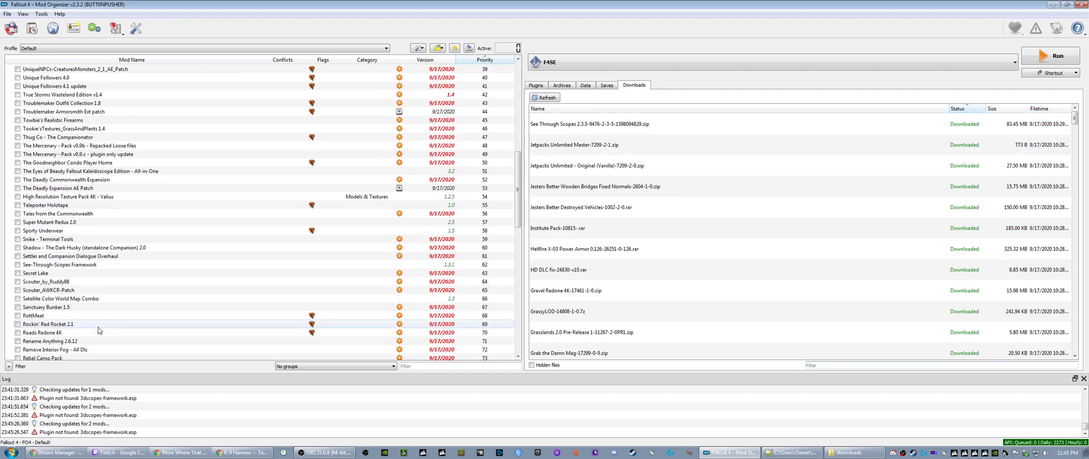
scroll(95, 317, up, 4)
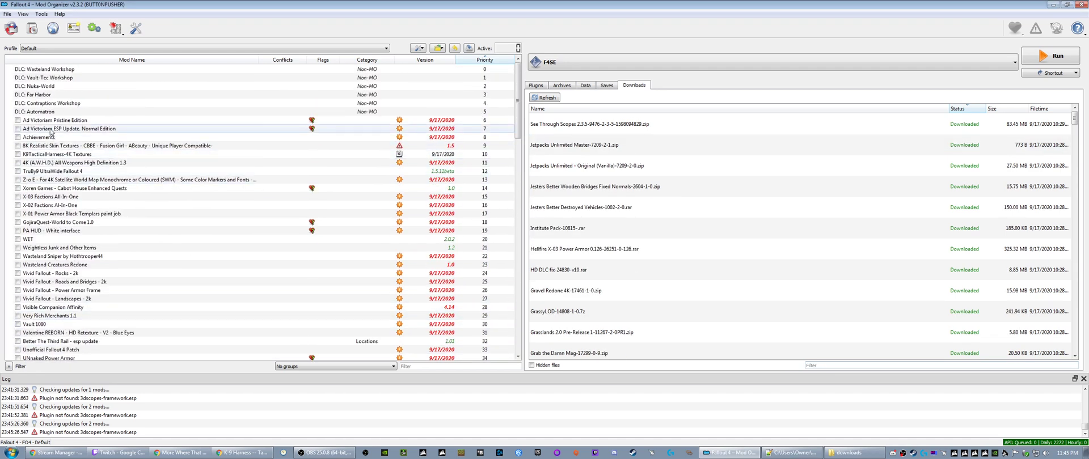
click(68, 59)
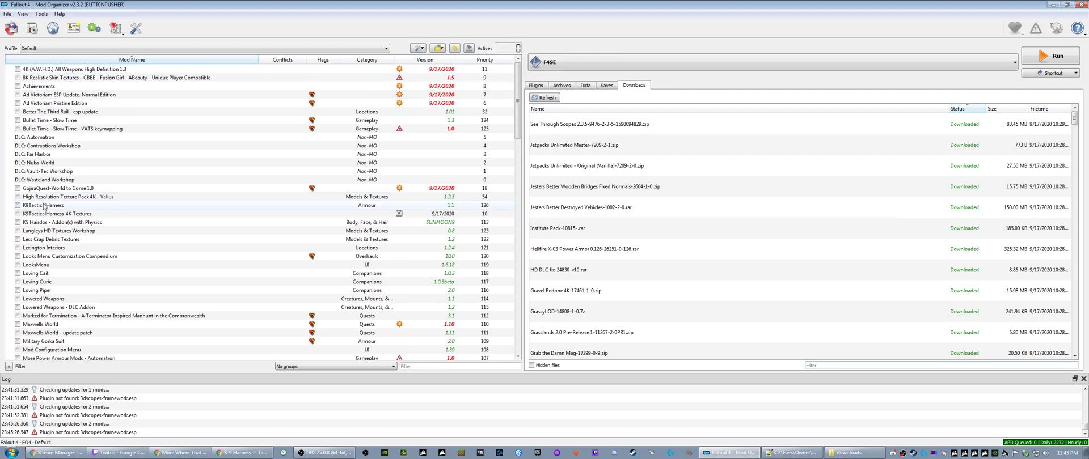
scroll(44, 211, down, 5)
scroll(44, 211, up, 3)
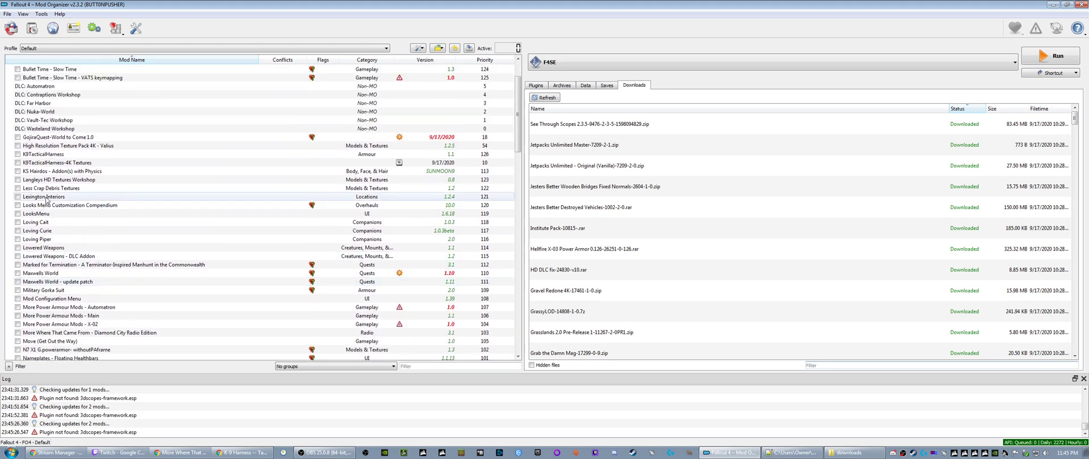
- Open the information for K9TacticalHarness-4K Textures, skim its Nexus description, and close the window
click(72, 163)
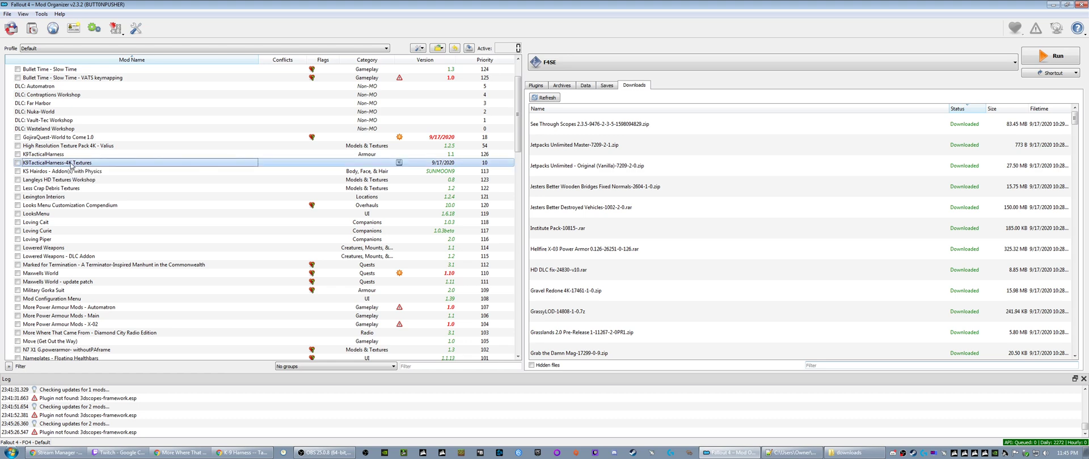
right_click(71, 165)
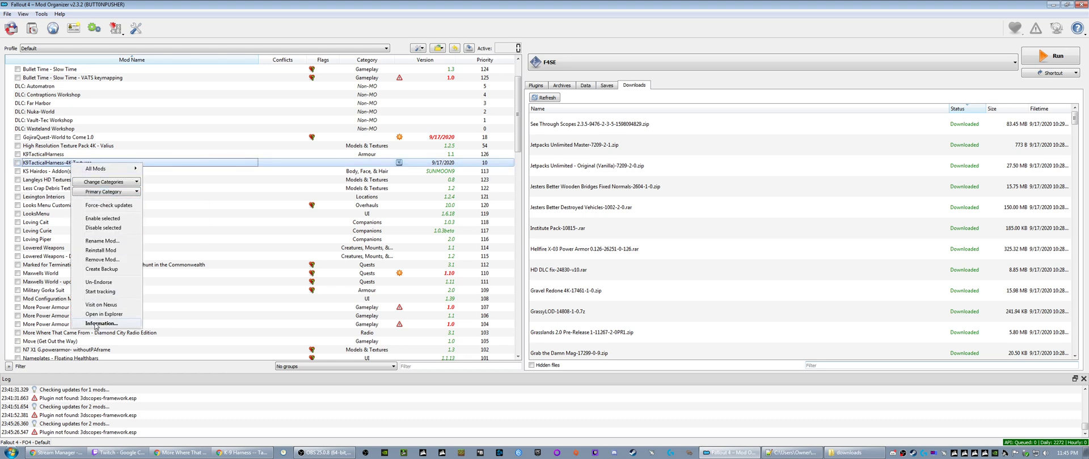
click(95, 324)
scroll(214, 182, down, 5)
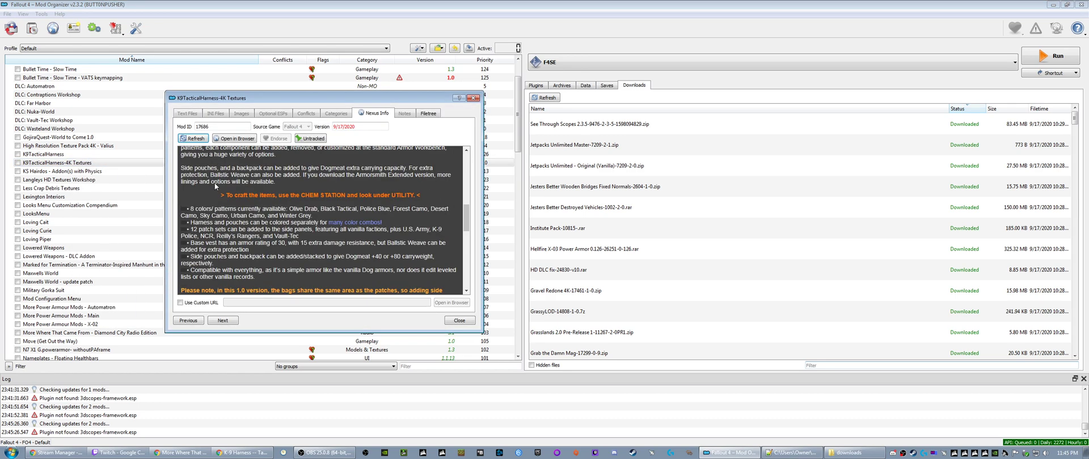
scroll(215, 185, down, 3)
scroll(216, 186, up, 10)
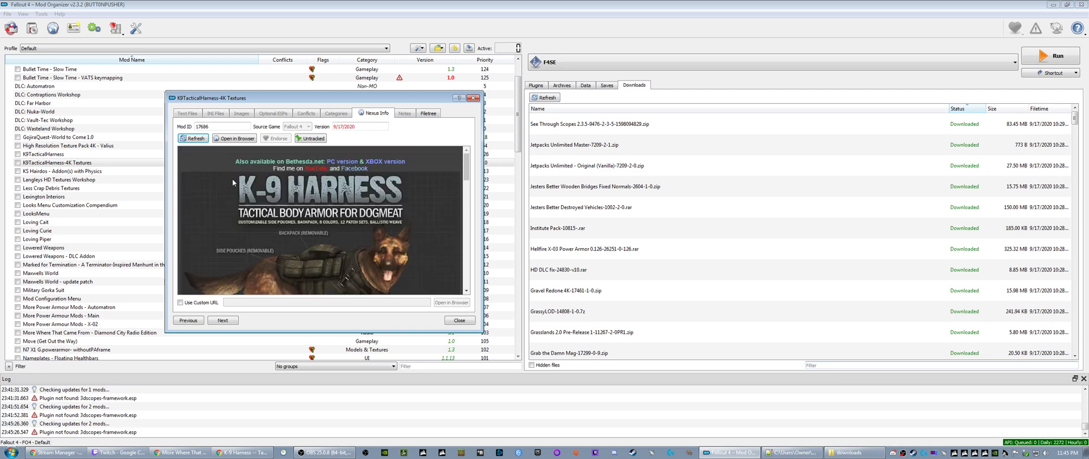
click(473, 98)
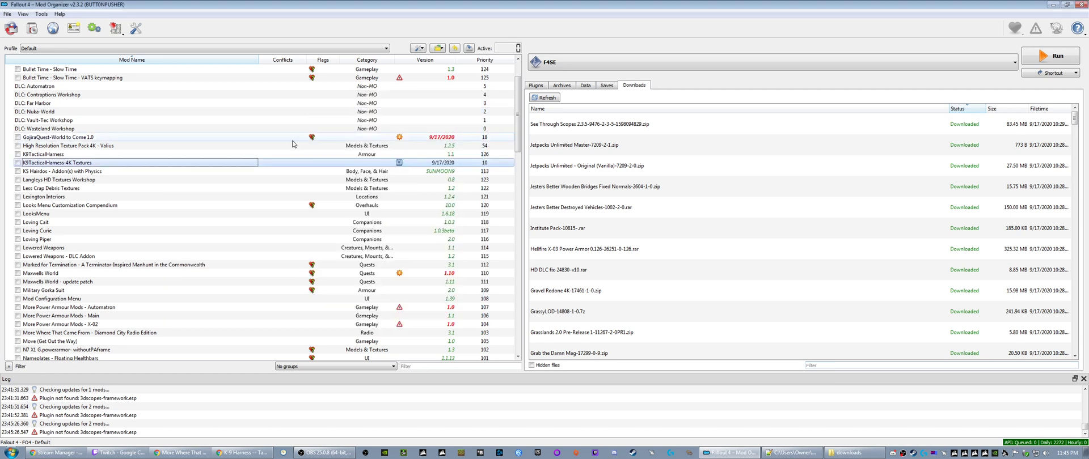
- Examine the file tree of the K9TacticalHarness-4K Textures mod in its information window, and close the window
right_click(68, 163)
click(95, 326)
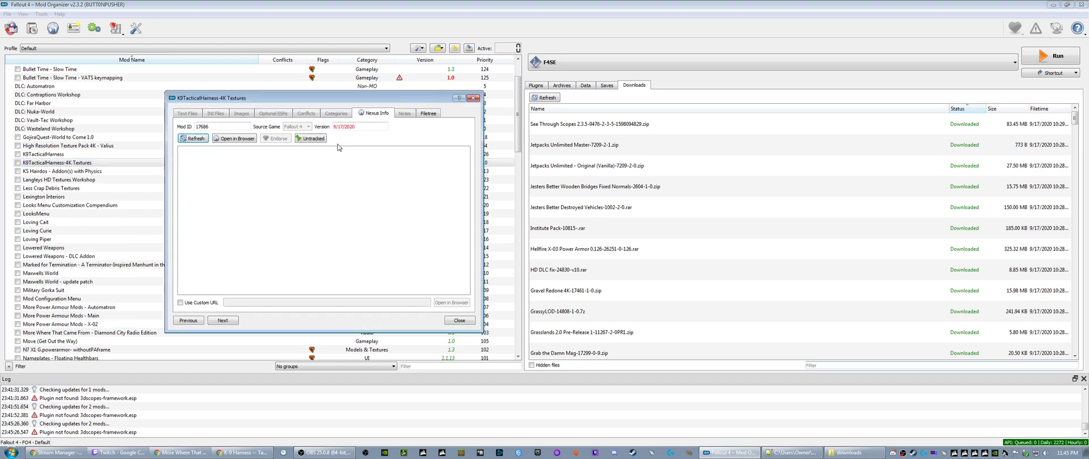
click(425, 114)
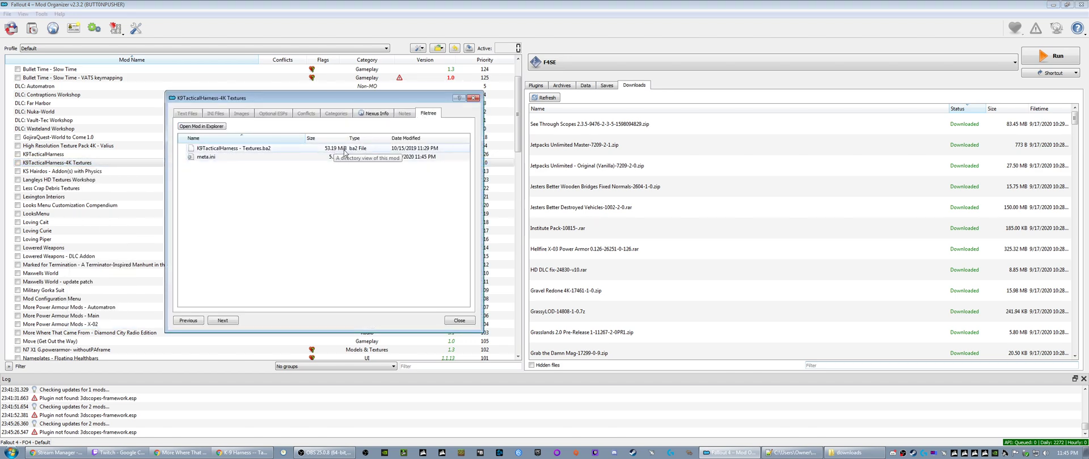
click(472, 98)
- Examine the file tree of the base K9TacticalHarness mod, including its Textures.ba2 file, for comparison with the 4K Textures entry
right_click(61, 155)
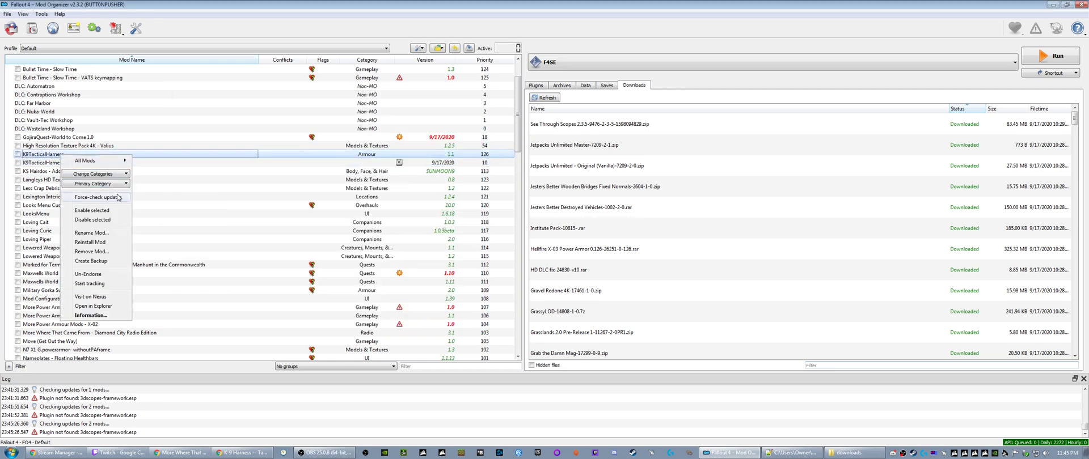
click(91, 315)
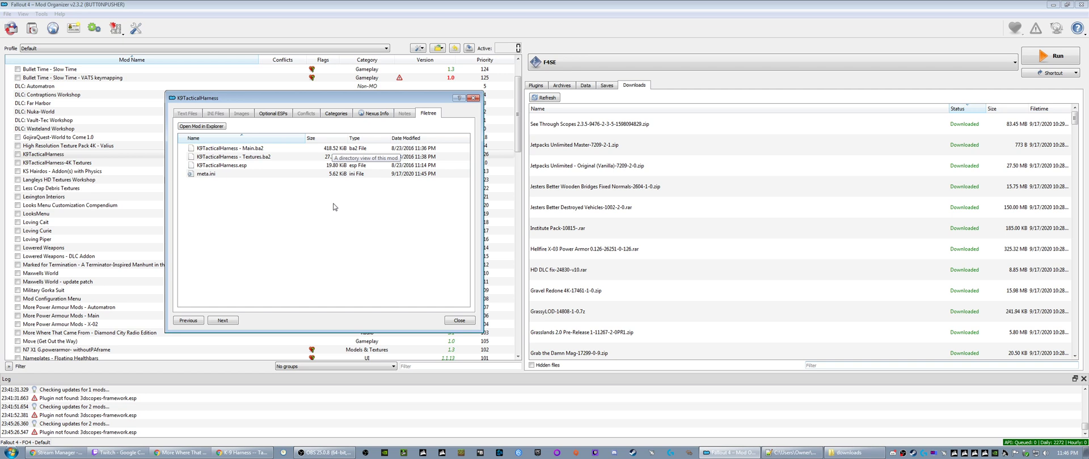
click(329, 157)
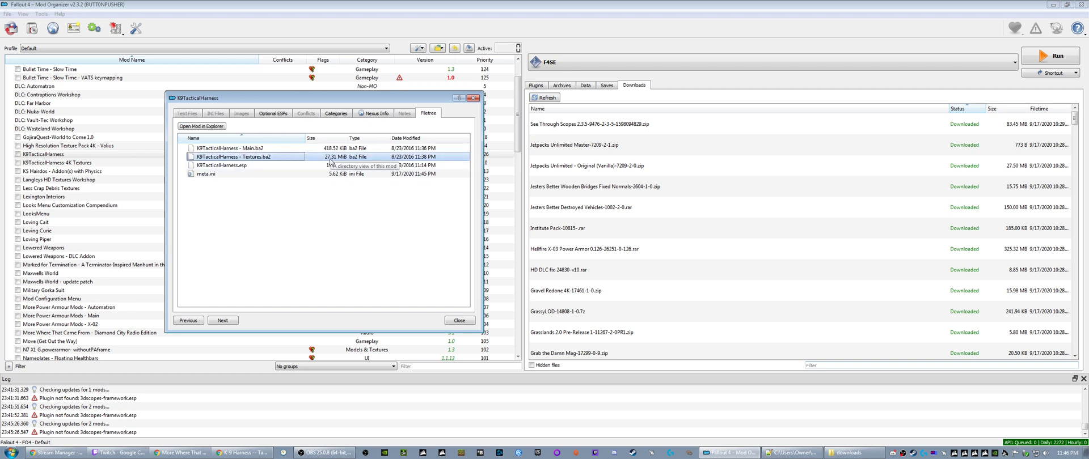
click(473, 97)
click(78, 163)
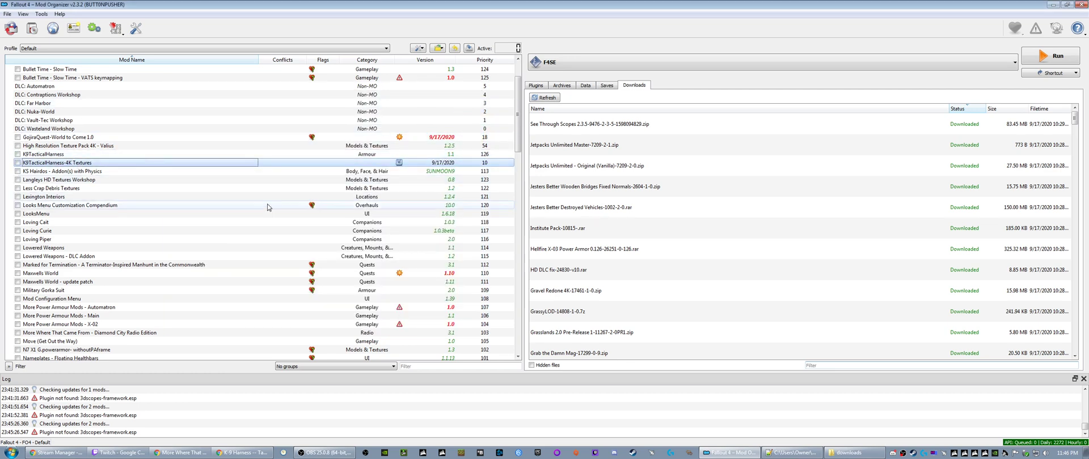
- Compare the descriptions of the two Jetpacks Unlimited downloads and install the Original (Vanilla) one as "Jetpacks Unlimited"
click(565, 149)
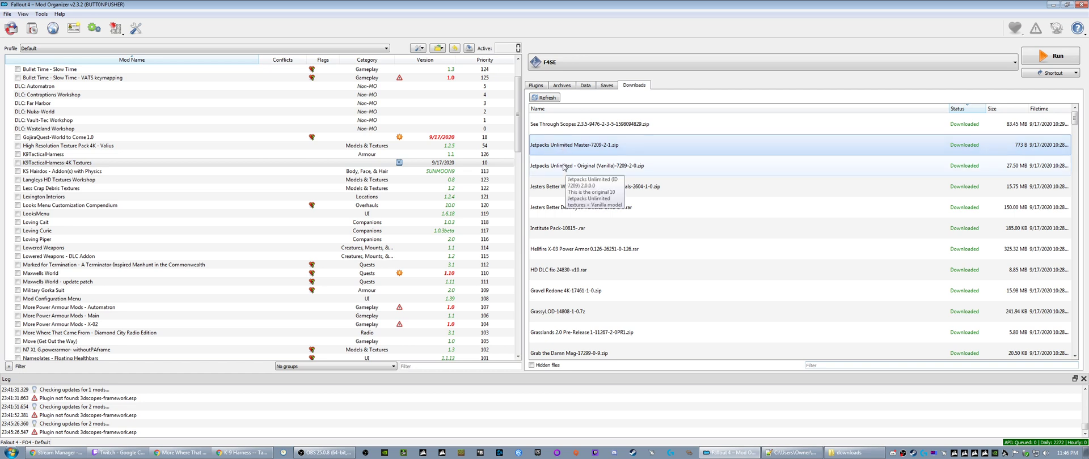
click(564, 167)
click(564, 149)
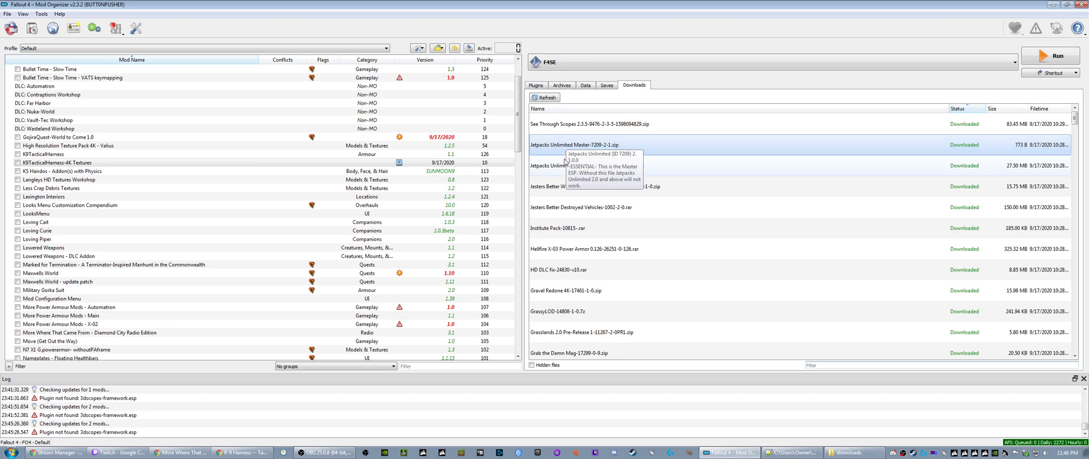
click(559, 168)
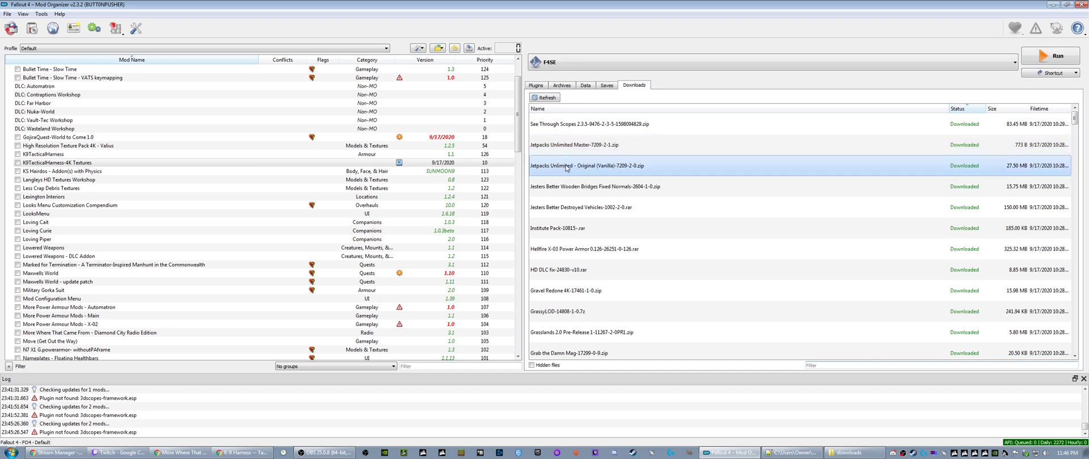
mouse_move(566, 167)
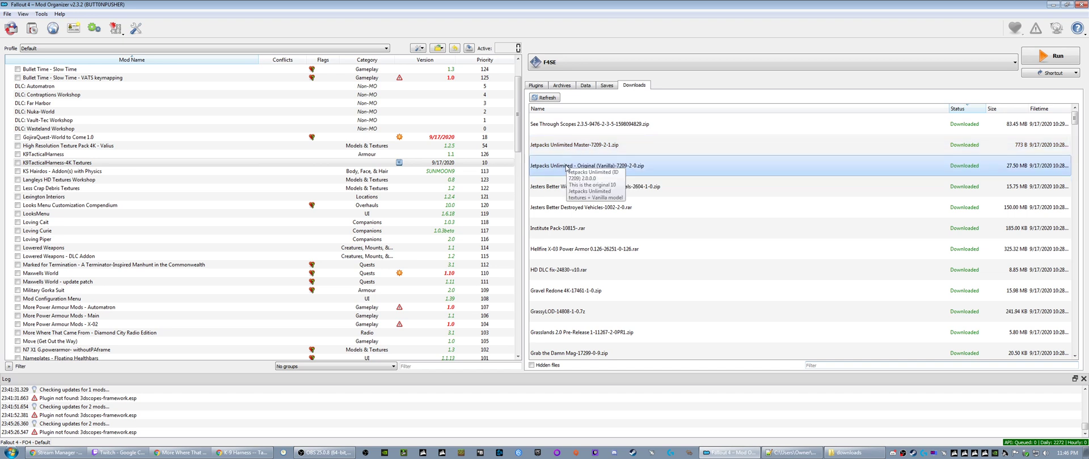
mouse_move(565, 148)
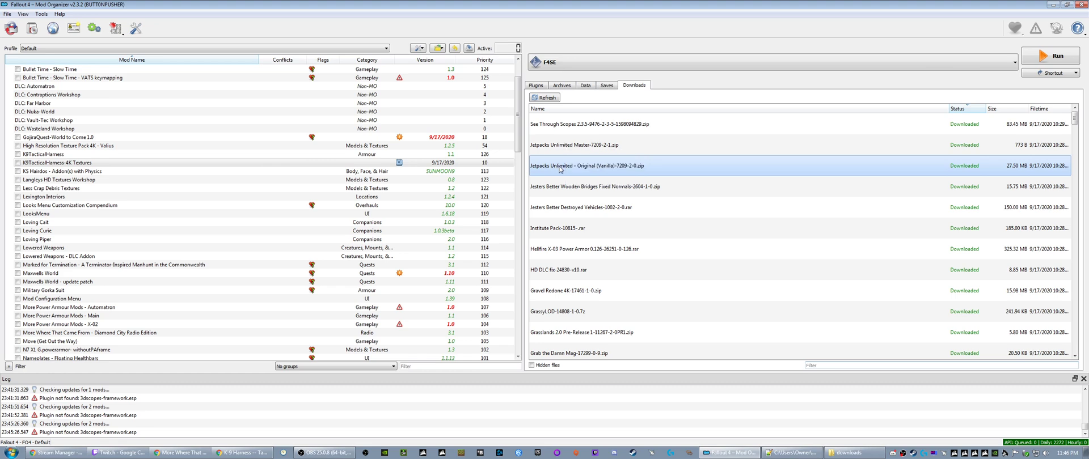
right_click(560, 169)
click(579, 173)
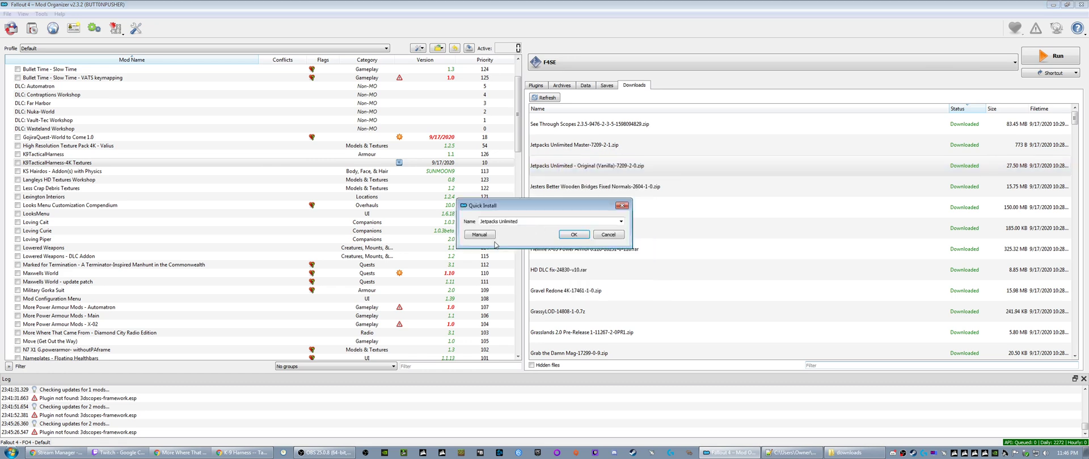
click(562, 235)
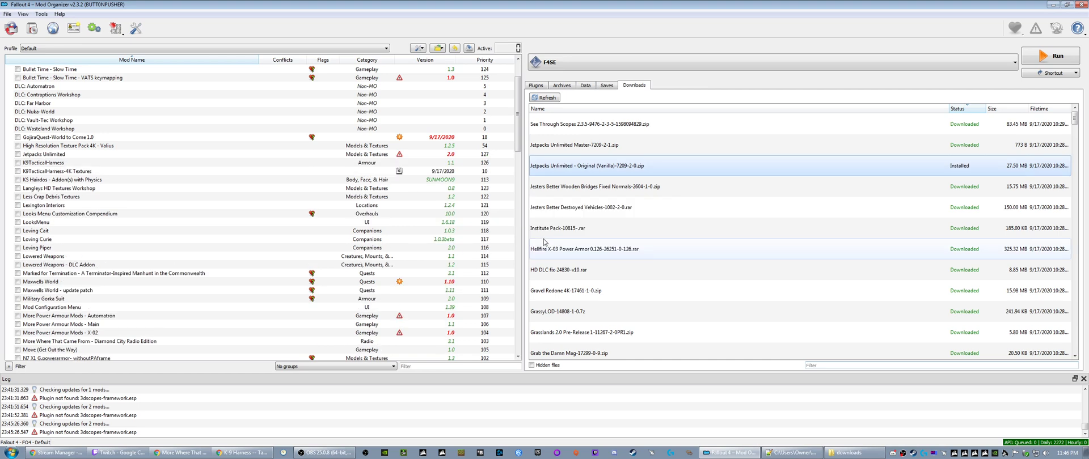
- Install the Jetpacks Unlimited Master download under the name "Jetpacks Unlimited-update"
right_click(559, 149)
click(572, 154)
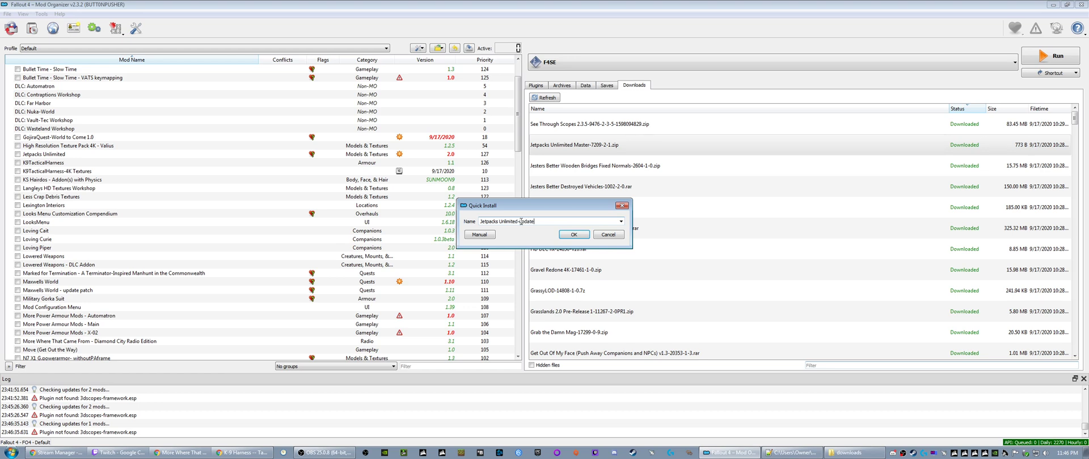
click(567, 235)
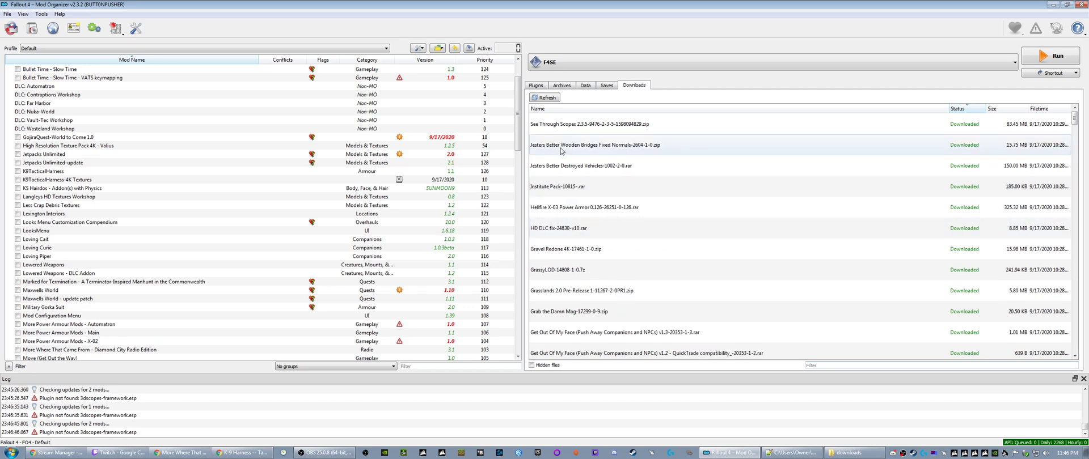
- Install the Jesters Better Wooden Bridges and Jesters Better Destroyed Vehicles downloads under their suggested names
right_click(562, 151)
click(579, 154)
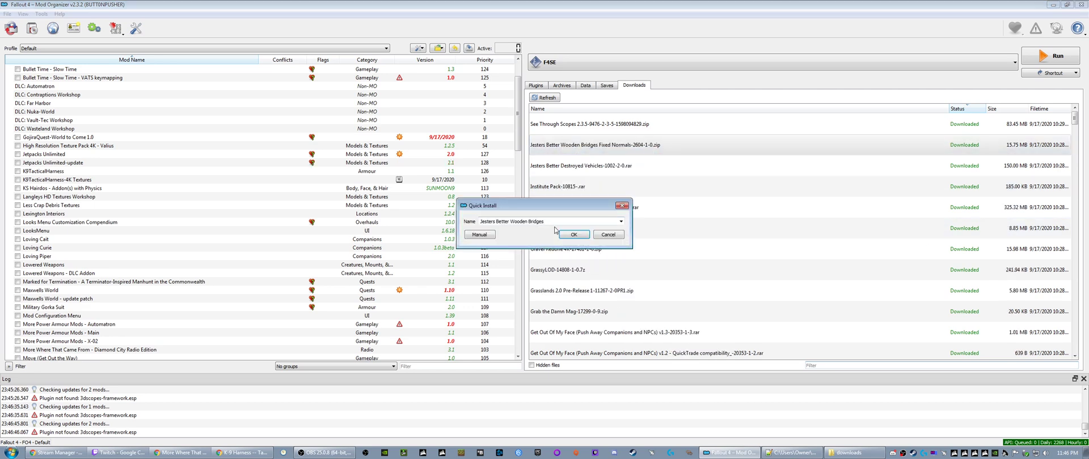
click(567, 234)
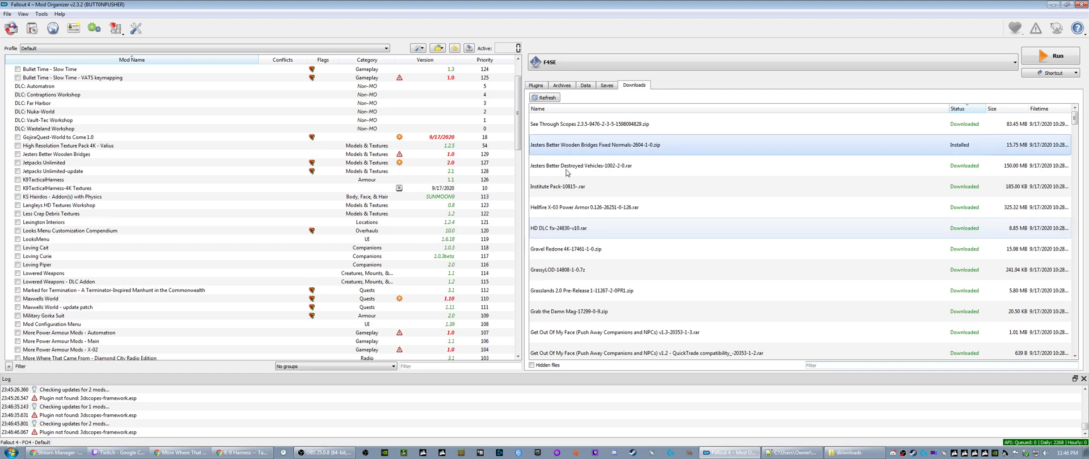
right_click(577, 150)
click(579, 152)
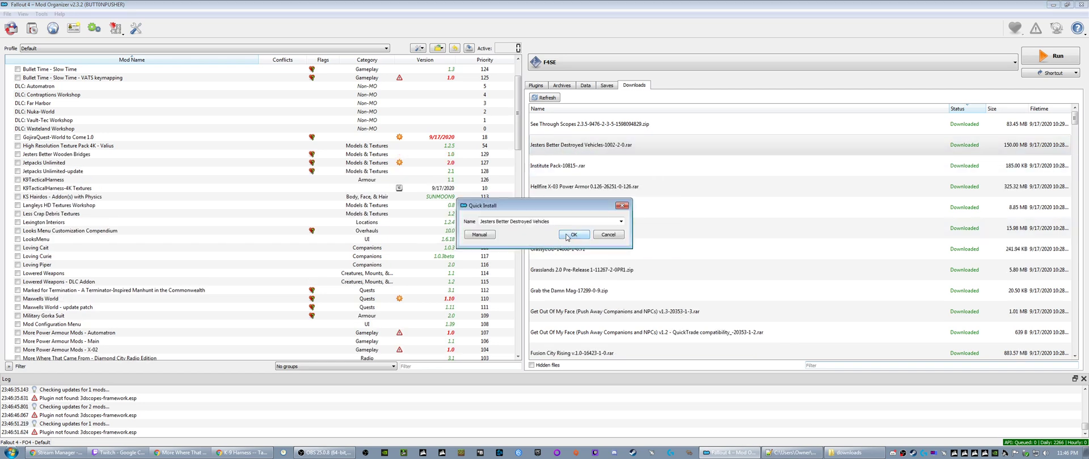
click(573, 236)
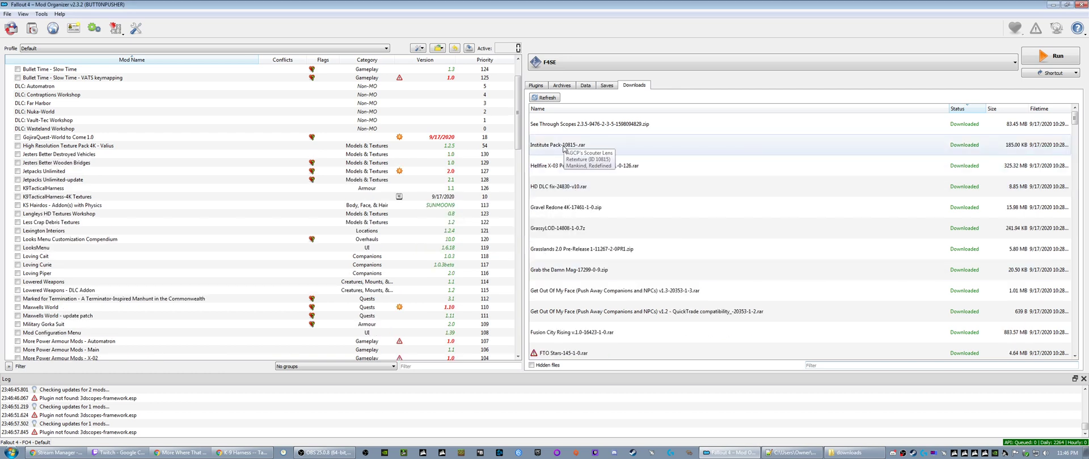
- Install the Institute Pack download under the name "Scouter Lens Retexture"
right_click(565, 148)
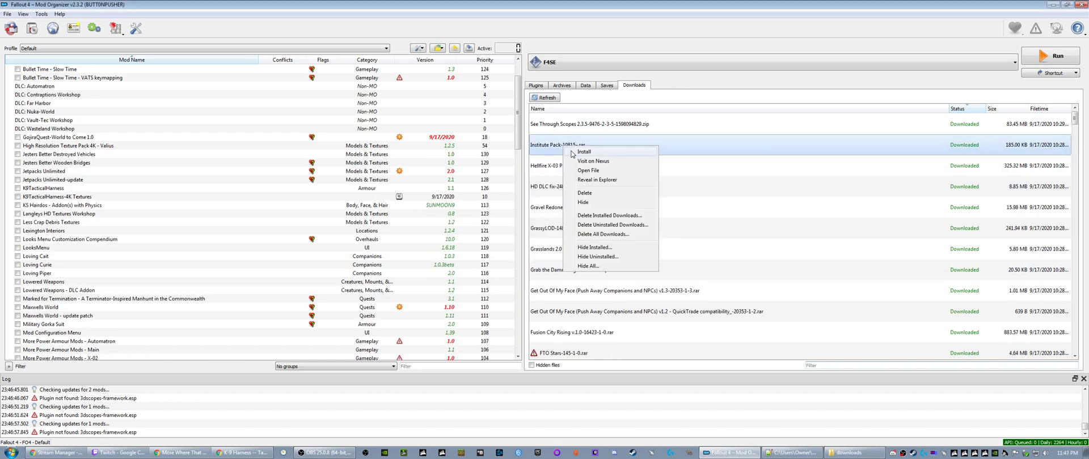
click(572, 154)
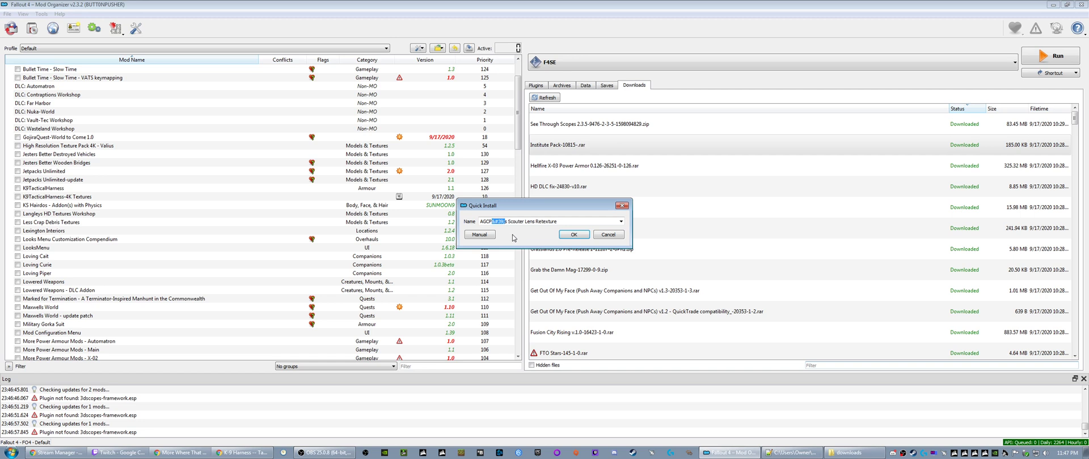
text(')
double_click(496, 221)
key(Delete)
key(End)
click(573, 234)
- Locate Scouter Lens Retexture in the installed mods and compare it with the neighbouring Scouter_AWKCR-Patch and Scouter_by_Ruddy88 entries
scroll(72, 274, down, 6)
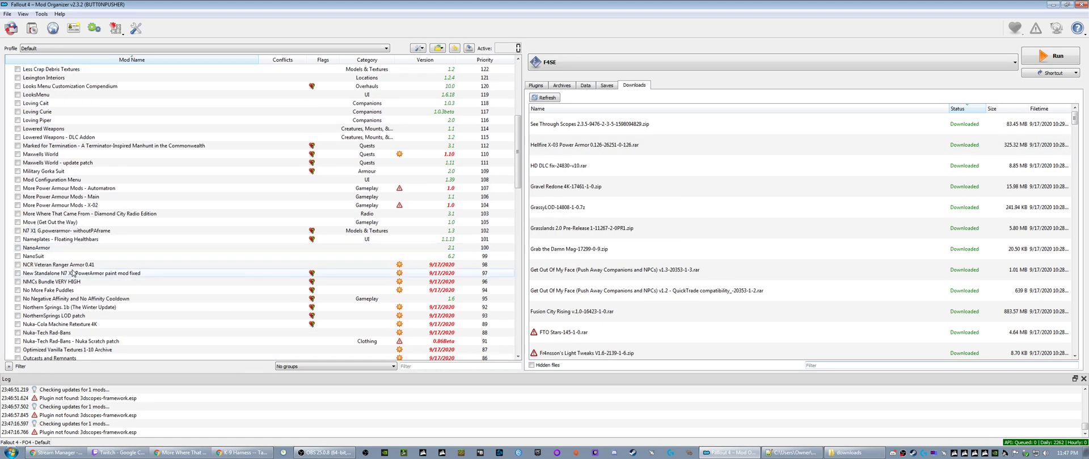
scroll(72, 273, down, 5)
scroll(56, 273, down, 8)
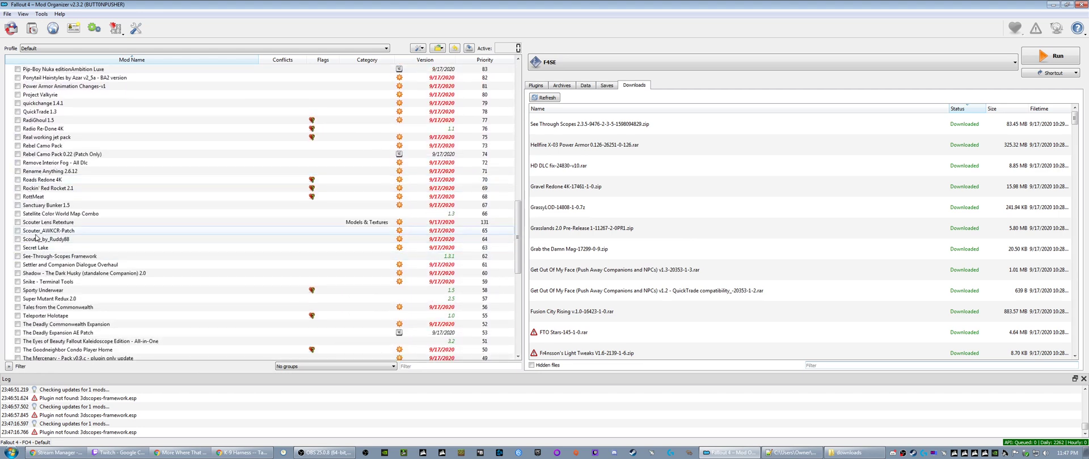
click(77, 60)
click(77, 61)
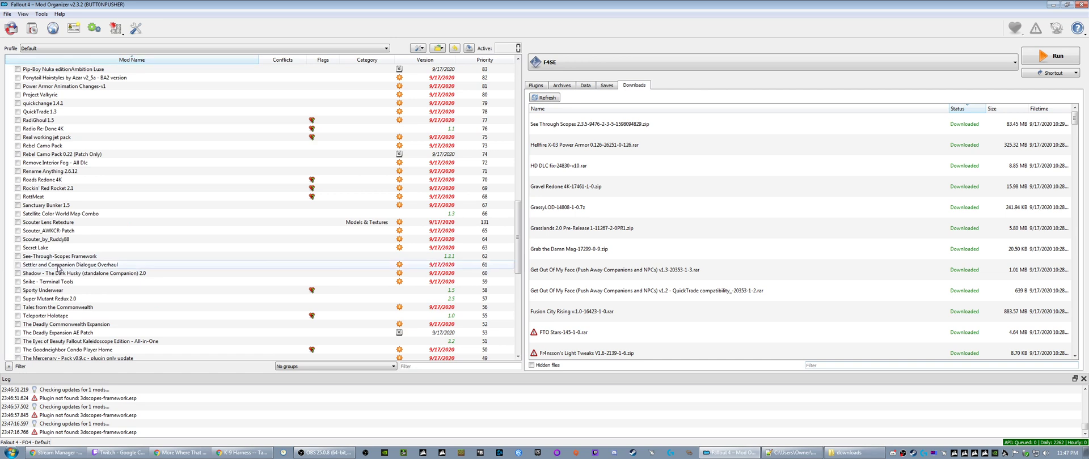
click(48, 222)
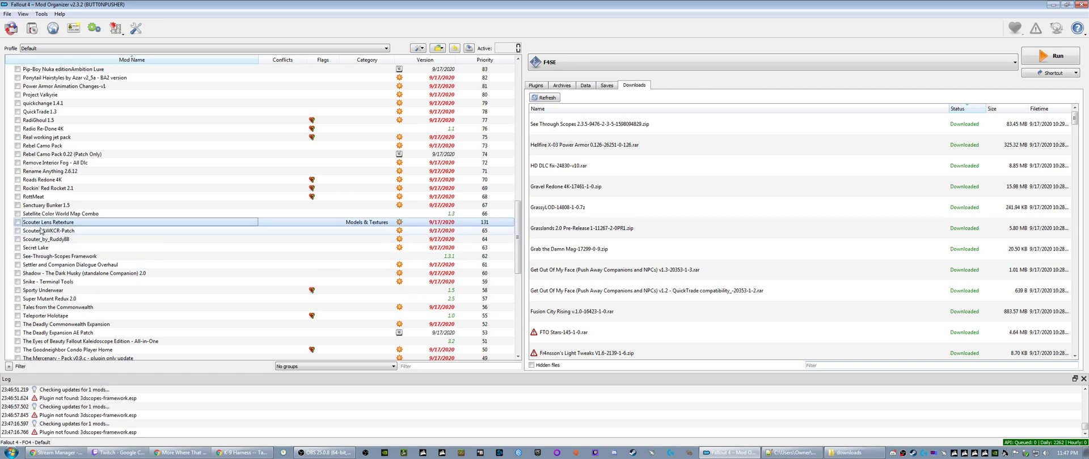
drag(35, 225, 73, 249)
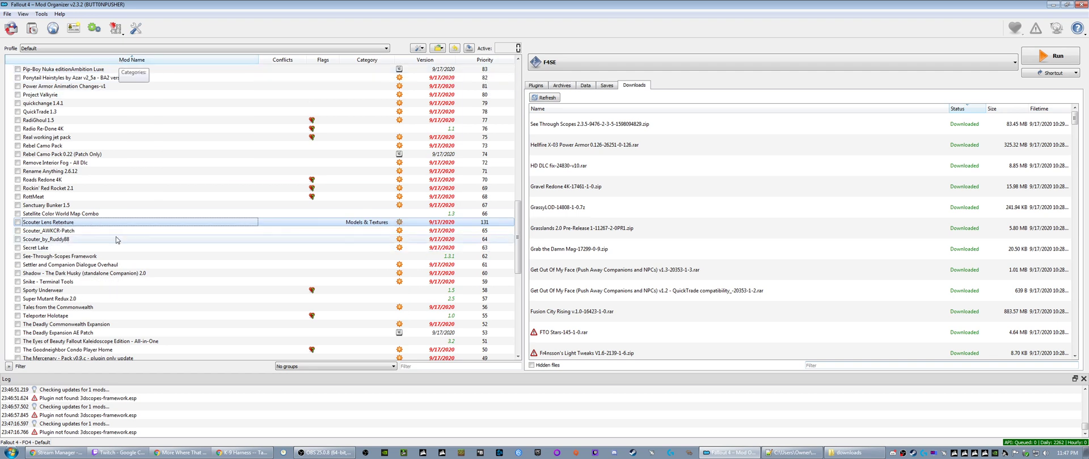
click(41, 239)
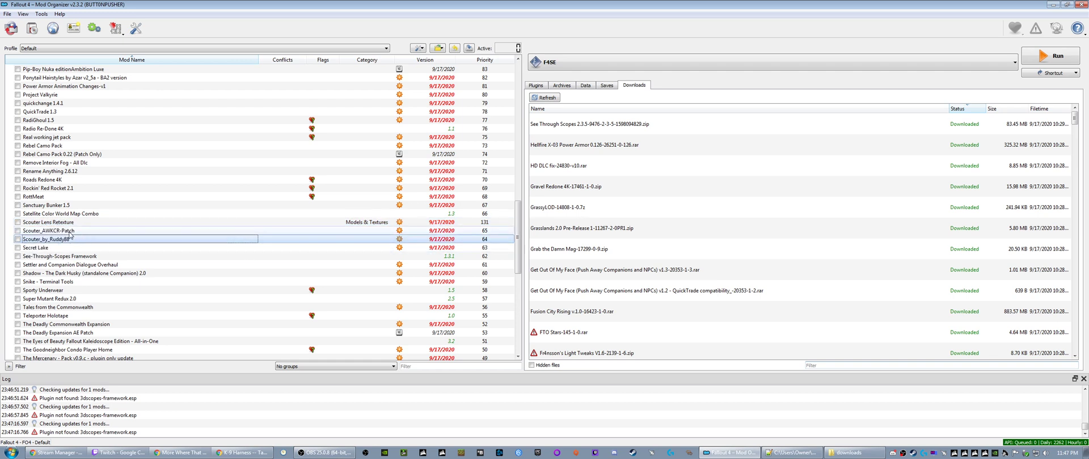
key(Up)
key(Up)
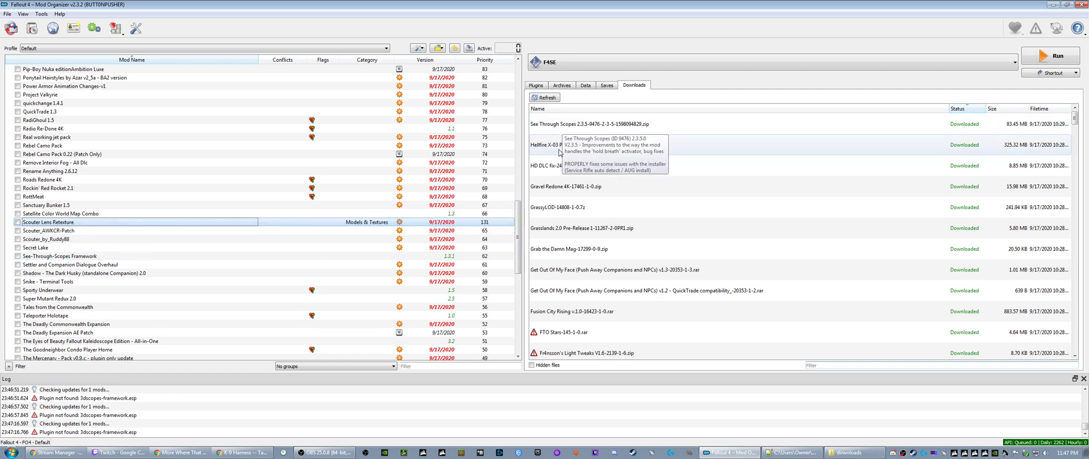
click(65, 239)
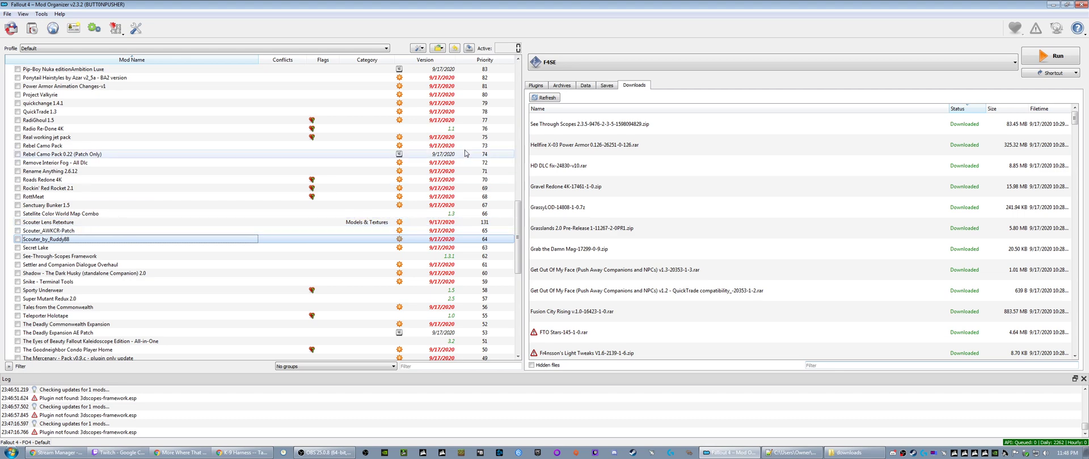
- Install the Hellfire X-03 Power Armor download under its suggested name
click(554, 143)
right_click(554, 144)
click(573, 148)
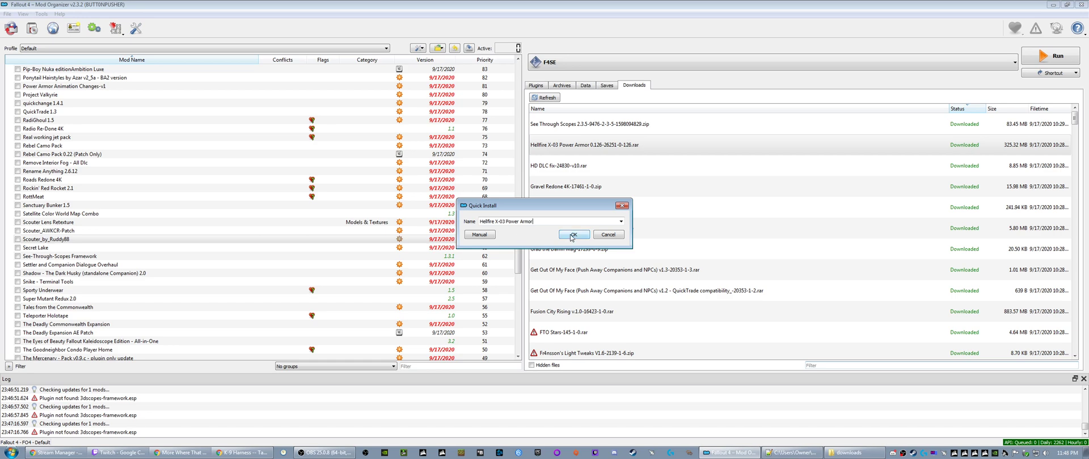
click(573, 235)
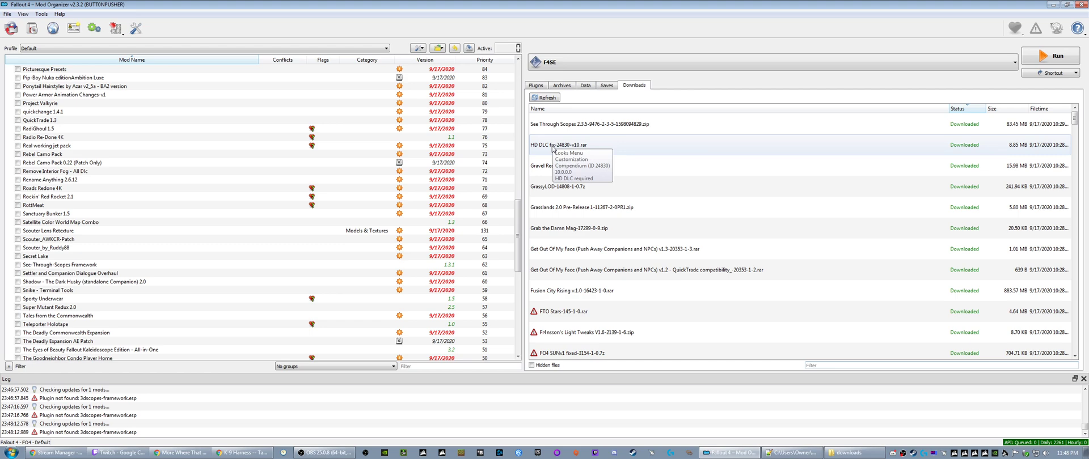
right_click(552, 148)
click(562, 156)
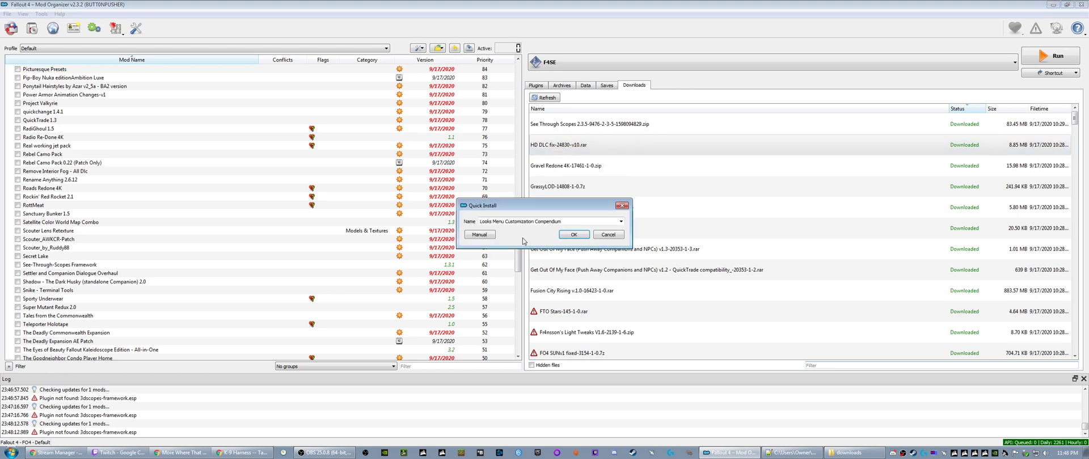
click(622, 205)
- Locate and select Looks Menu Customization Compendium in the installed mods list
scroll(104, 261, up, 9)
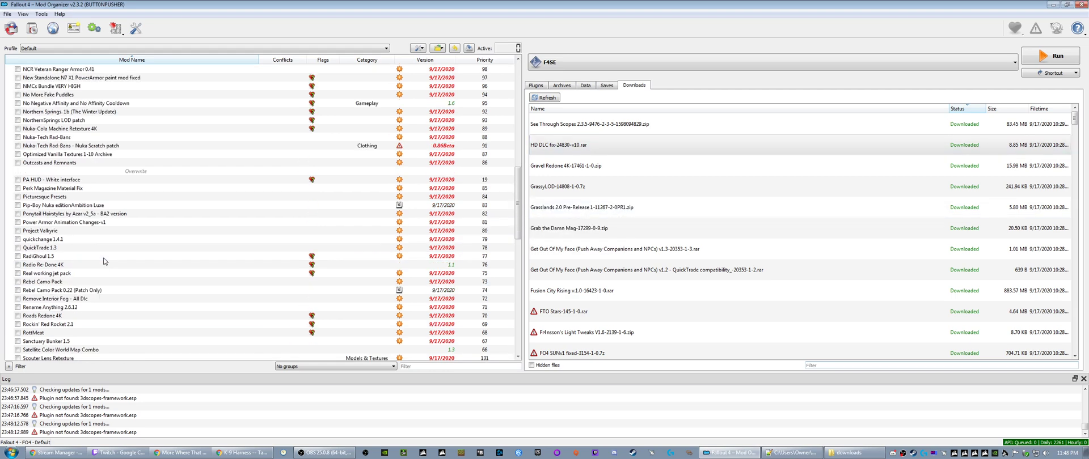
scroll(65, 184, up, 6)
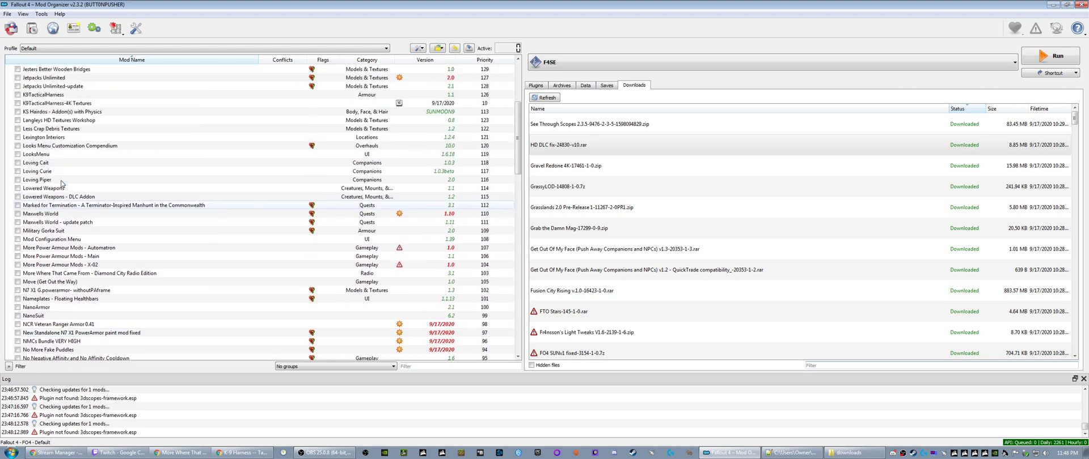
click(71, 147)
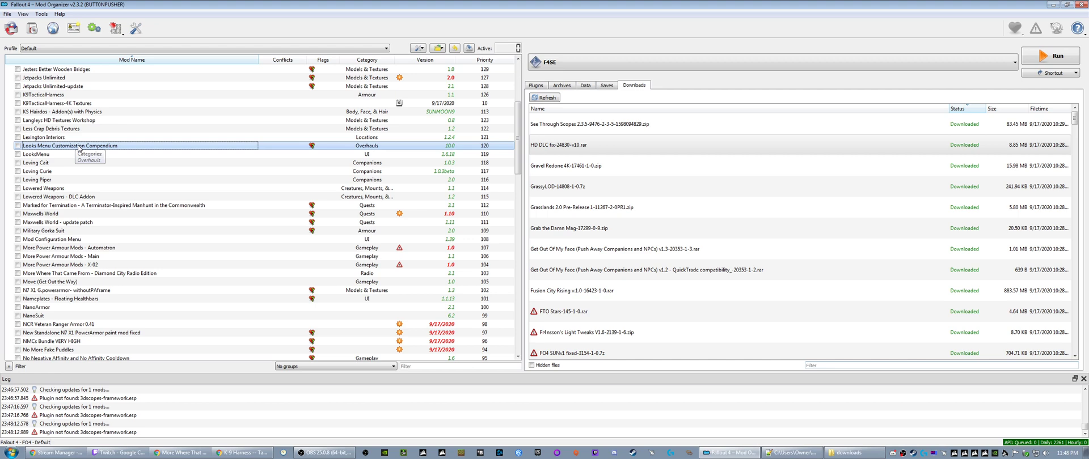
- Inspect the file tree of the installed Looks Menu Customization Compendium mod and close its information window
right_click(79, 148)
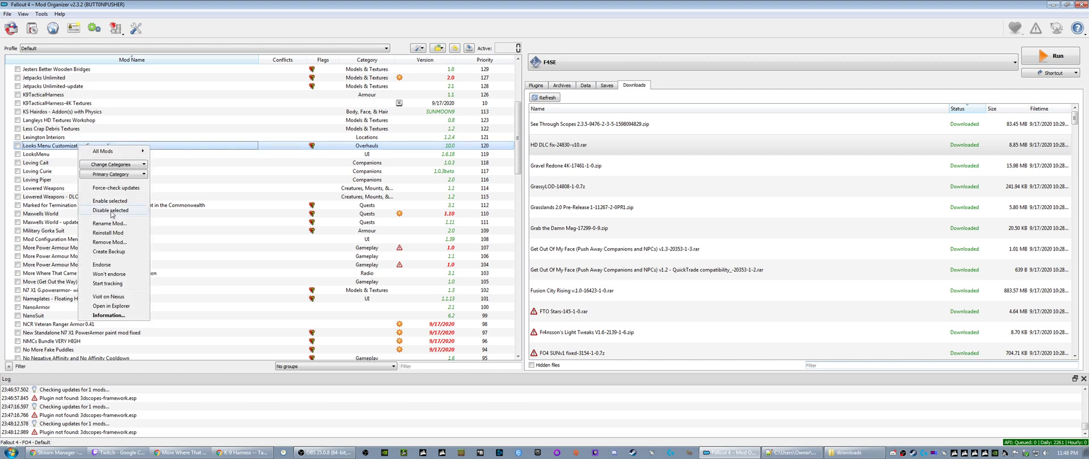
click(108, 315)
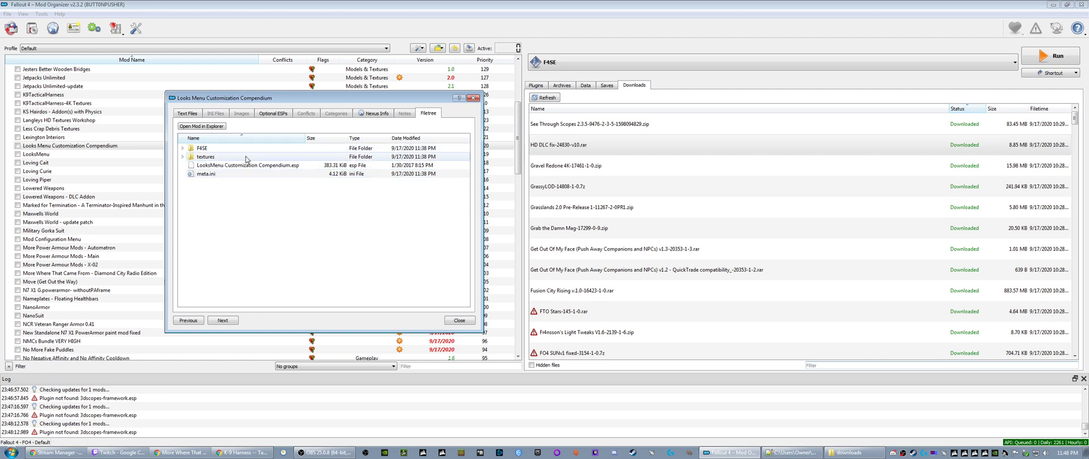
click(472, 97)
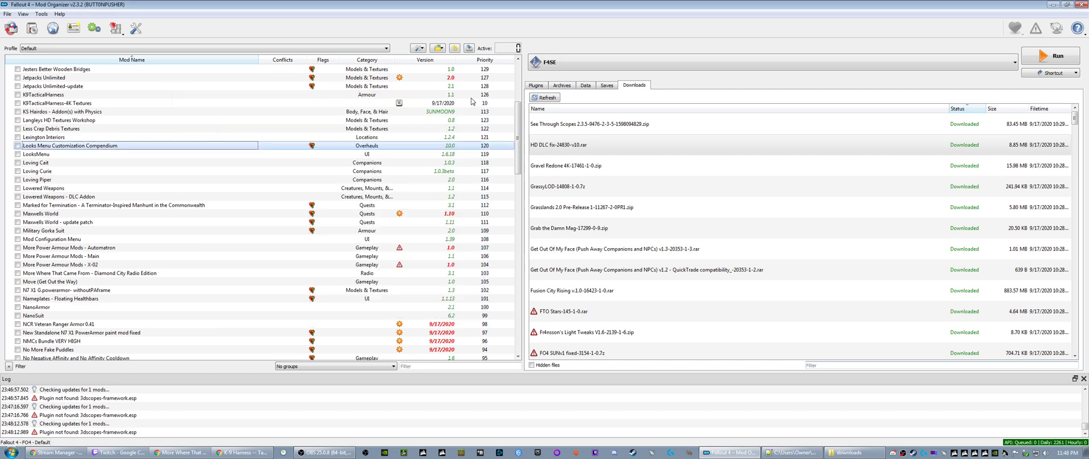
- Reveal the HD DLC fix download in its folder and open the archive in 7-Zip
right_click(551, 148)
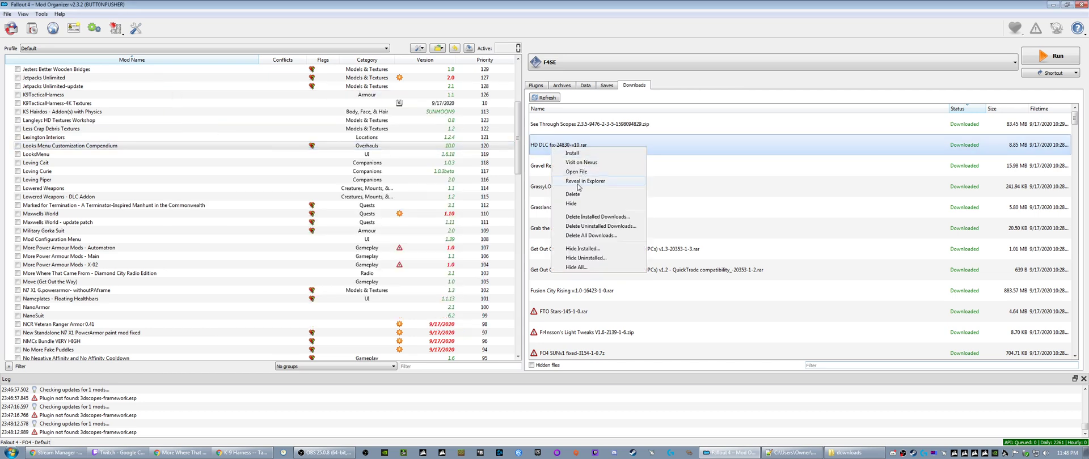
click(579, 183)
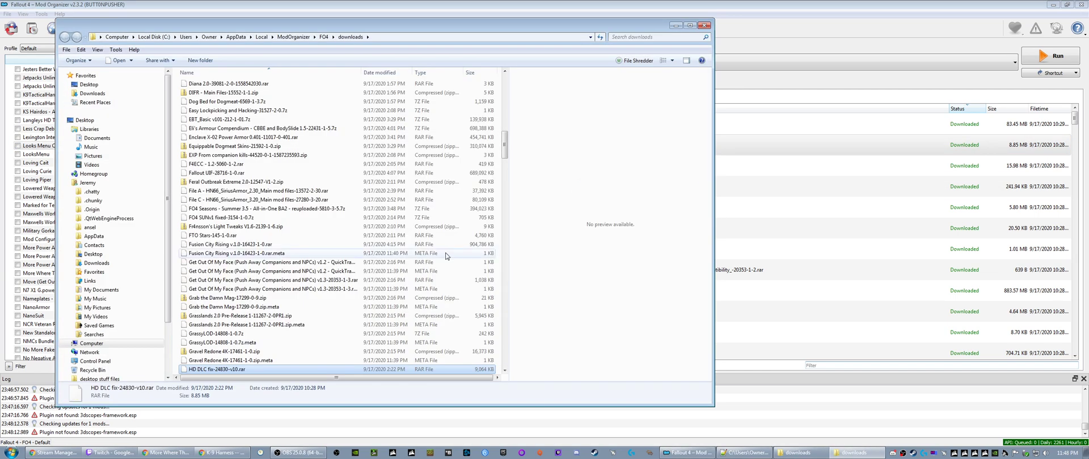
right_click(216, 372)
mouse_move(246, 230)
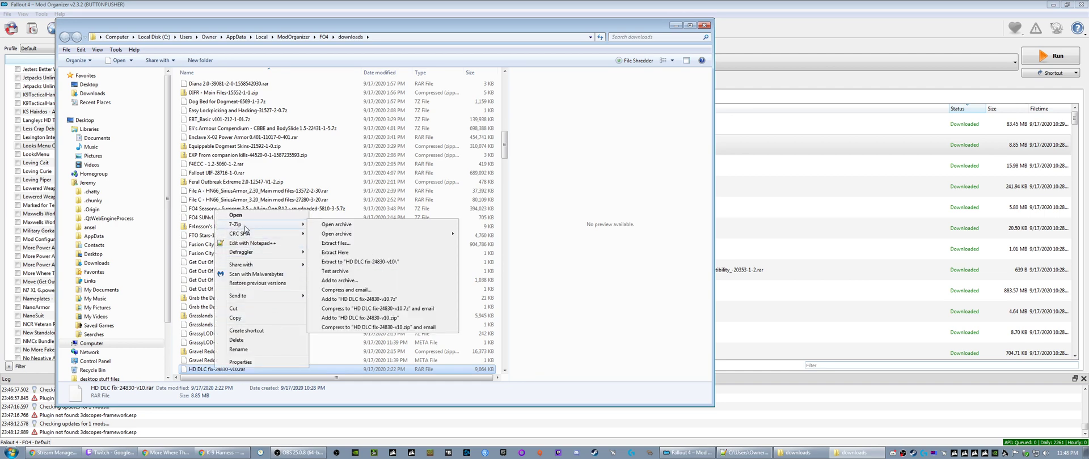
click(338, 227)
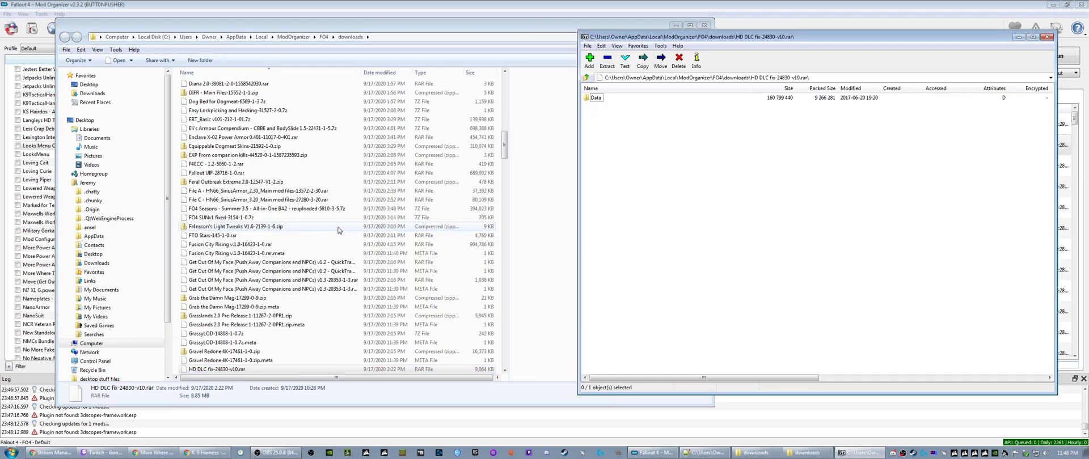
- Examine the textures in the archive's Character Assets\FaceDetails folder, and close the archive and the downloads folder windows
double_click(594, 98)
double_click(594, 98)
double_click(594, 98)
double_click(594, 98)
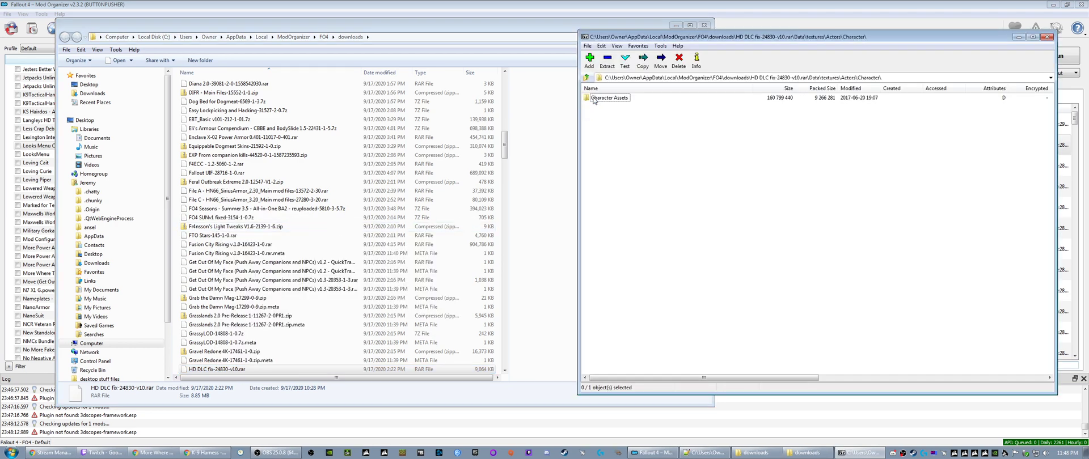
double_click(594, 98)
double_click(595, 98)
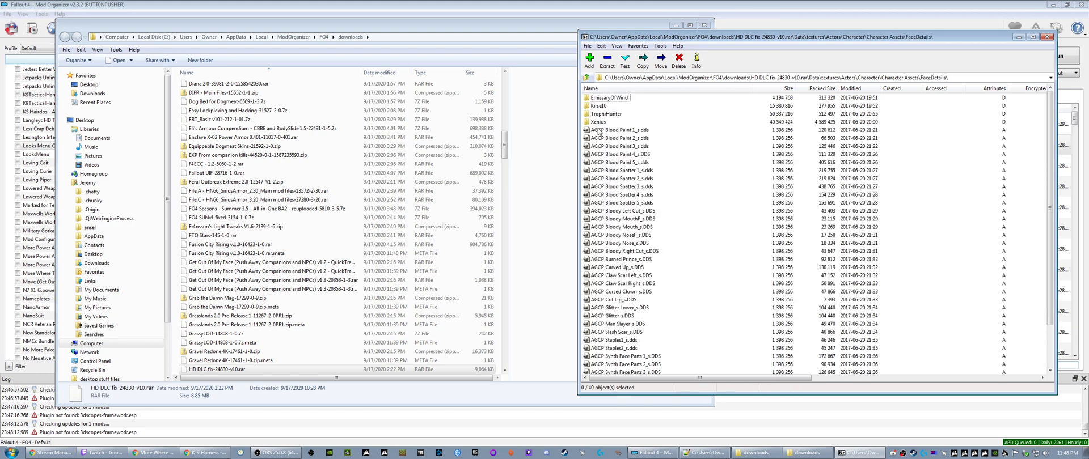
scroll(618, 211, down, 2)
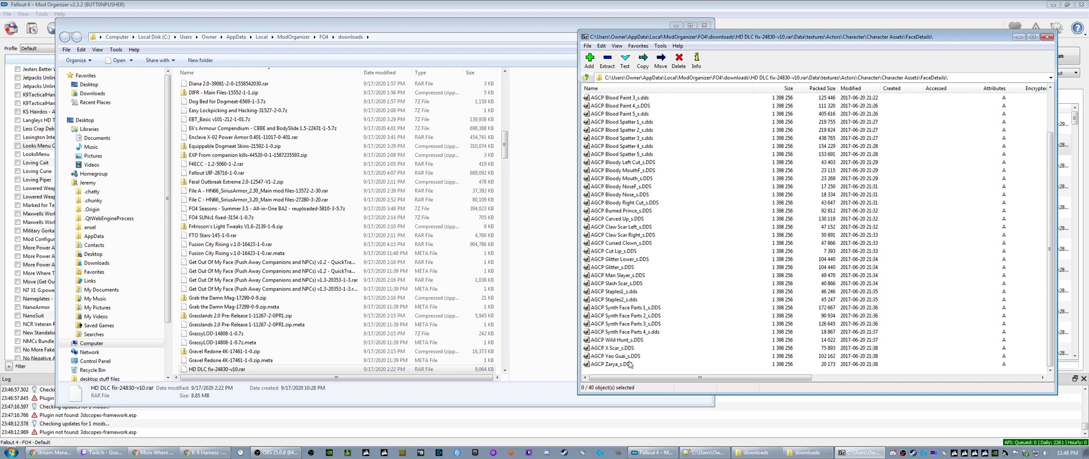
scroll(631, 364, up, 2)
scroll(621, 289, down, 2)
click(1048, 36)
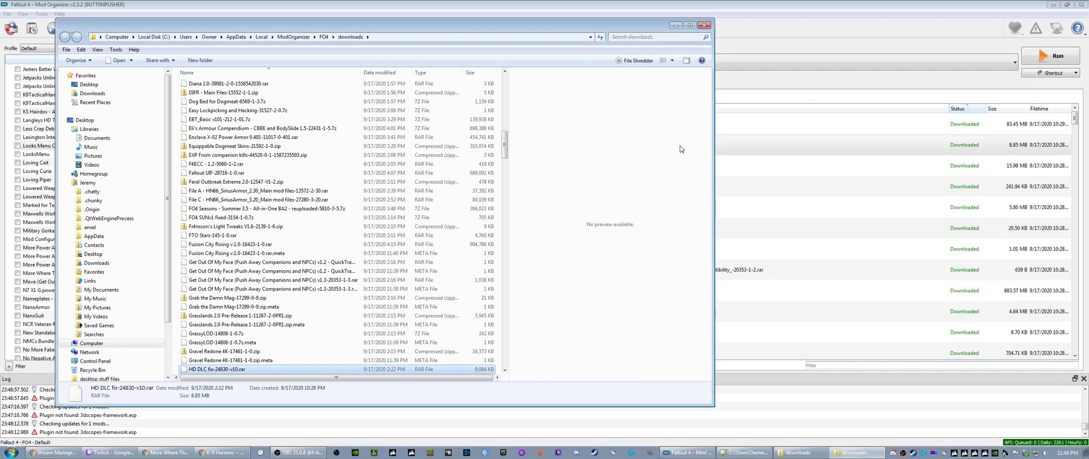
click(703, 25)
click(853, 452)
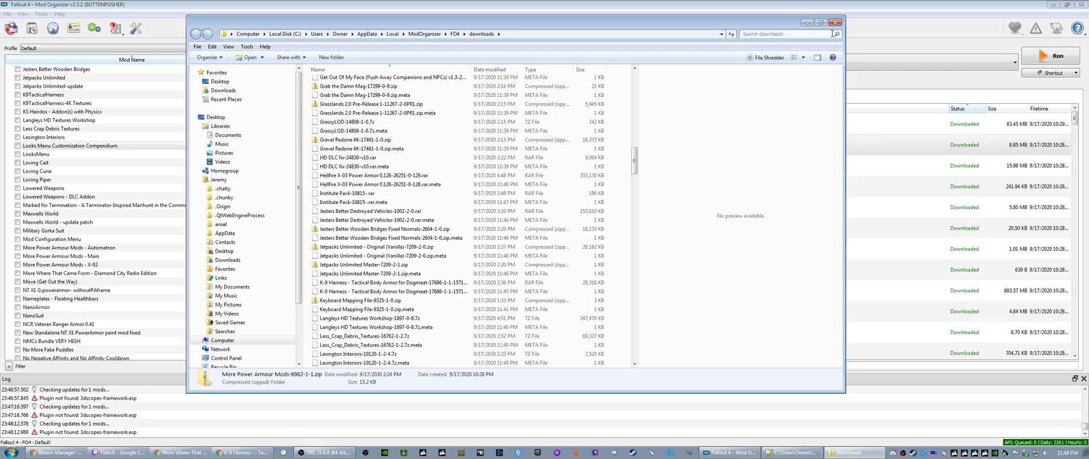
click(835, 22)
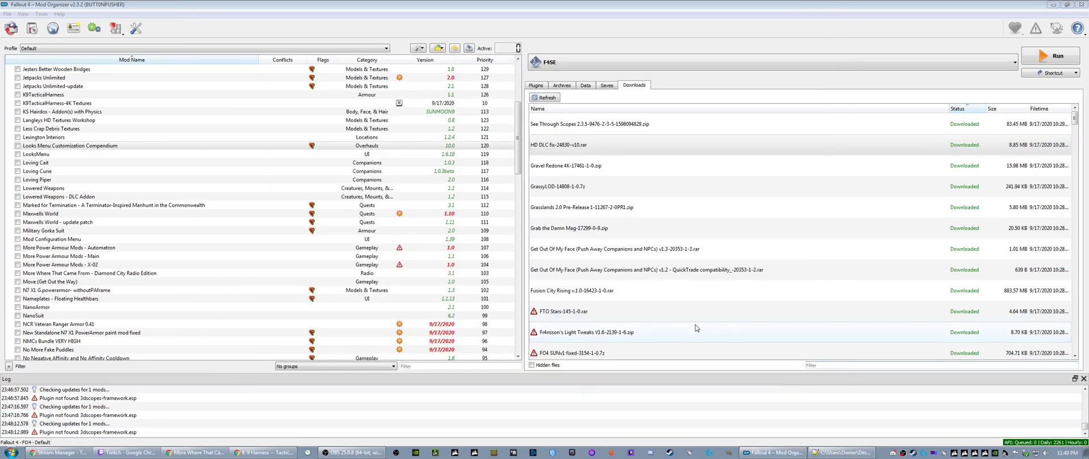
- Install the HD DLC fix download under the name "Looks Menu Customization Compendium-HD DLC fix"
right_click(565, 145)
click(588, 153)
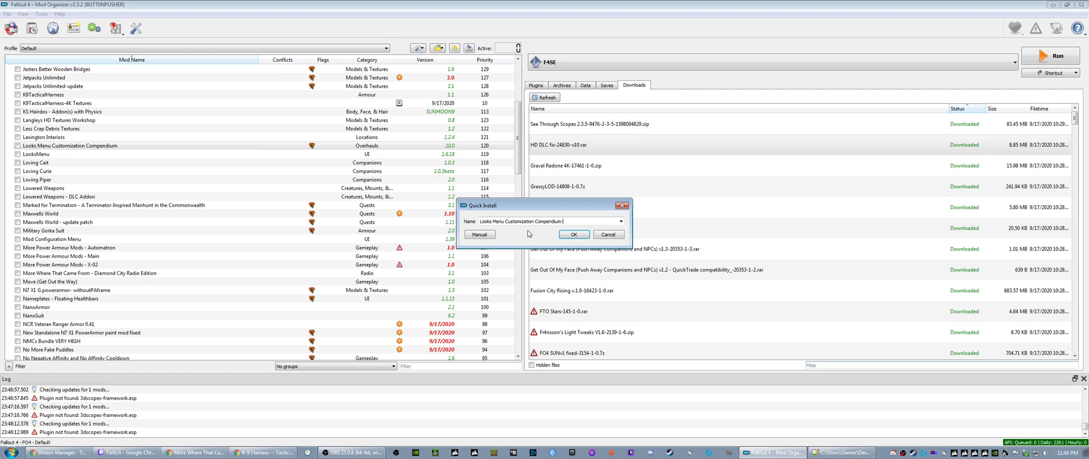
text(-HD DLC fix)
key(Return)
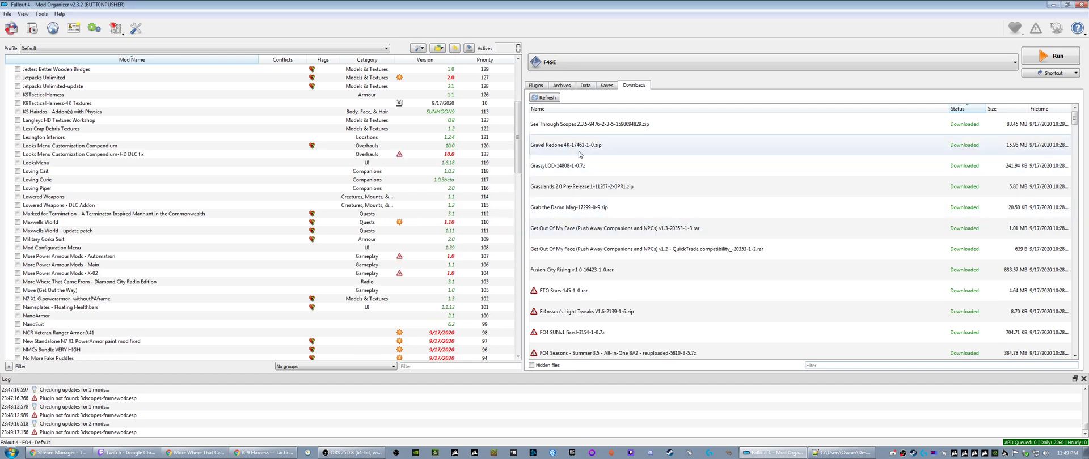
- Install the Gravel Redone 4K download under the name "Gravel Redone 4K"
right_click(598, 146)
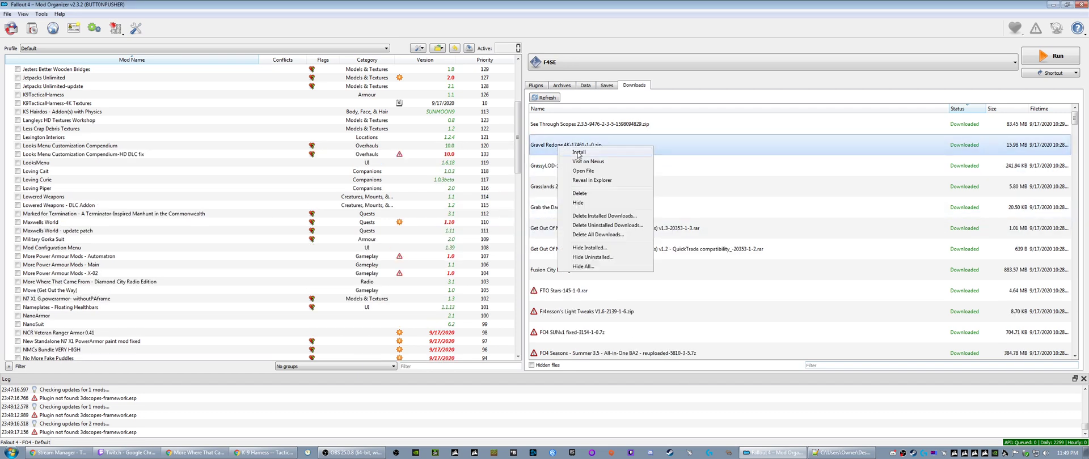
click(615, 152)
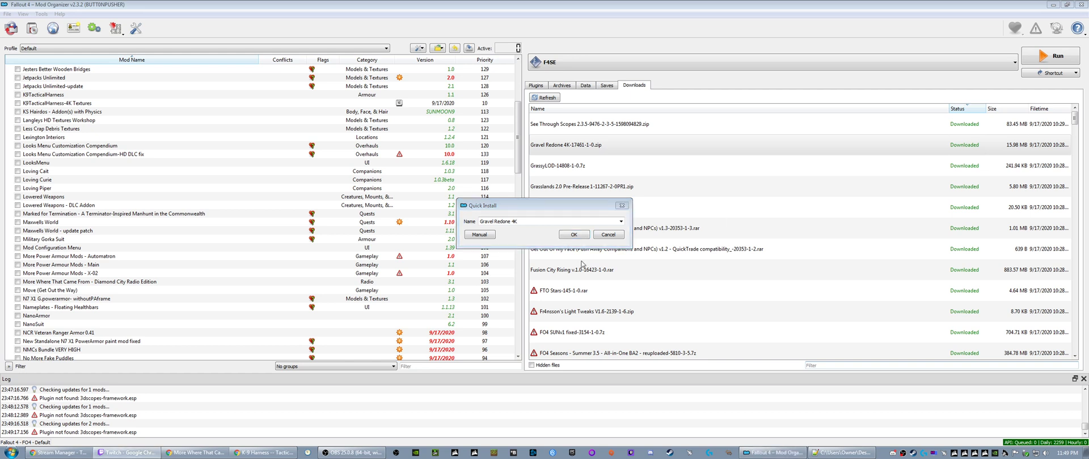
click(521, 221)
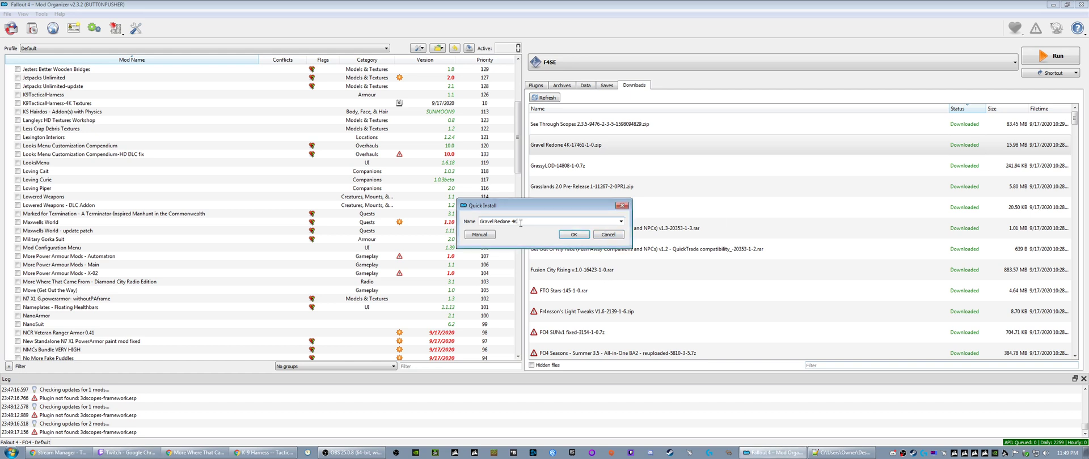
click(568, 236)
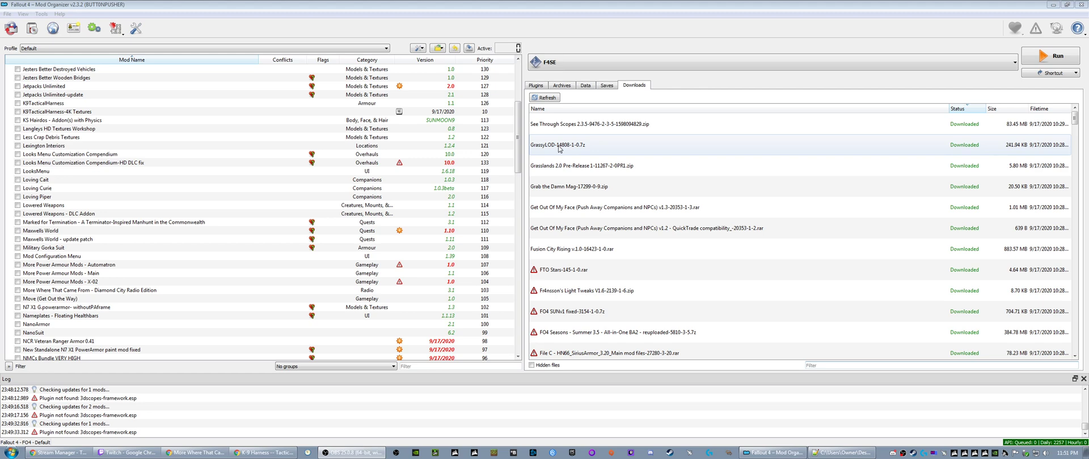
- Install the GrassyLOD and Grasslands 2.0 Pre-Release downloads under their suggested names
right_click(559, 148)
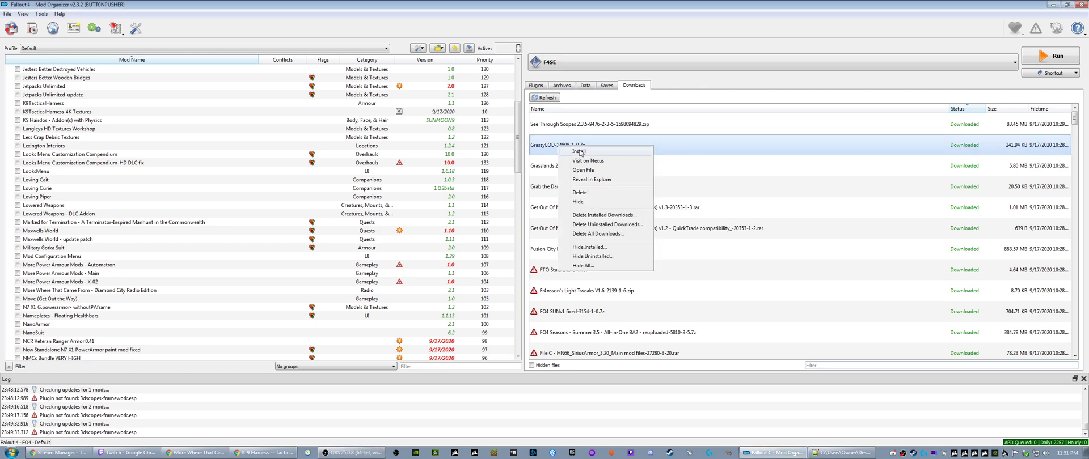
click(573, 153)
click(573, 234)
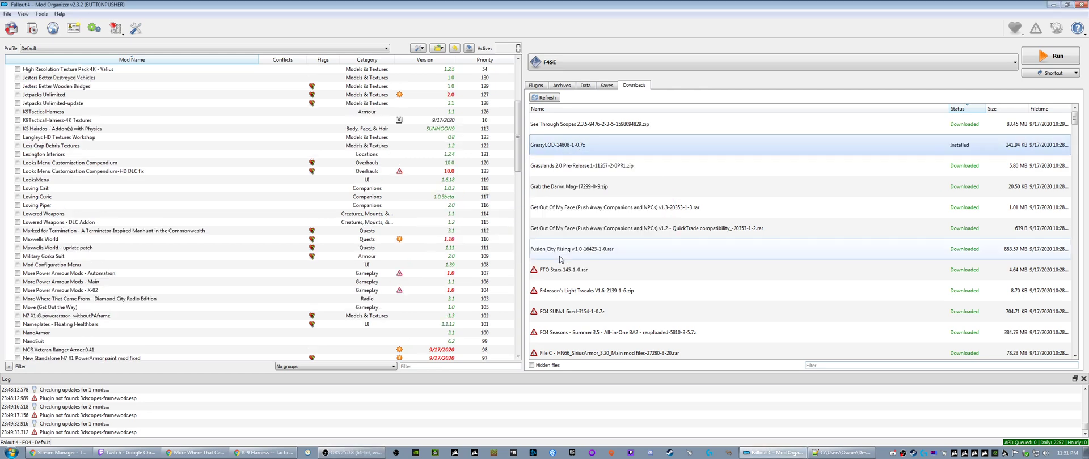
right_click(555, 148)
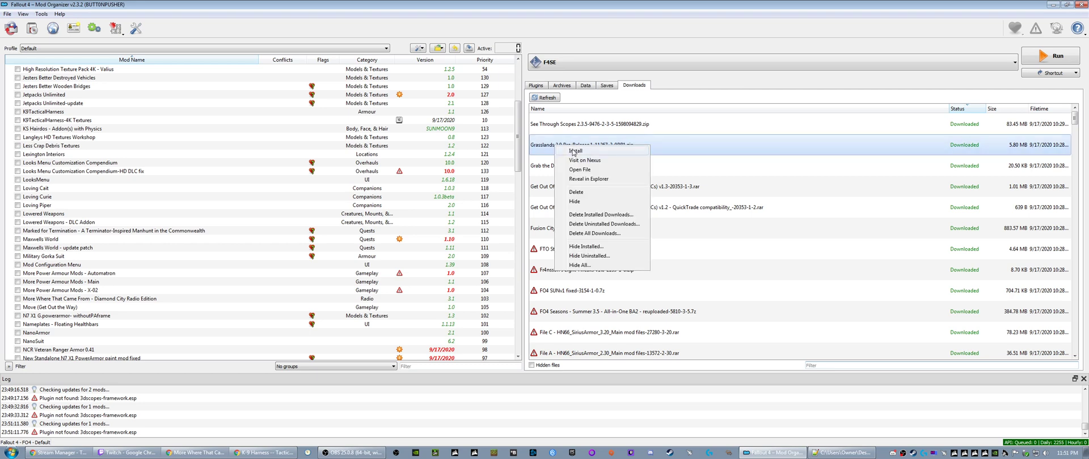
click(574, 154)
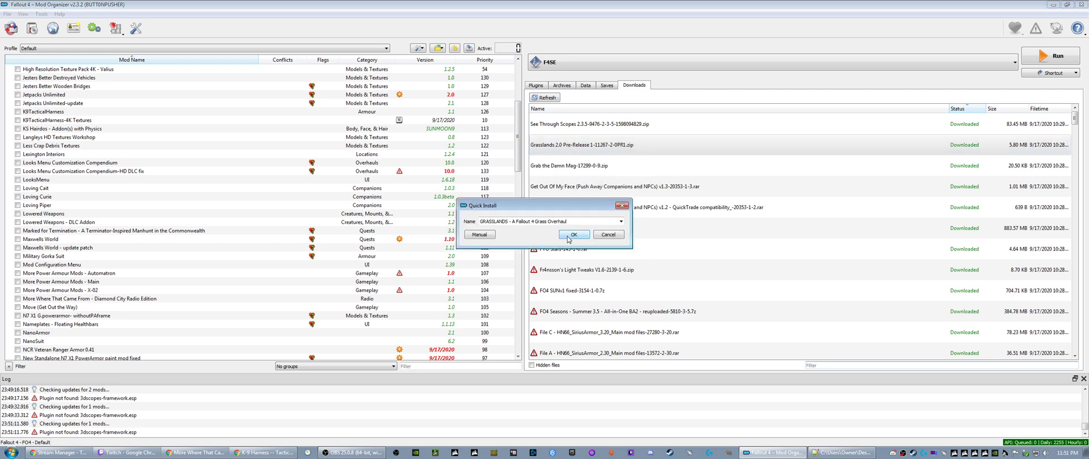
click(568, 237)
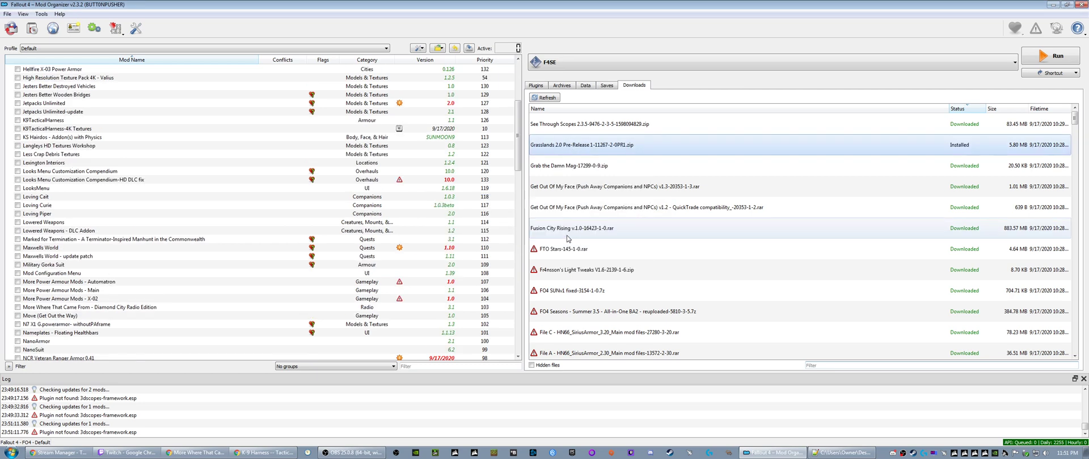
- Install the Grab the Damn Mag and Get Out Of My Face v1.3 downloads under their suggested names
right_click(555, 149)
click(574, 152)
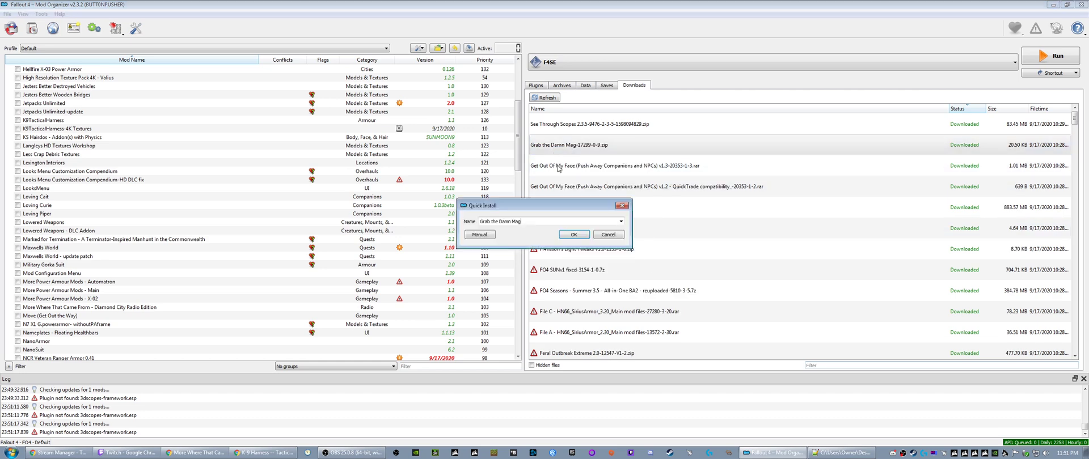
click(573, 235)
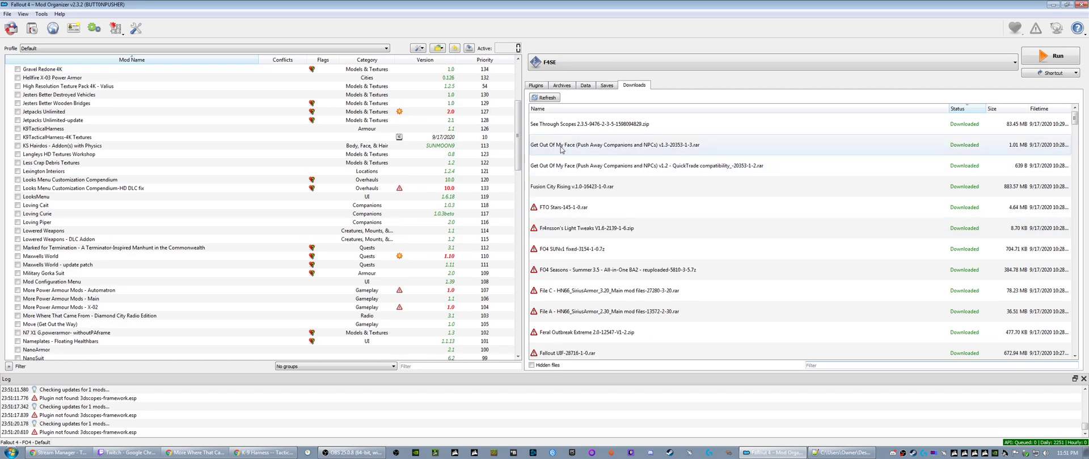
right_click(560, 149)
click(574, 154)
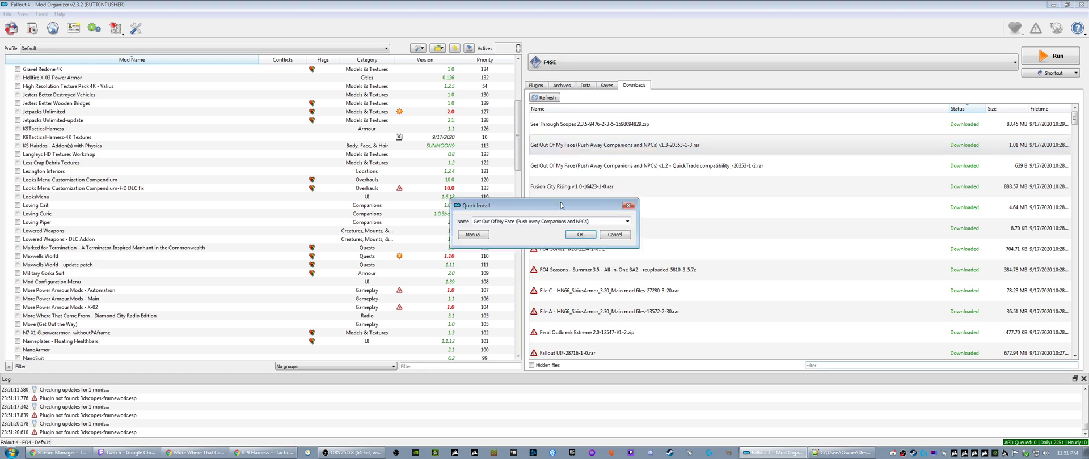
click(579, 235)
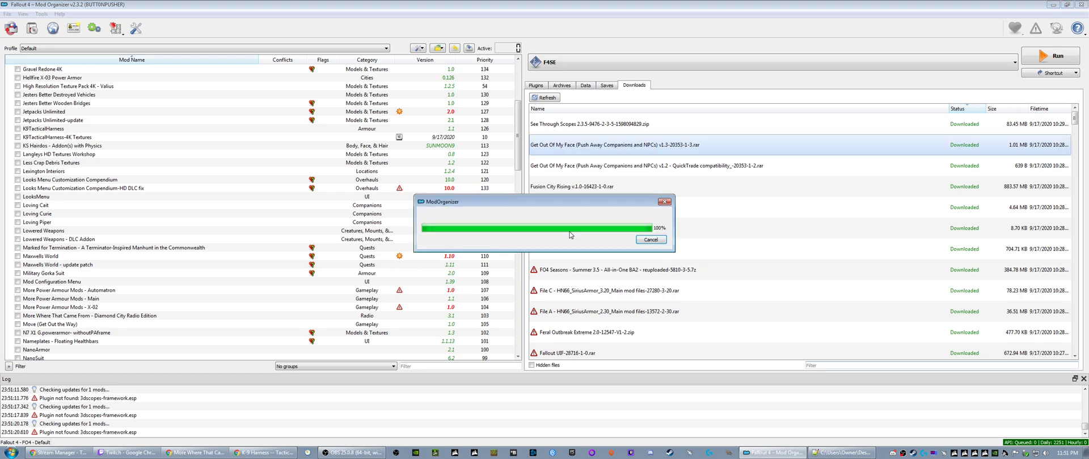
- Install the Get Out Of My Face v1.2 QuickTrade compatibility download, adding a QuickTrade compatibility suffix to the mod name
right_click(574, 152)
click(587, 157)
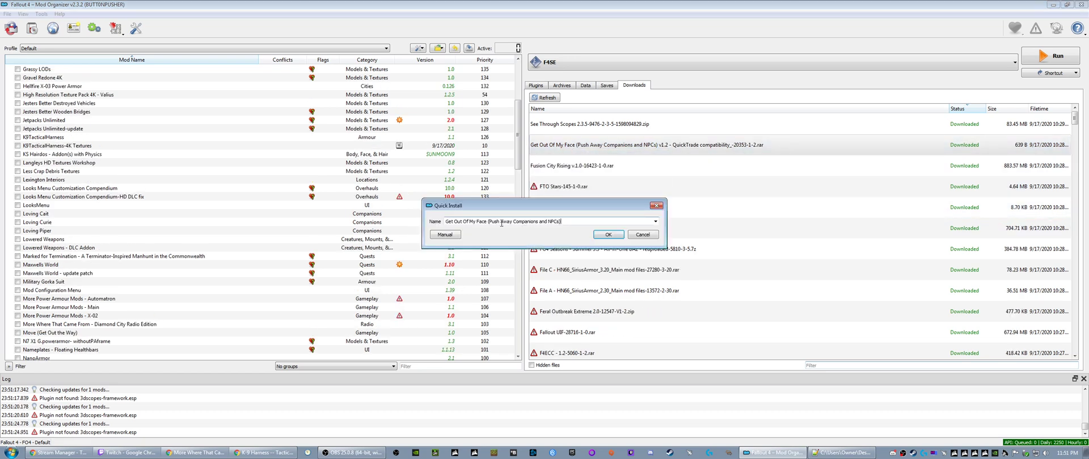
drag(487, 222, 580, 222)
text(- To)
text(ck)
text(Trade compat)
click(601, 234)
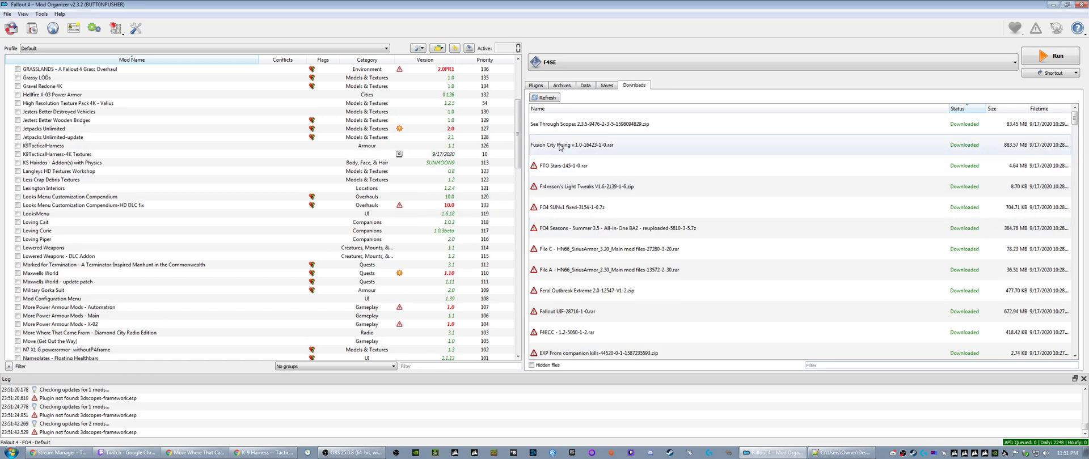
- Install the Fusion City Rising v.1.0 download under the name "Fusion City Rising - Quest Mod Plus"
right_click(560, 147)
click(579, 153)
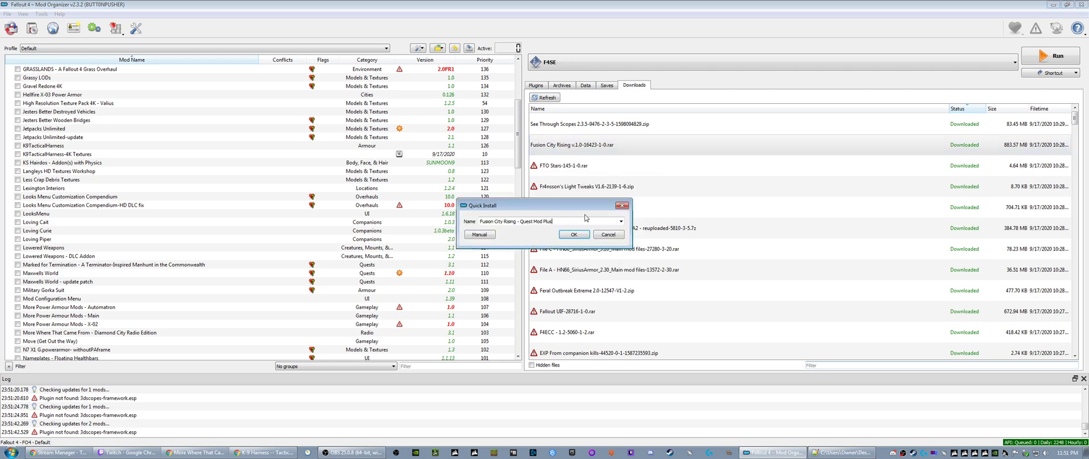
click(567, 236)
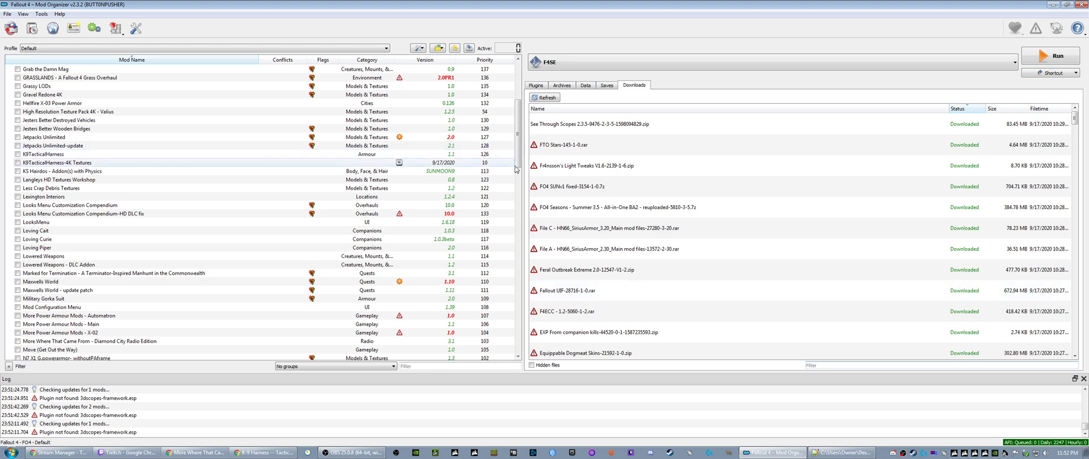
- Try to install the FTO Stars download under its suggested name
right_click(554, 144)
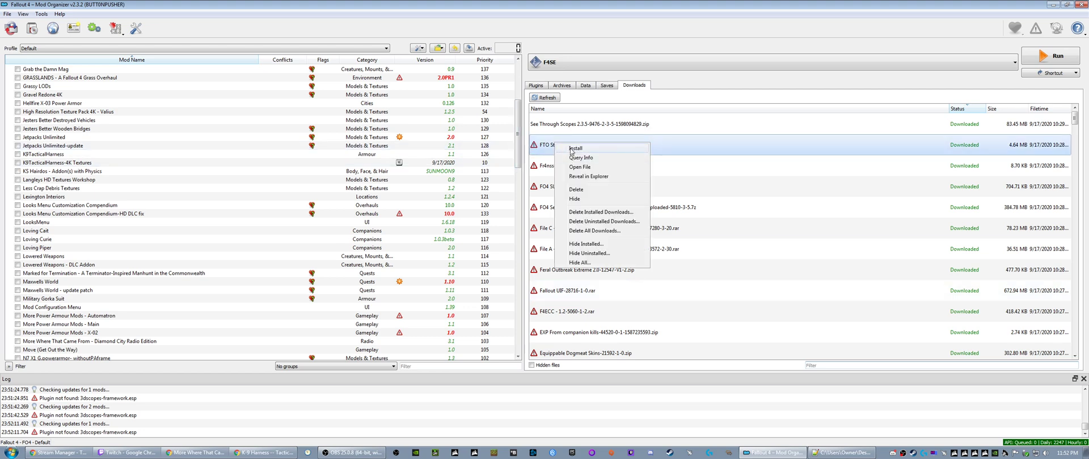
click(575, 148)
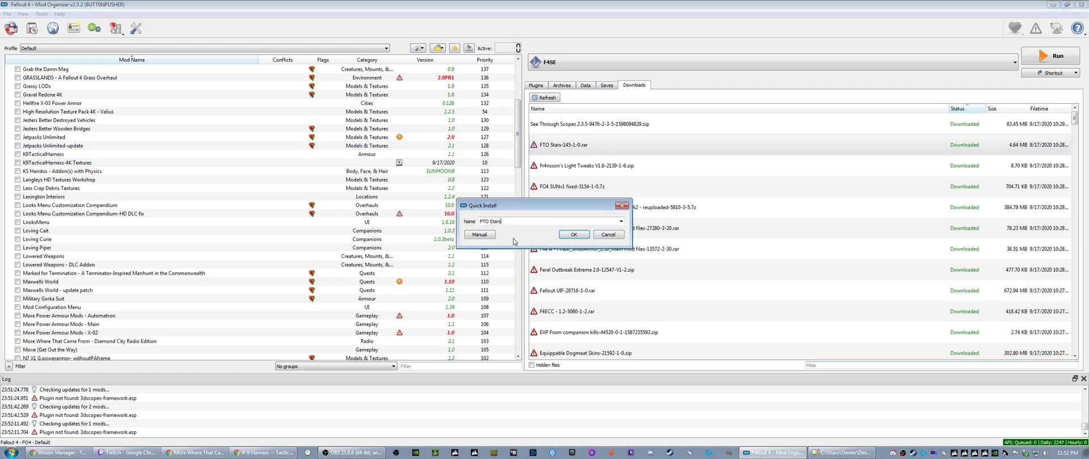
click(569, 236)
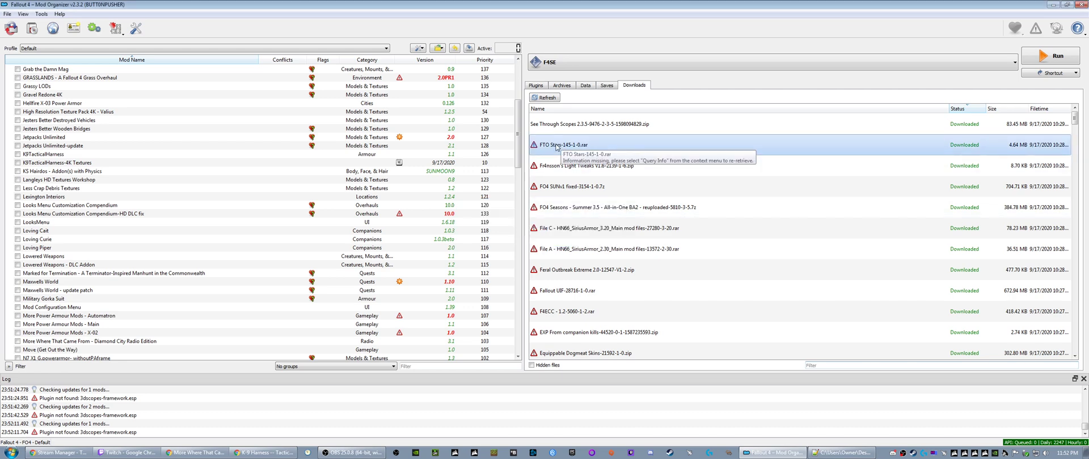
- Query the missing mod info for the FTO Stars, Fr4nsson's Light Tweaks, FO4 SUNv1 fixed and FO4 Seasons Summer downloads
right_click(557, 146)
click(576, 159)
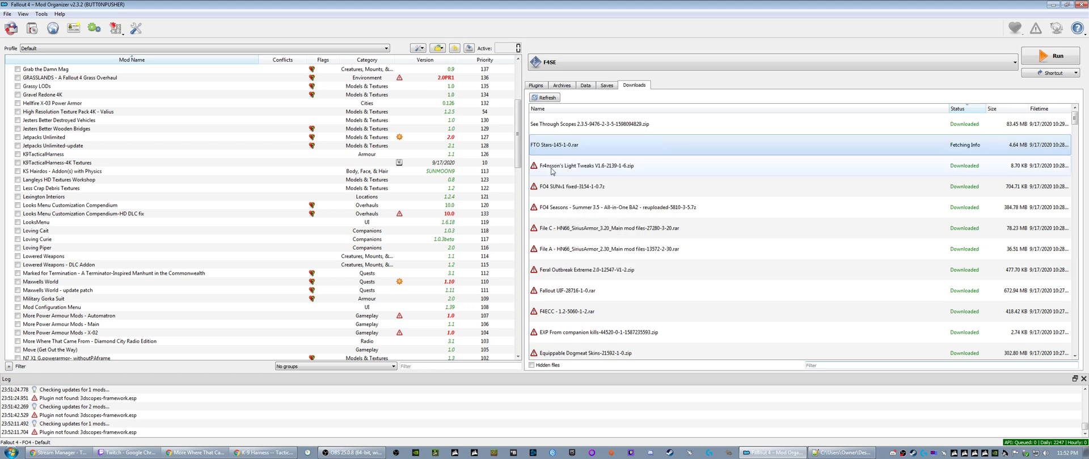
right_click(558, 169)
click(575, 185)
right_click(563, 187)
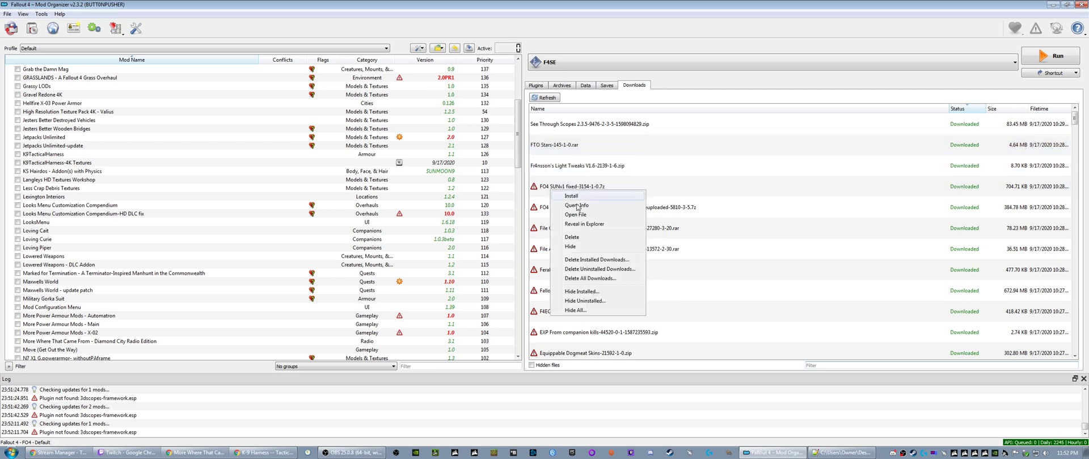
click(576, 203)
right_click(561, 210)
click(577, 225)
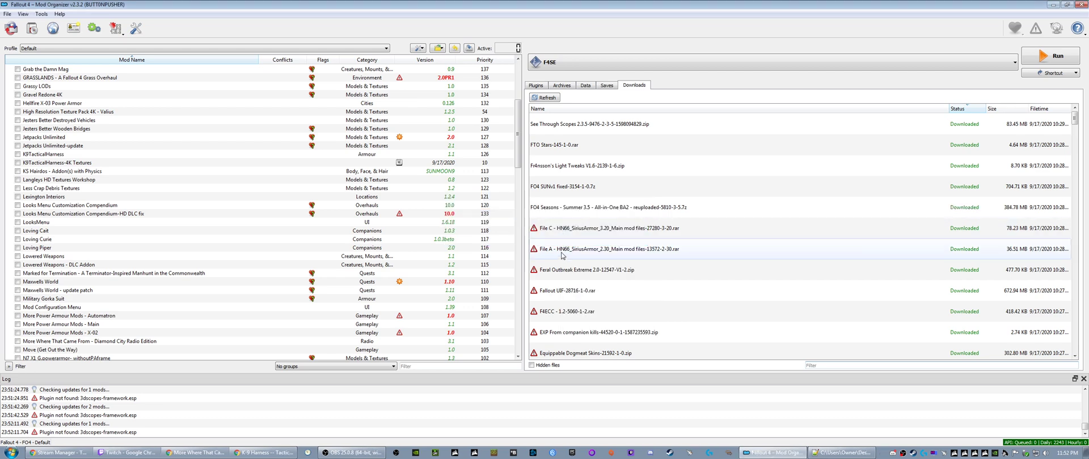
- Query the missing mod info for the SiriusArmor File C and File A, Feral Outbreak Extreme and Fallout UIF downloads
right_click(564, 229)
click(592, 246)
right_click(567, 253)
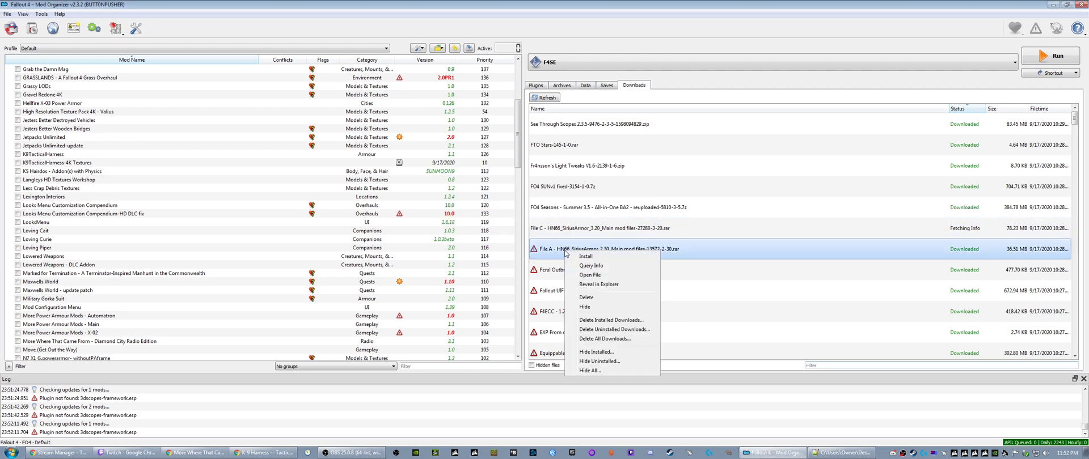
click(587, 266)
right_click(550, 278)
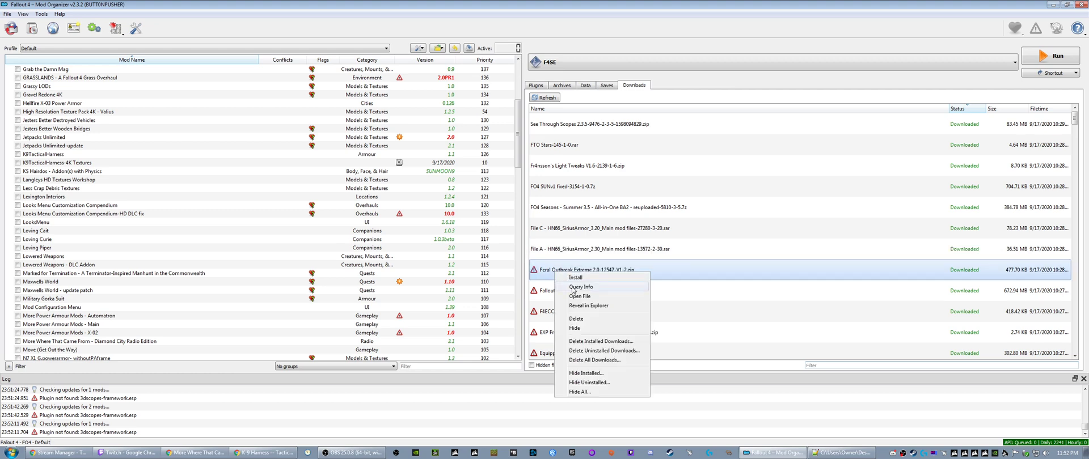
click(574, 293)
right_click(552, 291)
click(577, 307)
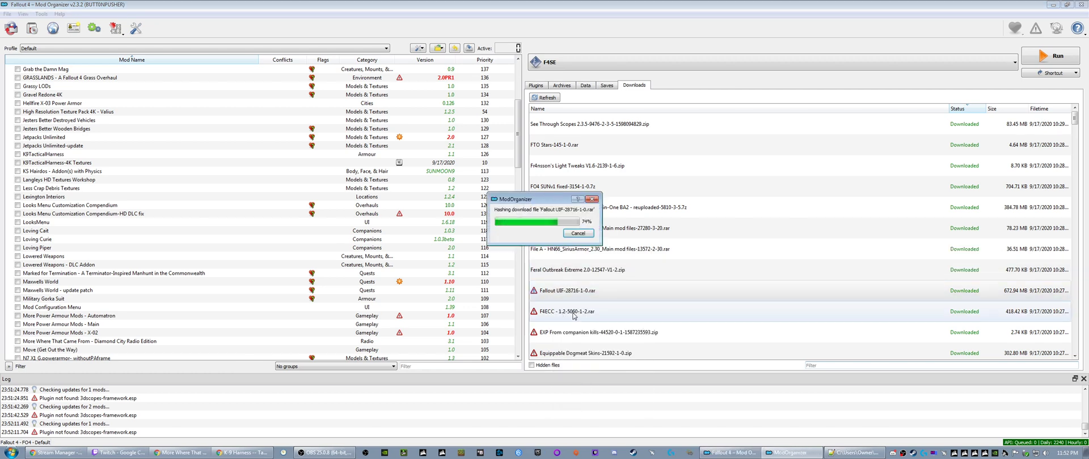
- Query the missing mod info for the F4ECC, EXP From companion kills and Equippable Dogmeat Skins downloads
right_click(575, 316)
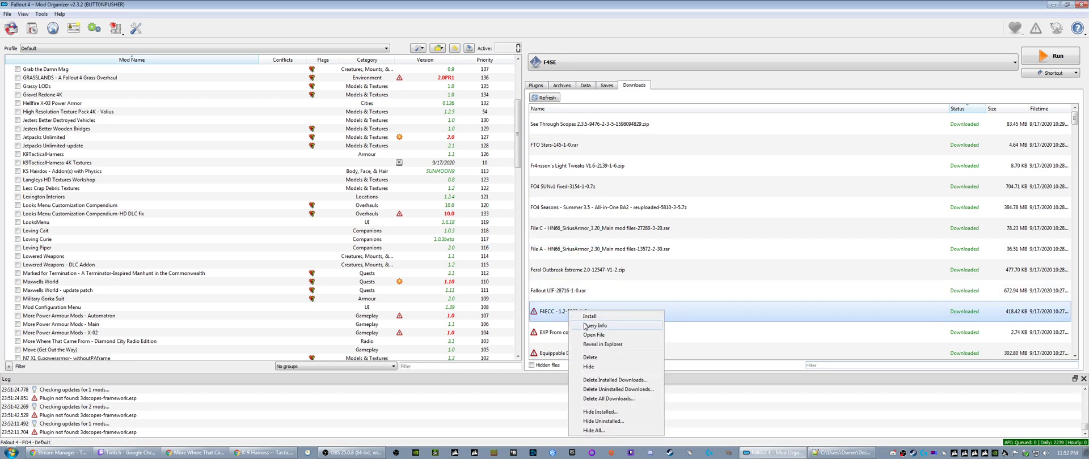
click(584, 329)
right_click(584, 330)
click(583, 353)
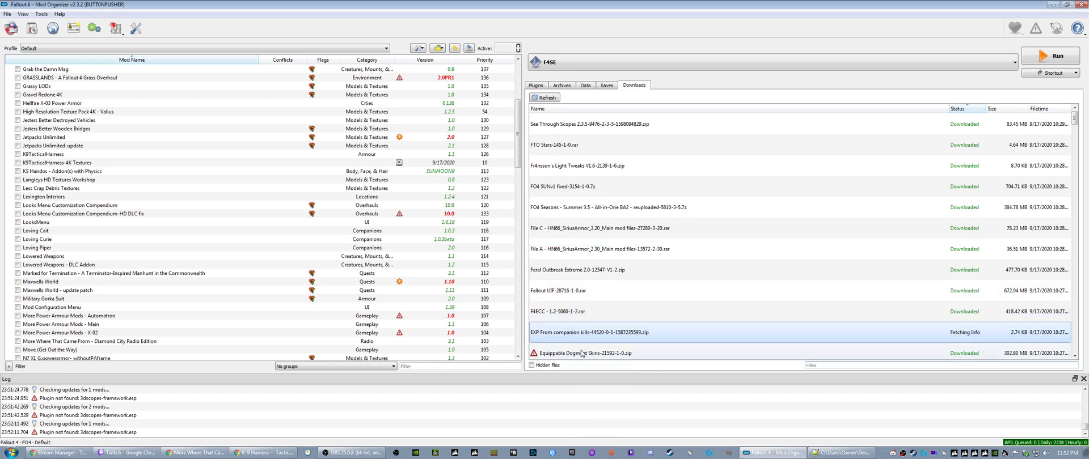
right_click(561, 354)
click(583, 239)
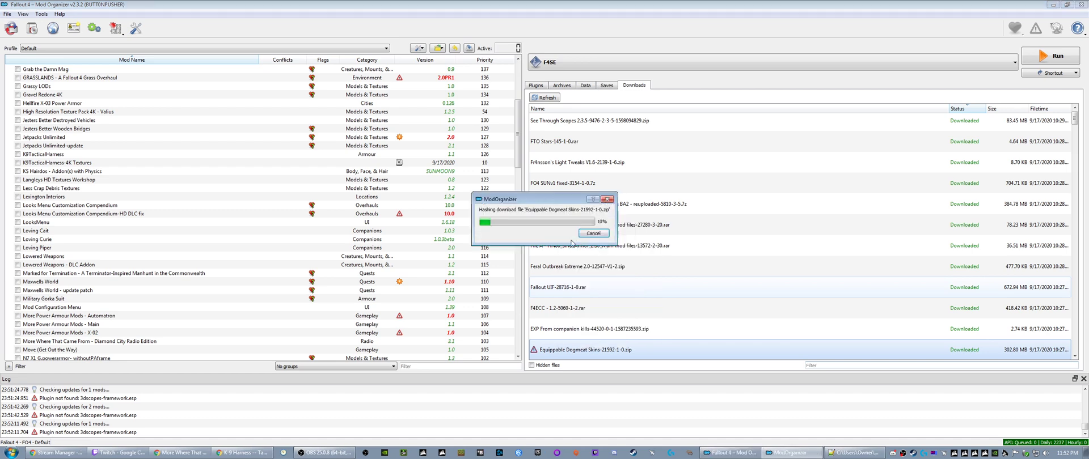
- Install the FTO Stars download under the suggested name "Fallout Texture Overhaul Stars"
right_click(555, 146)
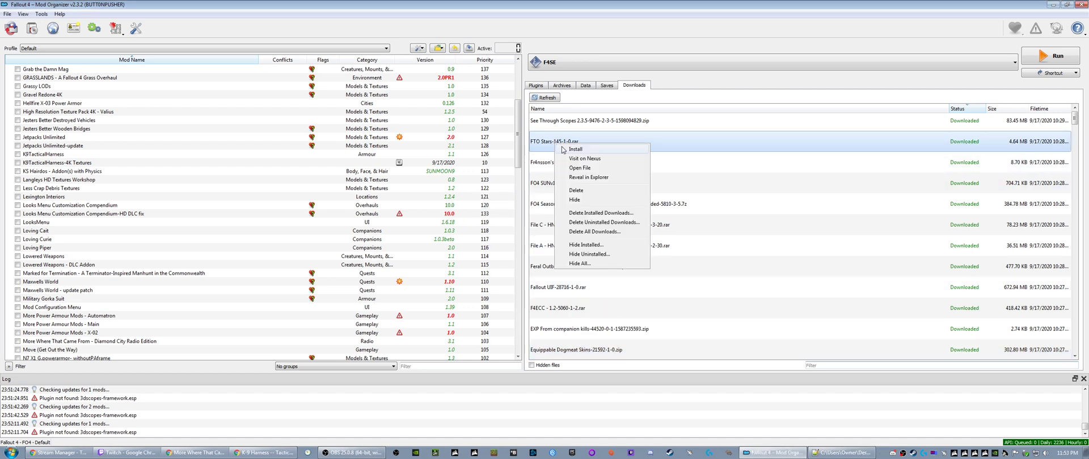
click(567, 152)
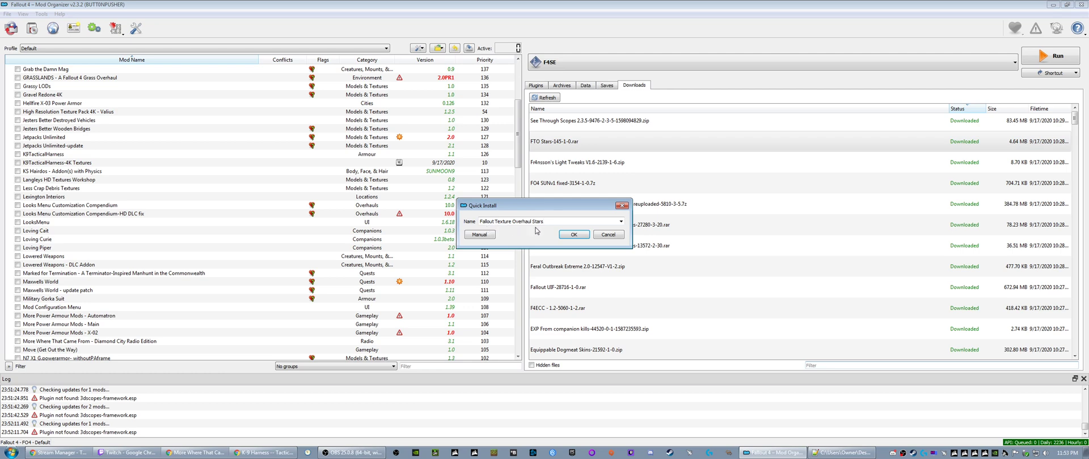
click(568, 235)
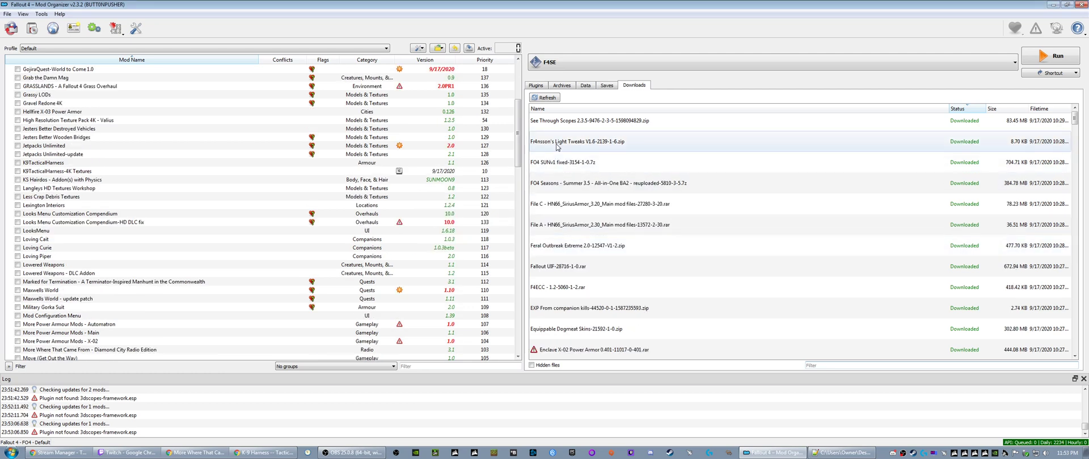
- Install the Fr4nsson's Light Tweaks V1.6 download, cleaning up the mod name to "Fr4nssons Light Tweaks"
right_click(556, 146)
click(568, 151)
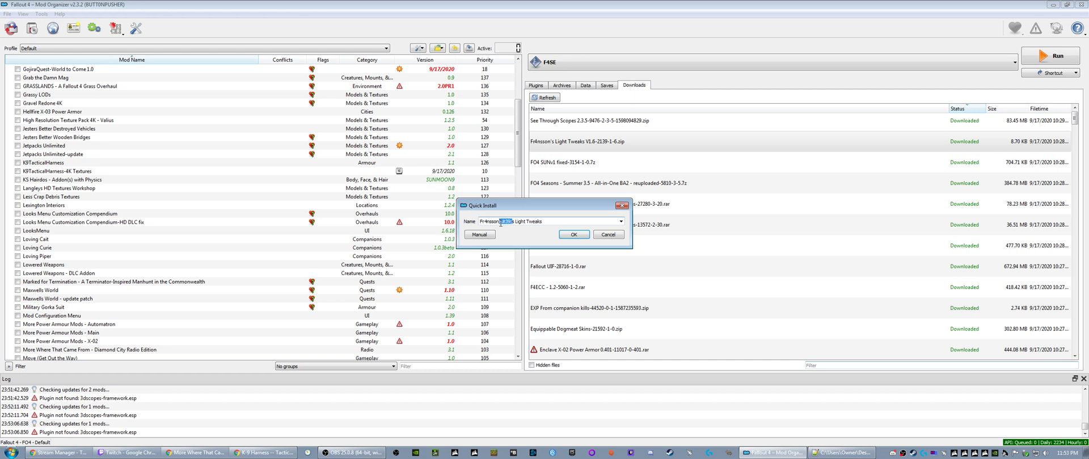
text(')
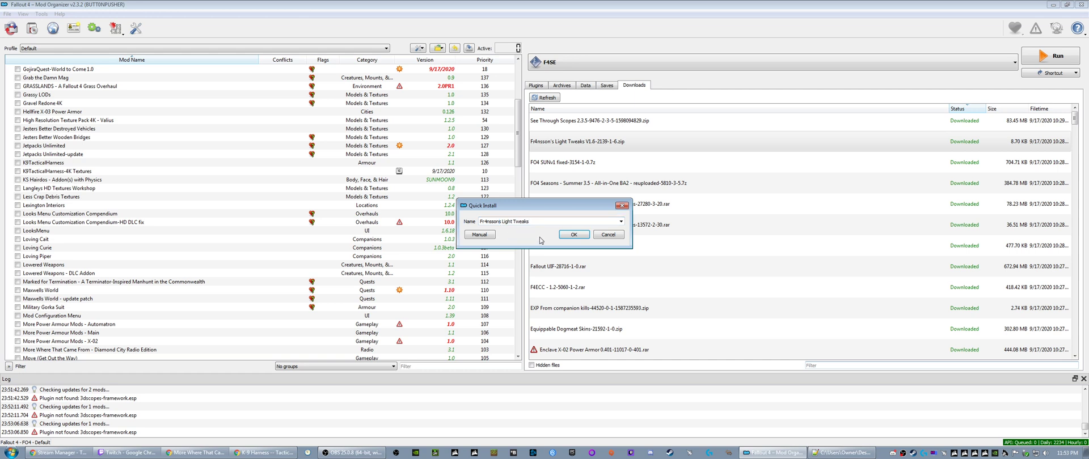
click(572, 235)
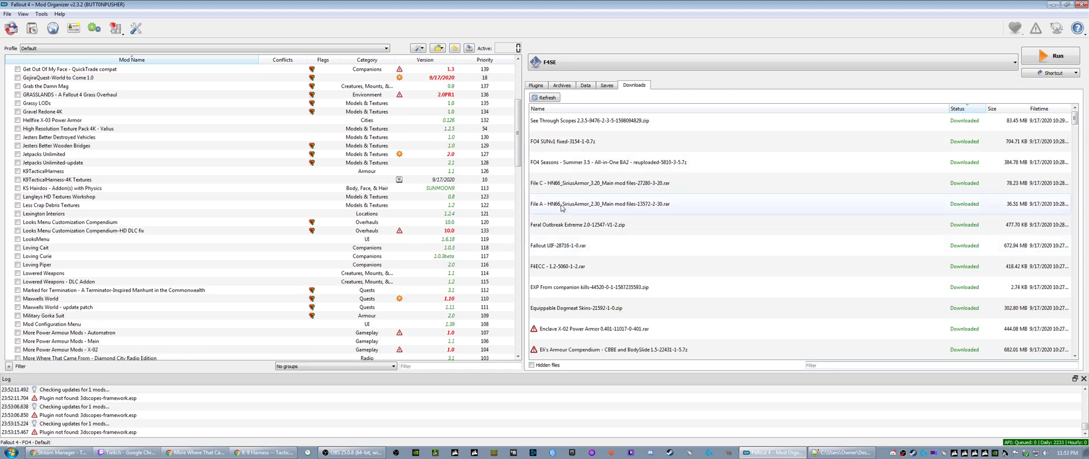
- Install the FO4 SUNv1 fixed download under the name "FO4 SUN"
right_click(560, 148)
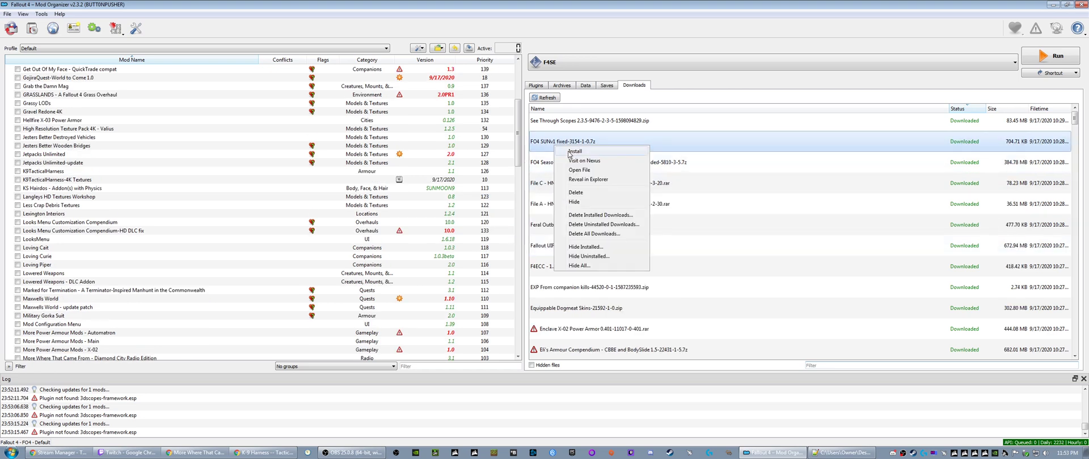
click(542, 162)
click(544, 163)
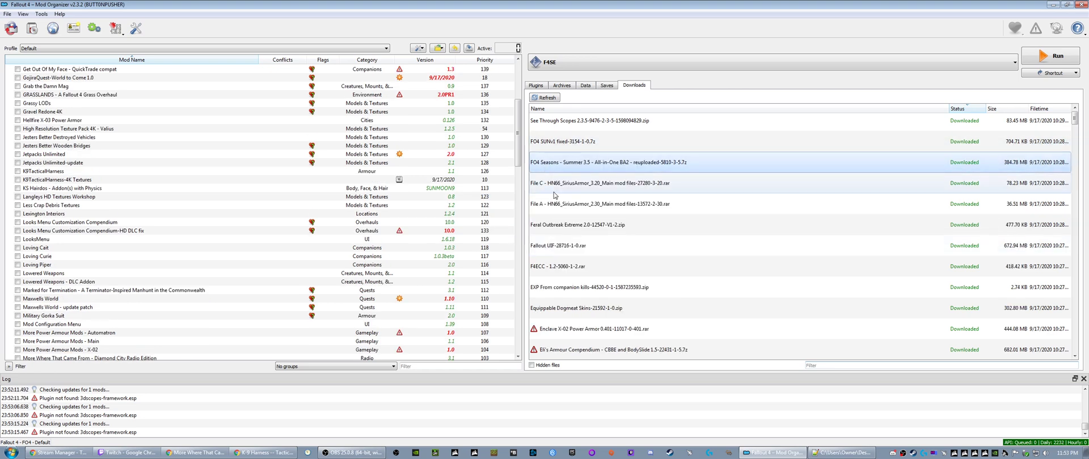
click(551, 146)
right_click(553, 148)
click(564, 154)
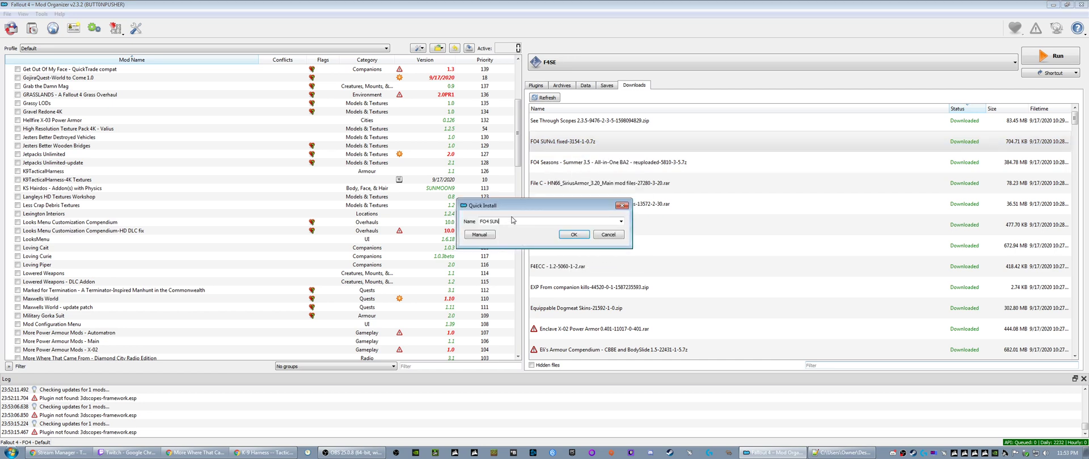
click(563, 236)
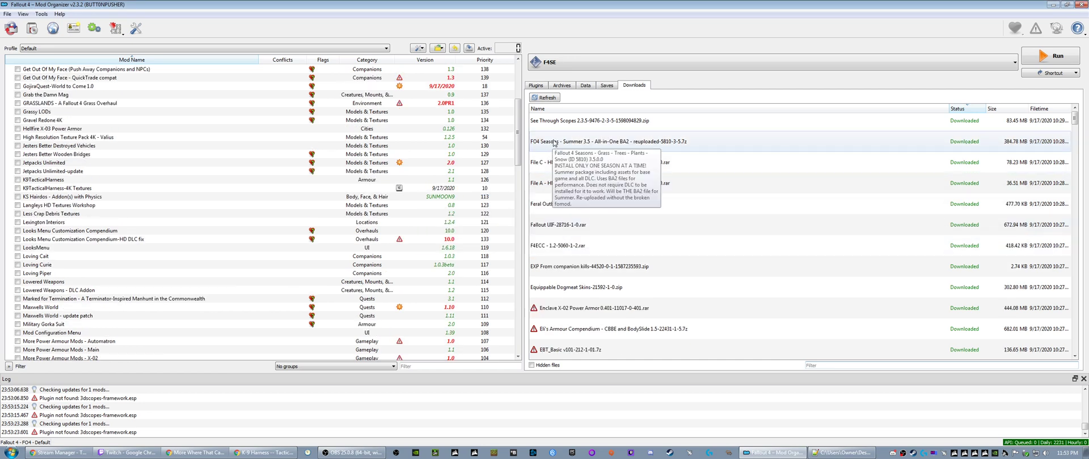
- Install the FO4 Seasons Summer 3.5 download, replacing "Grass - Trees - Plants - Snow" in the mod name with the summer season
right_click(560, 146)
click(563, 148)
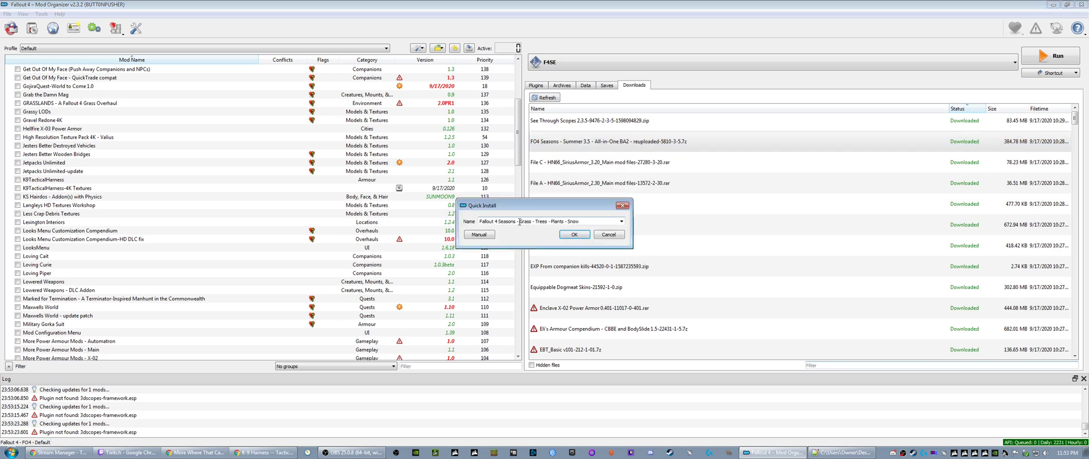
drag(520, 222, 583, 224)
text(Summer)
click(574, 234)
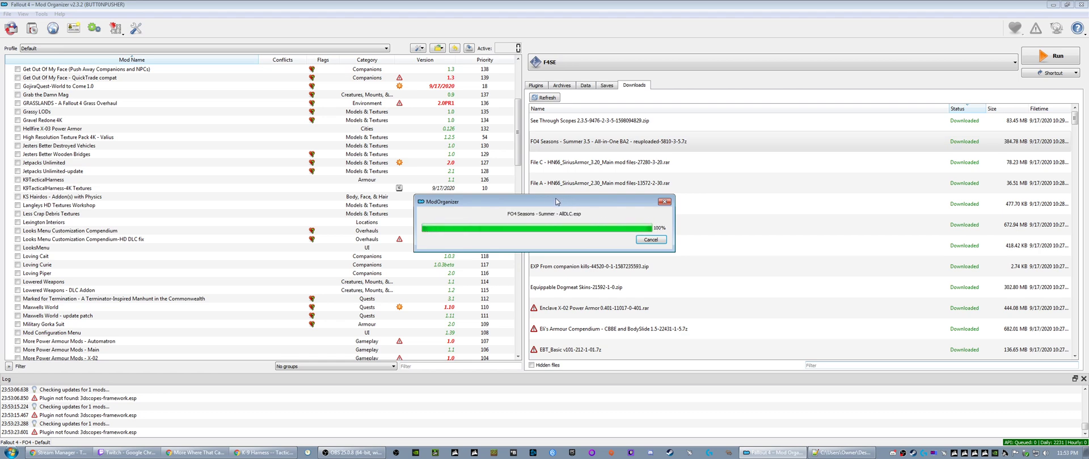
- Install the HN66 SiriusArmor File C and File A downloads under their suggested SIRIUS.16 Assault Armor and SIRIUS.12 Assault Suit names
right_click(553, 142)
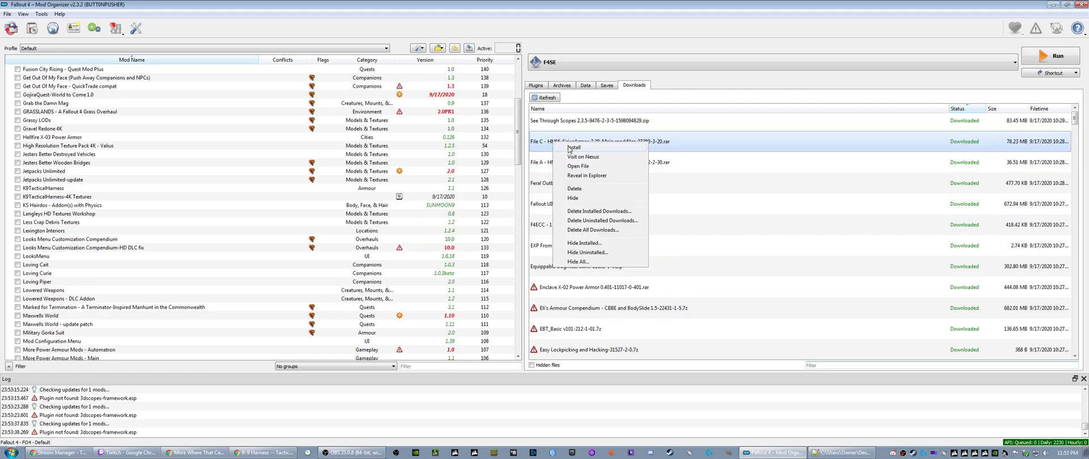
click(567, 149)
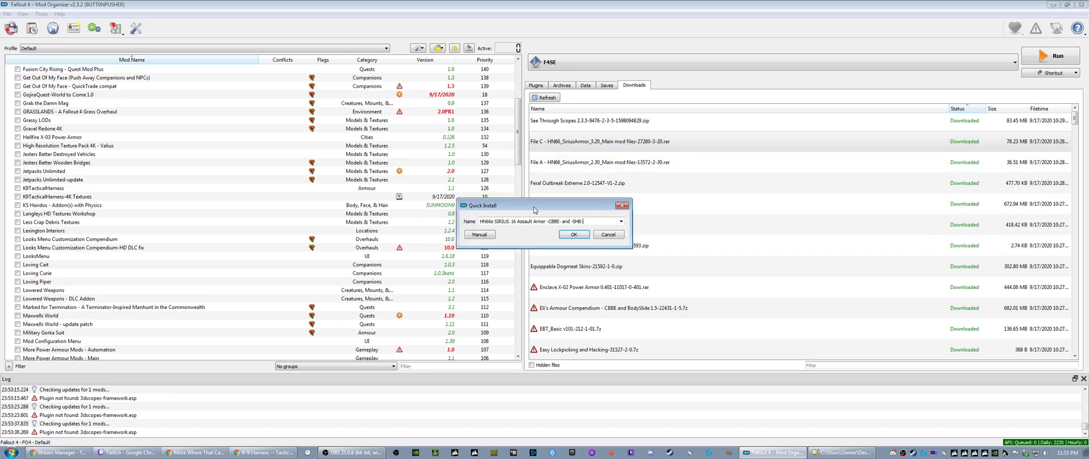
click(572, 235)
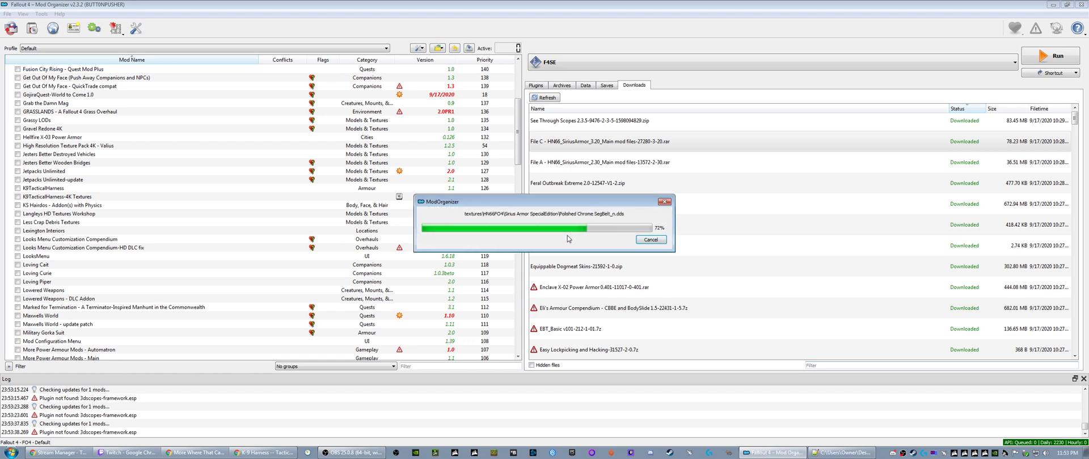
right_click(561, 149)
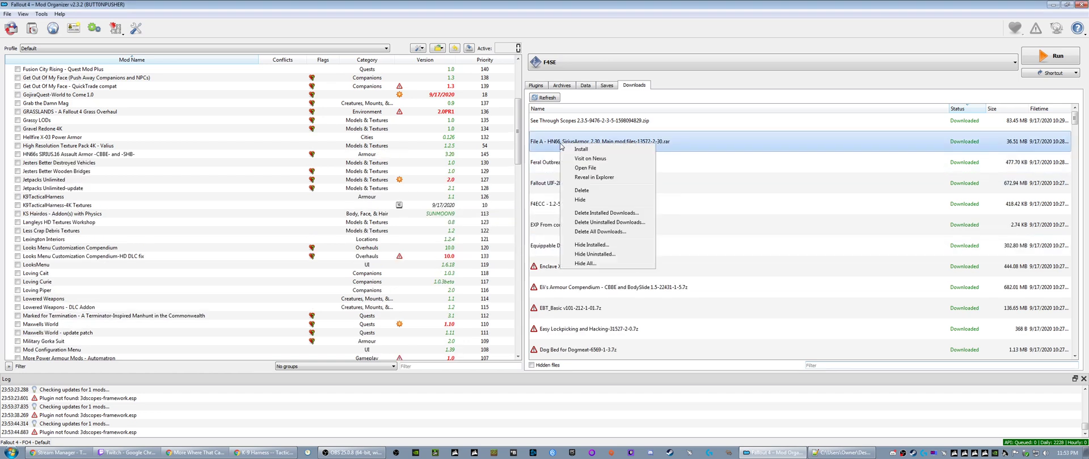
click(570, 156)
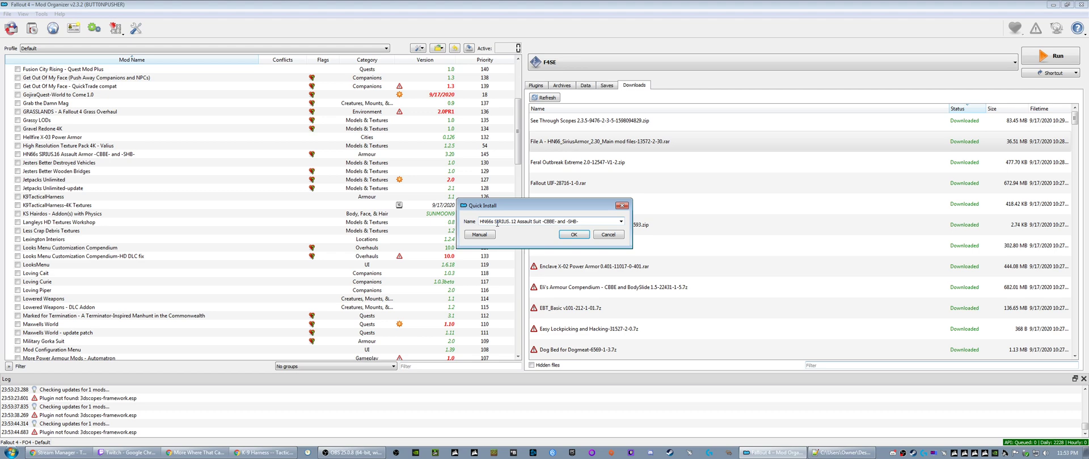
click(572, 235)
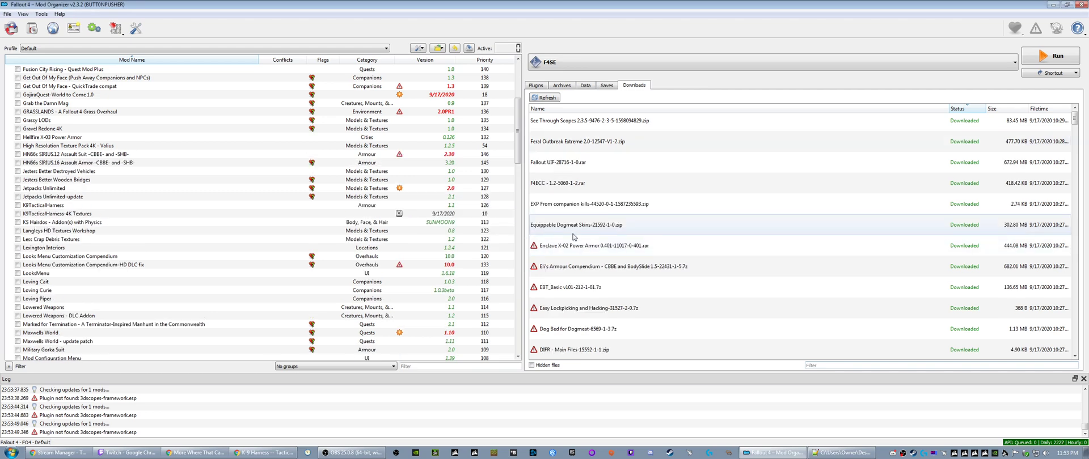
- Install the Feral Outbreak Extreme 2.0 download as "FeralGhoulOUTBREAK" and the Fallout UIF download as "Fallout UIF"
right_click(558, 139)
click(568, 146)
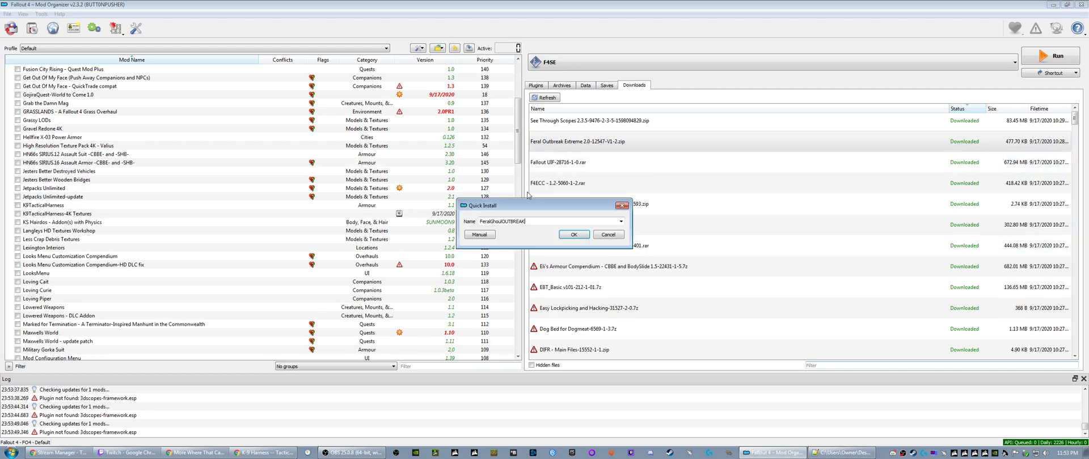
click(559, 237)
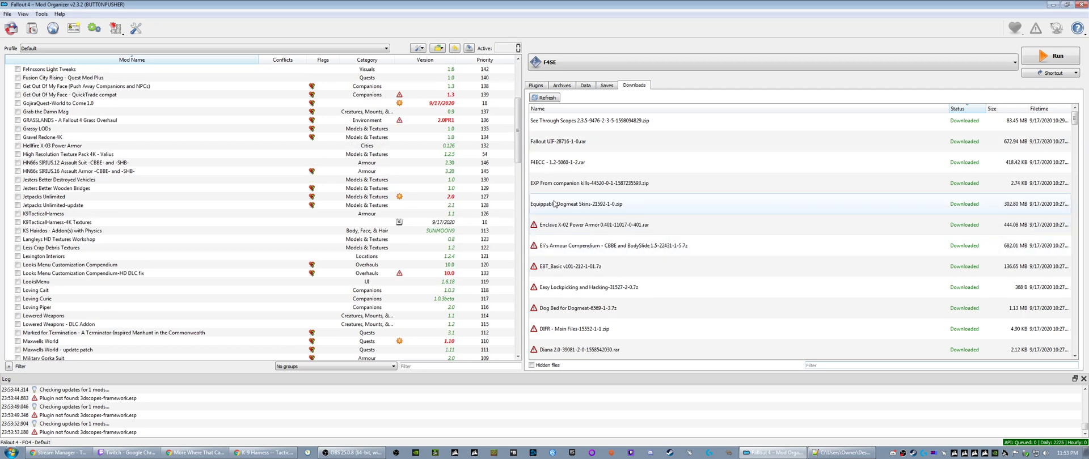
right_click(551, 146)
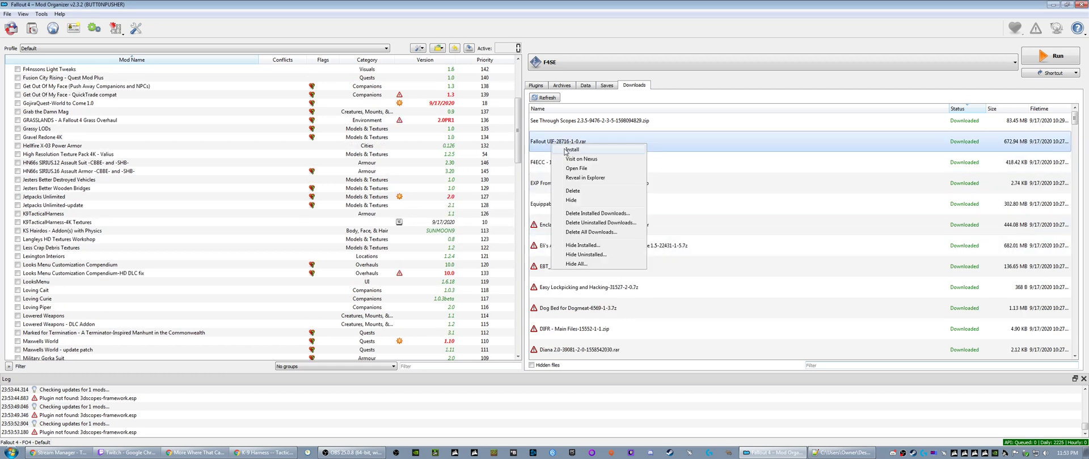
click(564, 153)
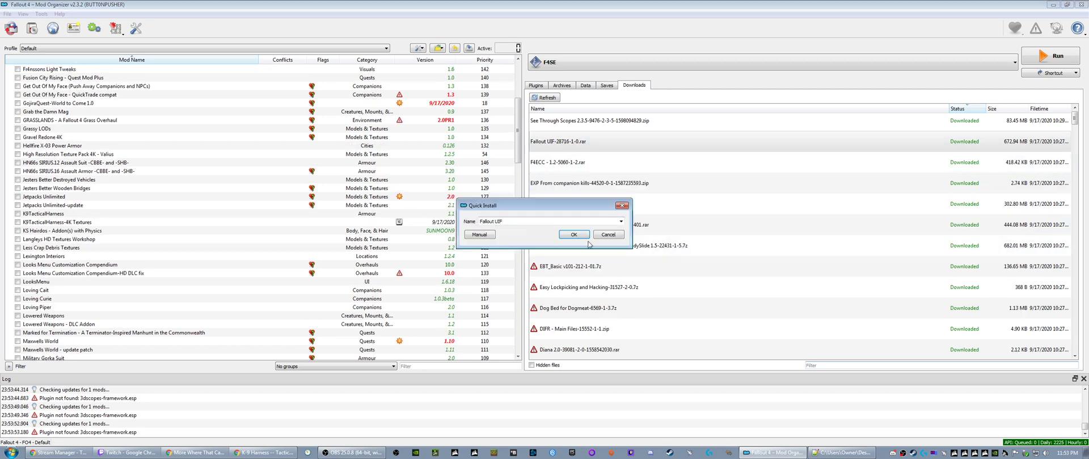
click(572, 234)
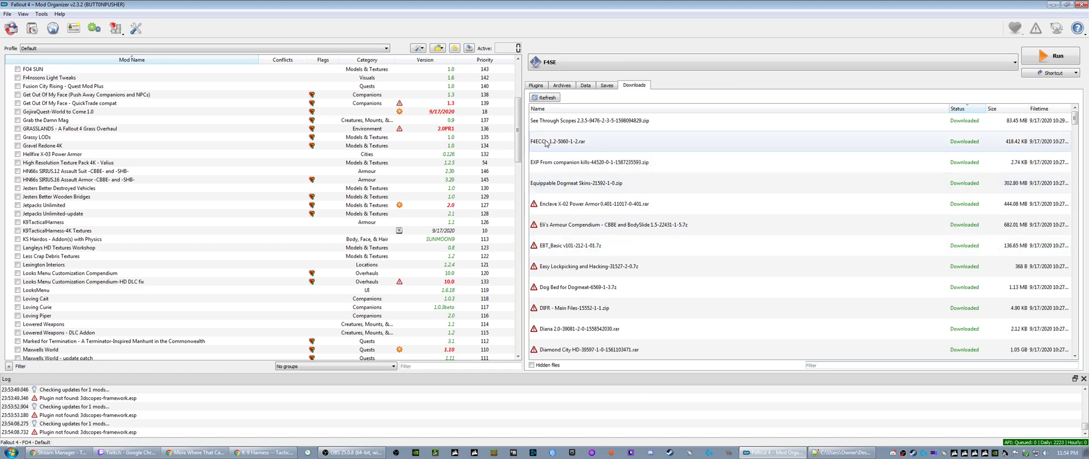
- Install the F4ECC download as "Fallout 4 Enhanced Color Correction" and the companion kills EXP download as "EXP From Companion Kill (No Damage Required)"
right_click(546, 144)
click(558, 151)
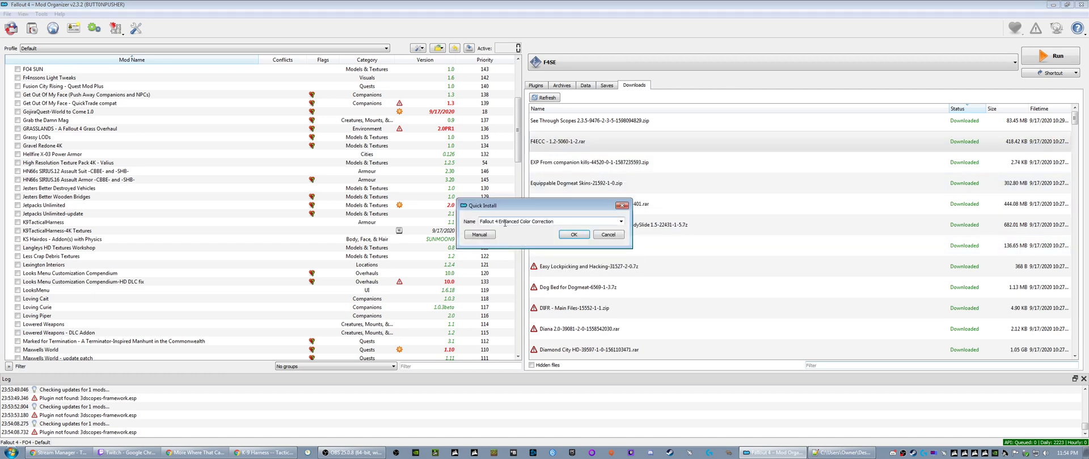
click(568, 235)
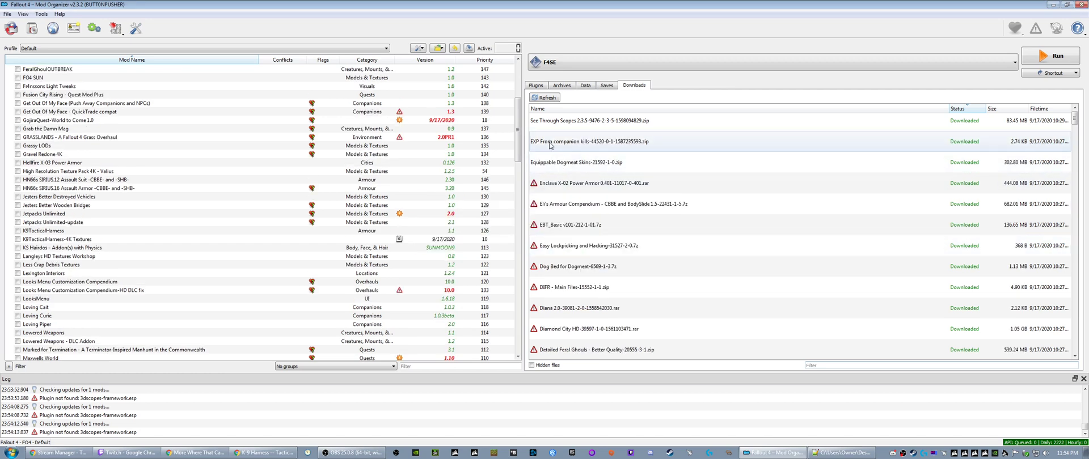
right_click(621, 142)
click(633, 150)
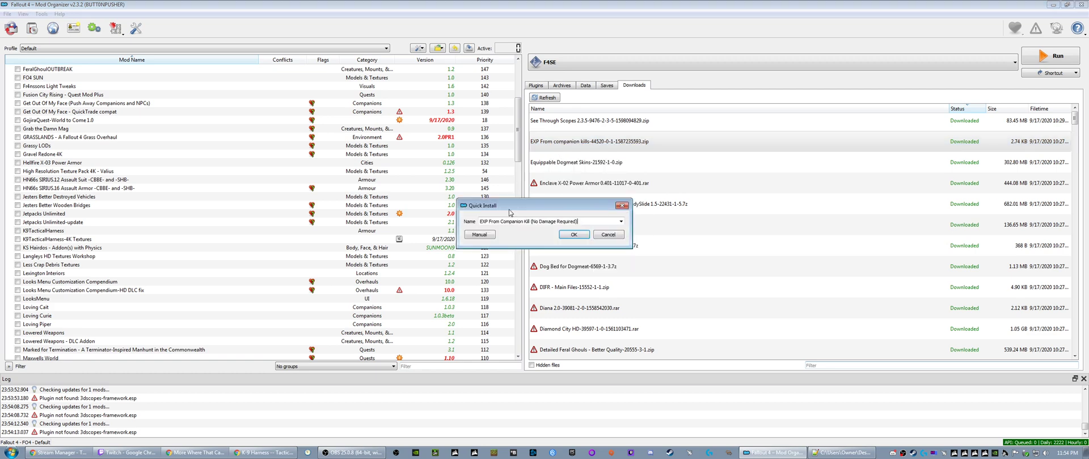
click(567, 236)
- Install the Equippable Dogmeat Skins download under its suggested name "Equippable DogMeat Skins"
right_click(554, 143)
click(565, 150)
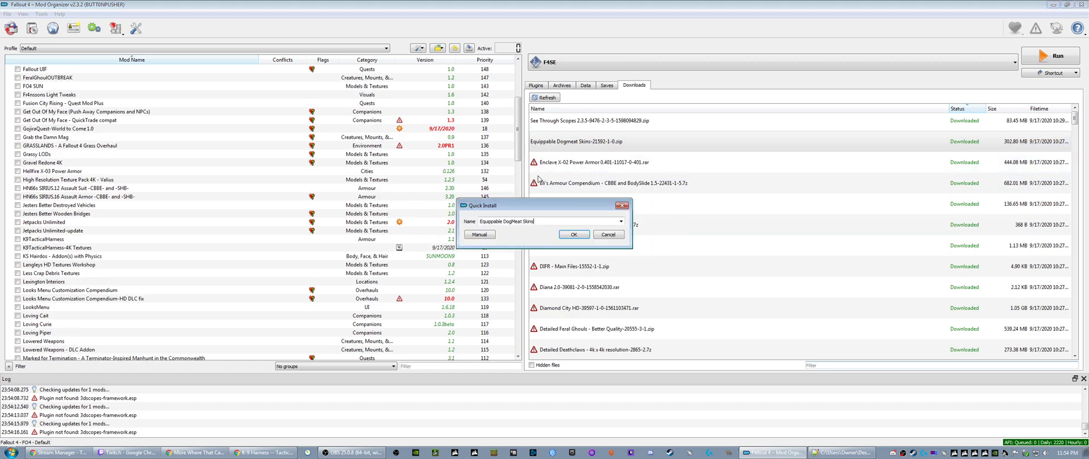
click(560, 234)
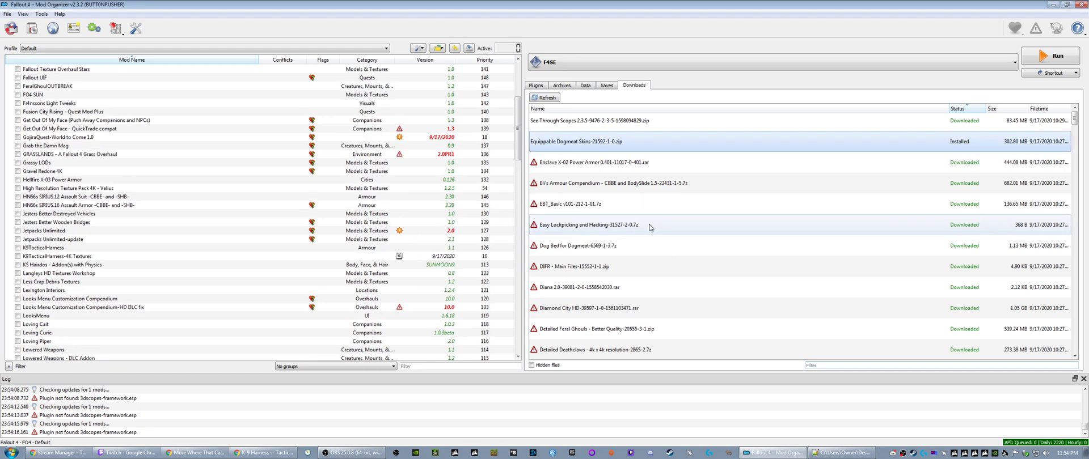
- Query the missing mod info for the Enclave X-02 Power Armor, Eli's Armour Compendium and EBT_Basic downloads
right_click(552, 146)
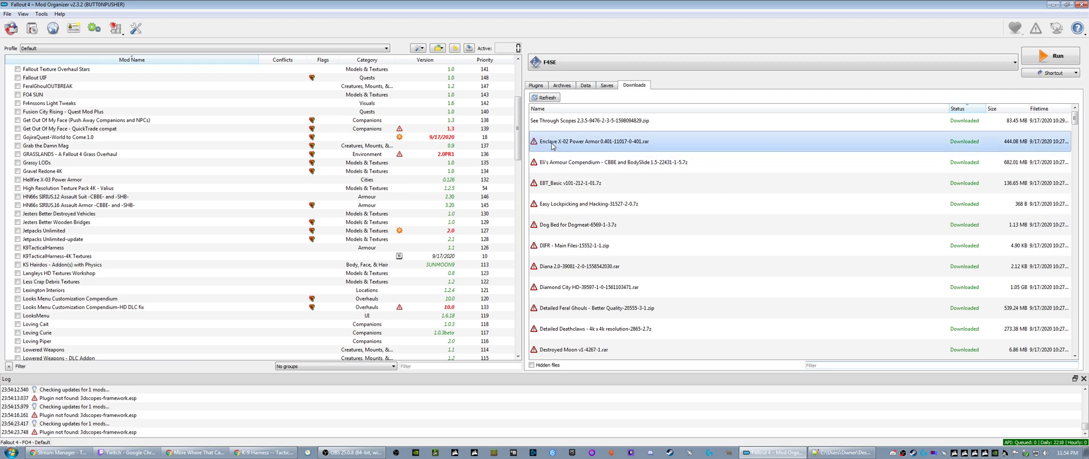
click(577, 159)
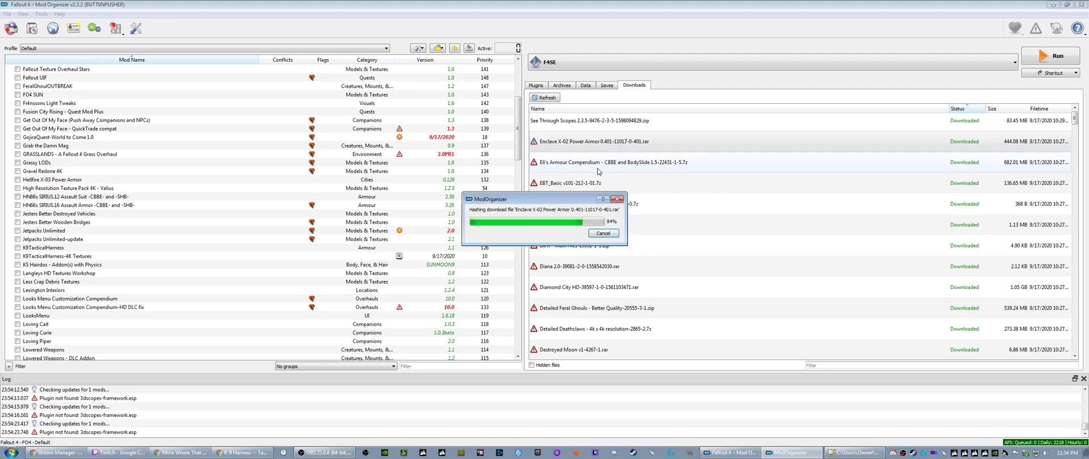
right_click(563, 163)
click(586, 178)
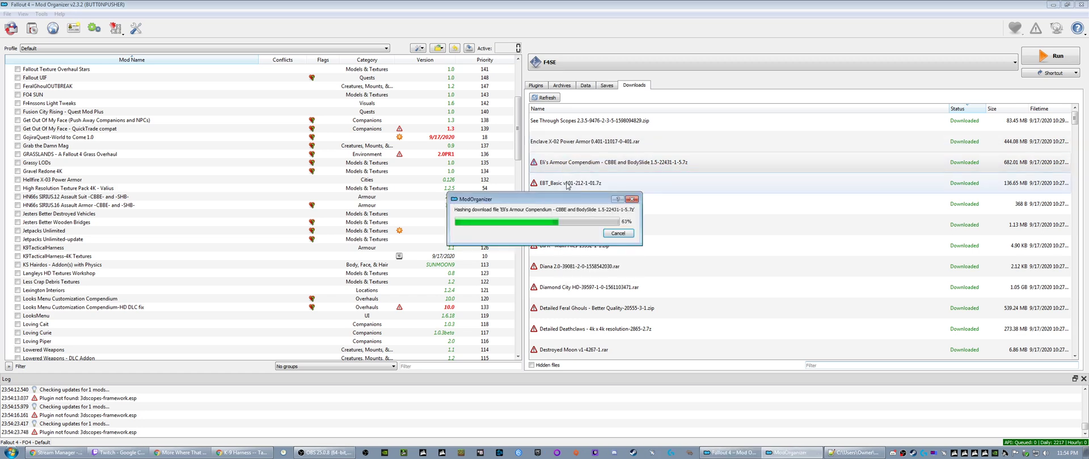
right_click(564, 184)
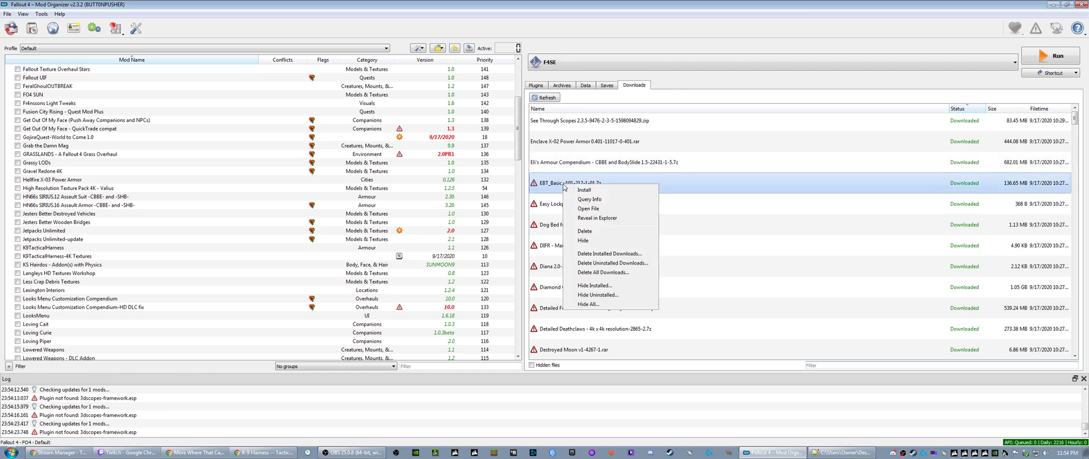
click(583, 199)
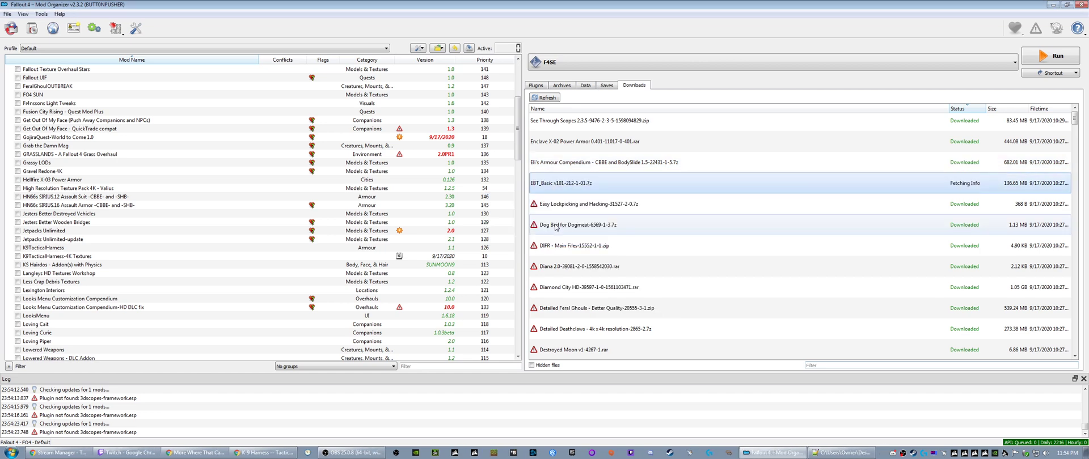
- Query the missing info for the Easy Lockpicking and Hacking, Dog Bed for Dogmeat and DIFR - Main Files downloads
click(568, 210)
right_click(568, 210)
click(581, 224)
click(561, 227)
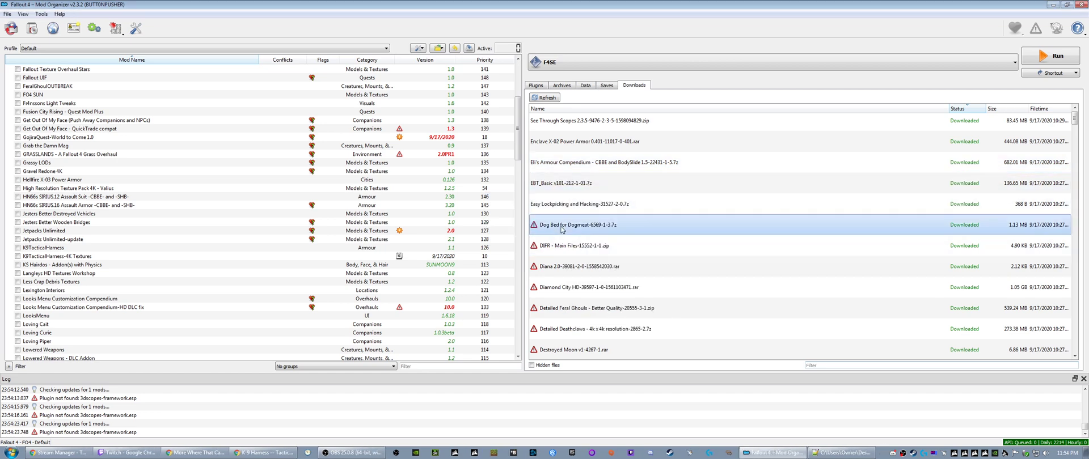
right_click(562, 227)
click(579, 242)
click(566, 248)
right_click(565, 248)
click(593, 266)
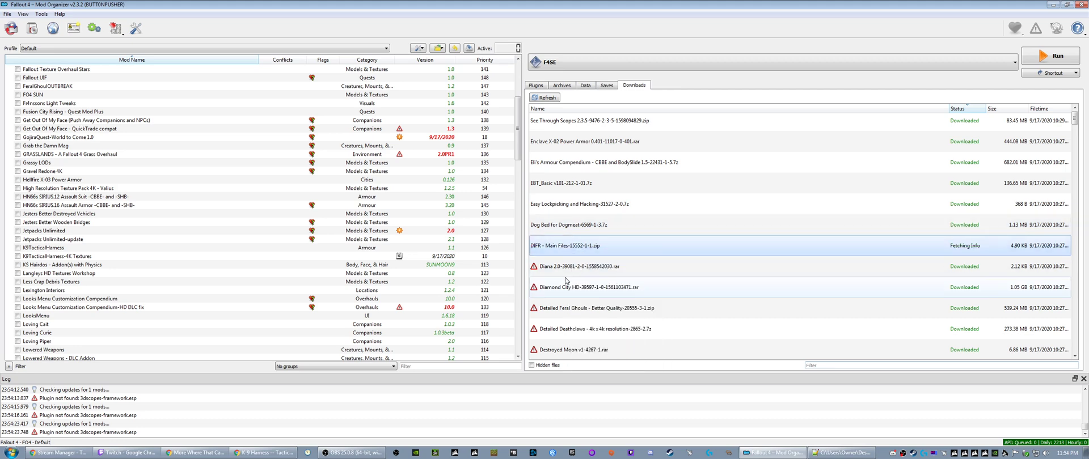
- Query the missing mod info for the Diana 2.0 and Diamond City HD downloads
click(571, 267)
right_click(571, 267)
click(596, 286)
click(568, 290)
right_click(568, 290)
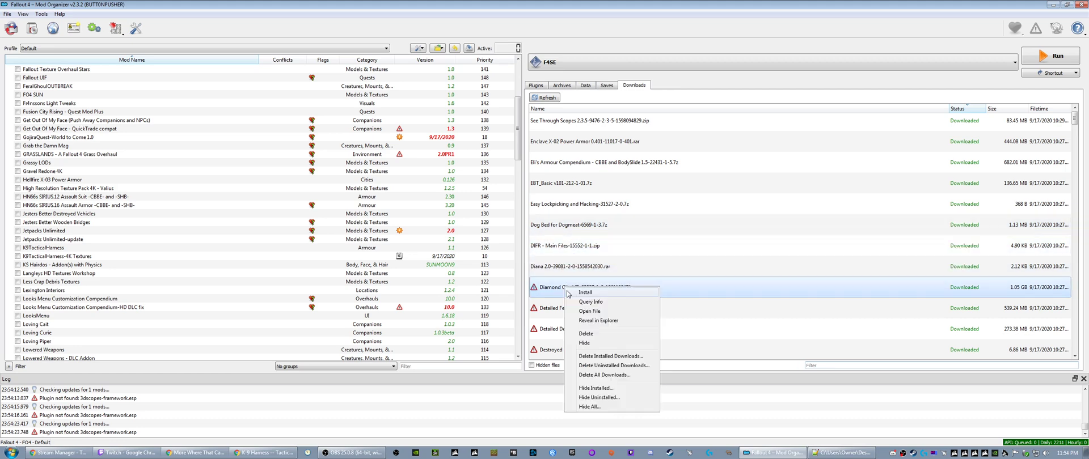
click(584, 304)
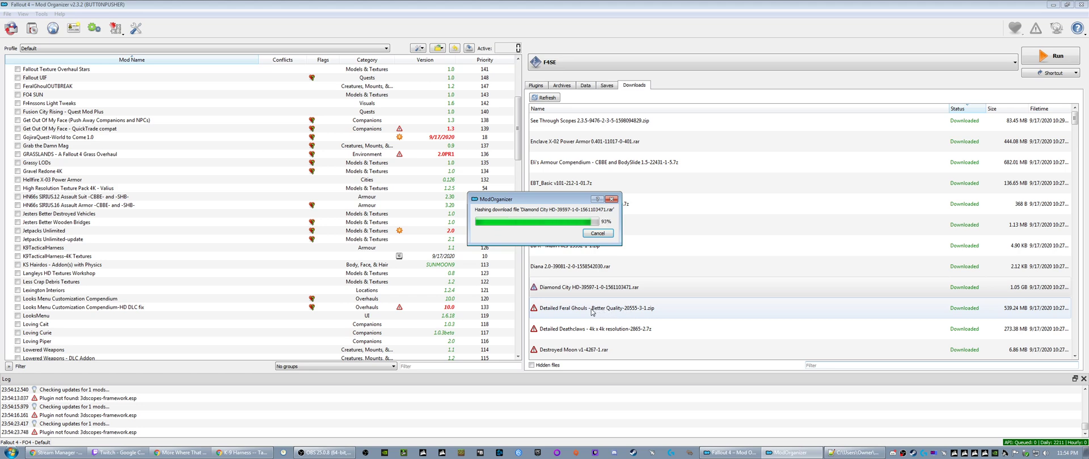
- Query the missing mod info for the Detailed Feral Ghouls - Better Quality and Detailed Deathclaws 4k downloads
click(589, 311)
right_click(574, 311)
click(594, 328)
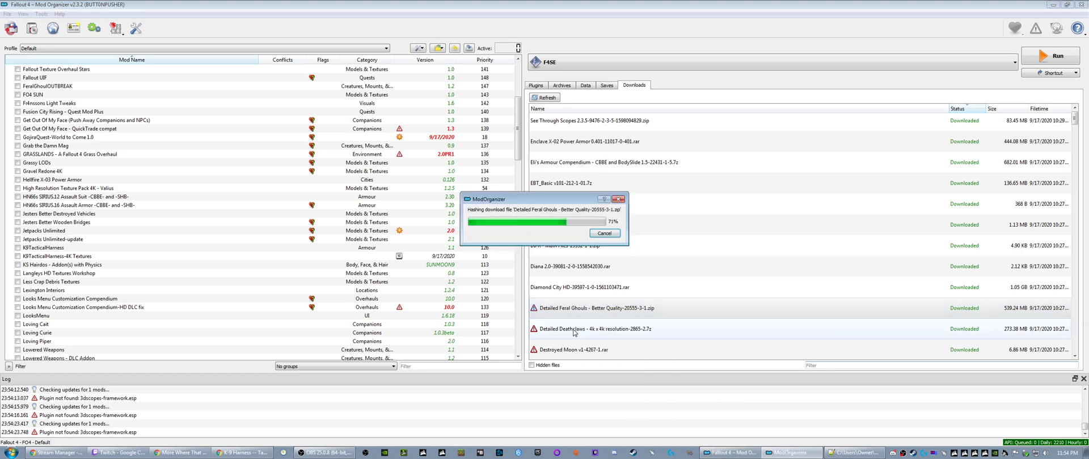
right_click(574, 332)
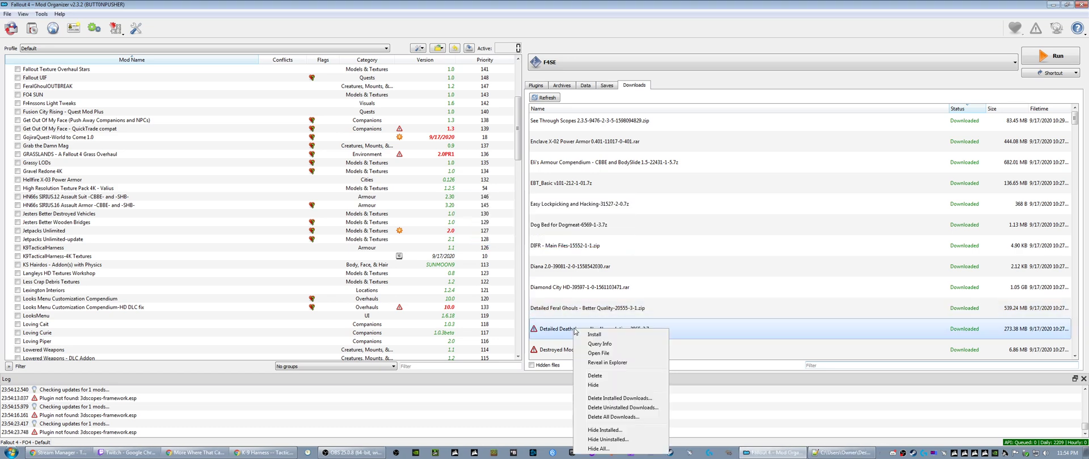
click(601, 348)
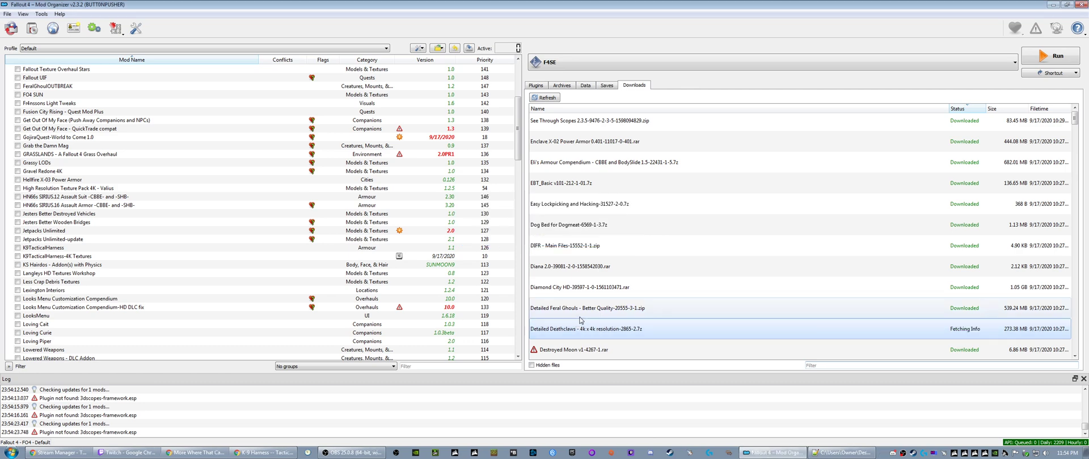
- Query the missing mod info for the Destroyed Moon v1 and Depravity downloads
scroll(578, 312, down, 4)
scroll(563, 150, up, 1)
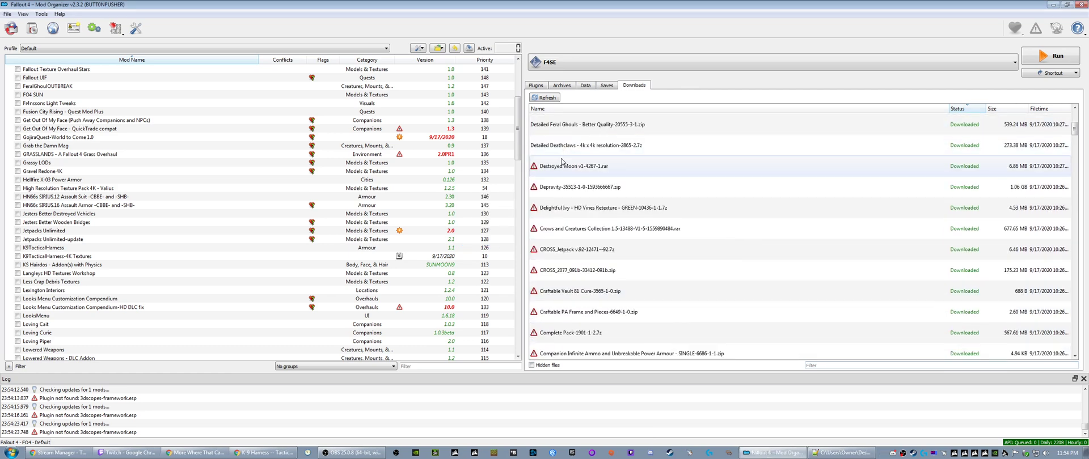
right_click(558, 173)
click(578, 187)
right_click(566, 193)
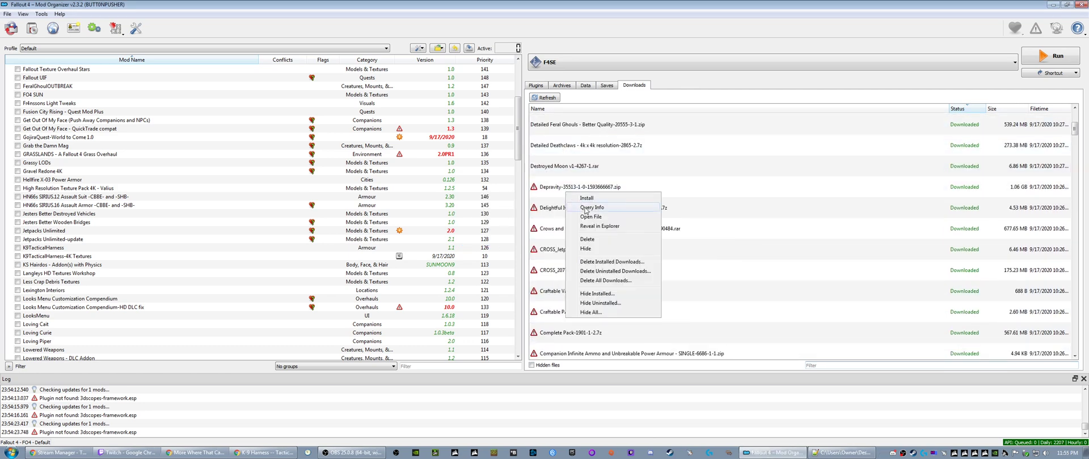
click(586, 209)
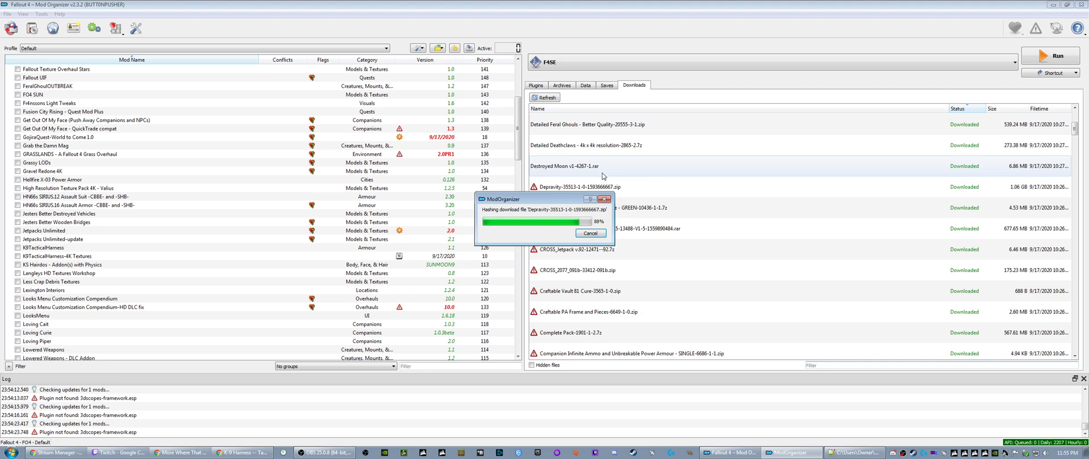
- Query the missing mod info for the Delightful Ivy green retexture, Crows and Creatures Collection and CROSS_Jetpack downloads
right_click(584, 209)
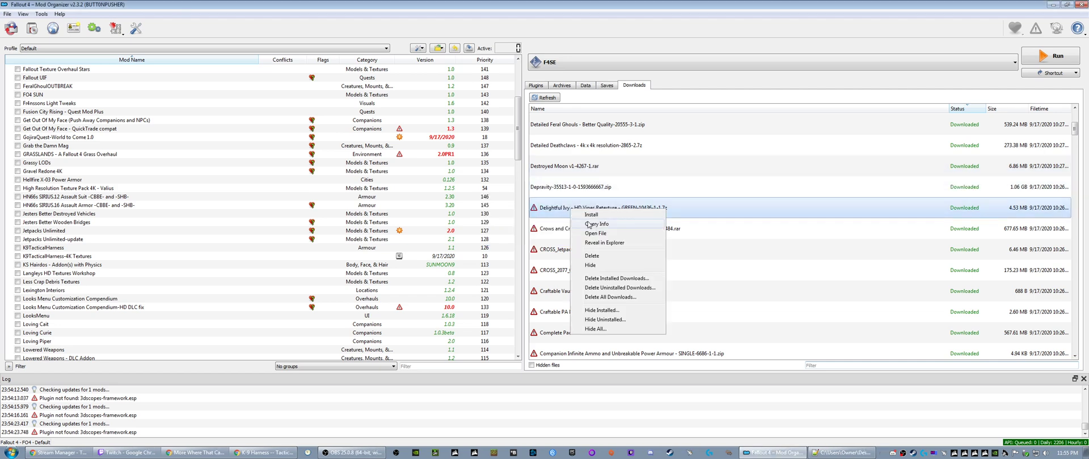
click(589, 224)
right_click(562, 232)
click(575, 246)
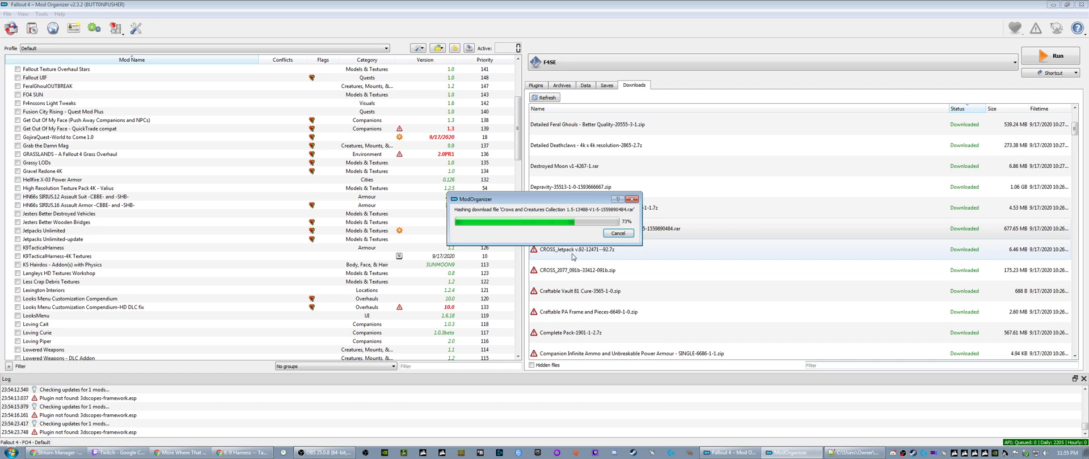
right_click(573, 251)
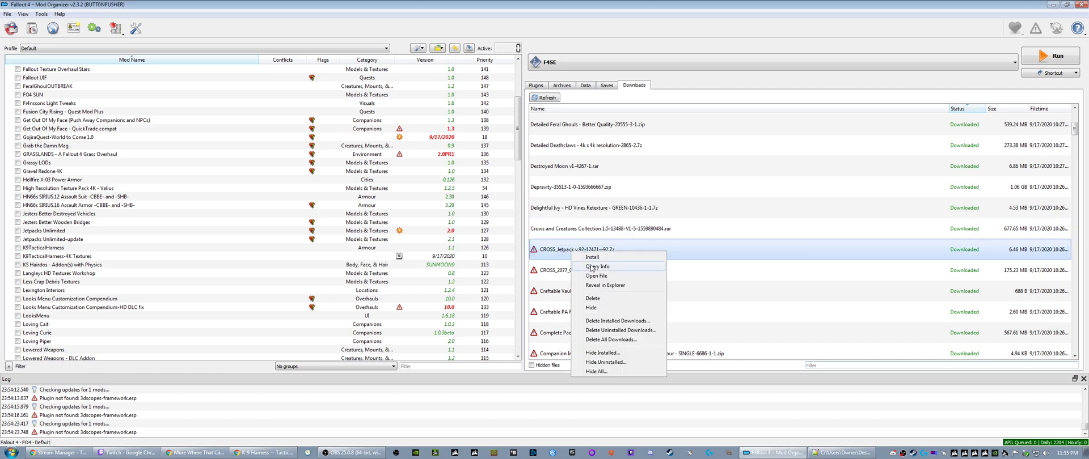
click(576, 265)
- Query the missing mod info for the CROSS_2077, Craftable Vault 81 Cure and Craftable PA Frame and Pieces downloads
right_click(576, 272)
click(587, 288)
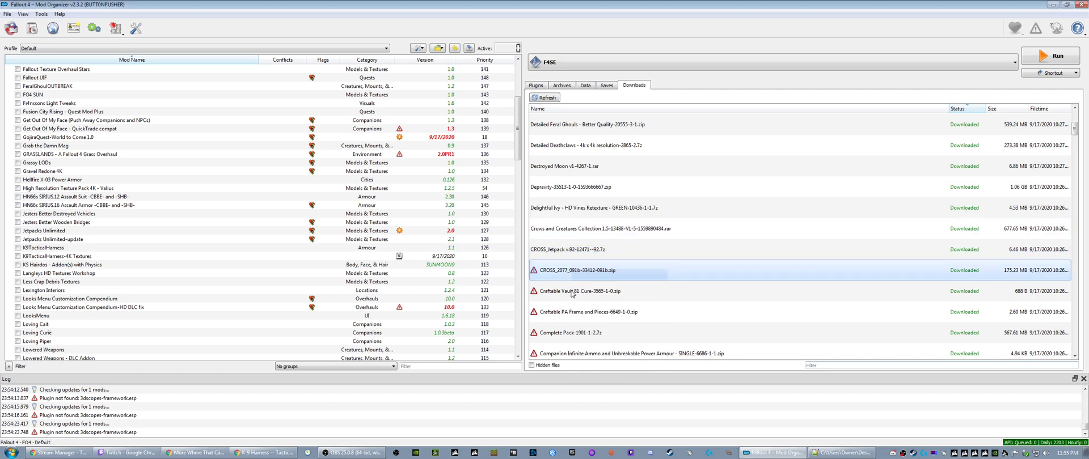
right_click(573, 293)
click(591, 308)
right_click(574, 315)
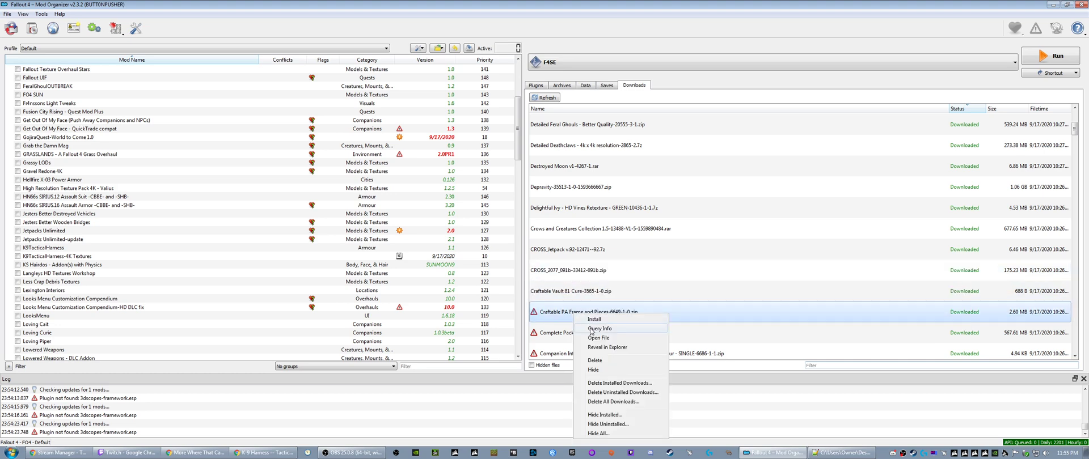
click(590, 329)
- Query the missing mod info for the two Cleaned esp file downloads, 15388-1-02 and 13521
scroll(579, 238, down, 5)
right_click(564, 132)
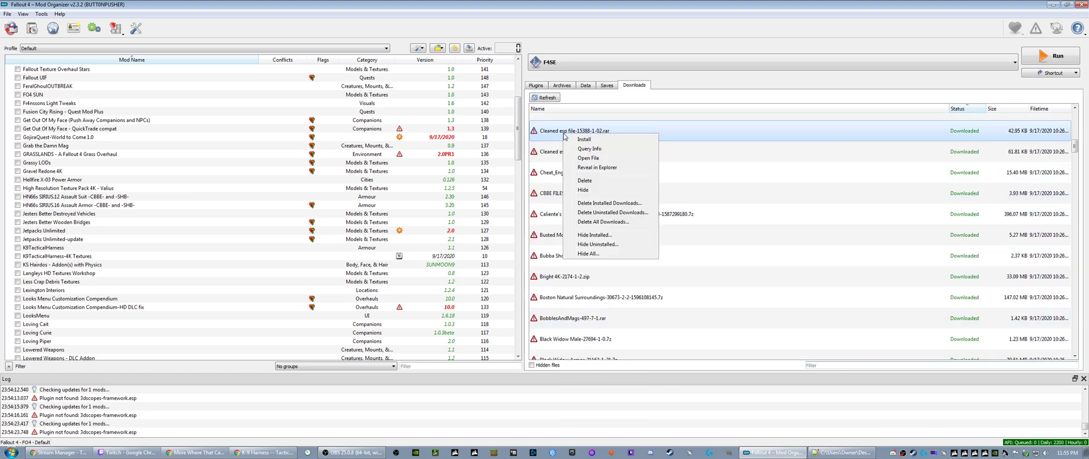
click(580, 150)
right_click(561, 152)
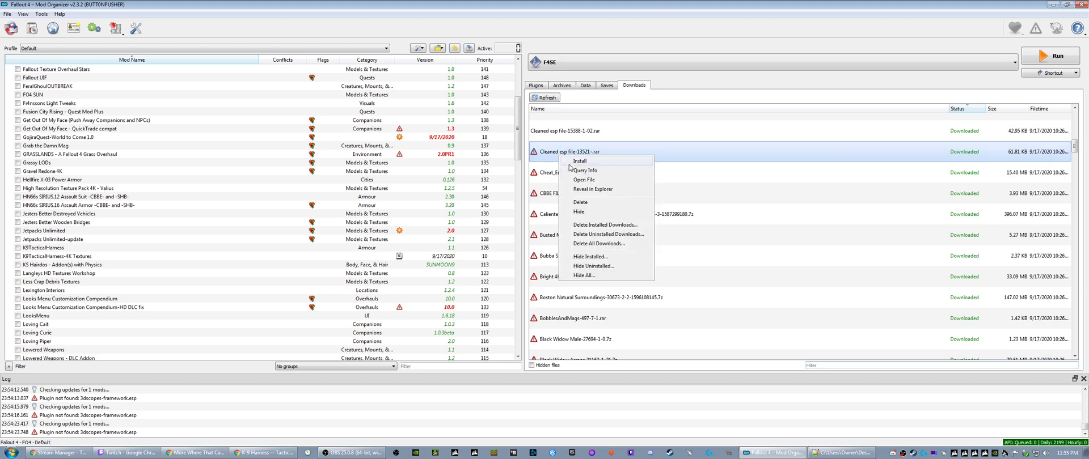
click(580, 168)
- Query the missing mod info for the Cheat_Engine Cheat Menu and CBBE FILES FOR VERSION 2.1 downloads
right_click(558, 176)
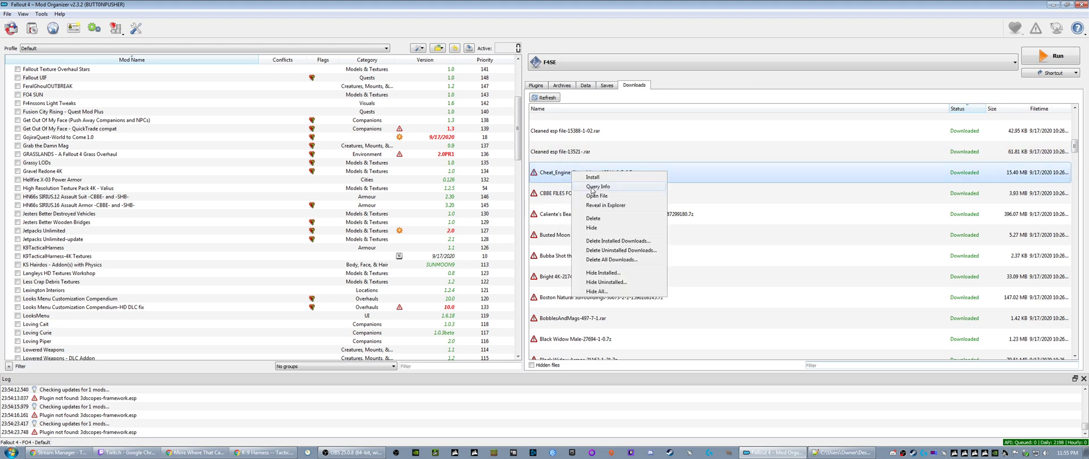
click(592, 193)
right_click(572, 198)
click(595, 211)
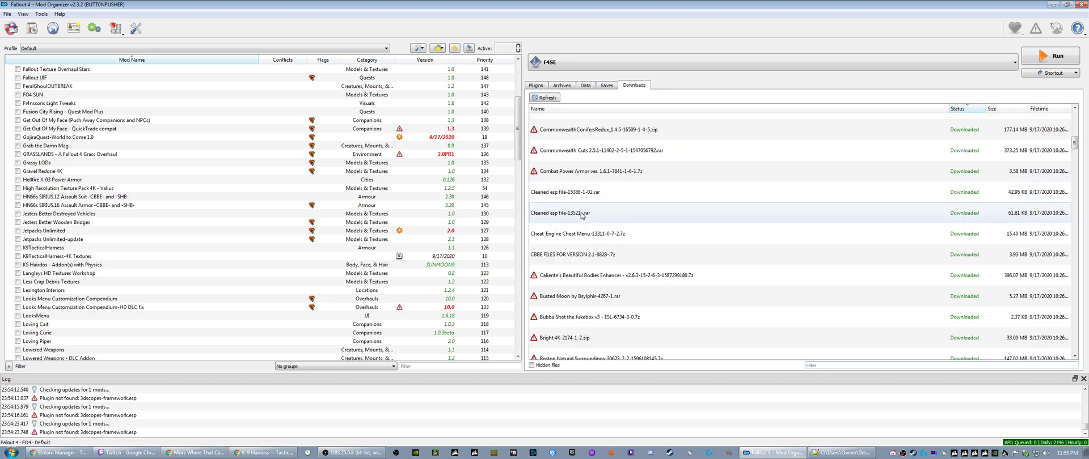
- Query the missing mod info for the Complete Pack and Companion Infinite Ammo and Unbreakable Power Armour downloads
scroll(584, 209, up, 2)
right_click(578, 149)
click(591, 163)
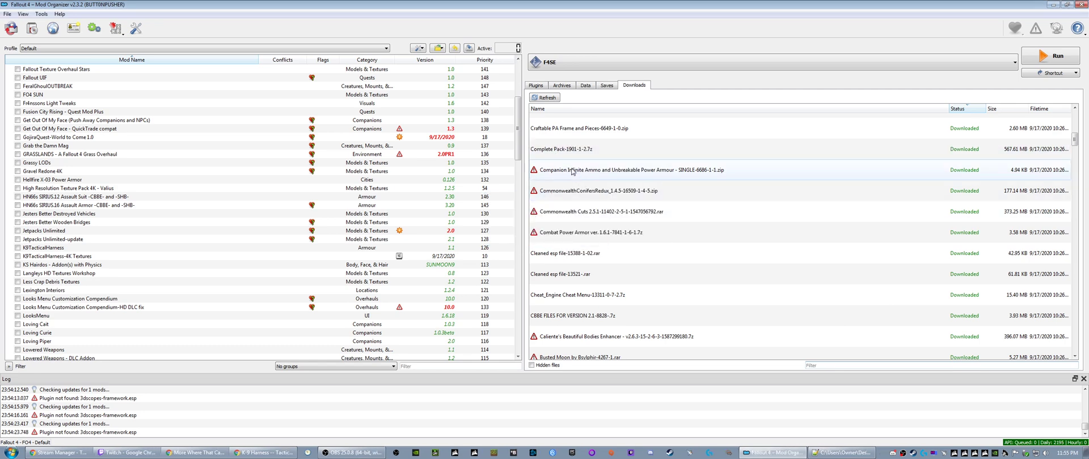
right_click(579, 170)
click(588, 184)
- Query the missing mod info for the CommonwealthConifersRedux, Commonwealth Cuts 2.5.1 and Combat Power Armor downloads
right_click(552, 196)
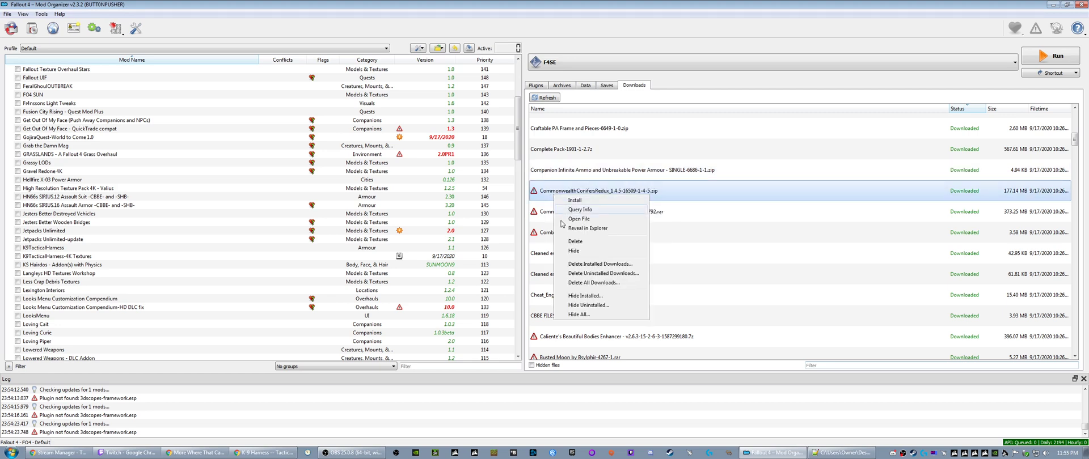
click(570, 211)
right_click(570, 214)
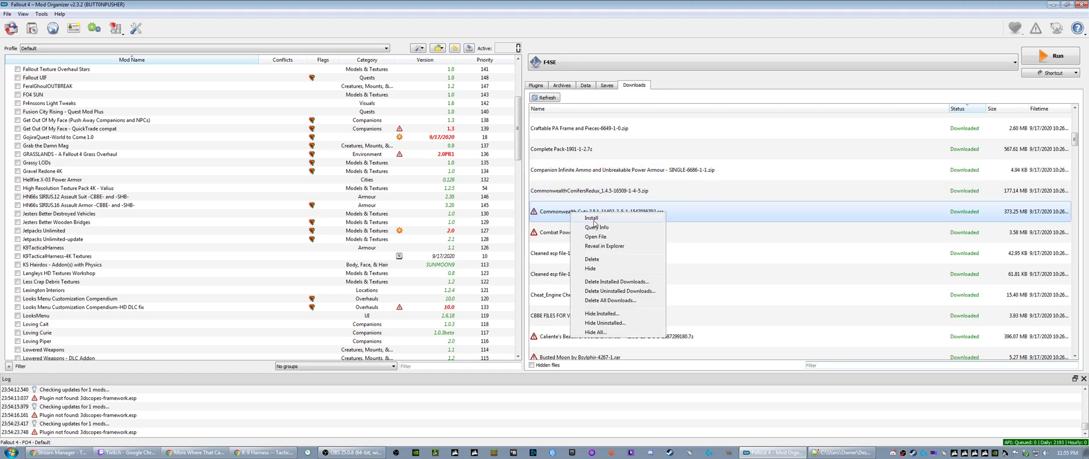
click(584, 227)
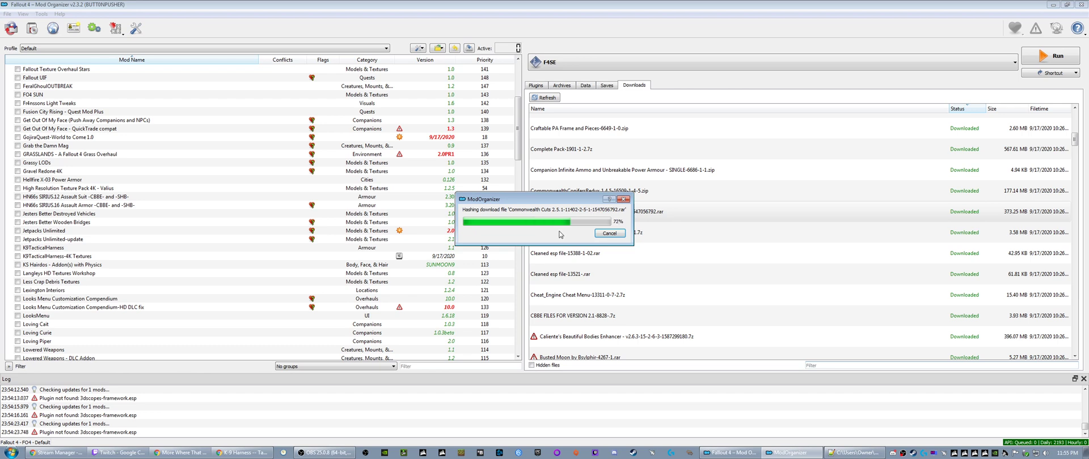
right_click(577, 237)
click(601, 252)
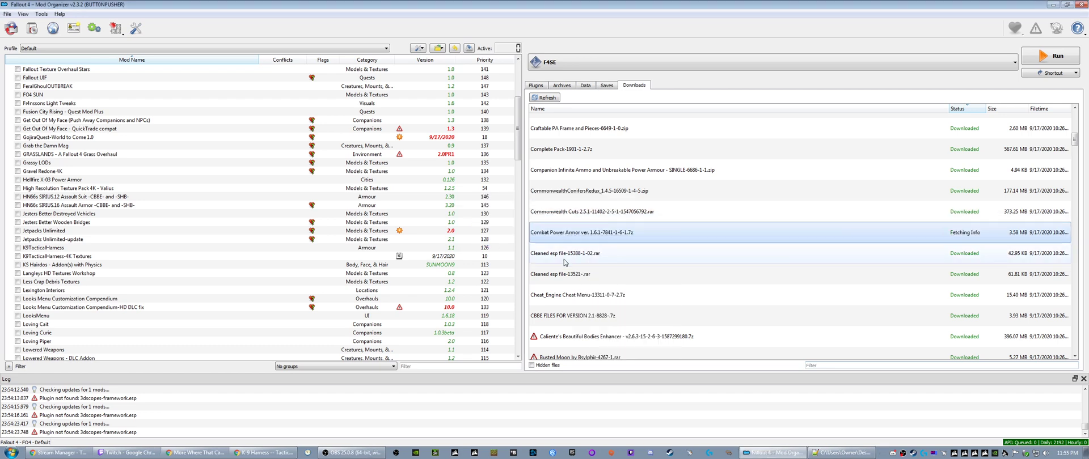
scroll(569, 154, down, 4)
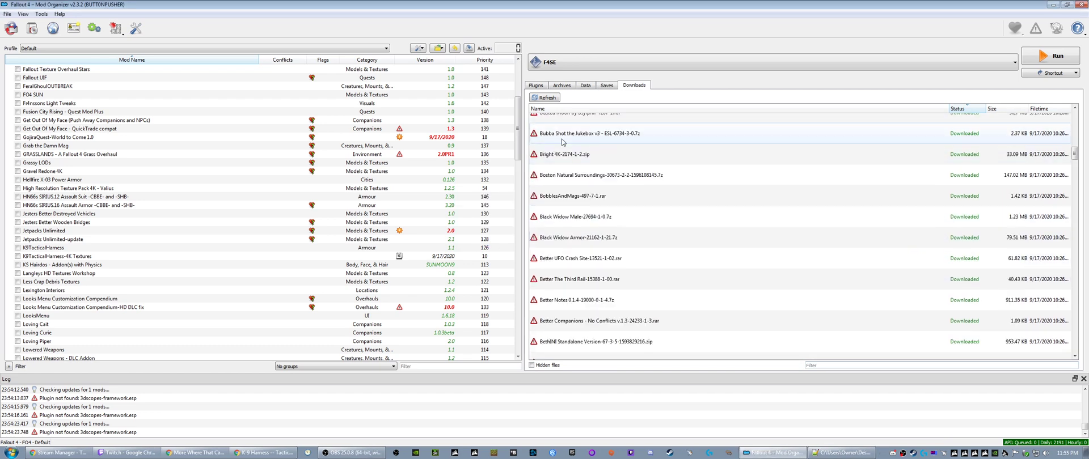
- Query the missing mod info for the Caliente's Beautiful Bodies Enhancer and Busted Moon downloads
scroll(570, 154, up, 1)
right_click(563, 159)
click(586, 174)
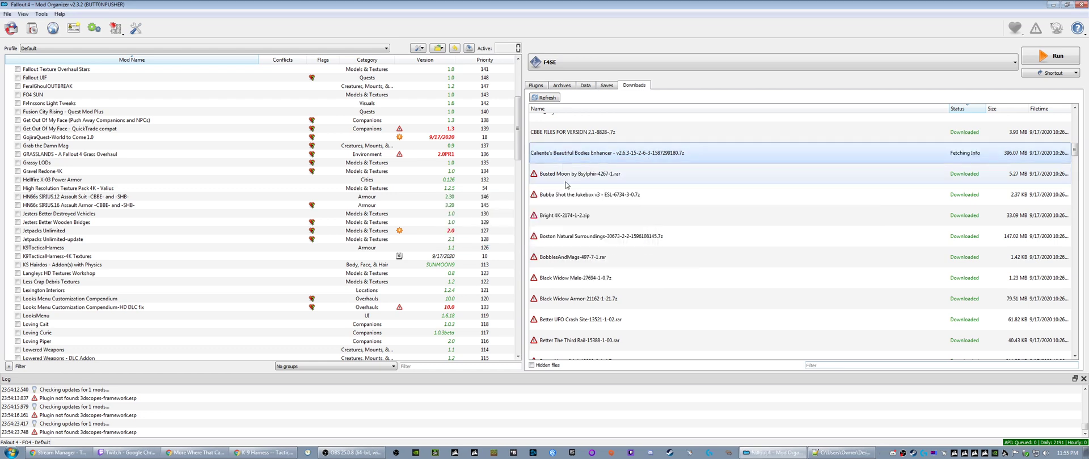
right_click(567, 180)
click(592, 196)
- Query the missing mod info for the Bubba Shot the Jukebox, Bright 4K and Boston Natural Surroundings downloads
right_click(565, 200)
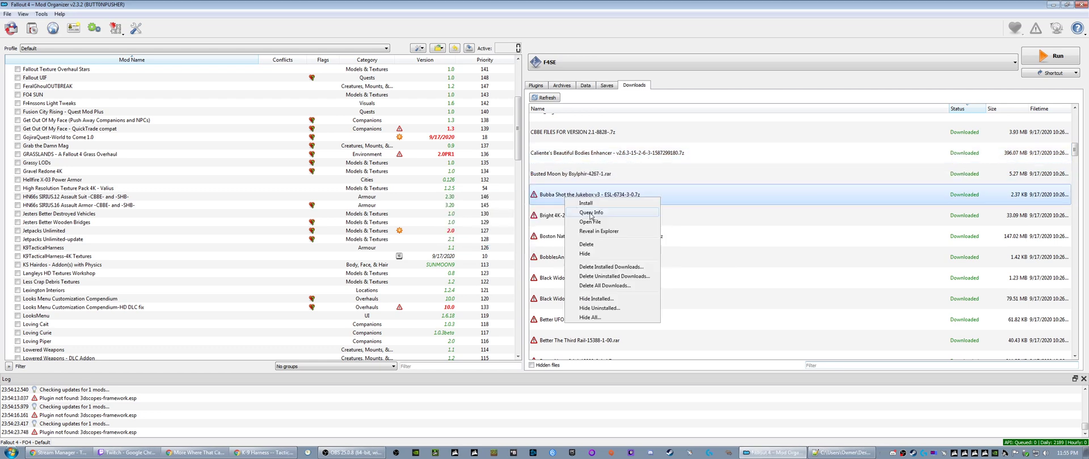
click(590, 215)
right_click(590, 217)
click(588, 233)
right_click(574, 242)
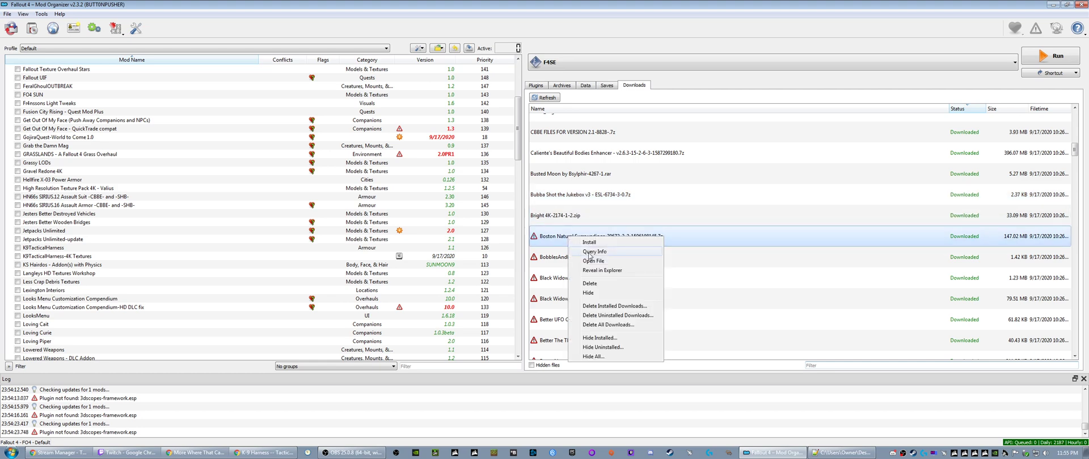
click(590, 256)
- Query the missing mod info for the BobblesAndMags, Black Widow Male and Black Widow Armor downloads
right_click(567, 262)
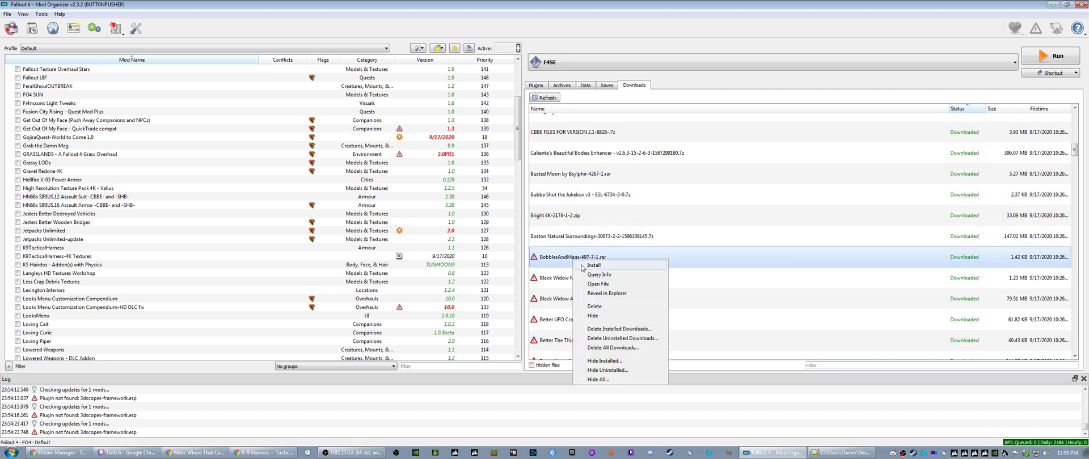
click(599, 278)
right_click(577, 282)
click(596, 297)
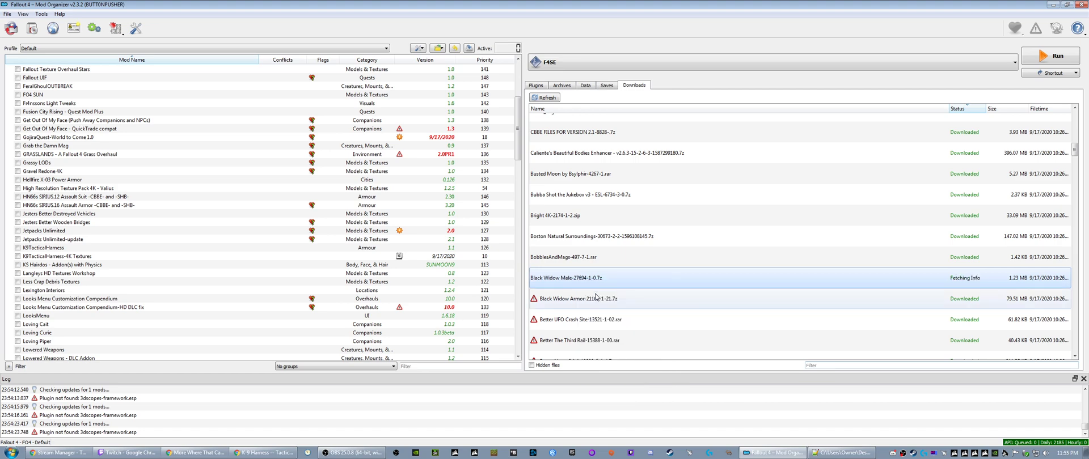
right_click(573, 299)
click(592, 313)
- Query the missing mod info for the Better UFO Crash Site and Better The Third Rail downloads
right_click(573, 320)
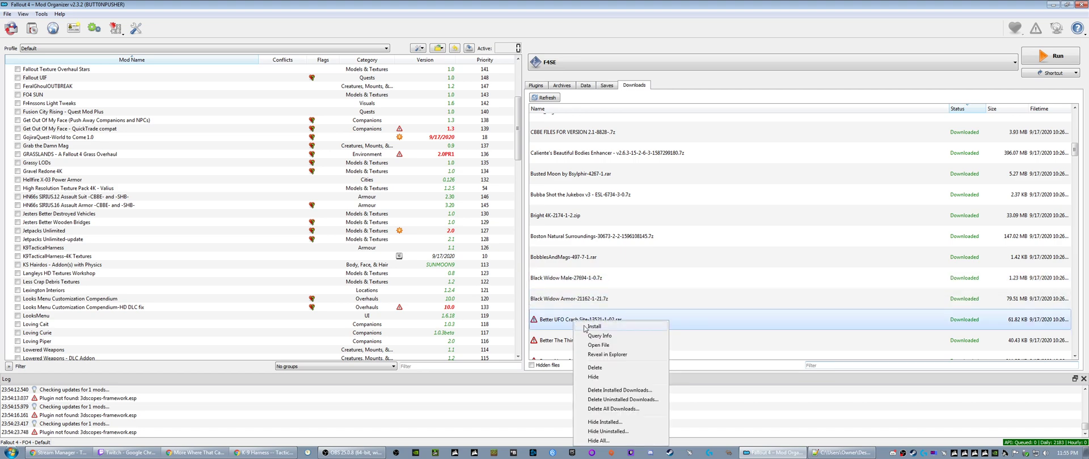
click(602, 341)
scroll(590, 318, down, 4)
scroll(589, 317, up, 3)
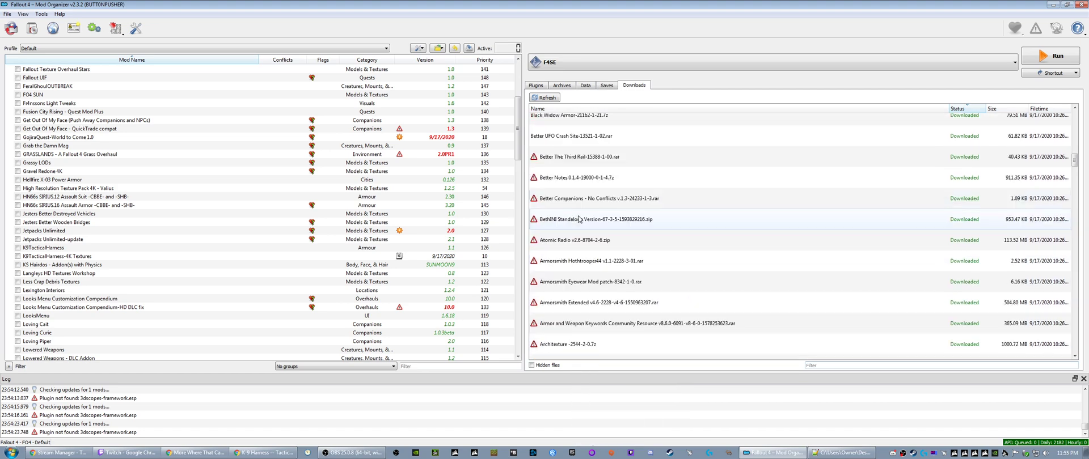
right_click(567, 156)
click(593, 172)
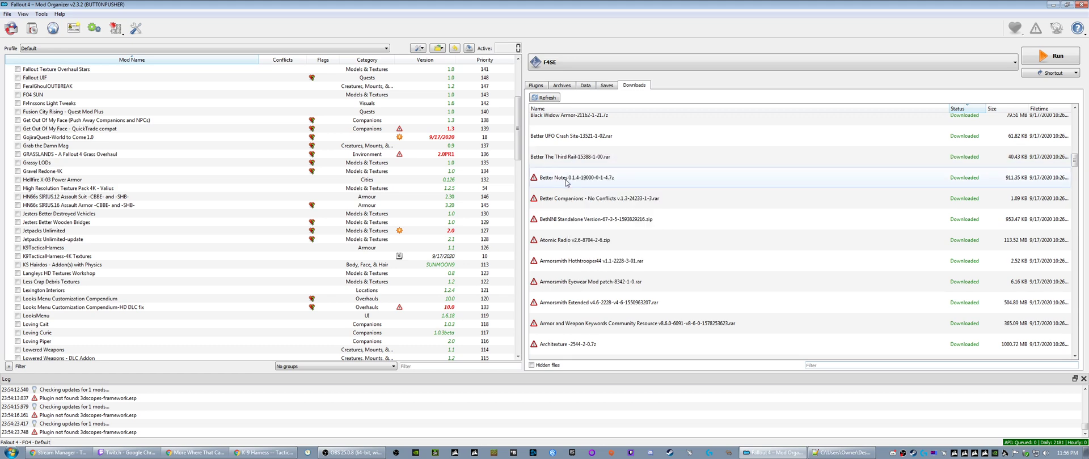
- Query the missing mod info for the Better Notes, Better Companions - No Conflicts and BethINI Standalone Version downloads
right_click(567, 177)
click(578, 192)
right_click(562, 199)
click(576, 215)
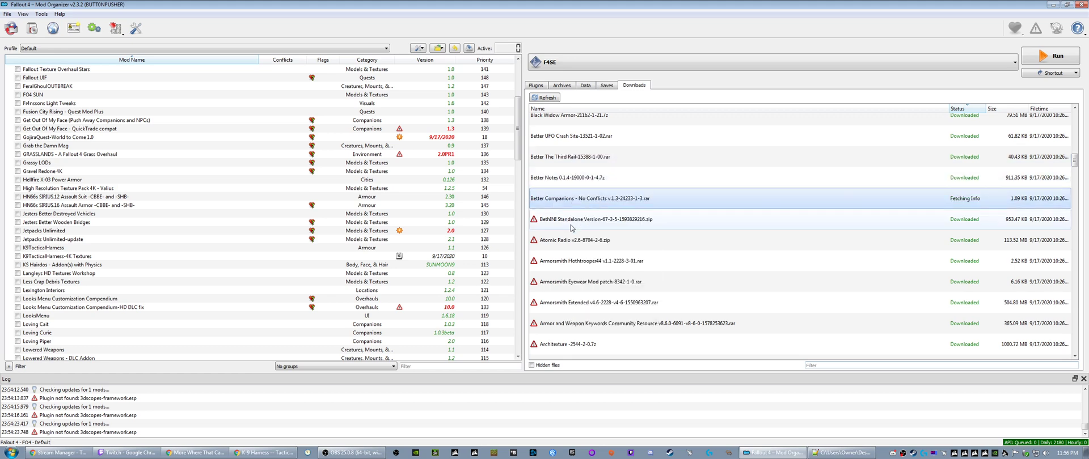
right_click(567, 220)
click(581, 241)
- Query the missing mod info for the Atomic Radio, Armorsmith Hothtrooper44 and Armorsmith Eyewear Mod patch downloads
right_click(568, 245)
click(587, 260)
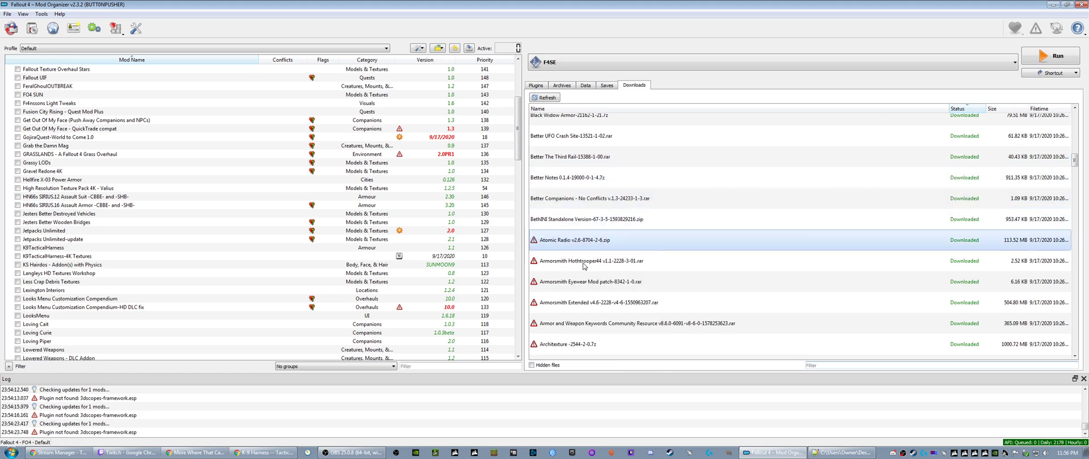
right_click(570, 262)
click(593, 277)
right_click(574, 282)
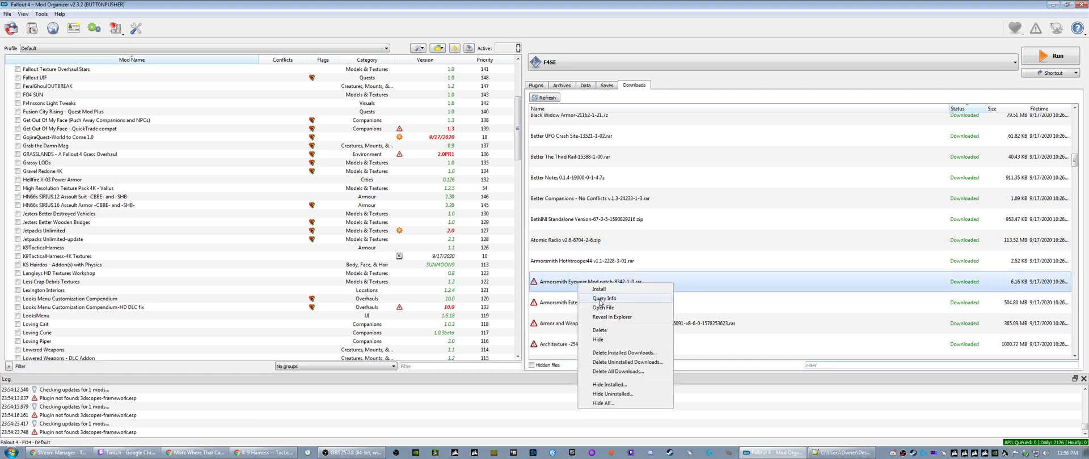
click(590, 297)
- Query the missing mod info for the Armorsmith Extended and Armor and Weapon Keywords Community Resource downloads
right_click(575, 305)
click(590, 319)
right_click(573, 324)
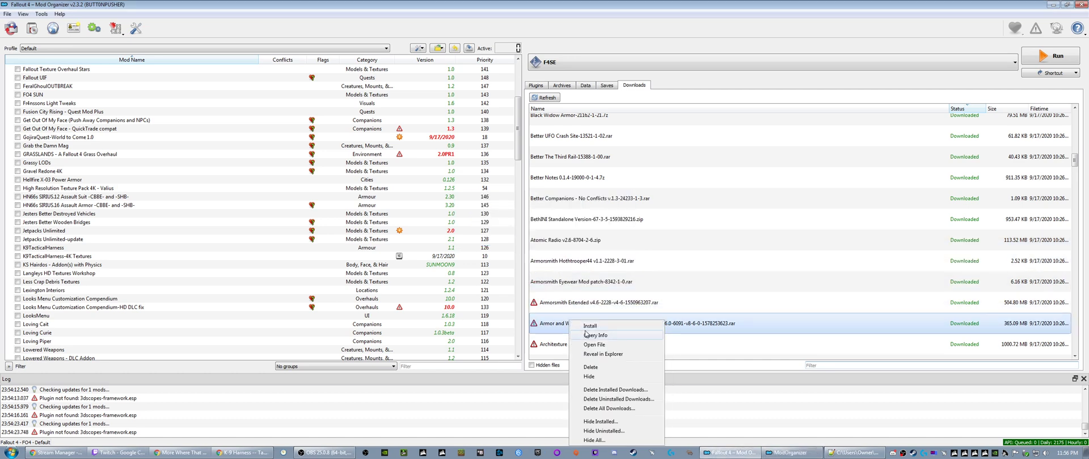
click(575, 338)
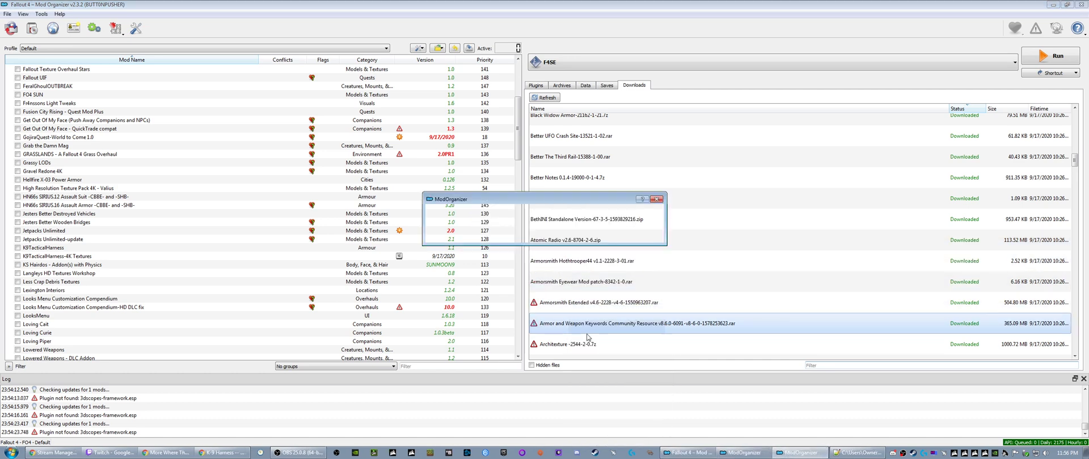
right_click(583, 305)
click(589, 316)
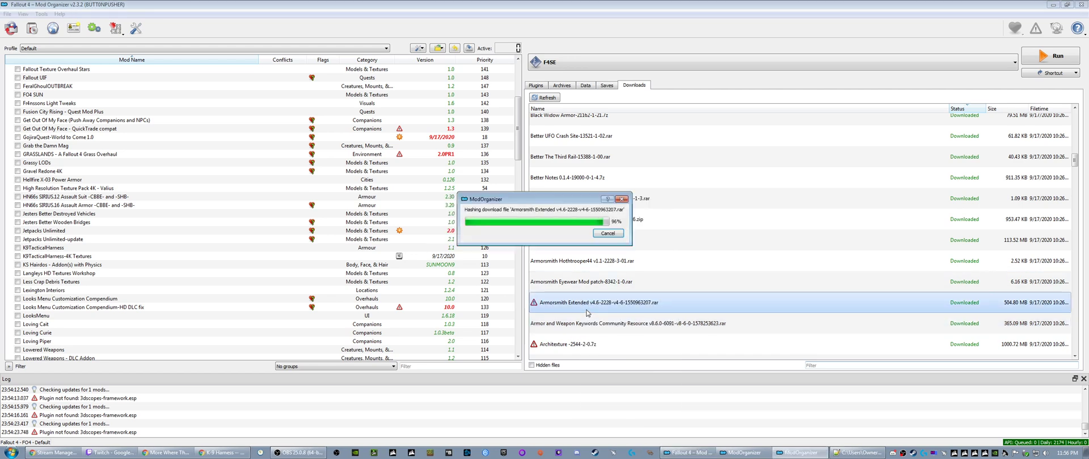
- Locate the unresponsive ModOrganizer.exe process in Windows Task Manager, close the program with an online solution check, and close Task Manager
scroll(587, 312, down, 5)
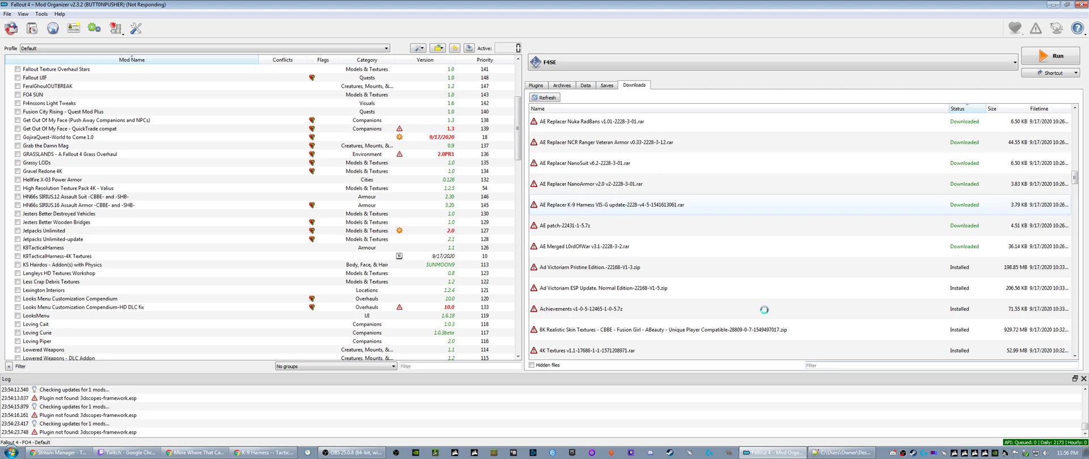
right_click(884, 452)
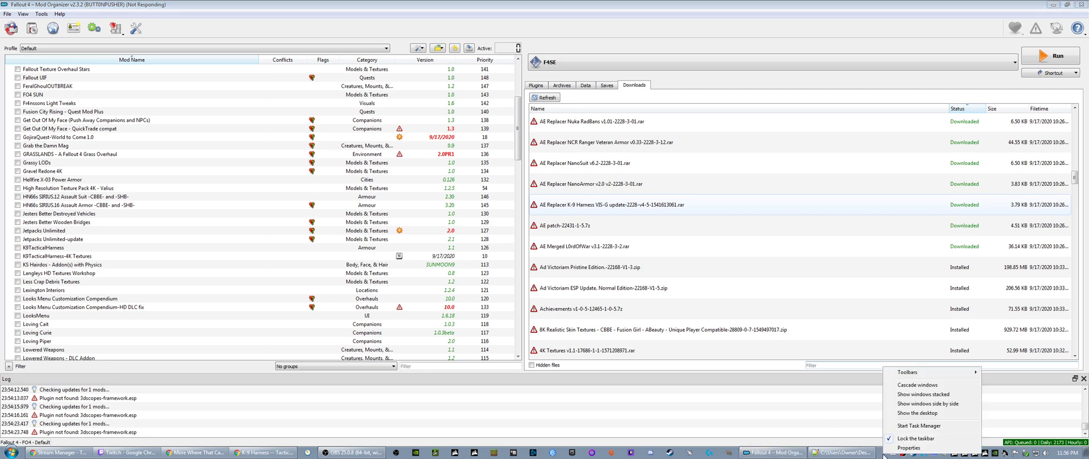
click(897, 425)
scroll(612, 227, down, 2)
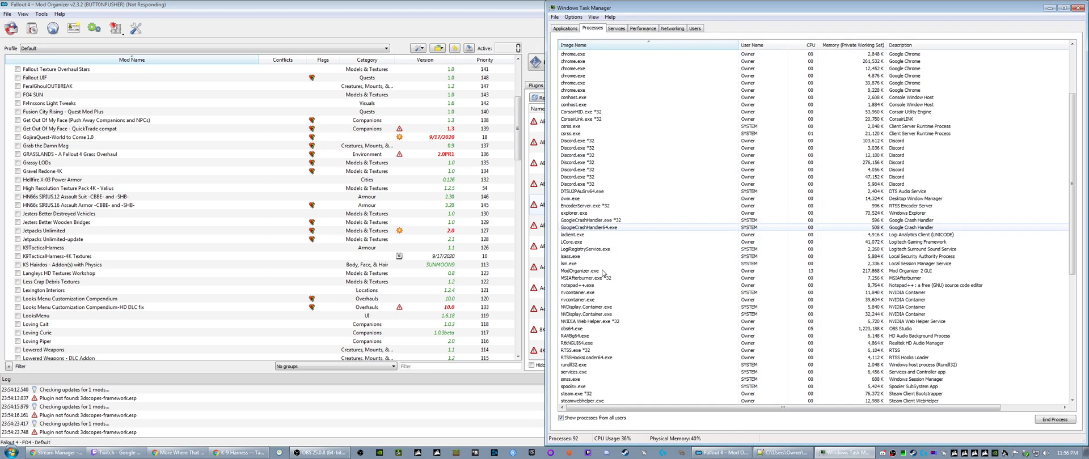
right_click(589, 206)
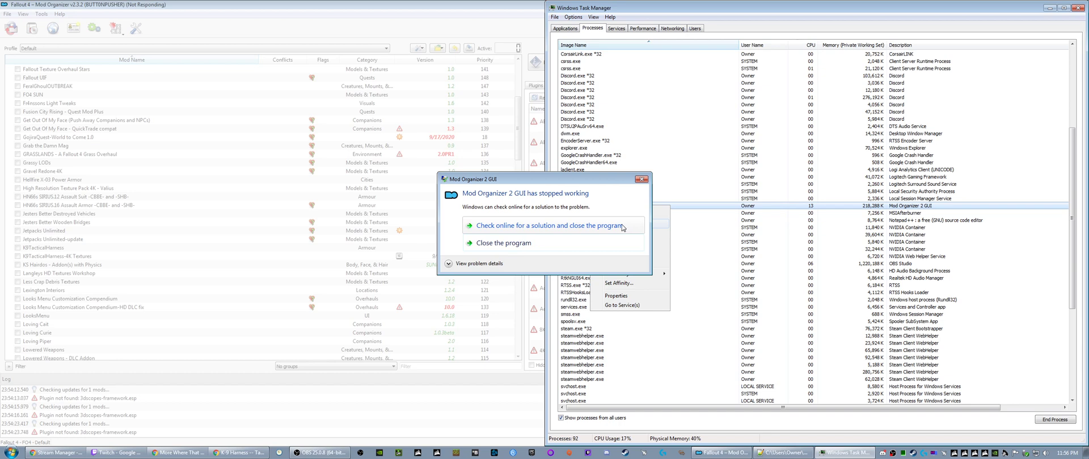
click(622, 228)
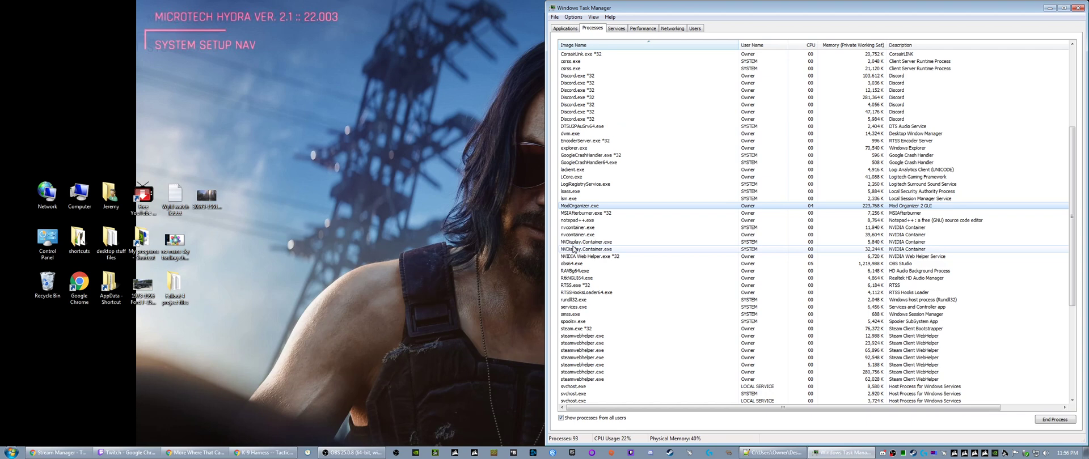
click(1077, 8)
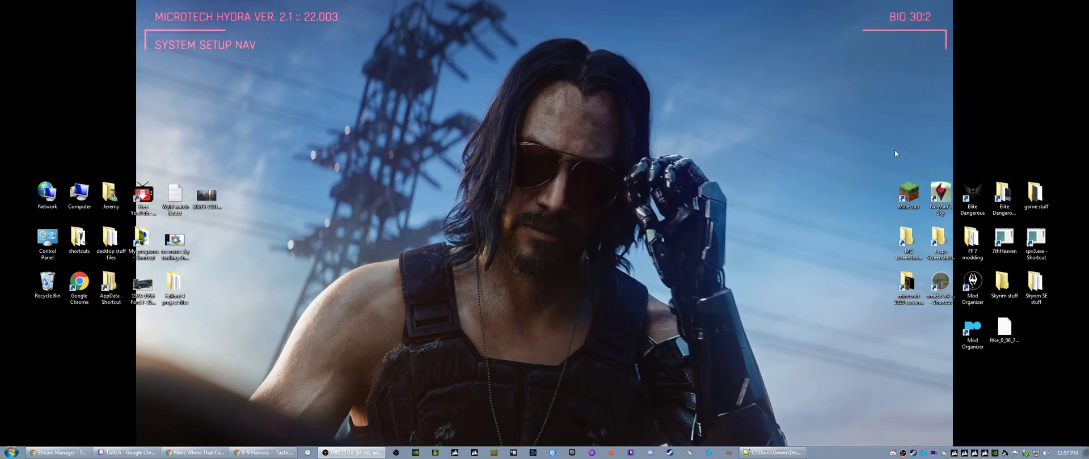
- Relaunch Mod Organizer from the desktop and show the downloads list in a widened pane
double_click(973, 332)
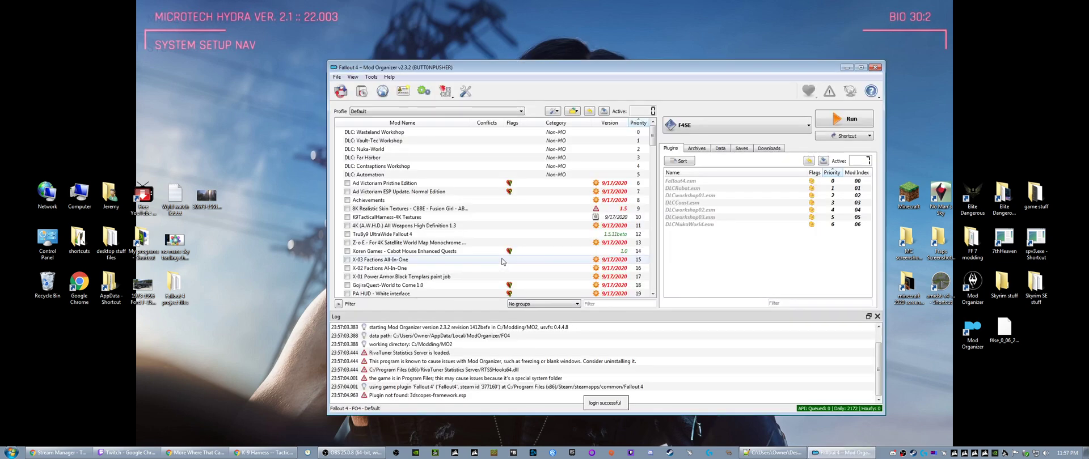
double_click(567, 67)
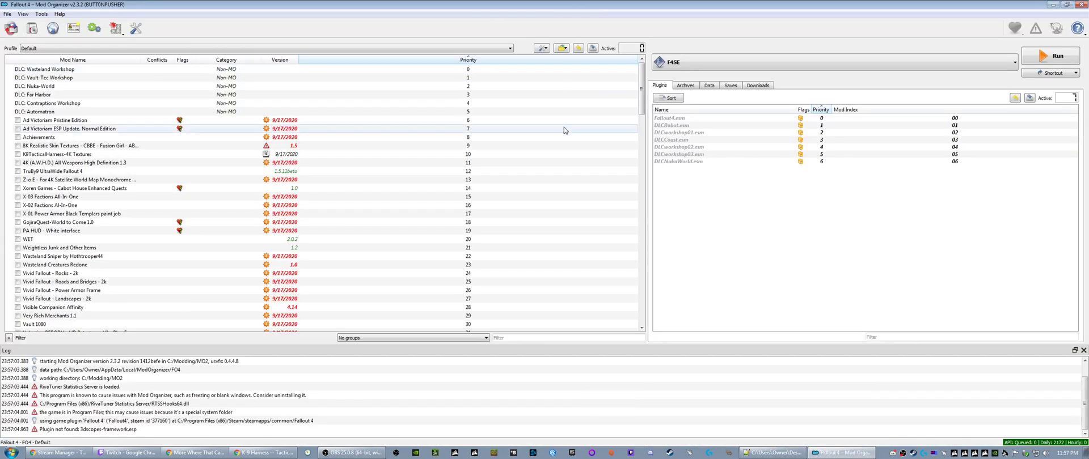
click(759, 85)
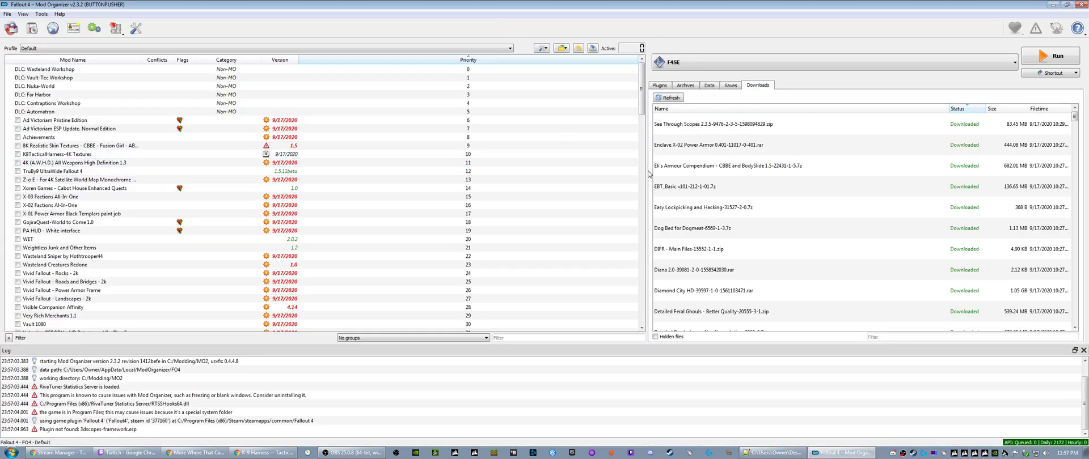
drag(647, 174, 574, 174)
- Query the missing mod info for the Architecture -2544-2-0.7z download
scroll(624, 247, down, 10)
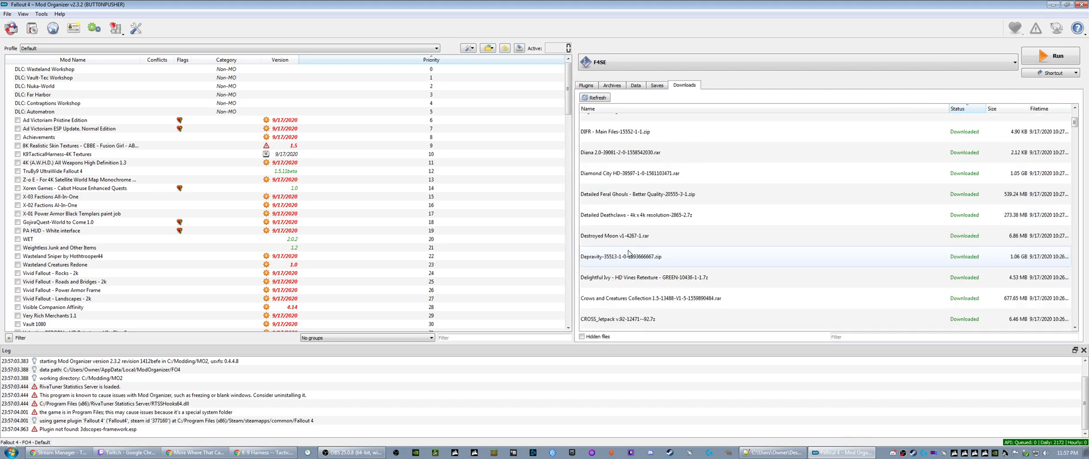
scroll(624, 247, up, 5)
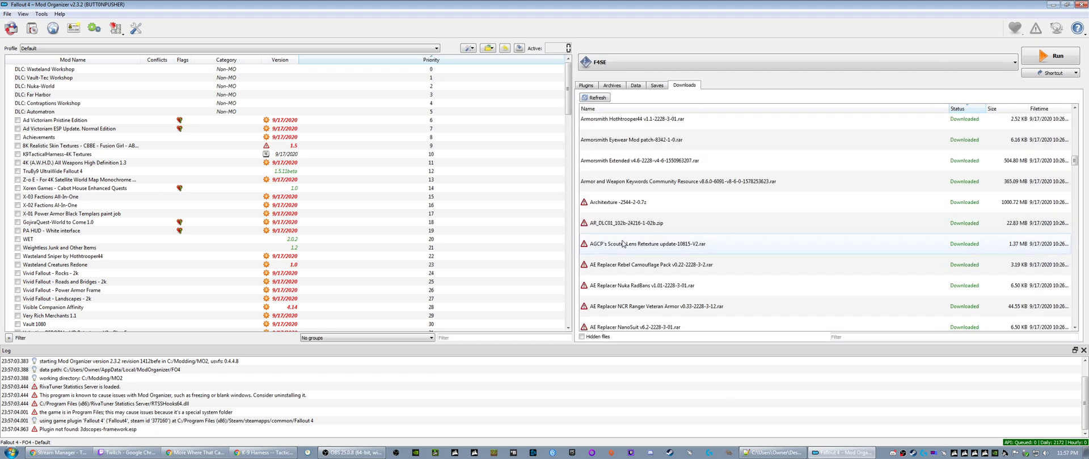
right_click(610, 207)
click(634, 223)
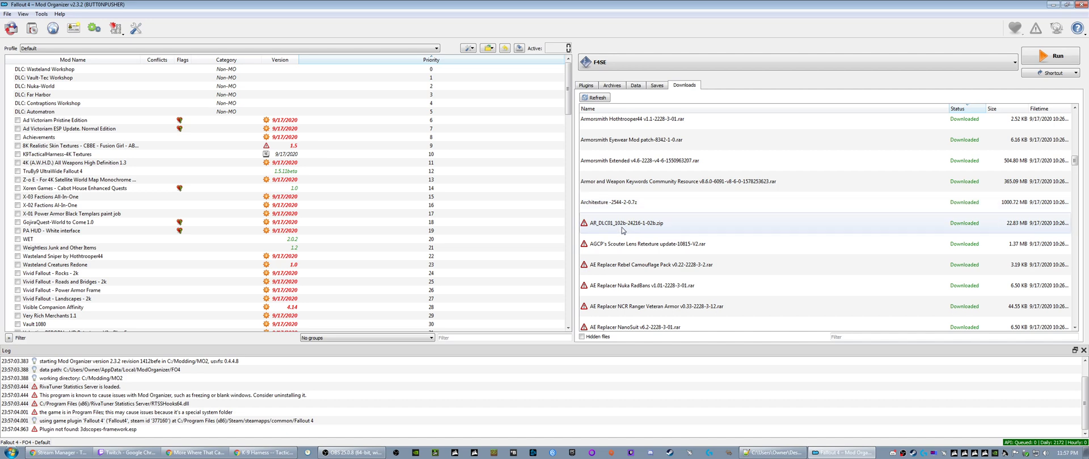
- Examine the startup log warnings about RivaTuner Statistics Server and its RTSSHooks64.dll file
click(127, 397)
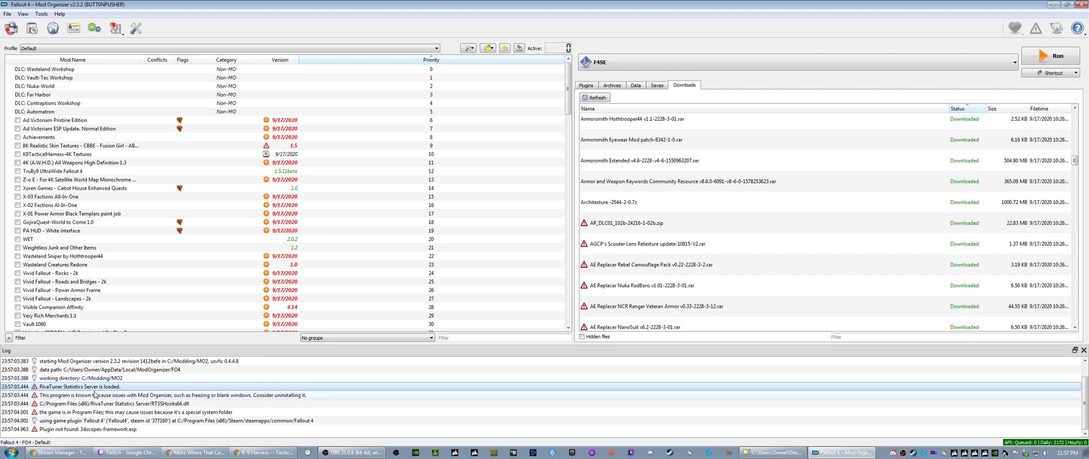
click(125, 406)
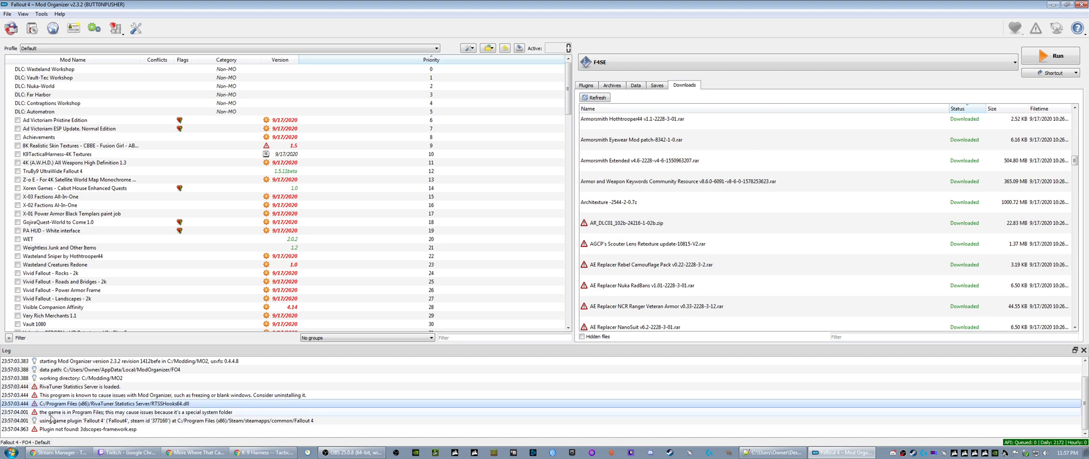
click(106, 397)
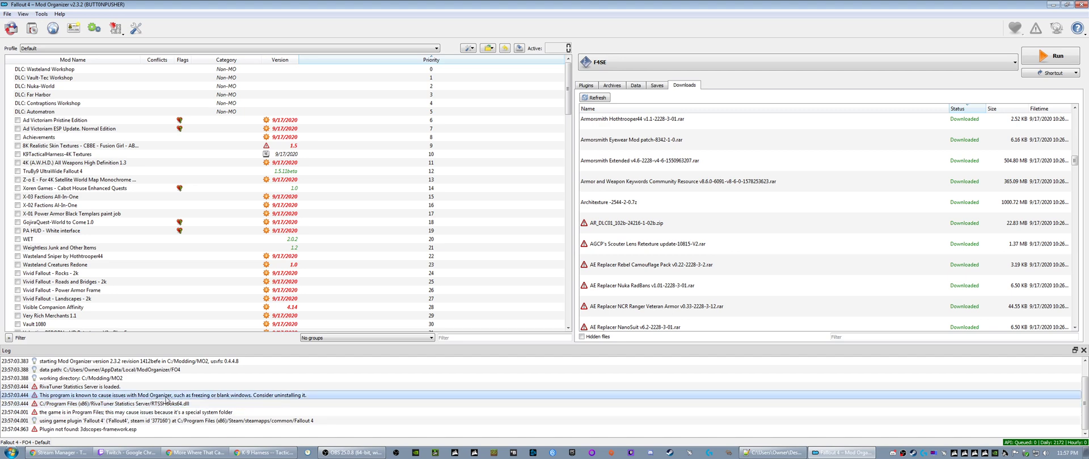
click(95, 406)
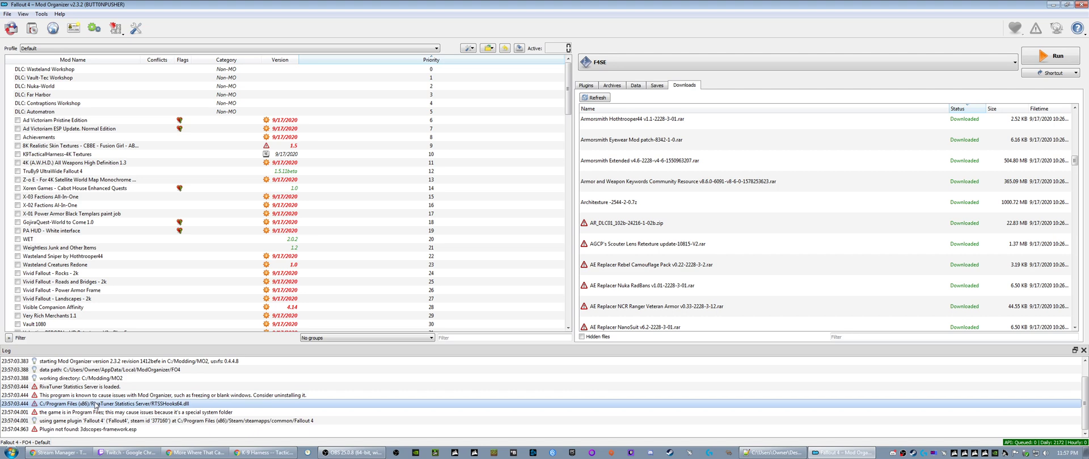
click(270, 394)
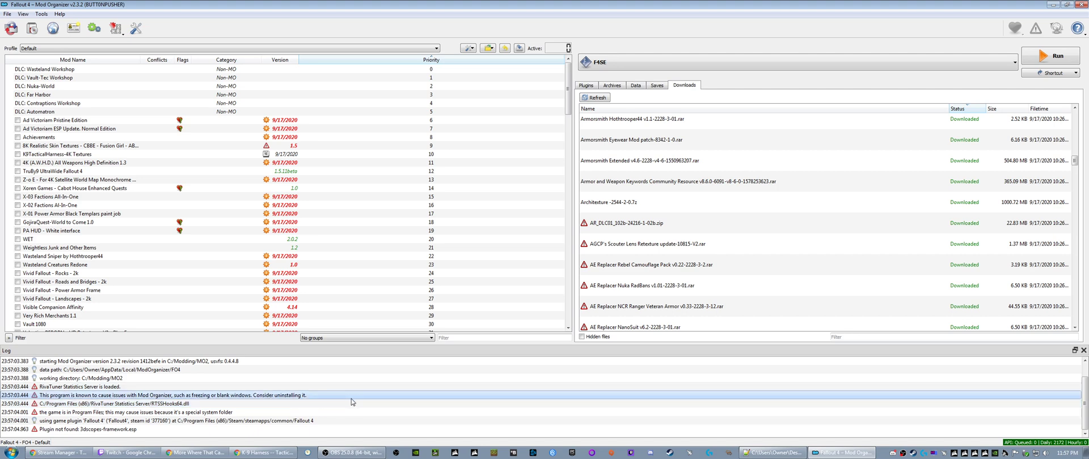
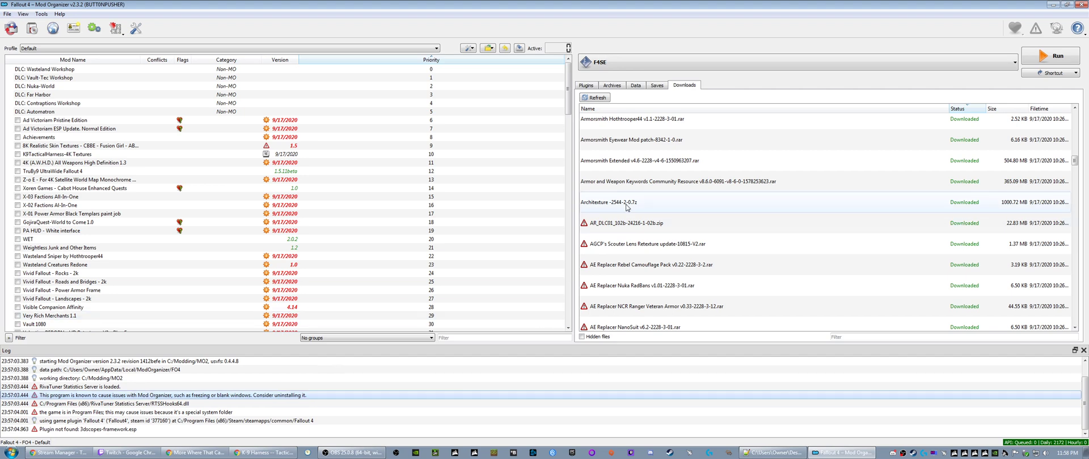
- Query the missing mod info for the AR_DLC01_102b and AGCP's Scouter Lens Retexture downloads
right_click(629, 229)
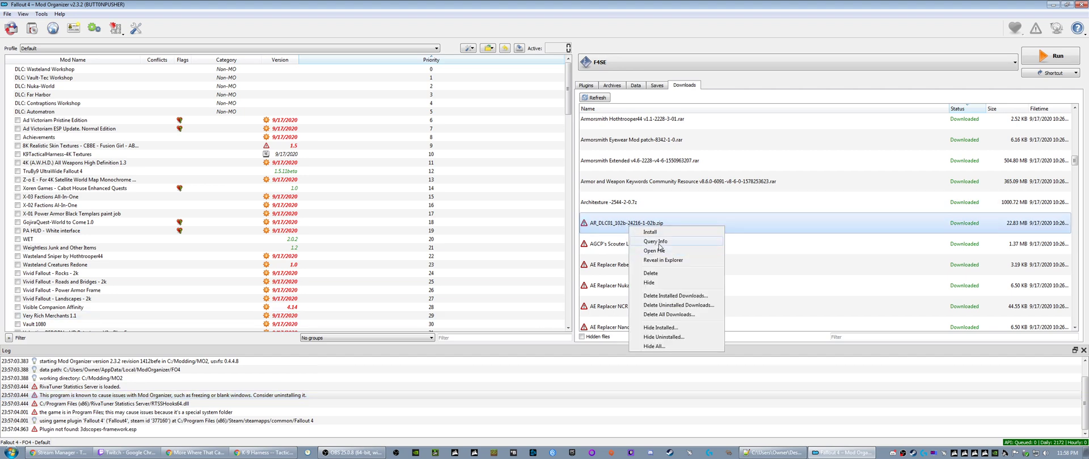
click(655, 241)
right_click(624, 244)
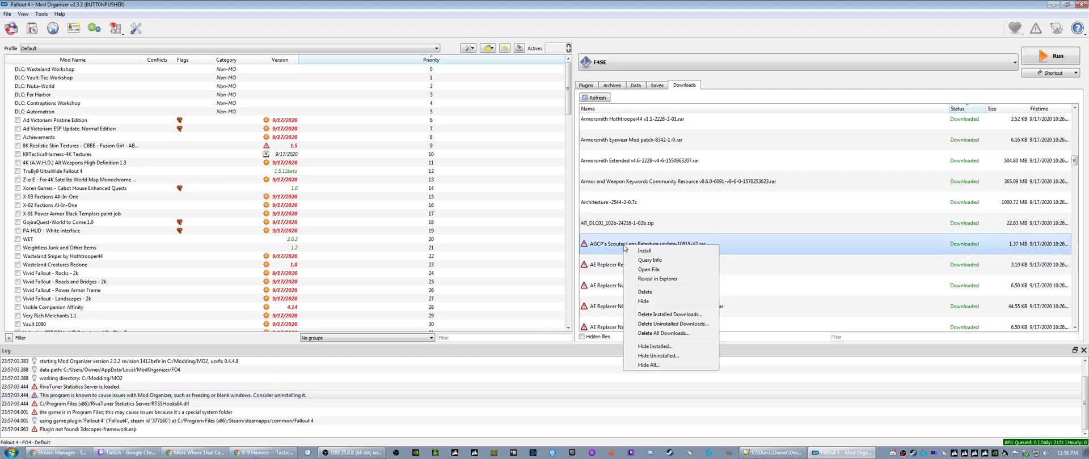
click(643, 260)
- Query the mod info for the AE Replacer downloads Rebel Camouflage Pack, Nuka RadBans and NCR Ranger Veteran Armor
right_click(624, 266)
click(647, 281)
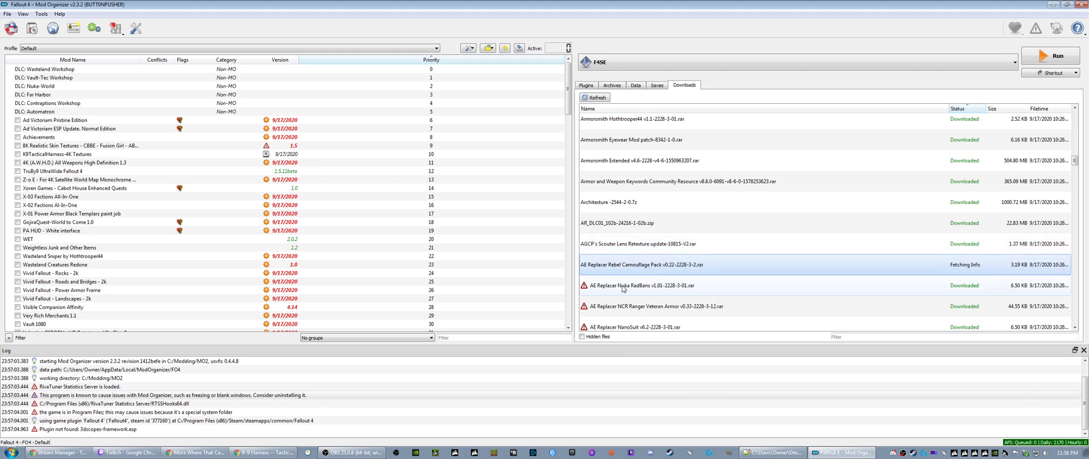
right_click(623, 288)
click(647, 301)
right_click(624, 308)
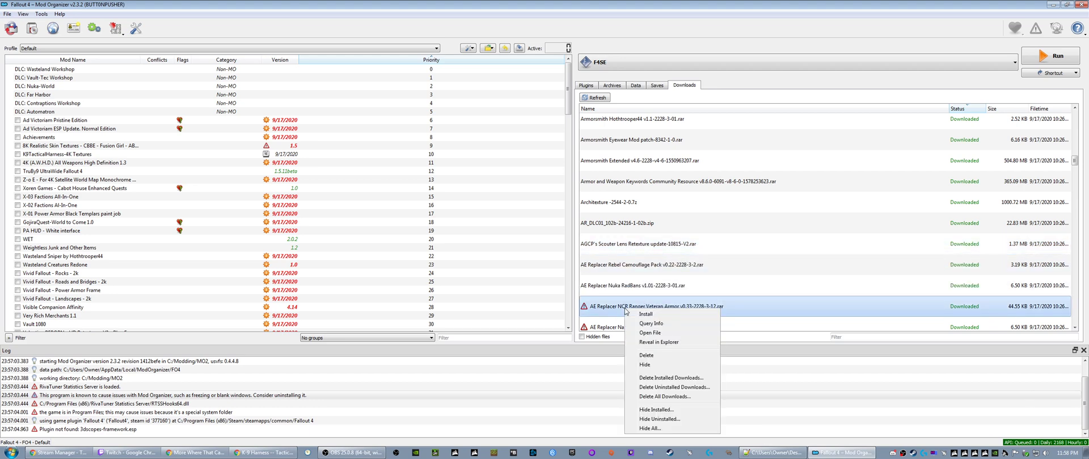
click(642, 324)
- Query the mod info for the AE Replacer downloads NanoSuit v6.2, NanoArmor v2.0 and K-9 Harness VIS-G update
scroll(642, 318, down, 3)
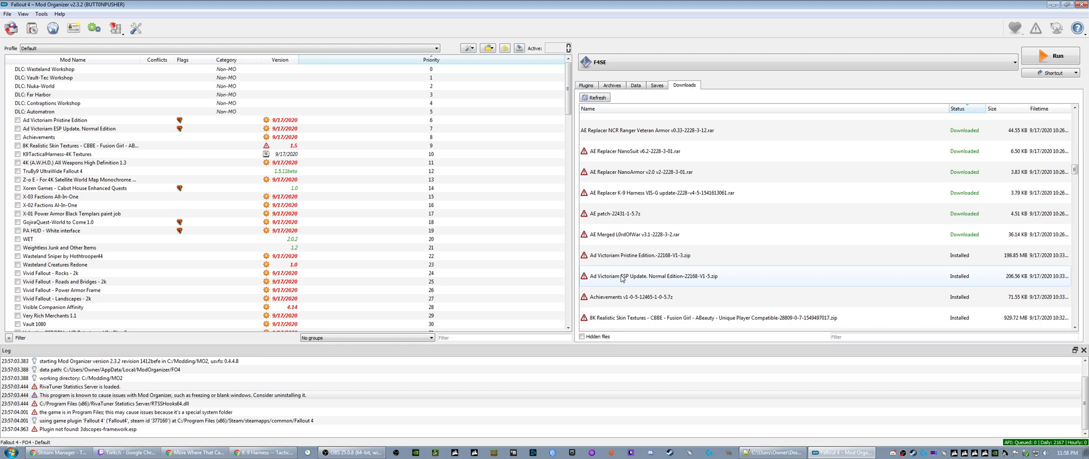
right_click(614, 152)
click(634, 169)
right_click(604, 179)
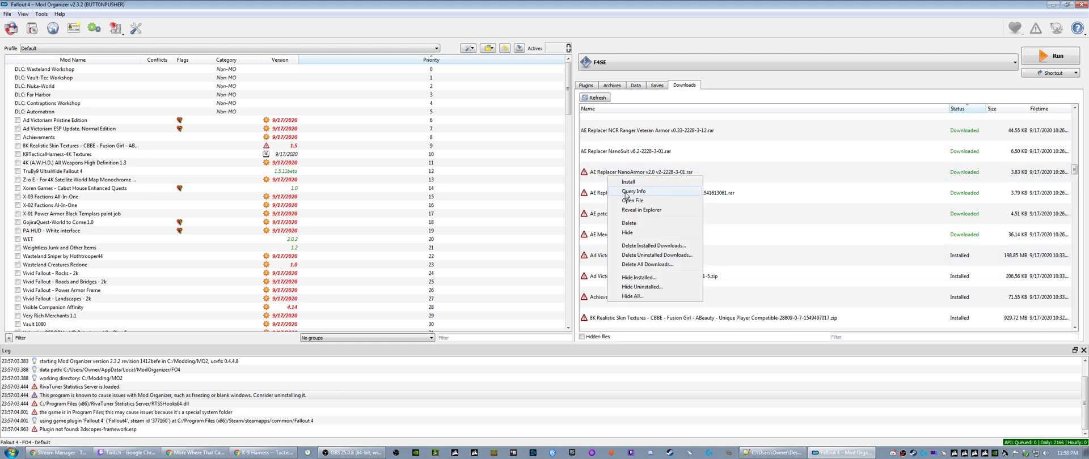
click(625, 194)
right_click(613, 202)
click(637, 213)
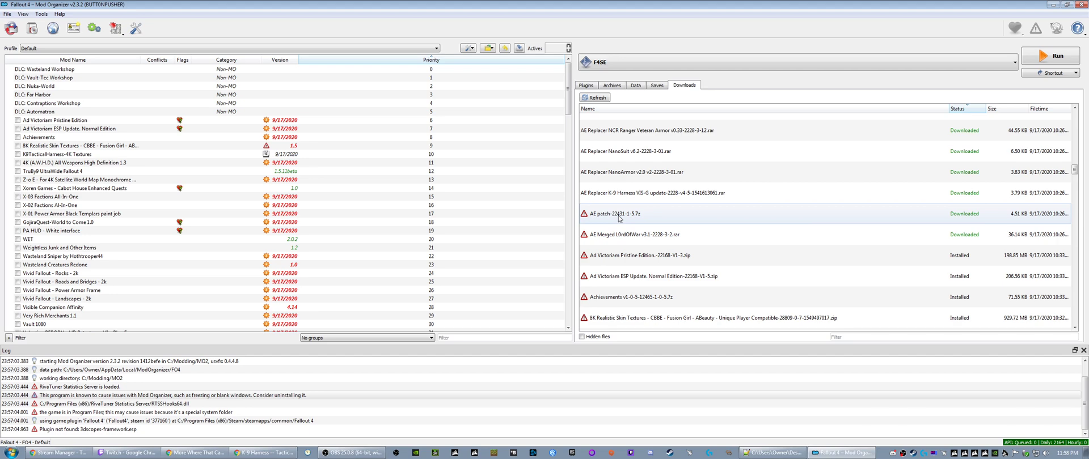
- Query the mod info for the AE patch and AE Merged L0rdOfWar v3.1 downloads
right_click(616, 220)
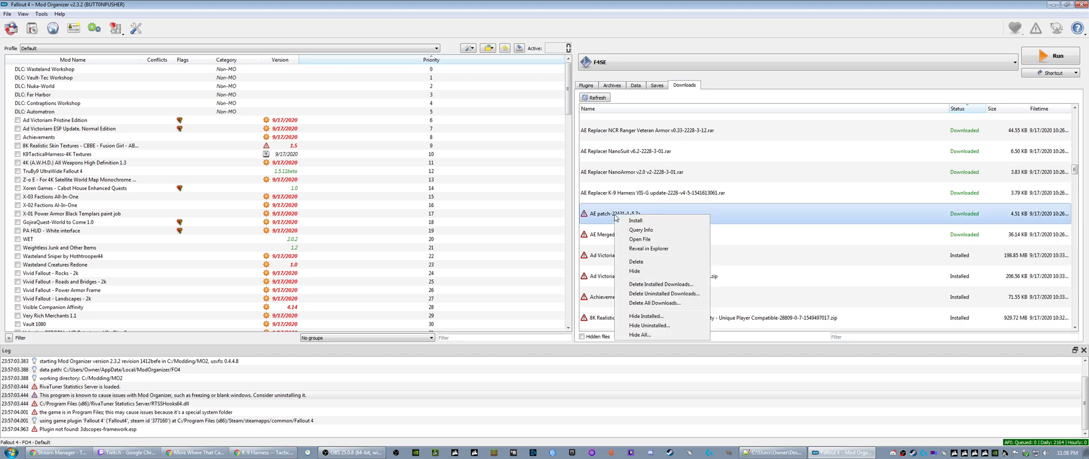
click(633, 234)
right_click(614, 234)
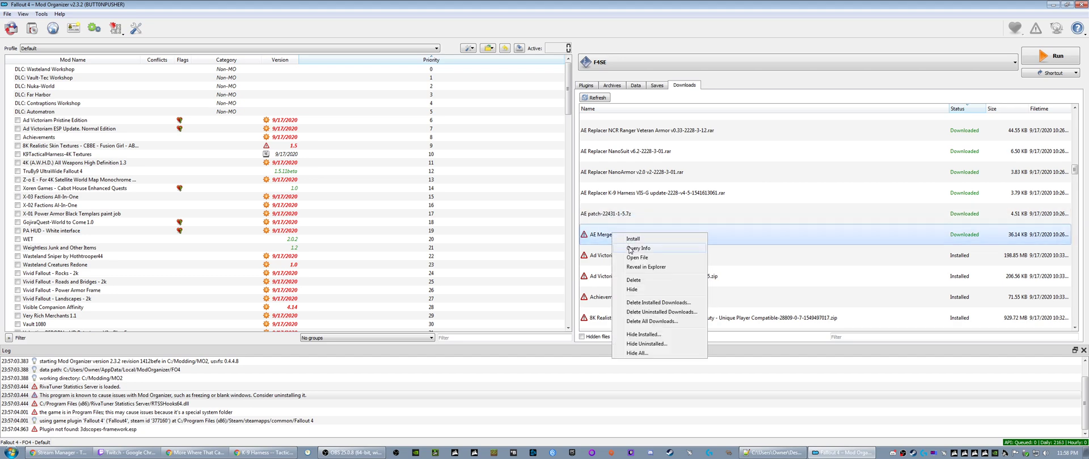
click(630, 248)
- Query the mod info for the Ad Victoriam Pristine Edition, Ad Victoriam ESP Update Normal Edition and Achievements downloads
right_click(622, 258)
click(627, 269)
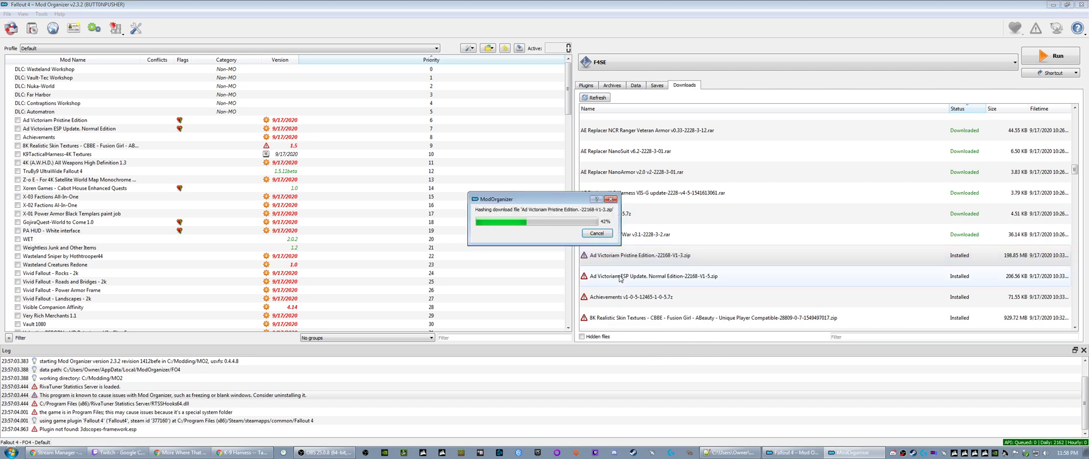
right_click(617, 279)
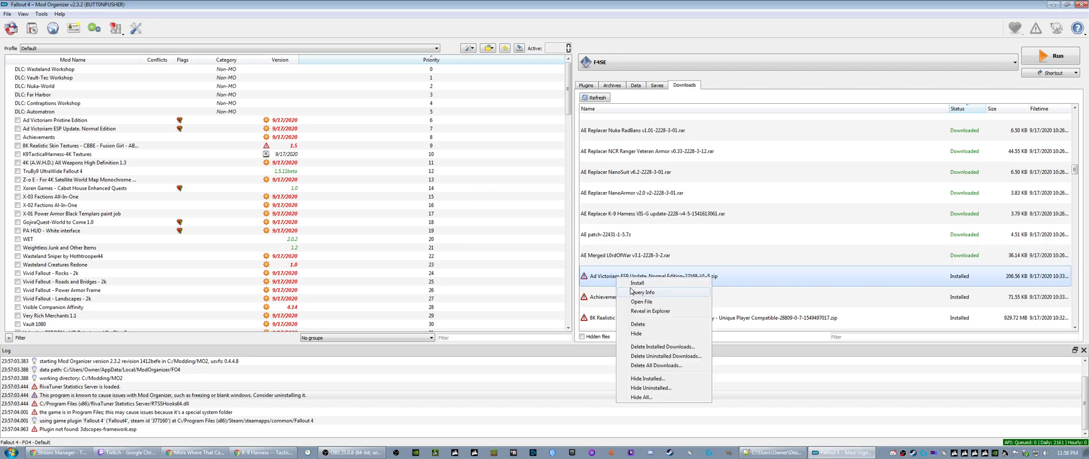
click(634, 295)
right_click(628, 298)
click(645, 313)
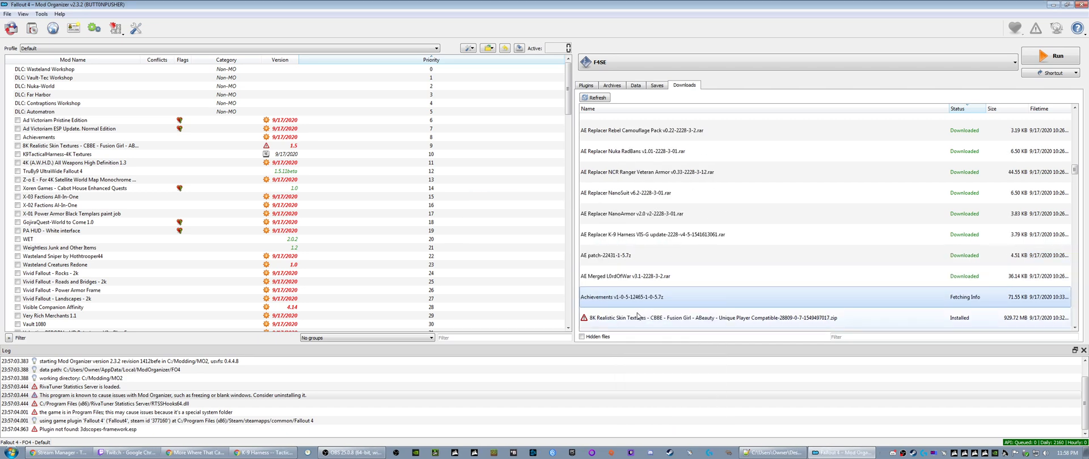
- Query the mod info for the 8K Realistic Skin Textures, 4K Textures v1.1 and 4K (A.W.H.D.) All Weapons High Definition downloads
scroll(620, 202, down, 2)
right_click(620, 201)
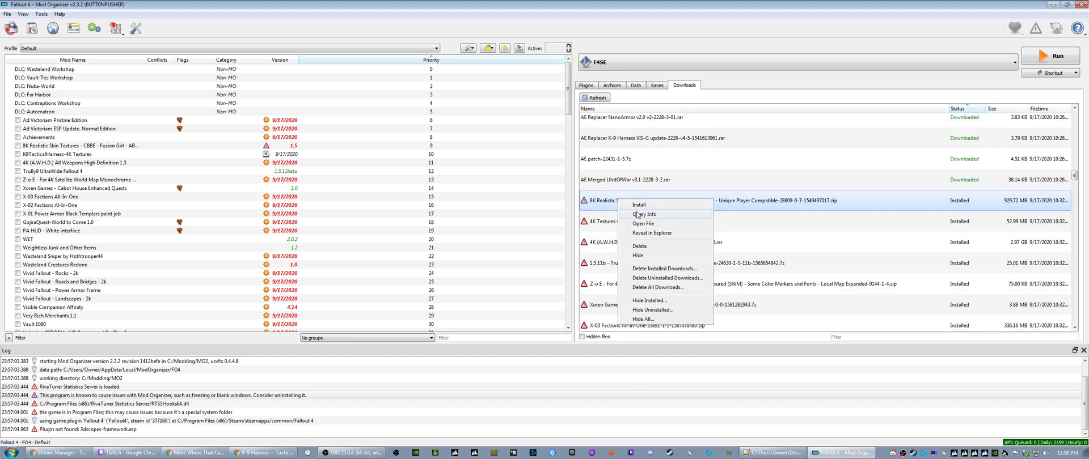
click(637, 216)
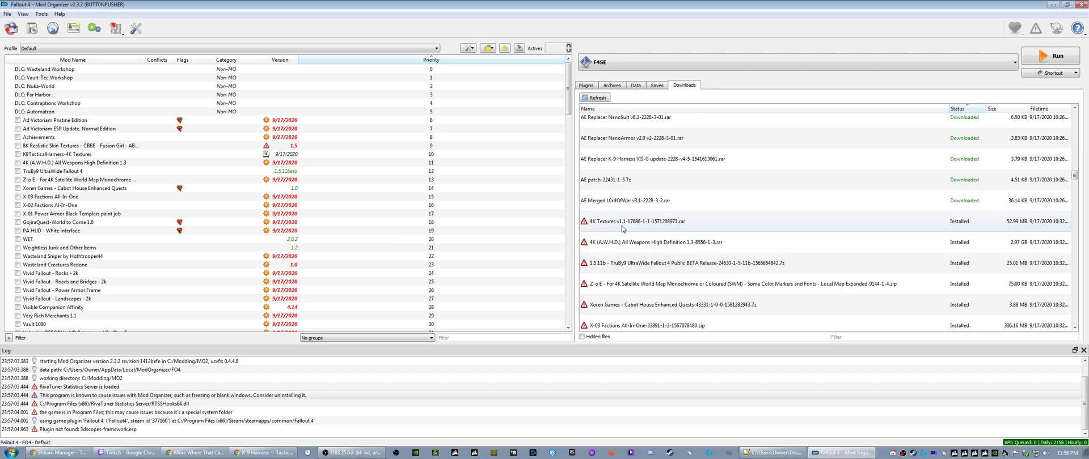
right_click(622, 222)
click(639, 237)
right_click(629, 242)
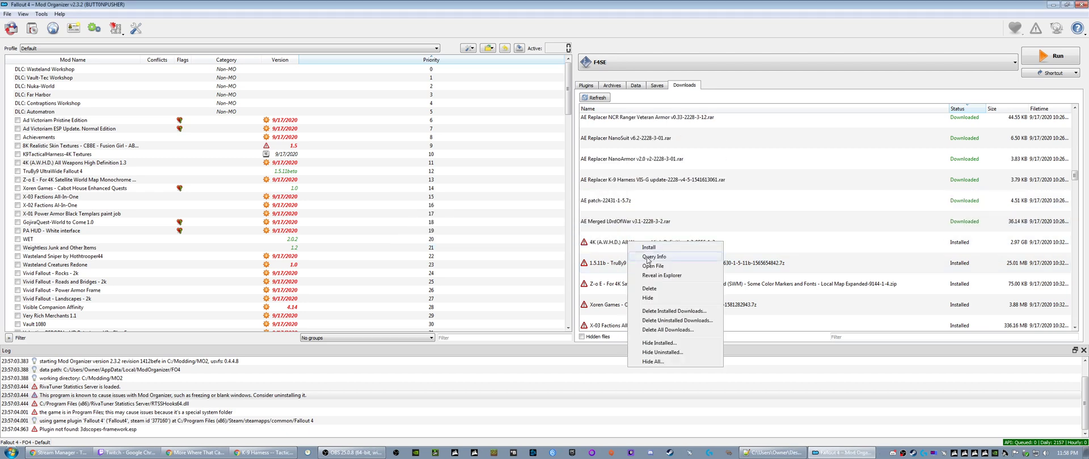
click(637, 258)
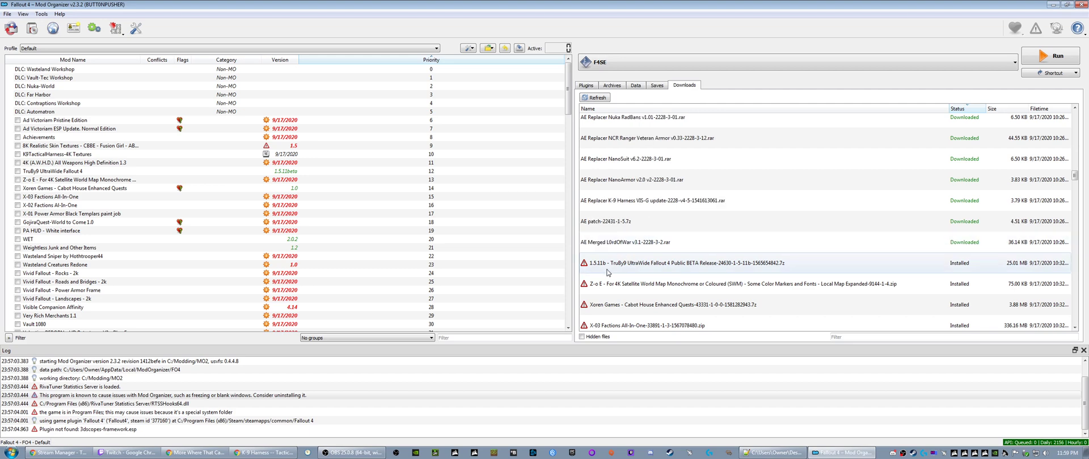
- Query the mod info for the TruBy9 UltraWide, Z-o E 4K Satellite World Map and Xoren Games Cabot House Enhanced Quests downloads
right_click(614, 271)
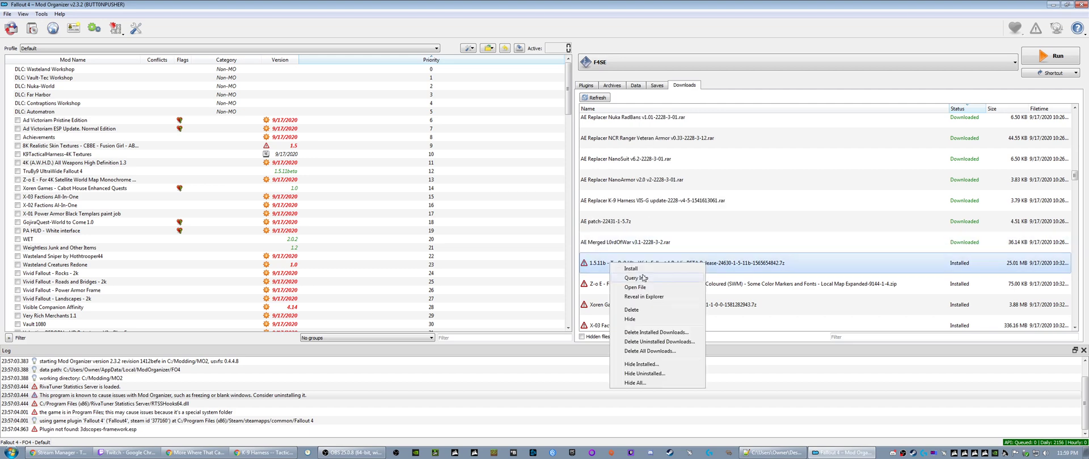
click(639, 279)
right_click(593, 286)
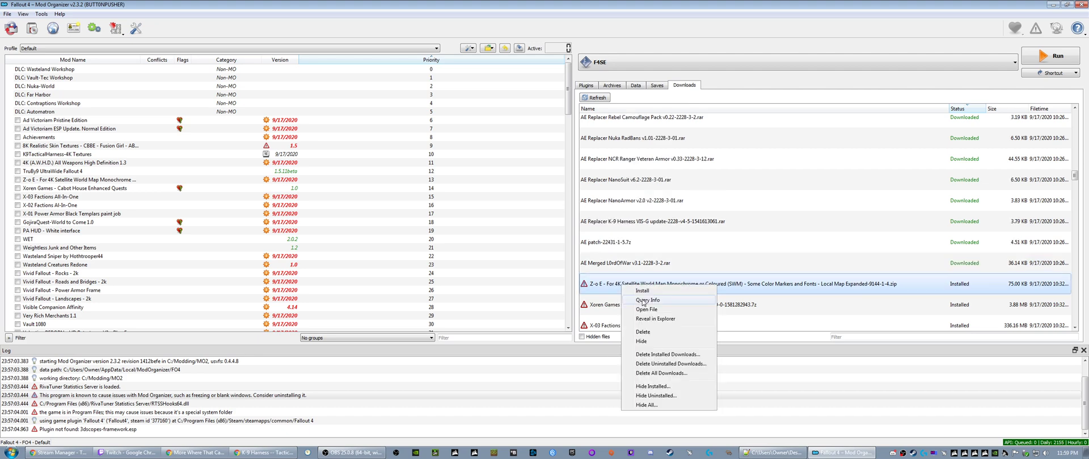
click(615, 304)
scroll(615, 305, down, 2)
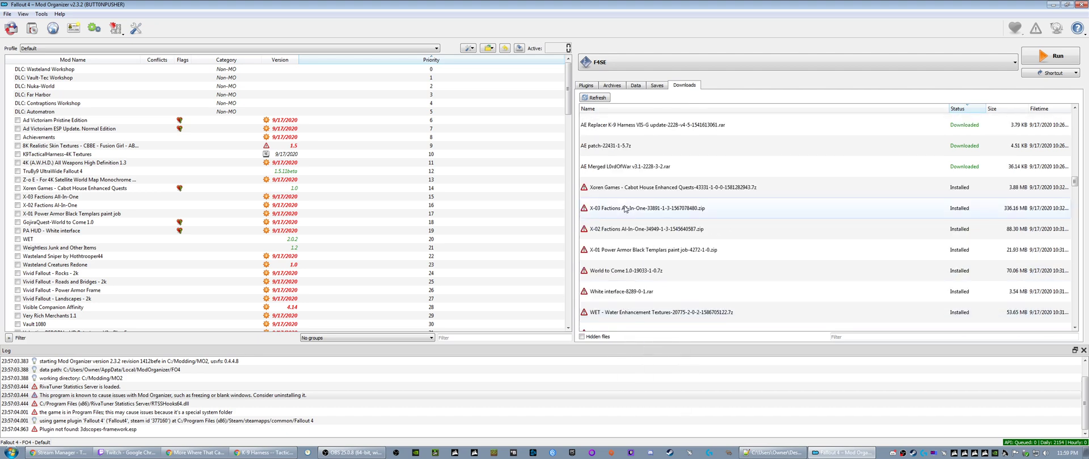
right_click(618, 189)
click(639, 203)
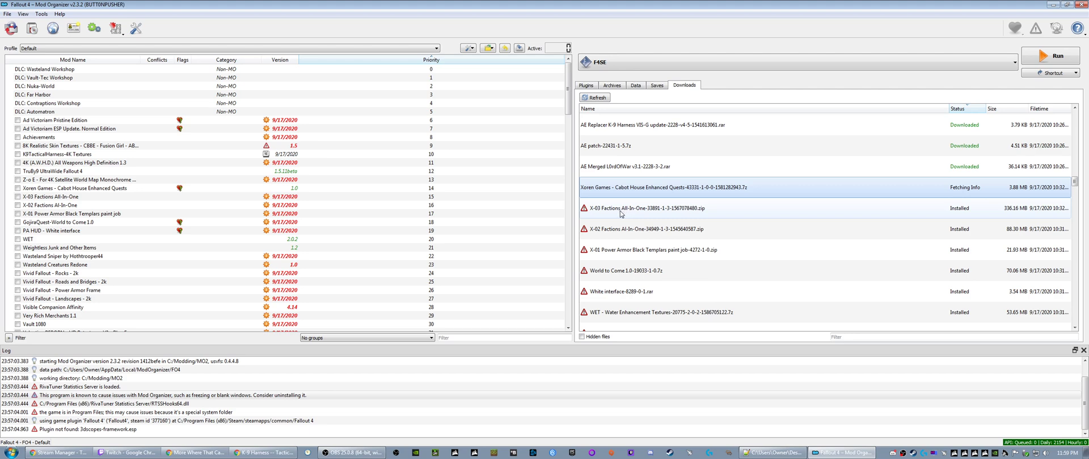
- Query the mod info for the X-03 Factions, X-02 Factions and X-01 Power Armor Black Templars paint job downloads
right_click(621, 214)
click(623, 228)
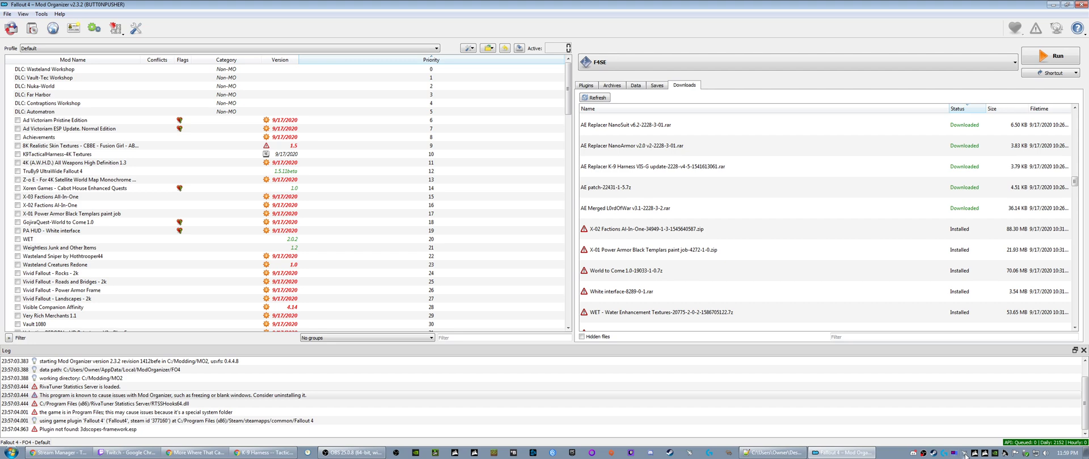
right_click(603, 233)
click(629, 246)
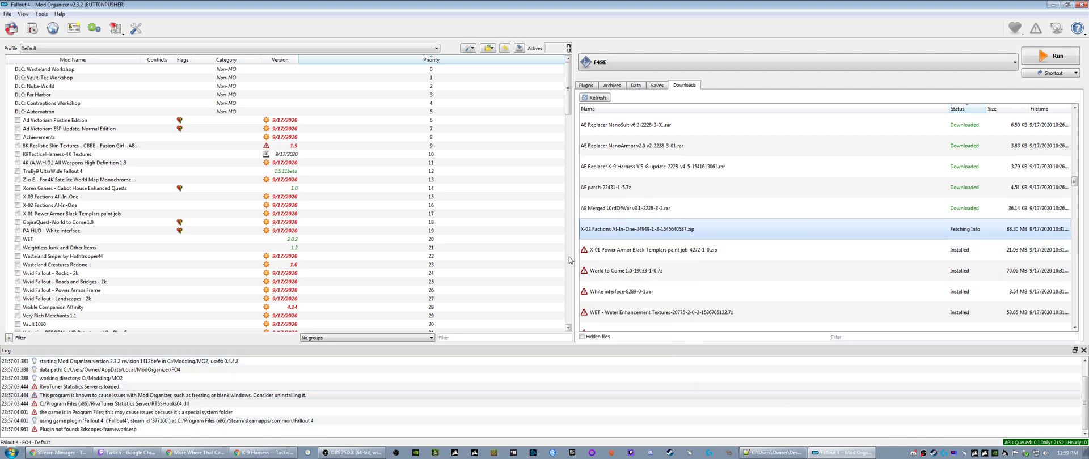
right_click(626, 251)
click(646, 265)
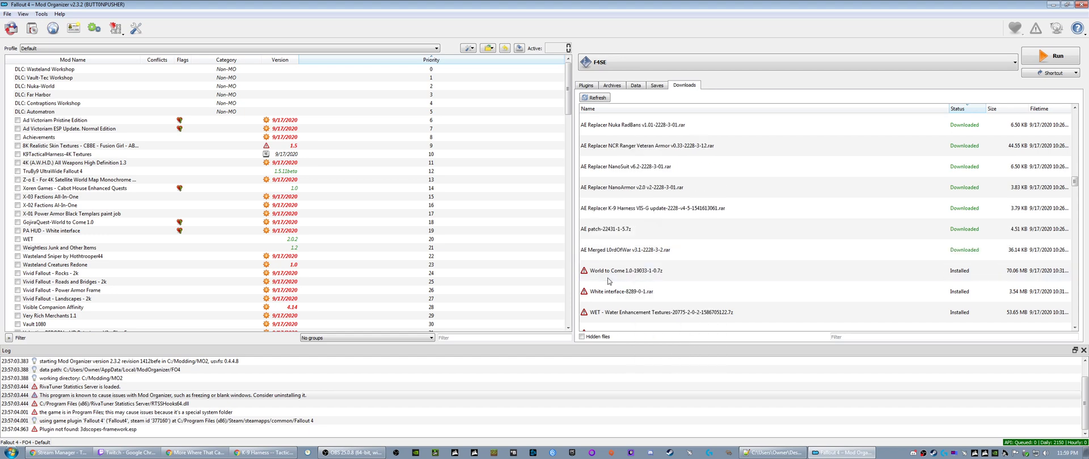
- Query the mod info for the World to Come 1.0 and White interface downloads
right_click(611, 277)
click(643, 290)
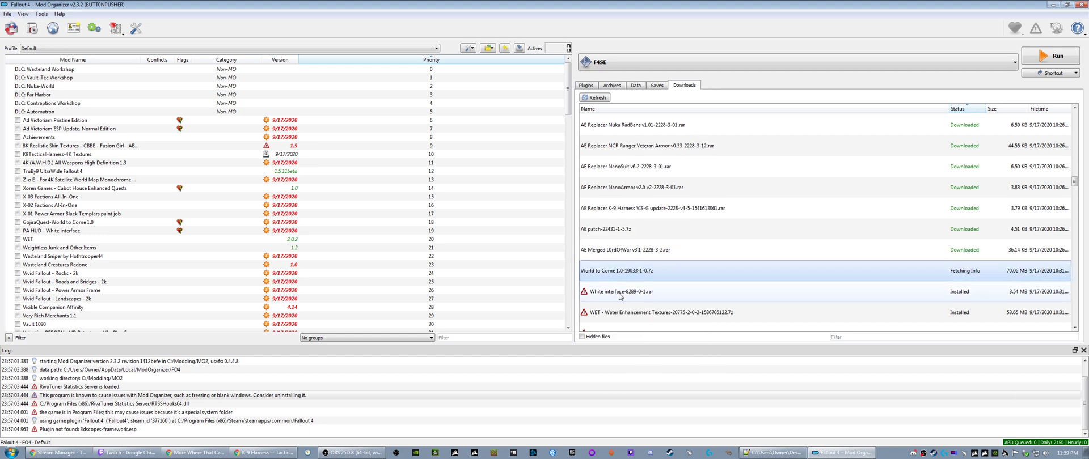
scroll(619, 283, down, 3)
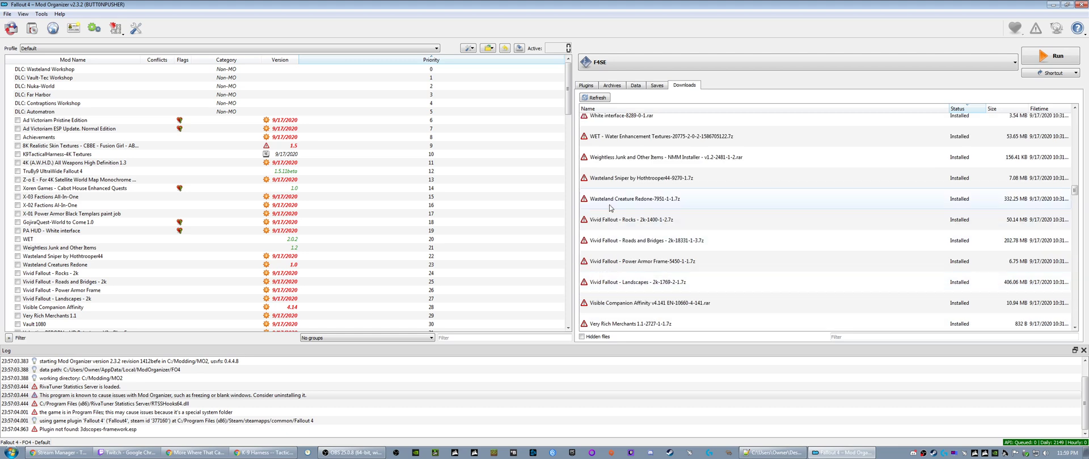
right_click(614, 177)
click(638, 190)
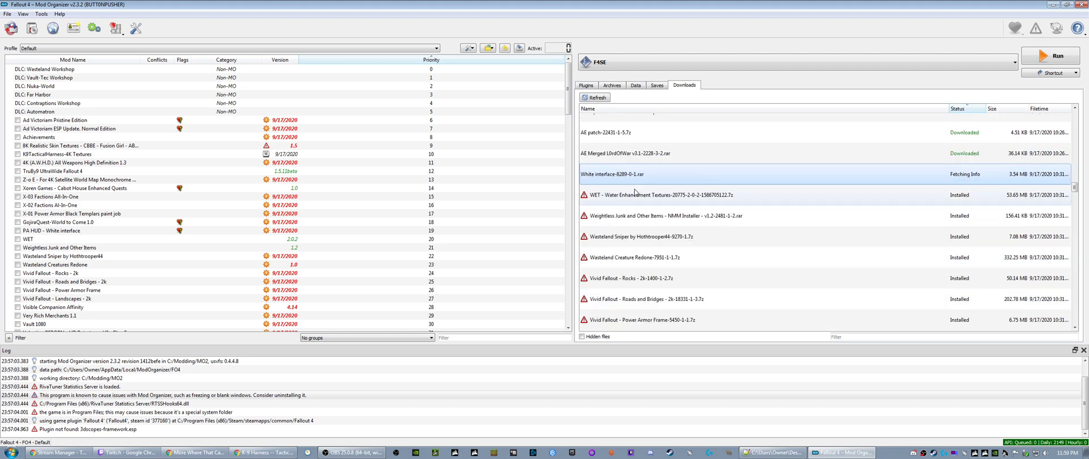
- Query the mod info for the WET - Water Enhancement Textures and Weightless Junk and Other Items downloads
right_click(619, 198)
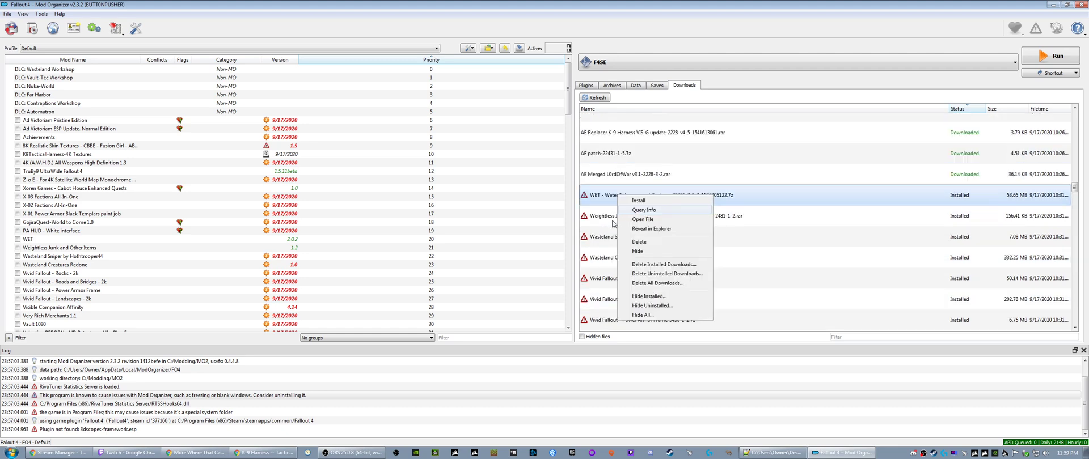
click(635, 210)
right_click(617, 220)
click(636, 235)
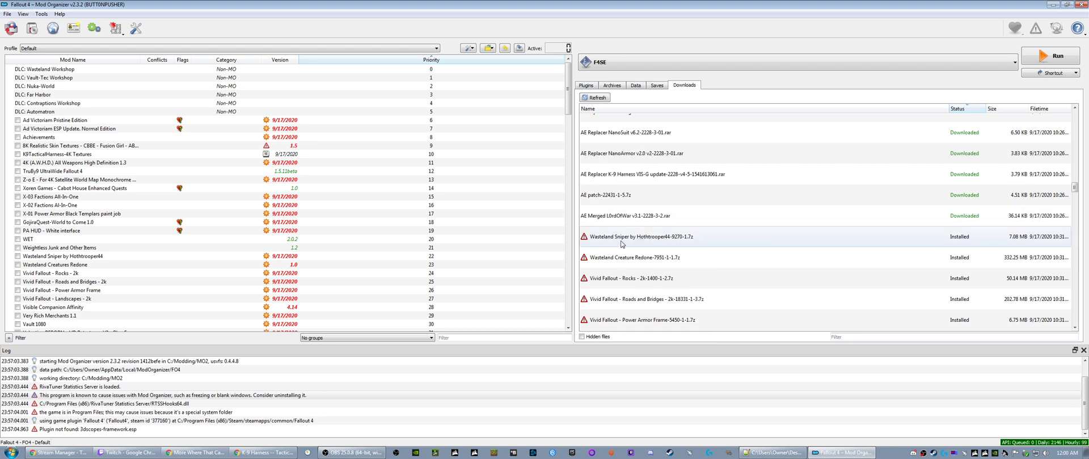
- Query the mod info for the Wasteland Sniper and Wasteland Creature Redone downloads
right_click(622, 244)
click(636, 259)
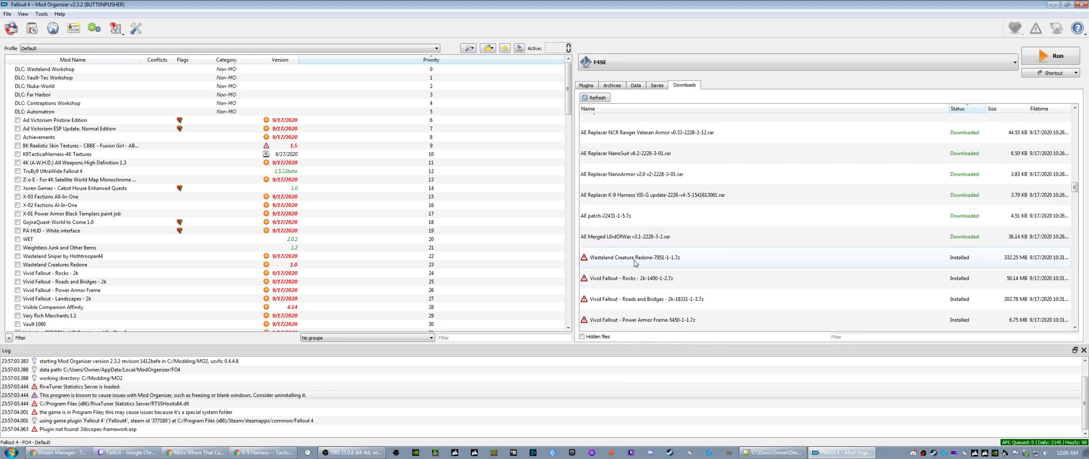
right_click(634, 261)
click(631, 277)
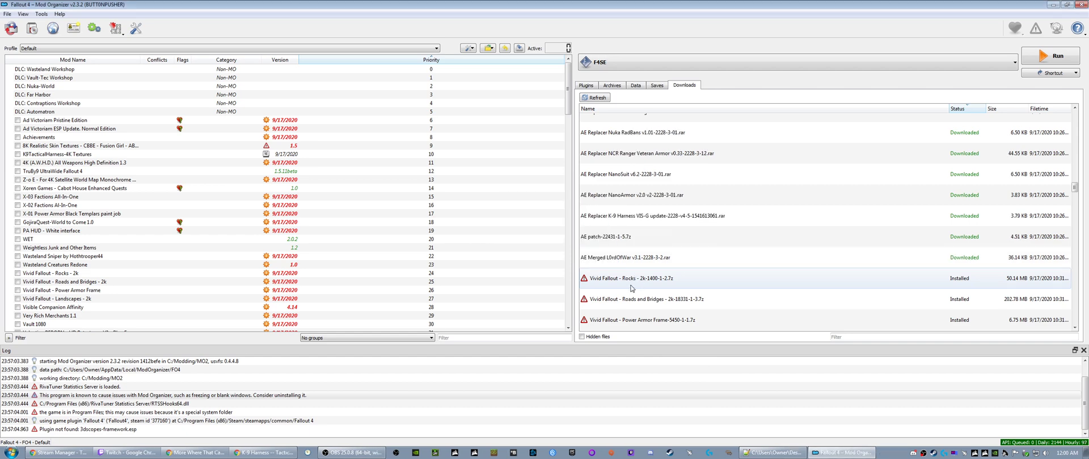
- Query the mod info for the Vivid Fallout downloads Rocks 2k, Roads and Bridges 2k, Power Armor Frame and Landscapes 2k
right_click(626, 286)
click(631, 299)
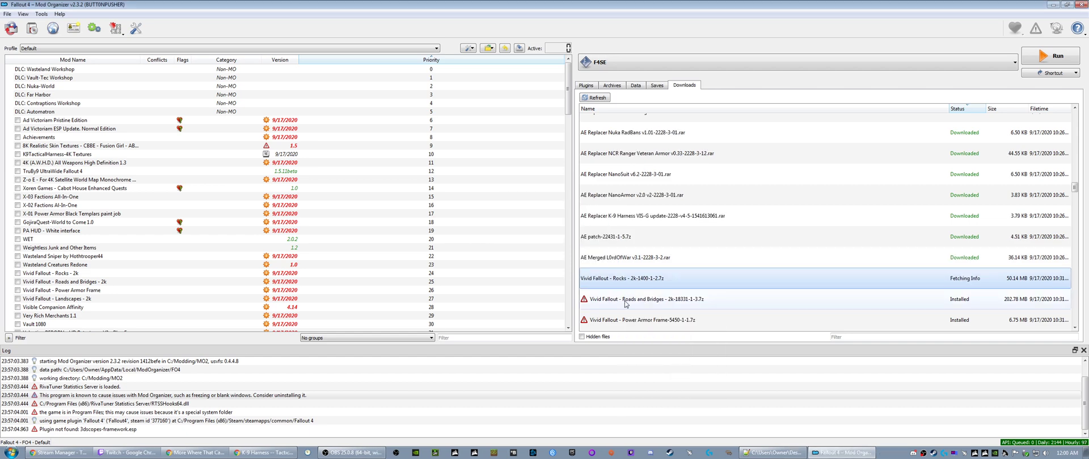
right_click(626, 302)
click(652, 314)
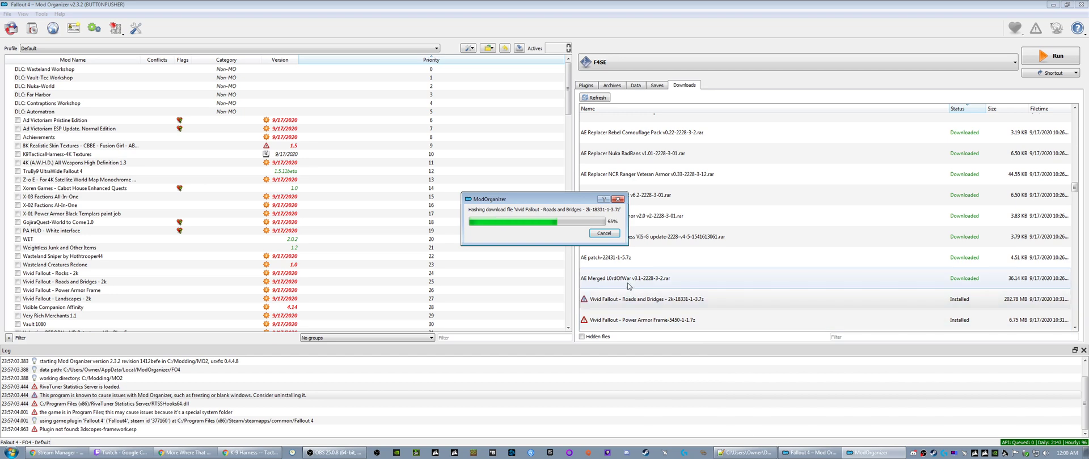
right_click(616, 207)
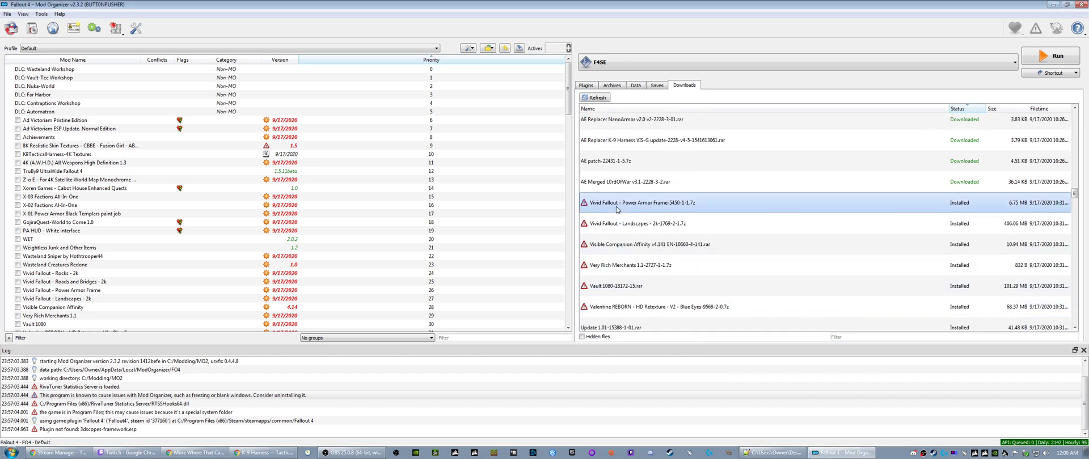
click(634, 222)
right_click(624, 224)
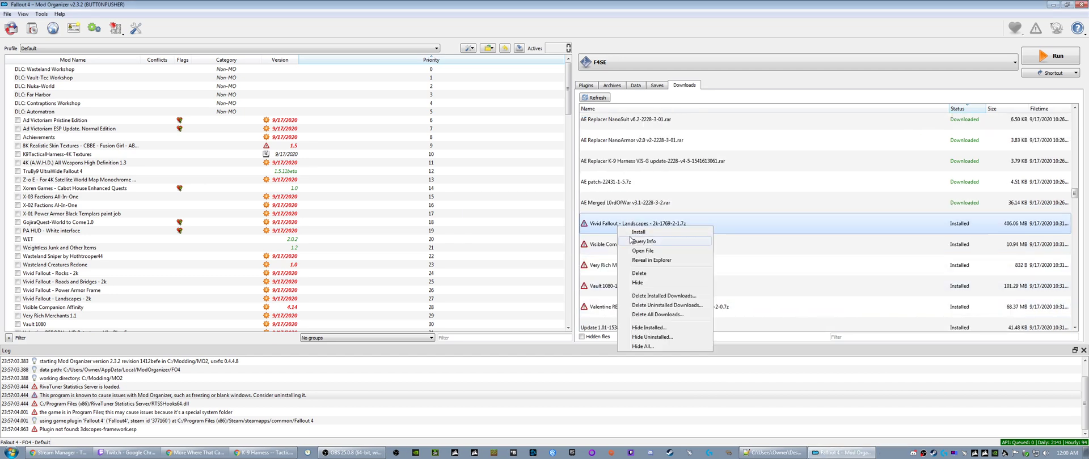
click(636, 244)
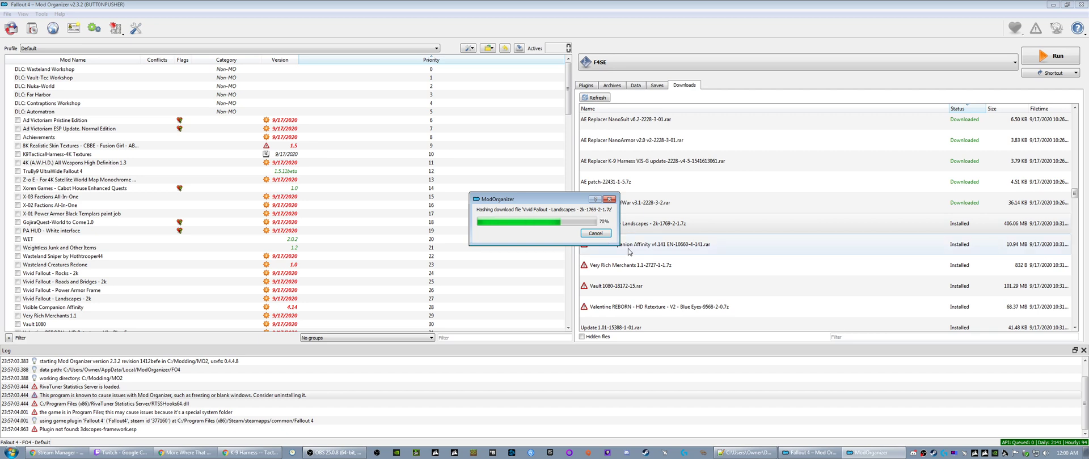
- Query the mod info for the Visible Companion Affinity, Very Rich Merchants and Vault 1080 downloads
right_click(628, 250)
click(639, 261)
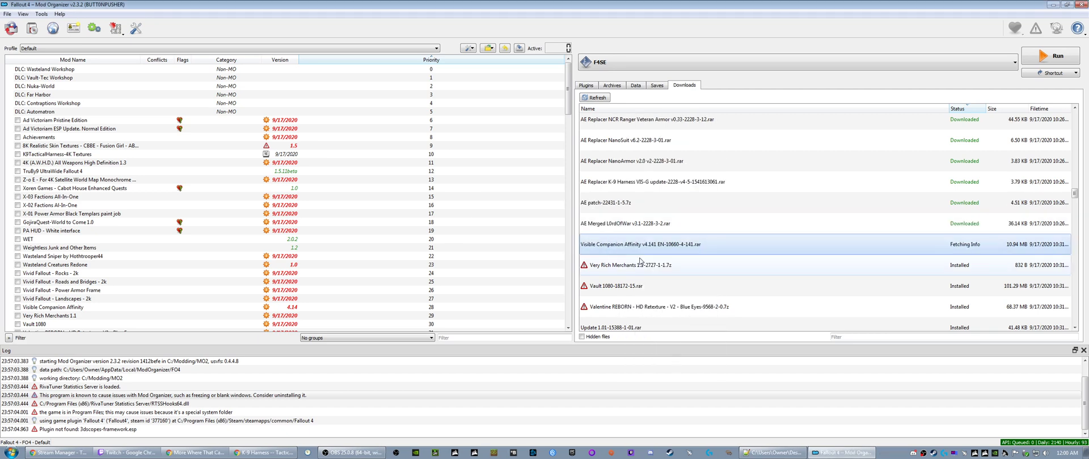
right_click(616, 267)
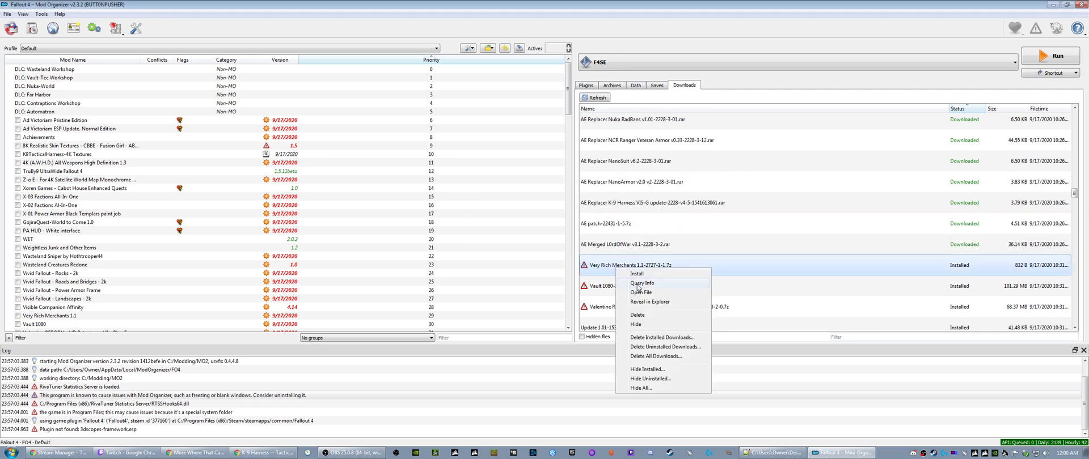
click(638, 286)
right_click(616, 286)
click(640, 304)
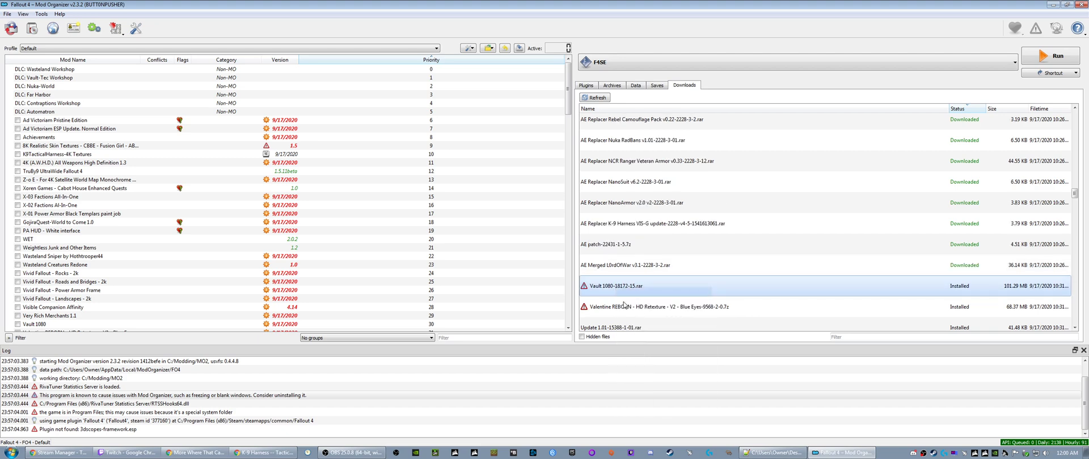
- Query the mod info for the Valentine REBORN, Unofficial Fallout 4 Patch and UNnaked Power Armor downloads
scroll(624, 297, down, 2)
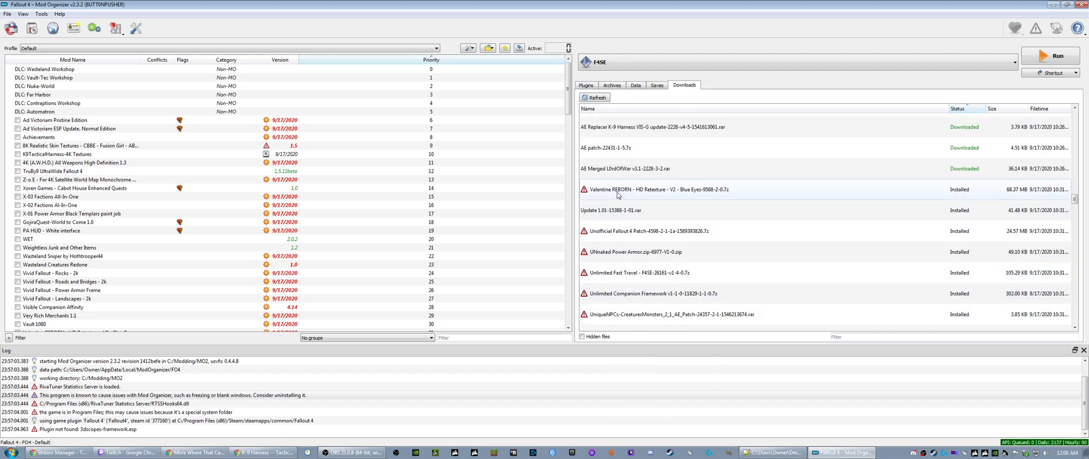
right_click(618, 195)
click(638, 206)
right_click(621, 233)
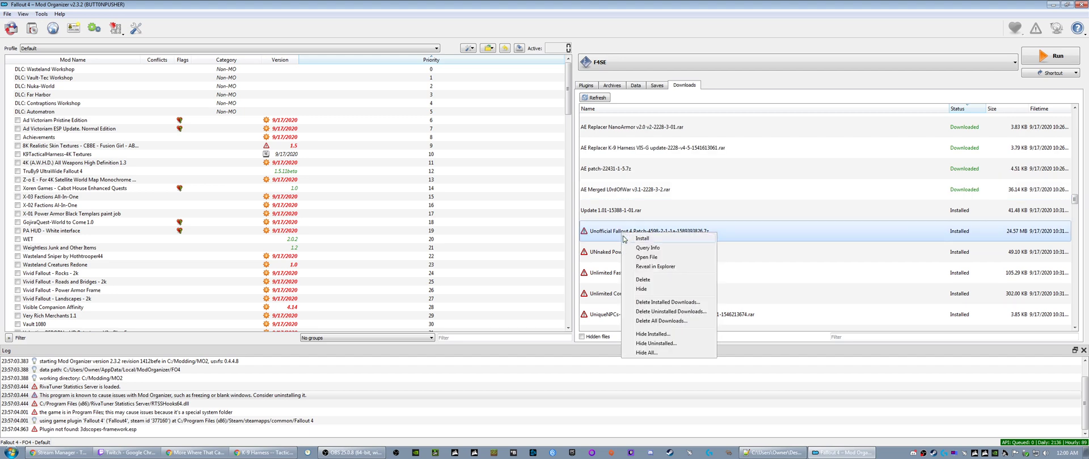
click(641, 248)
right_click(625, 260)
click(641, 271)
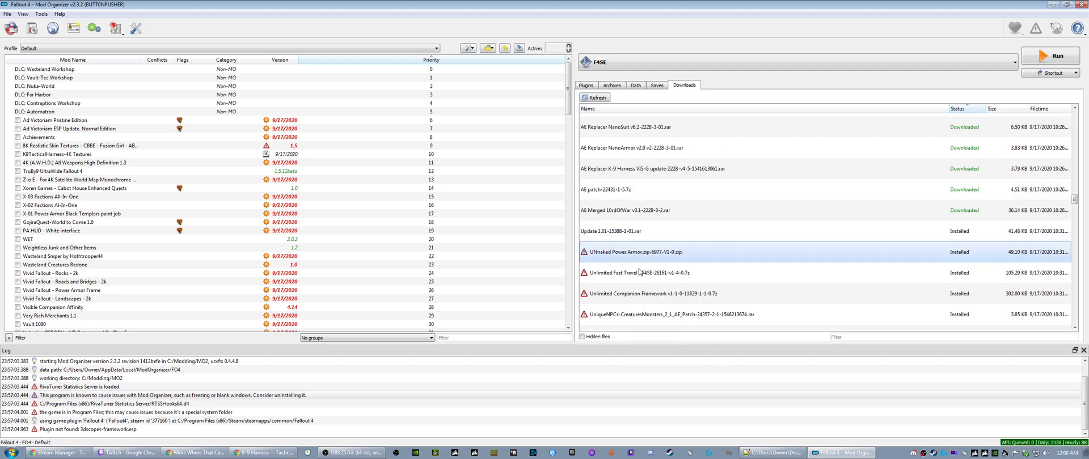
- Query the mod info for the Unlimited Fast Travel and Unlimited Companion Framework downloads
scroll(24, 241, down, 20)
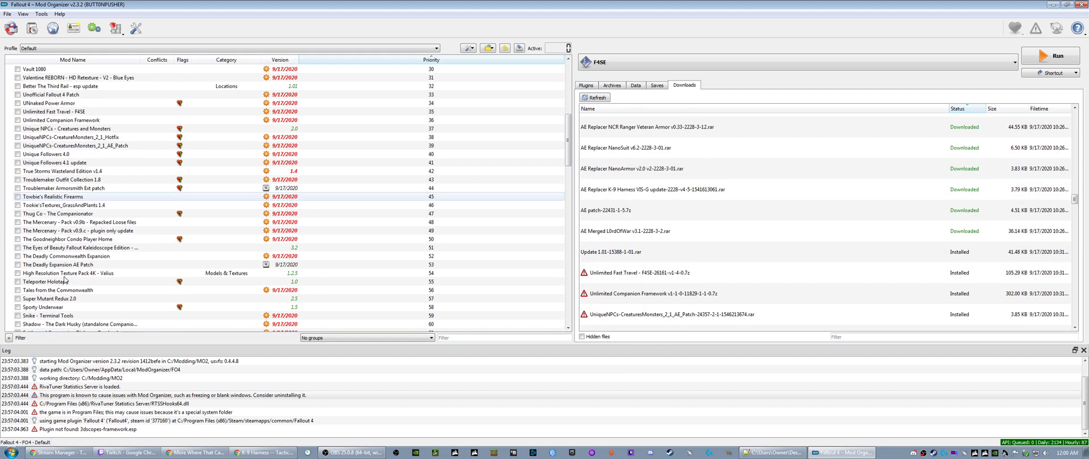
scroll(67, 279, down, 17)
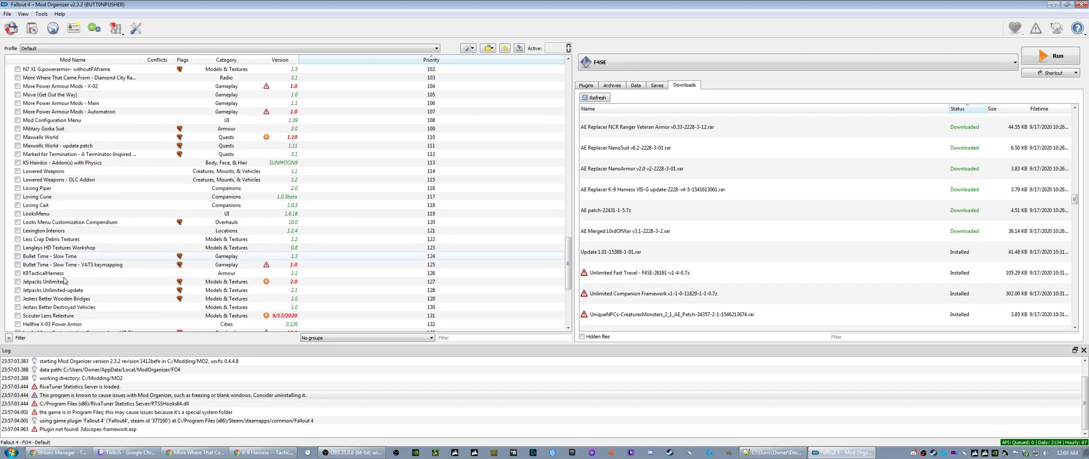
scroll(64, 280, up, 20)
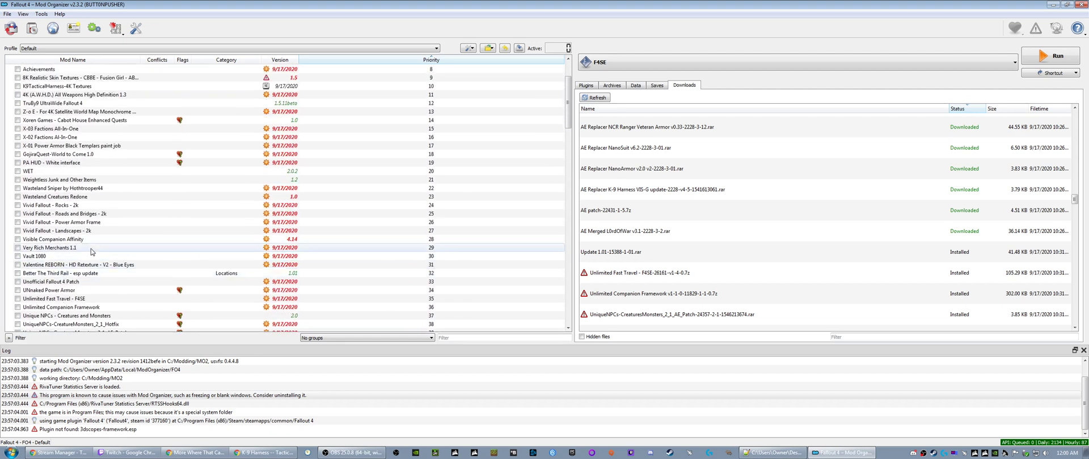
click(624, 280)
right_click(624, 281)
click(616, 295)
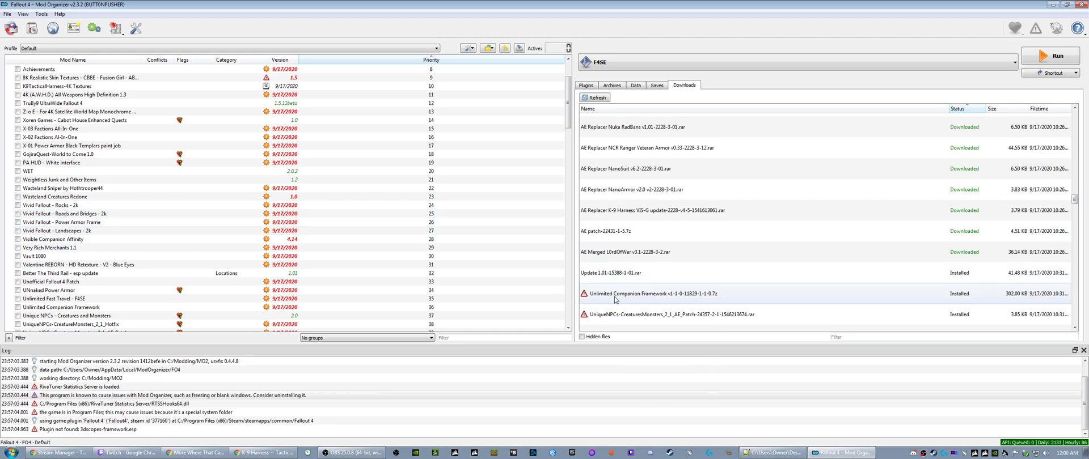
right_click(618, 299)
click(643, 317)
- Query the mod info for the three UniqueNPCs-CreaturesMonsters downloads: 2_1 AE Patch, 2_1 Hotfix and 2_0 Hybrid
scroll(624, 277, down, 2)
scroll(623, 276, down, 1)
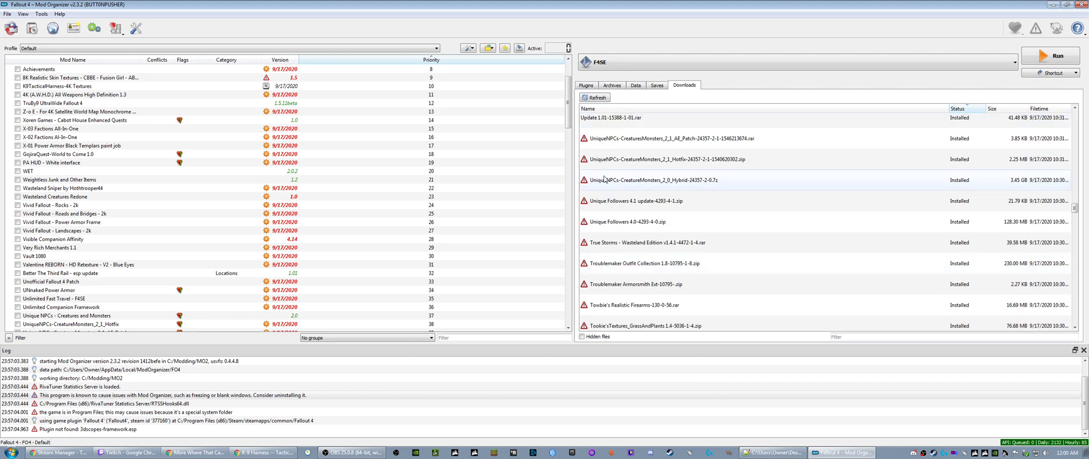
click(618, 139)
right_click(618, 138)
click(619, 161)
right_click(619, 163)
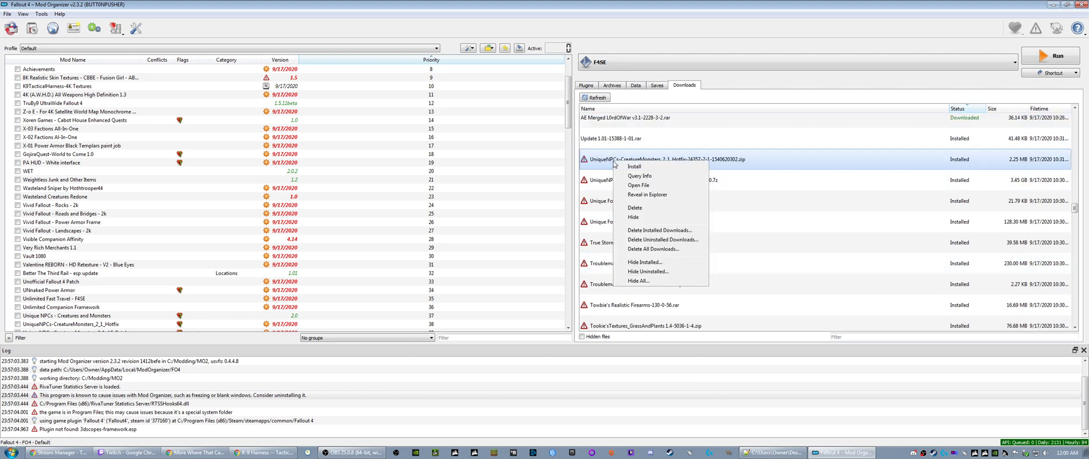
click(628, 181)
right_click(621, 188)
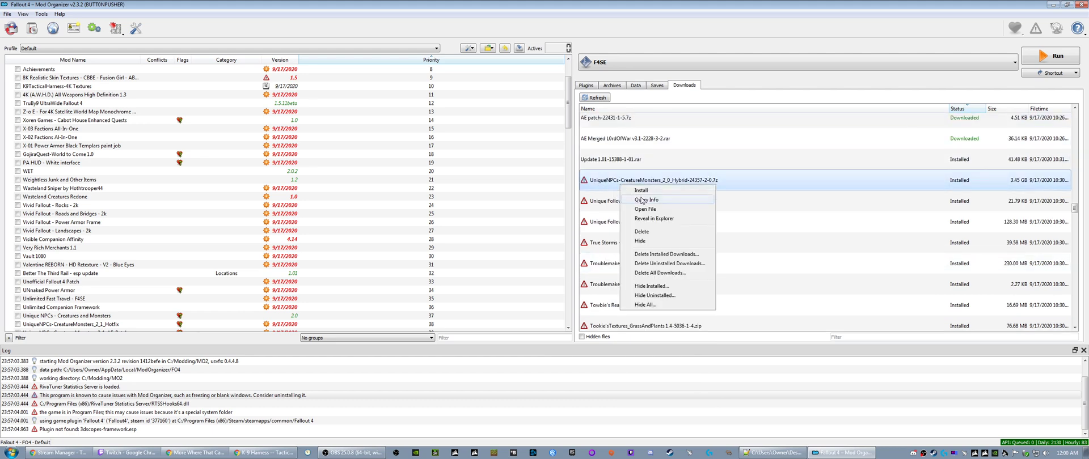
click(622, 208)
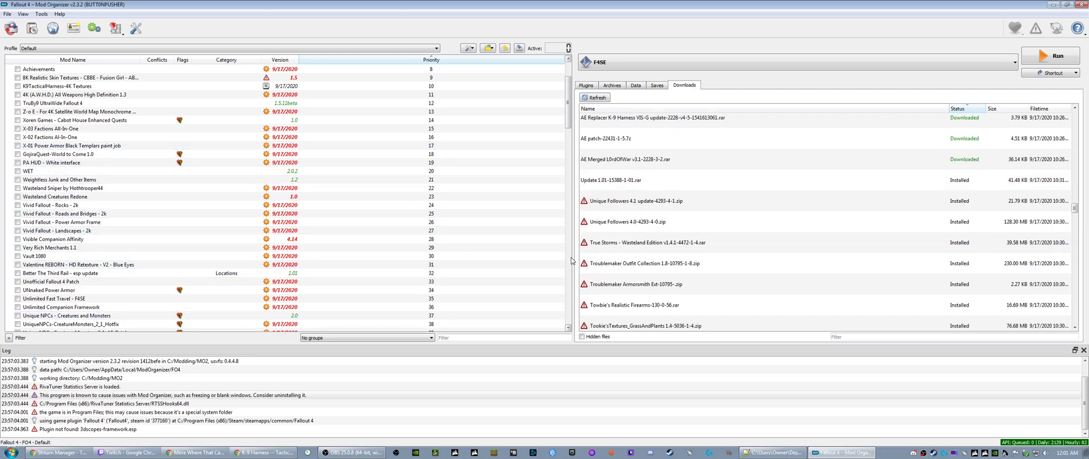
- Query the mod info for the Unique Followers 4.1 update and Unique Followers 4.0 downloads
right_click(611, 202)
click(620, 218)
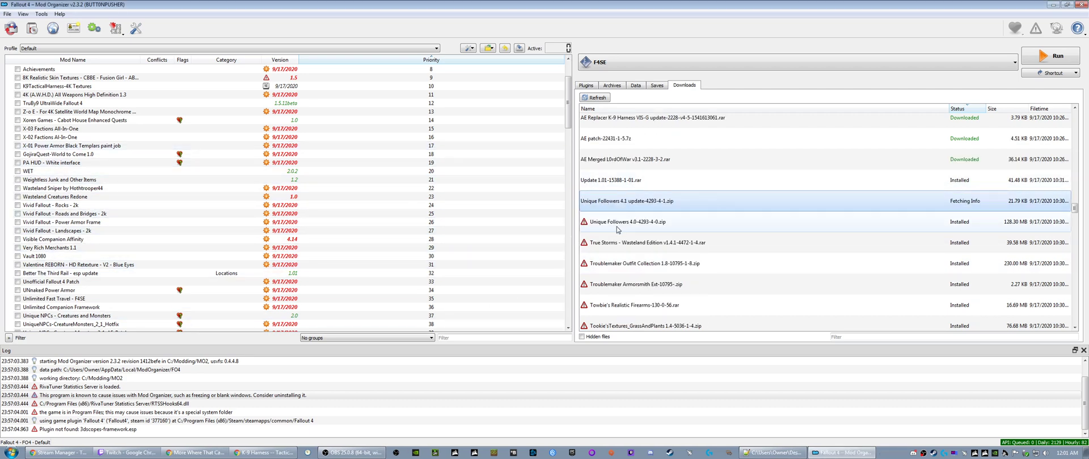
right_click(610, 222)
click(621, 242)
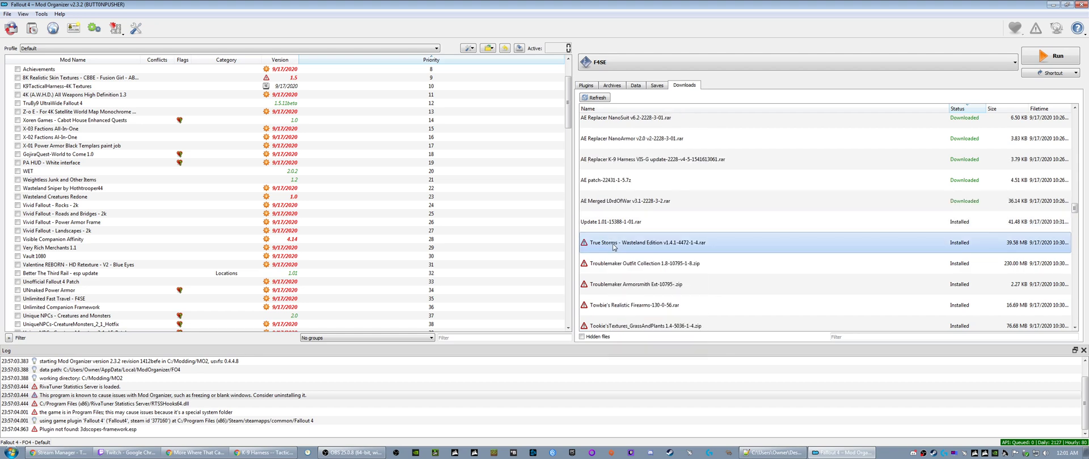
- Query the mod info for the True Storms, Troublemaker Outfit Collection and Troublemaker Armorsmith Ext downloads
right_click(614, 243)
click(627, 260)
right_click(620, 269)
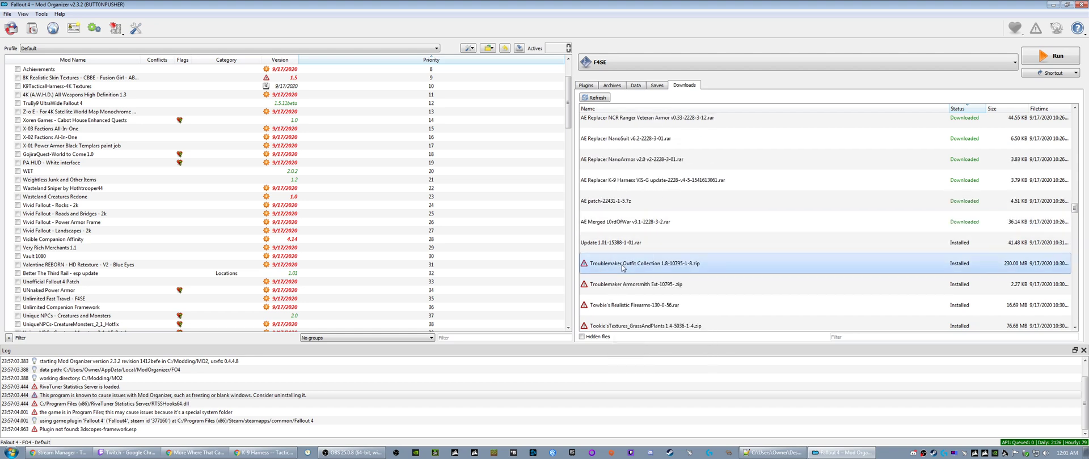
click(634, 286)
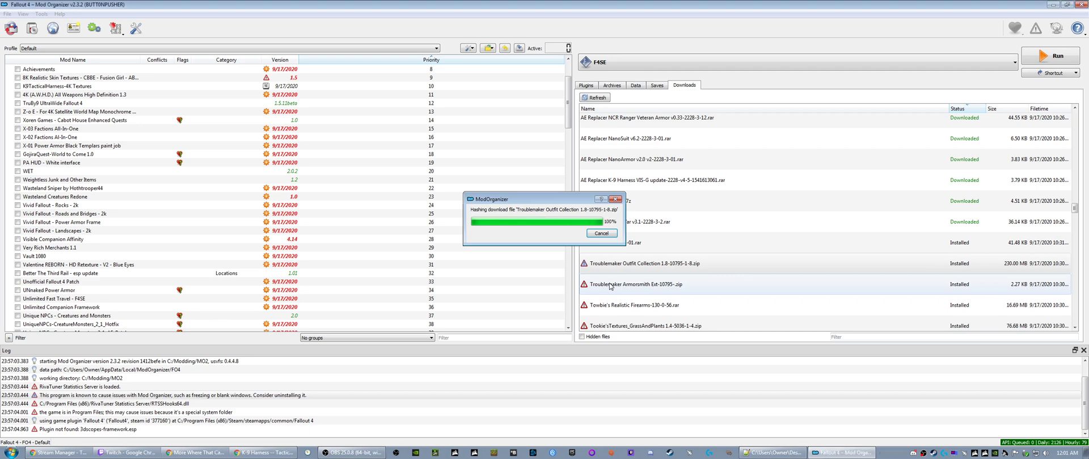
right_click(610, 286)
click(634, 301)
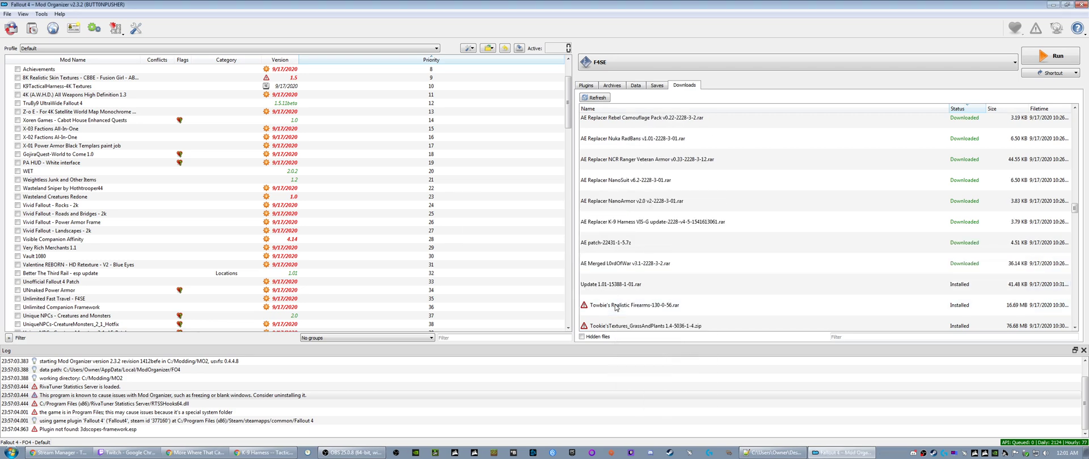
- Query the mod info for the Towbie's Realistic Firearms, Tookie'sTextures_GrassAndPlants, Thug Co and The Mercenary Pack v0.9b downloads
right_click(617, 308)
click(645, 327)
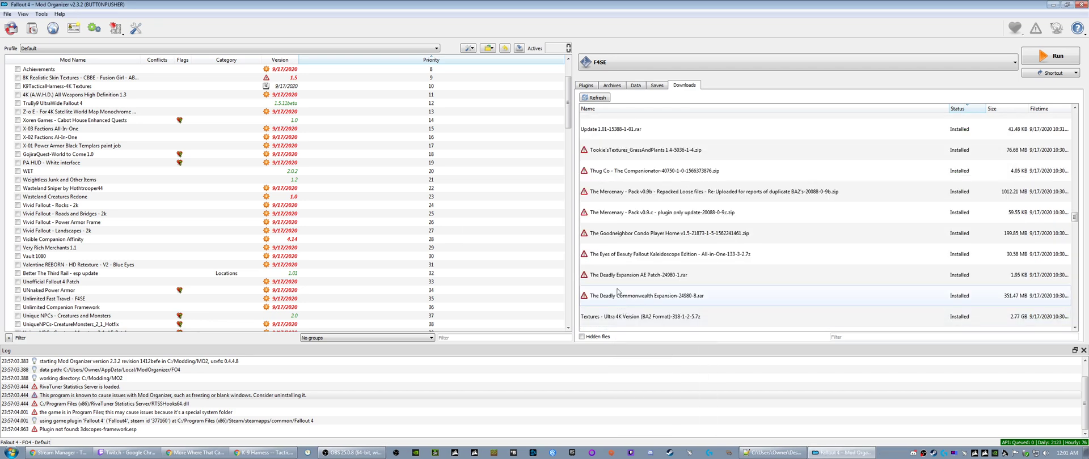
right_click(608, 149)
click(634, 164)
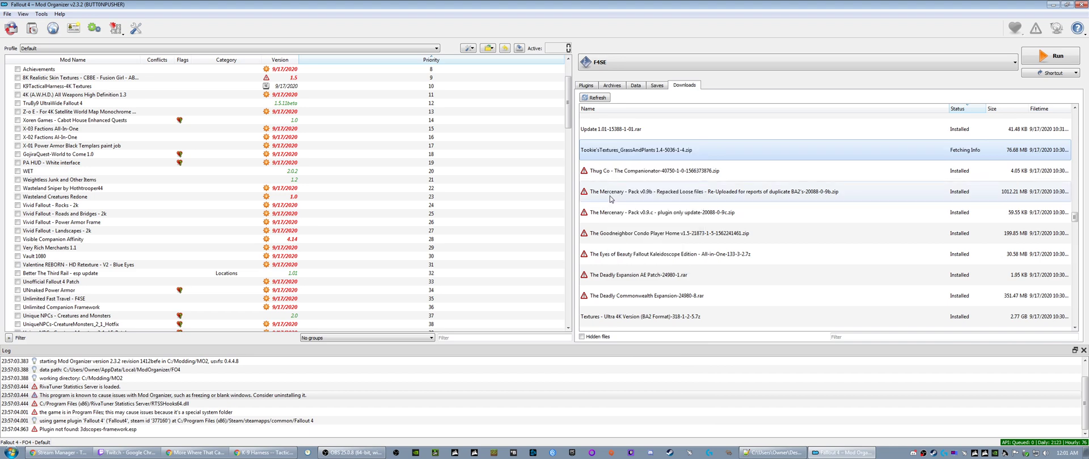
right_click(616, 171)
click(638, 184)
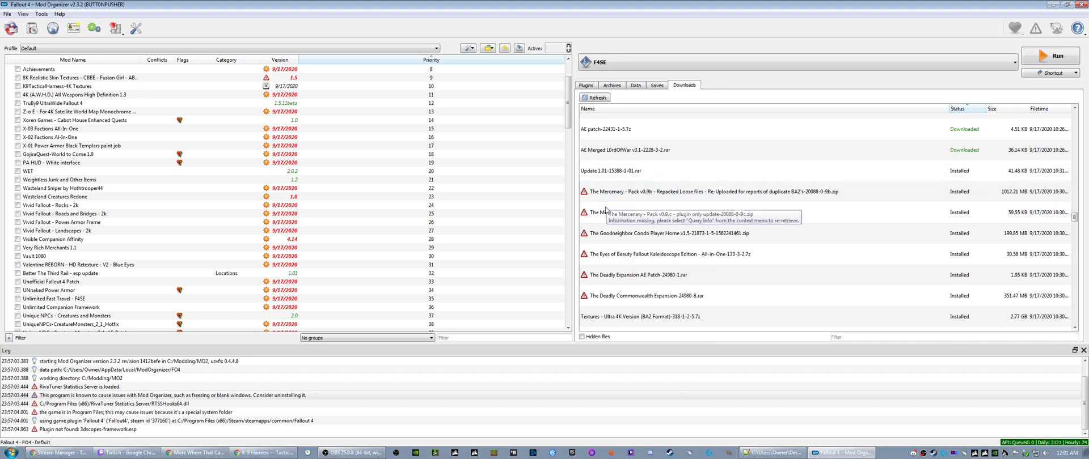
right_click(627, 199)
click(641, 215)
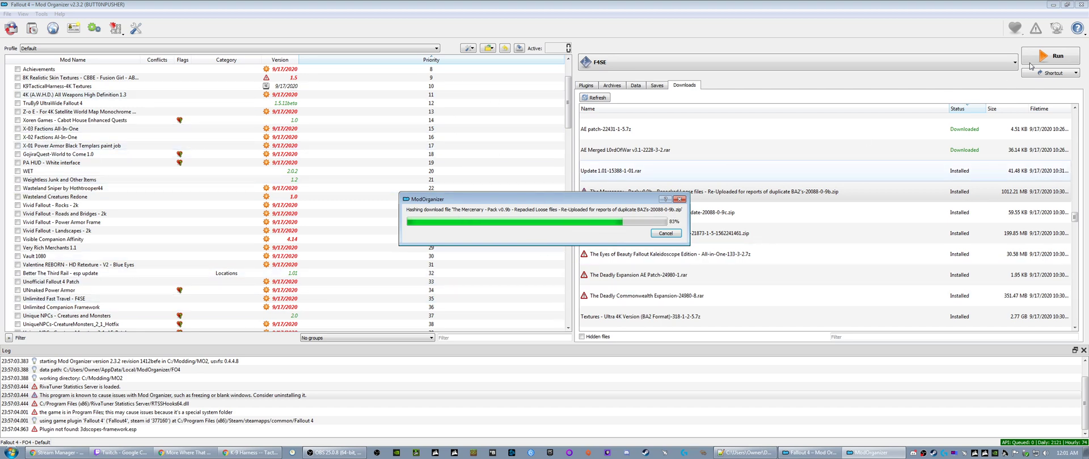
click(7, 14)
mouse_move(23, 15)
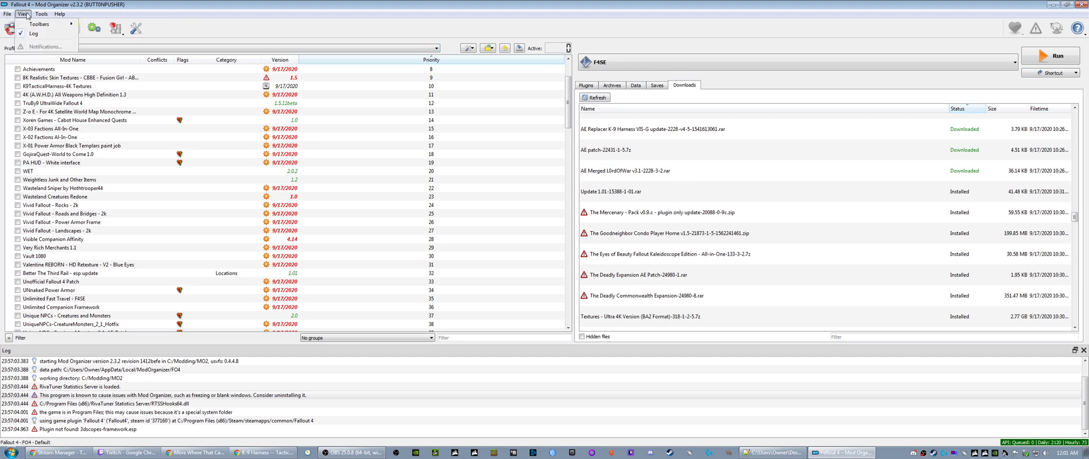
click(7, 14)
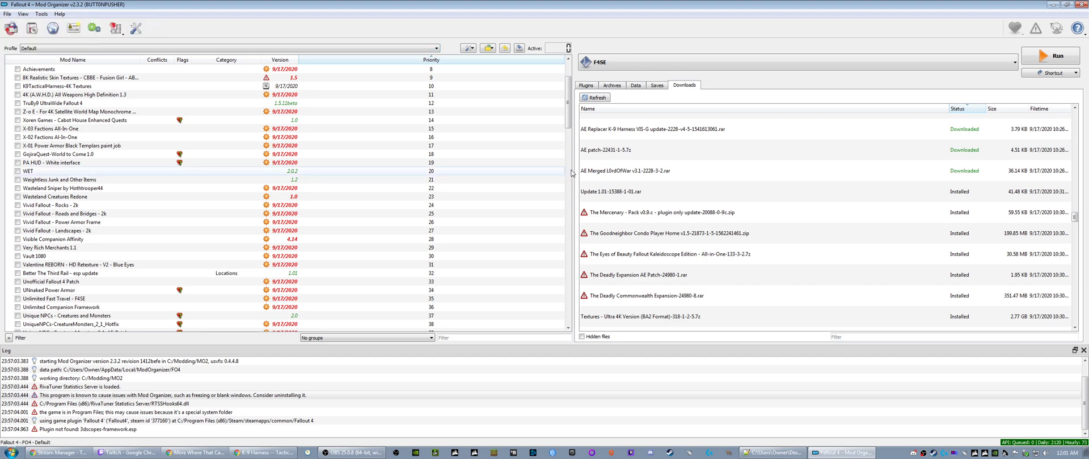
- Query the mod info for The Mercenary v0.9.c plugin update, The Goodneighbor Condo Player Home and The Eyes of Beauty downloads
right_click(596, 213)
click(619, 238)
right_click(620, 239)
click(642, 257)
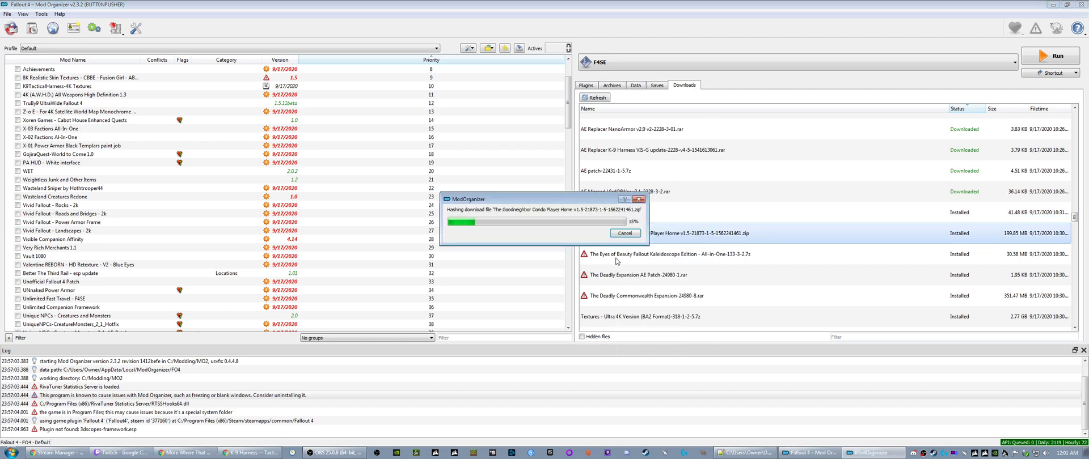
right_click(633, 264)
click(650, 279)
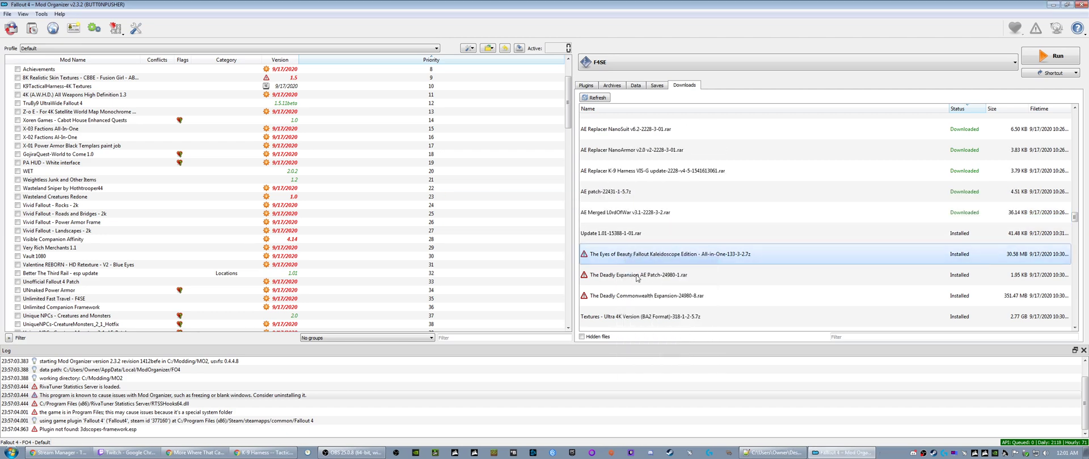
- Query the mod info for The Deadly Expansion AE Patch and The Deadly Commonwealth Expansion downloads
right_click(627, 276)
click(650, 289)
right_click(623, 296)
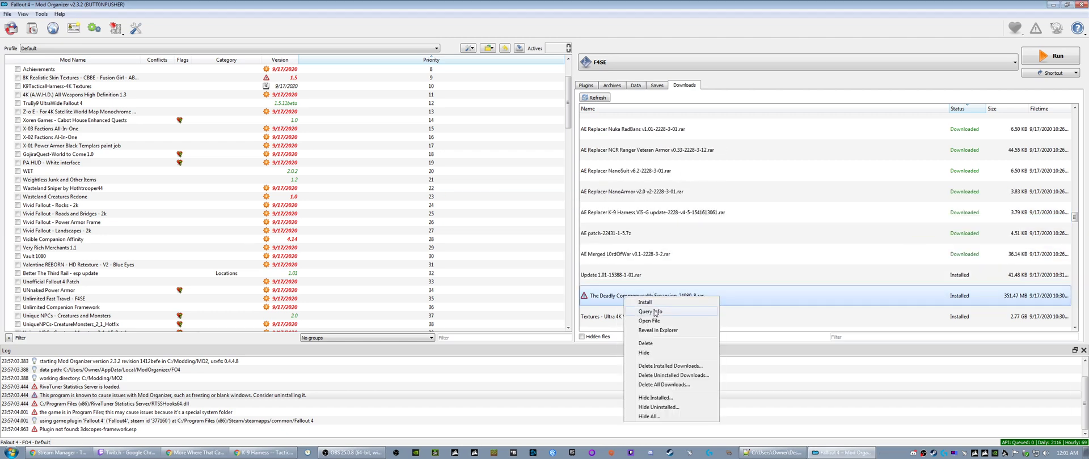
click(652, 310)
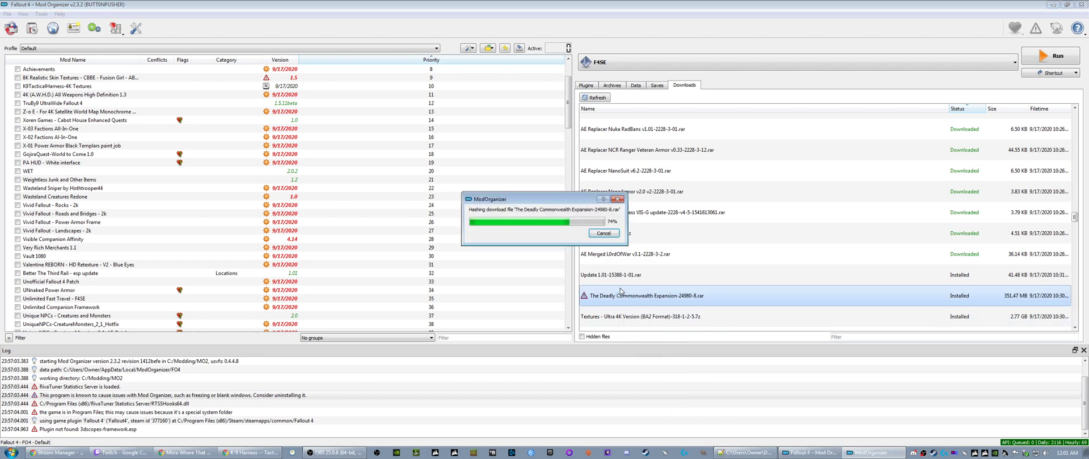
- Query the mod info for the Teleporter Holotape, Tales from the Commonwealth and SuperMutantRedux 2.5 downloads
scroll(624, 272, up, 1)
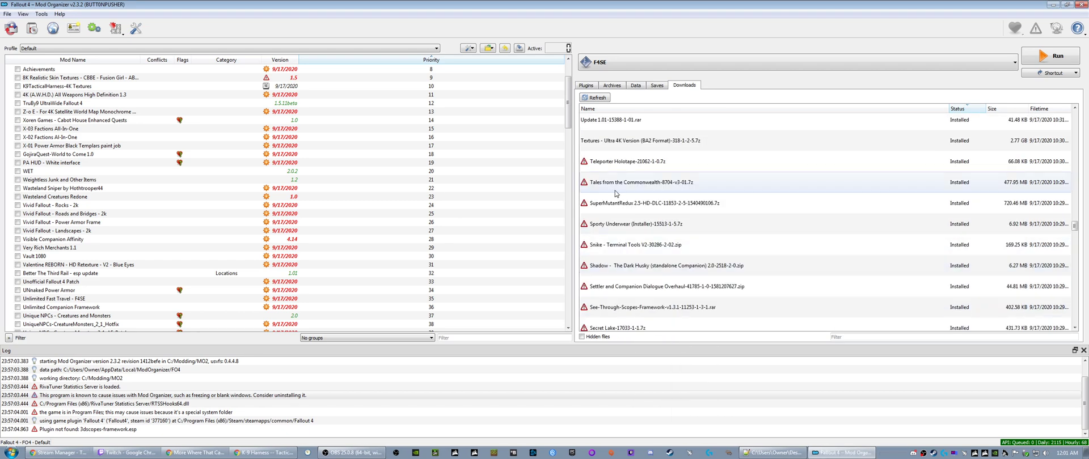
right_click(611, 162)
click(635, 176)
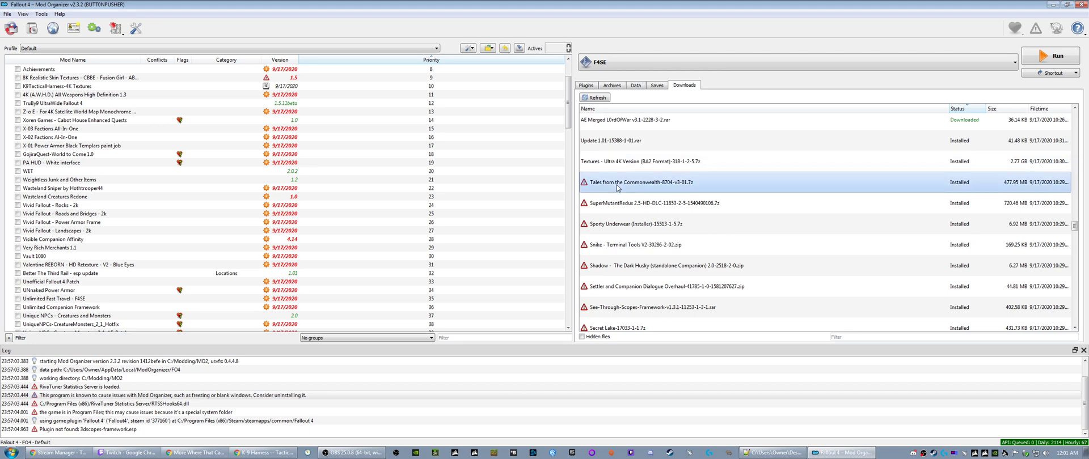
right_click(590, 182)
click(630, 199)
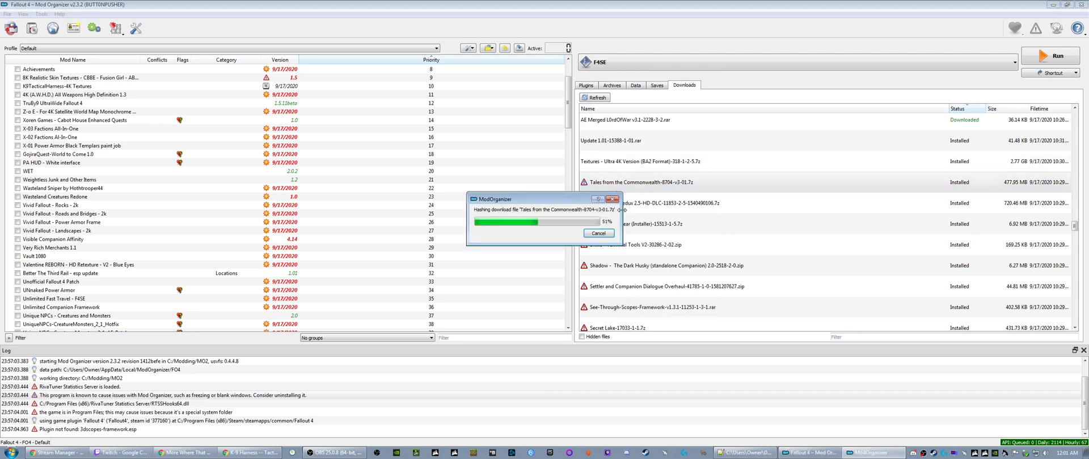
right_click(620, 204)
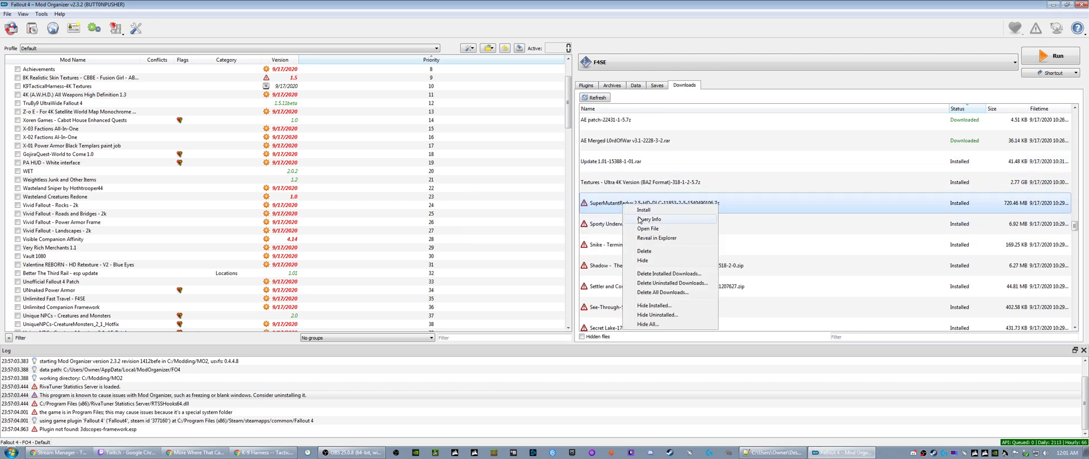
click(621, 224)
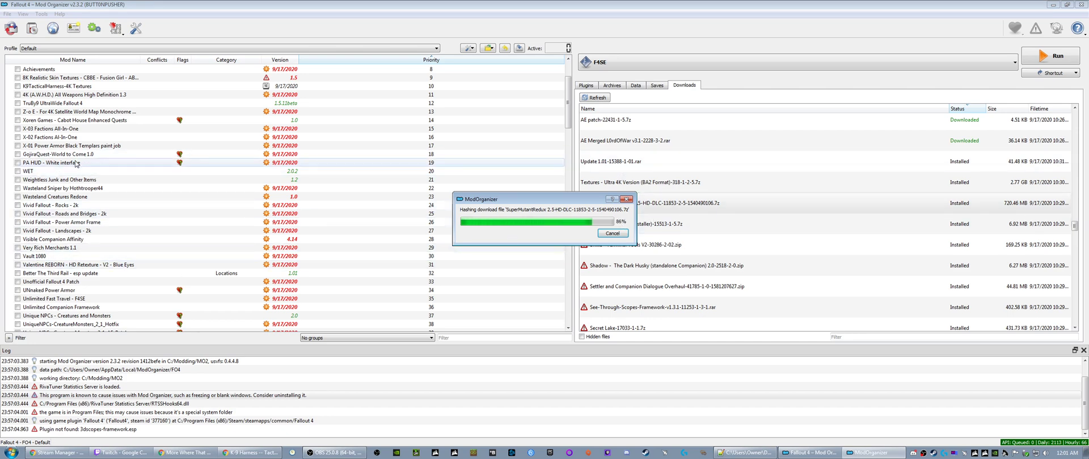
- Query the mod info for the Sporty Underwear, Snike - Terminal Tools V2 and Shadow - The Dark Husky downloads
right_click(617, 226)
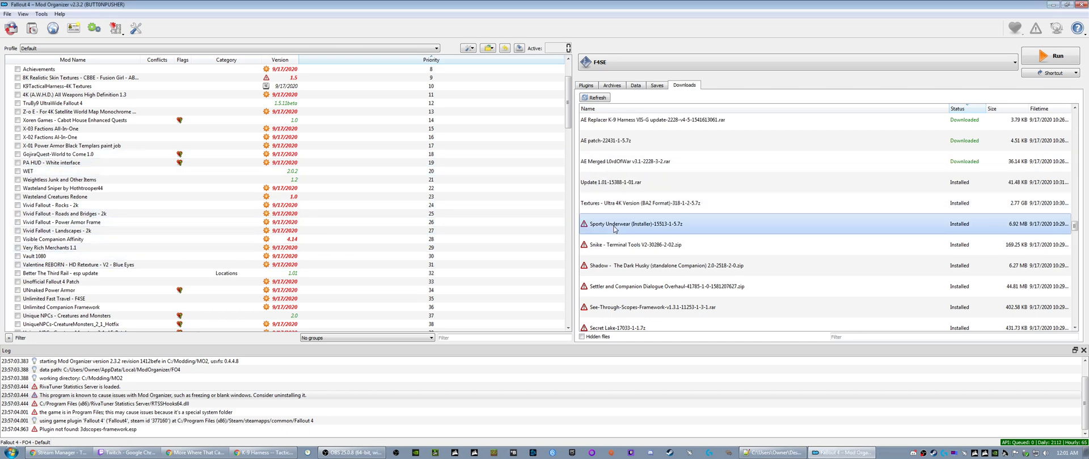
click(637, 243)
right_click(618, 248)
click(639, 262)
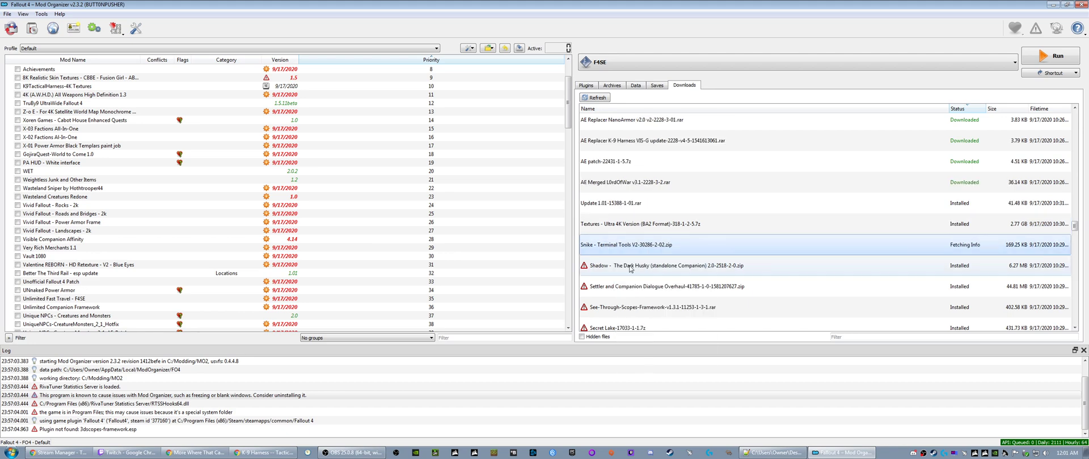
right_click(618, 265)
click(639, 280)
- Query the mod info for the Settler and Companion Dialogue Overhaul, See-Through-Scopes-Framework and Secret Lake downloads
right_click(619, 290)
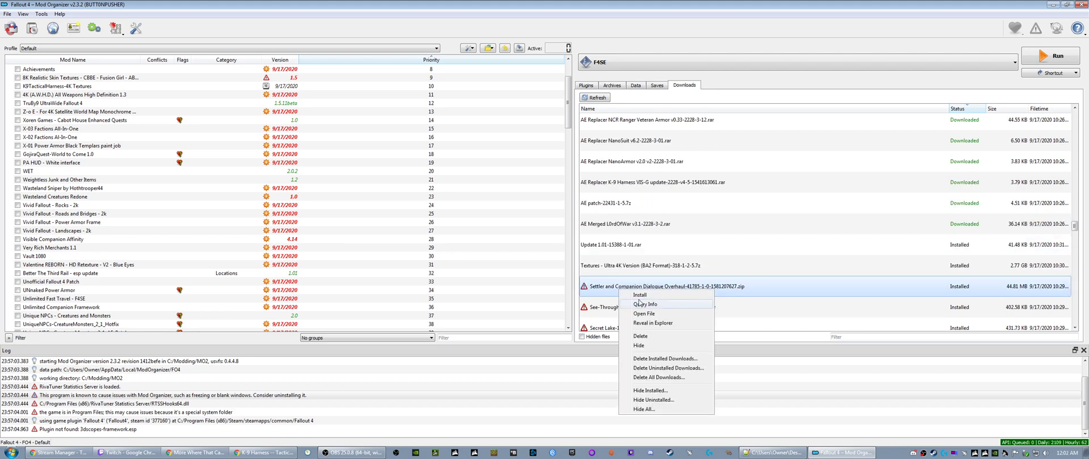
click(641, 303)
right_click(618, 309)
click(642, 324)
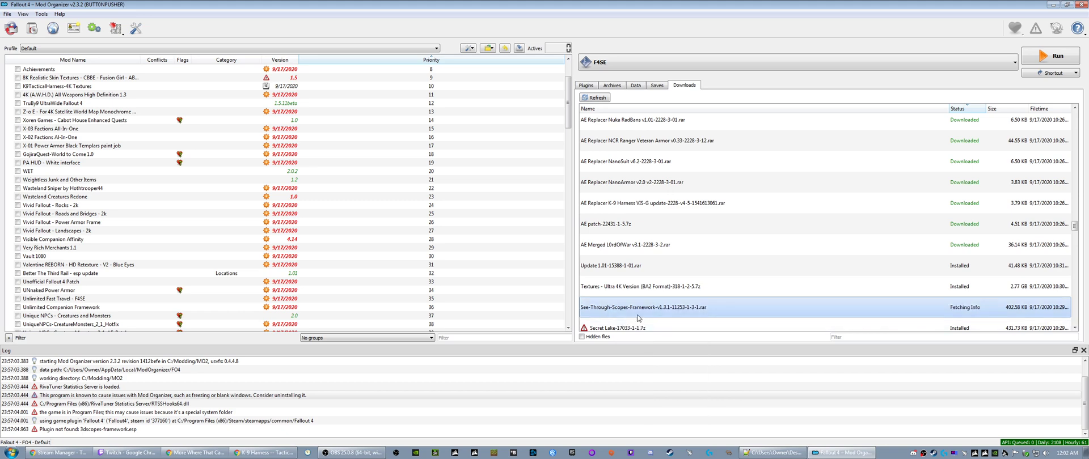
right_click(606, 150)
click(634, 166)
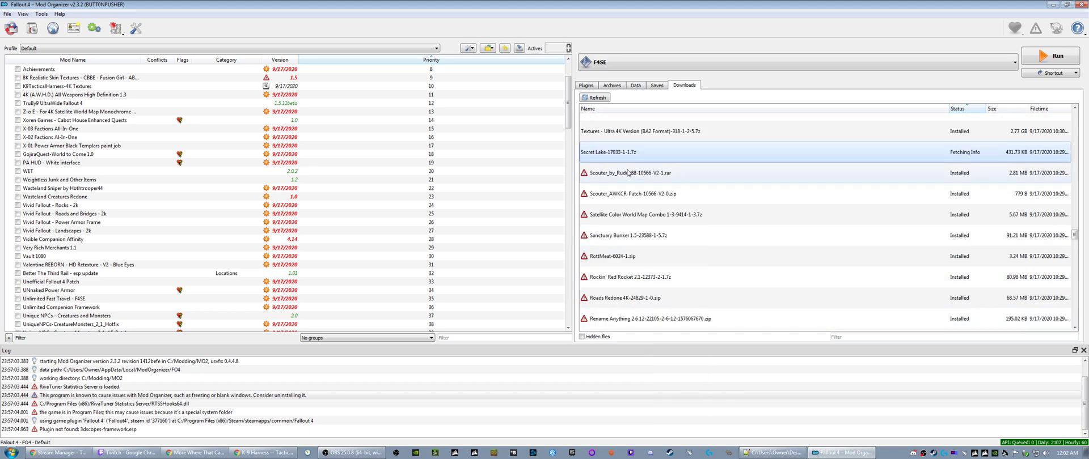
- Query the mod info for the main Scouter, Scouter_AWKCR-Patch and Satellite Color World Map Combo downloads
right_click(614, 179)
click(632, 193)
right_click(618, 198)
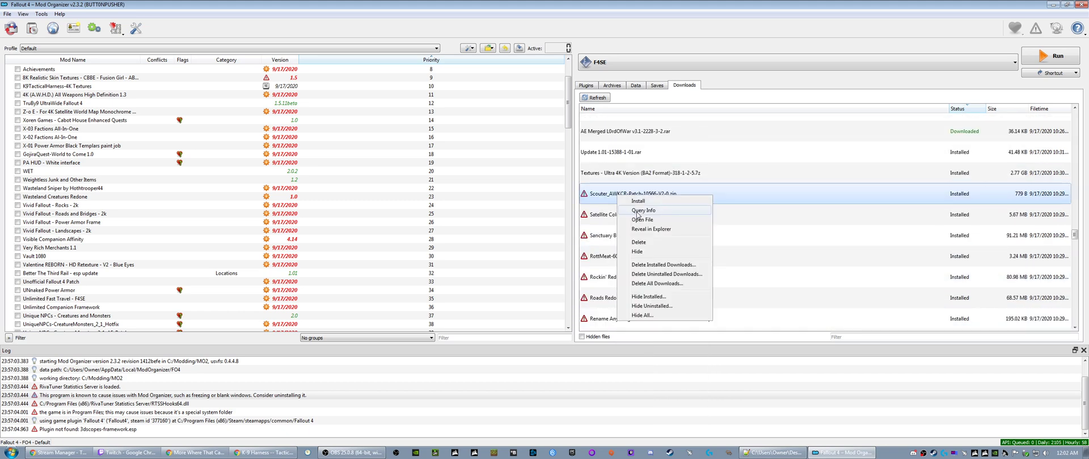
click(633, 212)
right_click(623, 217)
click(629, 230)
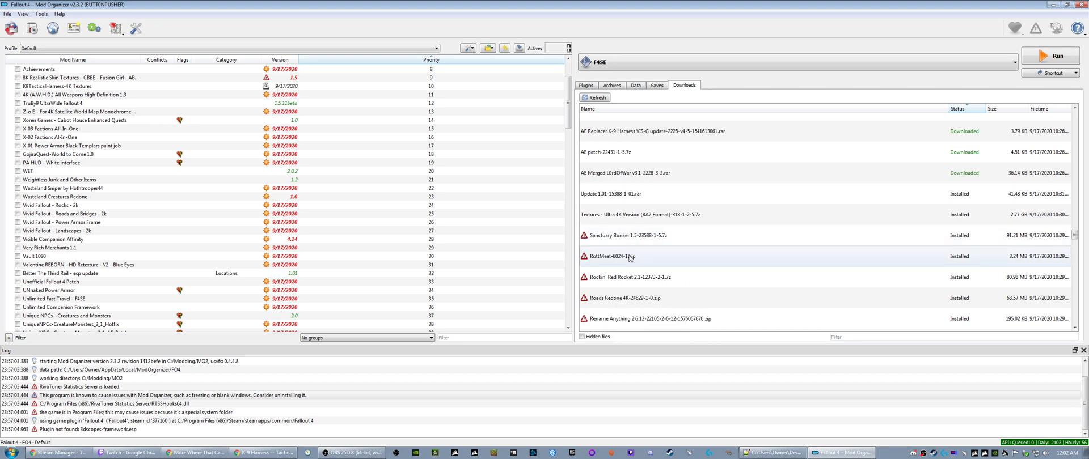
- Query the mod info for the Sanctuary Bunker 1.5, RottMeat and Rockin' Red Rocket 2.1 downloads
right_click(625, 237)
click(633, 253)
right_click(624, 254)
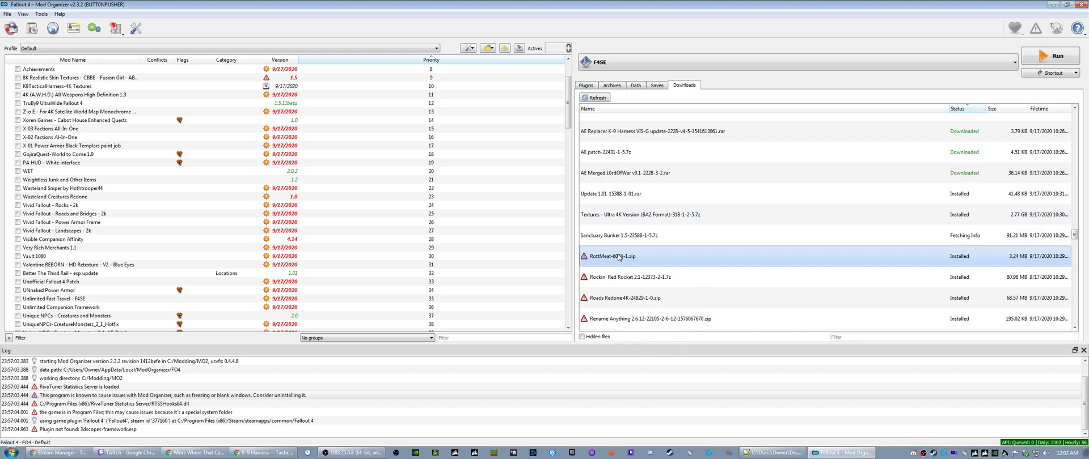
click(631, 270)
right_click(613, 278)
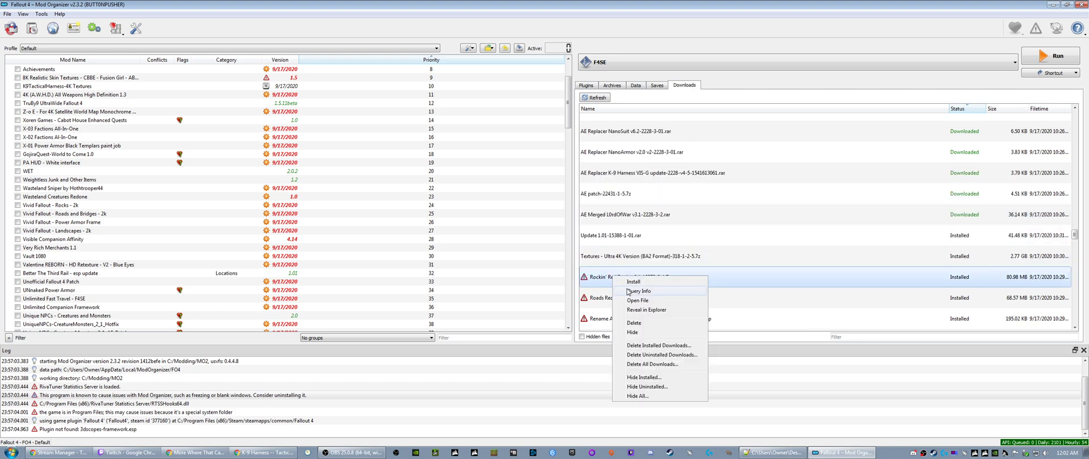
click(647, 387)
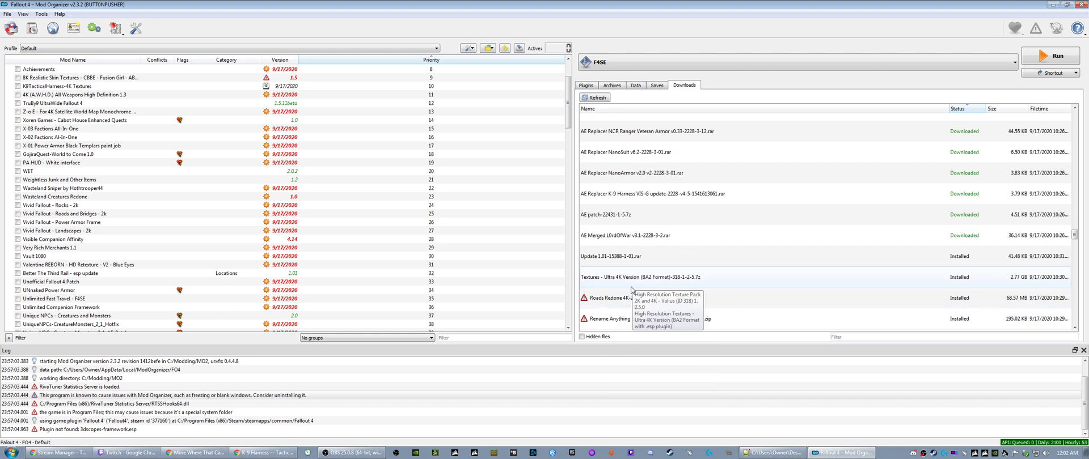
- Query the mod info for the Roads Redone 4K, Rename Anything and Remove Interior Fog - All Dlc downloads
right_click(624, 241)
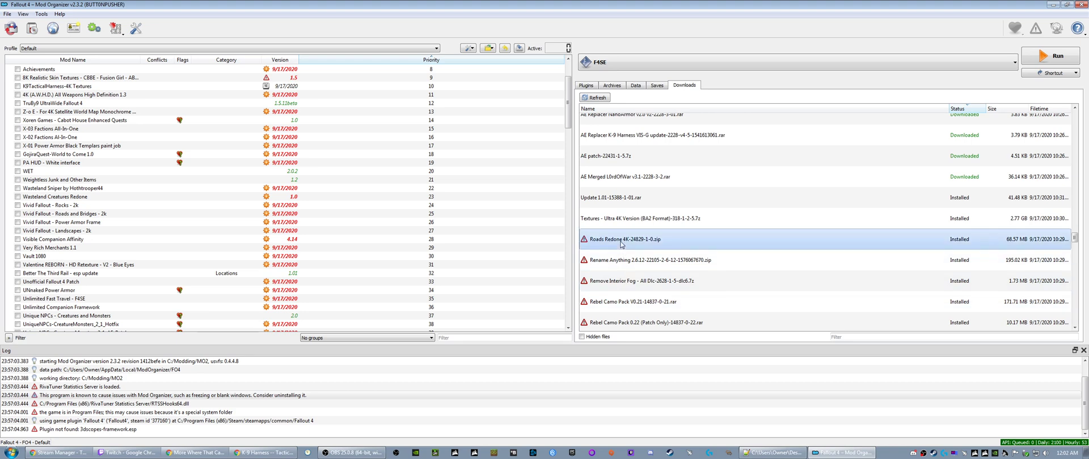
click(647, 256)
right_click(623, 262)
click(649, 277)
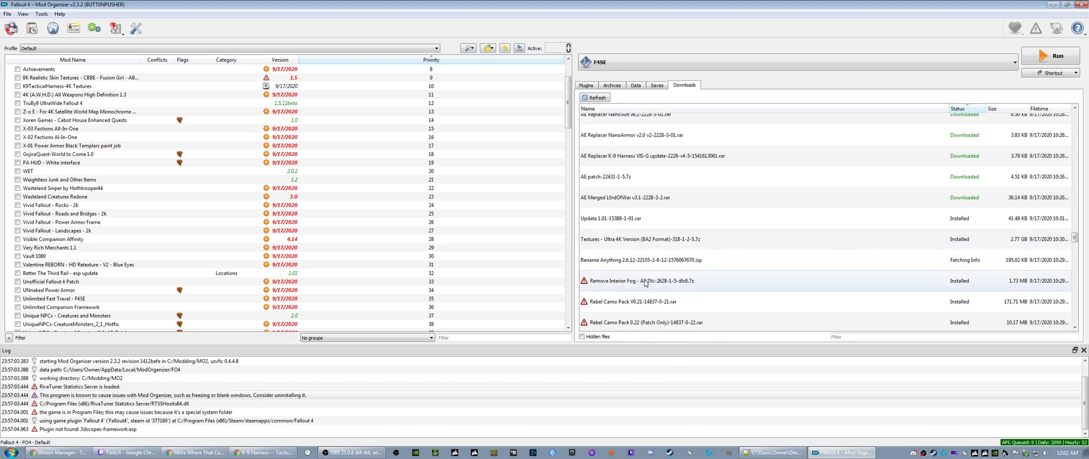
right_click(620, 282)
click(644, 297)
- Query the mod info for the Rebel Camo Pack V0.21 and Rebel Camo Pack 0.22 (Patch Only) downloads
right_click(630, 305)
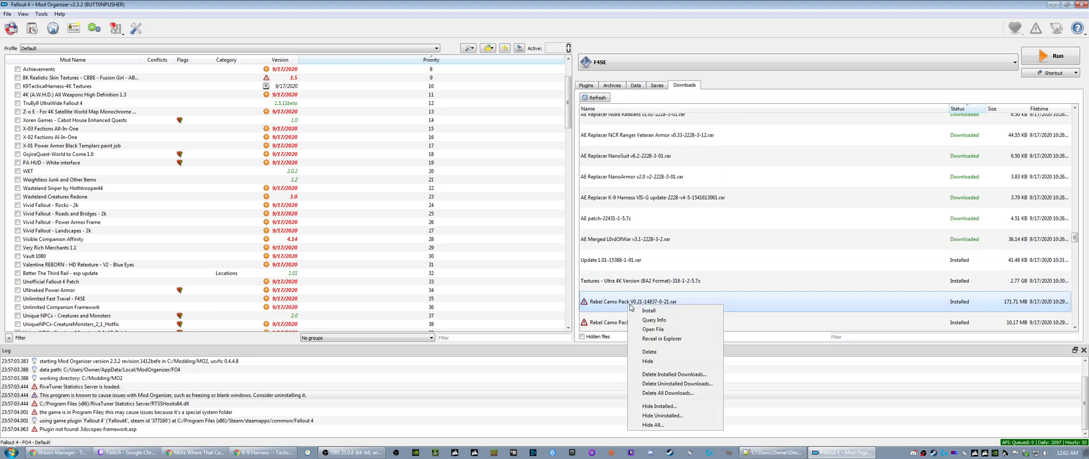
click(653, 321)
scroll(620, 239, down, 2)
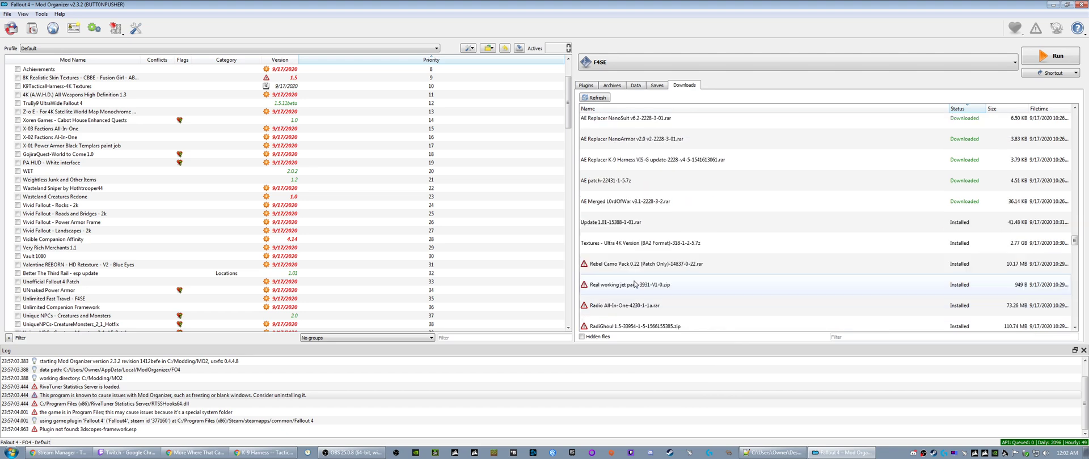
right_click(617, 210)
click(643, 226)
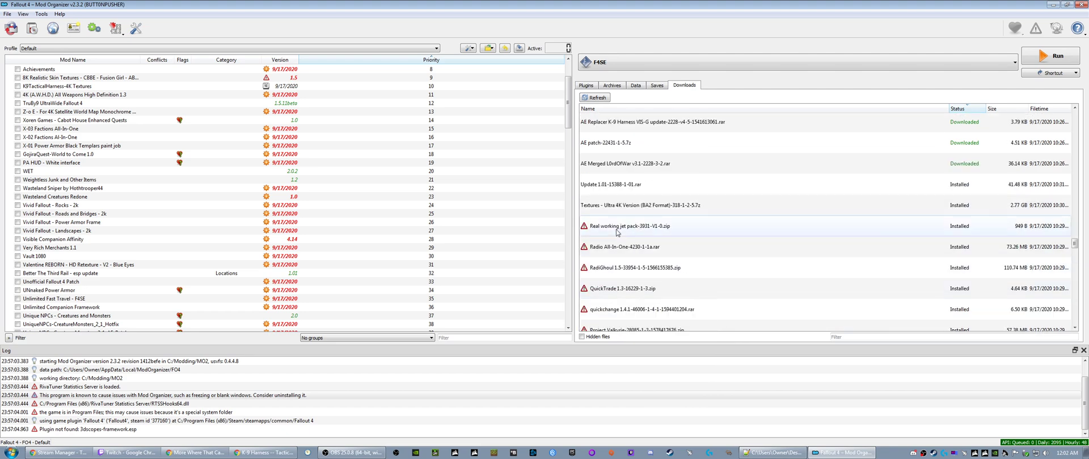
- Query the mod info for the Real working jet pack, Radio All-In-One and RadiGhoul 1.5 downloads
right_click(617, 230)
click(643, 246)
right_click(618, 248)
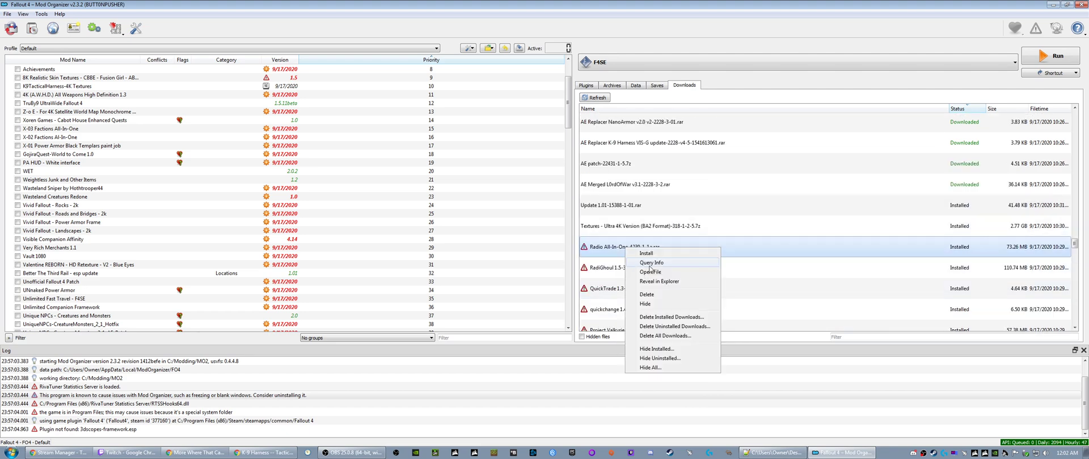
click(652, 266)
right_click(618, 268)
click(649, 285)
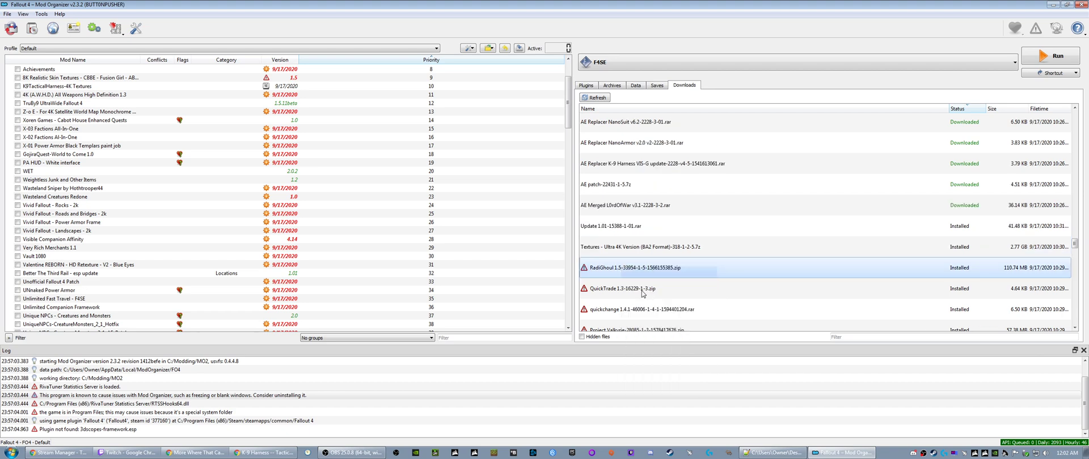
- Query the mod info for the QuickTrade 1.3, quickchange 1.4.1 and Project Valkyrie downloads
right_click(625, 290)
click(652, 308)
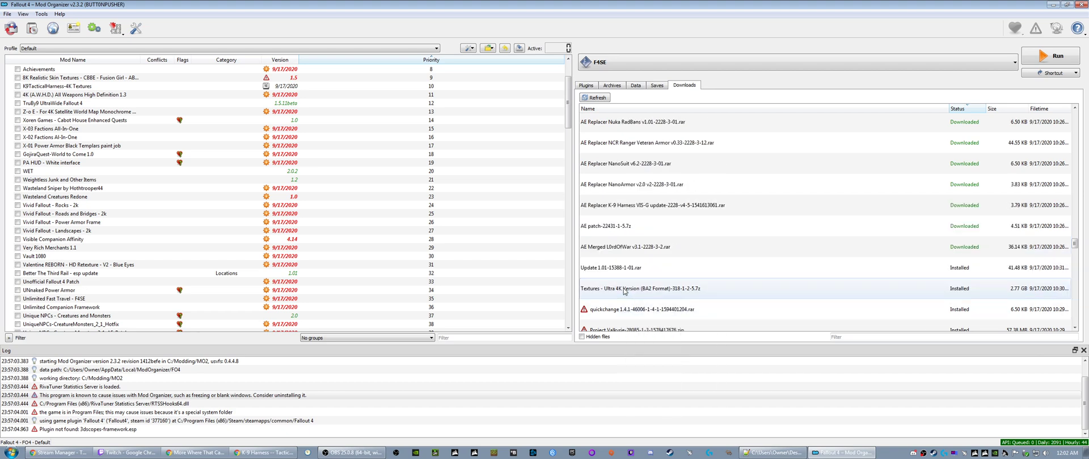
right_click(624, 251)
click(652, 269)
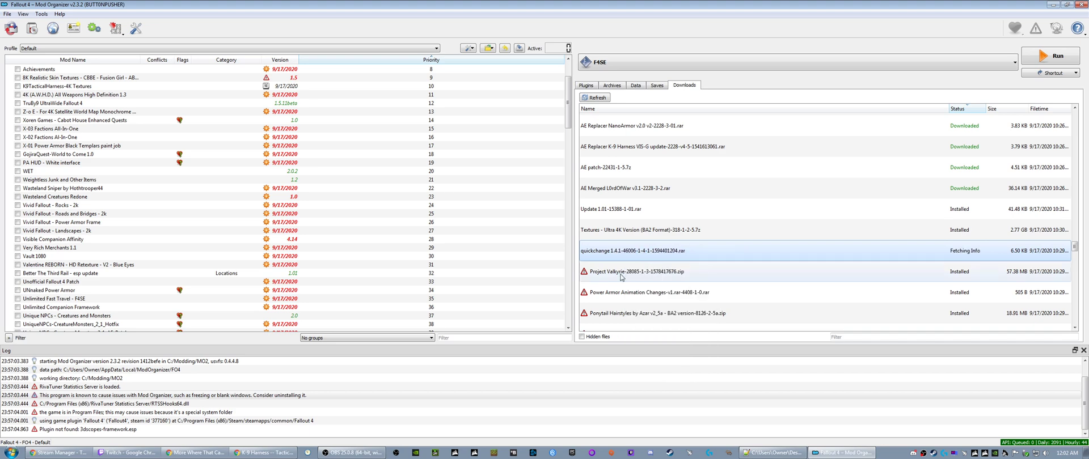
right_click(621, 277)
click(647, 295)
- Query the mod info for the Power Armor Animation Changes, Ponytail Hairstyles and Pip-Boy downloads
right_click(624, 294)
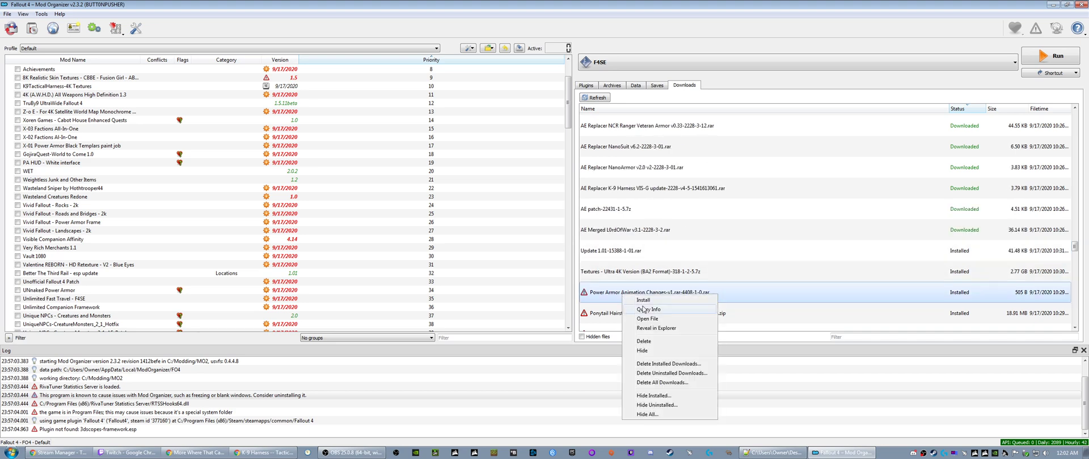
click(646, 311)
right_click(619, 254)
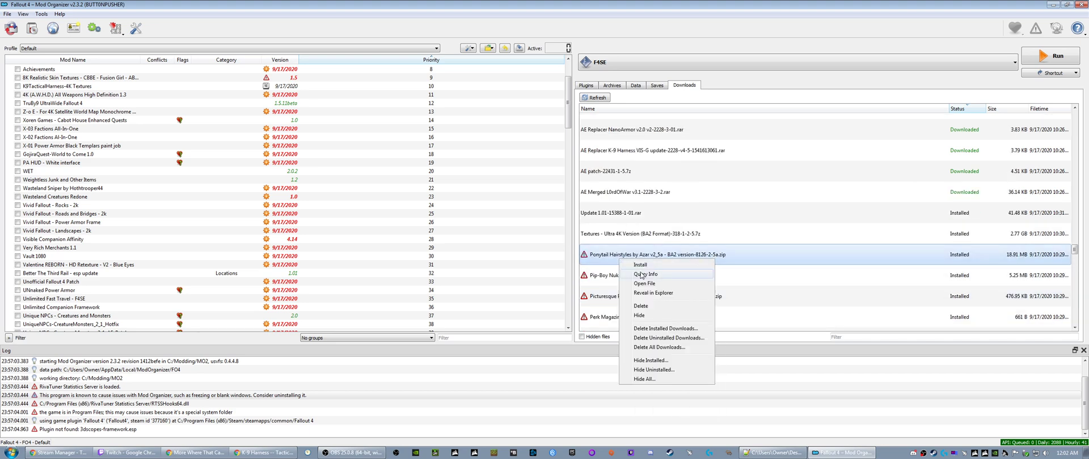
click(643, 276)
right_click(617, 277)
click(644, 291)
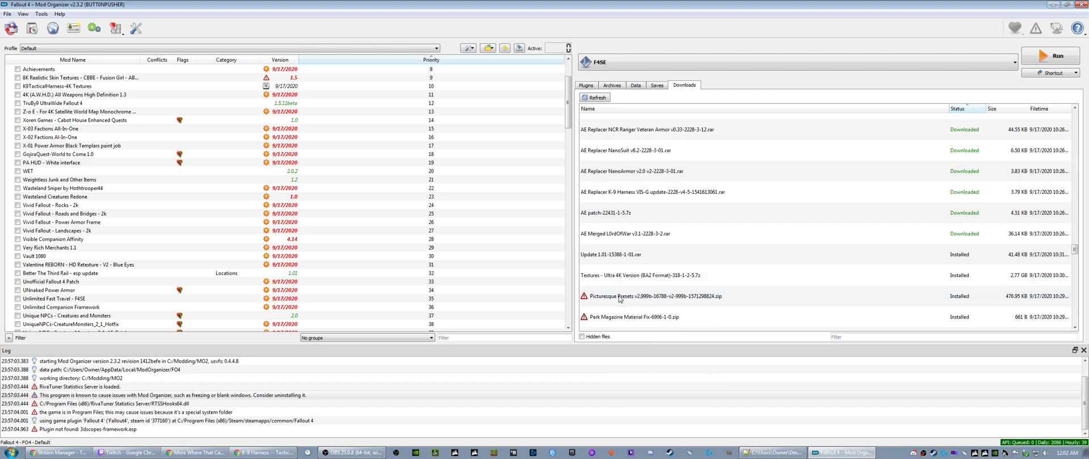
- Query the mod info for the Picturesque Presets, Perk Magazine Material Fix and Outcasts and Remnants downloads
right_click(620, 297)
click(641, 312)
right_click(618, 317)
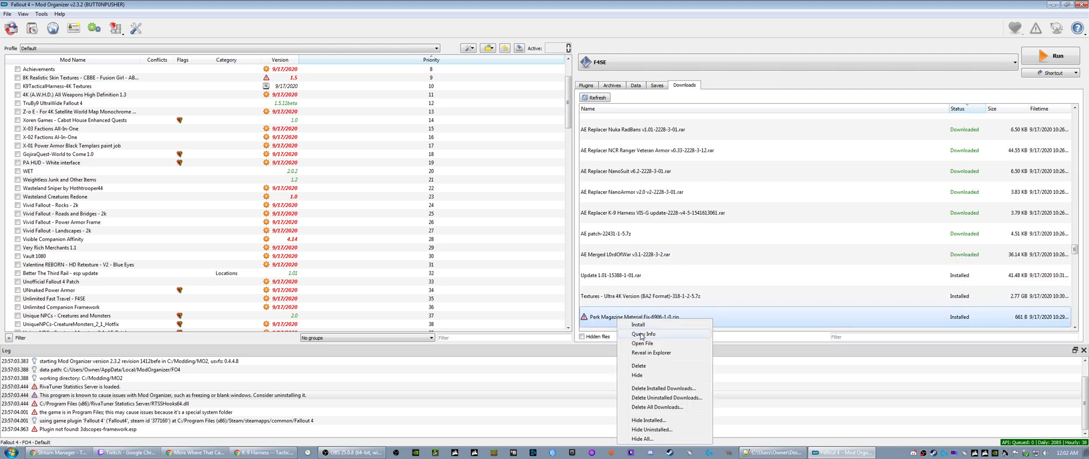
click(643, 331)
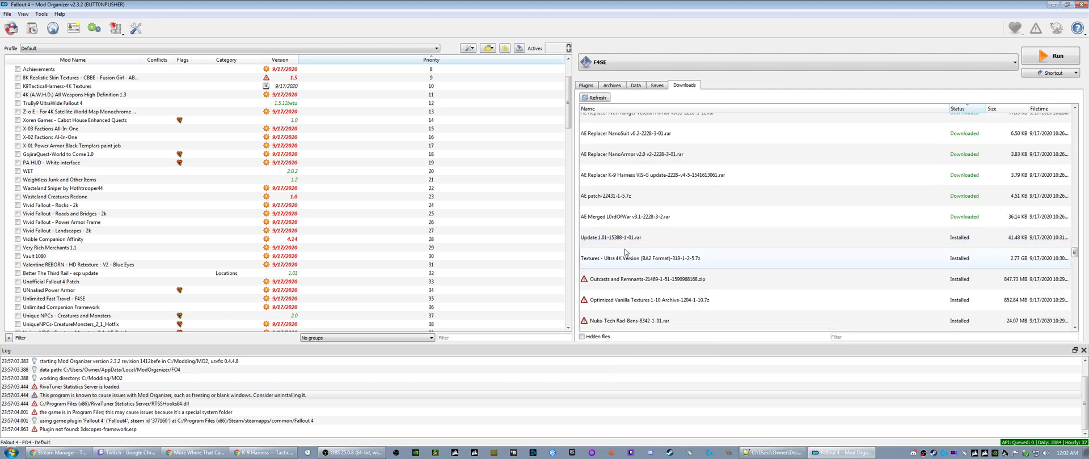
scroll(624, 249, down, 1)
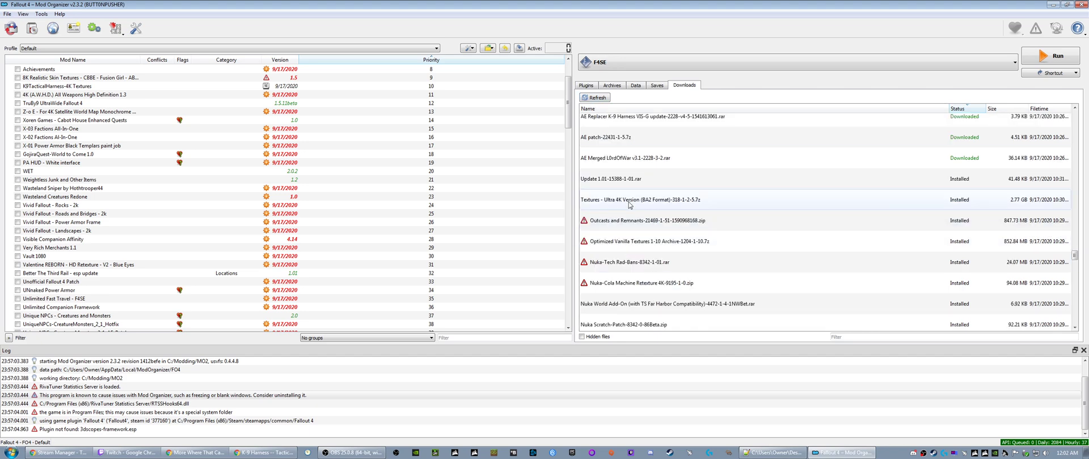
right_click(628, 220)
click(647, 250)
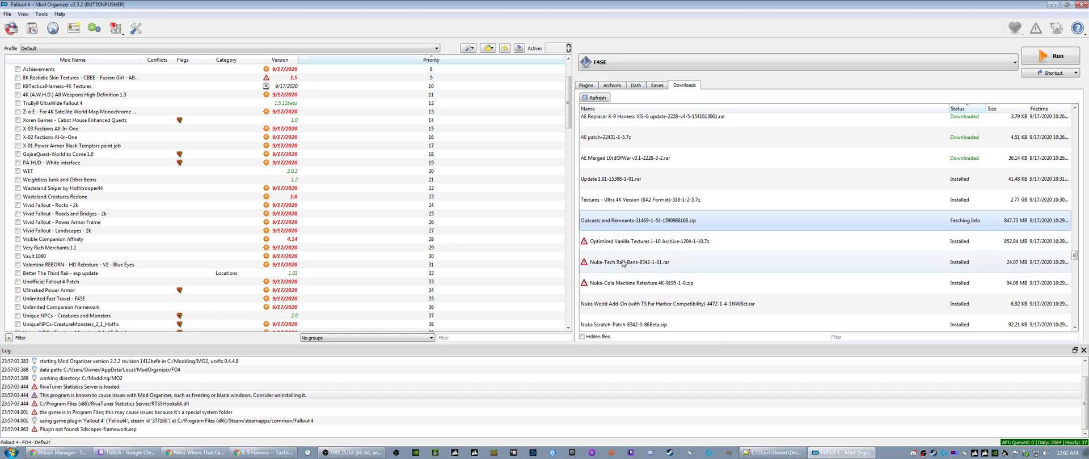
- Query the mod info for the Optimized Vanilla Textures, Nuka-Tech Rad-Bans and Nuka-Cola Machine Retexture 4K downloads
right_click(610, 242)
click(607, 267)
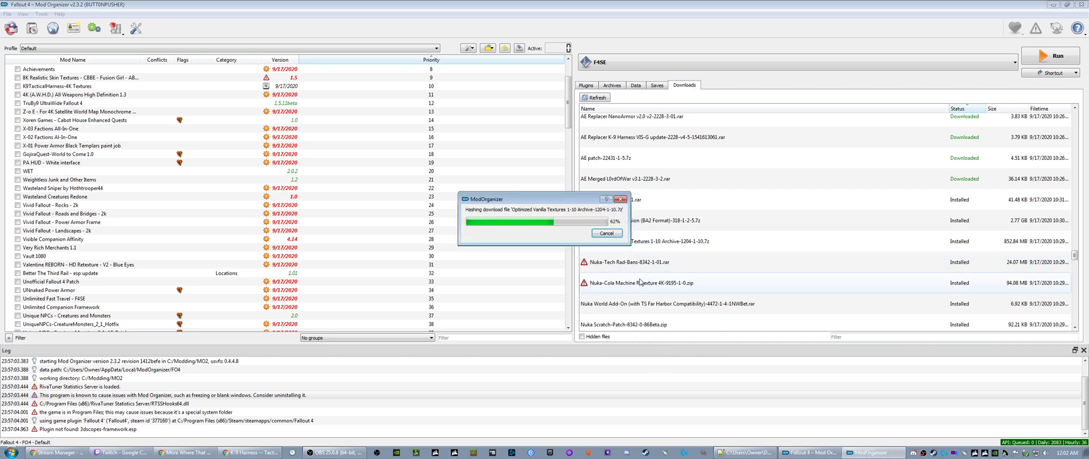
right_click(616, 264)
click(637, 279)
right_click(619, 288)
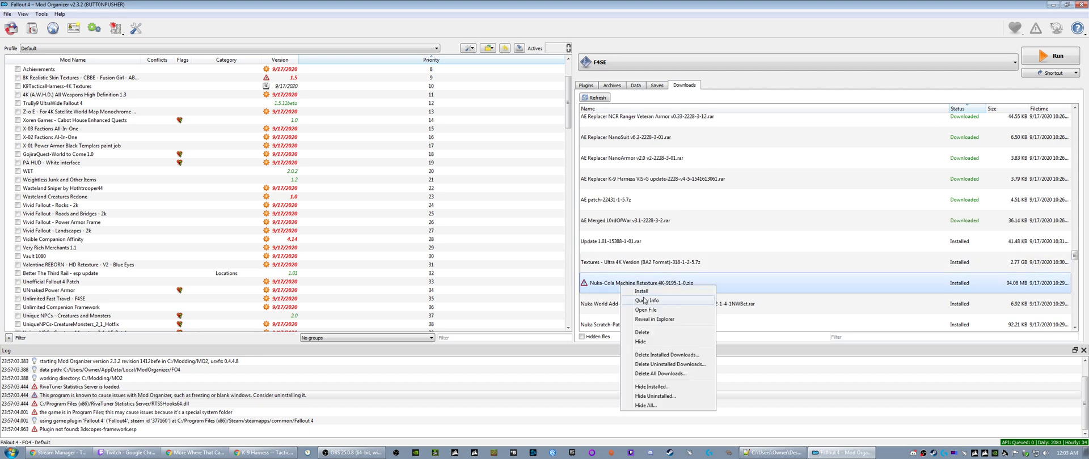
click(619, 303)
- Query the mod info for the NorthernSprings LOD patch and Northern Springs (The Winter Update) downloads
scroll(617, 300, up, 1)
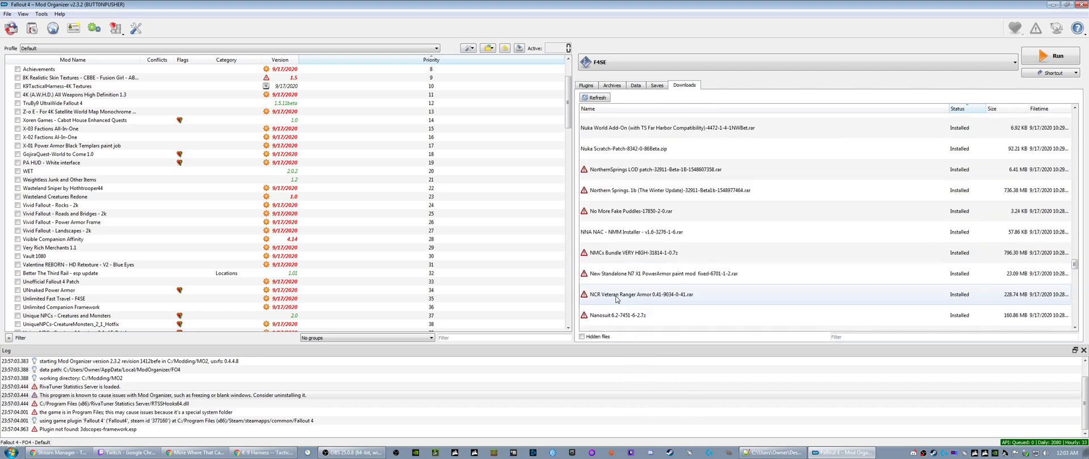
right_click(613, 170)
click(624, 186)
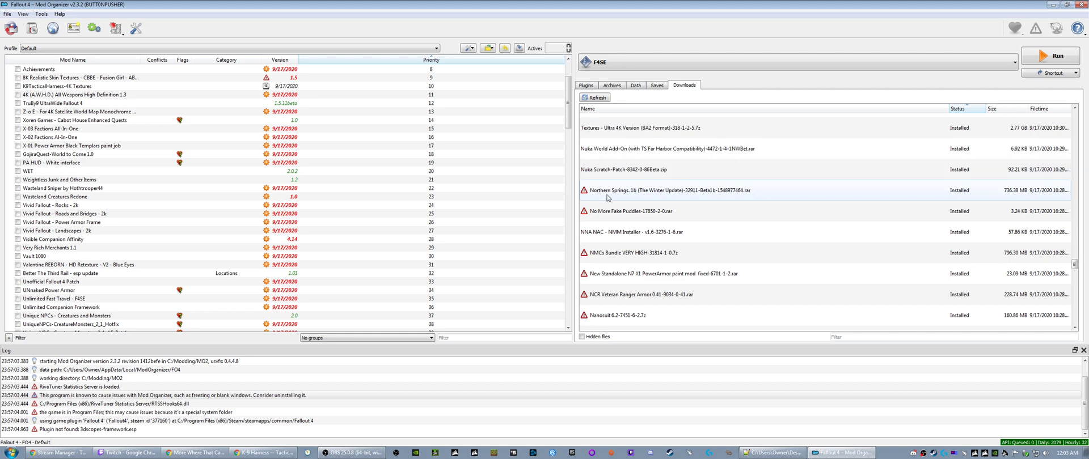
right_click(604, 198)
click(625, 215)
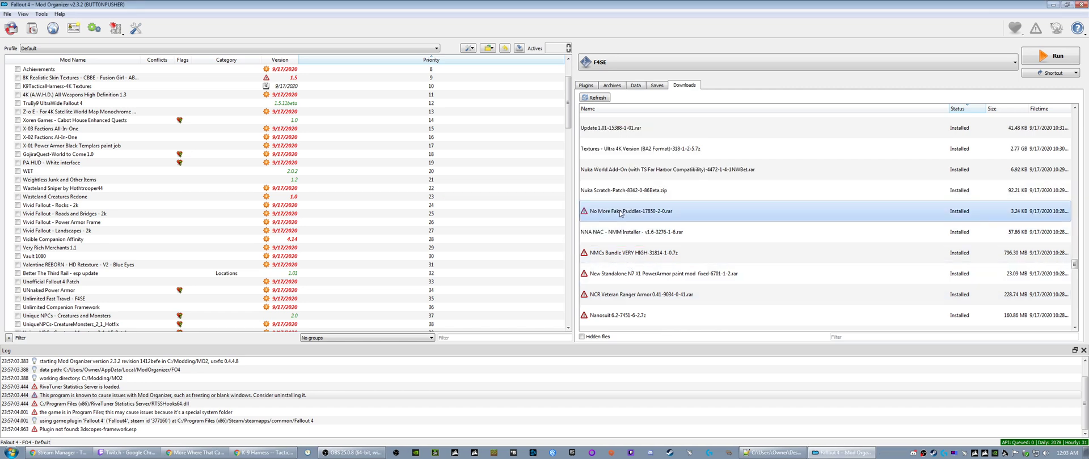
- Query the mod info for the No More Fake Puddles, NMCs Bundle VERY HIGH and New Standalone N7 X1 PowerArmor paint mod downloads
right_click(620, 253)
click(620, 277)
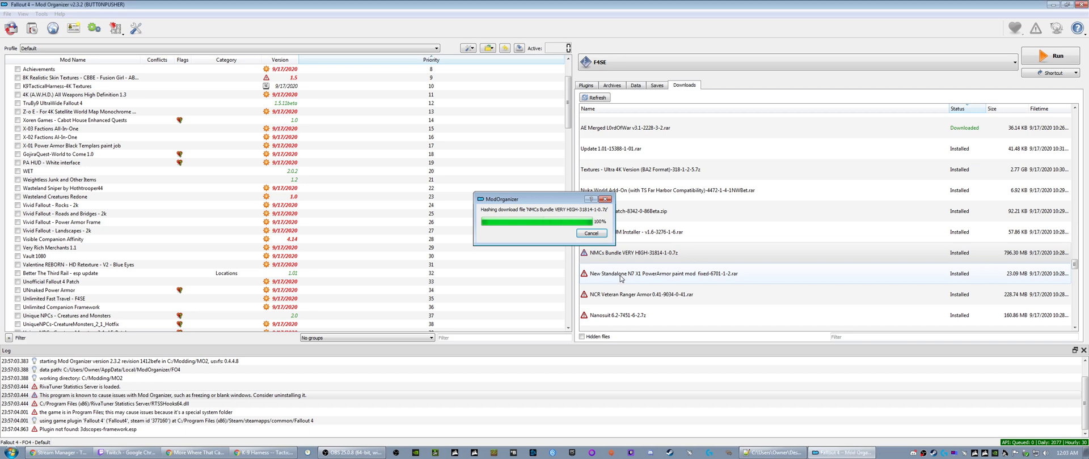
right_click(620, 276)
click(643, 290)
- Query the mod info for the NCR Veteran Ranger Armor 0.41 and Nanosuit 6.2 downloads
right_click(618, 296)
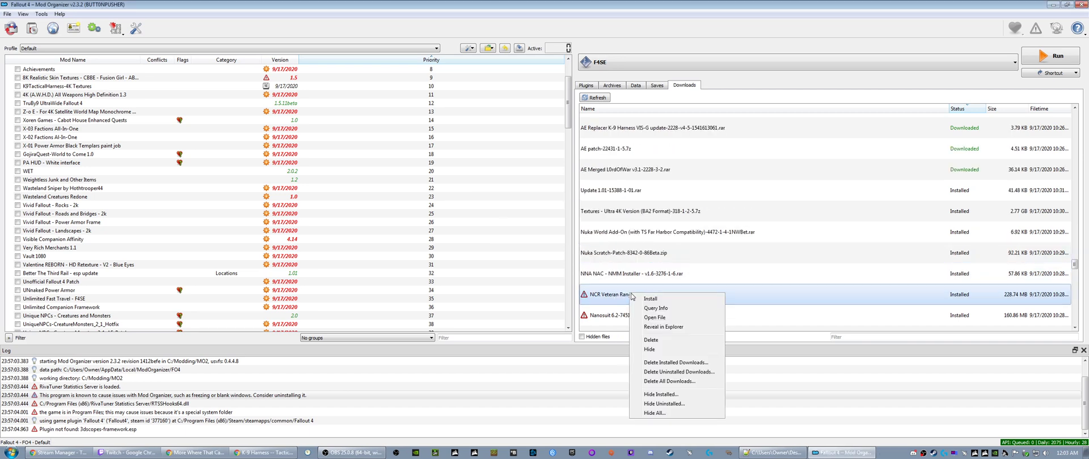
click(651, 311)
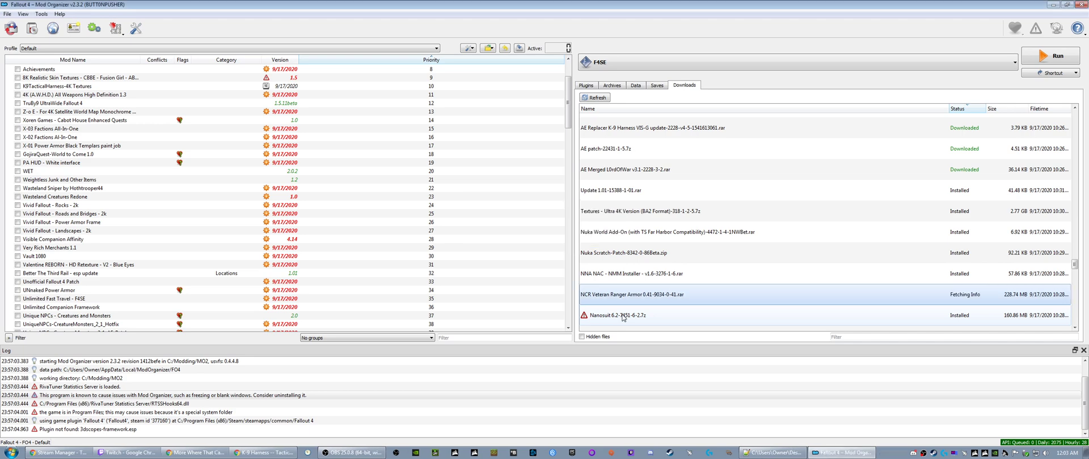
right_click(623, 316)
click(648, 331)
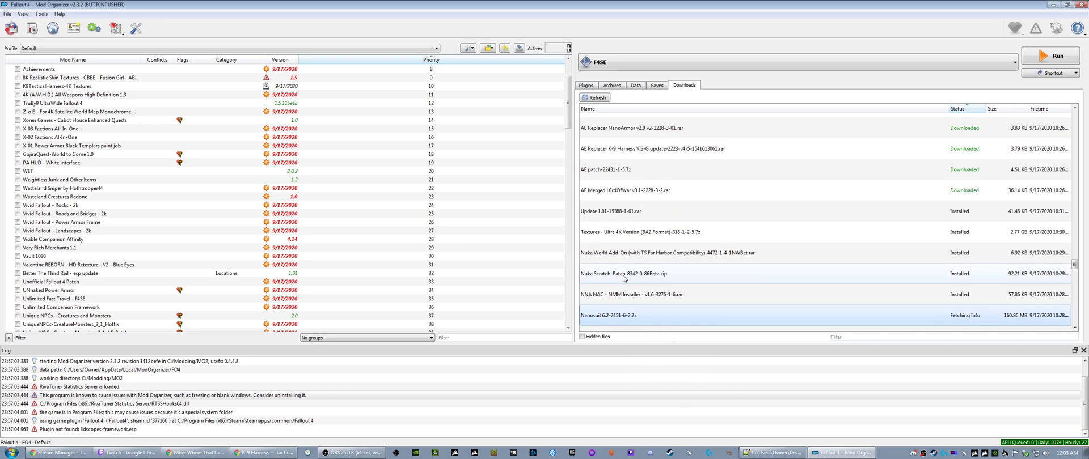
- Query the mod info for the NanoArmor download
scroll(624, 277, down, 3)
right_click(612, 163)
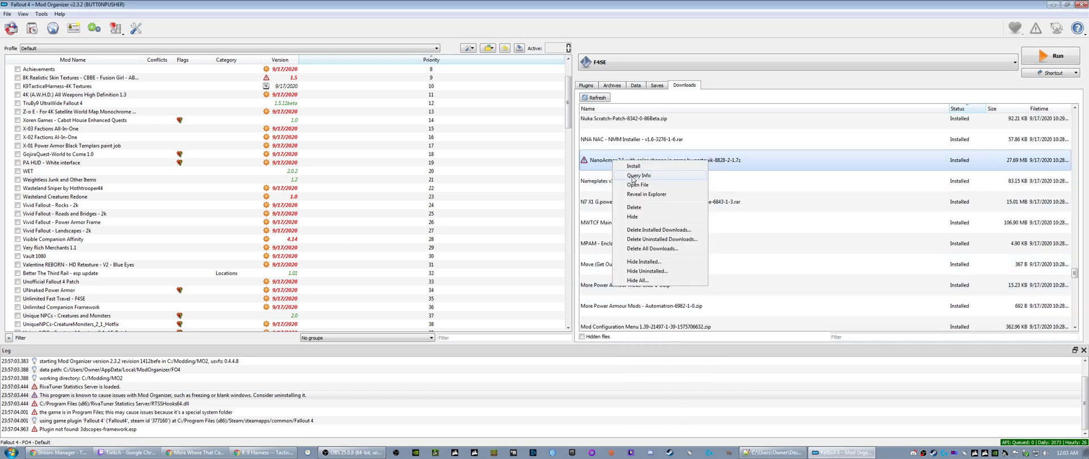
click(634, 179)
- Sort the downloads by name and check the whole list for entries still missing mod info
scroll(618, 250, down, 5)
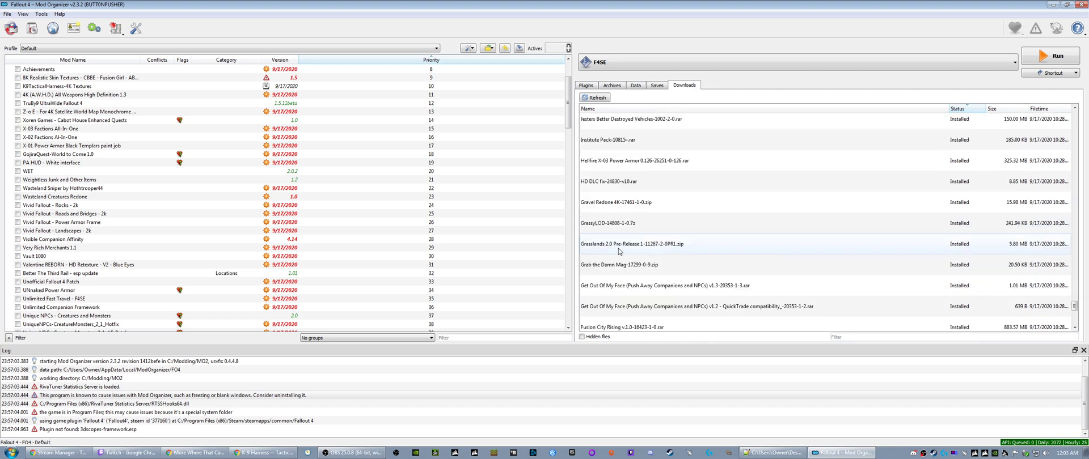
scroll(619, 251, down, 5)
scroll(619, 250, up, 15)
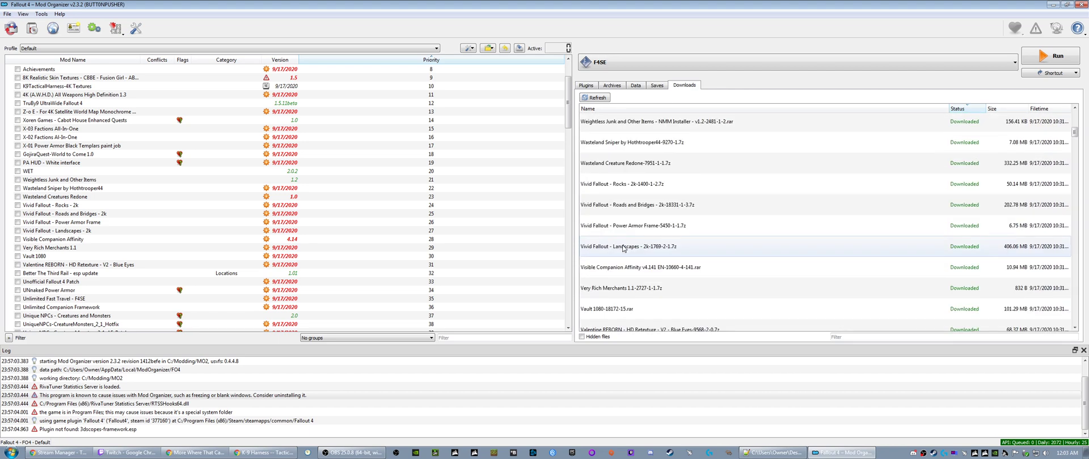
click(607, 108)
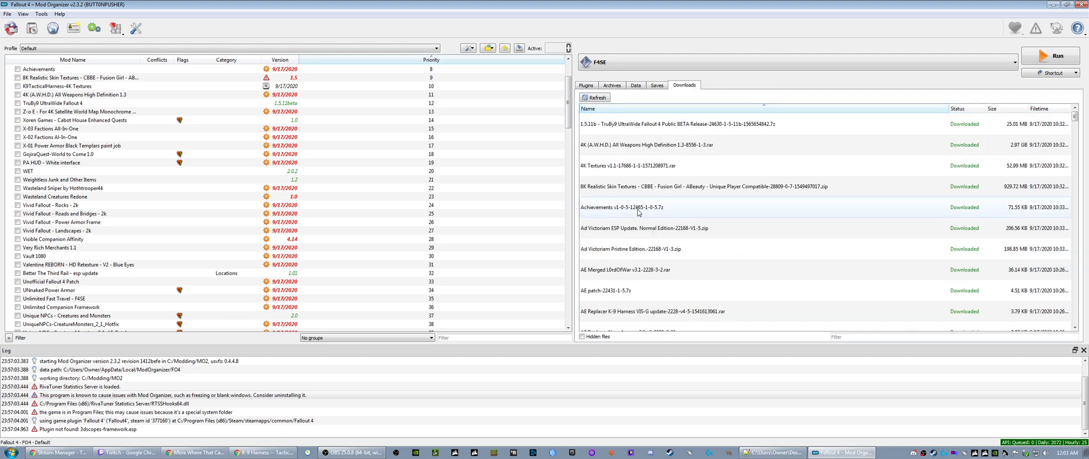
scroll(638, 221, down, 10)
scroll(629, 230, down, 20)
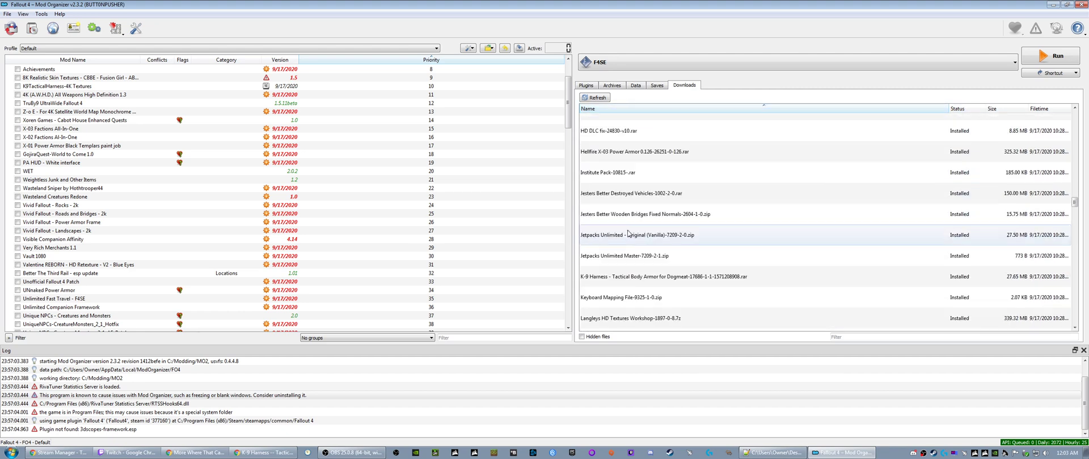
scroll(624, 235, down, 5)
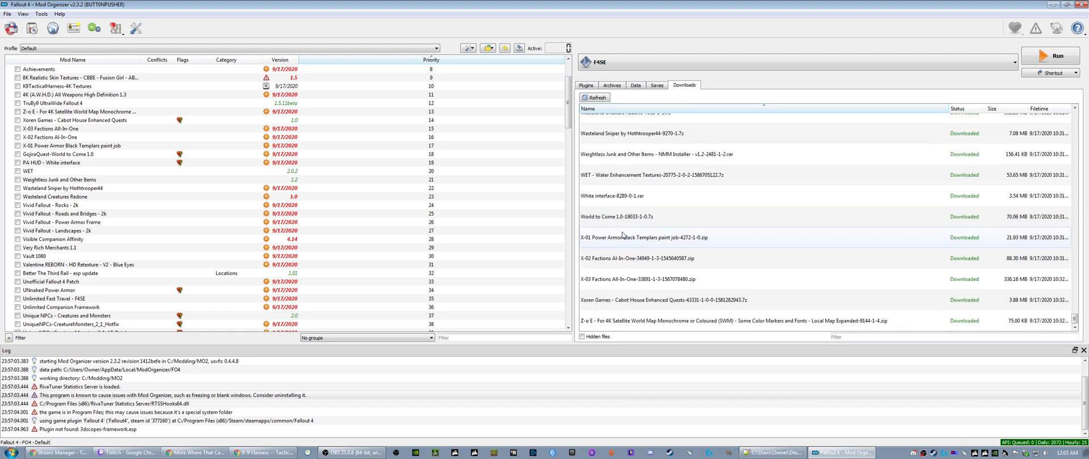
scroll(621, 230, up, 20)
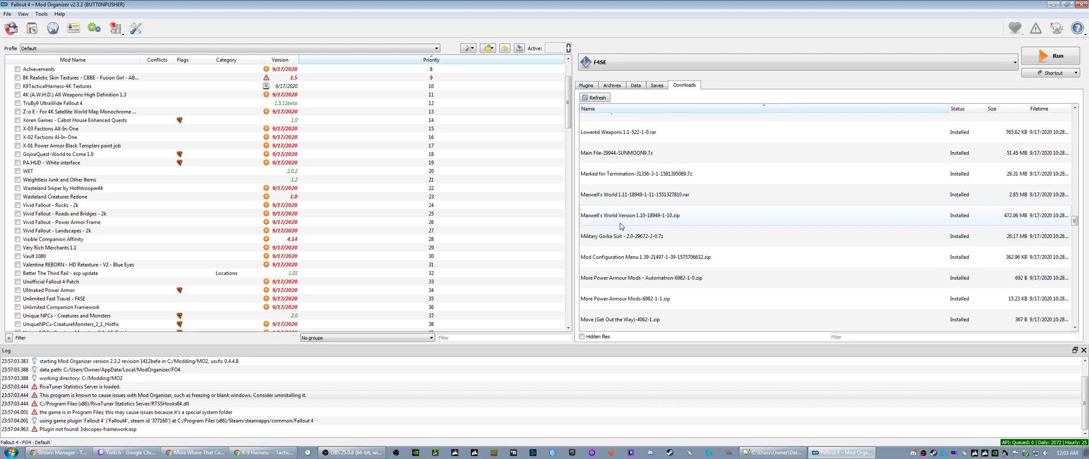
scroll(620, 225, up, 15)
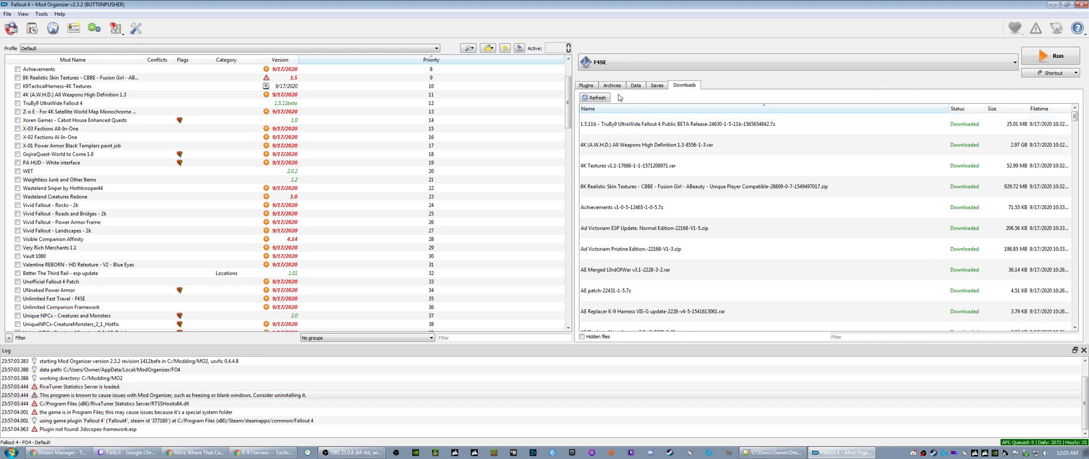
- Look through the plugins, archives, data and saves views, and return to the downloads list
click(586, 85)
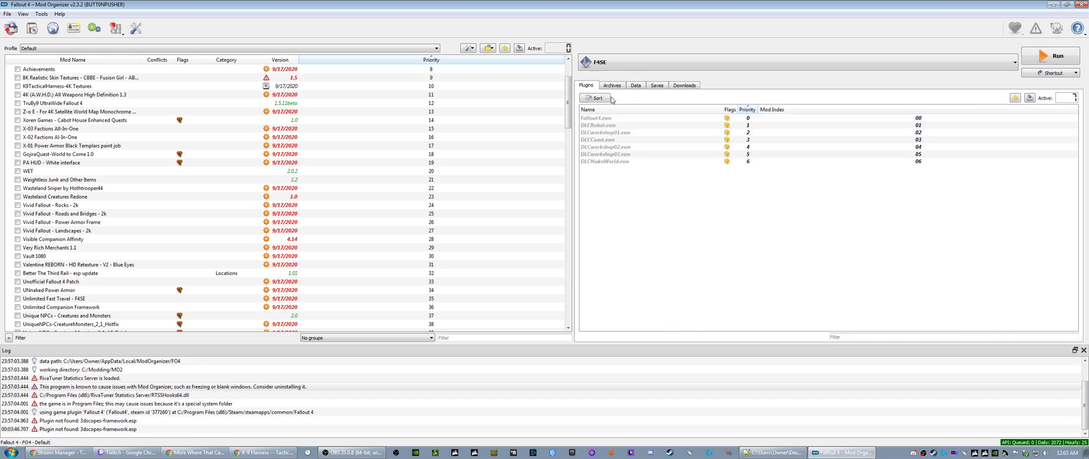
click(612, 85)
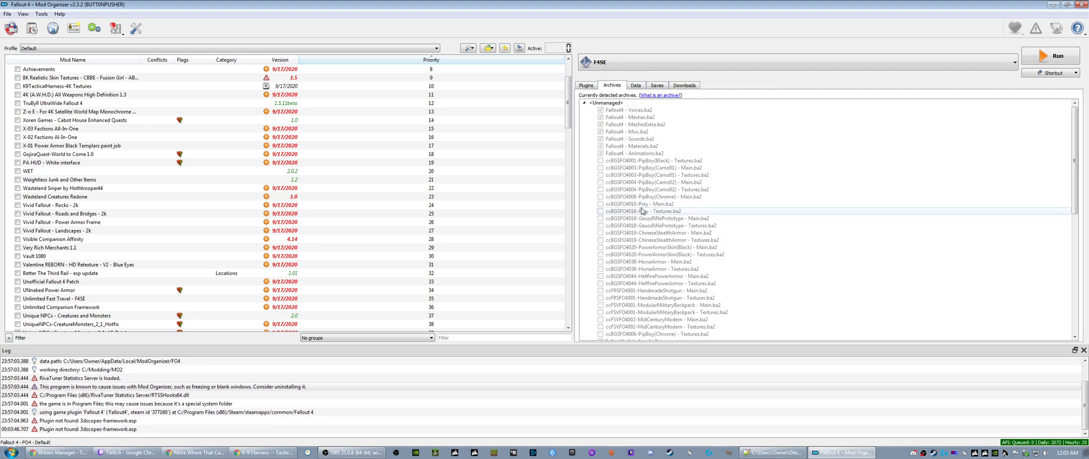
click(635, 85)
click(663, 86)
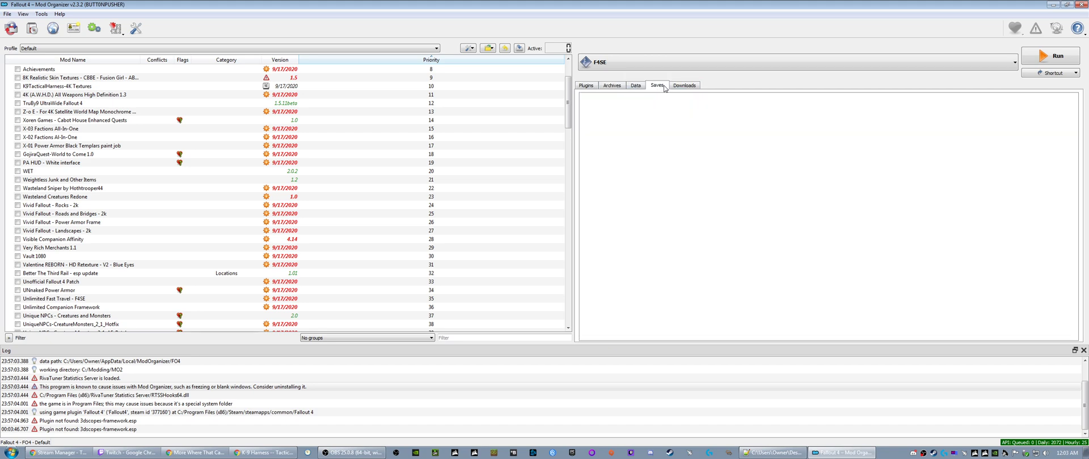
click(684, 85)
scroll(635, 230, up, 5)
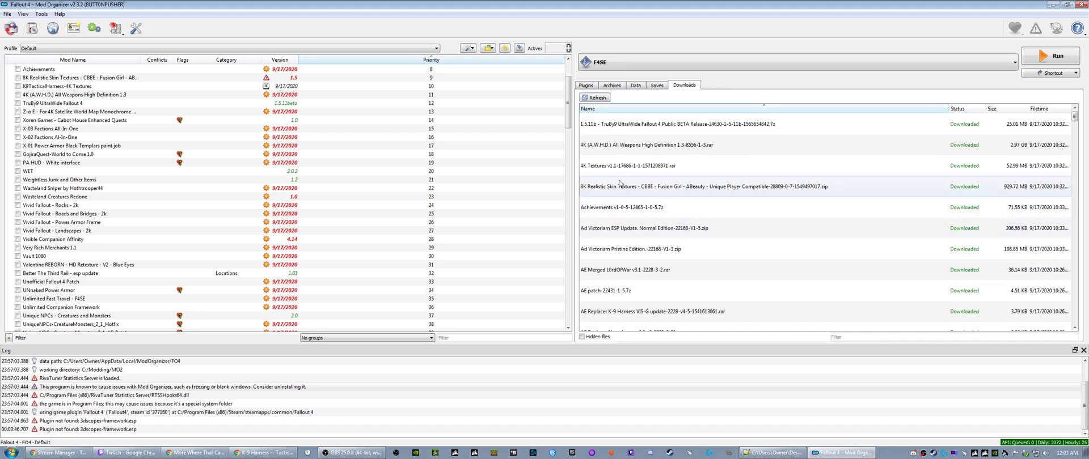
right_click(615, 125)
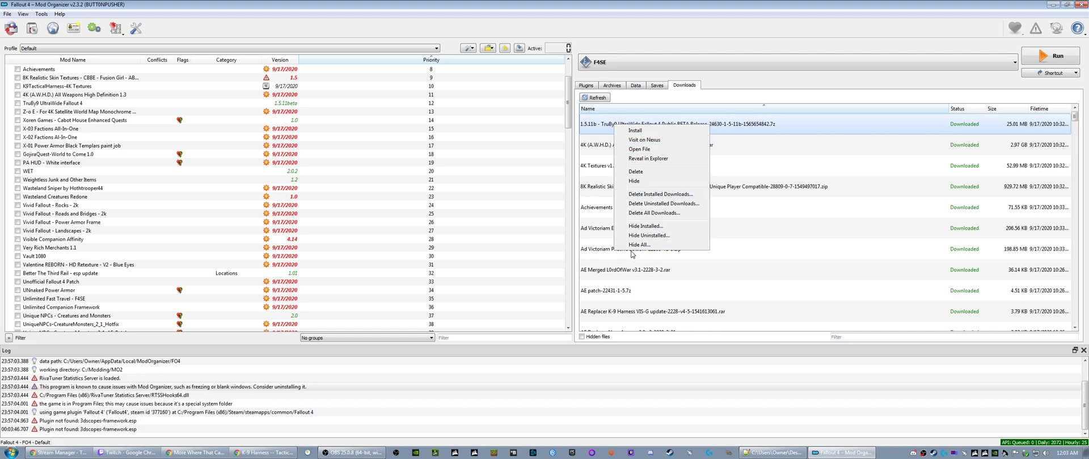
click(639, 278)
click(636, 209)
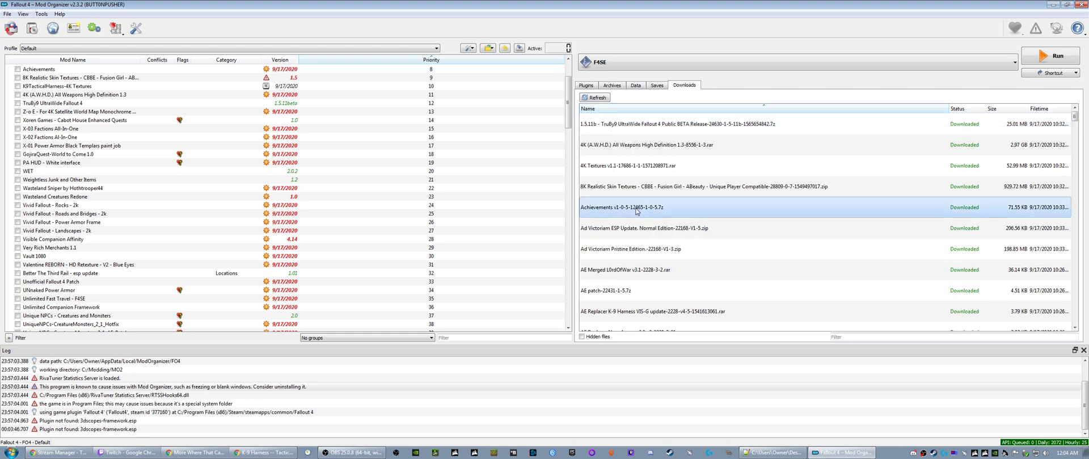
- Install the TruBy9 UltraWide Fallout 4 download with the EULA accepted, Default UI Scaling and the LooksMenu patch, replacing the existing mod
click(614, 127)
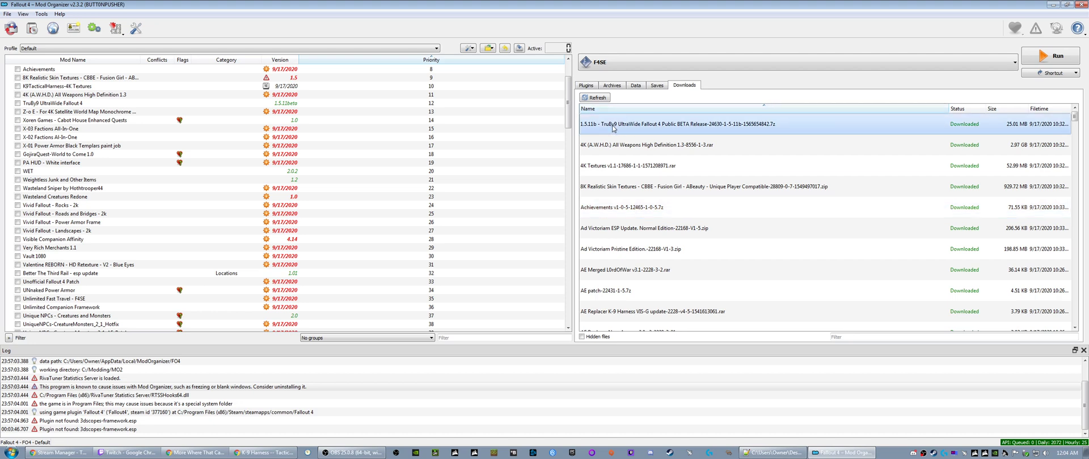
double_click(613, 124)
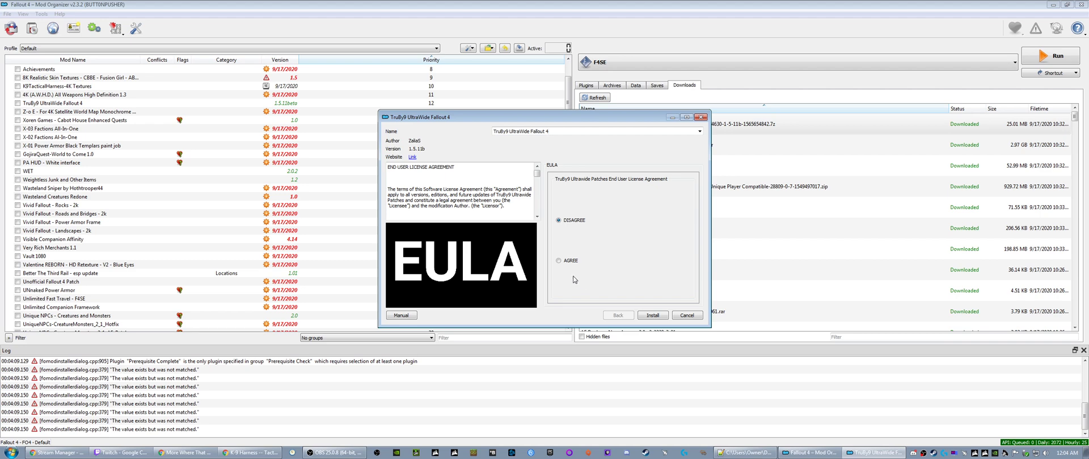
click(644, 314)
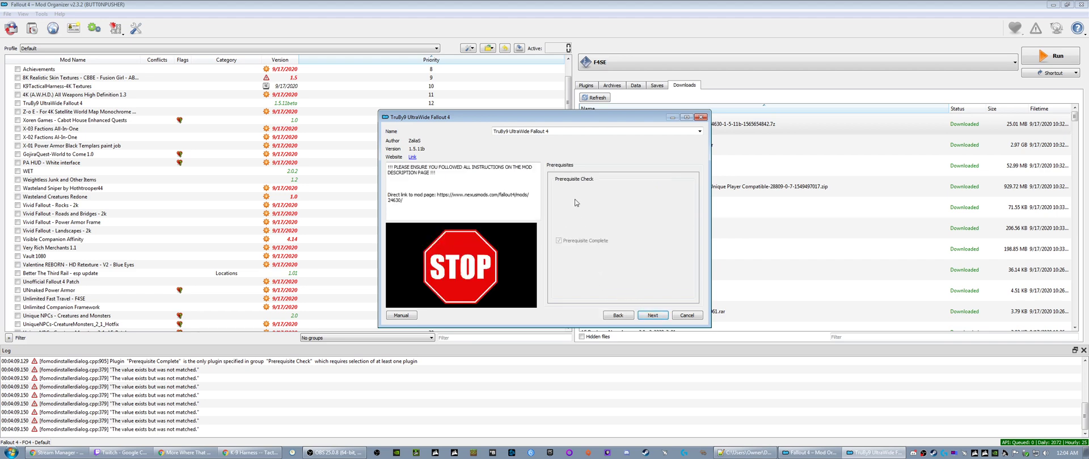
click(655, 316)
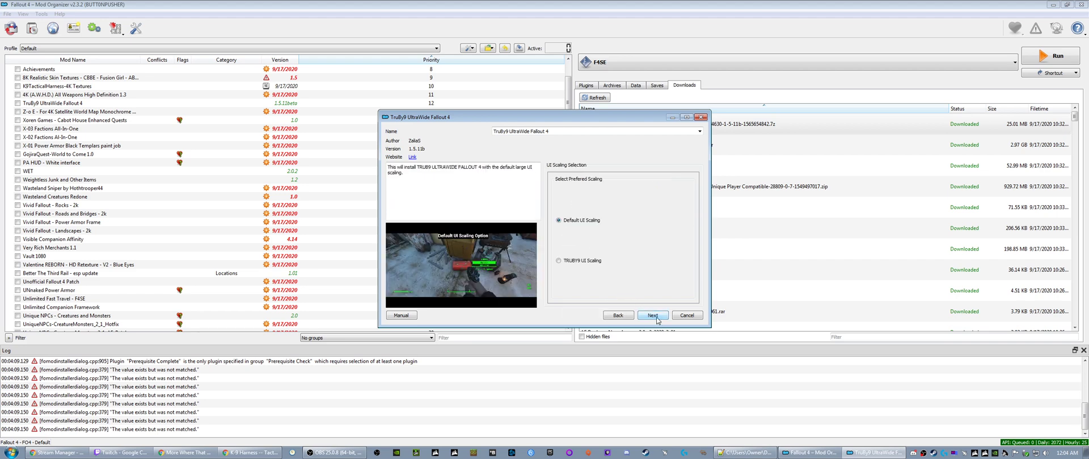
click(653, 316)
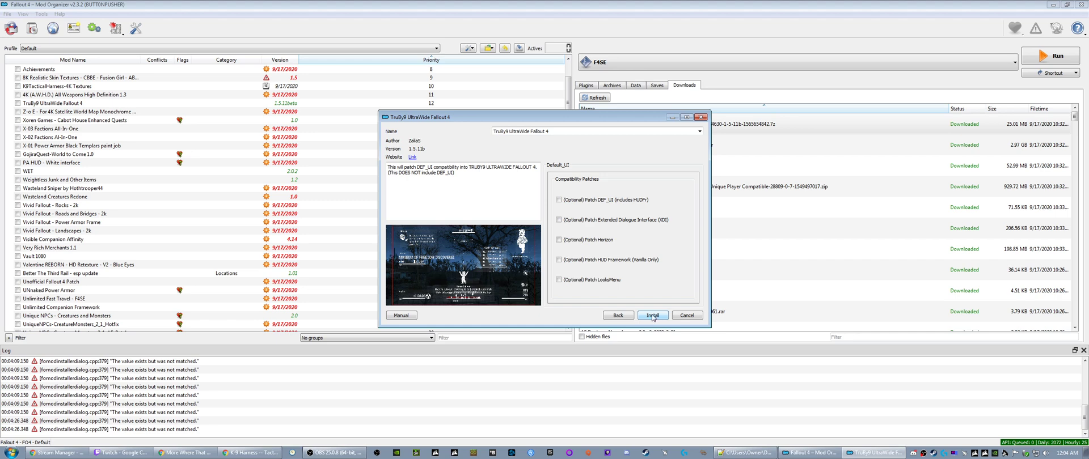
click(559, 280)
click(653, 316)
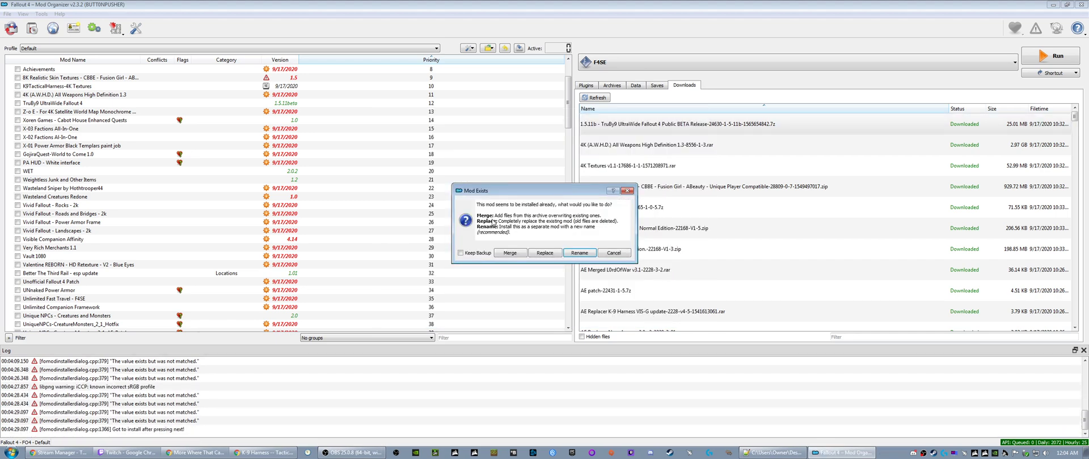
click(551, 253)
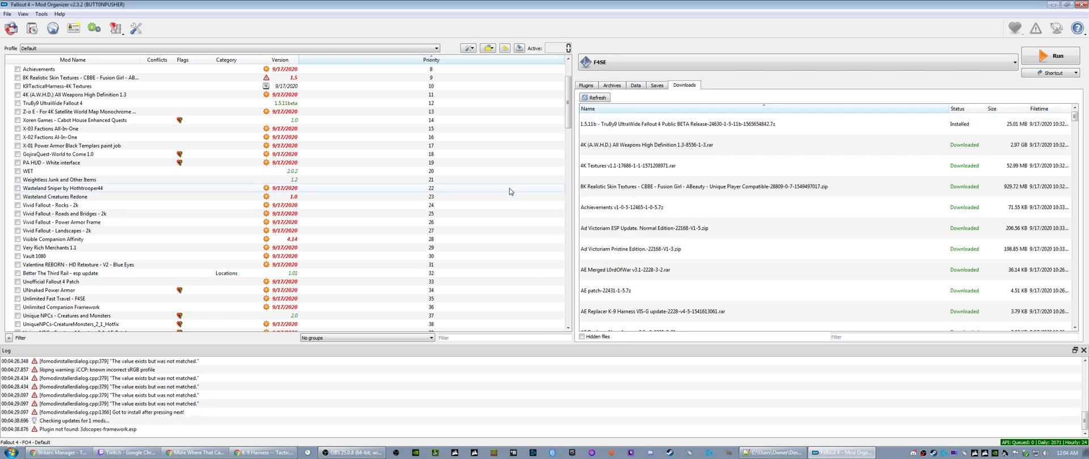
- Sort the mod list by name and examine the categories and versions for mods with incomplete data
mouse_move(611, 129)
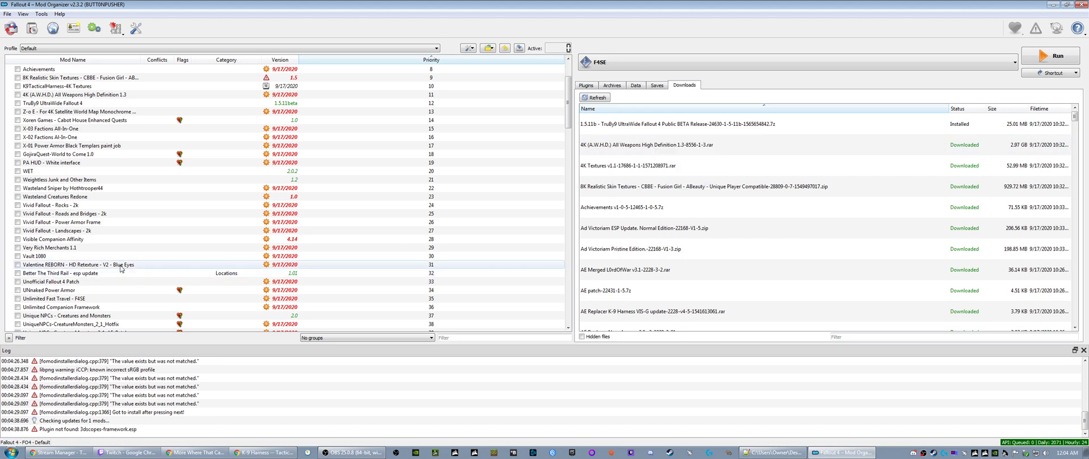
scroll(103, 261, down, 6)
scroll(102, 261, up, 9)
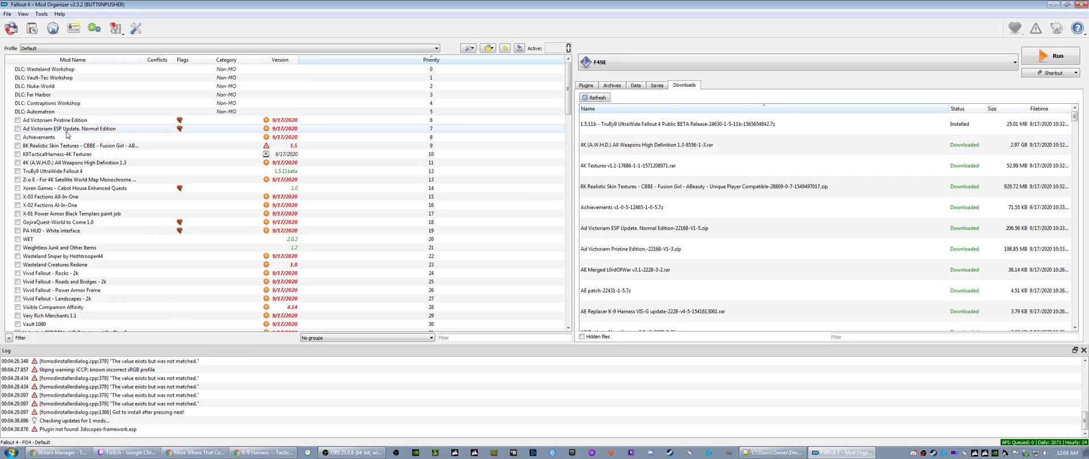
click(72, 59)
scroll(67, 231, down, 16)
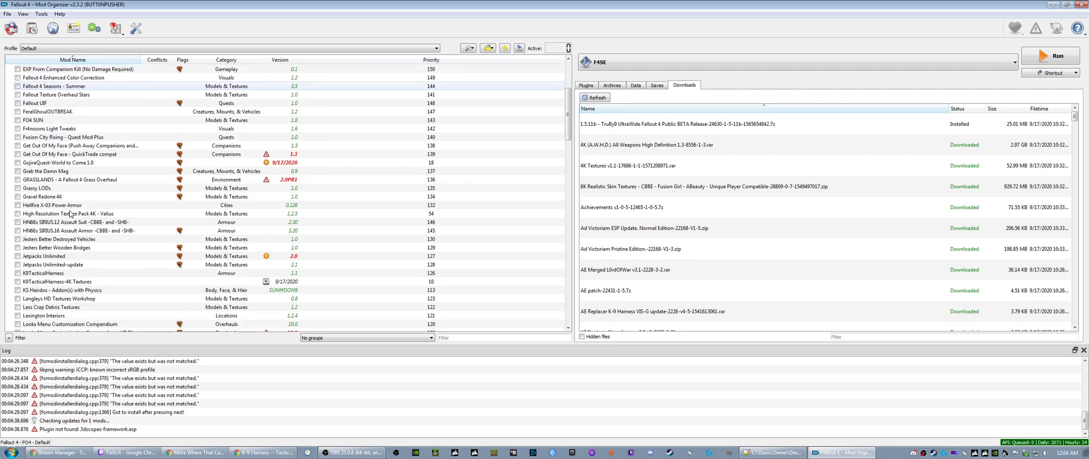
scroll(67, 231, down, 20)
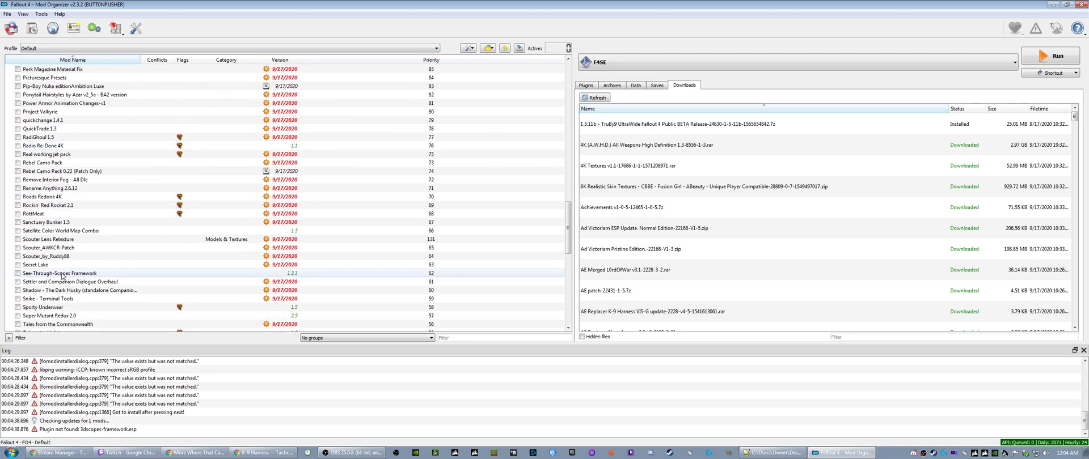
scroll(61, 276, up, 20)
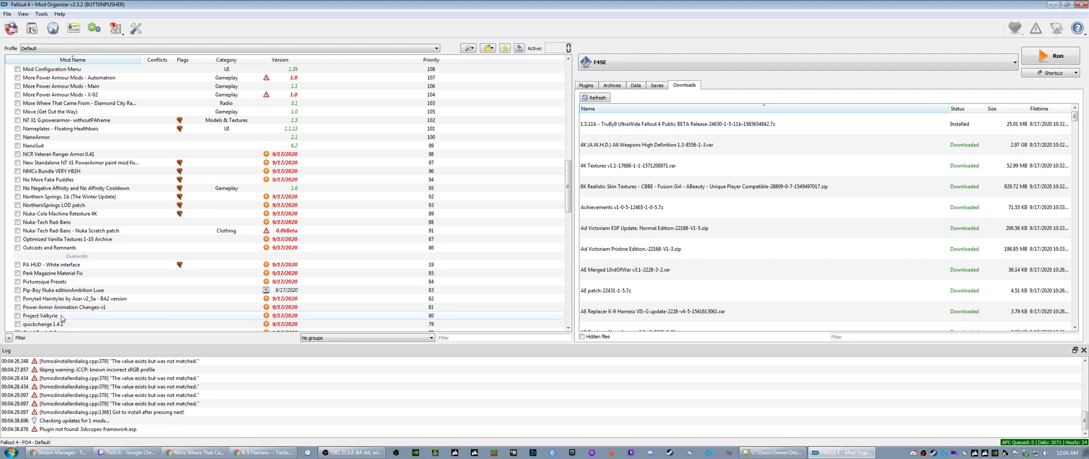
scroll(62, 316, down, 20)
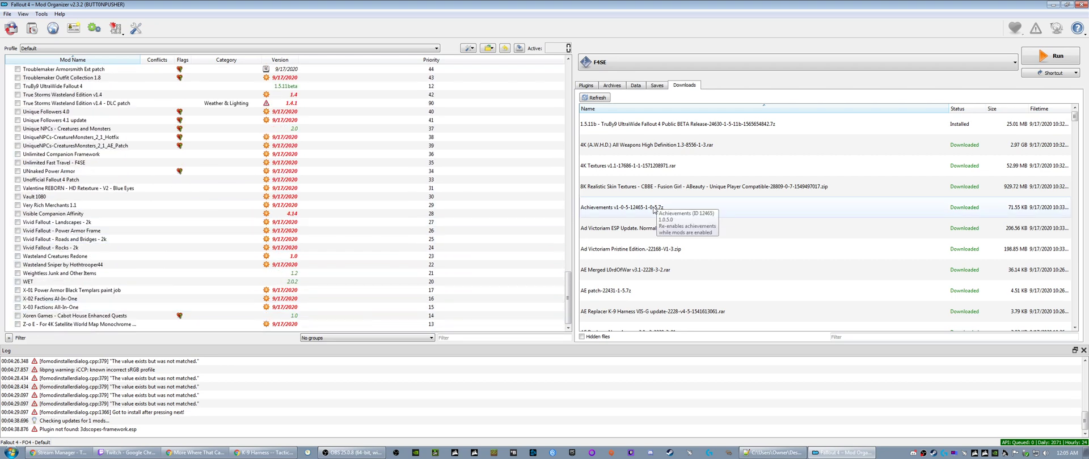
- Close Mod Organizer, refresh the desktop and relaunch Mod Organizer as administrator
click(1082, 4)
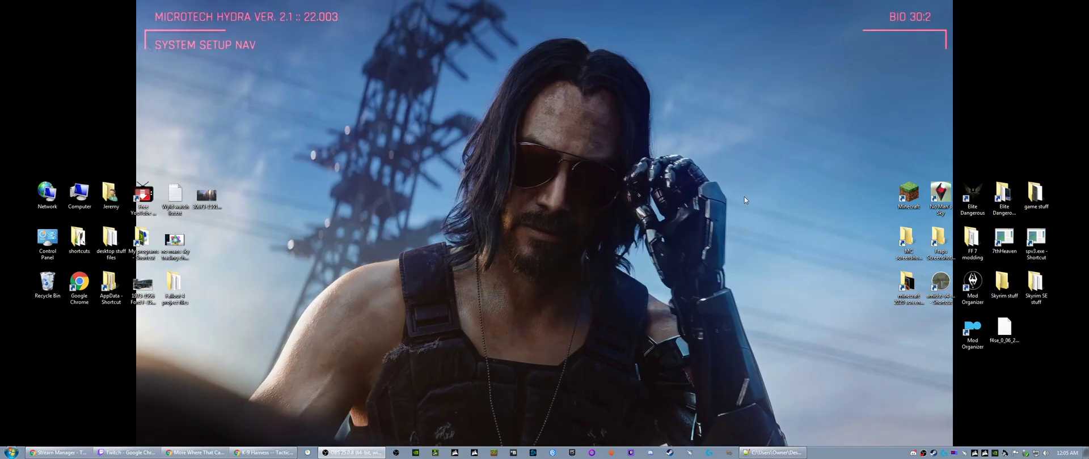
right_click(558, 224)
click(590, 248)
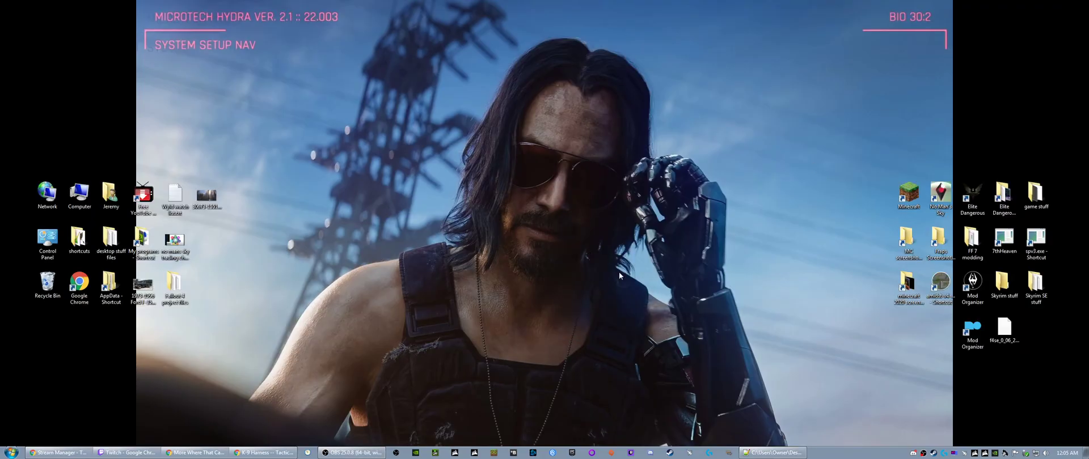
right_click(966, 328)
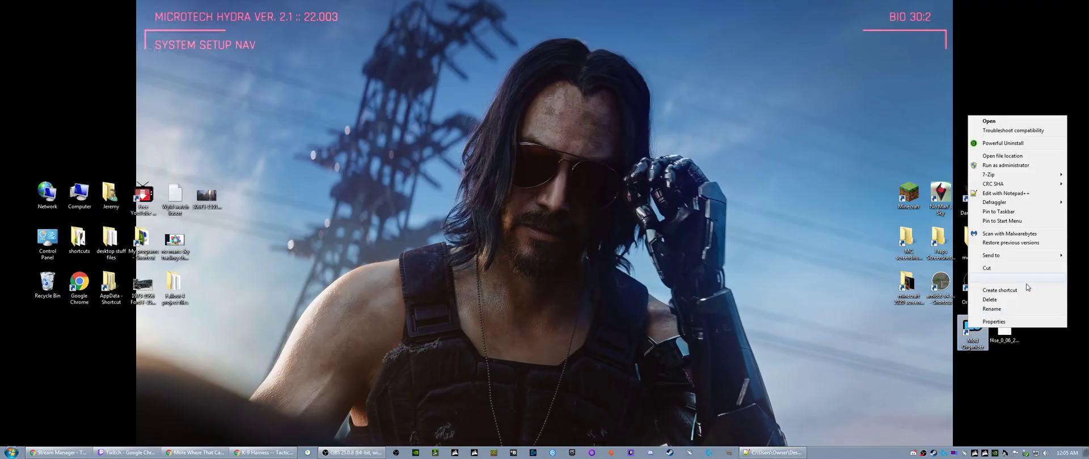
click(979, 167)
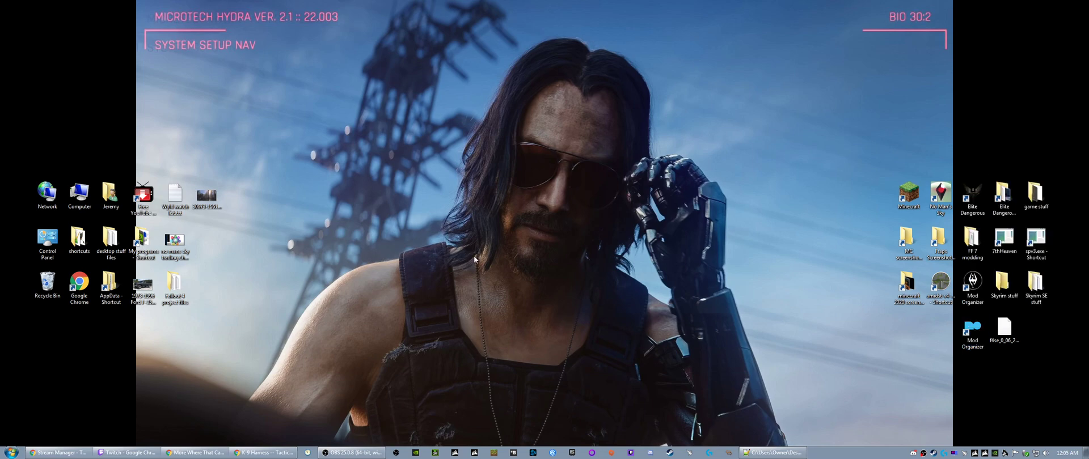
scroll(97, 258, down, 20)
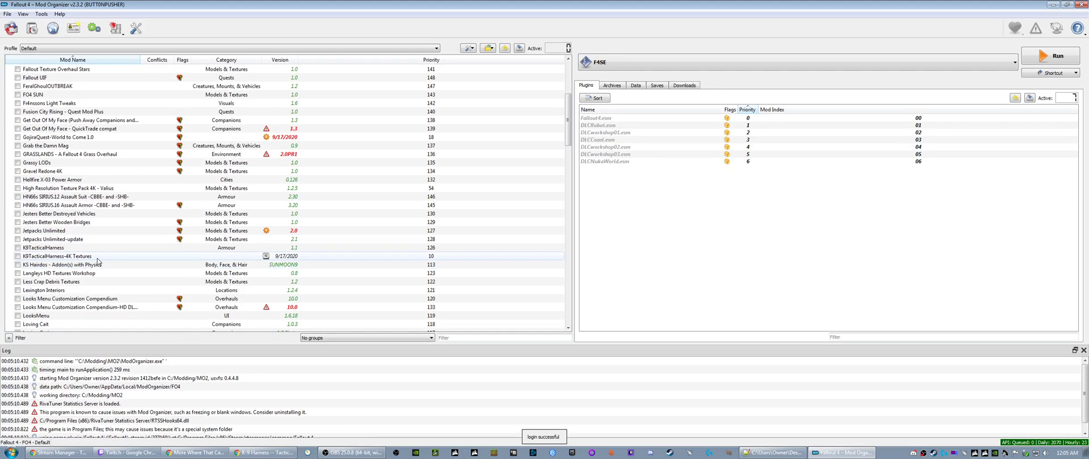
scroll(91, 259, up, 4)
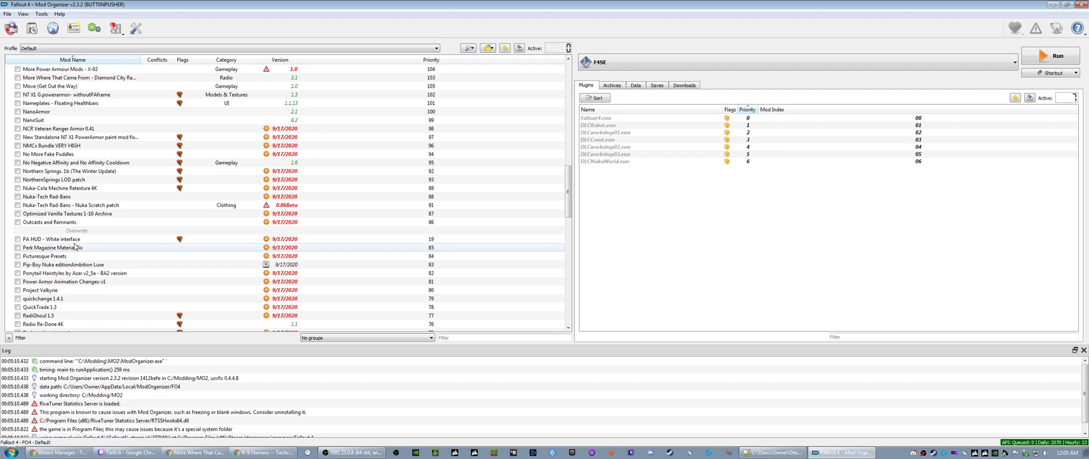
click(62, 240)
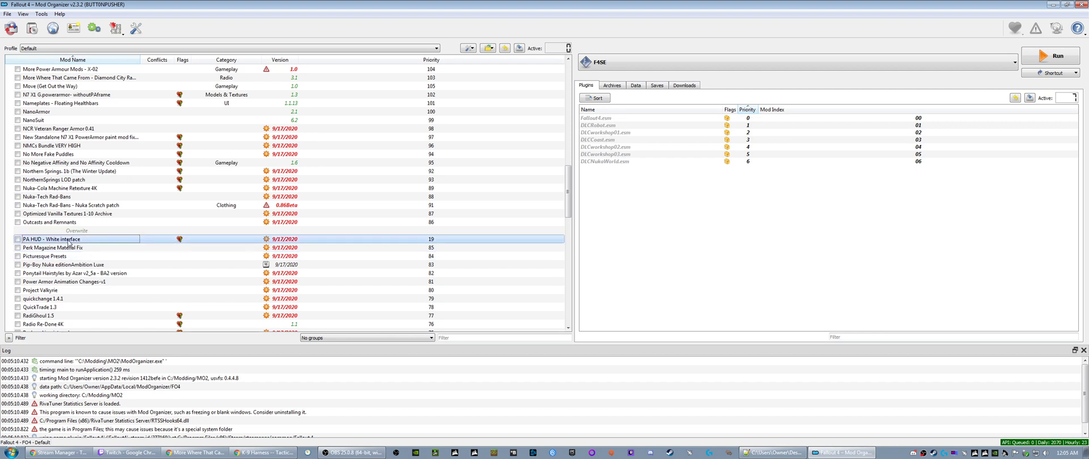
right_click(69, 243)
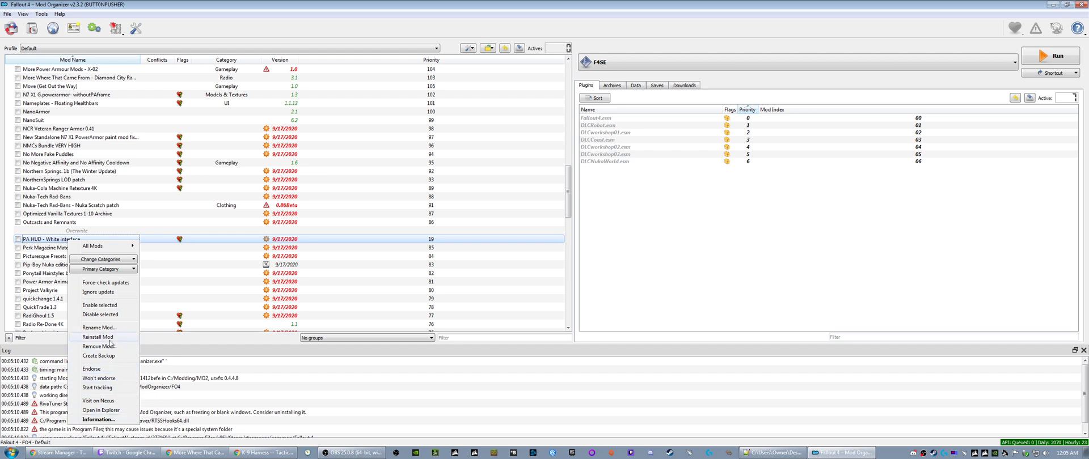
click(94, 329)
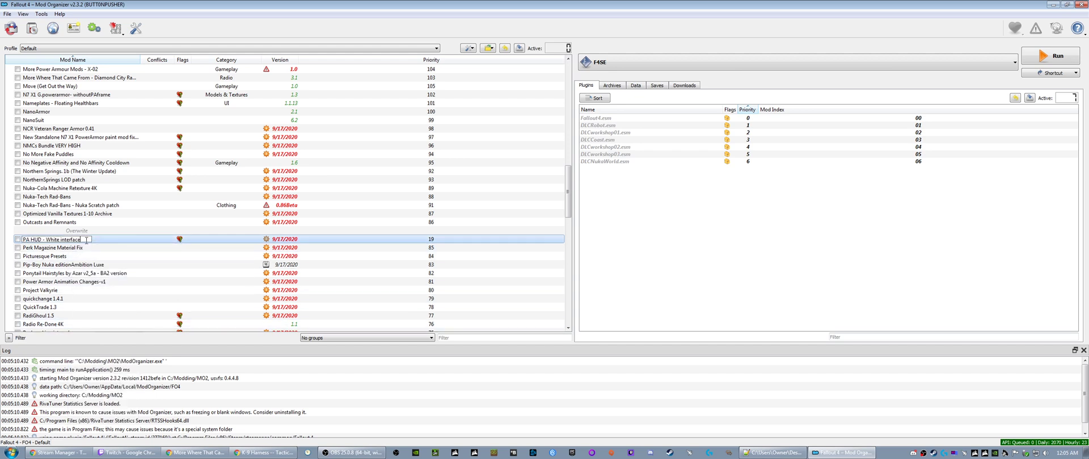
key(Return)
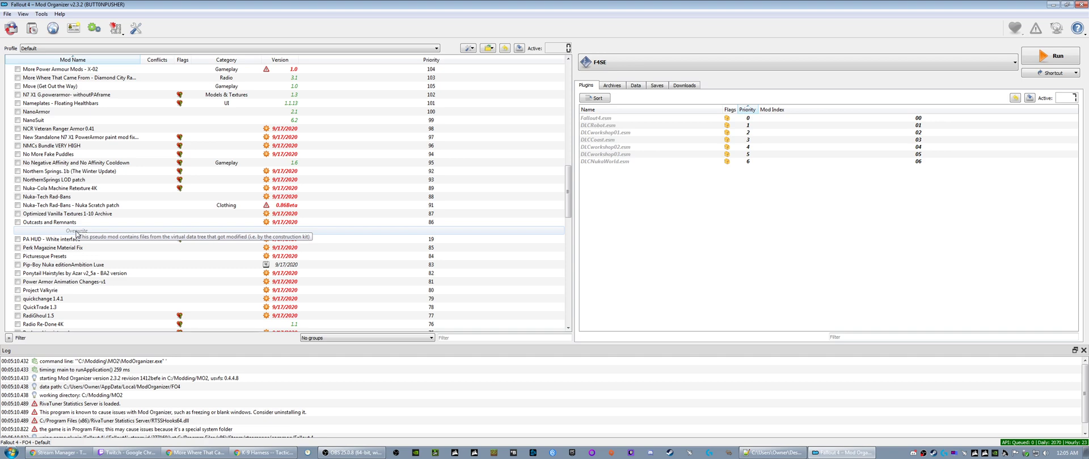
mouse_move(76, 231)
mouse_down()
mouse_move(80, 263)
mouse_move(78, 232)
mouse_up()
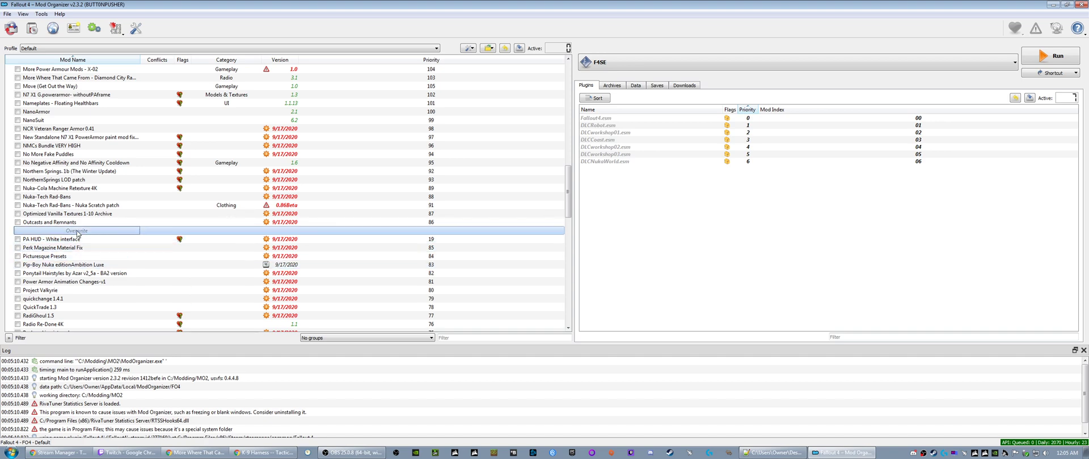
click(75, 242)
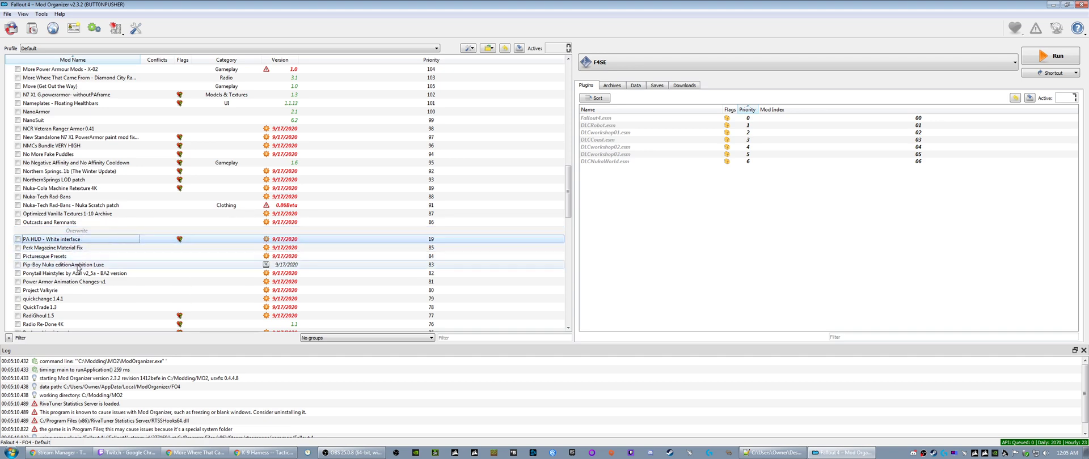
- Sort the mod list by priority and look through it from the DLC entries down to Overwrite
scroll(75, 267, down, 6)
scroll(75, 271, down, 15)
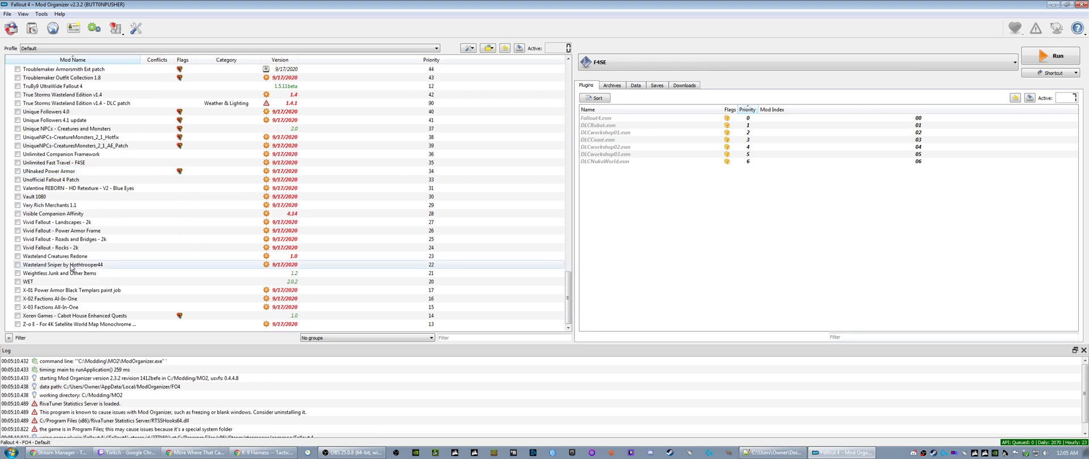
scroll(72, 268, up, 19)
scroll(69, 266, up, 20)
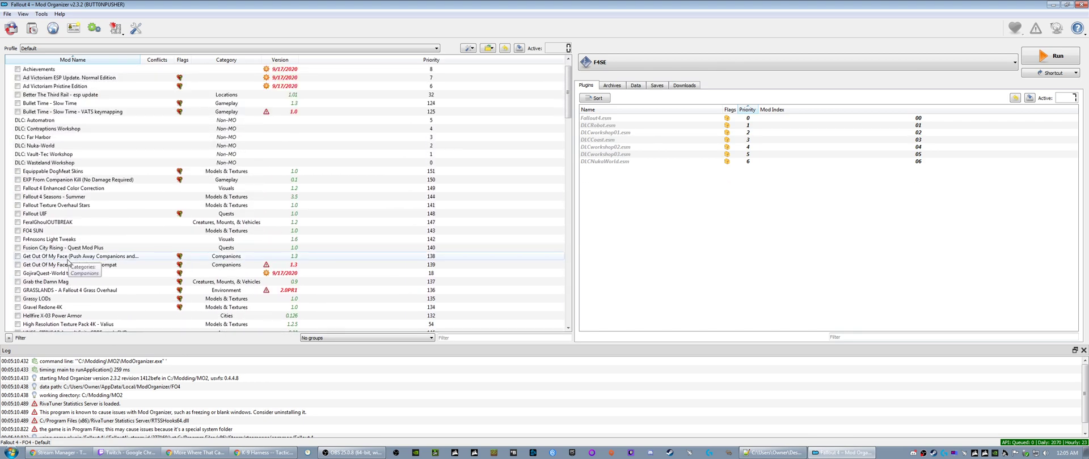
scroll(68, 262, up, 1)
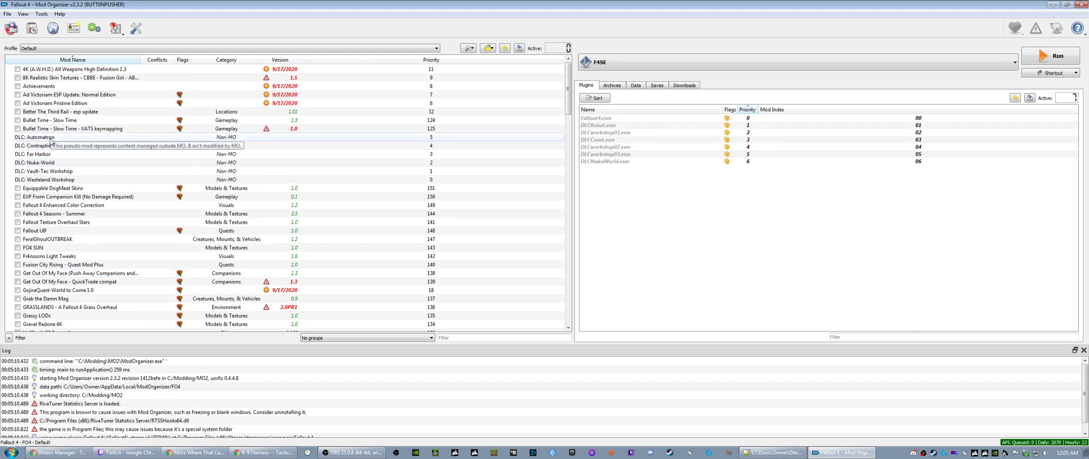
click(422, 59)
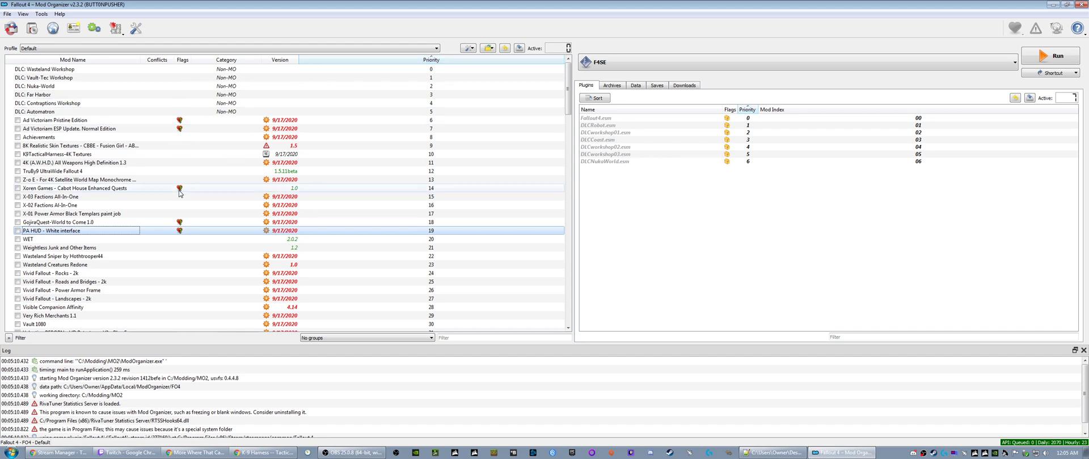
scroll(180, 193, down, 20)
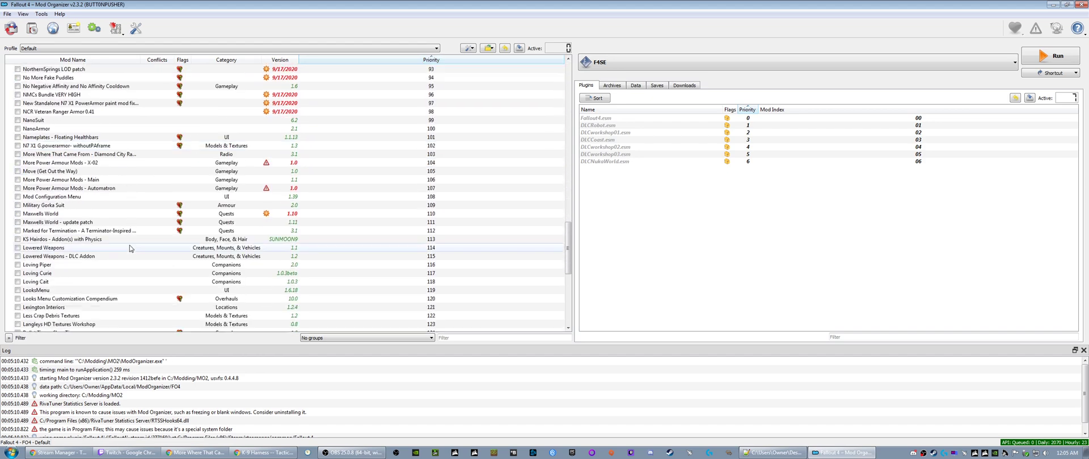
scroll(129, 246, down, 10)
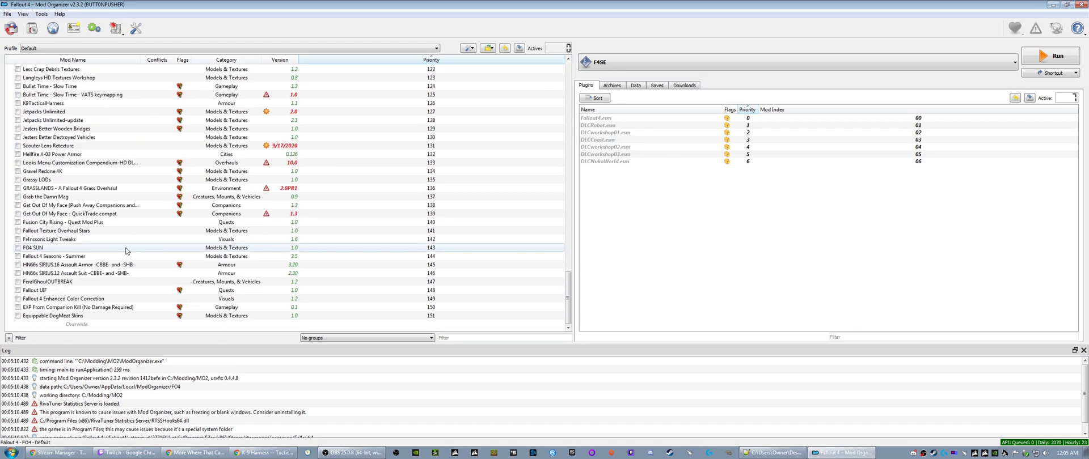
click(86, 325)
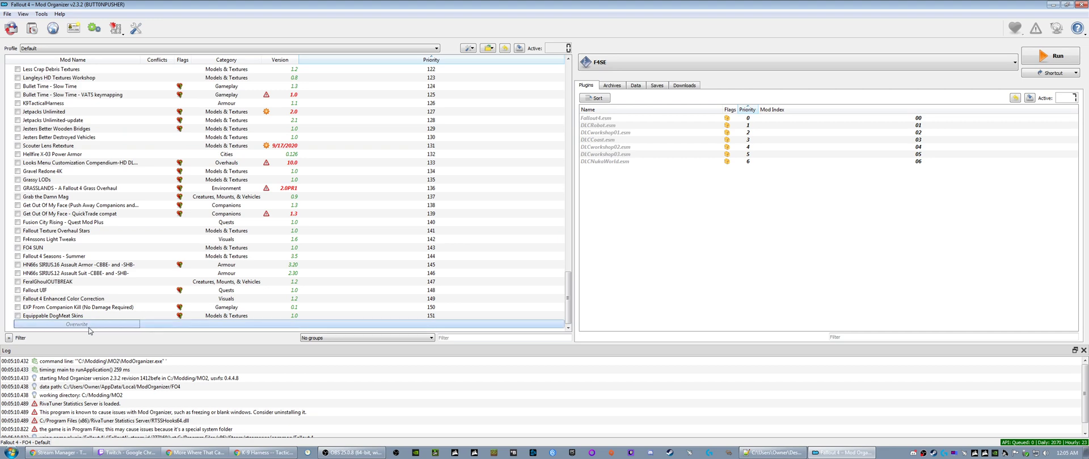
scroll(97, 287, up, 19)
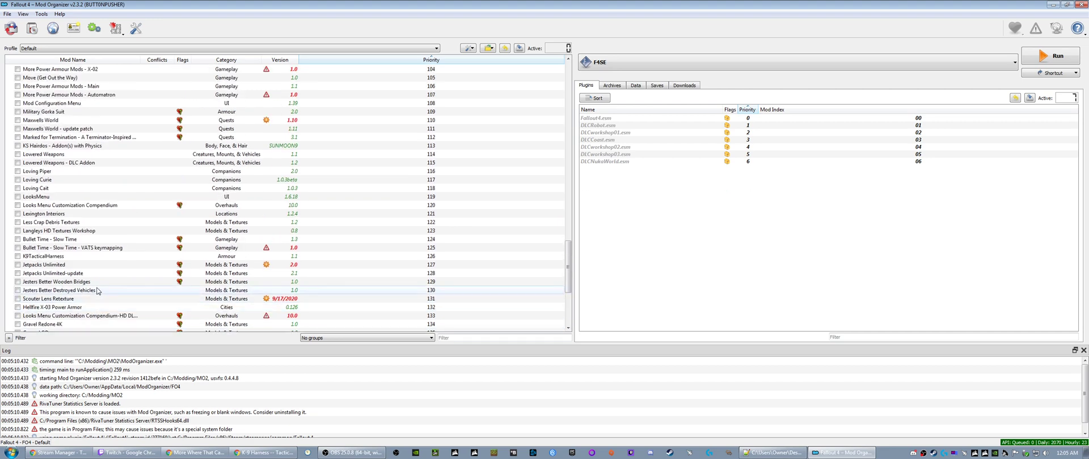
scroll(97, 287, up, 20)
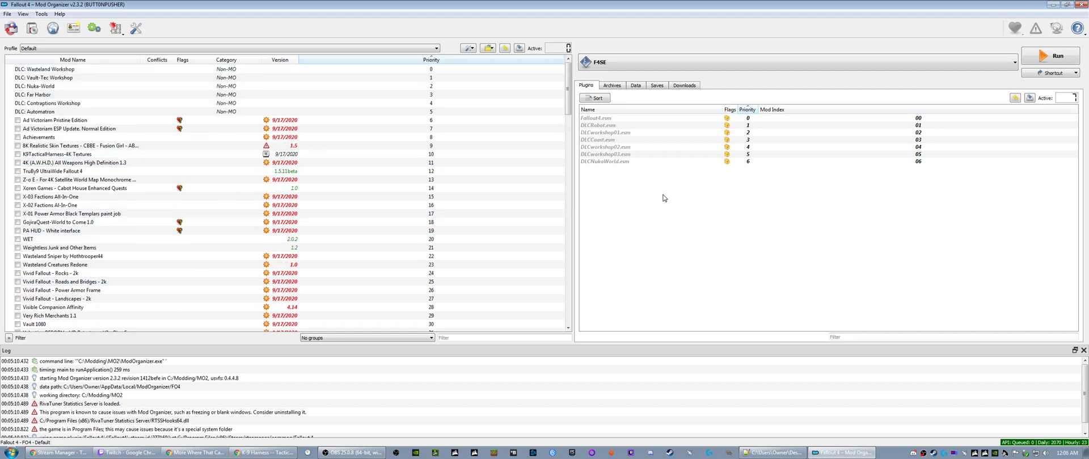
- Install the 4K (A.W.H.D.) All Weapons High Definition 1.3 download under its suggested name, replacing the existing mod
click(684, 85)
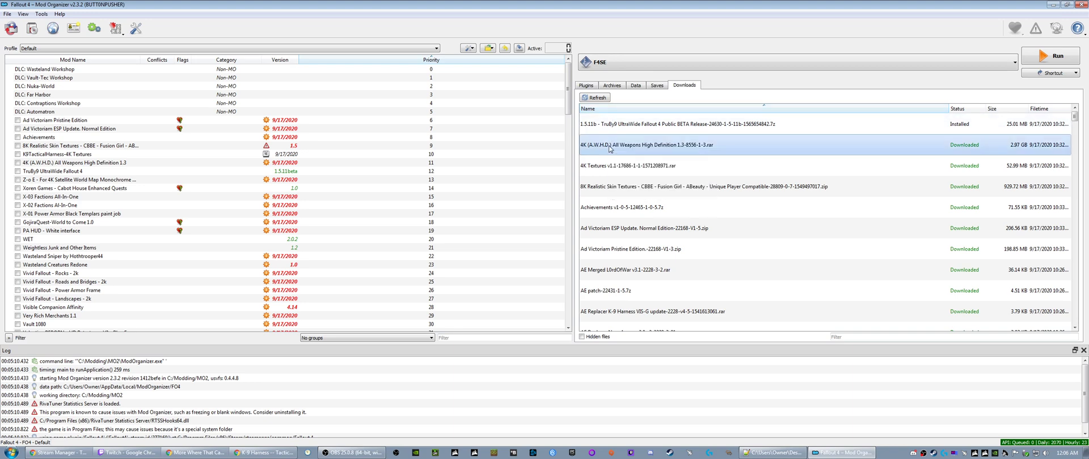
right_click(610, 146)
click(636, 152)
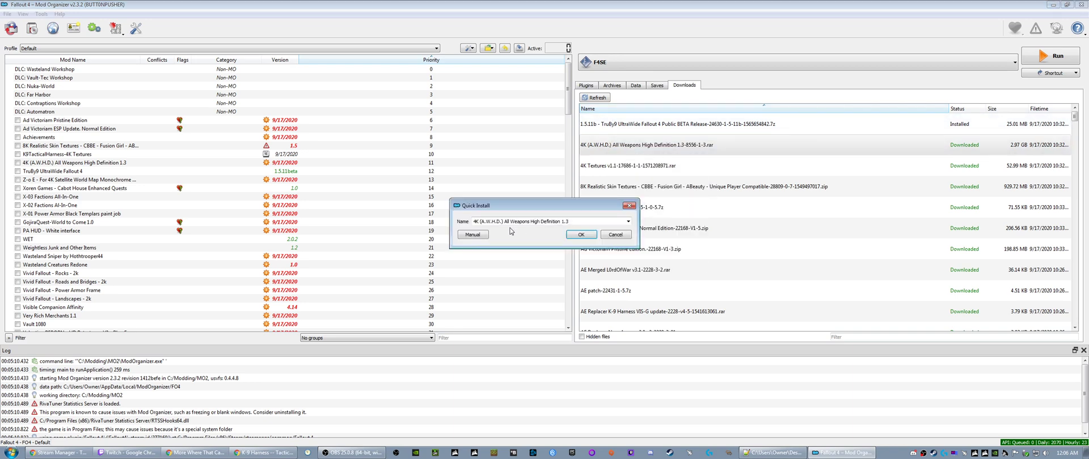
click(572, 238)
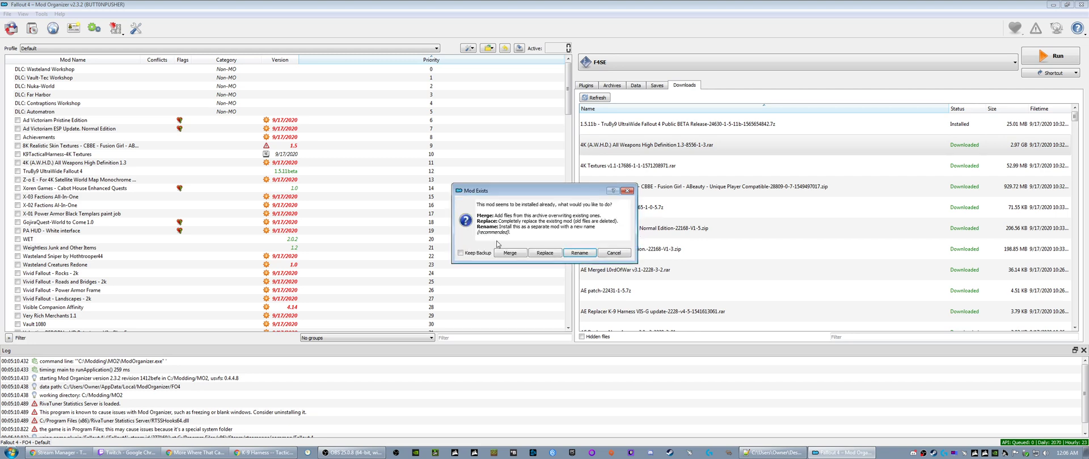
click(543, 253)
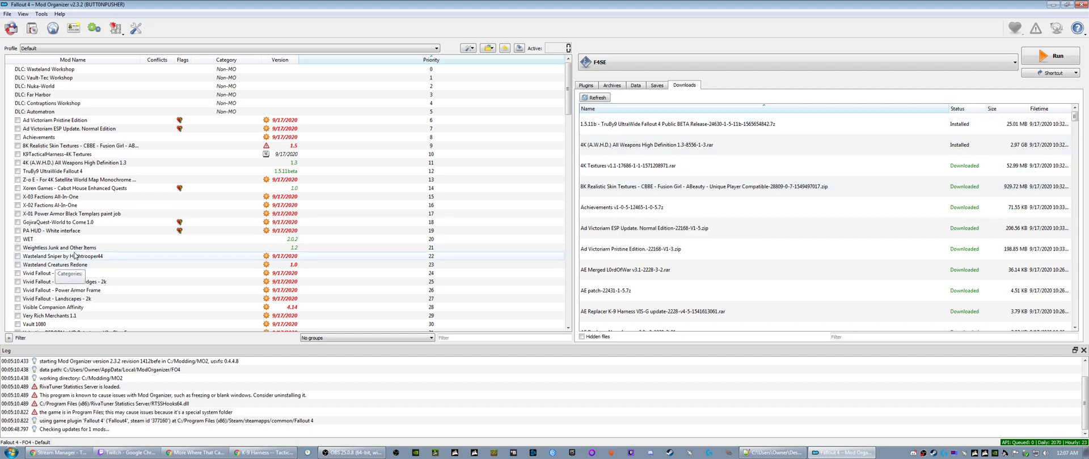
- Look through the whole mod list and examine which mods still lack a category or proper version
scroll(74, 258, down, 12)
scroll(76, 255, down, 20)
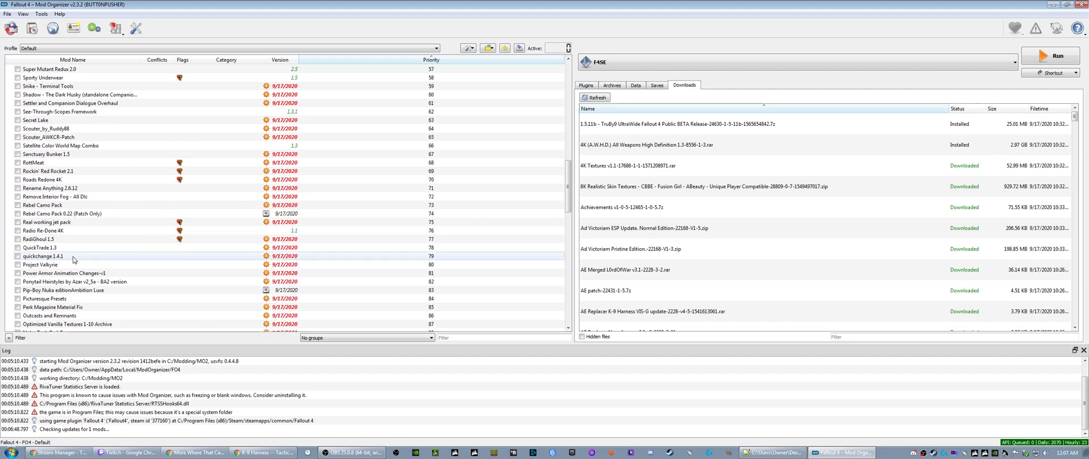
scroll(86, 281, down, 4)
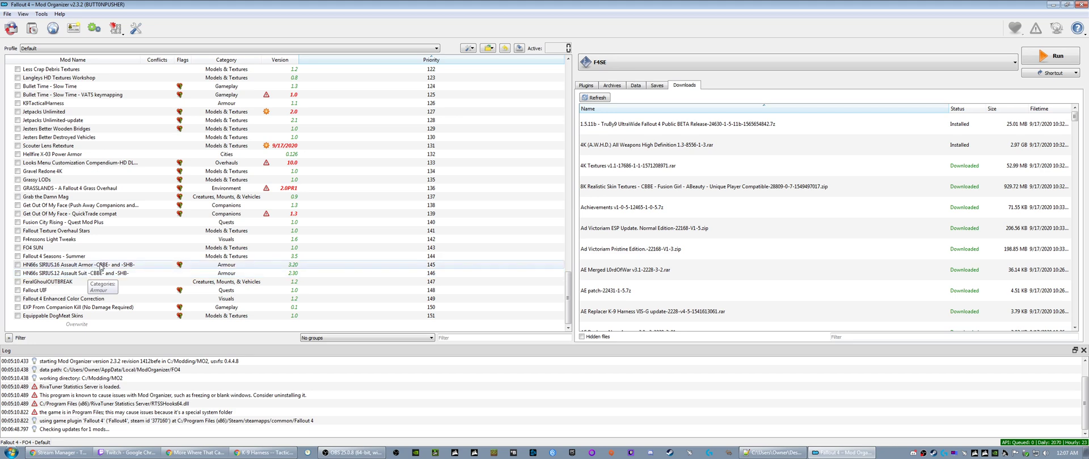
scroll(101, 247, up, 14)
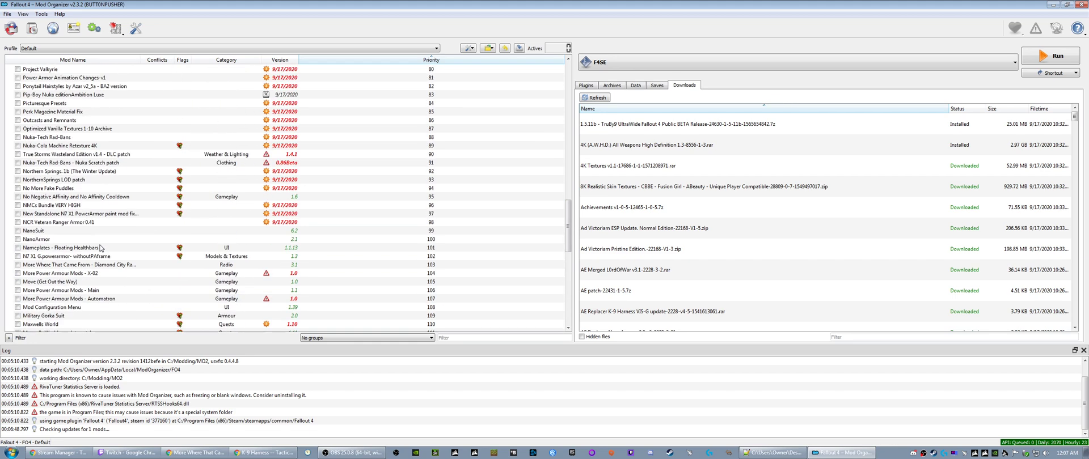
scroll(101, 248, up, 20)
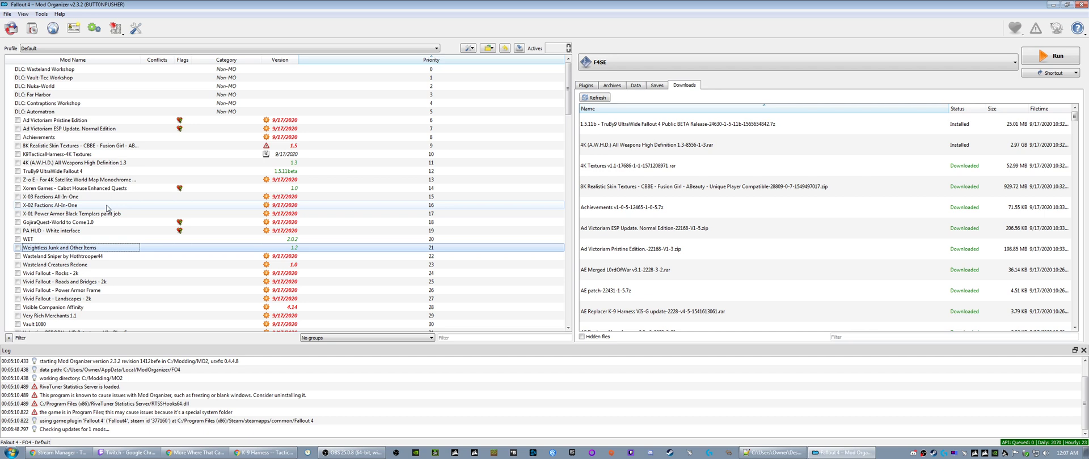
- Open MSI Afterburner to check the graphics card's readings, and close it again
click(964, 454)
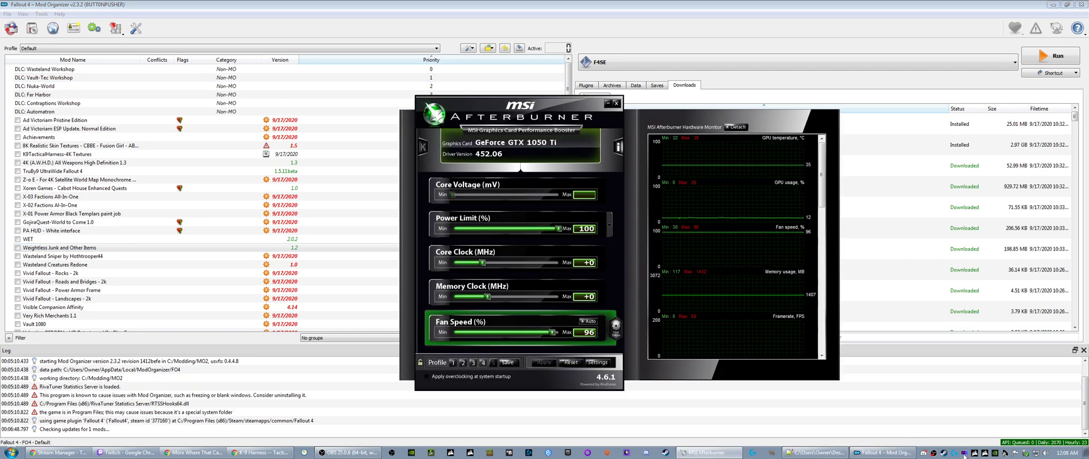
click(617, 103)
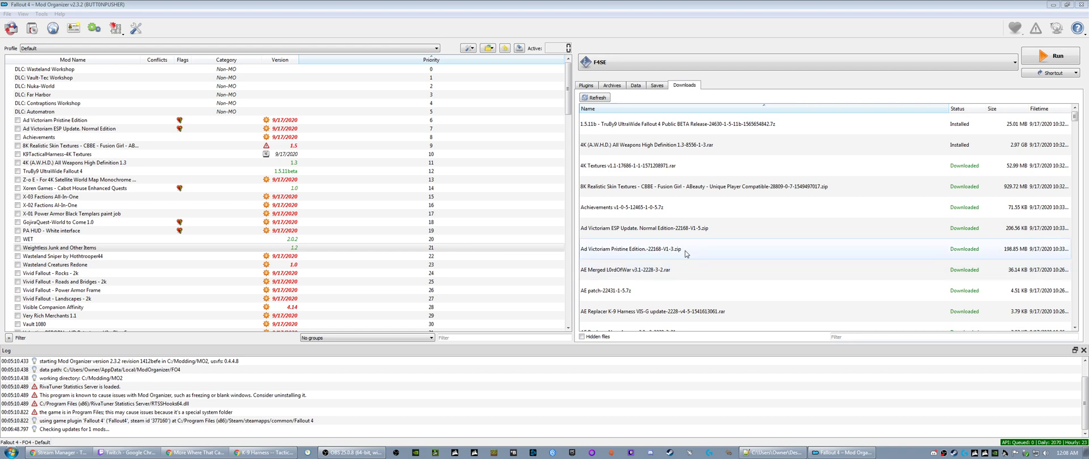
- Sort the downloads by status and look through the installed archives and those still marked as downloaded
click(631, 124)
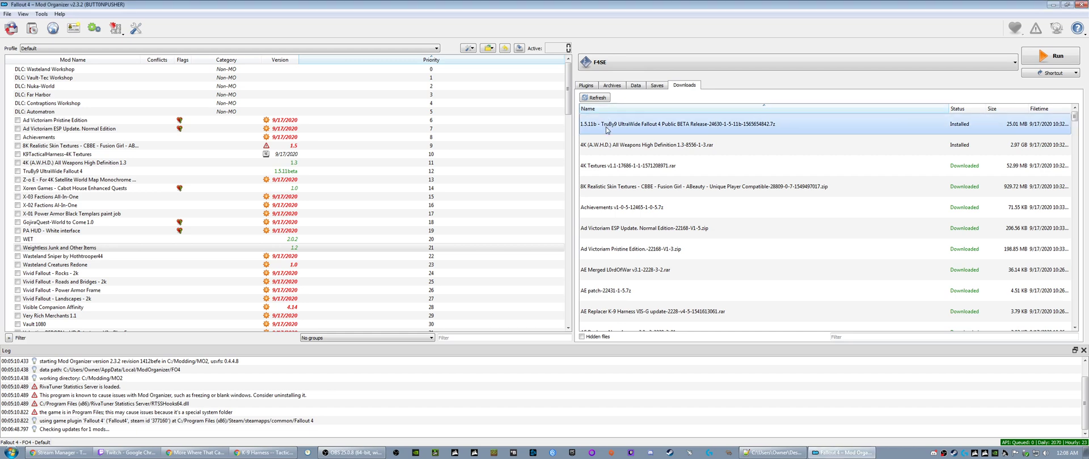
scroll(631, 199, down, 20)
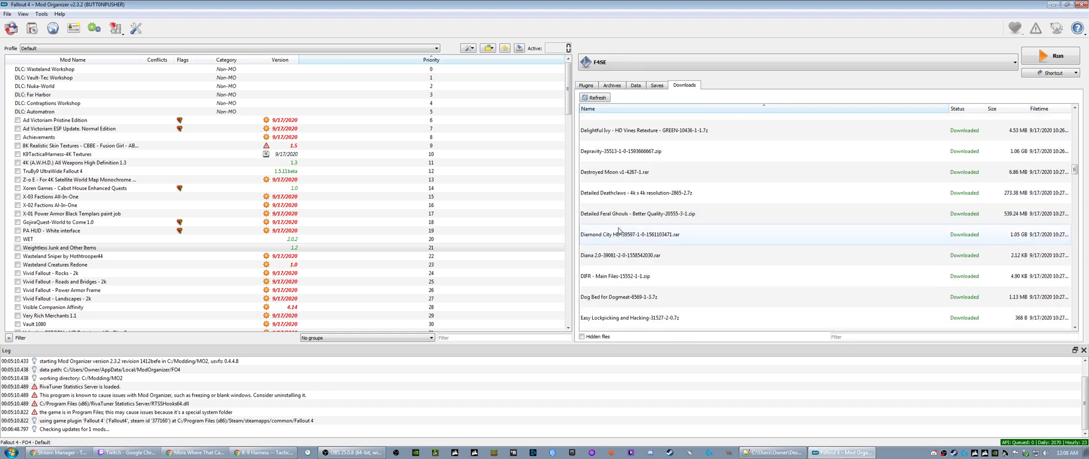
scroll(623, 233, down, 8)
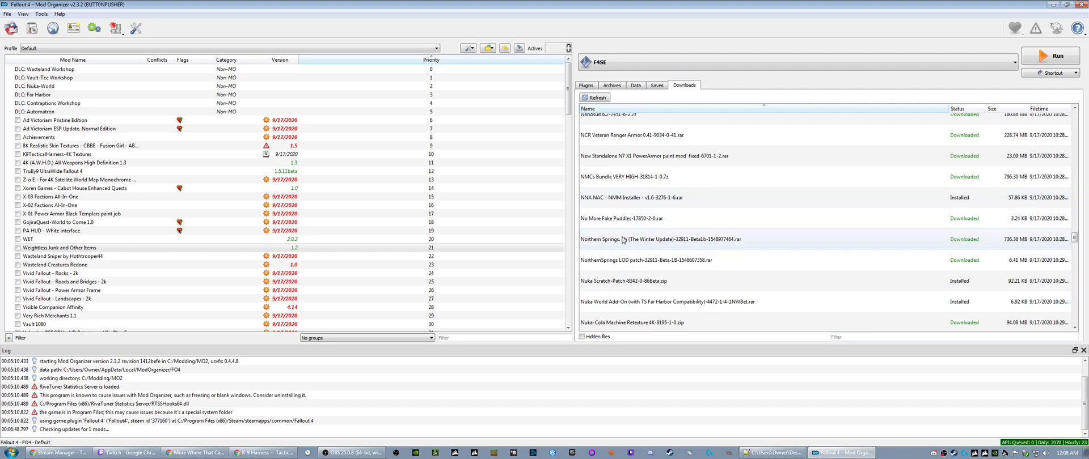
scroll(623, 240, up, 5)
scroll(622, 239, up, 20)
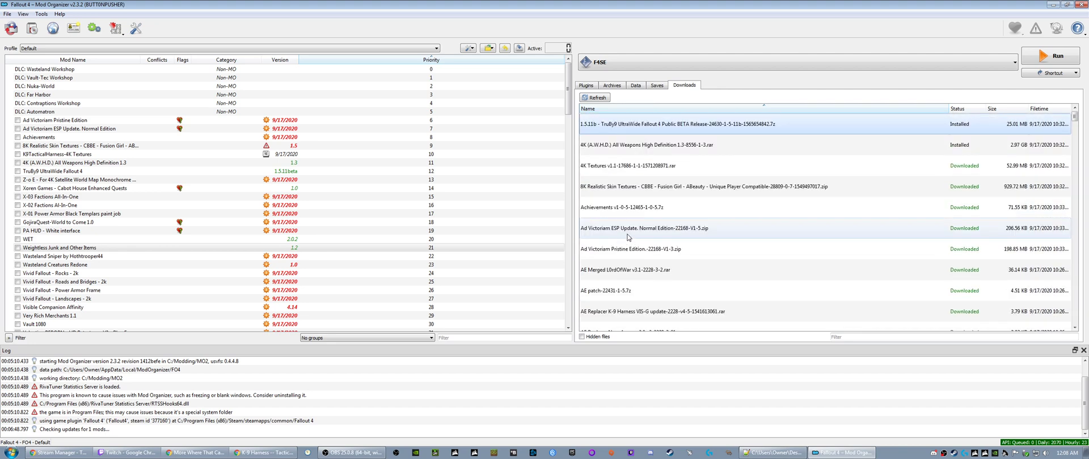
click(959, 109)
scroll(655, 240, down, 5)
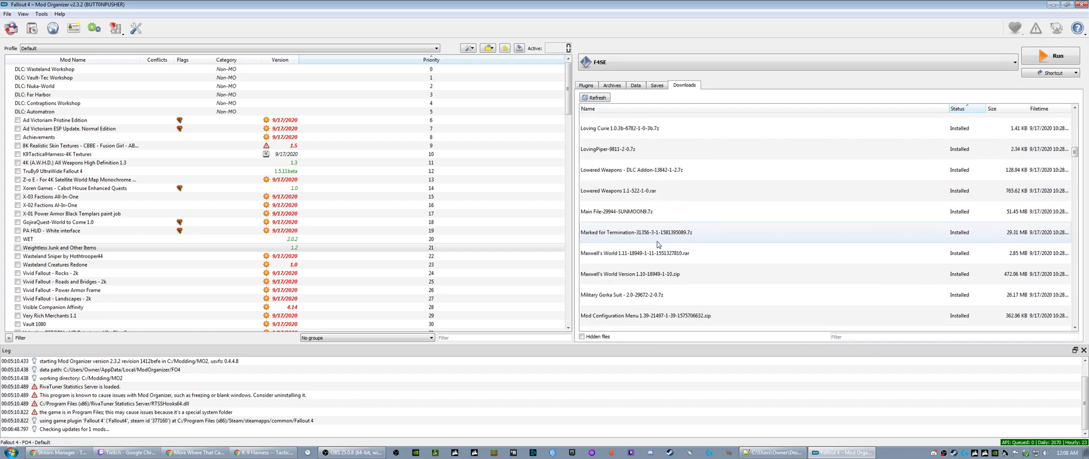
scroll(654, 240, down, 12)
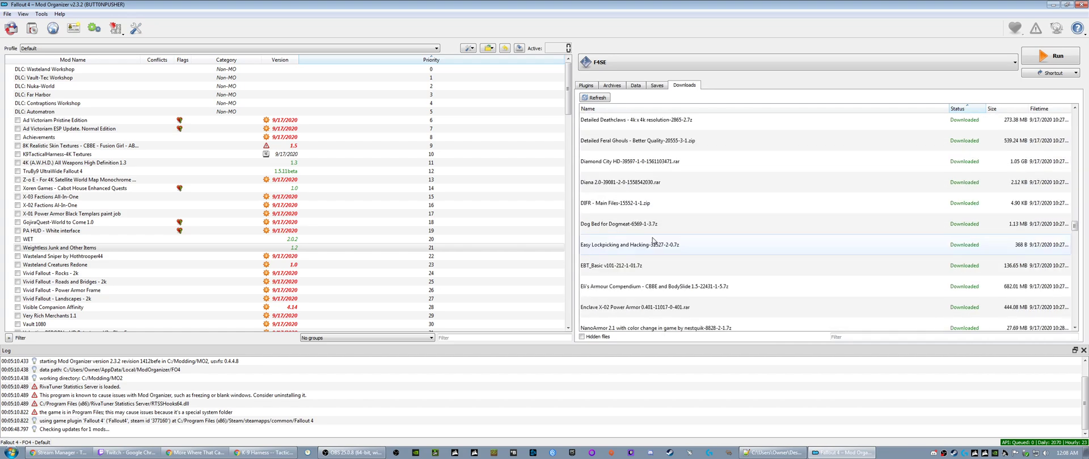
scroll(652, 242, down, 15)
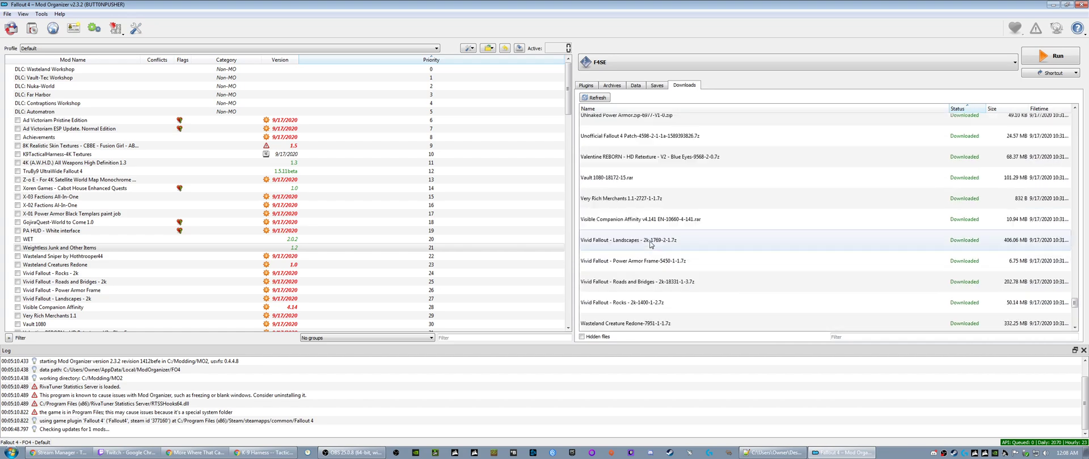
scroll(650, 245, down, 3)
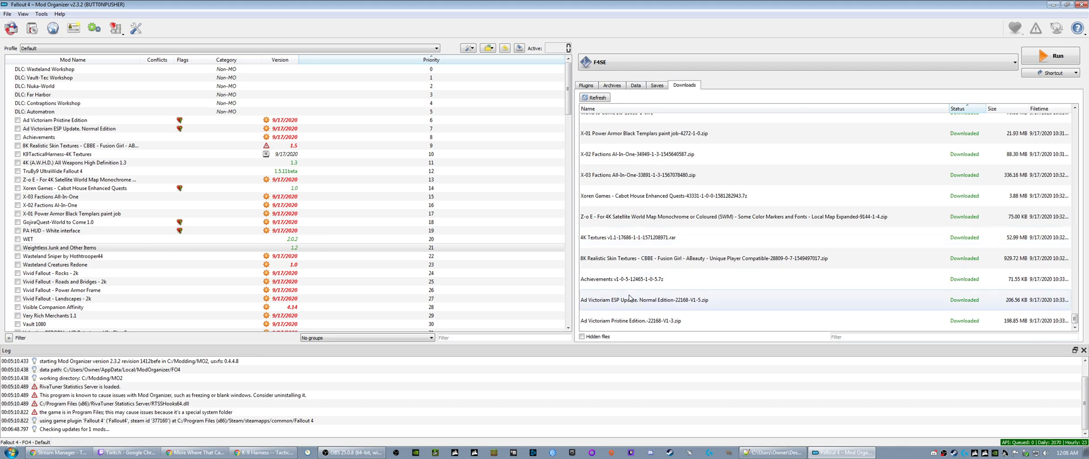
- Install the Achievements v1-0-5 download under its suggested name Achievements, replacing the existing mod
double_click(606, 280)
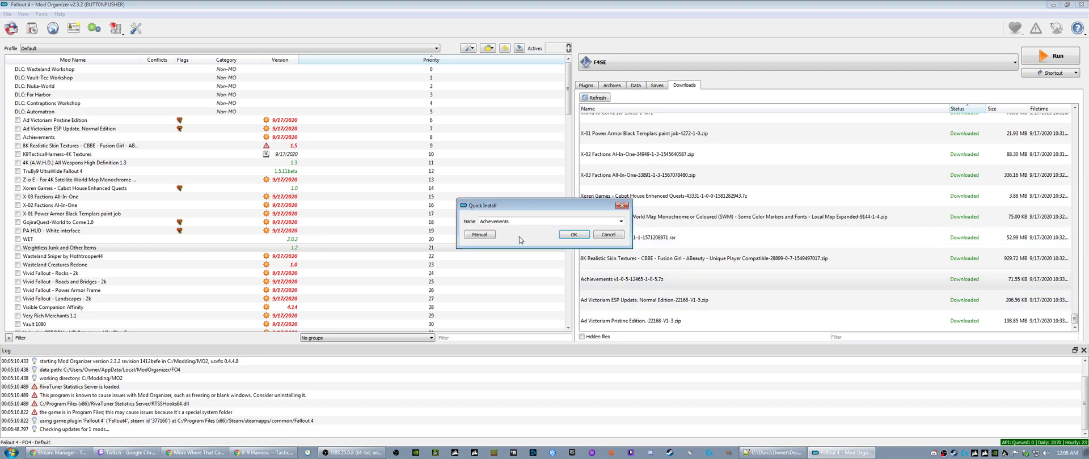
click(573, 234)
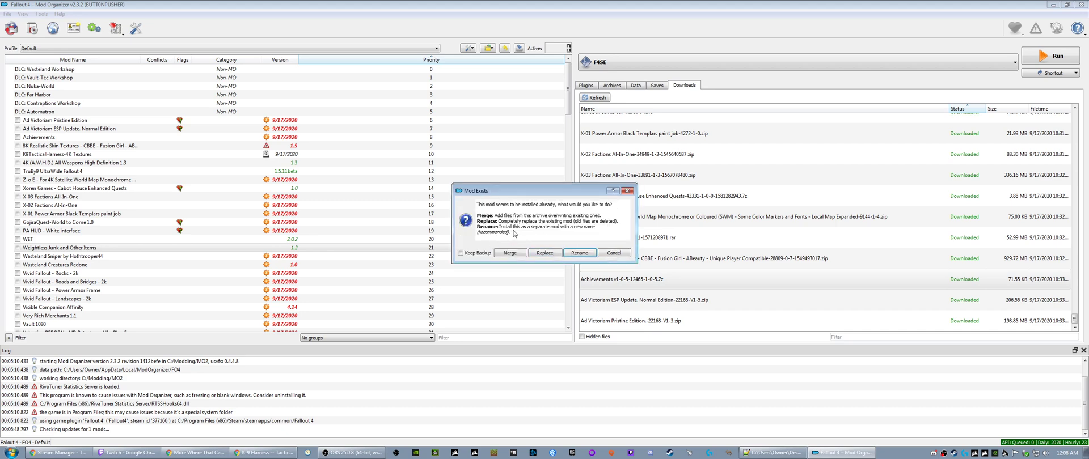
click(544, 252)
scroll(633, 301, up, 10)
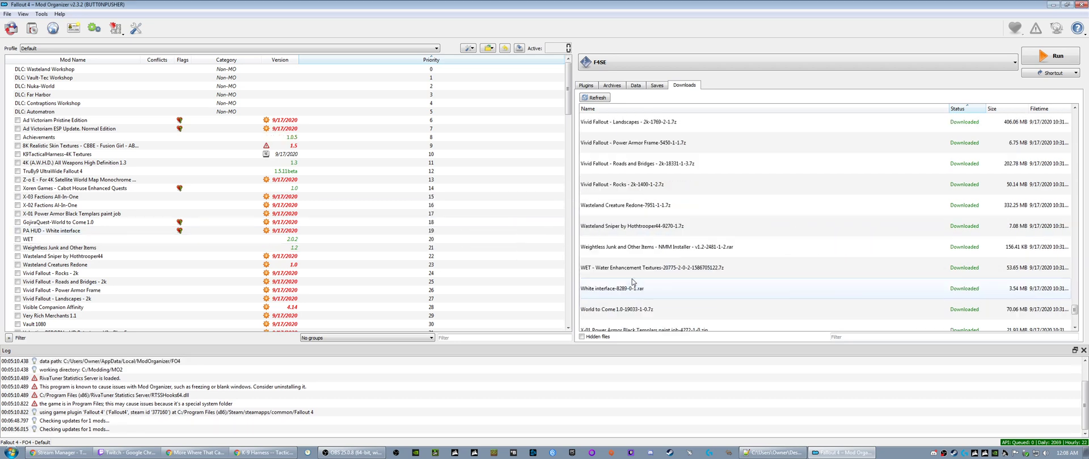
scroll(633, 282, up, 10)
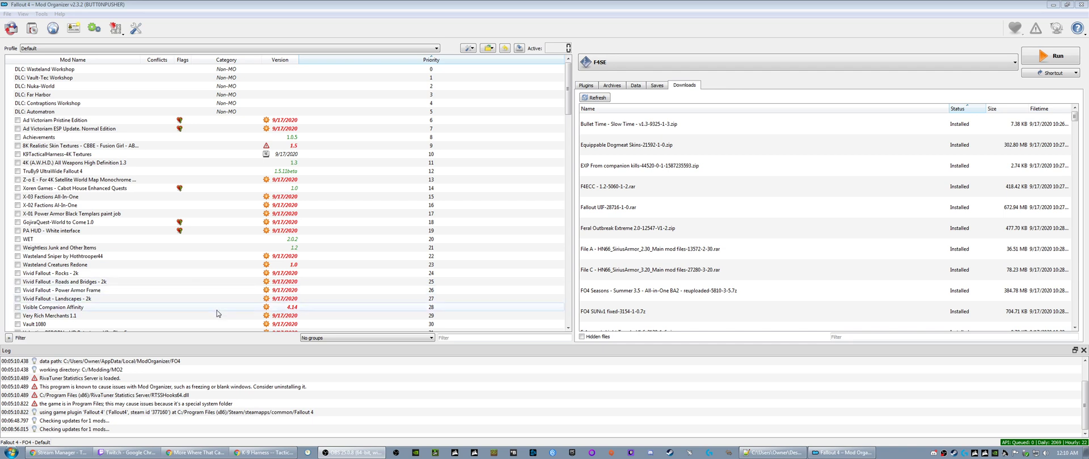
- Close Mod Organizer and refresh the desktop
click(178, 387)
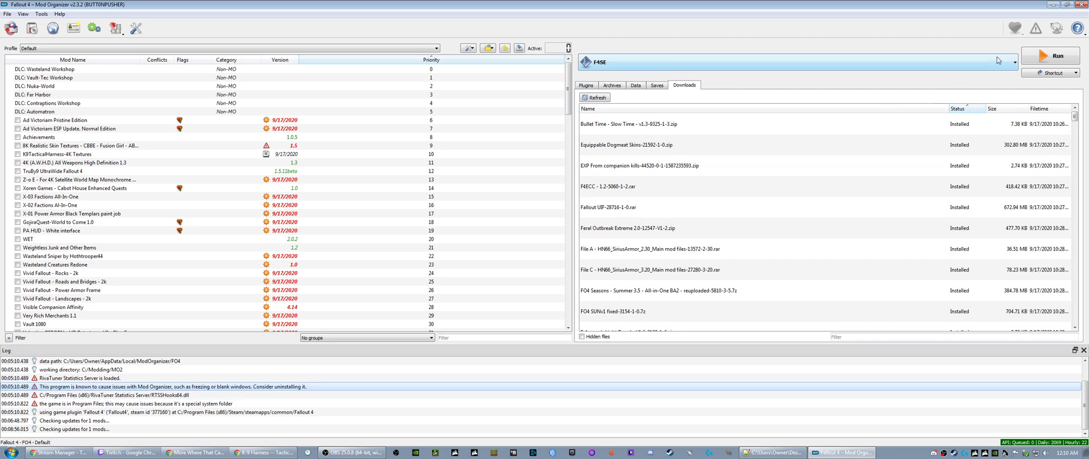
click(1083, 4)
right_click(331, 183)
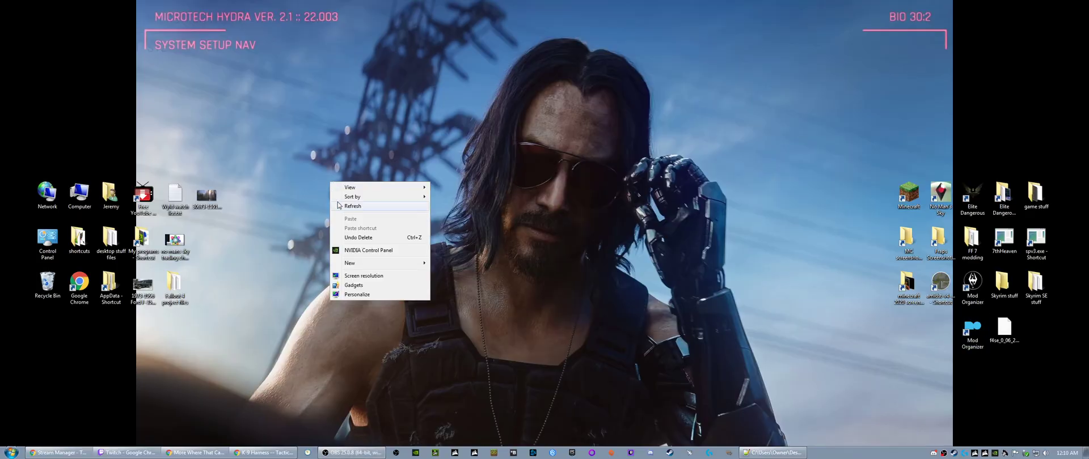
click(338, 205)
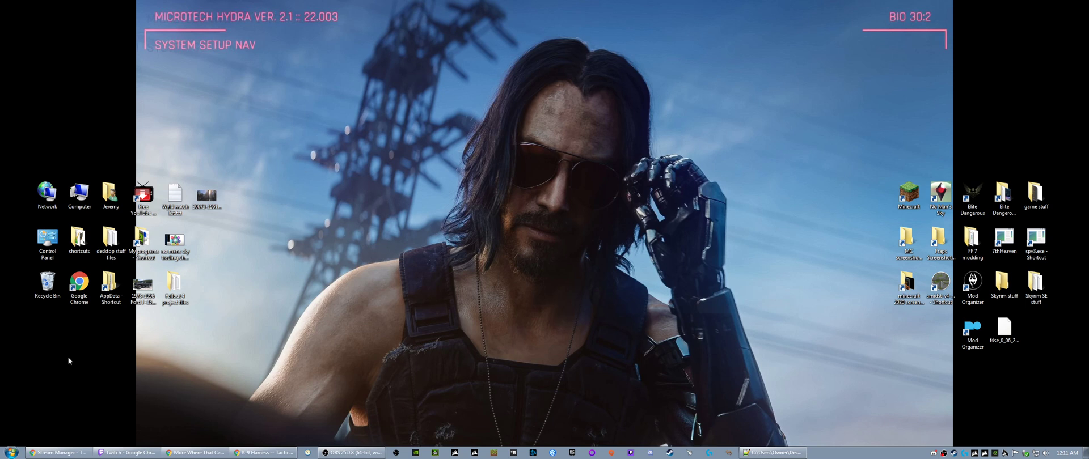
- Empty the Recycle Bin, permanently deleting all the items in it
right_click(45, 283)
click(68, 291)
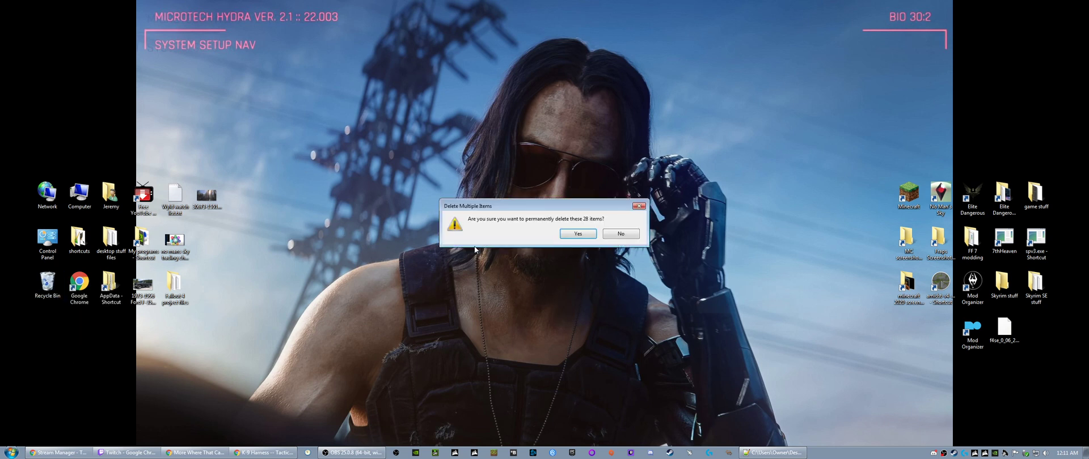
click(572, 236)
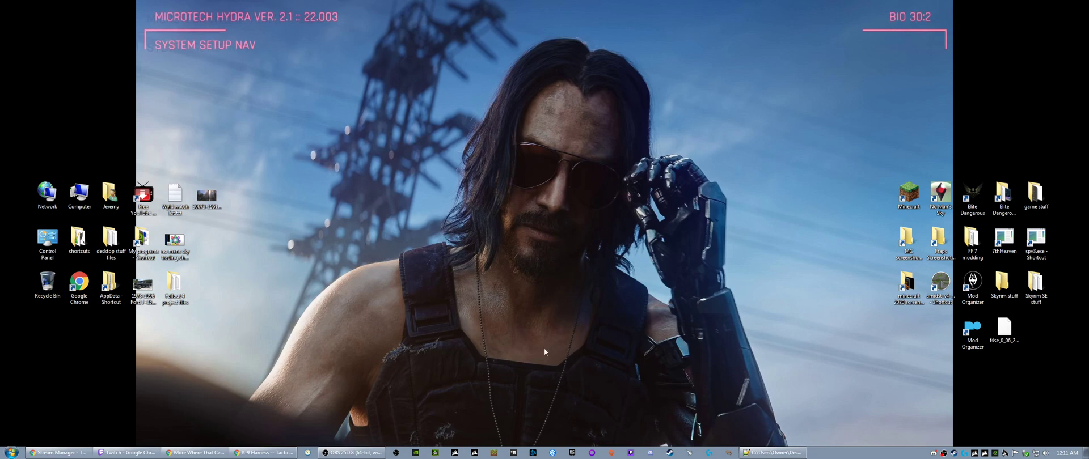
- Switch to Notepad++ and look through the whole 1.3 mod list.txt, examining the listed Fallout 4 mods and their links
click(772, 453)
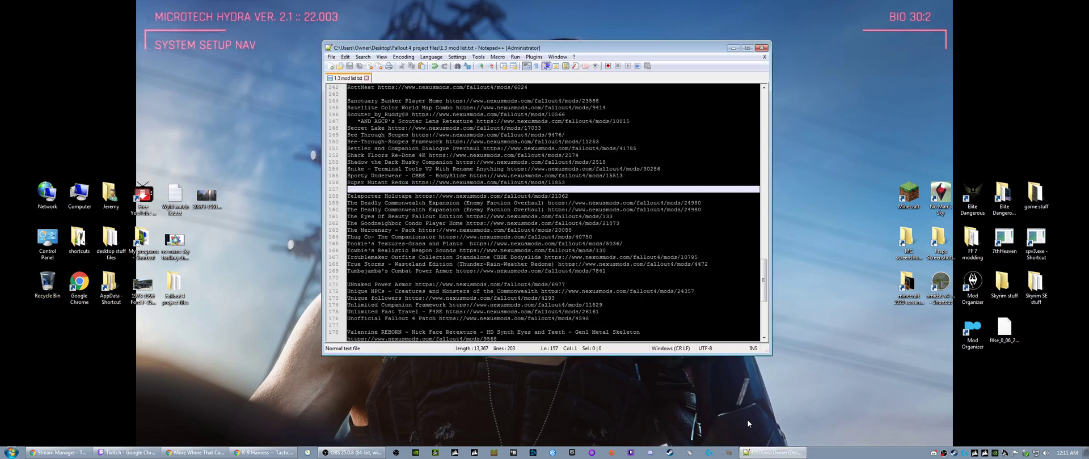
click(383, 94)
scroll(383, 97, up, 20)
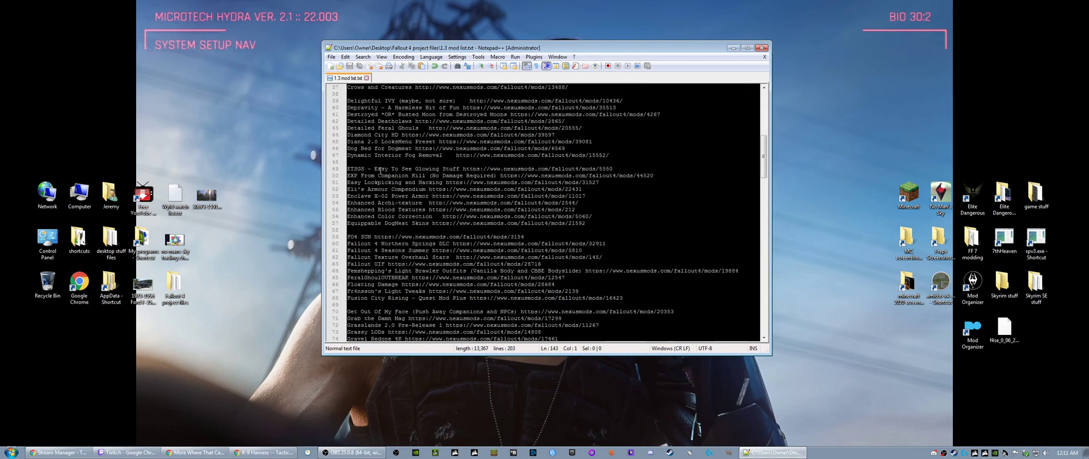
scroll(379, 170, down, 19)
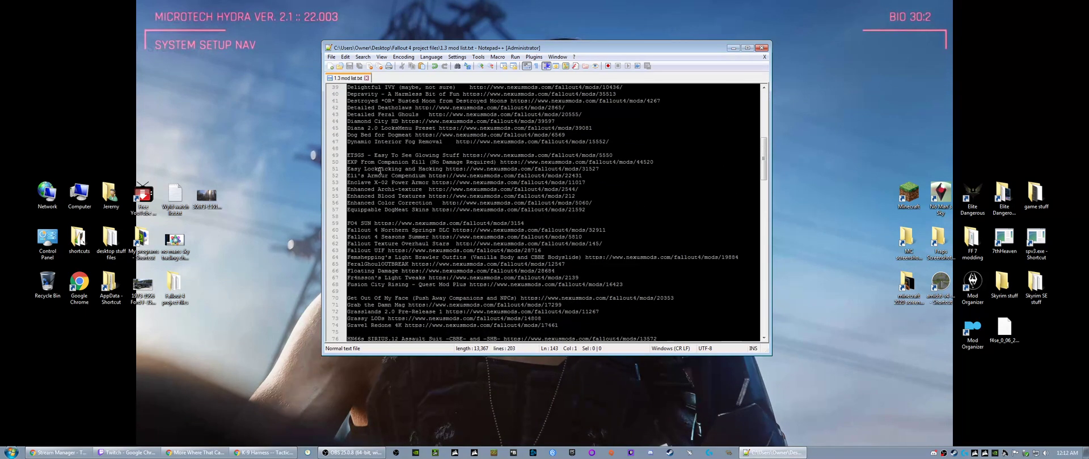
scroll(379, 171, down, 20)
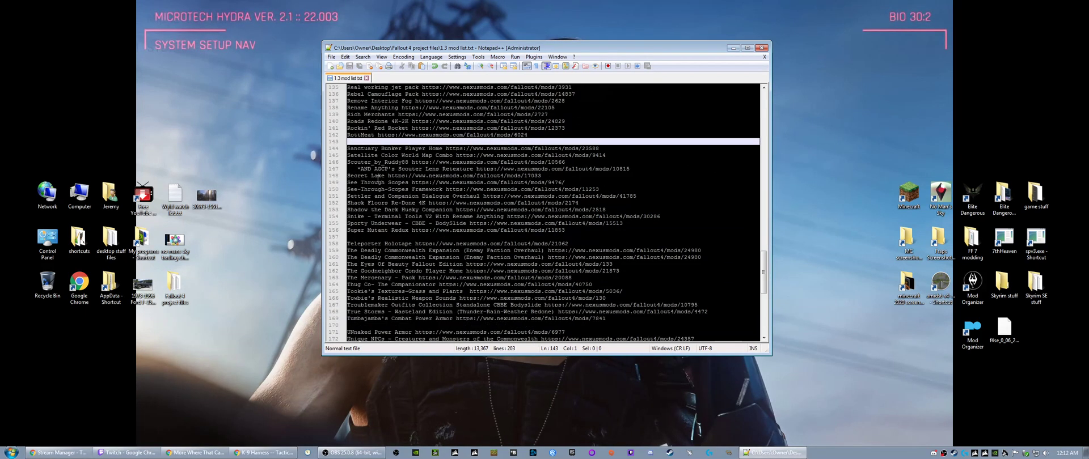
scroll(378, 179, down, 5)
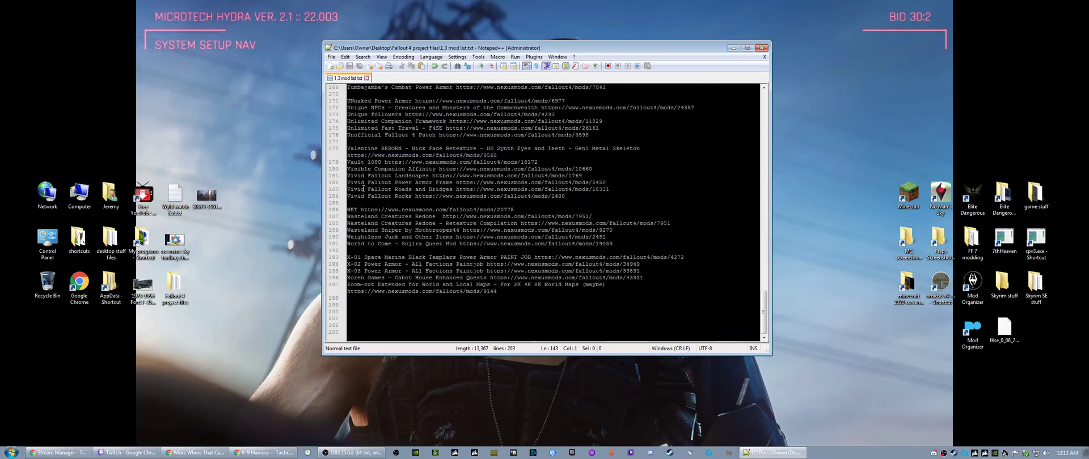
scroll(386, 316, up, 20)
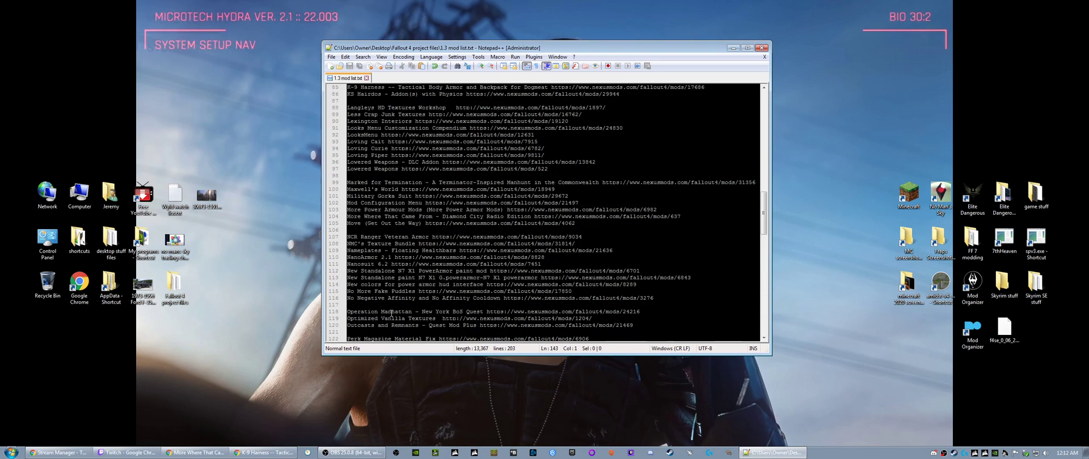
scroll(391, 312, up, 17)
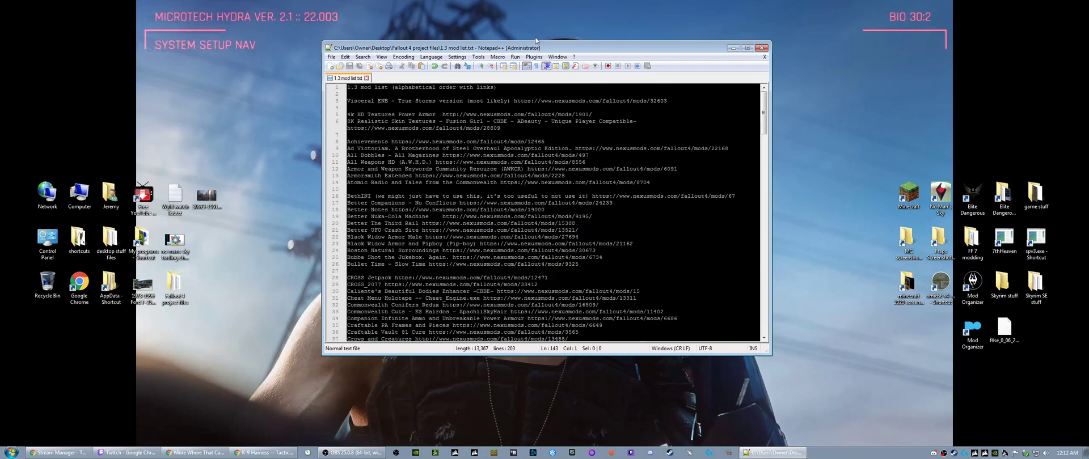
drag(546, 50, 549, 91)
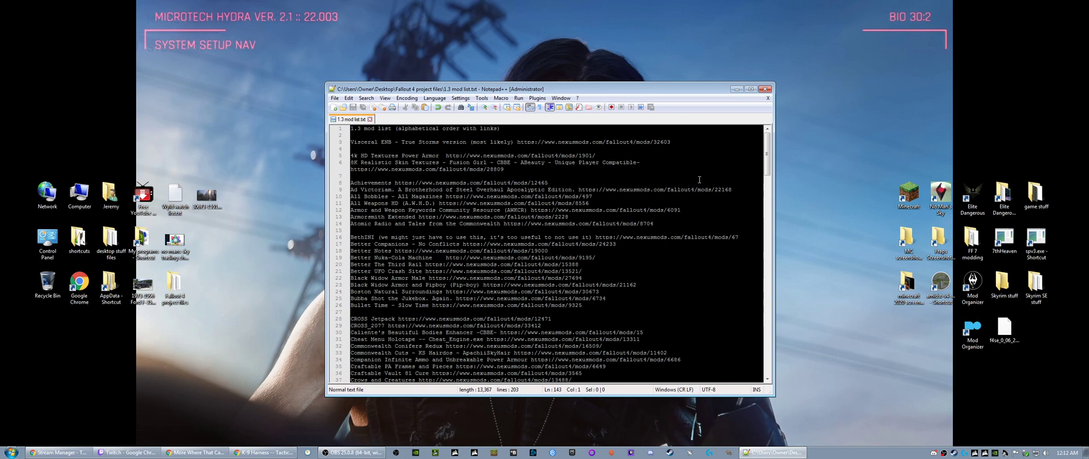
- Close Notepad++ with the 1.3 mod list and refresh the desktop
click(764, 89)
right_click(386, 212)
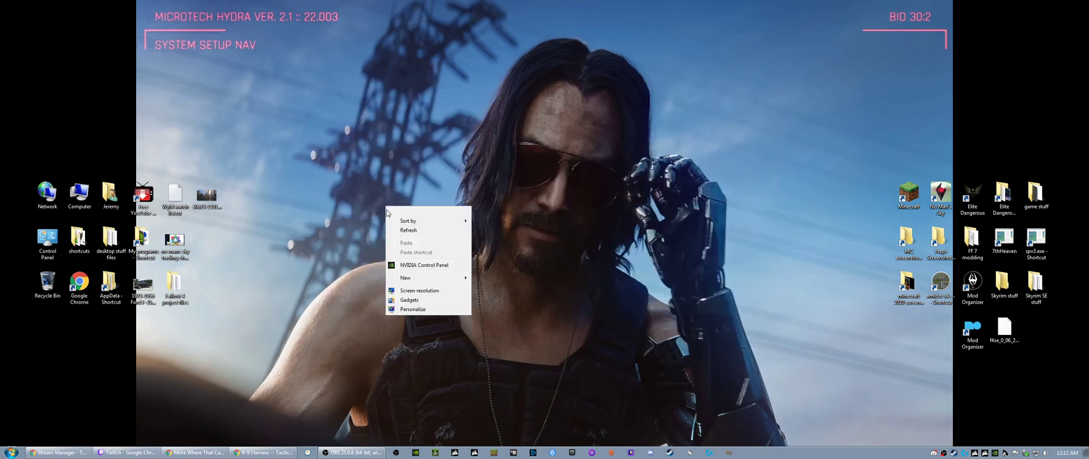
click(402, 232)
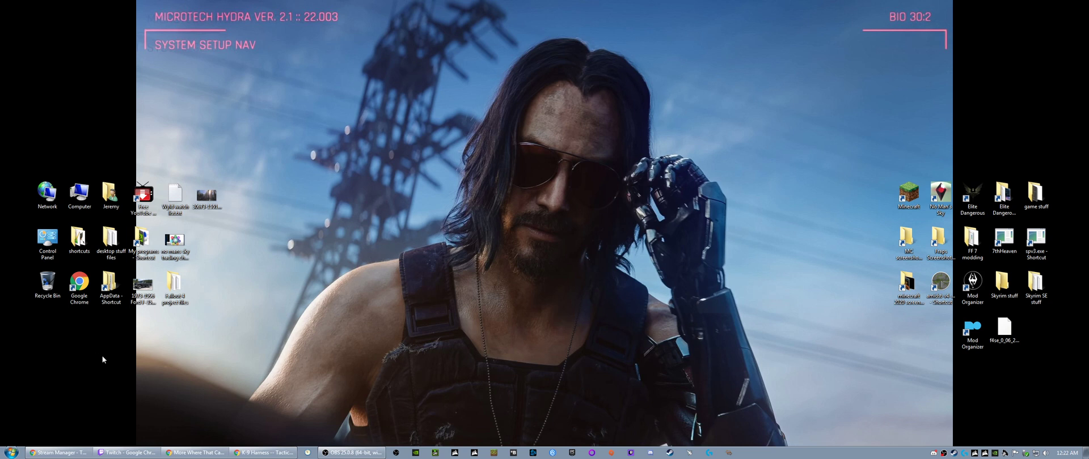
- Open SnapTimer, move its window to the upper part of the desktop and start the 7-minute countdown
click(307, 453)
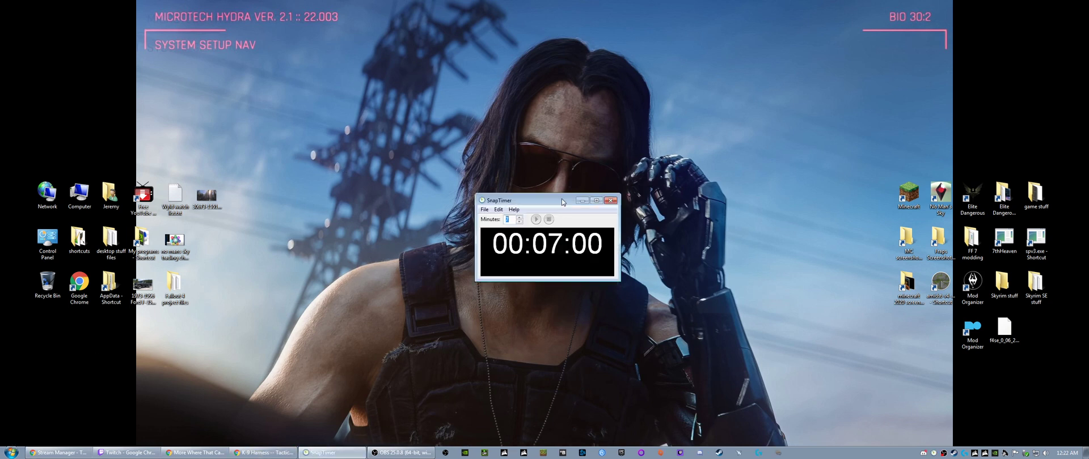
drag(546, 200, 336, 84)
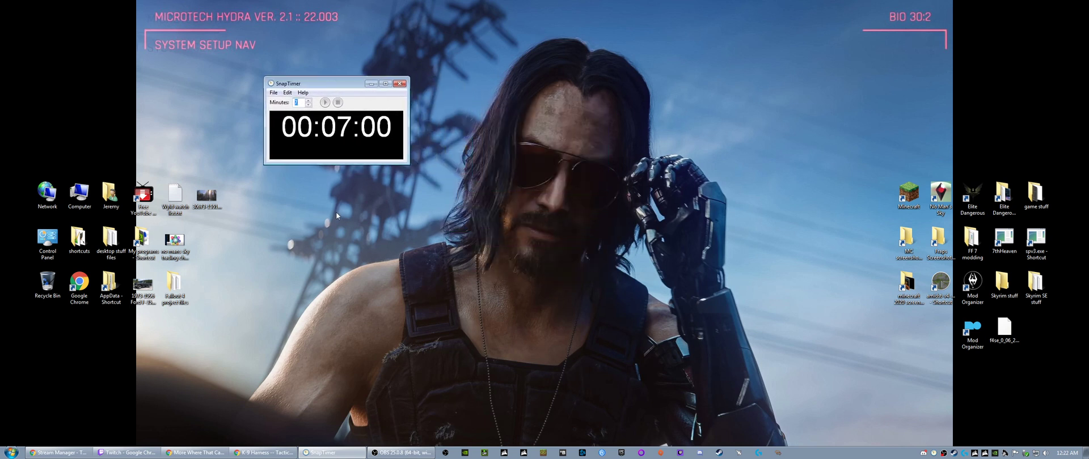
click(324, 102)
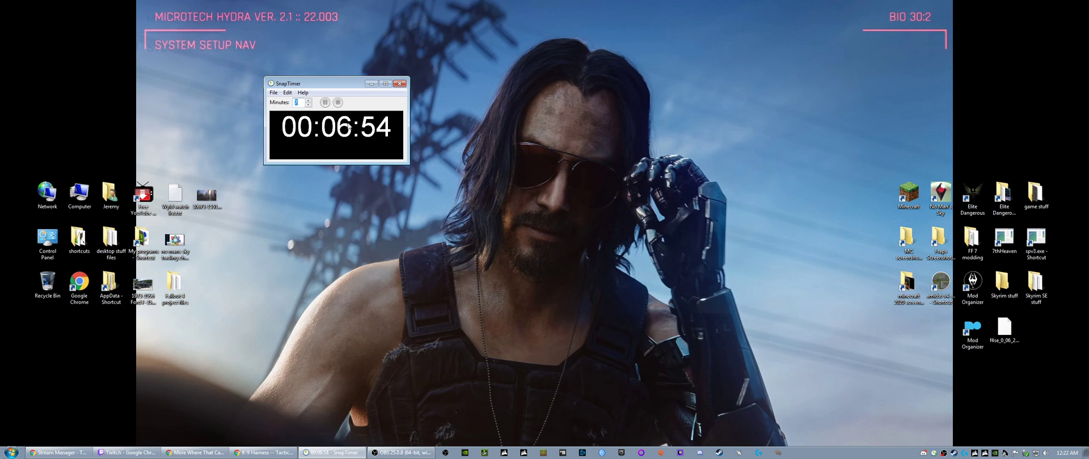
- Stop the countdown, run a 1-minute timer to its end beside the desktop icons, and dismiss the time's-up notice
click(337, 102)
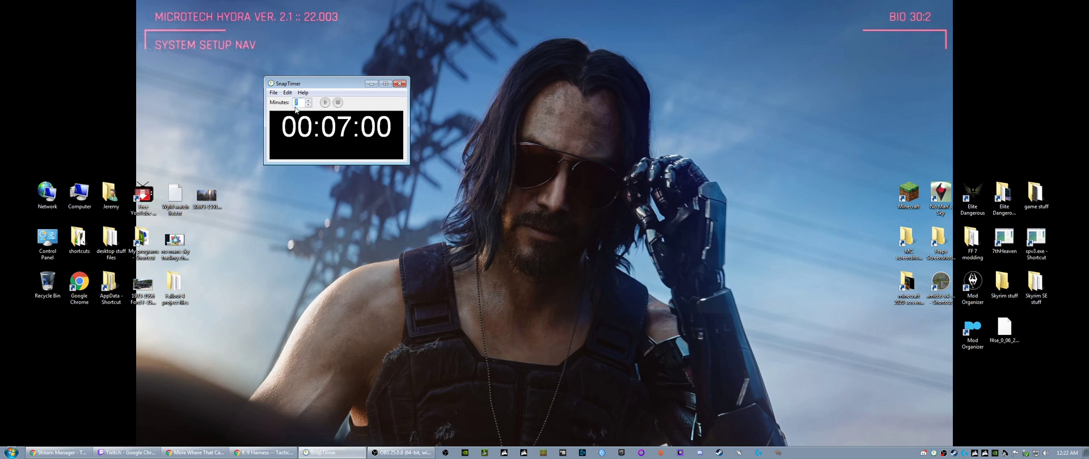
text(1)
click(325, 102)
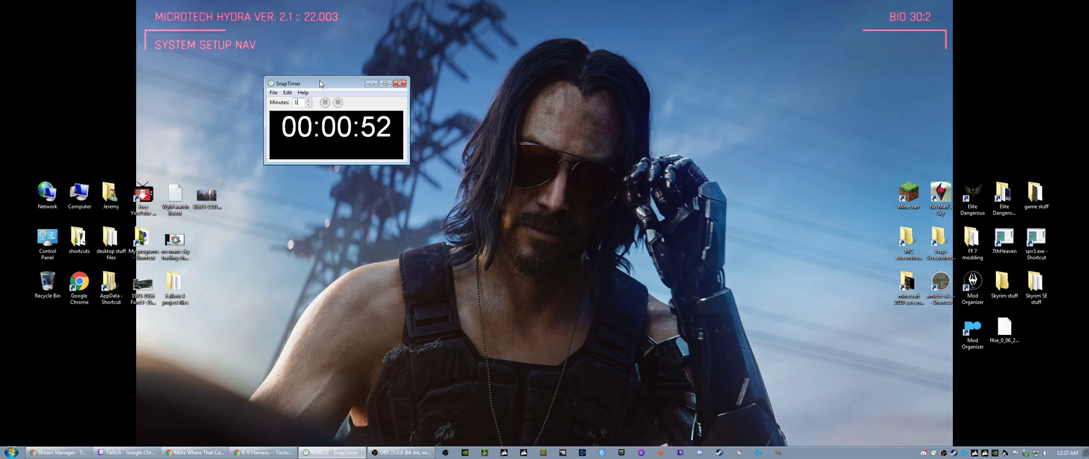
drag(320, 81, 79, 82)
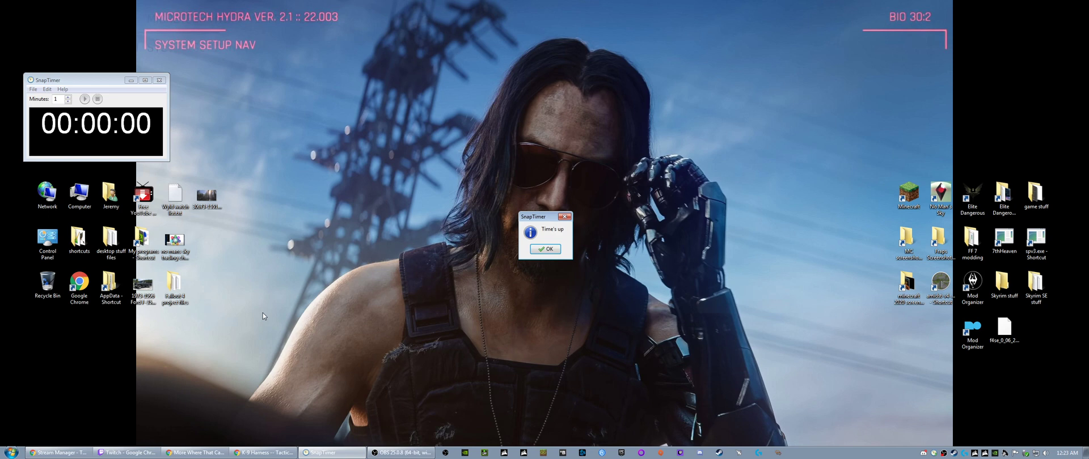
click(545, 249)
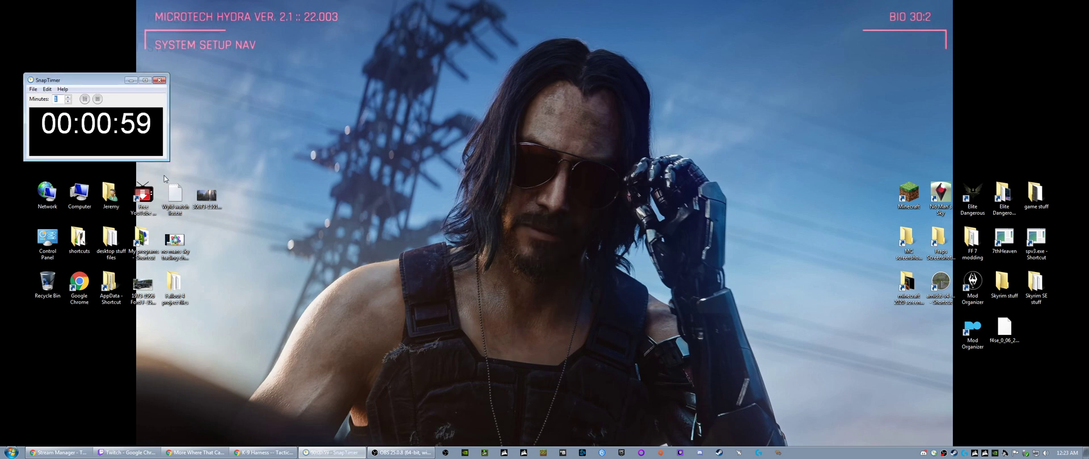
- Stop the running countdown, start a 20-minute timer and try moving its window off the desktop and back
click(96, 100)
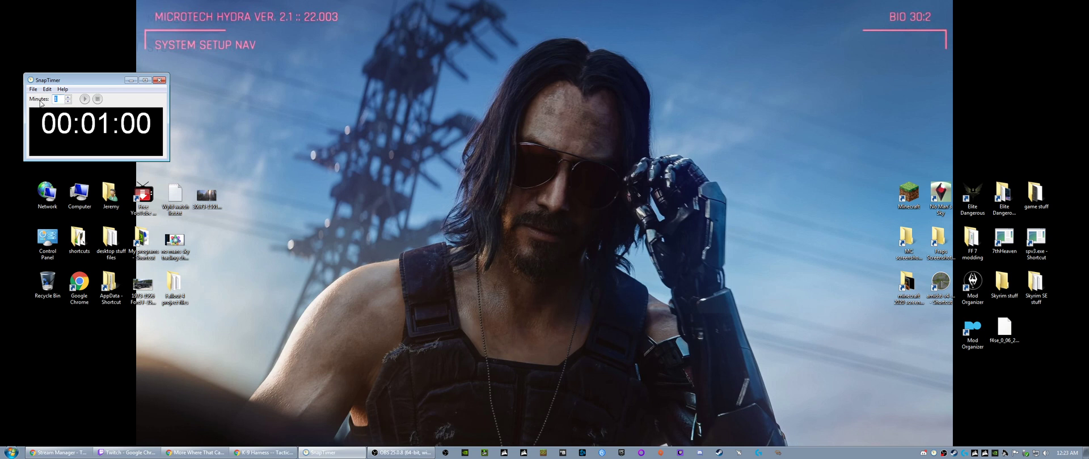
text(20)
key(Return)
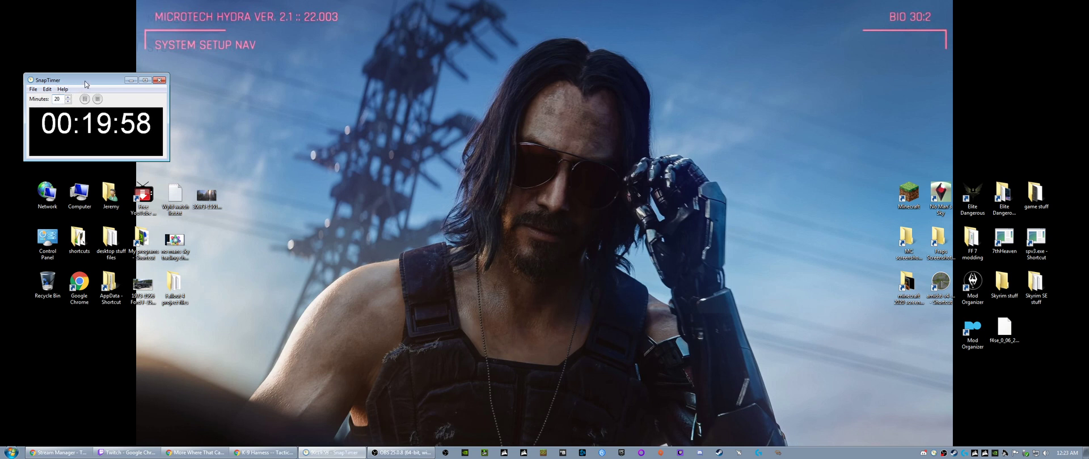
drag(85, 81, 0, 81)
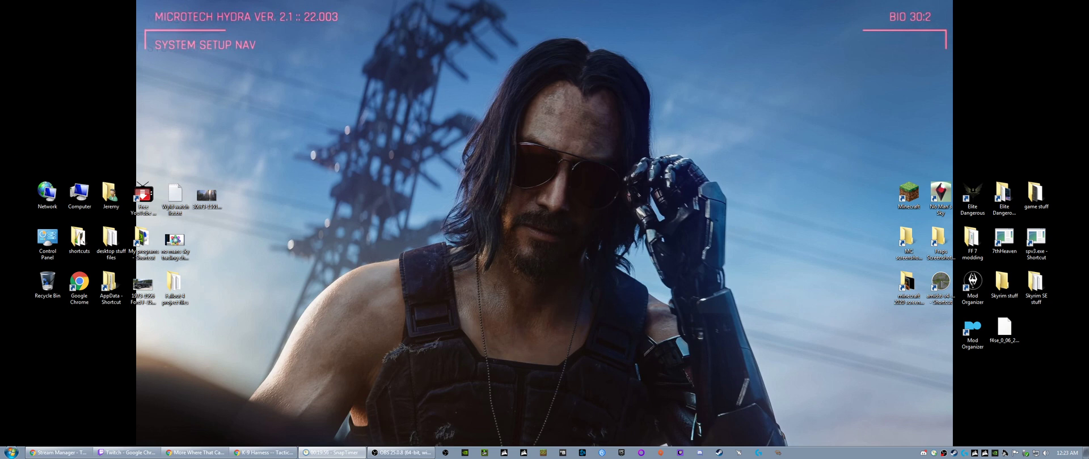
drag(0, 81, 87, 24)
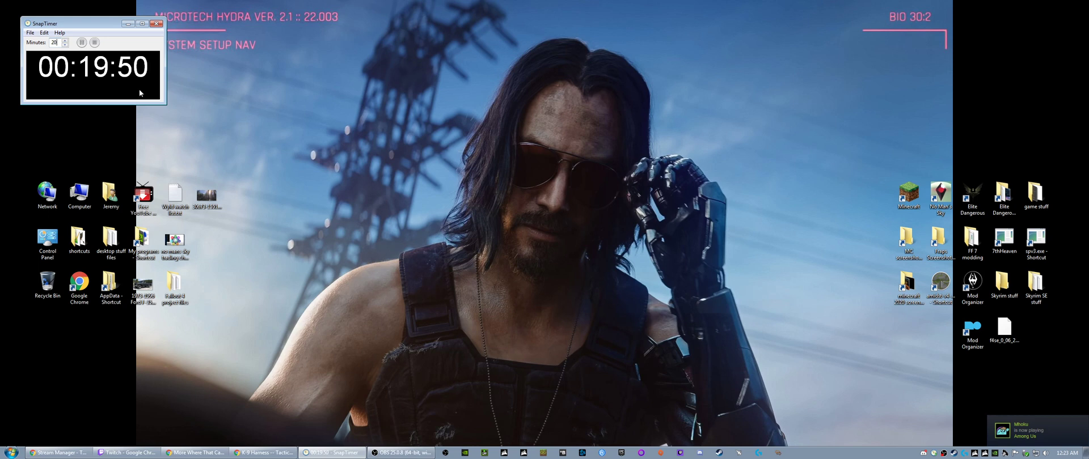
- Move the timer window to the middle of the desktop, stop the countdown and start a 7-minute one
drag(157, 26, 561, 179)
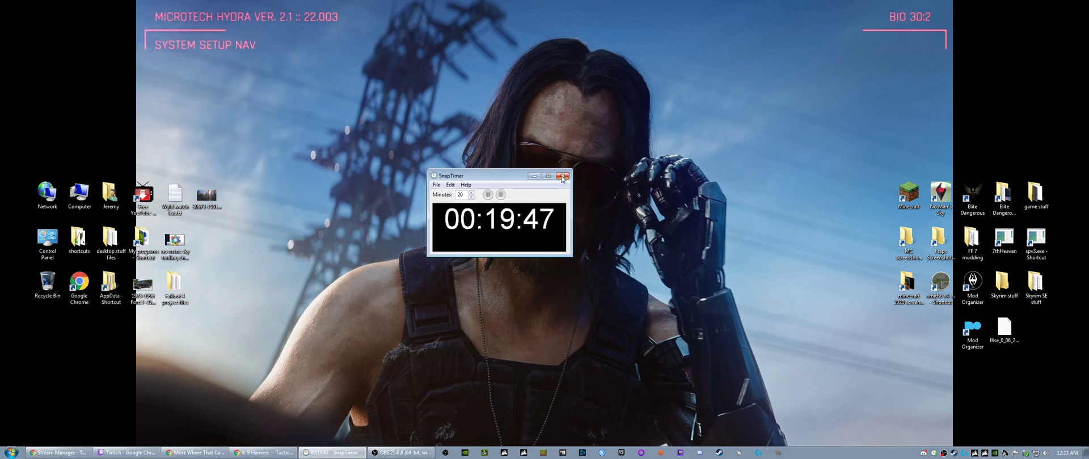
click(501, 194)
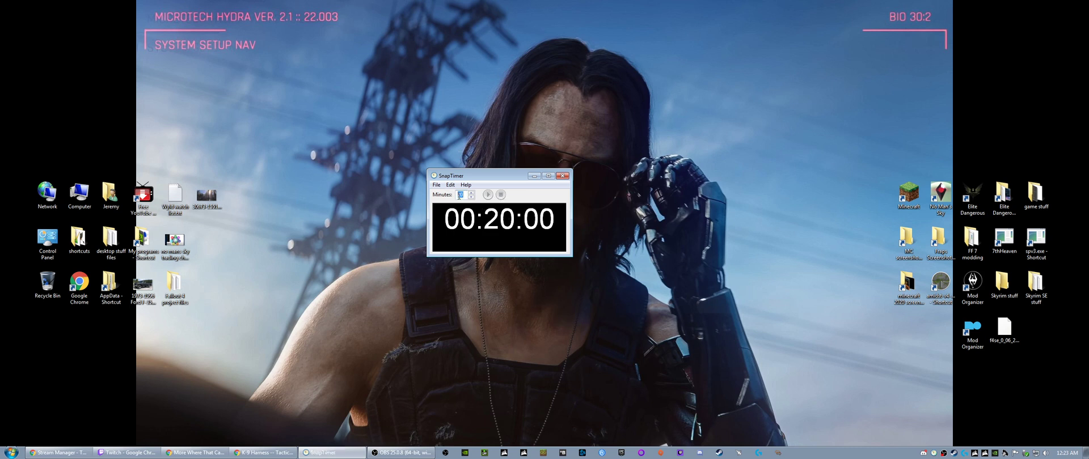
text(7)
click(487, 194)
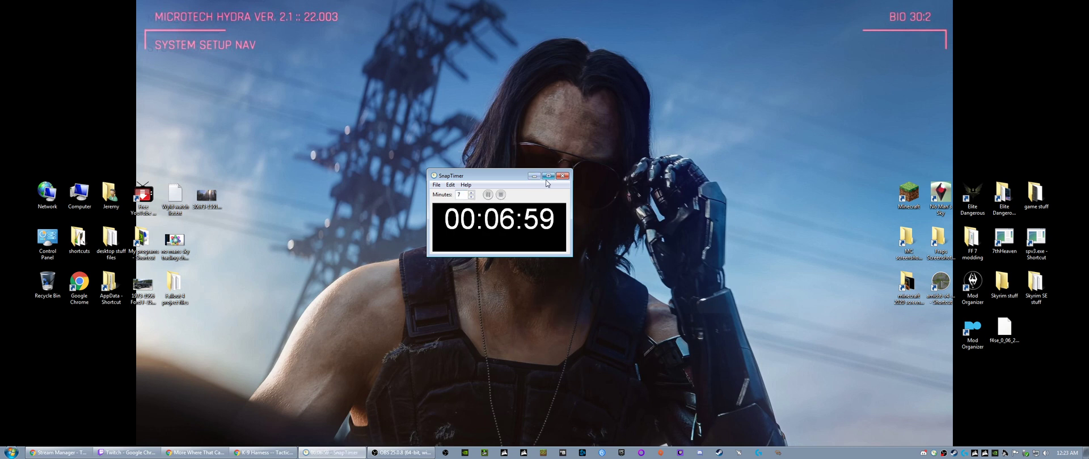
- Close SnapTimer and refresh the desktop twice
click(562, 176)
right_click(339, 206)
click(361, 232)
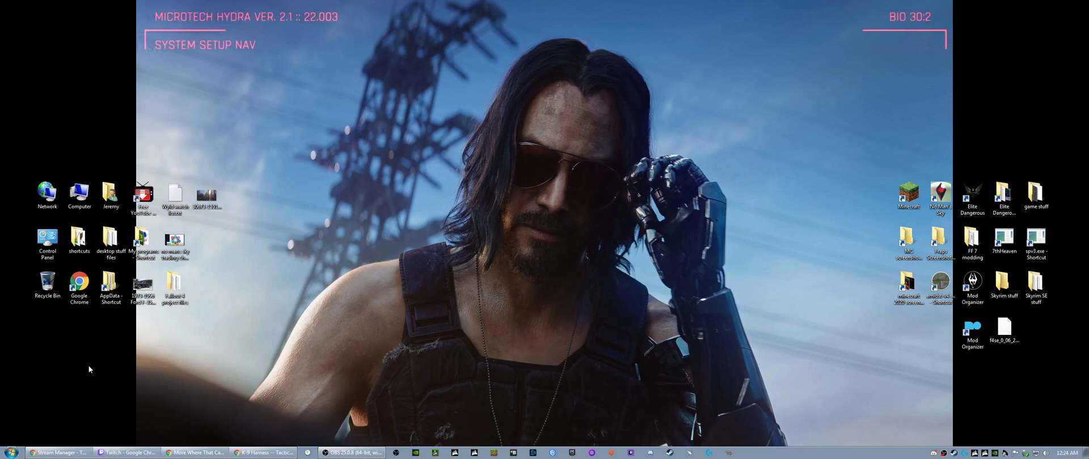
right_click(342, 209)
click(376, 237)
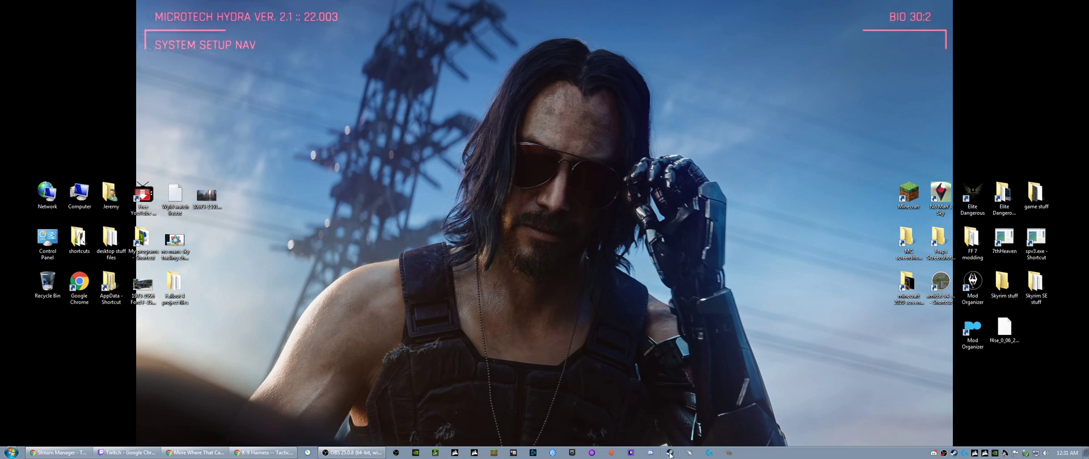
- Switch to Steam, open the Fallout 4 store page from the library and lower the trailer's volume
click(670, 454)
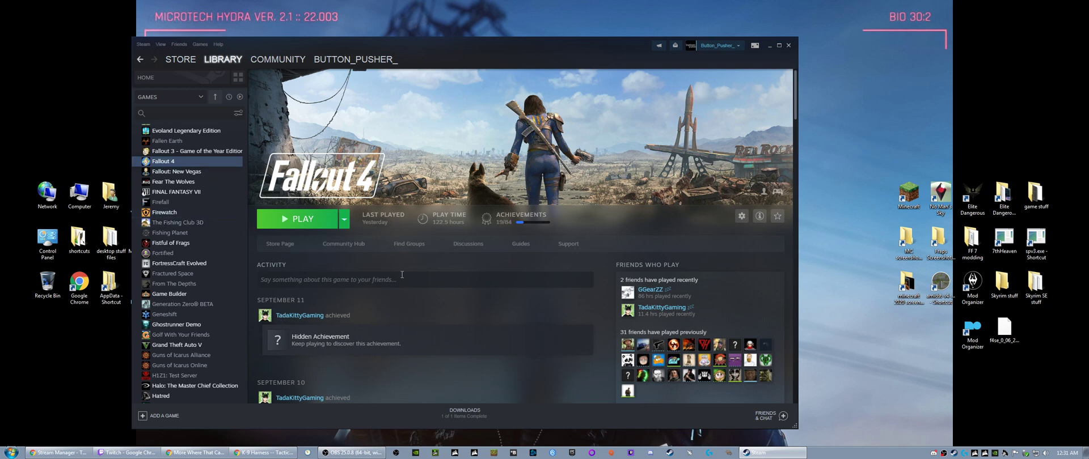
click(300, 248)
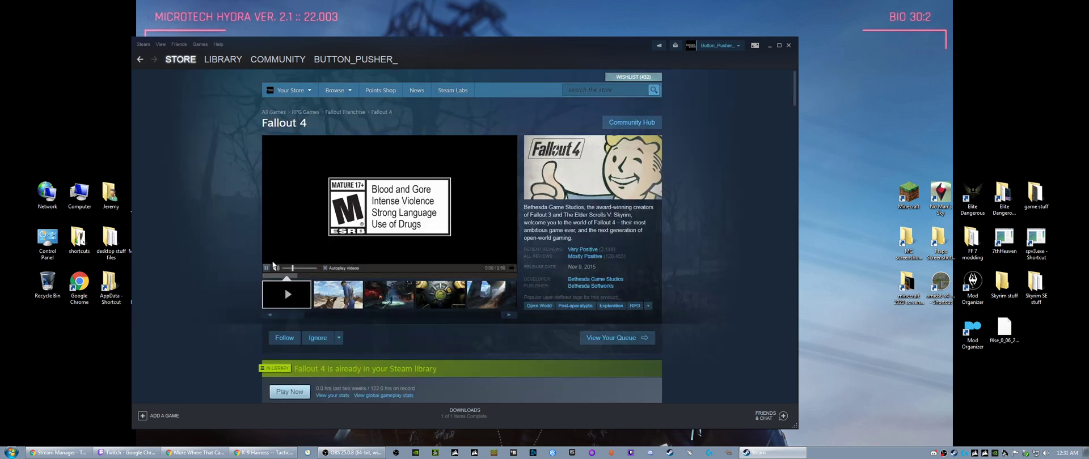
drag(293, 269, 282, 270)
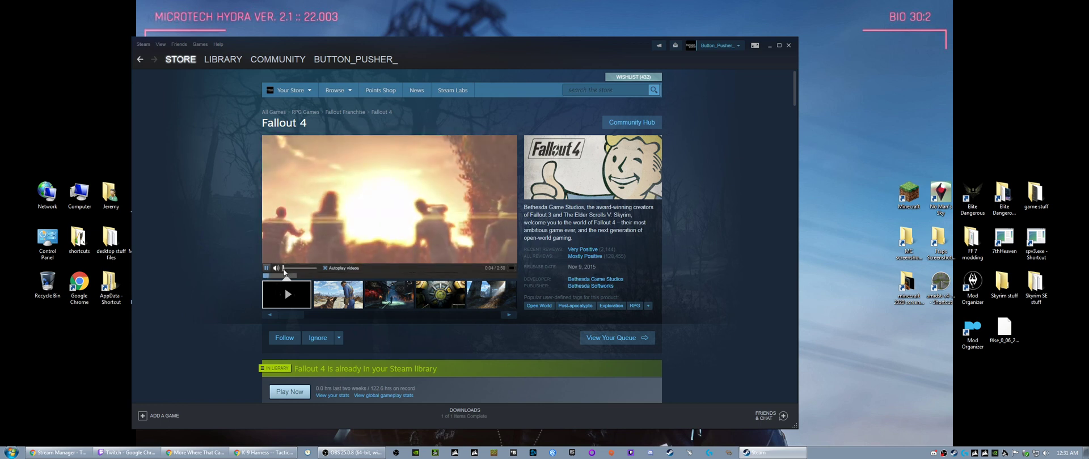
- Watch the Fallout 4 trailer in full screen, exit full screen and return to the game's library page
click(511, 268)
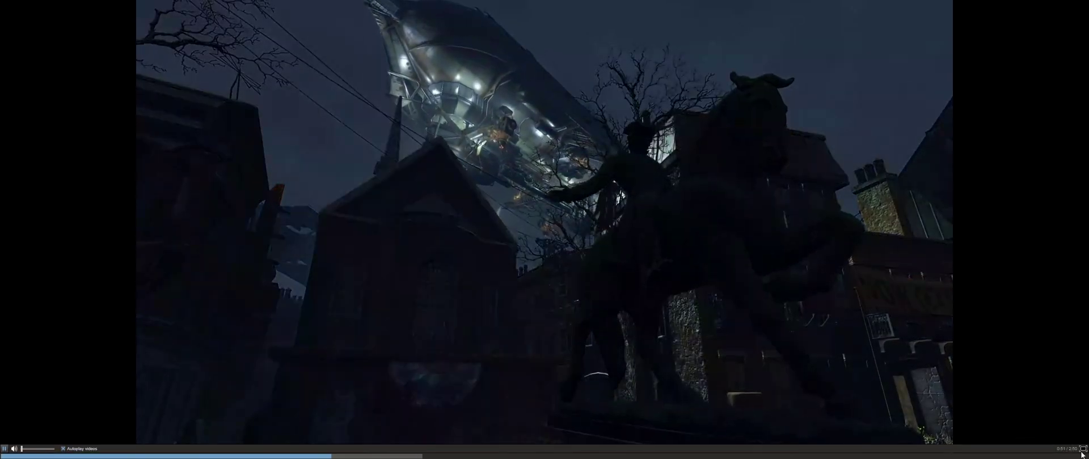
click(1082, 448)
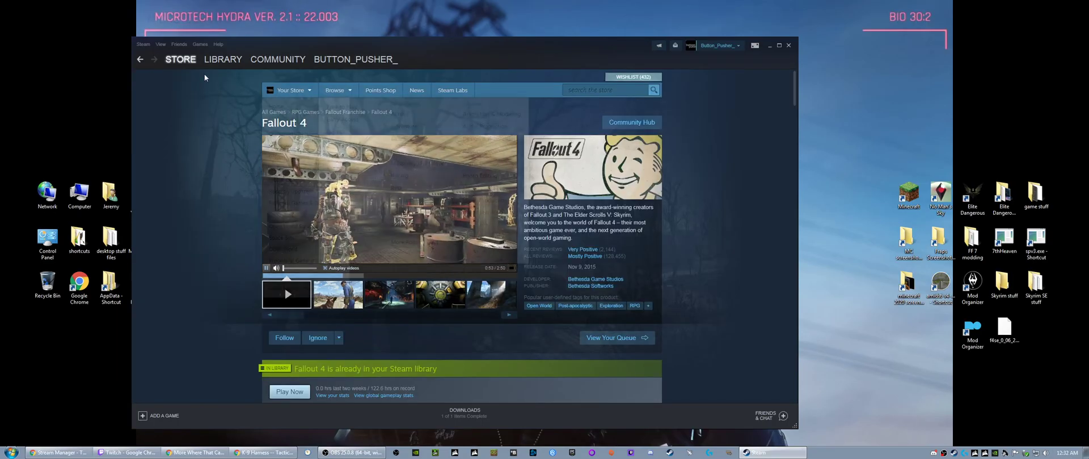
click(223, 60)
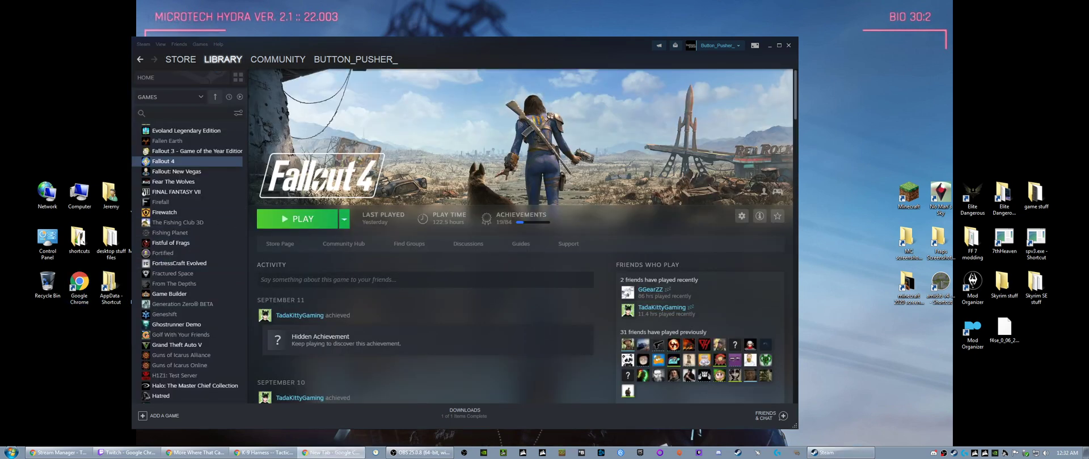
- Switch to a new Chrome window, open the browsing history, search it for "you" and look through the results
click(332, 452)
click(1077, 22)
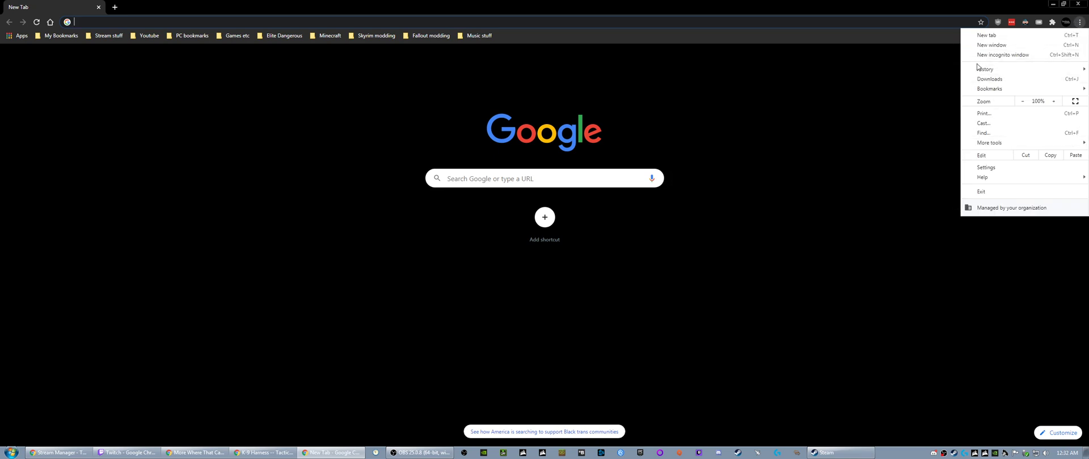
mouse_move(978, 74)
click(697, 70)
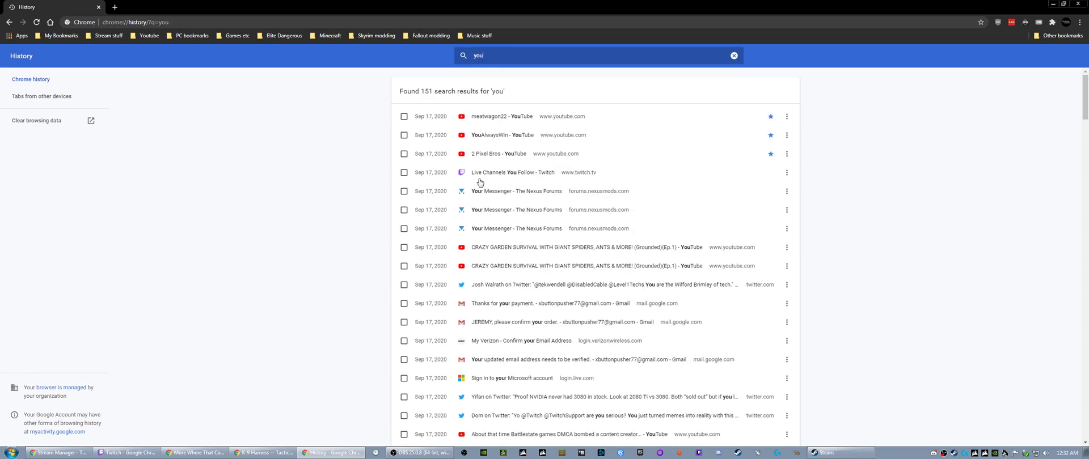
scroll(480, 182, down, 15)
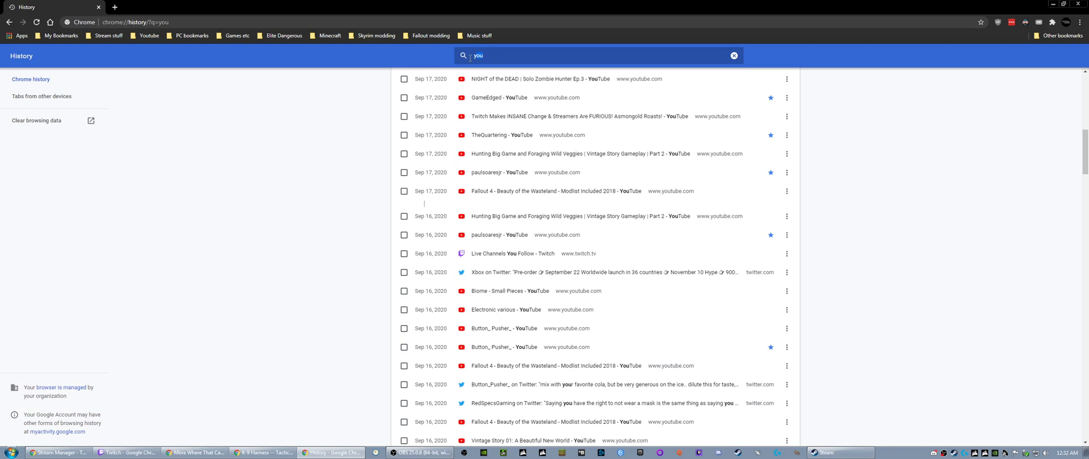
- Search the history for "fallout 4", look through the entries and open the YouTube video "Fallout 4 - Beauty of the Wasteland - Modlist Included 2018"
text(out 4)
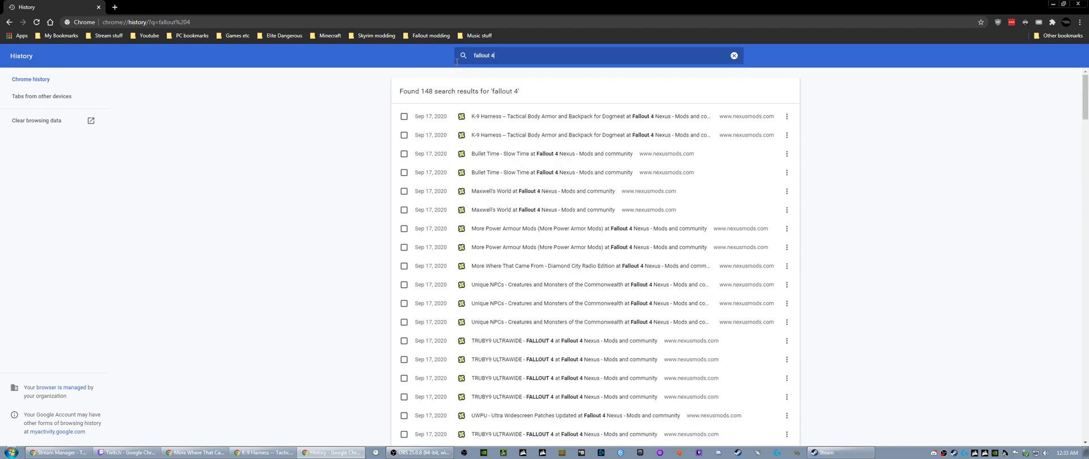
scroll(493, 299, down, 20)
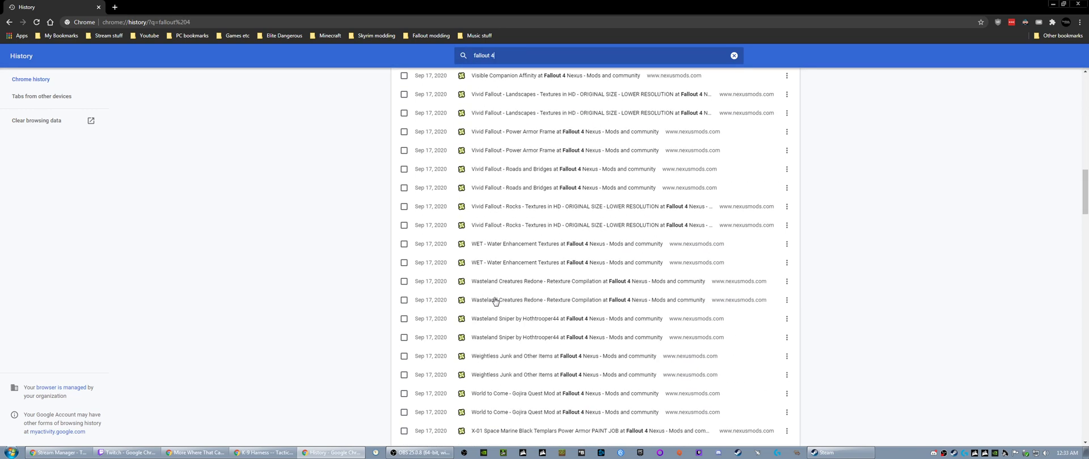
scroll(493, 299, down, 10)
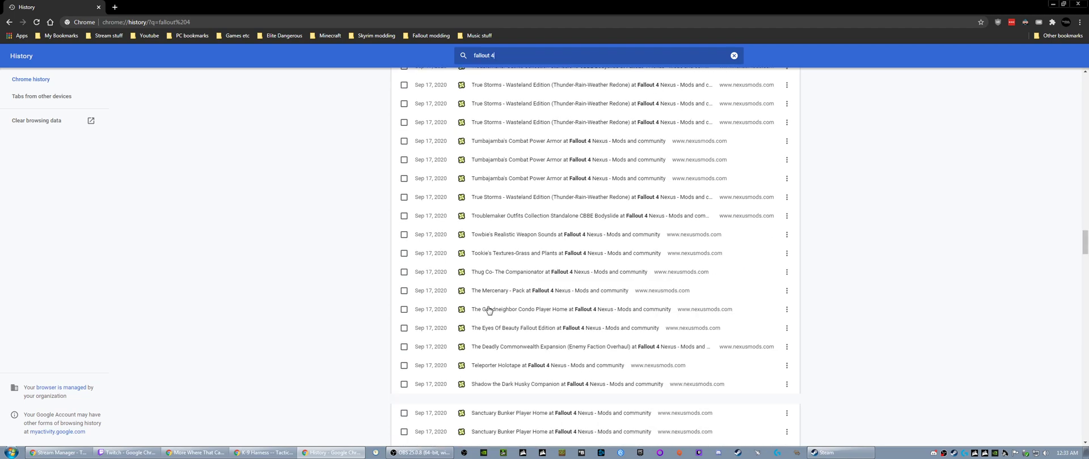
scroll(487, 311, down, 6)
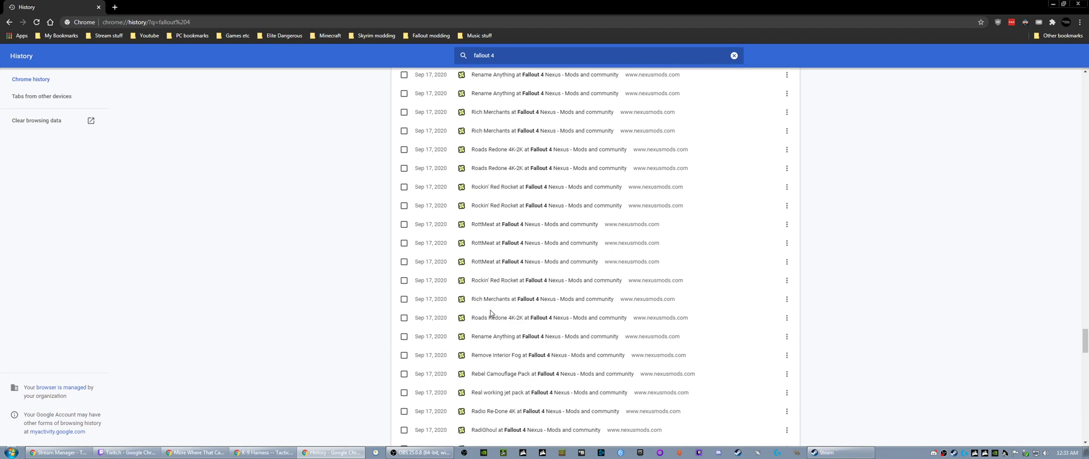
scroll(490, 311, down, 12)
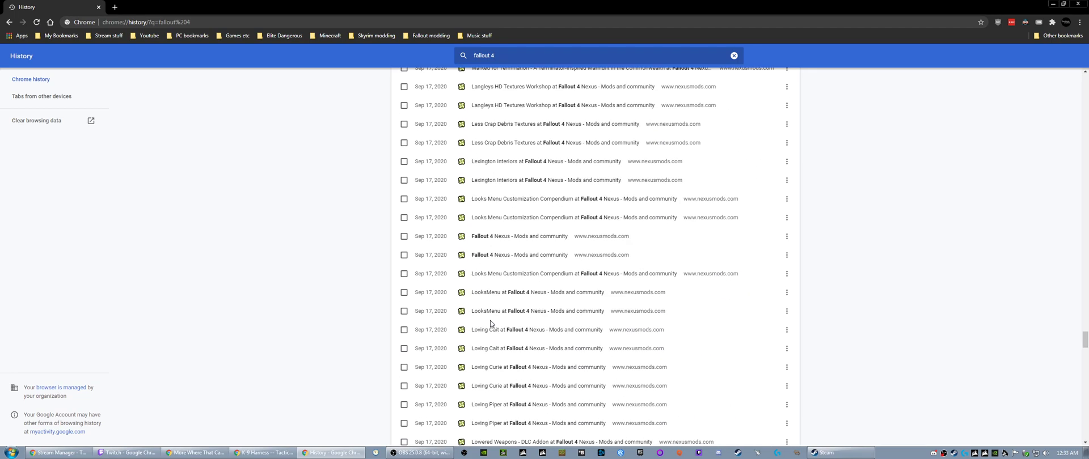
scroll(490, 320, down, 15)
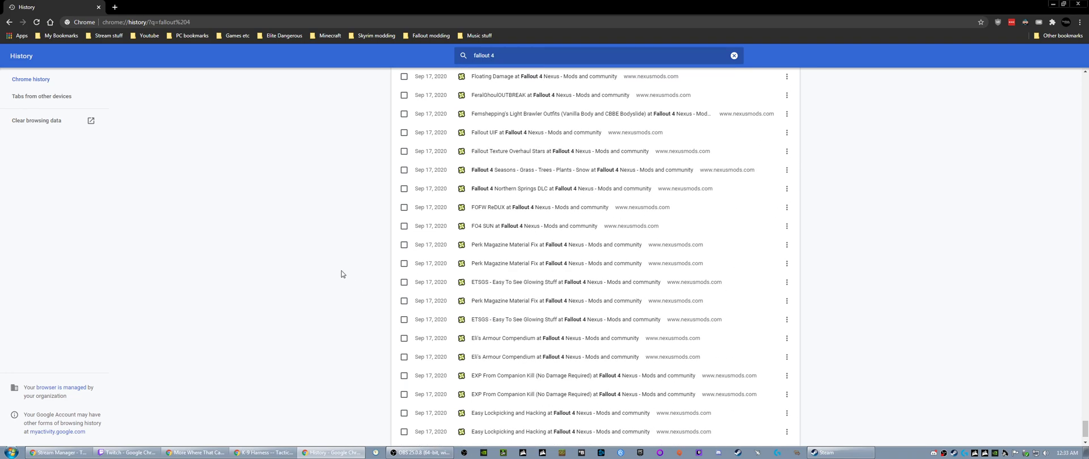
scroll(342, 274, down, 15)
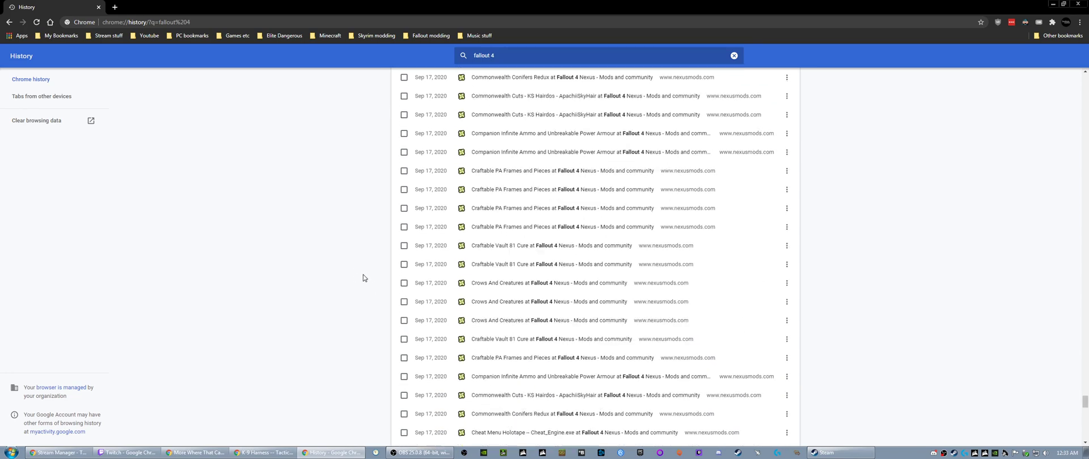
scroll(363, 278, down, 15)
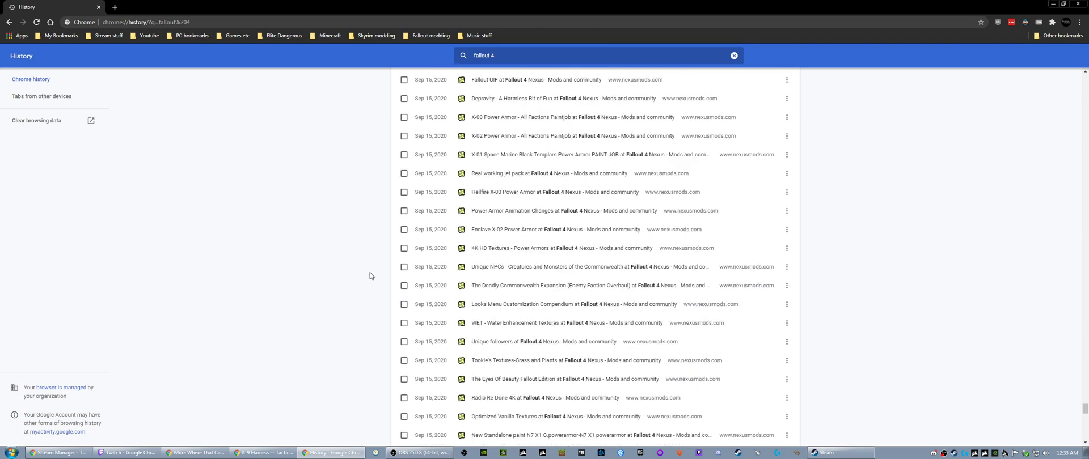
scroll(368, 275, down, 15)
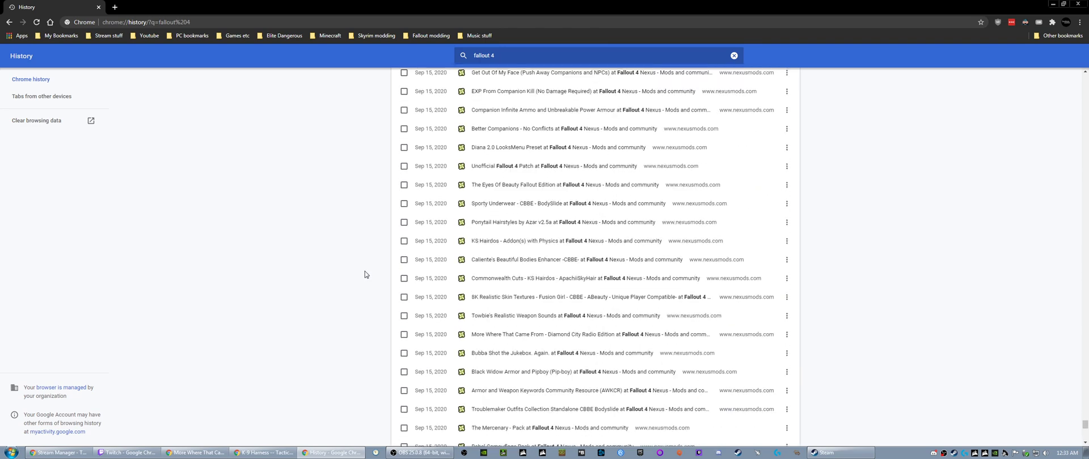
scroll(365, 274, down, 10)
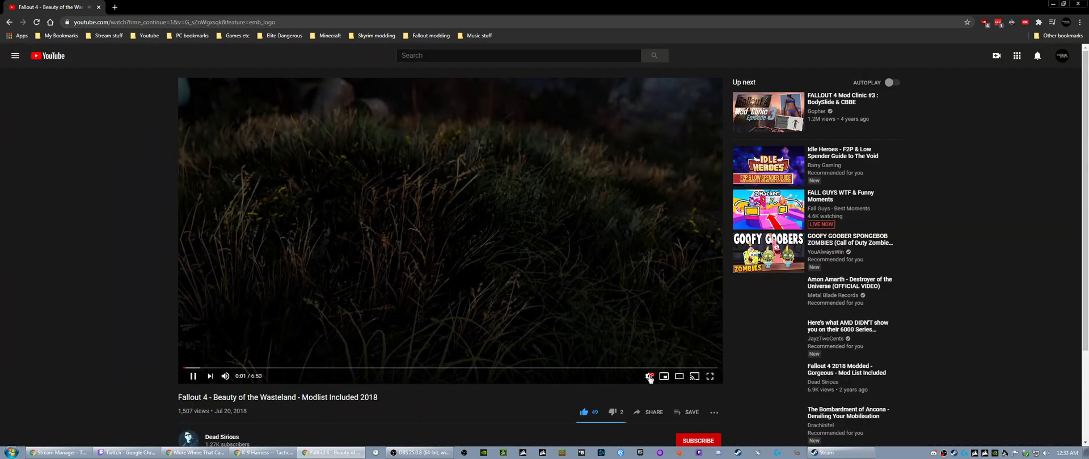
- Set the video's quality to 1080p60 and play it in full screen
click(649, 376)
click(655, 352)
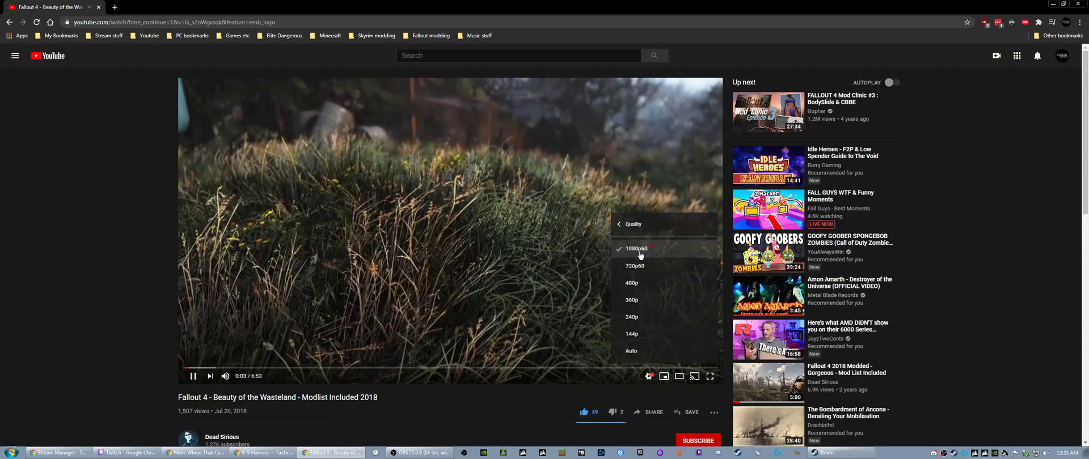
click(638, 250)
key(F11)
double_click(478, 247)
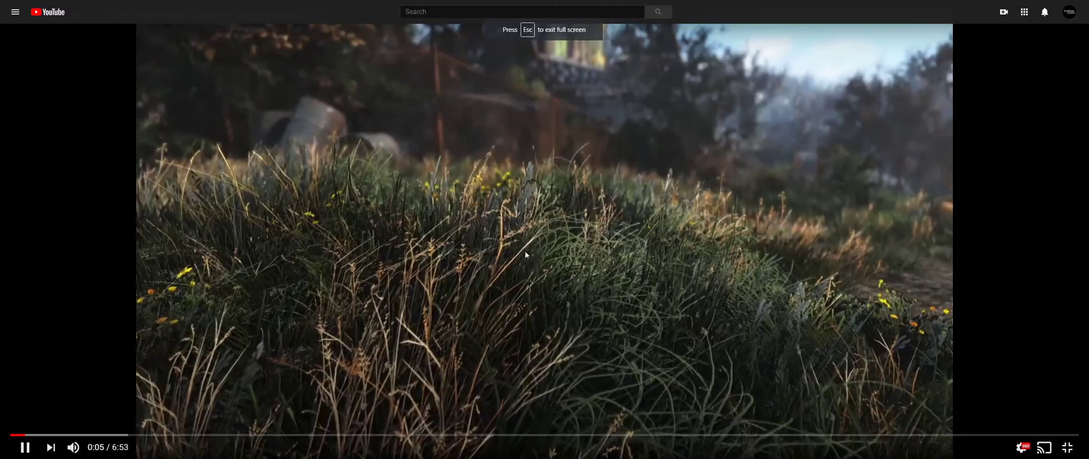